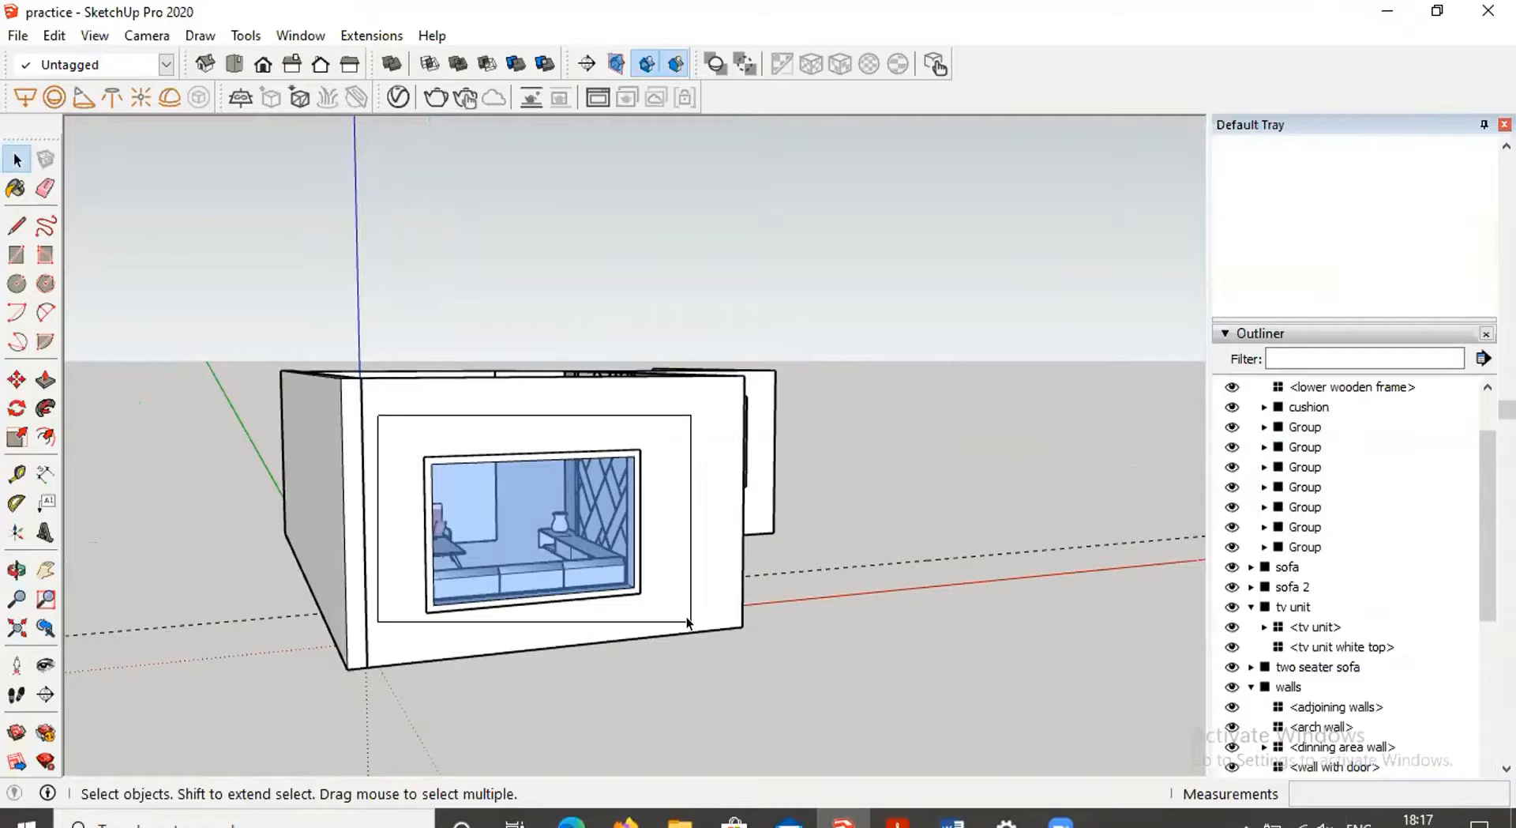
# Select the window component inside the walls group and open its component properties to check the Cut opening option
pyautogui.click(912, 597)
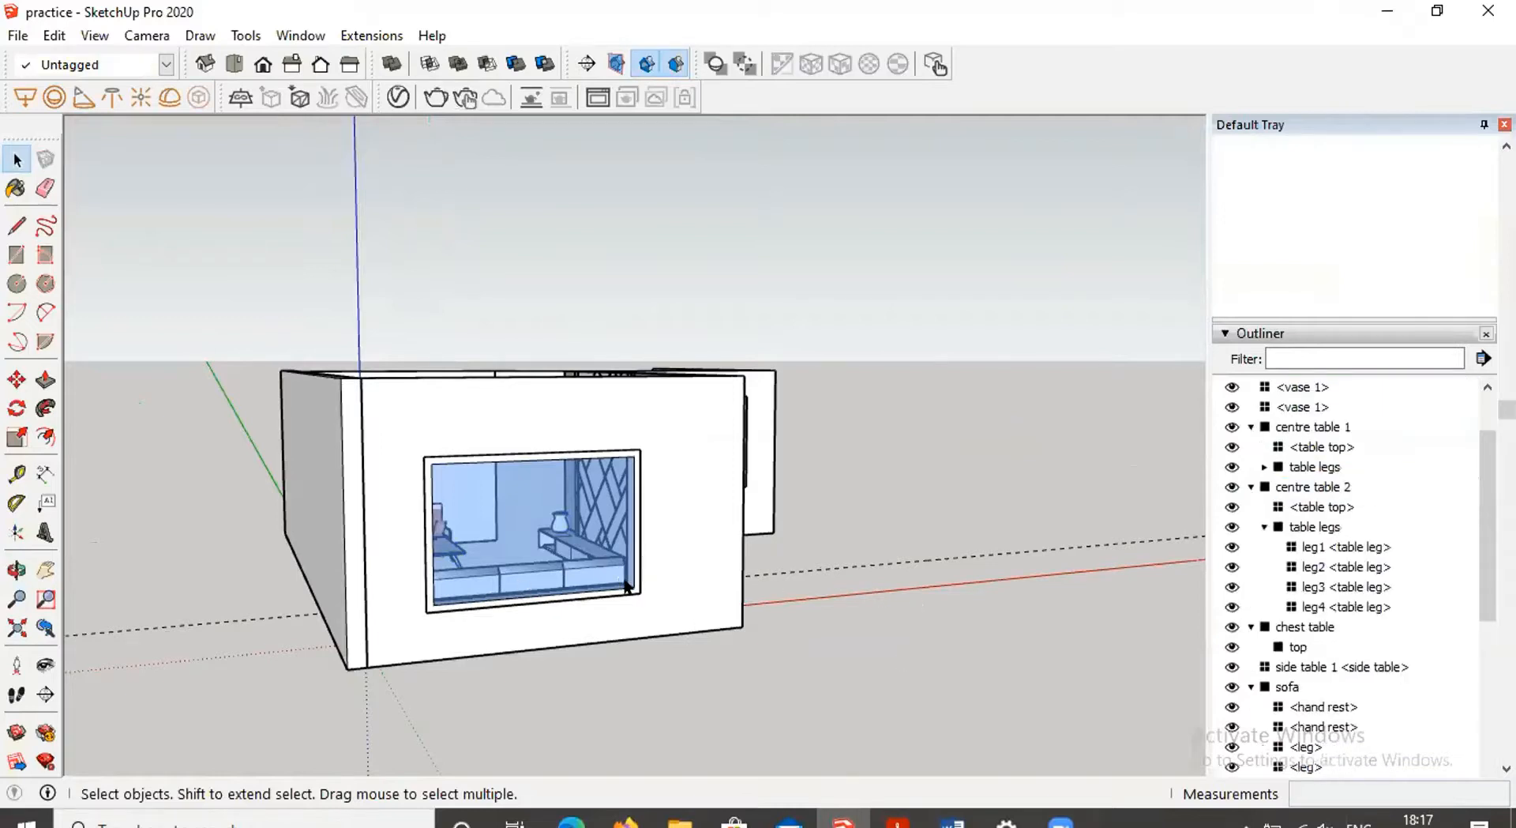
pyautogui.click(625, 583)
pyautogui.doubleClick(621, 585)
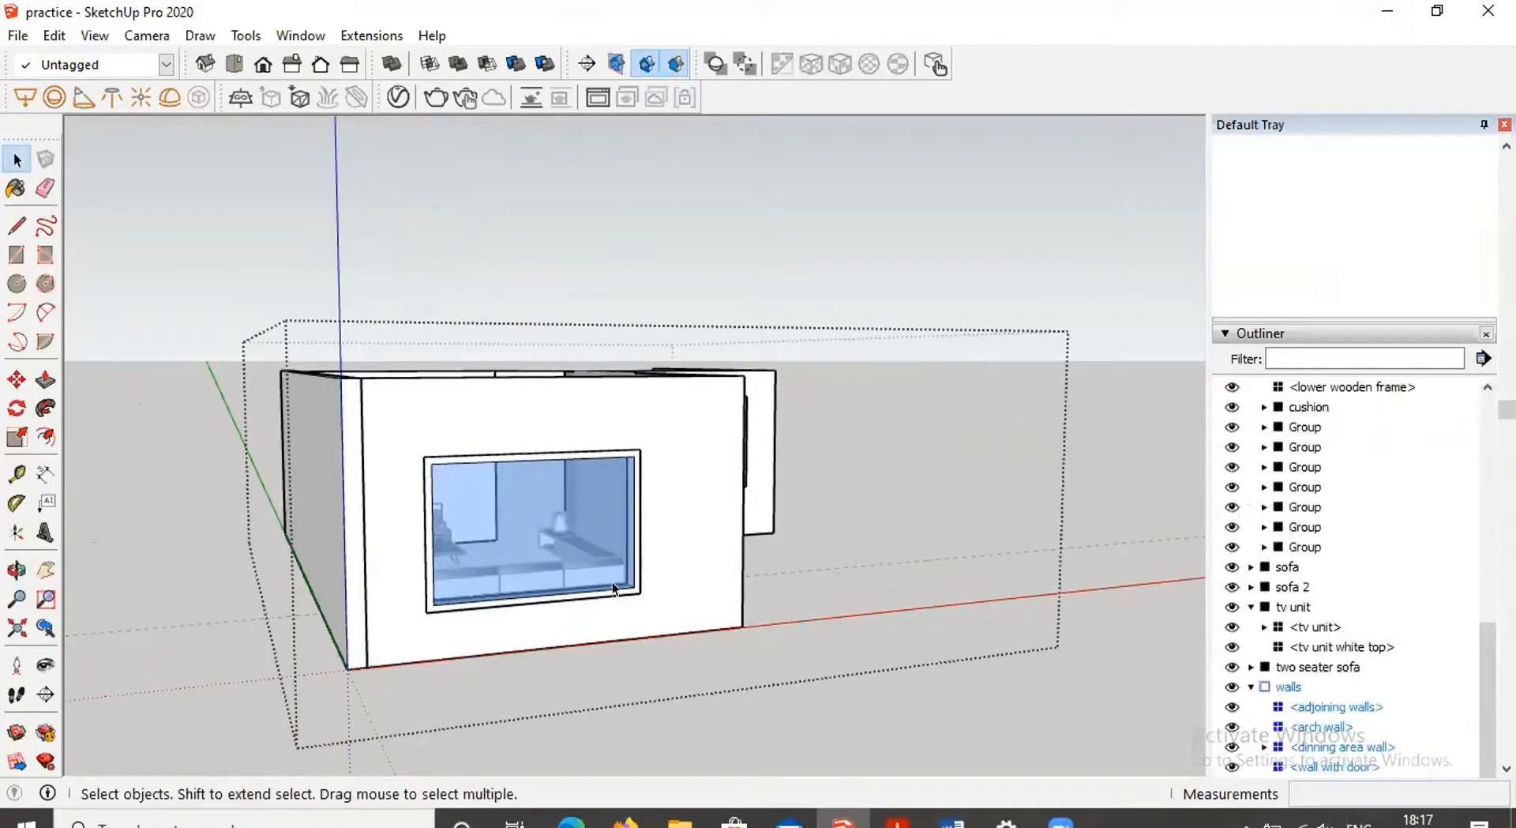
pyautogui.click(427, 605)
pyautogui.doubleClick(426, 605)
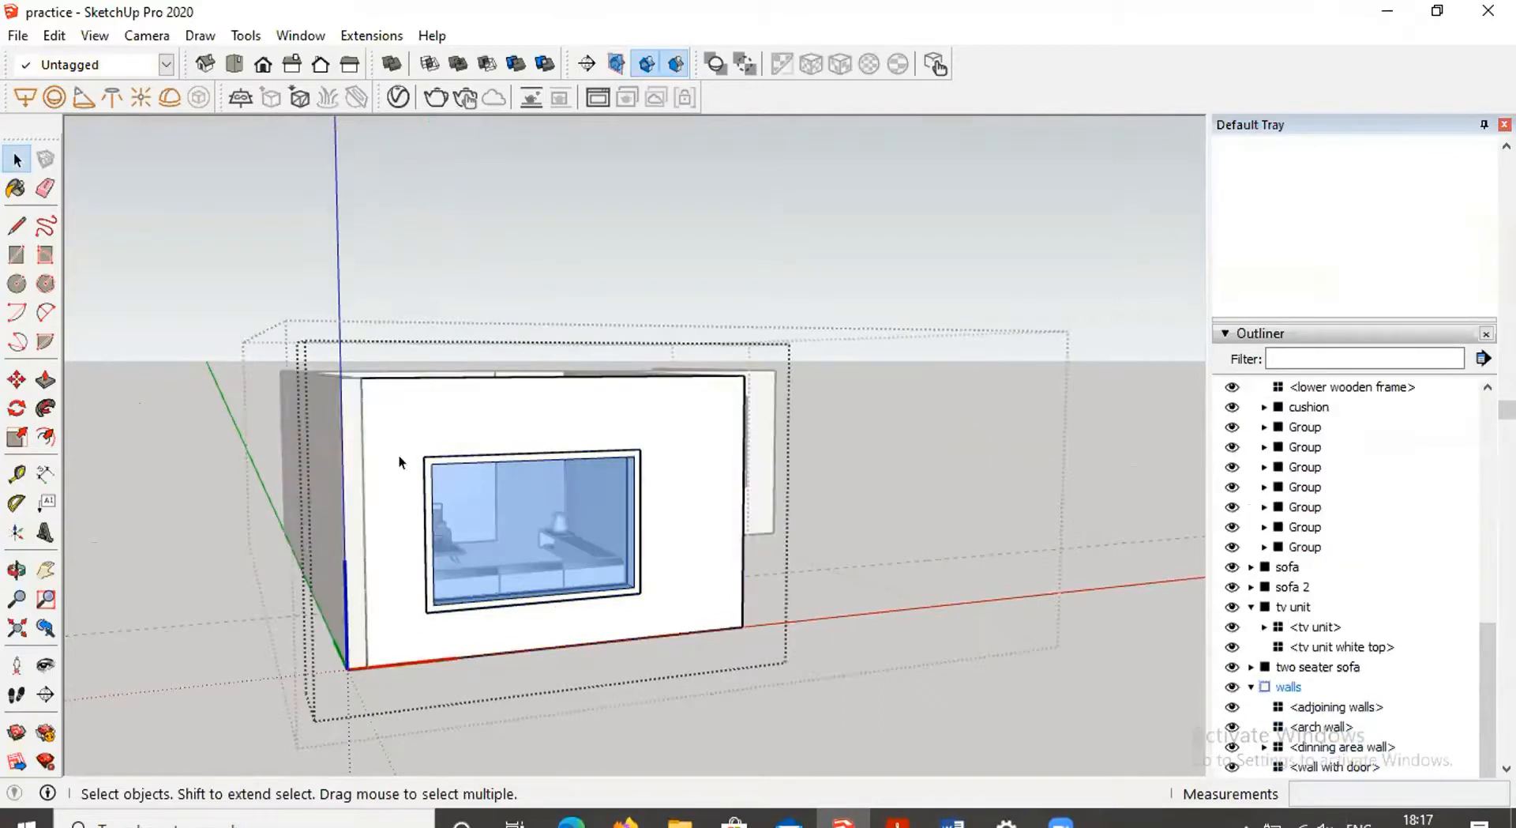
pyautogui.moveTo(401, 420); pyautogui.dragTo(671, 630)
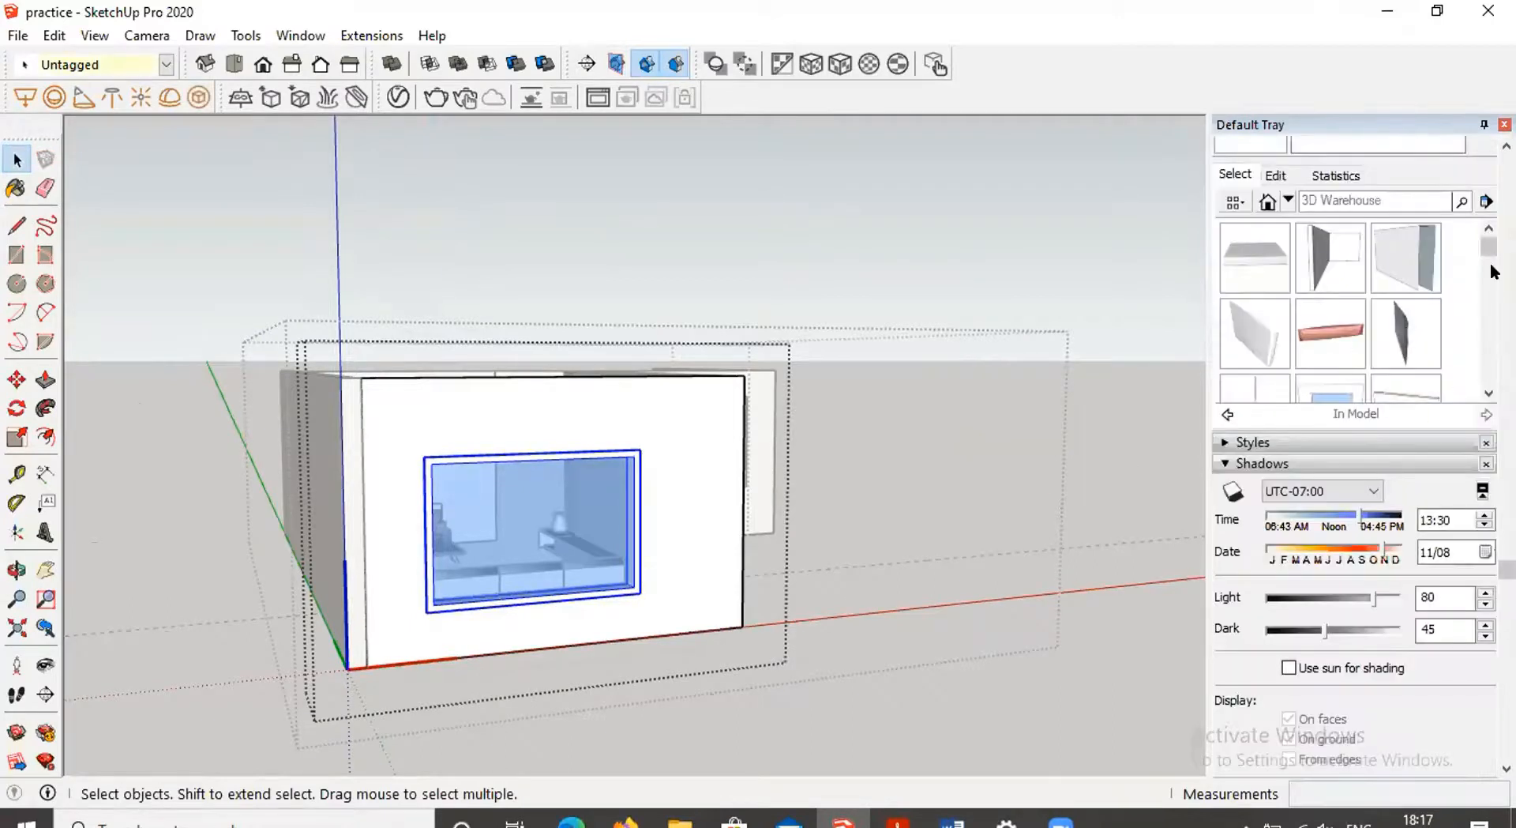
pyautogui.moveTo(1491, 252); pyautogui.dragTo(1491, 371)
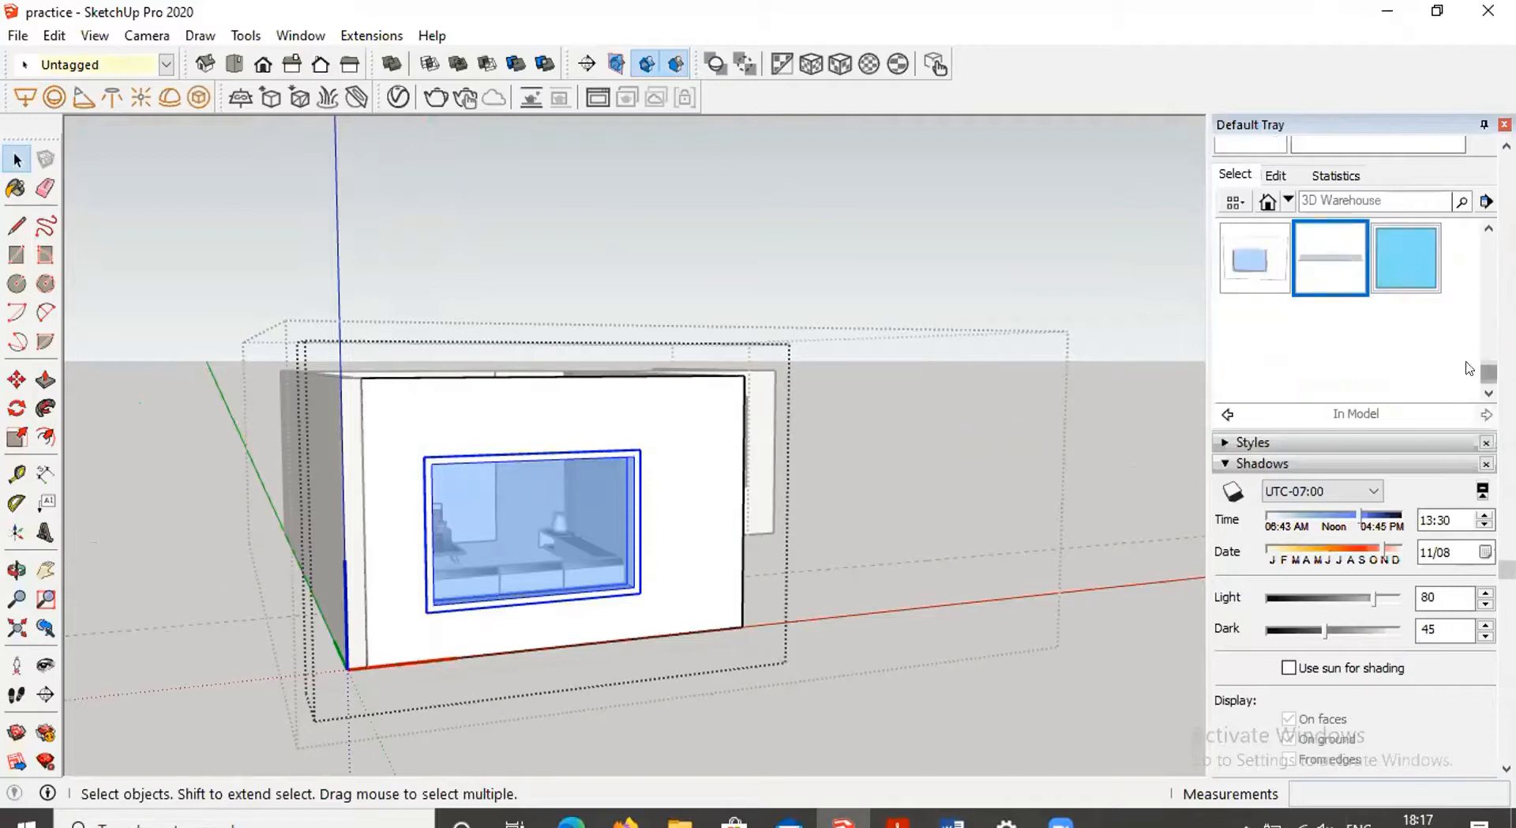
pyautogui.rightClick(1338, 275)
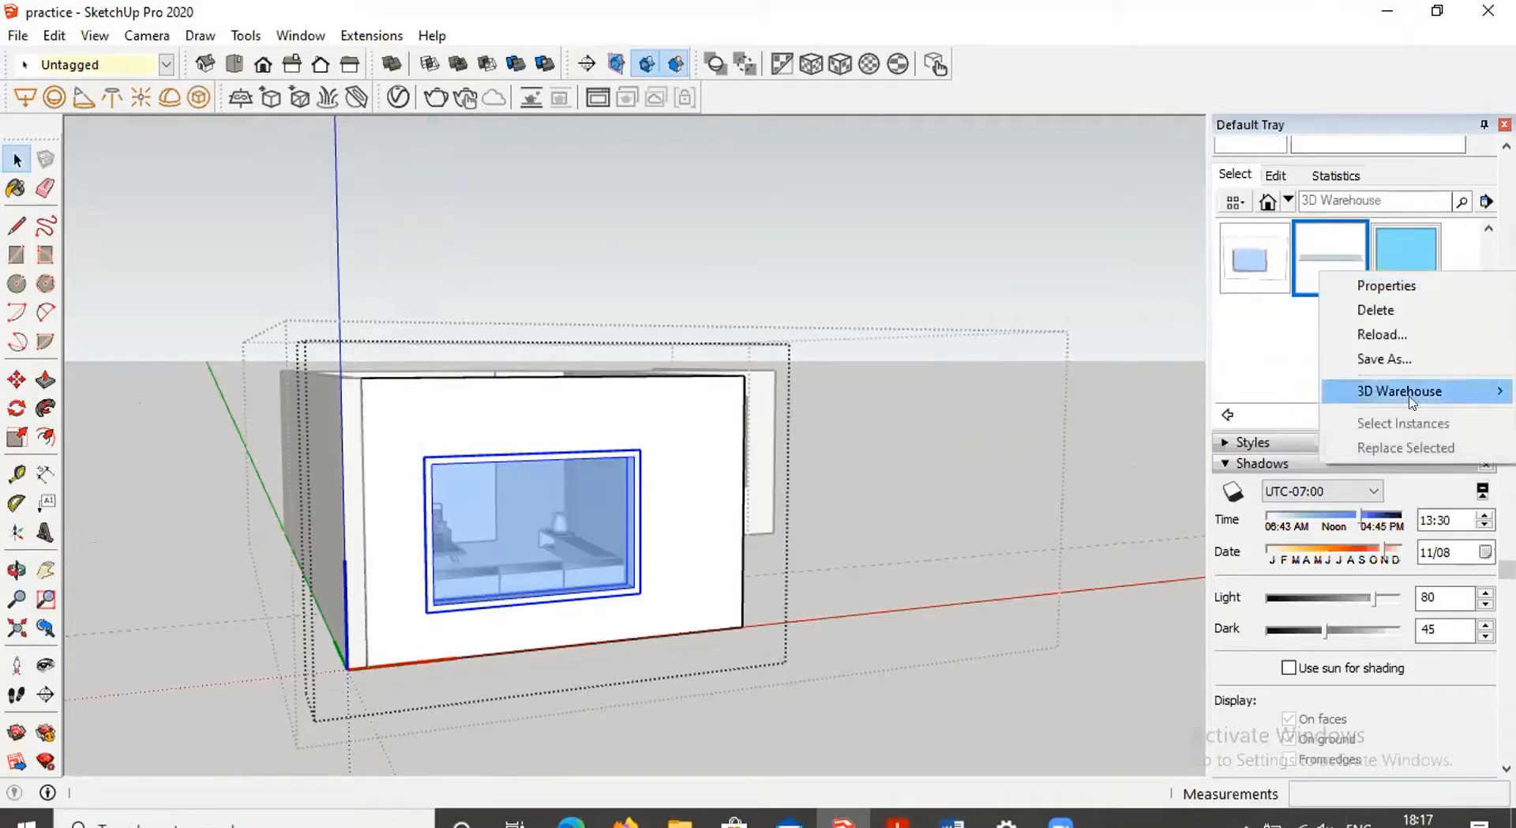
pyautogui.click(1372, 294)
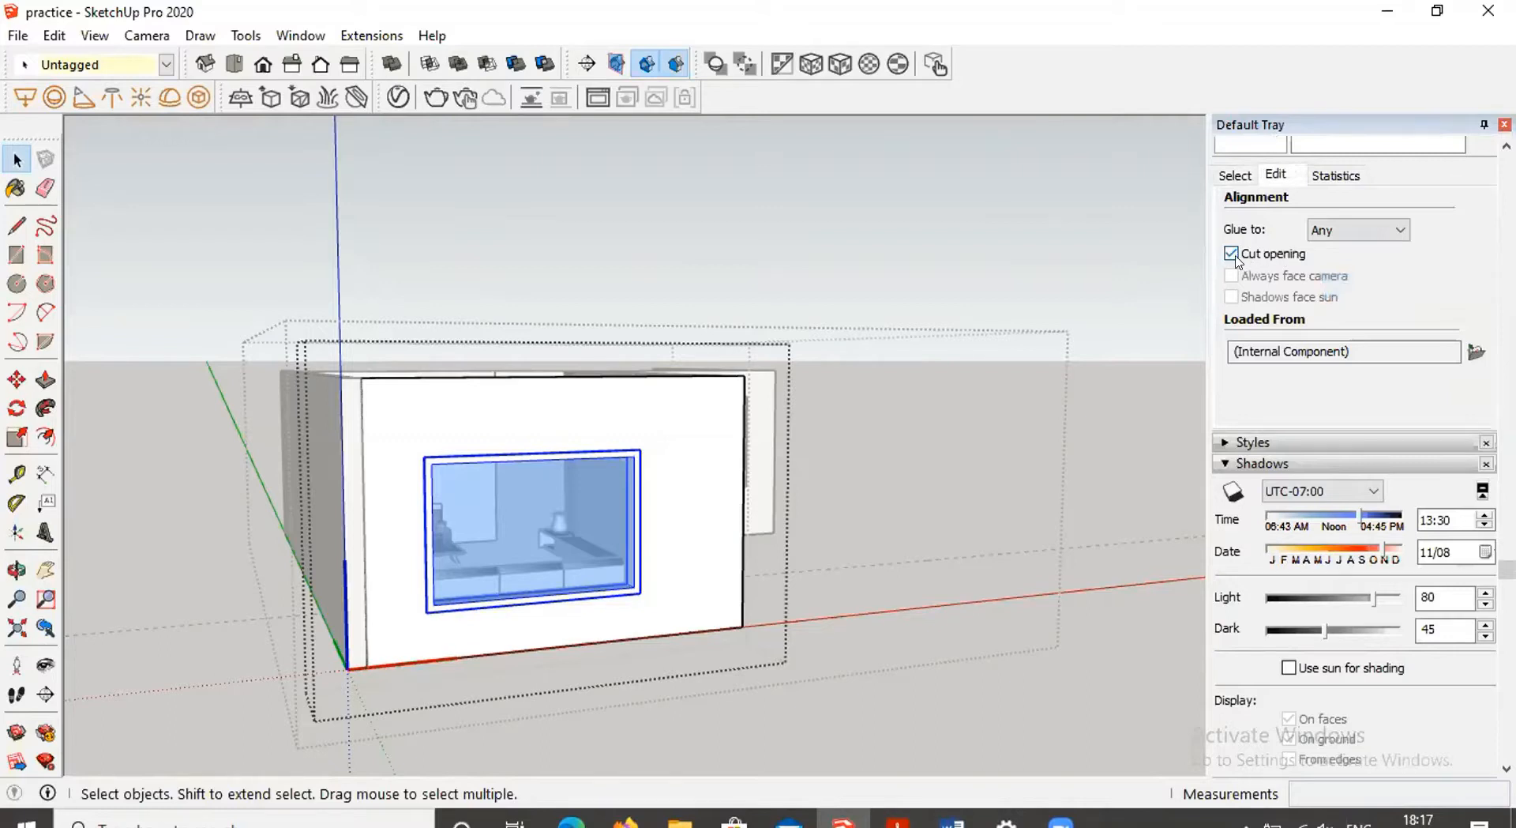
# Orbit and zoom around the model to examine the window opening and the living room furniture
pyautogui.moveTo(941, 599)
pyautogui.mouseDown(button='middle')
pyautogui.moveTo(843, 636)
pyautogui.moveTo(929, 585)
pyautogui.mouseUp(button='middle')
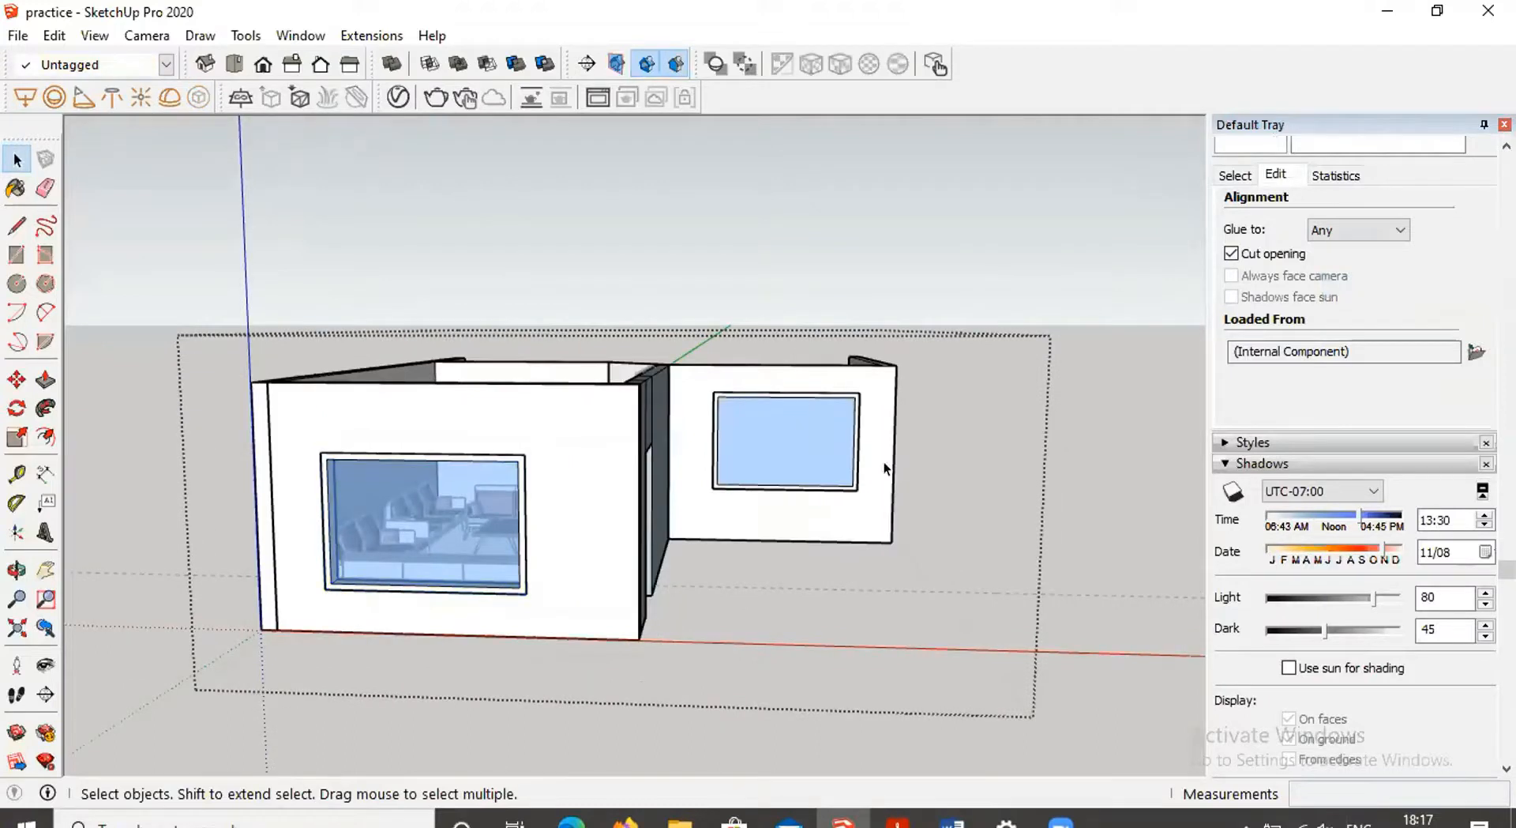
pyautogui.scroll(5, 729, 391)
pyautogui.moveTo(808, 457); pyautogui.dragTo(725, 567, button='middle')
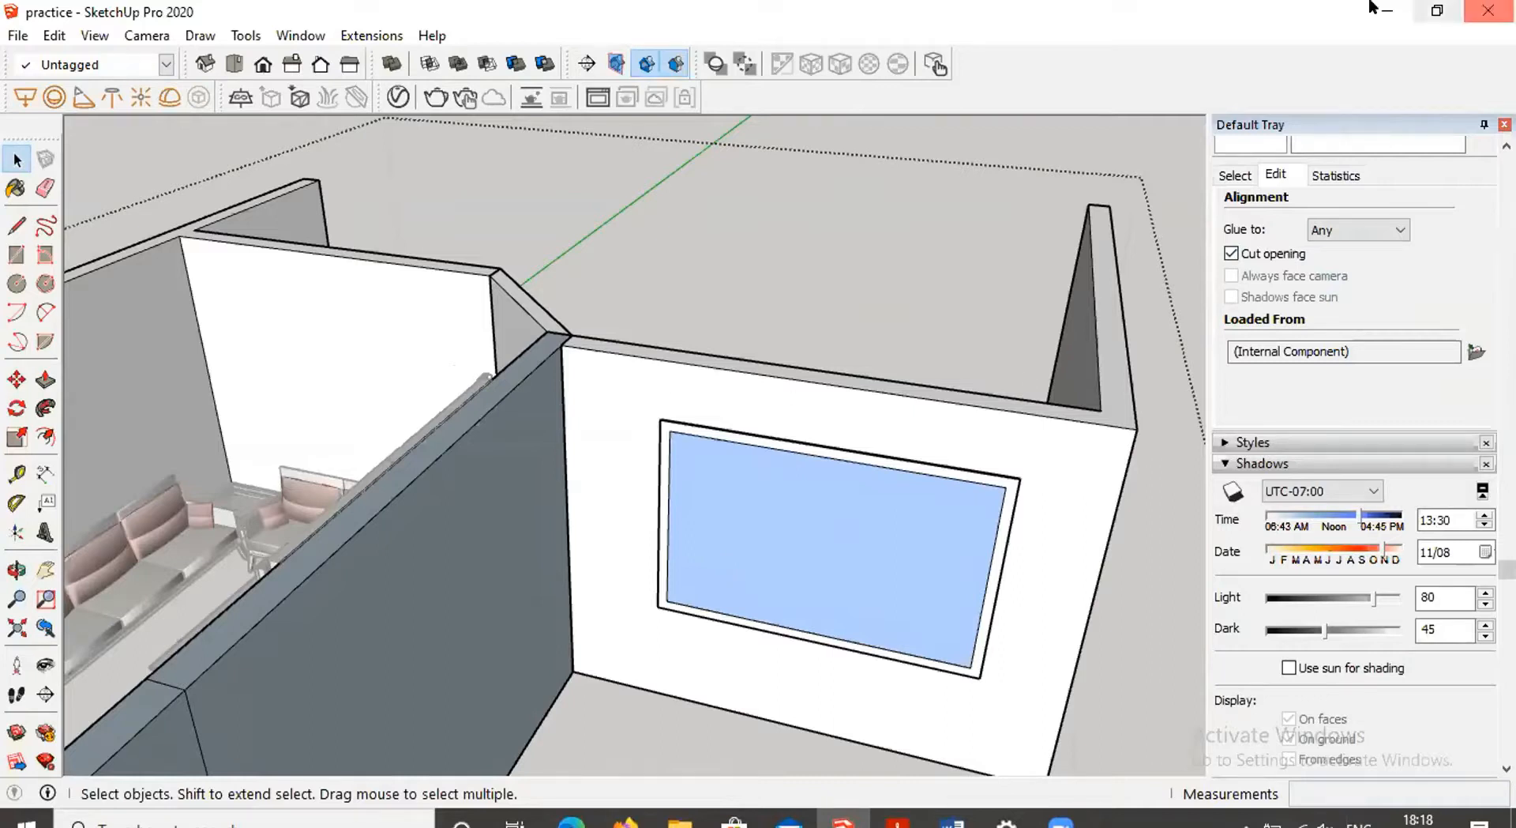
pyautogui.scroll(5, 652, 477)
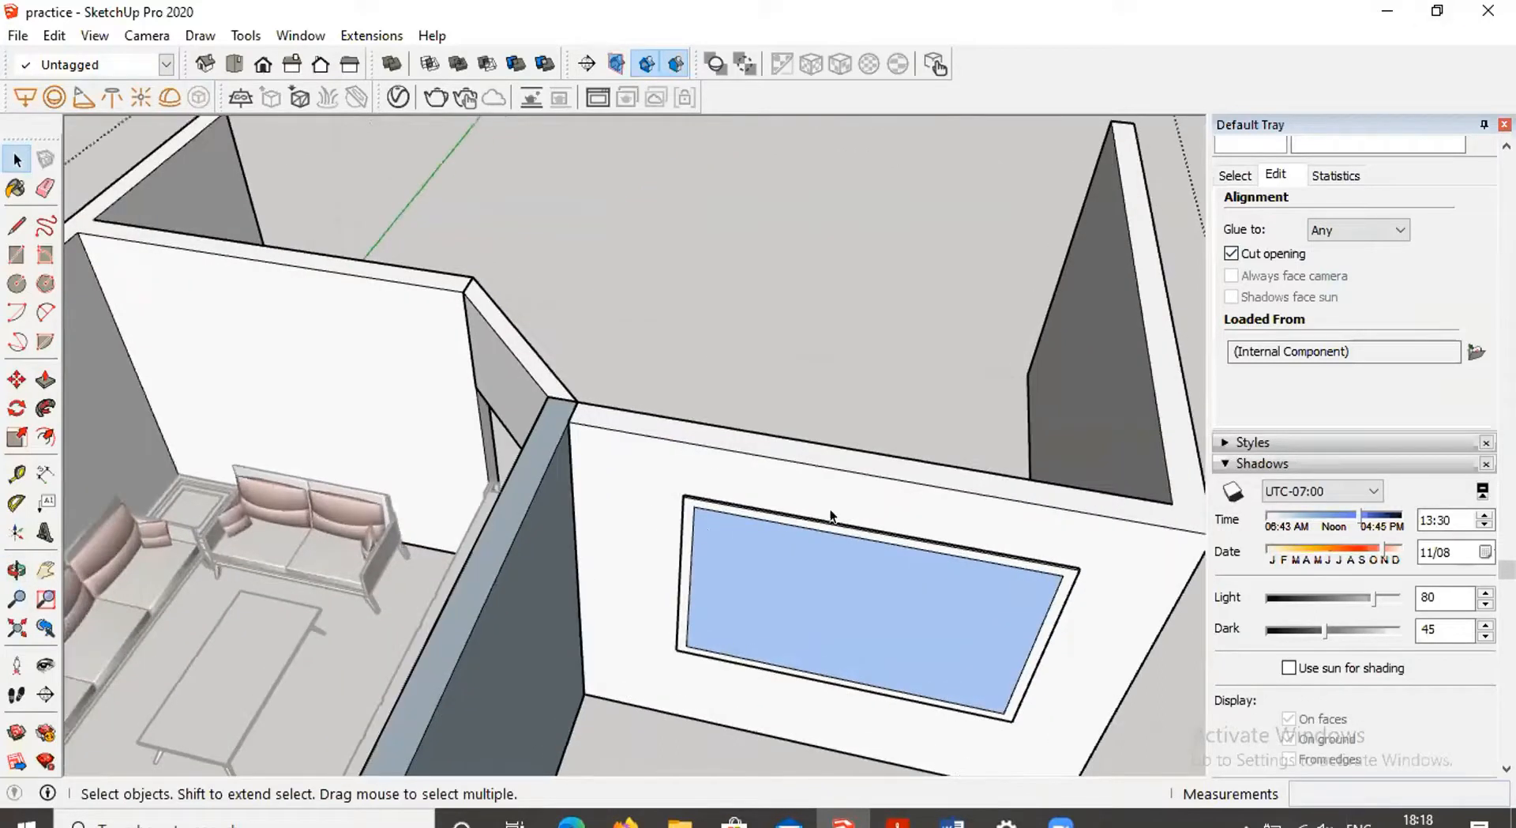
pyautogui.scroll(-1, 898, 482)
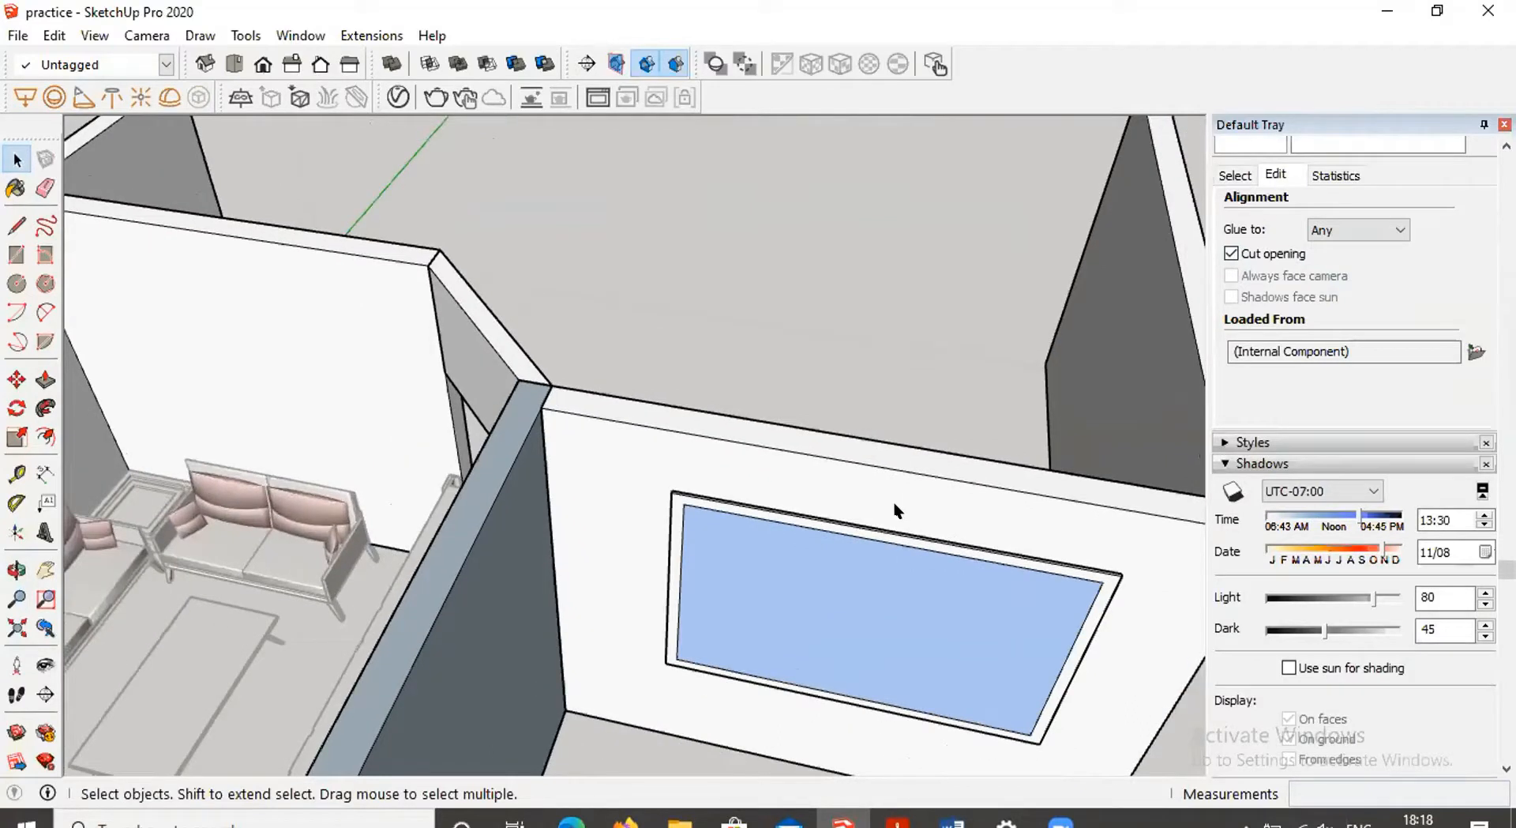
pyautogui.moveTo(761, 469); pyautogui.dragTo(1026, 602, button='middle')
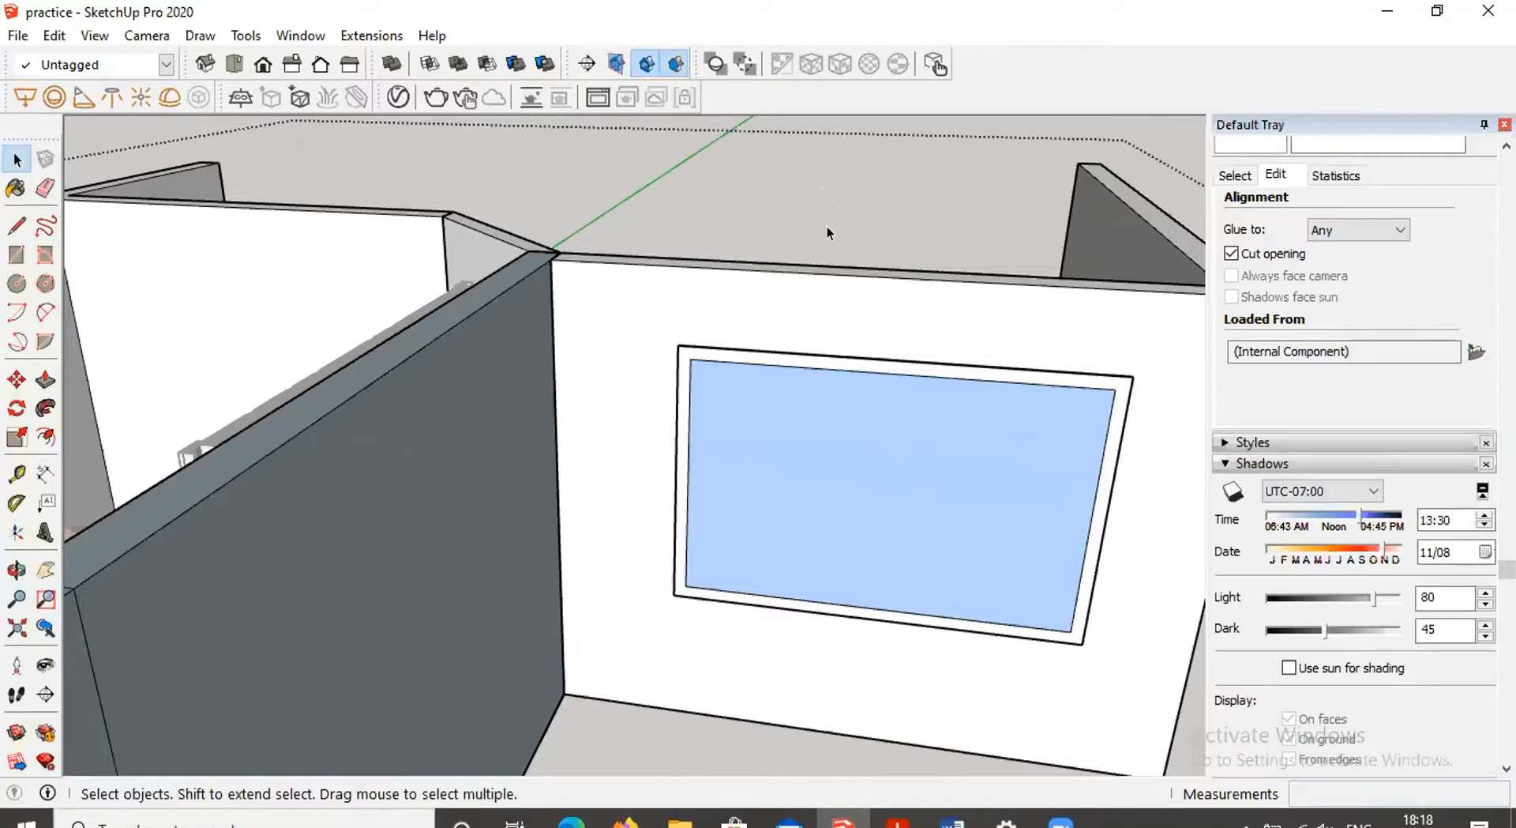
pyautogui.scroll(-3, 827, 229)
pyautogui.moveTo(826, 251)
pyautogui.mouseDown(button='middle')
pyautogui.moveTo(636, 349)
pyautogui.moveTo(699, 515)
pyautogui.mouseUp(button='middle')
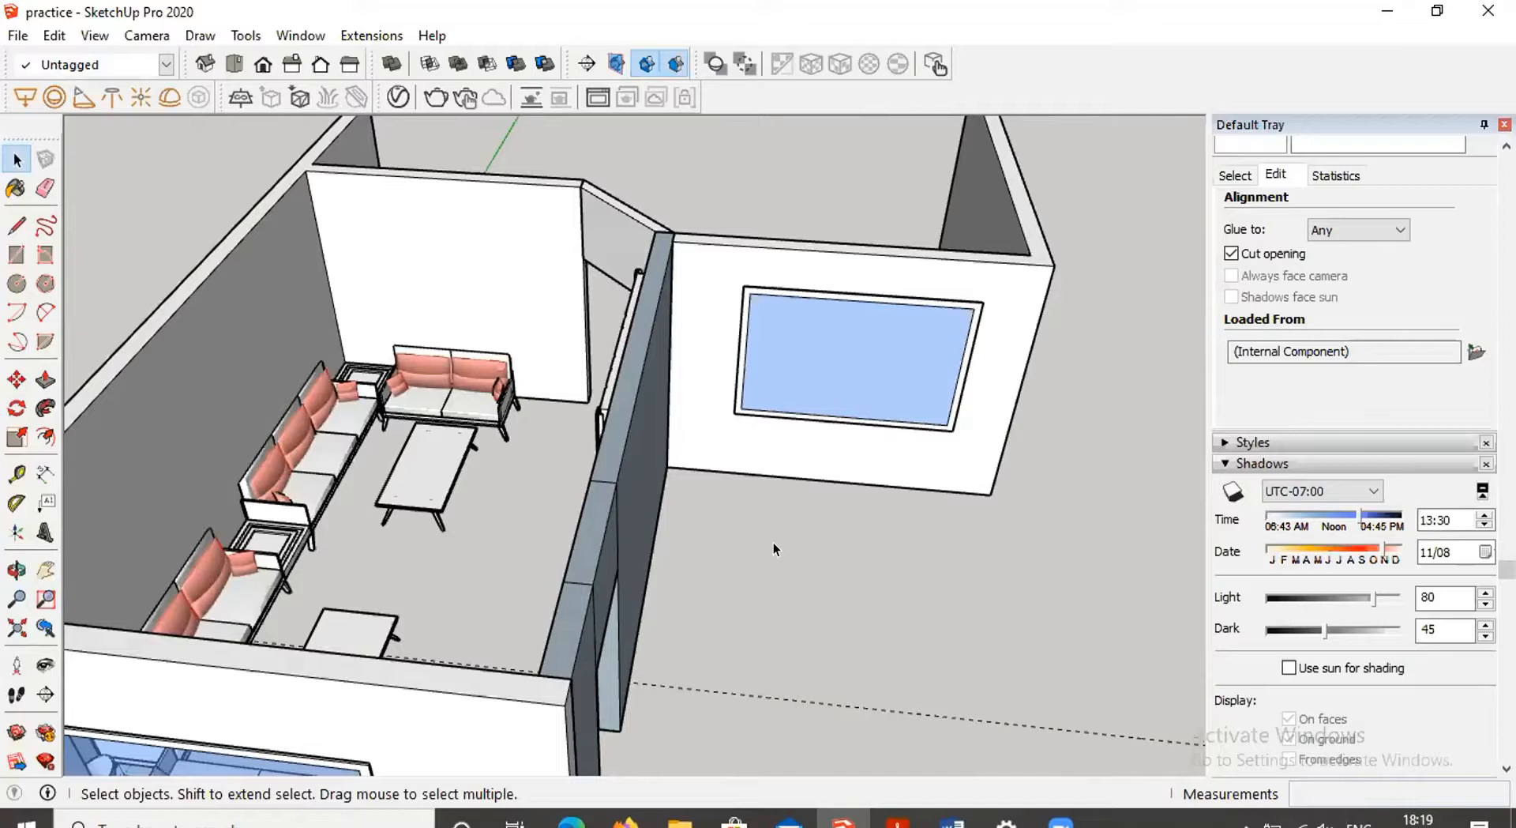
pyautogui.moveTo(402, 547); pyautogui.dragTo(490, 315, button='middle')
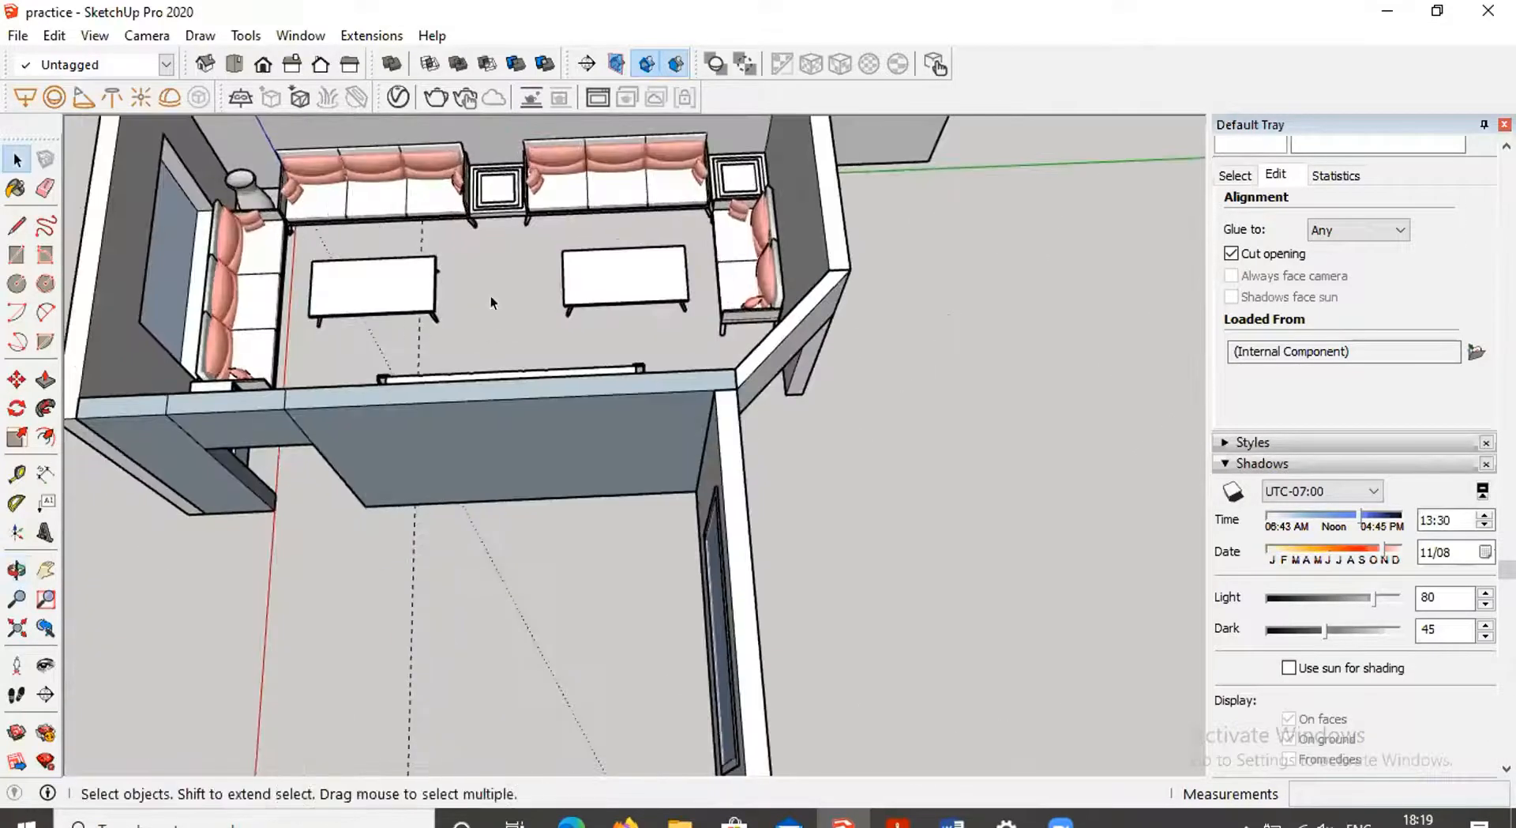
pyautogui.scroll(5, 240, 278)
# Open the TV unit group and its white top component to examine how they are built
pyautogui.click(289, 319)
pyautogui.moveTo(440, 383); pyautogui.dragTo(457, 278, button='middle')
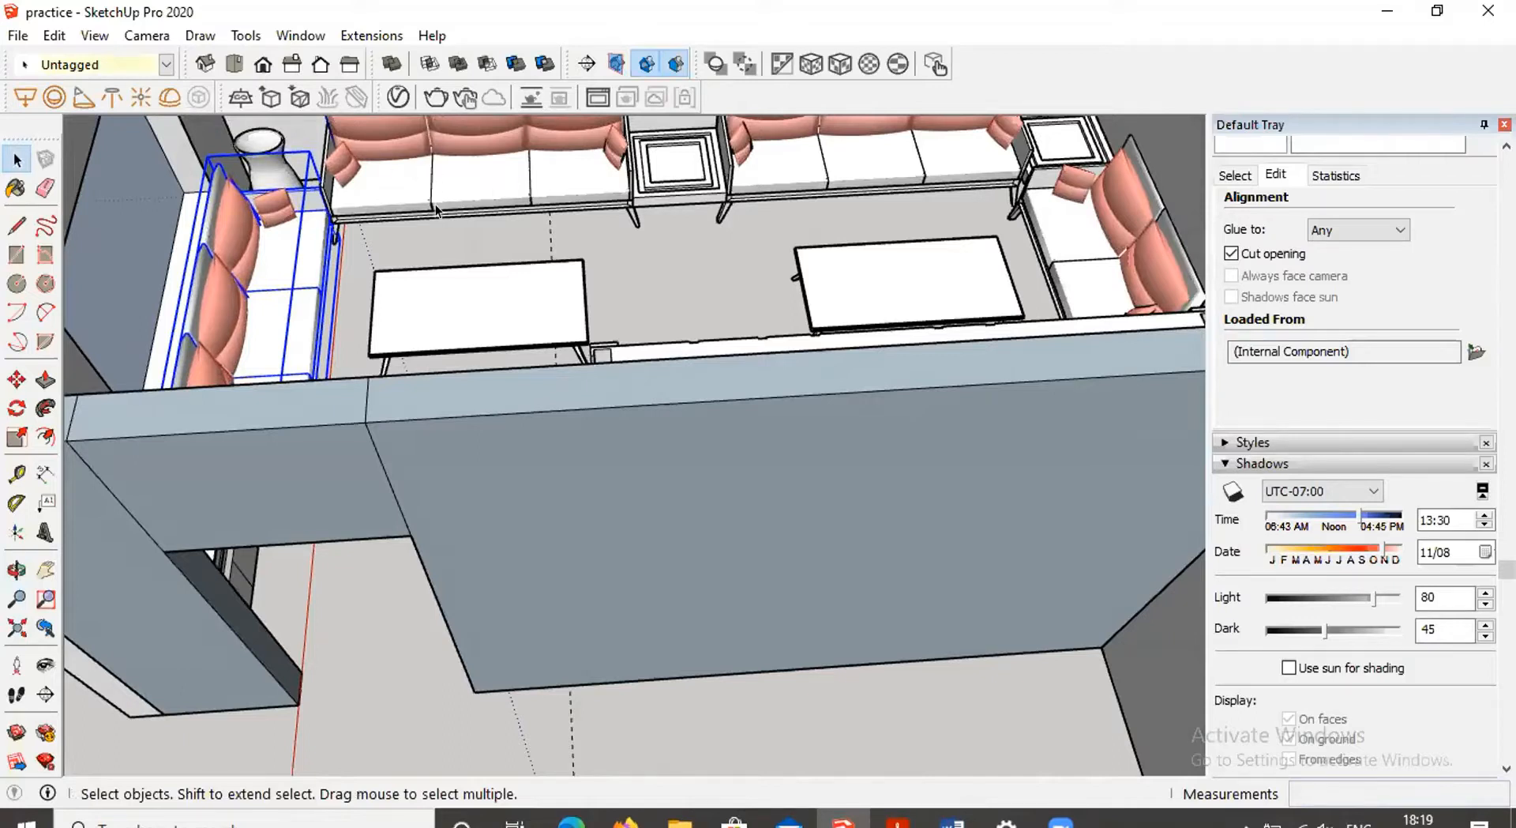
pyautogui.moveTo(597, 310); pyautogui.dragTo(467, 595, button='middle')
pyautogui.scroll(1, 467, 596)
pyautogui.click(468, 598)
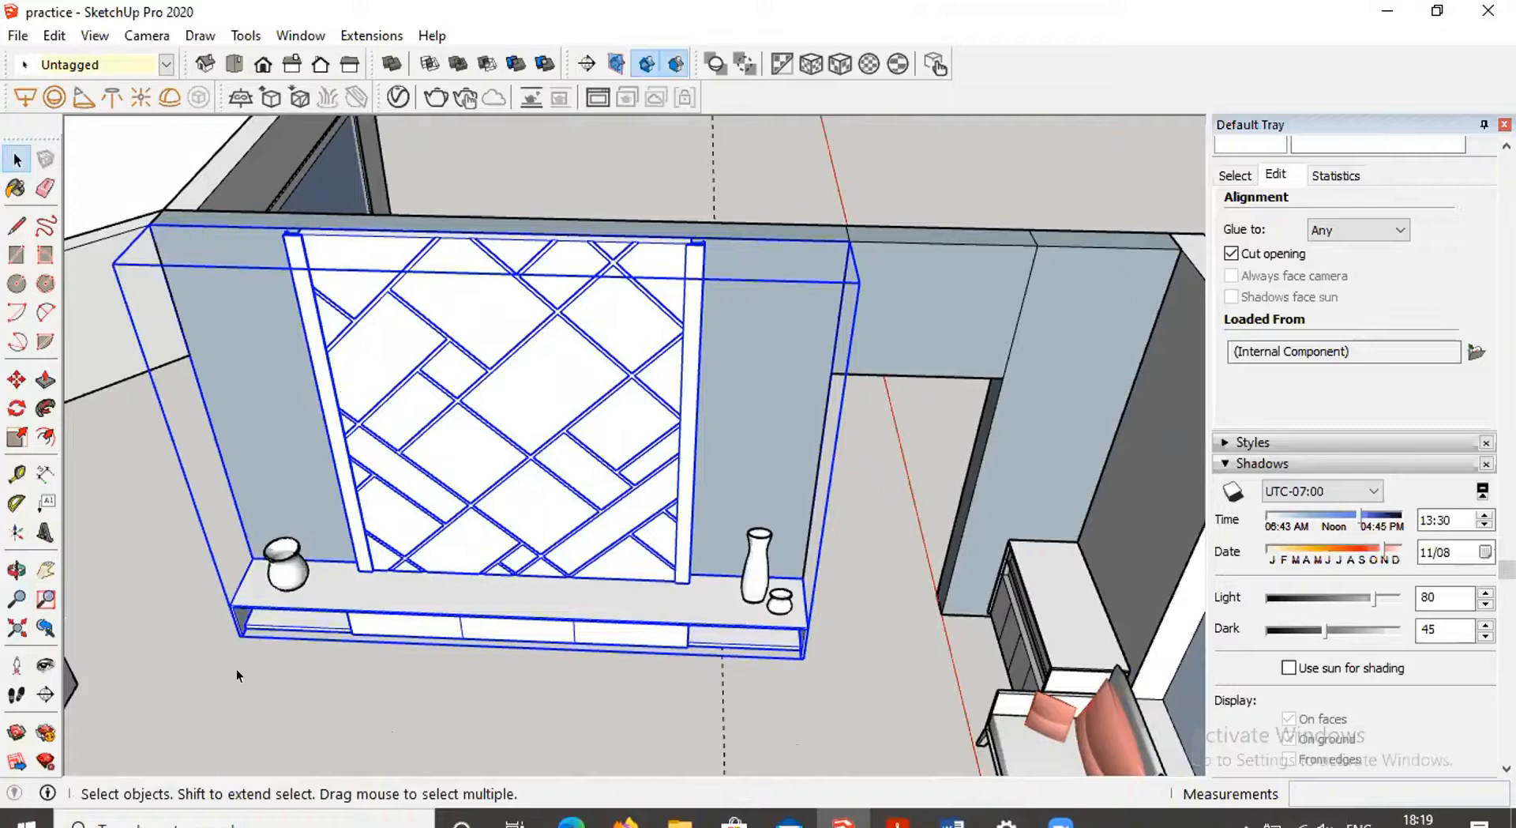
pyautogui.doubleClick(528, 383)
pyautogui.click(460, 604)
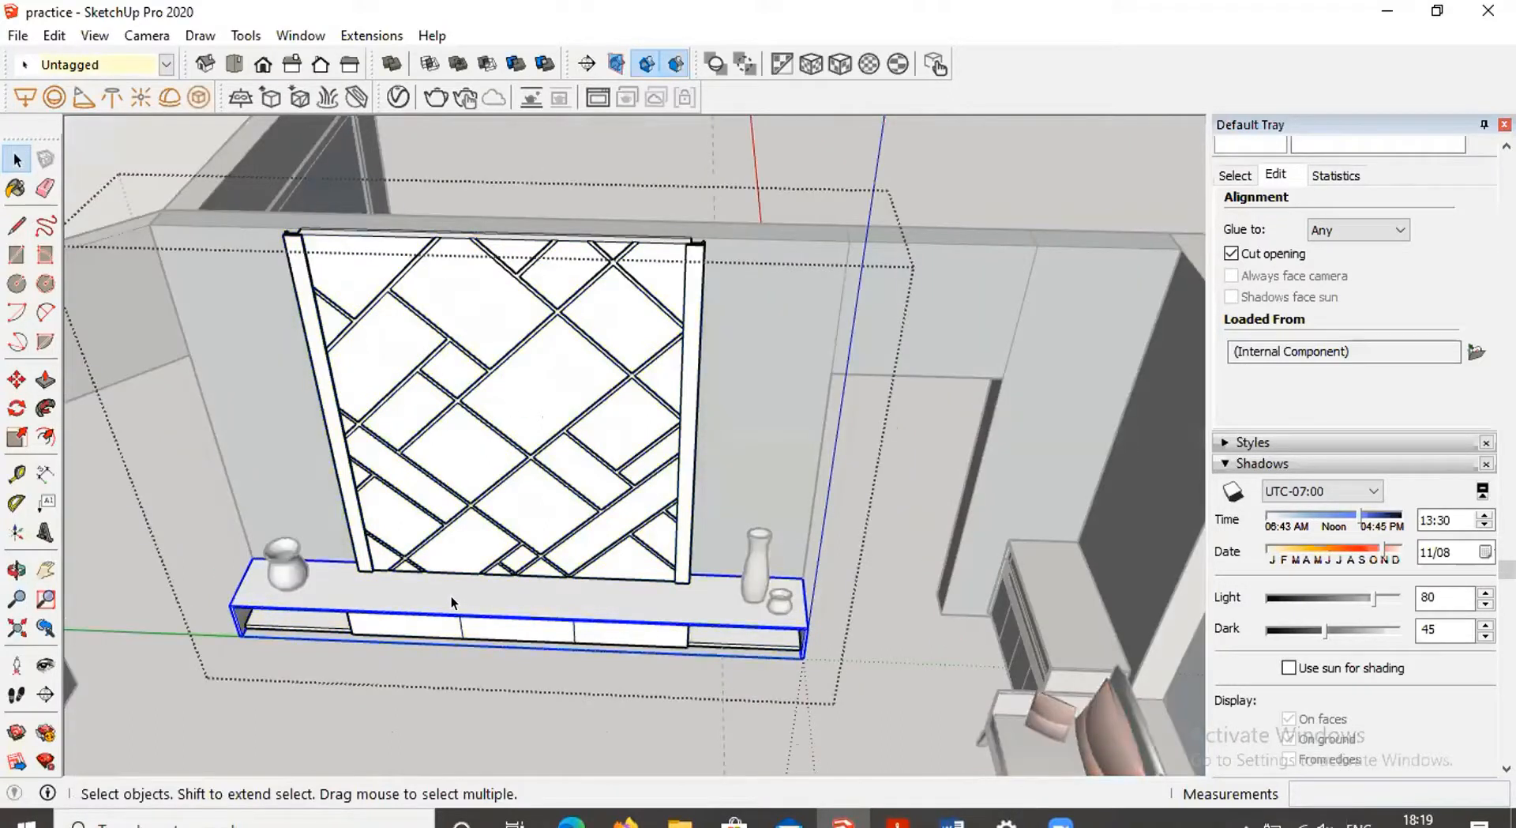
pyautogui.doubleClick(451, 602)
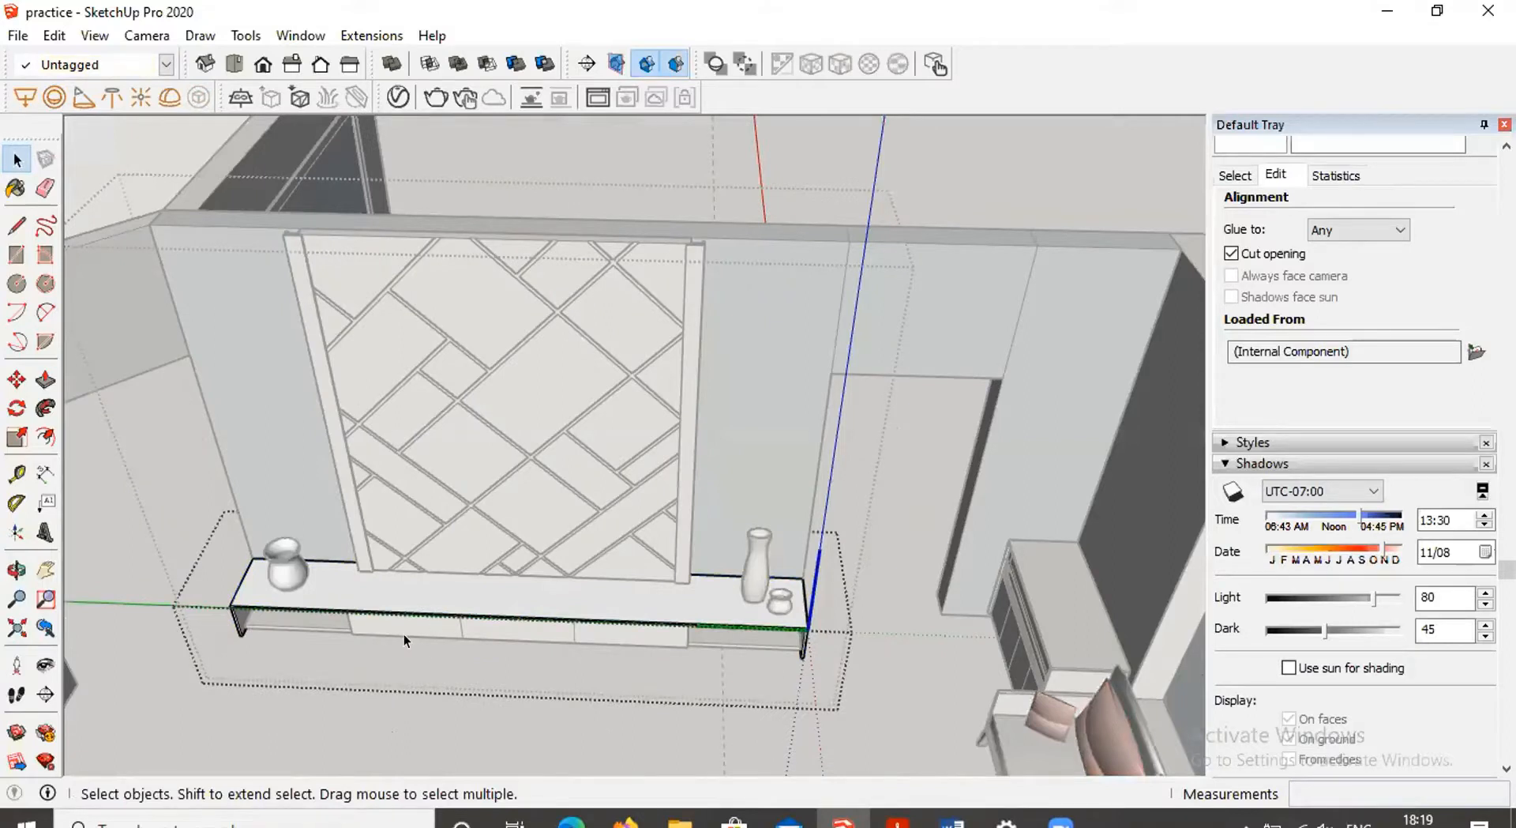
pyautogui.press('Escape')
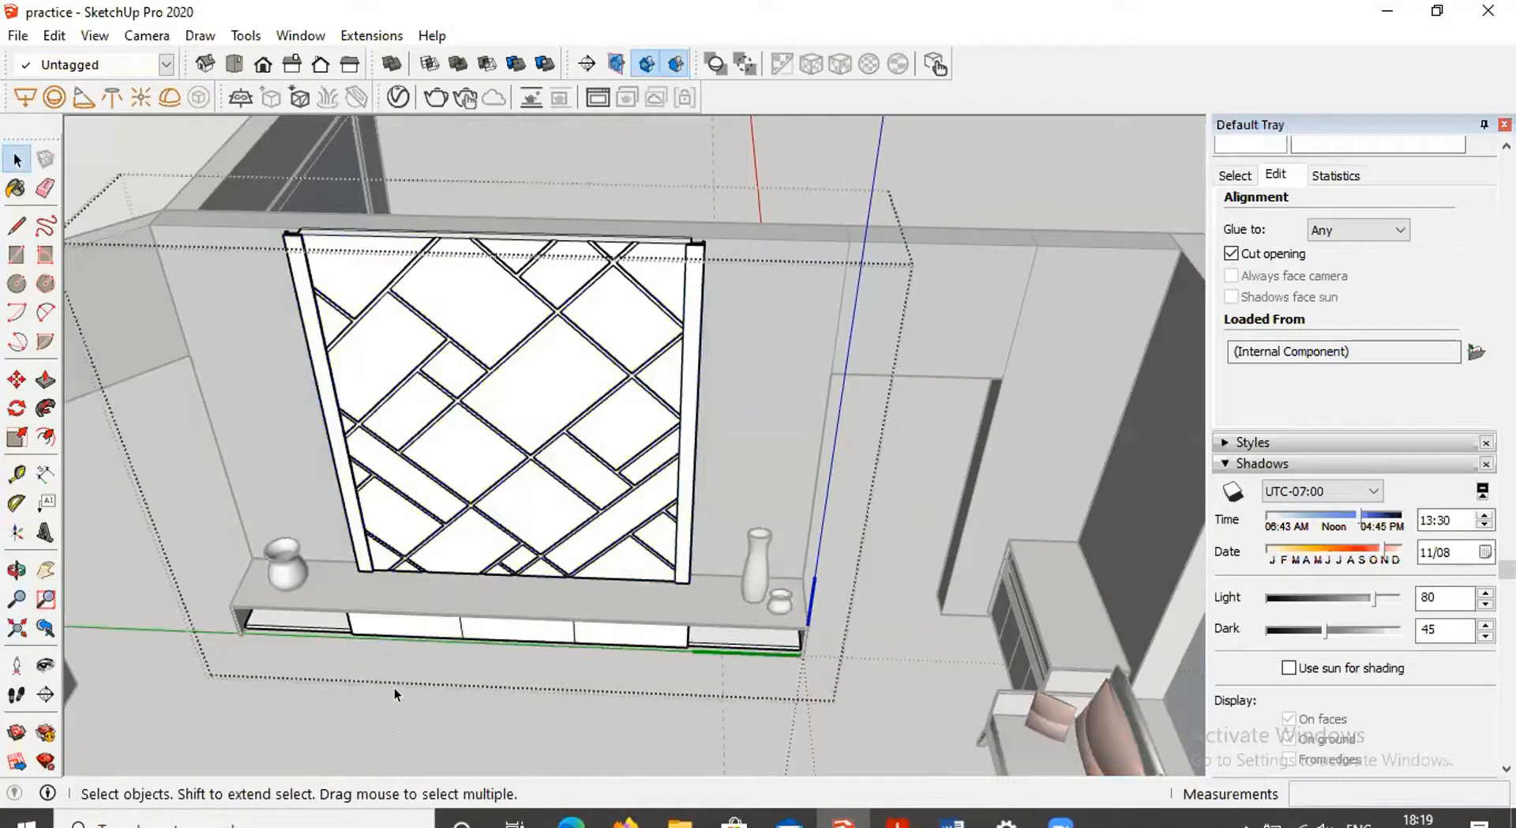
# Orbit and zoom around the TV unit wall and the sofa to examine the backrest cushions
pyautogui.scroll(3, 788, 582)
pyautogui.moveTo(760, 593)
pyautogui.mouseDown(button='middle')
pyautogui.moveTo(734, 690)
pyautogui.moveTo(785, 586)
pyautogui.moveTo(761, 474)
pyautogui.moveTo(775, 573)
pyautogui.mouseUp(button='middle')
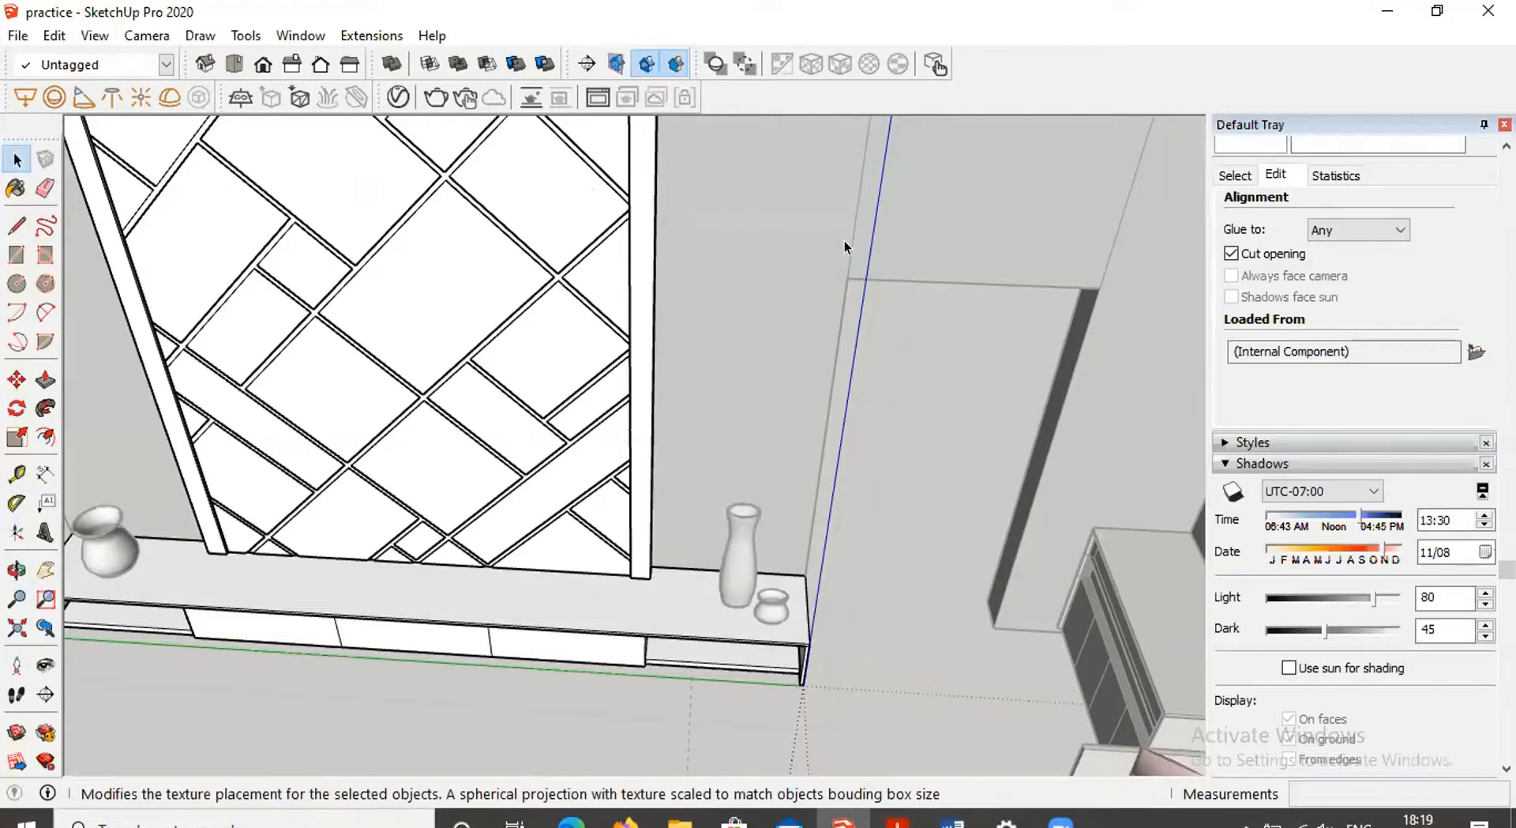
pyautogui.moveTo(756, 565); pyautogui.dragTo(718, 543, button='middle')
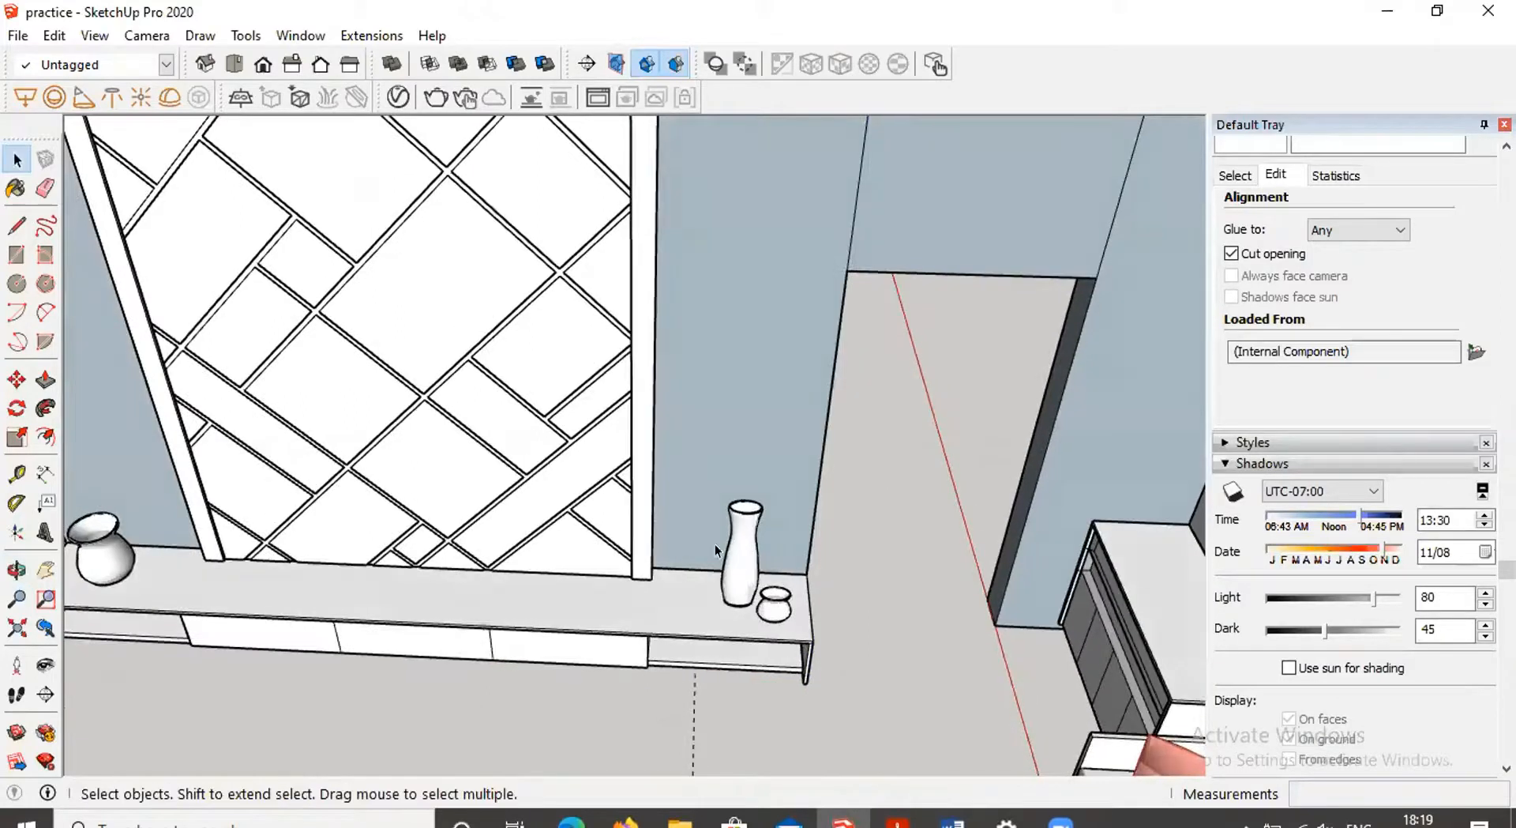
pyautogui.keyDown('shift'); pyautogui.moveTo(583, 439); pyautogui.dragTo(772, 478, button='middle'); pyautogui.keyUp('shift')
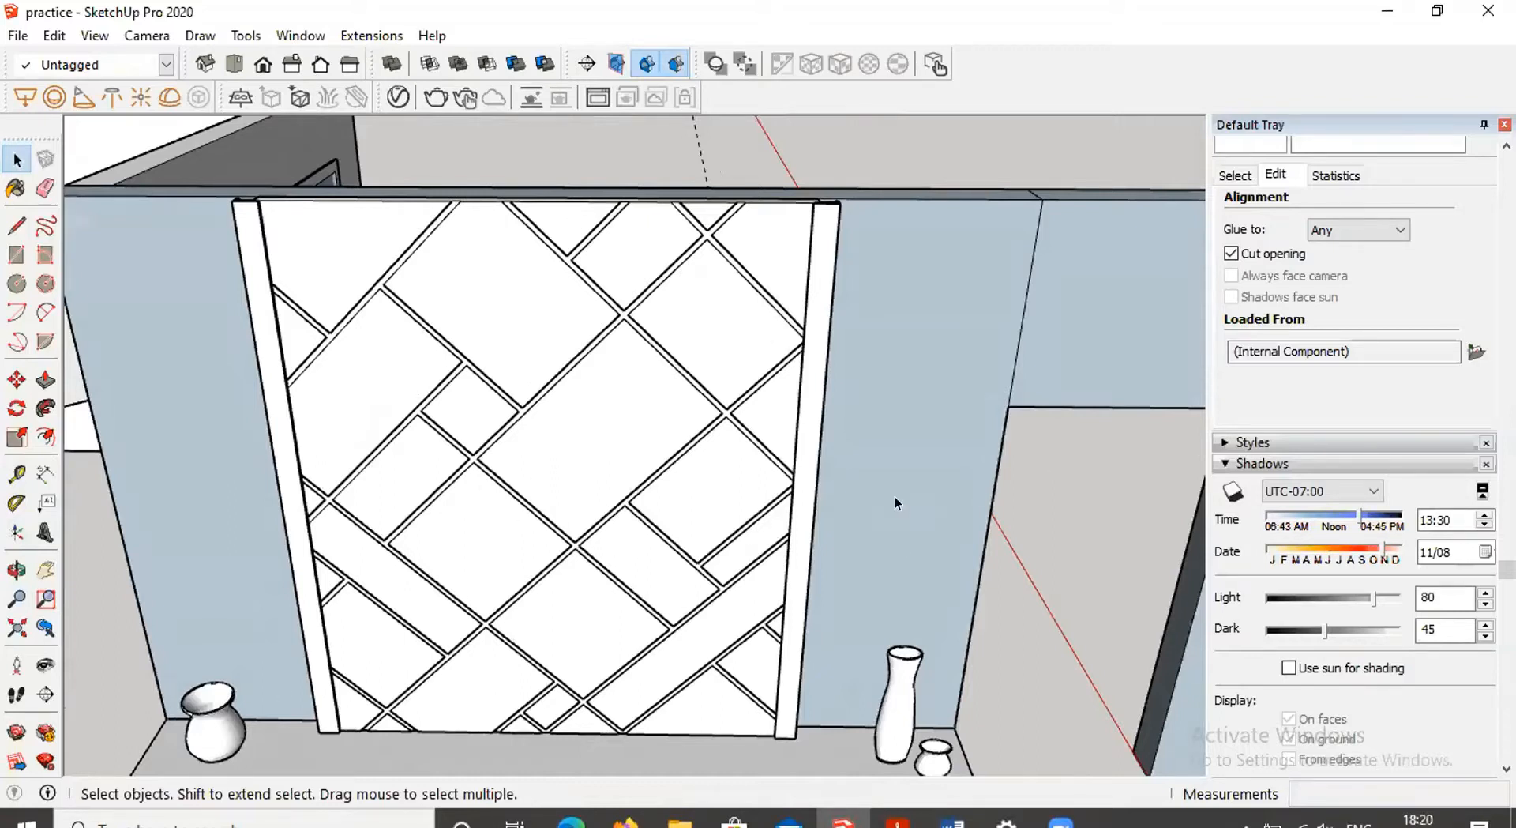
pyautogui.moveTo(883, 534)
pyautogui.mouseDown(button='middle')
pyautogui.moveTo(931, 557)
pyautogui.moveTo(761, 604)
pyautogui.moveTo(950, 545)
pyautogui.mouseUp(button='middle')
pyautogui.scroll(-4, 932, 558)
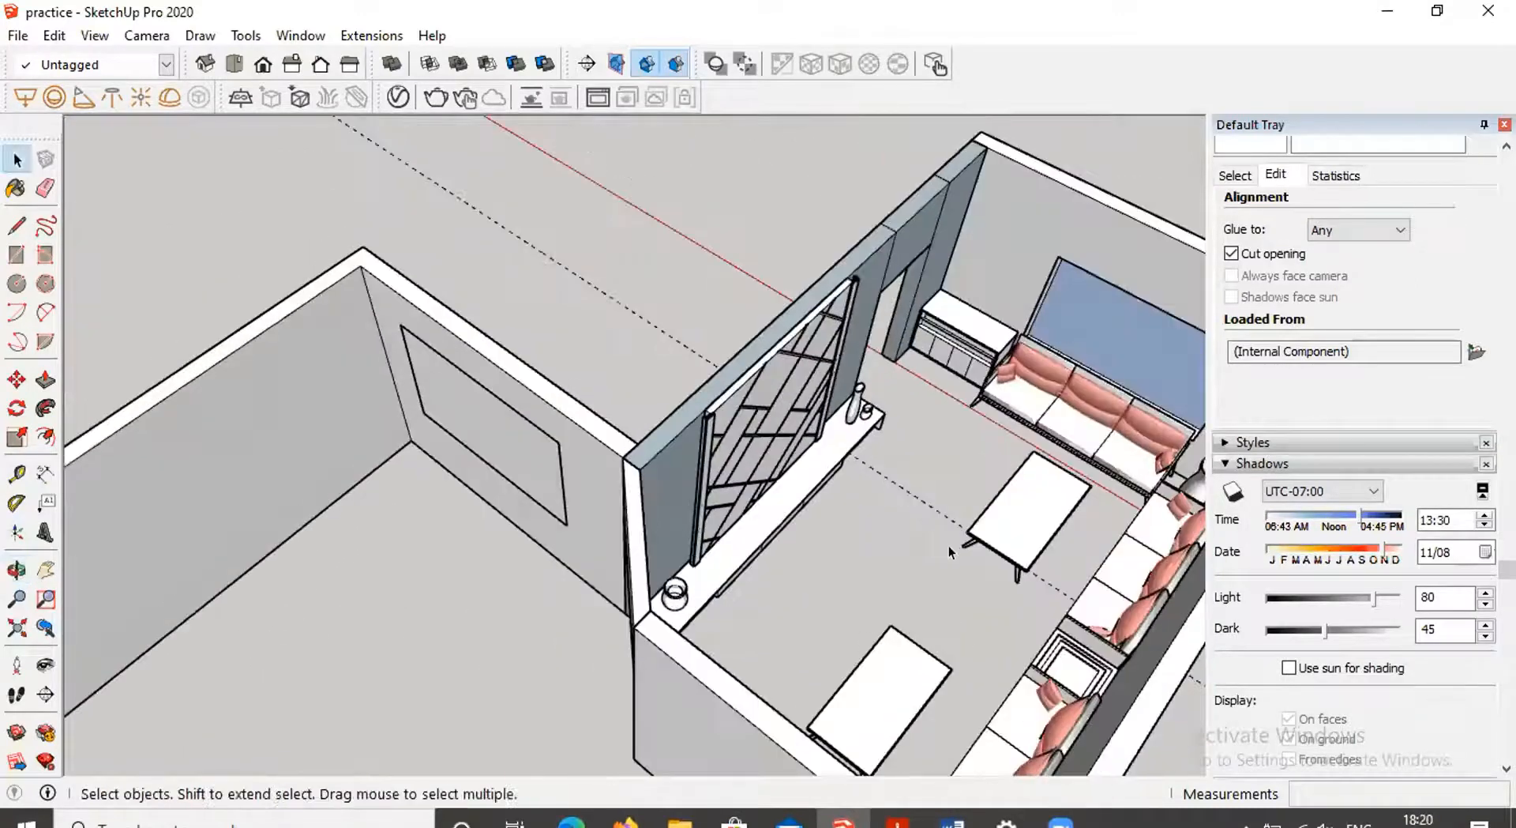
pyautogui.scroll(3, 949, 545)
pyautogui.scroll(1, 953, 511)
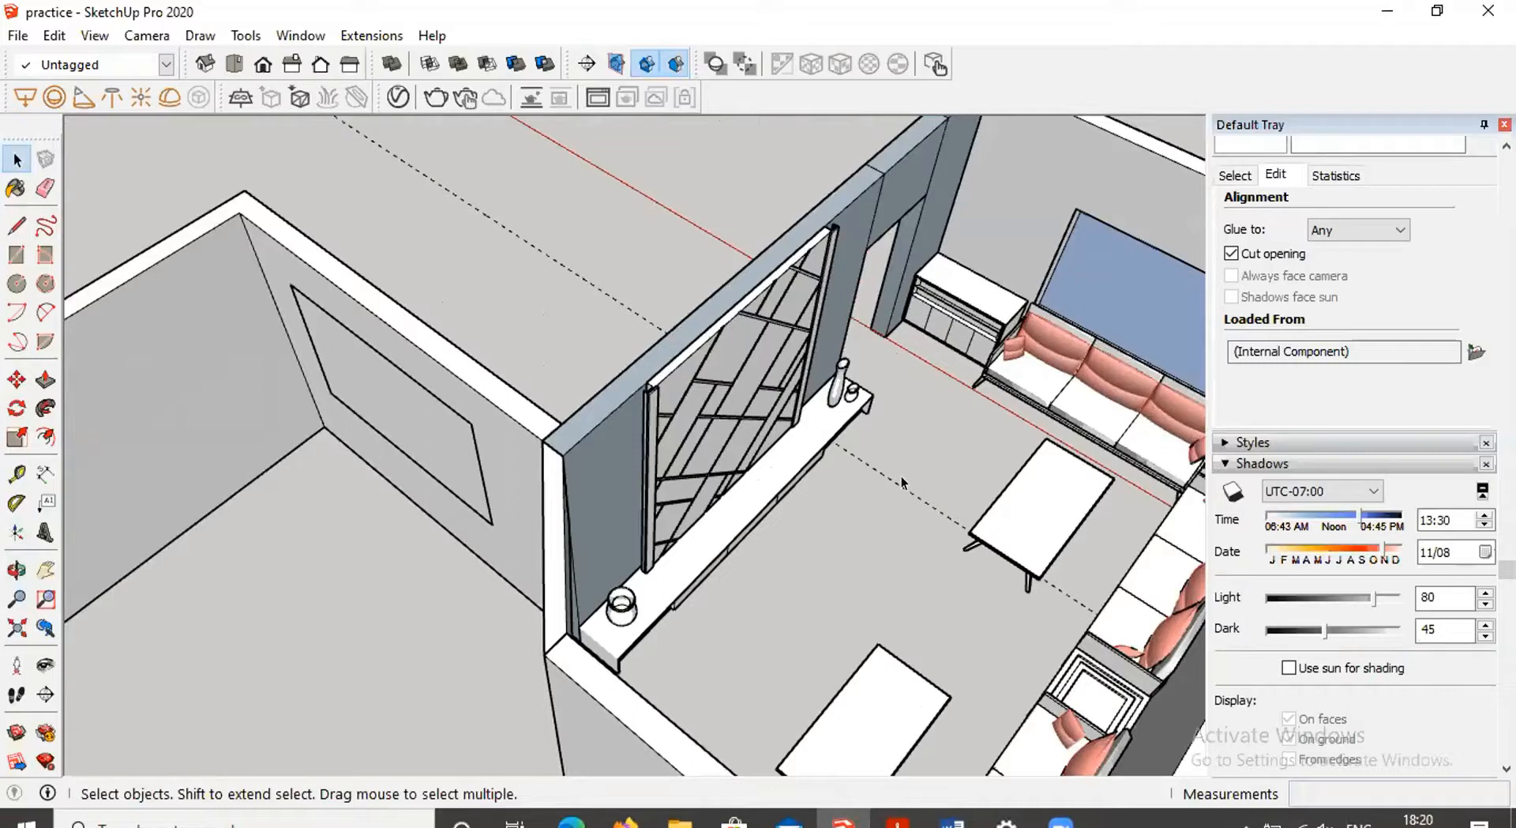
pyautogui.scroll(5, 1003, 417)
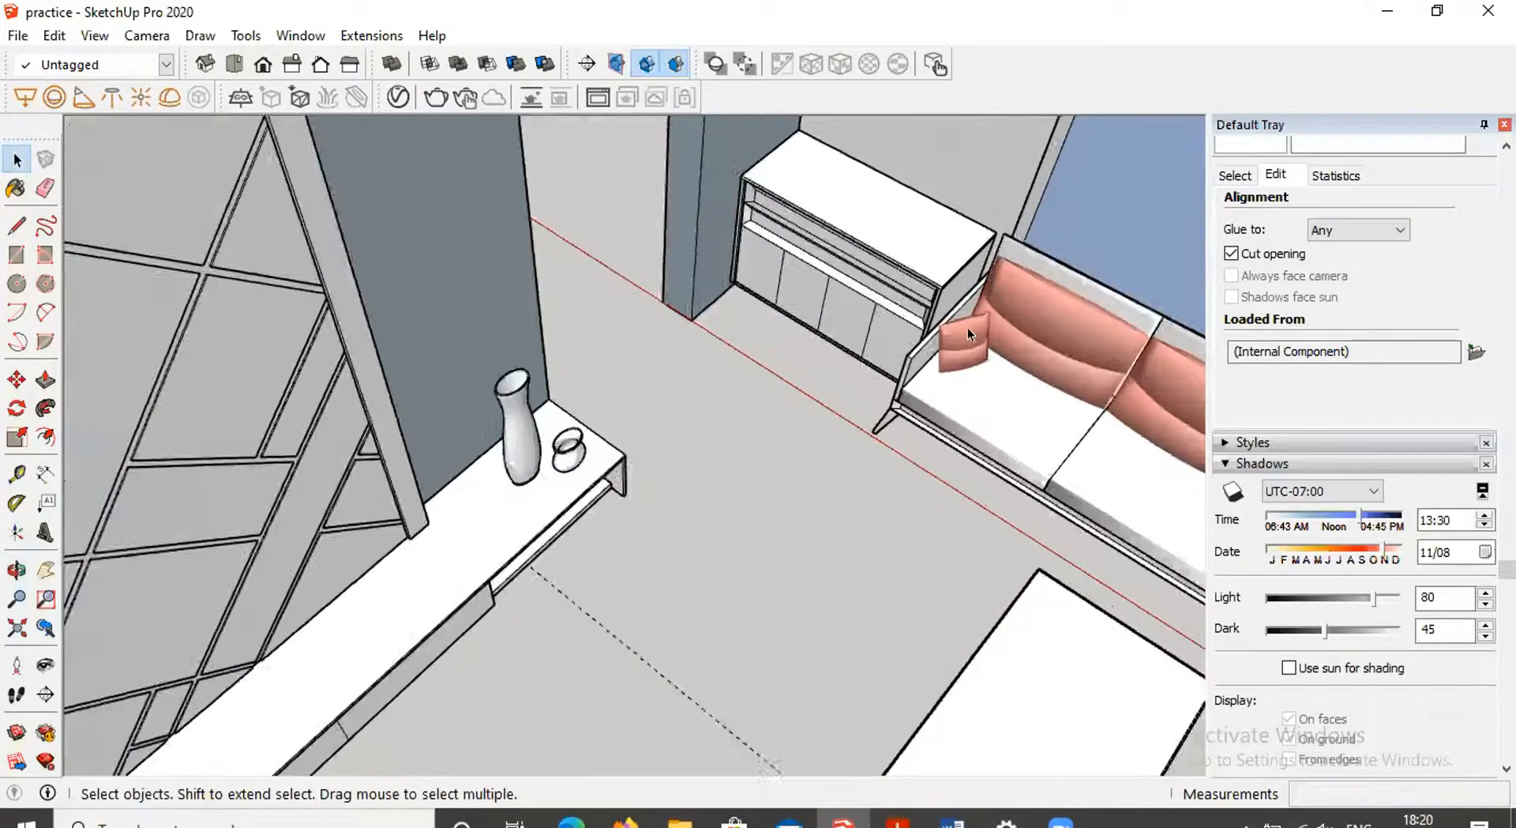
pyautogui.moveTo(964, 316); pyautogui.dragTo(517, 260, button='middle')
pyautogui.moveTo(347, 257); pyautogui.dragTo(518, 259, button='middle')
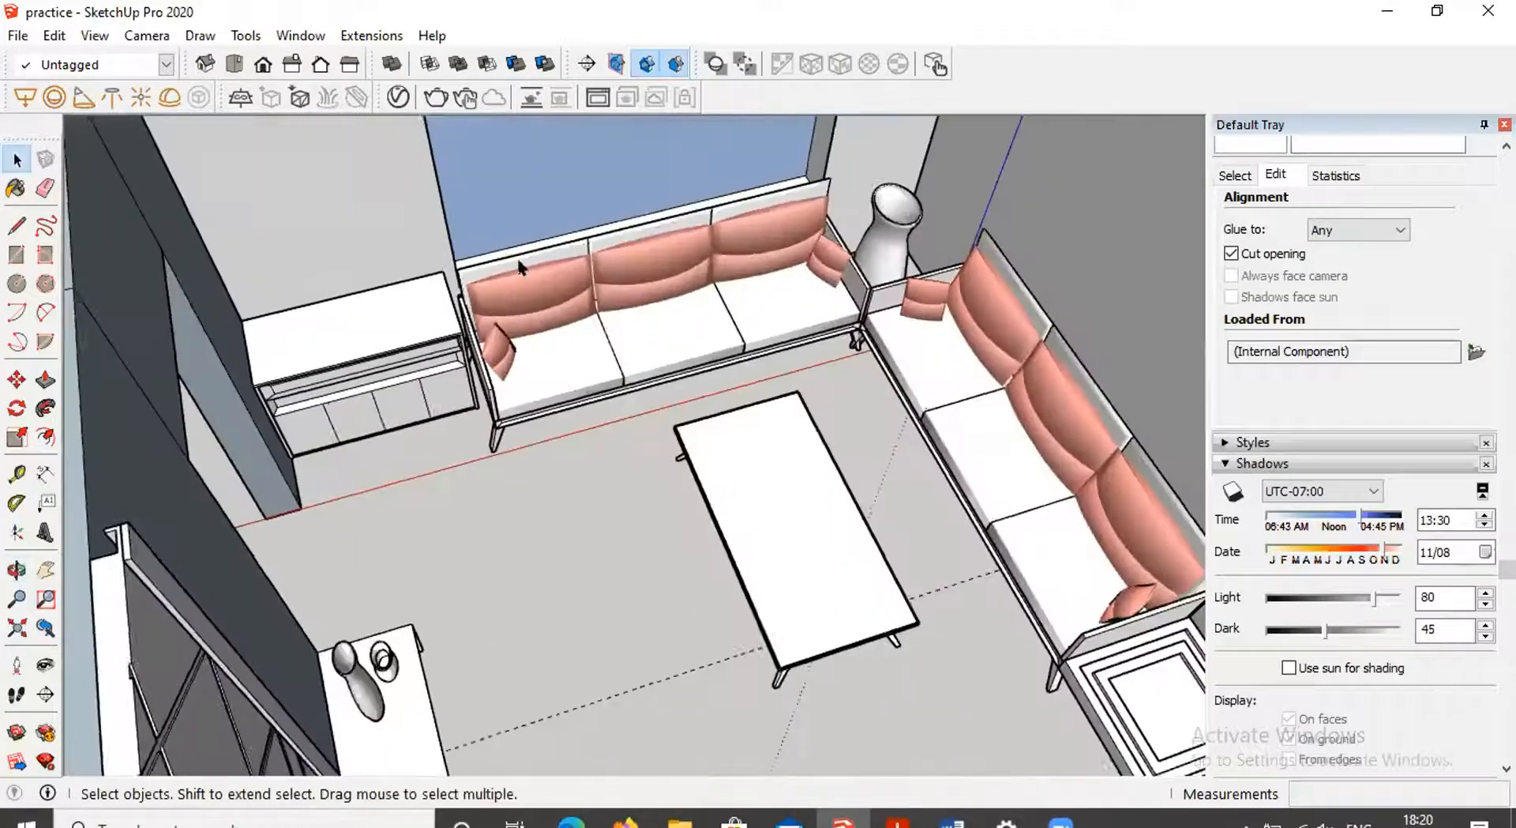
pyautogui.scroll(6, 553, 272)
pyautogui.moveTo(599, 361); pyautogui.dragTo(537, 304, button='middle')
pyautogui.scroll(2, 580, 384)
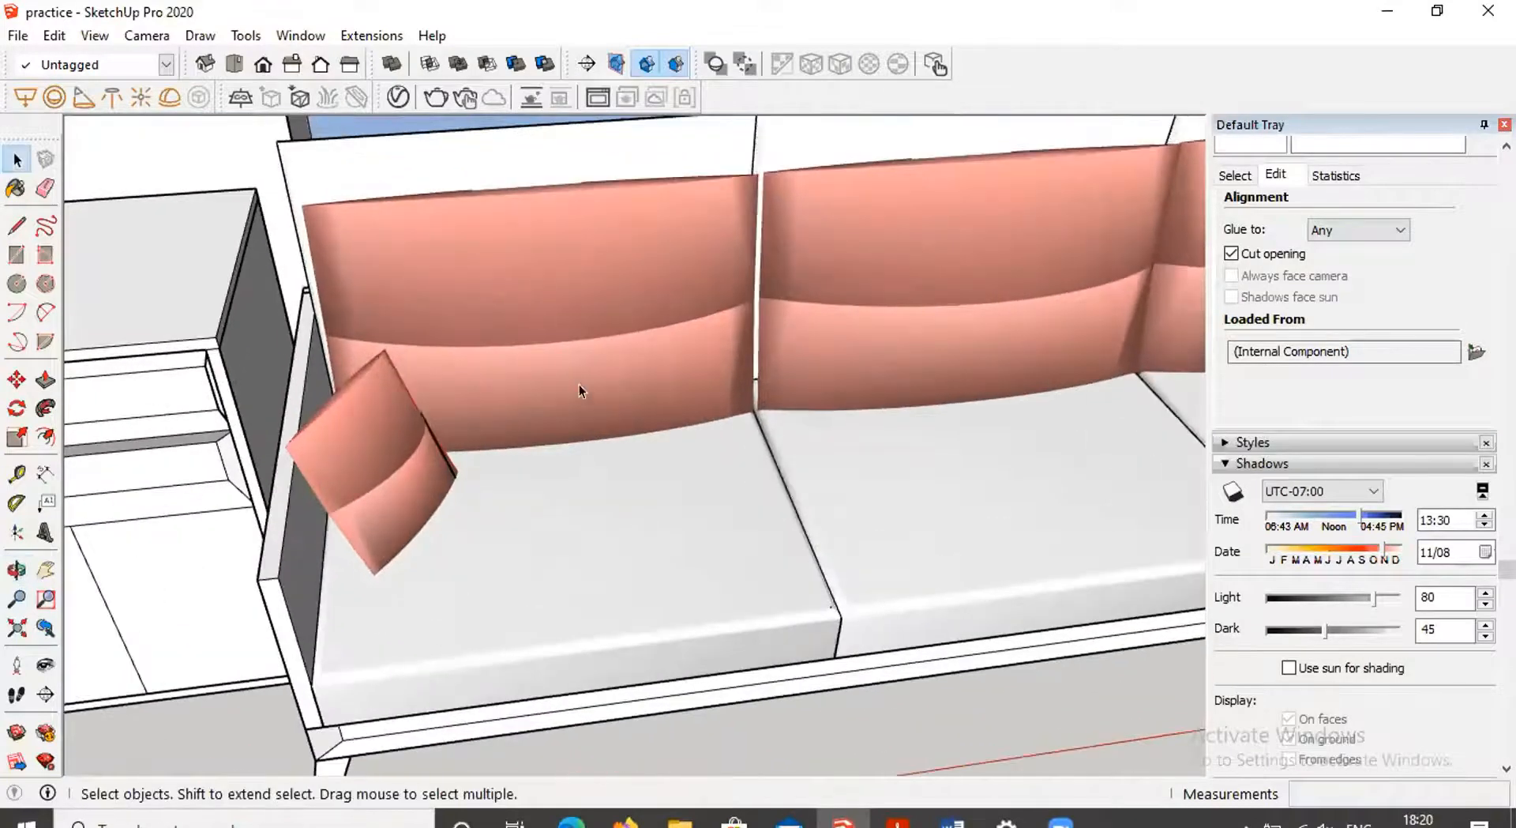
pyautogui.scroll(-3, 594, 345)
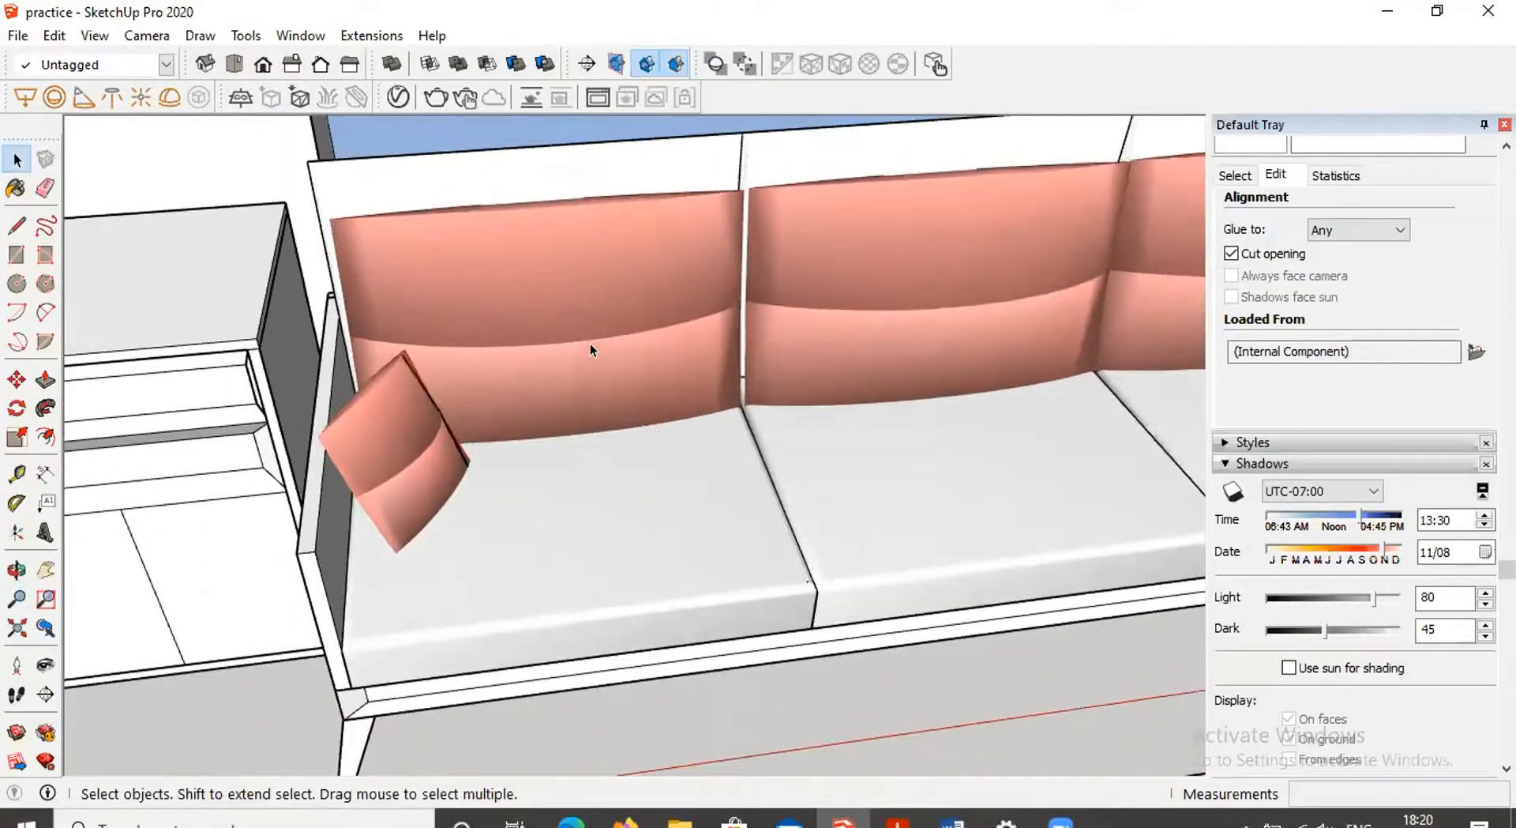
pyautogui.moveTo(510, 408); pyautogui.dragTo(585, 342, button='middle')
# Open the sofa, select one backrest cushion and copy it with the Move tool
pyautogui.click(549, 316)
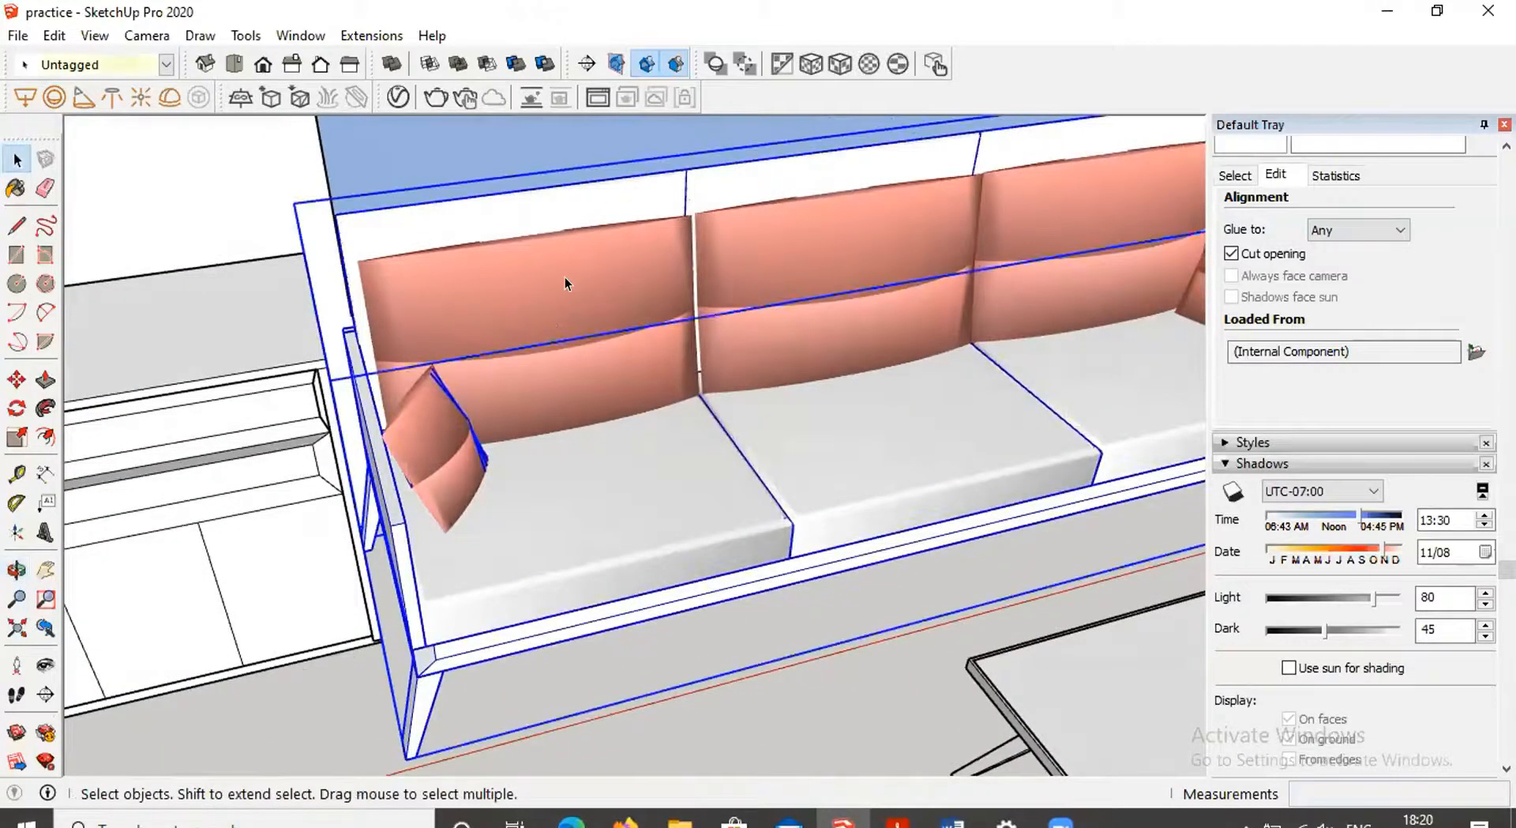
pyautogui.doubleClick(566, 279)
pyautogui.click(571, 353)
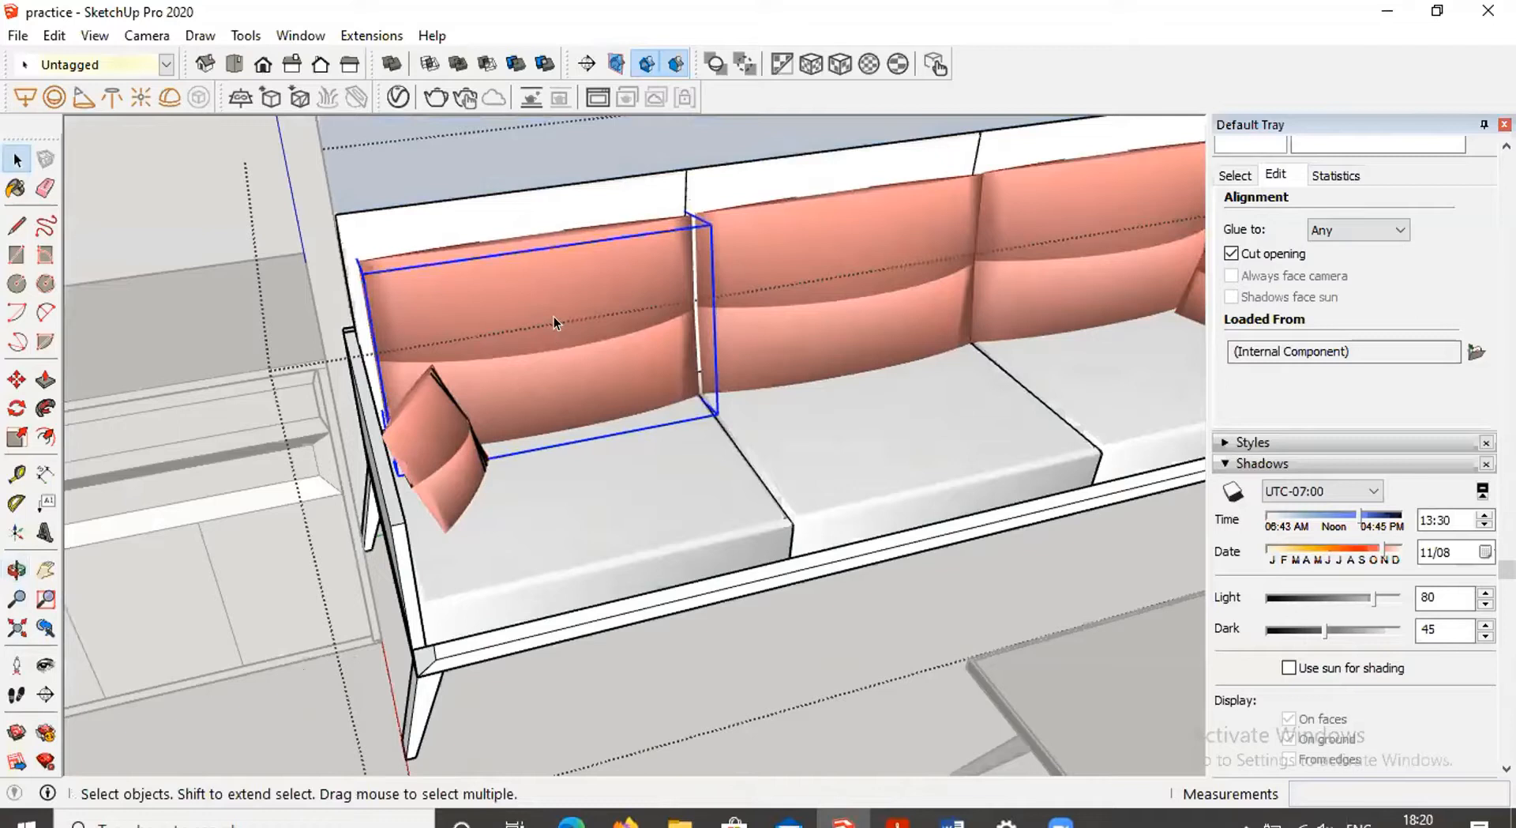
pyautogui.press('m')
pyautogui.click(562, 316)
pyautogui.press('ctrl')
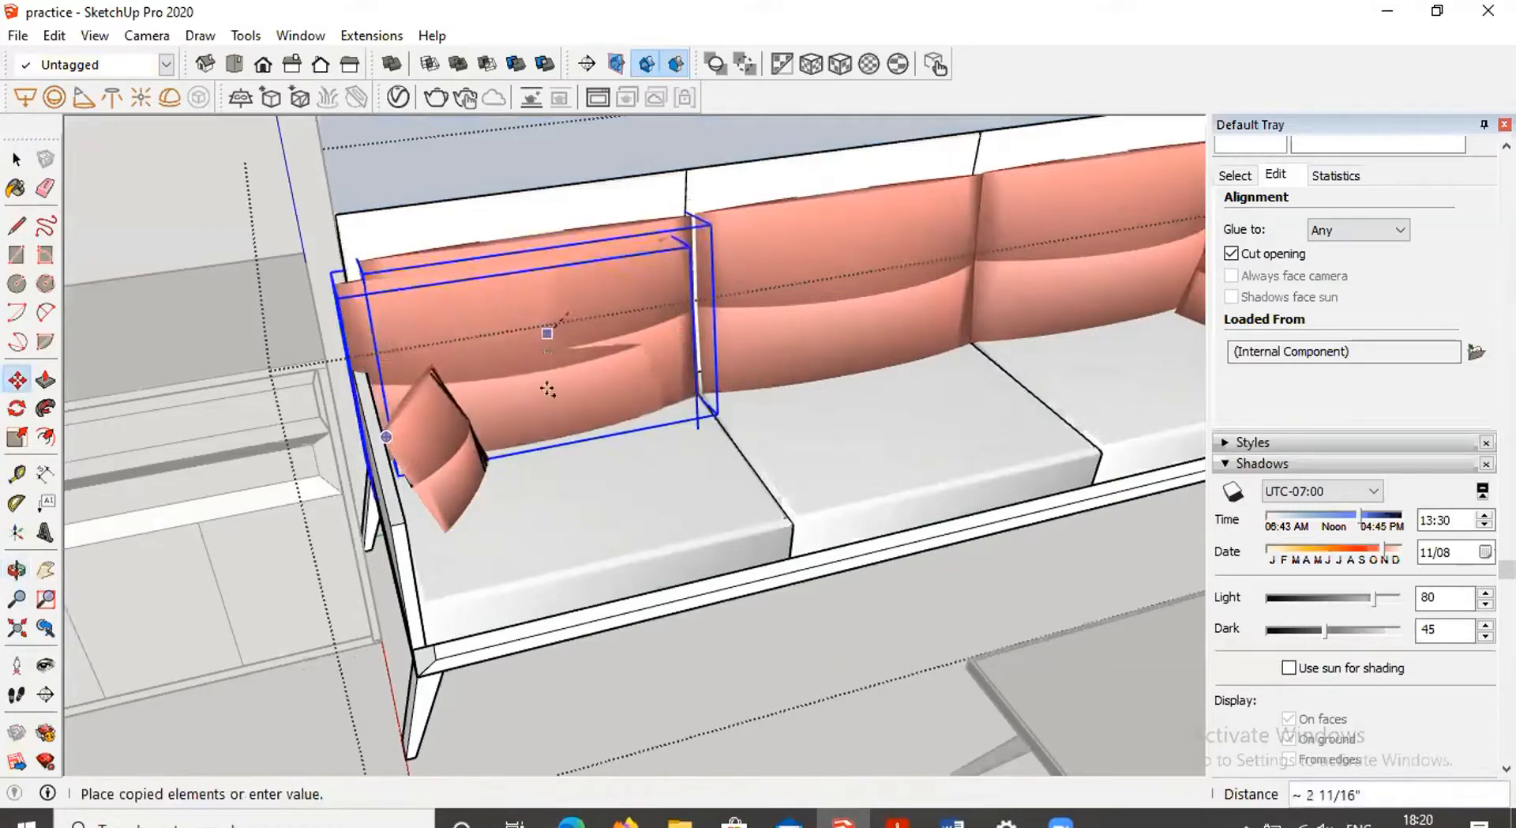
pyautogui.scroll(-8, 548, 389)
pyautogui.moveTo(371, 505); pyautogui.dragTo(395, 529, button='middle')
pyautogui.click(395, 529)
pyautogui.scroll(5, 529, 505)
pyautogui.press('space')
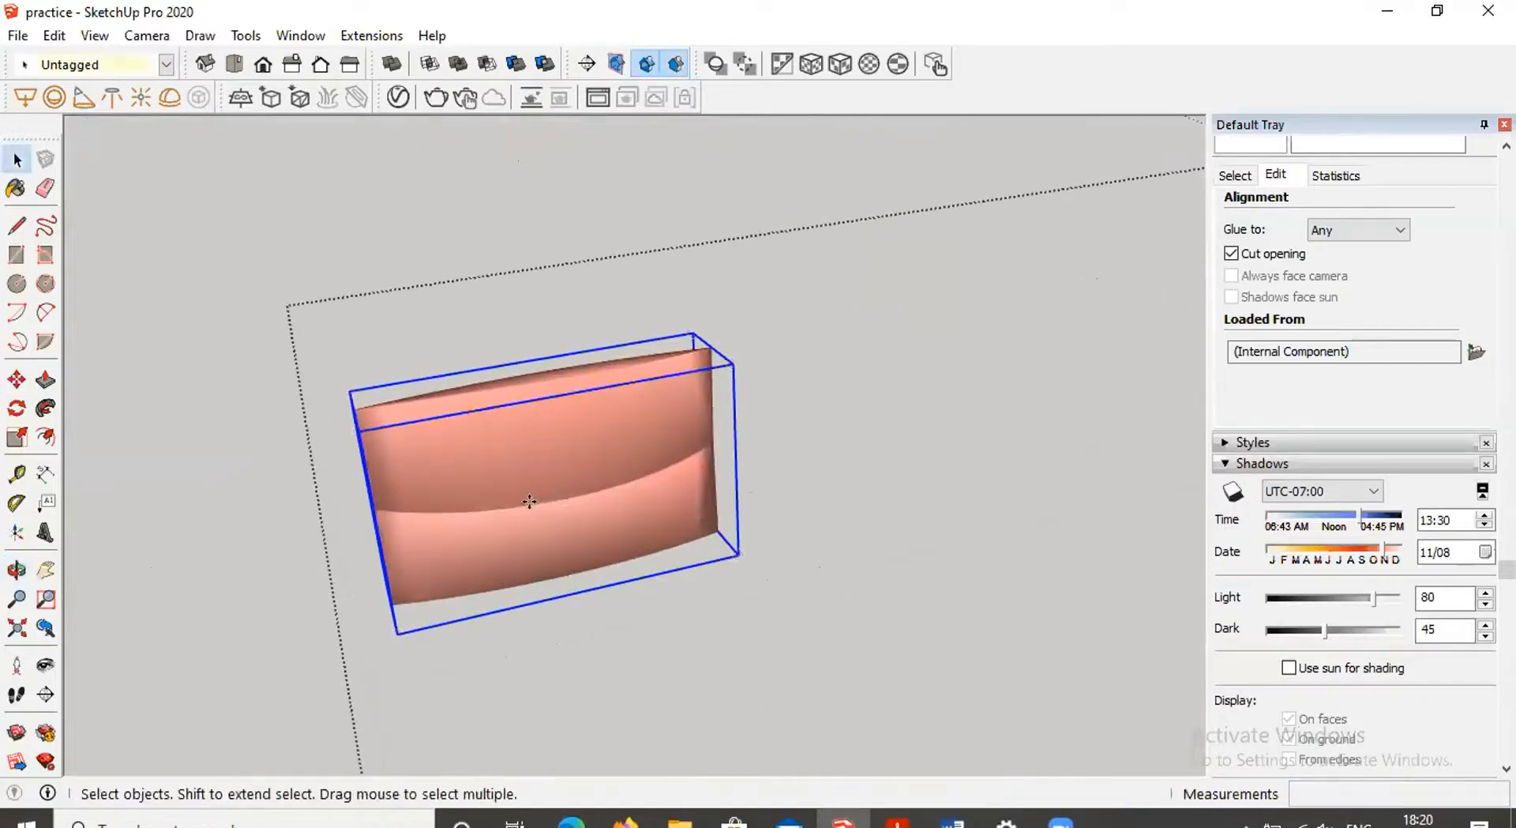
# Open the cushion component and orbit around it to examine its shape
pyautogui.doubleClick(530, 502)
pyautogui.click(496, 410)
pyautogui.scroll(2, 498, 410)
pyautogui.scroll(-1, 511, 440)
pyautogui.moveTo(512, 446); pyautogui.dragTo(471, 616, button='middle')
pyautogui.moveTo(510, 485); pyautogui.dragTo(442, 490, button='middle')
pyautogui.moveTo(258, 616); pyautogui.dragTo(274, 557, button='middle')
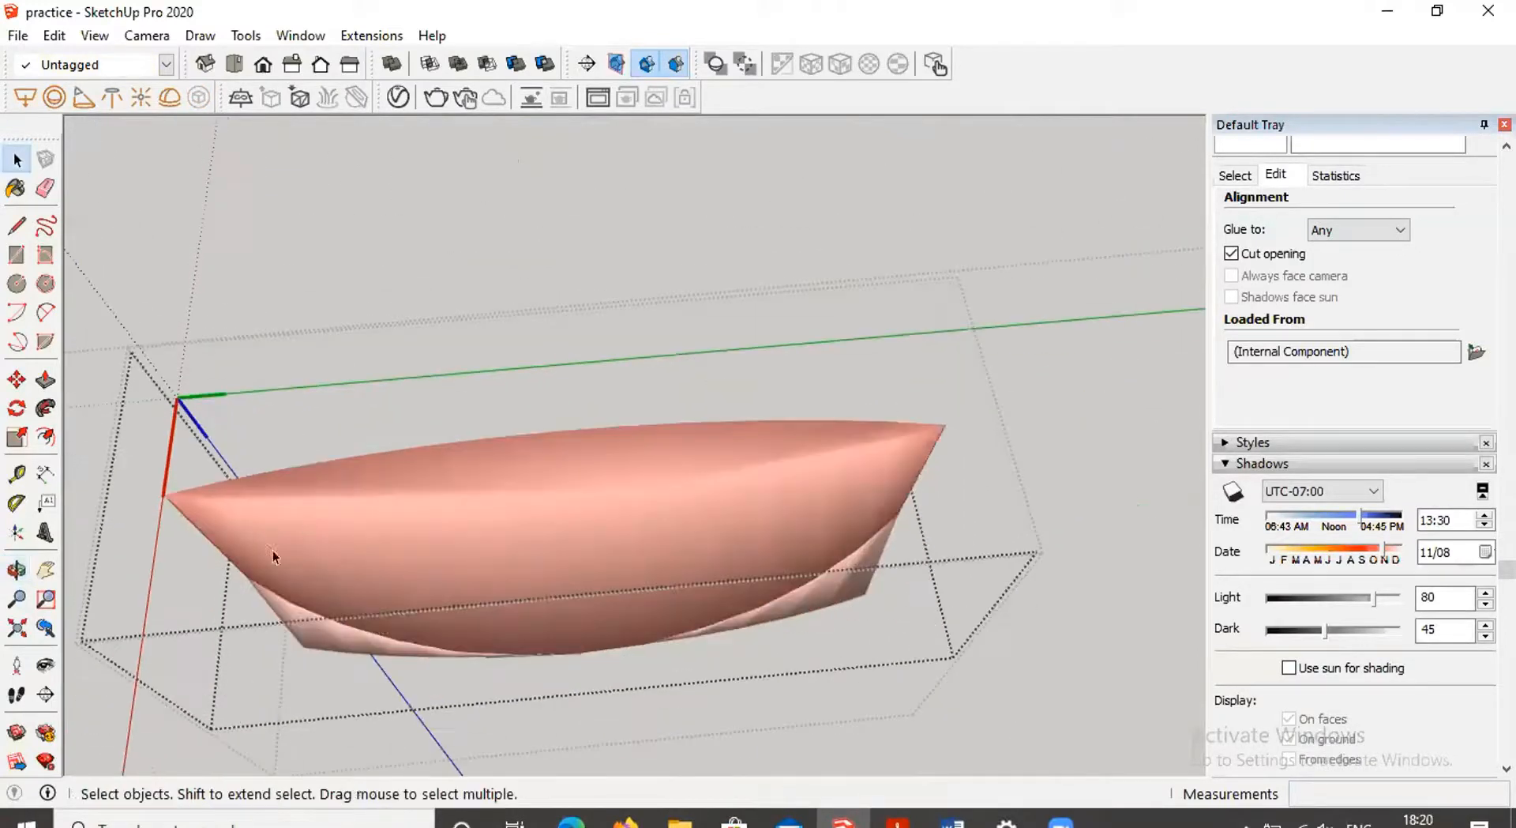
pyautogui.moveTo(936, 444); pyautogui.dragTo(224, 551, button='middle')
pyautogui.moveTo(671, 619); pyautogui.dragTo(561, 507, button='middle')
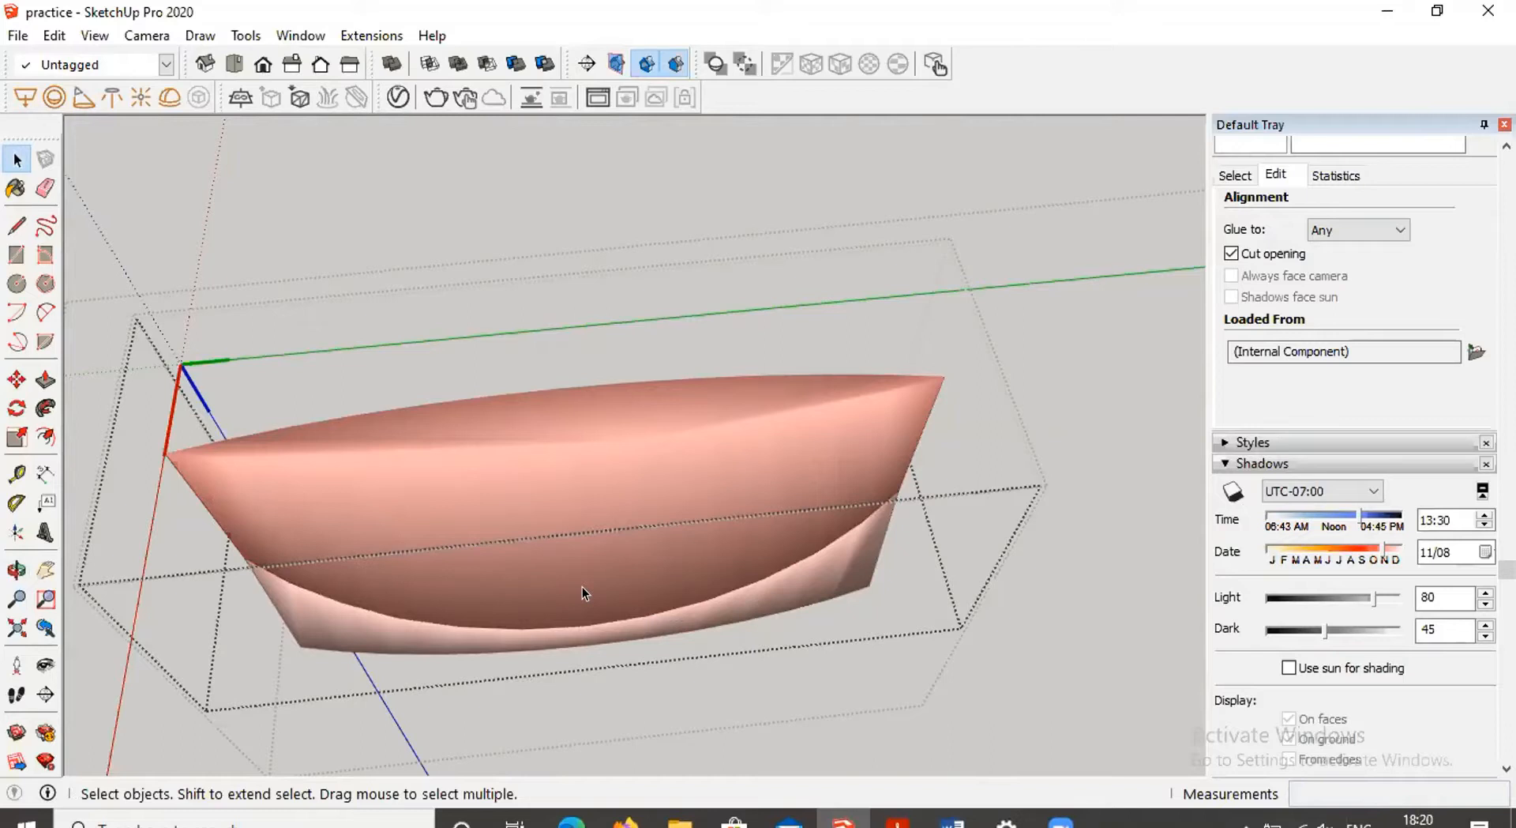
pyautogui.click(519, 203)
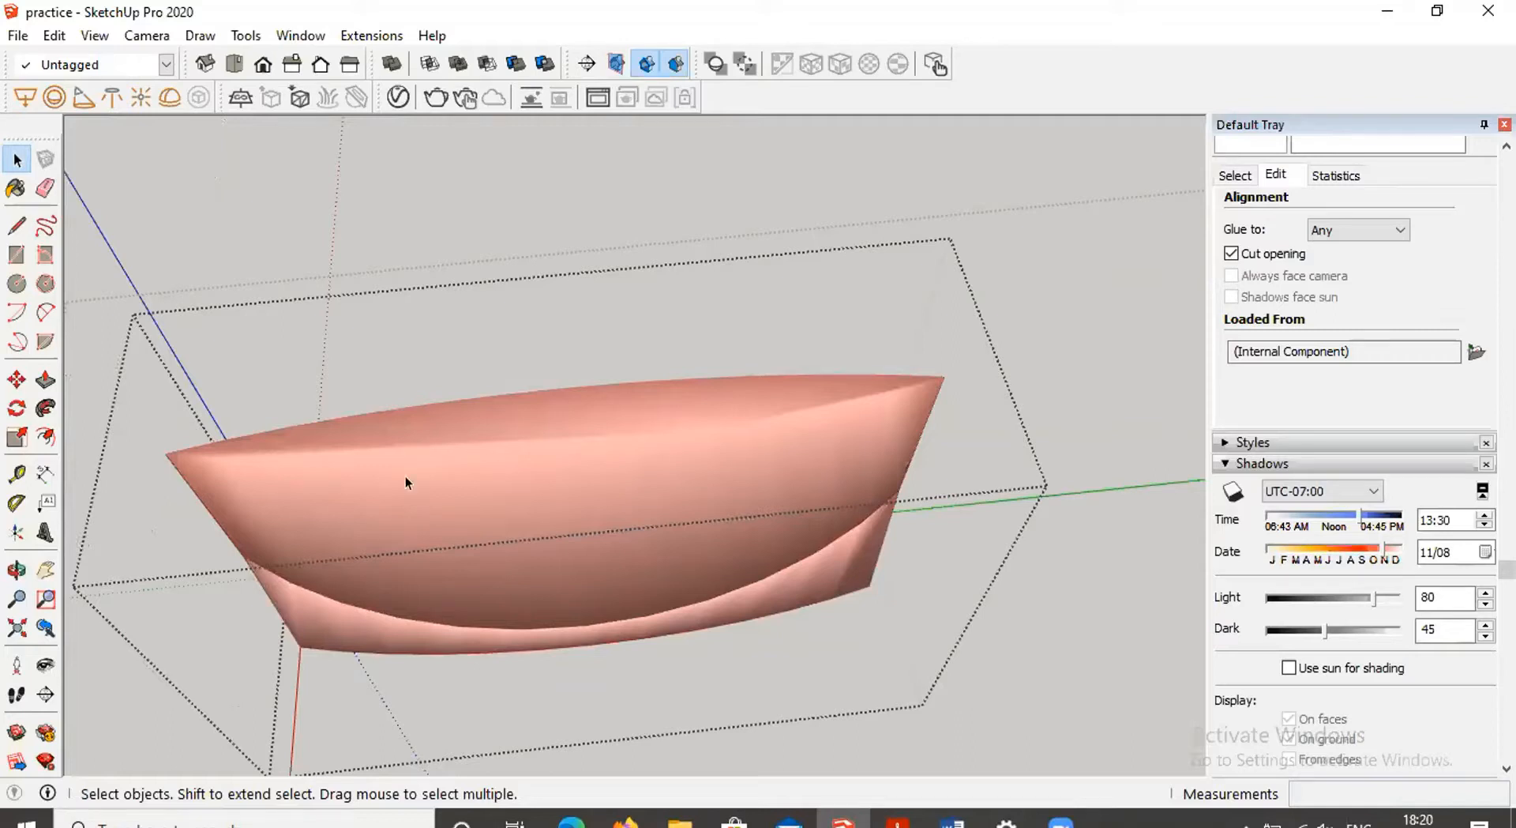
# Orbit and zoom around the cushion component and back out to view it among the sofa backrest cushions
pyautogui.moveTo(722, 514); pyautogui.dragTo(1021, 532, button='middle')
pyautogui.moveTo(756, 589); pyautogui.dragTo(532, 568, button='middle')
pyautogui.scroll(-5, 752, 548)
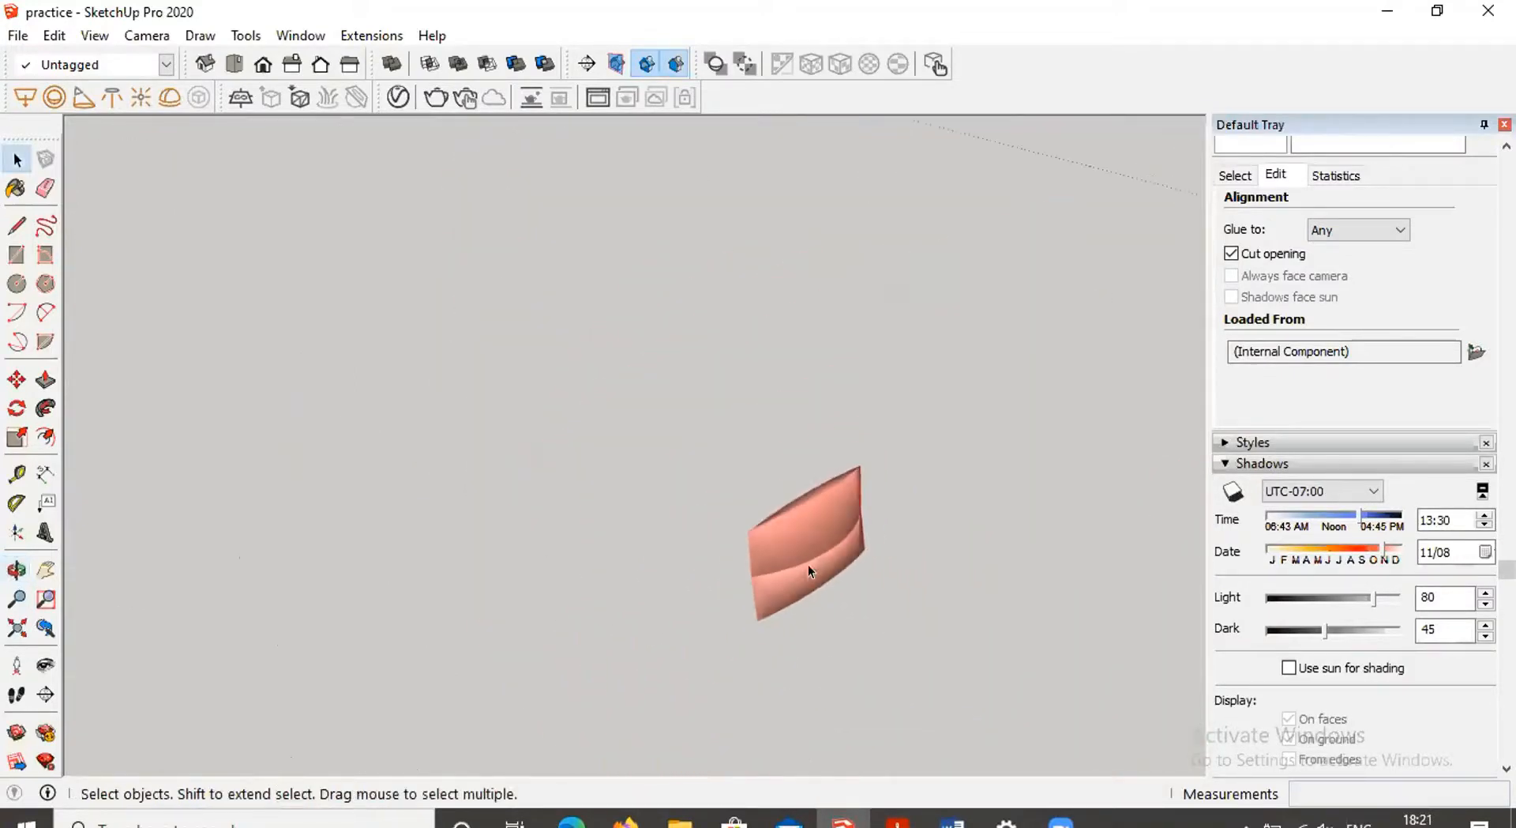
pyautogui.scroll(4, 809, 580)
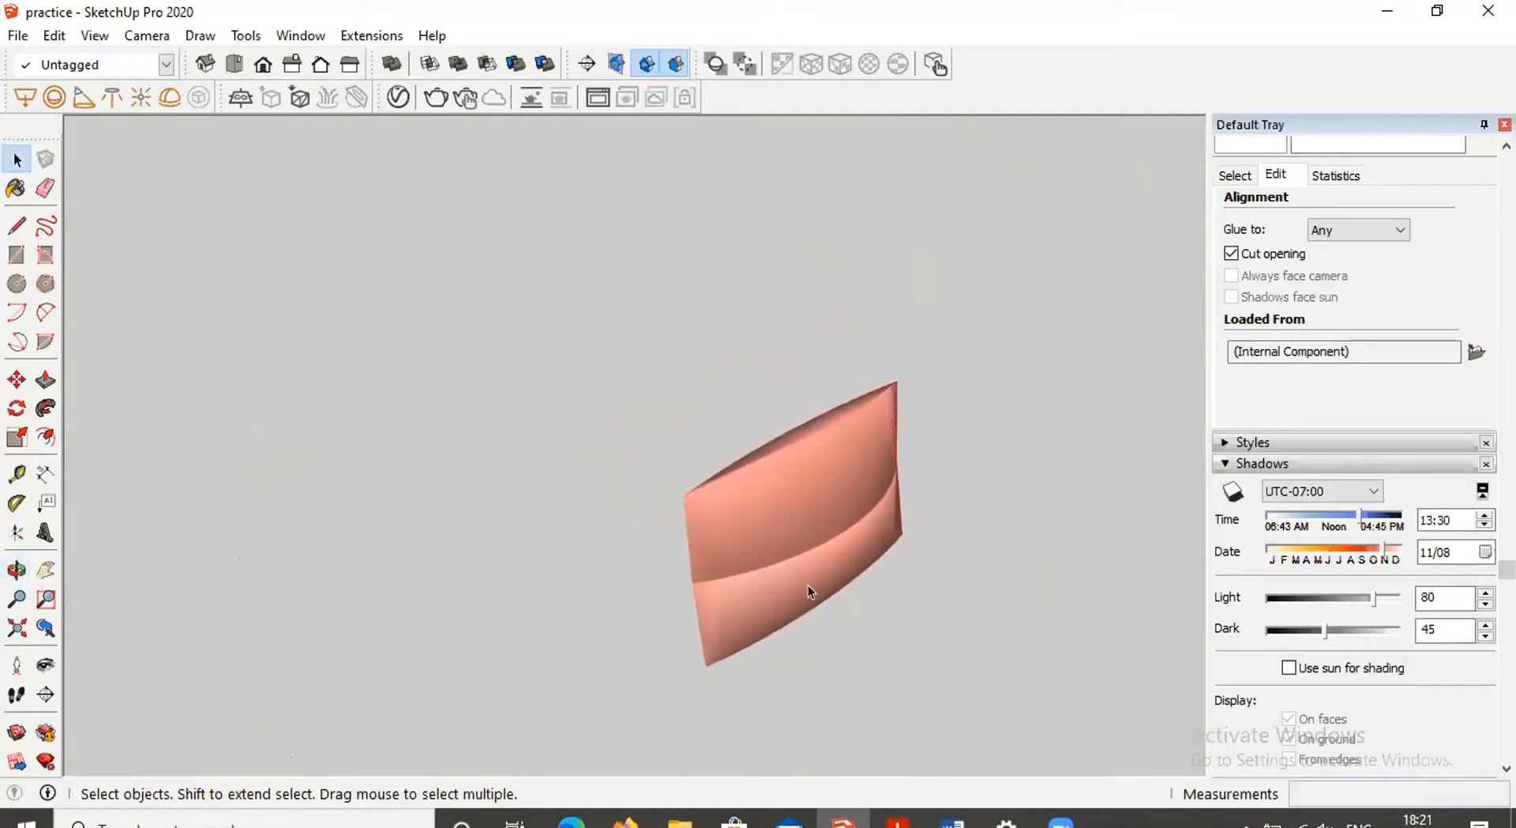
pyautogui.moveTo(831, 515); pyautogui.dragTo(794, 567, button='middle')
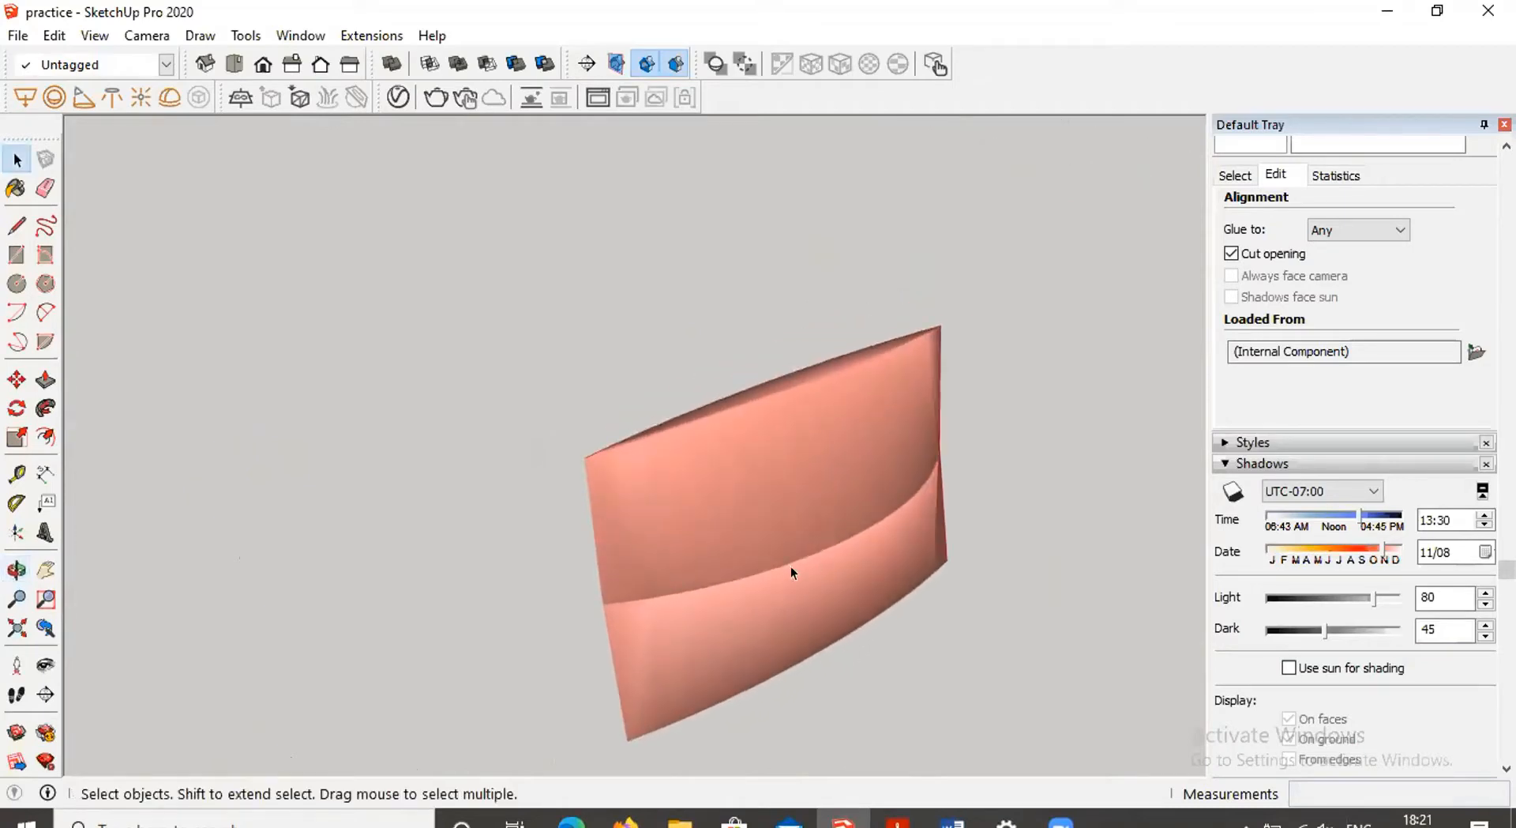
pyautogui.scroll(3, 813, 560)
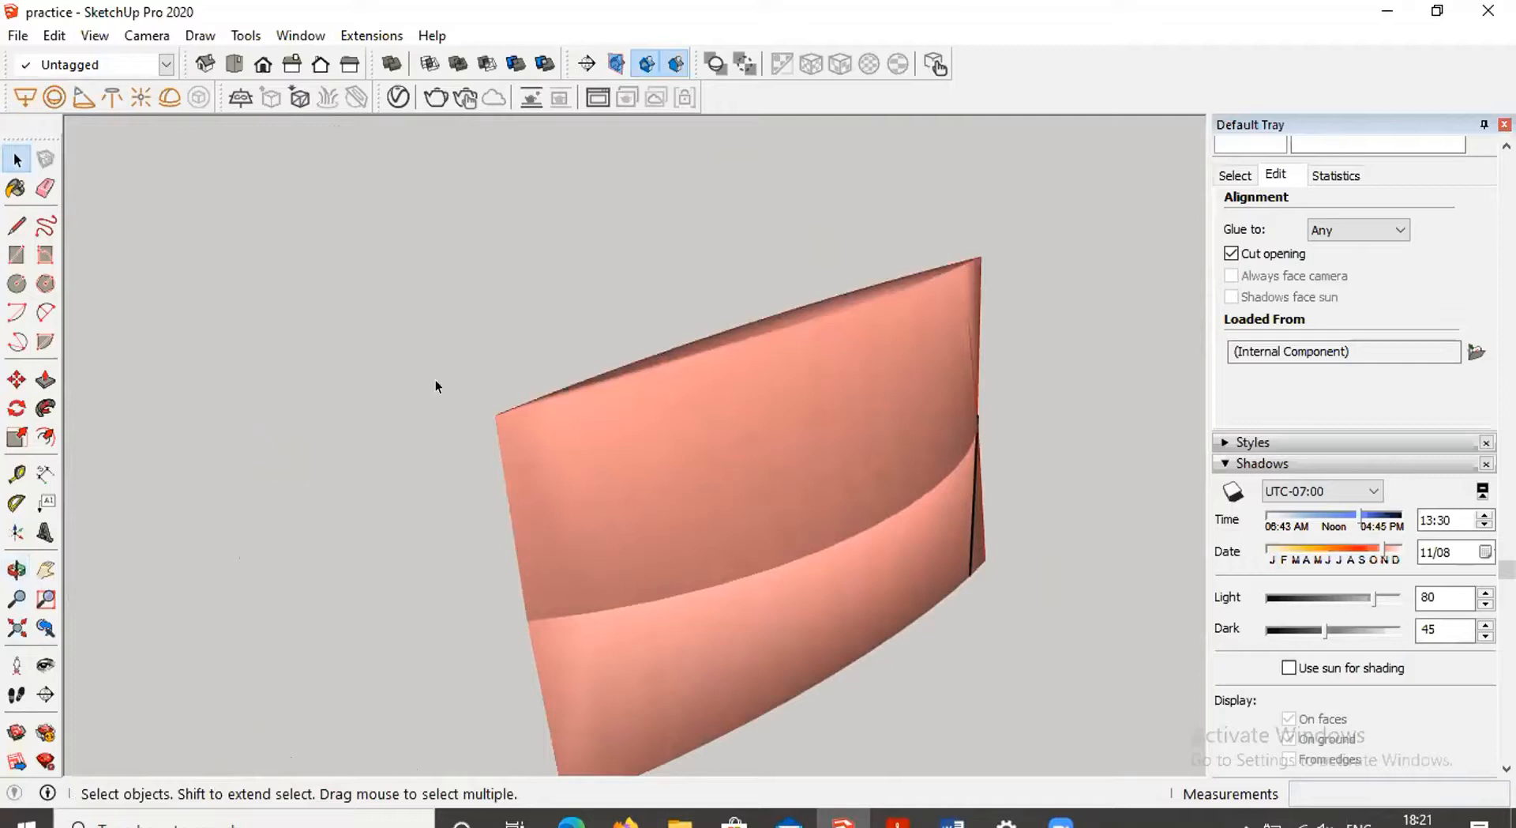
pyautogui.moveTo(504, 528); pyautogui.dragTo(609, 497, button='middle')
pyautogui.scroll(-1, 609, 498)
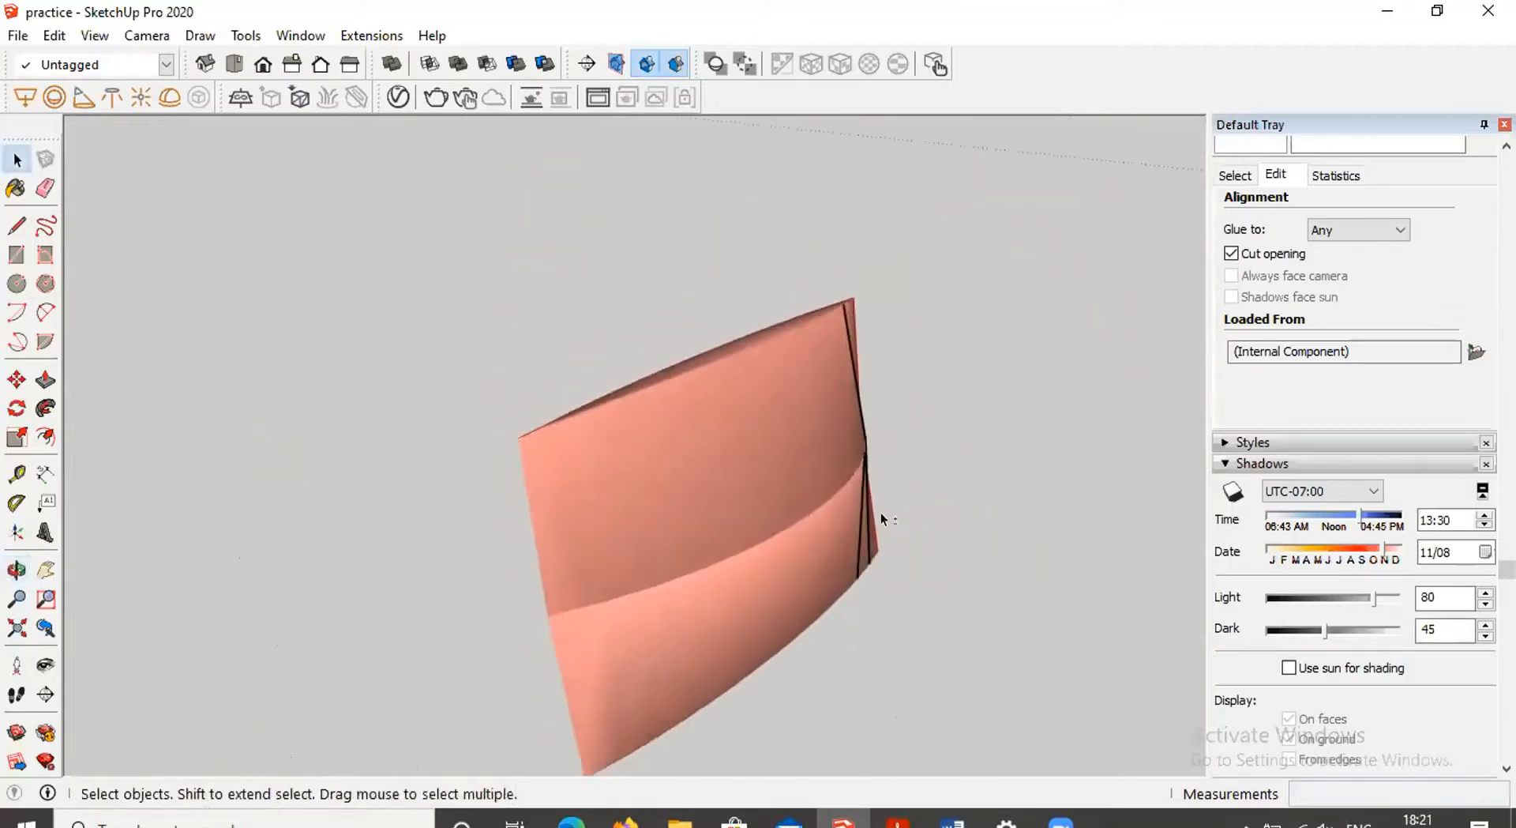
pyautogui.moveTo(880, 515); pyautogui.dragTo(67, 477, button='middle')
pyautogui.scroll(-3, 542, 405)
pyautogui.scroll(-2, 543, 401)
pyautogui.scroll(1, 518, 461)
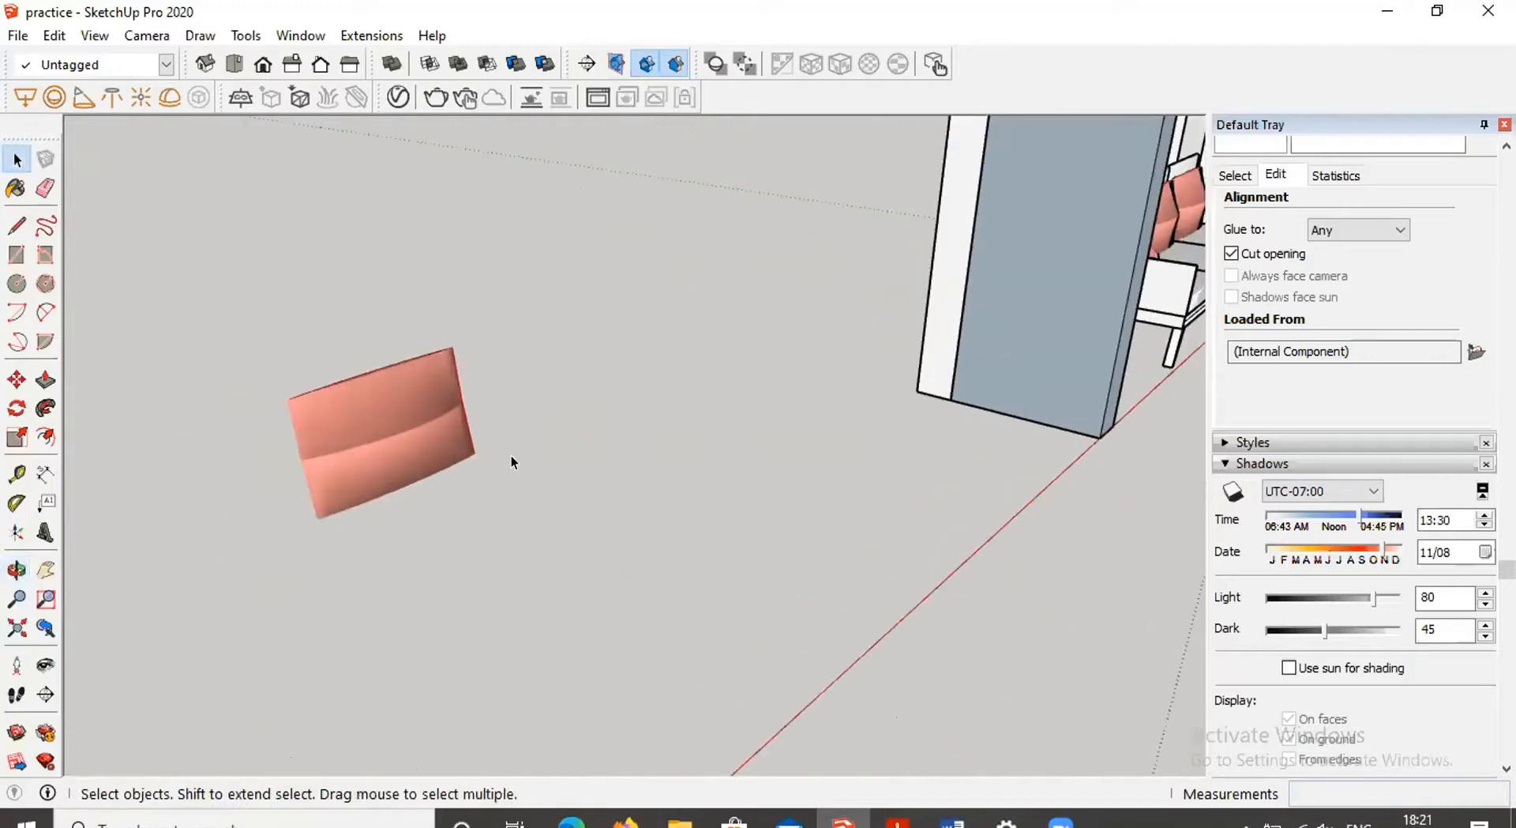
pyautogui.scroll(1, 528, 459)
pyautogui.scroll(-1, 530, 461)
pyautogui.moveTo(530, 467); pyautogui.dragTo(821, 420, button='middle')
pyautogui.scroll(2, 878, 343)
pyautogui.moveTo(866, 315); pyautogui.dragTo(760, 455, button='middle')
pyautogui.scroll(3, 770, 568)
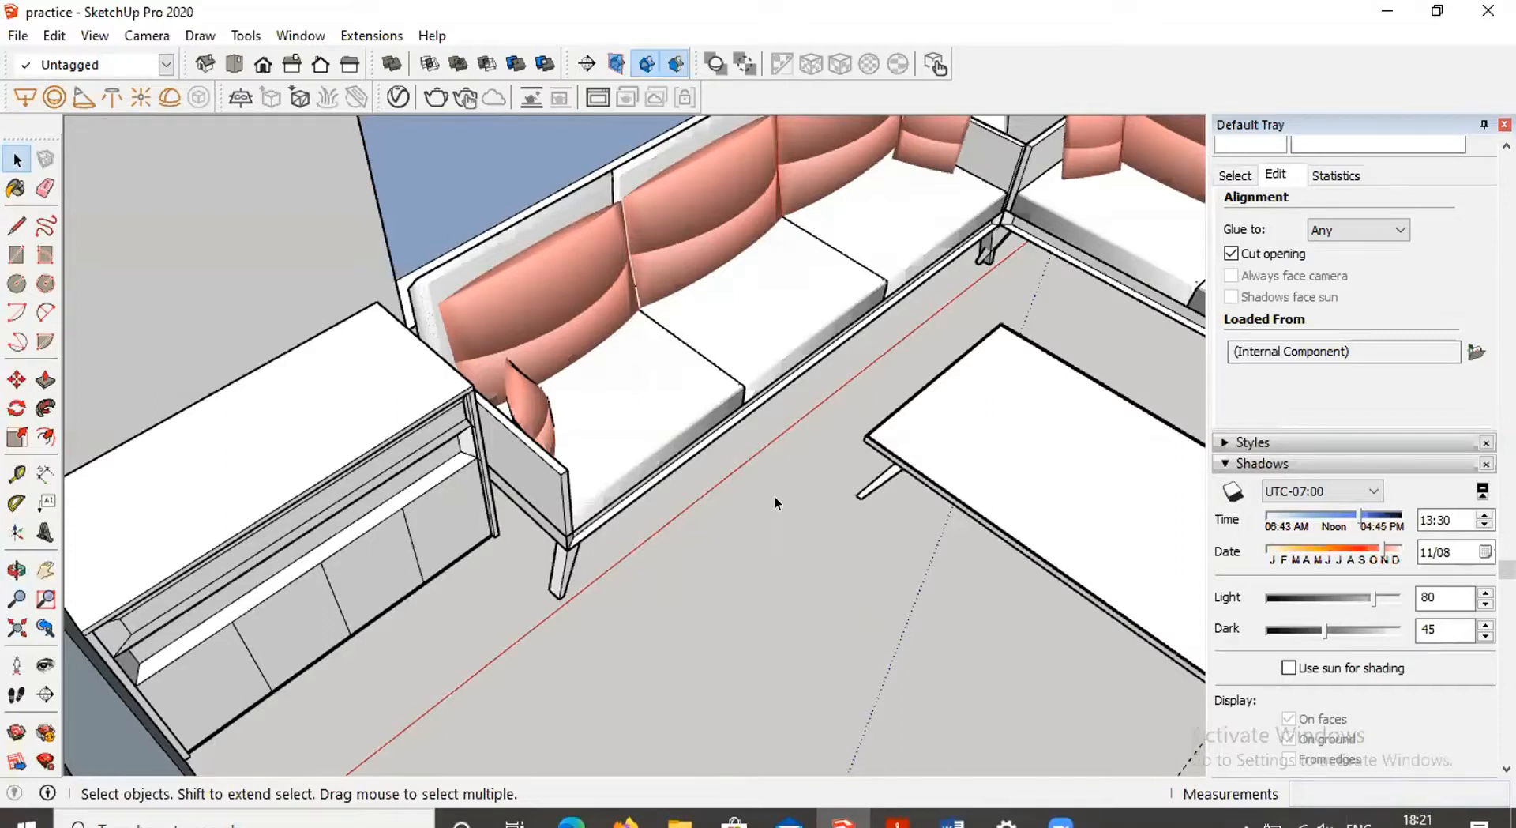
pyautogui.moveTo(770, 598)
pyautogui.mouseDown(button='middle')
pyautogui.moveTo(860, 592)
pyautogui.moveTo(761, 602)
pyautogui.moveTo(774, 607)
pyautogui.mouseUp(button='middle')
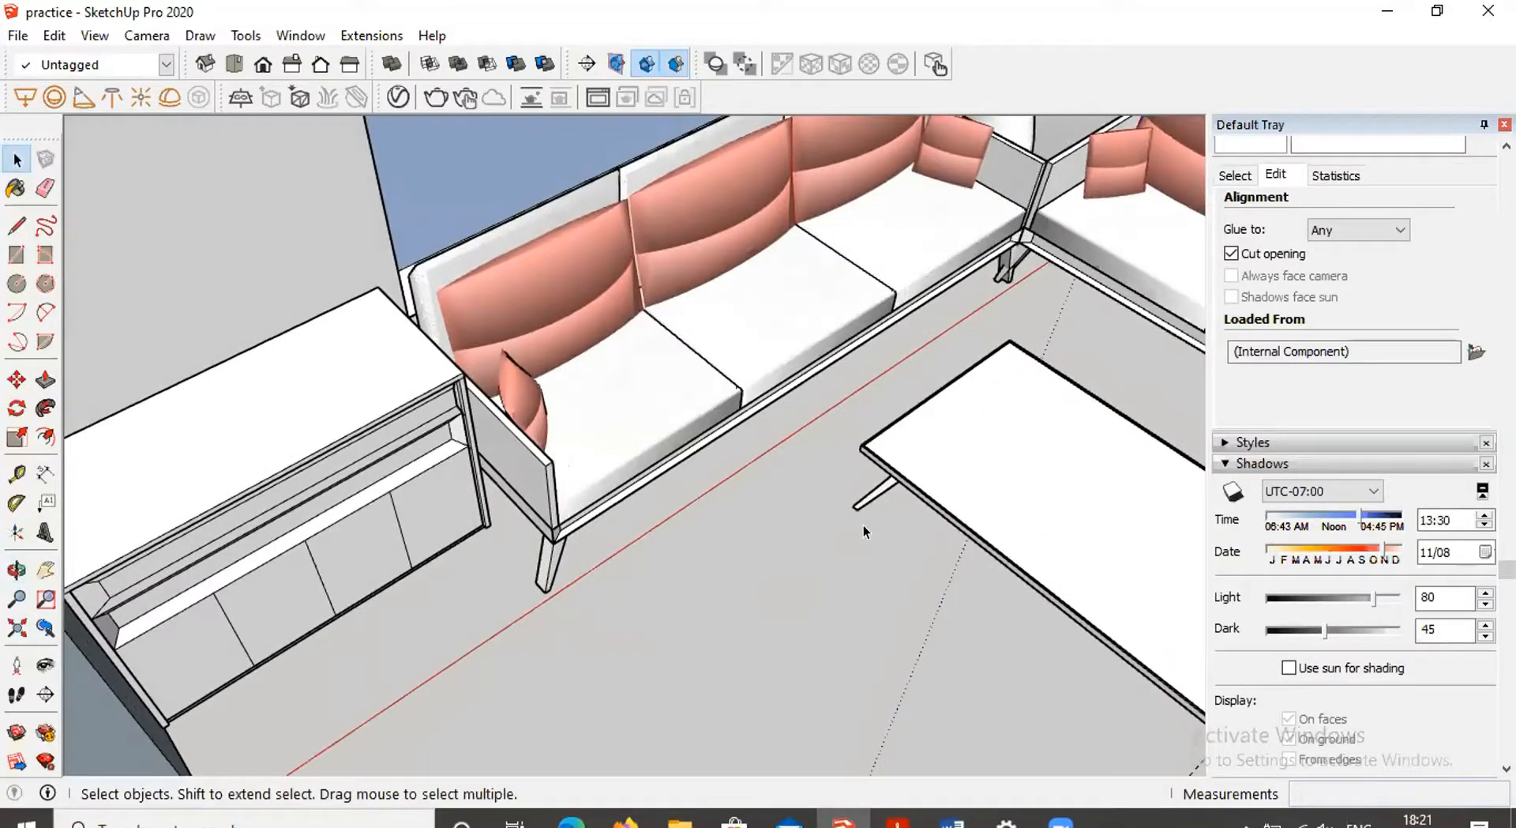
pyautogui.moveTo(793, 523); pyautogui.dragTo(785, 596, button='middle')
pyautogui.scroll(-3, 818, 533)
pyautogui.scroll(-4, 827, 514)
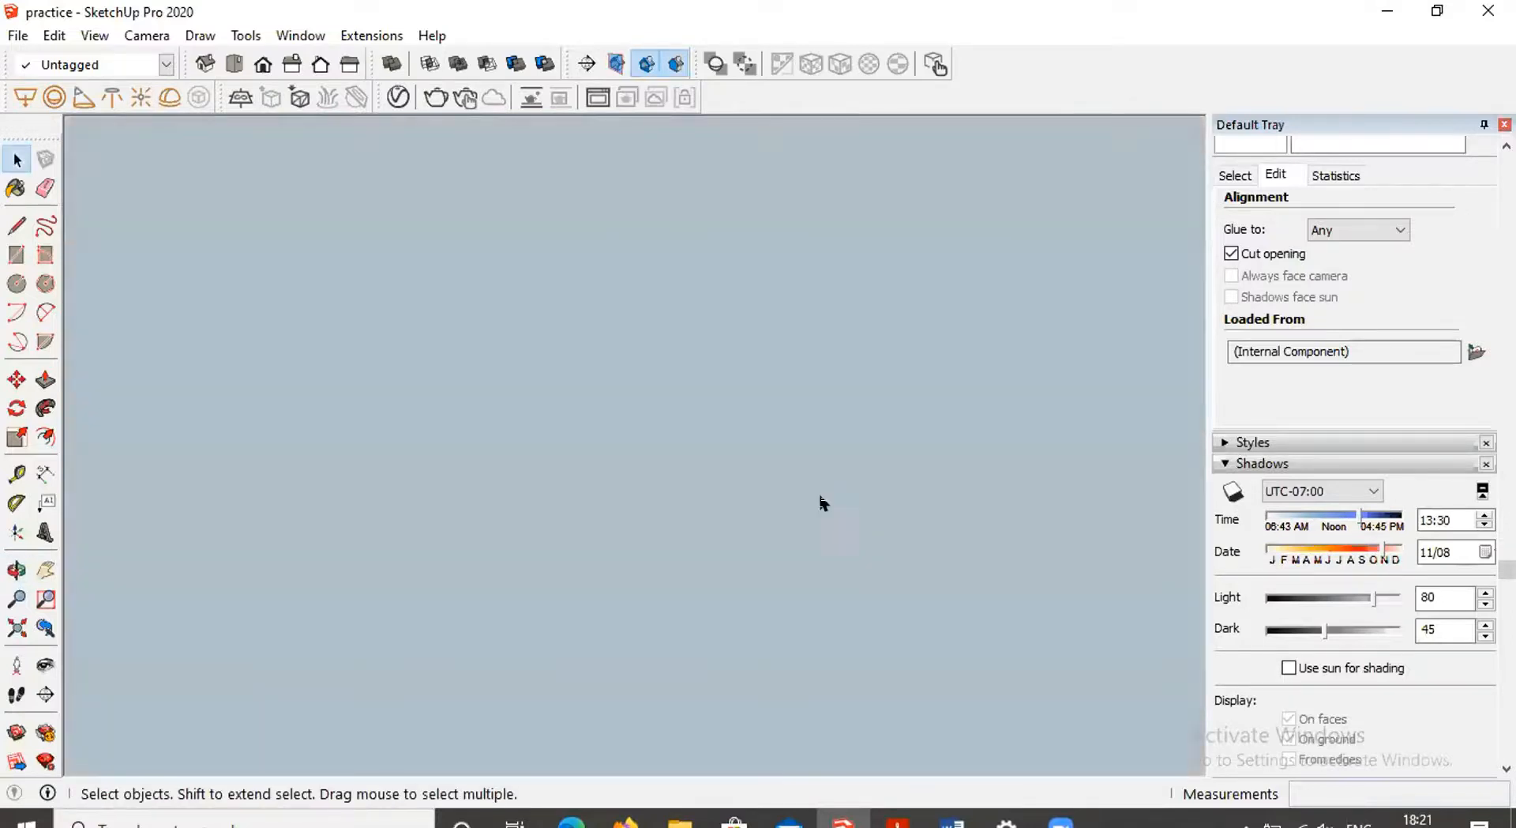
pyautogui.scroll(-3, 822, 498)
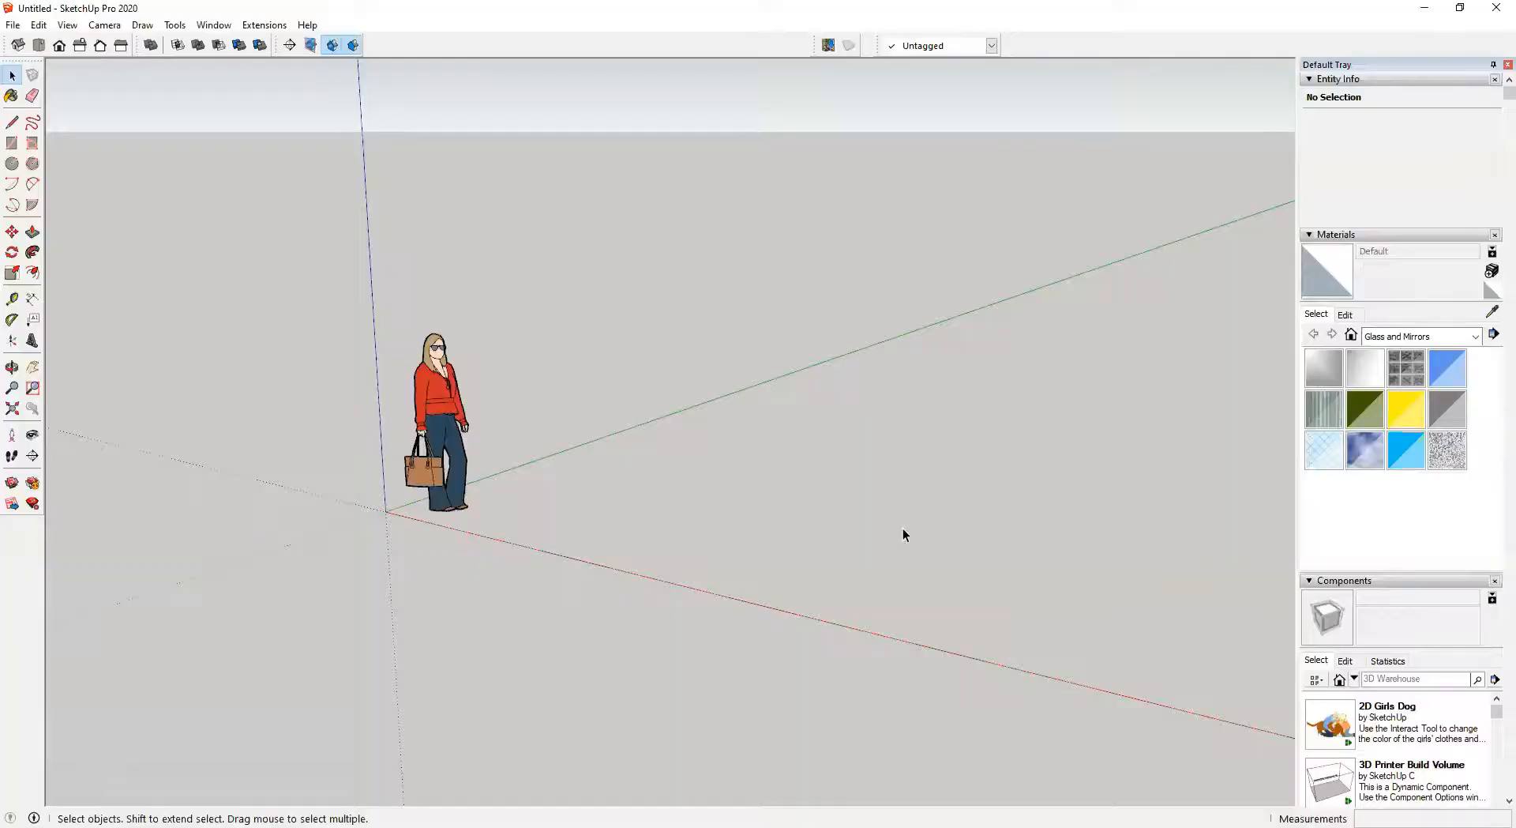
# Draw a 3600 × 3600 mm rectangle on the ground in a new model
pyautogui.press('shift')
pyautogui.press('r')
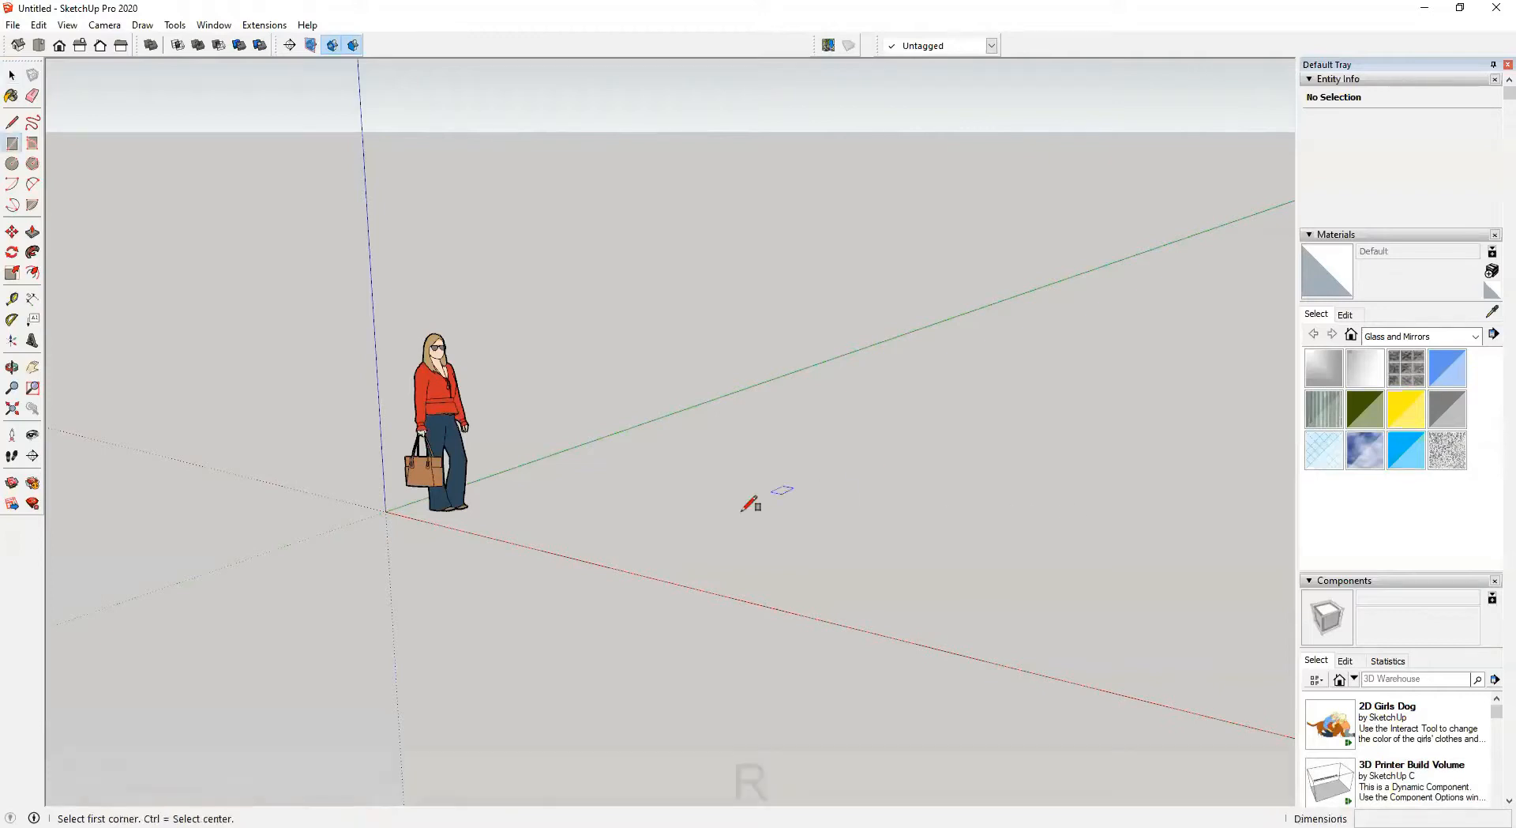
pyautogui.click(624, 545)
pyautogui.write('3600,3600')
pyautogui.press('Return')
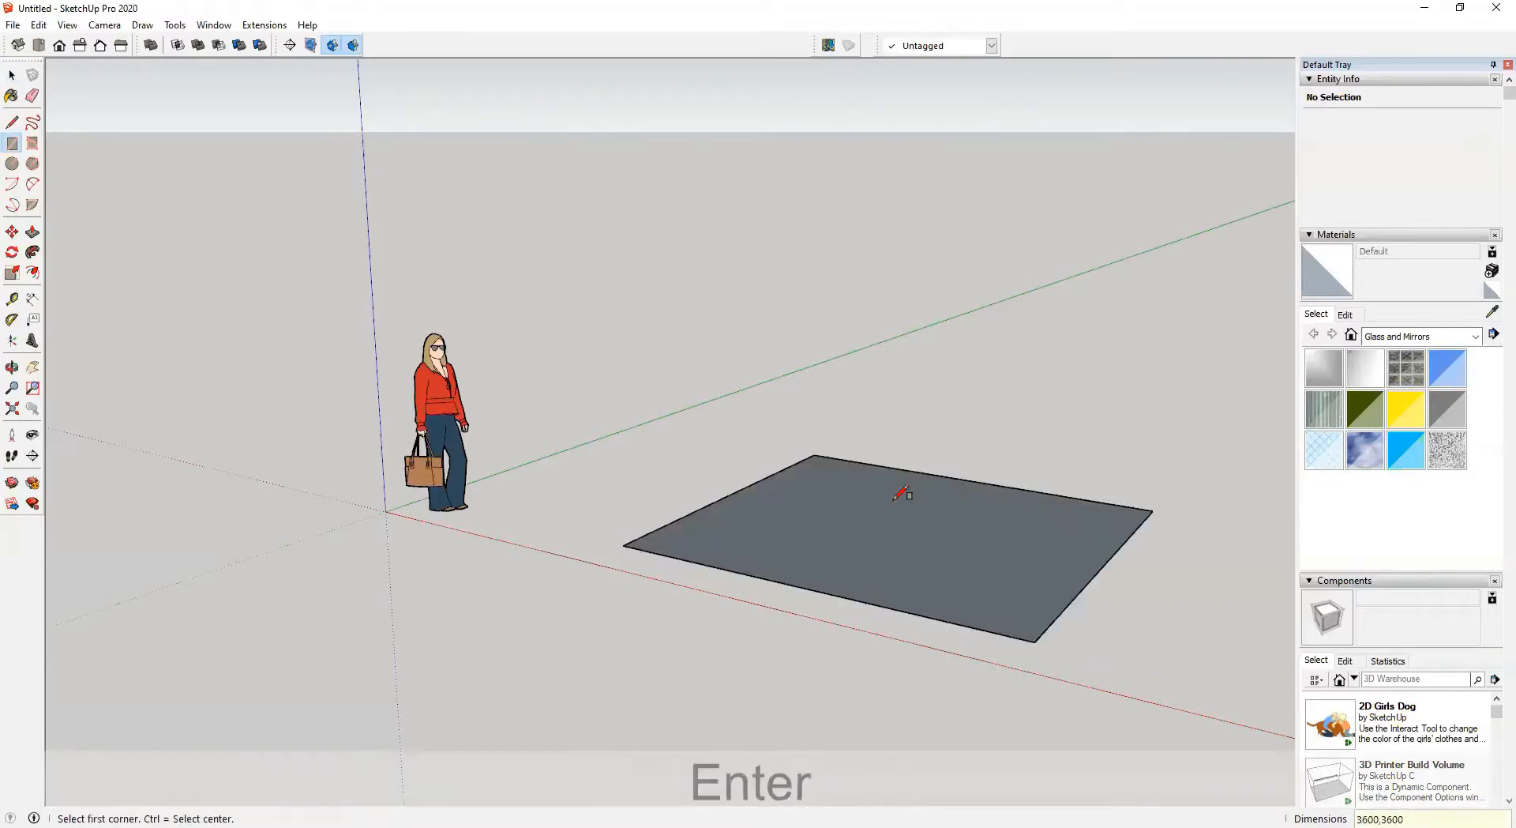
# Offset the rectangle's outline 100 mm outward
pyautogui.moveTo(904, 496); pyautogui.dragTo(956, 570, button='middle')
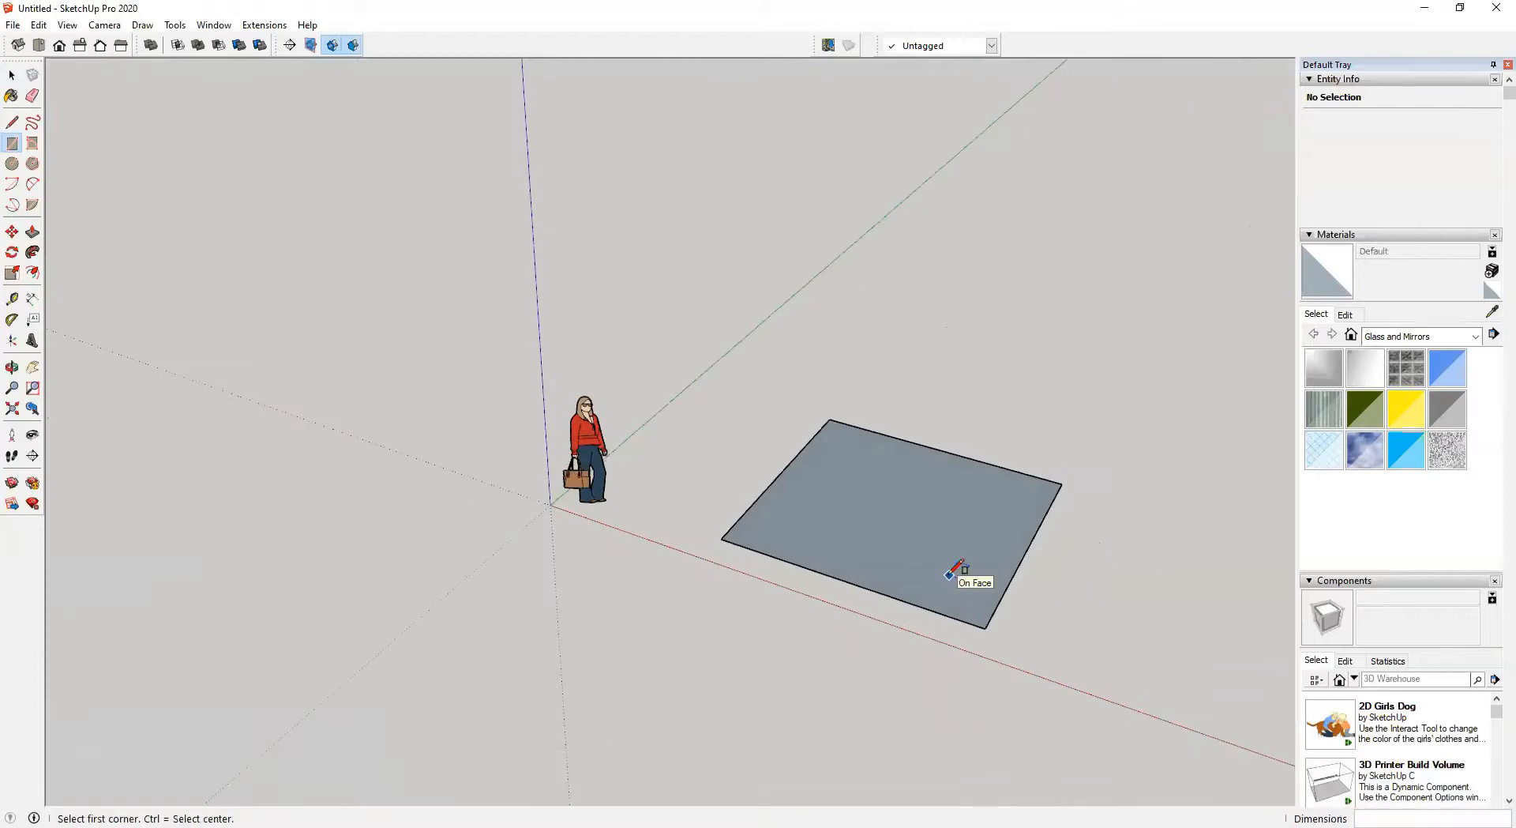
pyautogui.press('f')
pyautogui.scroll(3, 995, 566)
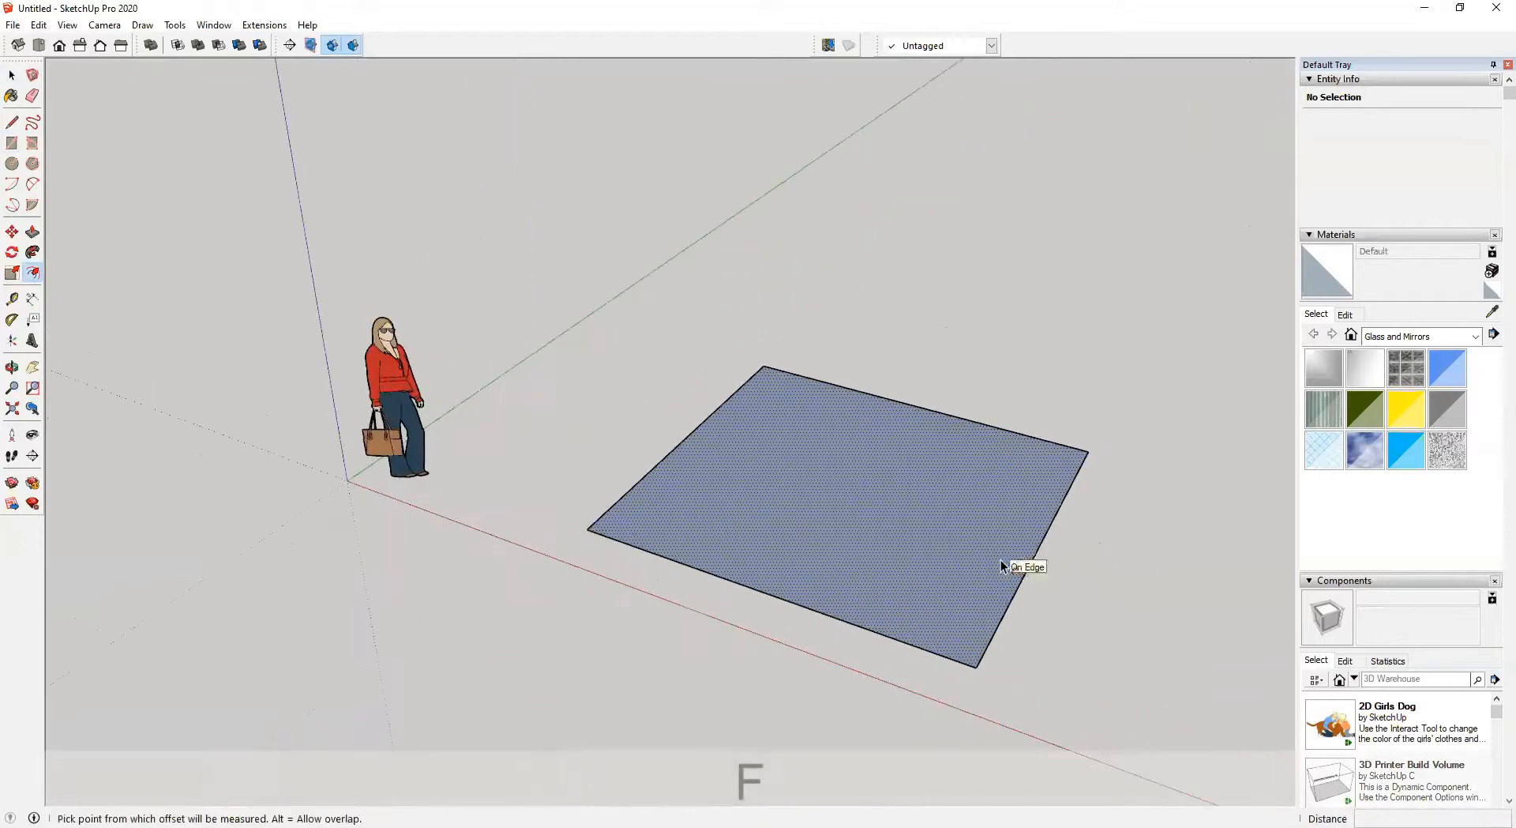
pyautogui.click(1027, 523)
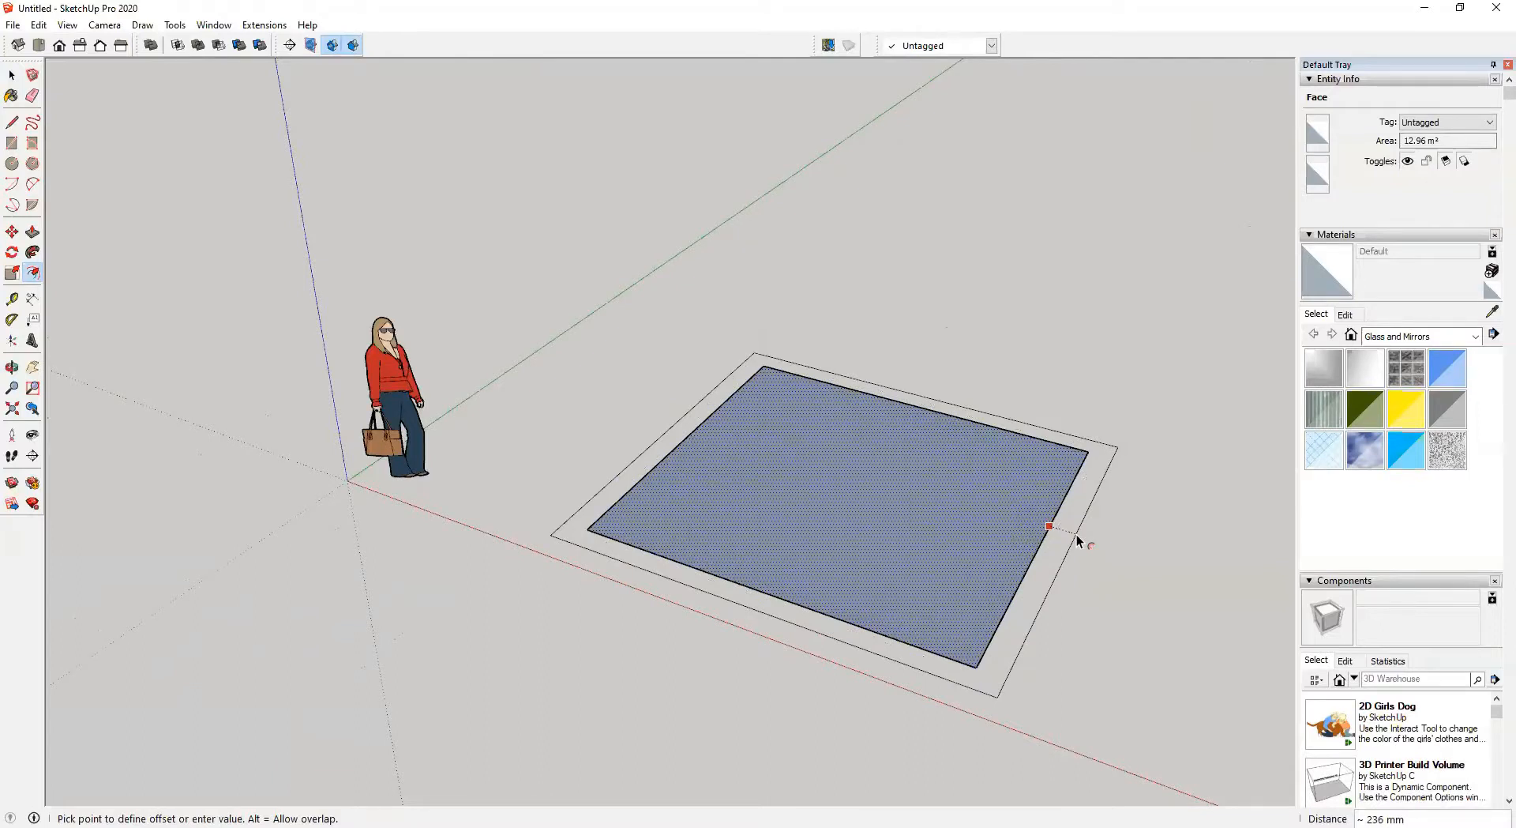
pyautogui.write('100')
pyautogui.press('Return')
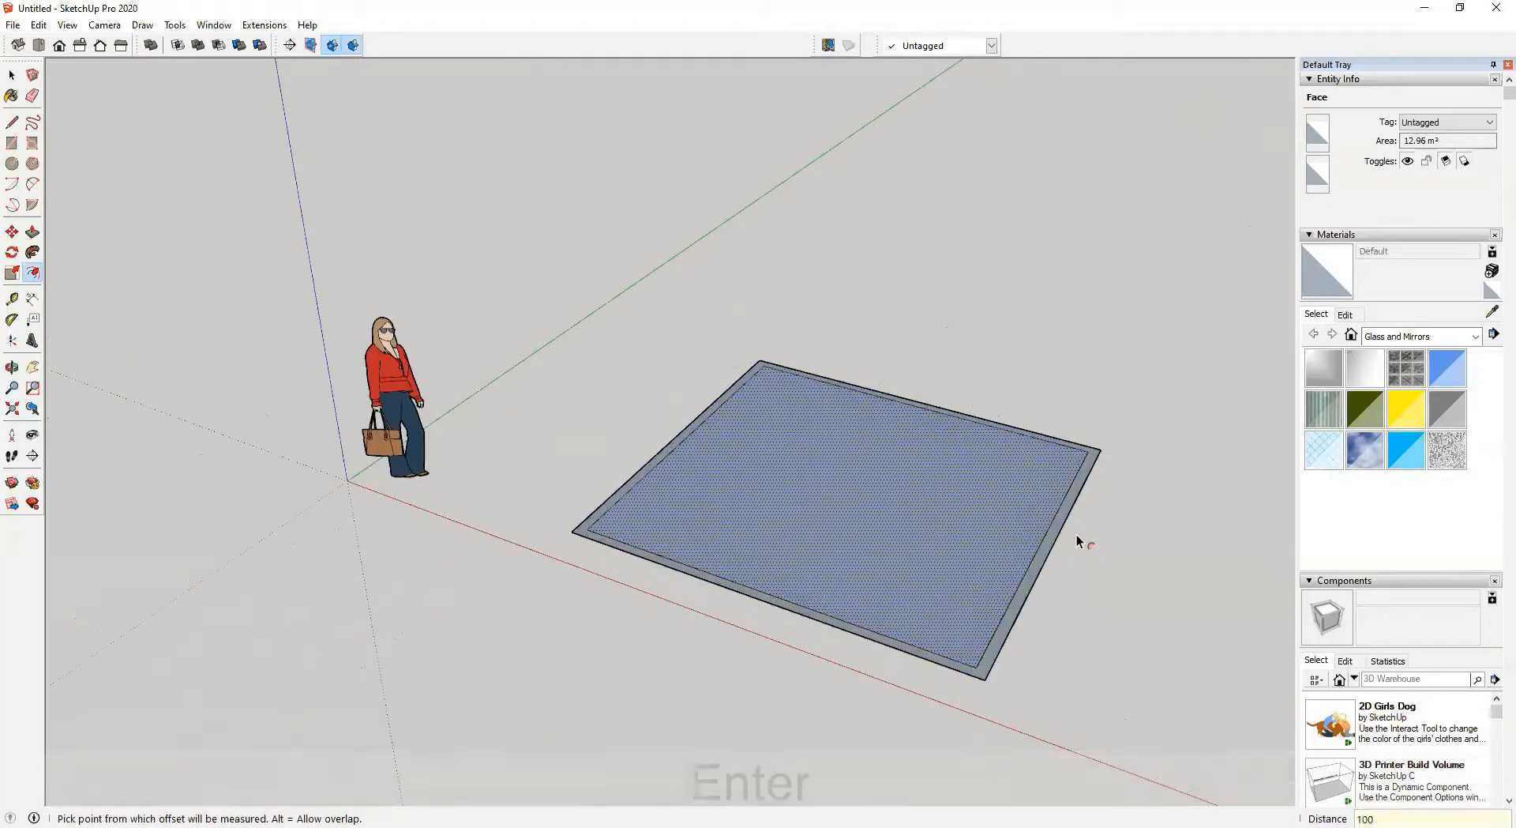
# Move the outer edge of the offset outline 100 mm further outward along the green axis
pyautogui.scroll(5, 1058, 466)
pyautogui.press('space')
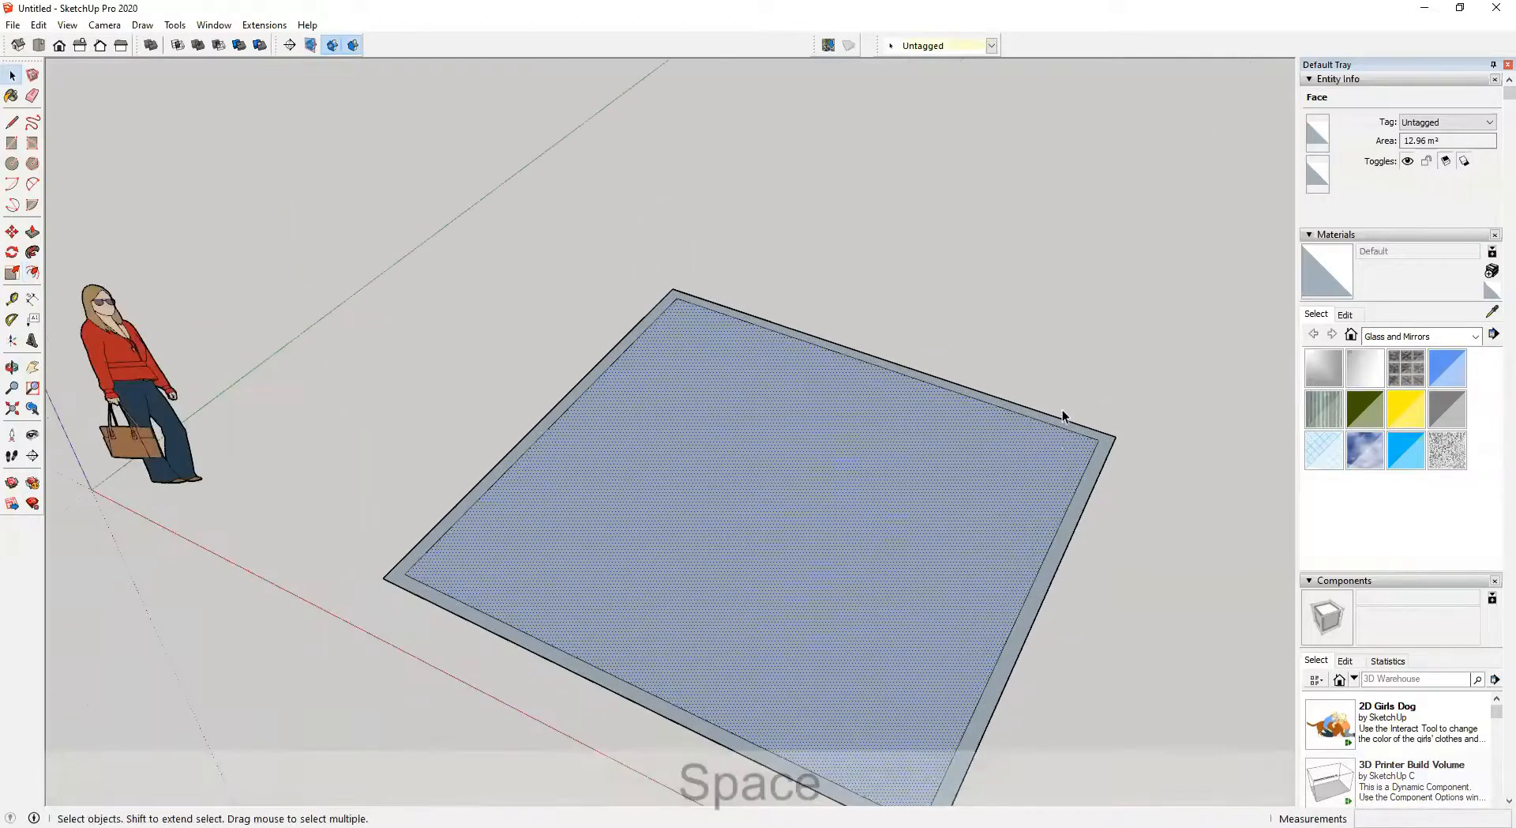
pyautogui.moveTo(1059, 419); pyautogui.dragTo(746, 411, button='middle')
pyautogui.press('m')
pyautogui.scroll(3, 1008, 447)
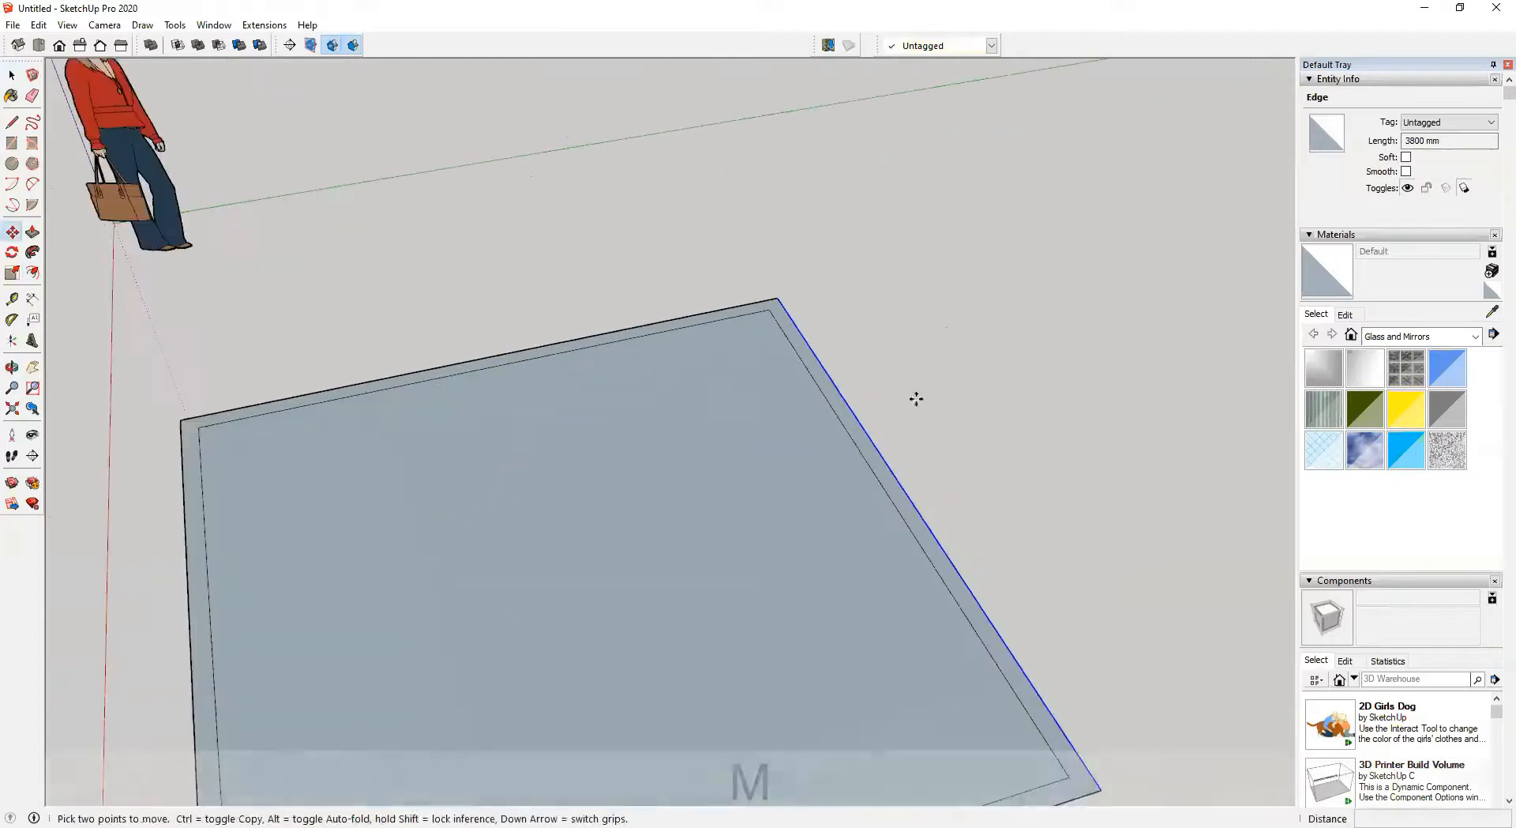
pyautogui.click(844, 405)
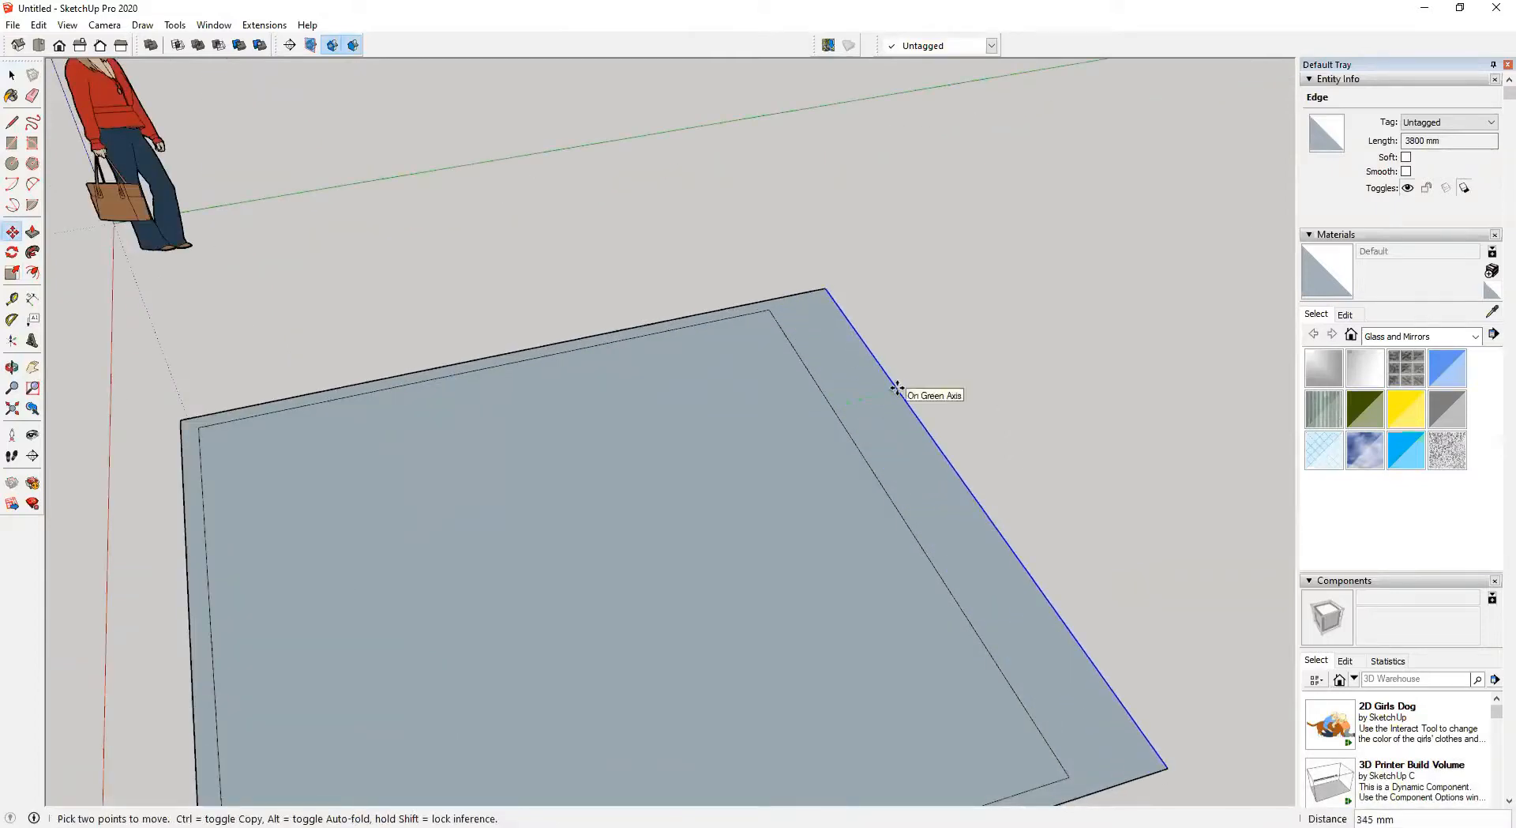
pyautogui.write('100')
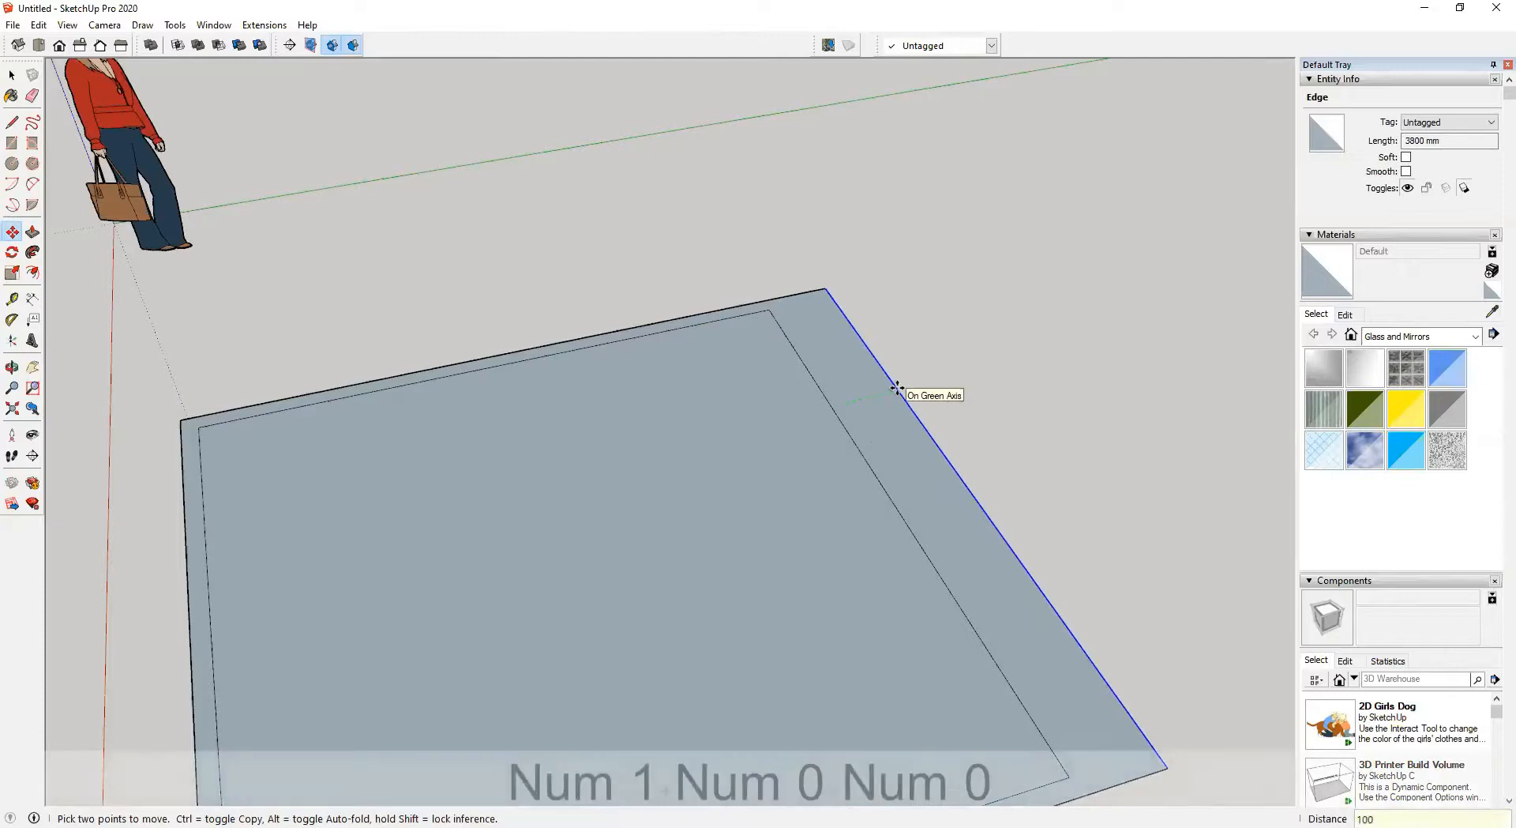
pyautogui.press('Return')
# Measure the distance between the inner and outer edges with the Tape Measure
pyautogui.press('t')
pyautogui.click(819, 387)
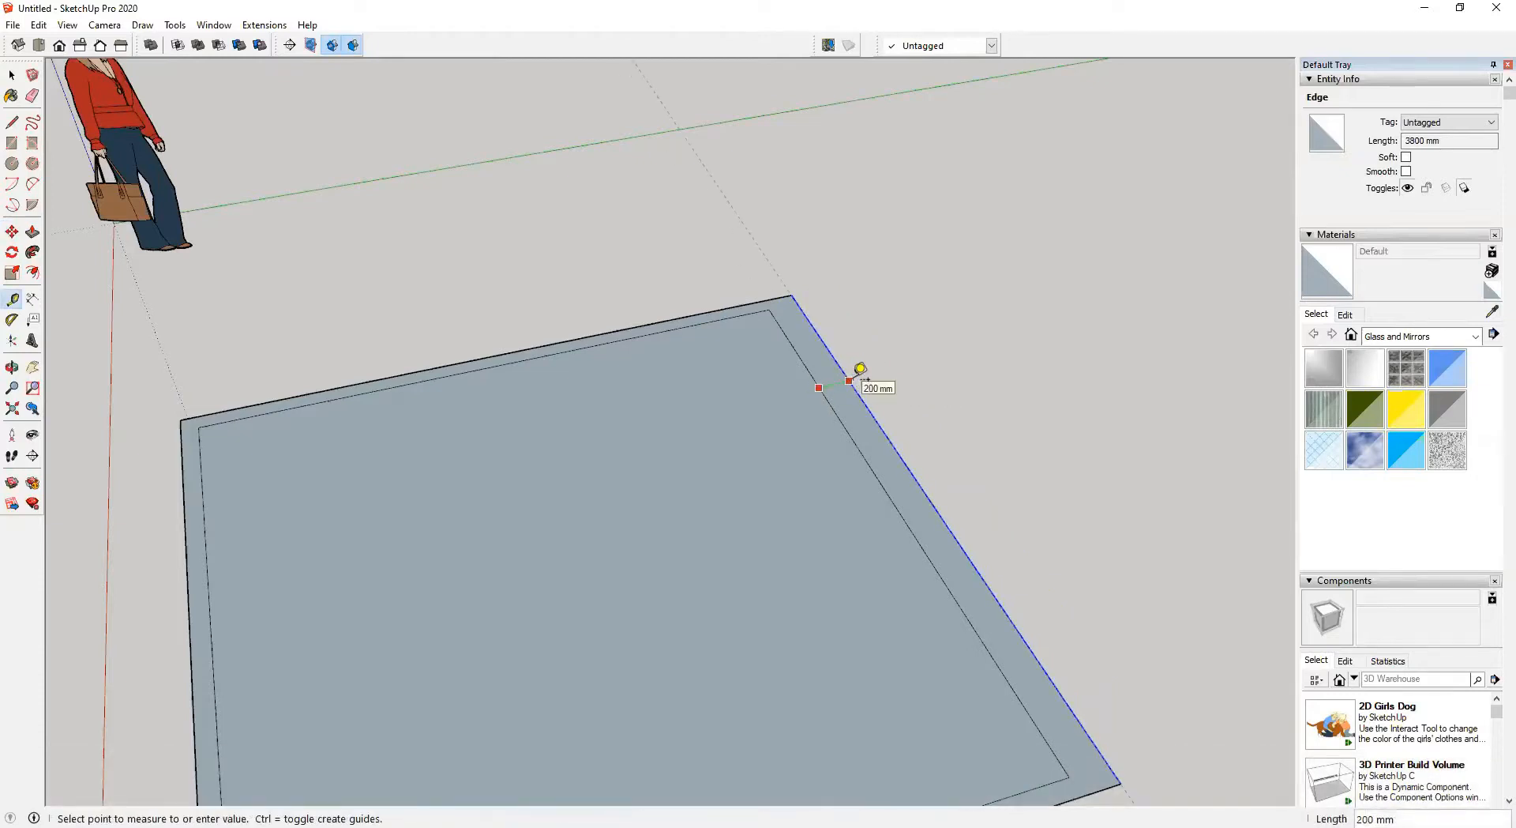
pyautogui.scroll(-5, 861, 369)
pyautogui.moveTo(856, 382); pyautogui.dragTo(792, 450, button='middle')
# Delete the inner face, leaving only the wall outline ring
pyautogui.press('space')
pyautogui.click(793, 418)
pyautogui.press('Delete')
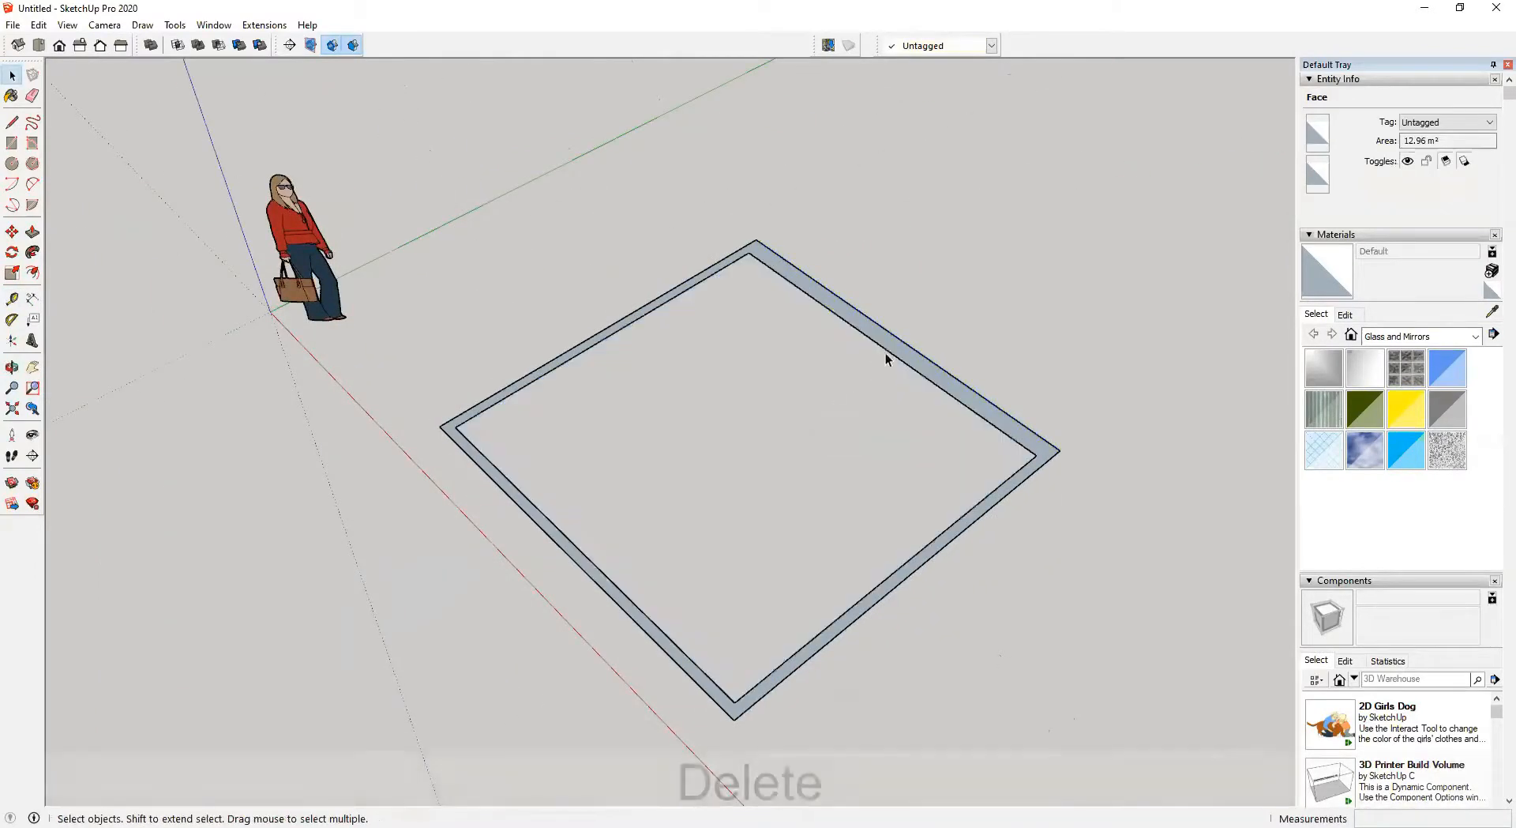
# Select the wall ring face together with its edges and make it a group
pyautogui.click(898, 353)
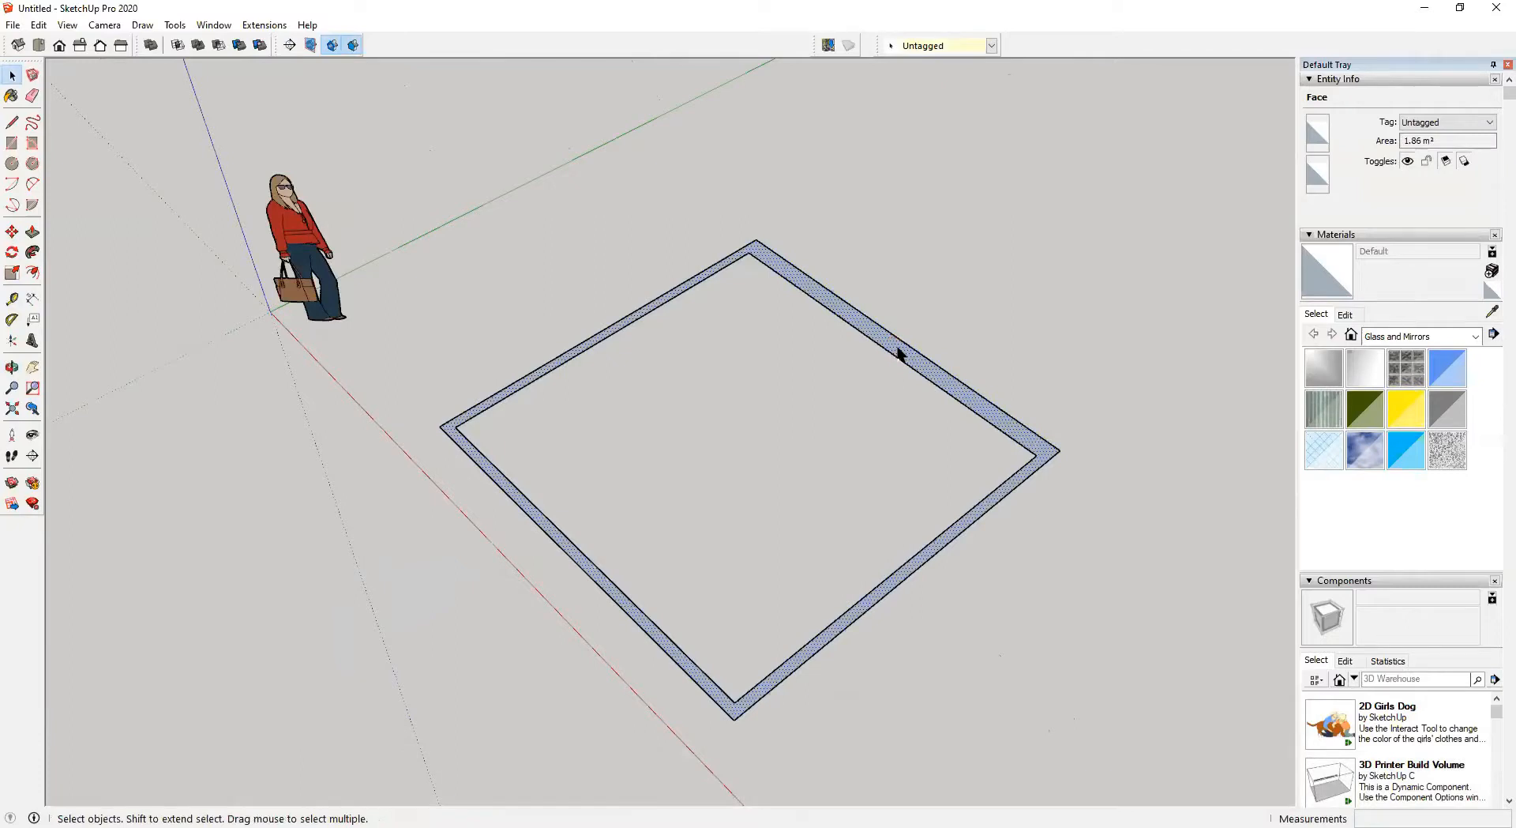
pyautogui.doubleClick(898, 353)
pyautogui.click(918, 374)
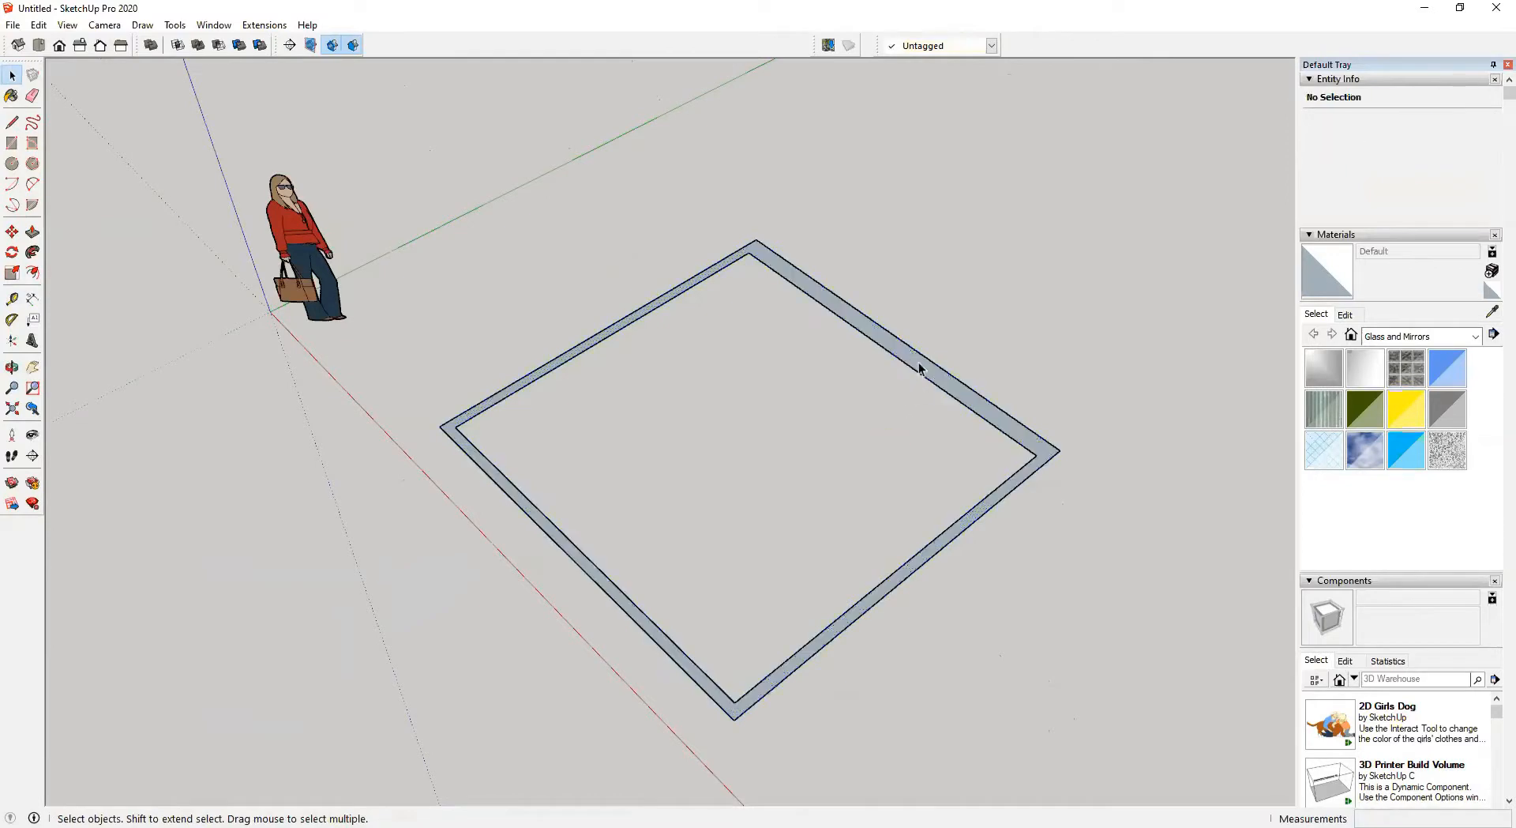
pyautogui.scroll(1, 917, 367)
pyautogui.keyDown('shift'); pyautogui.moveTo(883, 445); pyautogui.dragTo(881, 408, button='middle'); pyautogui.keyUp('shift')
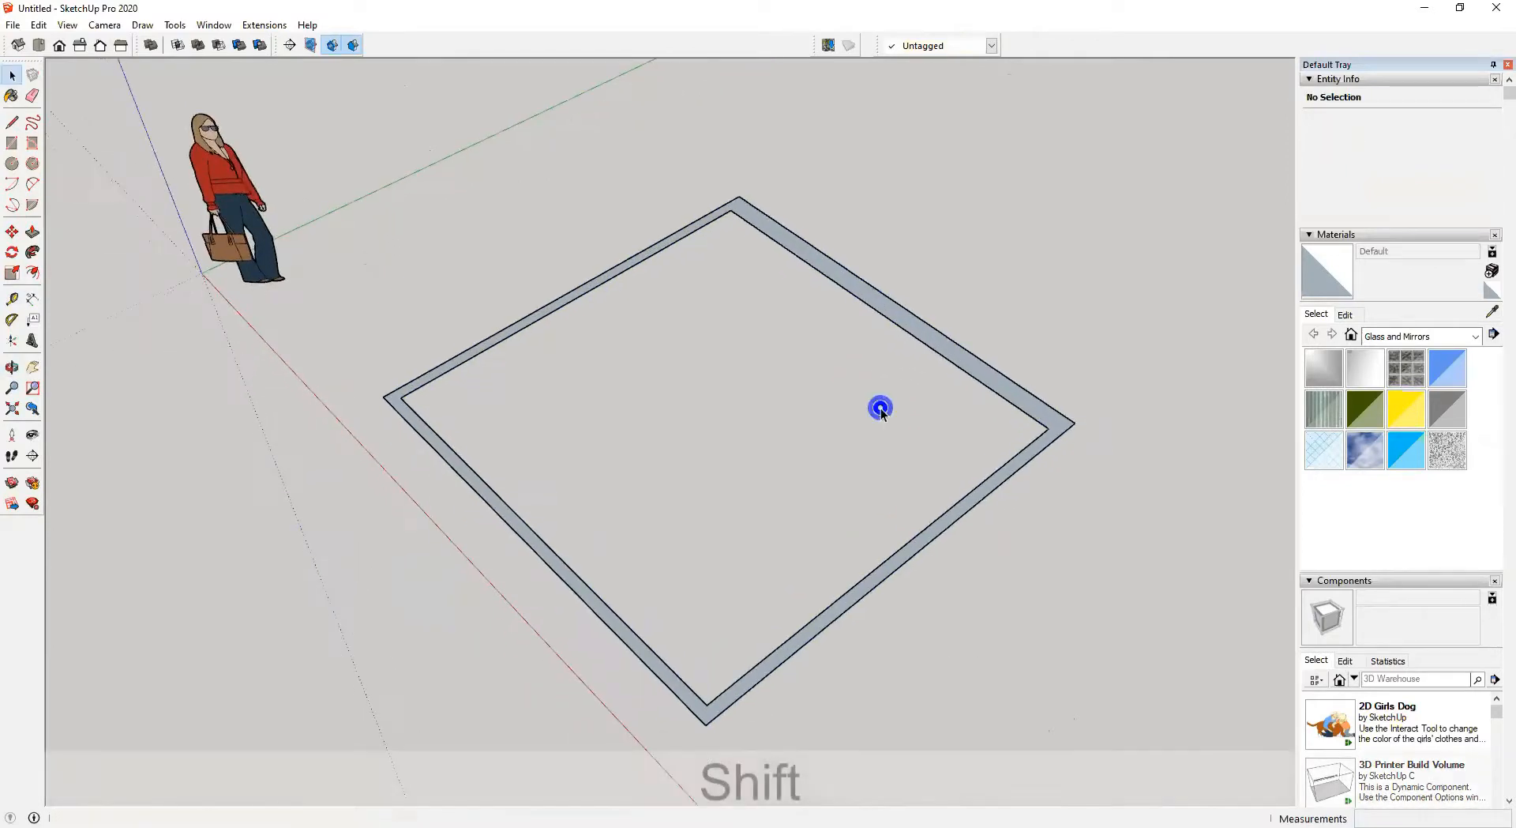
pyautogui.doubleClick(908, 320)
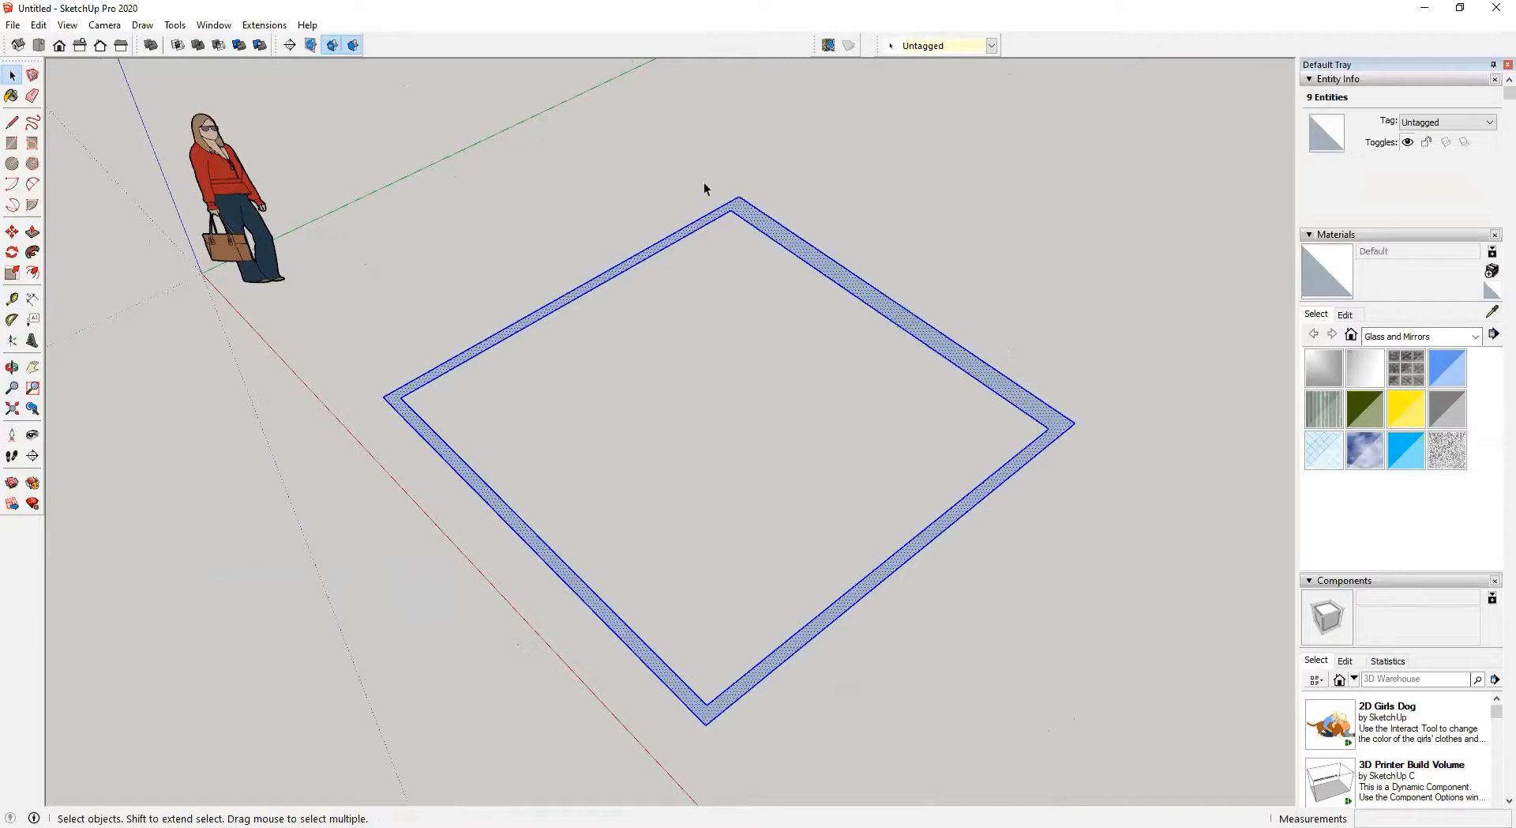
pyautogui.click(893, 410)
pyautogui.click(922, 338)
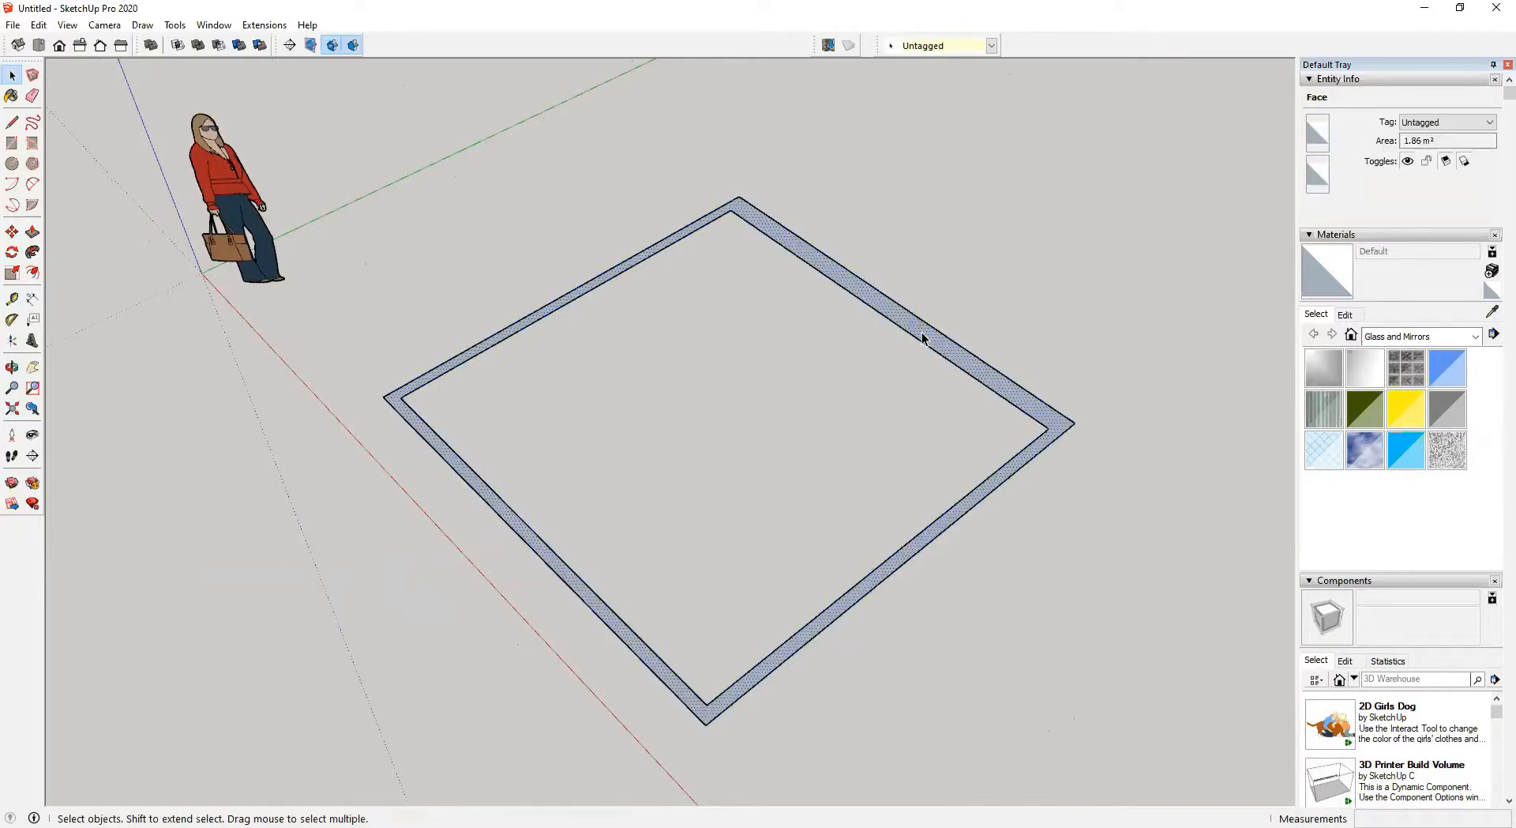
pyautogui.doubleClick(922, 334)
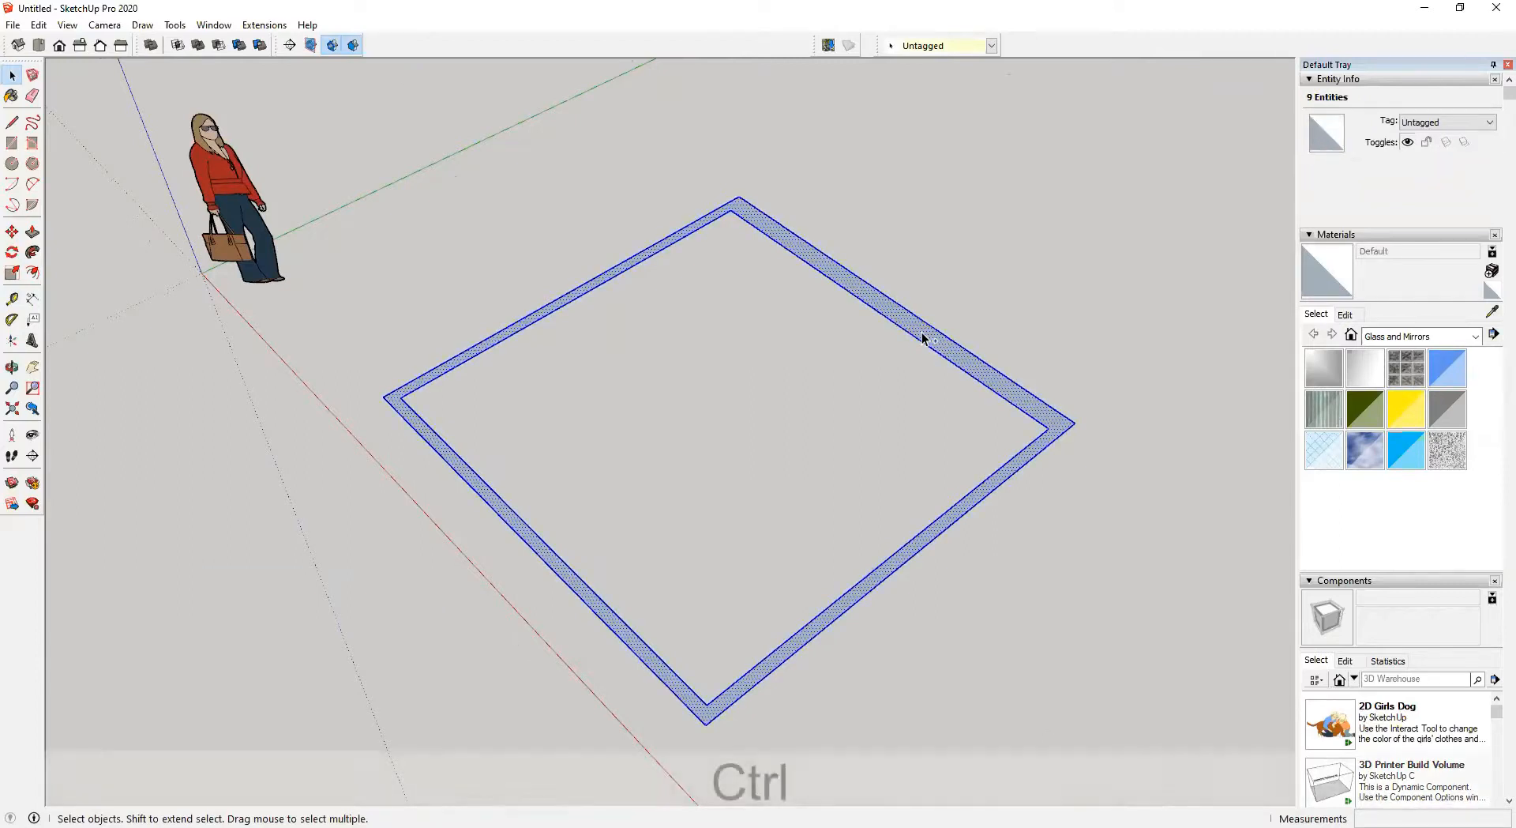
pyautogui.hotkey('ctrl', 'g')
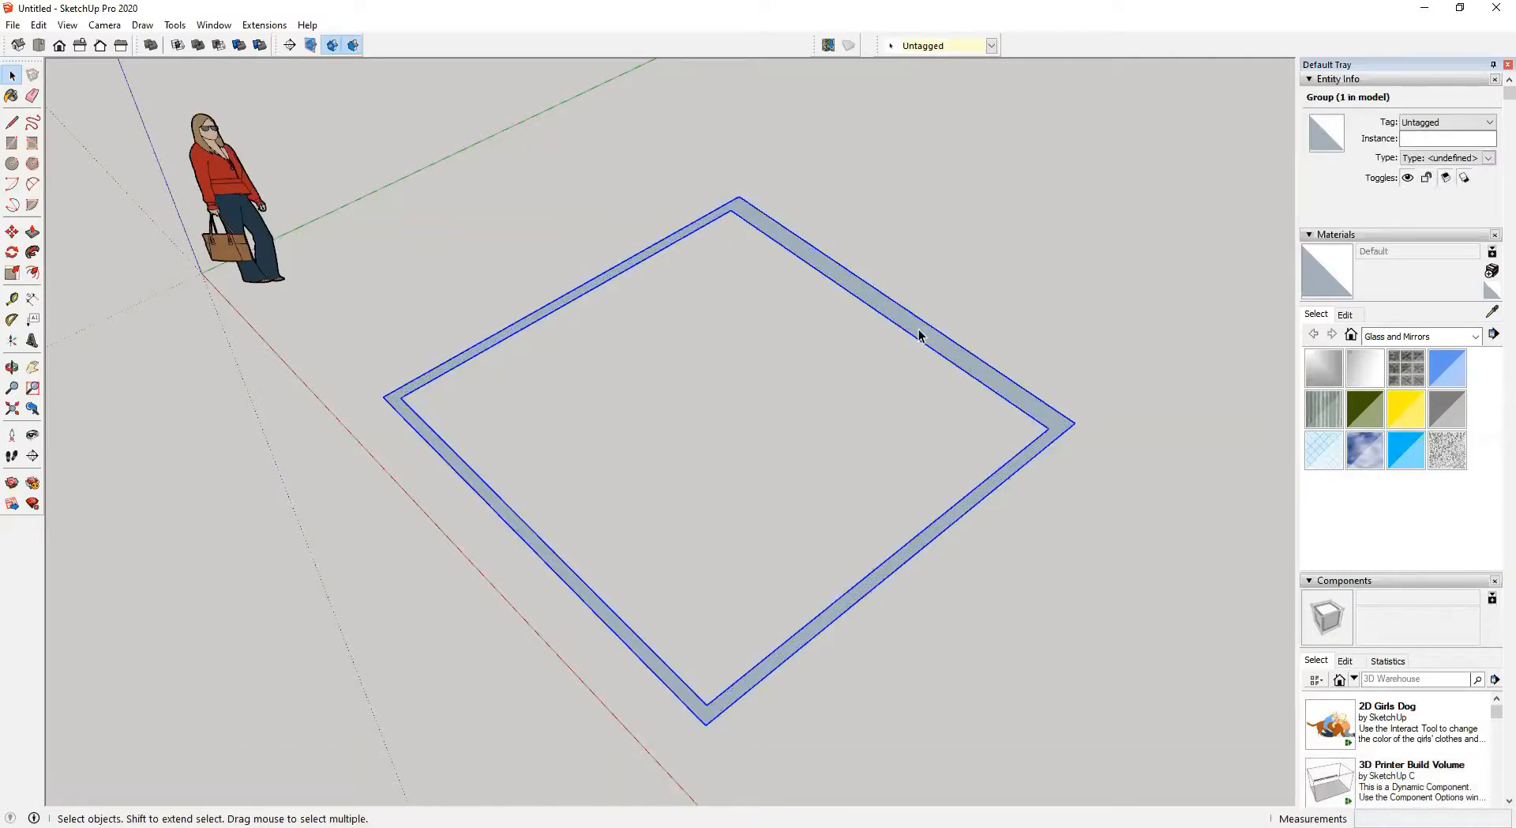
# Open the group and push/pull the wall ring up 3000 mm
pyautogui.doubleClick(920, 335)
pyautogui.press('p')
pyautogui.moveTo(923, 336); pyautogui.dragTo(925, 303)
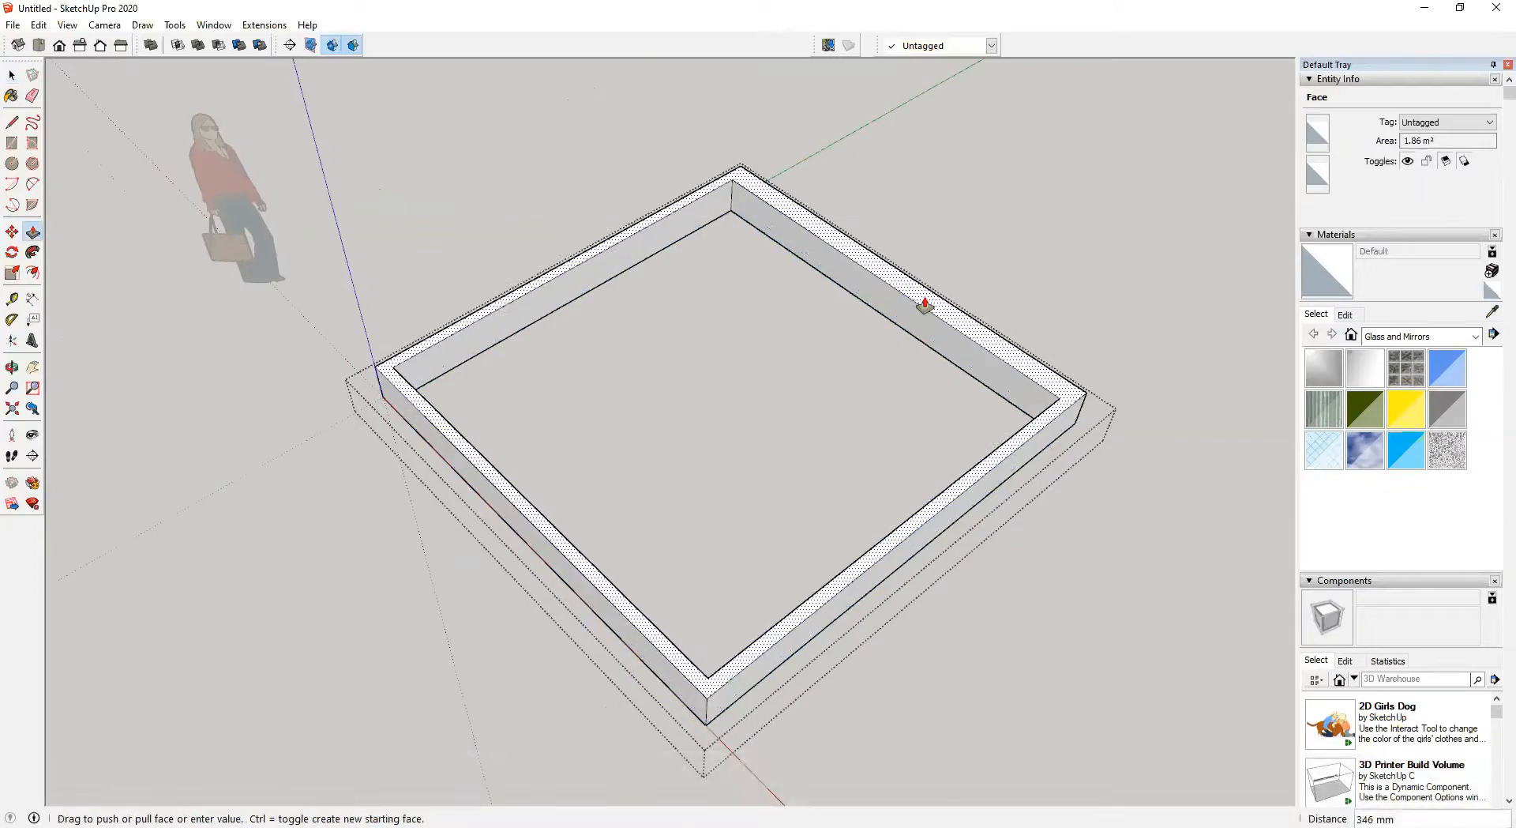
pyautogui.write('3000')
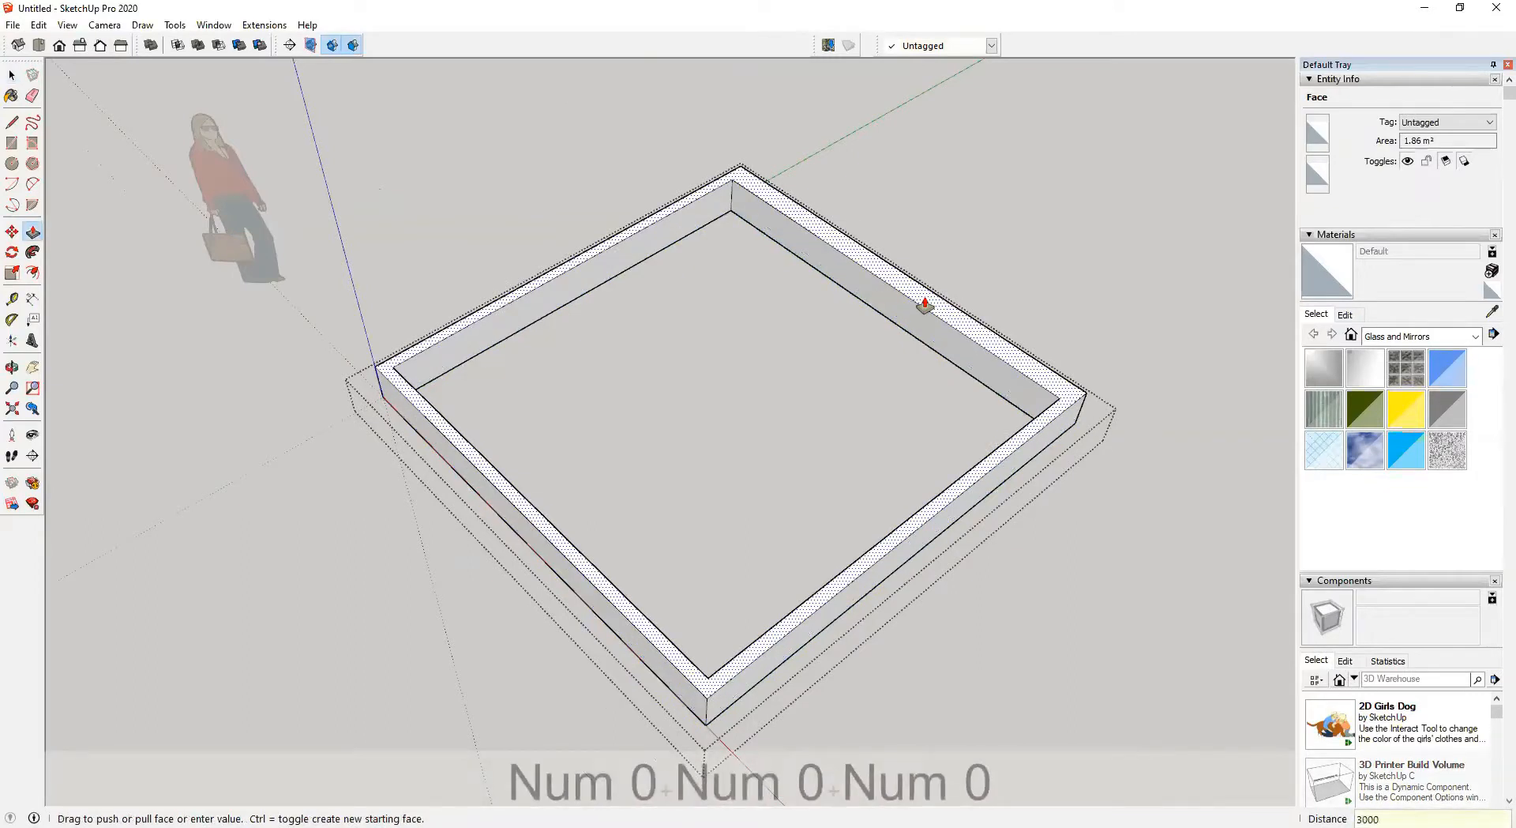
pyautogui.press('Return')
# Draw a 3900 × 3800 mm rectangle across the underside of the walls and select the new face with its edges
pyautogui.press('space')
pyautogui.scroll(-5, 964, 289)
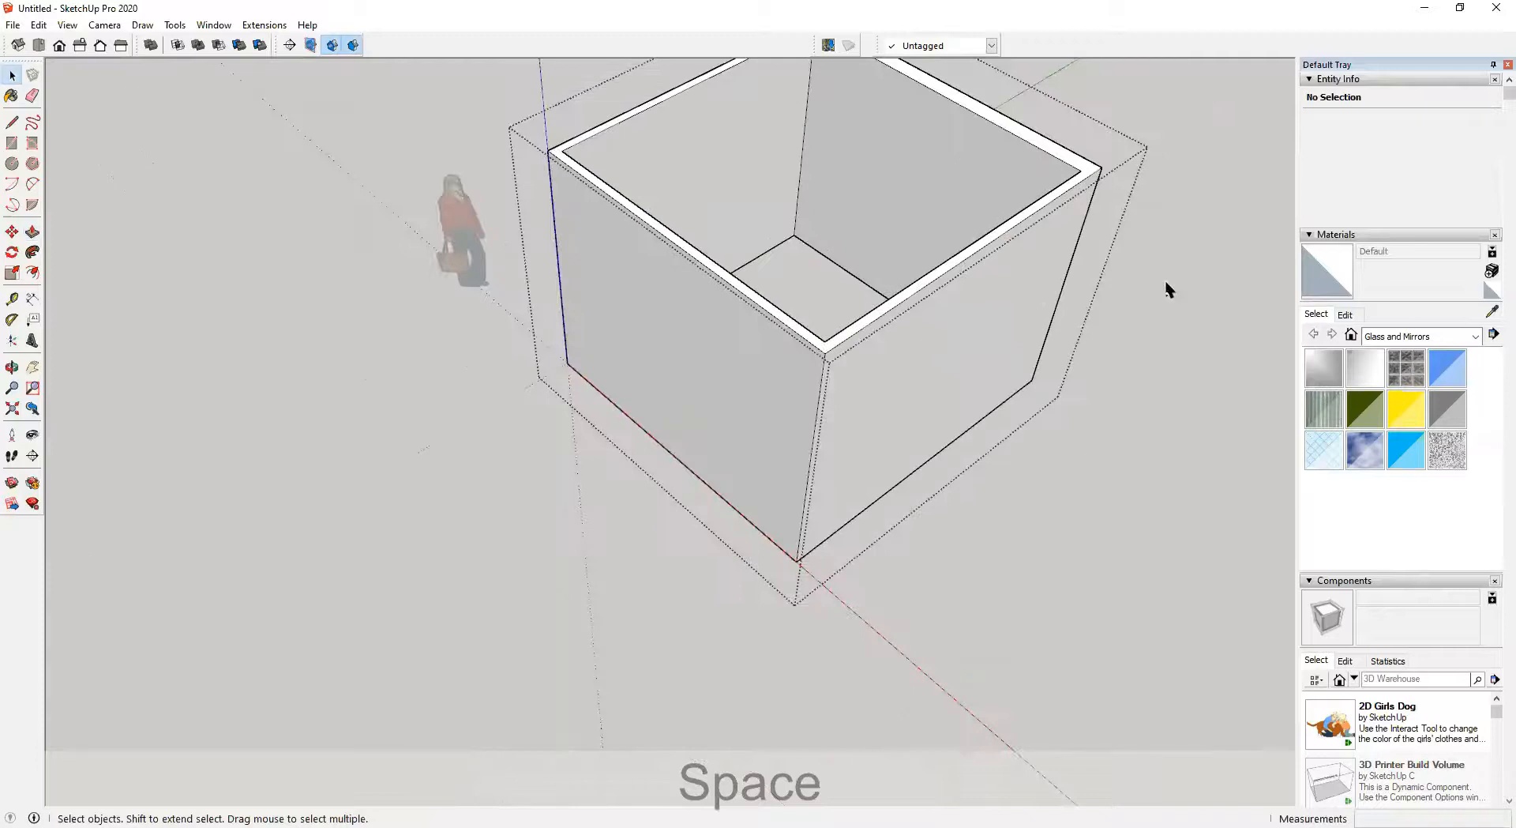
pyautogui.click(1166, 285)
pyautogui.scroll(-1, 866, 406)
pyautogui.moveTo(865, 411); pyautogui.dragTo(702, 362, button='middle')
pyautogui.scroll(3, 591, 525)
pyautogui.press('r')
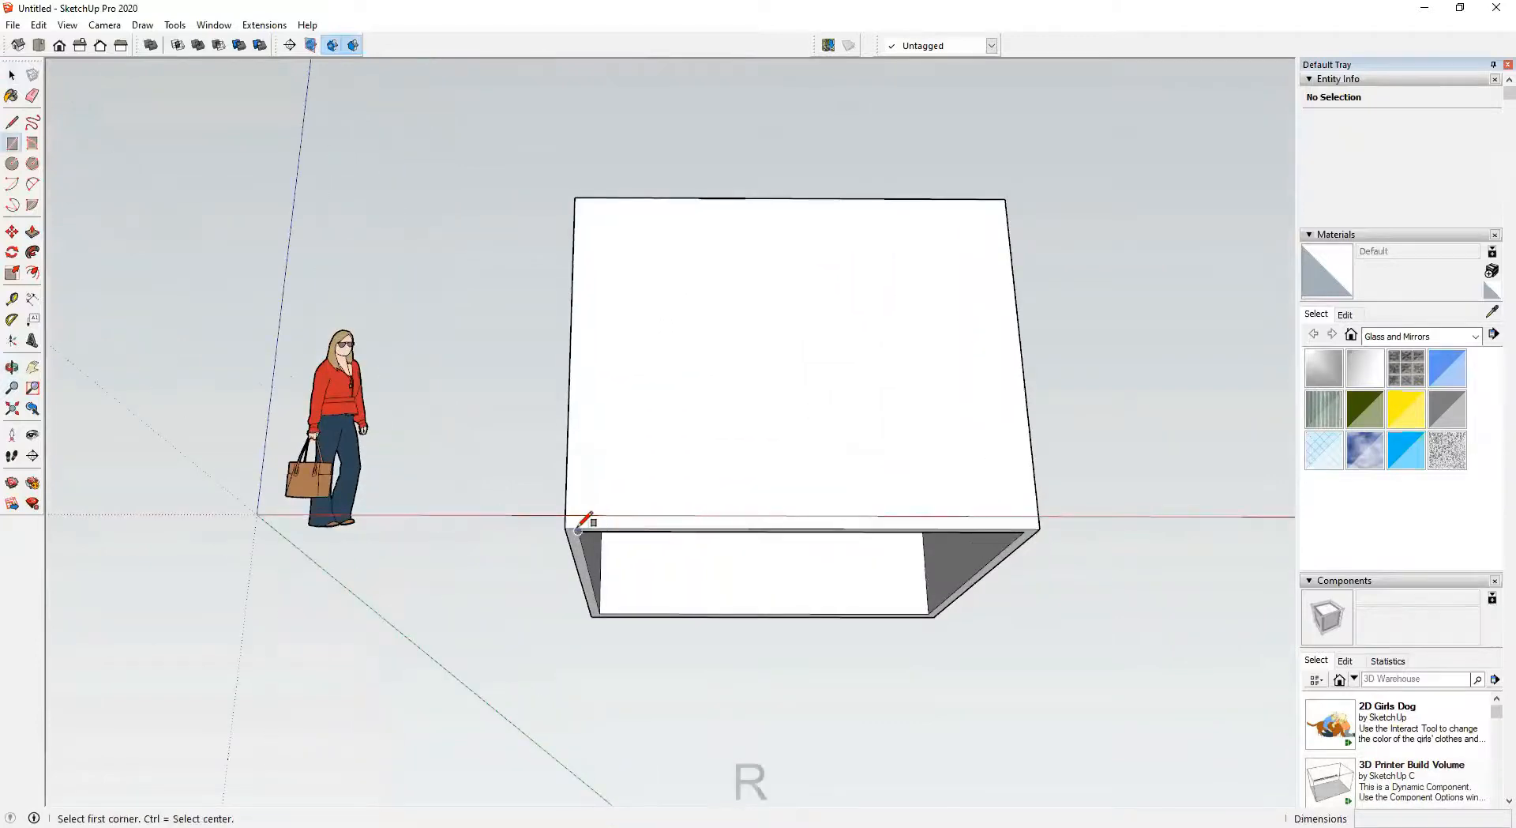
pyautogui.click(566, 526)
pyautogui.moveTo(951, 653); pyautogui.dragTo(1142, 571, button='middle')
pyautogui.click(1140, 567)
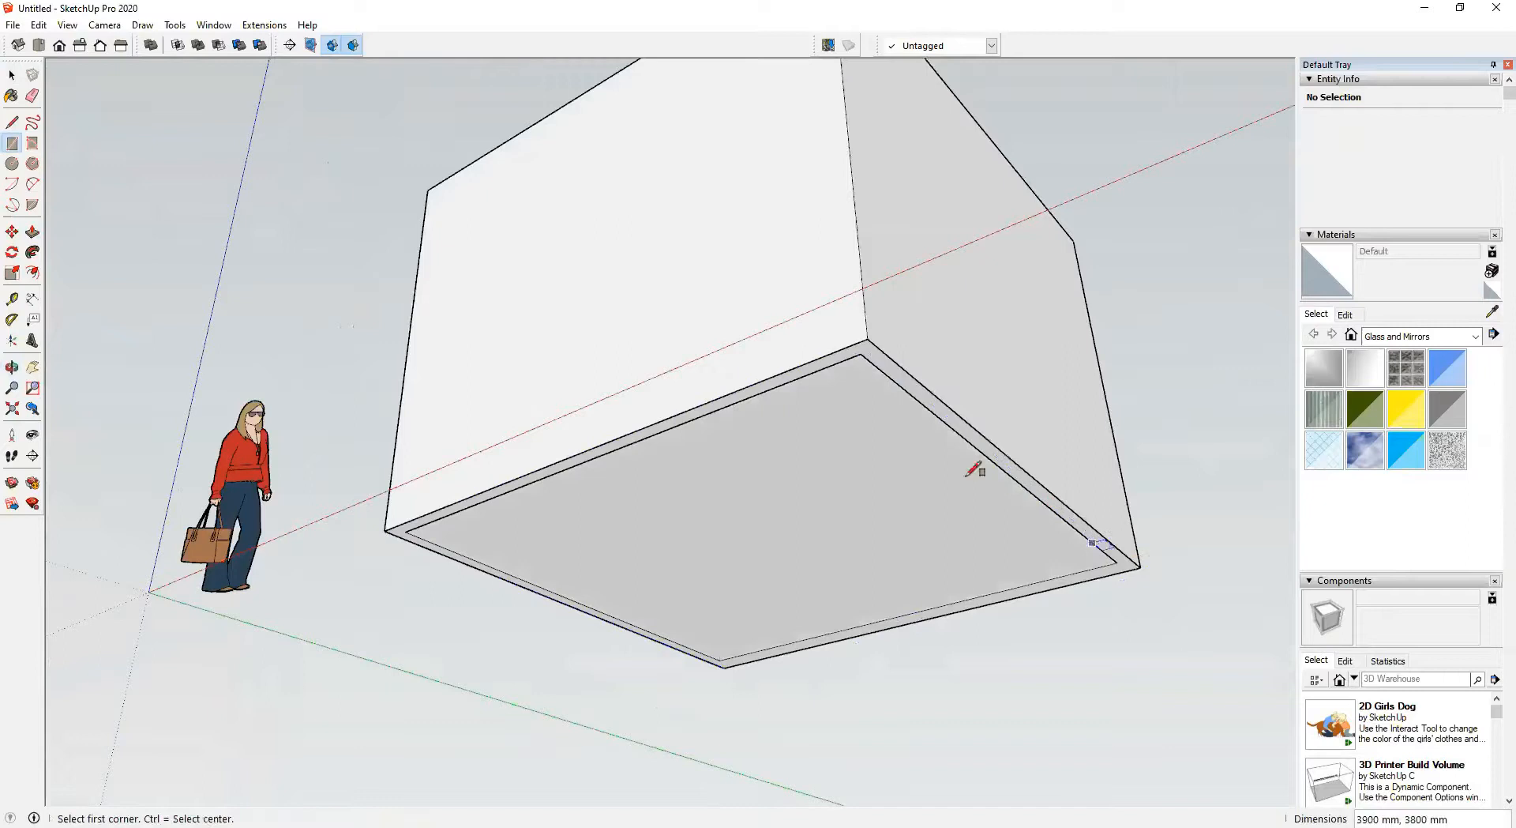
pyautogui.press('space')
pyautogui.doubleClick(846, 470)
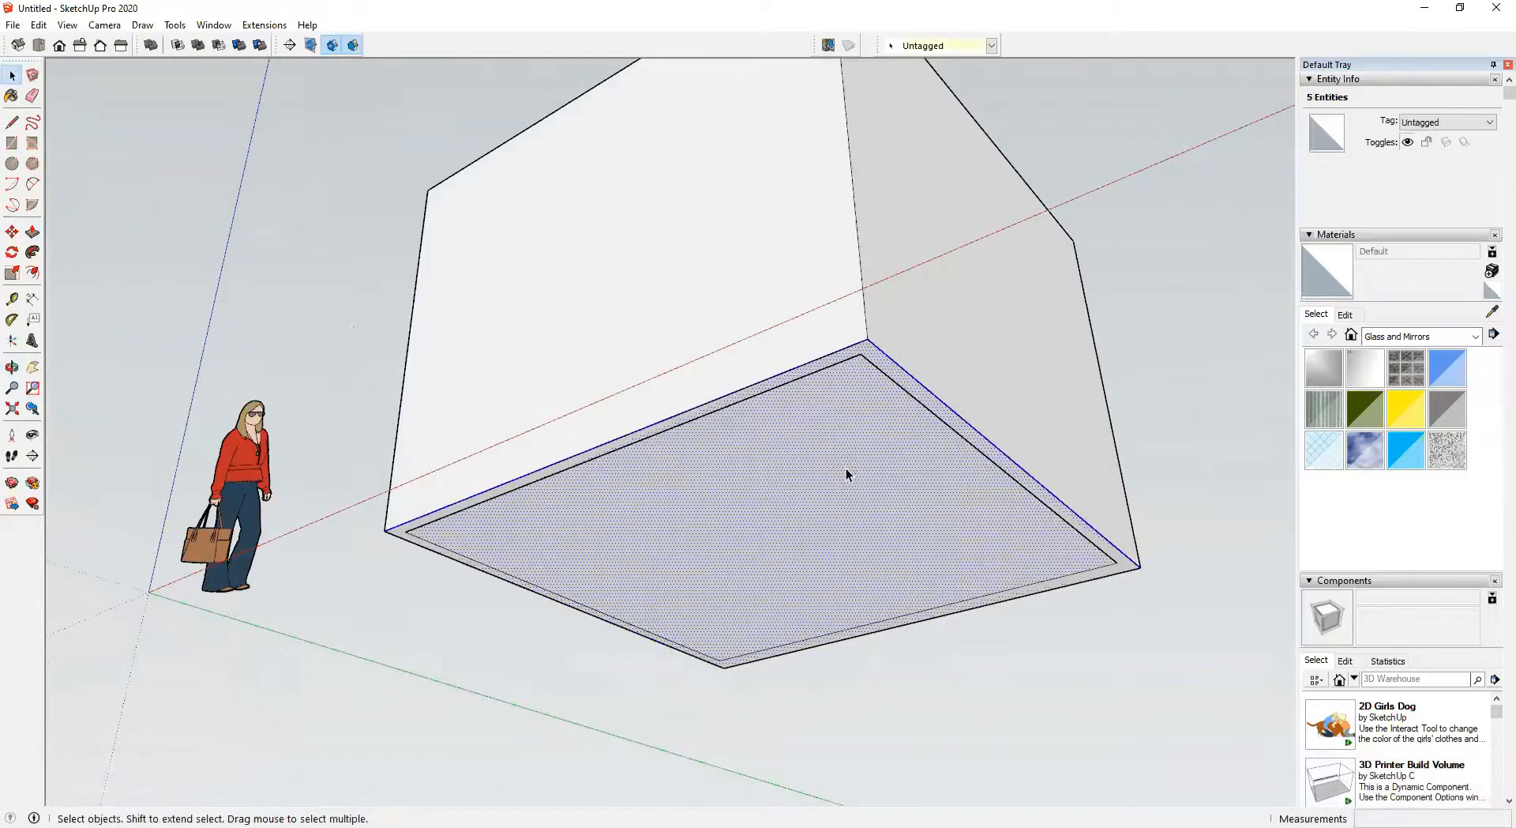
# Group the floor rectangle, open the group and push/pull the floor 150 mm down beneath the walls
pyautogui.press('ctrl')
pyautogui.hotkey('ctrl', 'g')
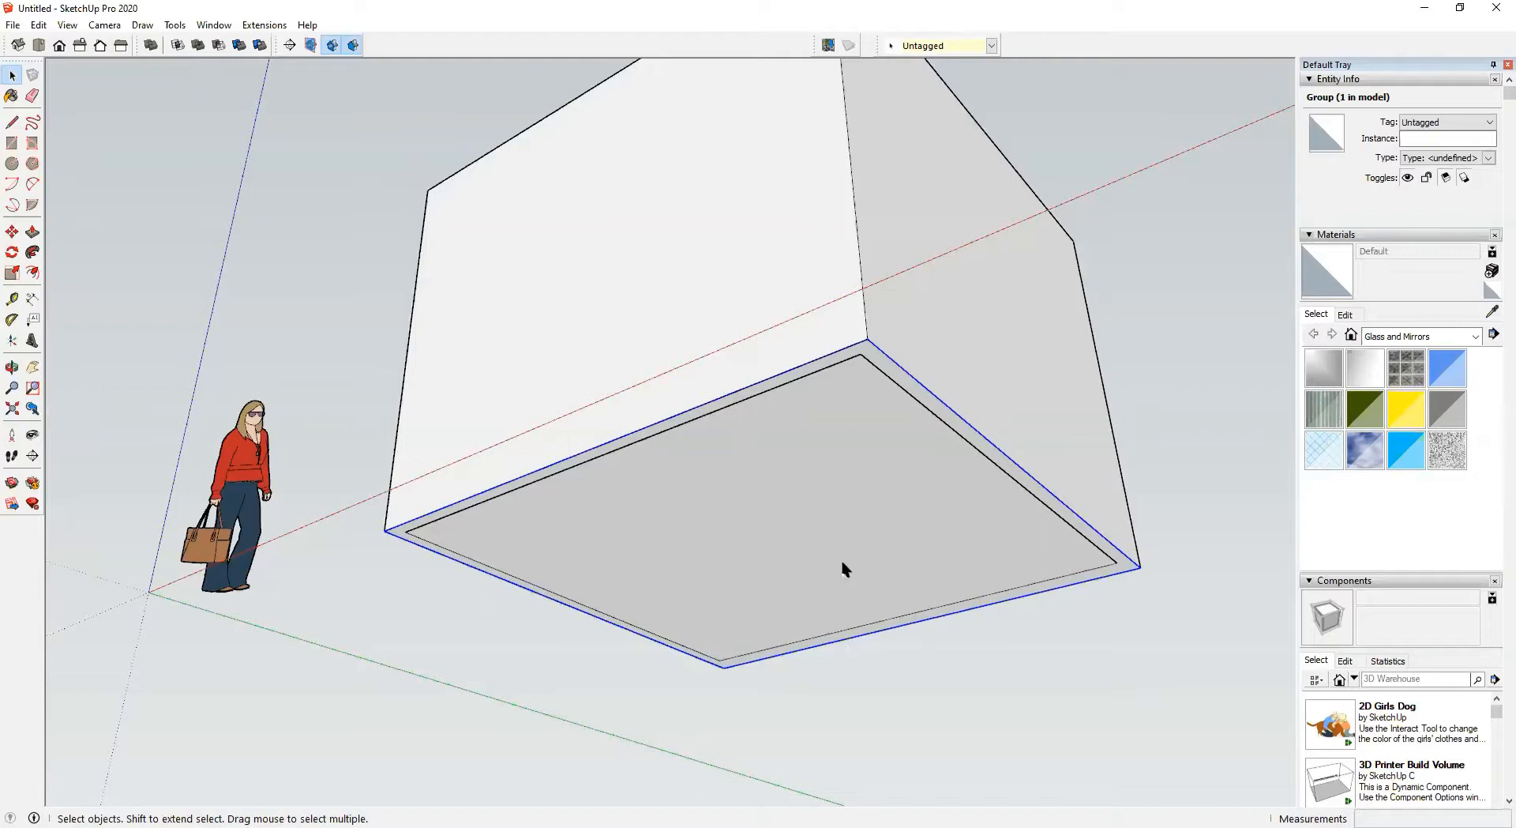
pyautogui.doubleClick(808, 505)
pyautogui.press('p')
pyautogui.click(877, 473)
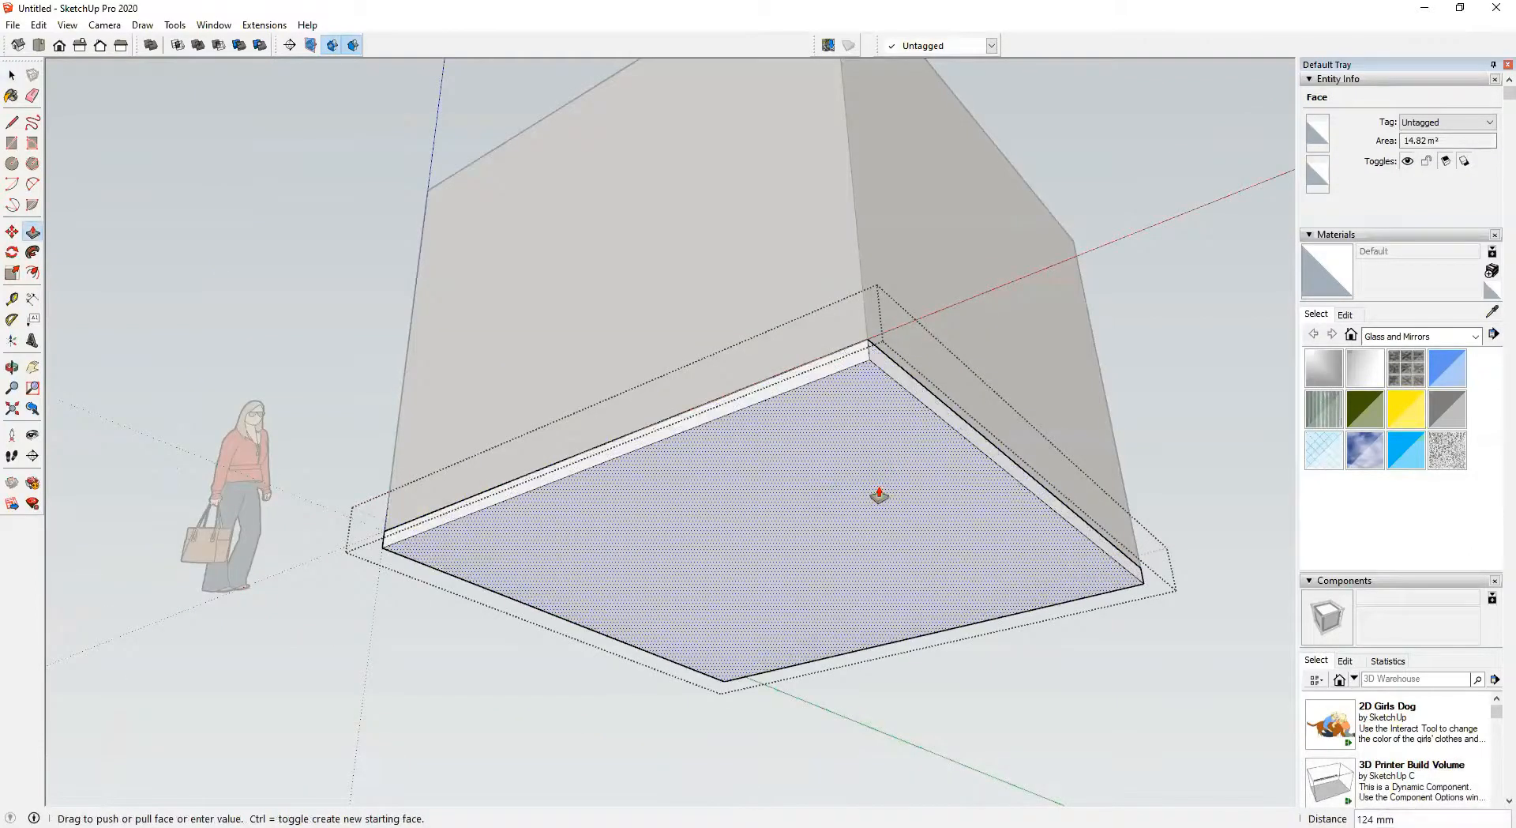
pyautogui.write('150')
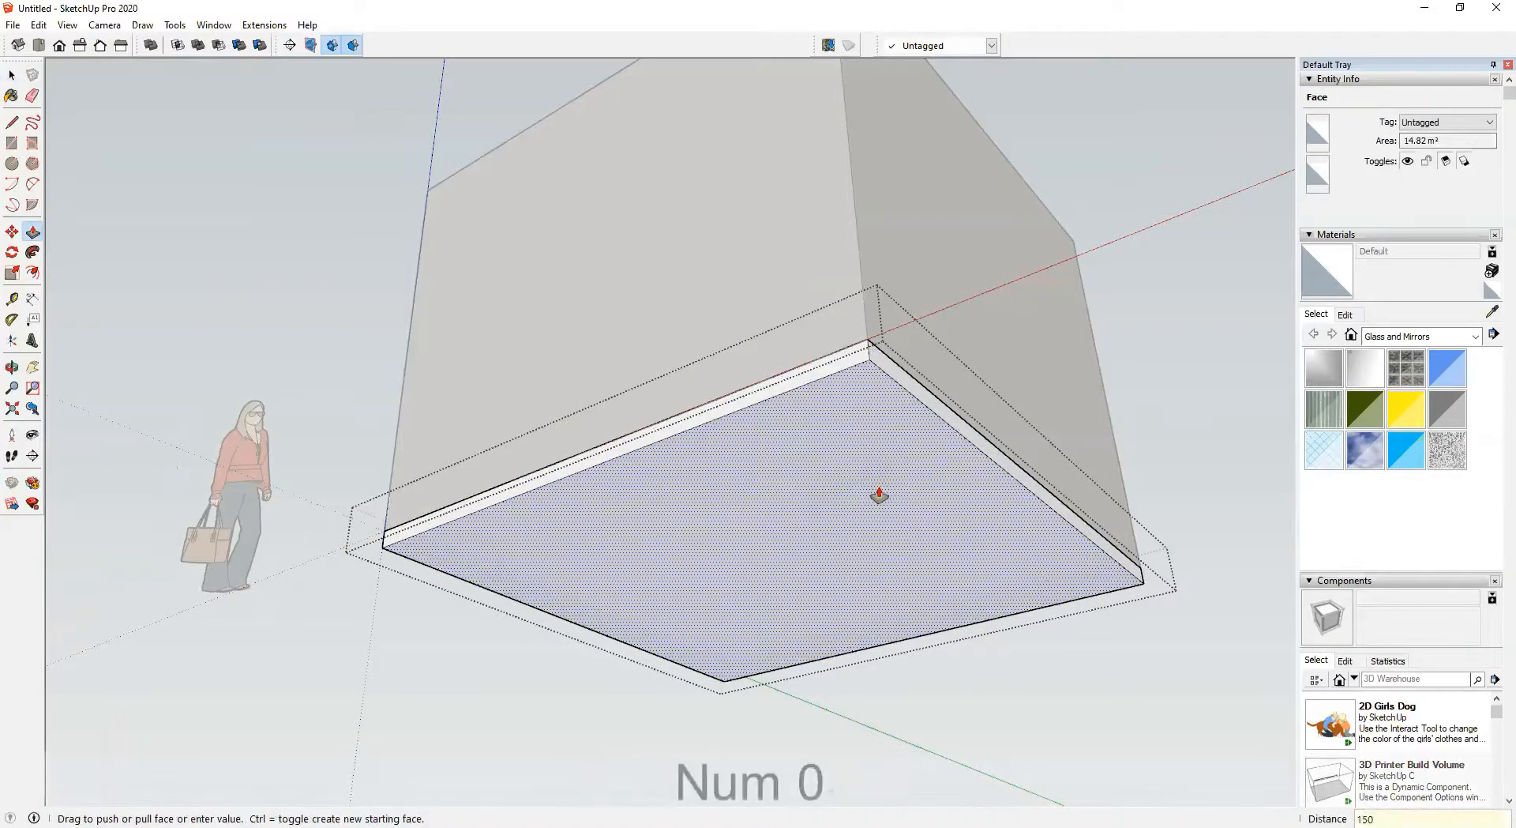
pyautogui.press('Return')
# Orbit and zoom around the room shell to inspect the walls and floor slab from several angles
pyautogui.press('space')
pyautogui.click(1172, 359)
pyautogui.scroll(-1, 1172, 359)
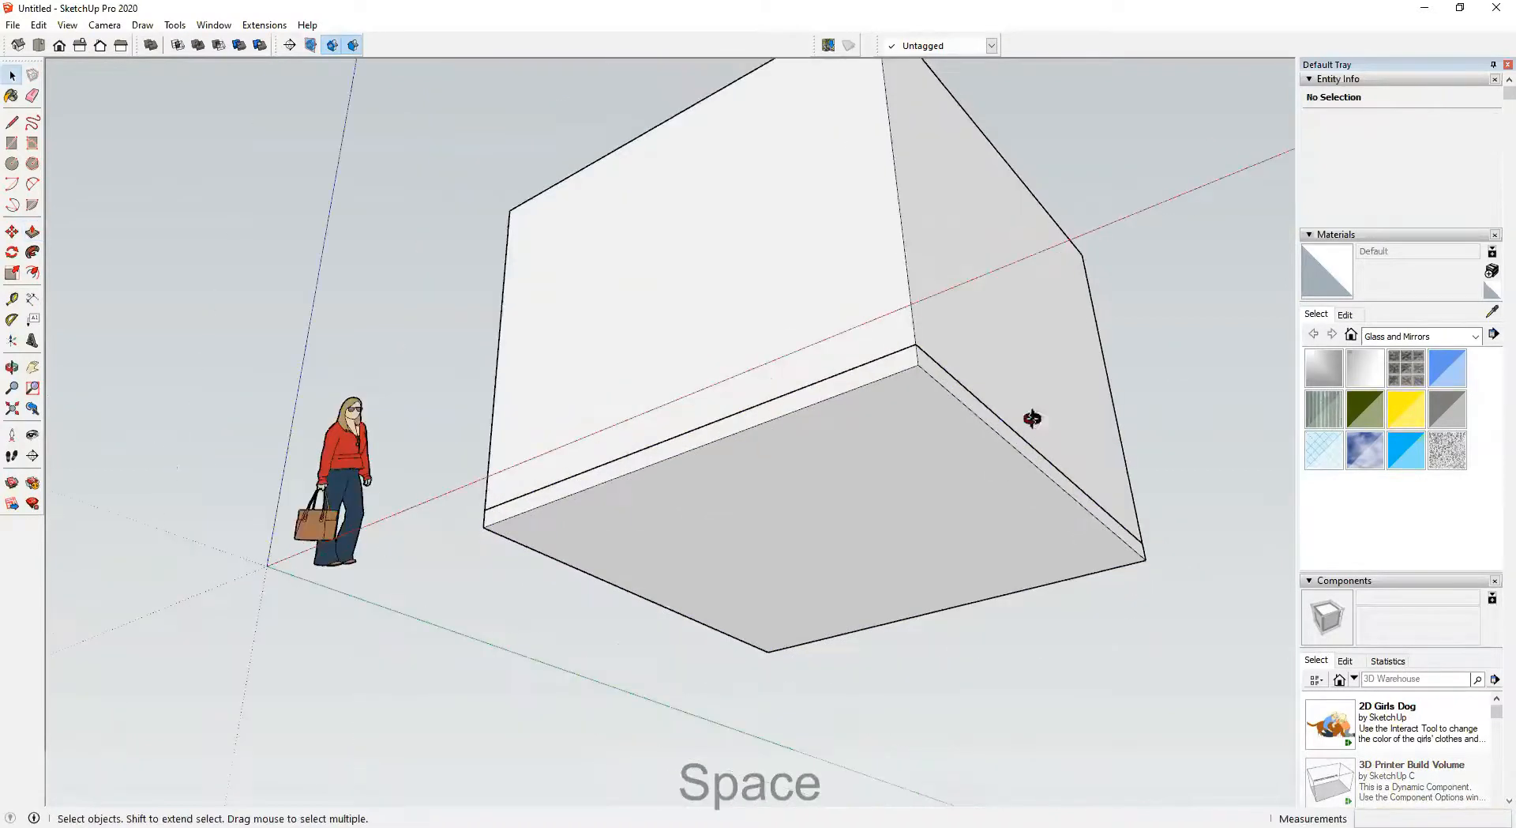
pyautogui.moveTo(1032, 420); pyautogui.dragTo(1208, 585, button='middle')
pyautogui.moveTo(499, 333); pyautogui.dragTo(1033, 457, button='middle')
pyautogui.moveTo(559, 459); pyautogui.dragTo(548, 497, button='middle')
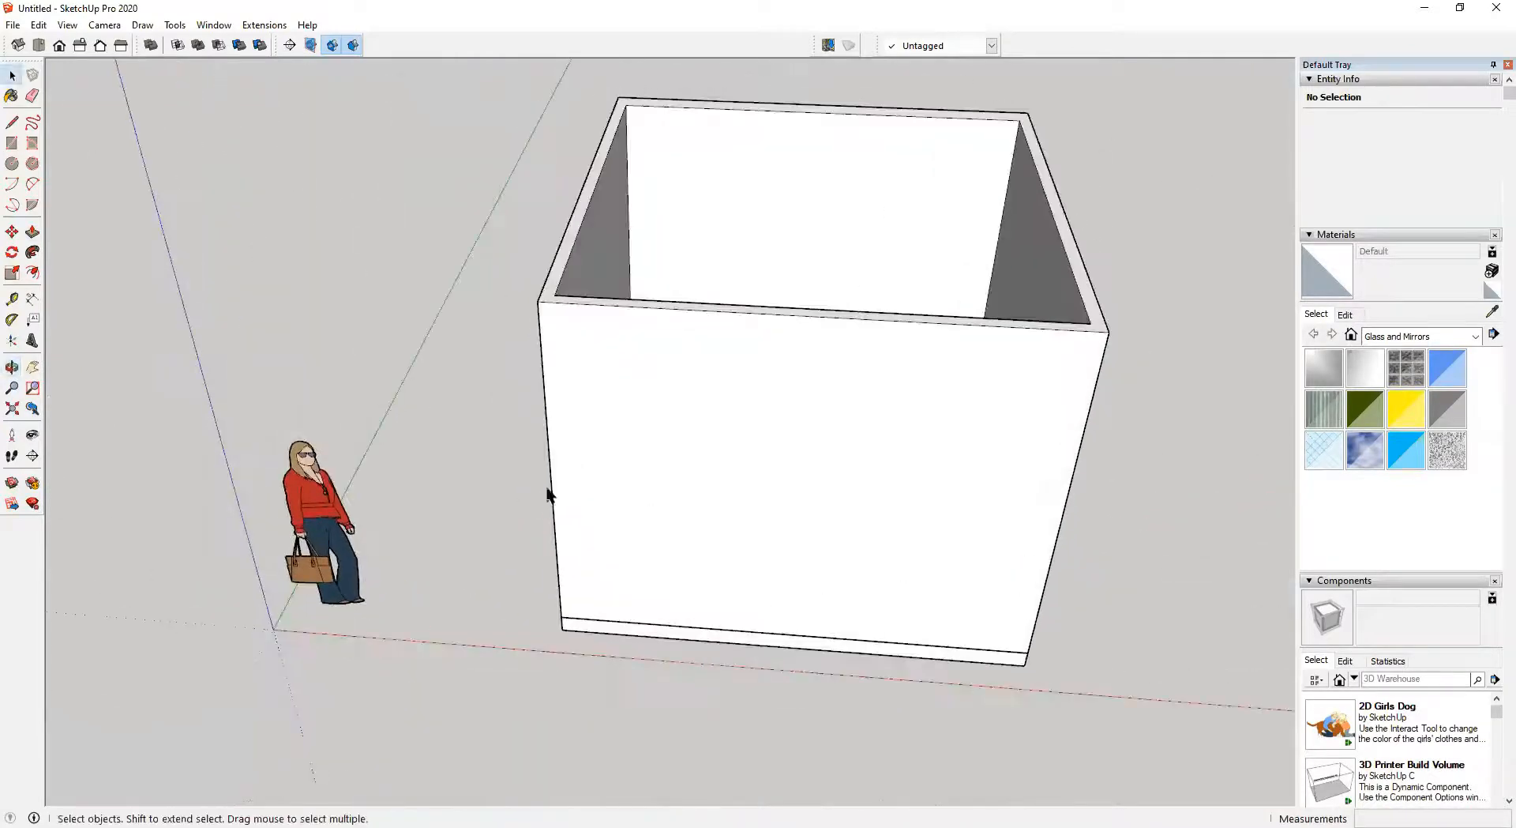
pyautogui.moveTo(782, 437); pyautogui.dragTo(689, 384, button='middle')
pyautogui.moveTo(850, 443); pyautogui.dragTo(813, 589, button='middle')
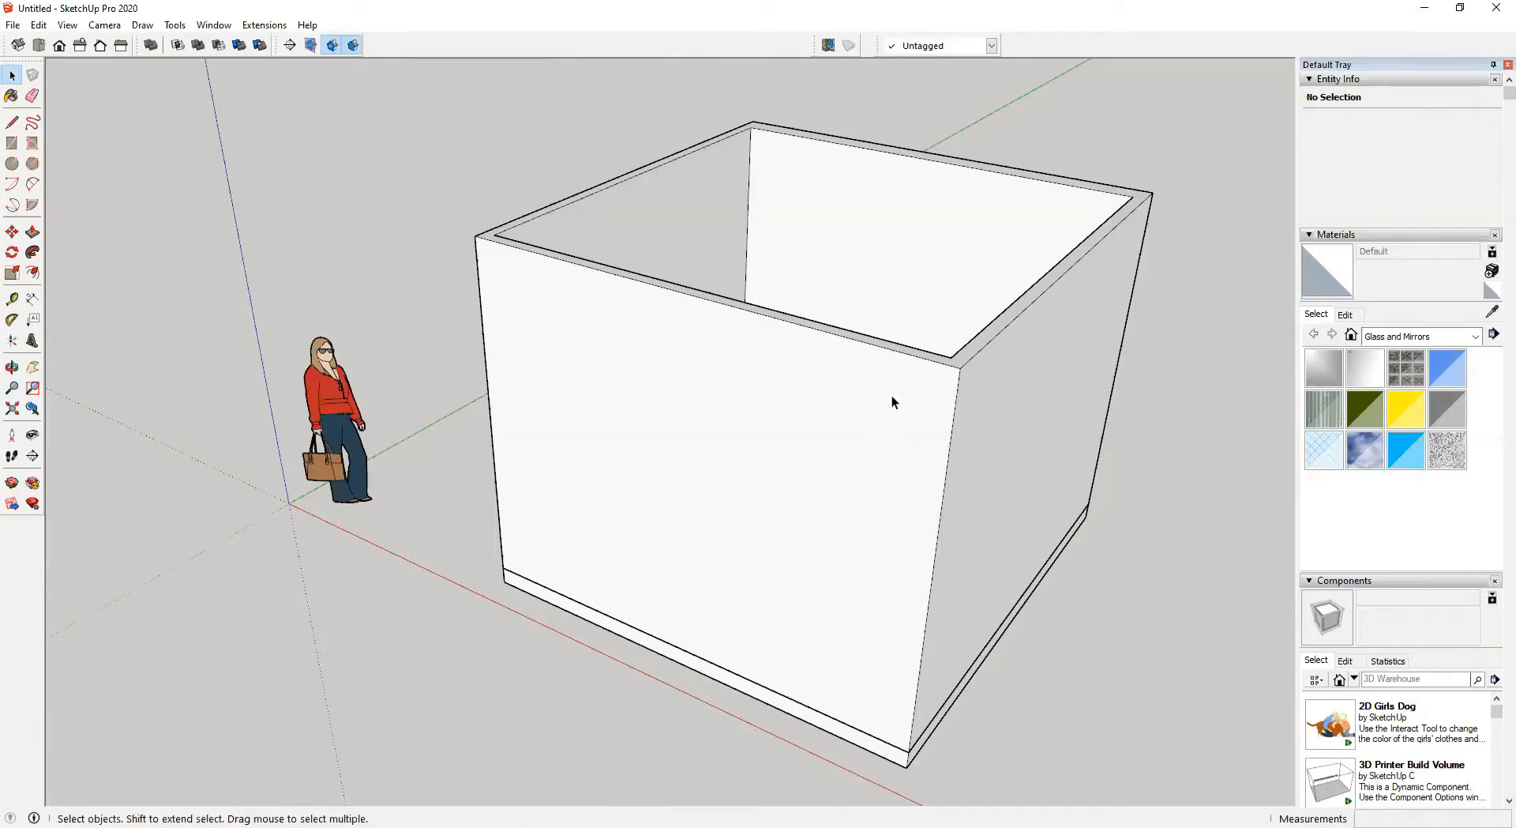
pyautogui.press('o')
pyautogui.moveTo(772, 494); pyautogui.dragTo(711, 600)
pyautogui.press('space')
pyautogui.moveTo(900, 568); pyautogui.dragTo(1049, 669, button='middle')
pyautogui.moveTo(542, 580); pyautogui.dragTo(941, 447, button='middle')
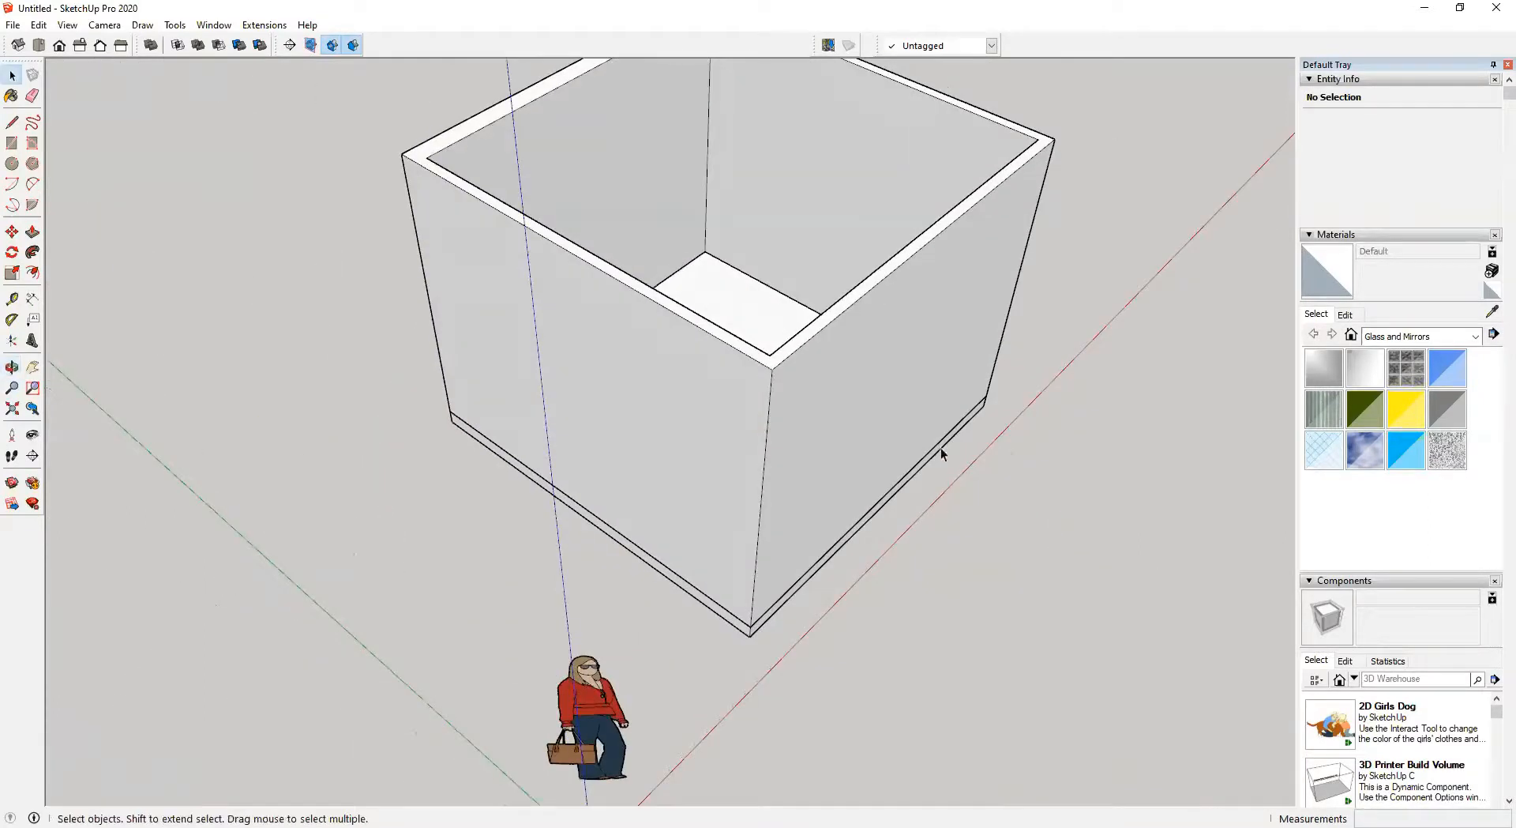
pyautogui.moveTo(792, 524); pyautogui.dragTo(805, 472, button='middle')
pyautogui.moveTo(787, 424); pyautogui.dragTo(197, 453, button='middle')
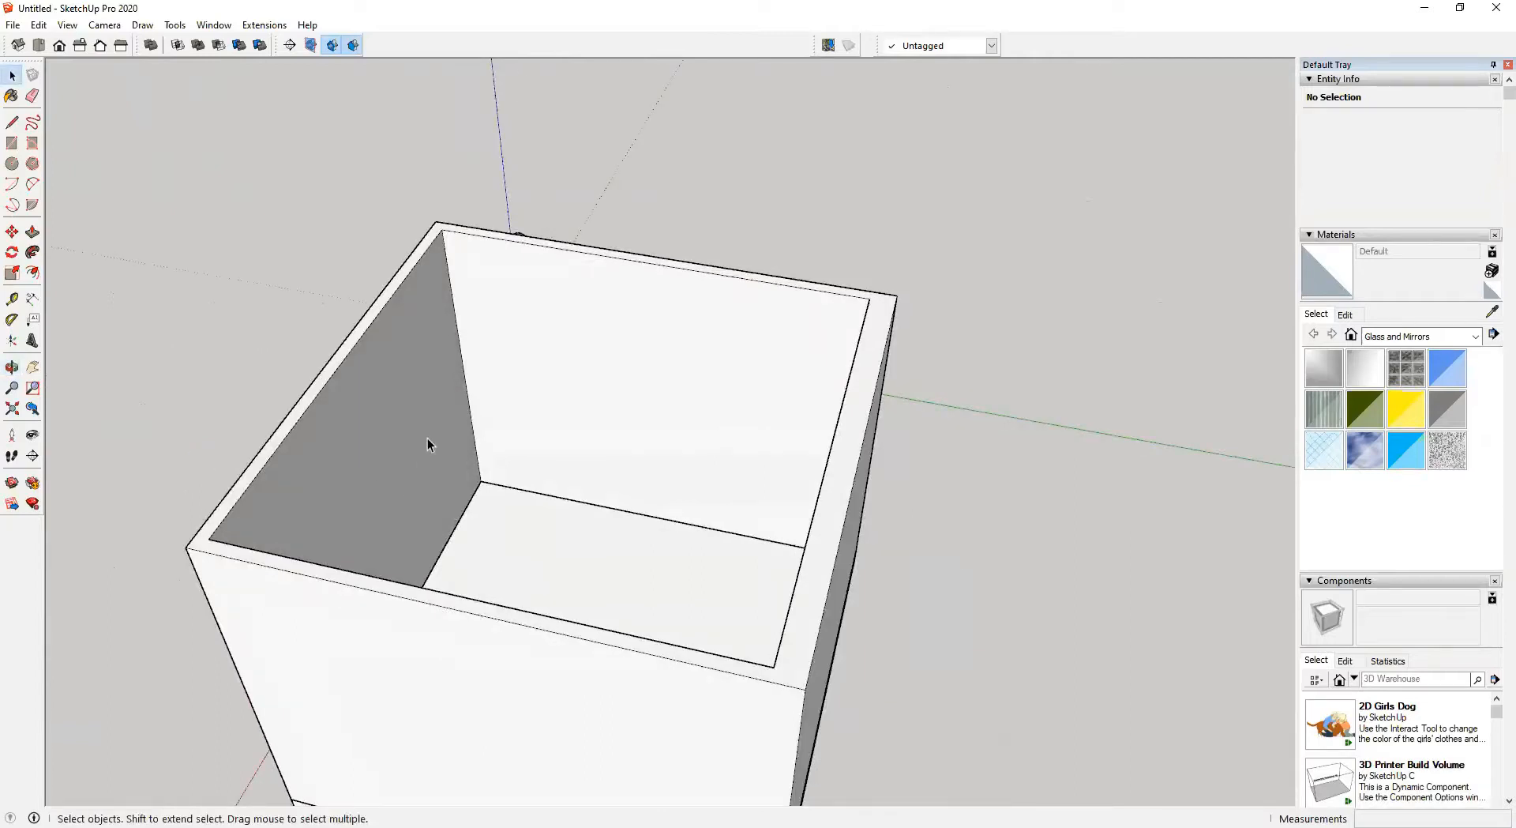
# Add tape-measure guides on the back wall 900 mm from the left corner and 2100 mm above the floor
pyautogui.press('t')
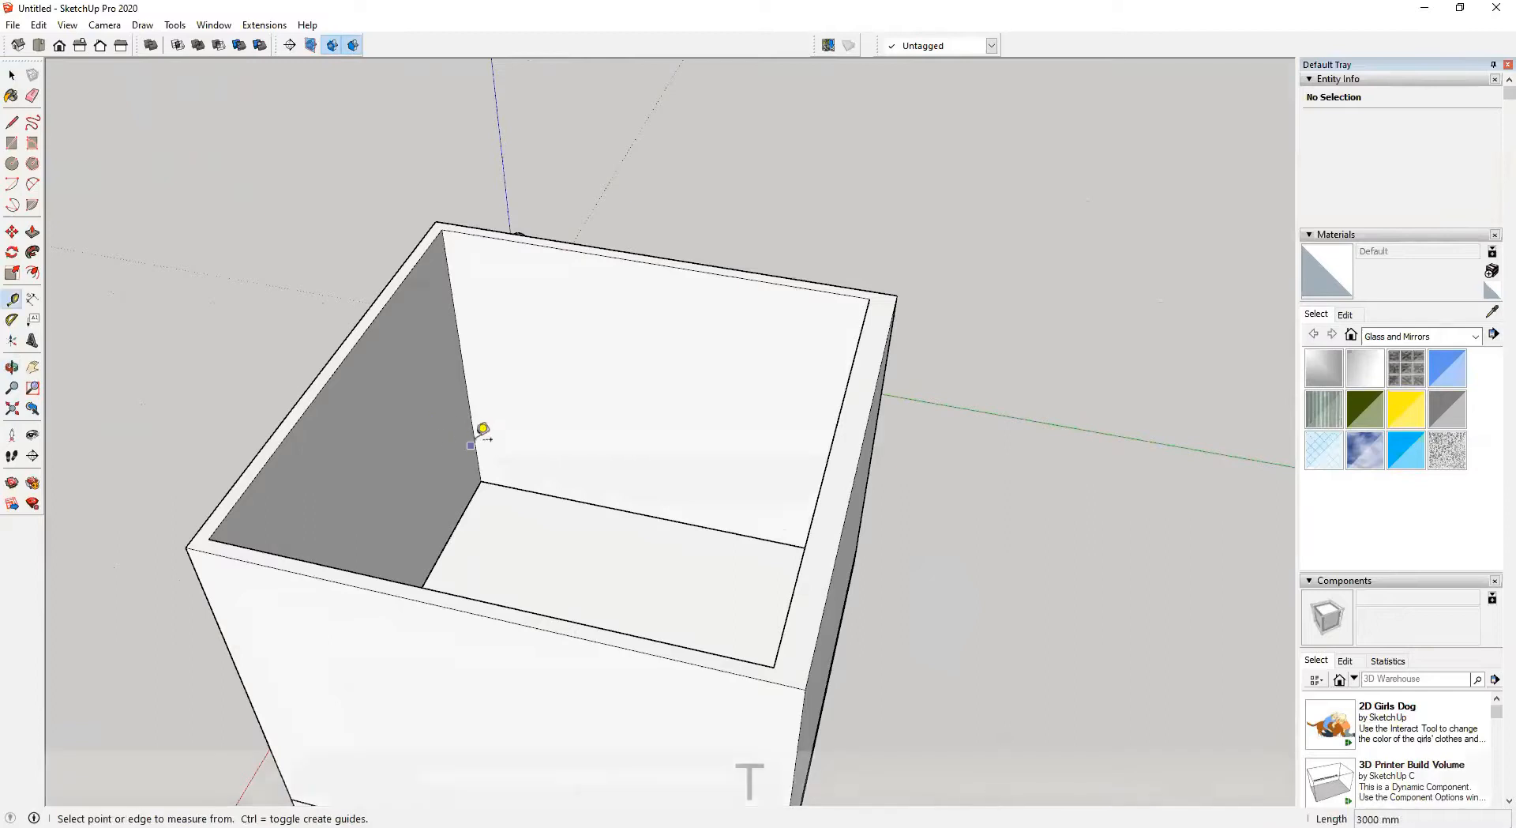
pyautogui.click(457, 342)
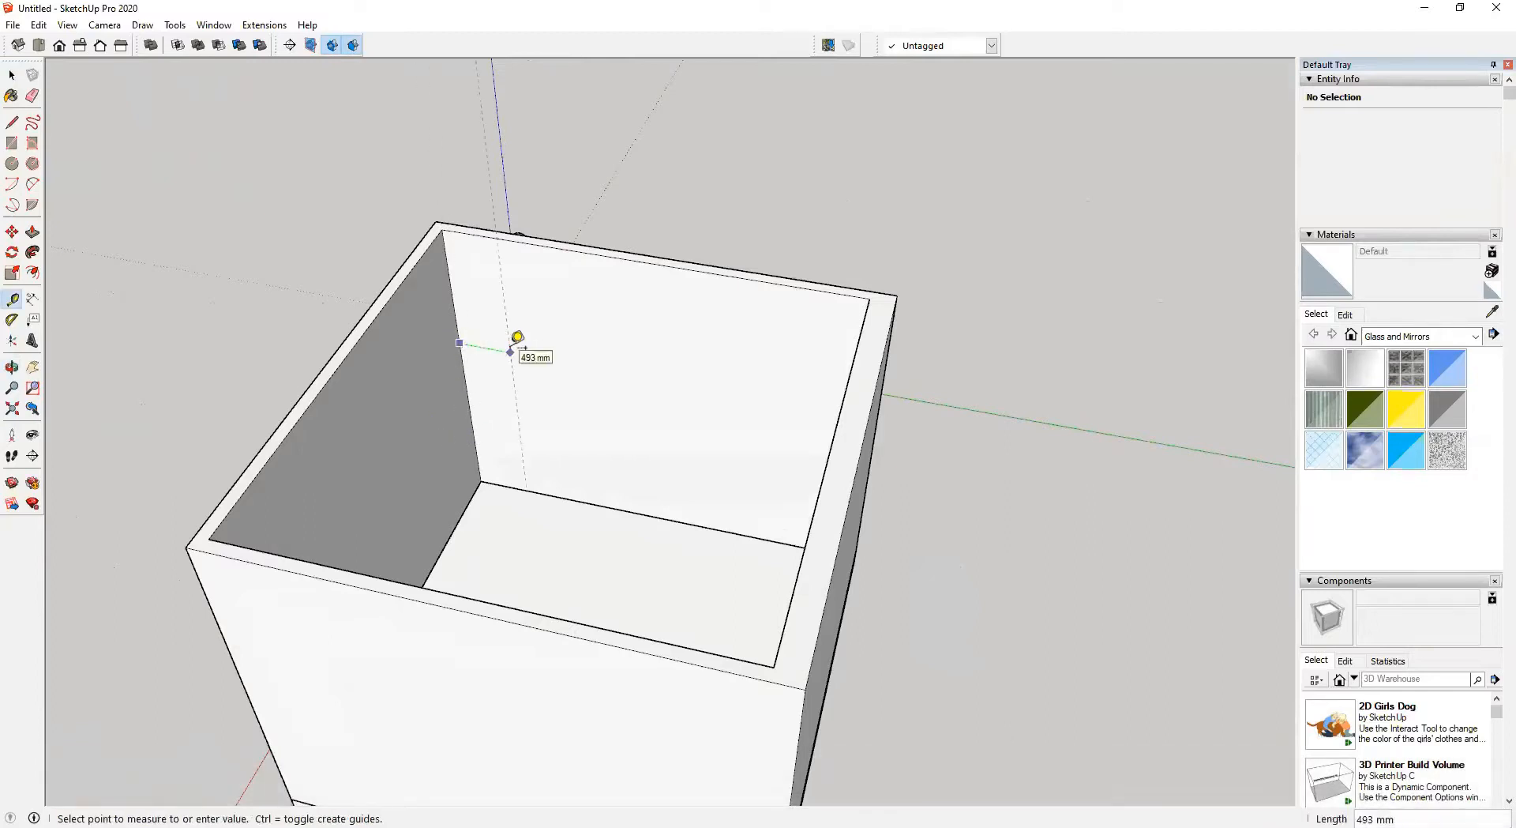
pyautogui.write('900')
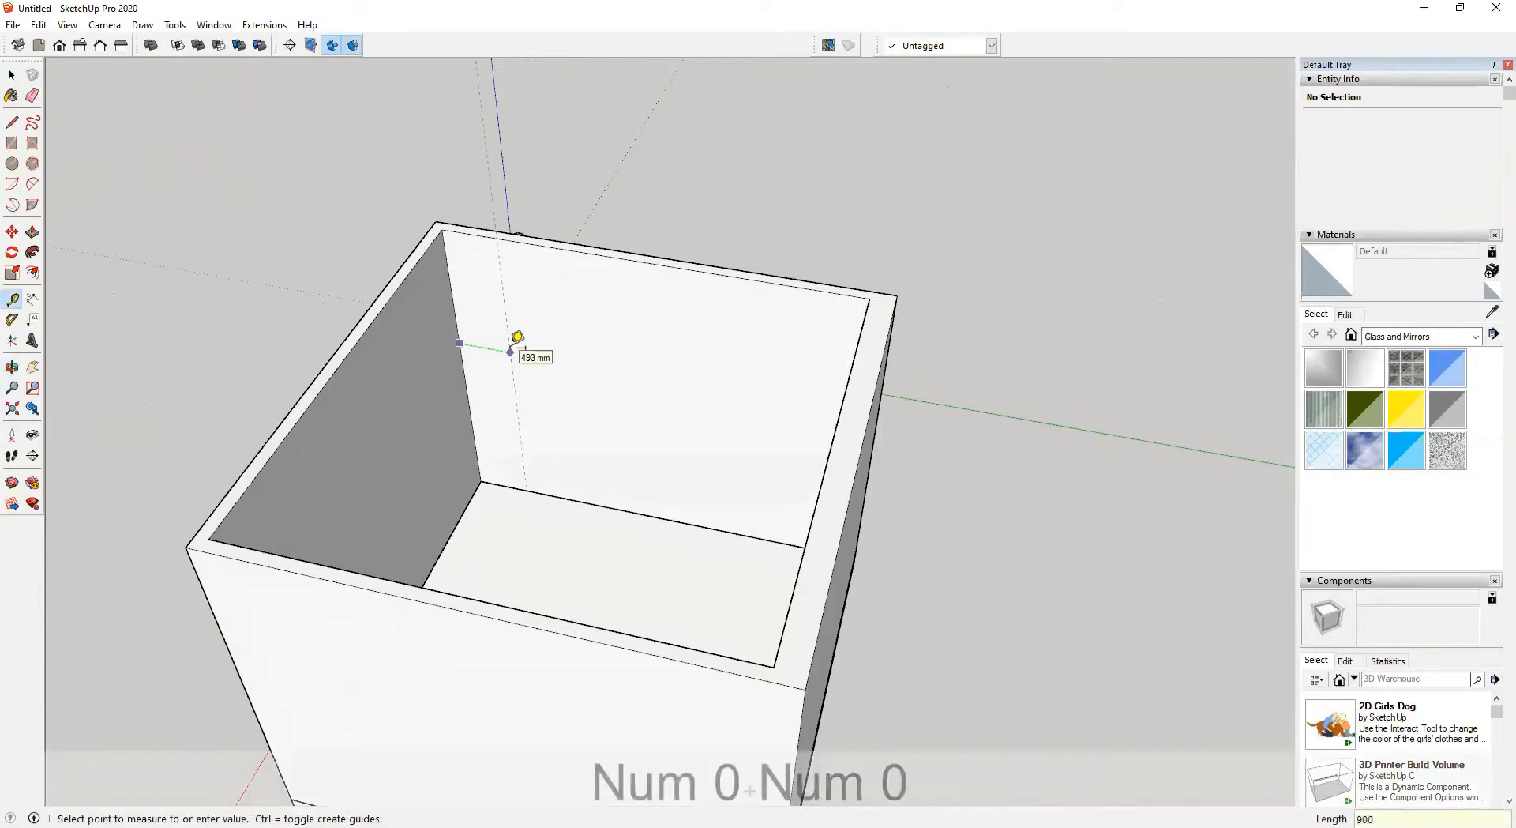
pyautogui.press('Return')
pyautogui.scroll(3, 553, 438)
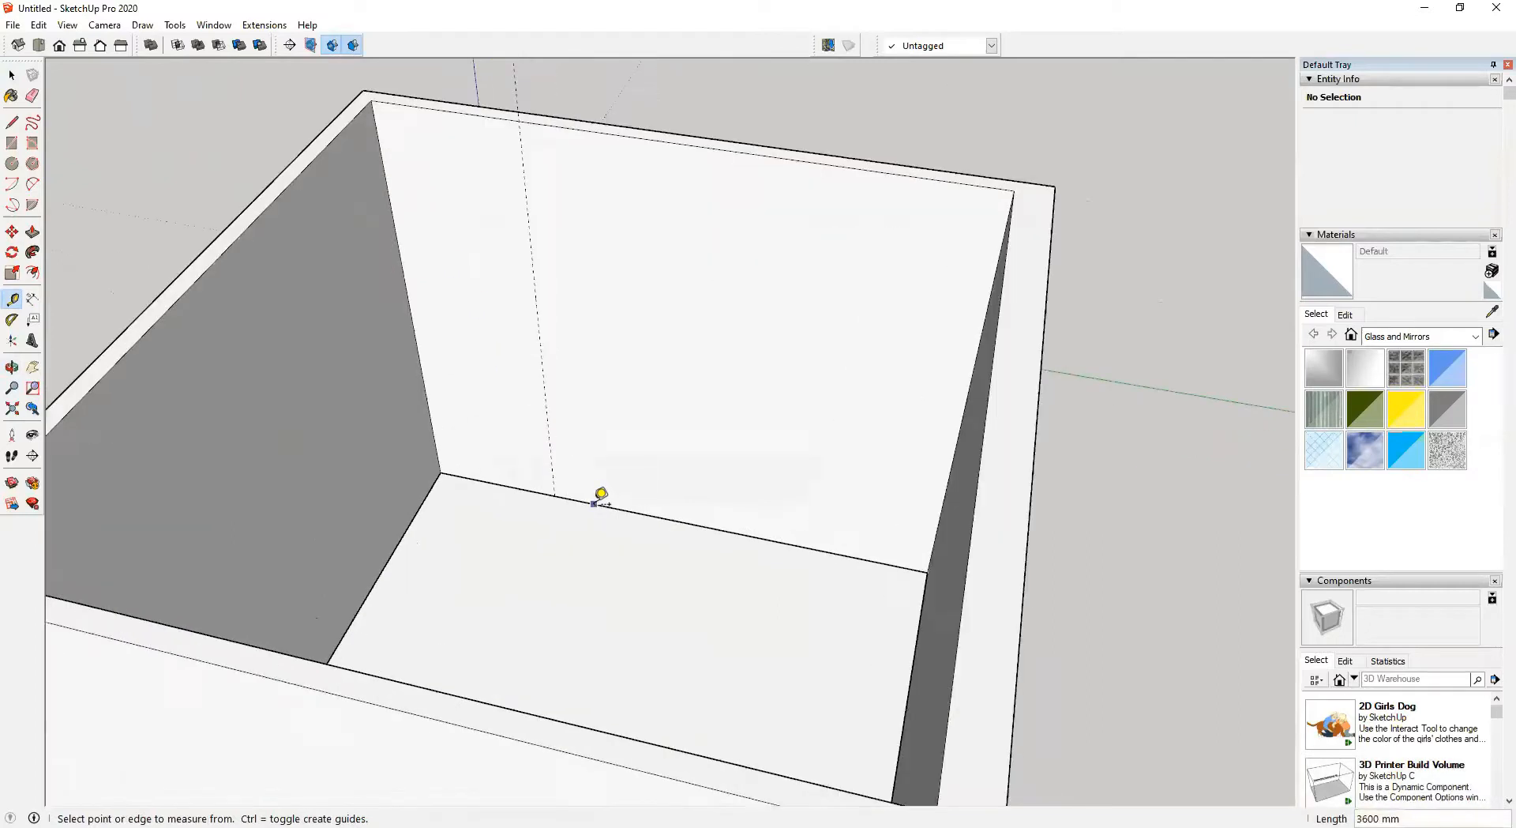
pyautogui.click(594, 502)
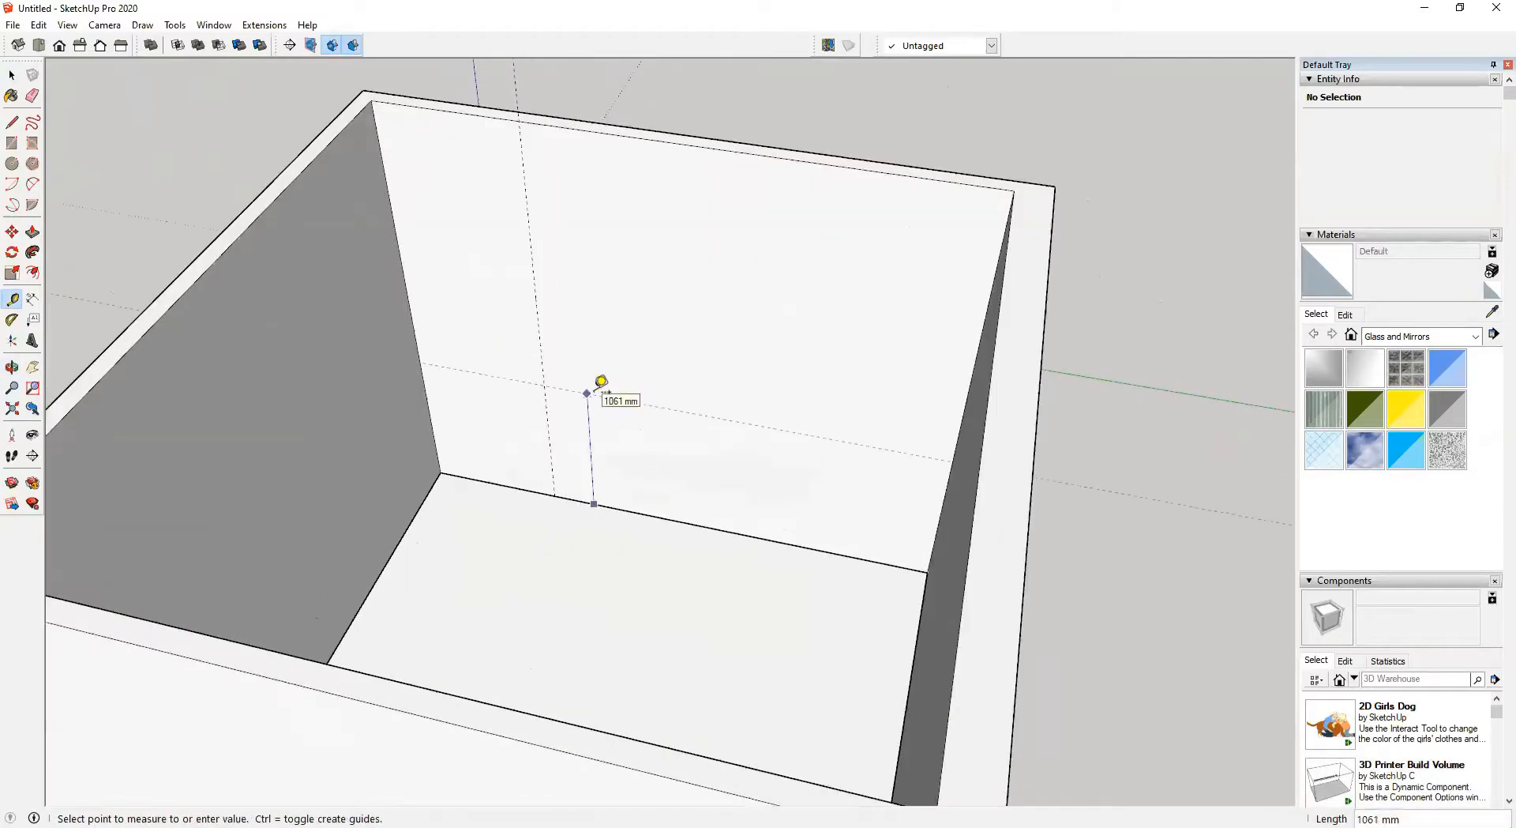
pyautogui.write('2100')
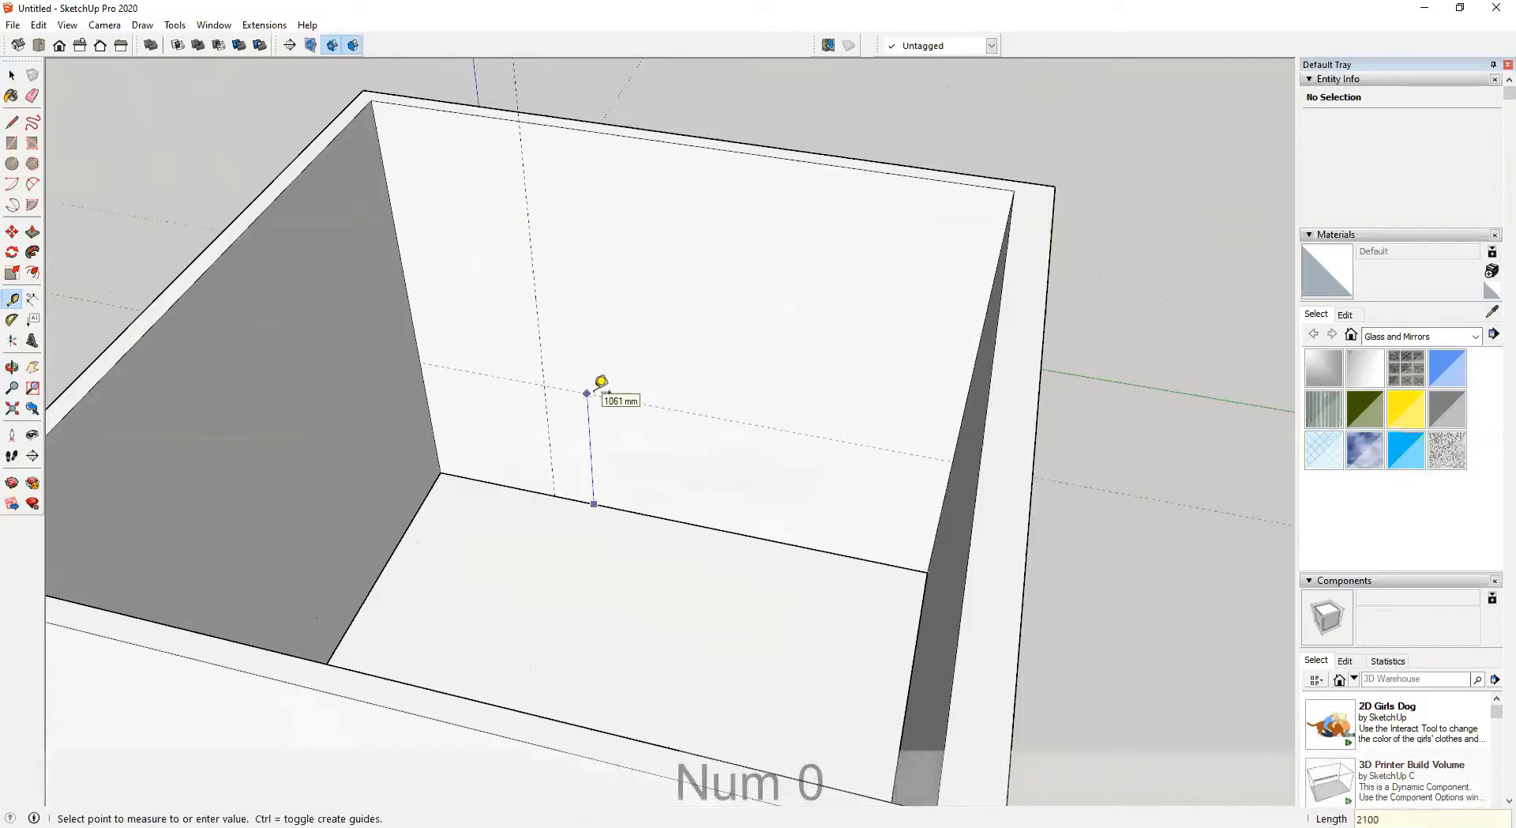
pyautogui.press('Return')
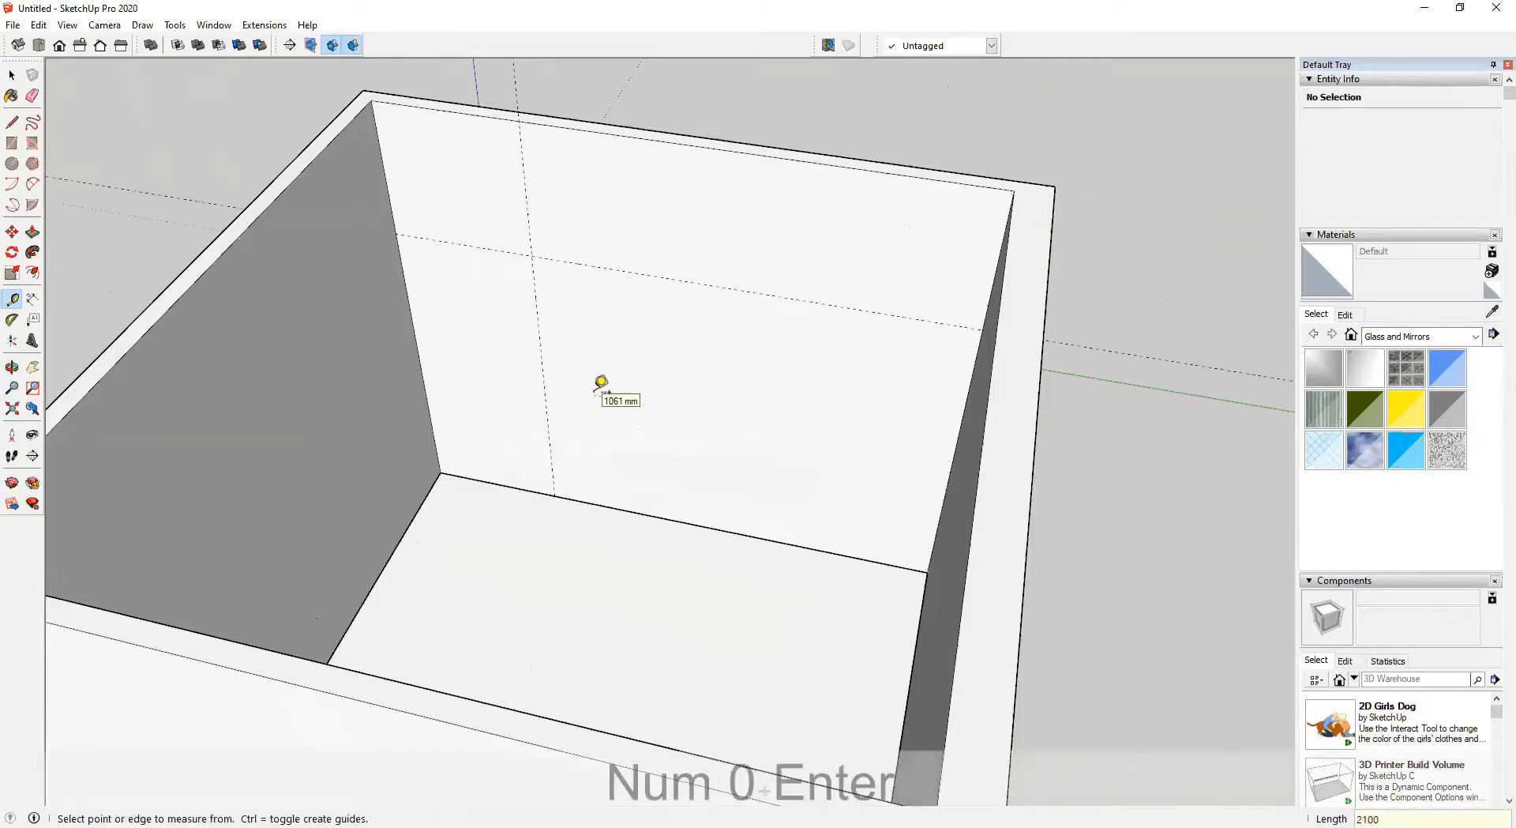
# Add another guide 2100 mm above the floor further along the back wall
pyautogui.scroll(-5, 597, 387)
pyautogui.moveTo(597, 387); pyautogui.dragTo(805, 474, button='middle')
pyautogui.click(799, 490)
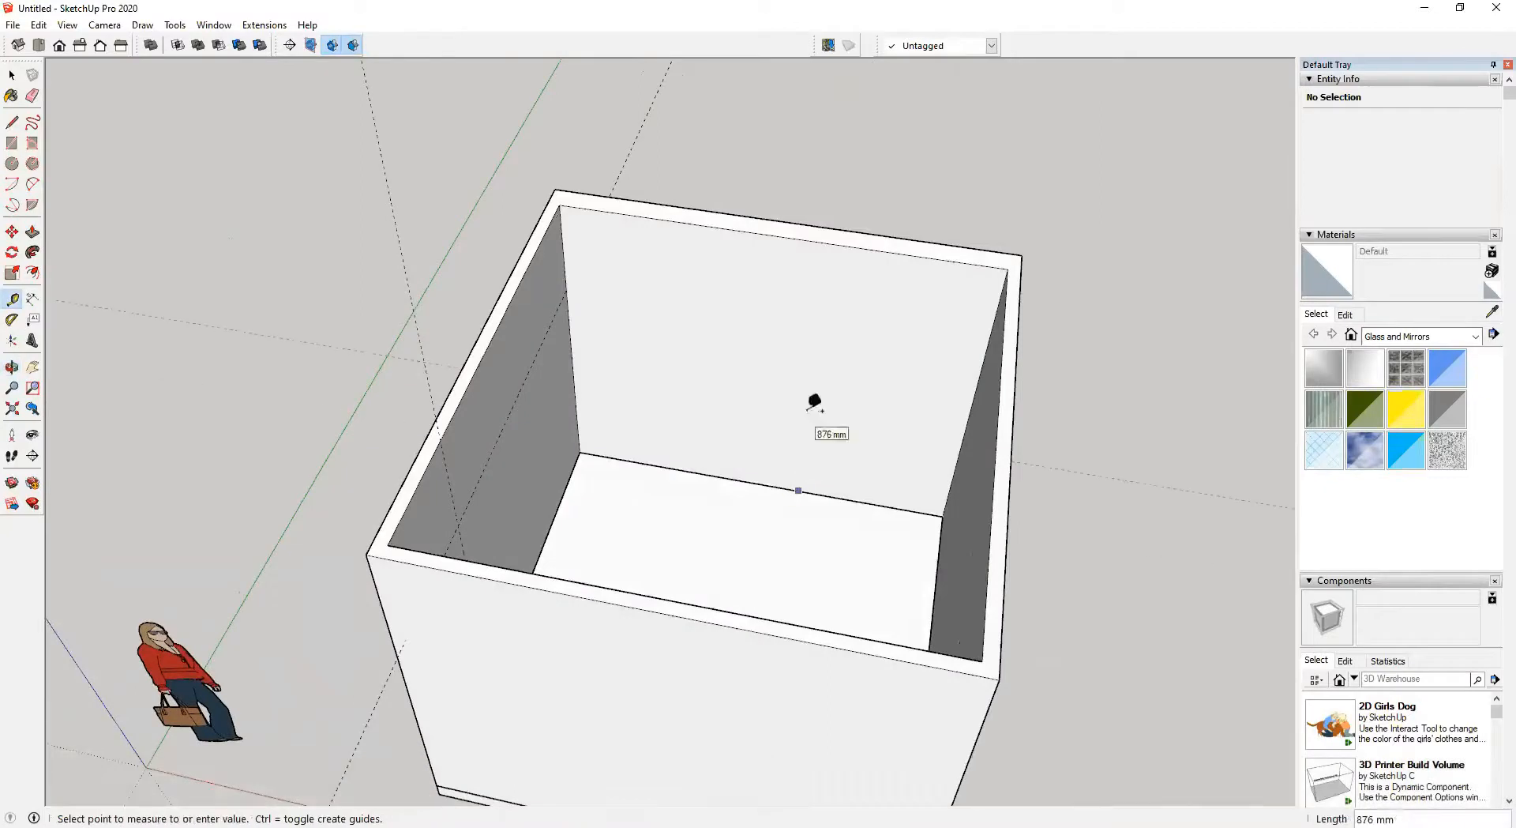
pyautogui.write('2')
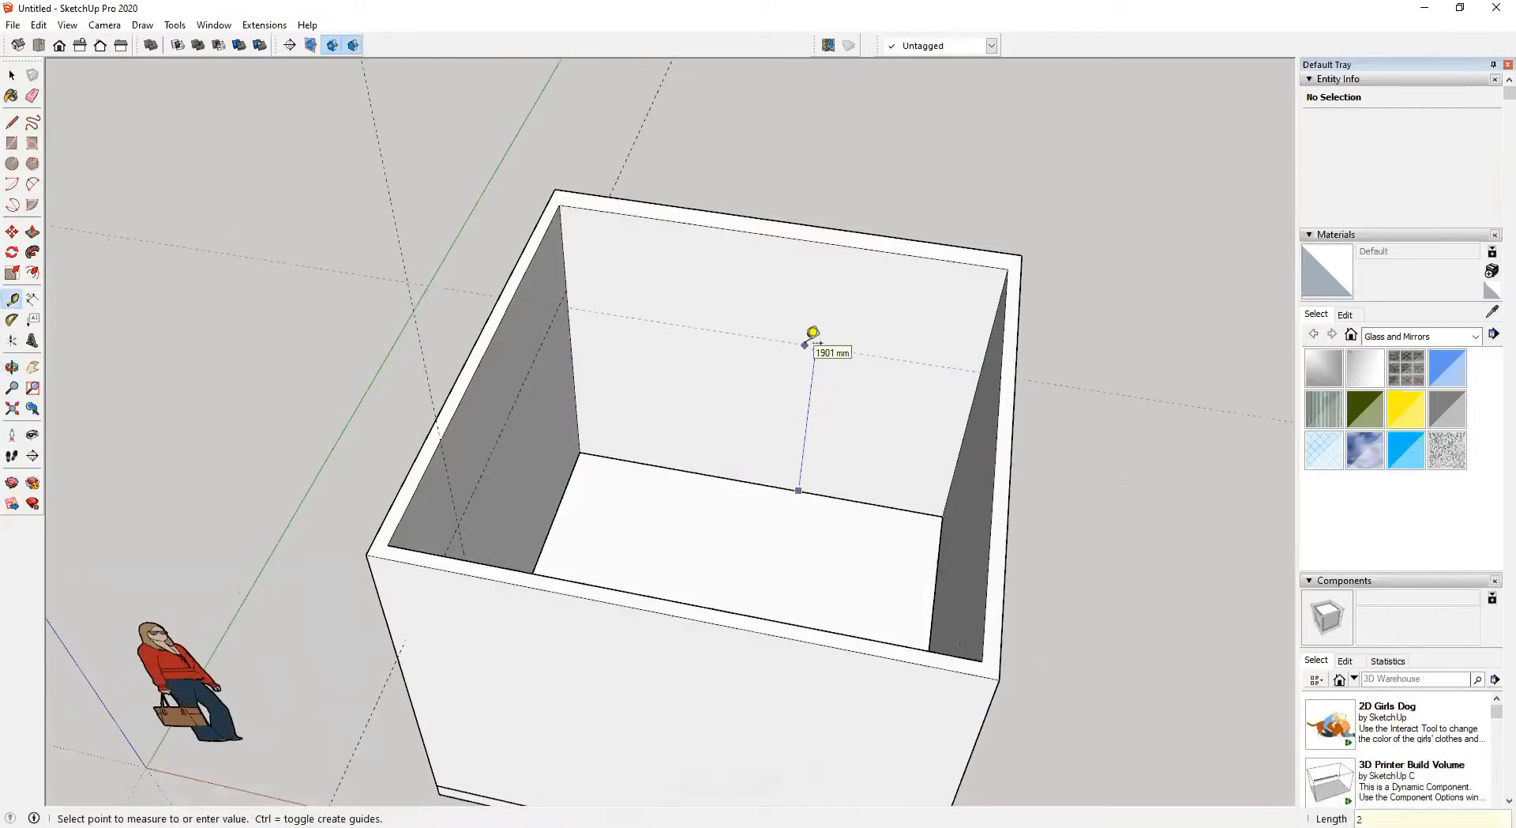
pyautogui.write('100')
pyautogui.press('Return')
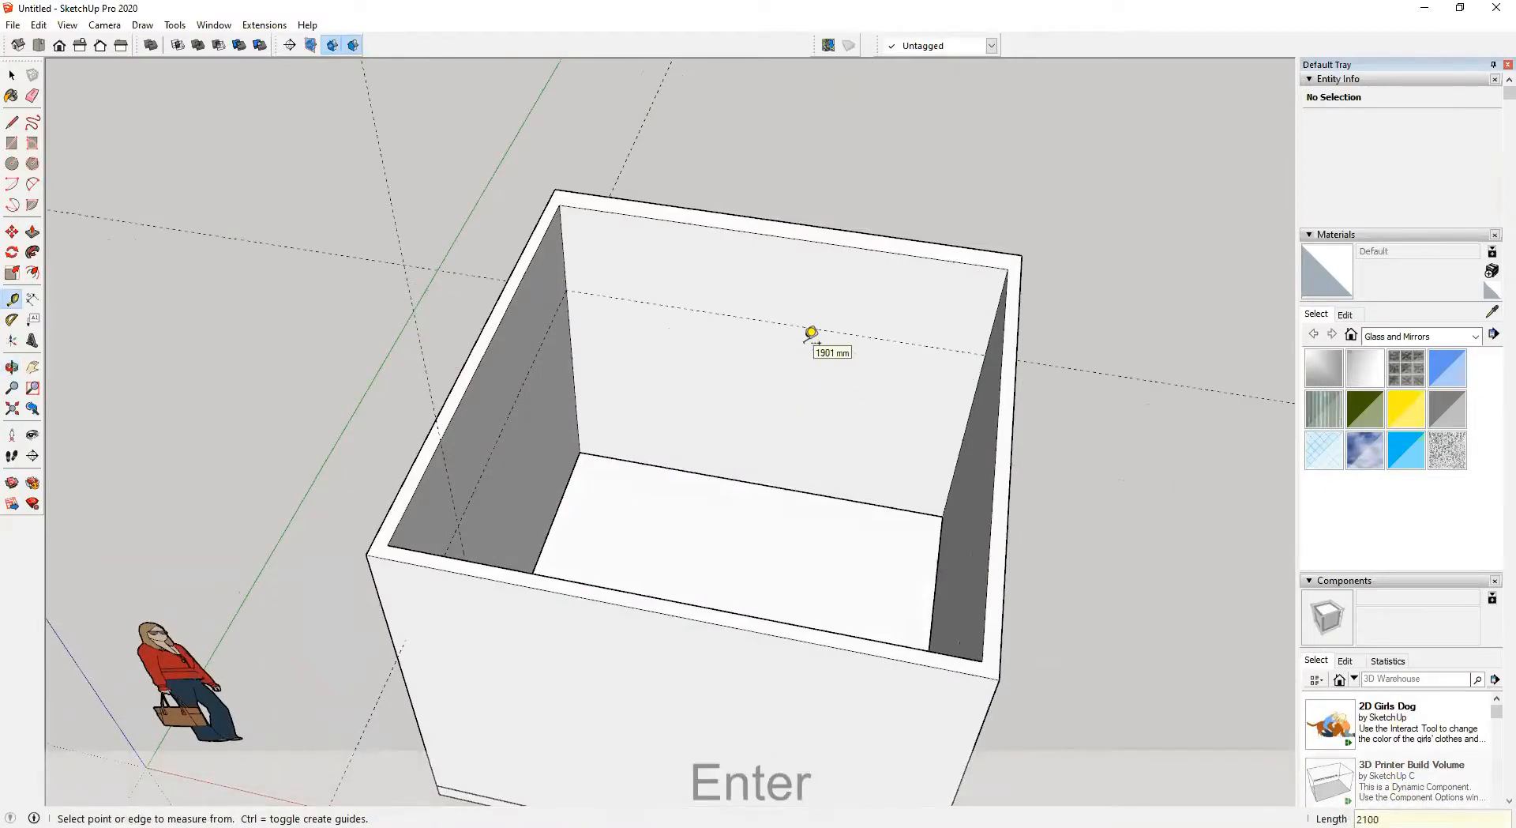
# Add a guide on the back wall 450 mm above the floor
pyautogui.scroll(2, 808, 481)
pyautogui.click(801, 494)
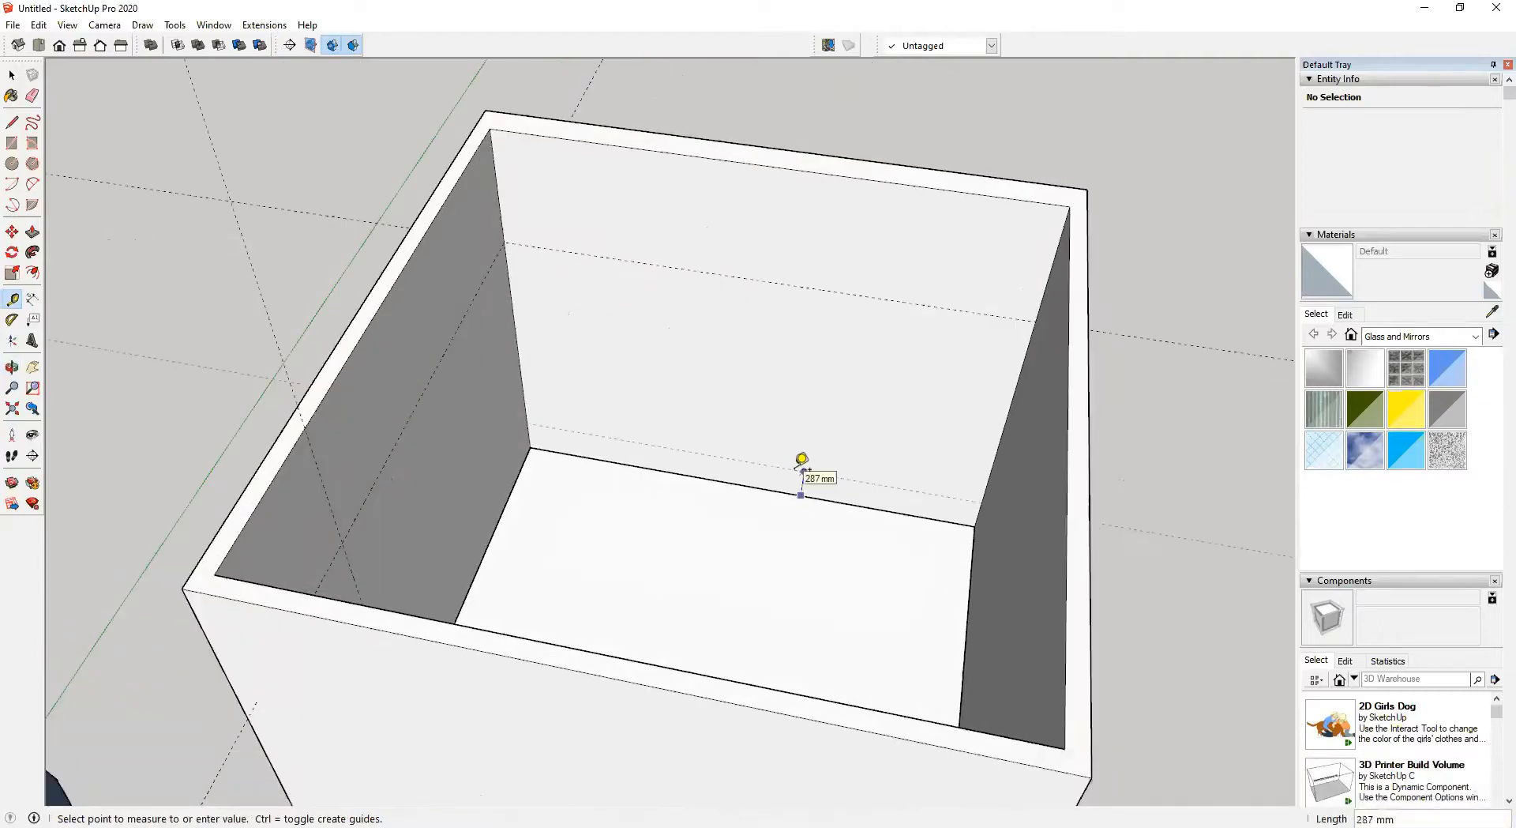
pyautogui.write('6')
pyautogui.press('BackSpace')
pyautogui.write('450')
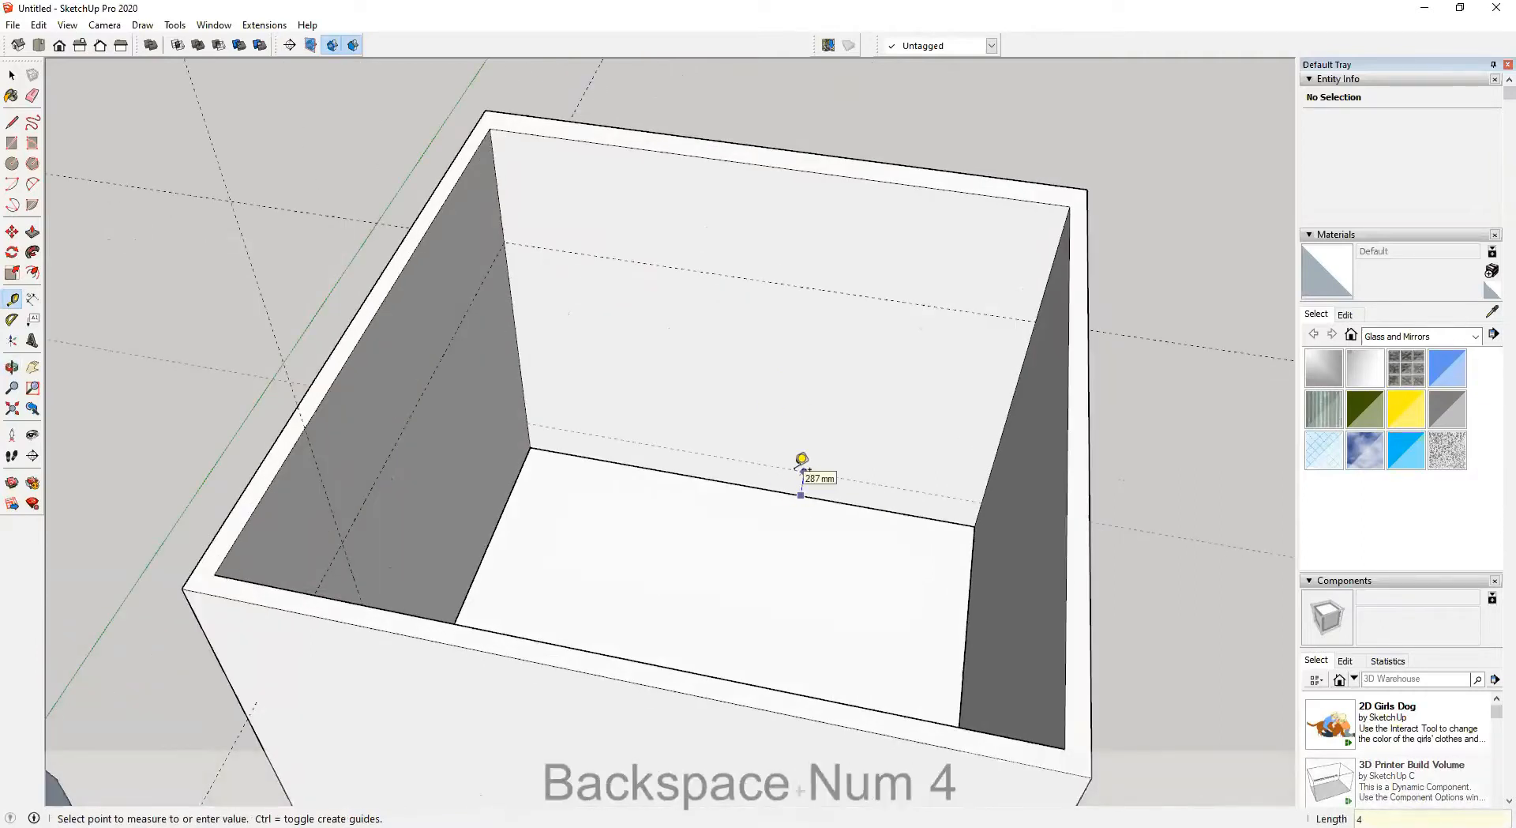
pyautogui.press('Return')
# Add vertical guides 3000 mm from the left corner and 750 mm from the right corner of the back wall
pyautogui.moveTo(802, 462); pyautogui.dragTo(524, 264, button='middle')
pyautogui.click(519, 277)
pyautogui.write('3000')
pyautogui.press('Return')
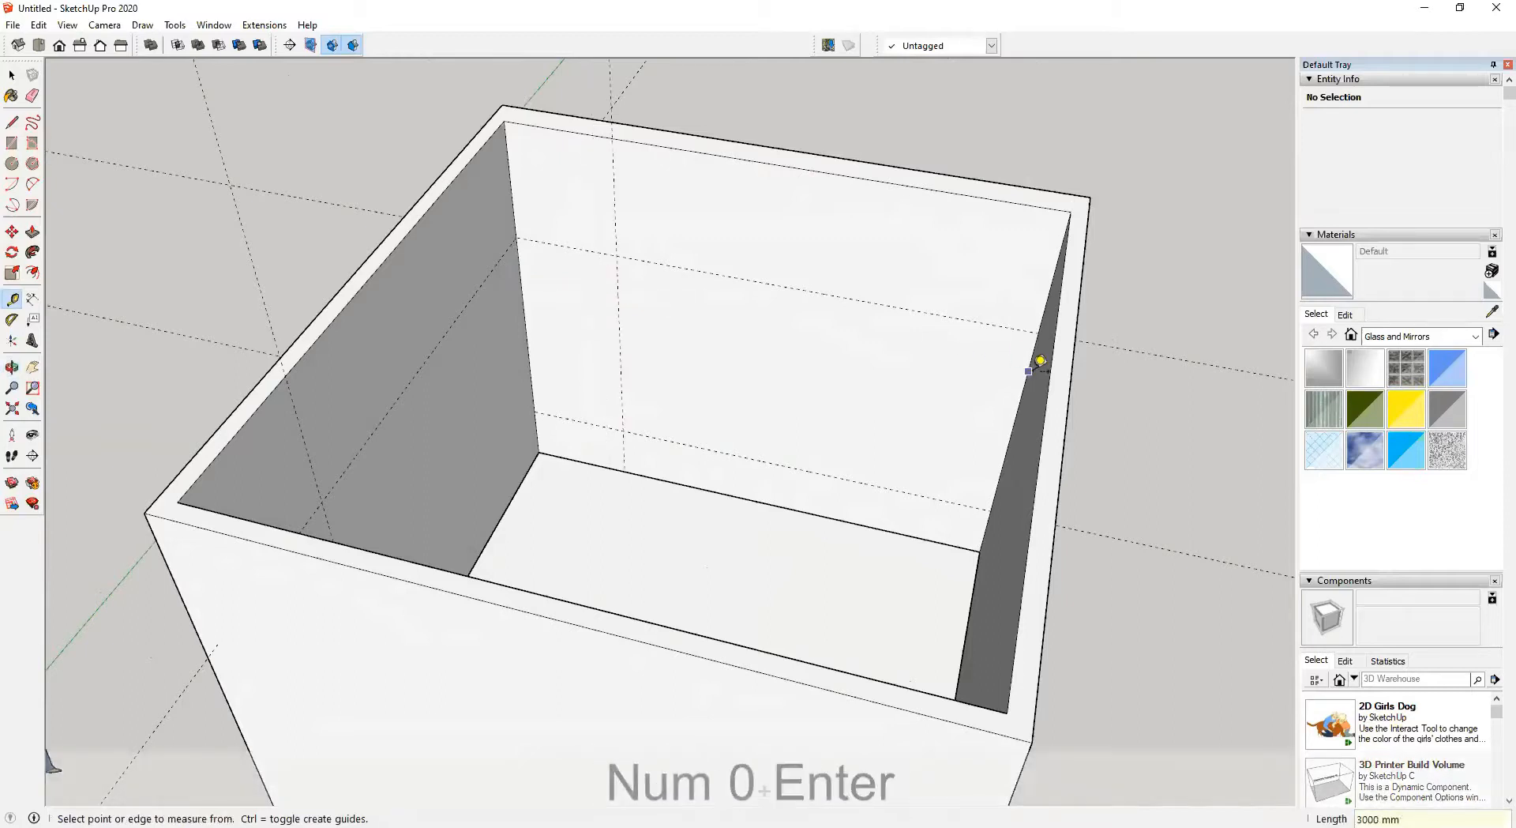
pyautogui.click(1030, 370)
pyautogui.write('700')
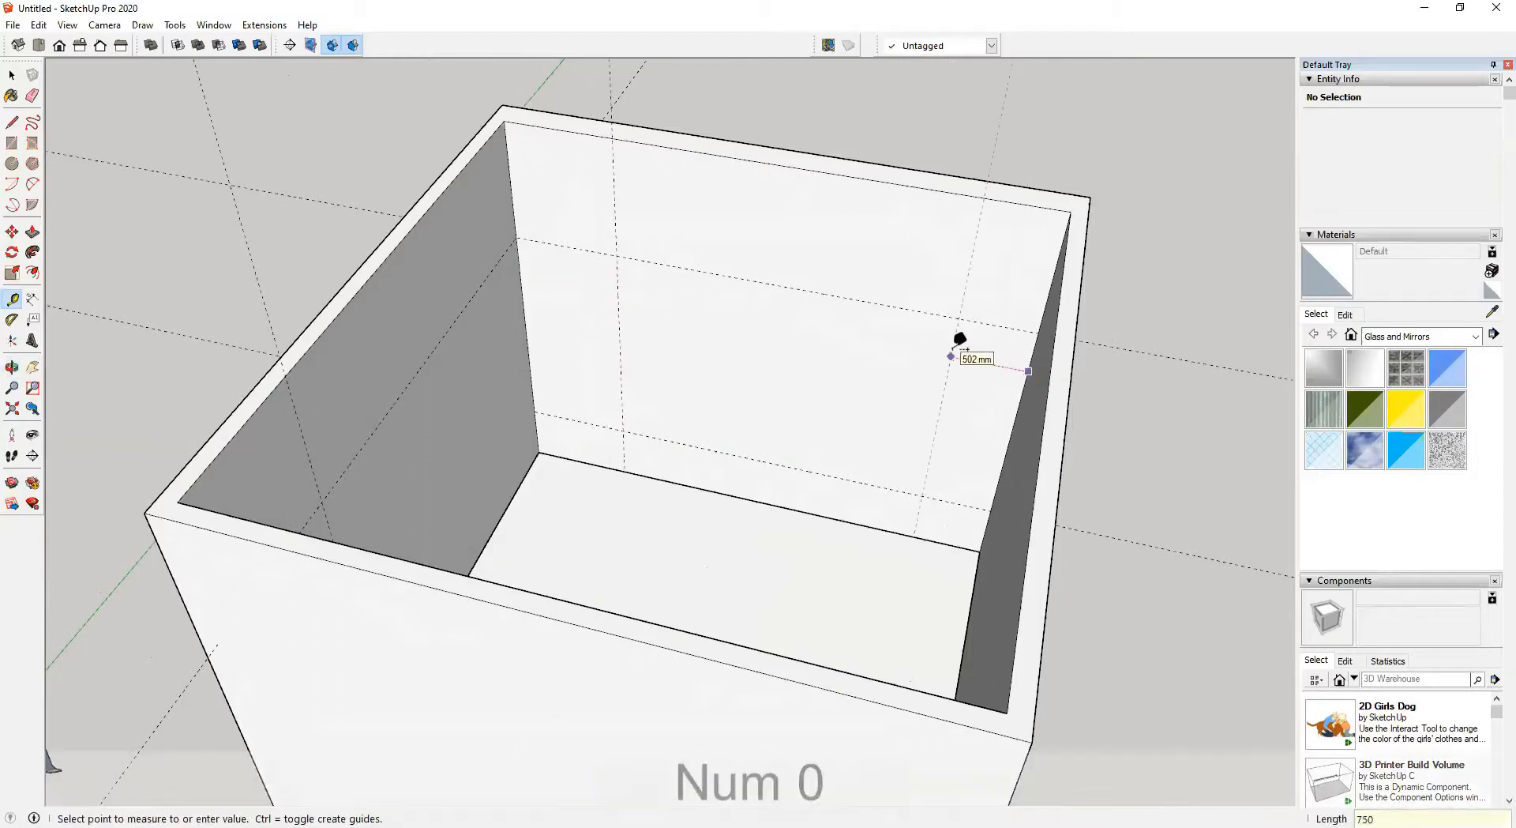
pyautogui.press('Return')
pyautogui.moveTo(921, 339); pyautogui.dragTo(289, 365, button='middle')
pyautogui.press('space')
pyautogui.scroll(-3, 779, 329)
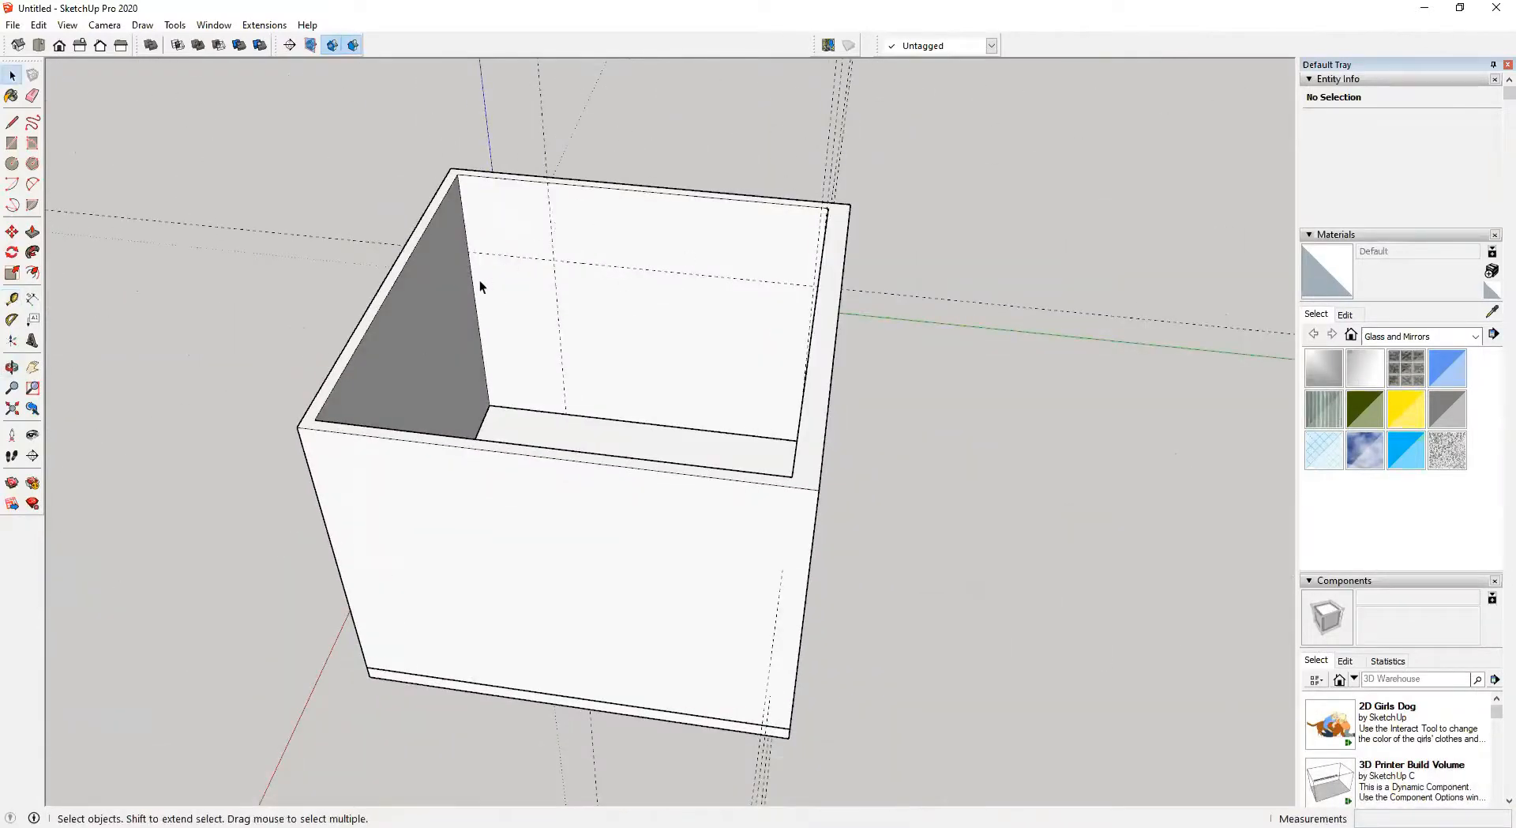
pyautogui.scroll(5, 480, 279)
# Try drawing a 900 × 2100 mm door rectangle on the back wall outside the group, and undo it
pyautogui.press('r')
pyautogui.click(453, 233)
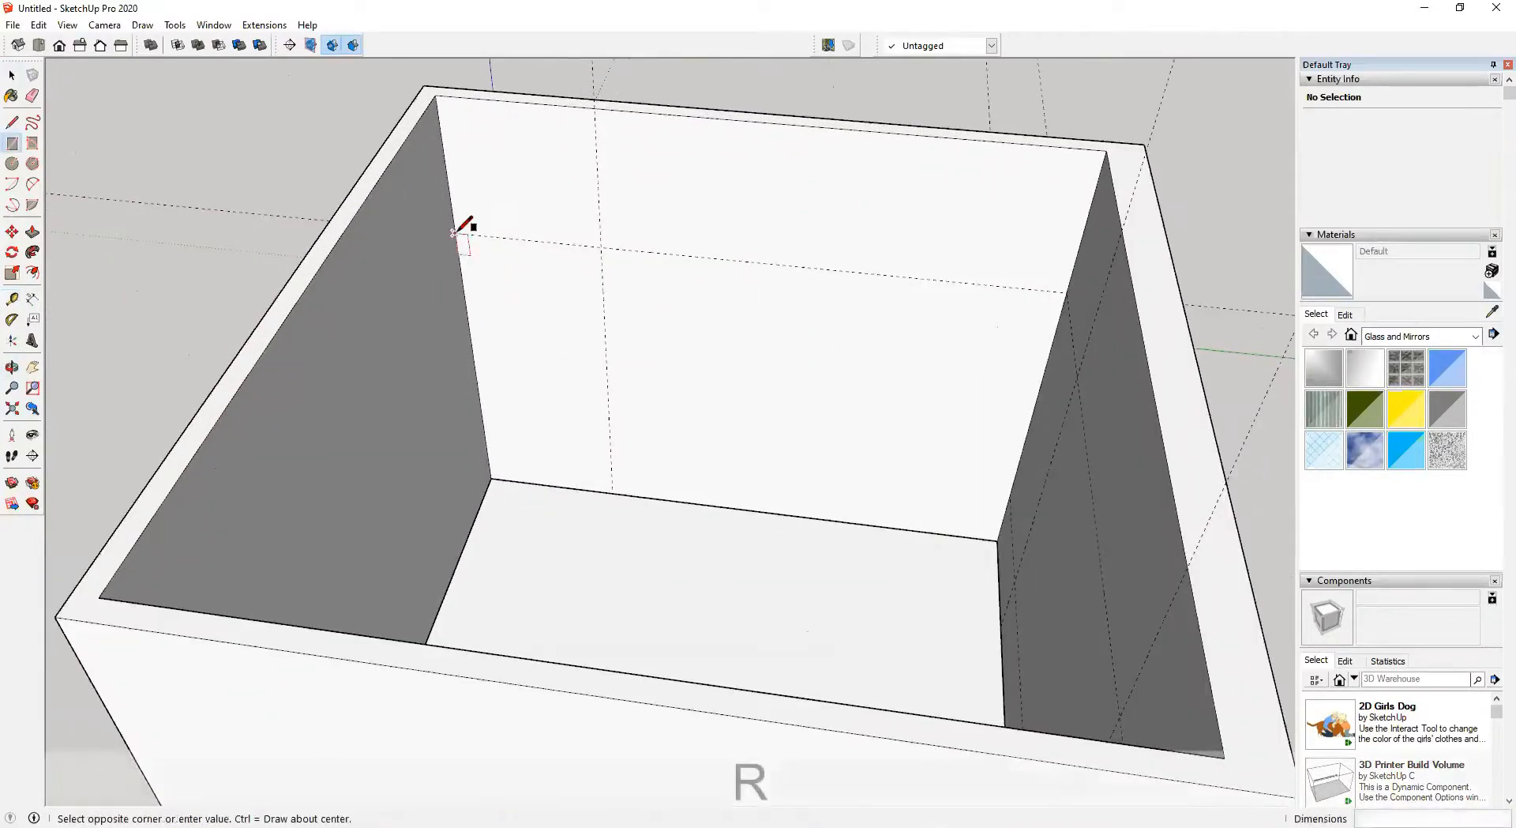
pyautogui.click(613, 490)
pyautogui.press('space')
pyautogui.click(549, 304)
pyautogui.press('p')
pyautogui.click(559, 329)
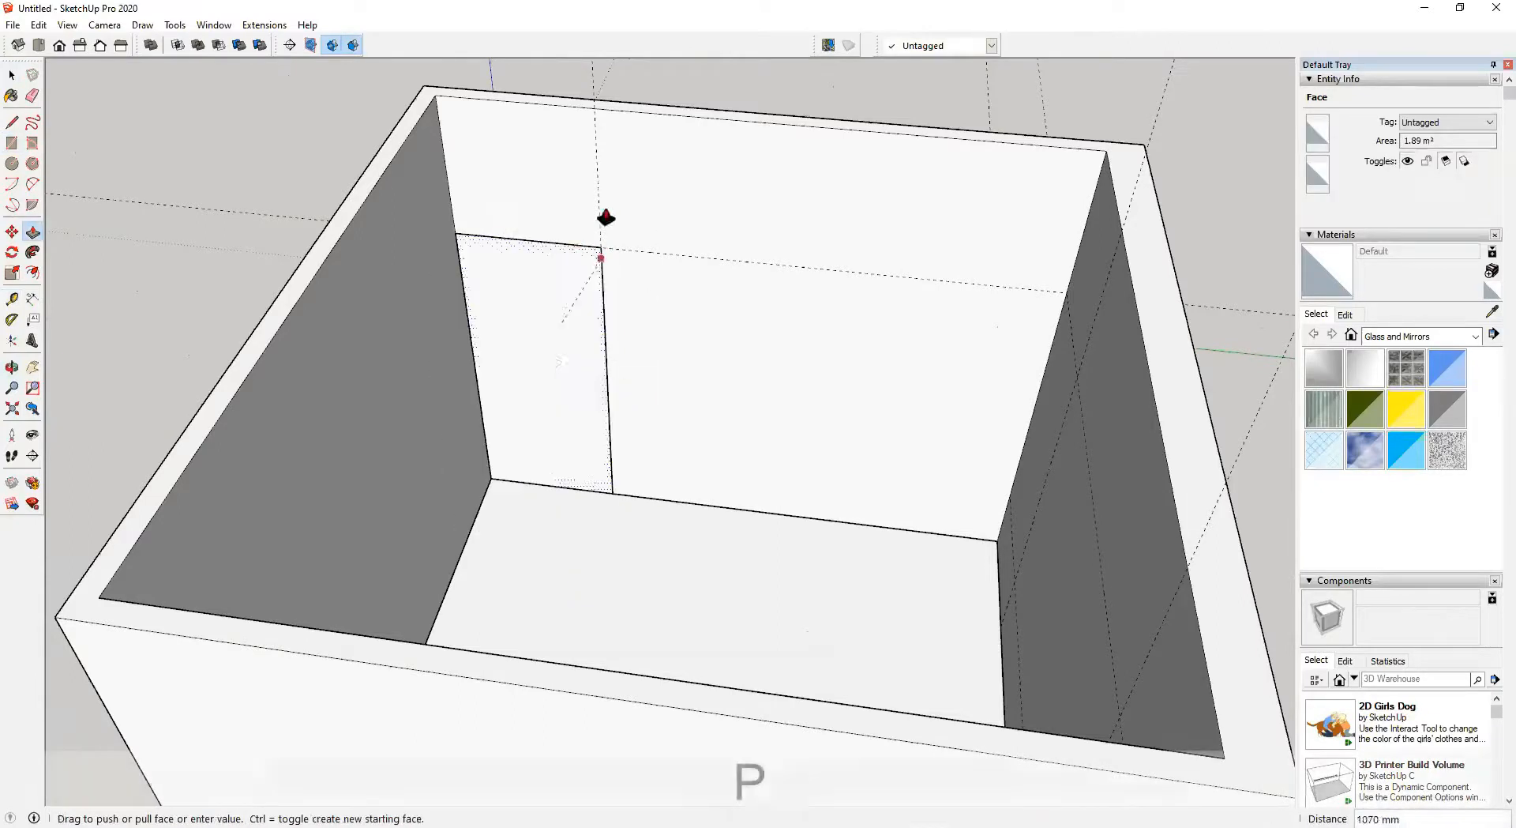
pyautogui.press('Escape')
pyautogui.scroll(-2, 626, 195)
pyautogui.press('space')
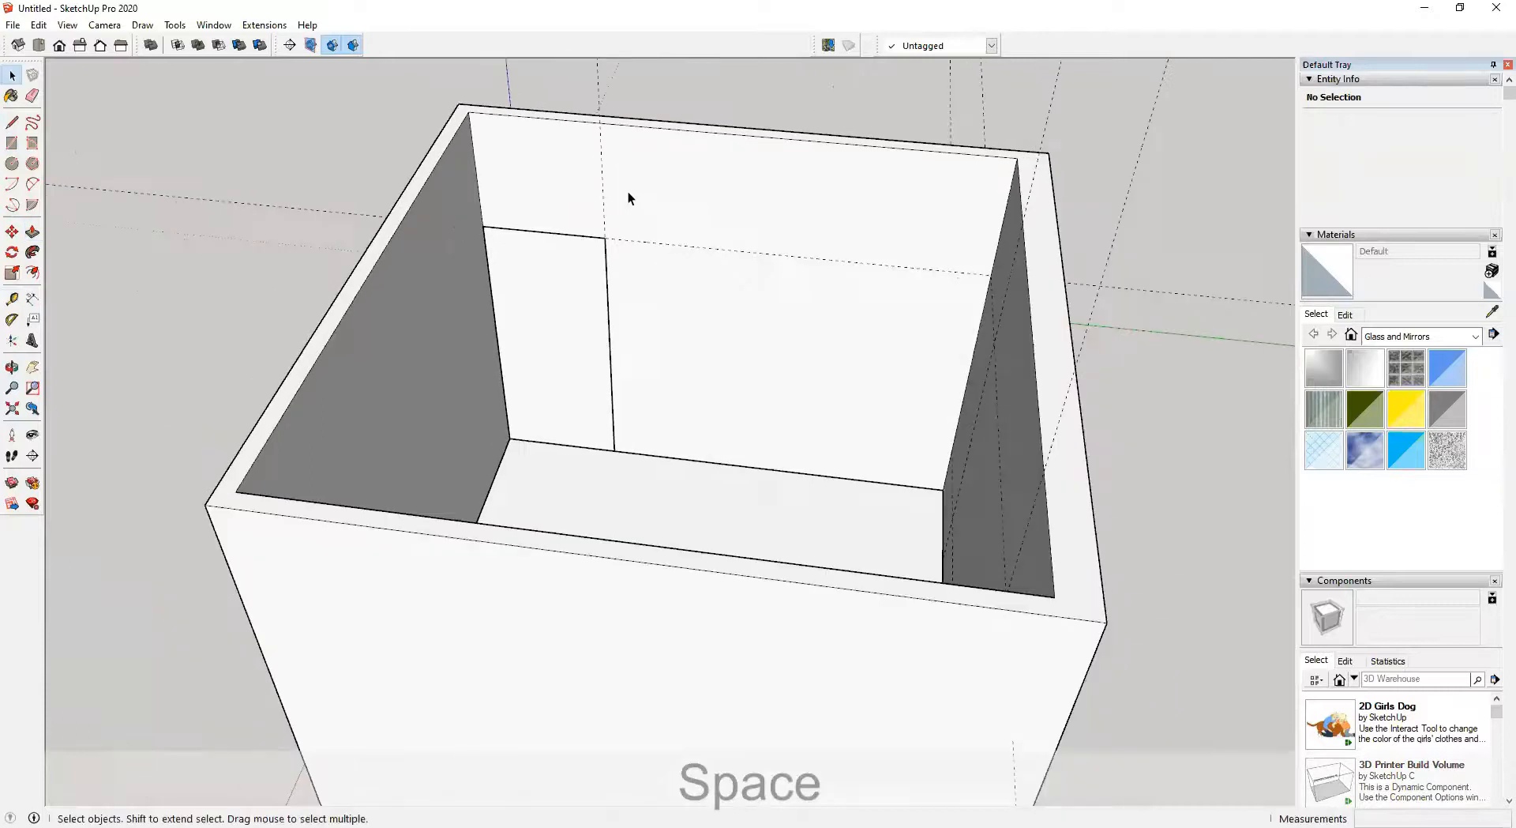
pyautogui.hotkey('ctrl', 'z')
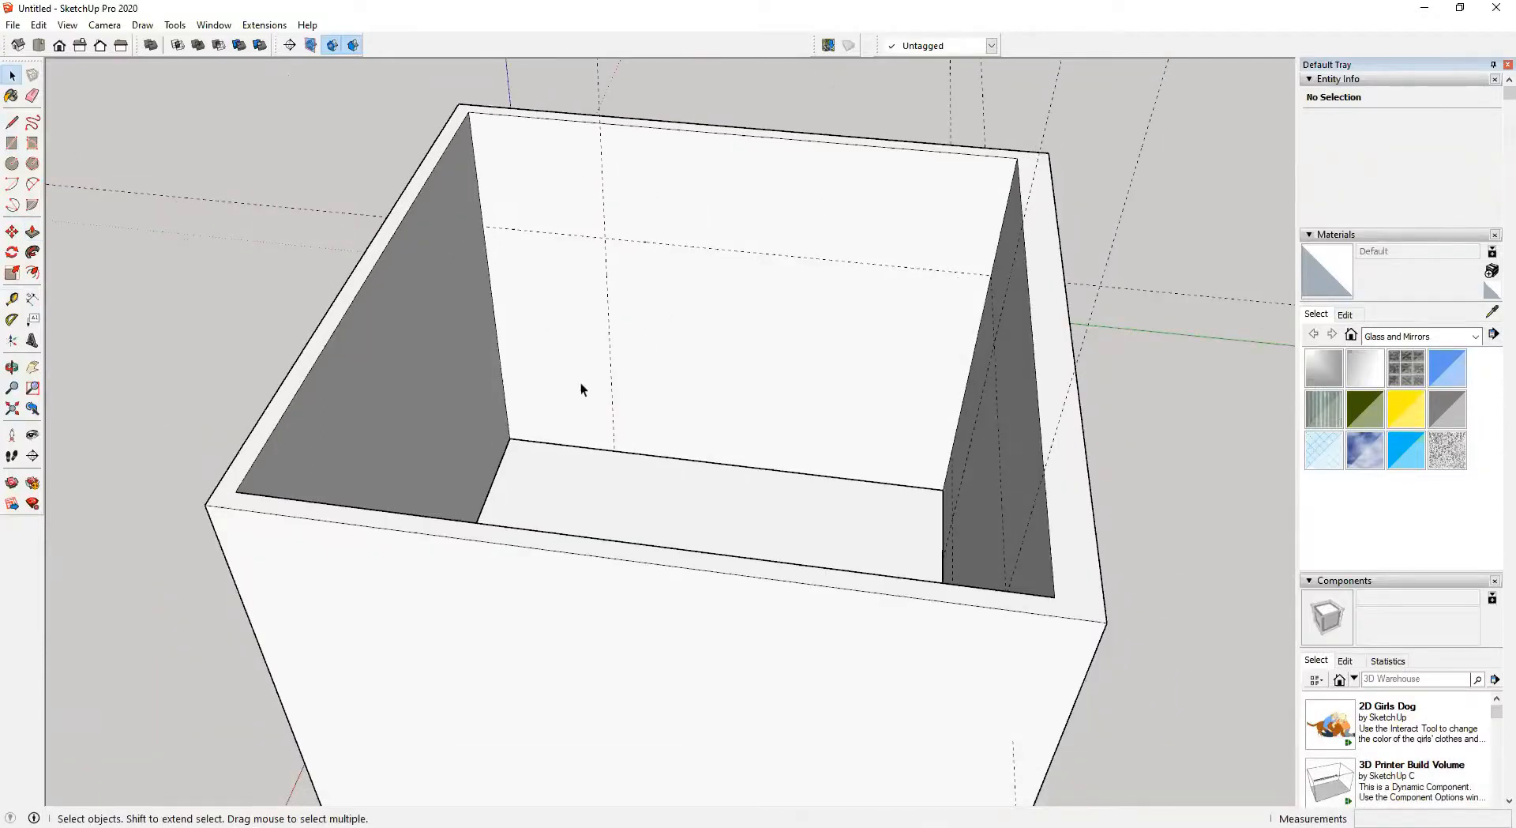
# Open the wall group and draw a 2100 × 900 mm door rectangle on the back wall at the guides, selecting it
pyautogui.tripleClick(684, 192)
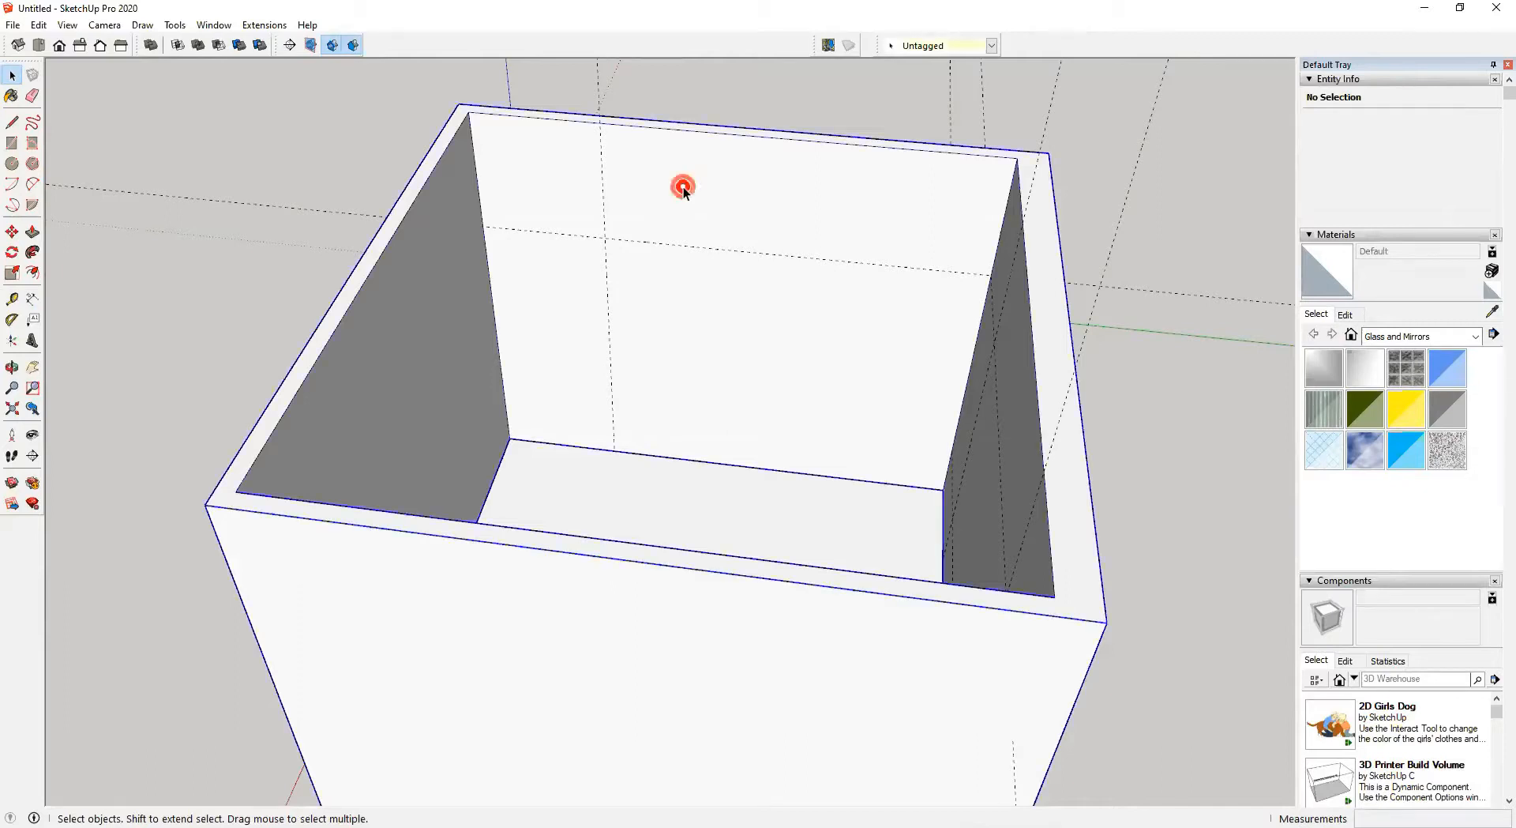
pyautogui.doubleClick(671, 182)
pyautogui.press('r')
pyautogui.click(482, 227)
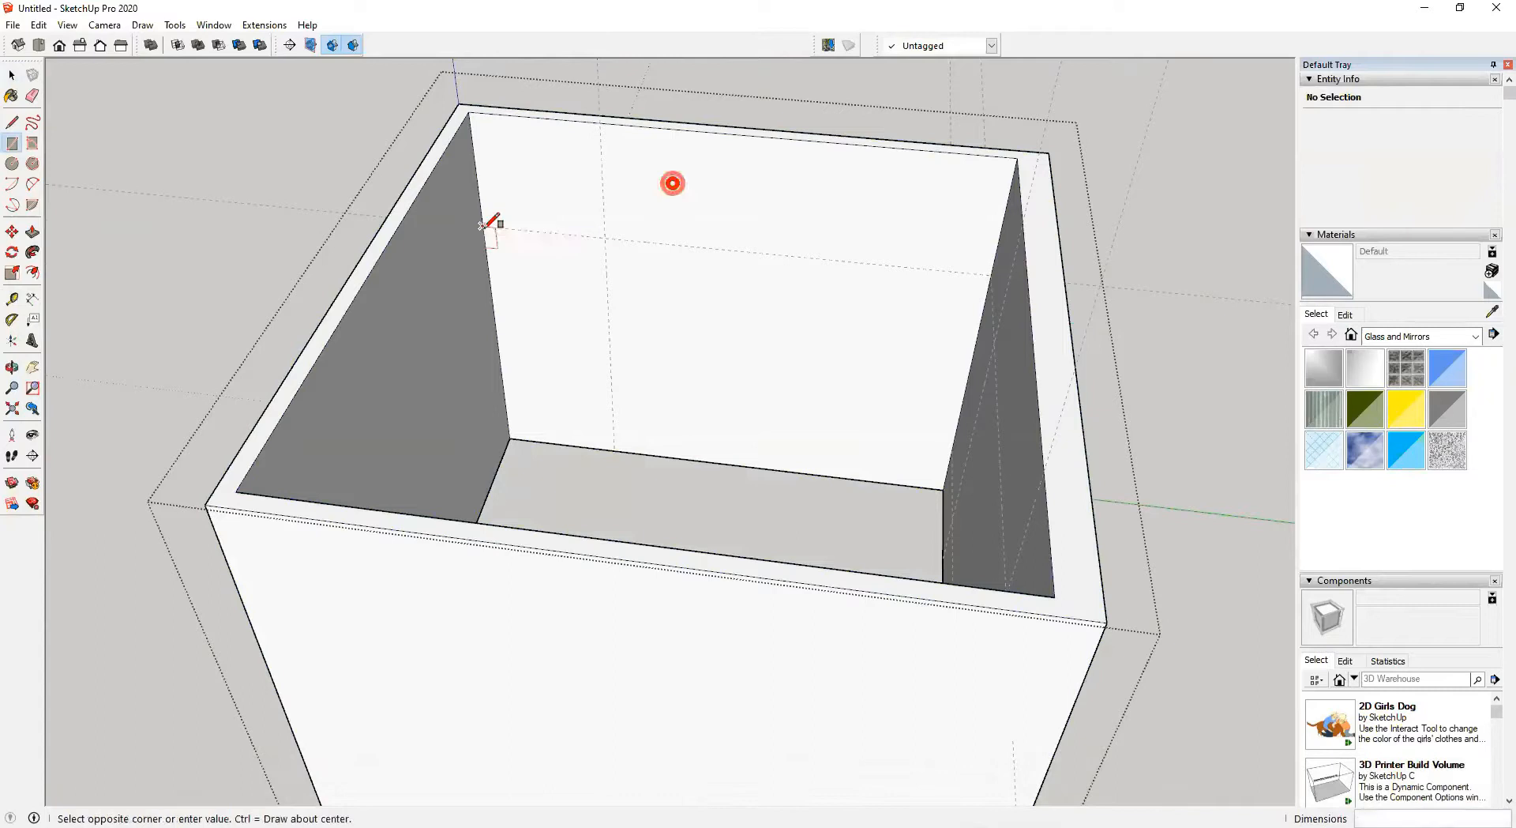
pyautogui.click(614, 450)
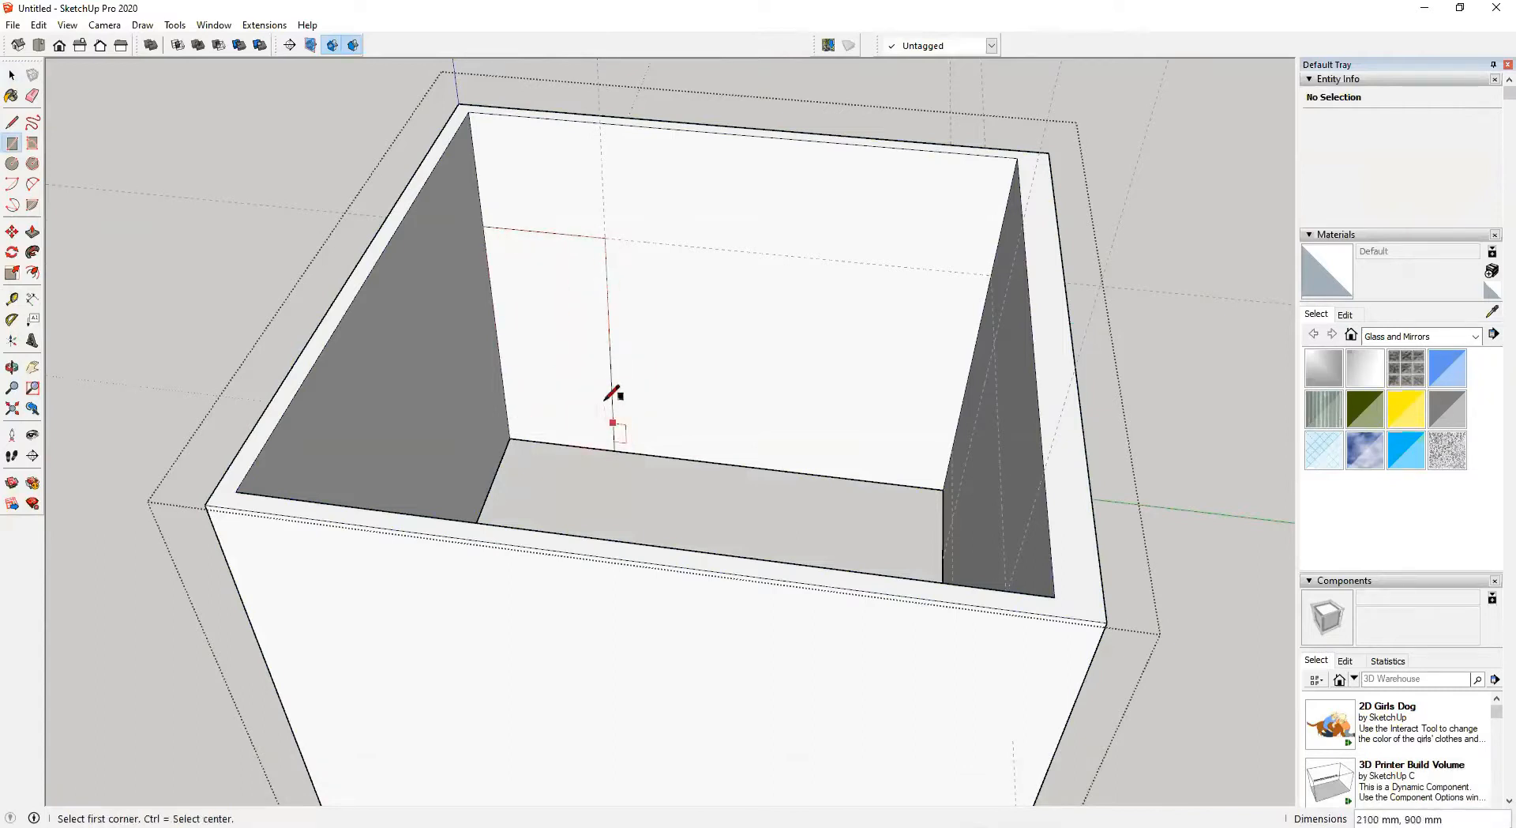
pyautogui.press('space')
pyautogui.click(717, 210)
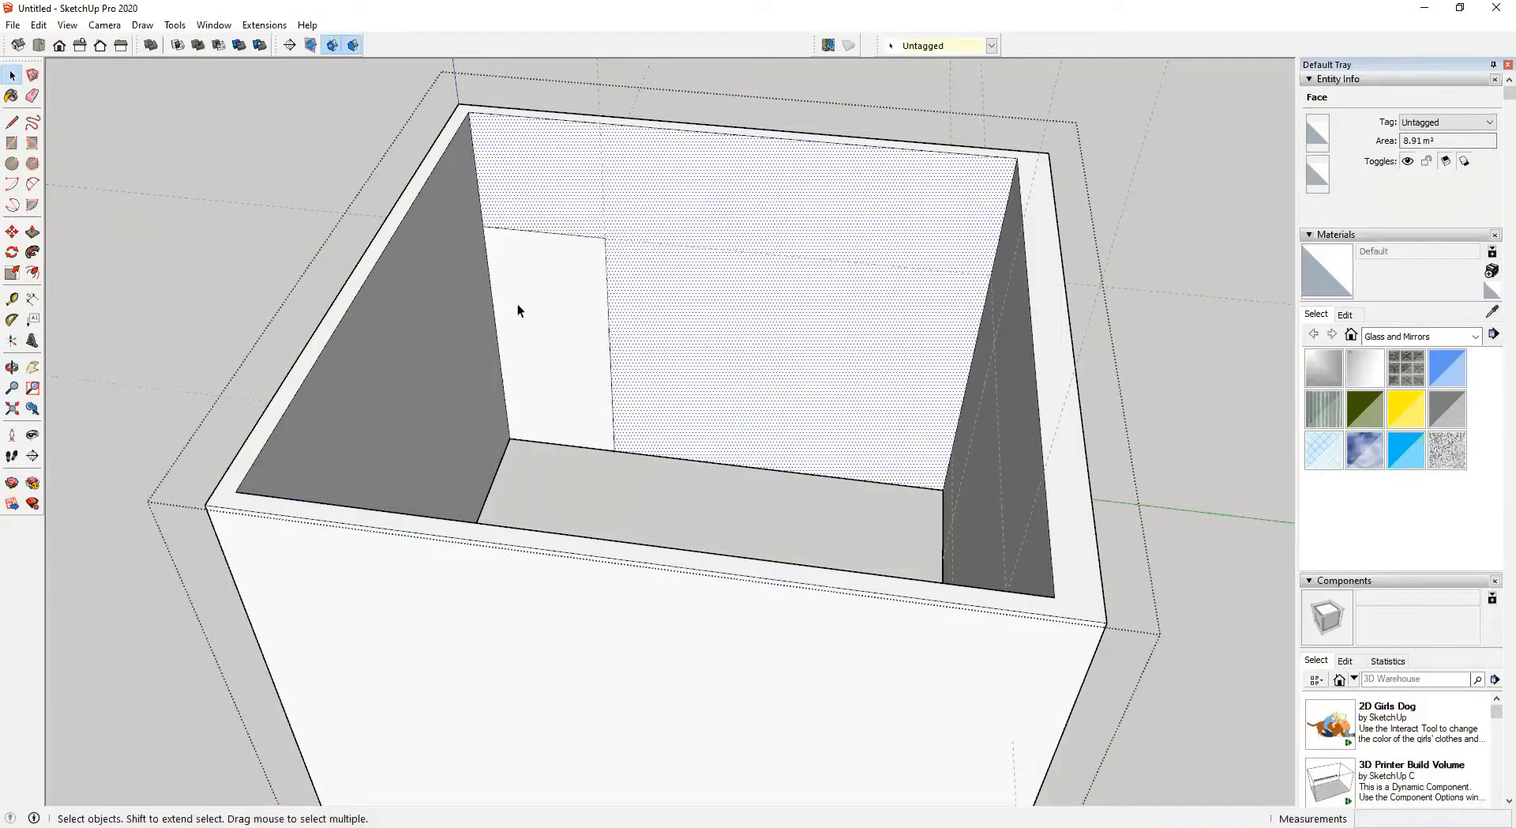
pyautogui.click(723, 200)
pyautogui.click(586, 273)
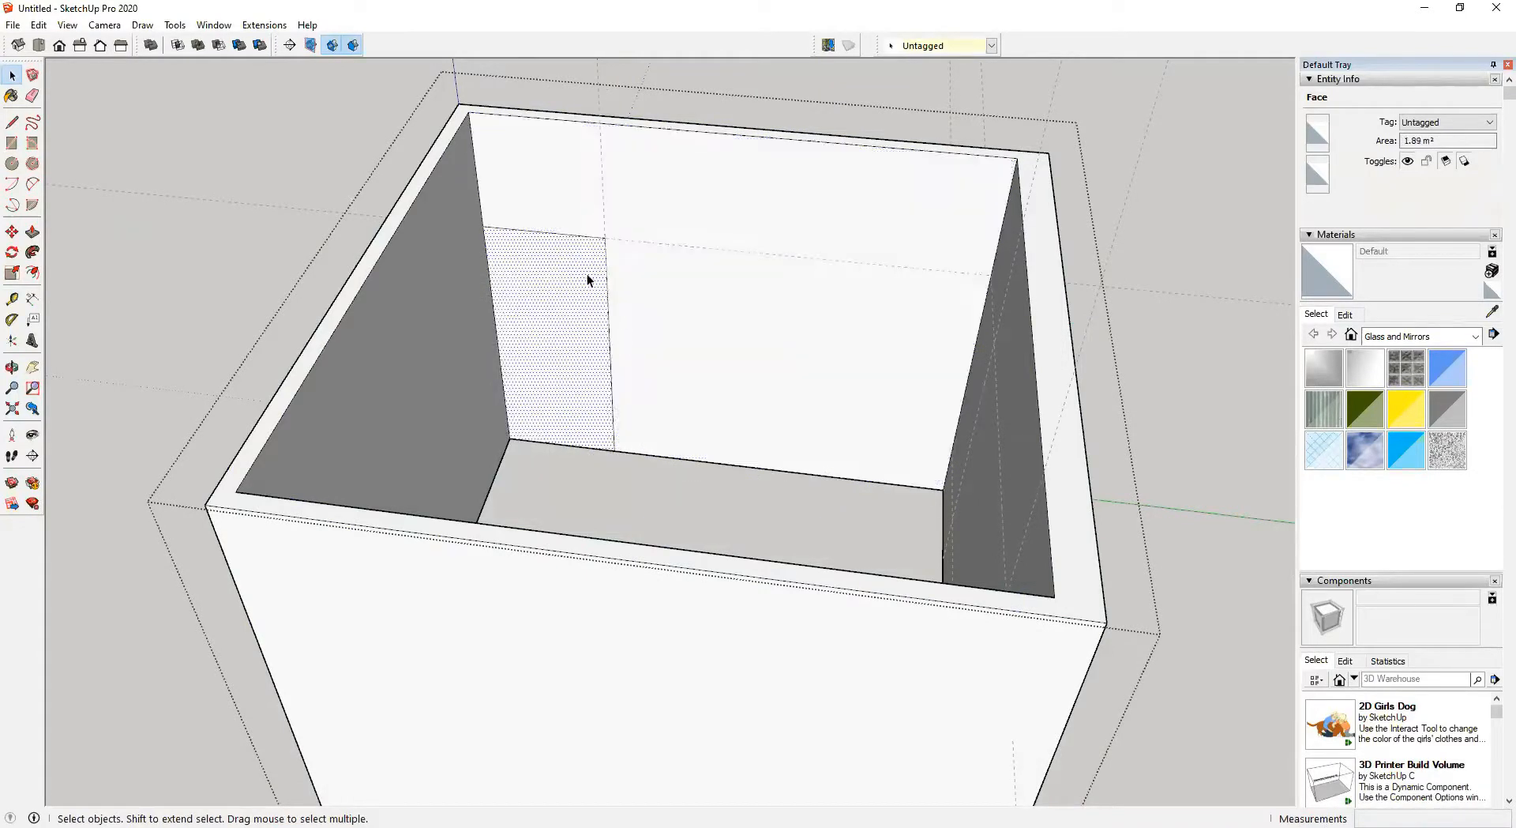
# Try to push the door face 100 mm into the wall, and undo the push
pyautogui.press('p')
pyautogui.click(562, 373)
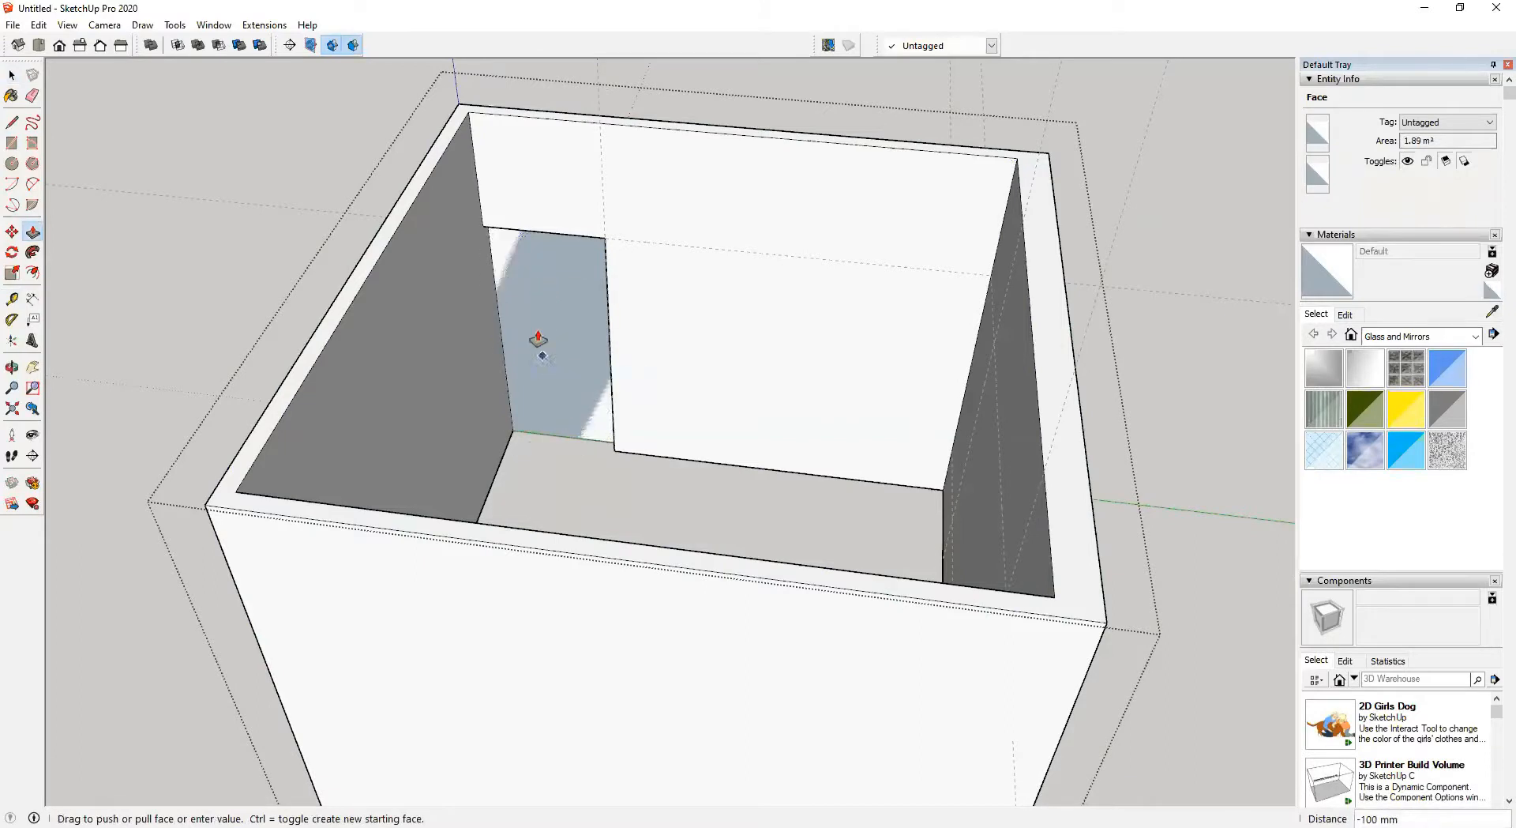
pyautogui.click(533, 285)
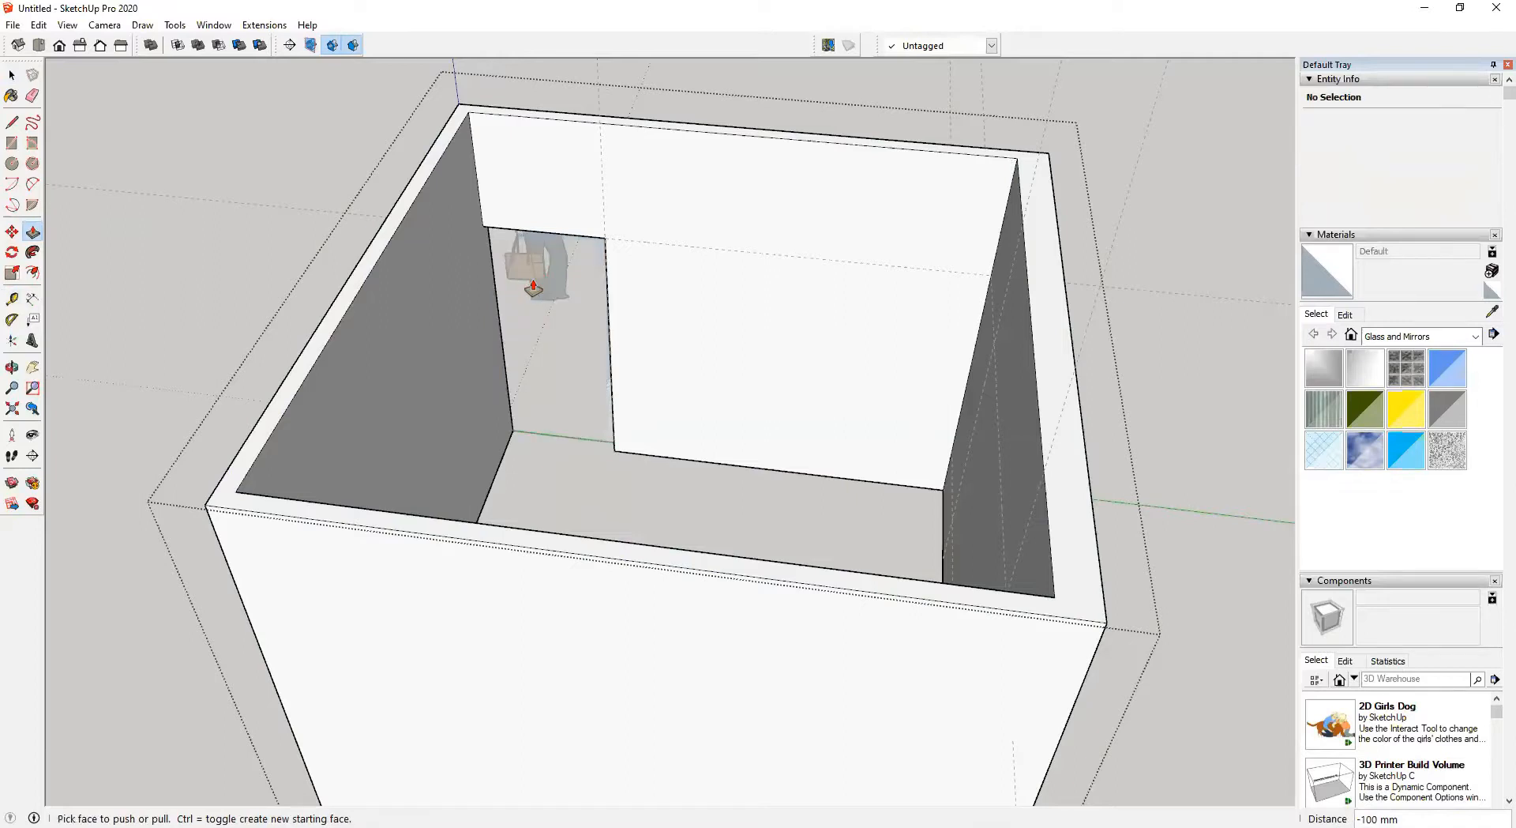
pyautogui.hotkey('ctrl', 'z')
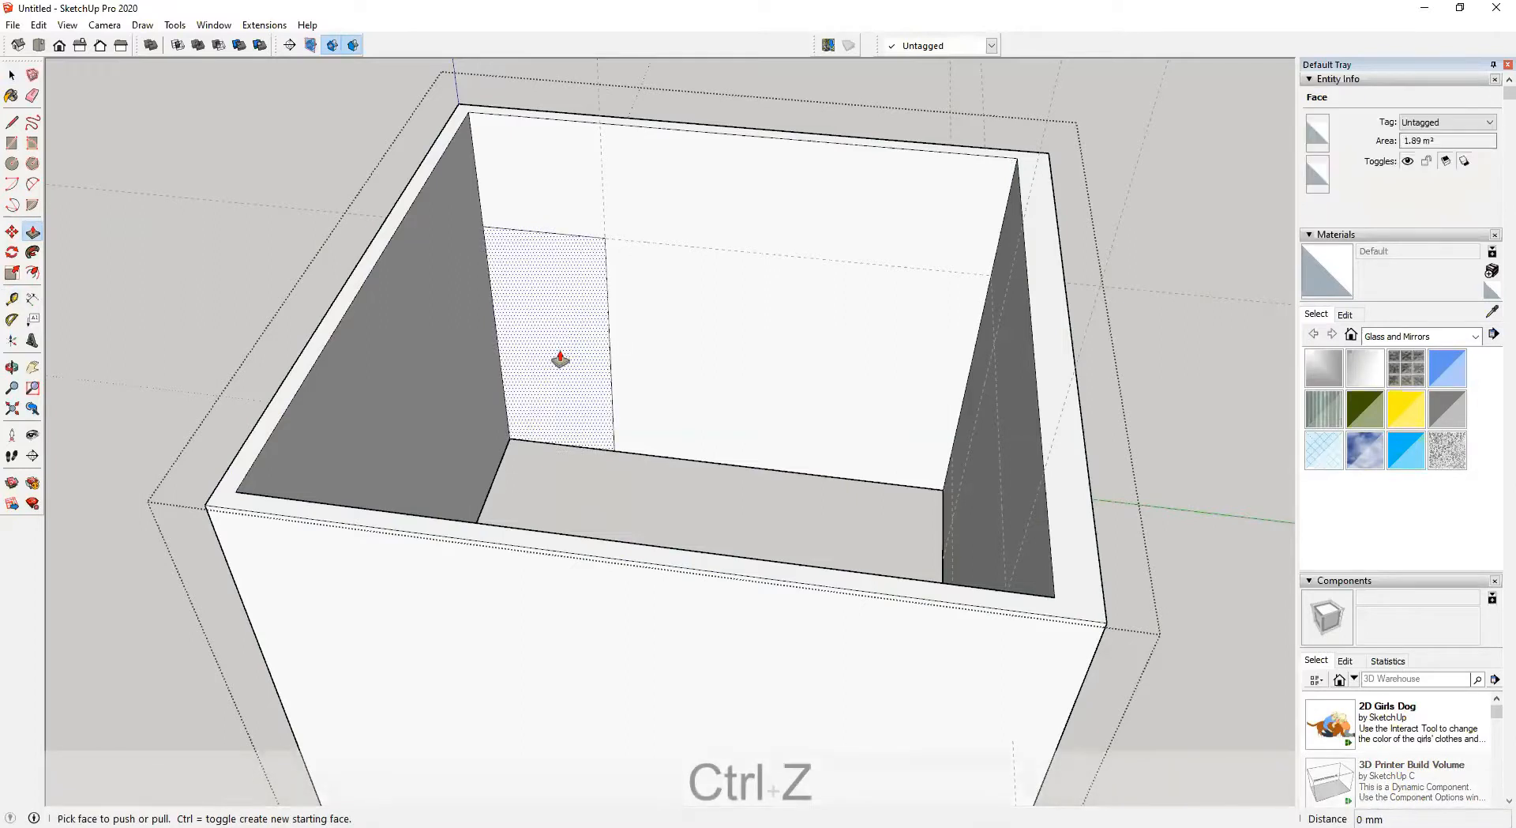
# Push the door face 100 mm back through the wall to cut the door opening
pyautogui.keyDown('shift'); pyautogui.moveTo(563, 364); pyautogui.dragTo(589, 467, button='middle'); pyautogui.keyUp('shift')
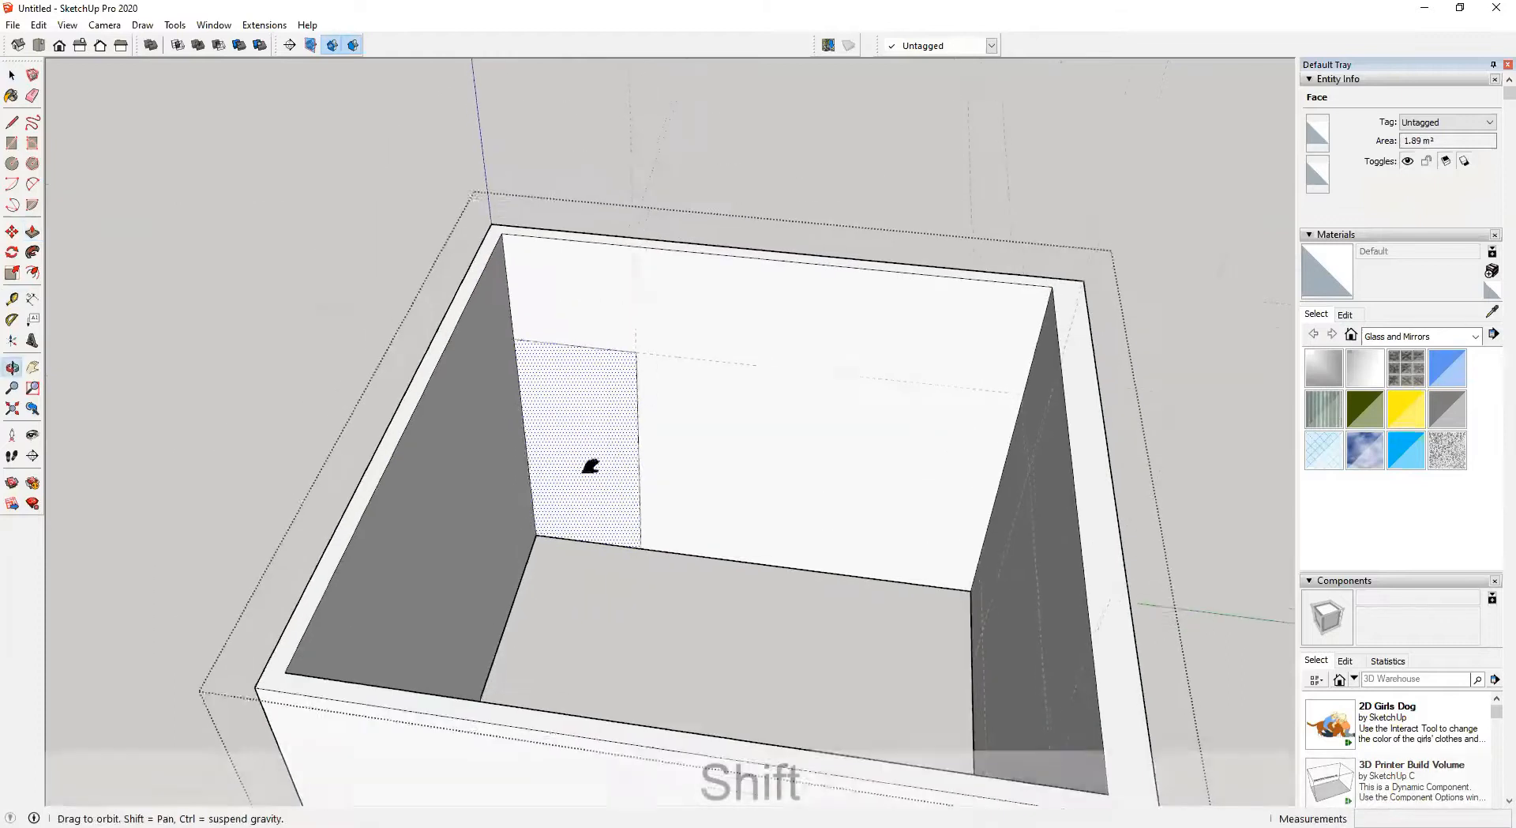
pyautogui.scroll(4, 627, 431)
pyautogui.click(598, 476)
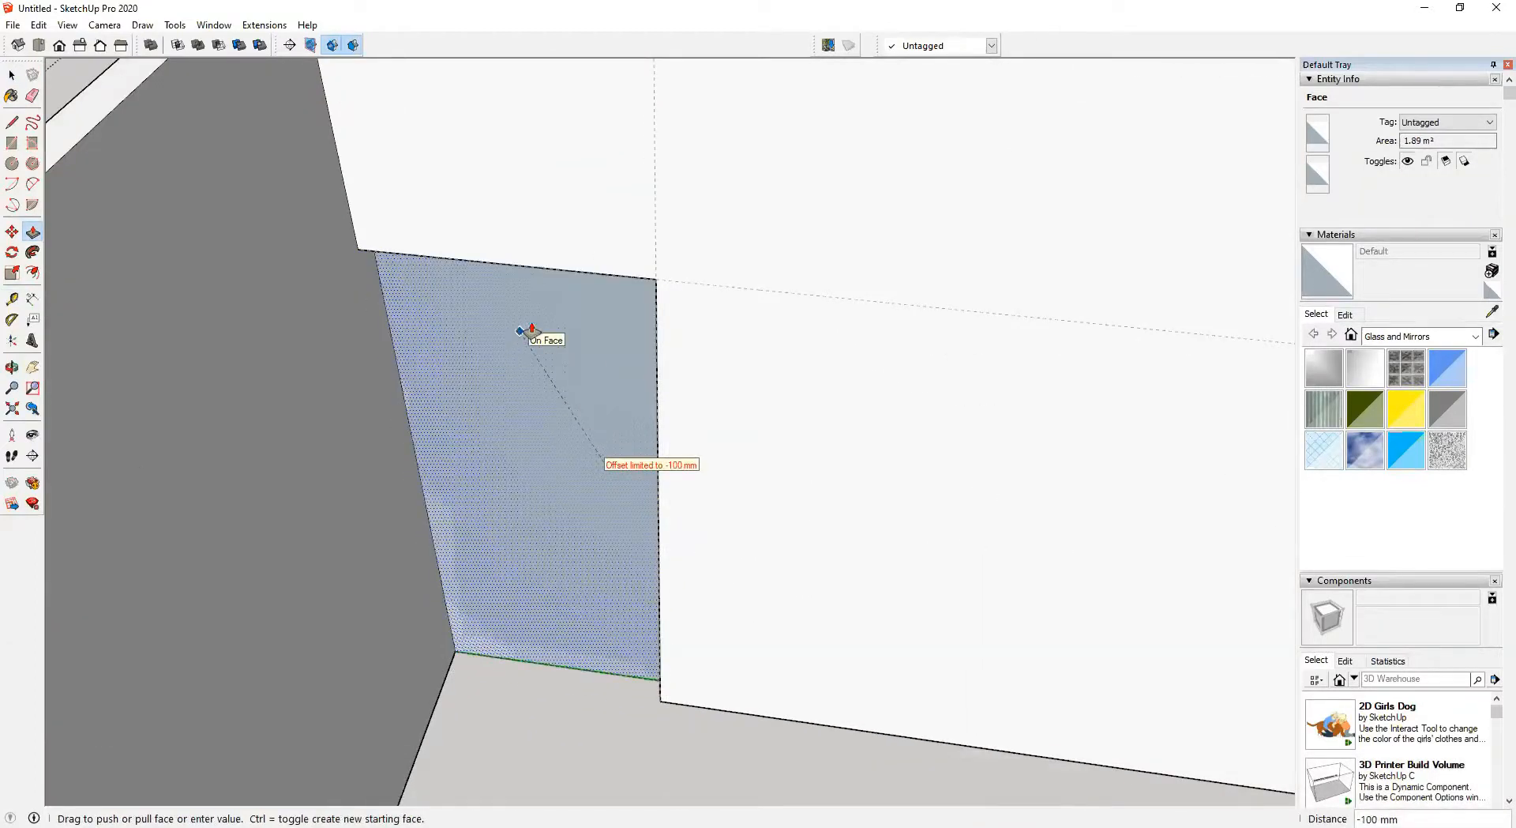
pyautogui.scroll(-2, 529, 328)
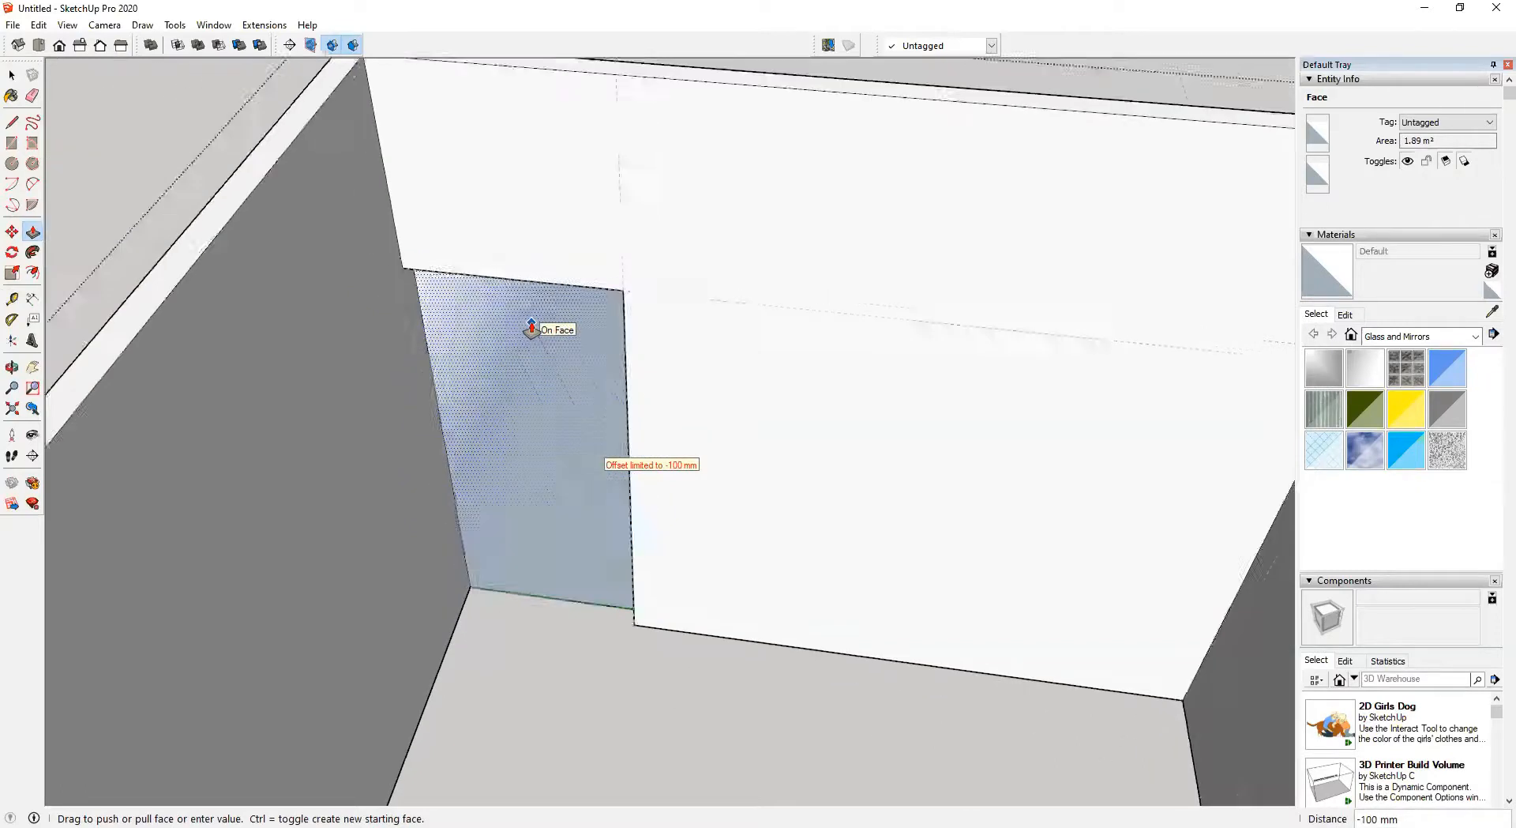
pyautogui.moveTo(592, 203); pyautogui.dragTo(462, 333, button='middle')
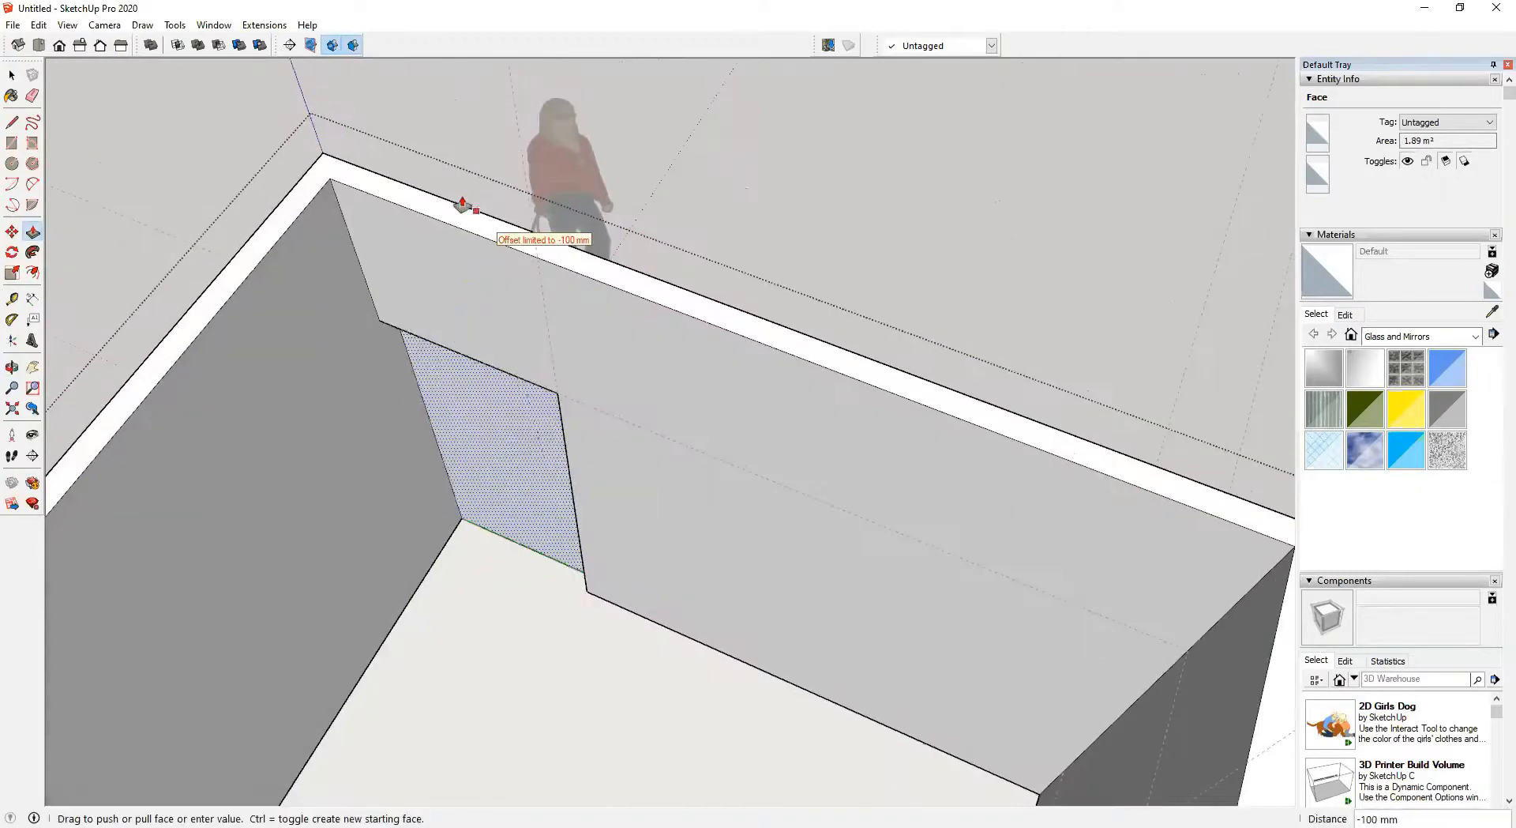
pyautogui.click(640, 284)
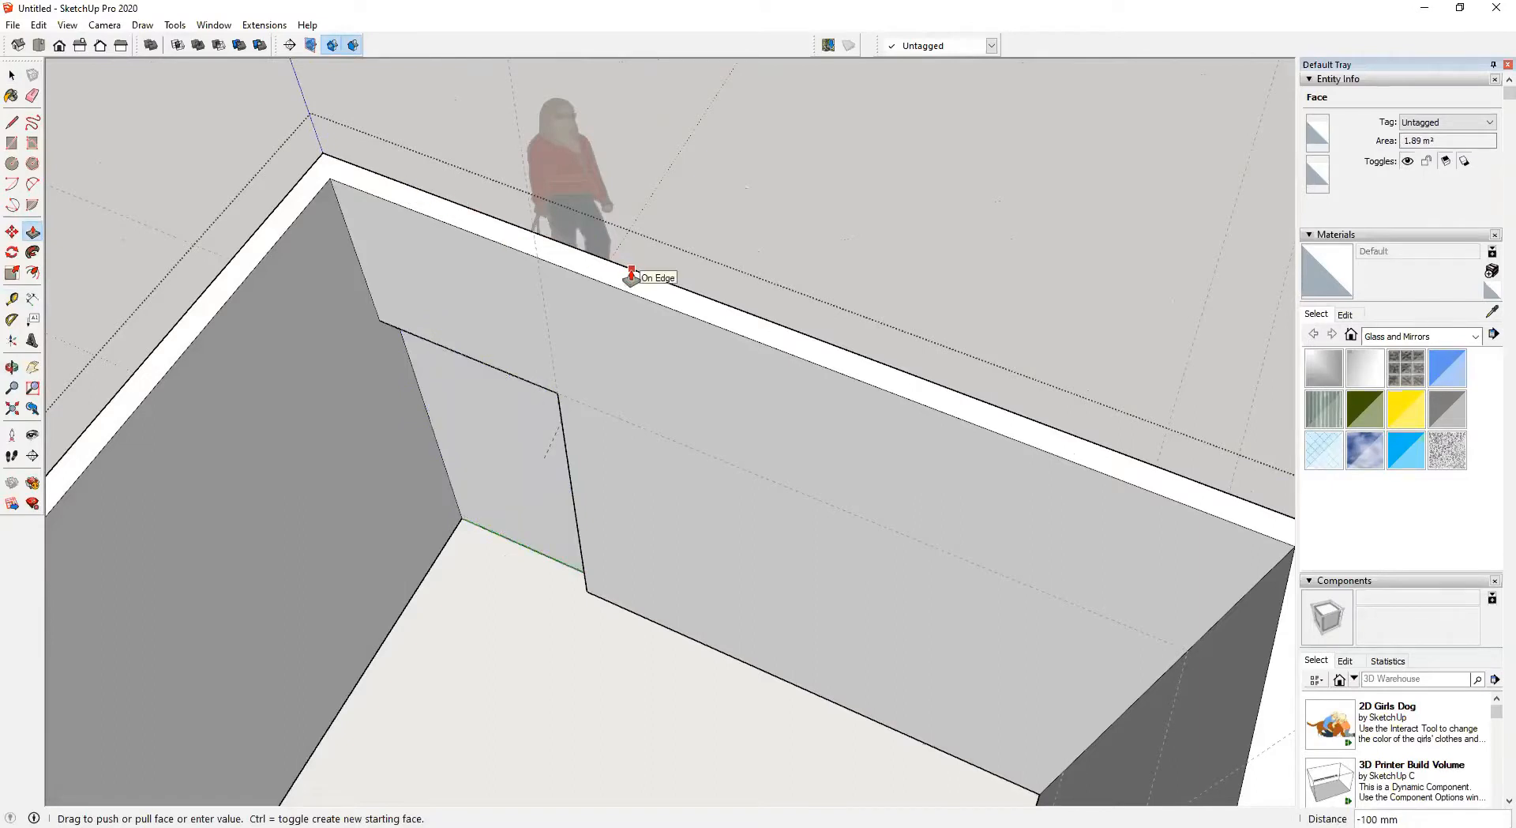
# Draw a window rectangle about 1900 × 1400 mm on the opposite wall, push it through the wall, and close the group
pyautogui.moveTo(626, 271); pyautogui.dragTo(782, 422, button='middle')
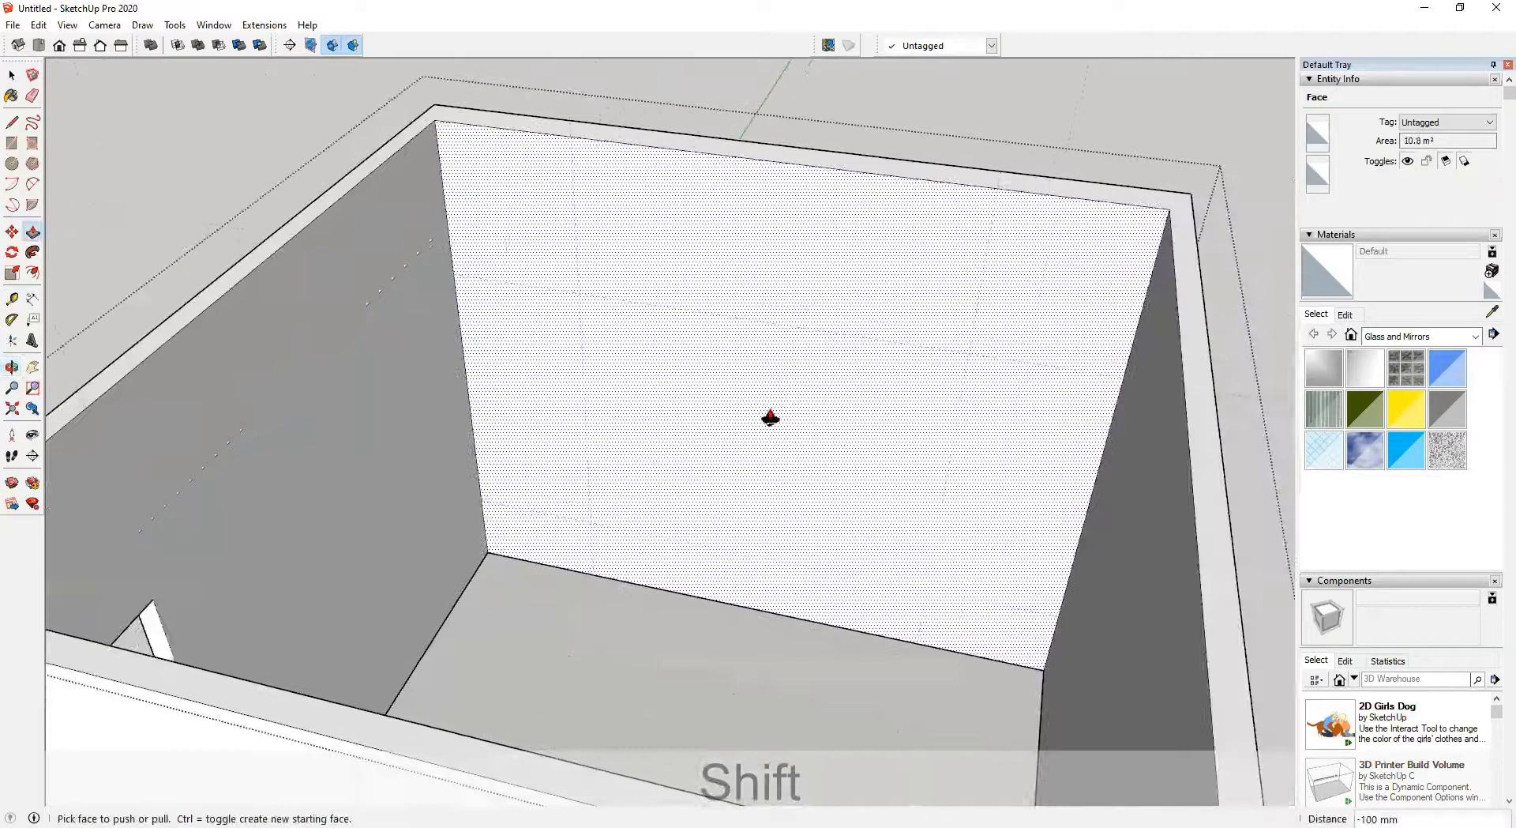
pyautogui.press('r')
pyautogui.click(579, 292)
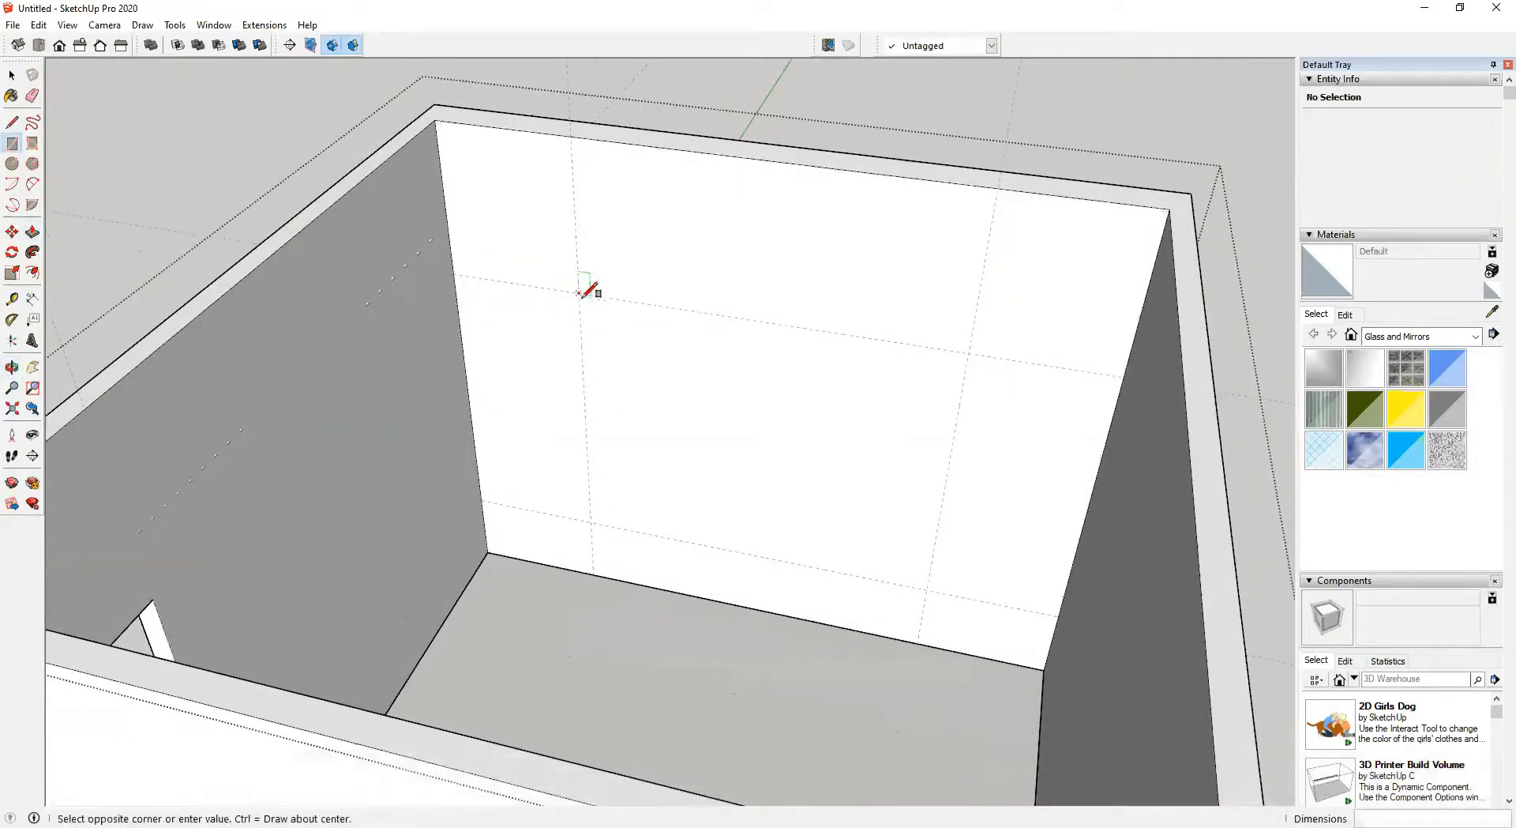
pyautogui.click(927, 589)
pyautogui.press('p')
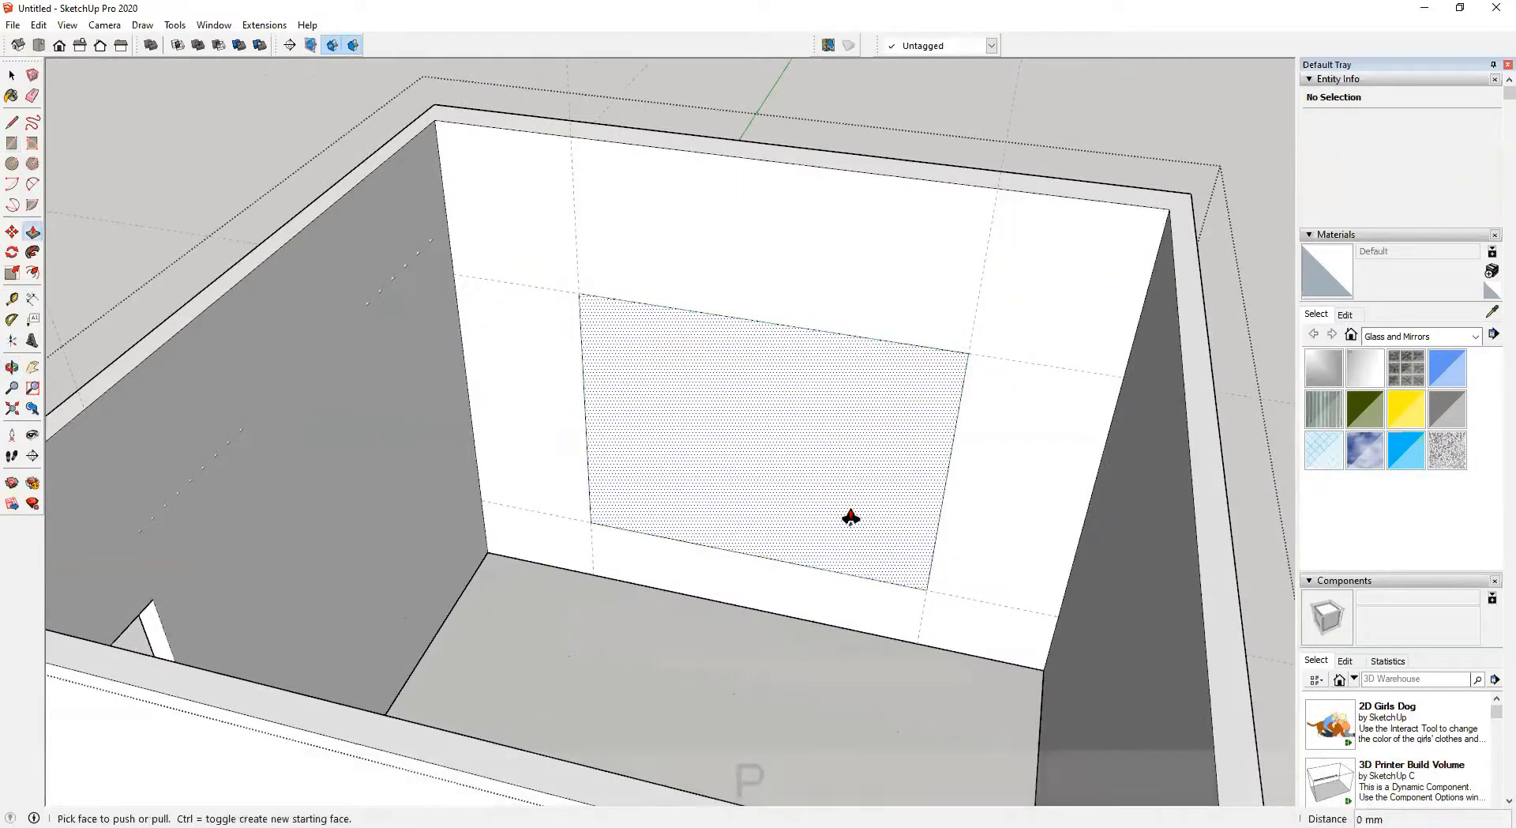
pyautogui.click(850, 517)
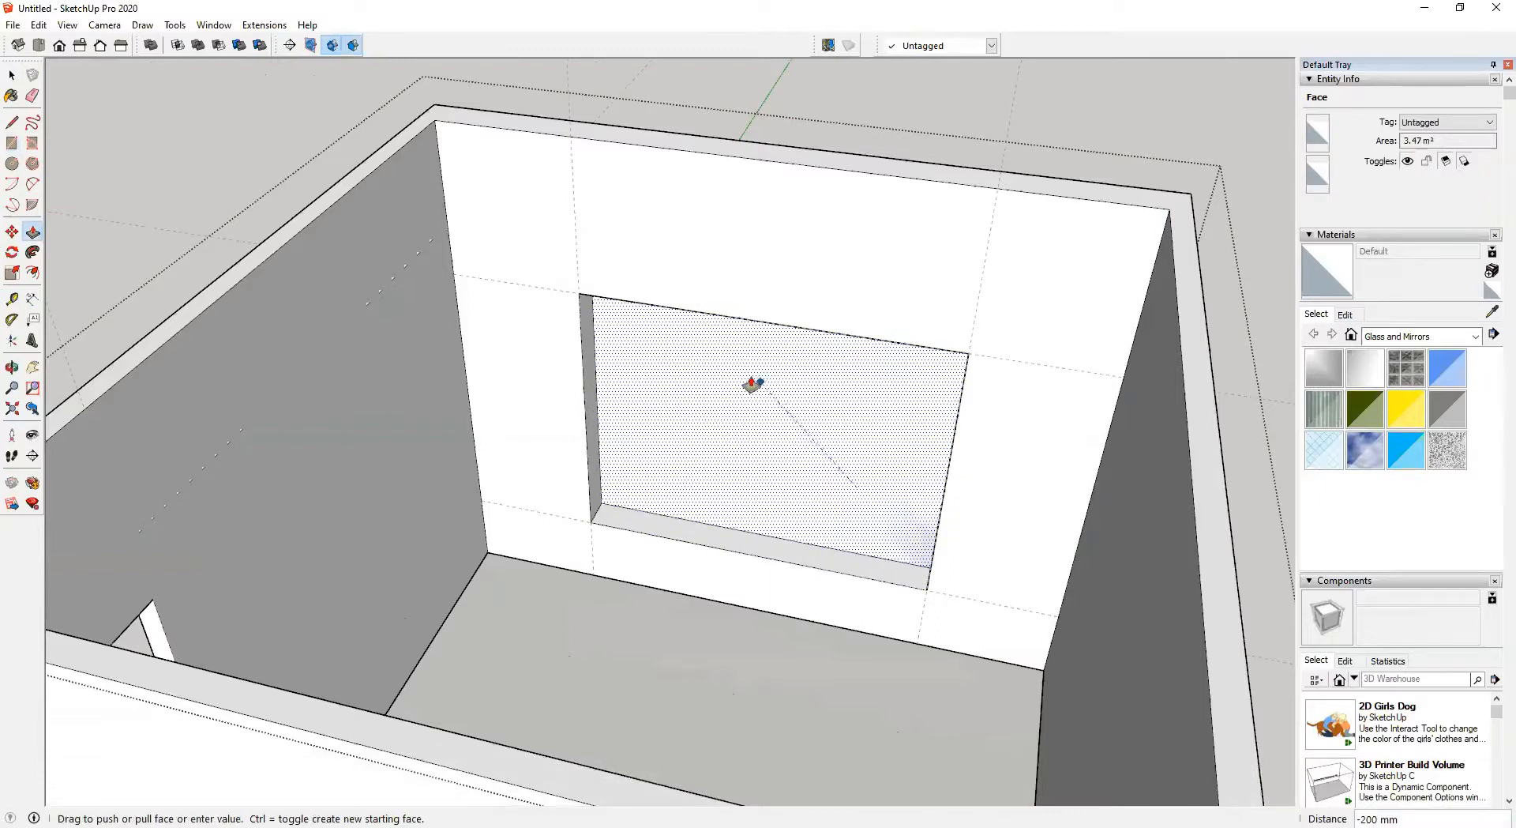
pyautogui.click(734, 371)
pyautogui.scroll(-3, 731, 394)
pyautogui.moveTo(738, 439); pyautogui.dragTo(434, 456, button='middle')
pyautogui.moveTo(303, 386); pyautogui.dragTo(700, 358, button='middle')
pyautogui.press('space')
pyautogui.click(835, 245)
# Draw a 2000 × 2000 mm rectangle on the room's floor
pyautogui.moveTo(741, 431); pyautogui.dragTo(667, 377, button='middle')
pyautogui.moveTo(571, 680); pyautogui.dragTo(382, 586, button='middle')
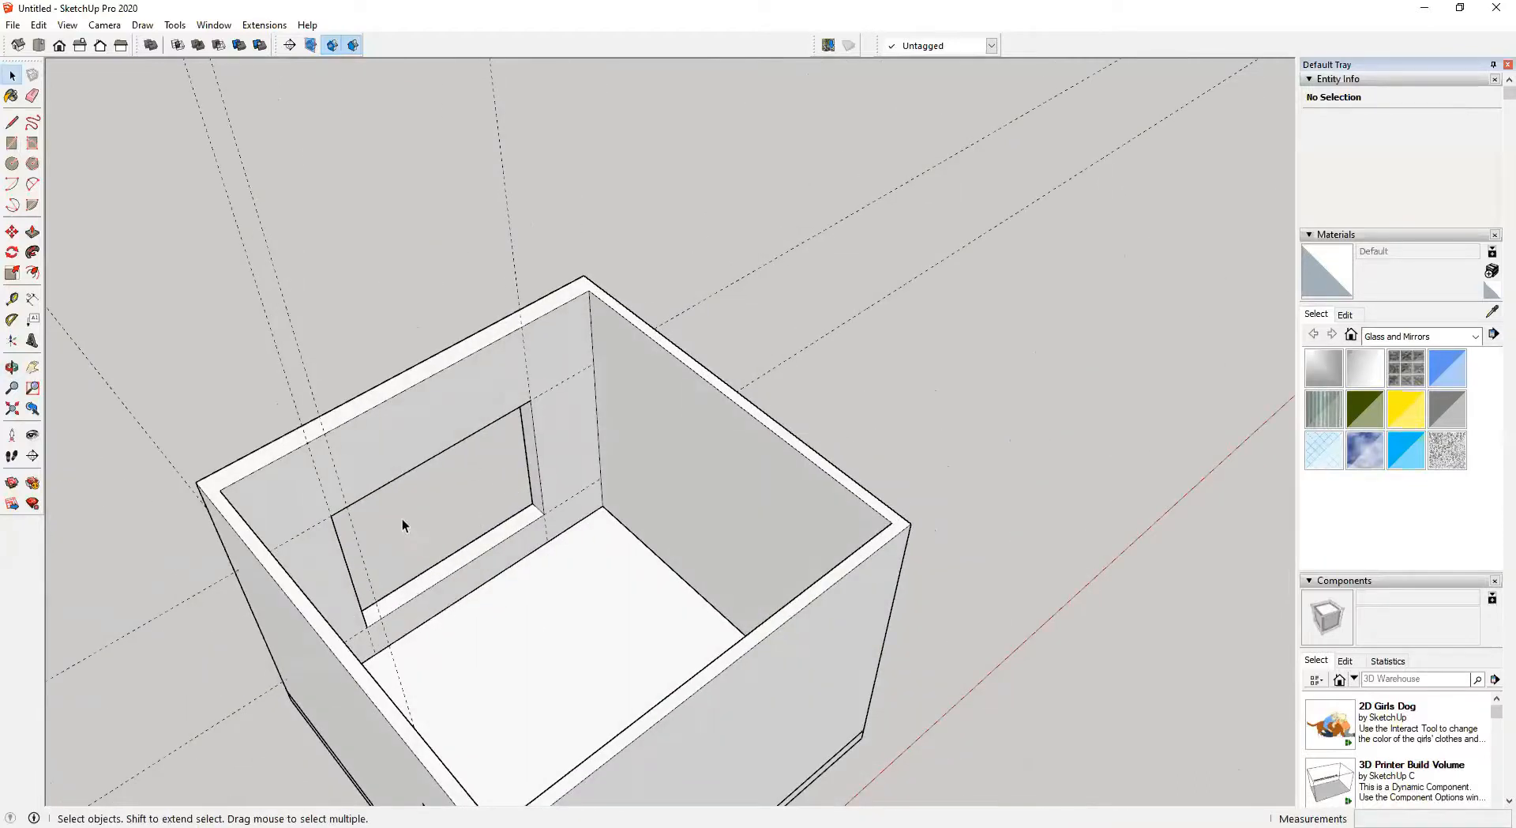
pyautogui.keyDown('shift'); pyautogui.moveTo(486, 570); pyautogui.dragTo(603, 589, button='middle'); pyautogui.keyUp('shift')
pyautogui.scroll(-2, 538, 490)
pyautogui.scroll(3, 596, 495)
pyautogui.keyDown('shift'); pyautogui.moveTo(596, 495); pyautogui.dragTo(727, 533, button='middle'); pyautogui.keyUp('shift')
pyautogui.press('r')
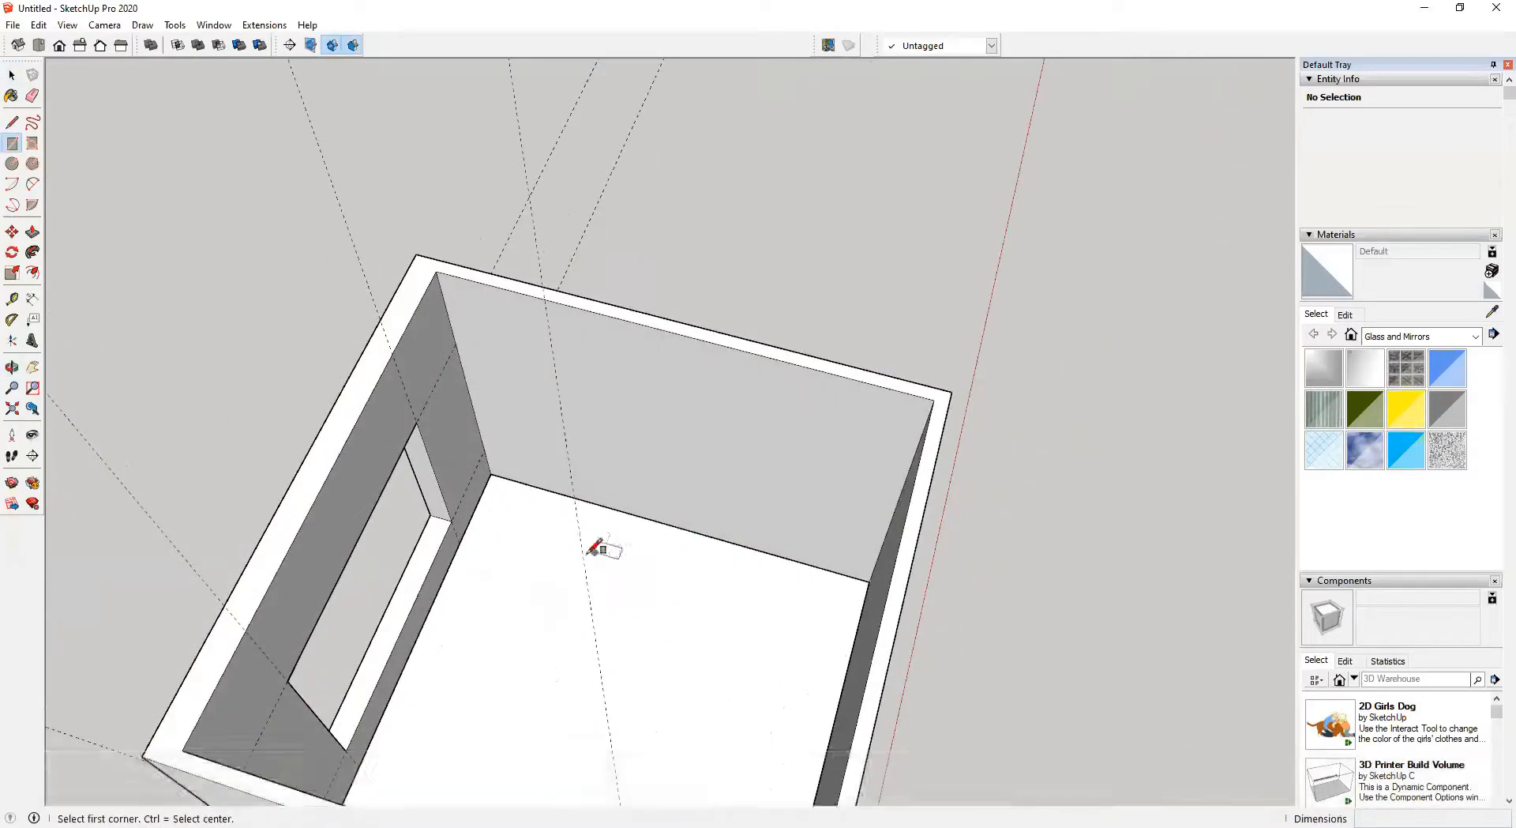
pyautogui.scroll(2, 586, 555)
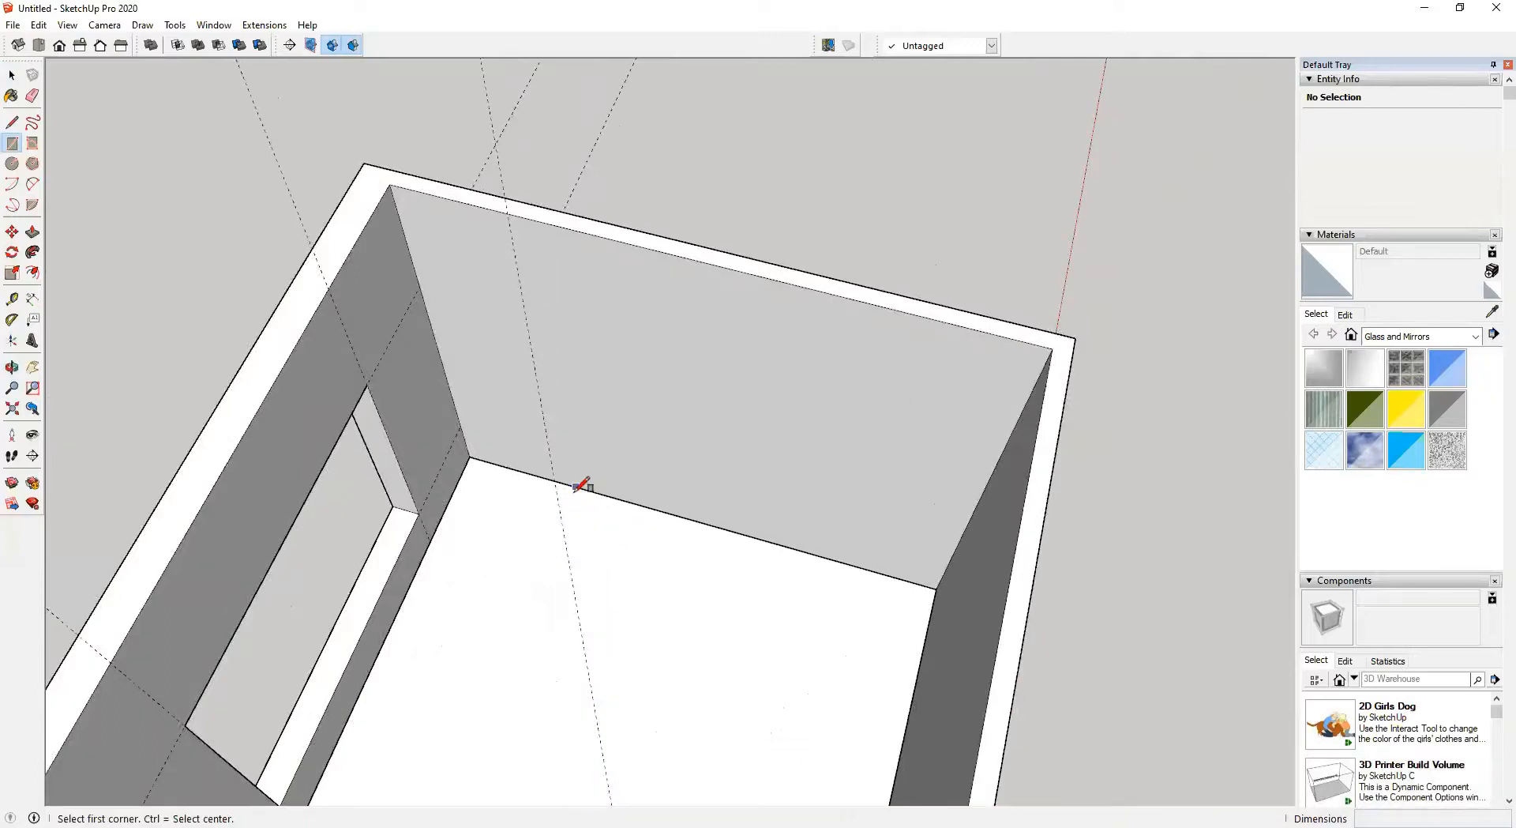
pyautogui.click(522, 524)
pyautogui.keyDown('shift'); pyautogui.moveTo(664, 721); pyautogui.dragTo(638, 530, button='middle'); pyautogui.keyUp('shift')
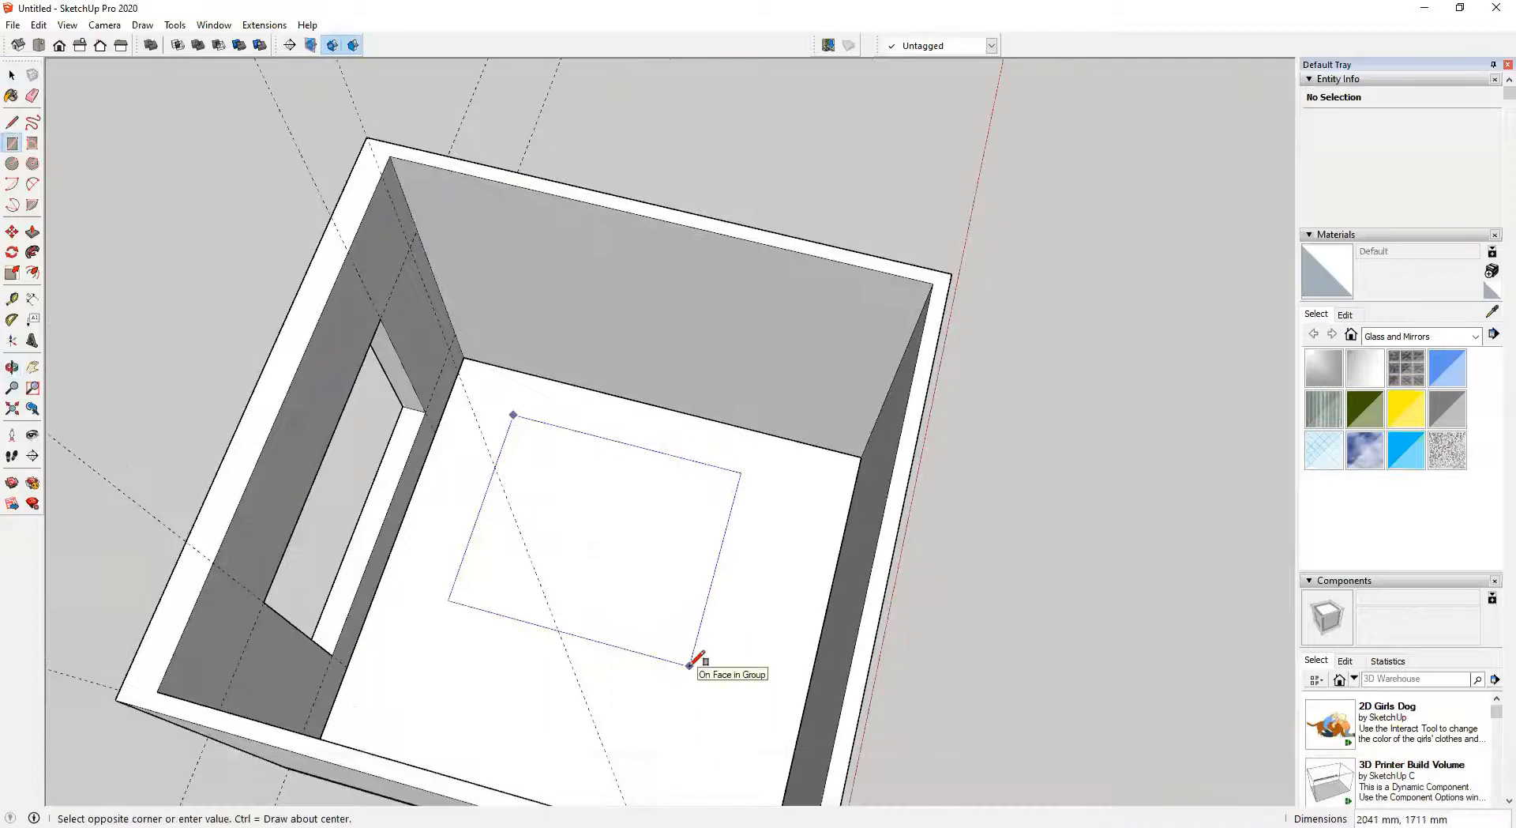
pyautogui.write('20')
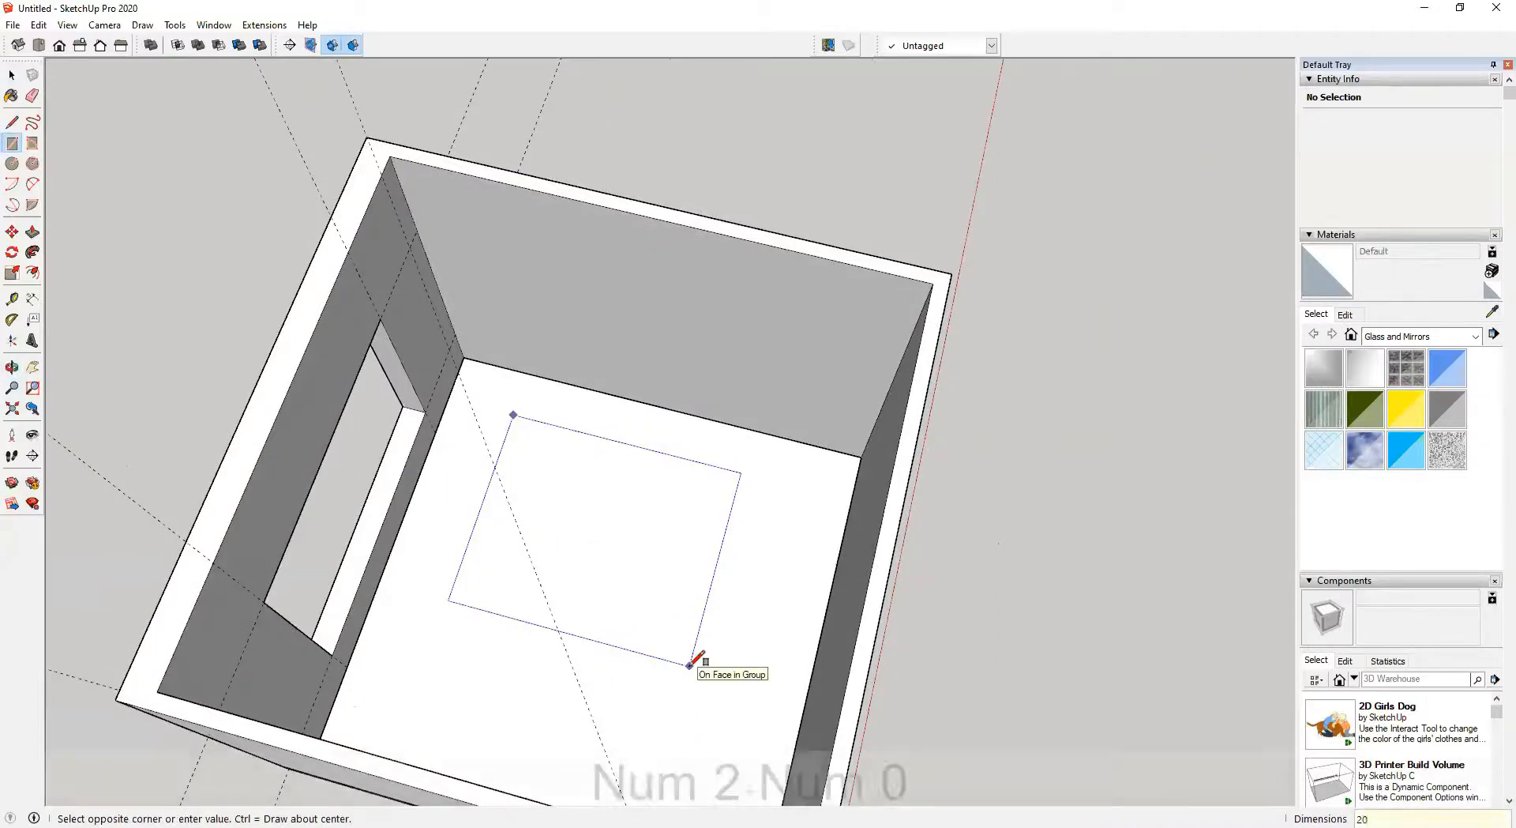
pyautogui.write('00,2000')
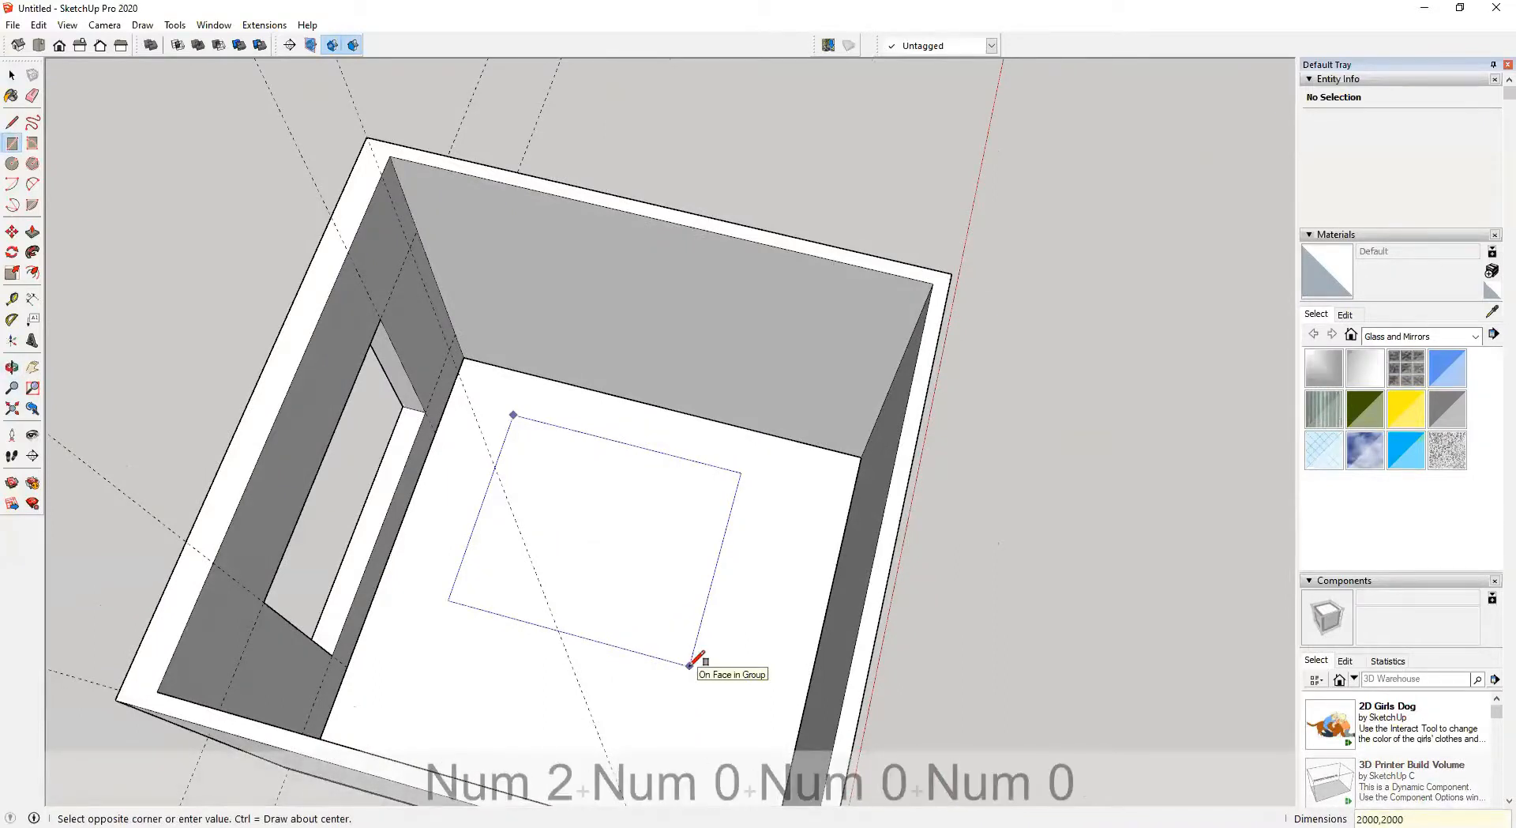
pyautogui.press('Return')
# Select the floor rectangle and make it a group
pyautogui.press('space')
pyautogui.click(619, 591)
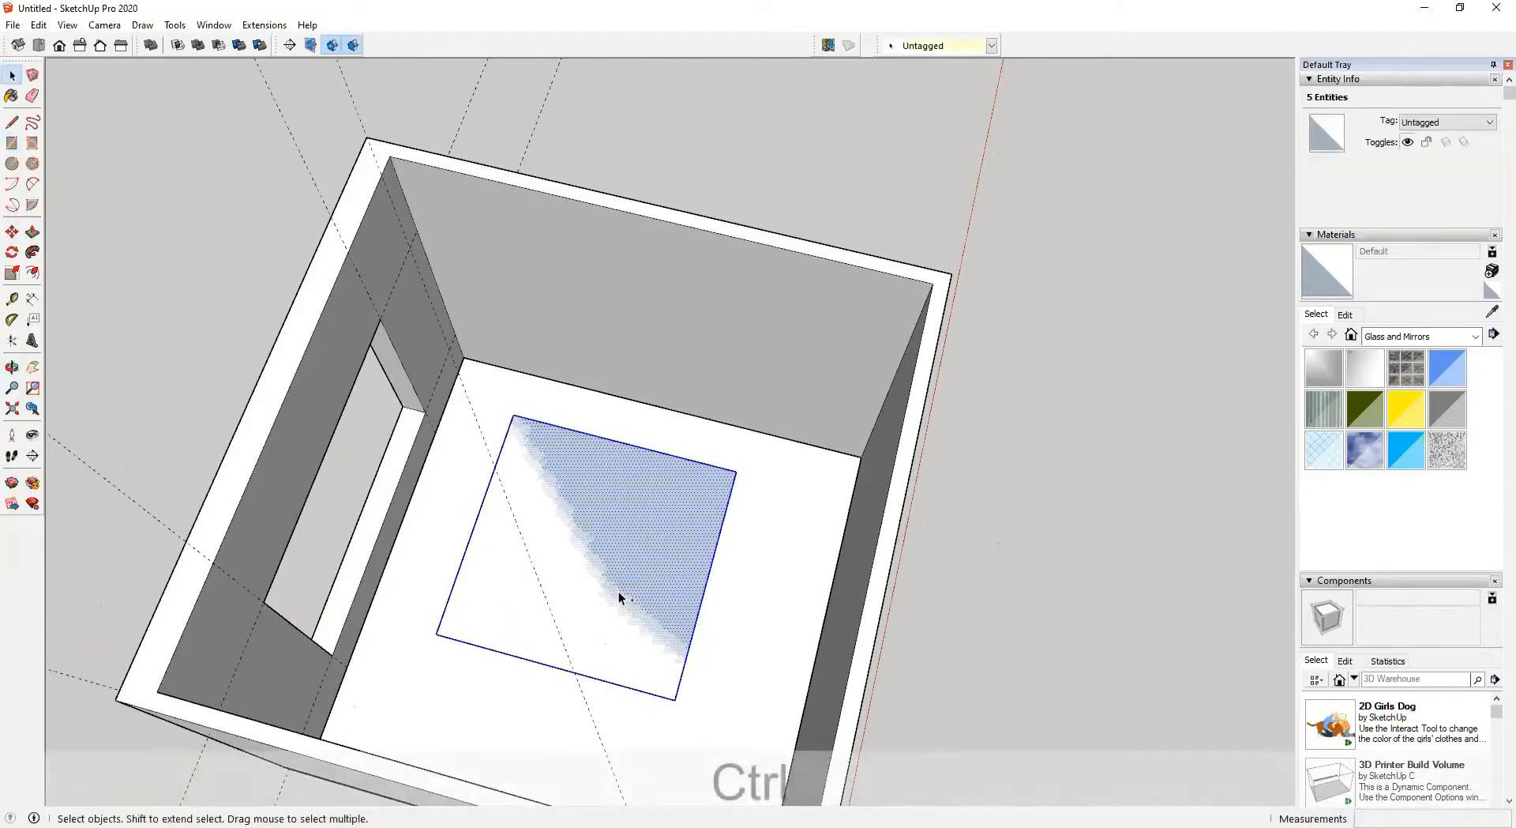
pyautogui.hotkey('ctrl', 'g')
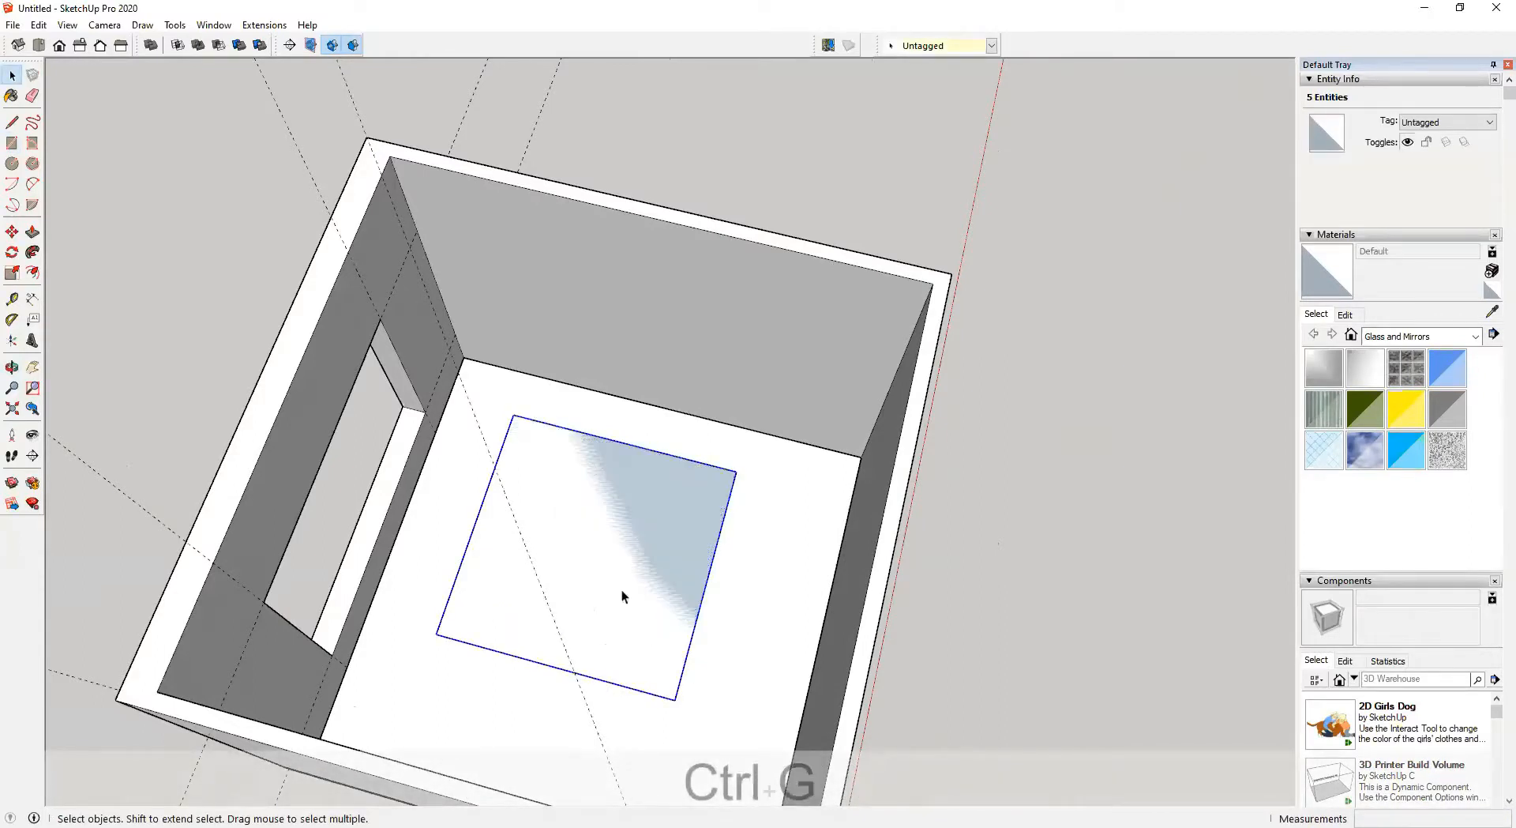
# Open the new group and extrude the square 400 mm upward as a bed base, then close the group
pyautogui.moveTo(623, 589); pyautogui.dragTo(514, 575, button='middle')
pyautogui.click(574, 552)
pyautogui.doubleClick(575, 552)
pyautogui.press('p')
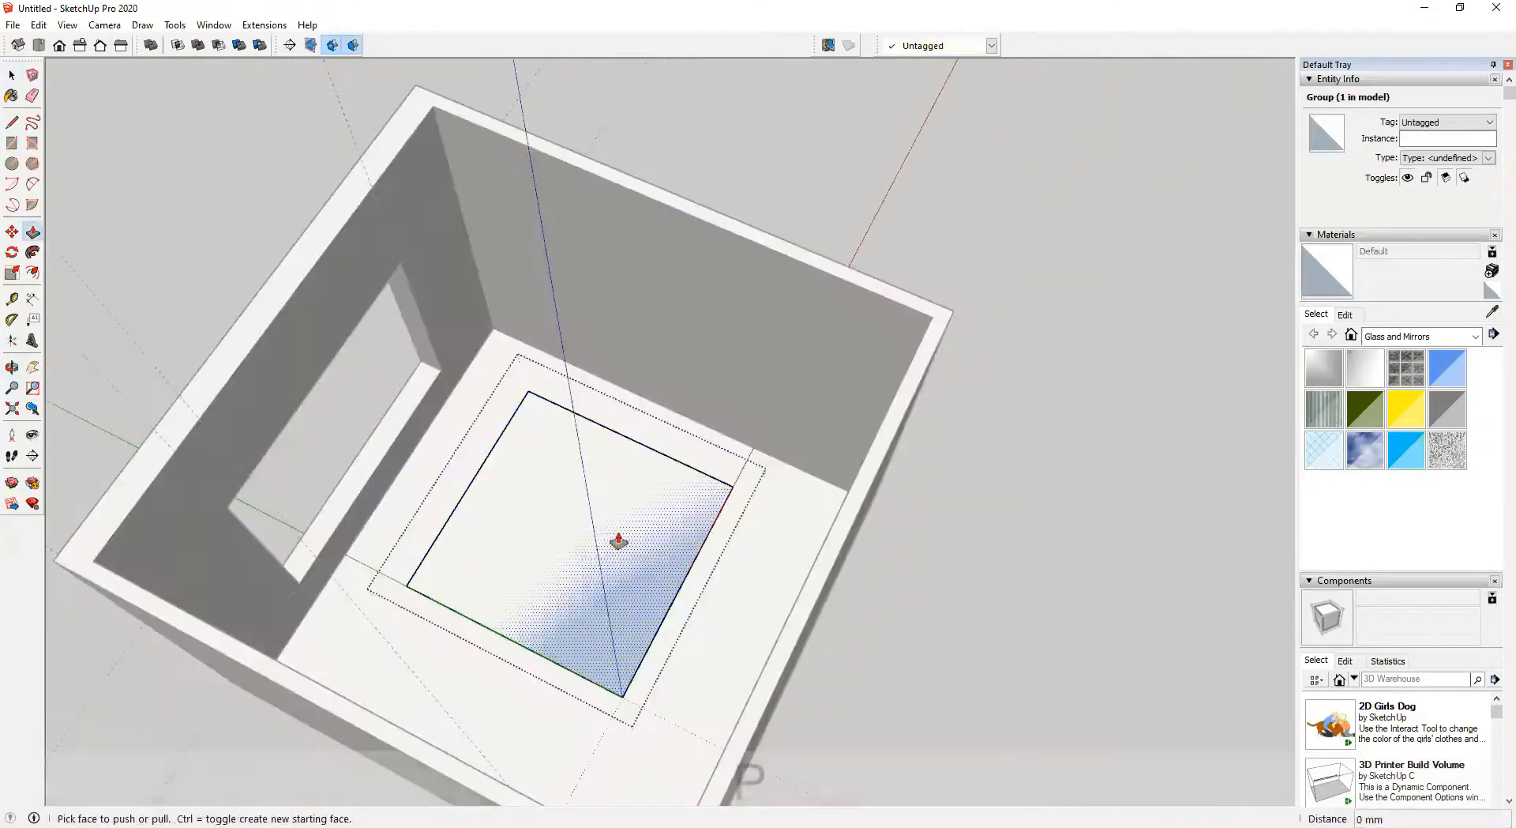
pyautogui.click(619, 542)
pyautogui.moveTo(606, 511); pyautogui.dragTo(538, 444, button='middle')
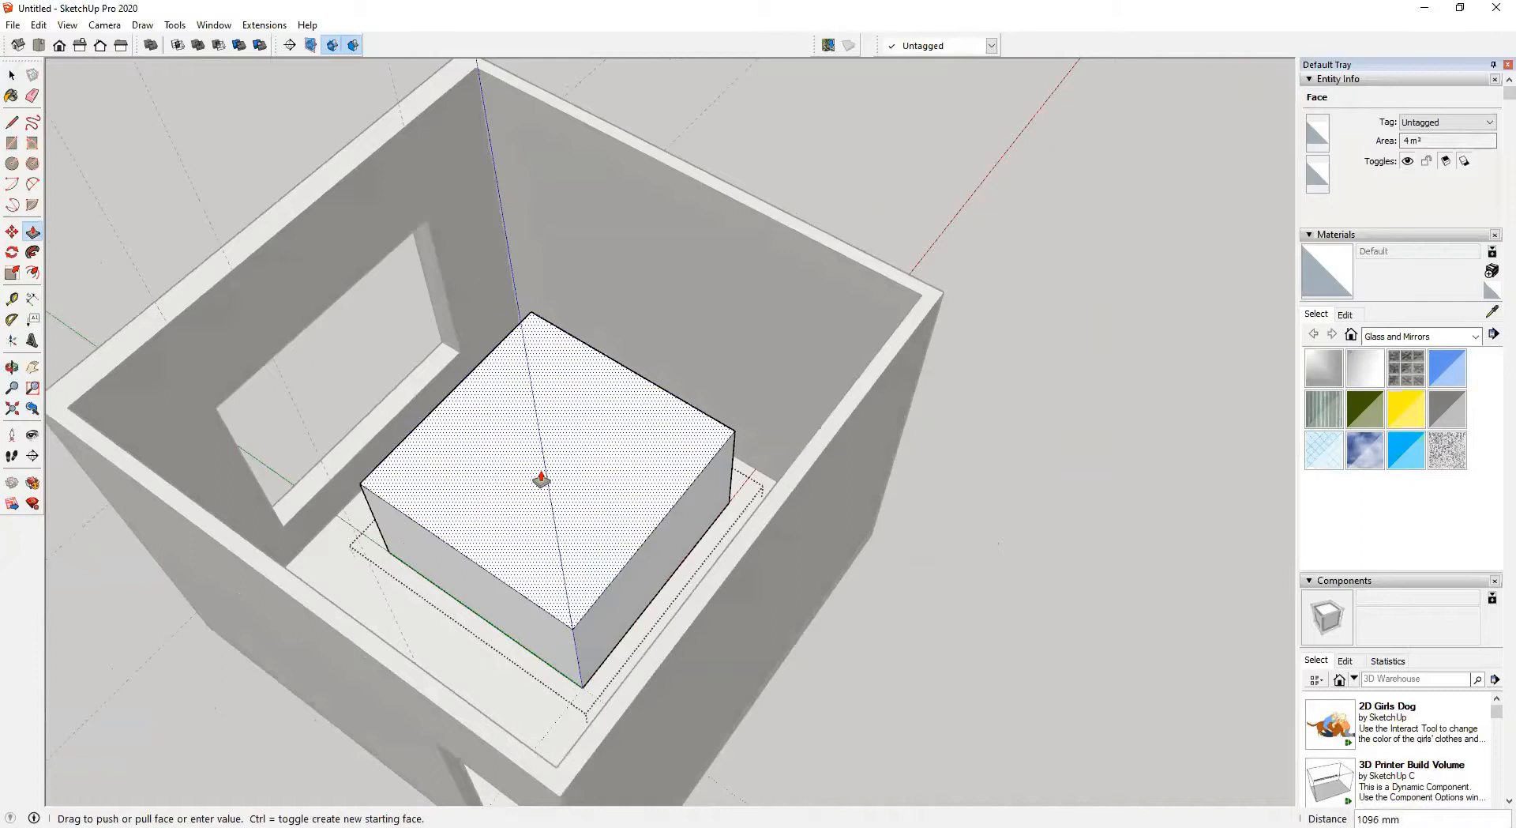
pyautogui.write('00')
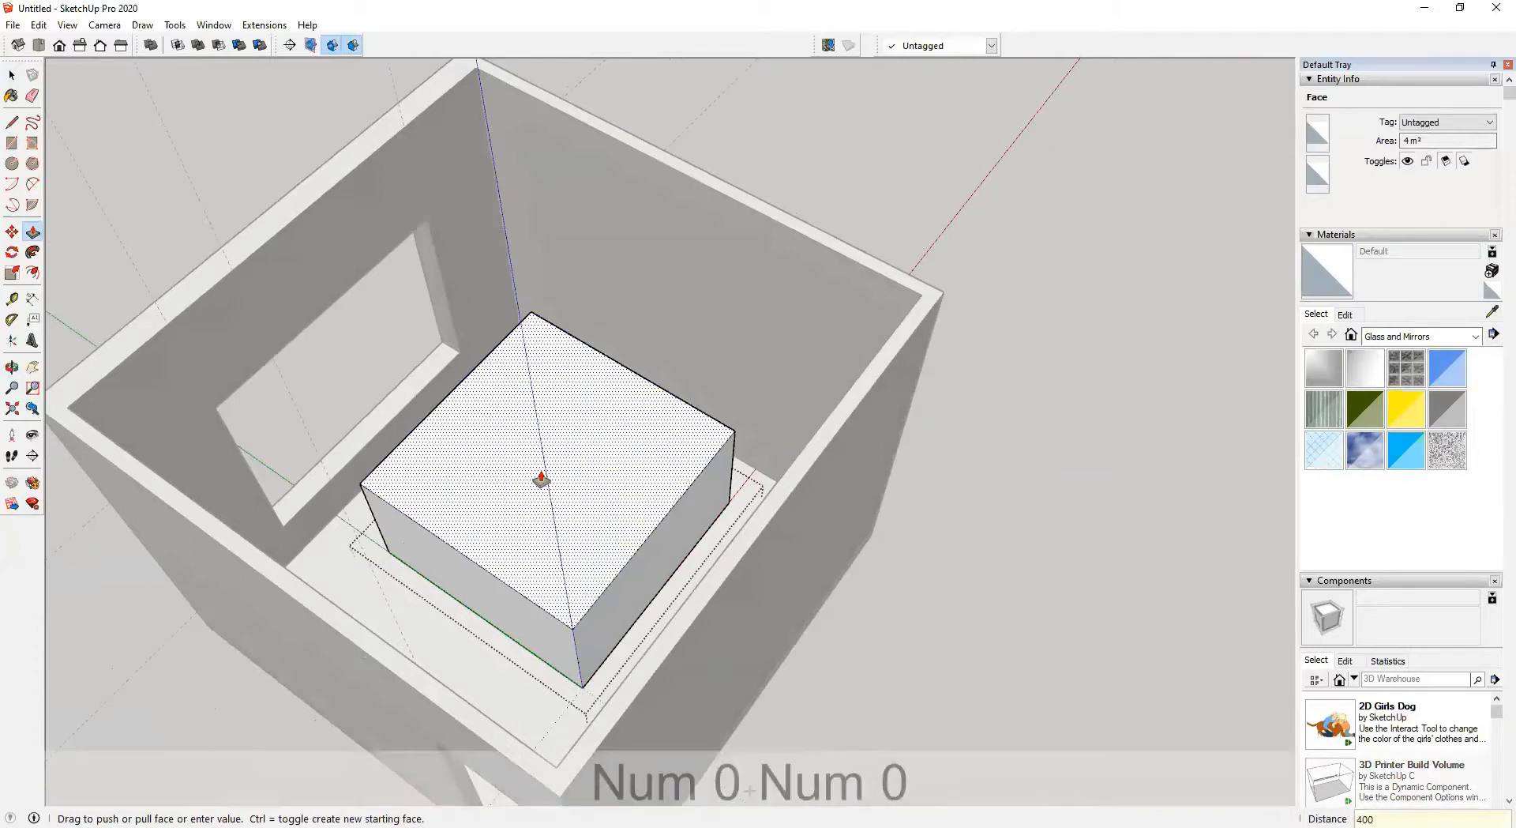
pyautogui.press('Return')
pyautogui.press('space')
pyautogui.click(913, 704)
# Draw a 2000 × 100 mm rectangle on the floor along the back wall behind the bed base
pyautogui.moveTo(496, 555); pyautogui.dragTo(576, 542, button='middle')
pyautogui.scroll(4, 520, 484)
pyautogui.click(520, 489)
pyautogui.scroll(3, 663, 569)
pyautogui.keyDown('shift'); pyautogui.moveTo(663, 569); pyautogui.dragTo(509, 529, button='middle'); pyautogui.keyUp('shift')
pyautogui.scroll(3, 509, 529)
pyautogui.press('r')
pyautogui.moveTo(458, 466); pyautogui.dragTo(464, 431, button='middle')
pyautogui.click(448, 437)
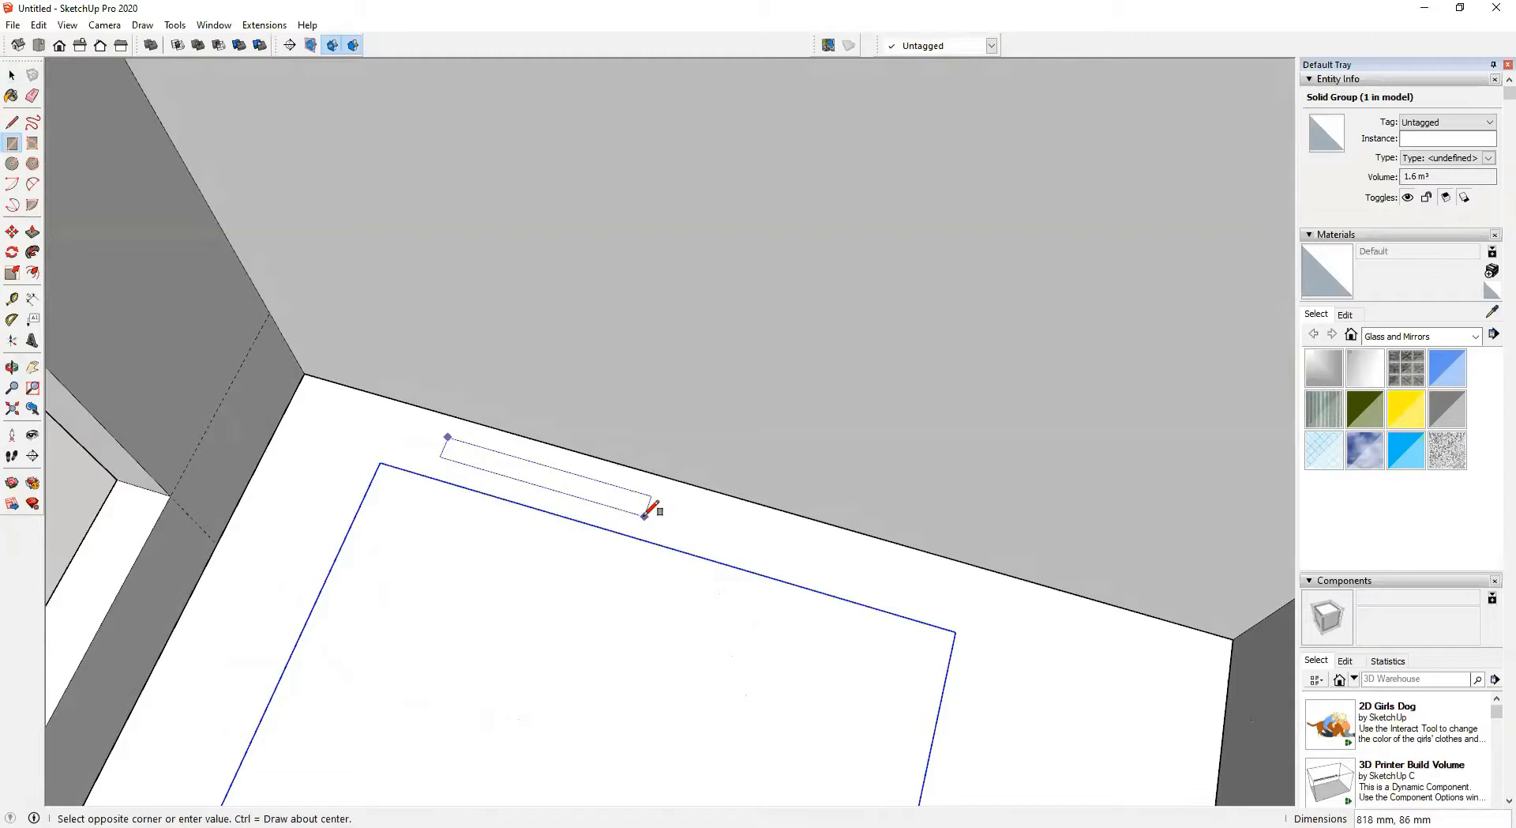
pyautogui.write('2000')
pyautogui.write('5')
pyautogui.press('BackSpace')
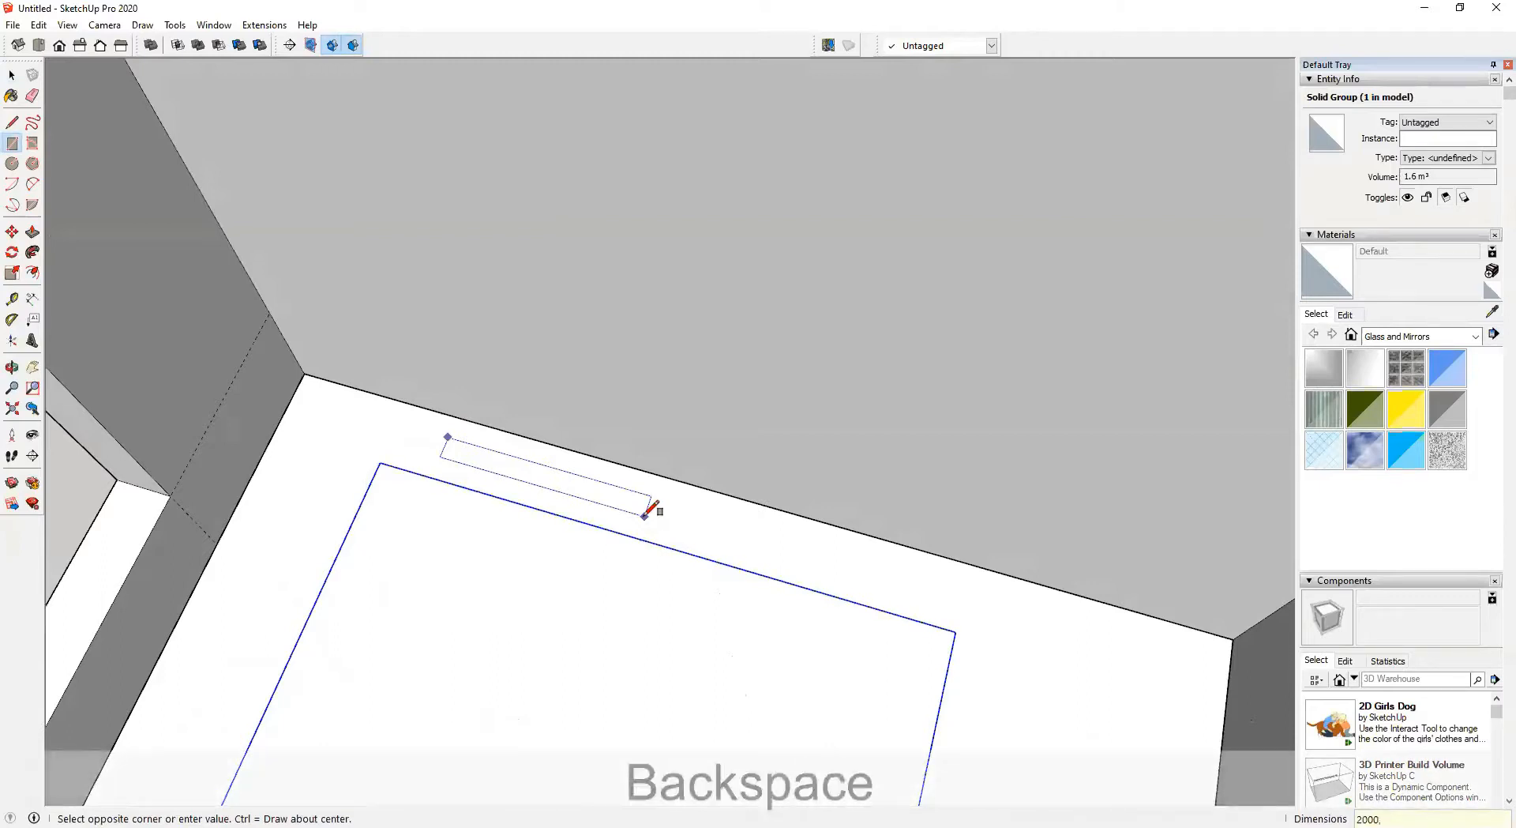
pyautogui.write('100')
pyautogui.press('Return')
# Select the thin rectangle and make it a group
pyautogui.press('space')
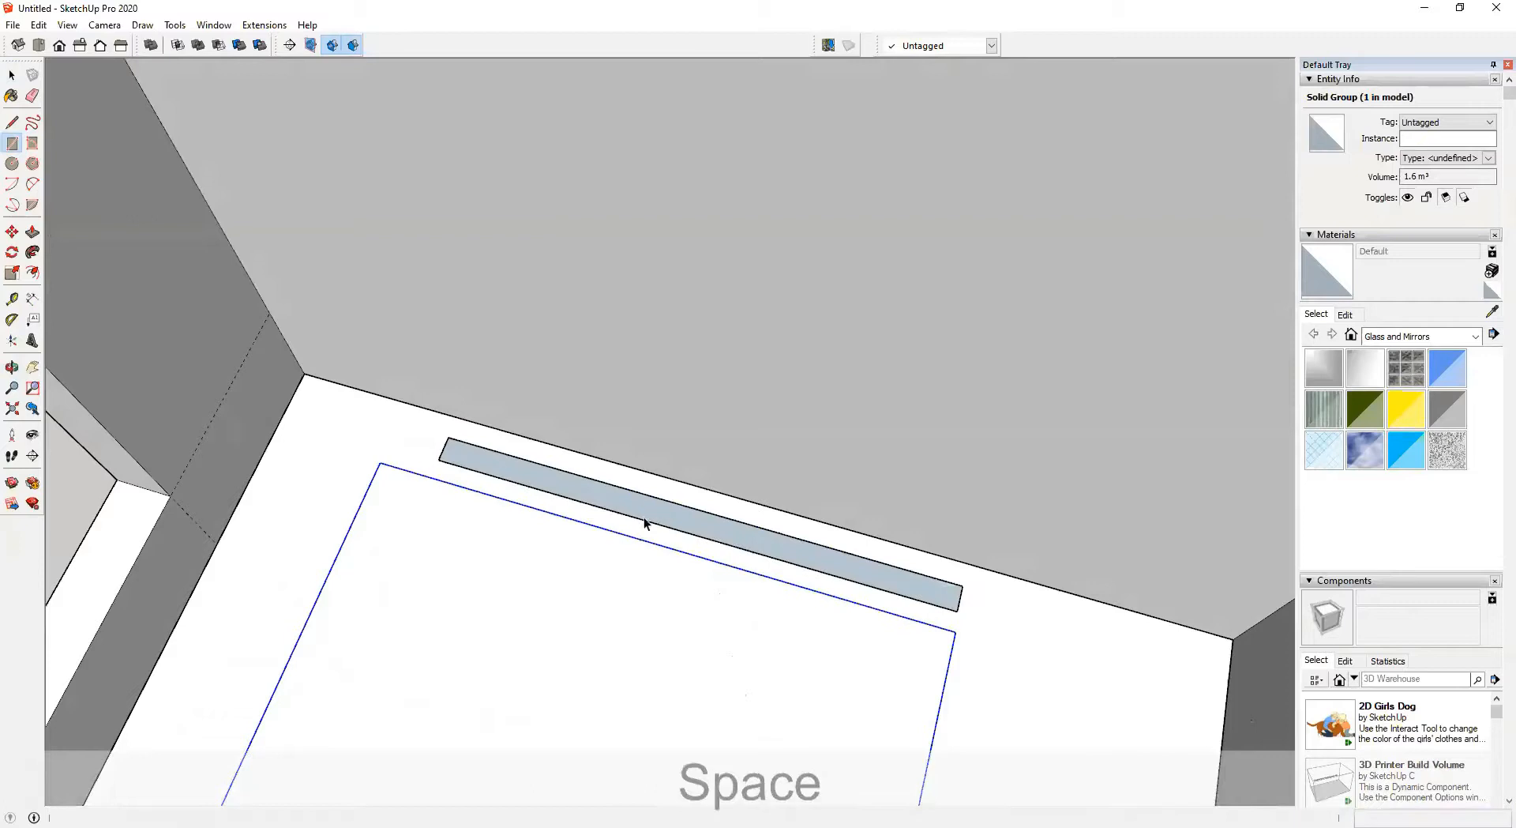
pyautogui.doubleClick(653, 514)
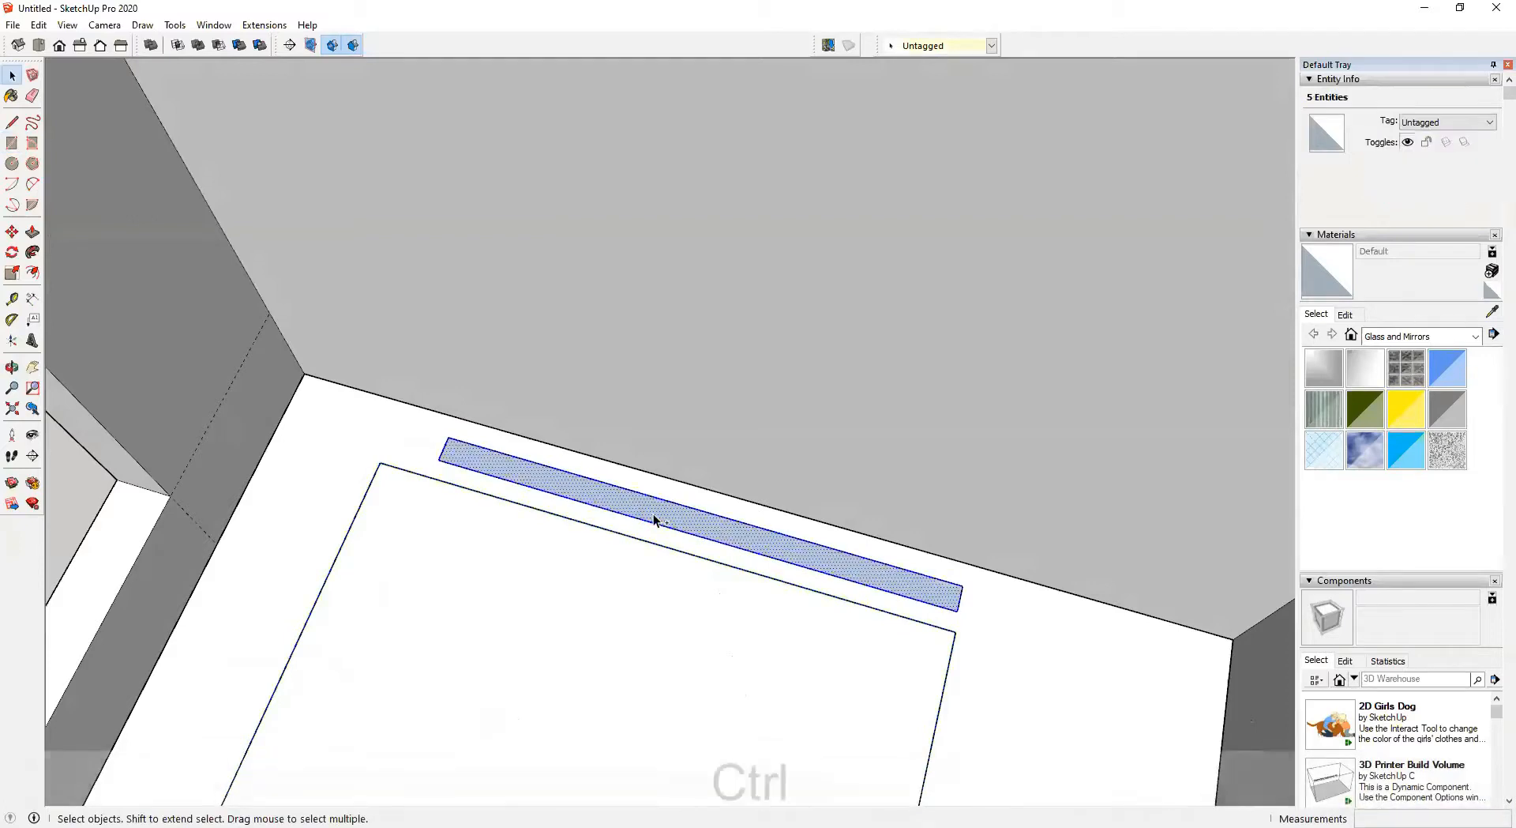
pyautogui.hotkey('ctrl', 'g')
# Open the thin group and extrude it 900 mm upward as a headboard, then close the group
pyautogui.doubleClick(673, 513)
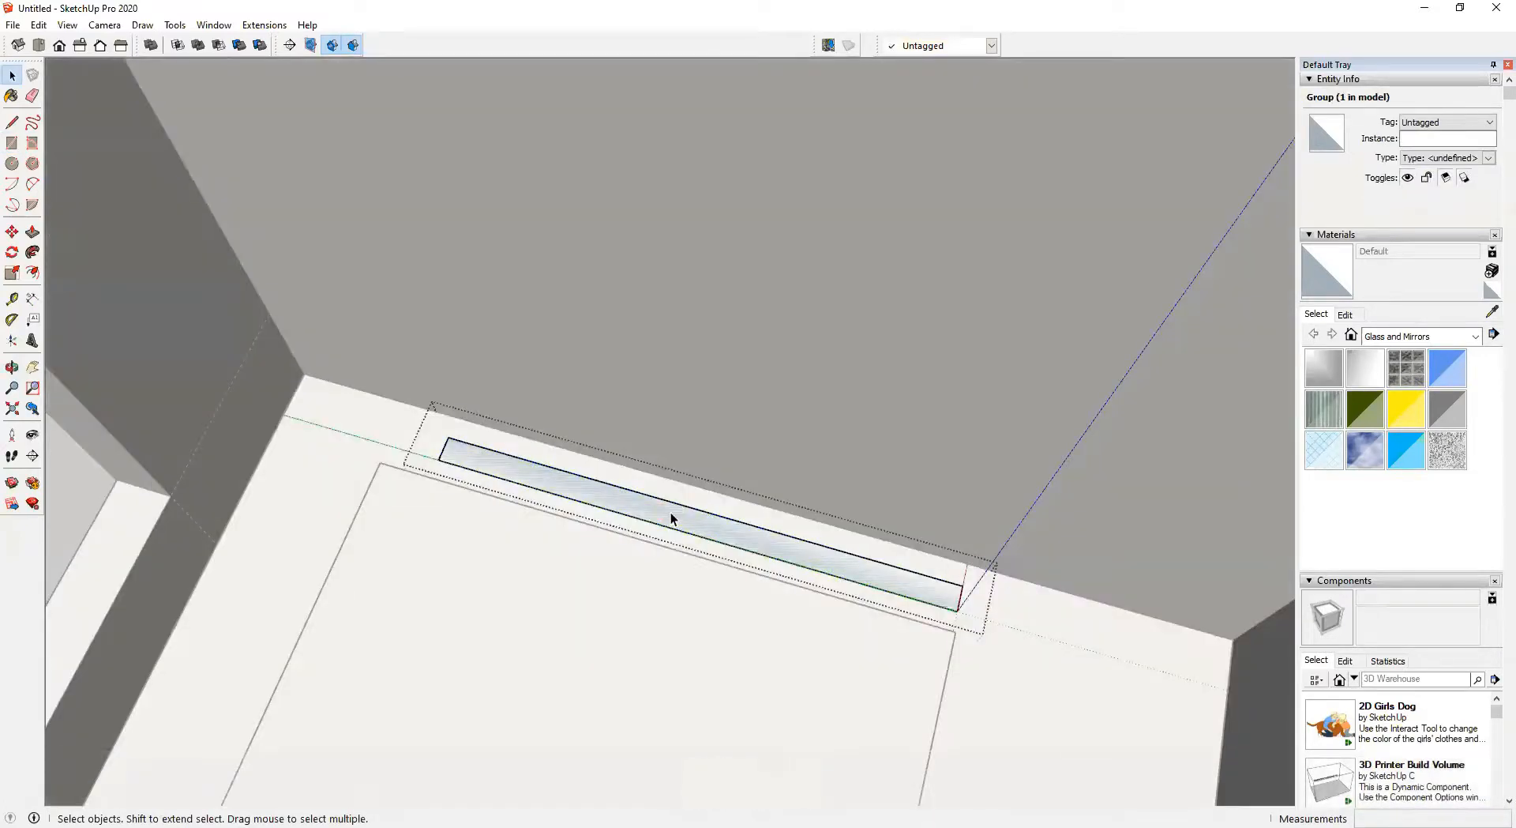
pyautogui.press('p')
pyautogui.click(671, 515)
pyautogui.scroll(-5, 572, 387)
pyautogui.moveTo(548, 383); pyautogui.dragTo(562, 329, button='middle')
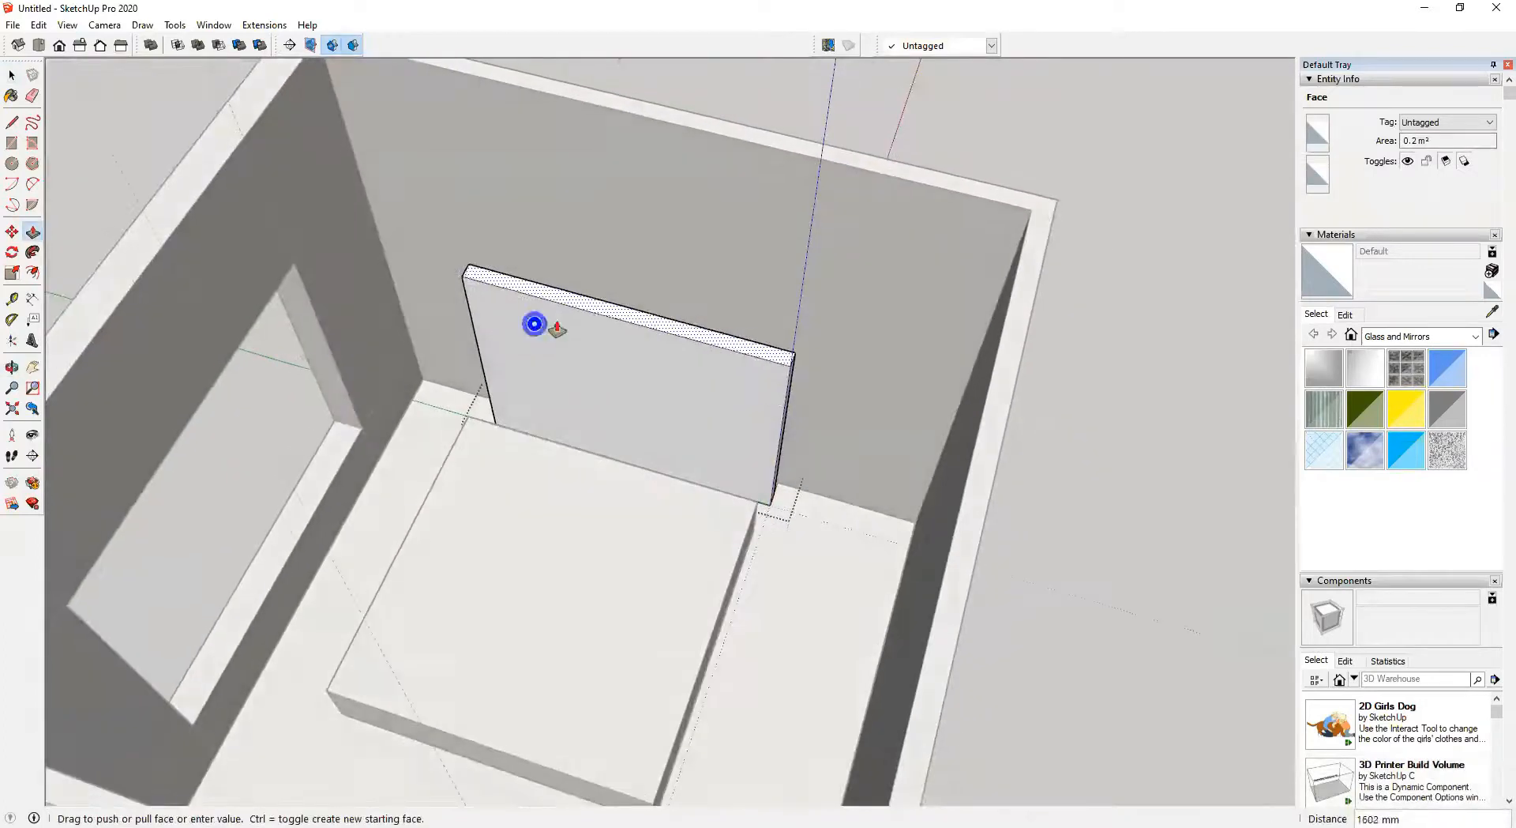
pyautogui.write('900')
pyautogui.press('Return')
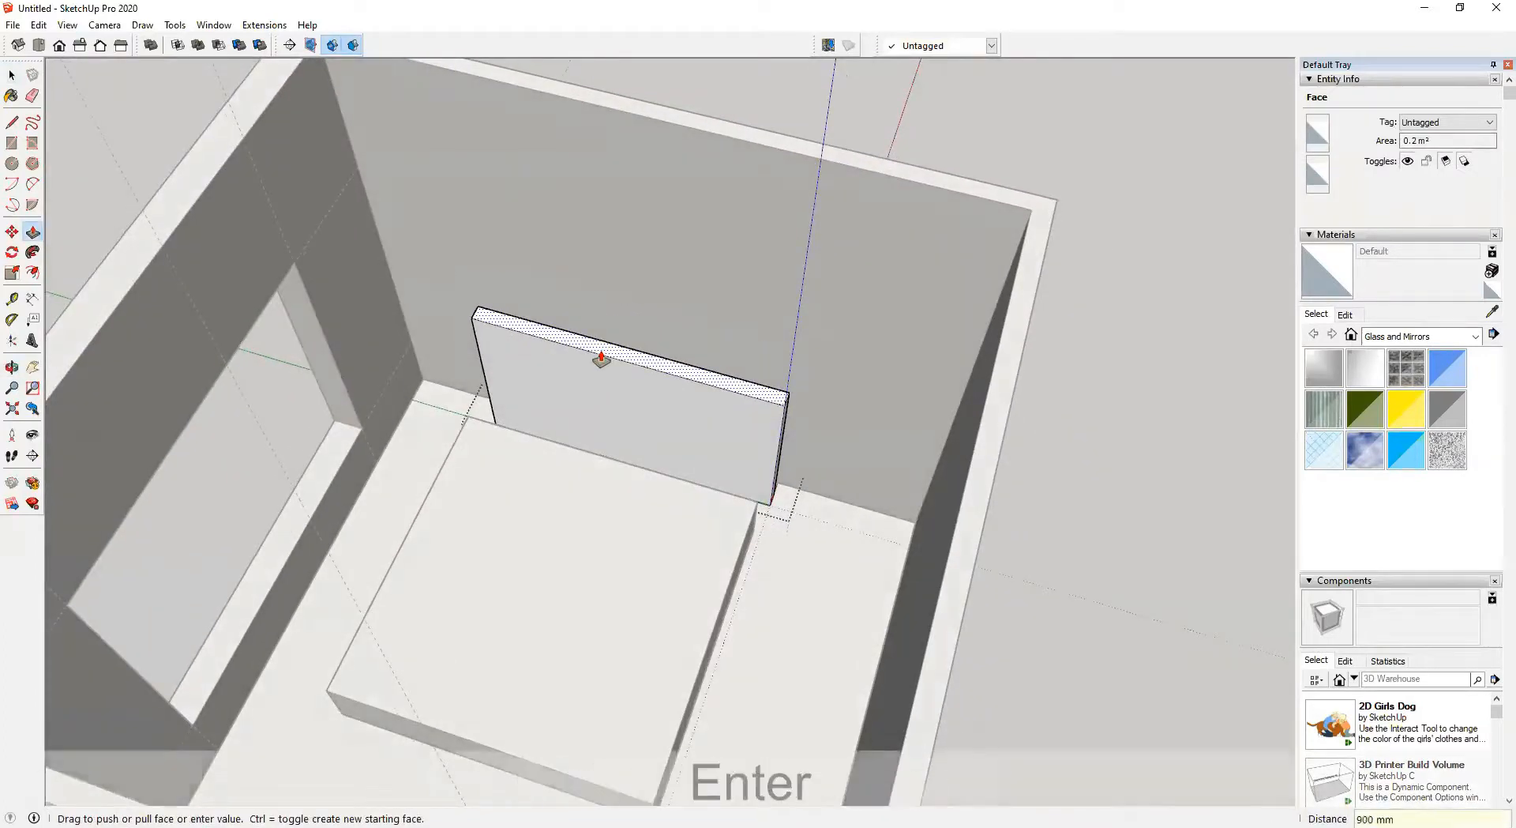
pyautogui.press('space')
pyautogui.click(1001, 131)
# Move the bed base group back so its edge sits against the headboard
pyautogui.scroll(3, 620, 425)
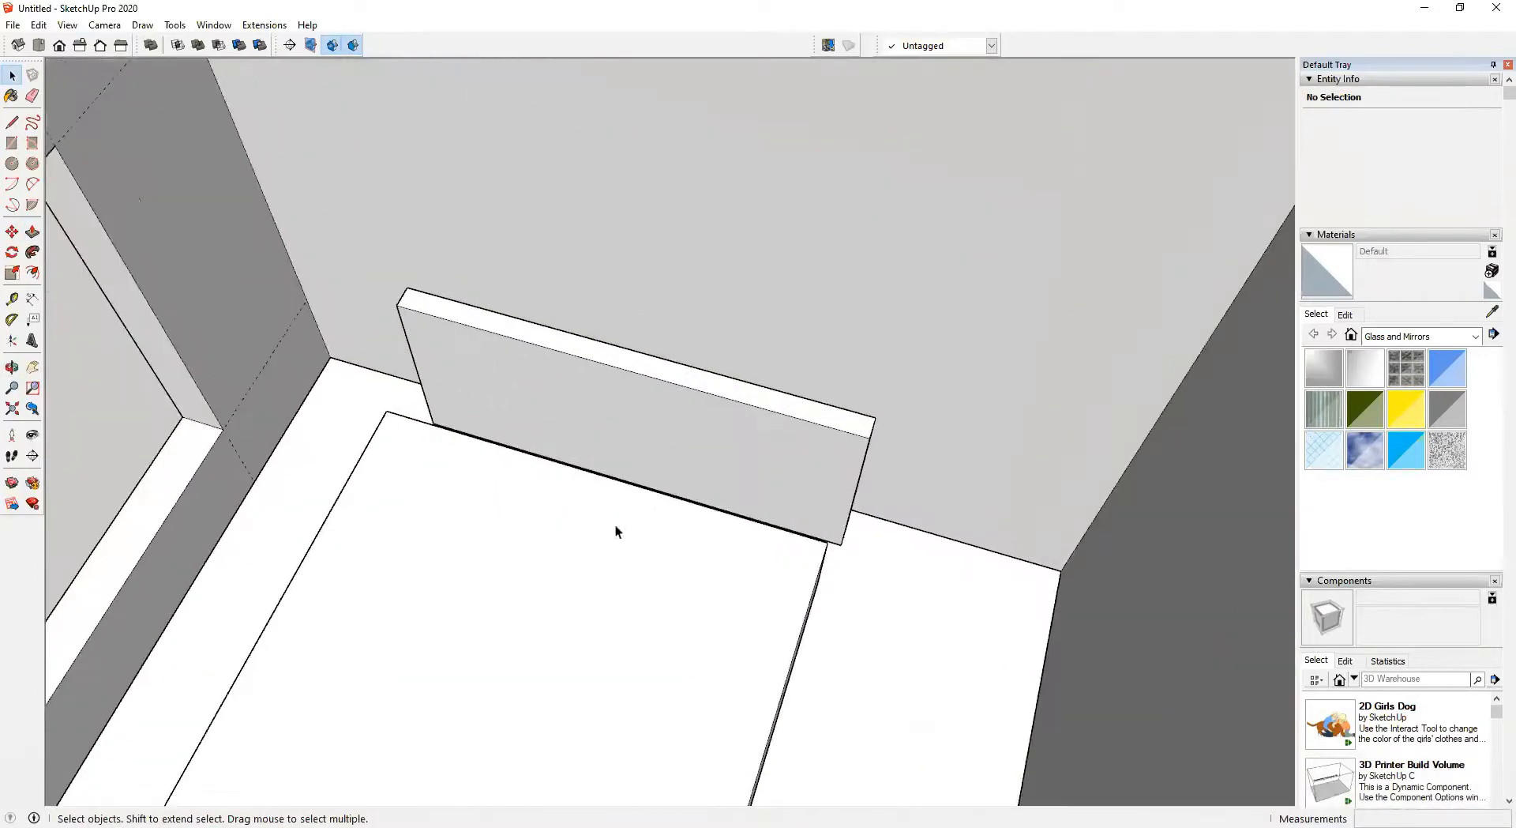
pyautogui.moveTo(623, 530); pyautogui.dragTo(675, 368, button='middle')
pyautogui.click(675, 368)
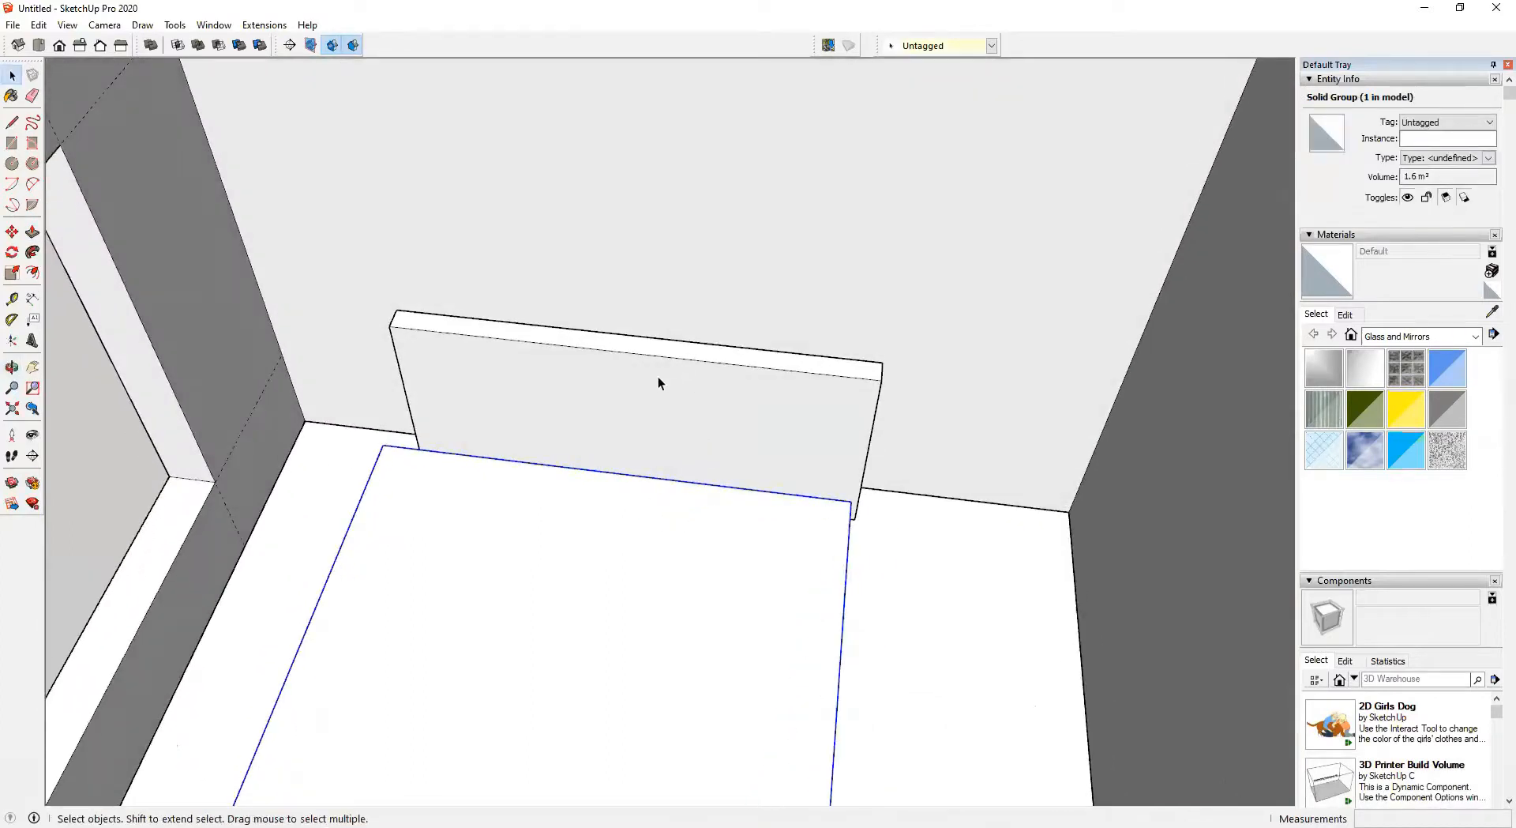
pyautogui.moveTo(662, 479); pyautogui.dragTo(681, 502, button='middle')
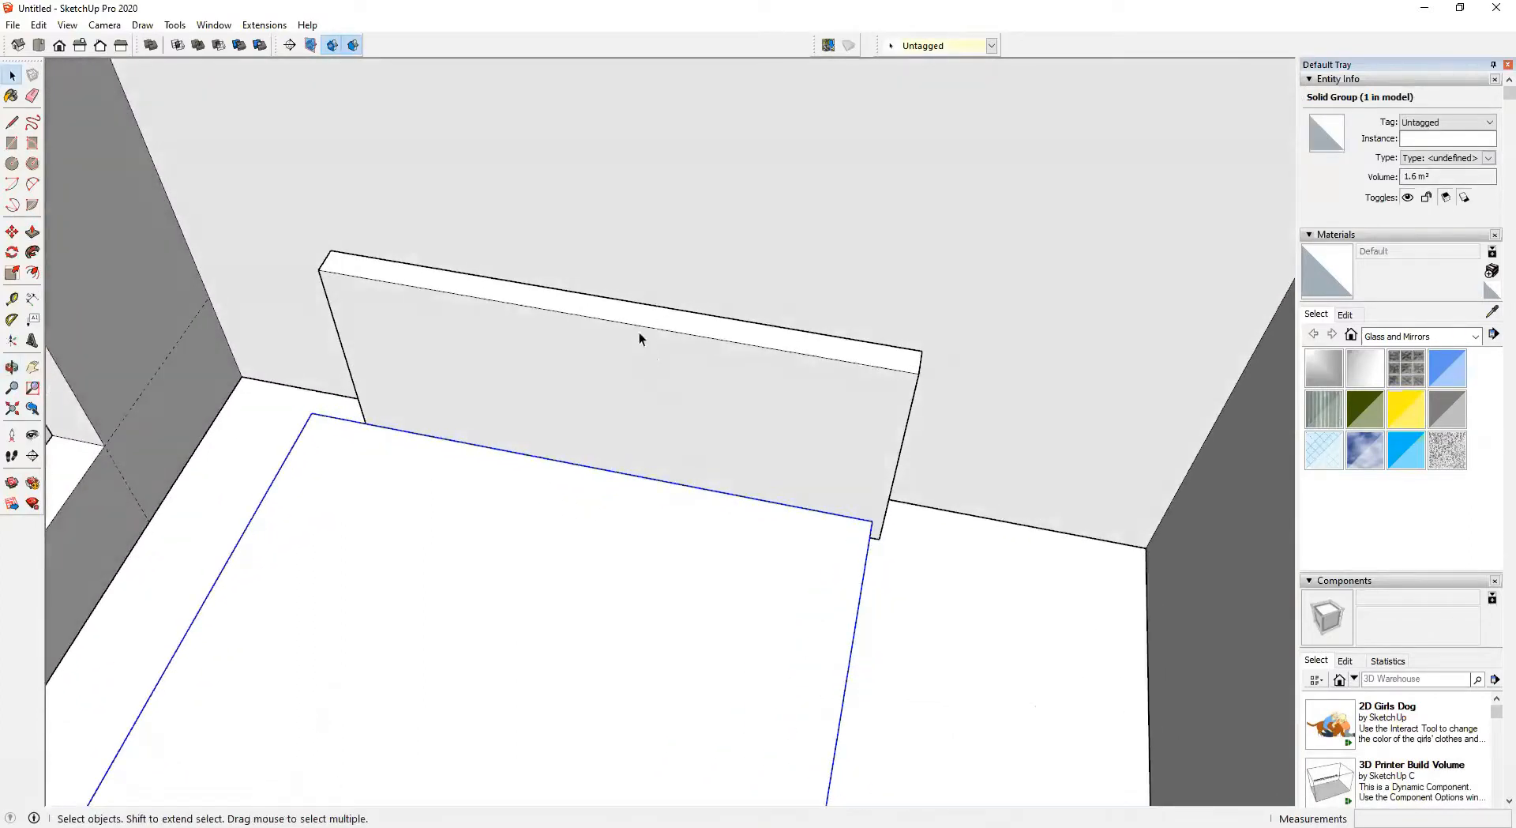
pyautogui.press('m')
pyautogui.moveTo(592, 429); pyautogui.dragTo(569, 454, button='middle')
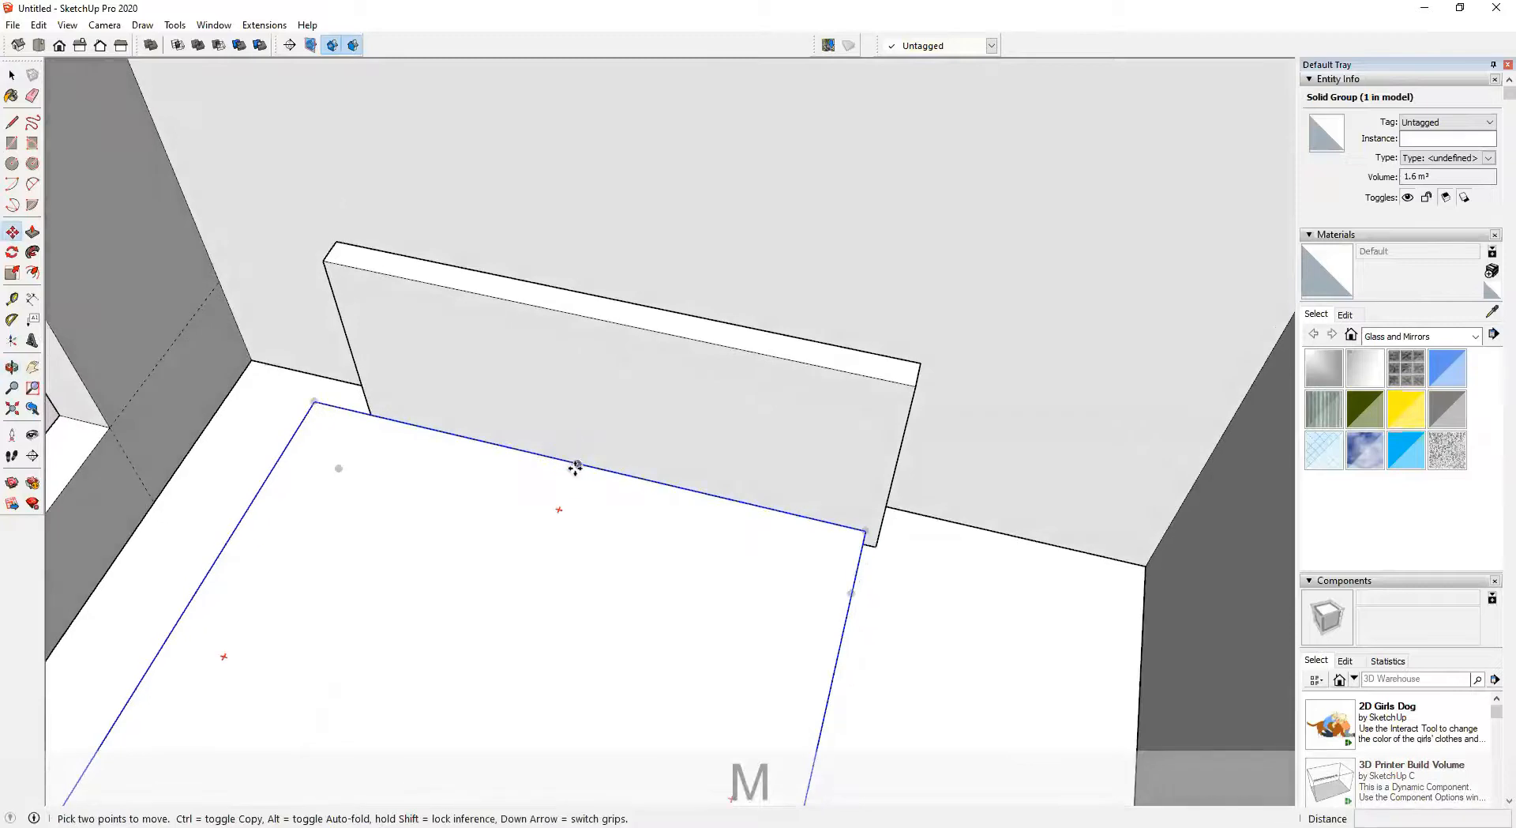
pyautogui.click(569, 459)
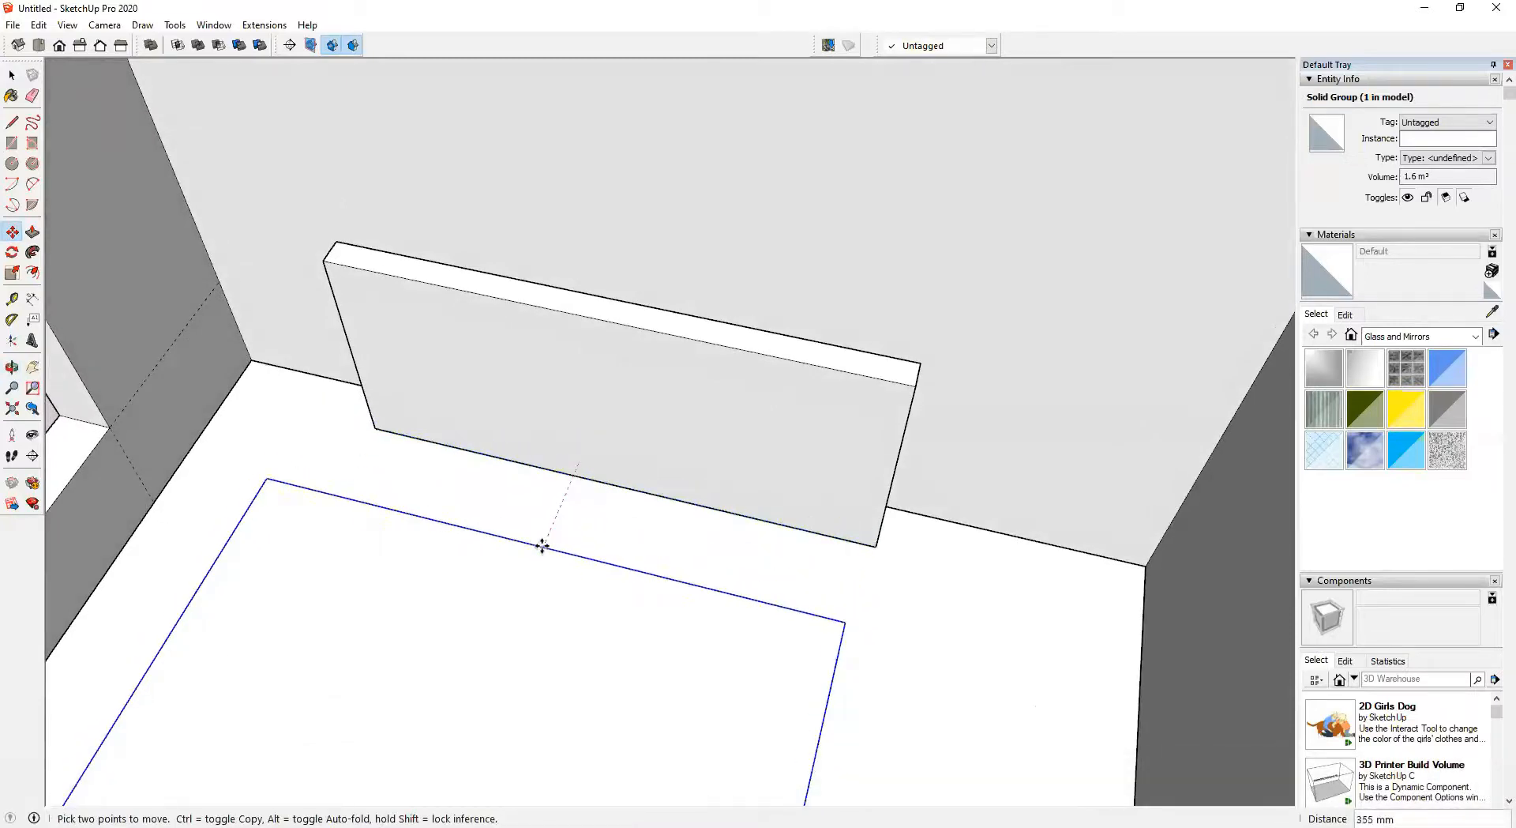
pyautogui.press('shift')
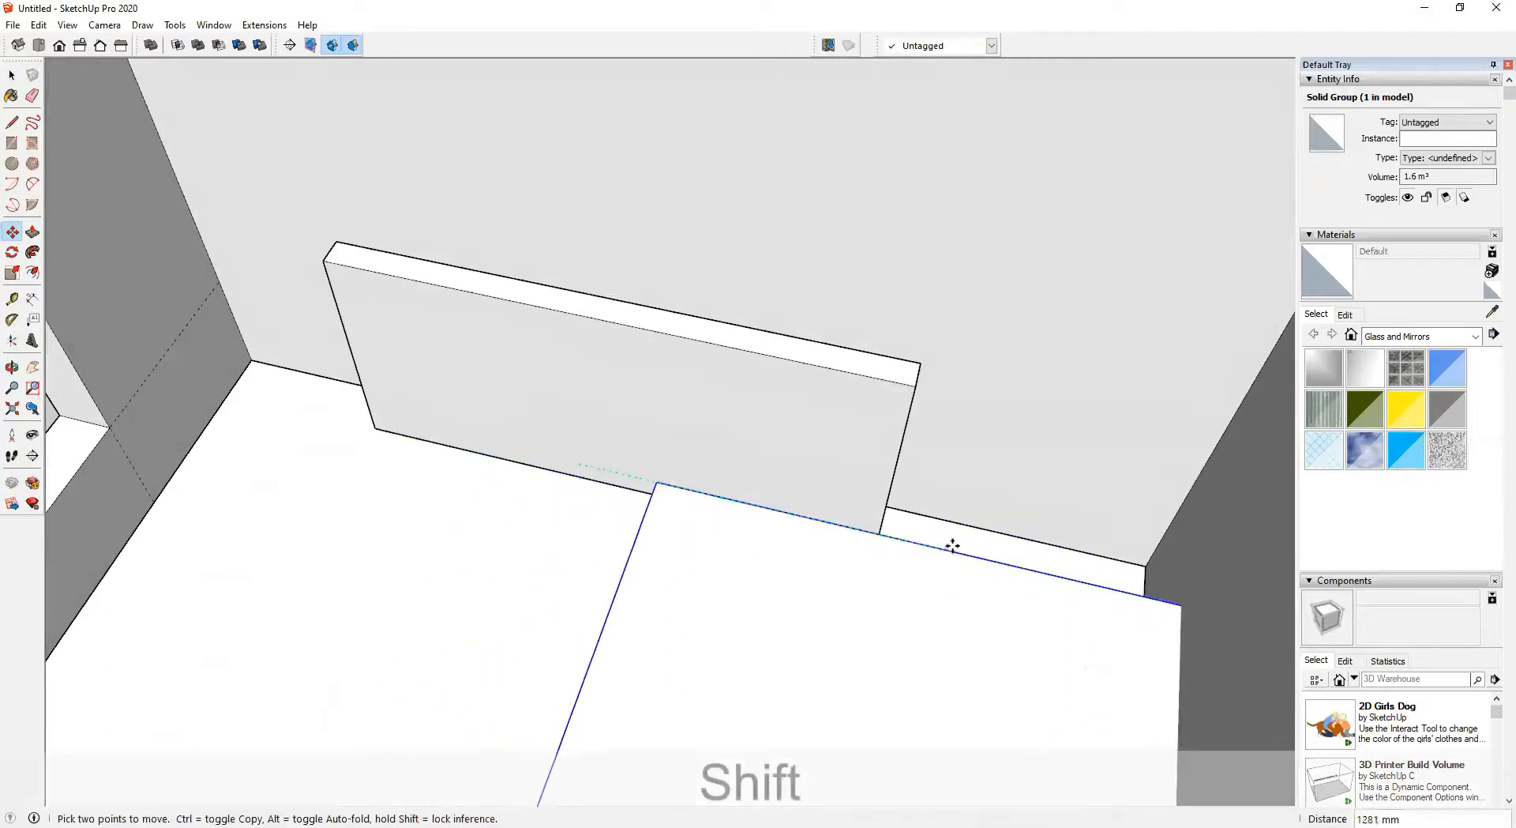
pyautogui.press('shift')
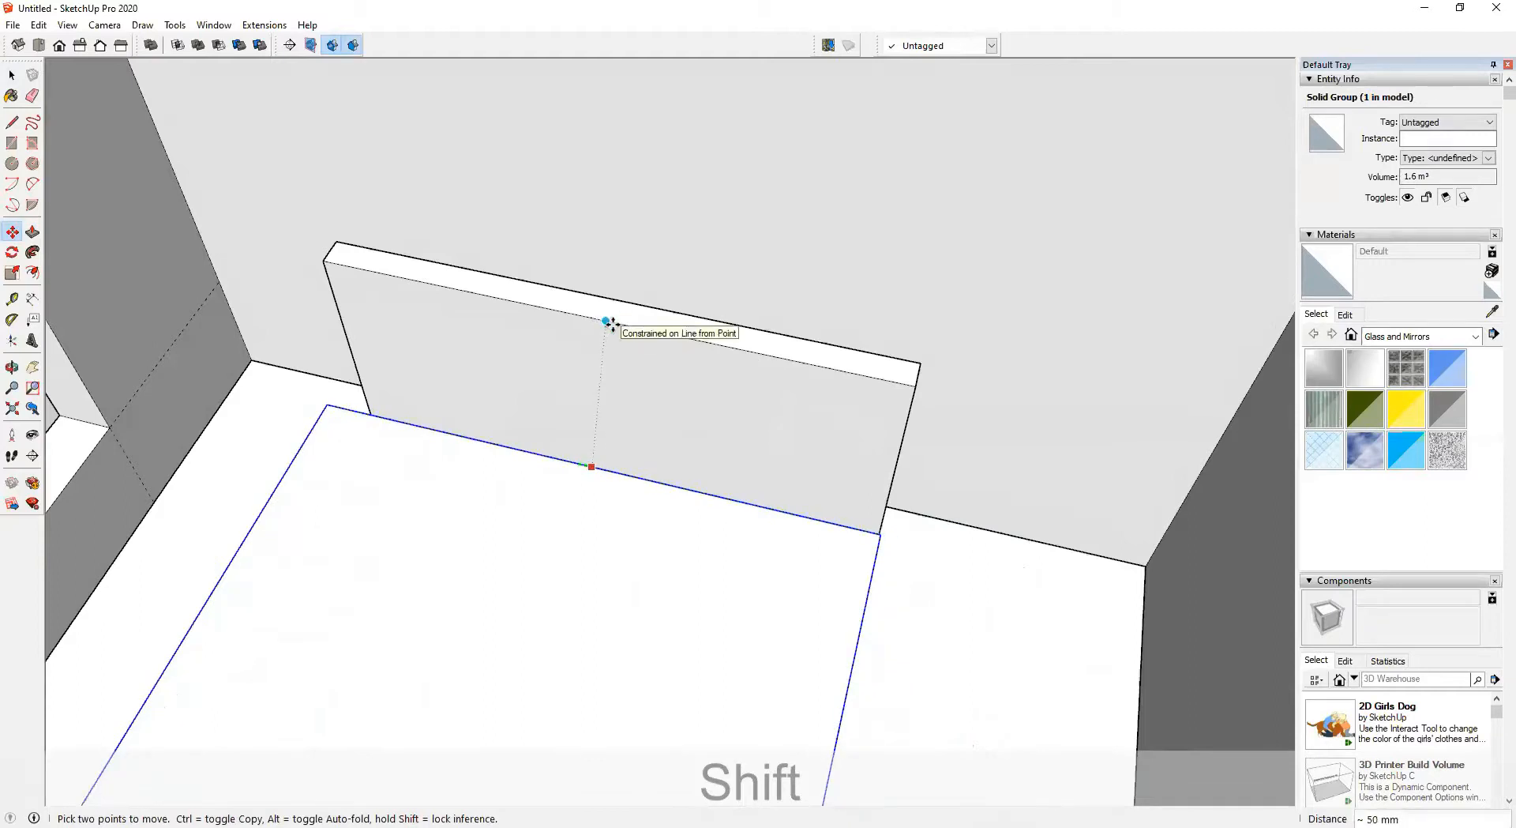
pyautogui.moveTo(612, 324); pyautogui.dragTo(509, 465, button='middle')
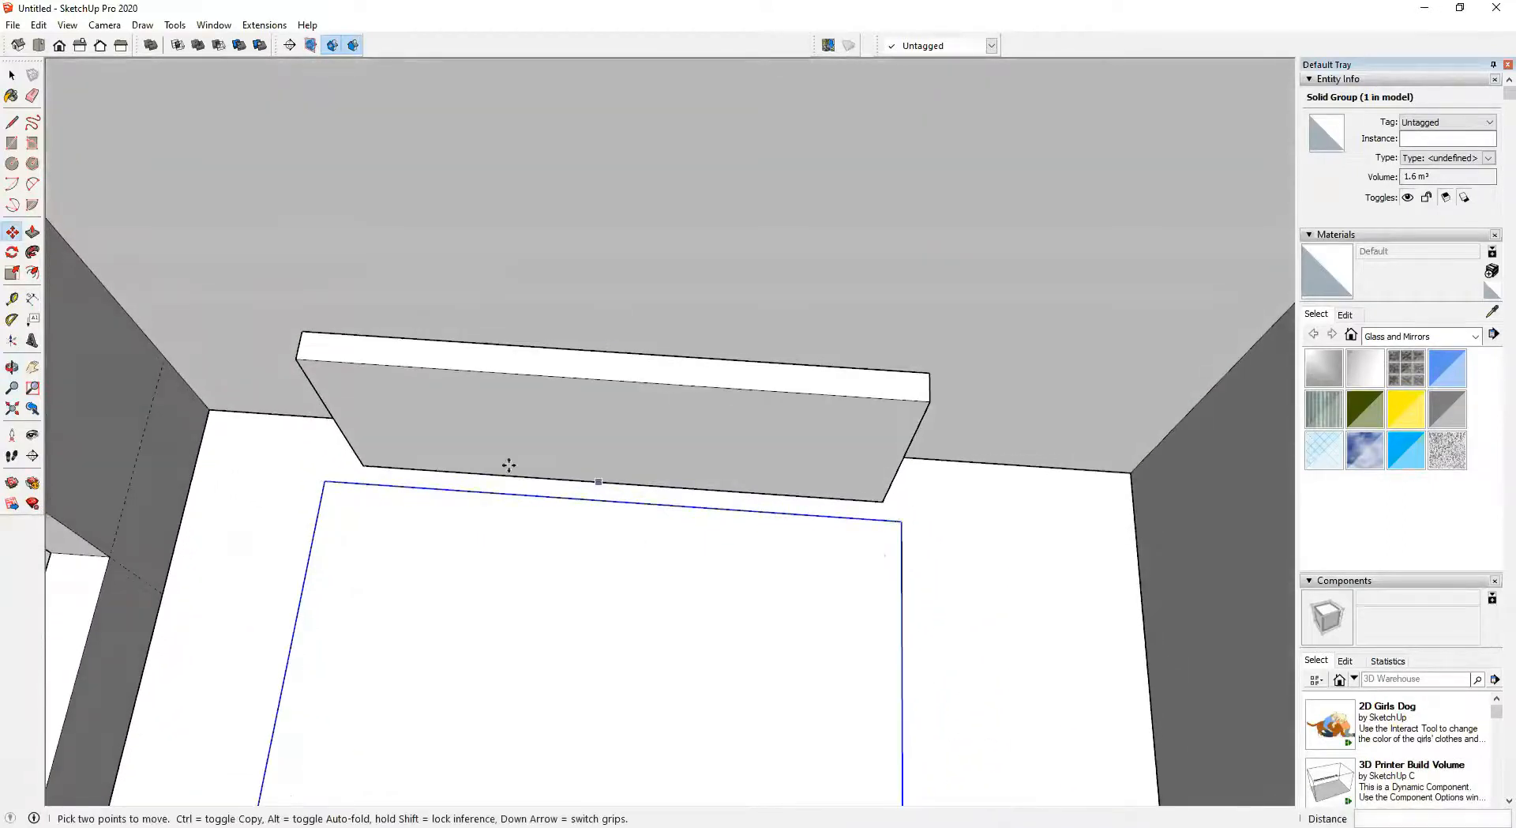
# Slide the bed base along the locked direction until its edge meets the bottom of the headboard
pyautogui.click(608, 499)
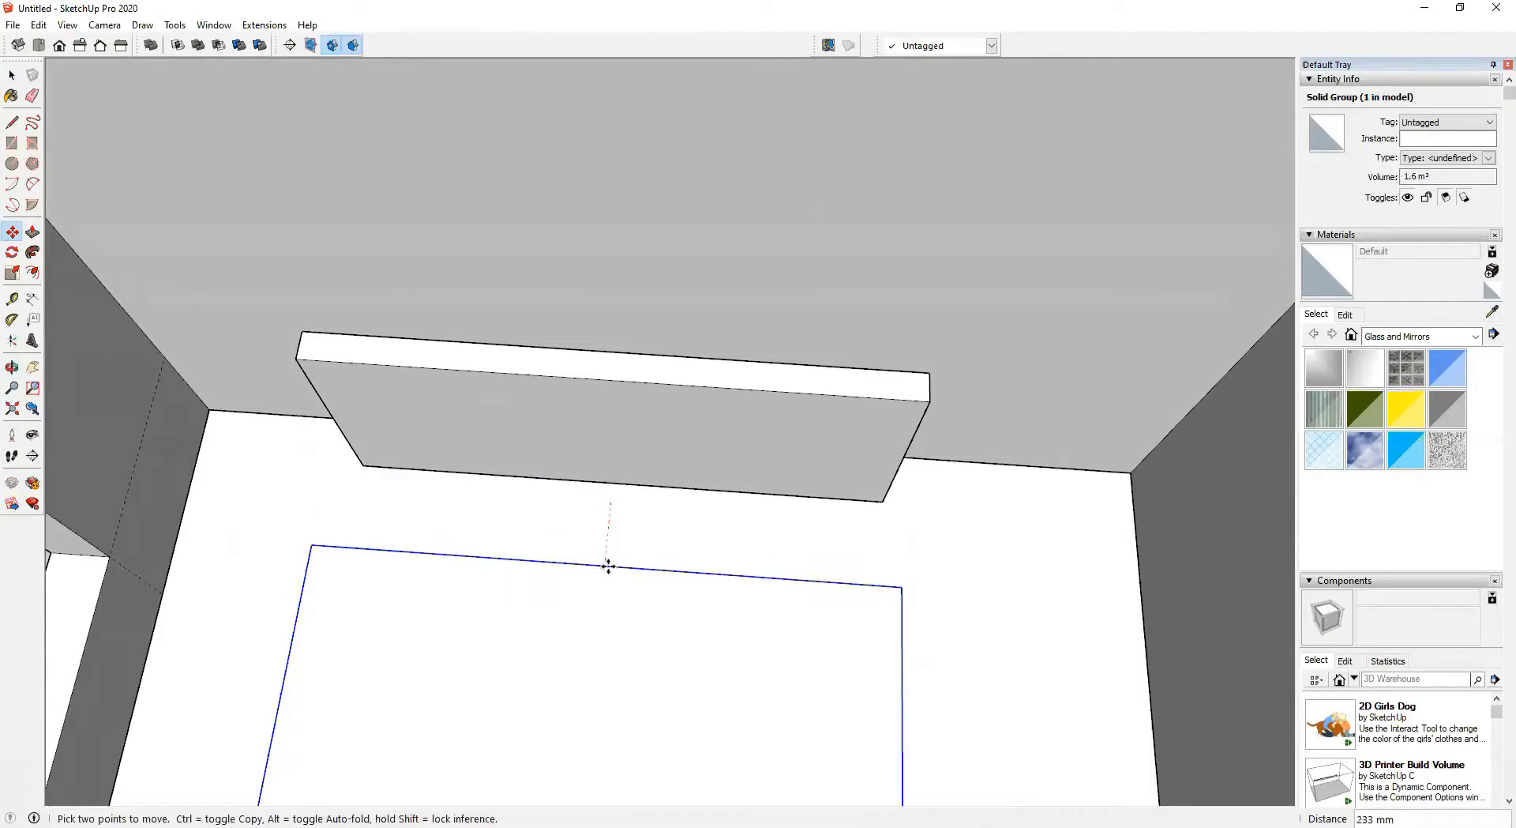
pyautogui.press('shift')
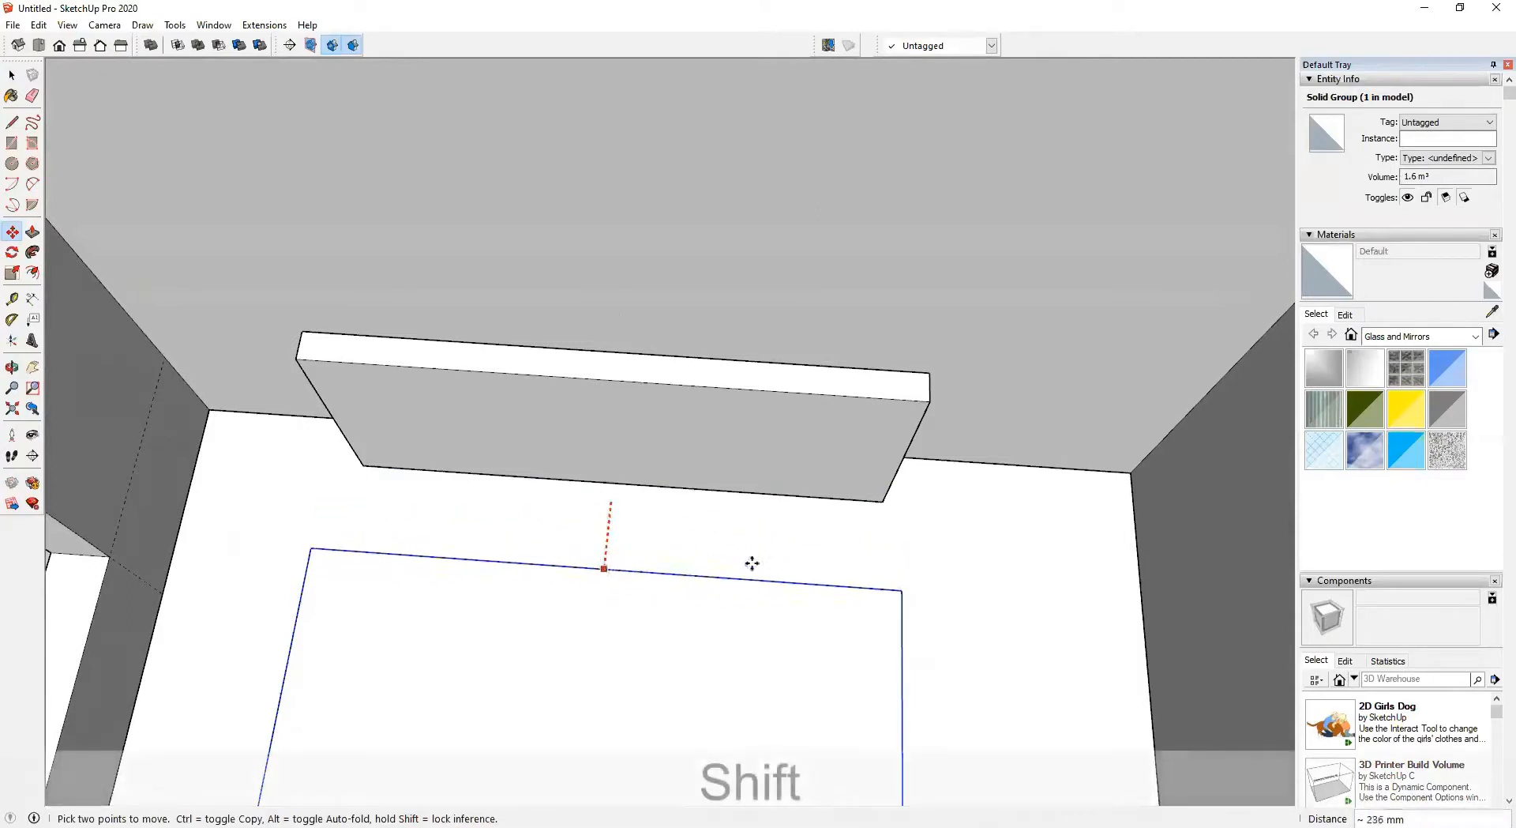
pyautogui.moveTo(927, 403); pyautogui.dragTo(874, 574, button='middle')
# Select both the bed base and headboard and move them together along the red axis against the back wall
pyautogui.scroll(-3, 303, 505)
pyautogui.press('space')
pyautogui.press('ctrl')
pyautogui.keyDown('ctrl'); pyautogui.click(857, 395); pyautogui.keyUp('ctrl')
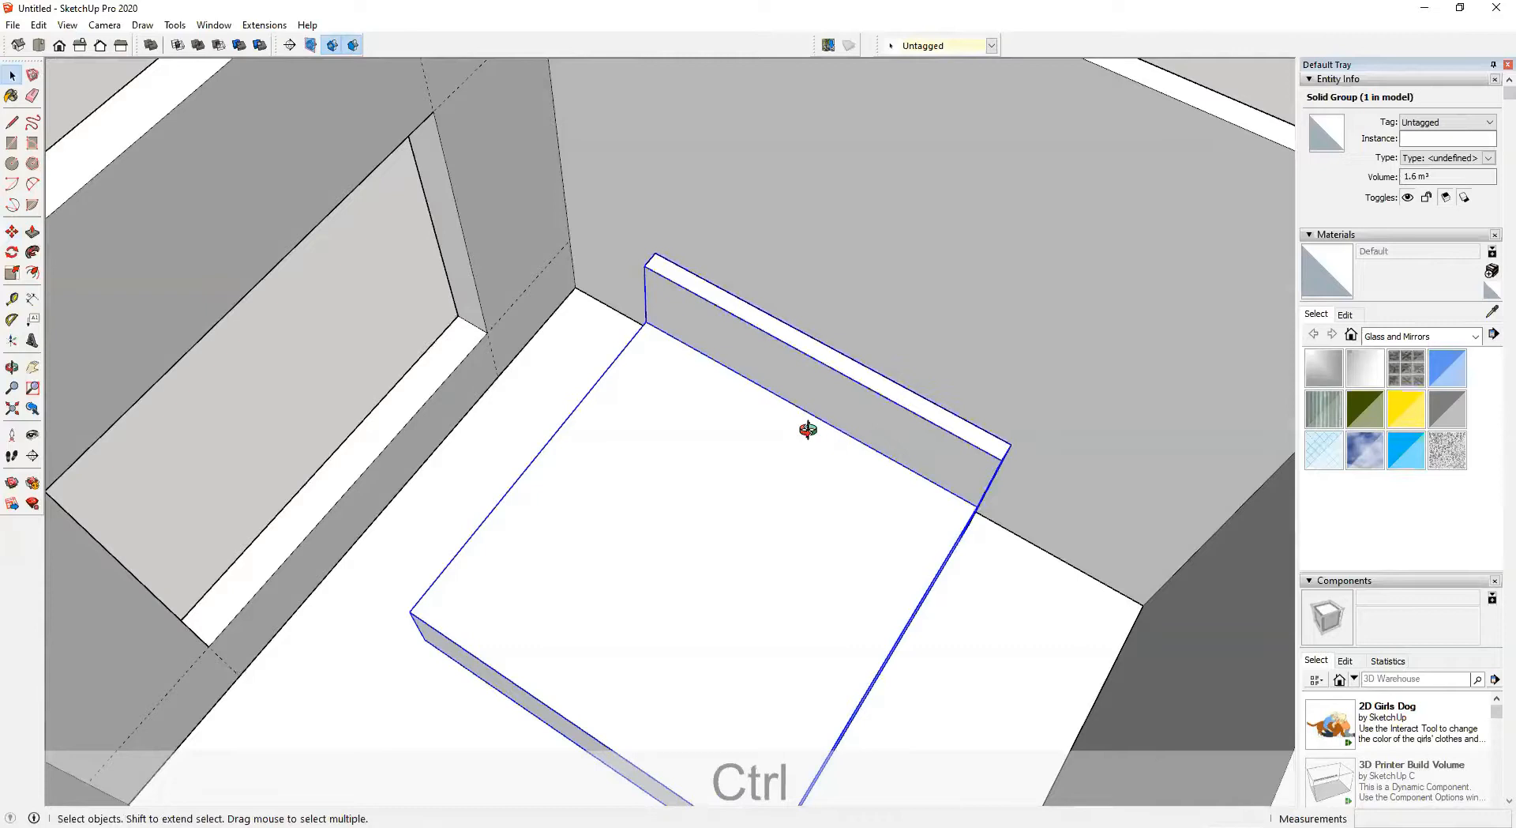
pyautogui.moveTo(806, 430); pyautogui.dragTo(766, 444, button='middle')
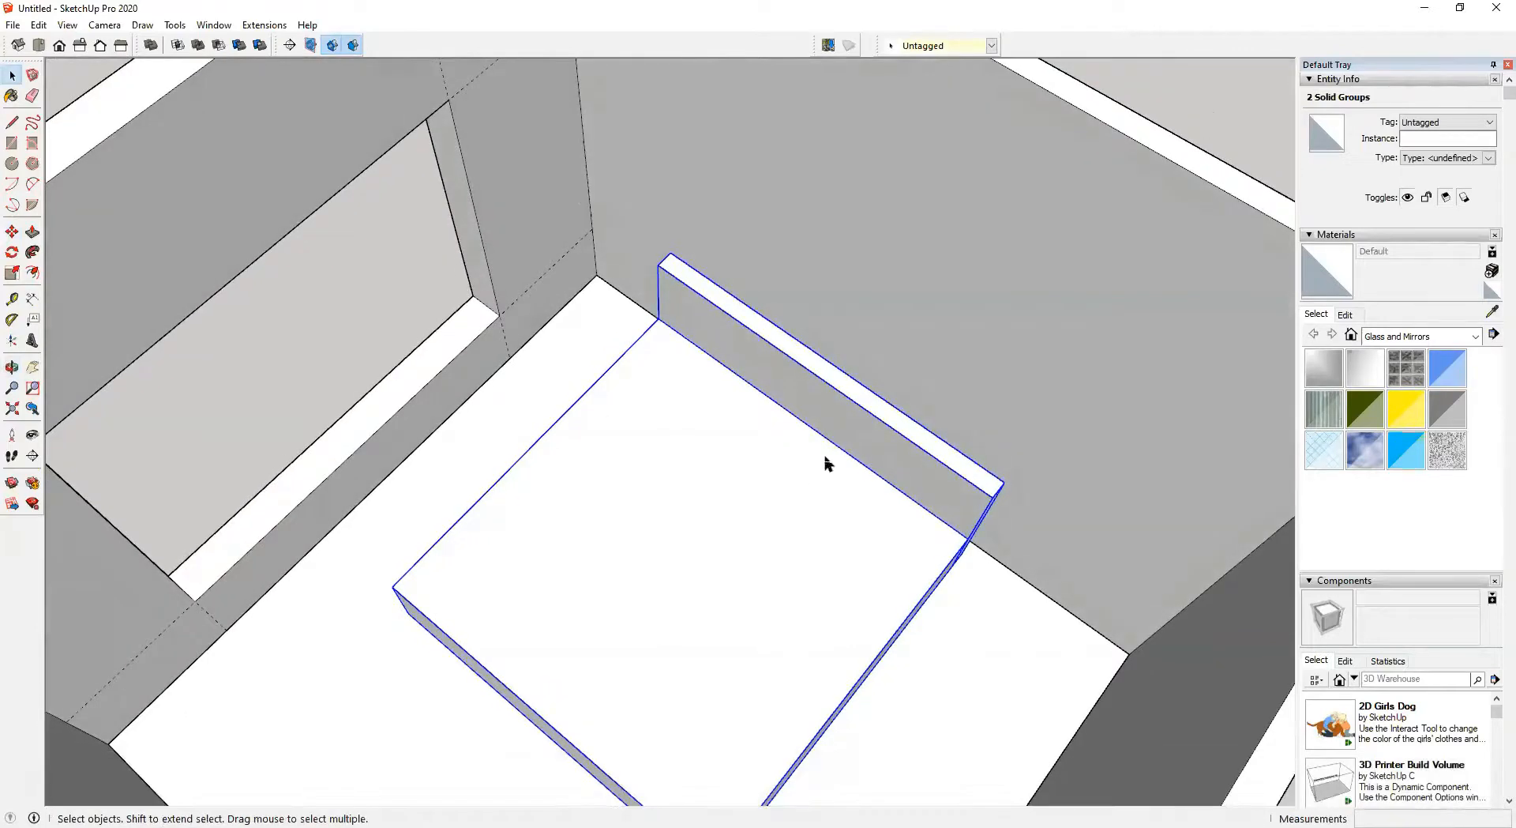
pyautogui.press('m')
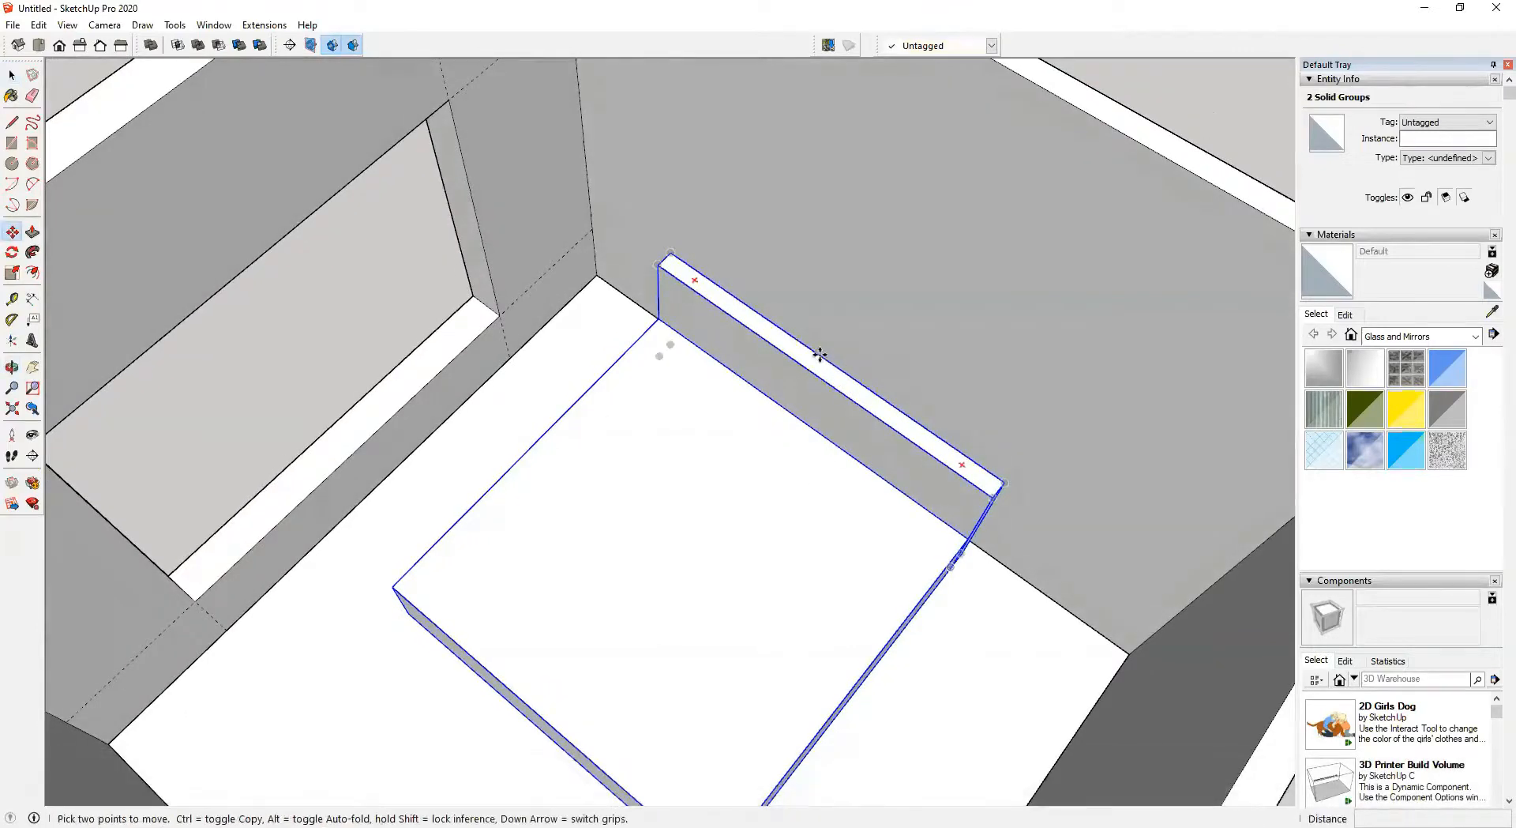
pyautogui.click(821, 355)
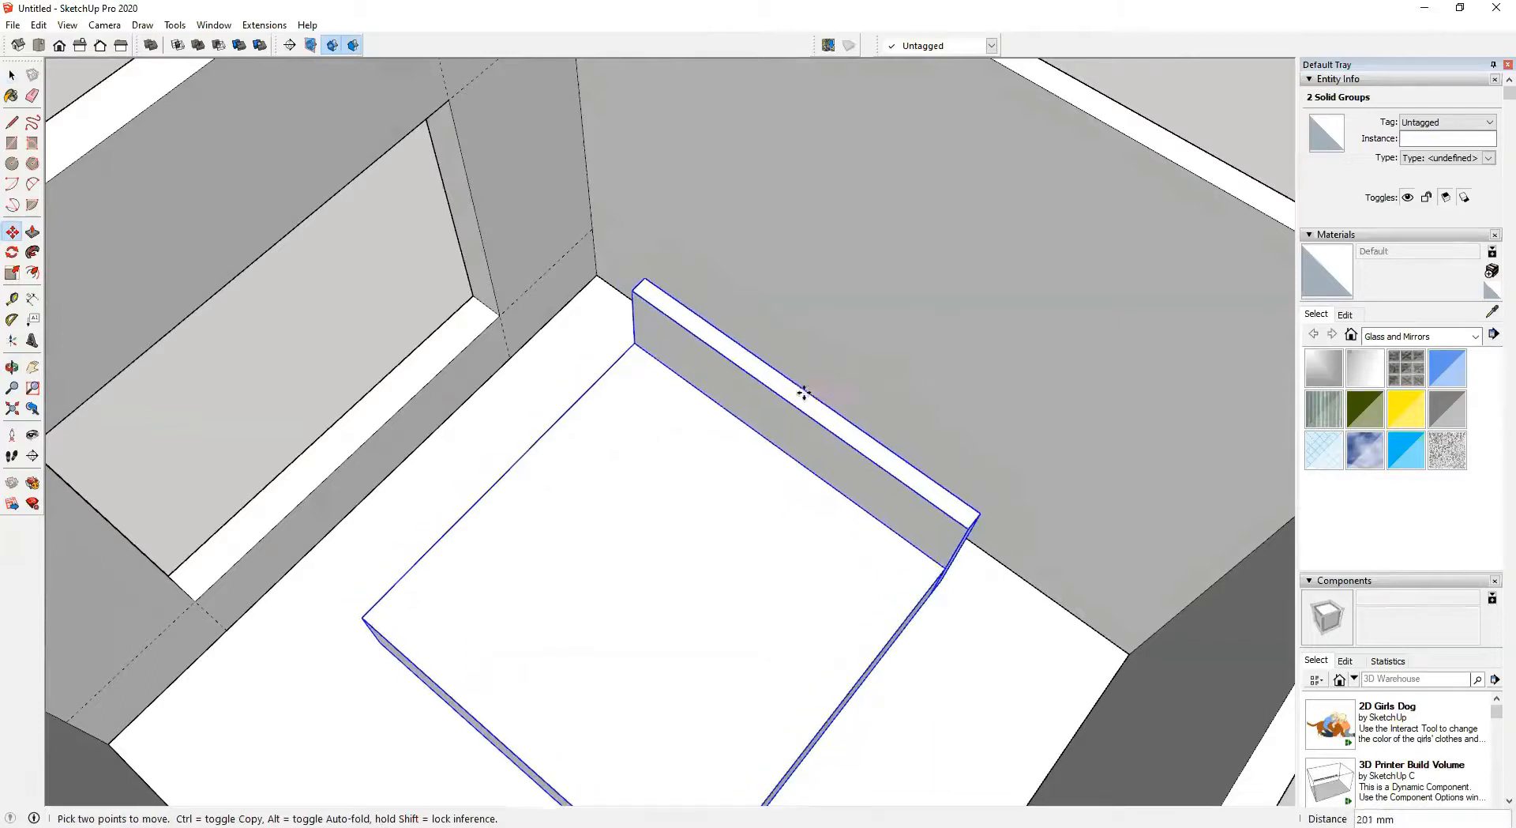
pyautogui.keyDown('shift'); pyautogui.moveTo(755, 427); pyautogui.dragTo(721, 462, button='middle'); pyautogui.keyUp('shift')
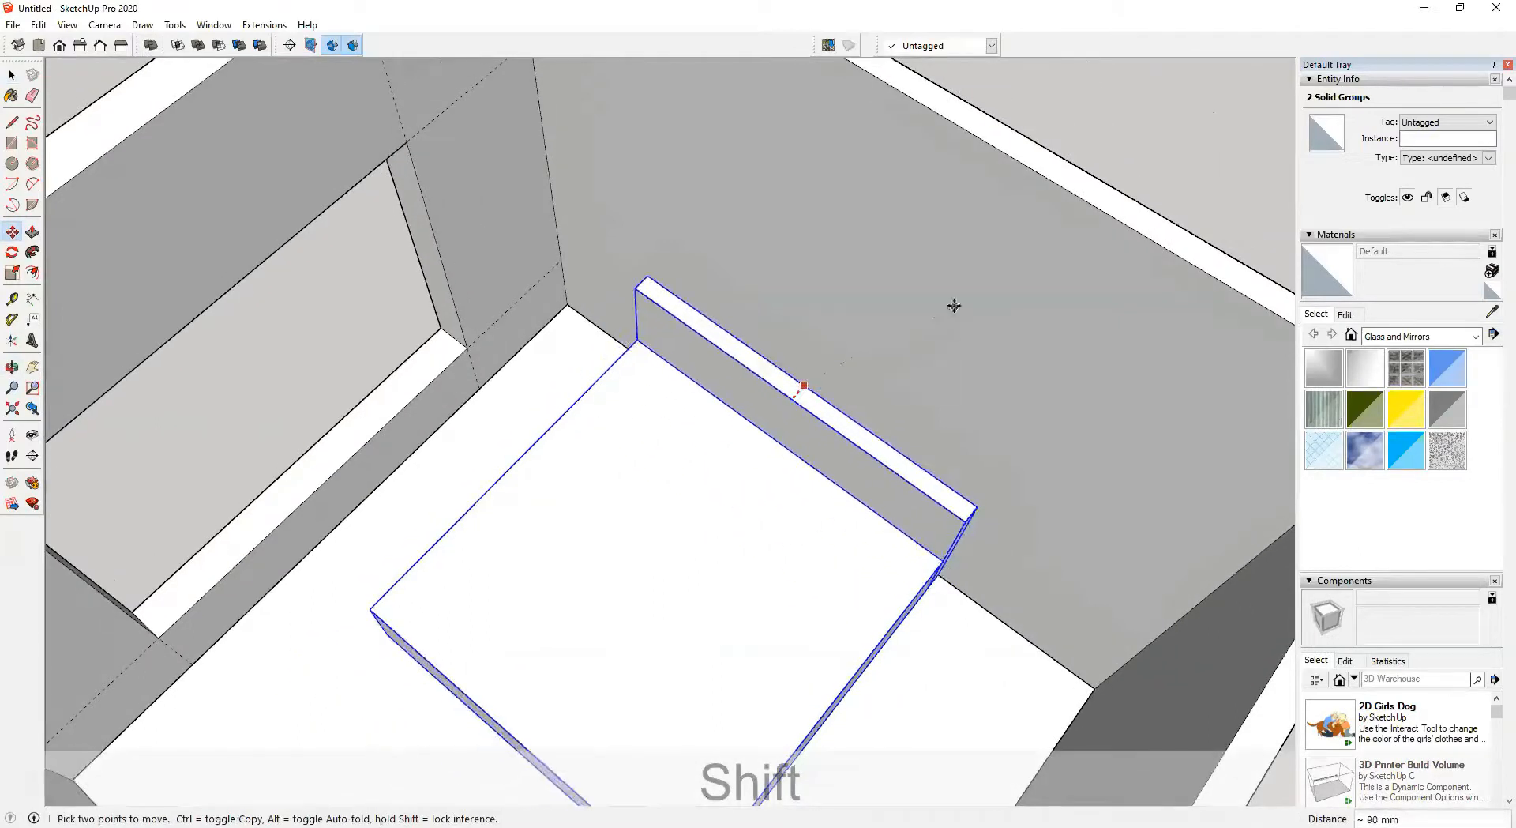
pyautogui.keyDown('shift'); pyautogui.moveTo(976, 269); pyautogui.dragTo(691, 482, button='middle'); pyautogui.keyUp('shift')
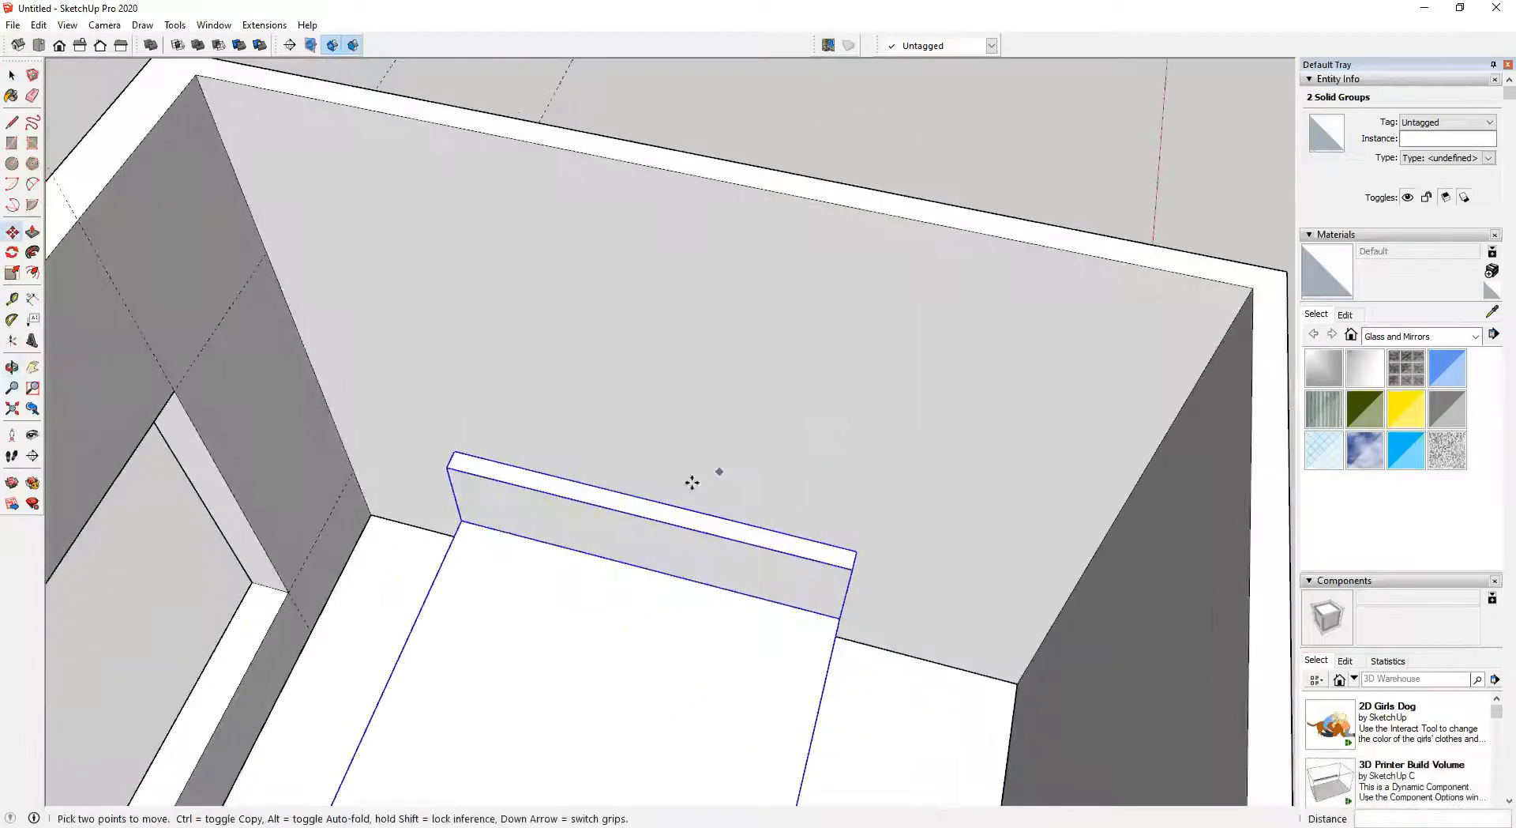
pyautogui.click(647, 499)
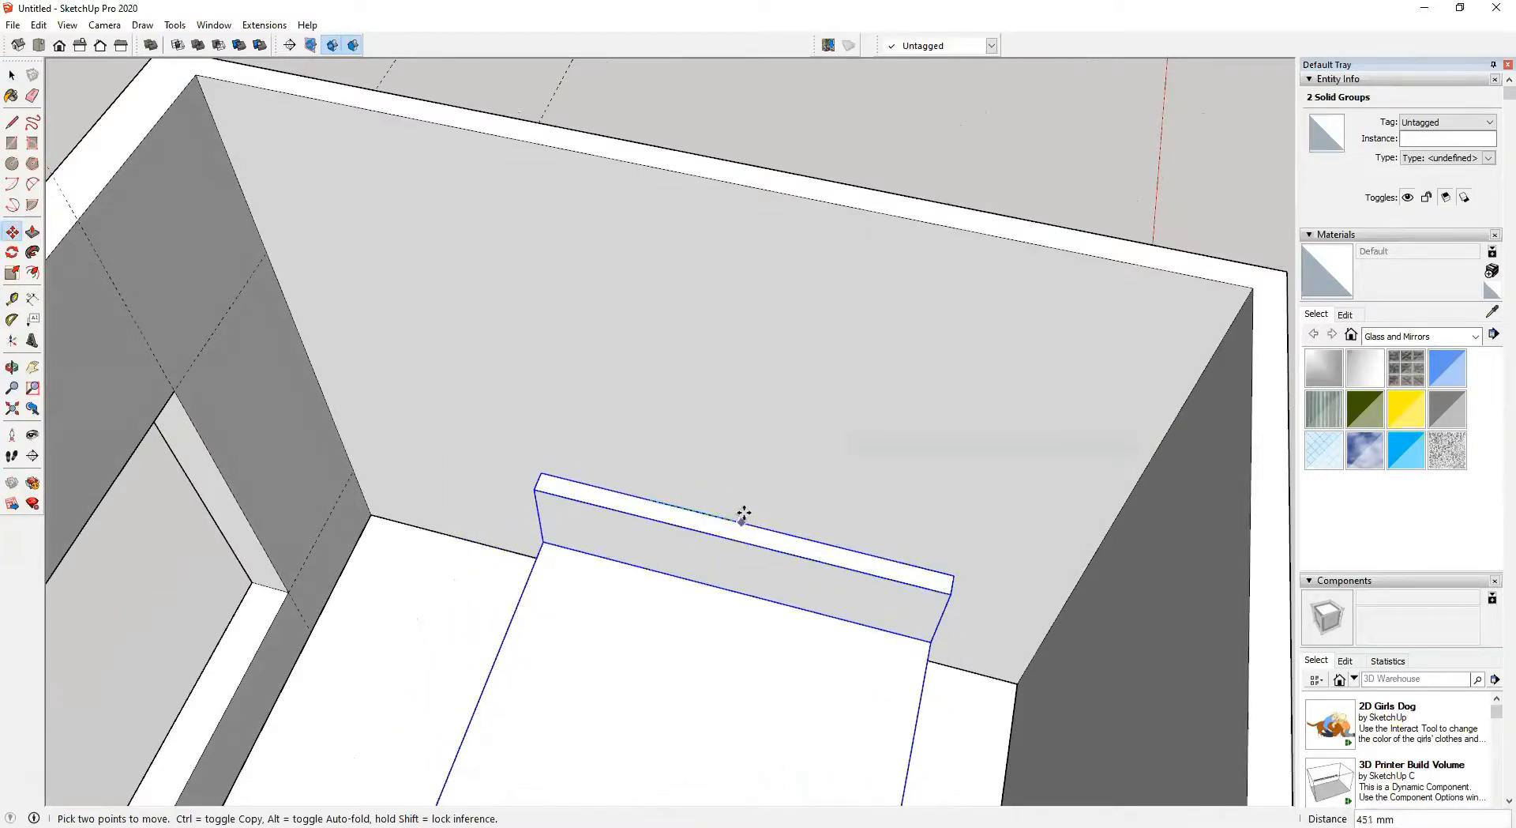
pyautogui.press('Left')
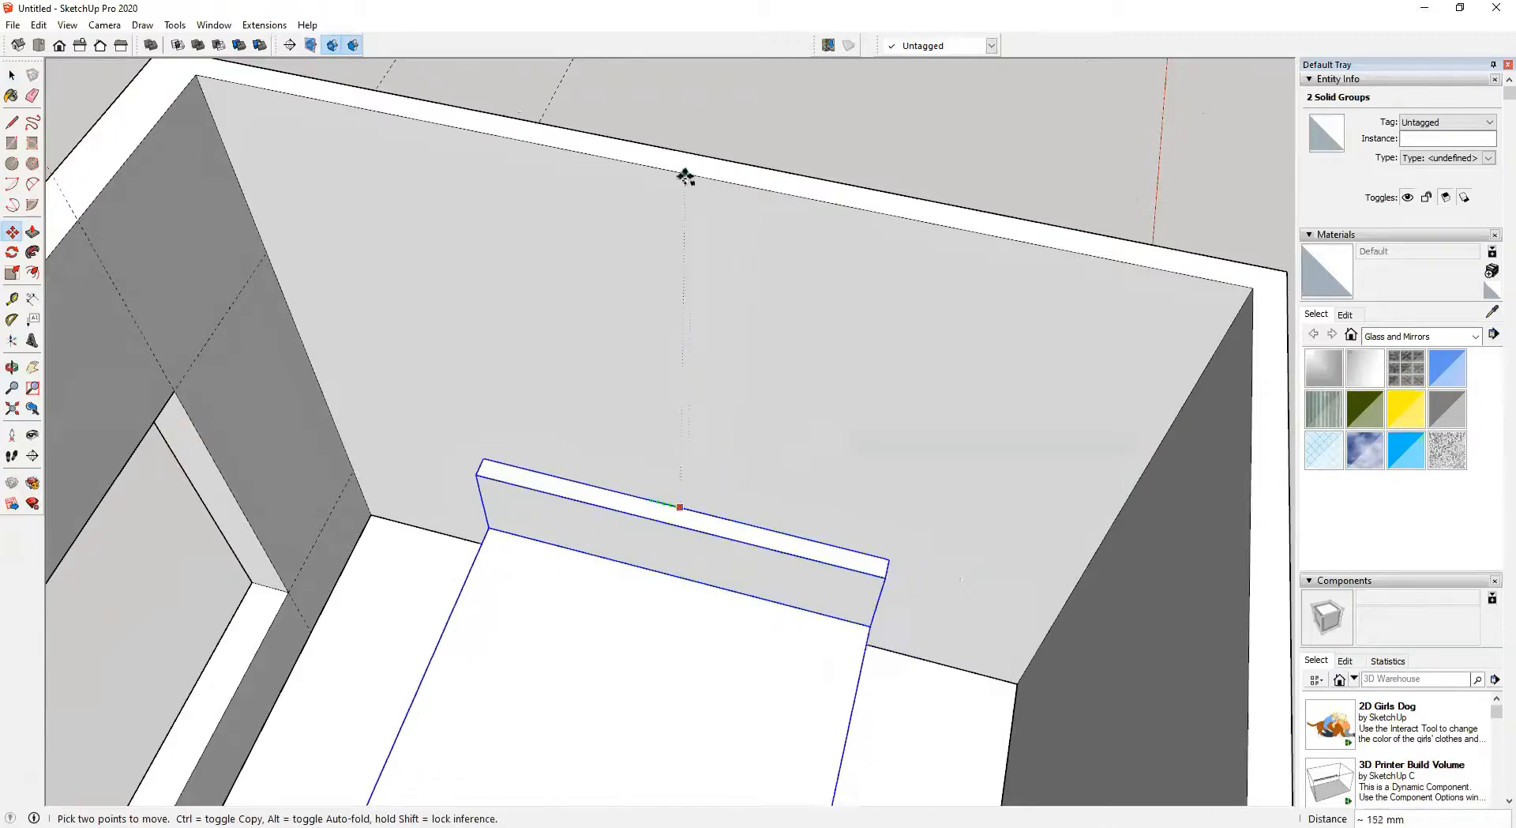
pyautogui.click(683, 171)
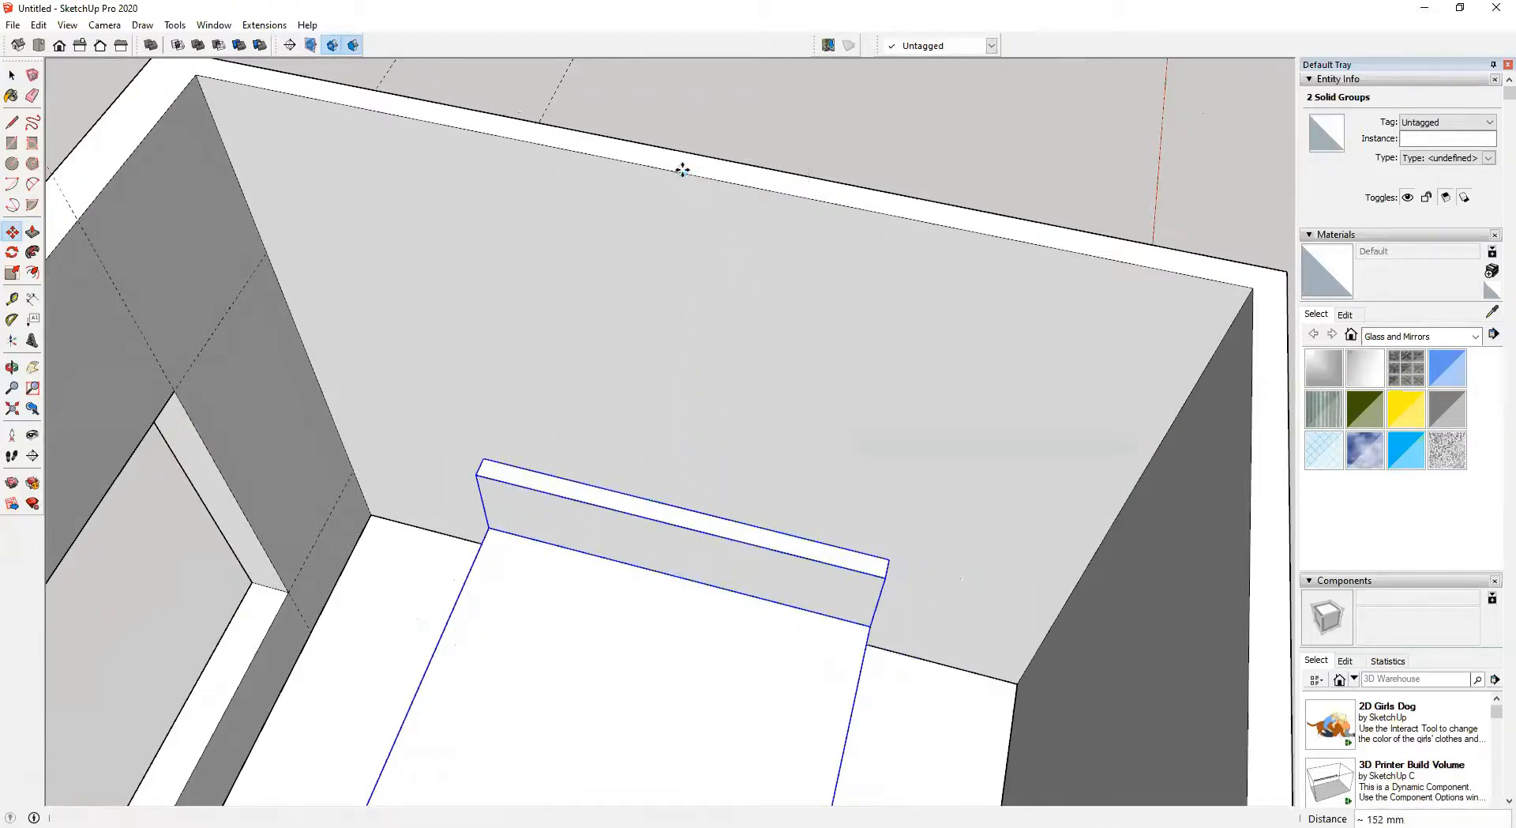
# Draw an 800 × 450 mm rectangle on the floor from the wall corner beside the headboard
pyautogui.scroll(-2, 706, 568)
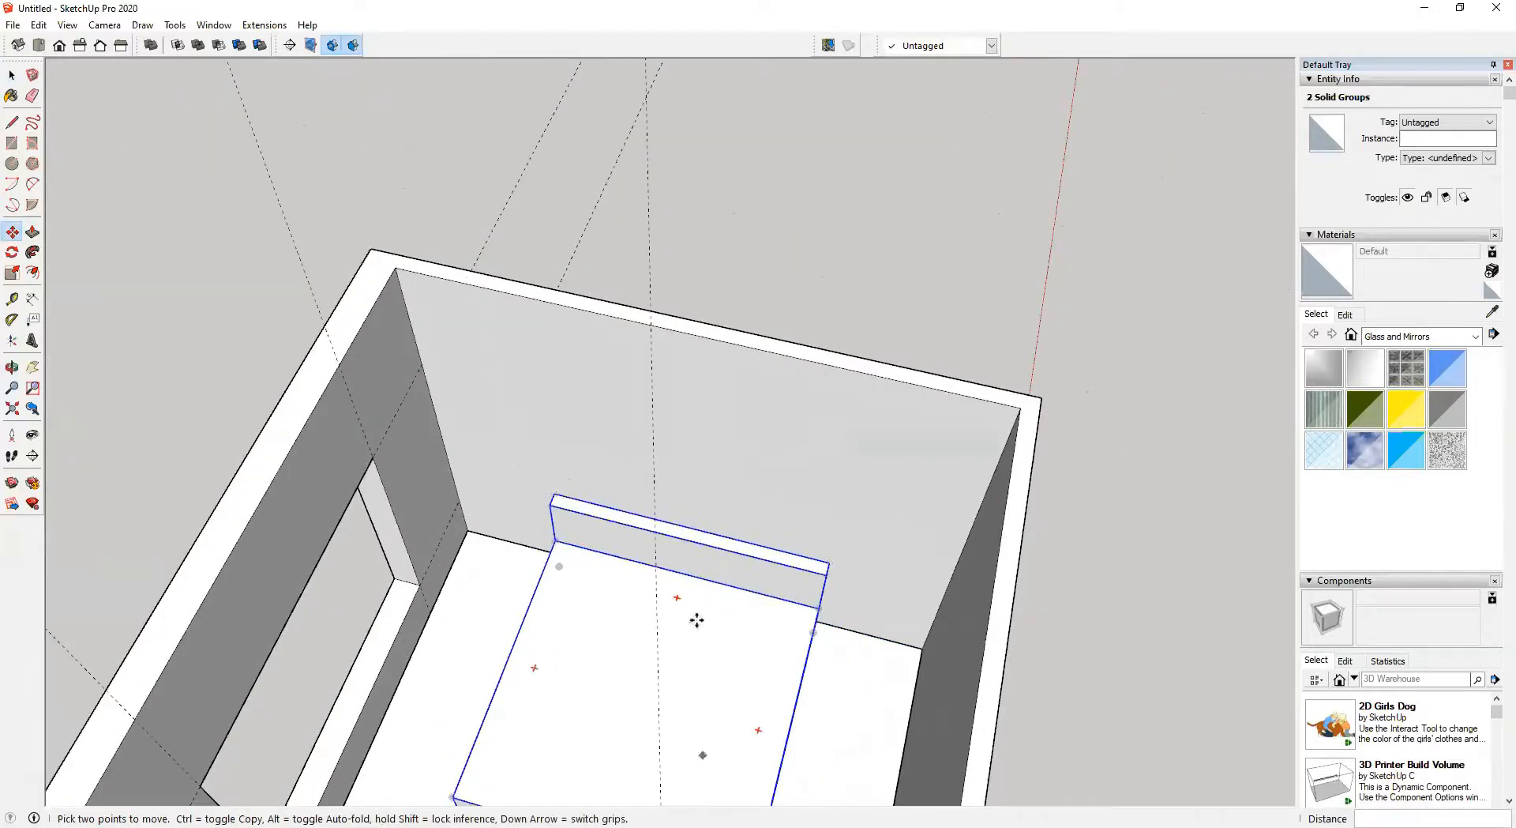
pyautogui.keyDown('shift'); pyautogui.moveTo(677, 632); pyautogui.dragTo(819, 551, button='middle'); pyautogui.keyUp('shift')
pyautogui.scroll(2, 819, 556)
pyautogui.press('r')
pyautogui.moveTo(860, 494); pyautogui.dragTo(782, 518, button='middle')
pyautogui.scroll(3, 782, 518)
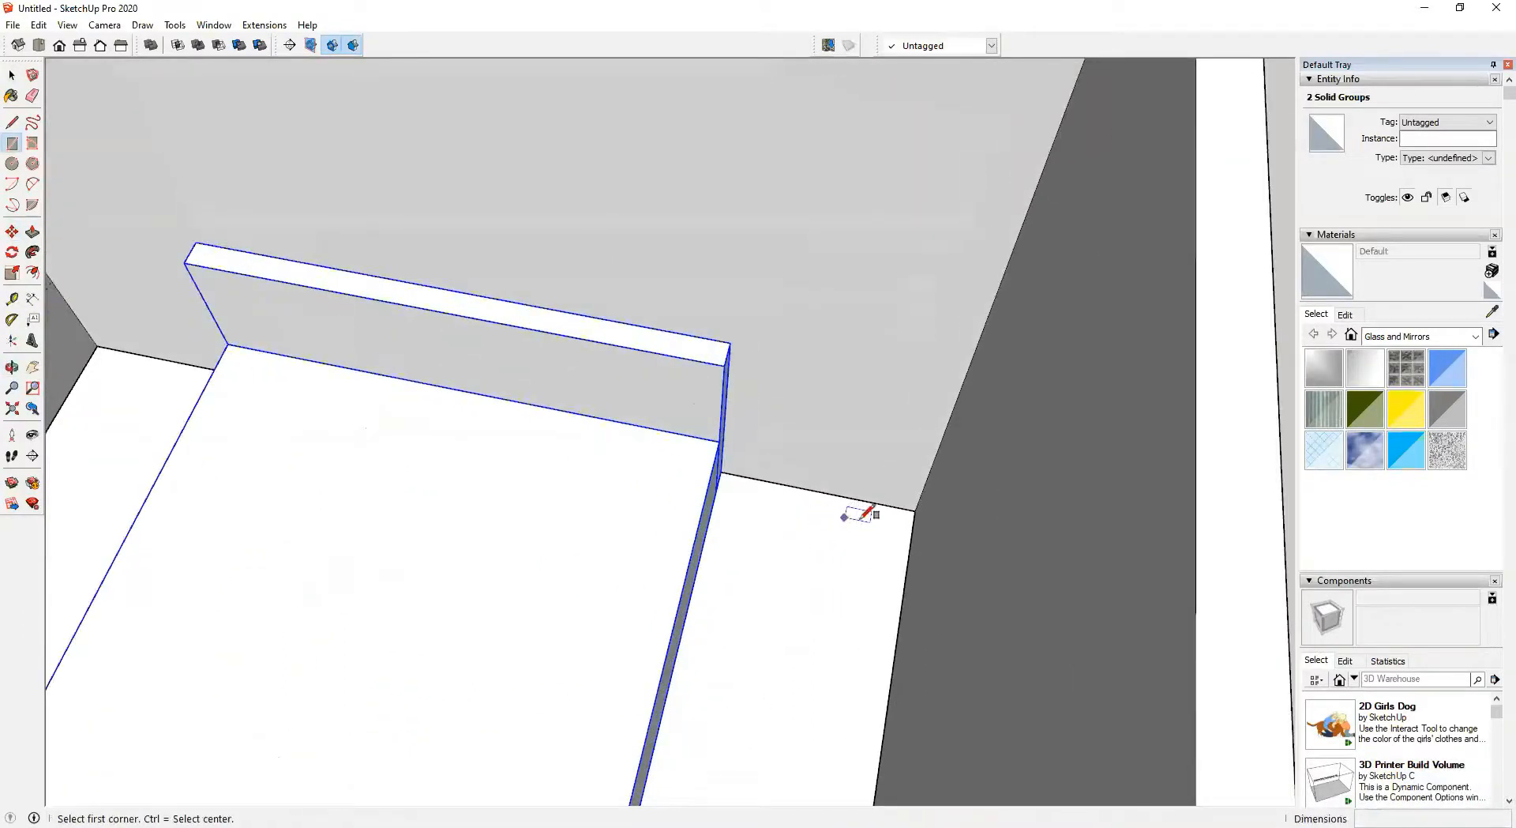
pyautogui.press('t')
pyautogui.click(916, 509)
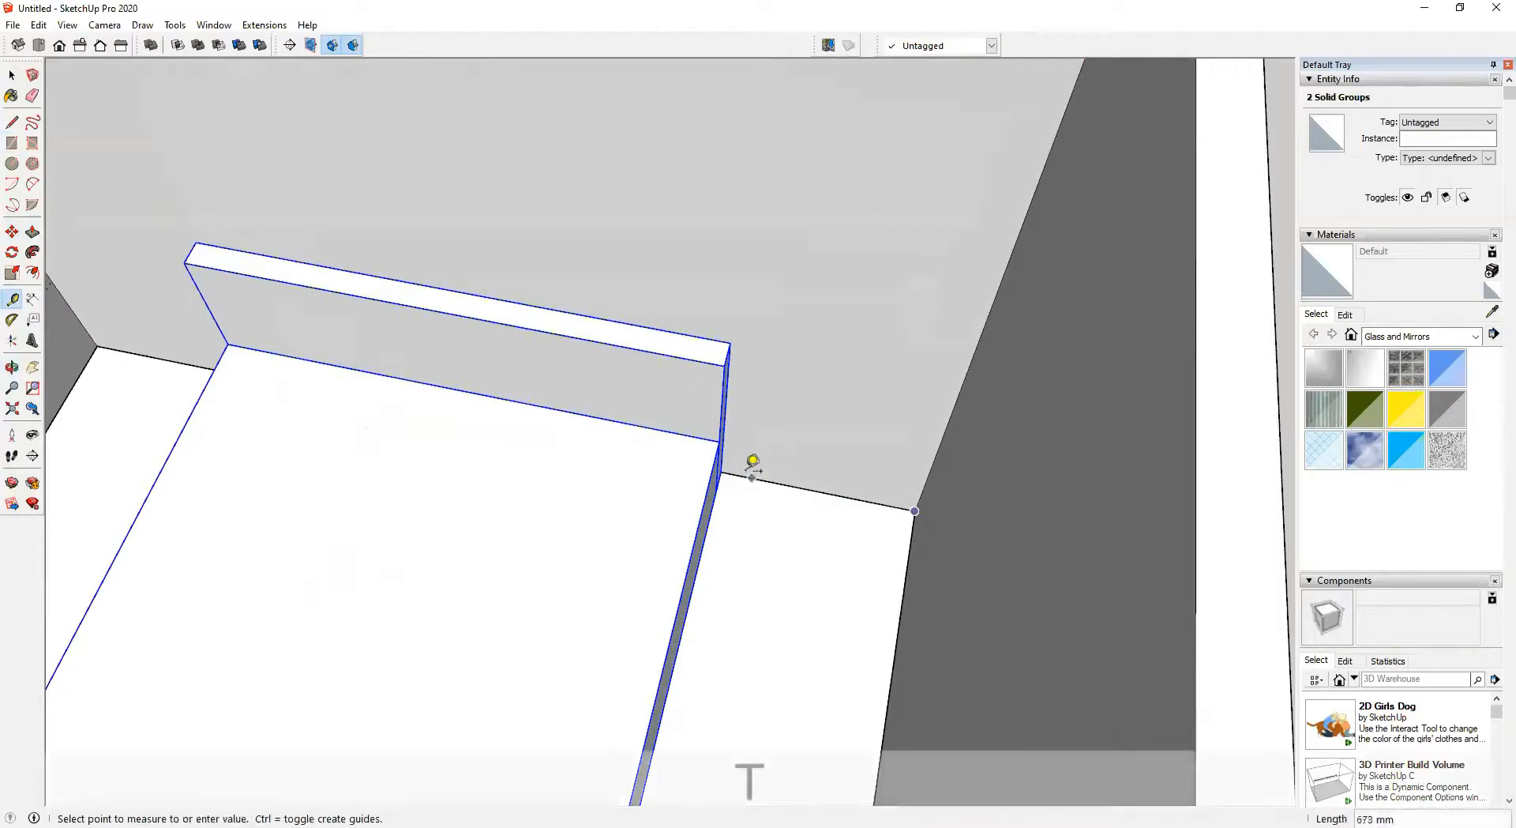
pyautogui.press('Escape')
pyautogui.press('r')
pyautogui.click(915, 510)
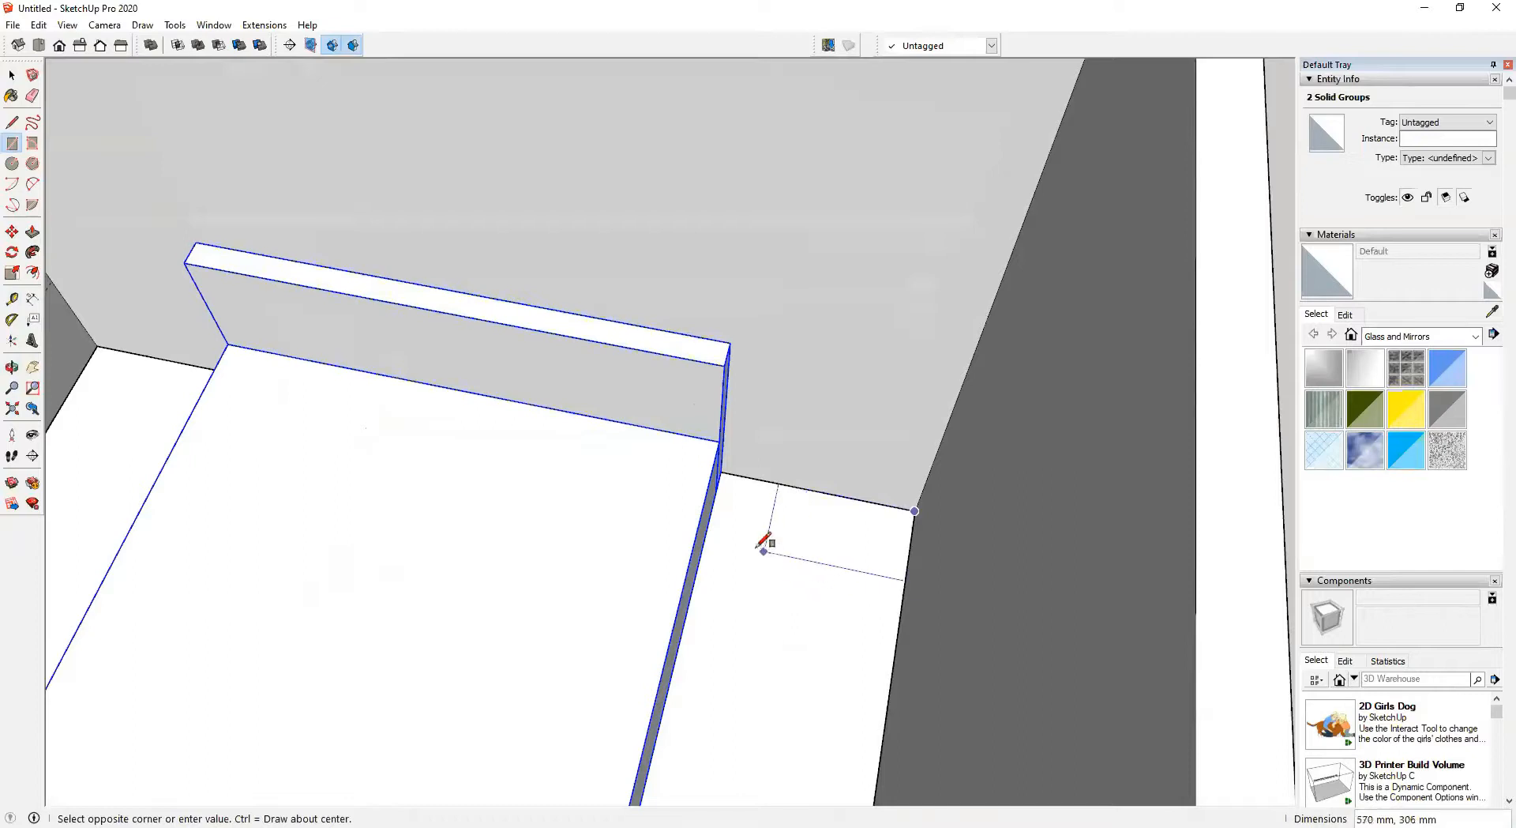
pyautogui.write('800')
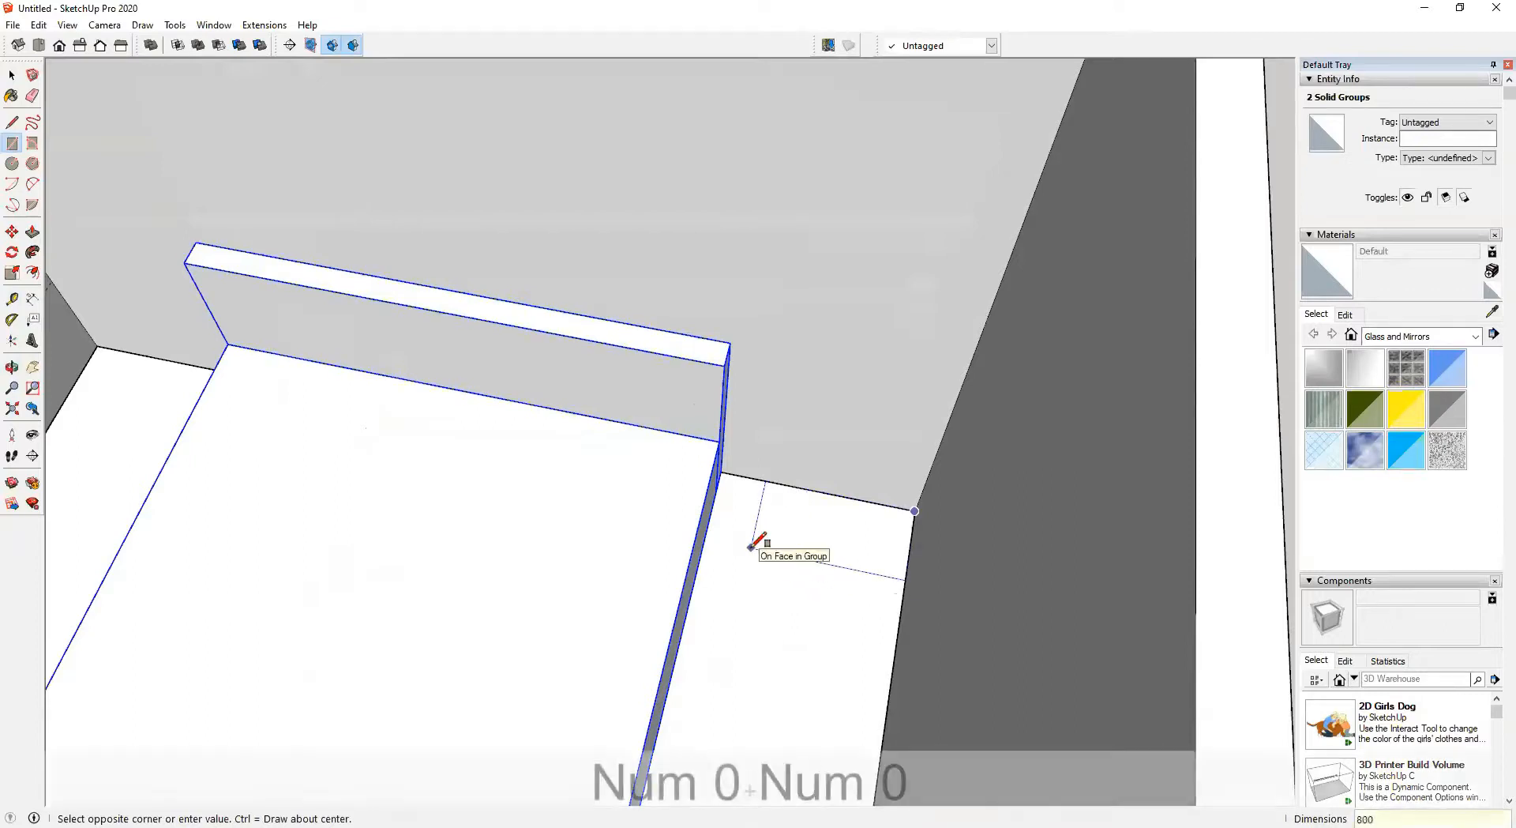
pyautogui.write(',450')
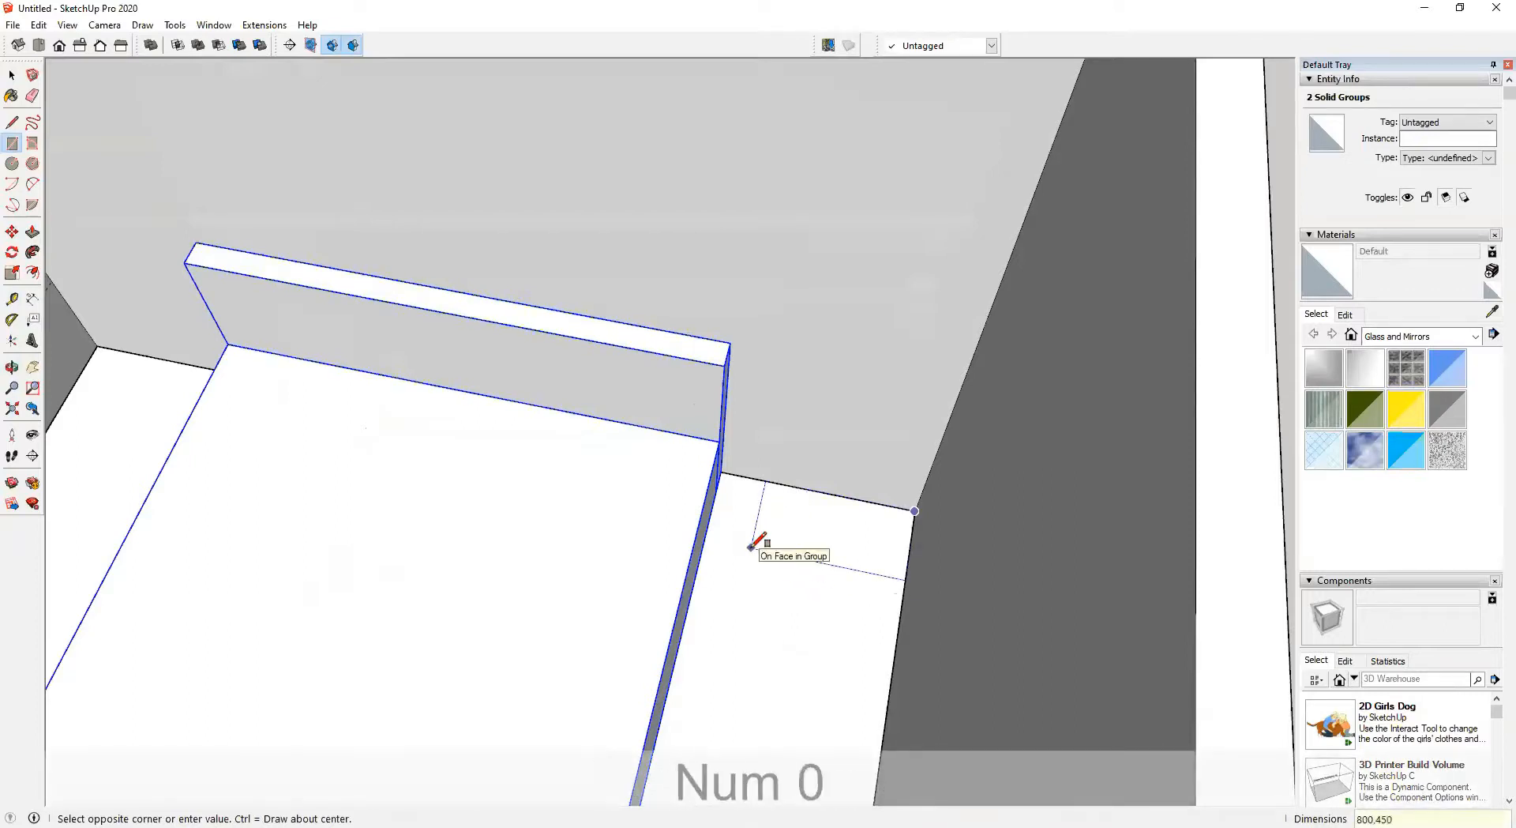
pyautogui.press('Return')
# Make the new rectangle a component named Side-Table
pyautogui.press('space')
pyautogui.click(774, 544)
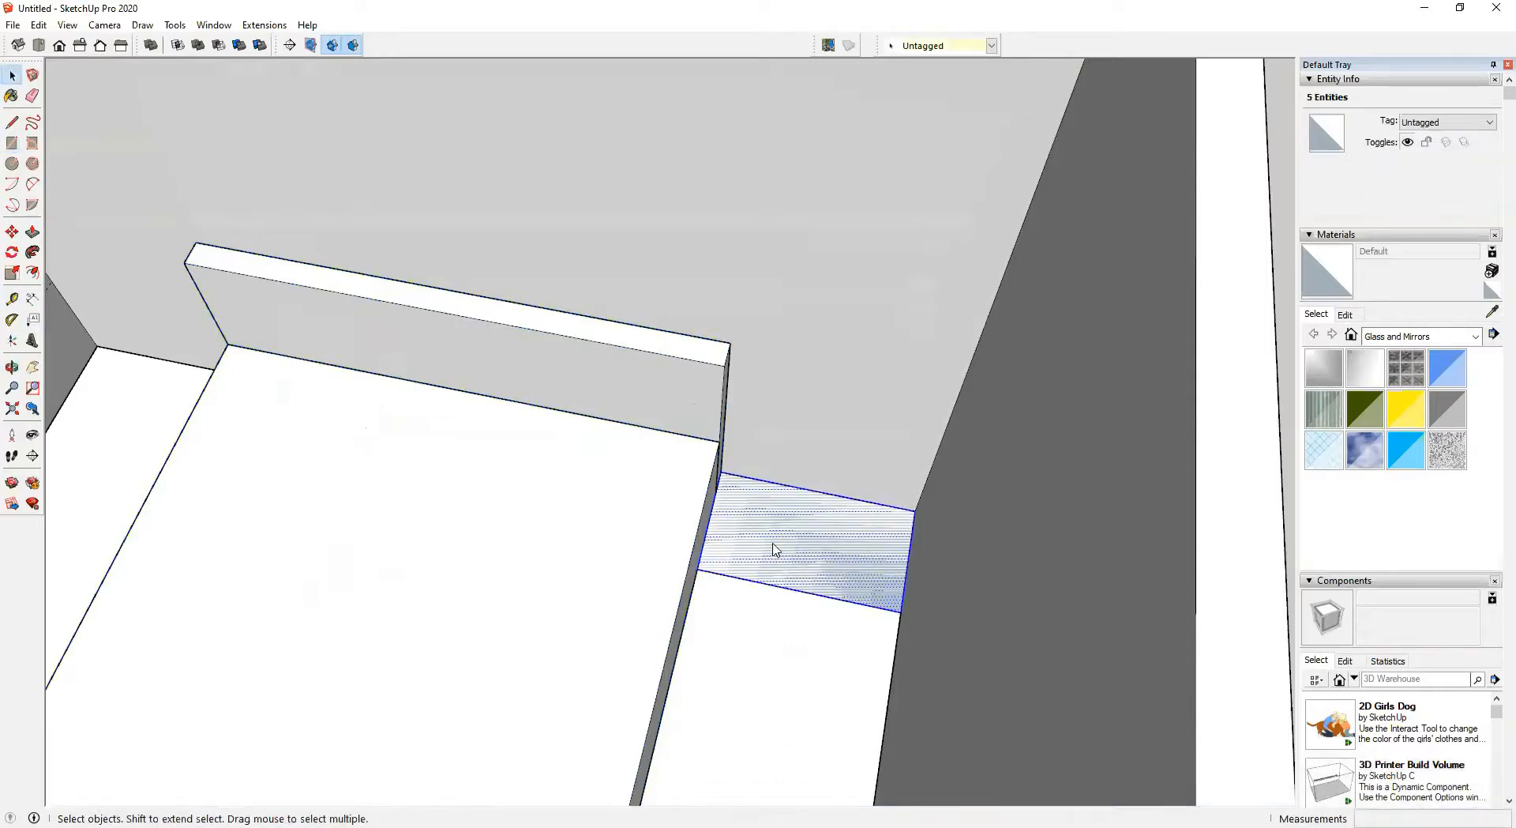
pyautogui.rightClick(774, 545)
pyautogui.click(842, 664)
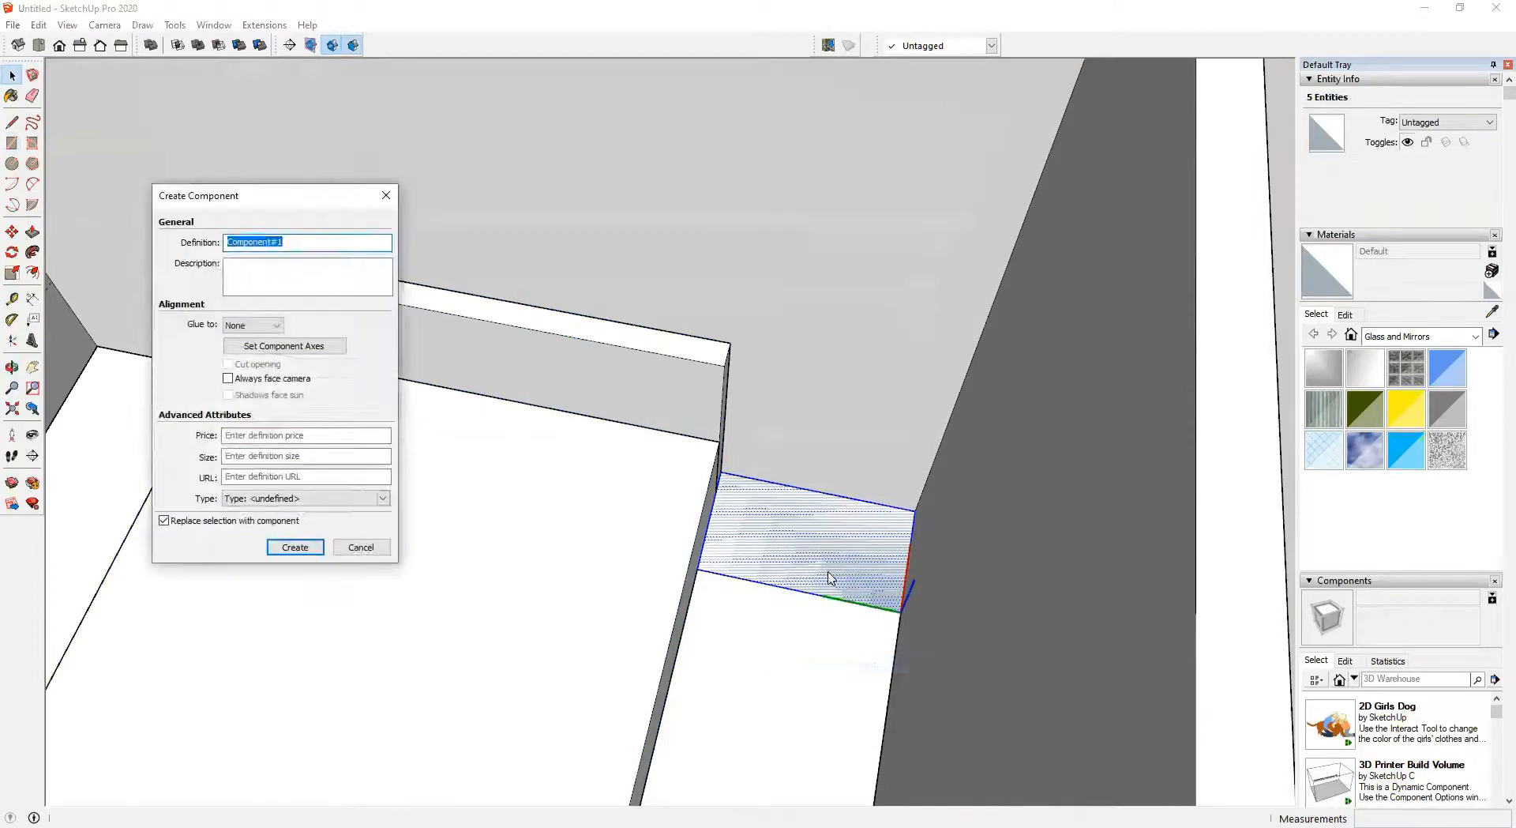
pyautogui.write('Side-R')
pyautogui.press('BackSpace')
pyautogui.write('Table')
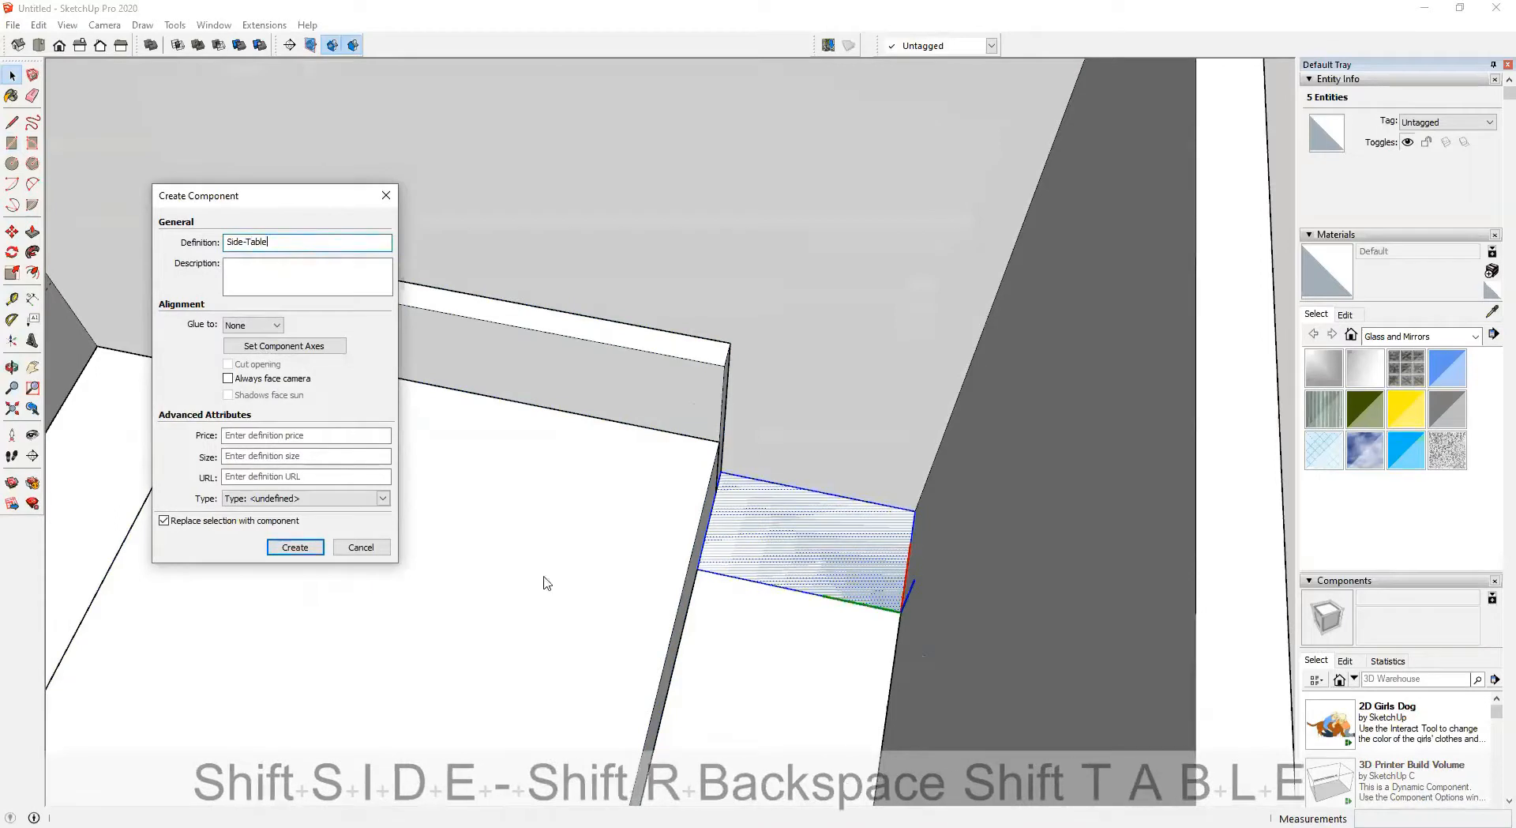
pyautogui.click(295, 547)
# Open the Side-Table component, push/pull its face 450 mm upward, and close the component
pyautogui.doubleClick(761, 542)
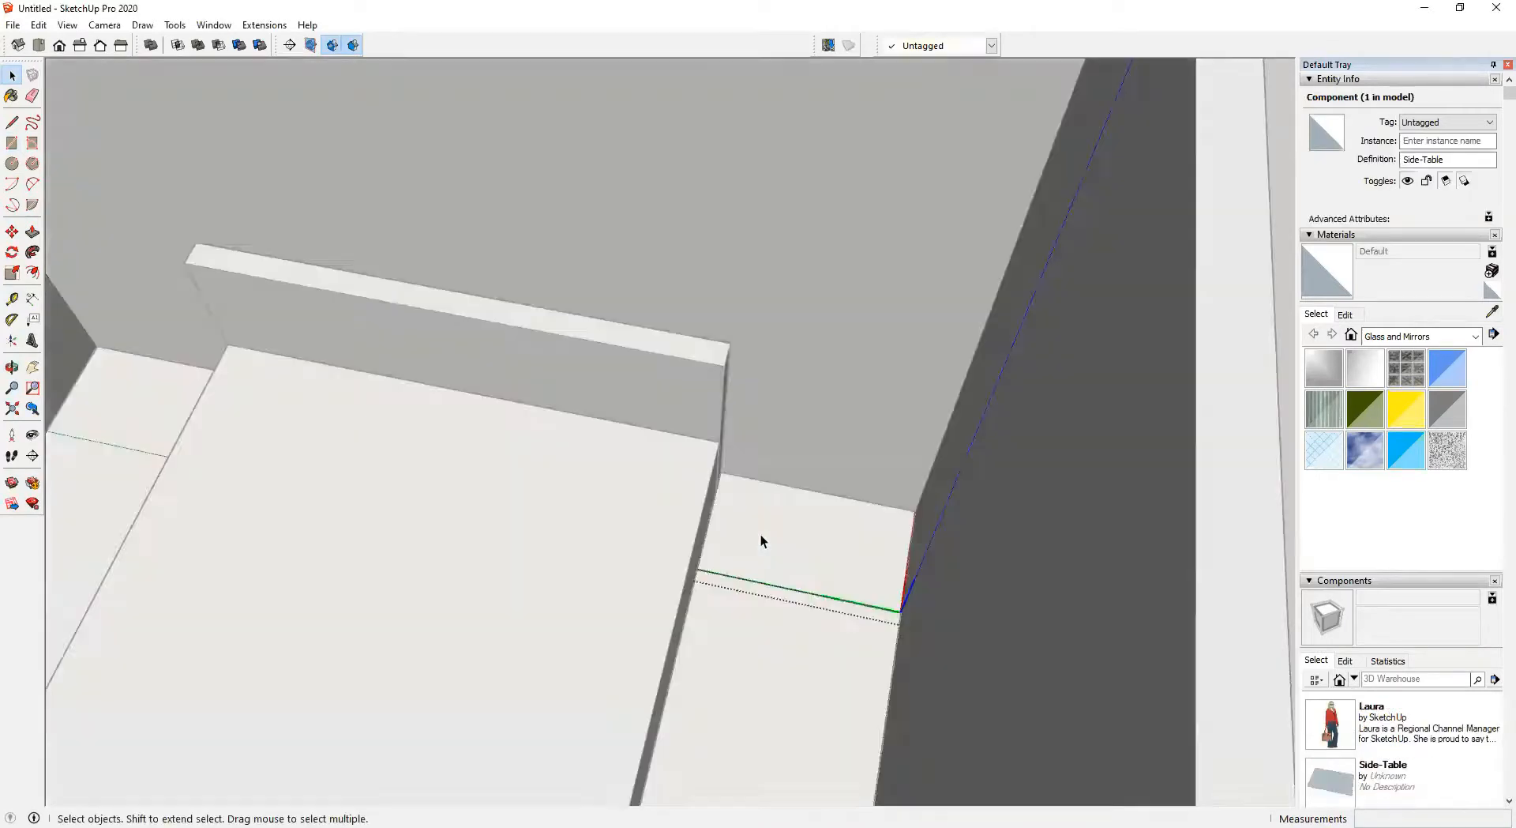
pyautogui.press('p')
pyautogui.click(789, 560)
pyautogui.moveTo(743, 536); pyautogui.dragTo(775, 483, button='middle')
pyautogui.write('450')
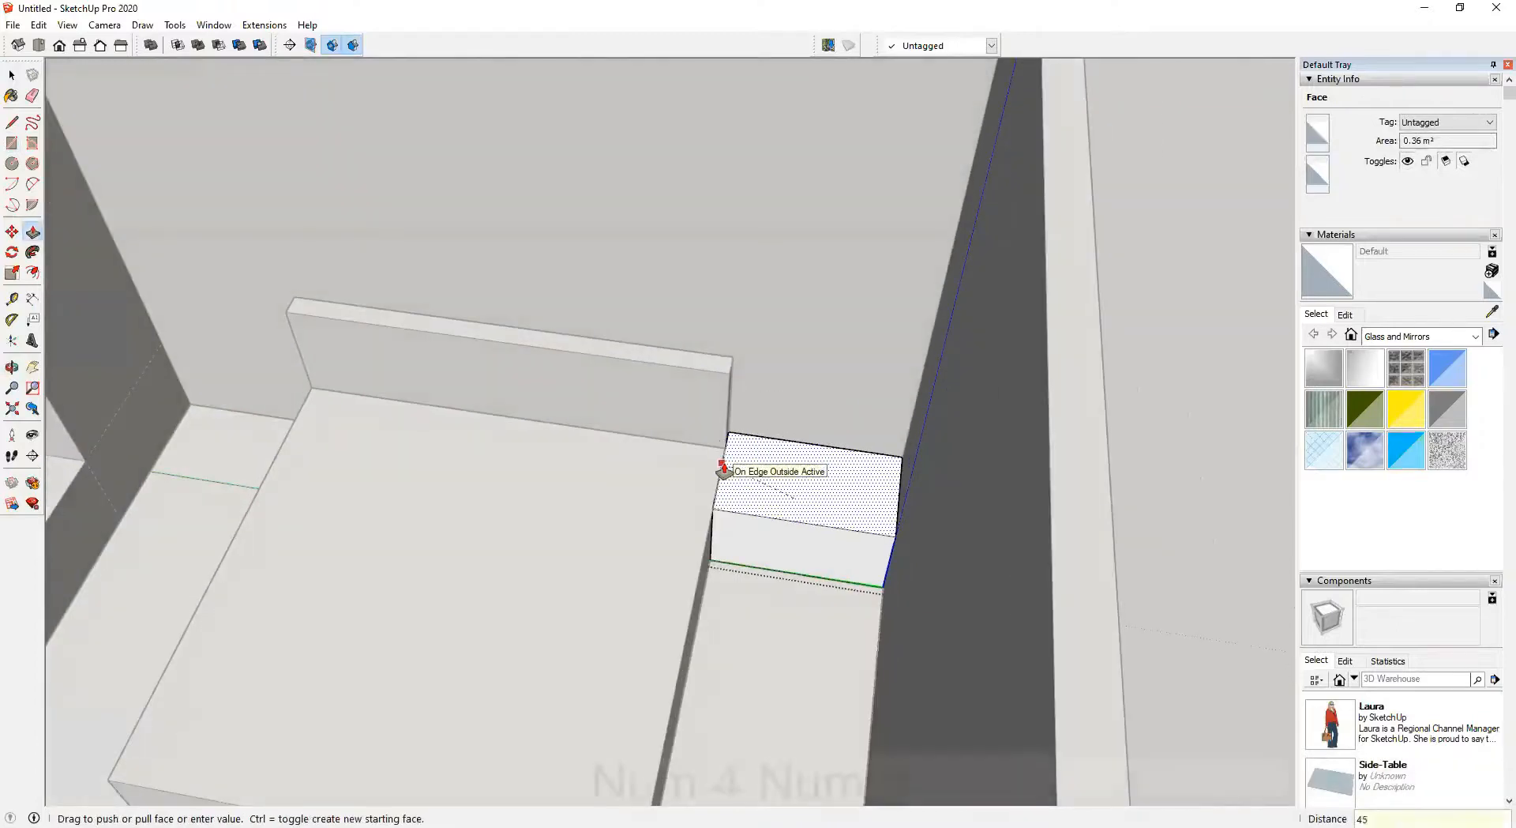
pyautogui.press('Return')
pyautogui.press('space')
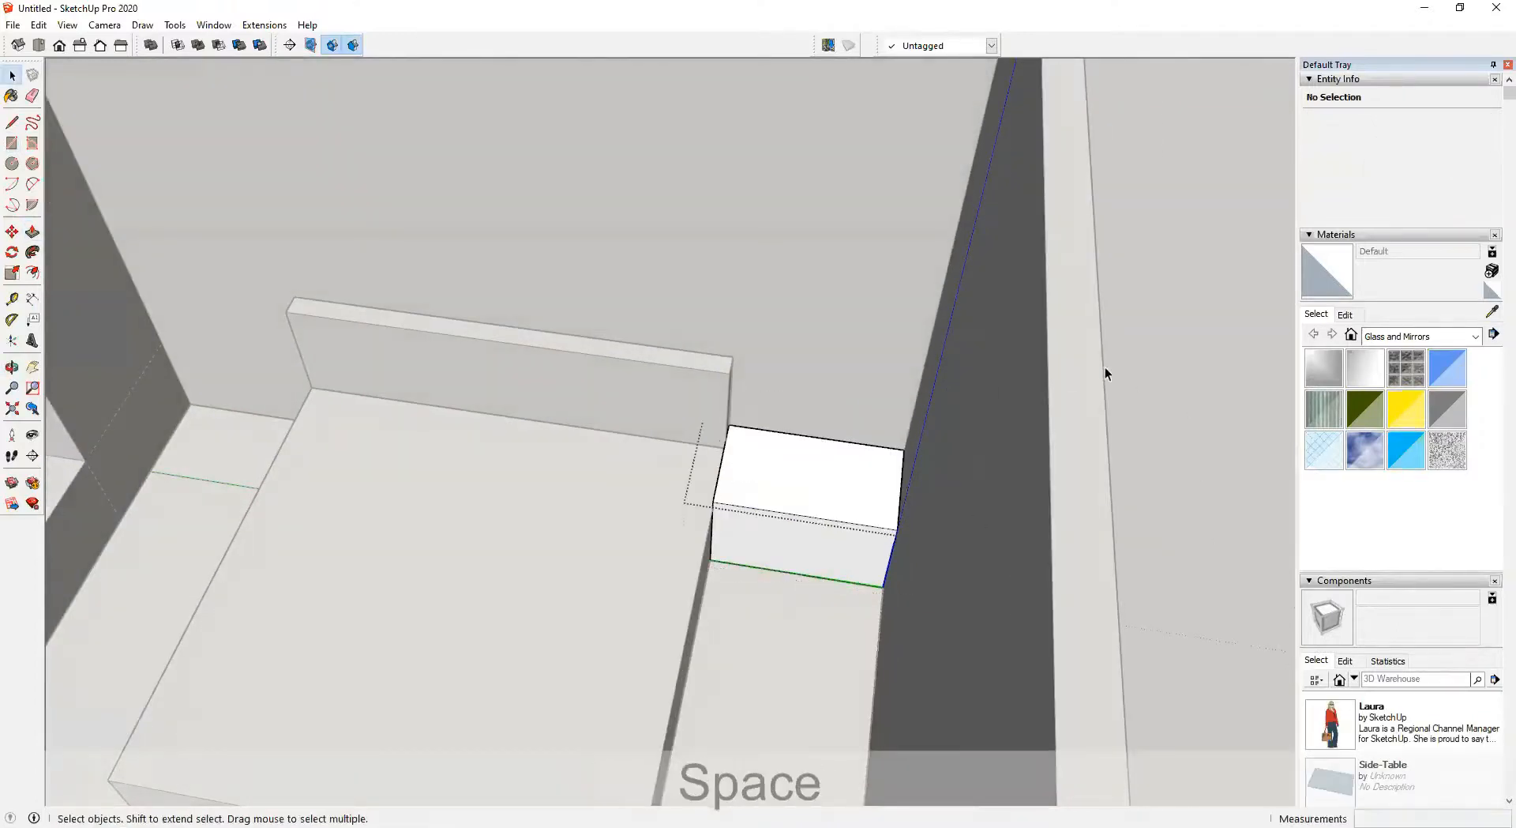
pyautogui.scroll(-2, 1106, 368)
pyautogui.click(1182, 378)
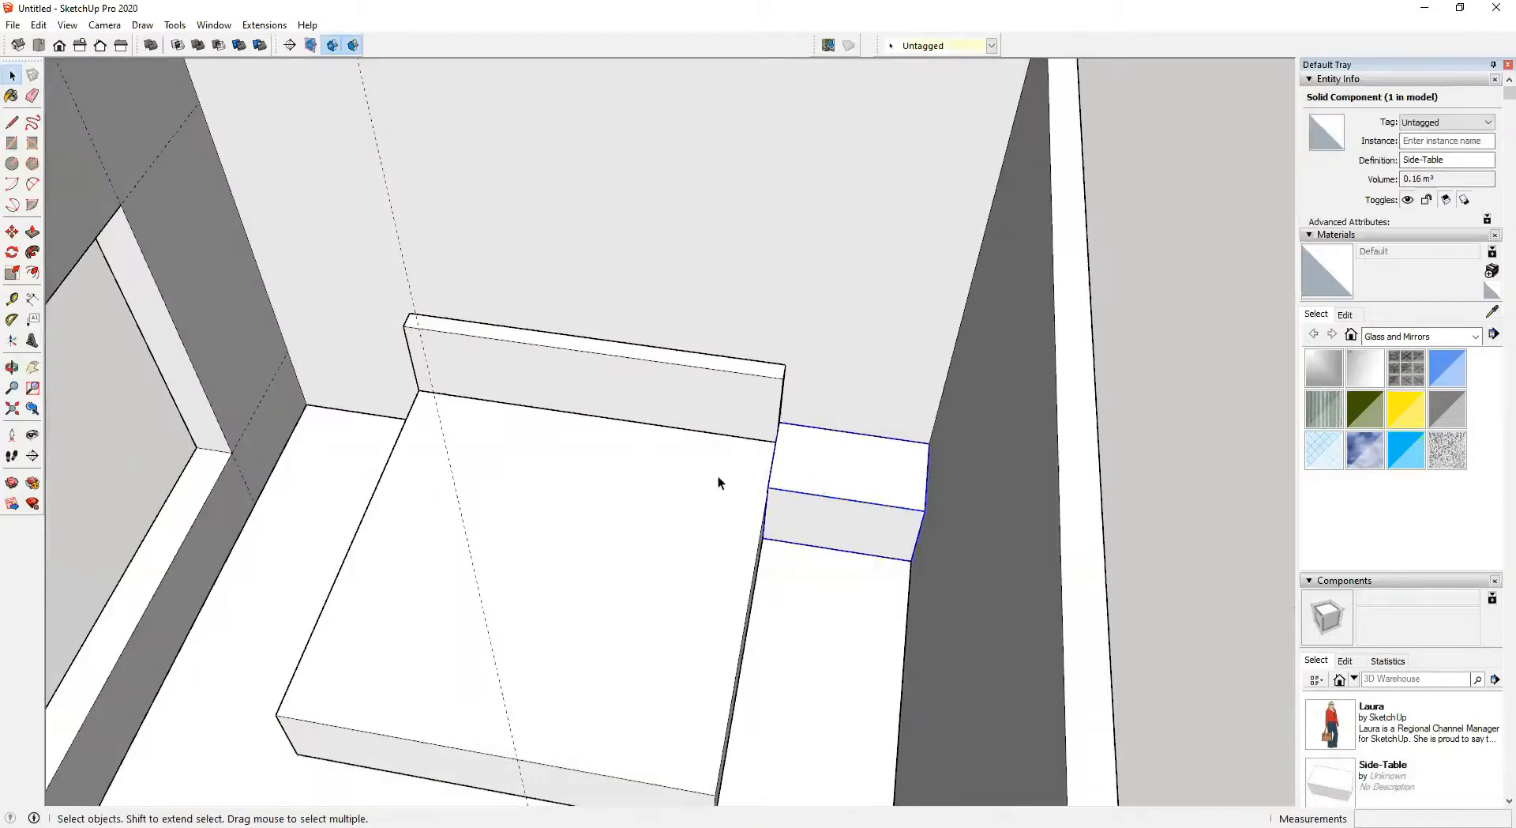
# Copy the side table across to the other side of the bed
pyautogui.press('m')
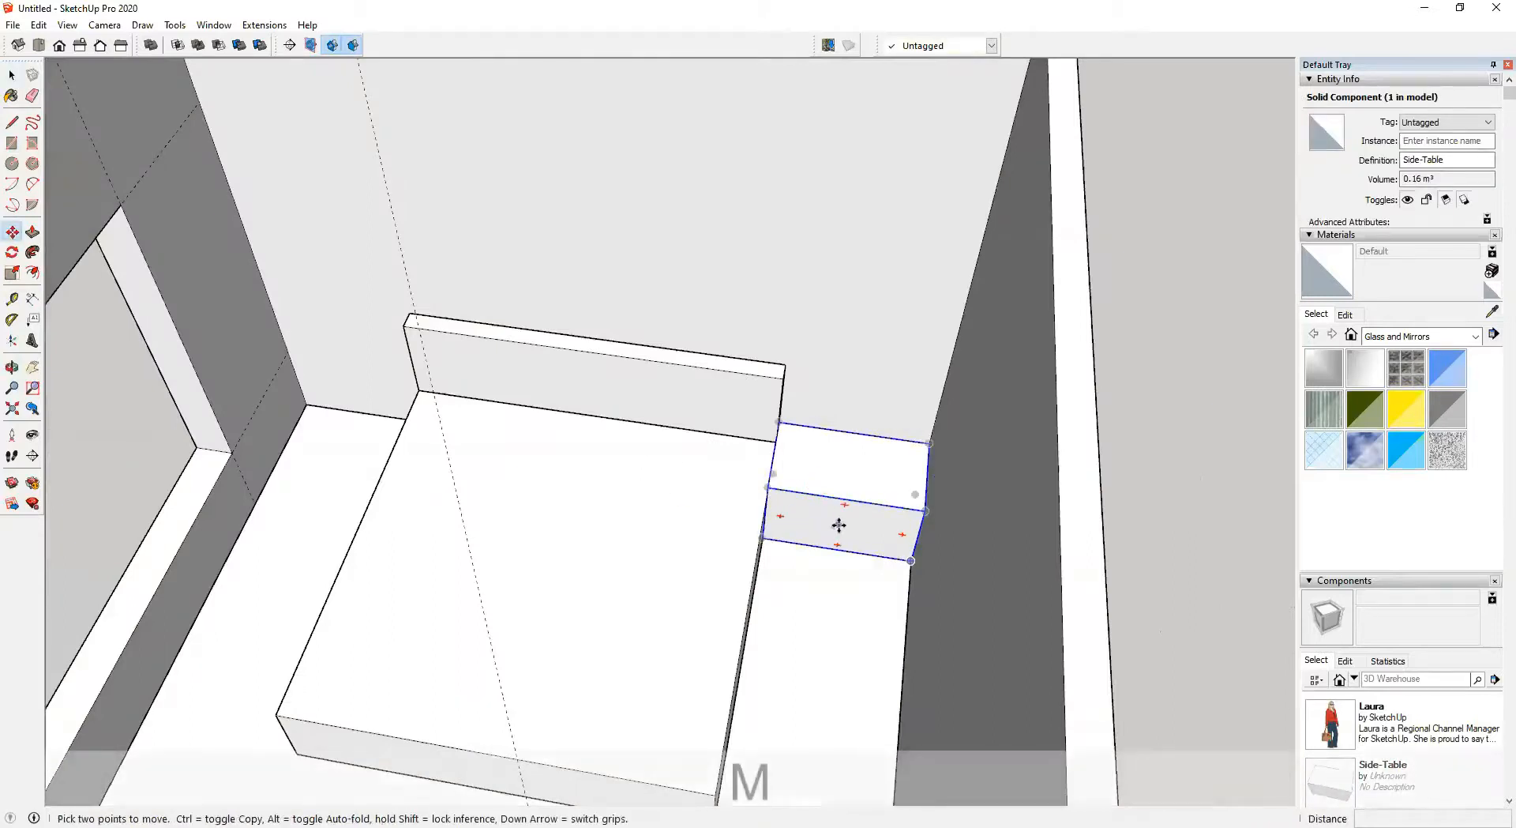
pyautogui.click(905, 559)
pyautogui.press('ctrl')
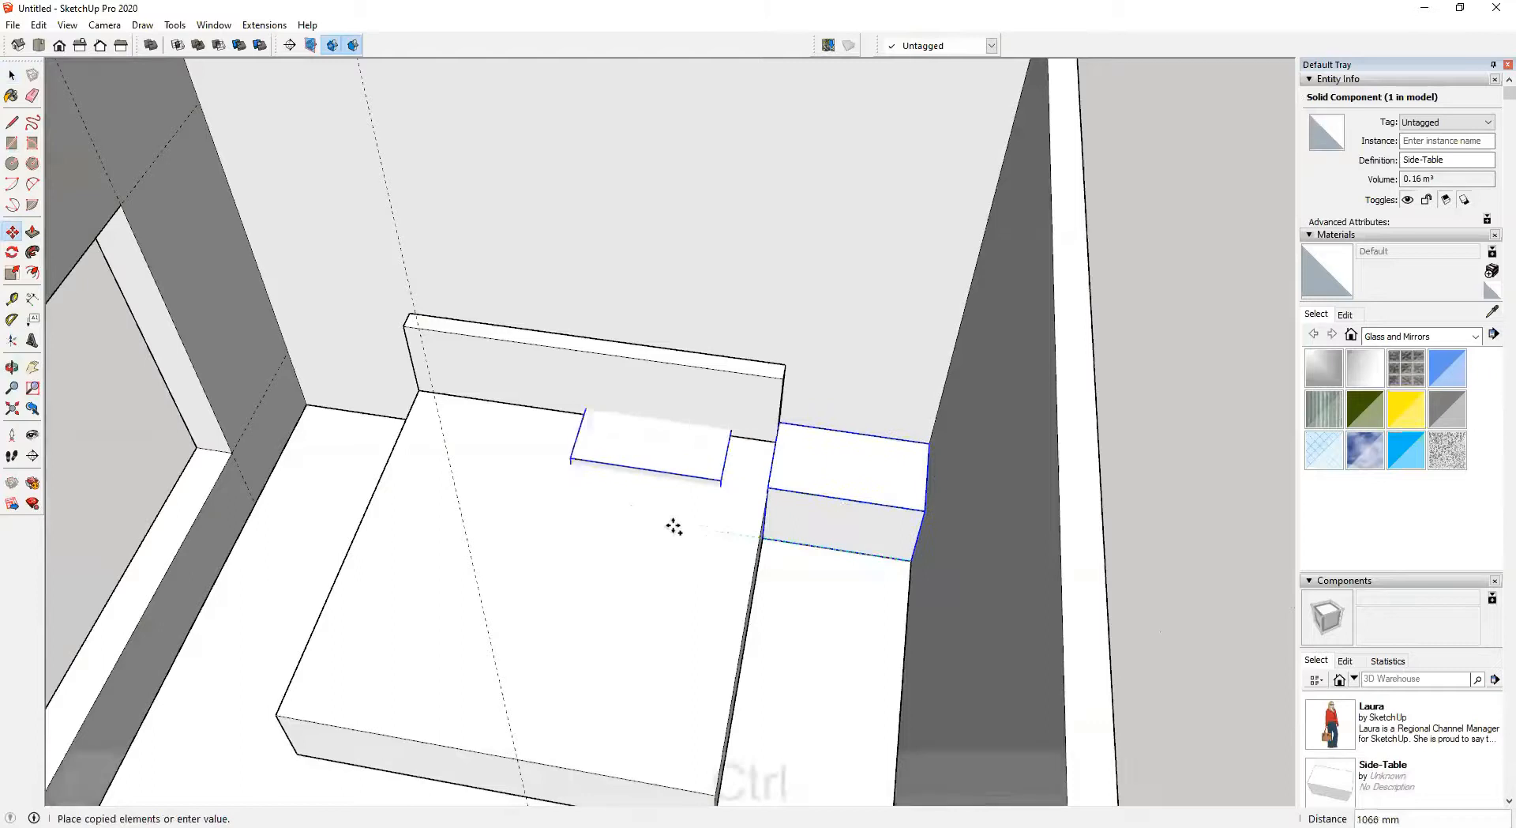
pyautogui.click(373, 469)
# Mirror the copied side table by scaling it -1 along the green axis
pyautogui.press('s')
pyautogui.keyDown('shift'); pyautogui.moveTo(358, 472); pyautogui.dragTo(580, 518, button='middle'); pyautogui.keyUp('shift')
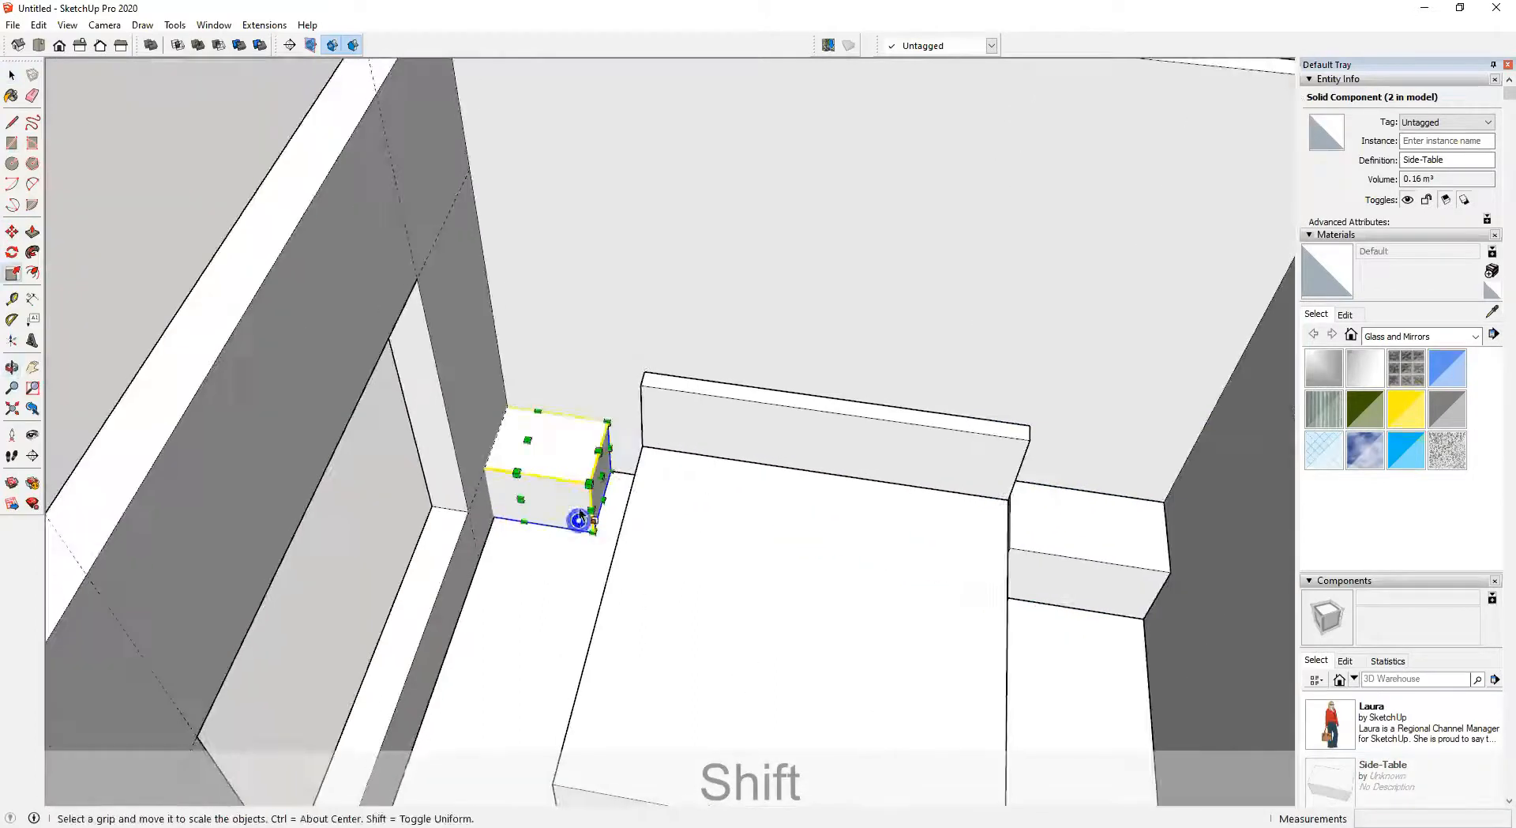
pyautogui.moveTo(602, 477); pyautogui.dragTo(338, 465)
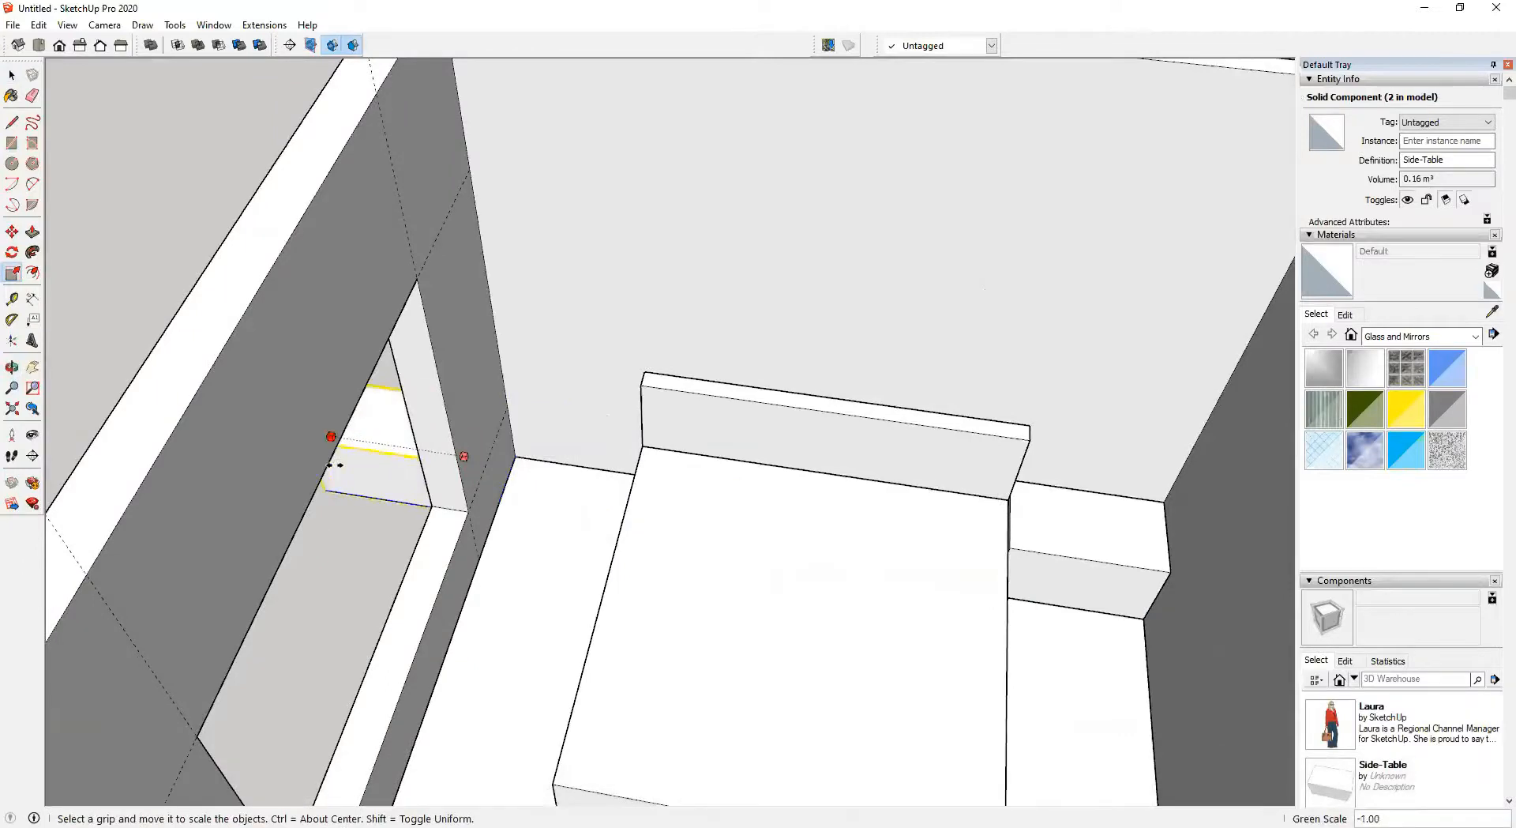
# Move the mirrored side table into the opposite corner against the headboard and side wall
pyautogui.scroll(2, 387, 470)
pyautogui.press('m')
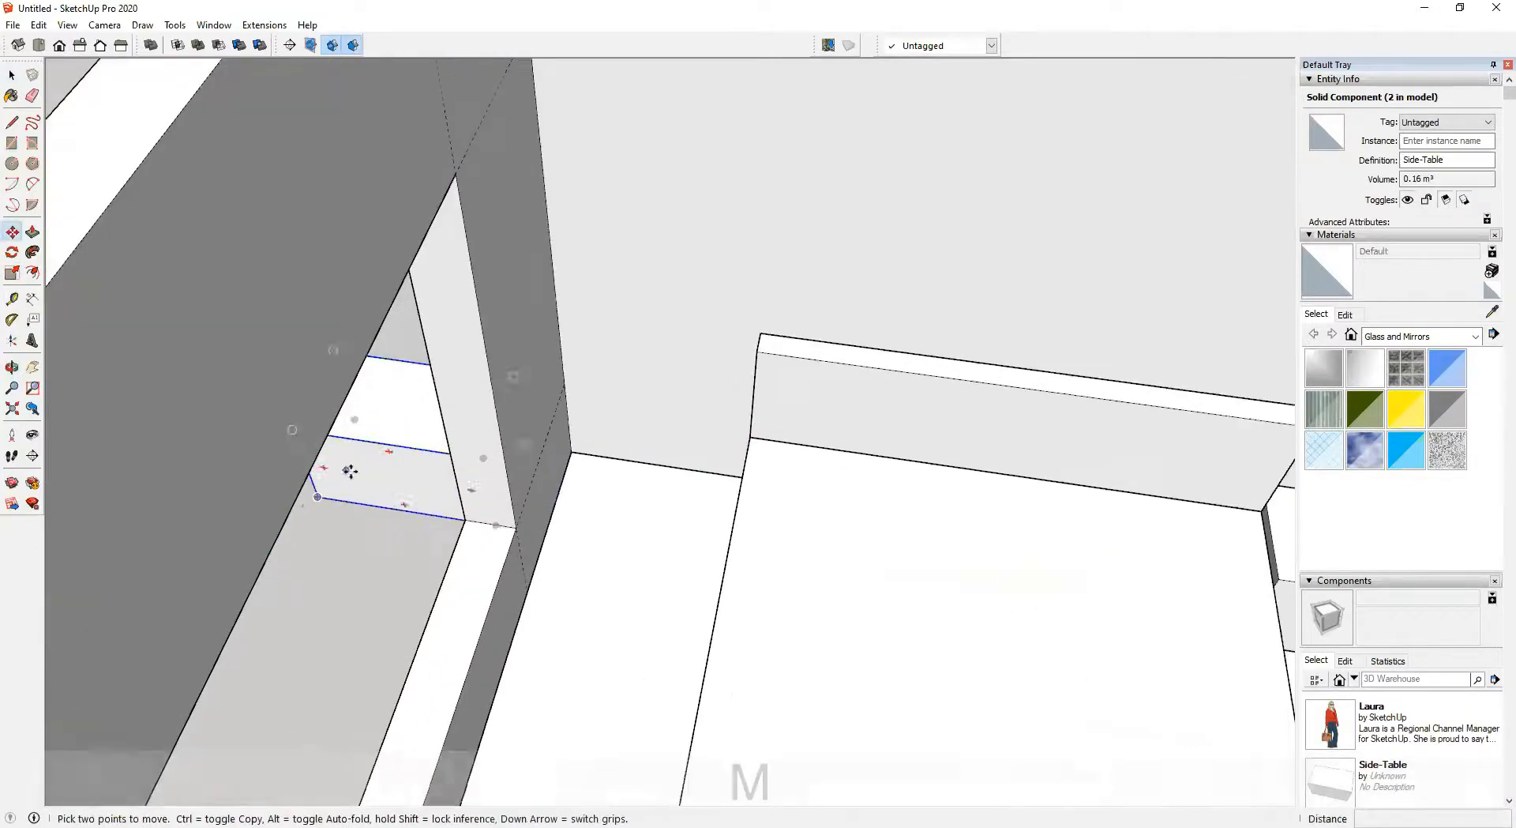
pyautogui.click(314, 499)
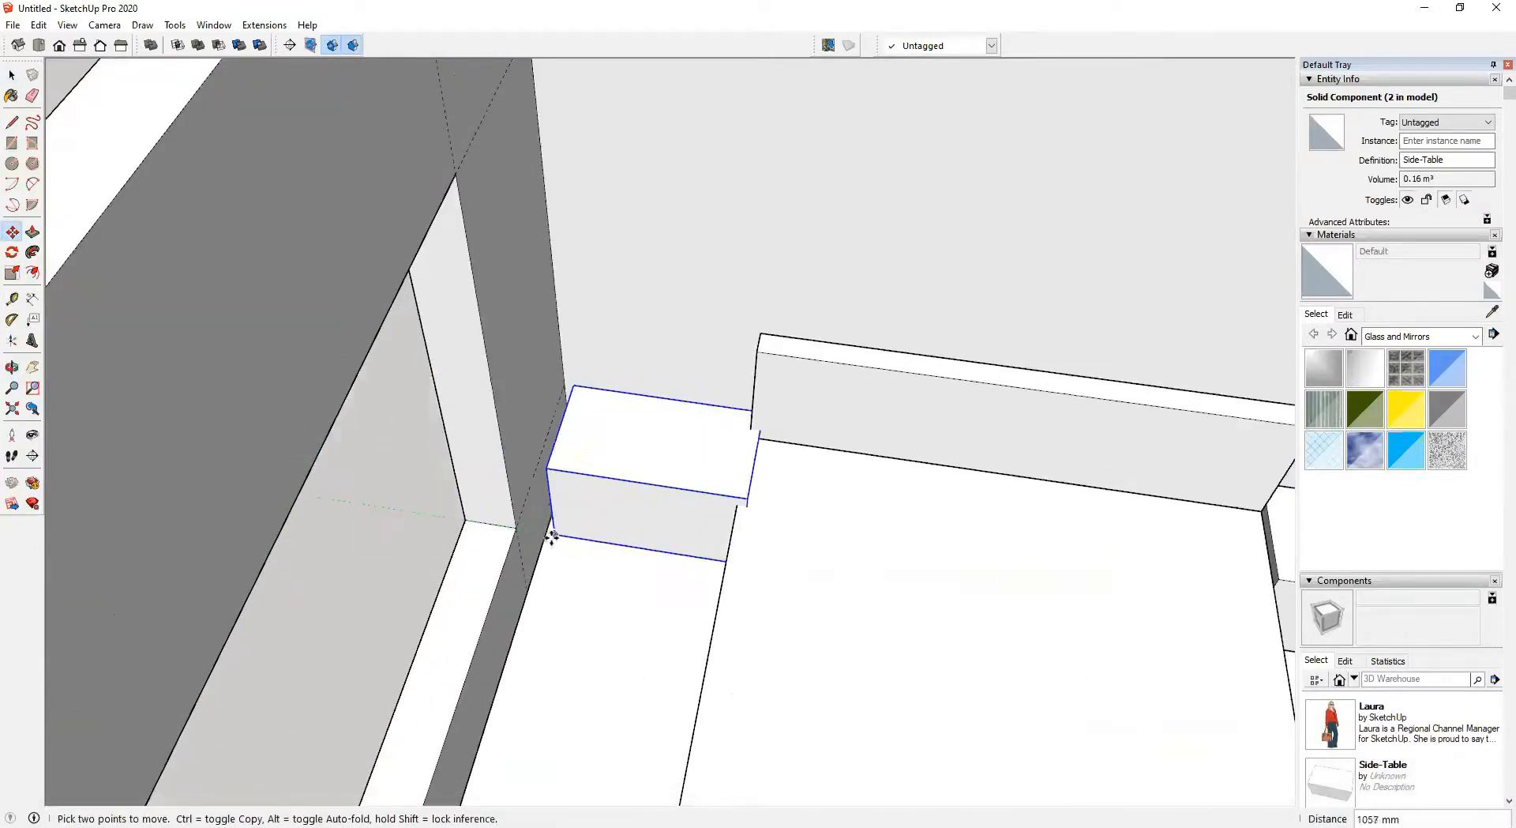
pyautogui.click(547, 536)
# Select the bed, headboard and both side tables together and make them one component named Double-Bed
pyautogui.scroll(-3, 556, 532)
pyautogui.keyDown('shift'); pyautogui.moveTo(555, 532); pyautogui.dragTo(371, 551, button='middle'); pyautogui.keyUp('shift')
pyautogui.moveTo(521, 566); pyautogui.dragTo(731, 493, button='middle')
pyautogui.scroll(-5, 731, 493)
pyautogui.press('space')
pyautogui.moveTo(704, 635); pyautogui.dragTo(650, 617, button='middle')
pyautogui.scroll(-3, 695, 555)
pyautogui.click(987, 368)
pyautogui.moveTo(762, 553); pyautogui.dragTo(846, 509, button='middle')
pyautogui.scroll(3, 846, 509)
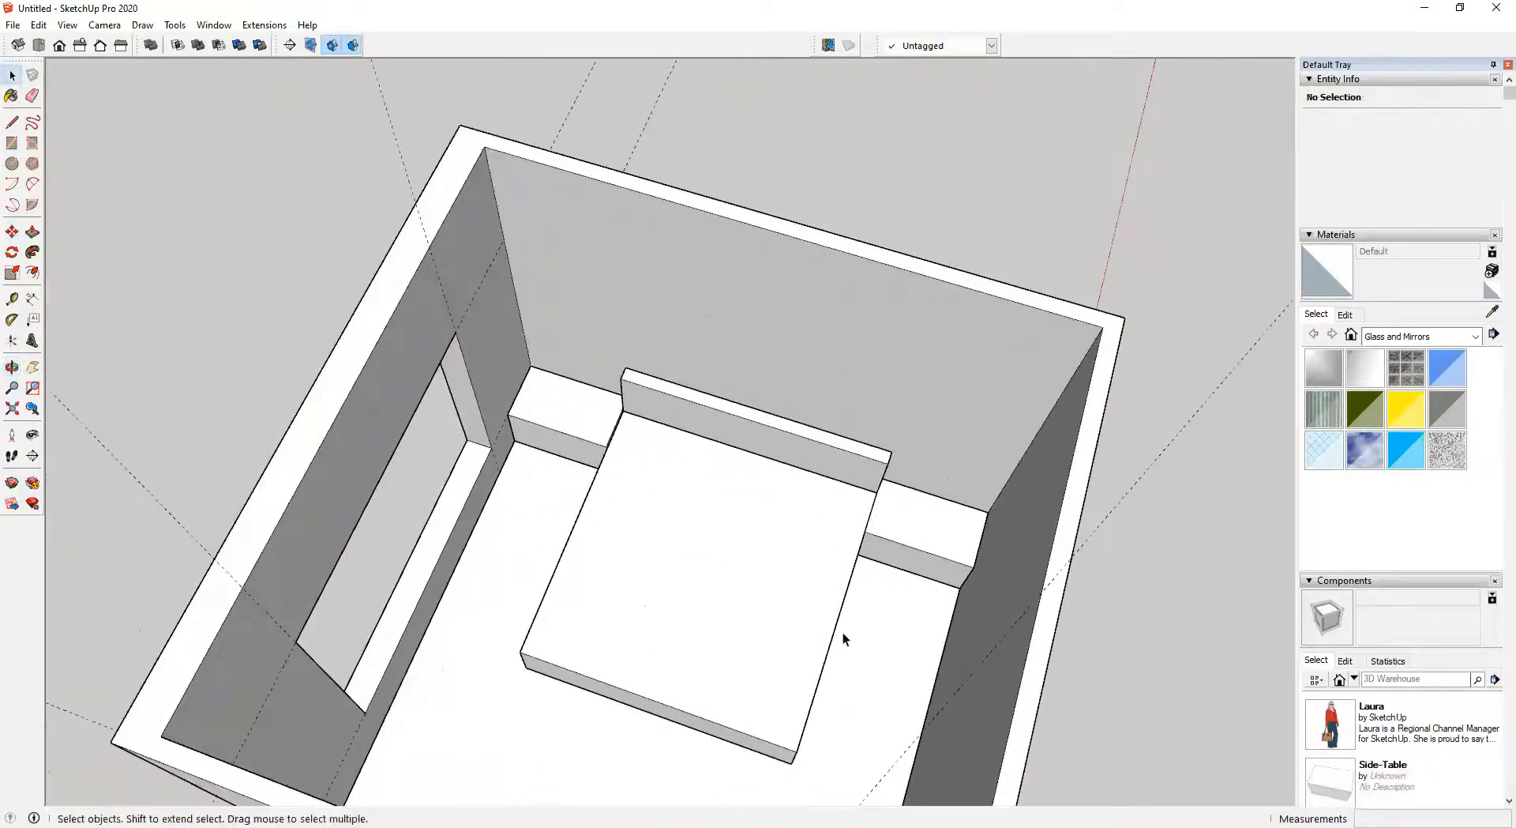
pyautogui.keyDown('ctrl'); pyautogui.click(818, 455); pyautogui.keyUp('ctrl')
pyautogui.keyDown('ctrl'); pyautogui.click(788, 557); pyautogui.keyUp('ctrl')
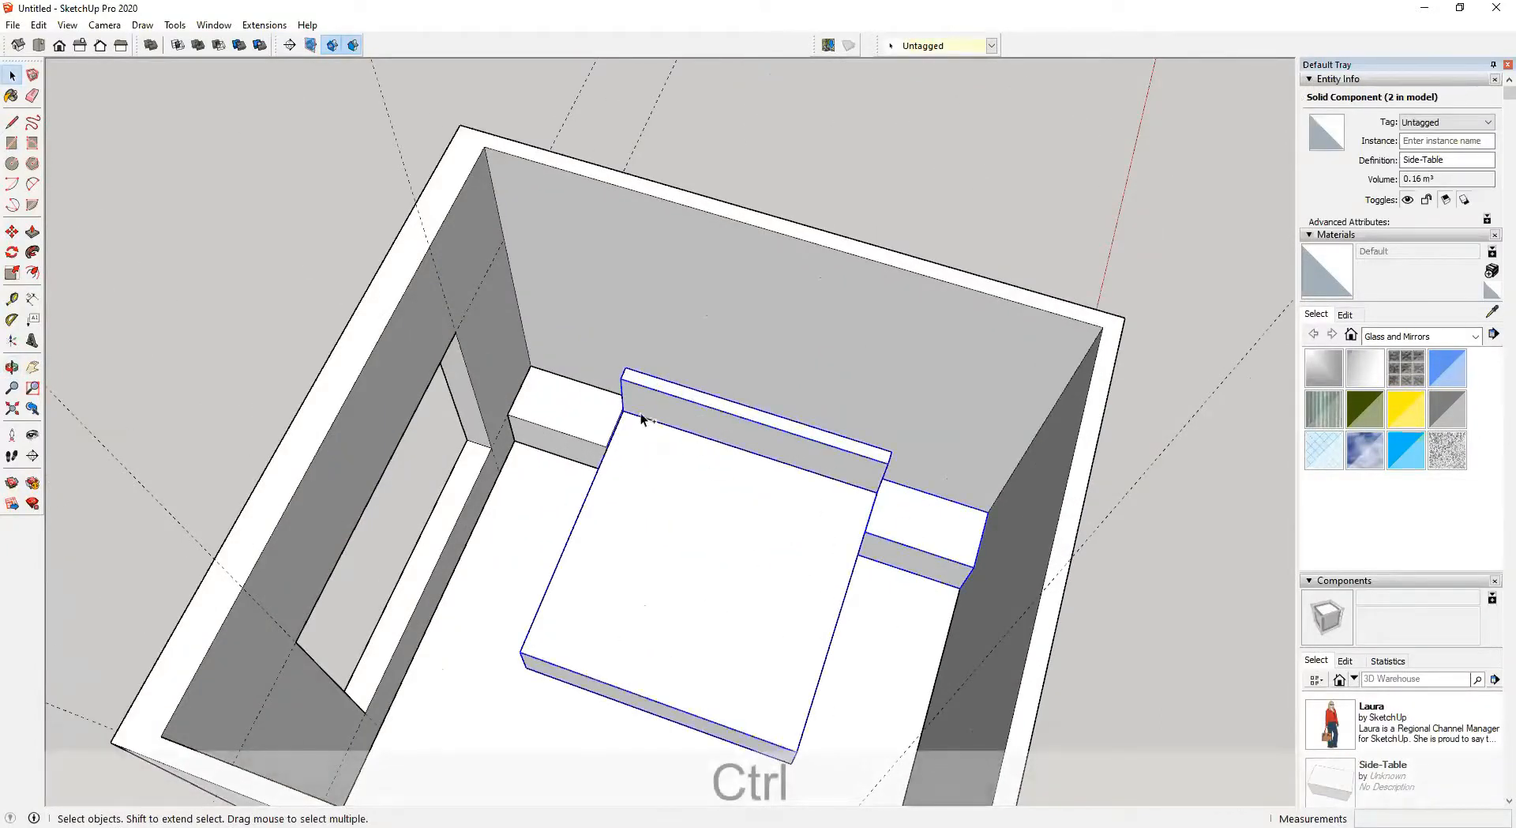
pyautogui.keyDown('ctrl'); pyautogui.click(594, 403); pyautogui.keyUp('ctrl')
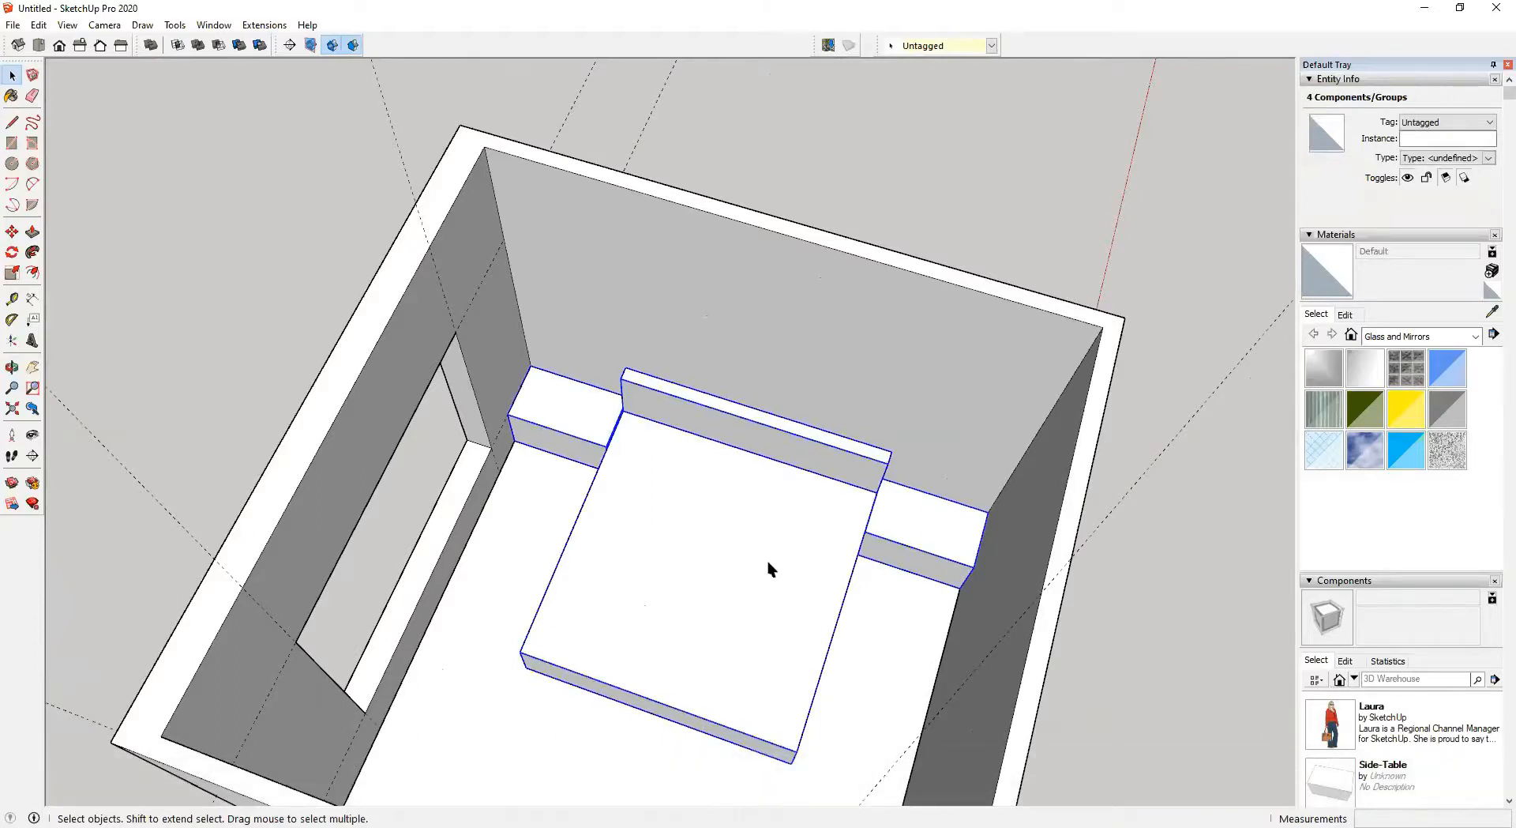
pyautogui.press('g')
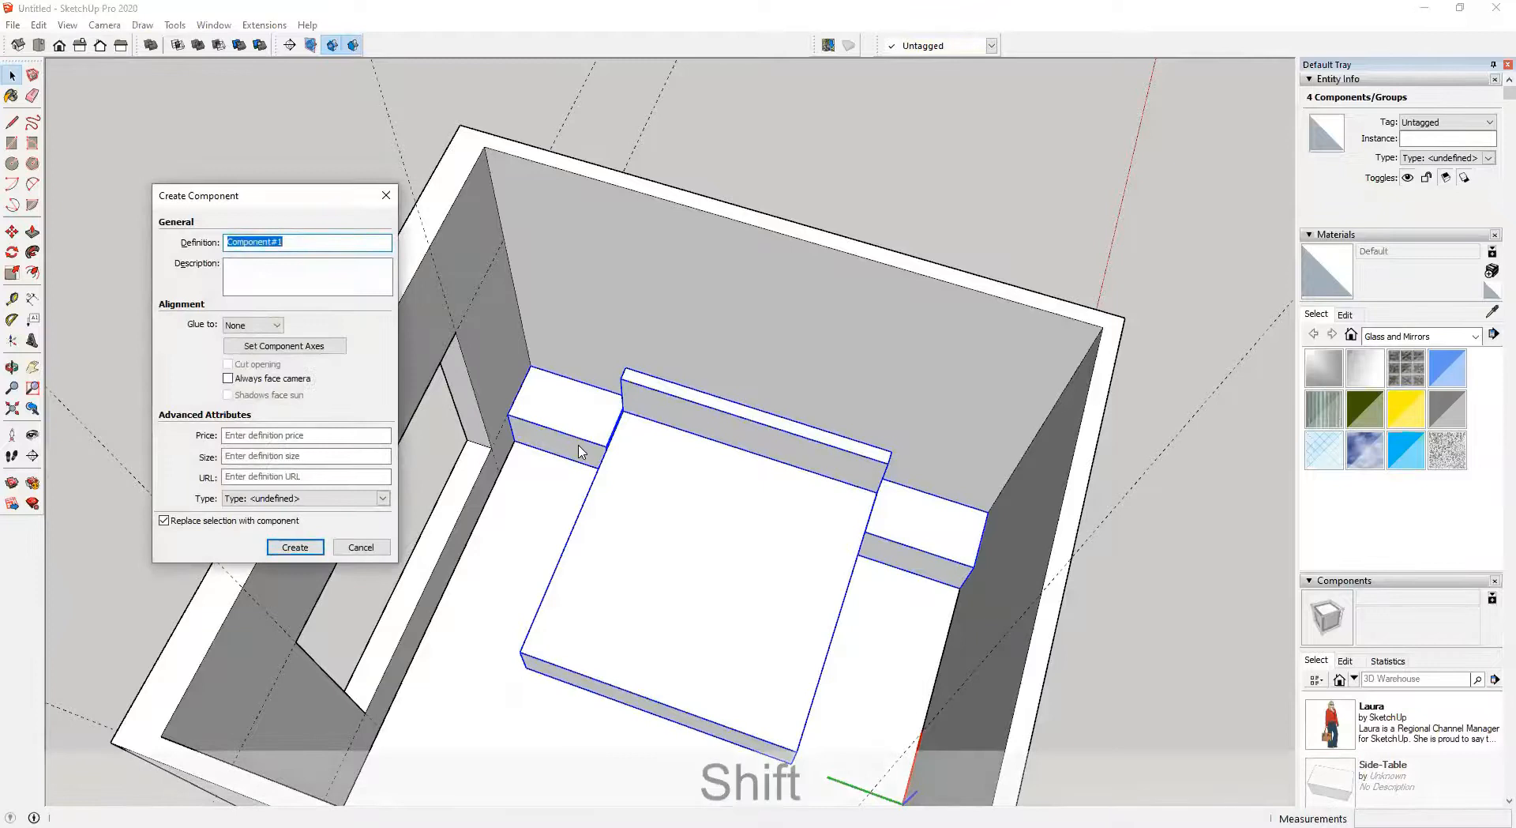
pyautogui.write('D')
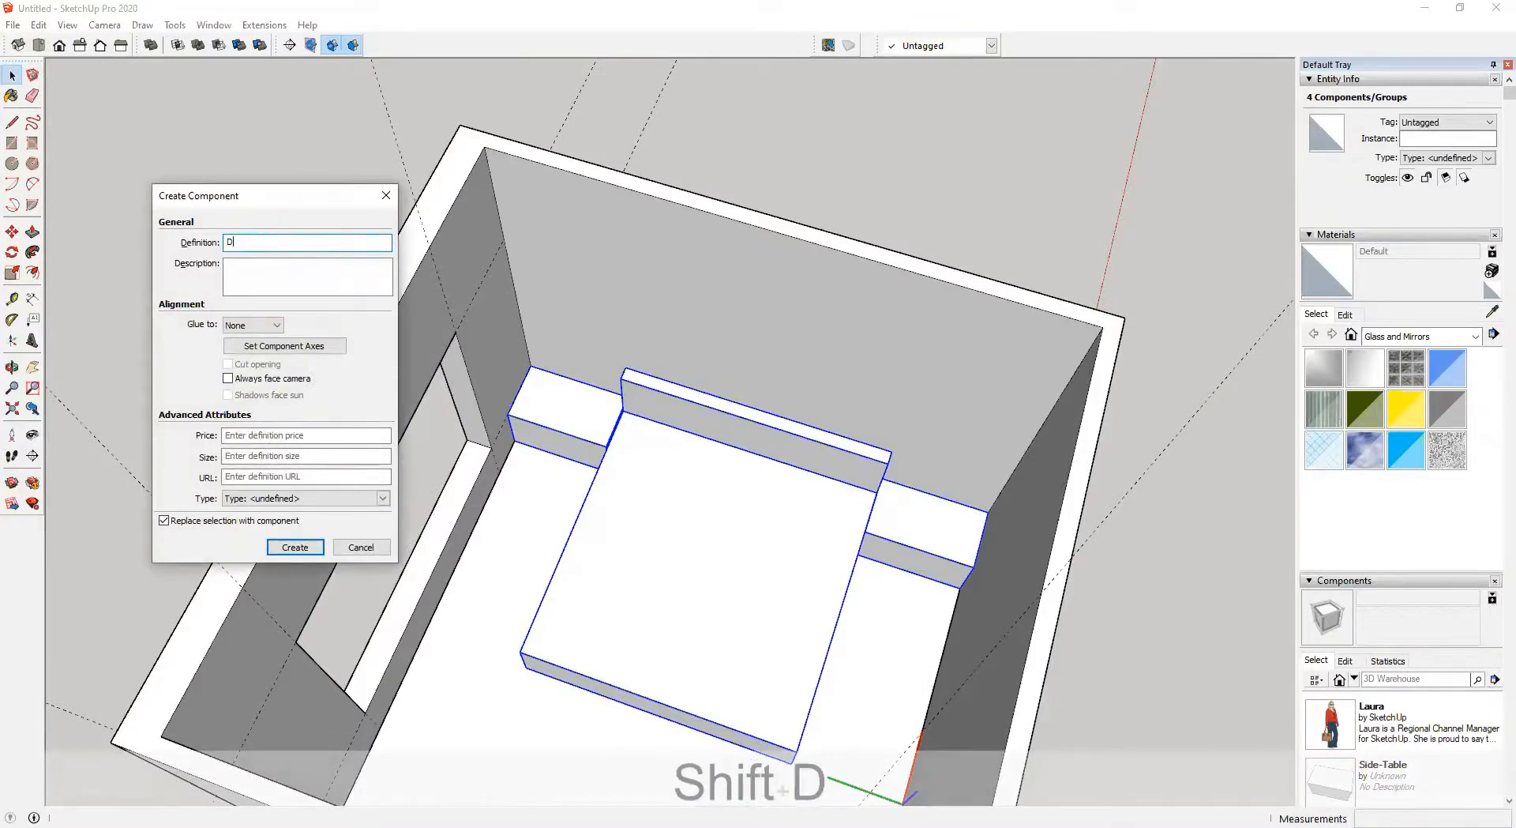
pyautogui.write('ouble-0Bed')
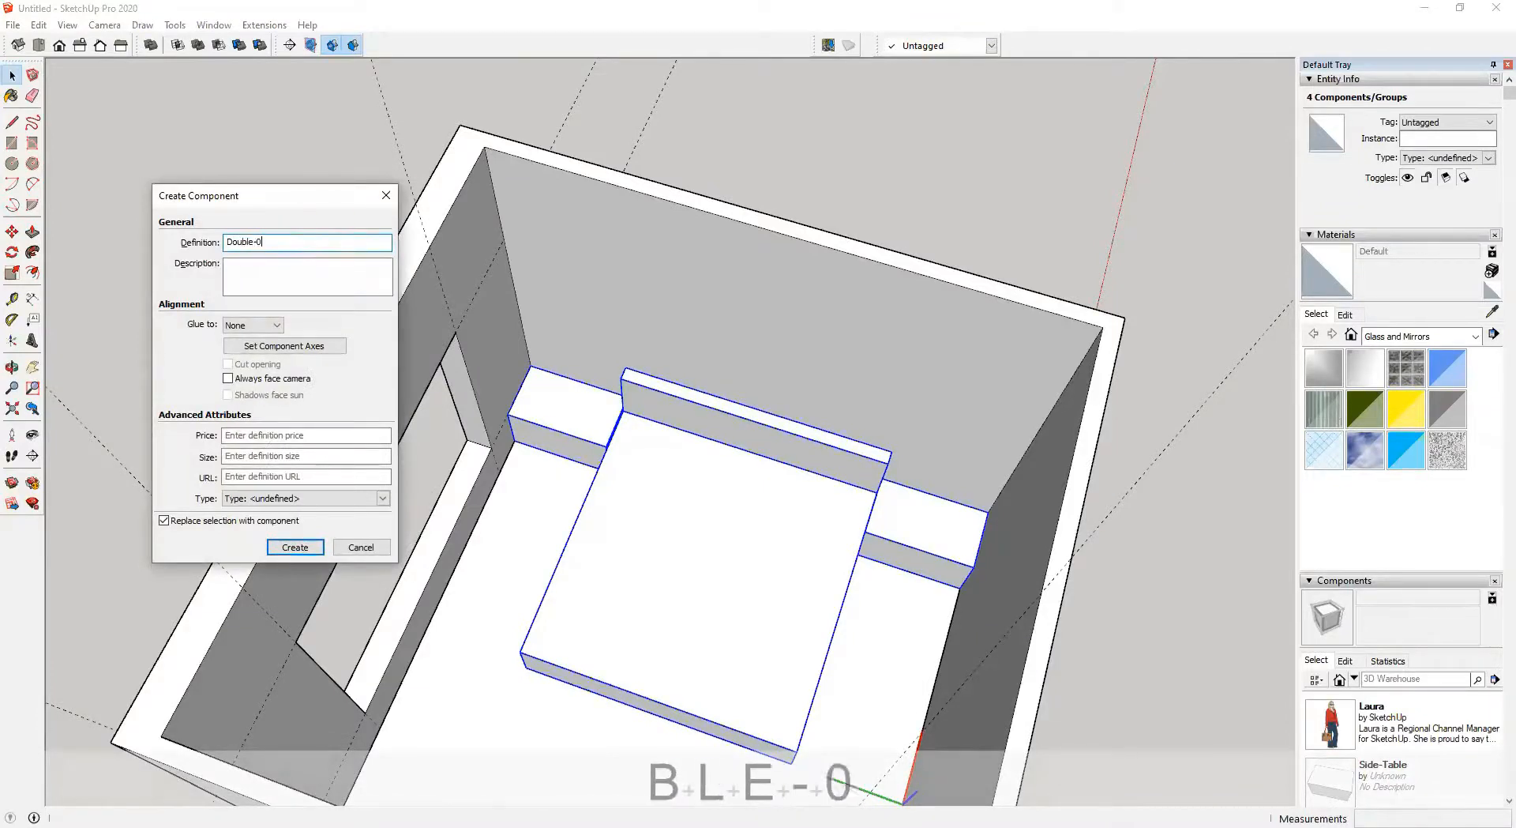
pyautogui.press('Left')
pyautogui.press('Left')
pyautogui.press('Left')
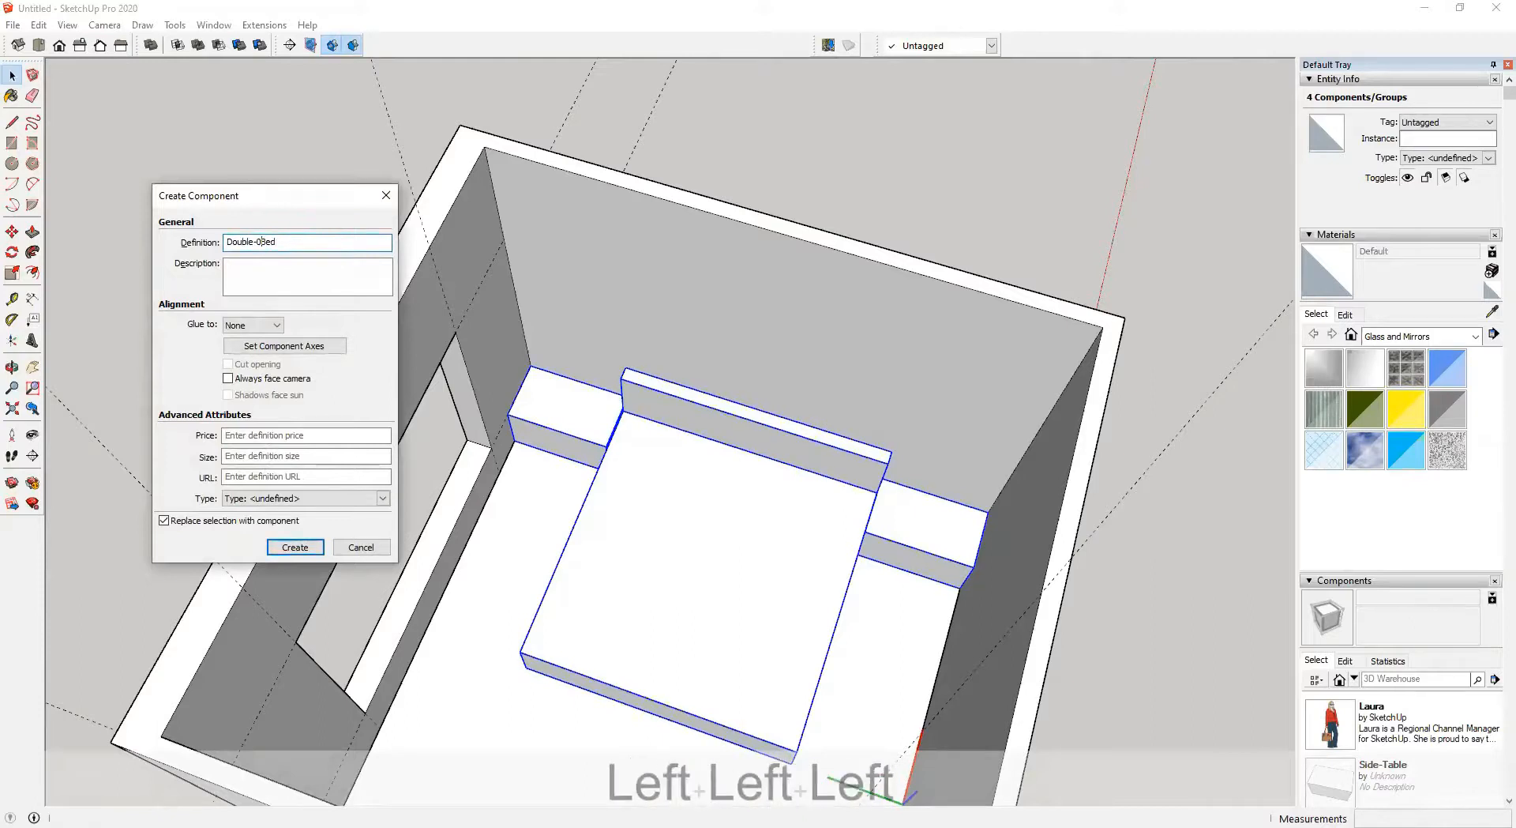
pyautogui.press('BackSpace')
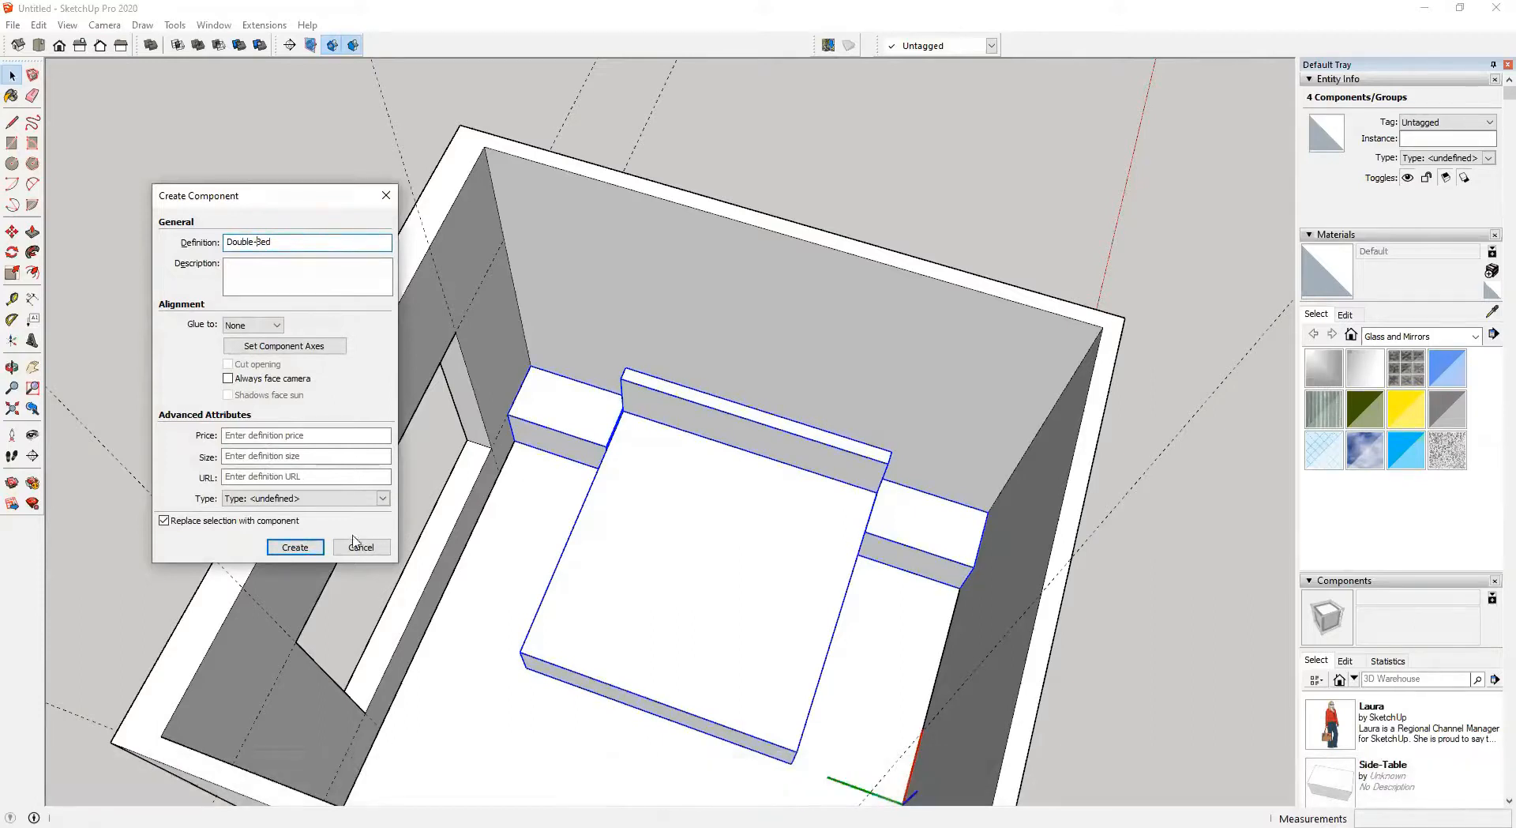
pyautogui.click(295, 546)
# Draw a 2400 by 600 mm rectangle on the floor starting from the inner wall corner beside the window
pyautogui.scroll(-3, 616, 568)
pyautogui.moveTo(616, 568); pyautogui.dragTo(834, 496, button='middle')
pyautogui.press('z')
pyautogui.press('space')
pyautogui.click(1026, 365)
pyautogui.moveTo(818, 579); pyautogui.dragTo(478, 556, button='middle')
pyautogui.keyDown('shift'); pyautogui.moveTo(627, 562); pyautogui.dragTo(652, 701, button='middle'); pyautogui.keyUp('shift')
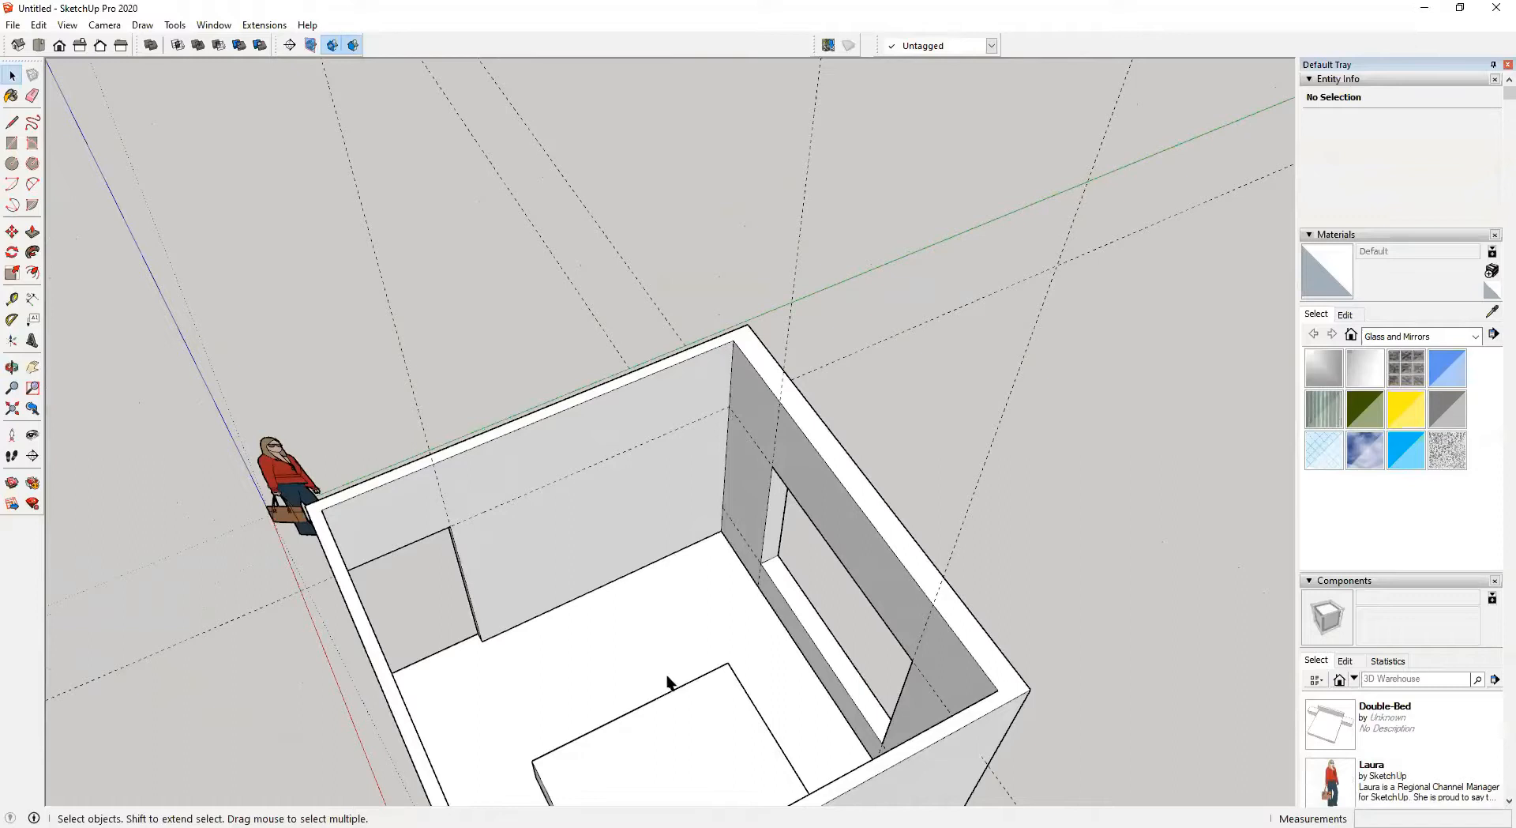
pyautogui.press('r')
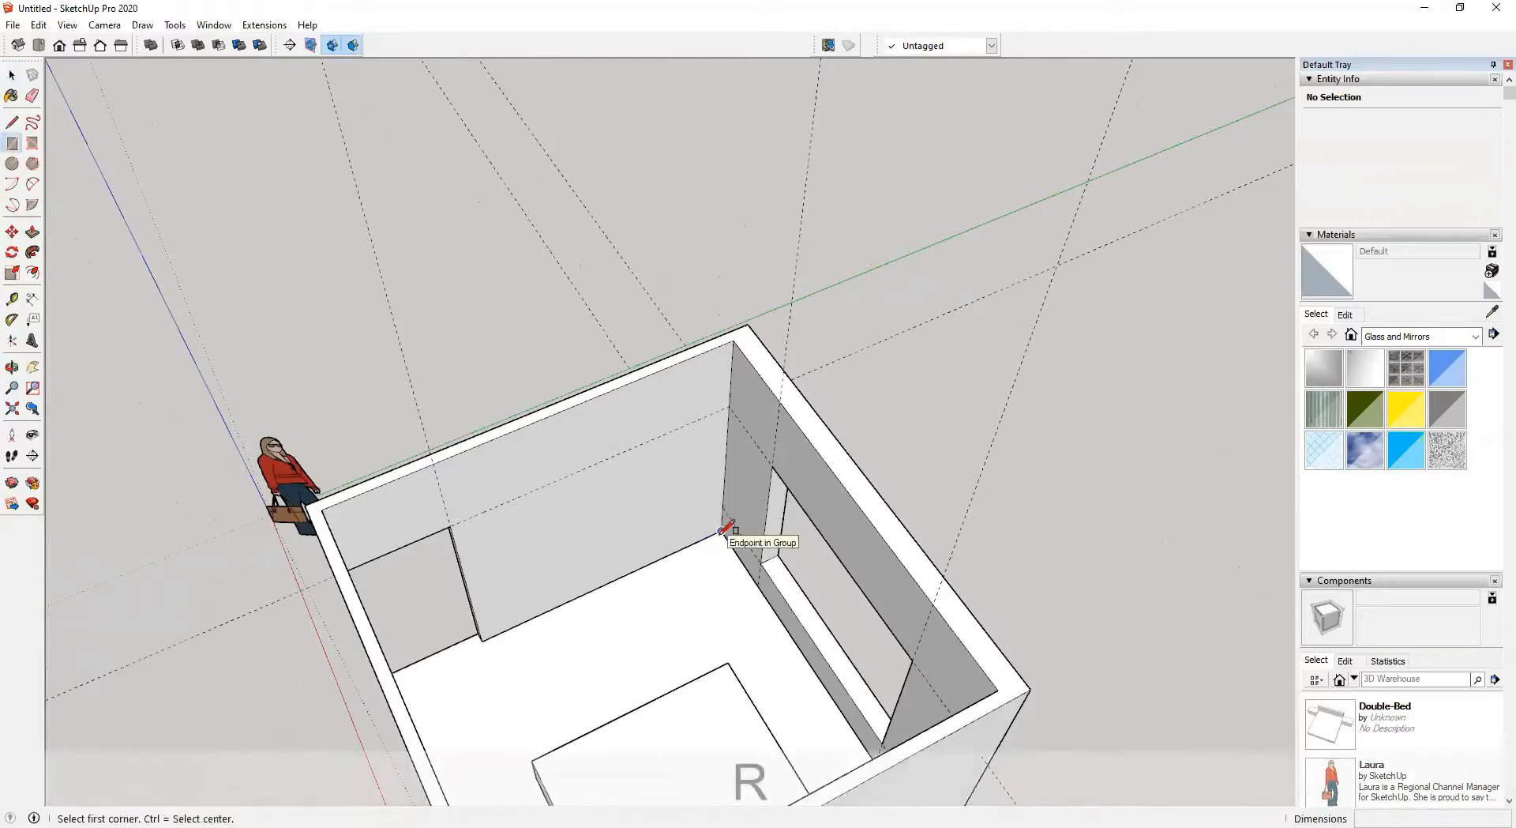
pyautogui.click(721, 530)
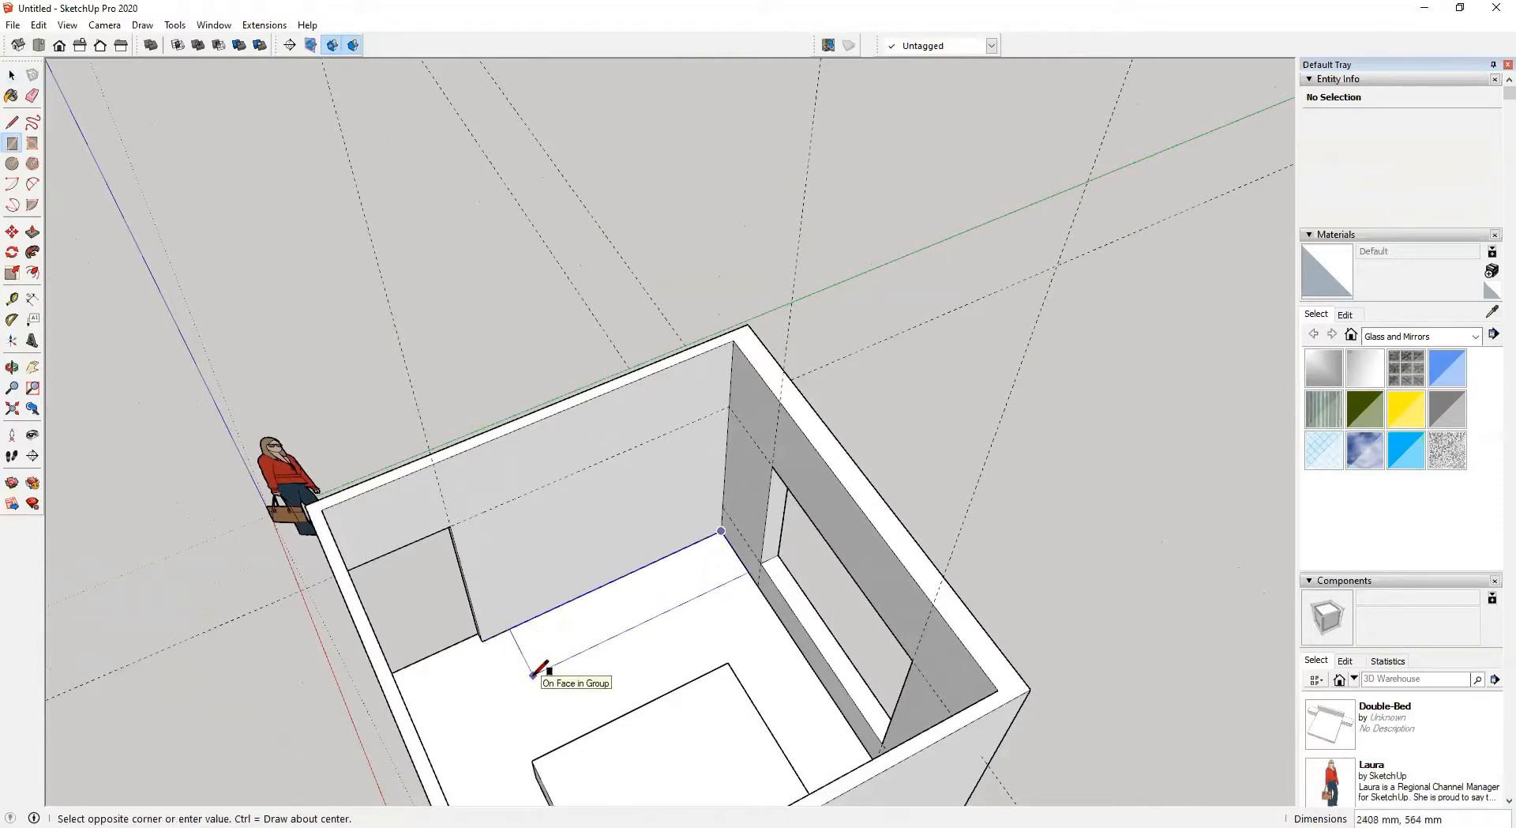
pyautogui.write('2400')
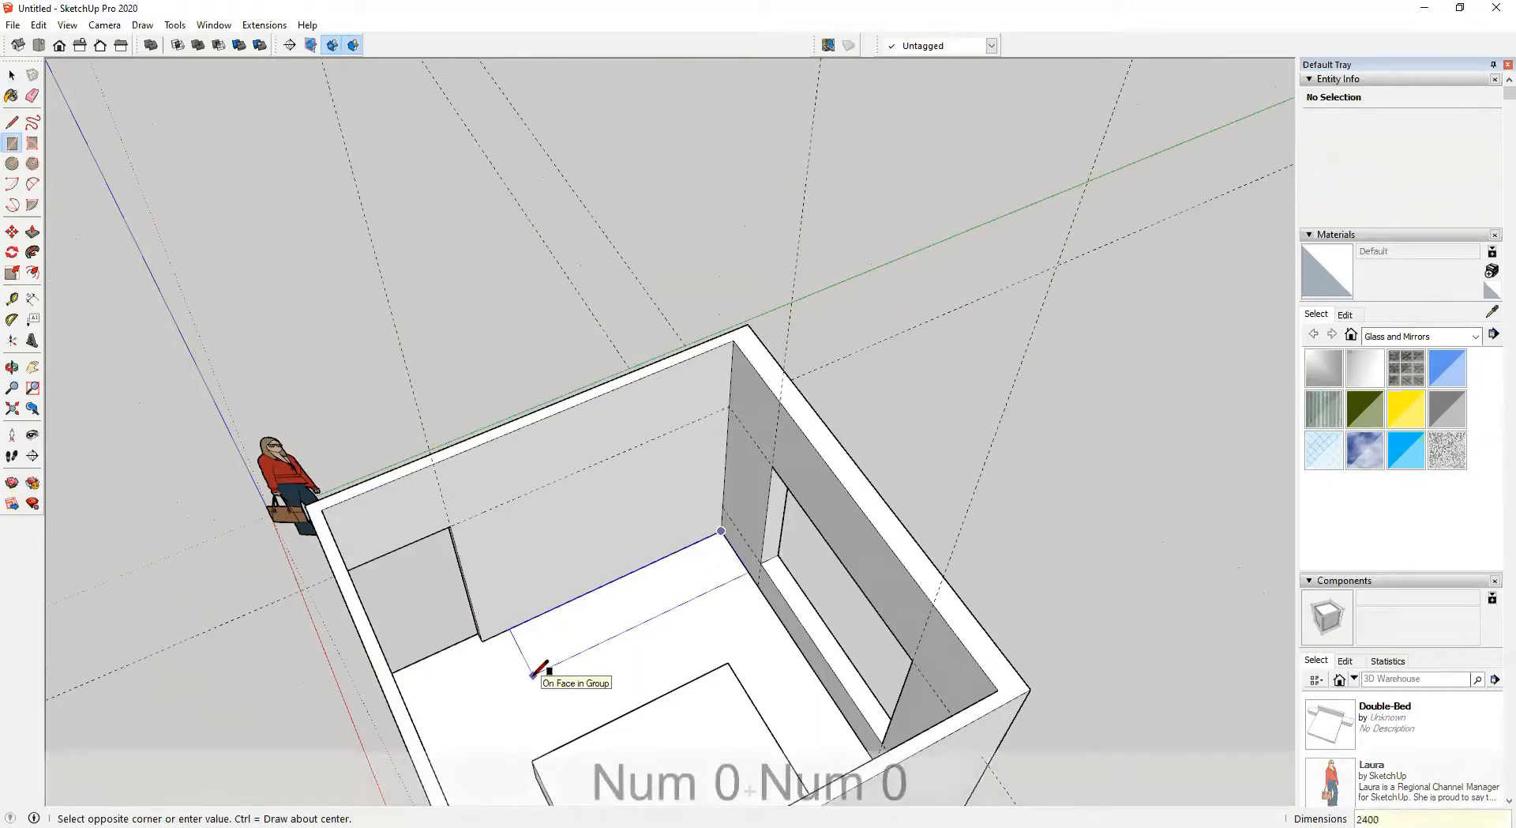
pyautogui.write(',600')
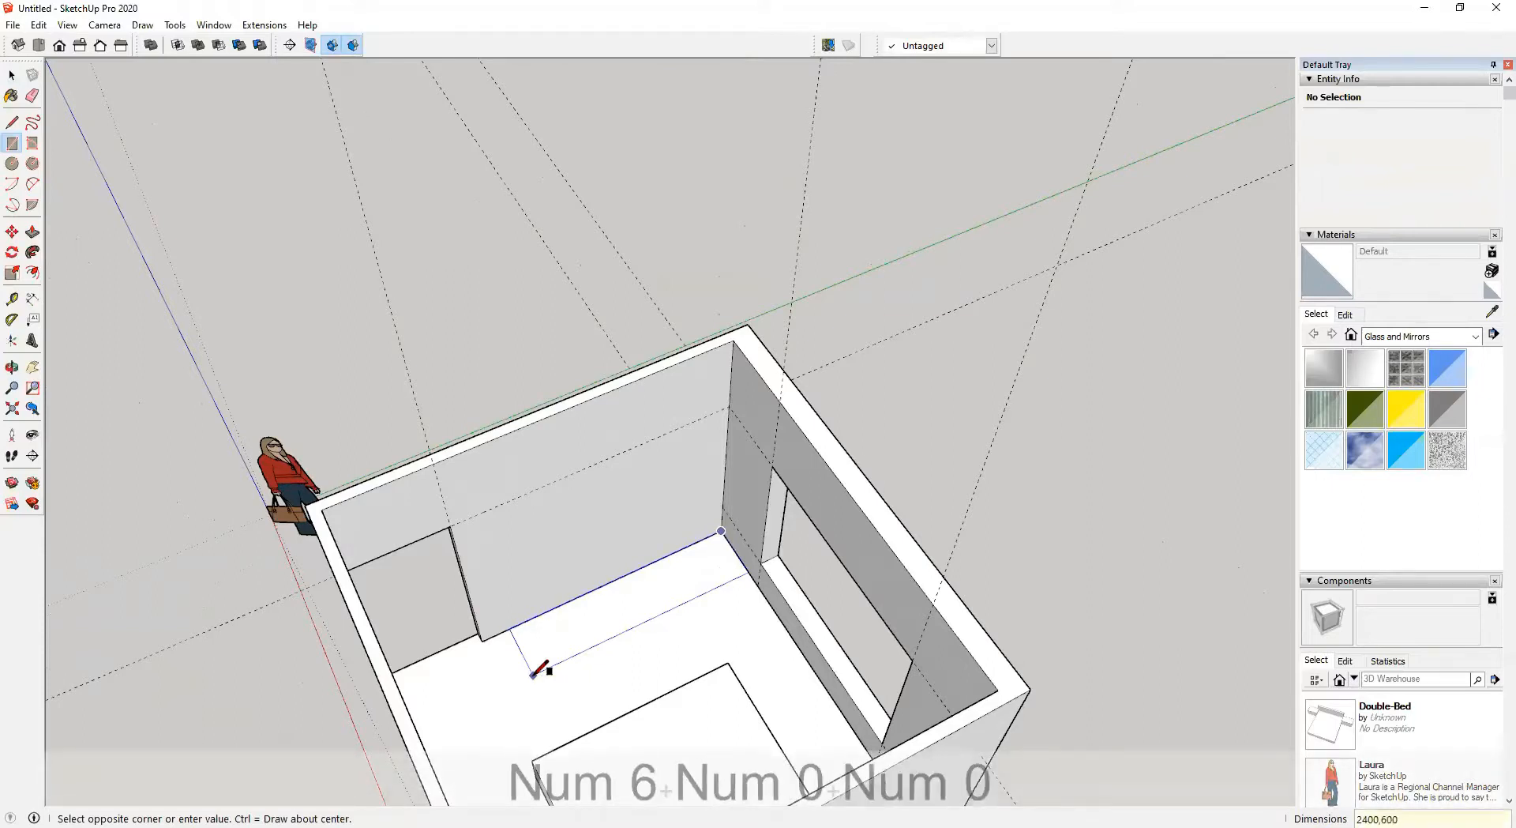
pyautogui.press('Return')
# Group the rectangle and push/pull it 2100 mm upward into a wardrobe block
pyautogui.press('space')
pyautogui.click(584, 633)
pyautogui.doubleClick(584, 632)
pyautogui.hotkey('ctrl', 'g')
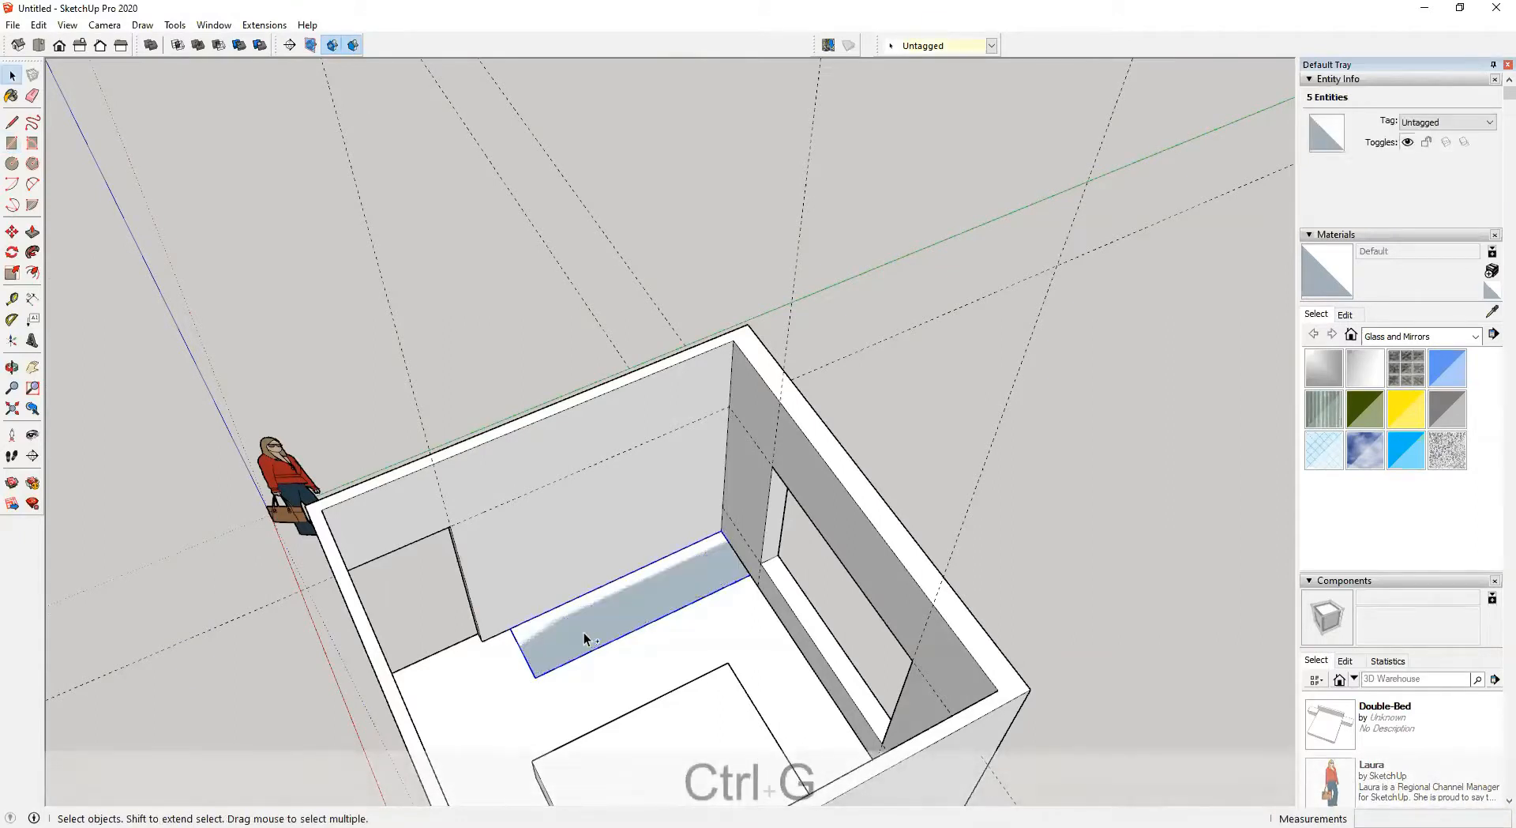
pyautogui.press('p')
pyautogui.moveTo(585, 626); pyautogui.dragTo(448, 530)
pyautogui.click(448, 528)
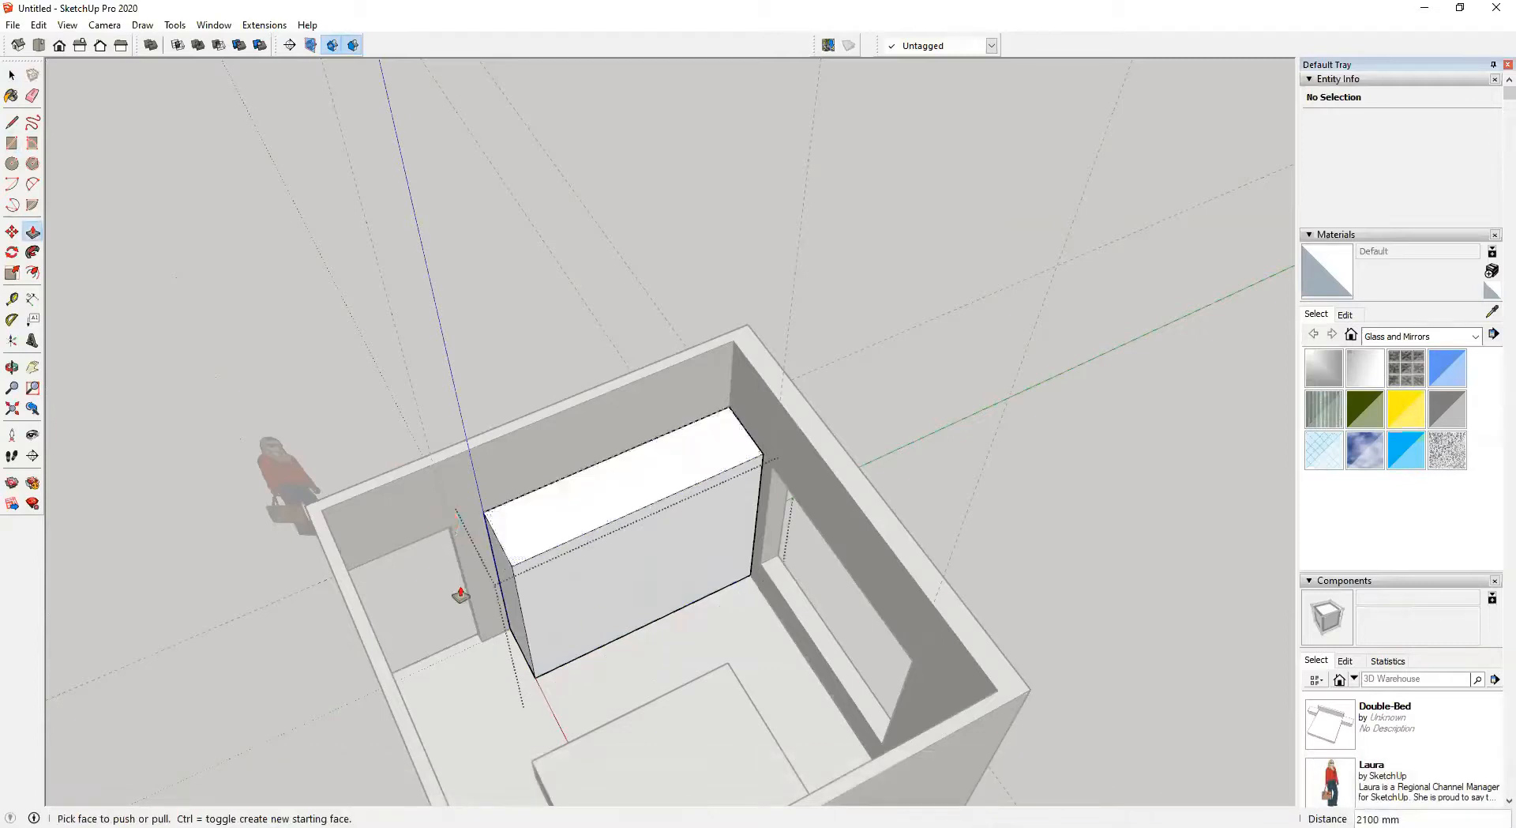
# Push/pull the wardrobe block's end face out to meet the adjacent wall
pyautogui.scroll(3, 476, 621)
pyautogui.moveTo(479, 624); pyautogui.dragTo(629, 571, button='middle')
pyautogui.scroll(2, 612, 600)
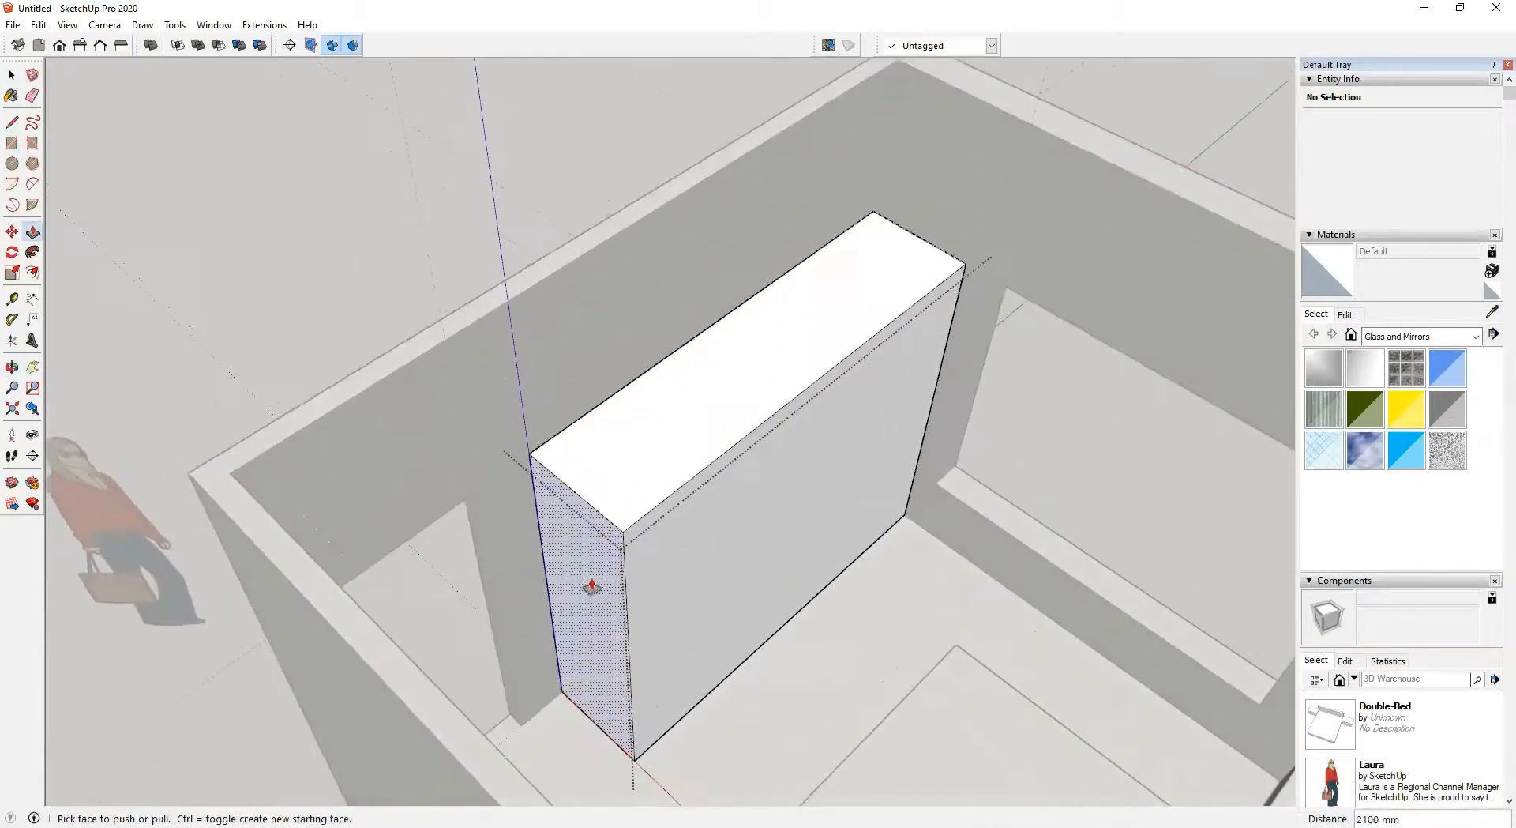
pyautogui.click(577, 544)
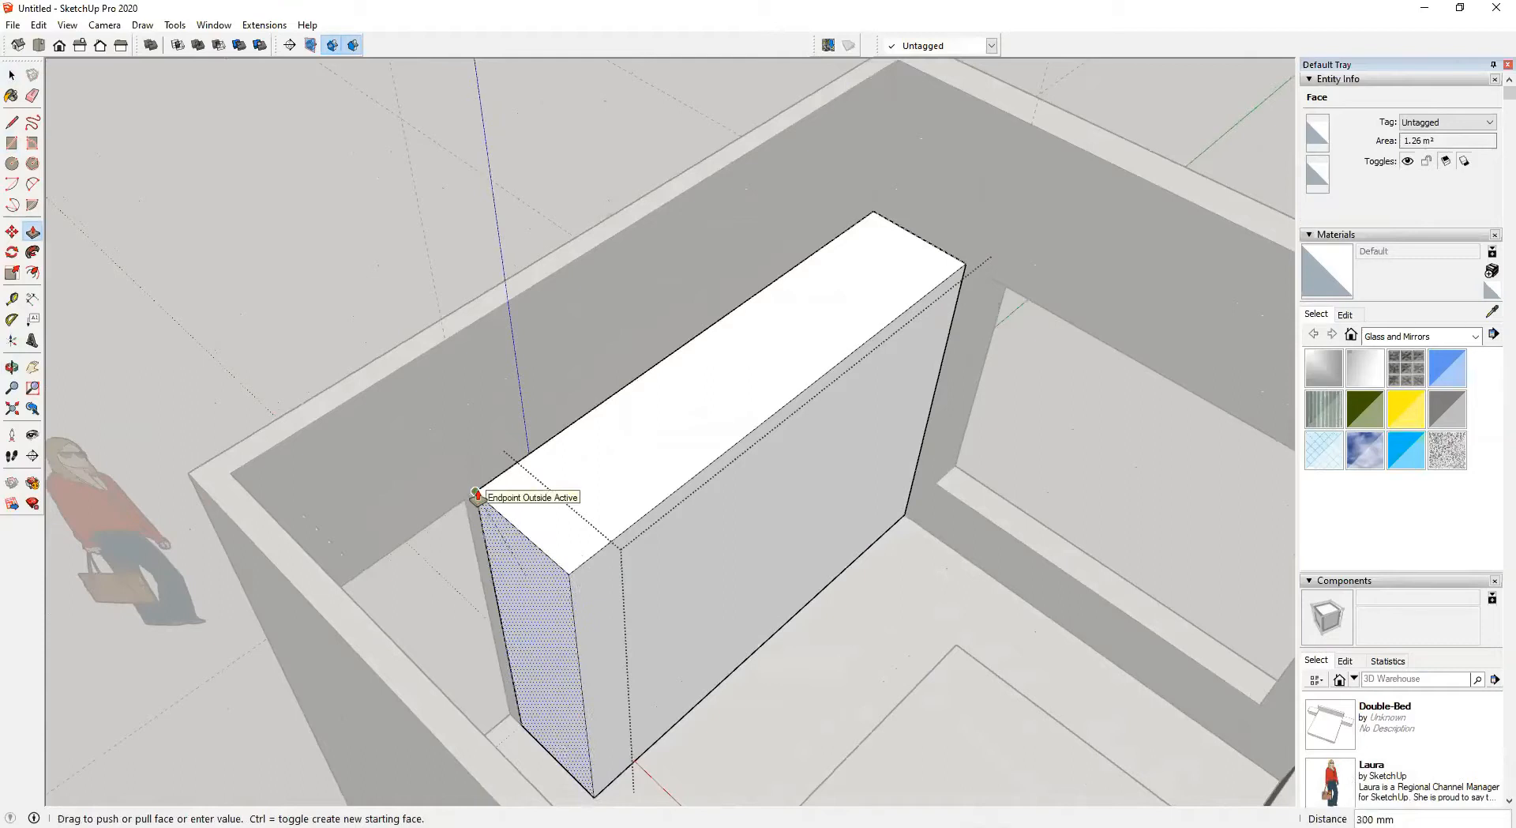
pyautogui.click(476, 494)
pyautogui.moveTo(478, 487); pyautogui.dragTo(342, 503, button='middle')
pyautogui.press('space')
# Orbit and zoom around the room to inspect the bed, side tables and wardrobe from several viewpoints
pyautogui.scroll(-2, 412, 572)
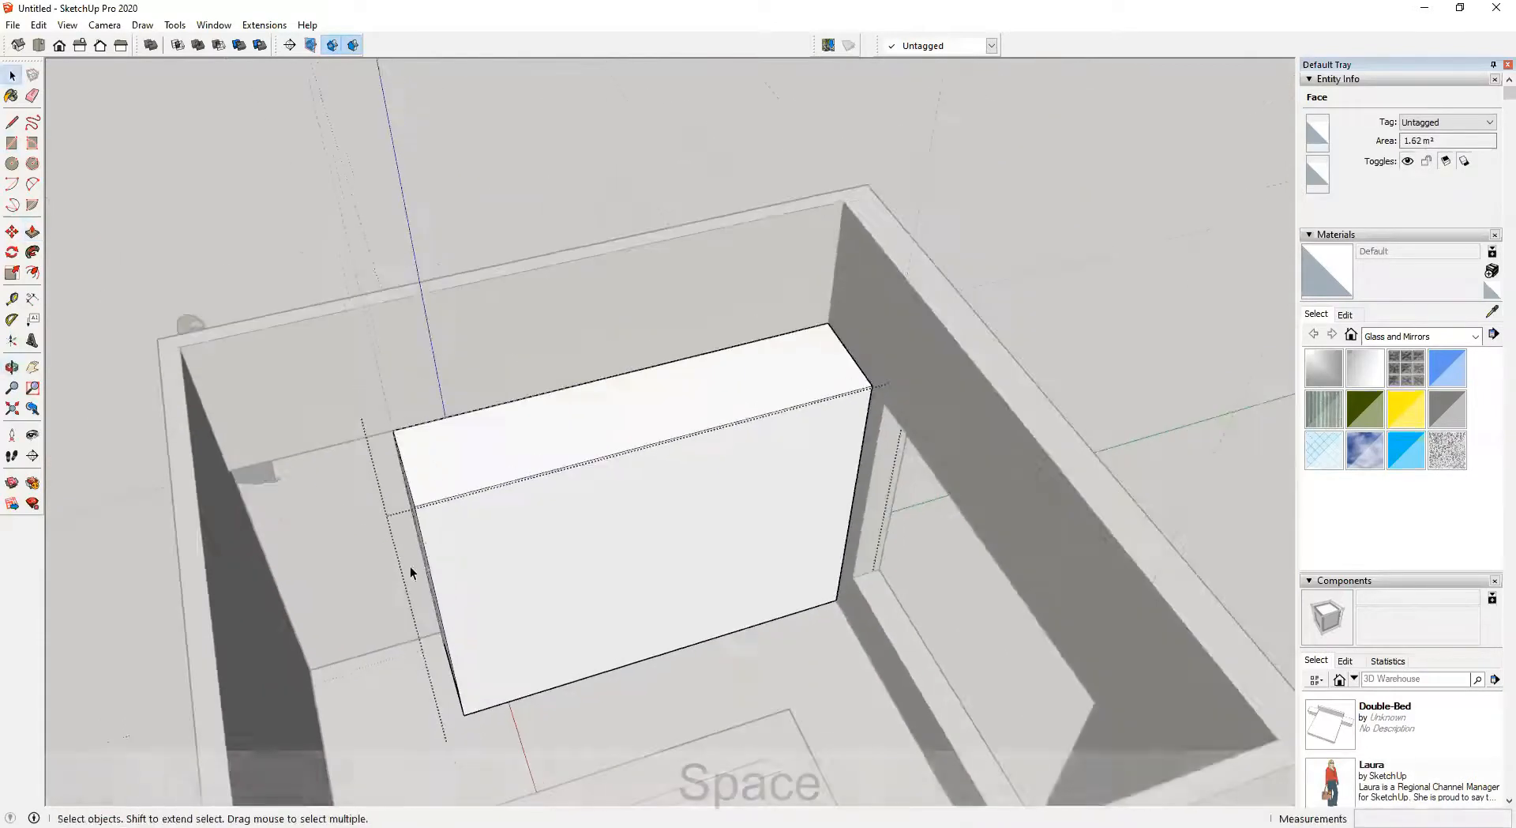
pyautogui.moveTo(412, 572); pyautogui.dragTo(436, 635, button='middle')
pyautogui.click(561, 255)
pyautogui.moveTo(565, 545); pyautogui.dragTo(955, 476, button='middle')
pyautogui.scroll(-1, 751, 541)
pyautogui.click(557, 545)
pyautogui.scroll(4, 815, 468)
pyautogui.scroll(2, 815, 468)
pyautogui.moveTo(856, 556); pyautogui.dragTo(976, 505, button='middle')
pyautogui.scroll(-3, 826, 588)
pyautogui.scroll(5, 806, 579)
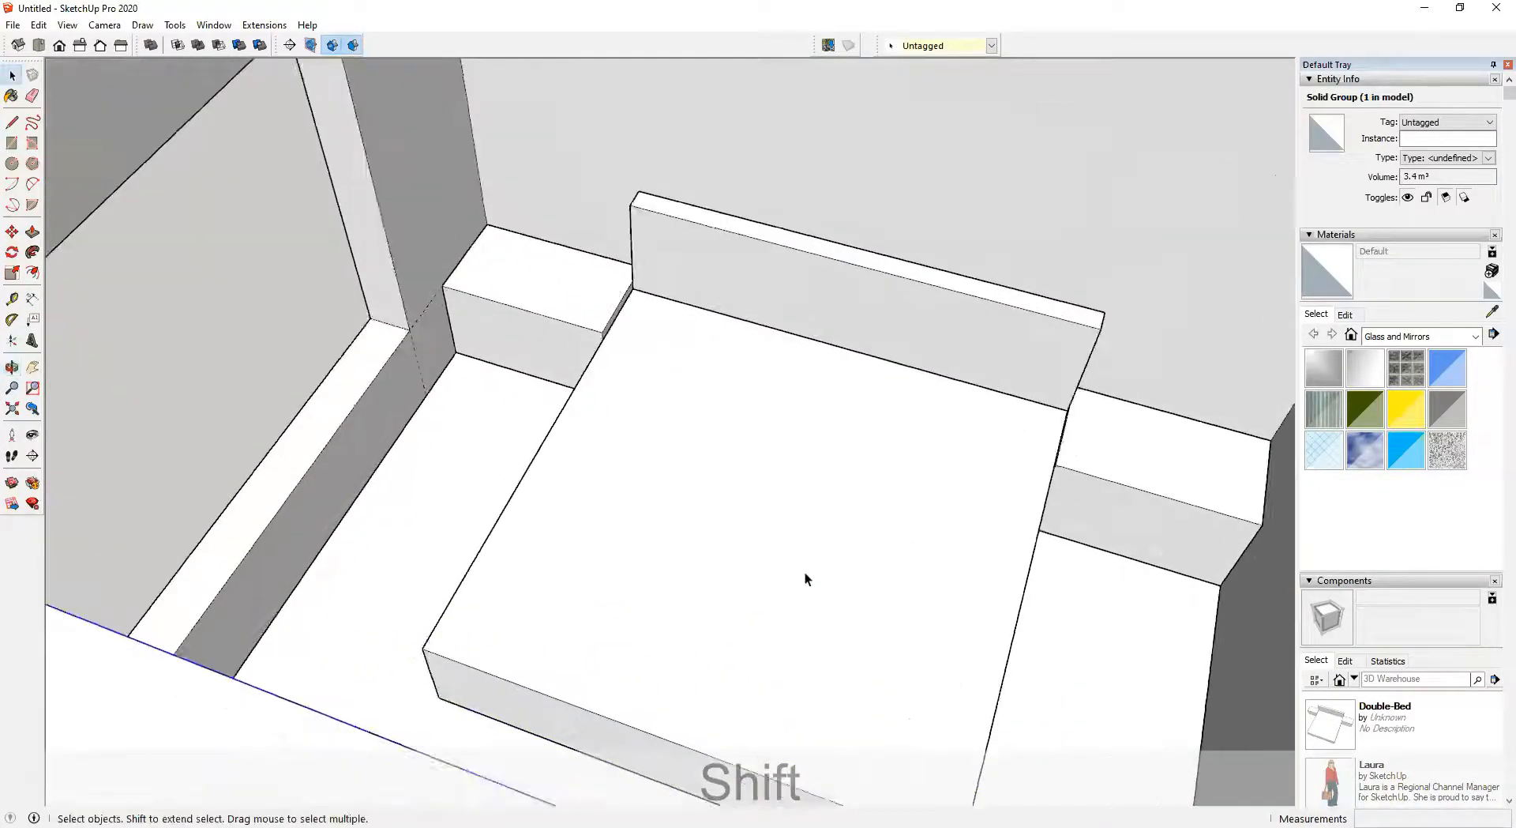
pyautogui.moveTo(741, 597); pyautogui.dragTo(727, 551, button='middle')
pyautogui.scroll(-5, 779, 552)
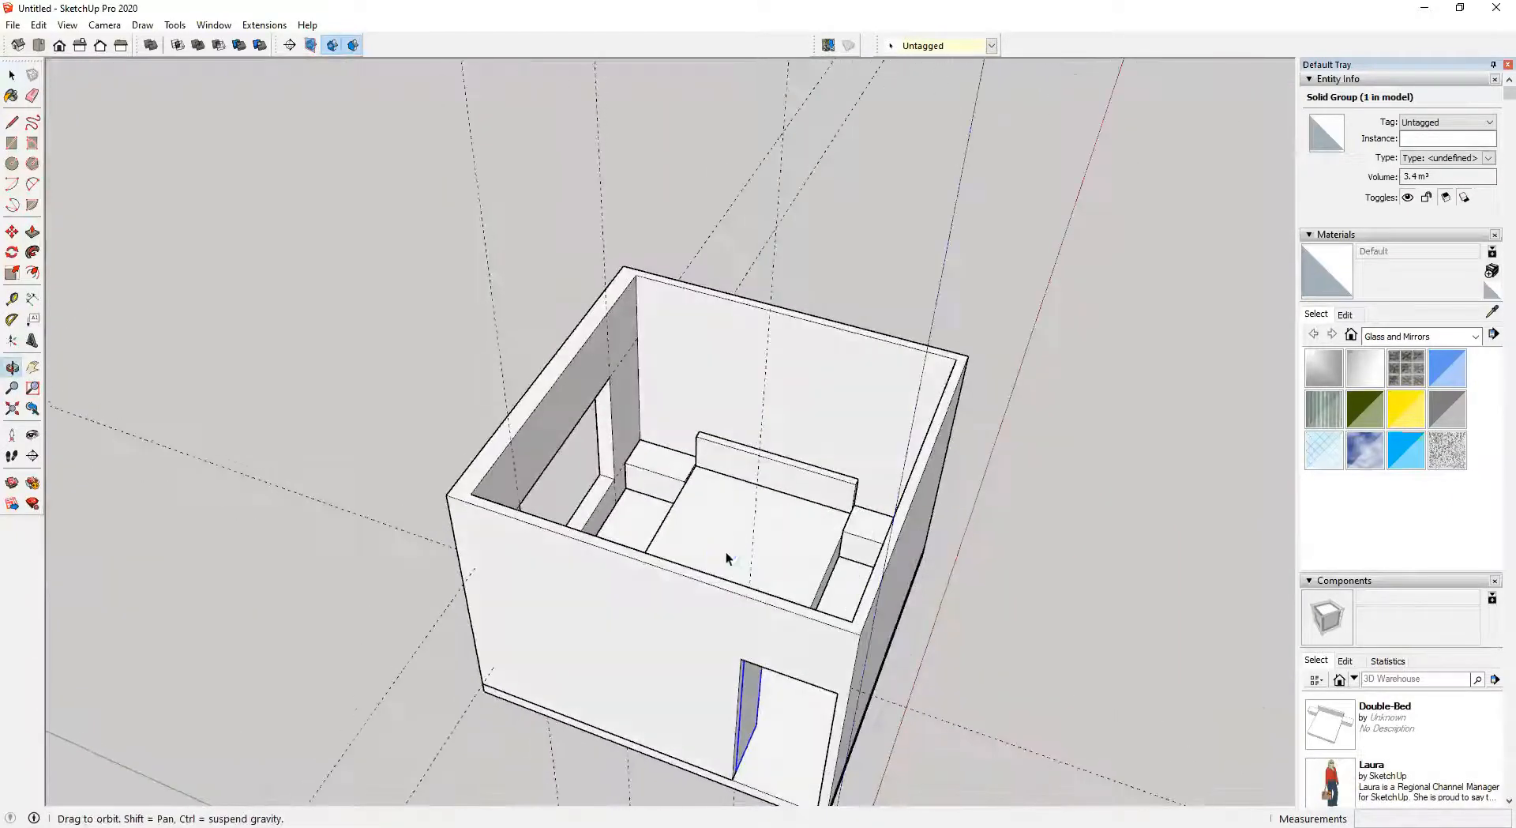
pyautogui.scroll(6, 736, 521)
pyautogui.doubleClick(743, 480)
pyautogui.moveTo(704, 619); pyautogui.dragTo(512, 406, button='middle')
pyautogui.keyDown('shift'); pyautogui.moveTo(782, 444); pyautogui.dragTo(677, 429, button='middle'); pyautogui.keyUp('shift')
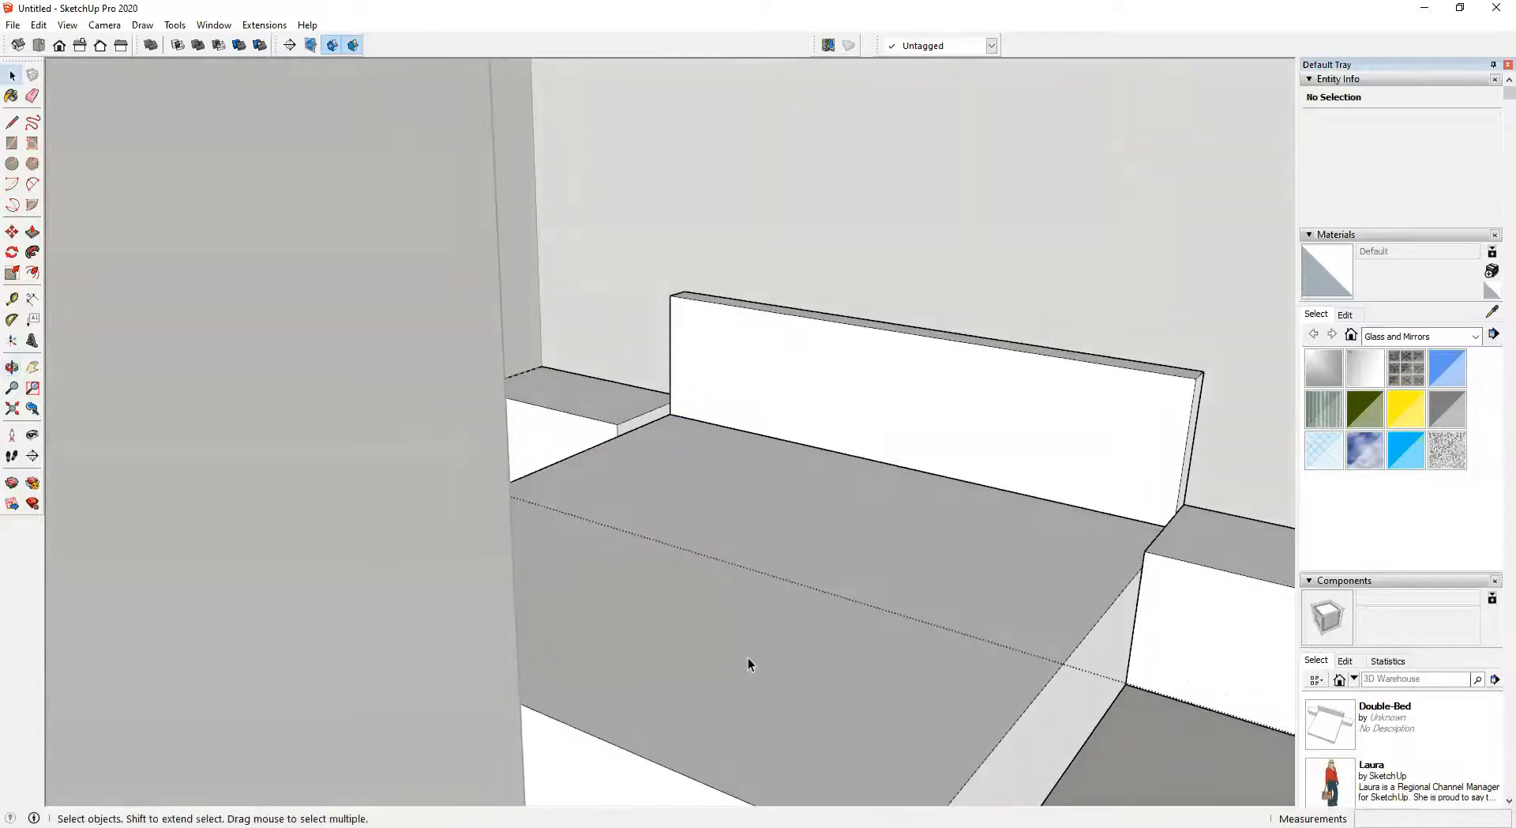
pyautogui.scroll(2, 818, 492)
pyautogui.moveTo(647, 453); pyautogui.dragTo(635, 485, button='middle')
pyautogui.scroll(-2, 638, 487)
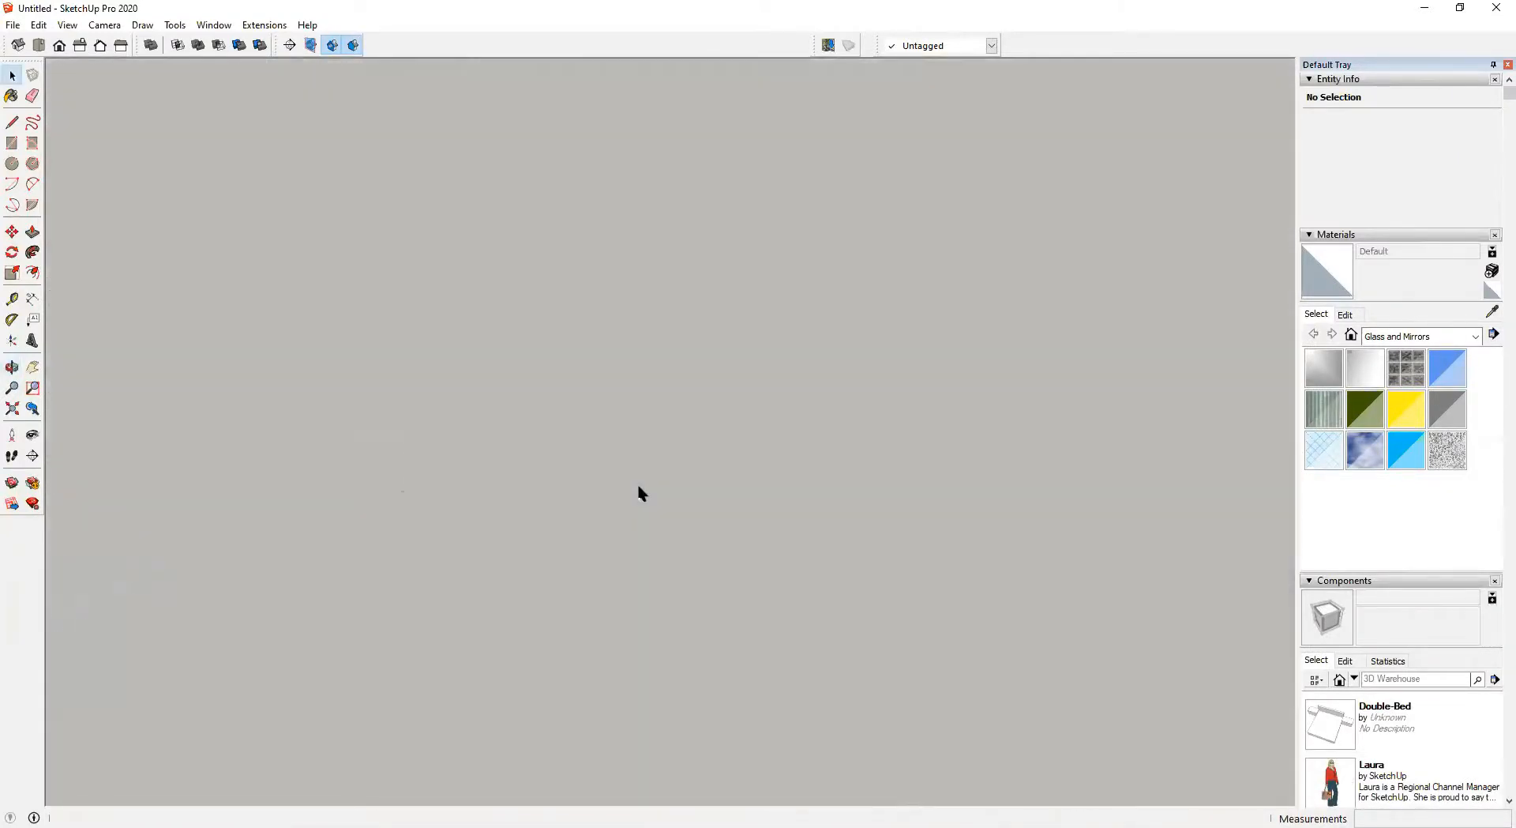
pyautogui.hotkey('shift', 'z')
pyautogui.moveTo(709, 397); pyautogui.dragTo(516, 494, button='middle')
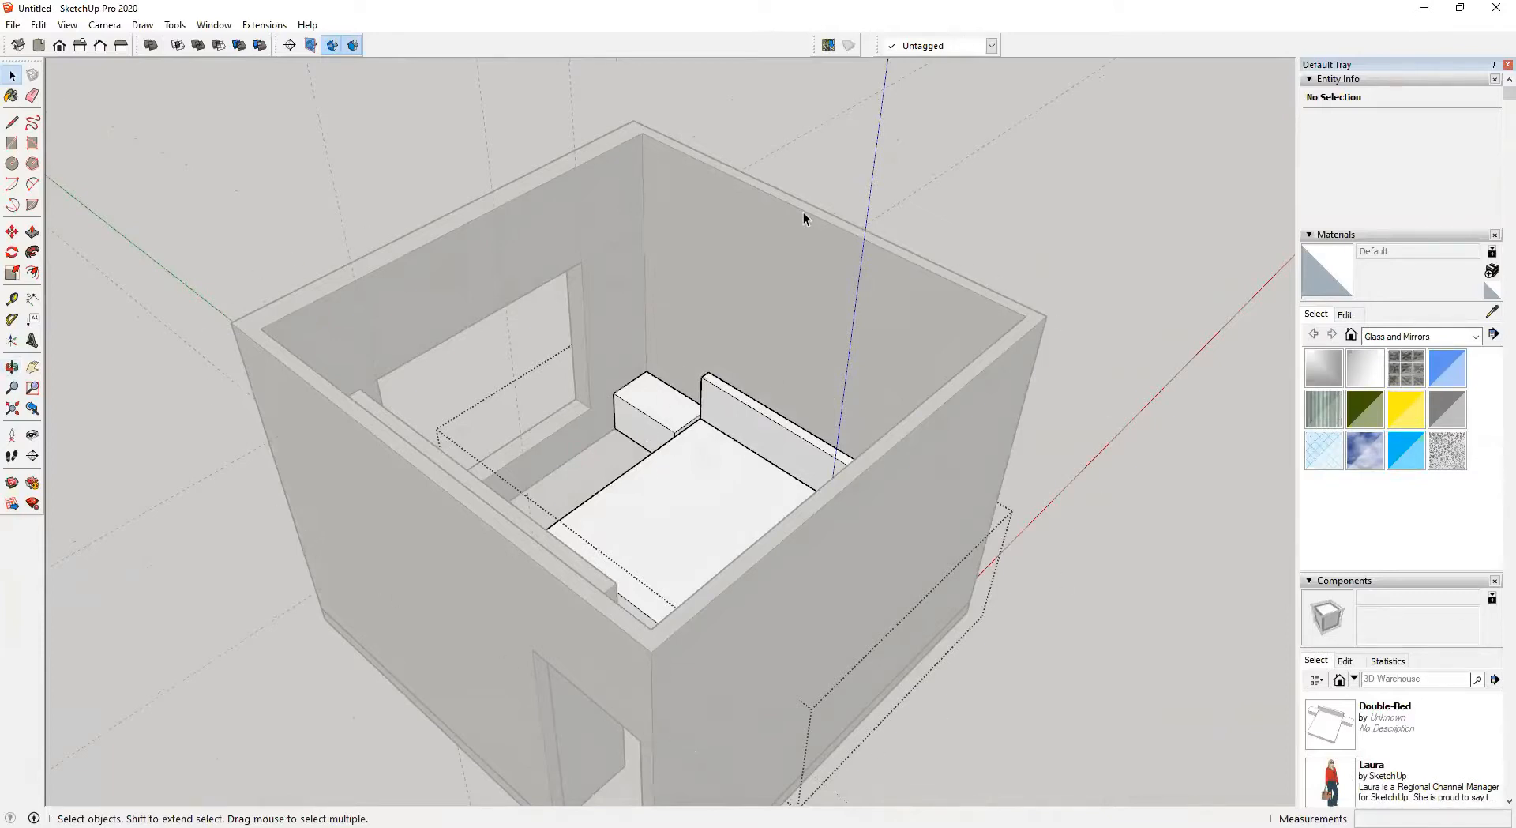
pyautogui.moveTo(636, 442); pyautogui.dragTo(667, 436, button='middle')
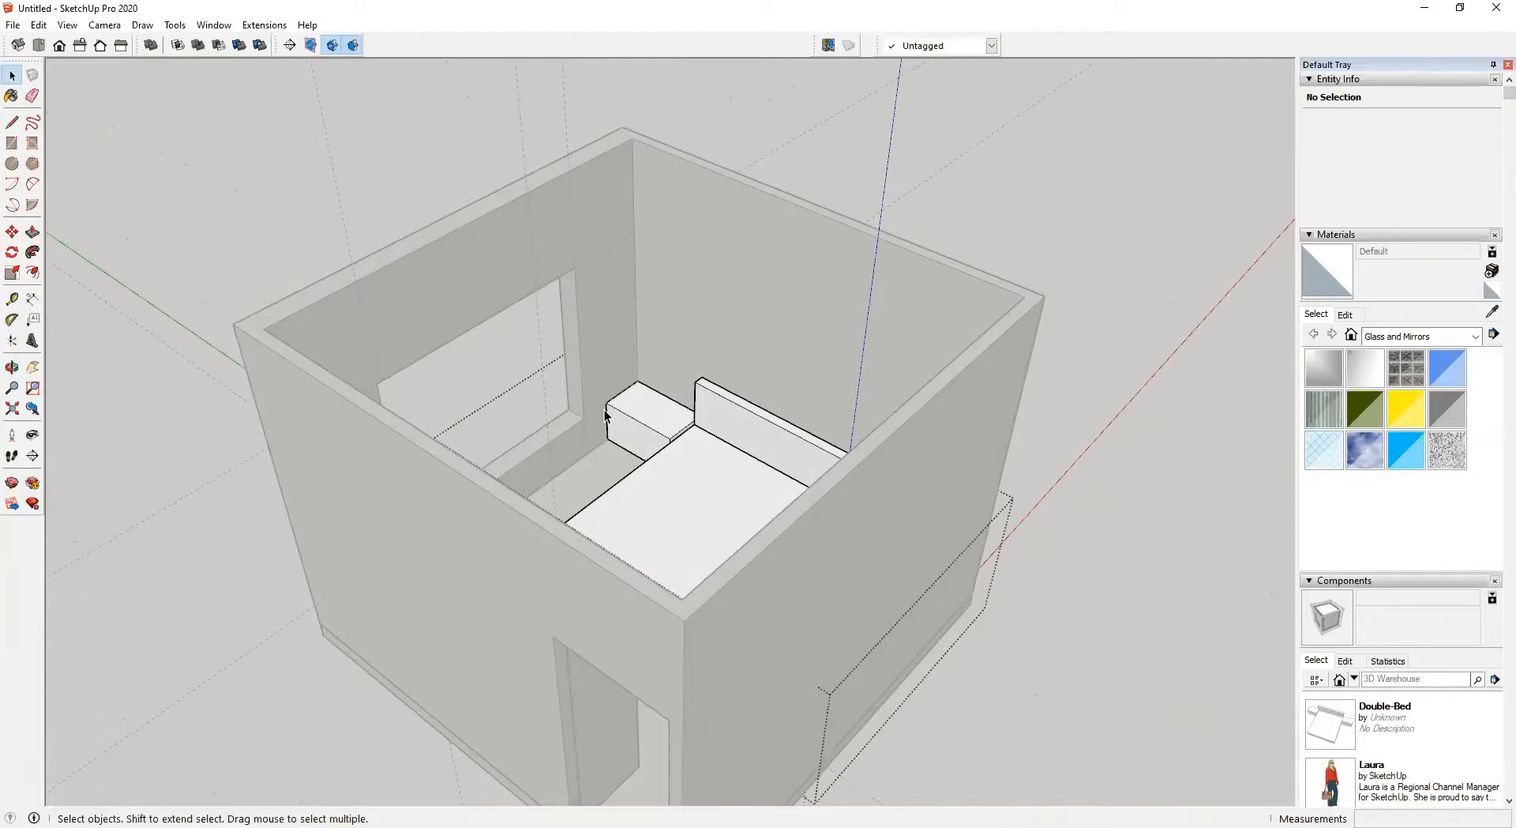
pyautogui.moveTo(764, 520); pyautogui.dragTo(727, 379, button='middle')
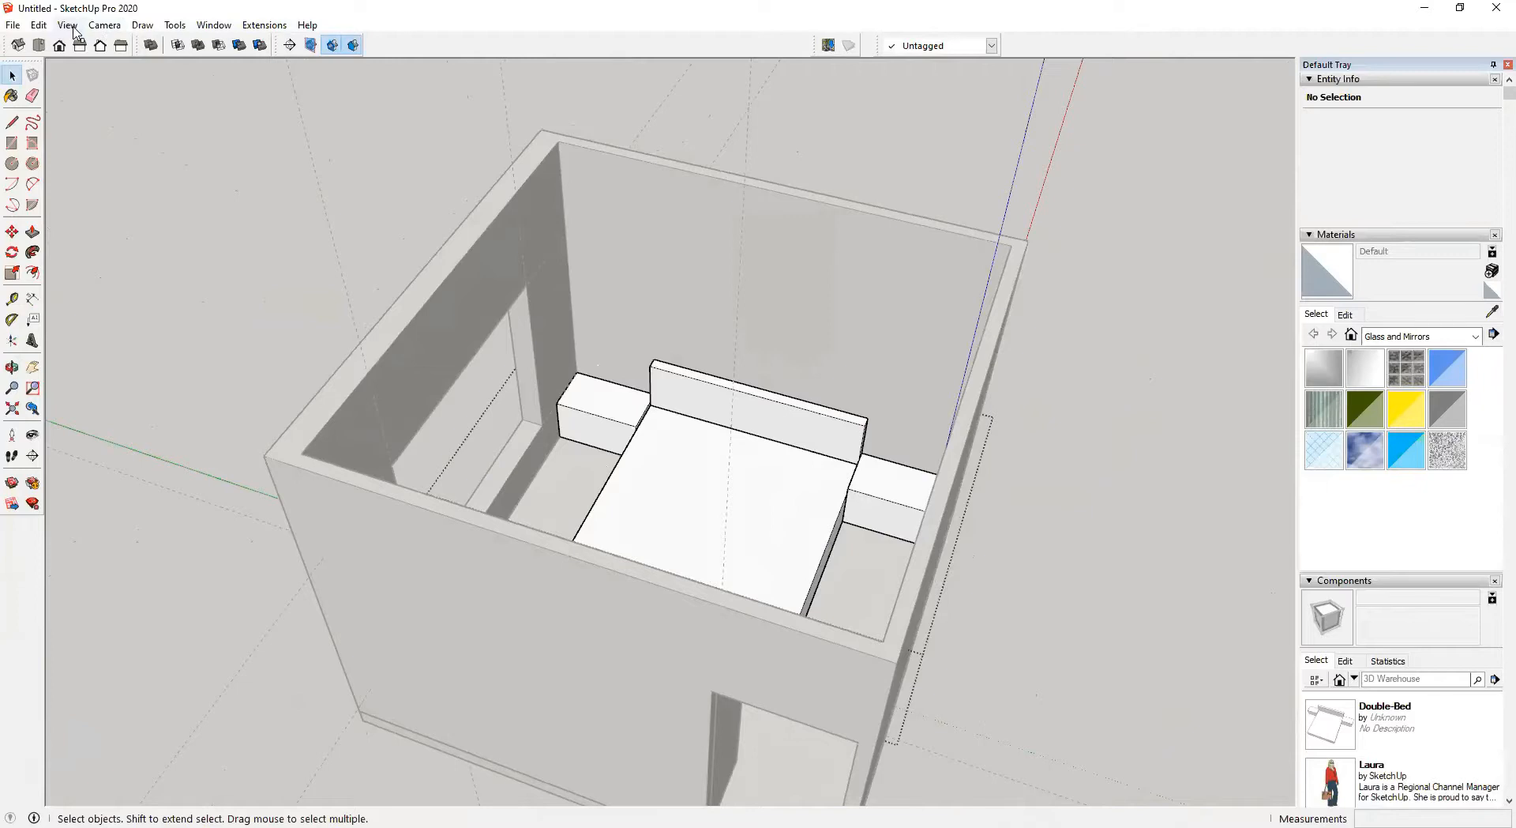
# Open the Preferences dialog and browse through its categories, ending on Shortcuts
pyautogui.click(200, 26)
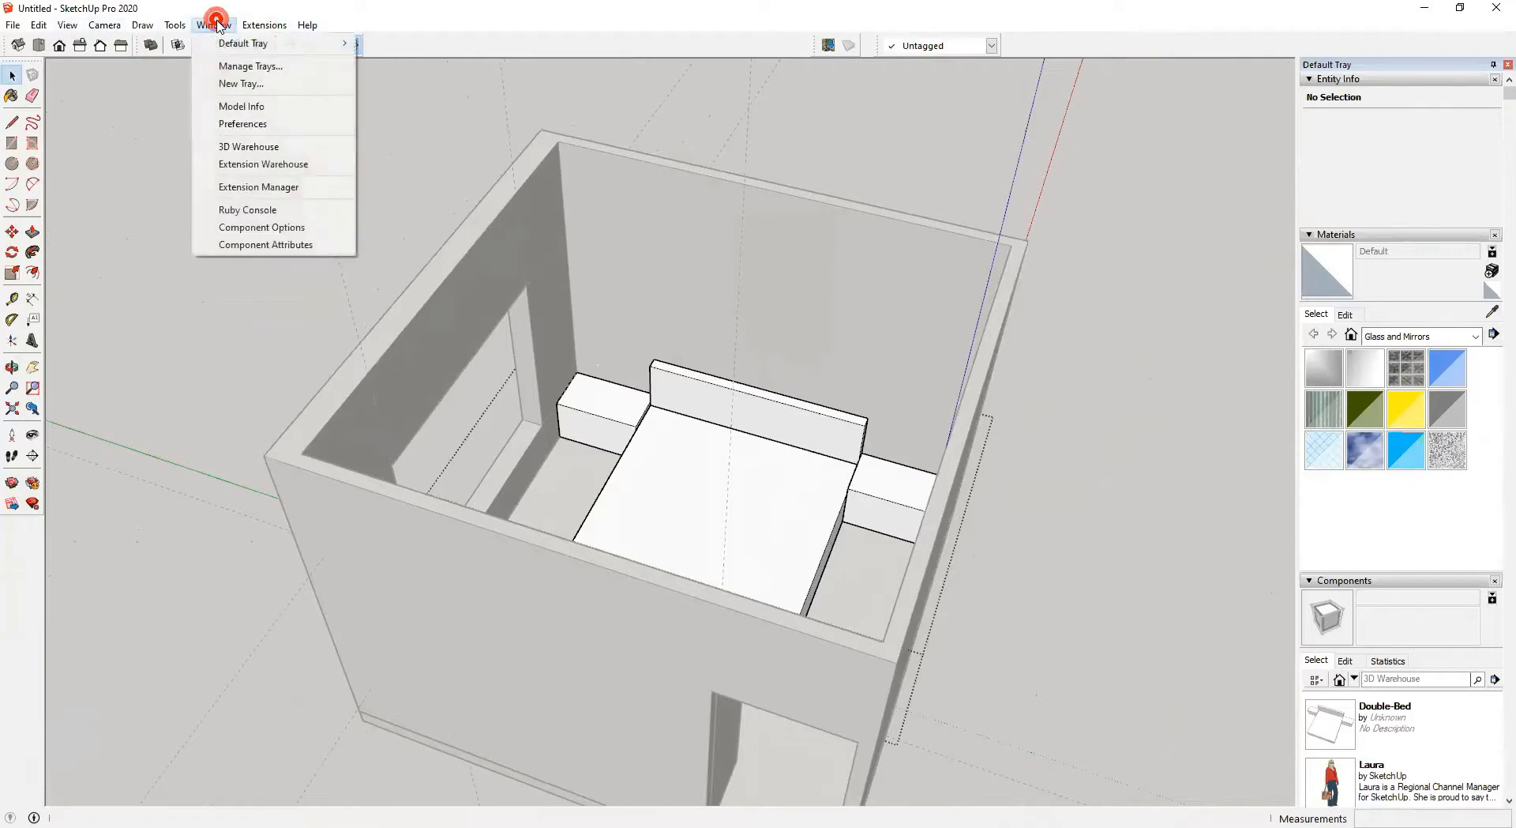
pyautogui.click(241, 124)
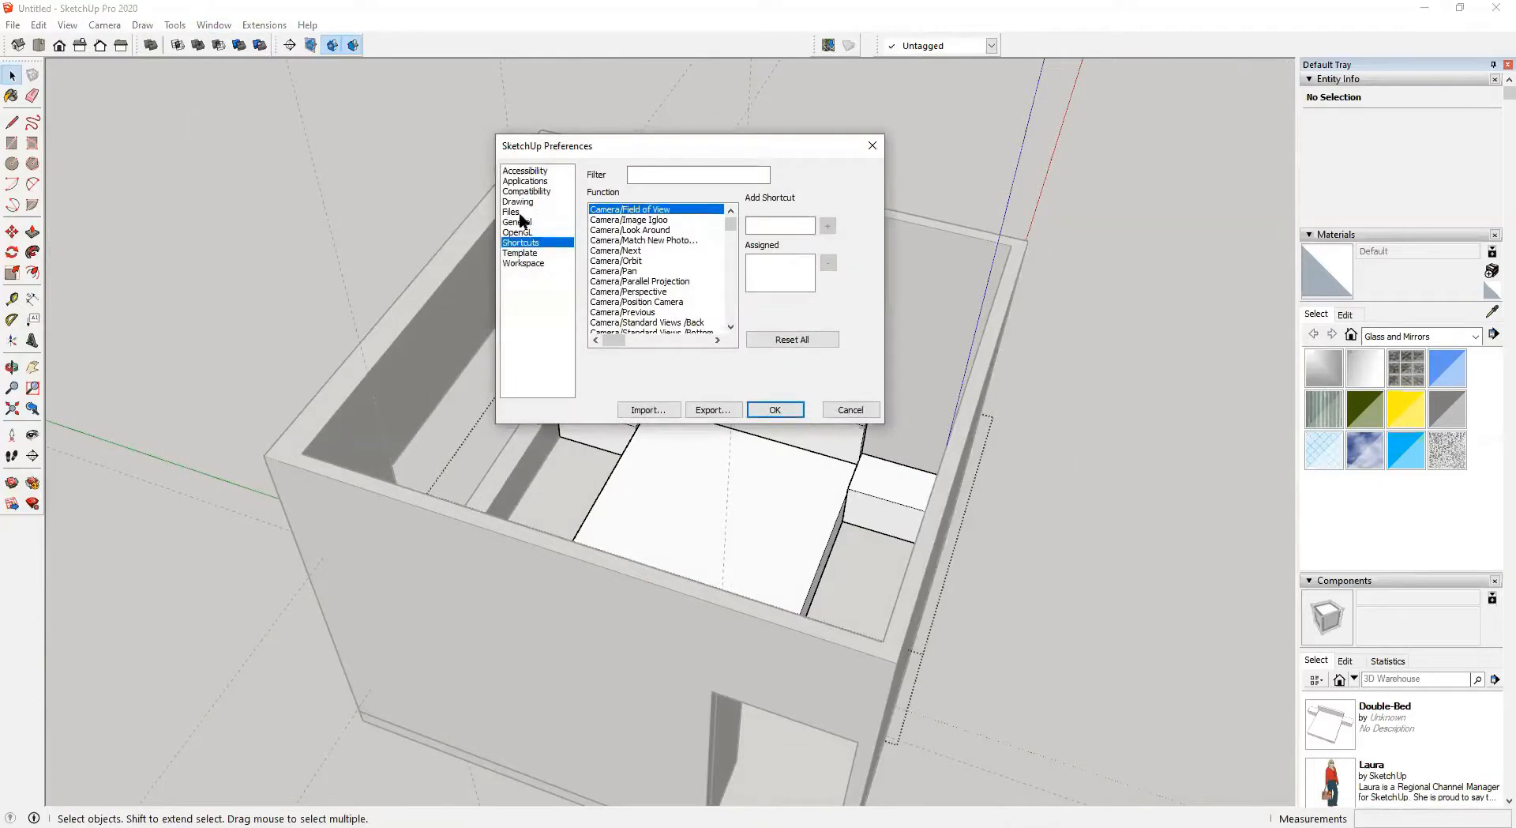
pyautogui.click(513, 212)
pyautogui.click(519, 222)
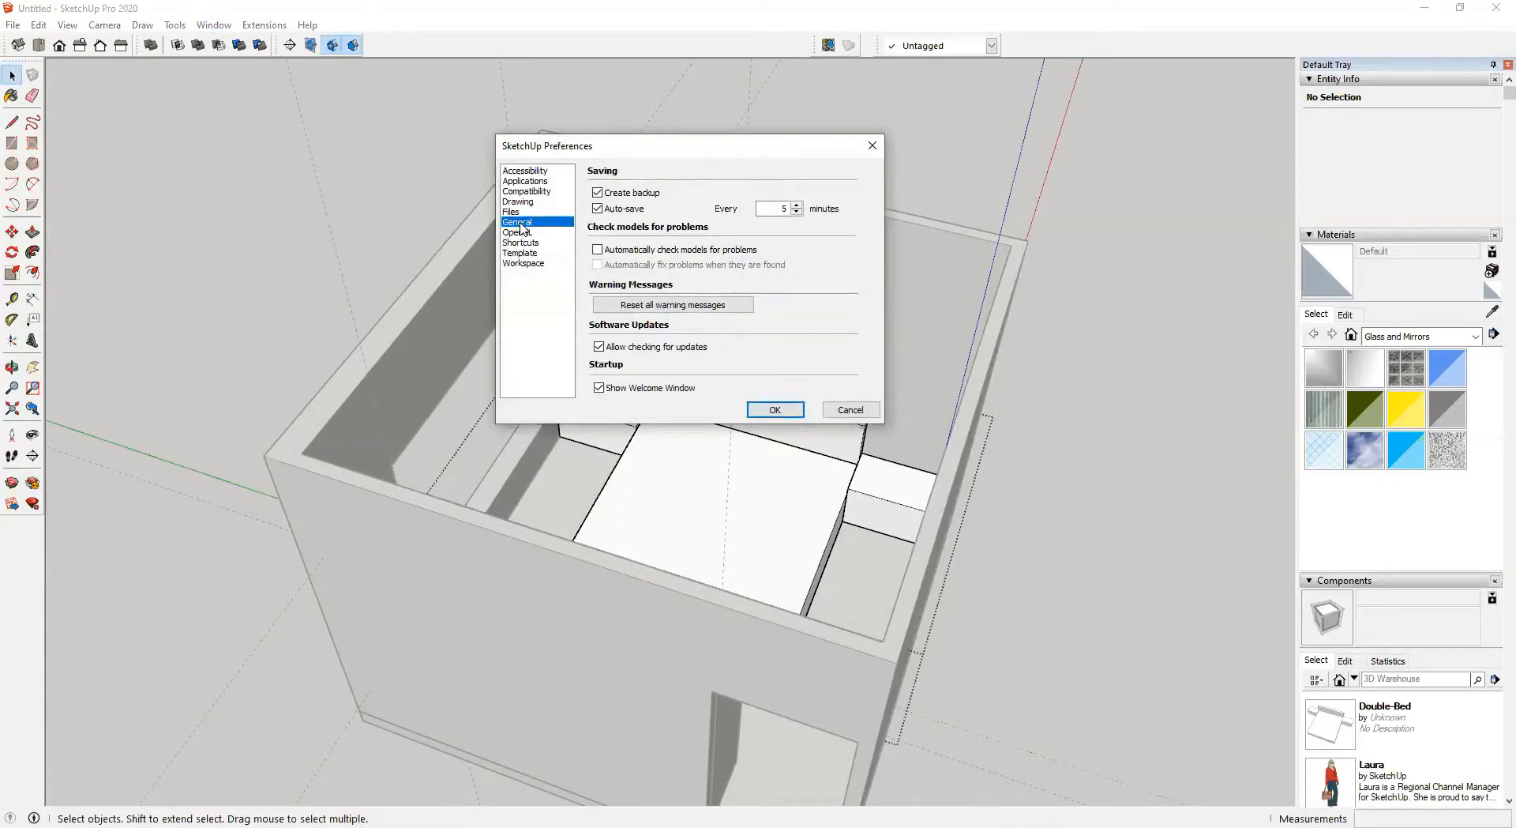
pyautogui.click(523, 191)
pyautogui.click(527, 181)
pyautogui.click(528, 170)
pyautogui.click(525, 264)
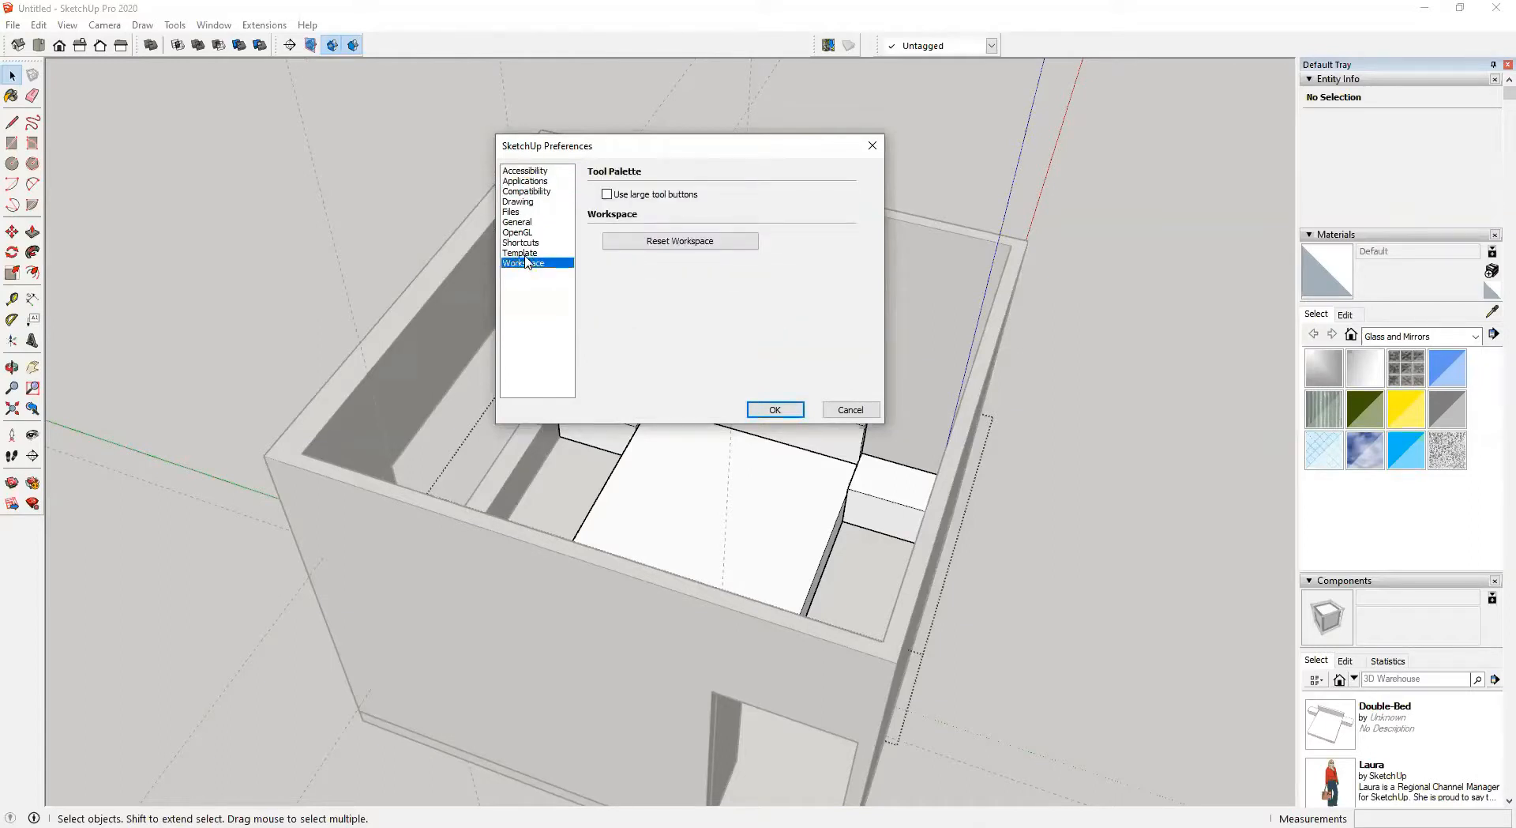
pyautogui.click(523, 254)
pyautogui.click(521, 243)
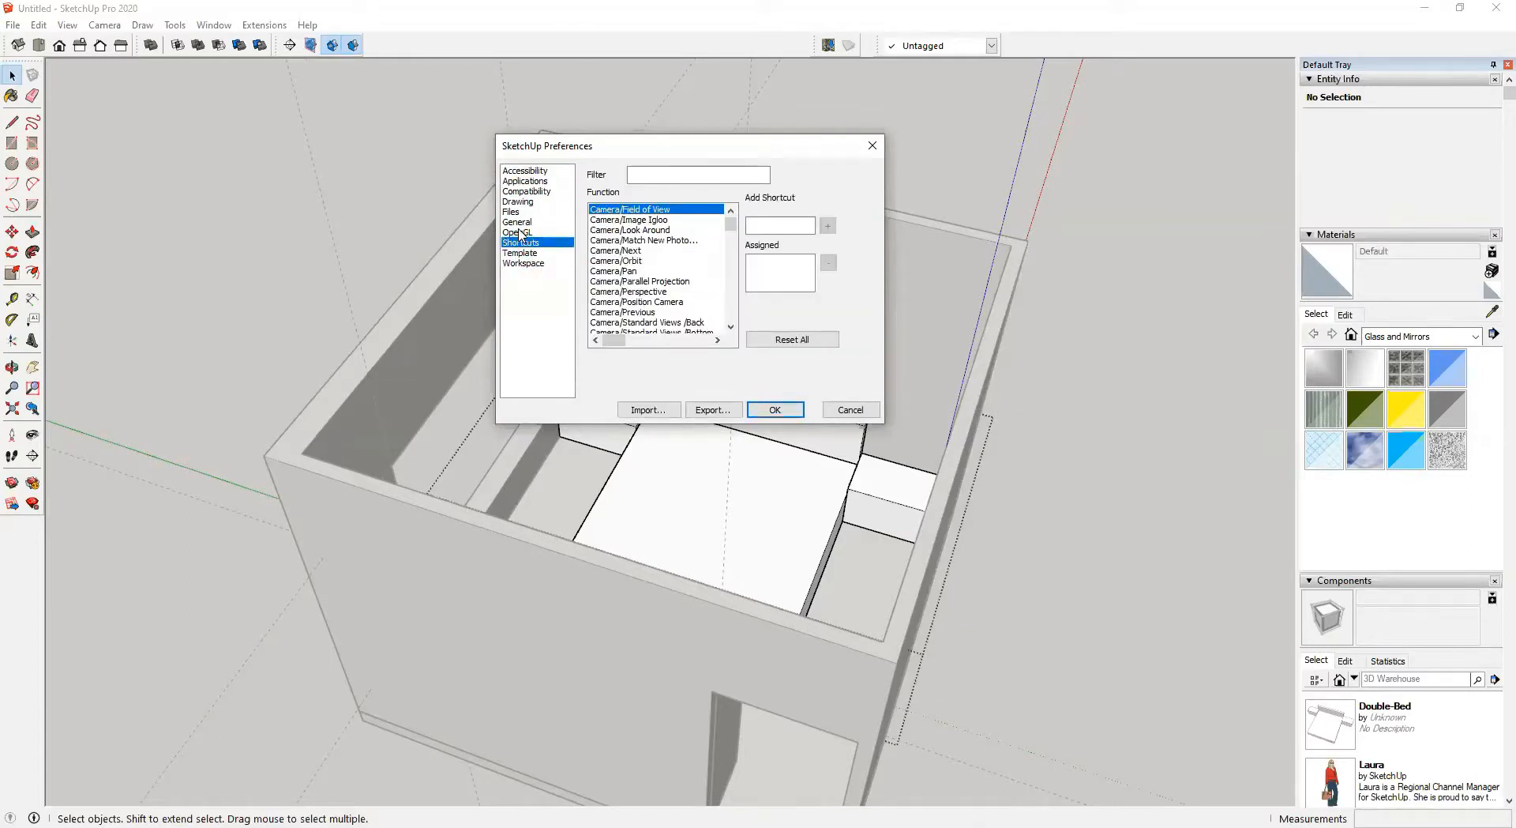
pyautogui.click(519, 232)
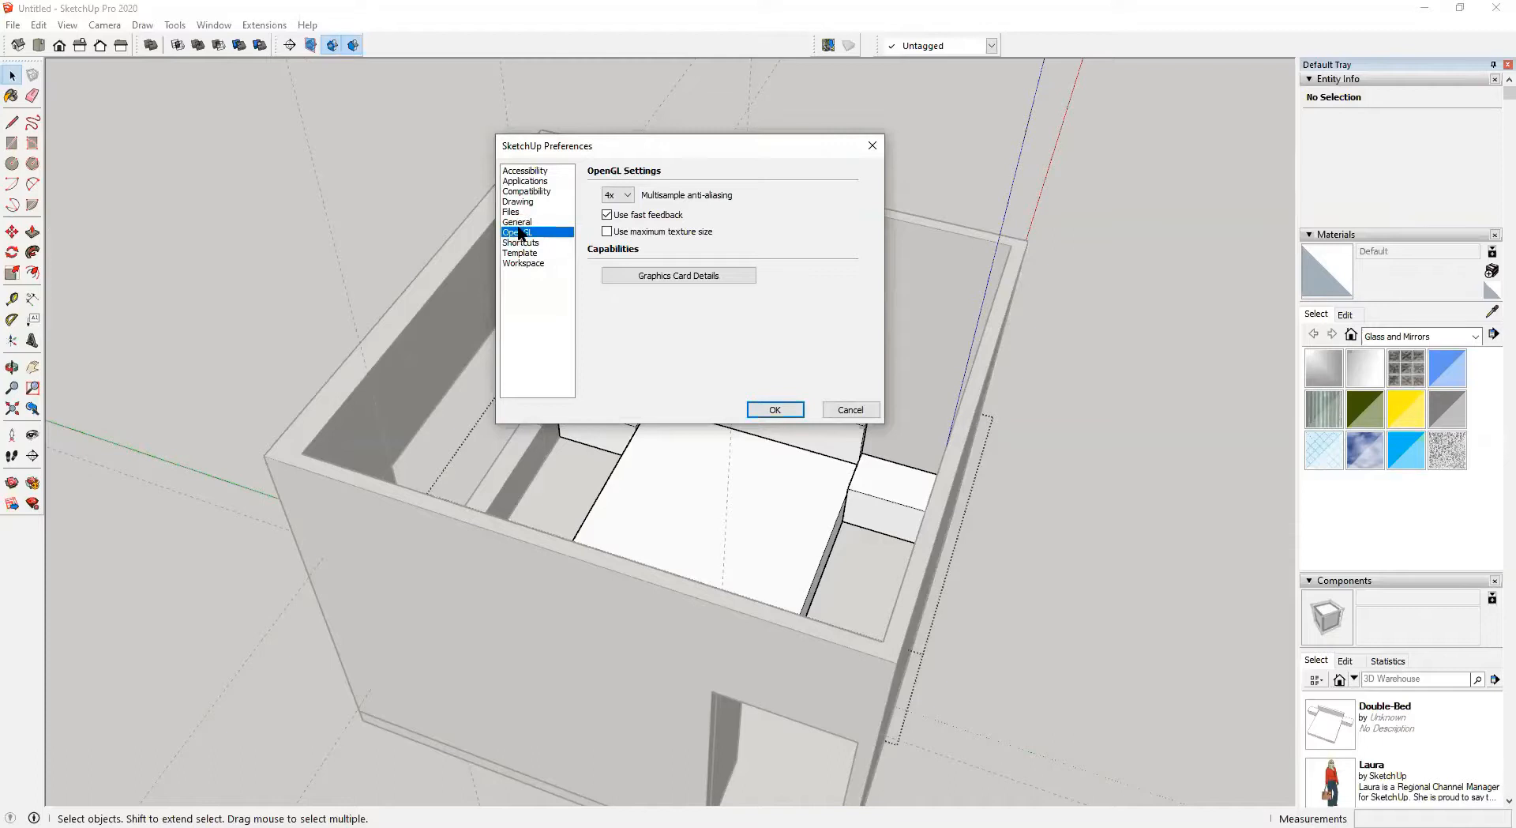
pyautogui.click(518, 243)
# Filter the shortcuts for "hide rest" and remove the J shortcut assigned to Hide Rest Of Model
pyautogui.click(704, 176)
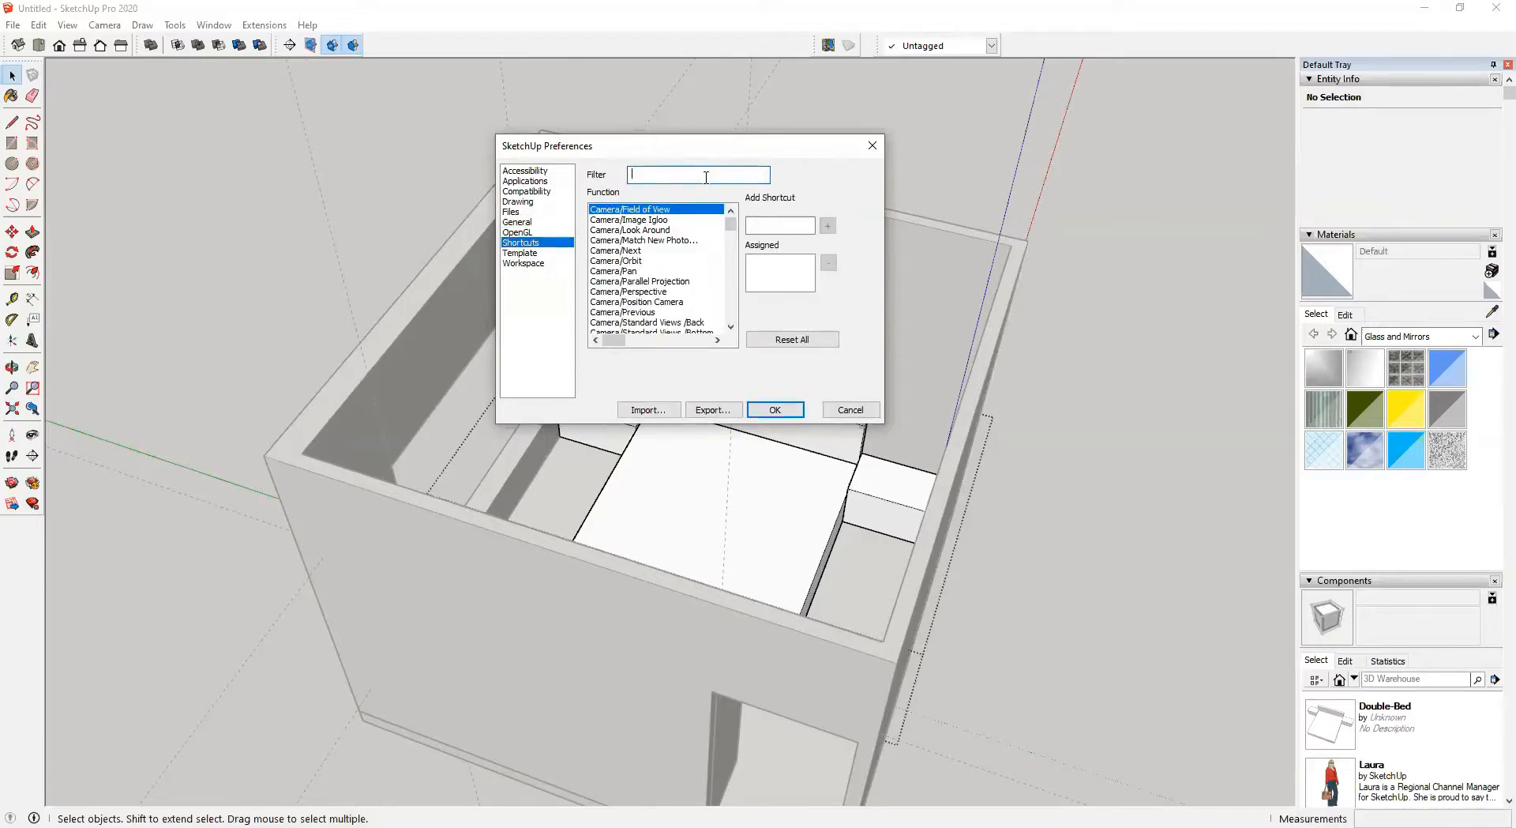
pyautogui.write('hide rest')
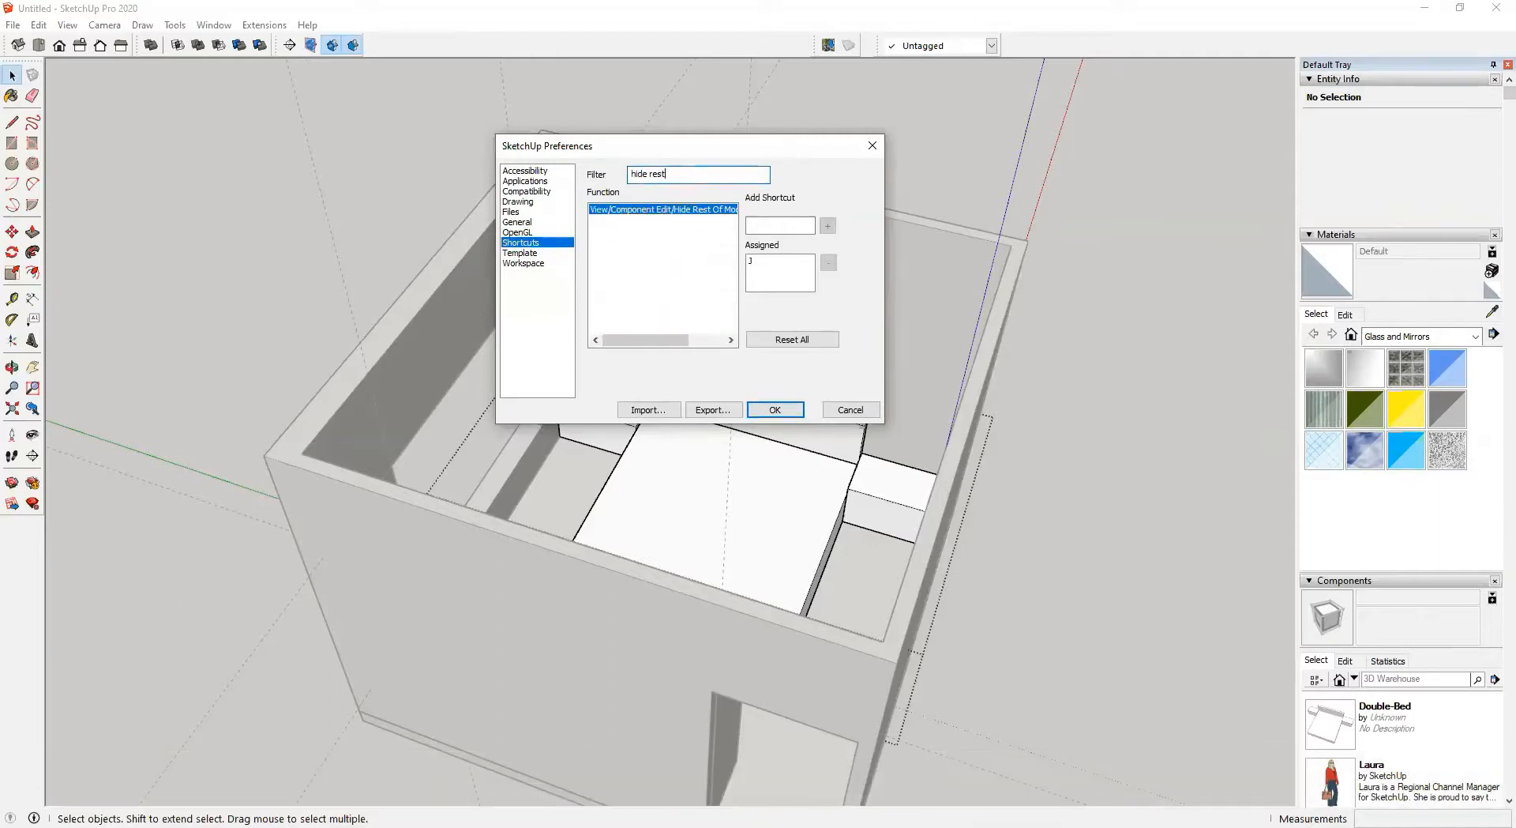
pyautogui.moveTo(667, 340); pyautogui.dragTo(709, 297)
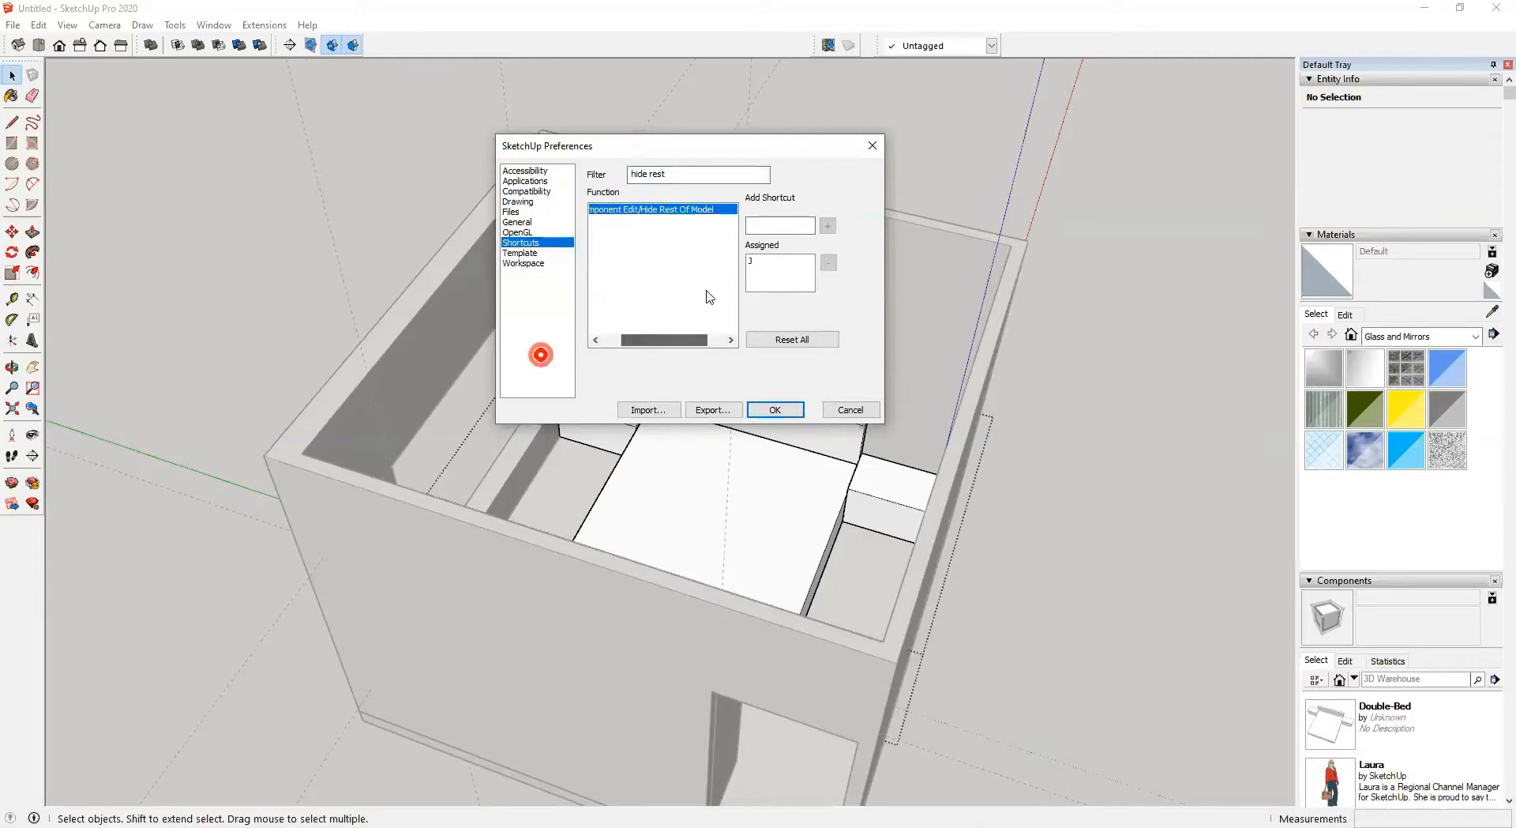
pyautogui.click(763, 262)
pyautogui.click(827, 261)
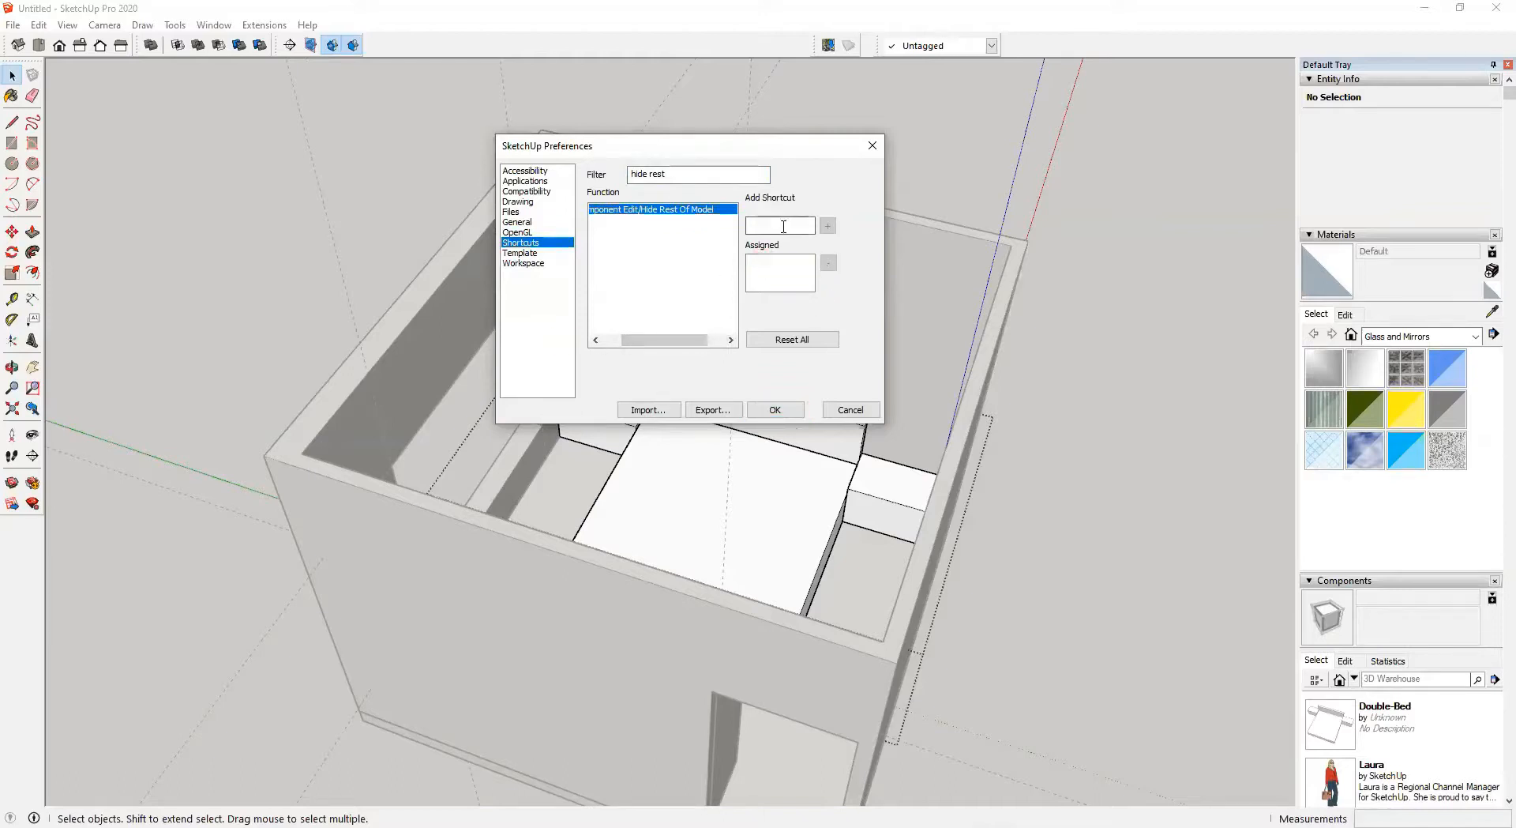
# Assign J as the shortcut for Hide Rest Of Model and close the Preferences dialog
pyautogui.press('j')
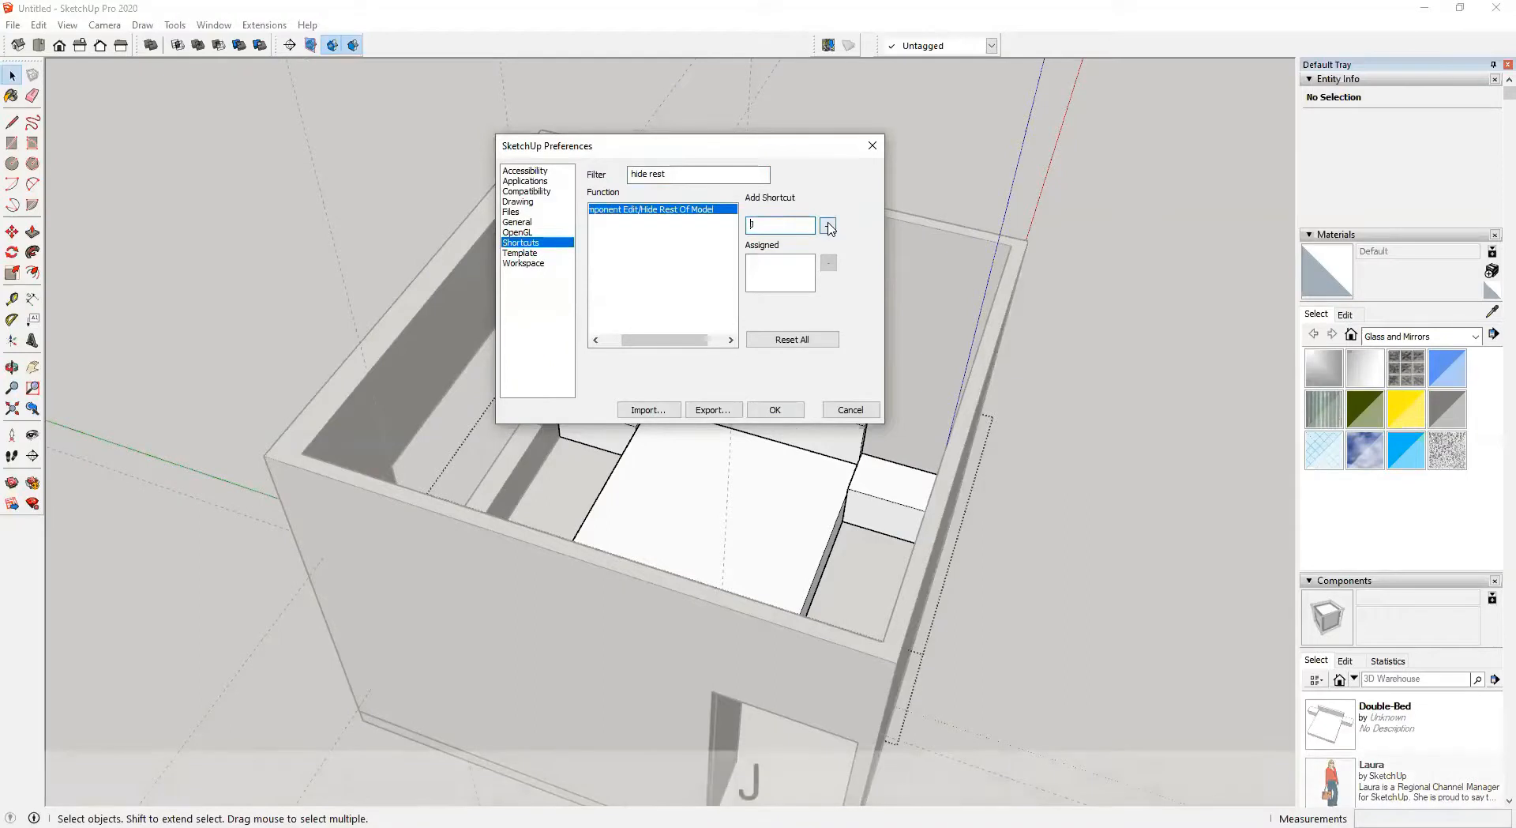
pyautogui.click(828, 226)
pyautogui.click(775, 410)
# Test the J shortcut by isolating the bed group and returning to the whole room
pyautogui.moveTo(751, 444)
pyautogui.mouseDown(button='middle')
pyautogui.moveTo(715, 484)
pyautogui.moveTo(707, 345)
pyautogui.moveTo(375, 258)
pyautogui.moveTo(534, 328)
pyautogui.moveTo(806, 345)
pyautogui.moveTo(742, 451)
pyautogui.mouseUp(button='middle')
pyautogui.scroll(4, 728, 478)
pyautogui.press('j')
pyautogui.scroll(-3, 728, 479)
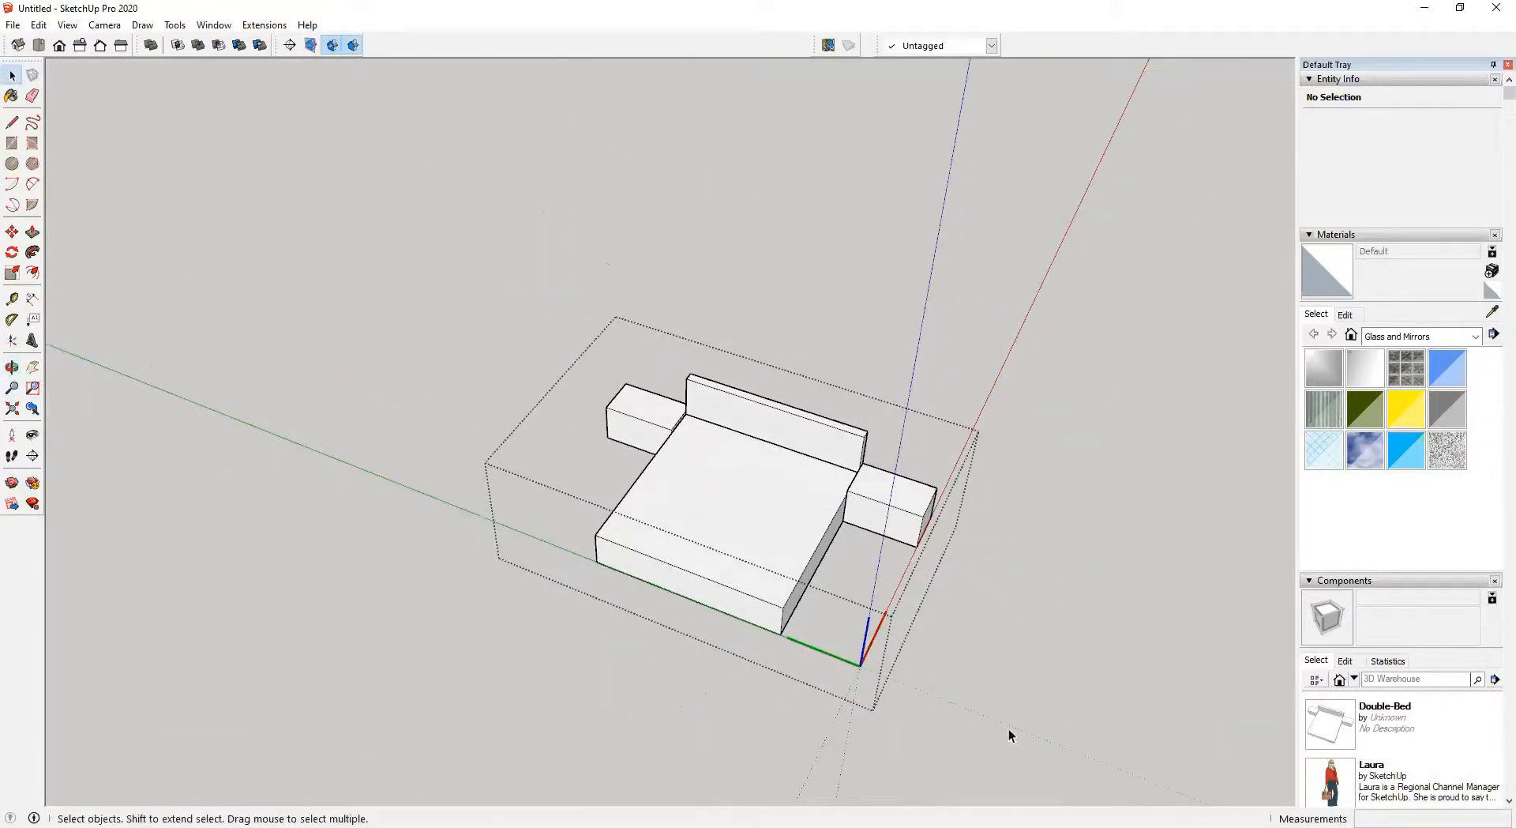
pyautogui.scroll(-3, 751, 509)
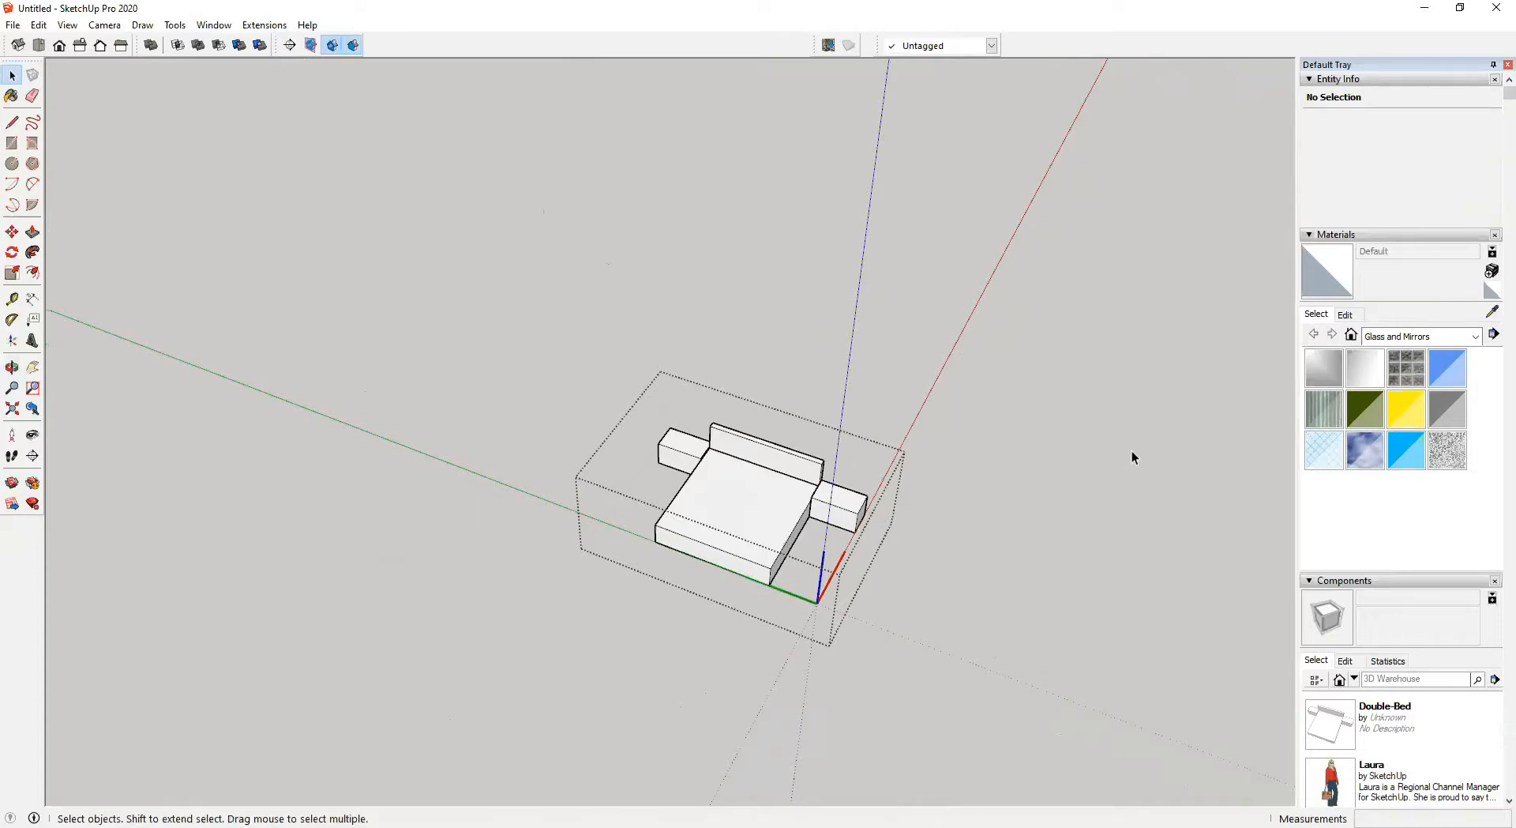
pyautogui.click(1162, 446)
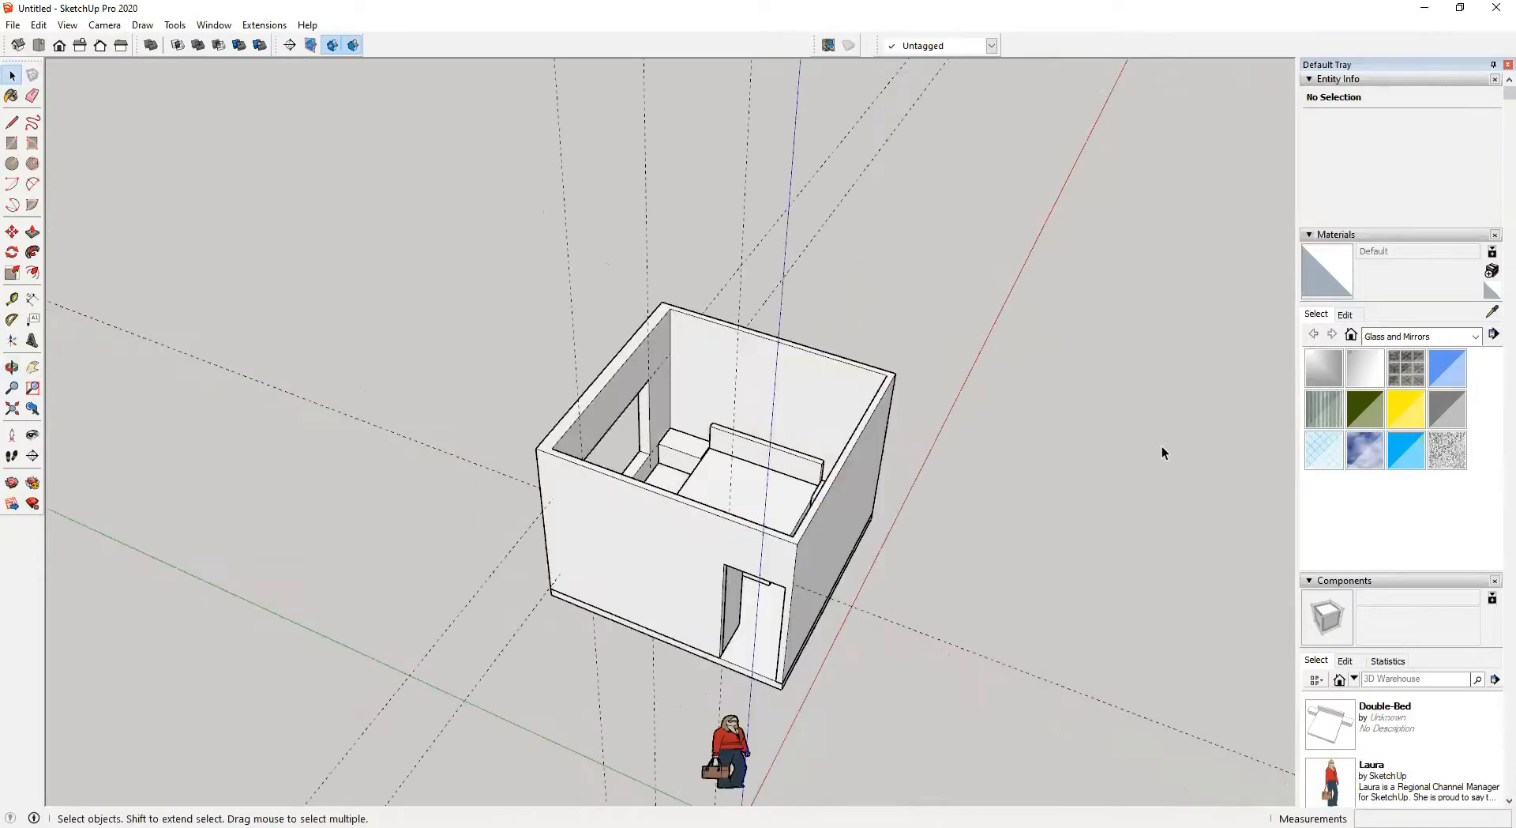
# Open the wardrobe group and toggle Hide Rest Of Model repeatedly while orbiting around it
pyautogui.moveTo(679, 531); pyautogui.dragTo(596, 450, button='middle')
pyautogui.scroll(2, 558, 456)
pyautogui.doubleClick(558, 457)
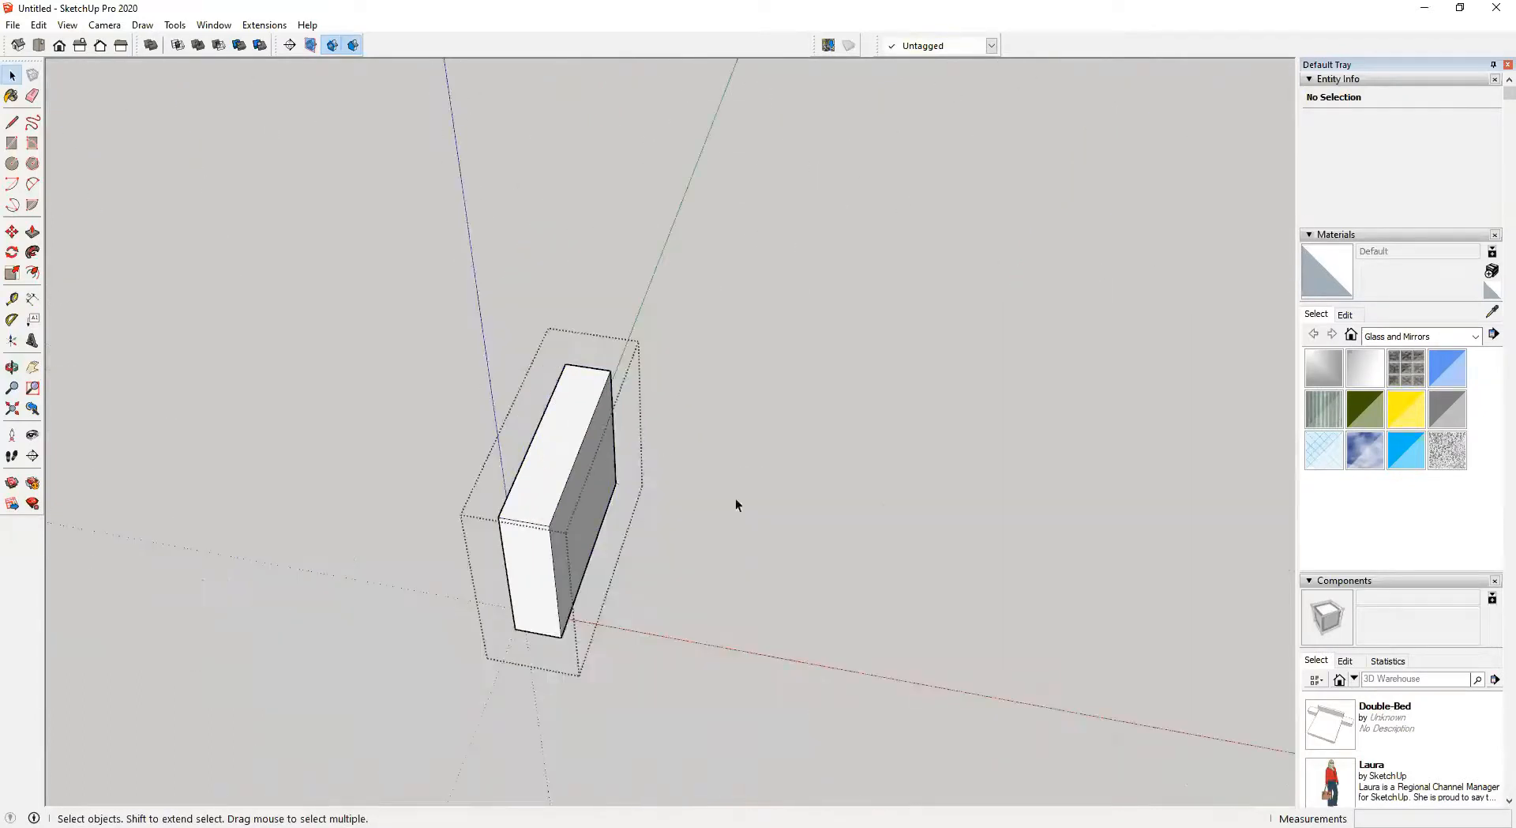
pyautogui.moveTo(404, 696); pyautogui.dragTo(477, 568, button='middle')
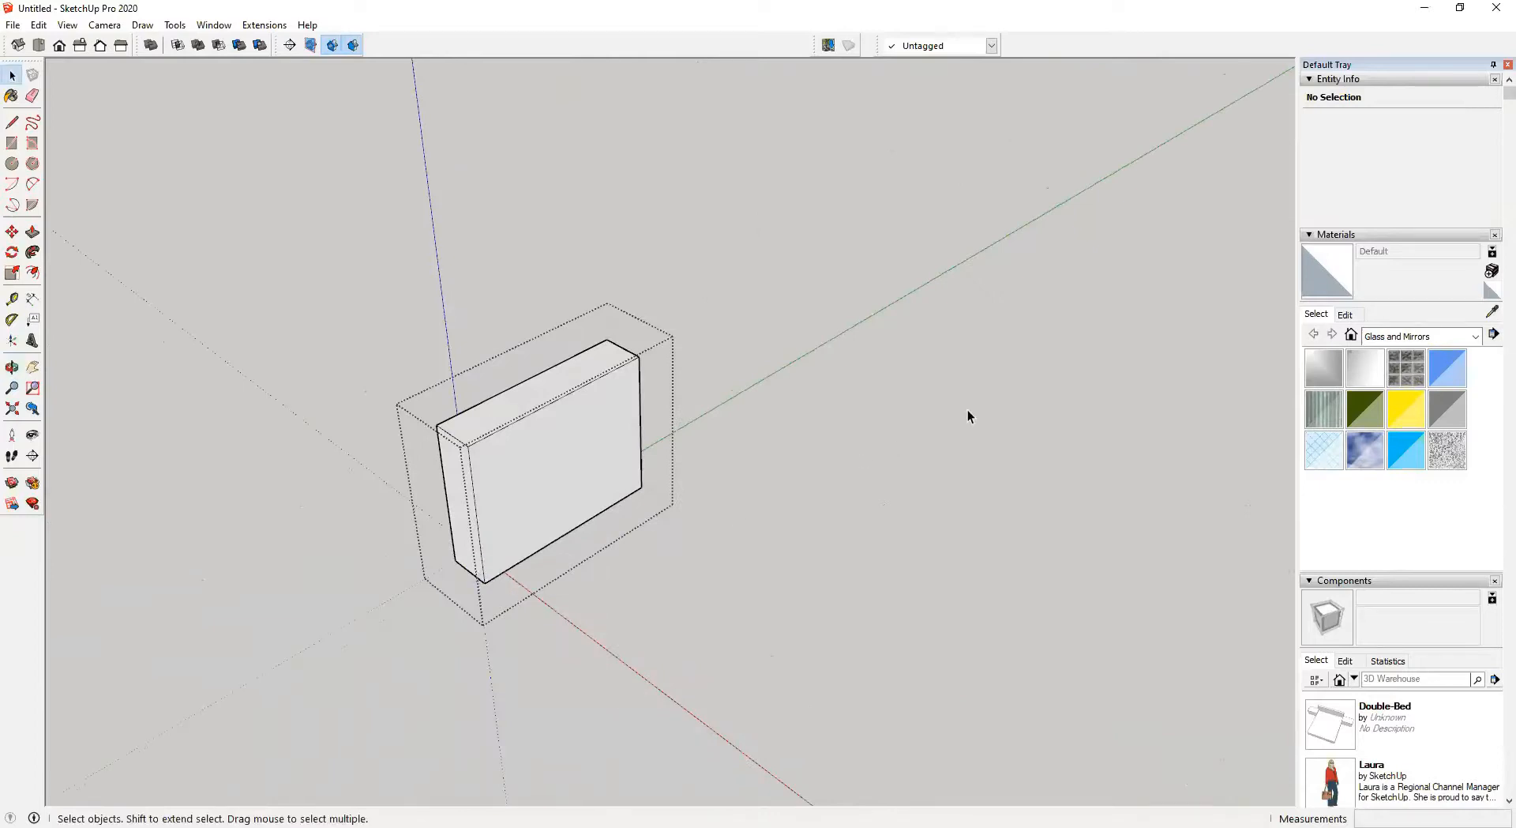
pyautogui.press('j')
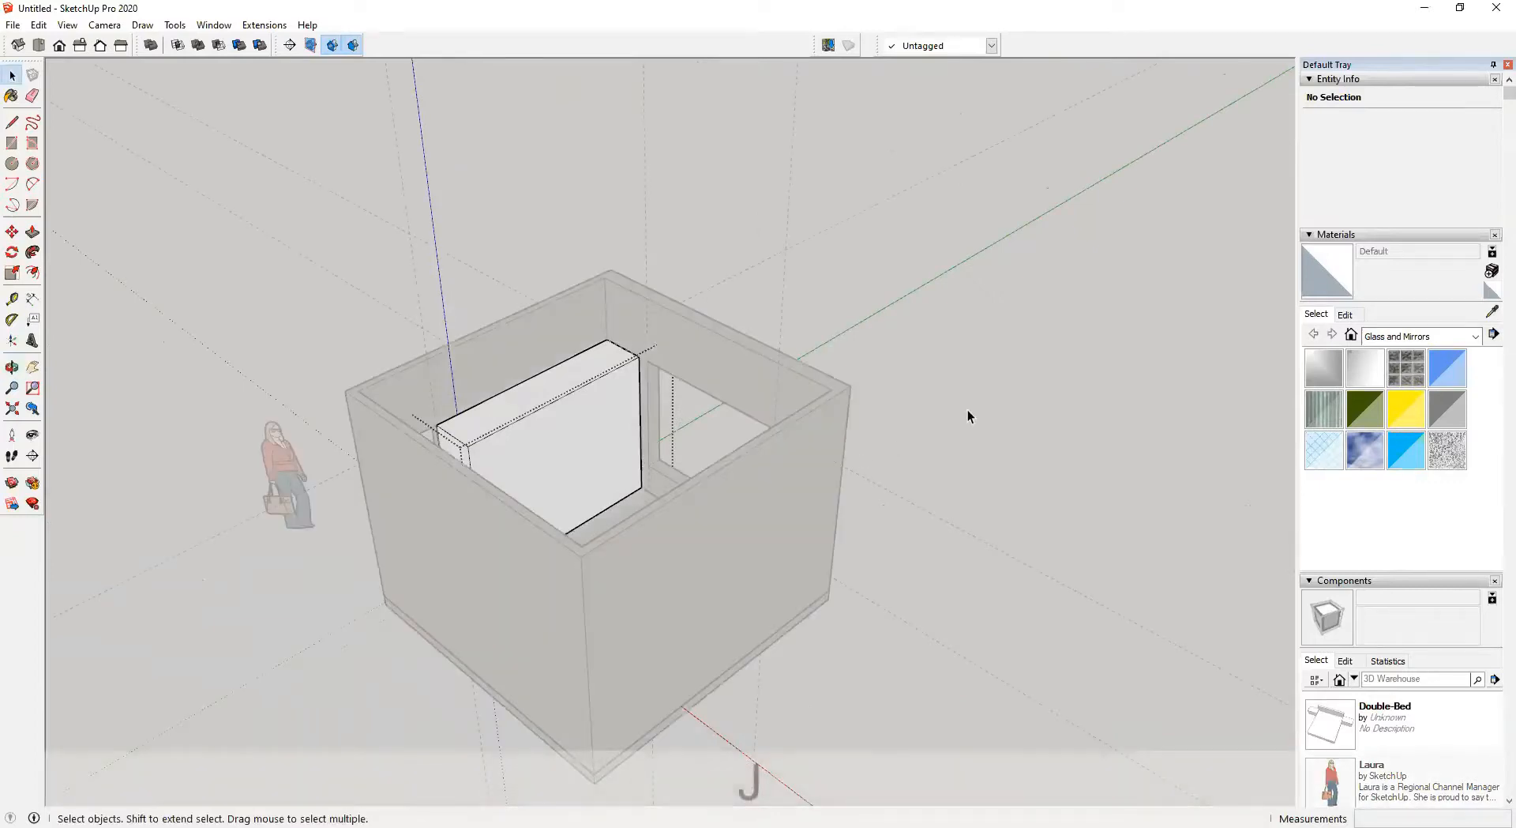
pyautogui.moveTo(430, 458); pyautogui.dragTo(572, 543, button='middle')
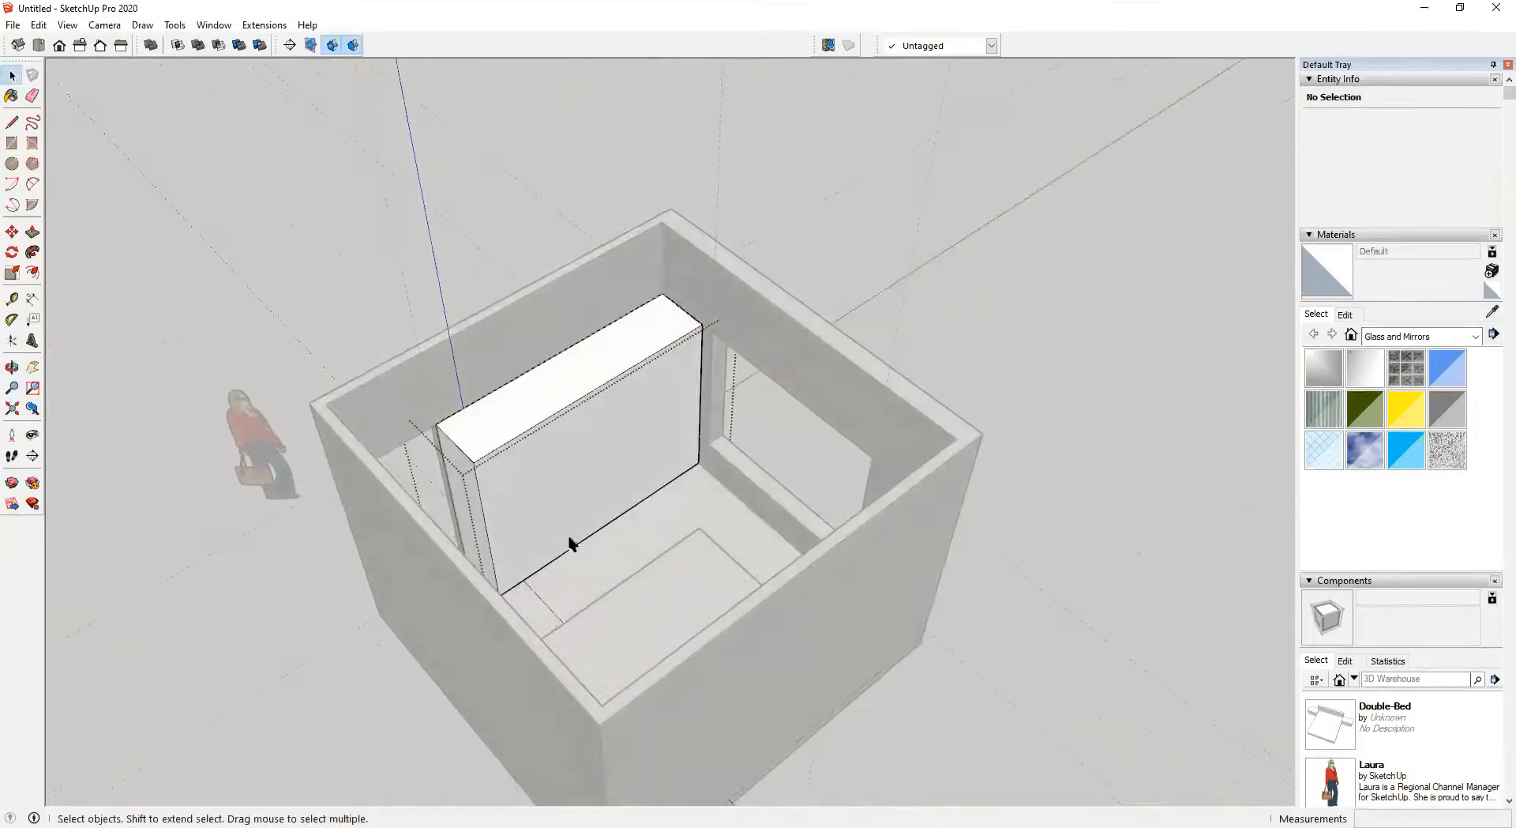
pyautogui.press('j')
pyautogui.press('j')
pyautogui.press('j')
pyautogui.press('j')
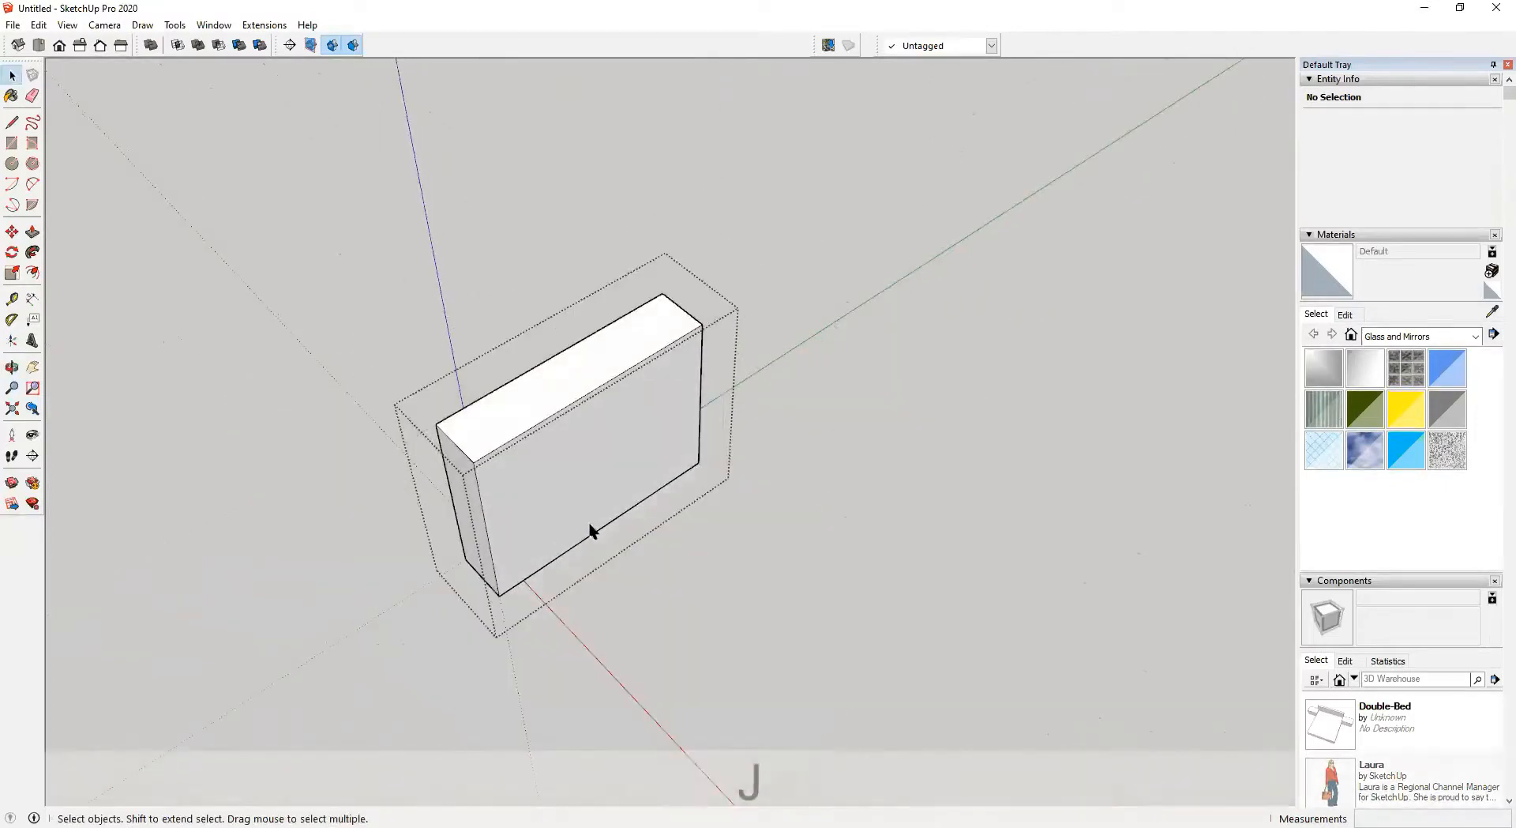
pyautogui.press('j')
pyautogui.press('j')
pyautogui.press('j')
pyautogui.moveTo(457, 496); pyautogui.dragTo(693, 466, button='middle')
pyautogui.press('j')
pyautogui.scroll(3, 755, 457)
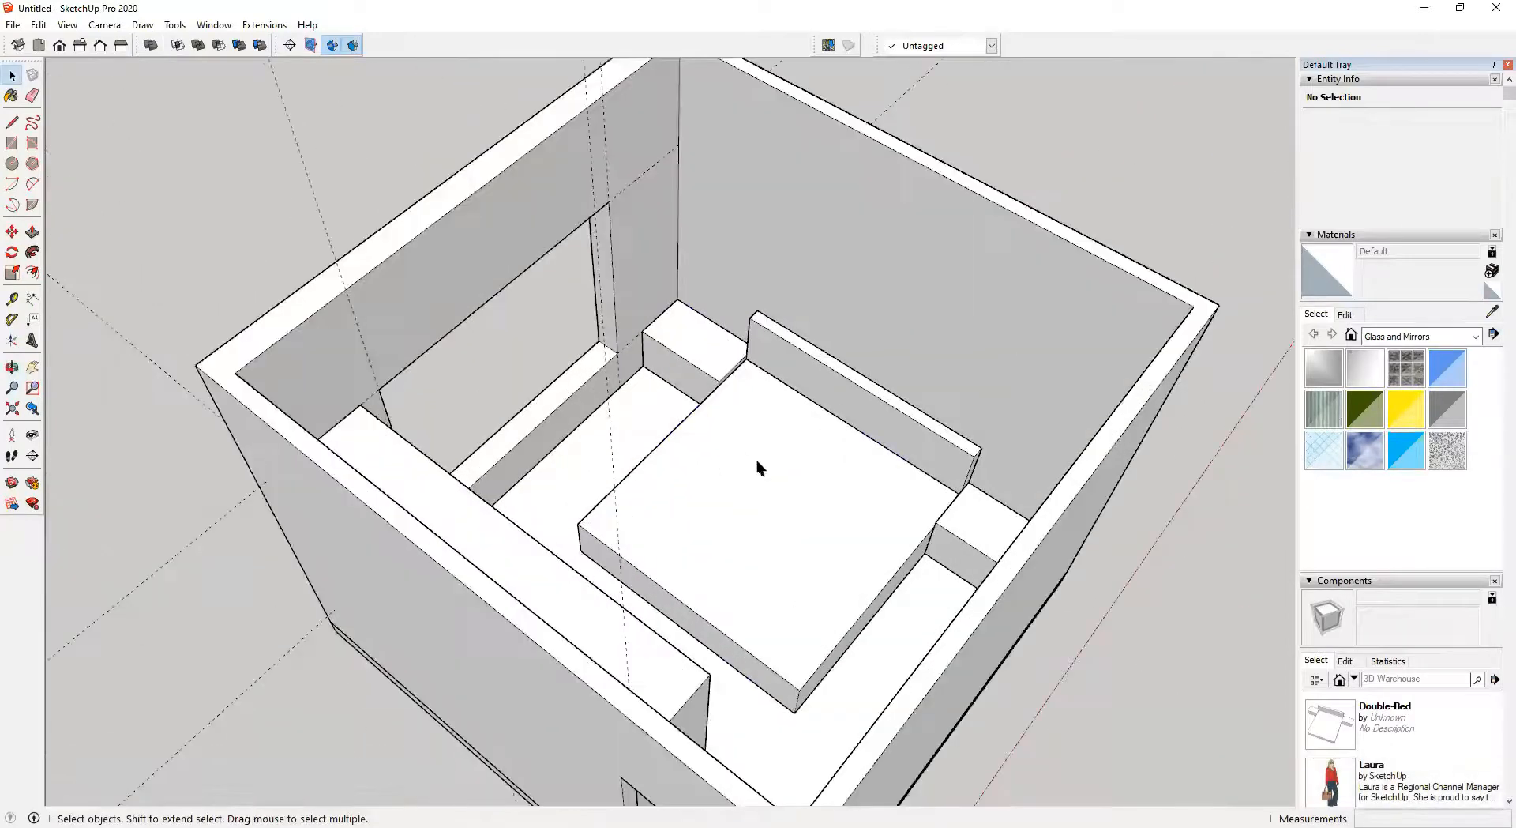
# Open the bed group and toggle back edges and Hide Rest Of Model to isolate it
pyautogui.doubleClick(760, 460)
pyautogui.press('k')
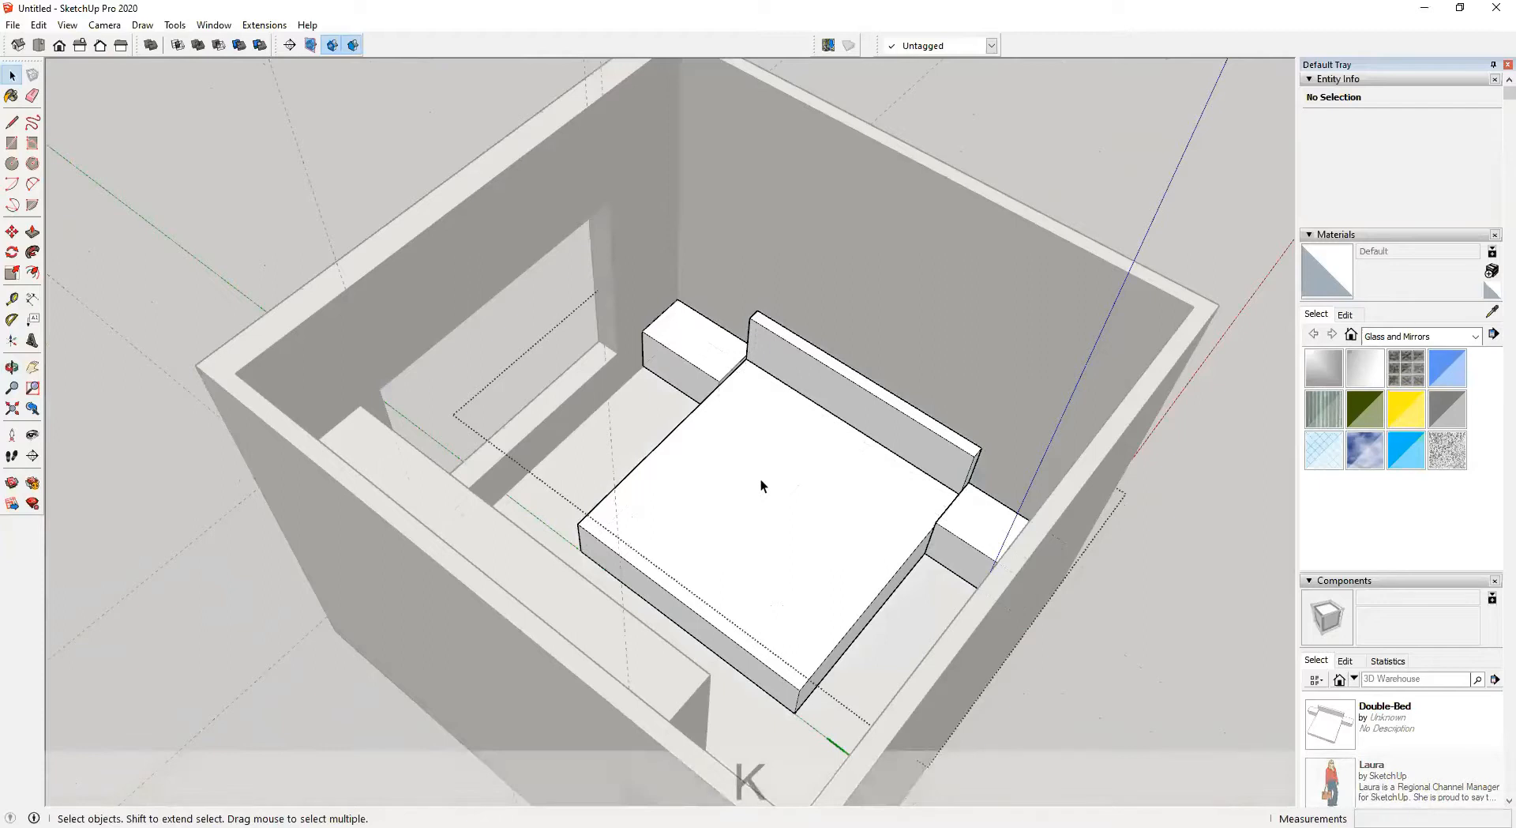
pyautogui.press('j')
pyautogui.moveTo(760, 478); pyautogui.dragTo(870, 487, button='middle')
pyautogui.moveTo(702, 495); pyautogui.dragTo(722, 442, button='middle')
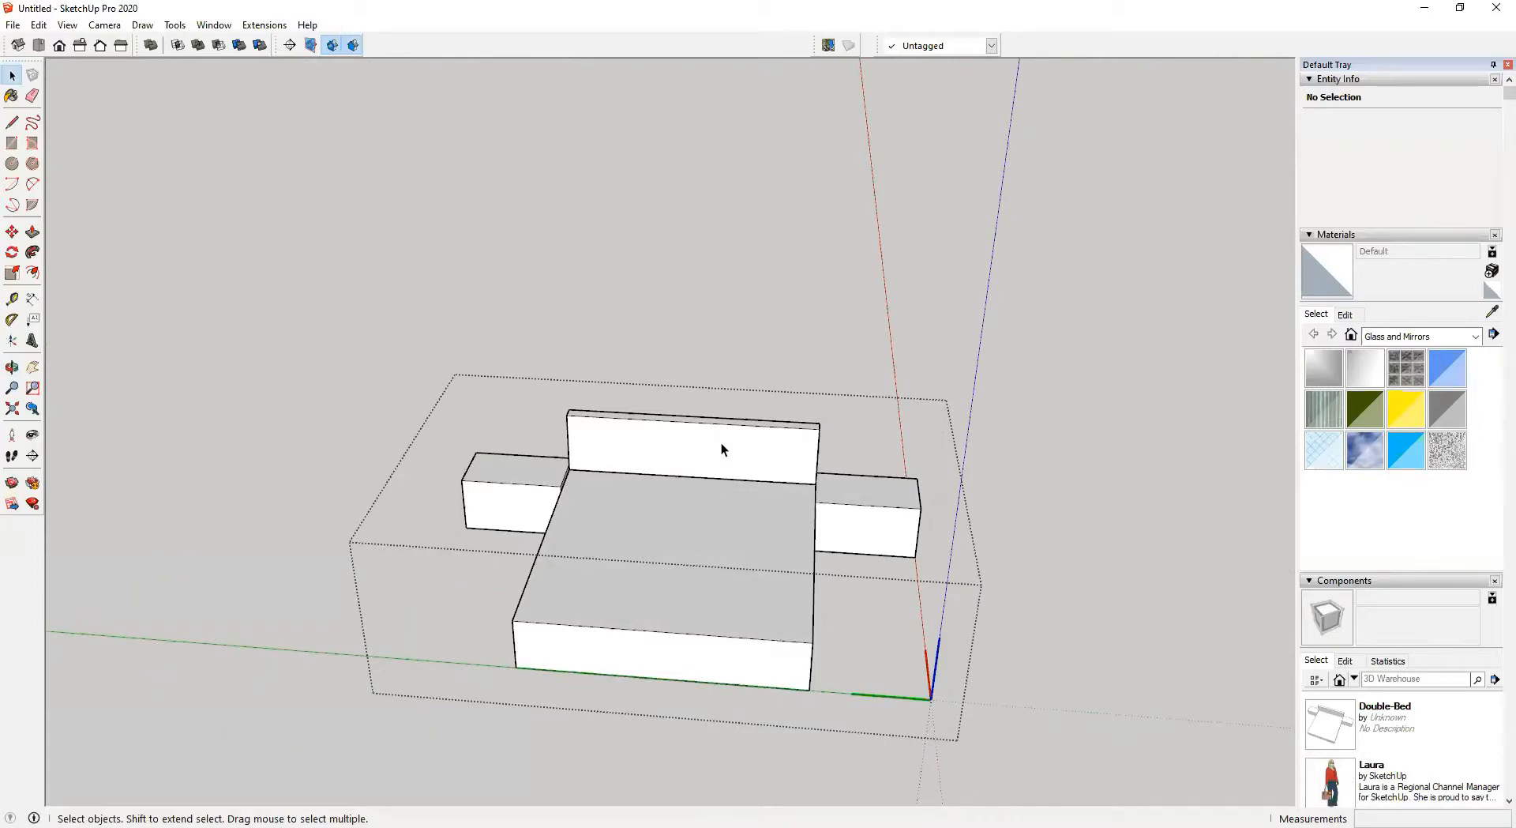
pyautogui.moveTo(714, 515); pyautogui.dragTo(556, 578, button='middle')
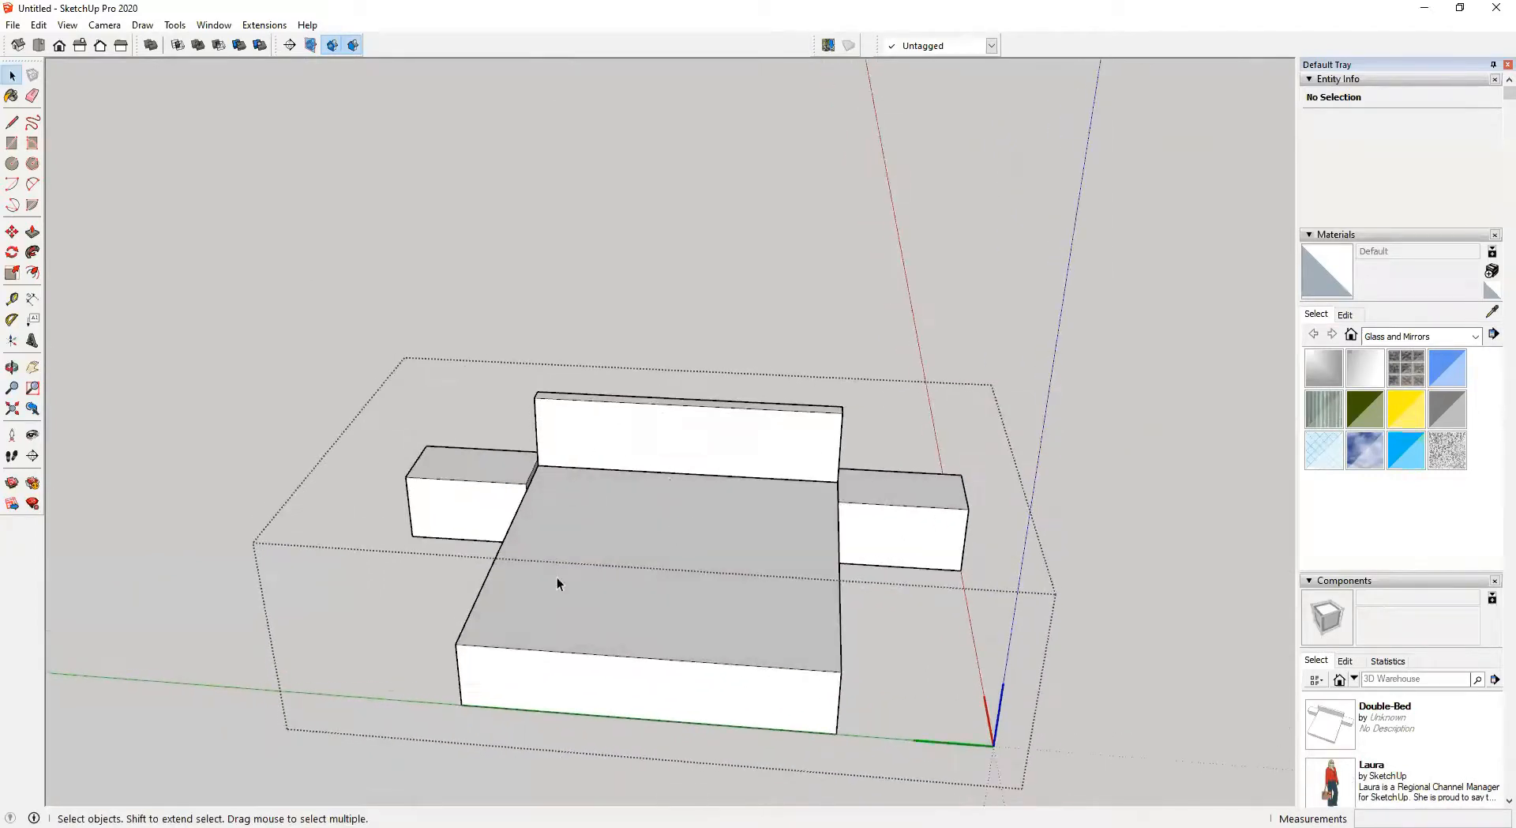
# Draw a rectangle across the top of the mattress and make it a separate group
pyautogui.click(699, 547)
pyautogui.moveTo(707, 582)
pyautogui.mouseDown(button='middle')
pyautogui.moveTo(703, 628)
pyautogui.moveTo(694, 487)
pyautogui.moveTo(541, 600)
pyautogui.moveTo(329, 562)
pyautogui.moveTo(535, 535)
pyautogui.moveTo(748, 558)
pyautogui.moveTo(637, 610)
pyautogui.mouseUp(button='middle')
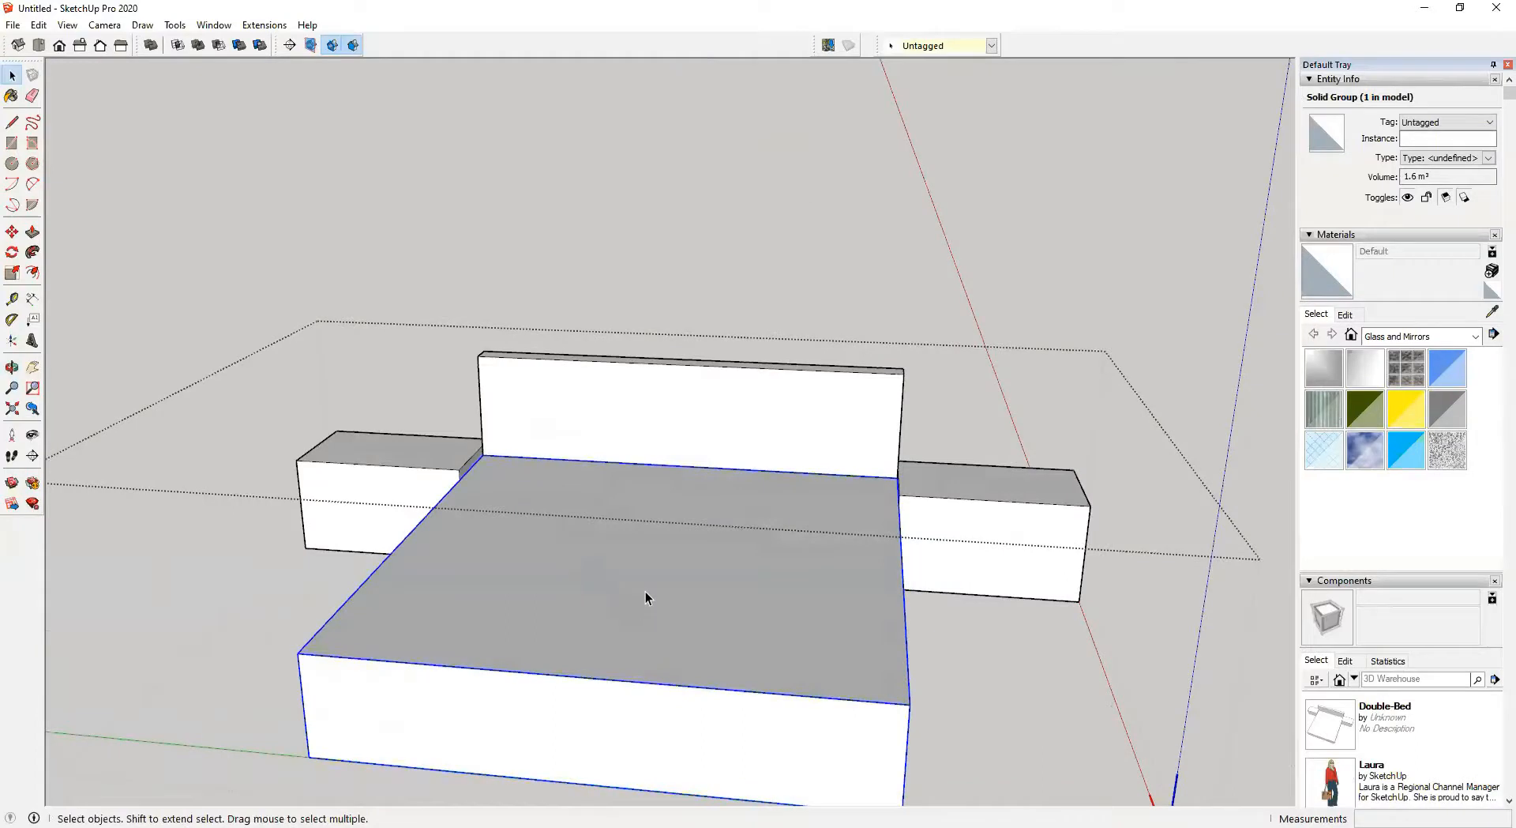
pyautogui.moveTo(642, 584)
pyautogui.mouseDown(button='middle')
pyautogui.moveTo(619, 589)
pyautogui.moveTo(626, 570)
pyautogui.mouseUp(button='middle')
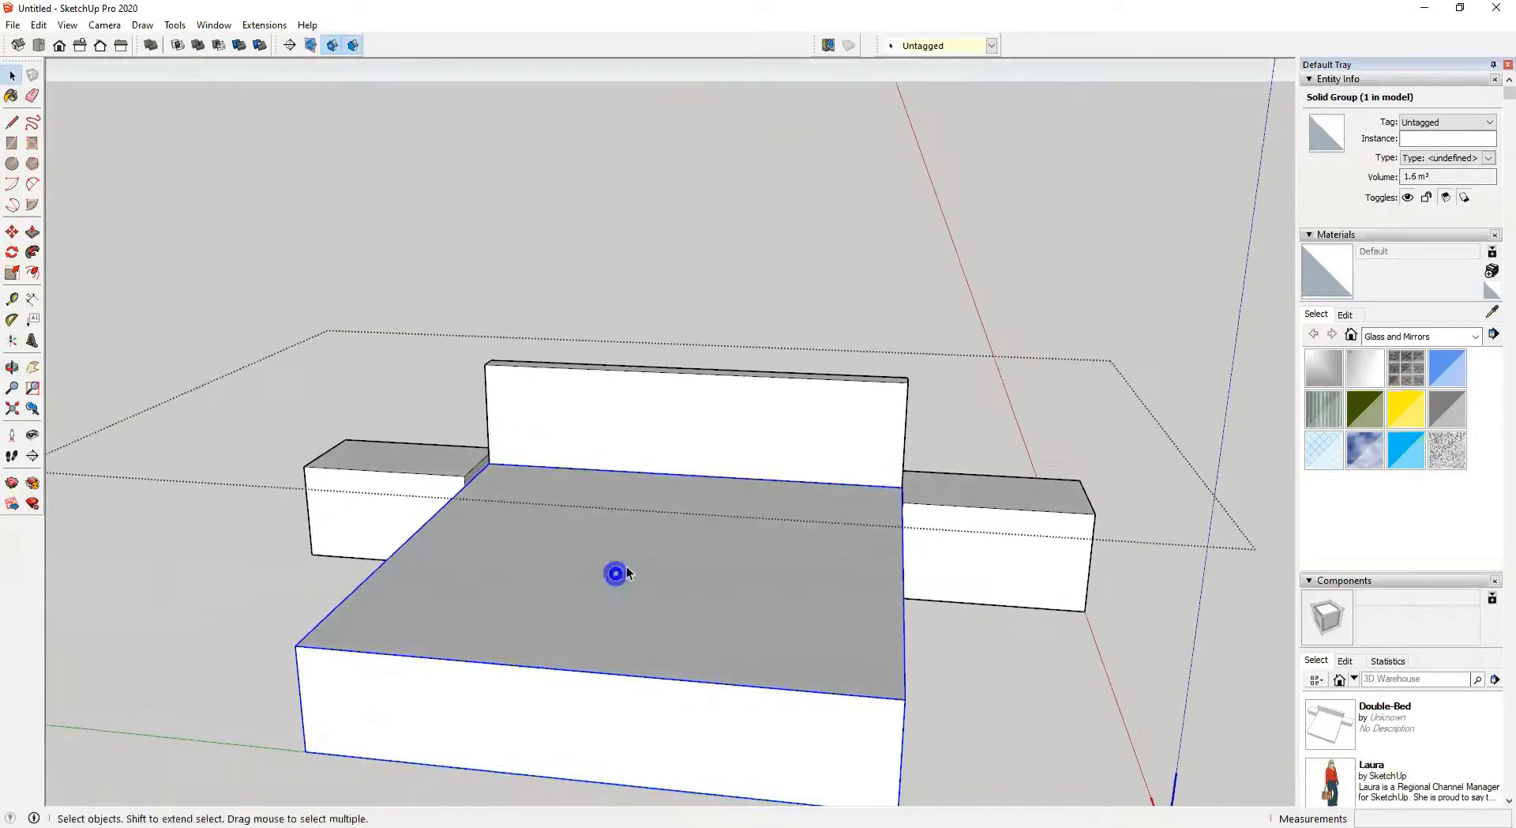
pyautogui.moveTo(677, 522); pyautogui.dragTo(666, 581, button='middle')
pyautogui.press('r')
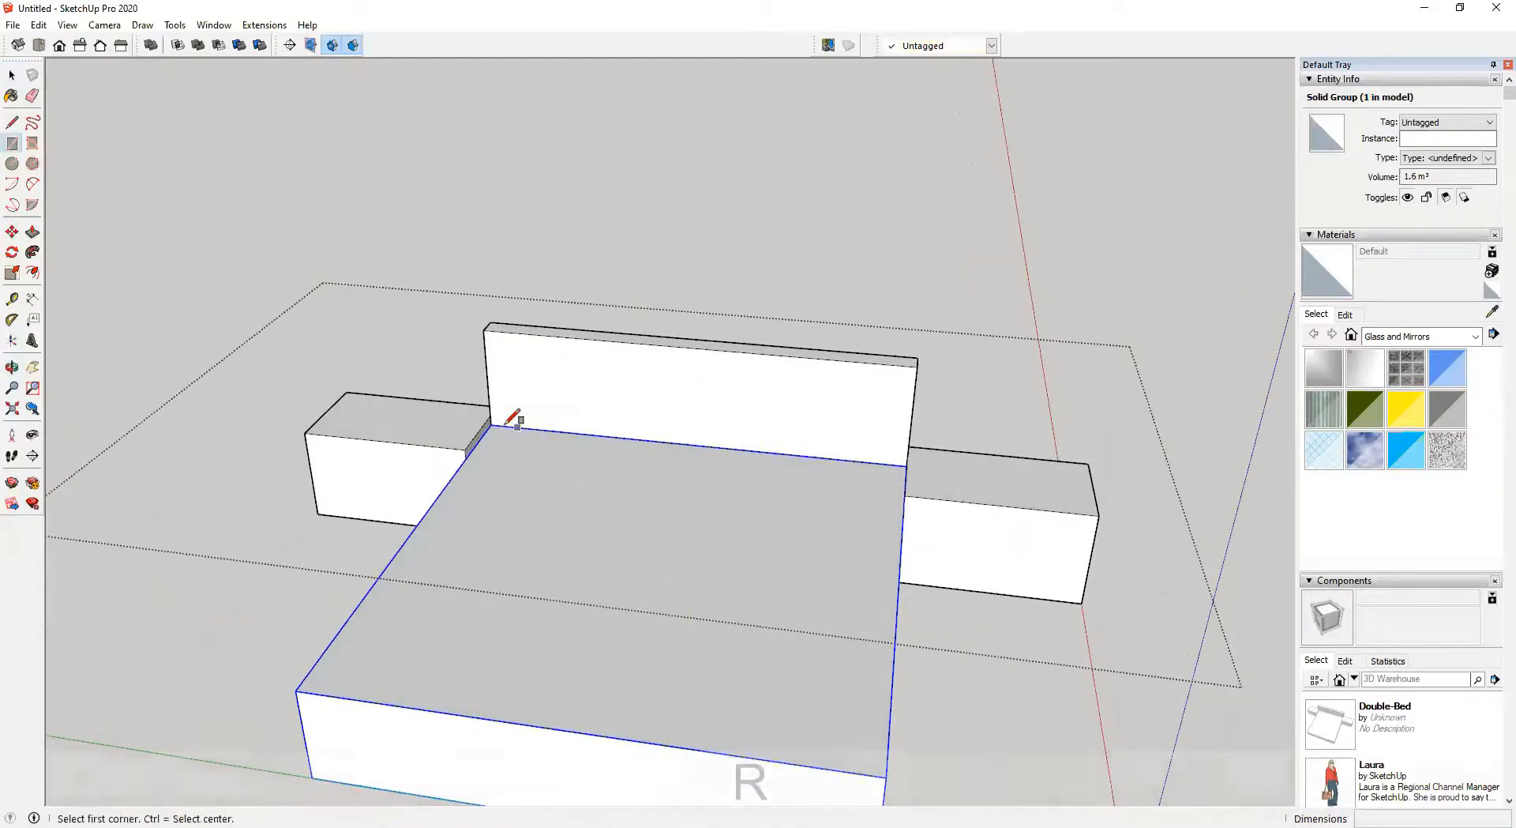
pyautogui.click(490, 425)
pyautogui.click(888, 775)
pyautogui.press('space')
pyautogui.doubleClick(756, 694)
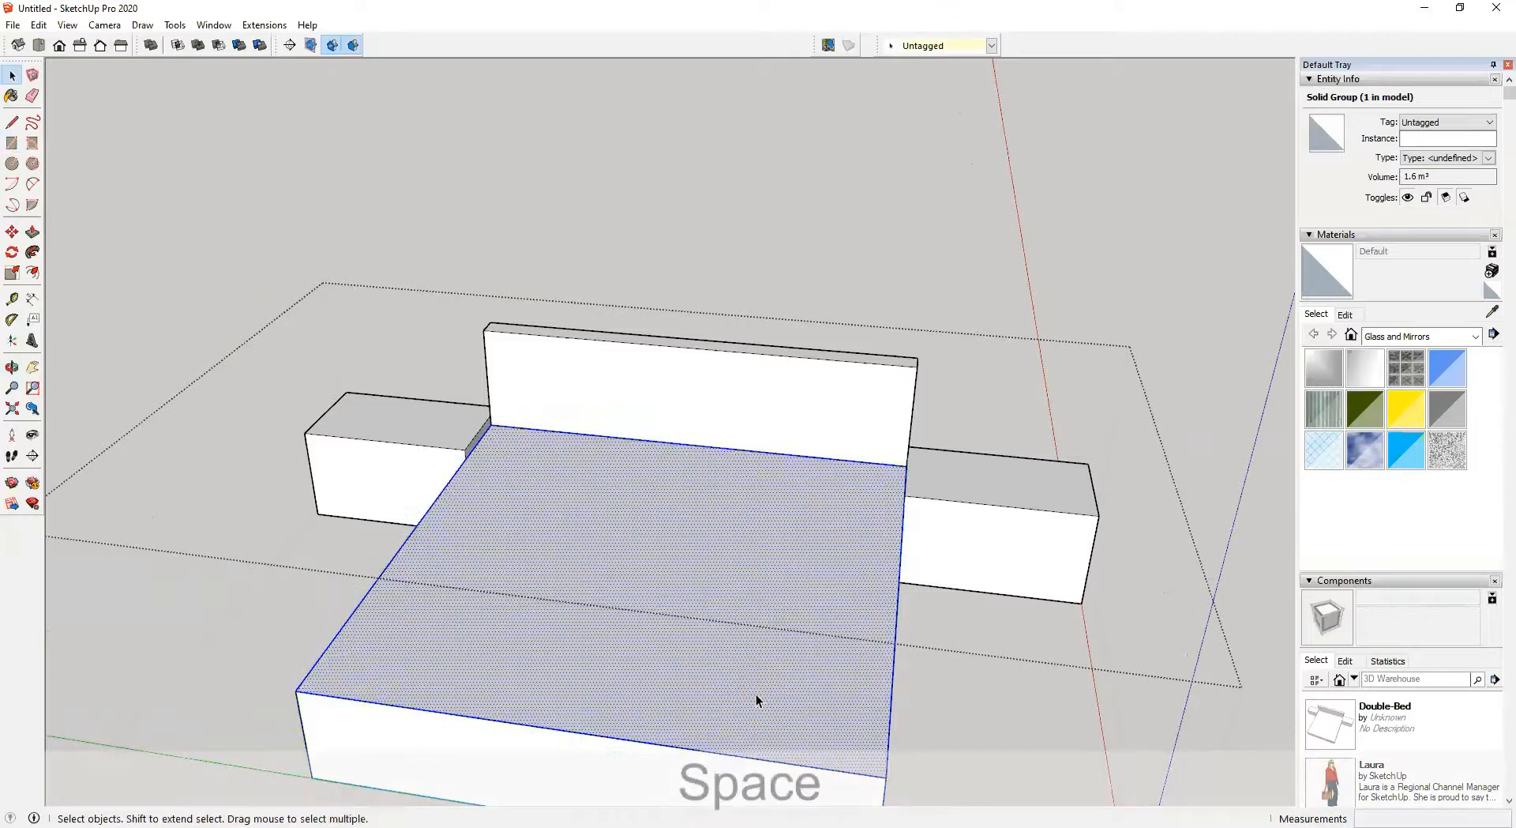
pyautogui.hotkey('ctrl', 'g')
# Enter the new group and push/pull its face up 150 mm
pyautogui.doubleClick(728, 684)
pyautogui.press('p')
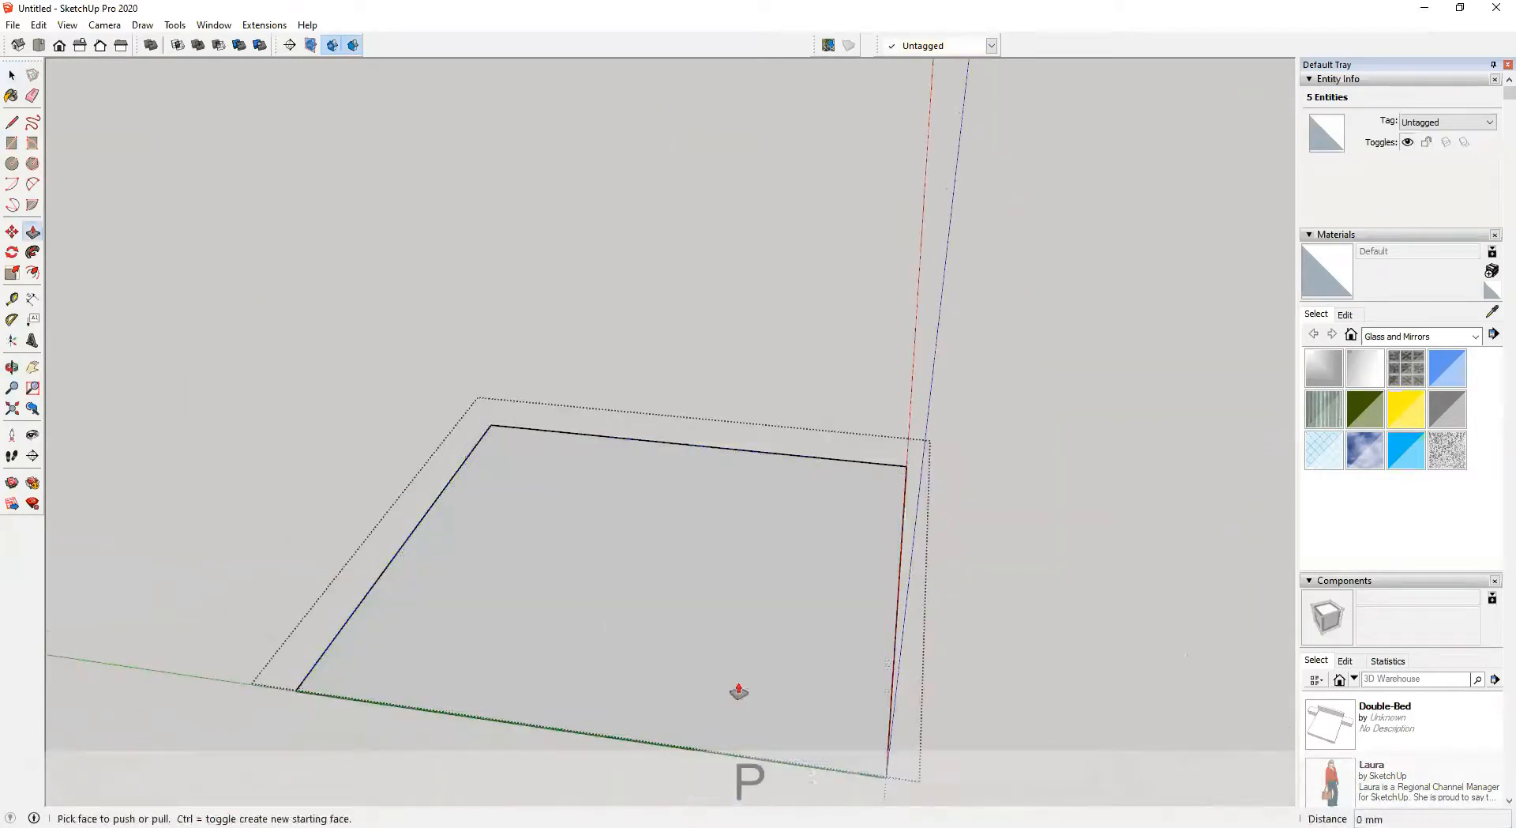
pyautogui.click(738, 693)
pyautogui.write('150')
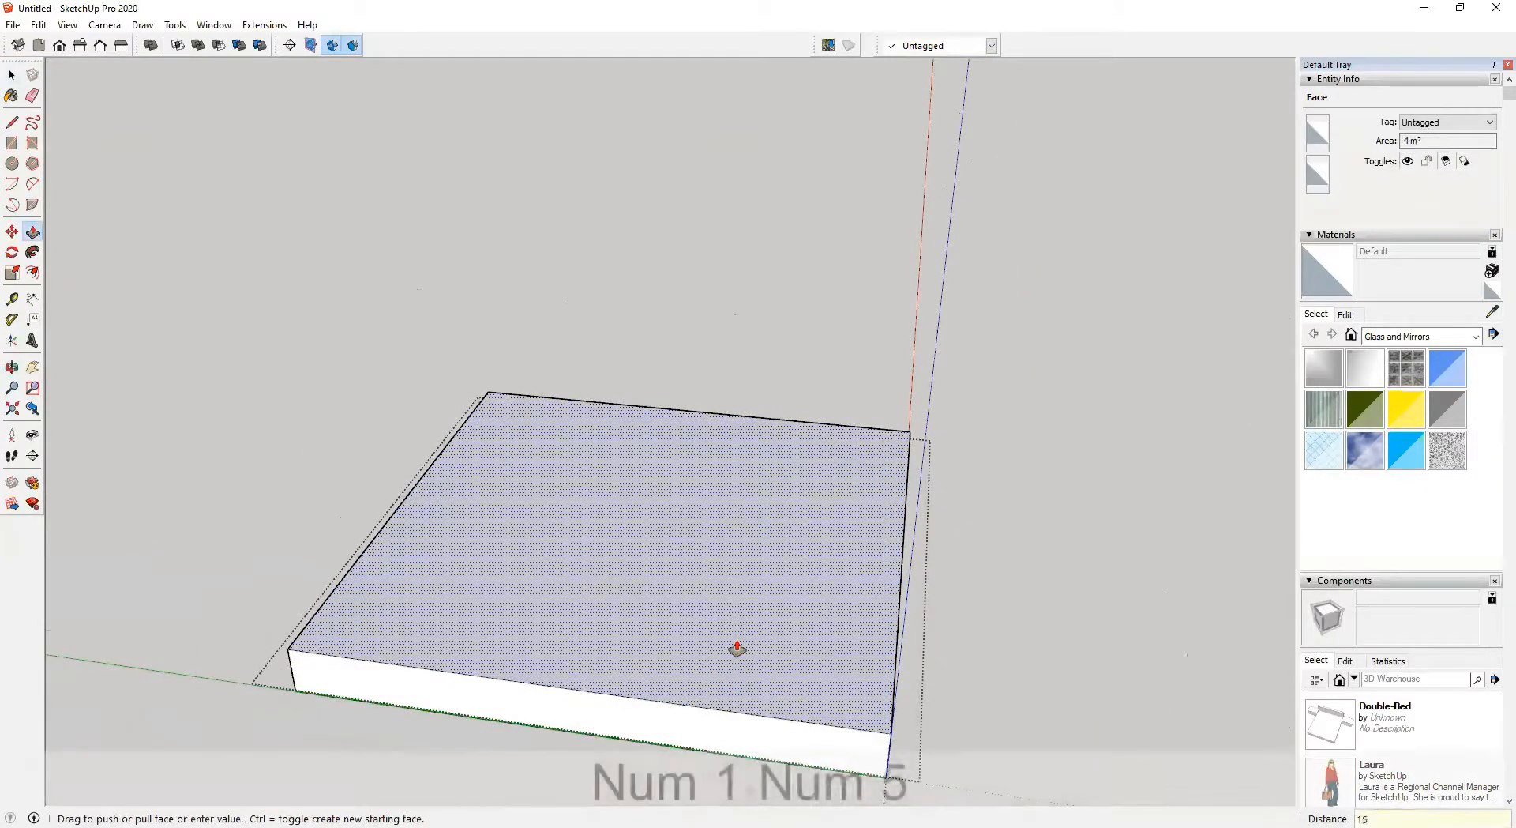
pyautogui.press('Return')
# Undo the last two operations
pyautogui.press('space')
pyautogui.click(972, 558)
pyautogui.moveTo(972, 558); pyautogui.dragTo(812, 545, button='middle')
pyautogui.moveTo(745, 656); pyautogui.dragTo(860, 716, button='middle')
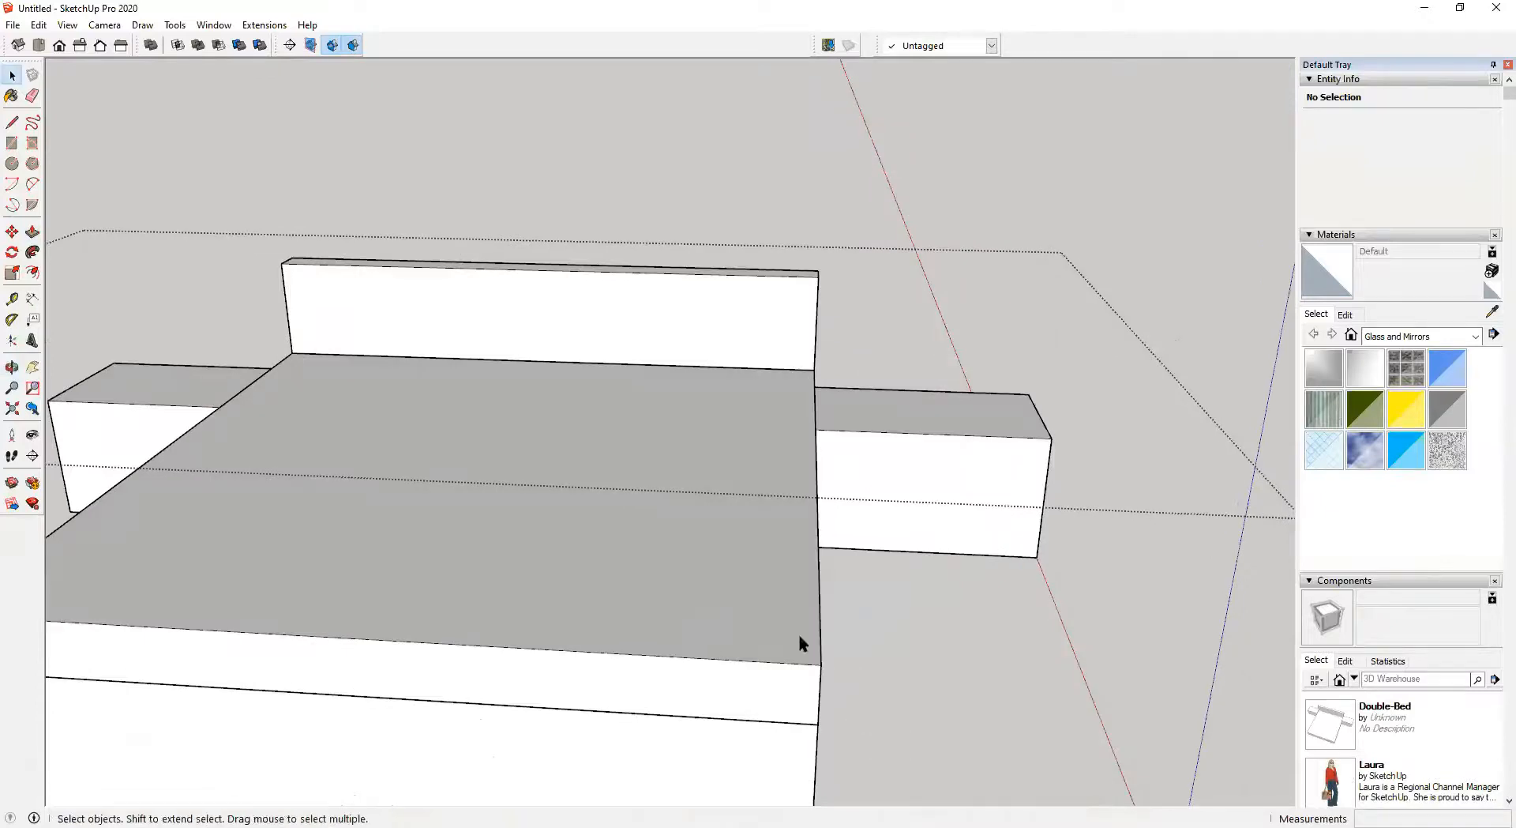
pyautogui.moveTo(802, 642); pyautogui.dragTo(772, 661, button='middle')
pyautogui.hotkey('ctrl', 'z')
pyautogui.hotkey('ctrl', 'z')
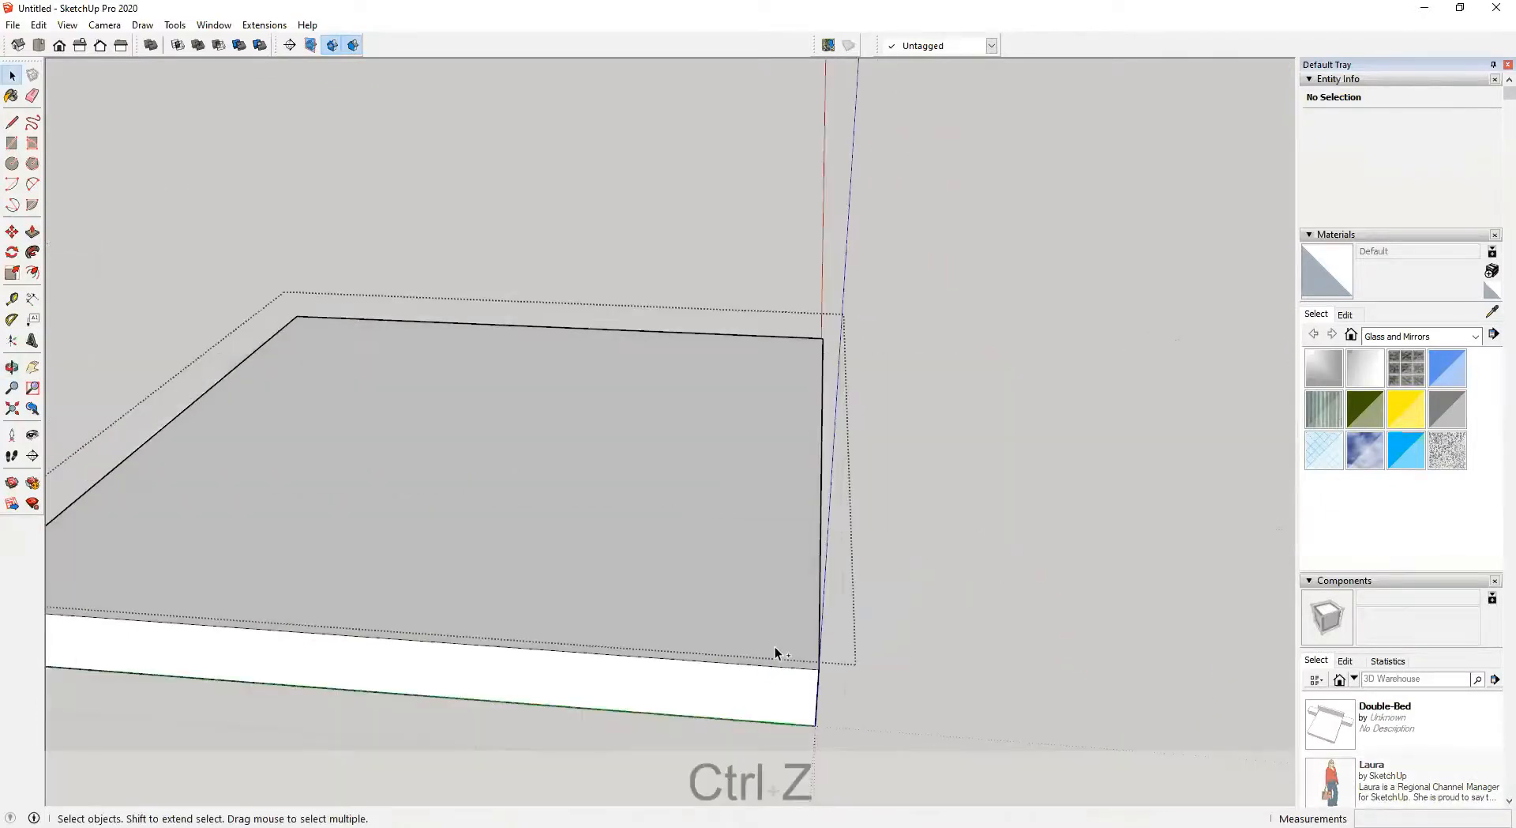
# Zoom to the corner of the new mattress slab and draw an arc to round it off
pyautogui.moveTo(770, 711); pyautogui.dragTo(792, 817, button='middle')
pyautogui.press('a')
pyautogui.keyDown('shift'); pyautogui.moveTo(832, 650); pyautogui.dragTo(831, 551, button='middle'); pyautogui.keyUp('shift')
pyautogui.moveTo(829, 584); pyautogui.dragTo(822, 703, button='middle')
pyautogui.scroll(2, 805, 612)
pyautogui.scroll(1, 822, 575)
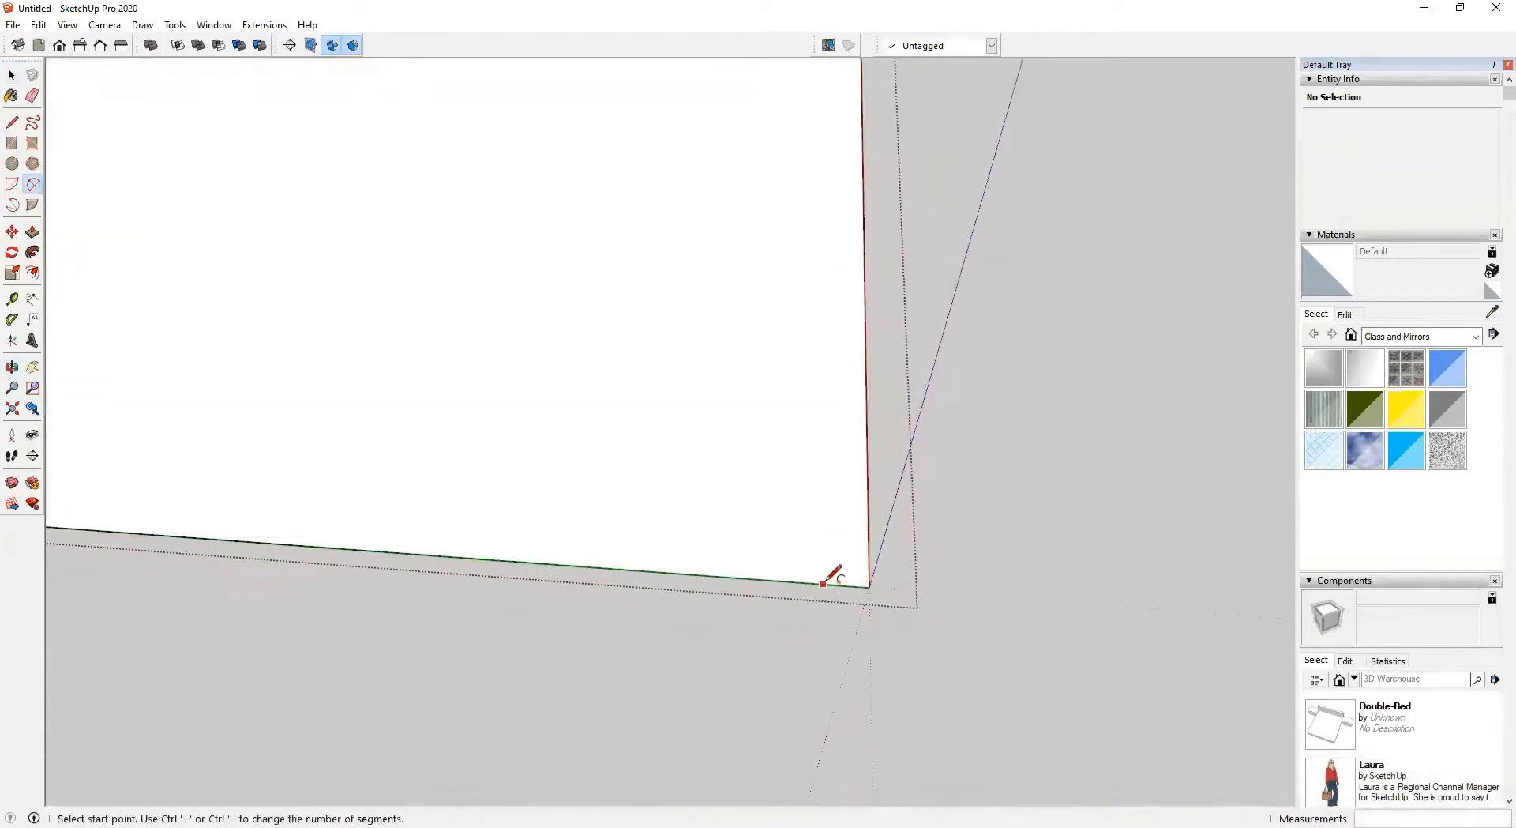
pyautogui.click(832, 583)
pyautogui.moveTo(869, 551); pyautogui.dragTo(868, 603, button='middle')
pyautogui.scroll(3, 867, 600)
pyautogui.press('Escape')
pyautogui.moveTo(778, 591); pyautogui.dragTo(802, 584, button='middle')
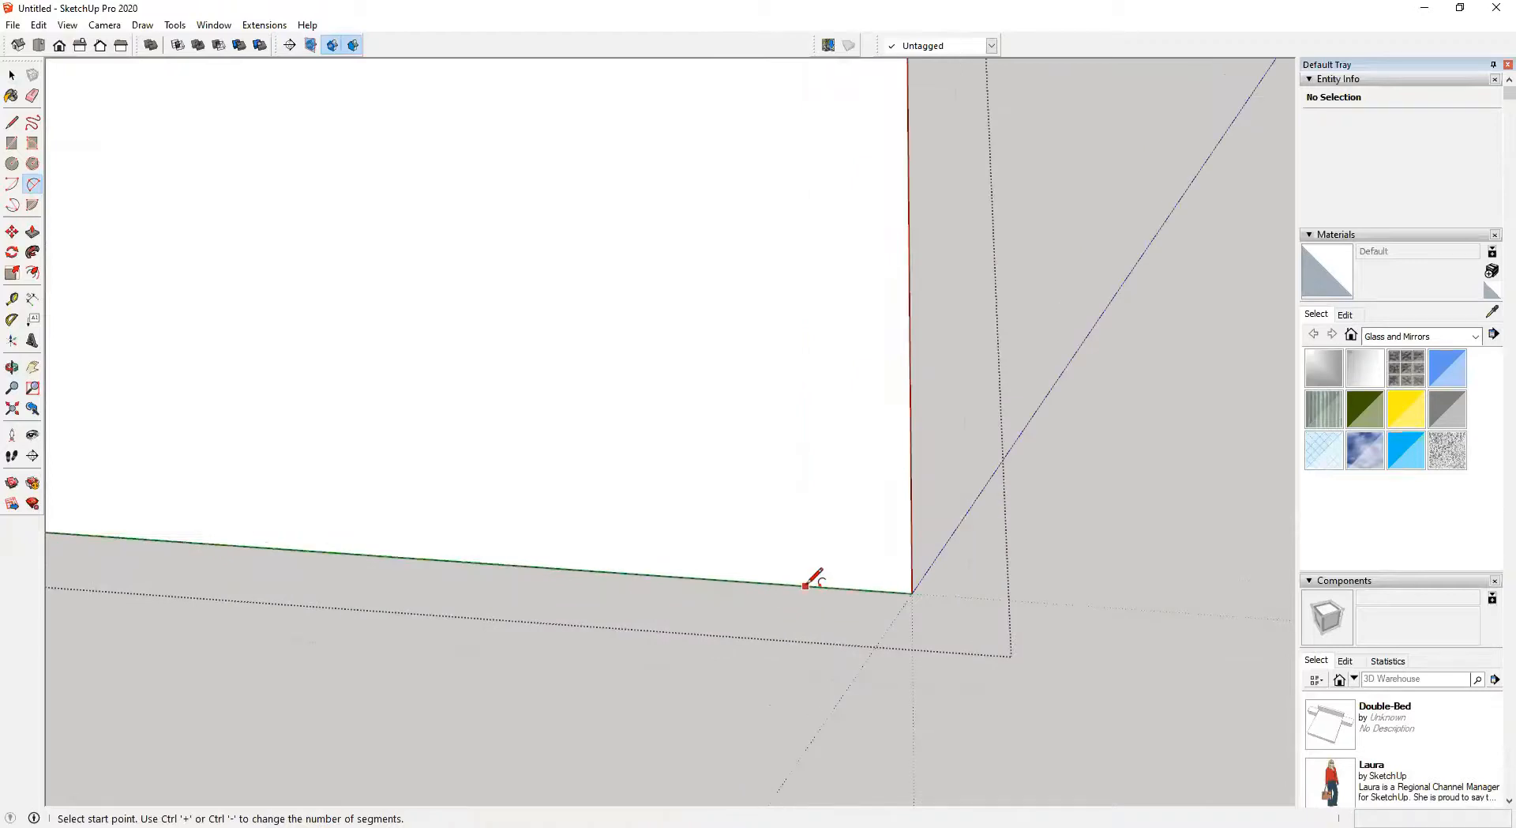
pyautogui.click(805, 585)
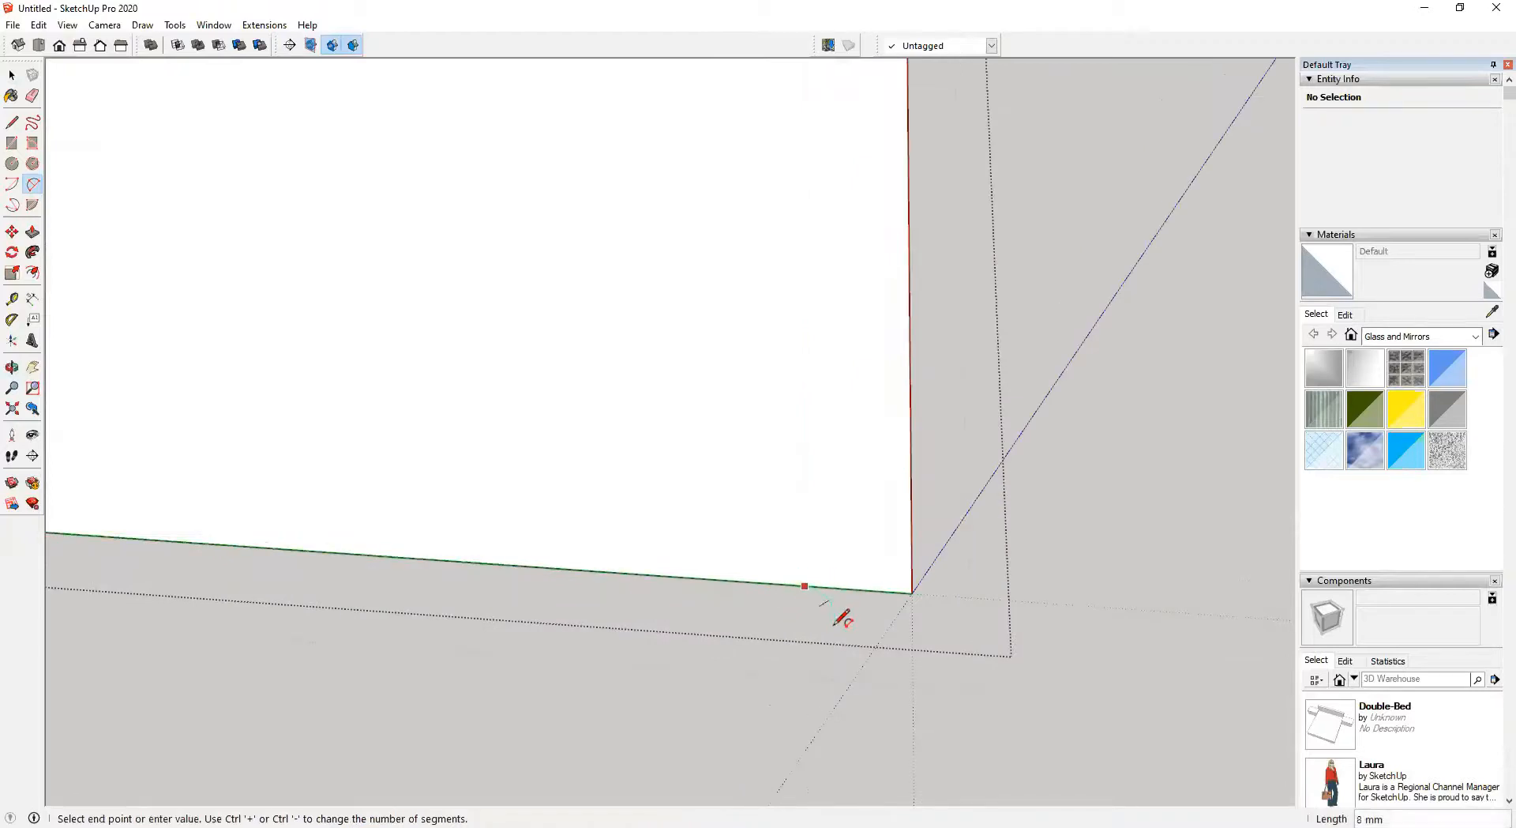
pyautogui.press('Escape')
pyautogui.press('a')
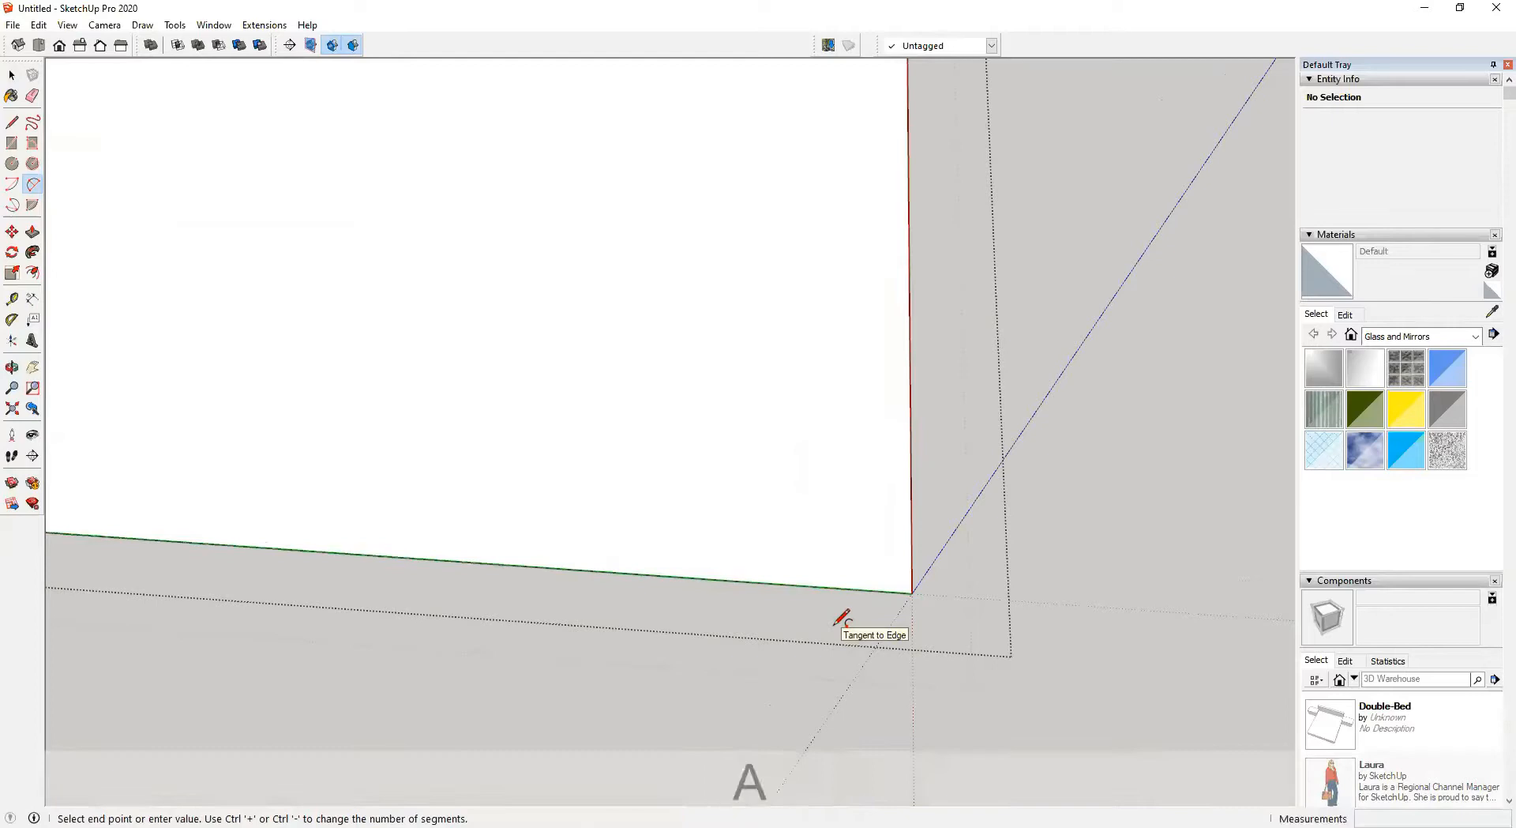
pyautogui.click(821, 587)
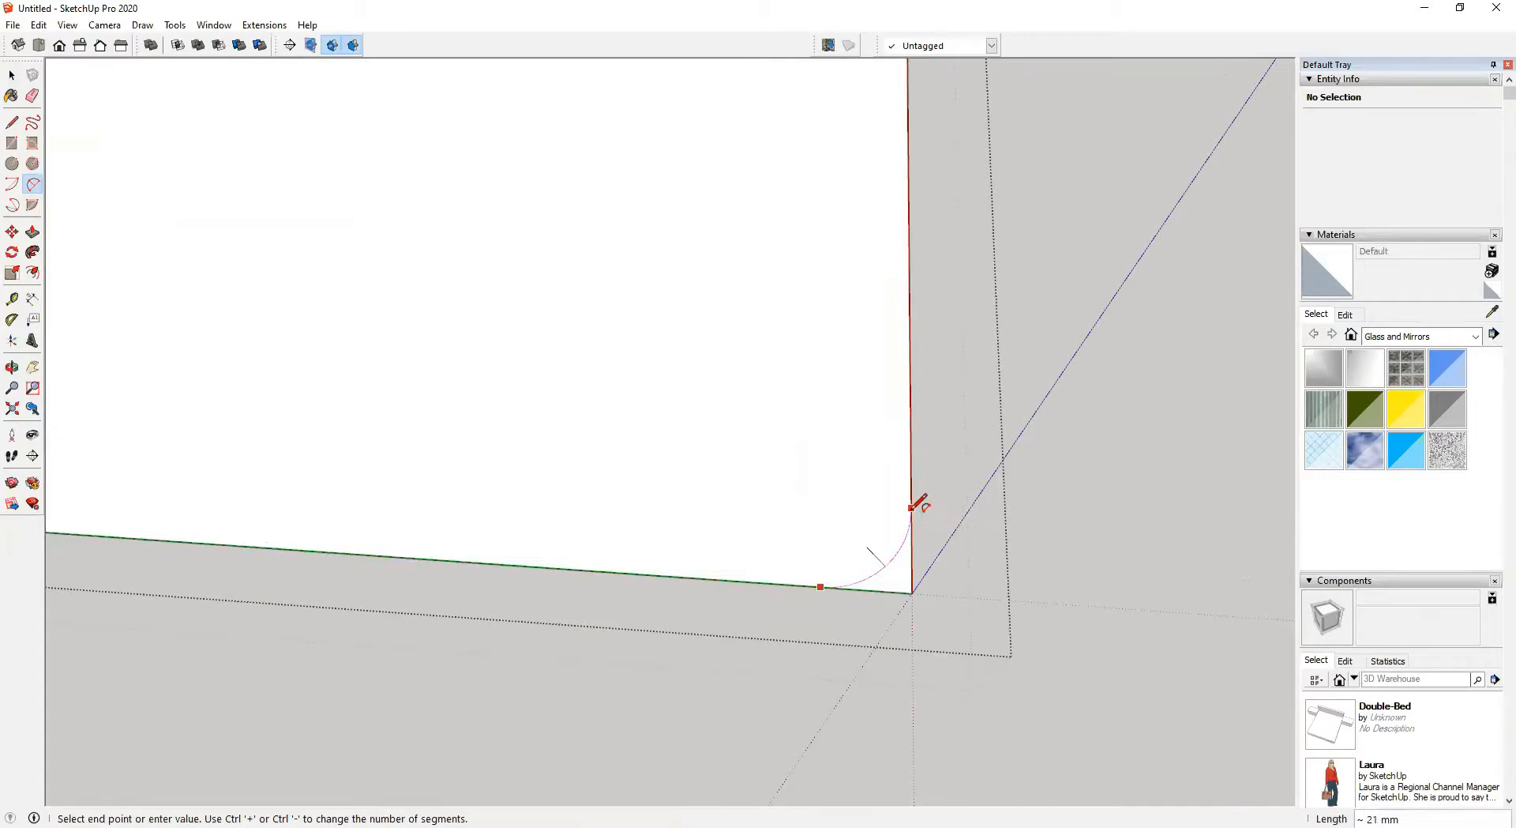
# Finish the rounded arc at the slab corner, then undo it
pyautogui.click(912, 507)
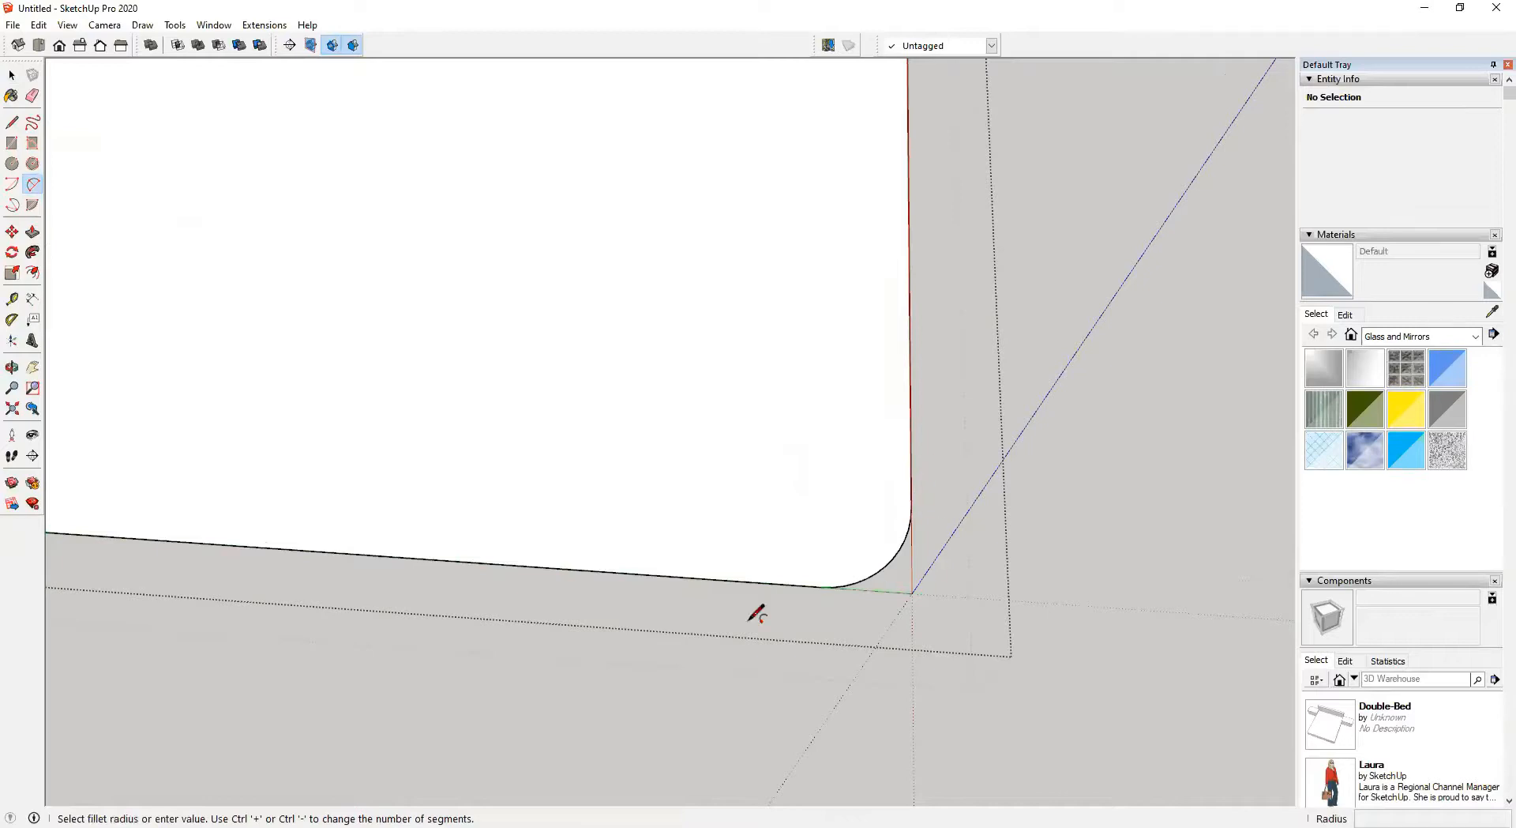
pyautogui.scroll(-5, 743, 621)
pyautogui.keyDown('shift'); pyautogui.moveTo(603, 568); pyautogui.dragTo(1053, 608, button='middle'); pyautogui.keyUp('shift')
pyautogui.scroll(-3, 754, 564)
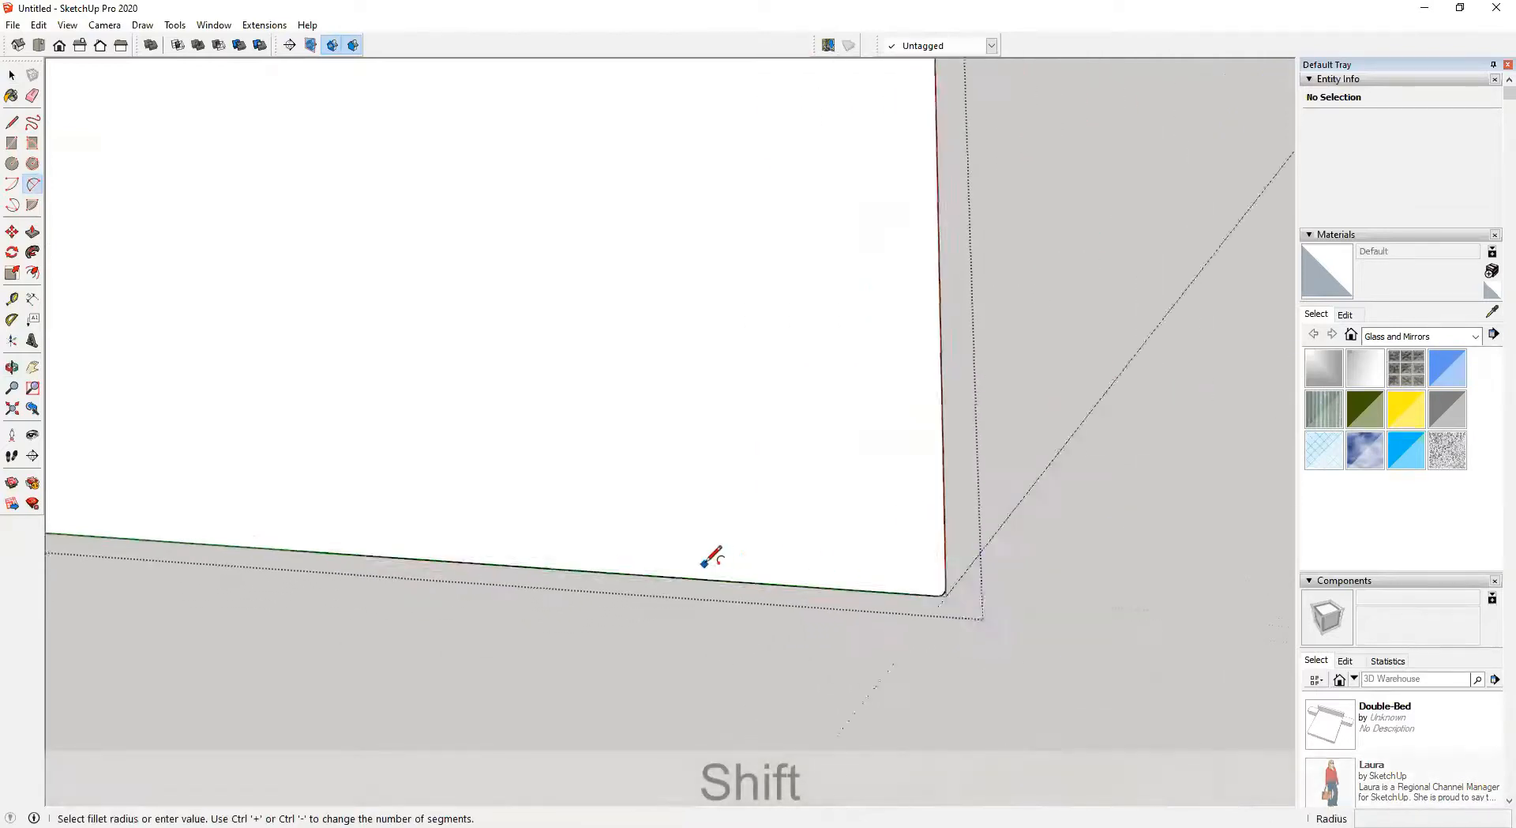
pyautogui.scroll(-2, 703, 565)
pyautogui.hotkey('ctrl', 'z')
# Place guides 25 mm in from the right and front edges of the slab near that corner
pyautogui.keyDown('shift'); pyautogui.moveTo(406, 585); pyautogui.dragTo(742, 602, button='middle'); pyautogui.keyUp('shift')
pyautogui.scroll(2, 954, 662)
pyautogui.press('t')
pyautogui.scroll(1, 971, 624)
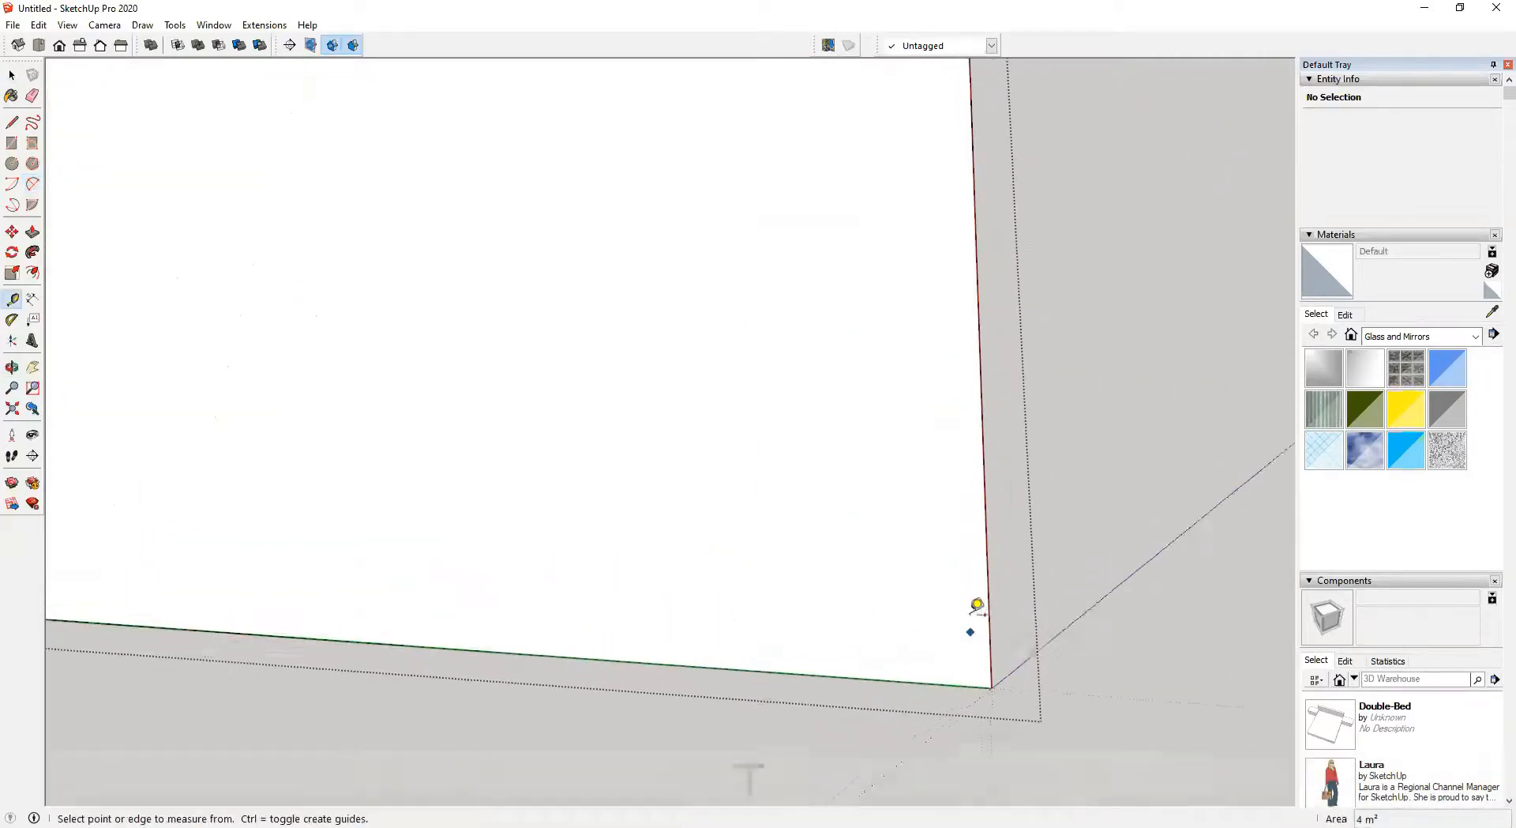
pyautogui.click(990, 610)
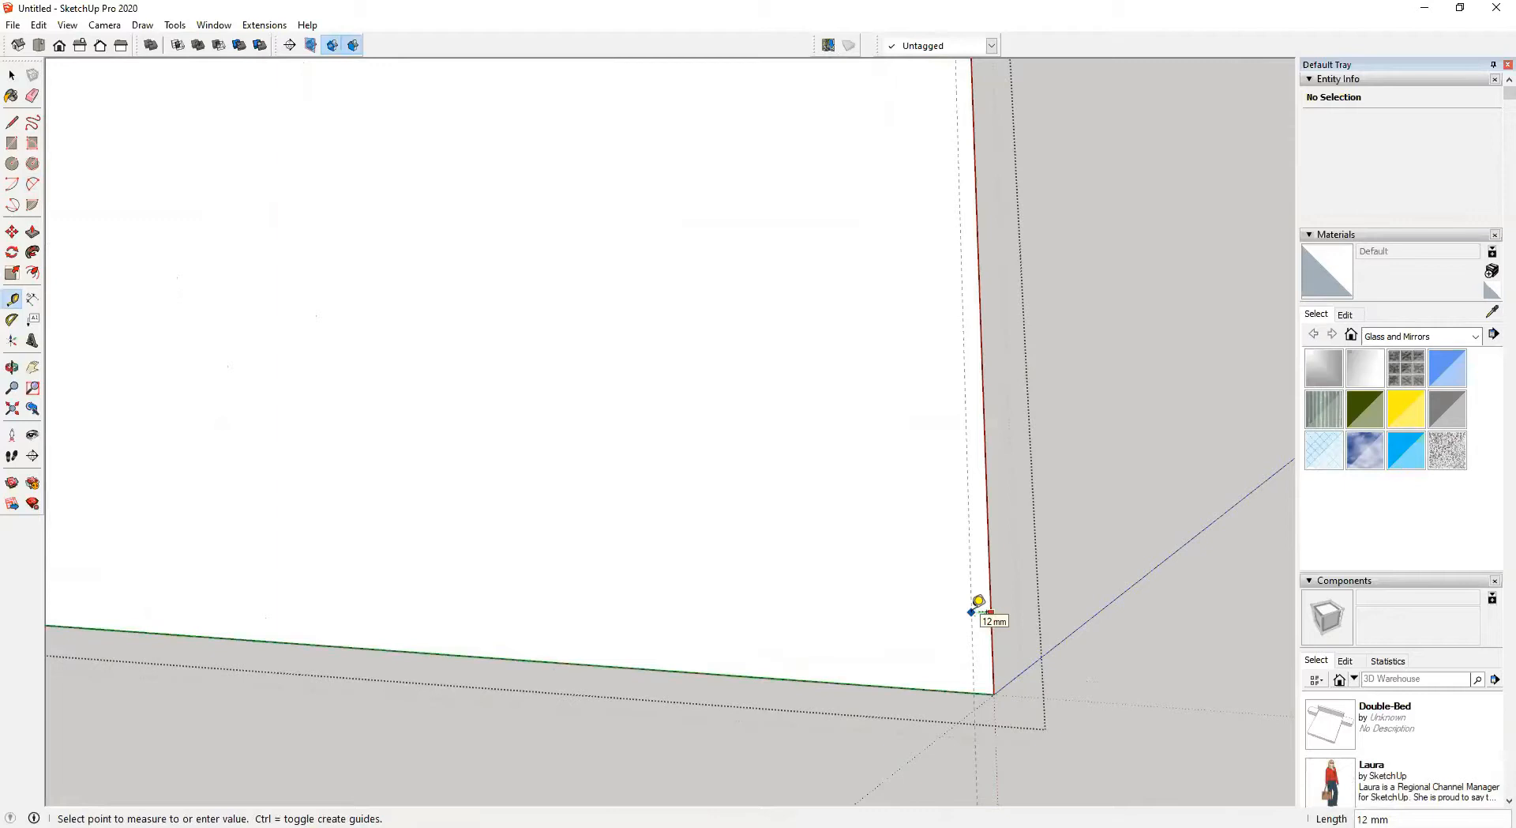
pyautogui.write('25')
pyautogui.press('Return')
pyautogui.click(874, 684)
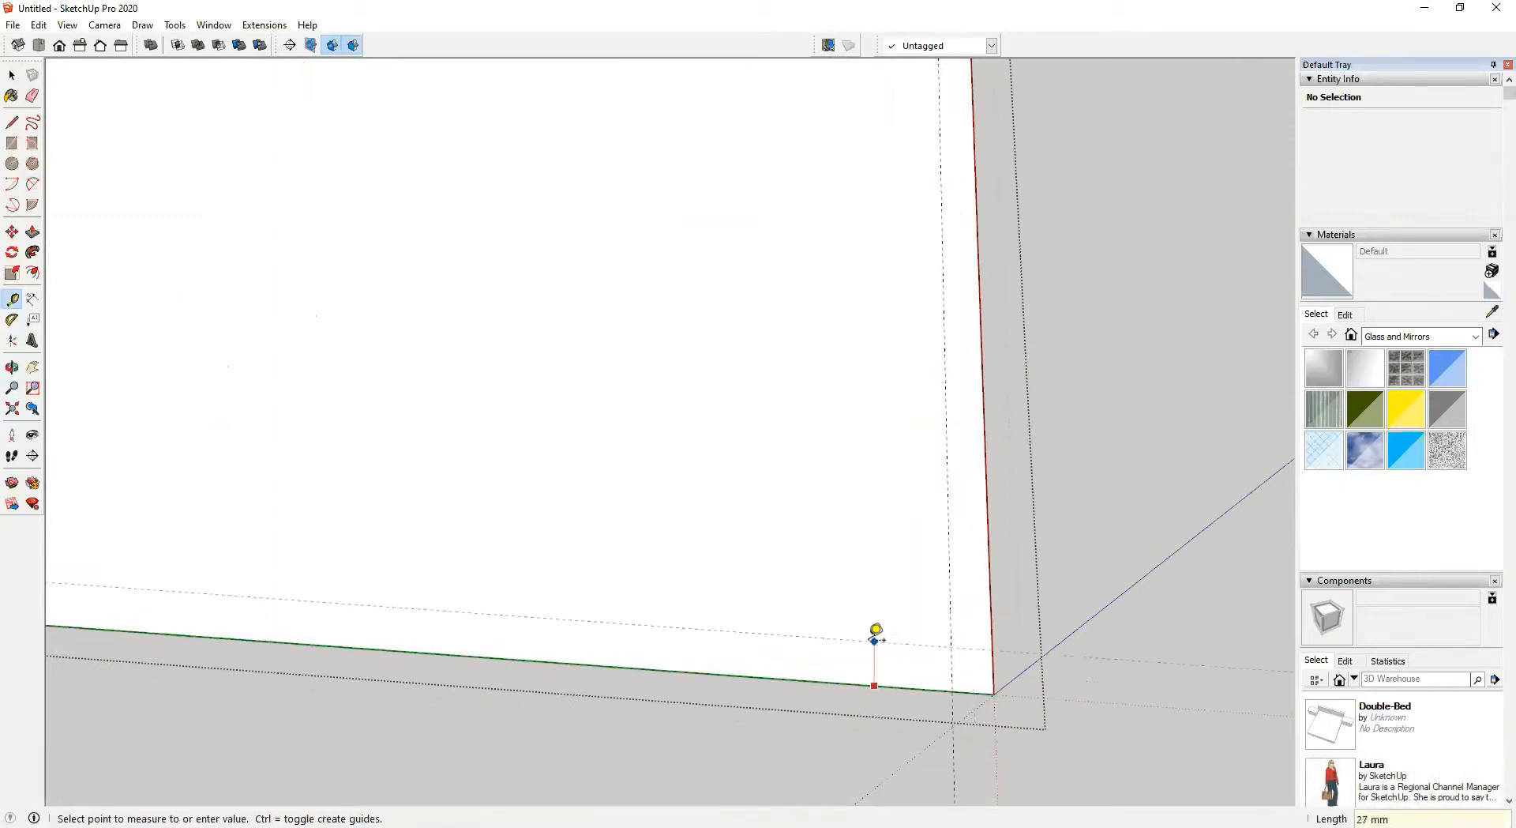
pyautogui.write('25')
pyautogui.press('Return')
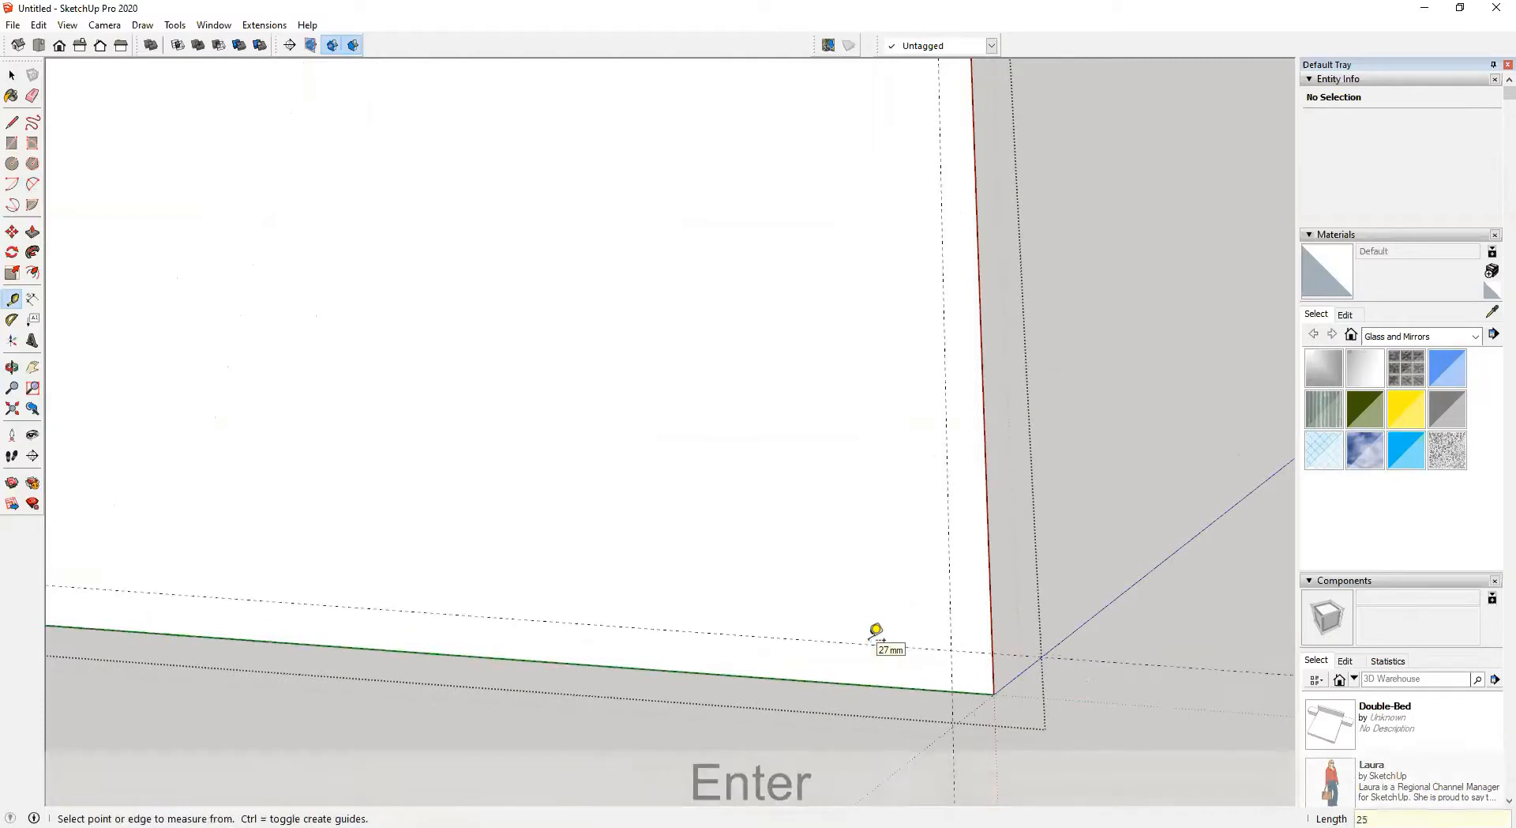
# Add guides 25 mm in from the slab's left and back edges
pyautogui.scroll(-1, 734, 650)
pyautogui.scroll(-3, 714, 649)
pyautogui.keyDown('shift'); pyautogui.moveTo(190, 506); pyautogui.dragTo(747, 576, button='middle'); pyautogui.keyUp('shift')
pyautogui.click(313, 607)
pyautogui.write('25')
pyautogui.press('Return')
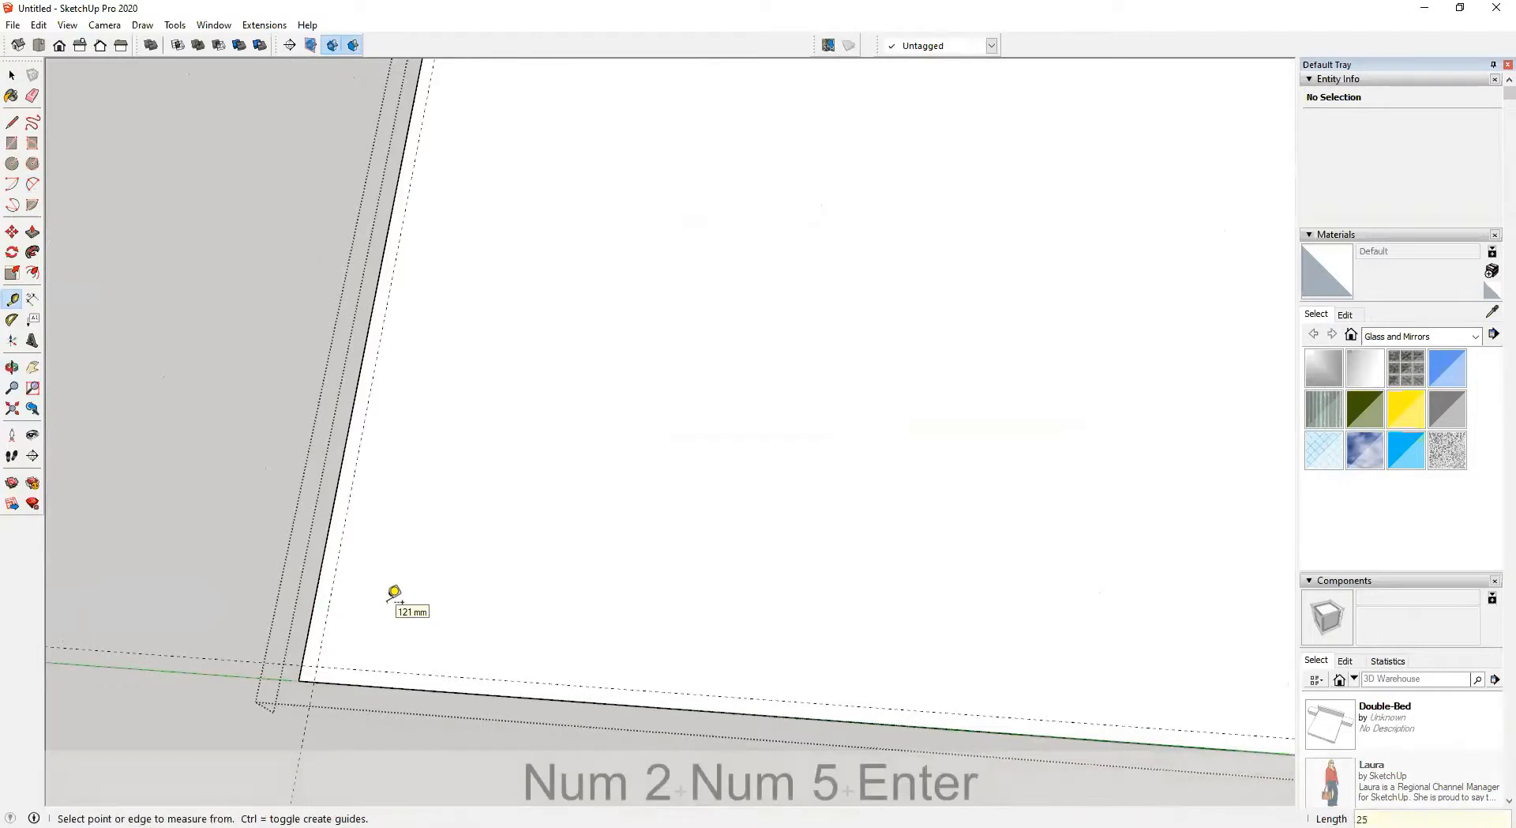
pyautogui.scroll(-4, 396, 600)
pyautogui.keyDown('shift'); pyautogui.moveTo(395, 599); pyautogui.dragTo(399, 656, button='middle'); pyautogui.keyUp('shift')
pyautogui.keyDown('shift'); pyautogui.moveTo(644, 202); pyautogui.dragTo(623, 332, button='middle'); pyautogui.keyUp('shift')
pyautogui.click(624, 212)
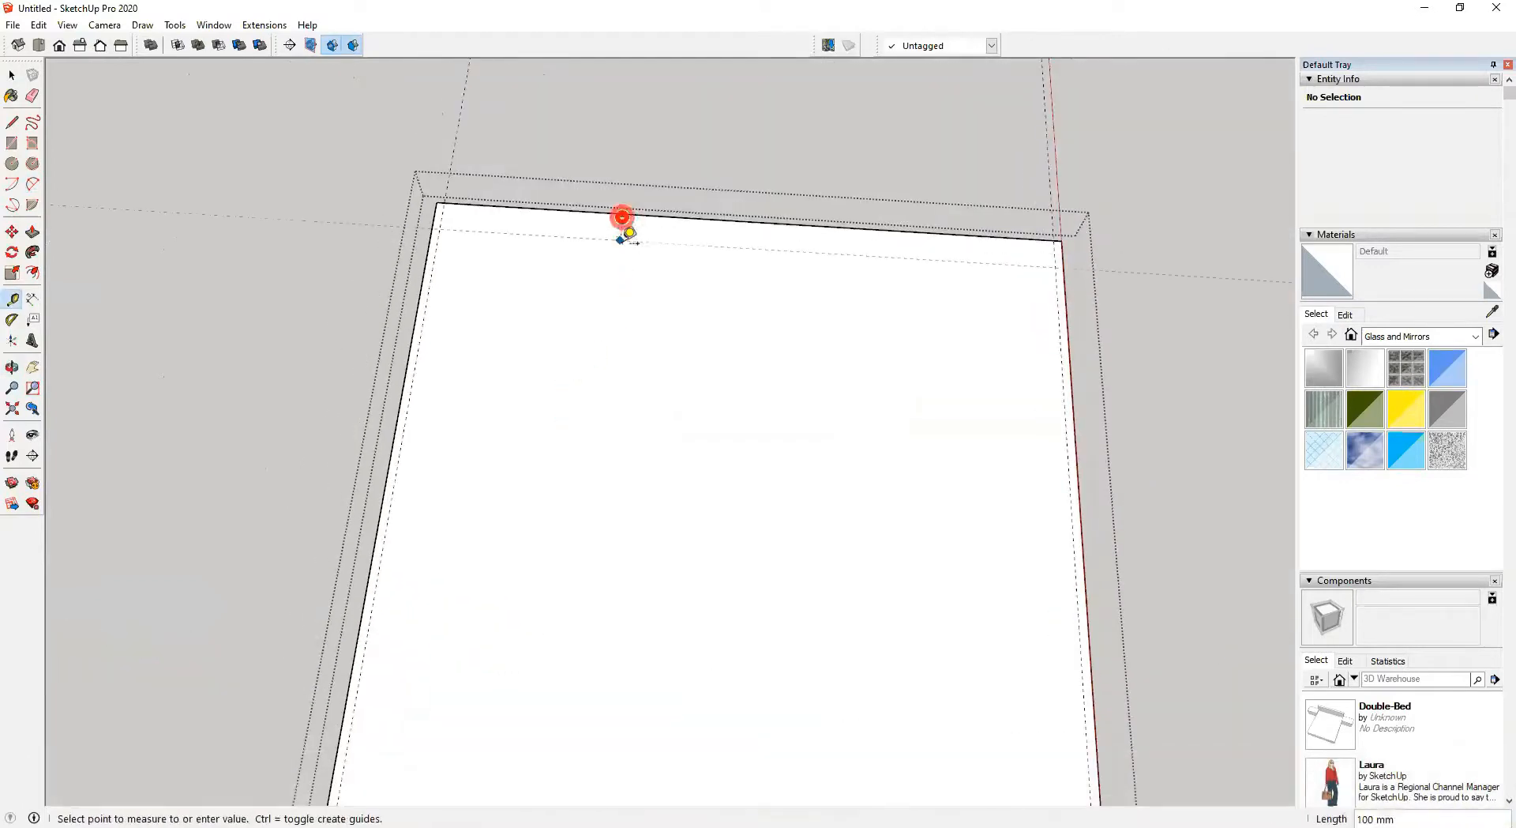
pyautogui.write('25')
pyautogui.press('Return')
# Round the front-right corner of the slab with an arc meeting the 25 mm guides
pyautogui.scroll(-2, 900, 378)
pyautogui.keyDown('shift'); pyautogui.moveTo(909, 378); pyautogui.dragTo(782, 264, button='middle'); pyautogui.keyUp('shift')
pyautogui.scroll(4, 867, 656)
pyautogui.scroll(2, 867, 649)
pyautogui.scroll(2, 857, 707)
pyautogui.keyDown('shift'); pyautogui.moveTo(849, 657); pyautogui.dragTo(887, 516, button='middle'); pyautogui.keyUp('shift')
pyautogui.scroll(4, 883, 545)
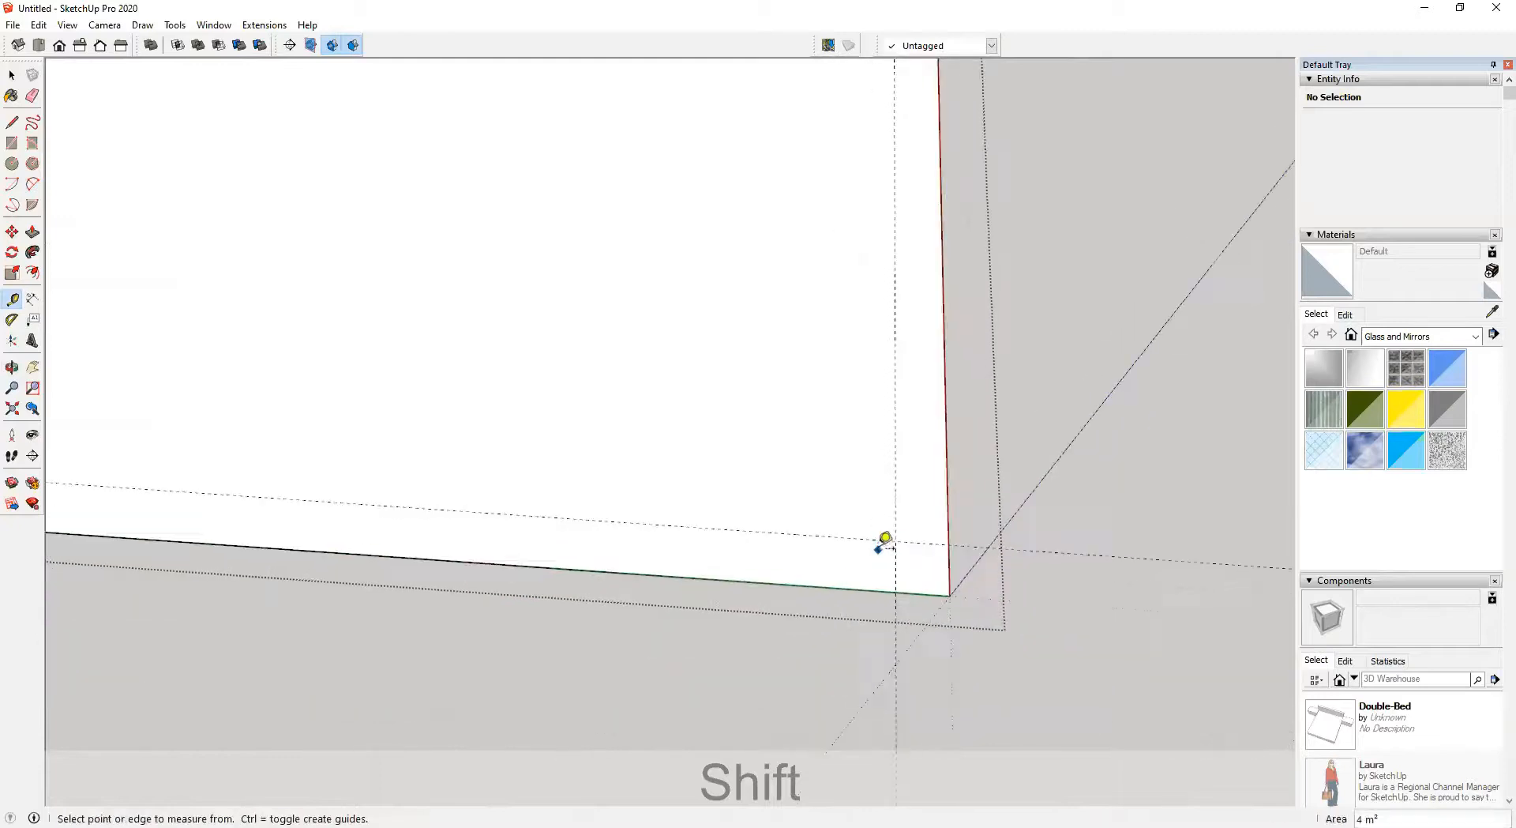
pyautogui.press('a')
pyautogui.click(907, 614)
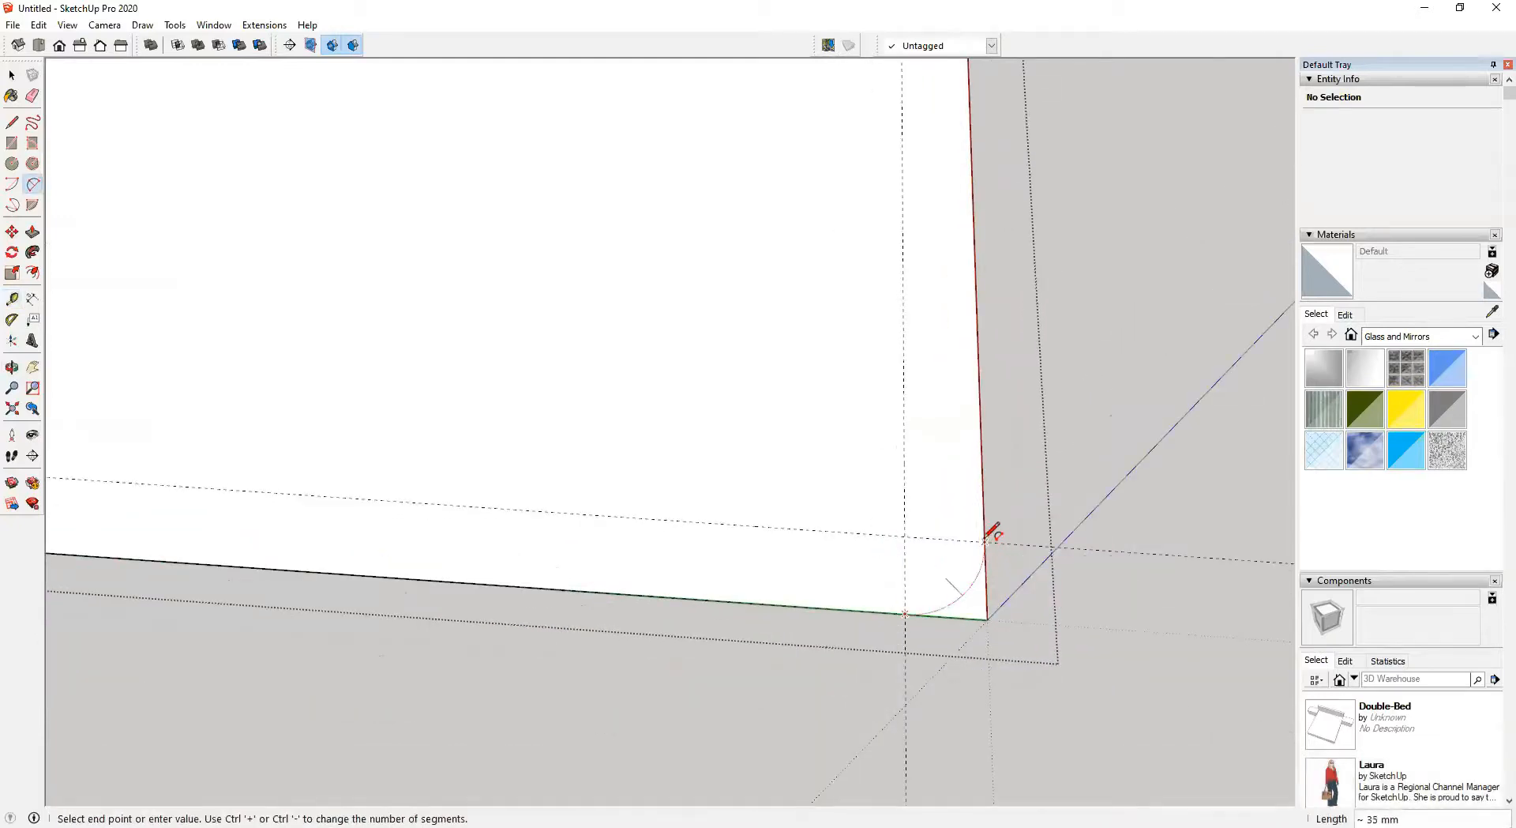
pyautogui.click(985, 542)
# Round the front-left corner of the slab with a matching 25 mm fillet arc
pyautogui.scroll(-2, 789, 592)
pyautogui.keyDown('shift'); pyautogui.moveTo(379, 557); pyautogui.dragTo(1046, 582, button='middle'); pyautogui.keyUp('shift')
pyautogui.keyDown('shift'); pyautogui.moveTo(380, 509); pyautogui.dragTo(1090, 628, button='middle'); pyautogui.keyUp('shift')
pyautogui.keyDown('shift'); pyautogui.moveTo(166, 580); pyautogui.dragTo(970, 573, button='middle'); pyautogui.keyUp('shift')
pyautogui.keyDown('shift'); pyautogui.moveTo(395, 517); pyautogui.dragTo(1165, 630, button='middle'); pyautogui.keyUp('shift')
pyautogui.click(567, 585)
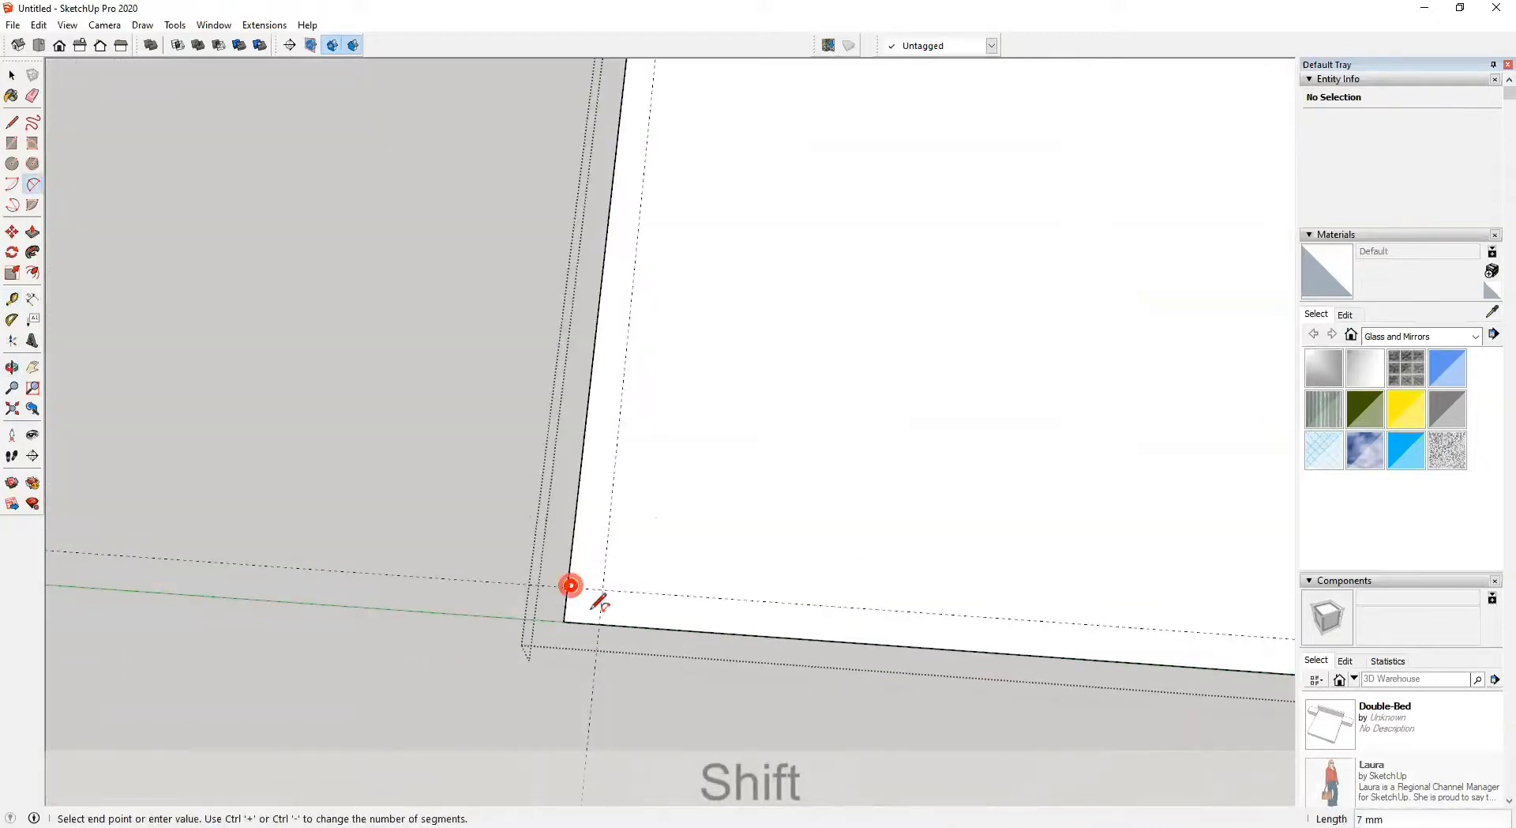
pyautogui.doubleClick(599, 624)
# Round the back-left corner of the slab with a 25 mm fillet arc
pyautogui.scroll(-3, 667, 541)
pyautogui.keyDown('shift'); pyautogui.moveTo(679, 394); pyautogui.dragTo(659, 671, button='middle'); pyautogui.keyUp('shift')
pyautogui.keyDown('shift'); pyautogui.moveTo(695, 253); pyautogui.dragTo(624, 569, button='middle'); pyautogui.keyUp('shift')
pyautogui.scroll(6, 614, 372)
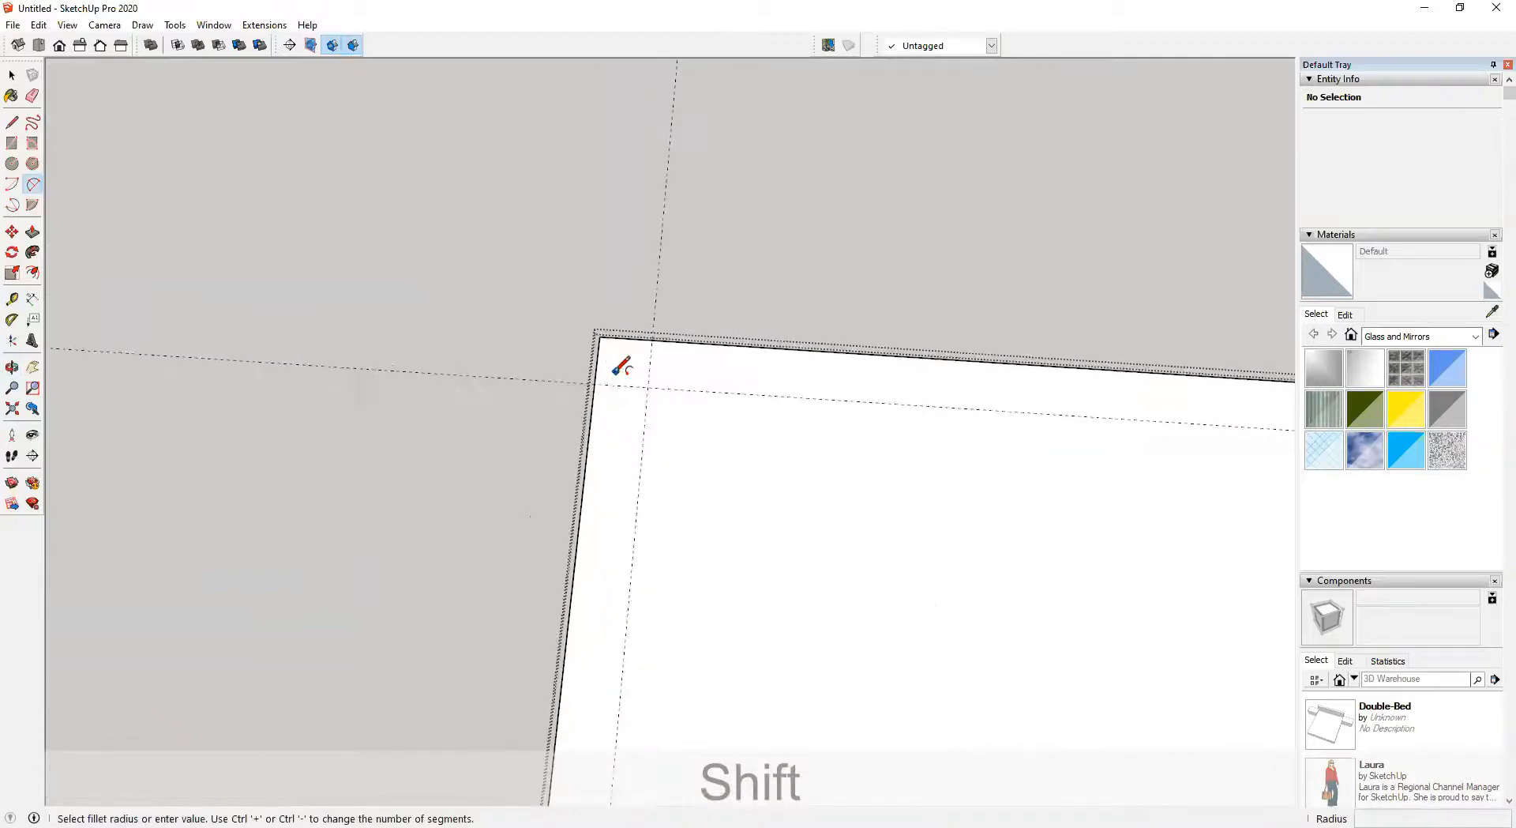
pyautogui.click(595, 385)
pyautogui.doubleClick(653, 341)
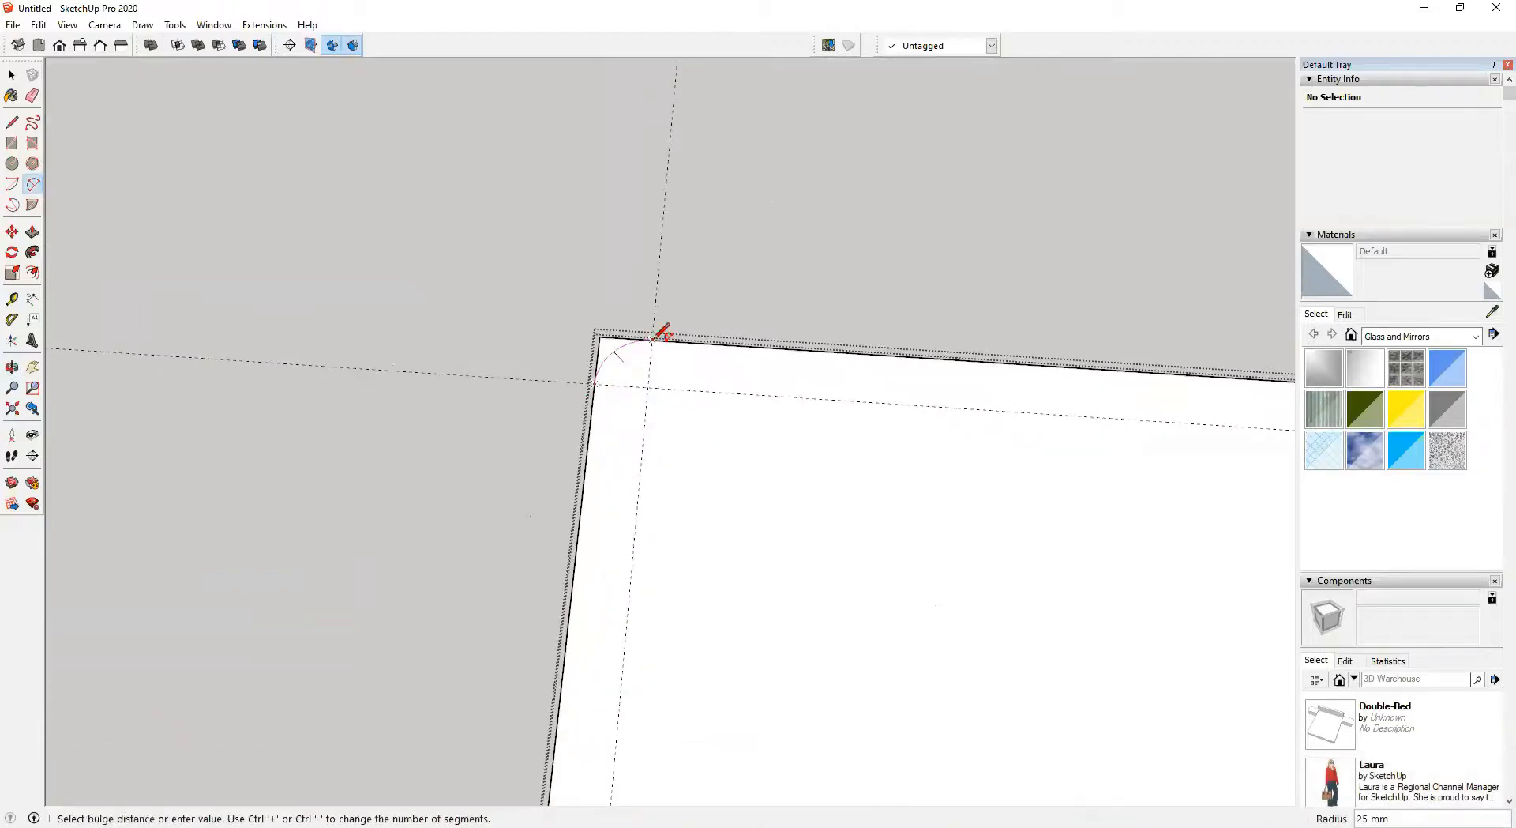
# Round the back-right corner of the slab with a matching arc
pyautogui.scroll(-3, 665, 356)
pyautogui.keyDown('shift'); pyautogui.moveTo(1058, 439); pyautogui.dragTo(418, 452, button='middle'); pyautogui.keyUp('shift')
pyautogui.keyDown('shift'); pyautogui.moveTo(868, 521); pyautogui.dragTo(315, 460, button='middle'); pyautogui.keyUp('shift')
pyautogui.scroll(4, 801, 413)
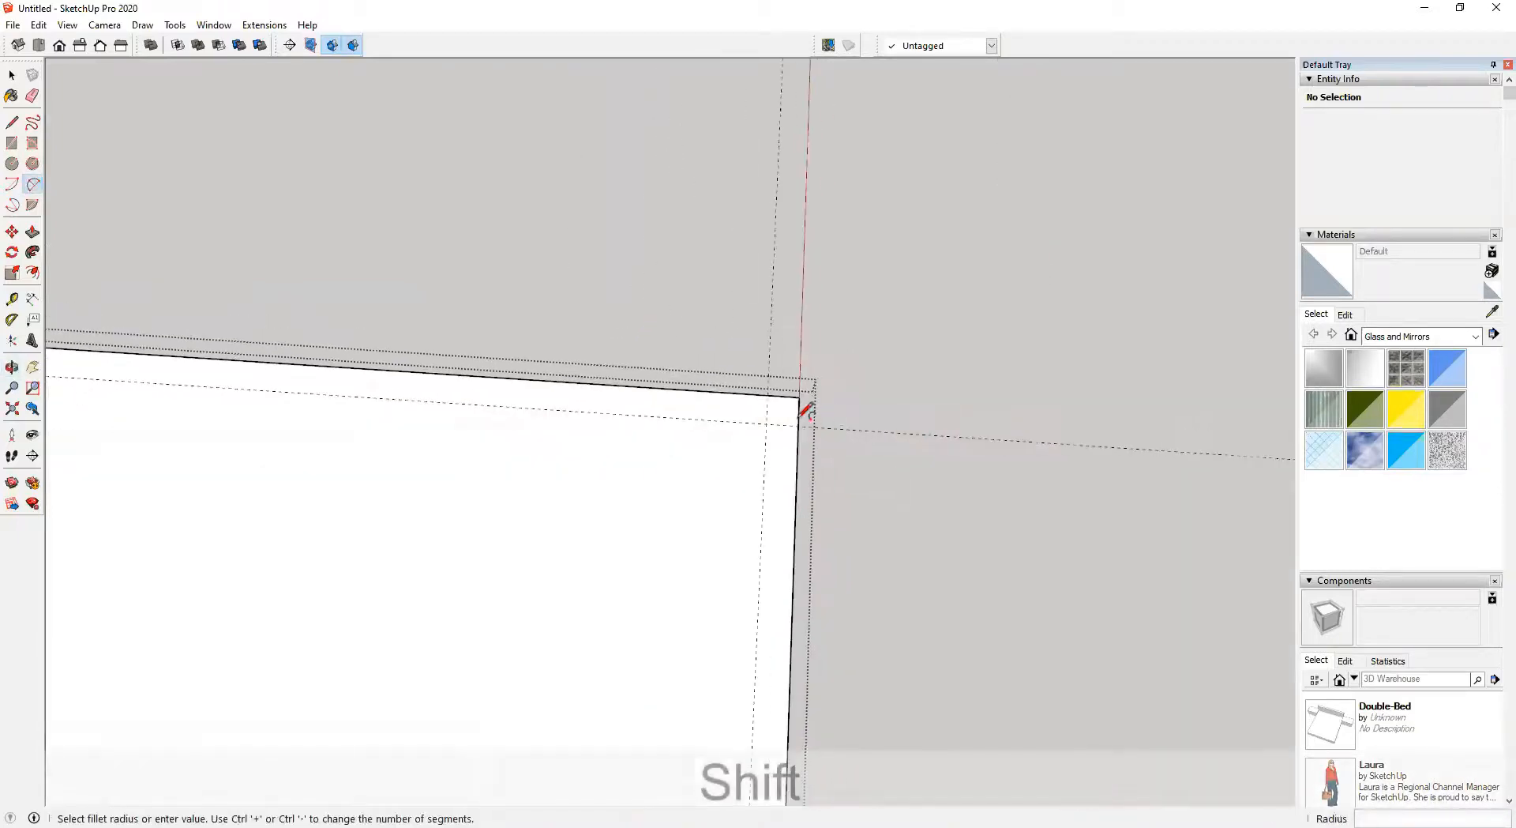
pyautogui.scroll(3, 760, 378)
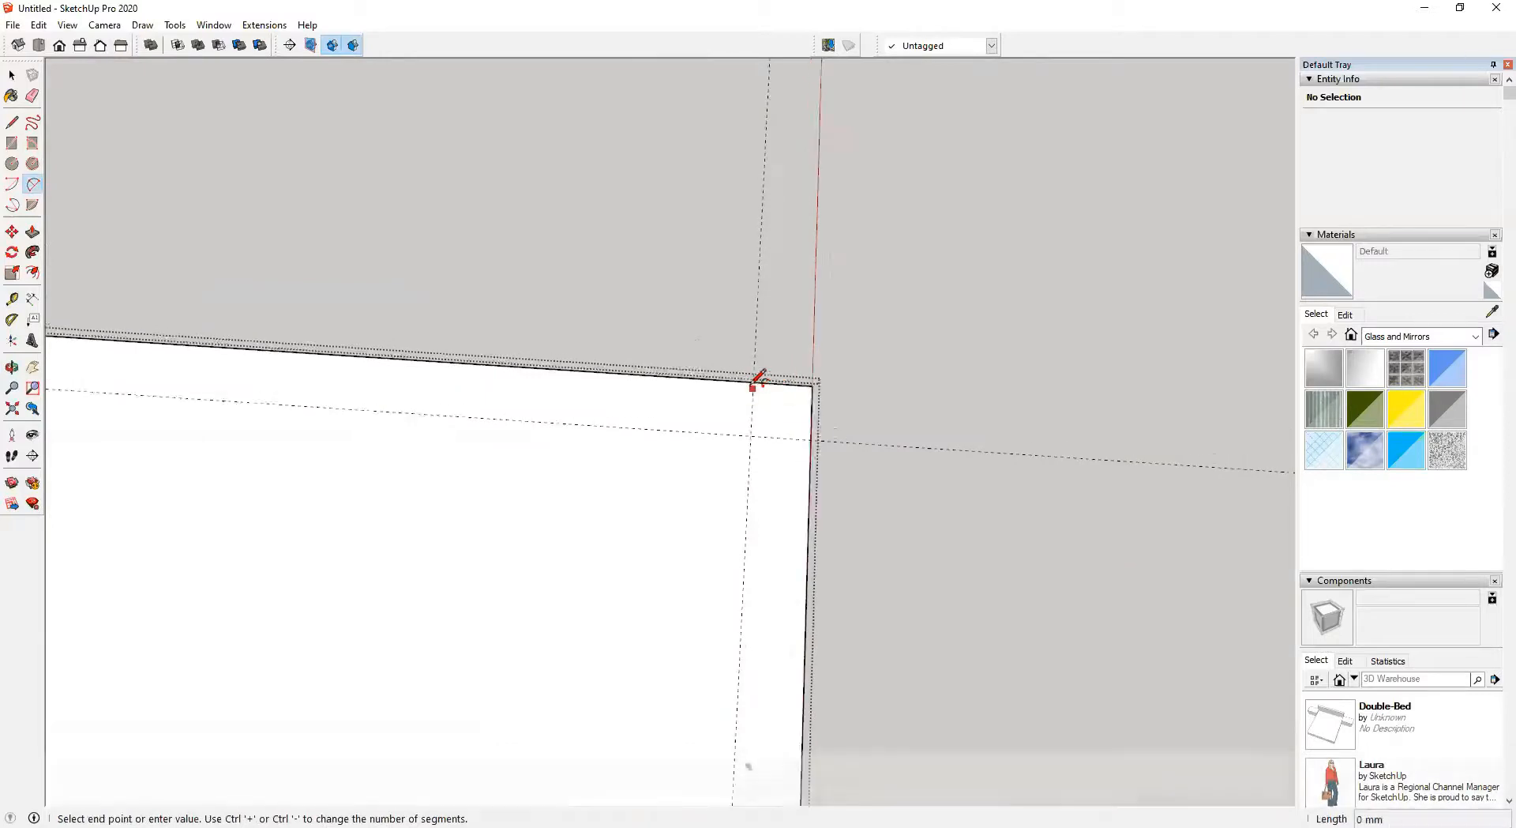
pyautogui.press('Escape')
pyautogui.click(757, 377)
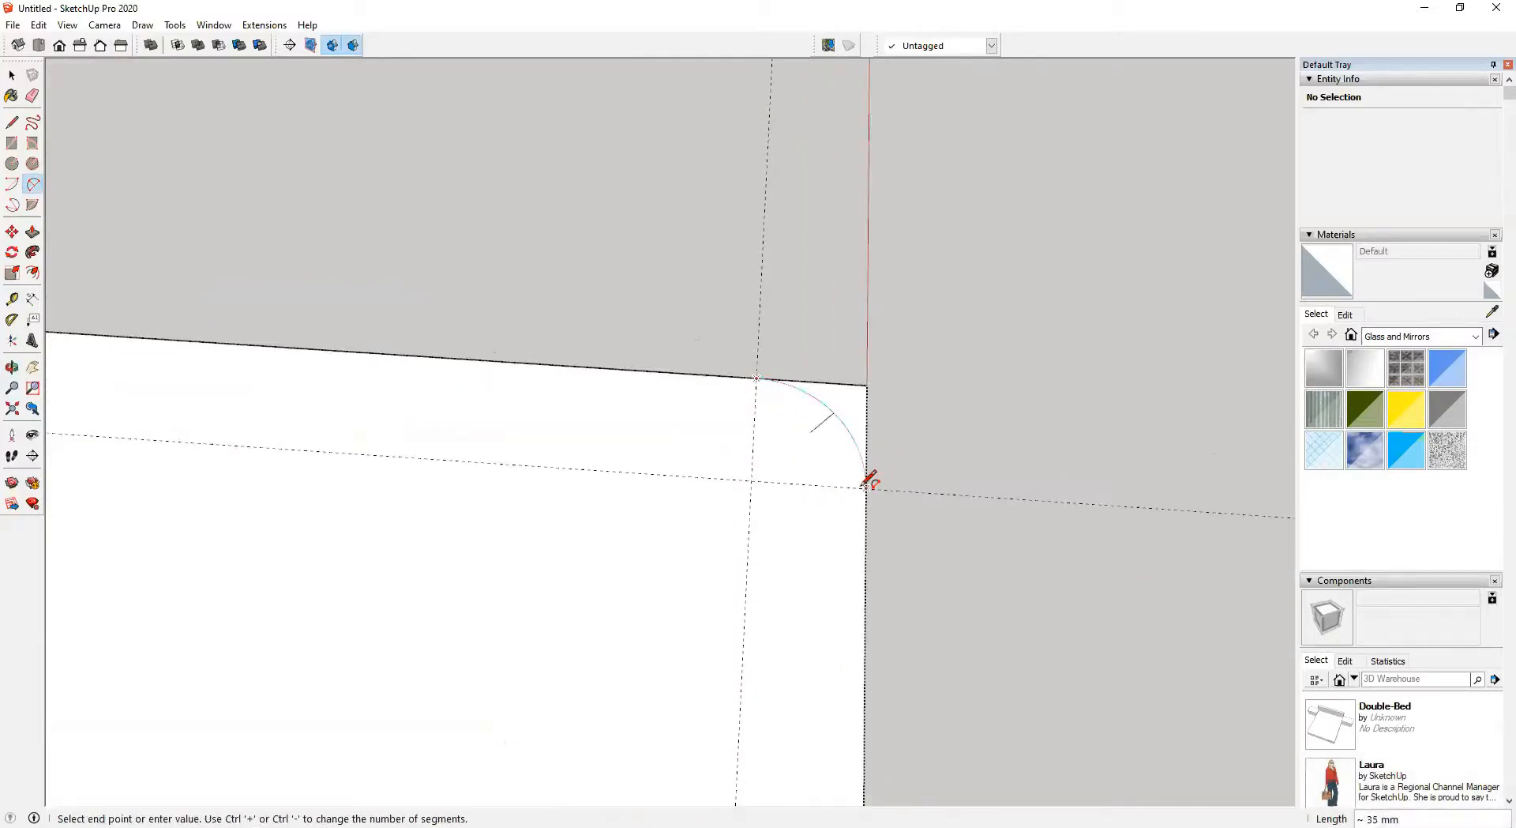
pyautogui.click(870, 479)
pyautogui.scroll(-5, 874, 508)
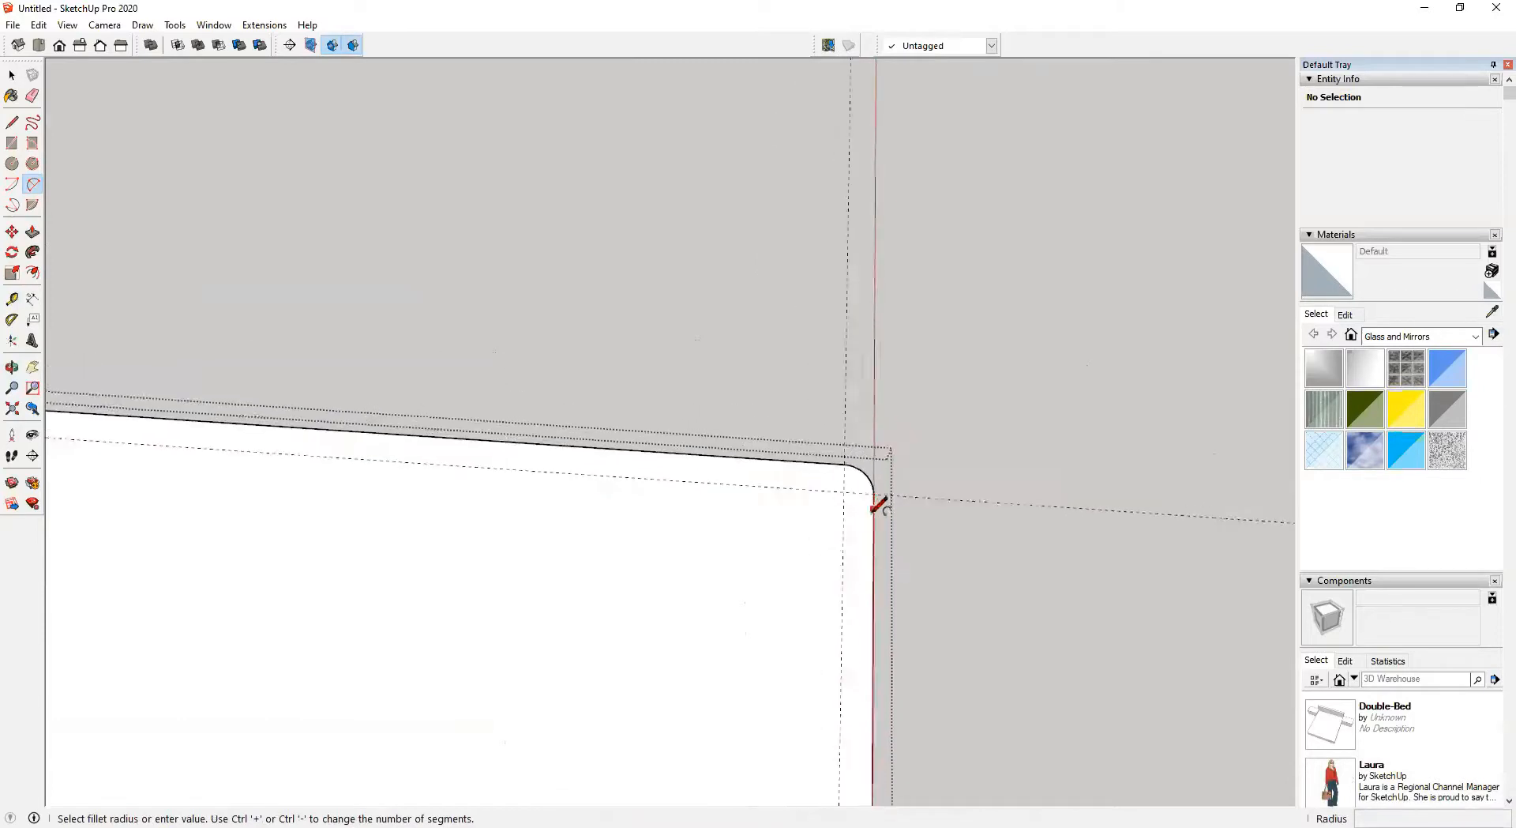
pyautogui.scroll(-3, 900, 559)
pyautogui.keyDown('shift'); pyautogui.moveTo(895, 568); pyautogui.dragTo(837, 400, button='middle'); pyautogui.keyUp('shift')
pyautogui.moveTo(895, 484); pyautogui.dragTo(885, 427, button='middle')
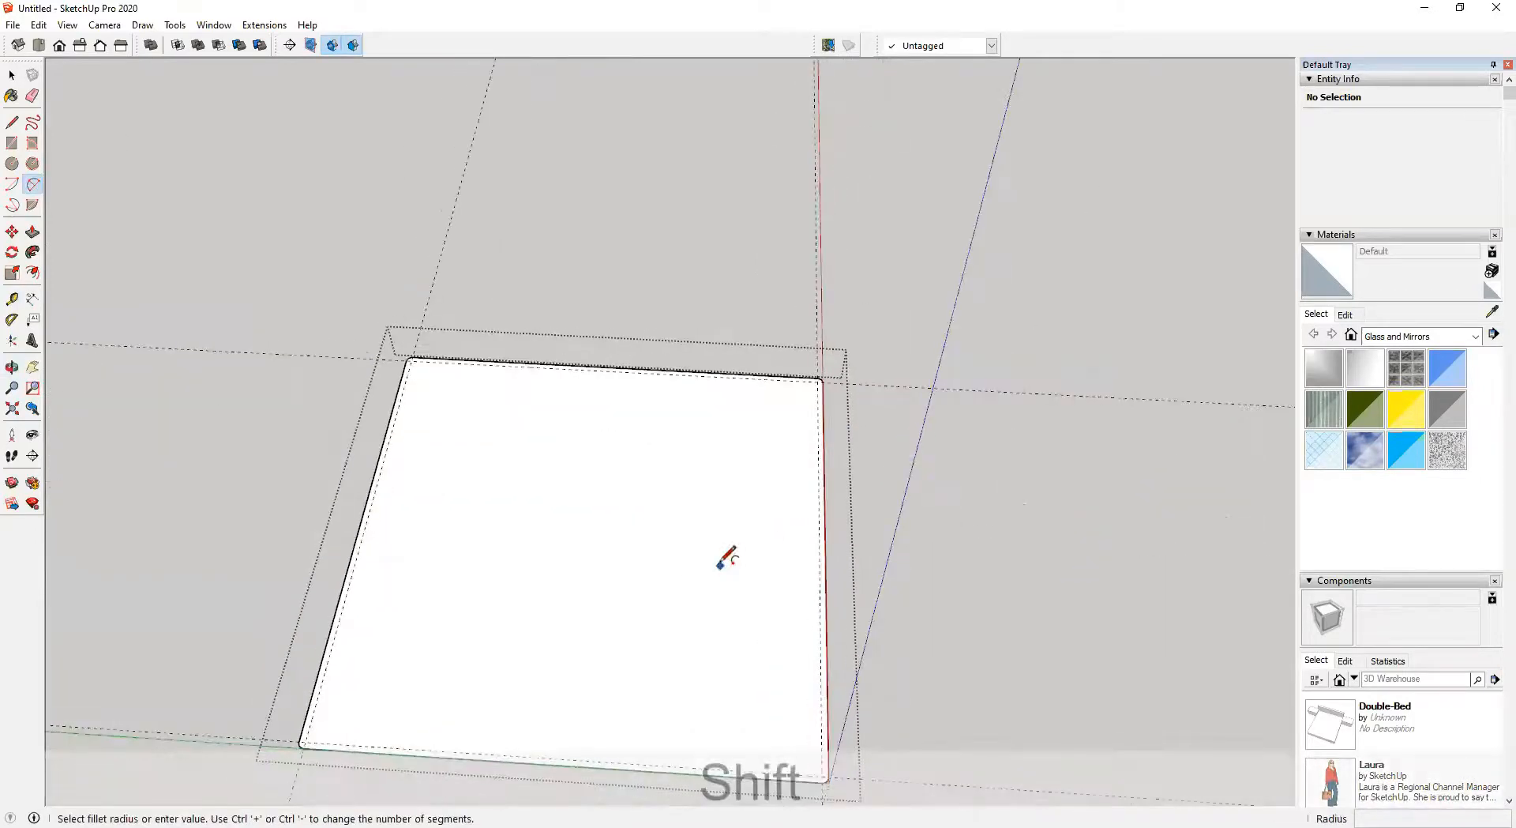
pyautogui.moveTo(718, 562); pyautogui.dragTo(757, 380, button='middle')
pyautogui.press('space')
pyautogui.moveTo(906, 659); pyautogui.dragTo(813, 568, button='middle')
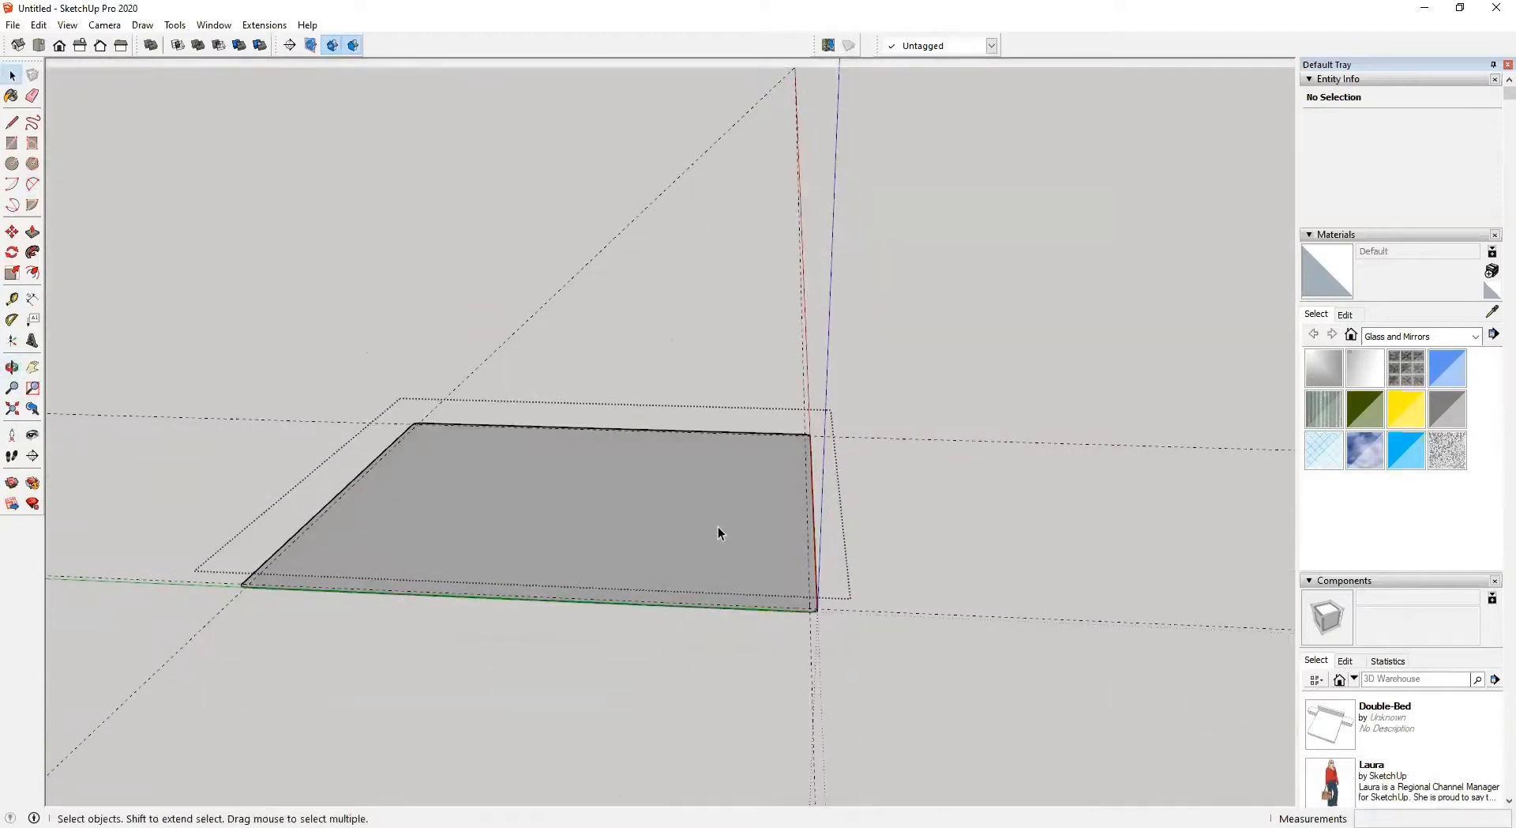
pyautogui.scroll(2, 718, 526)
pyautogui.scroll(1, 691, 521)
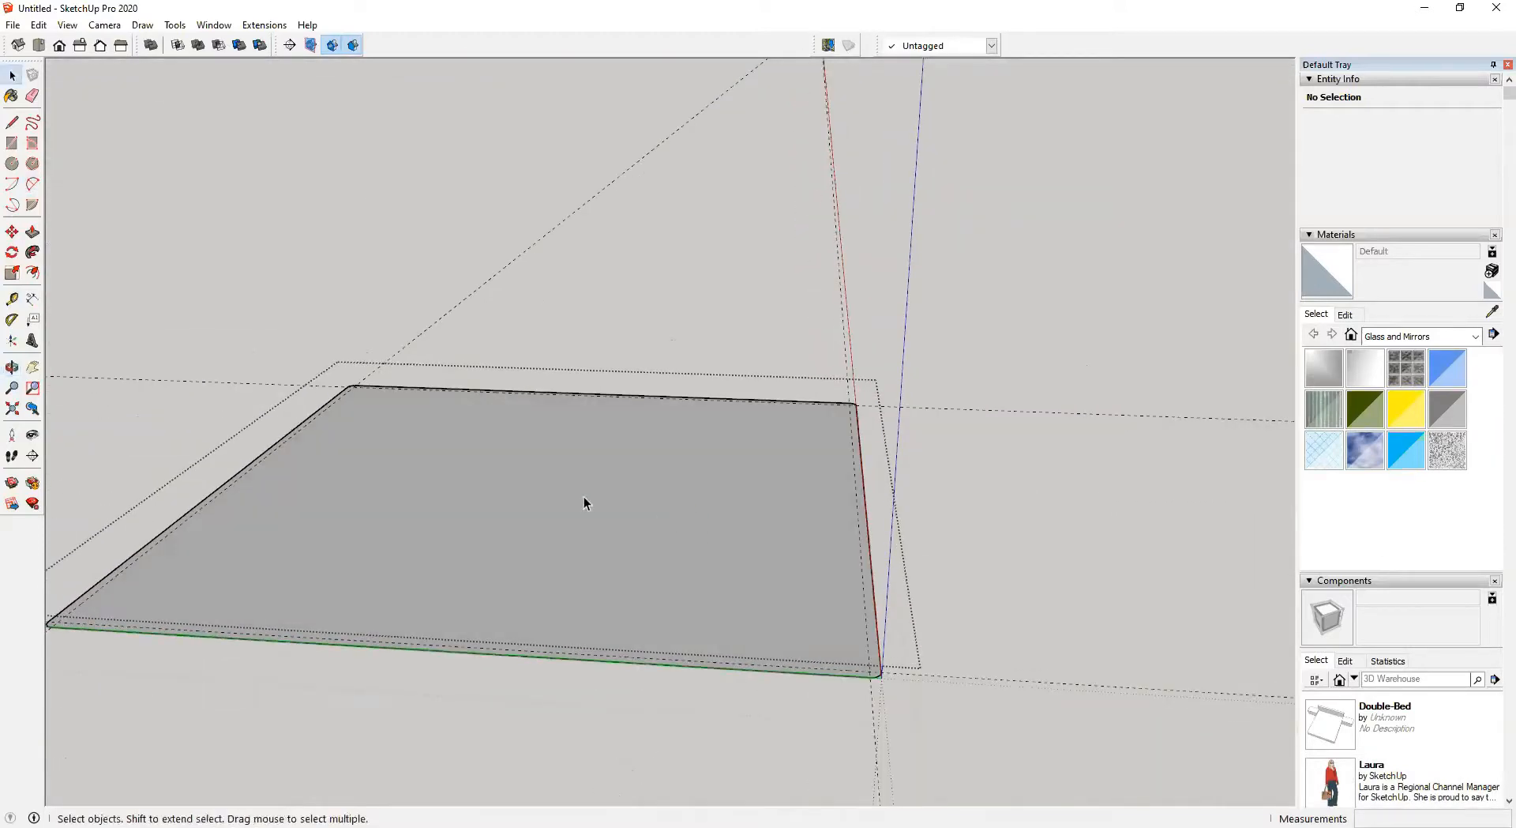
# Draw a line across the slab between its two side edges, about 2000 mm long
pyautogui.press('a')
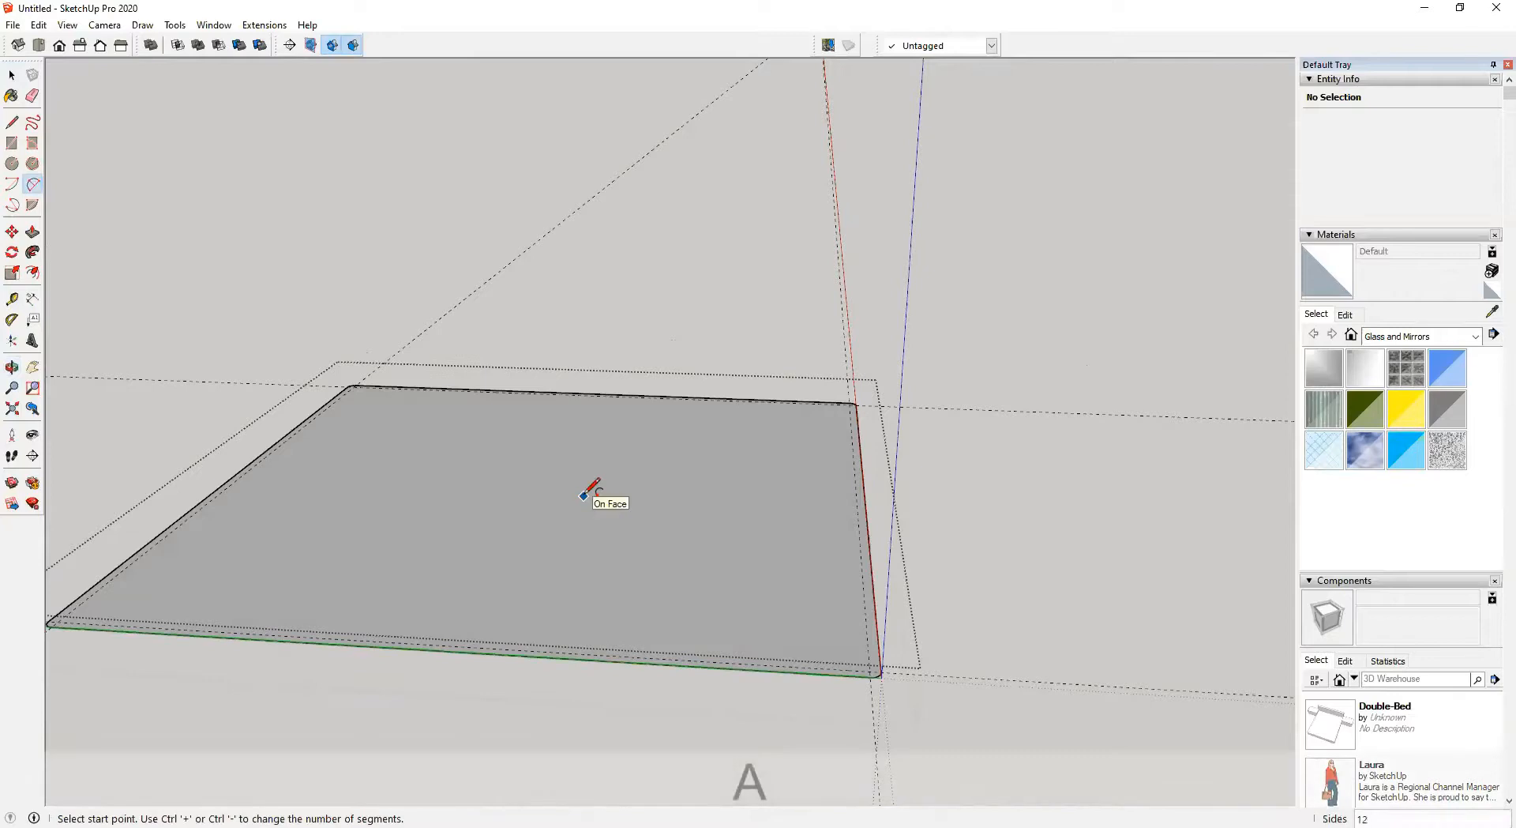
pyautogui.press('l')
pyautogui.moveTo(687, 524); pyautogui.dragTo(701, 579, button='middle')
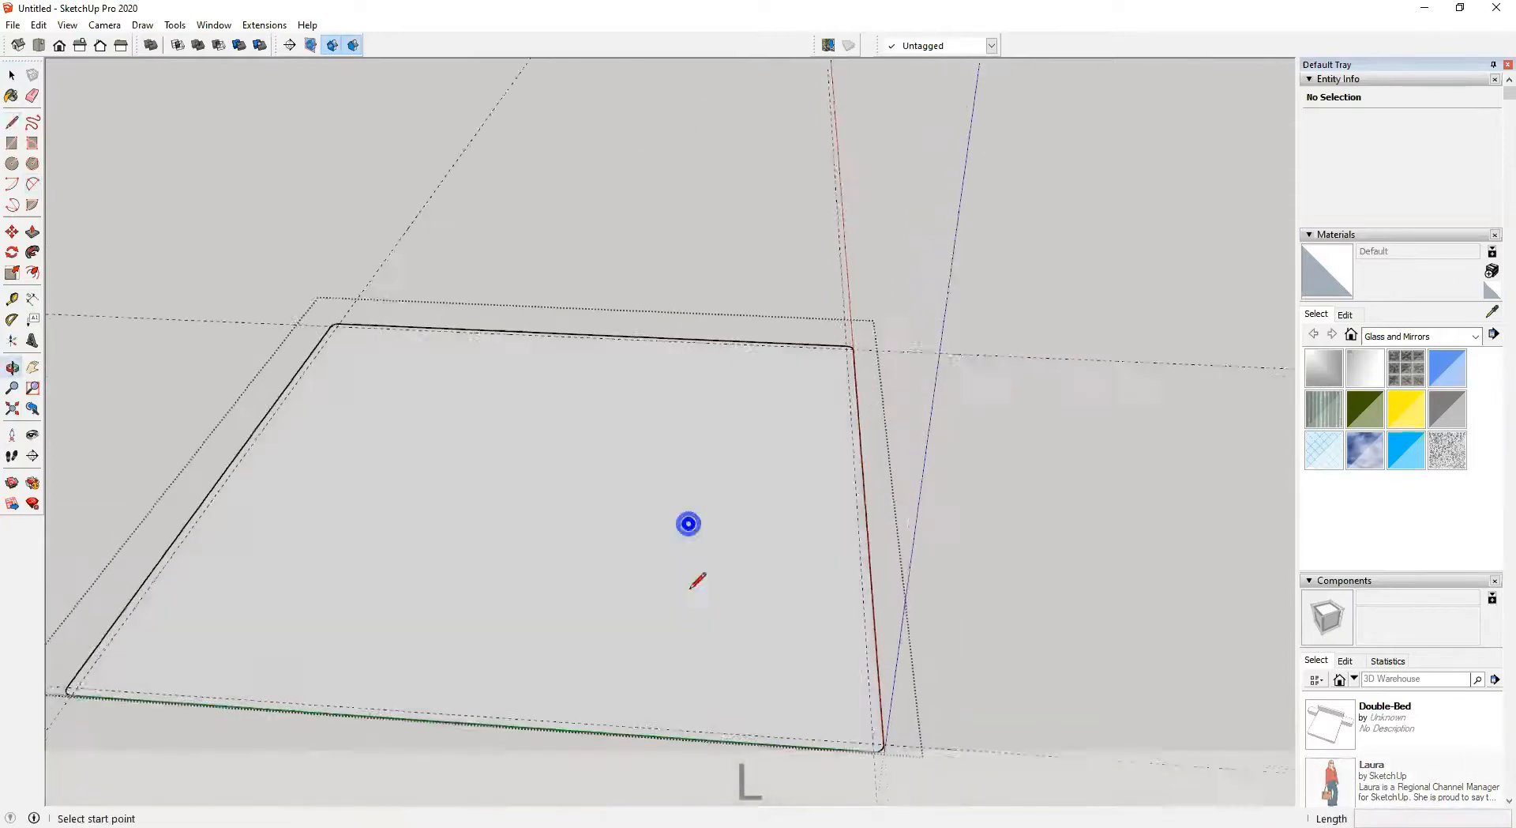
pyautogui.click(864, 500)
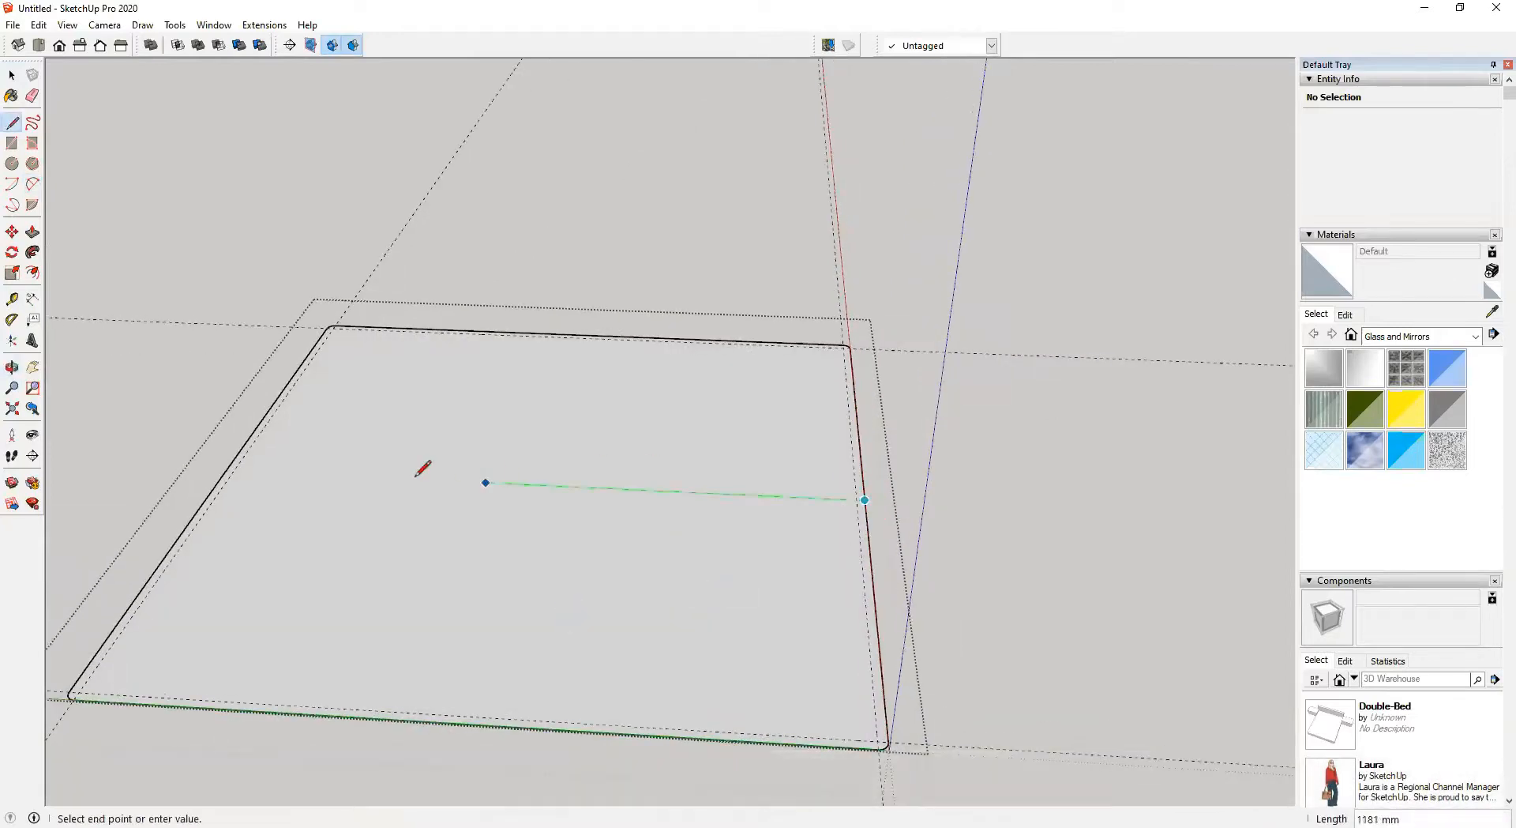
pyautogui.click(226, 469)
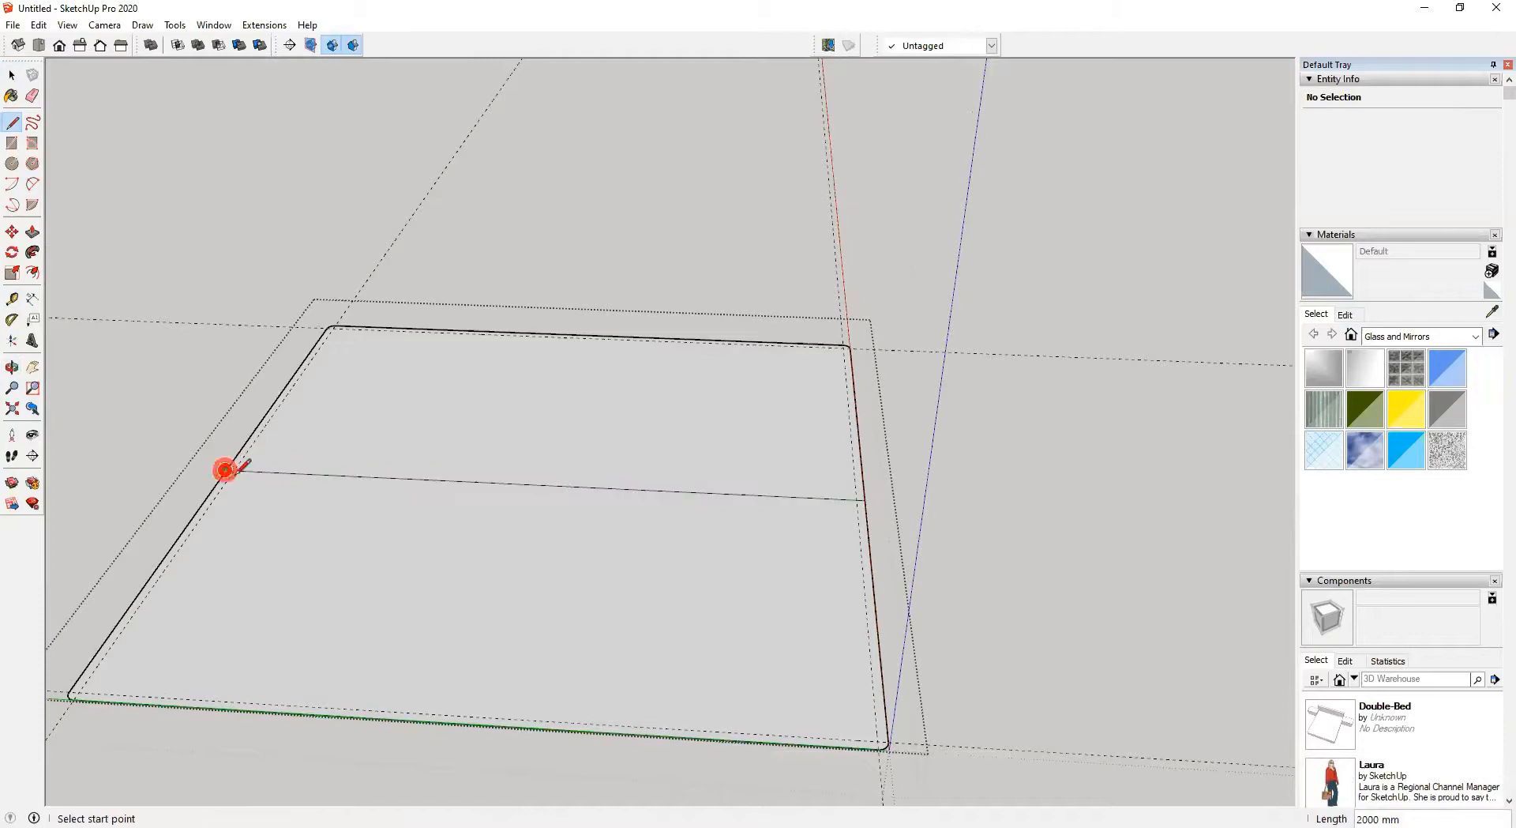
pyautogui.click(545, 484)
pyautogui.scroll(3, 869, 499)
pyautogui.moveTo(867, 500)
pyautogui.mouseDown(button='middle')
pyautogui.moveTo(809, 480)
pyautogui.moveTo(860, 474)
pyautogui.moveTo(858, 496)
pyautogui.mouseUp(button='middle')
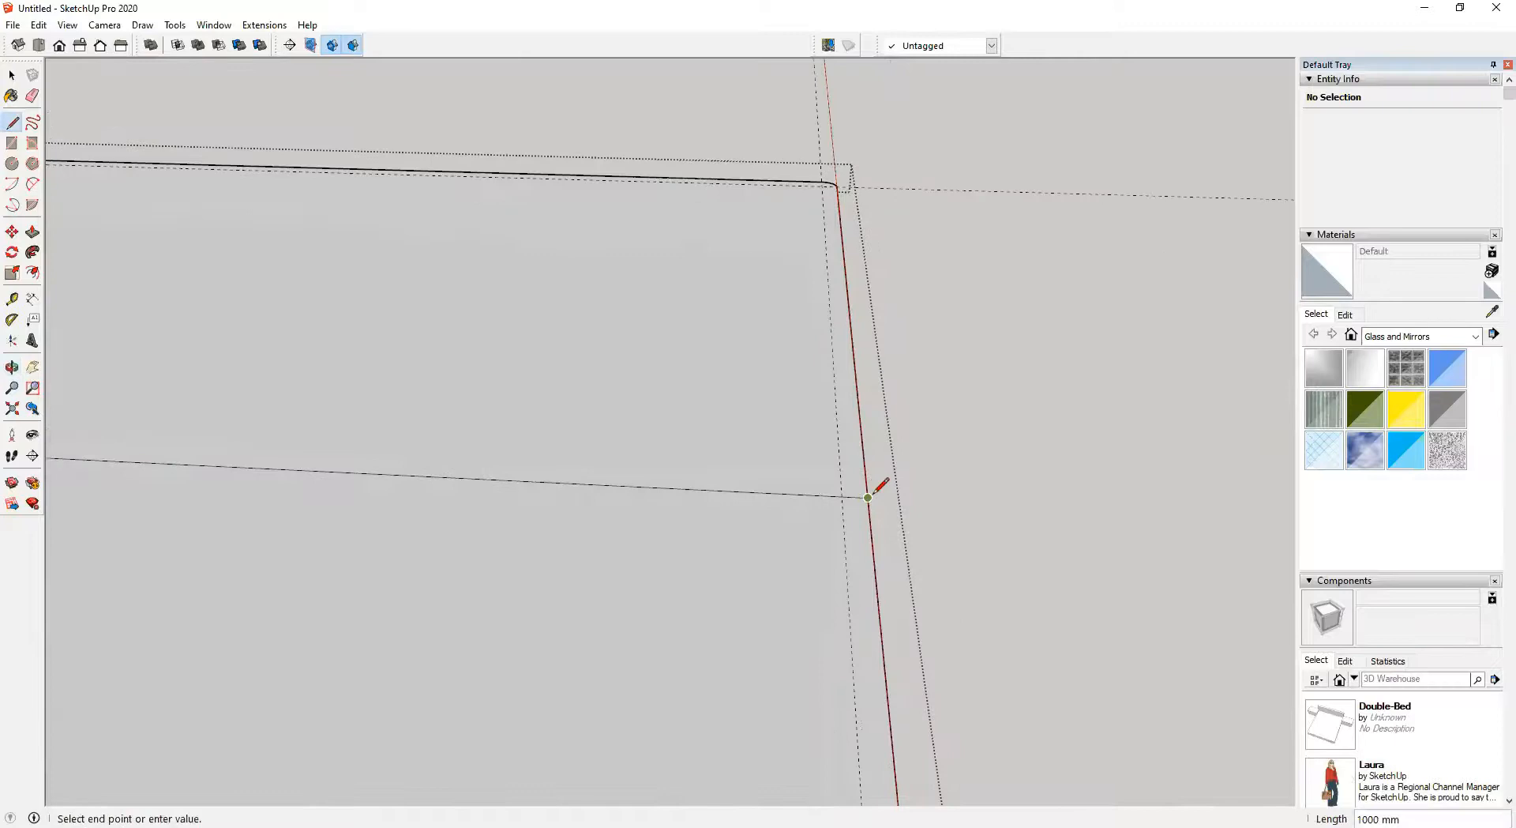
pyautogui.scroll(1, 873, 477)
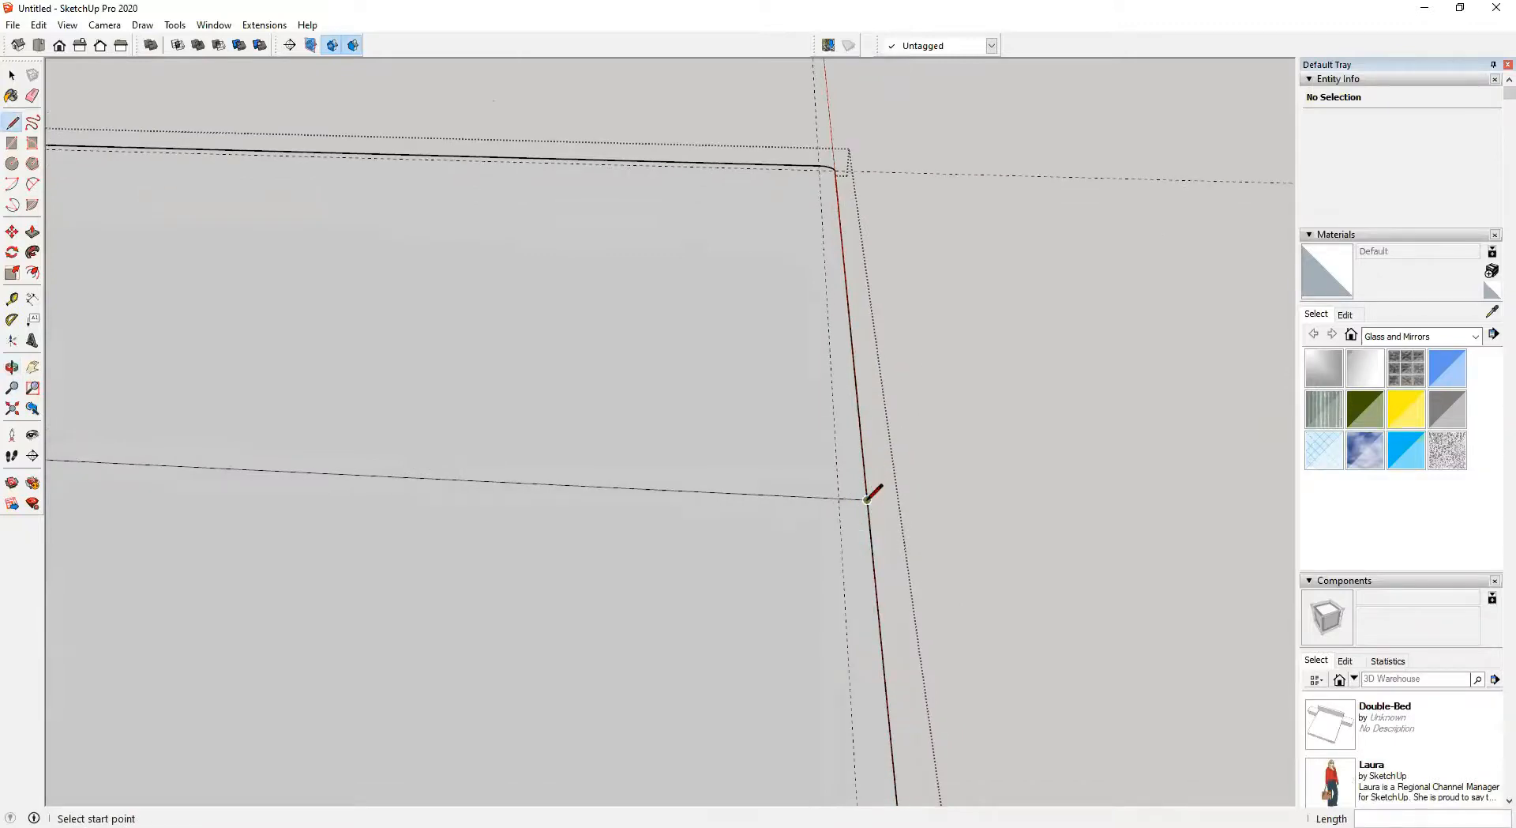
pyautogui.write('150')
pyautogui.press('Return')
# Draw lines outlining a strip 150 mm wide beside the cross line on the slab
pyautogui.scroll(-2, 551, 360)
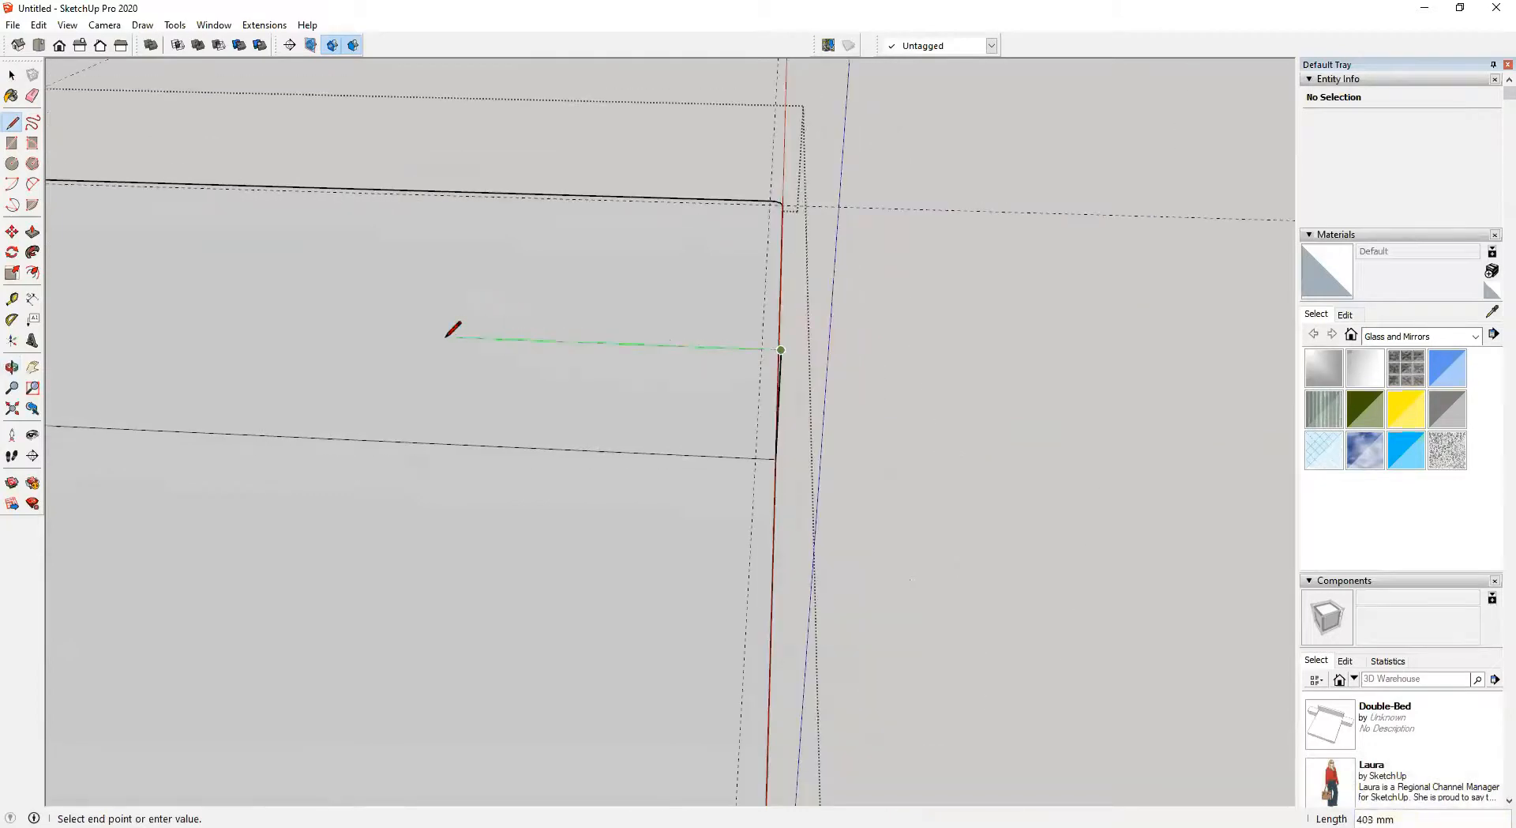
pyautogui.keyDown('shift'); pyautogui.moveTo(447, 338); pyautogui.dragTo(843, 342, button='middle'); pyautogui.keyUp('shift')
pyautogui.scroll(-1, 357, 406)
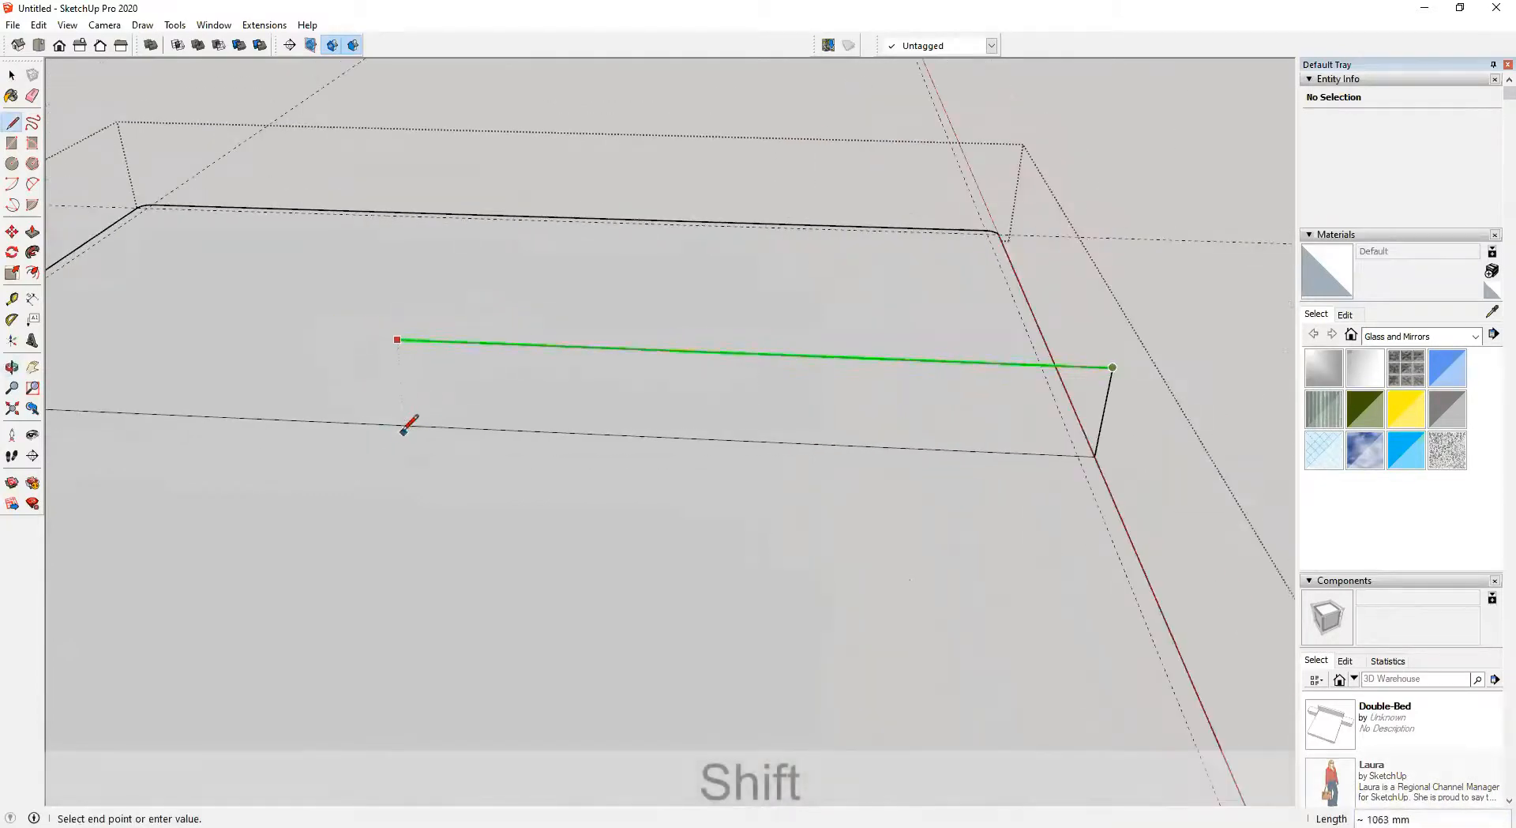
pyautogui.keyDown('shift'); pyautogui.moveTo(387, 415); pyautogui.dragTo(725, 429, button='middle'); pyautogui.keyUp('shift')
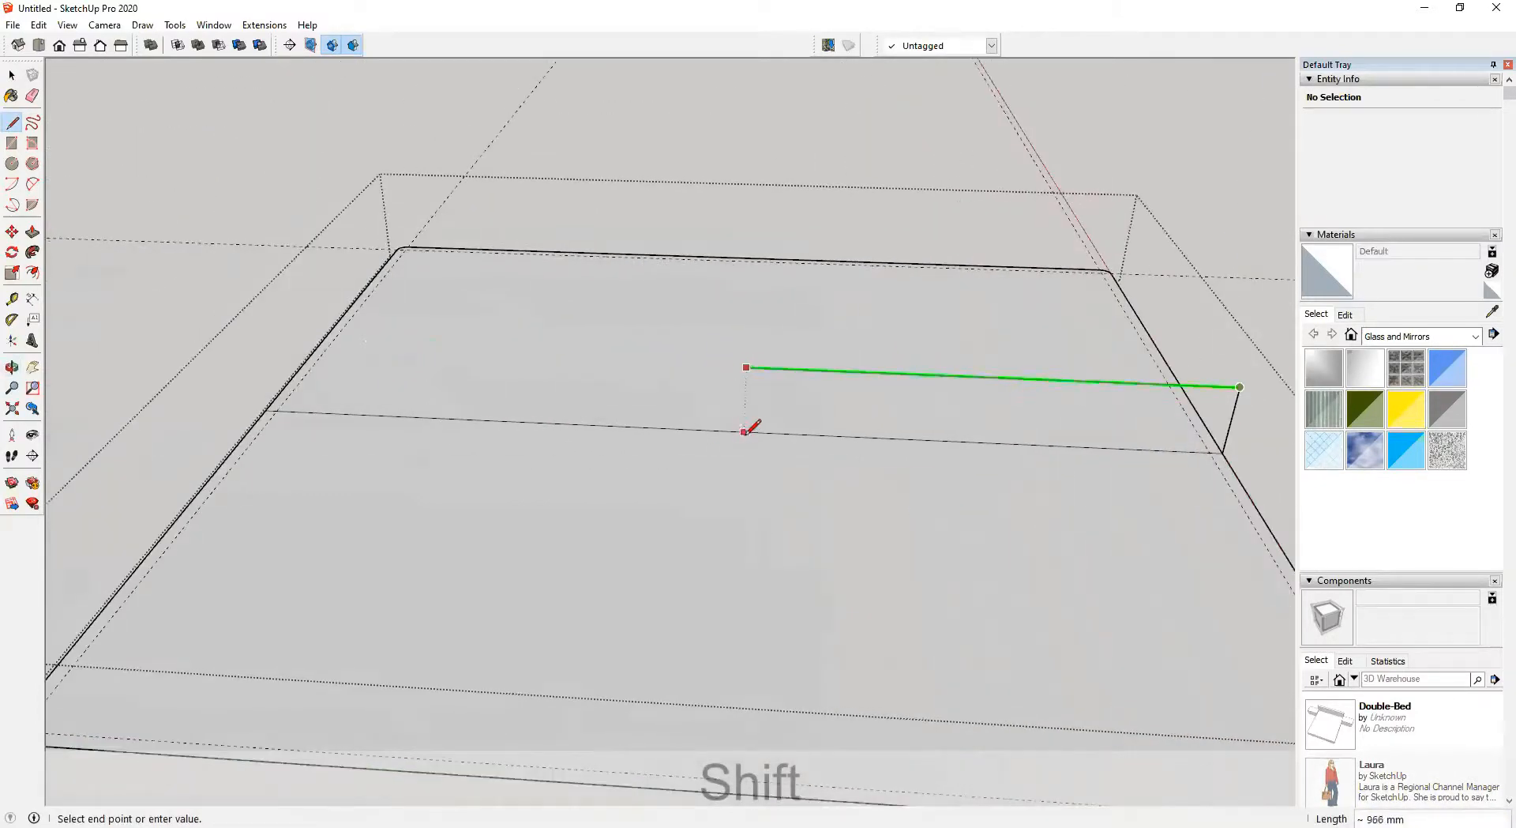
pyautogui.keyDown('shift'); pyautogui.click(735, 430); pyautogui.keyUp('shift')
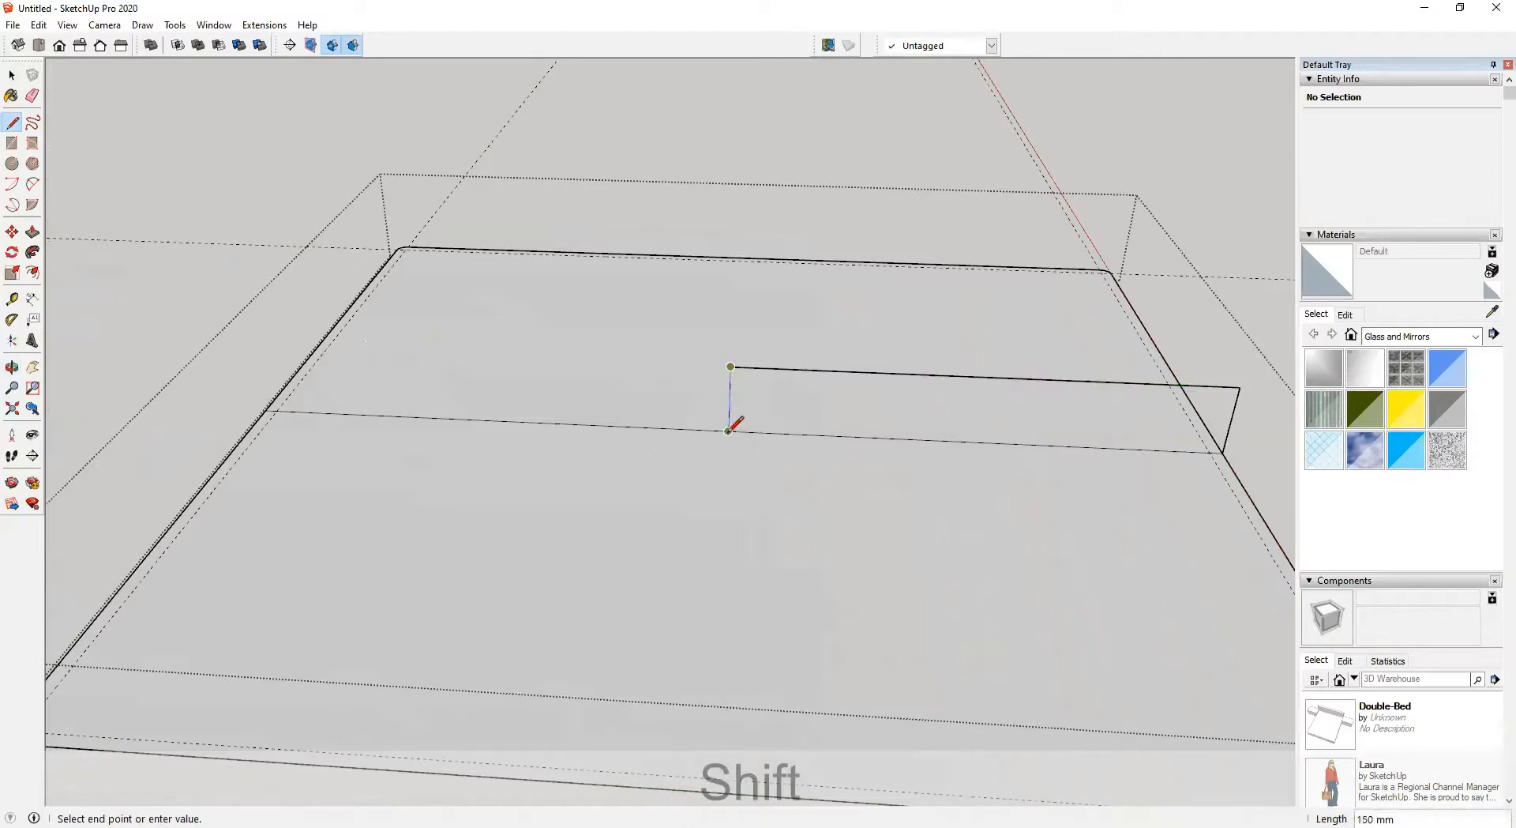
pyautogui.click(728, 431)
# Erase the unneeded lines on the slab with the Eraser
pyautogui.press('e')
pyautogui.scroll(-1, 677, 428)
pyautogui.click(672, 431)
pyautogui.moveTo(576, 521)
pyautogui.mouseDown(button='middle')
pyautogui.moveTo(789, 552)
pyautogui.moveTo(724, 484)
pyautogui.moveTo(642, 496)
pyautogui.moveTo(948, 582)
pyautogui.moveTo(1029, 582)
pyautogui.mouseUp(button='middle')
pyautogui.scroll(5, 932, 548)
pyautogui.moveTo(933, 548); pyautogui.dragTo(963, 646, button='middle')
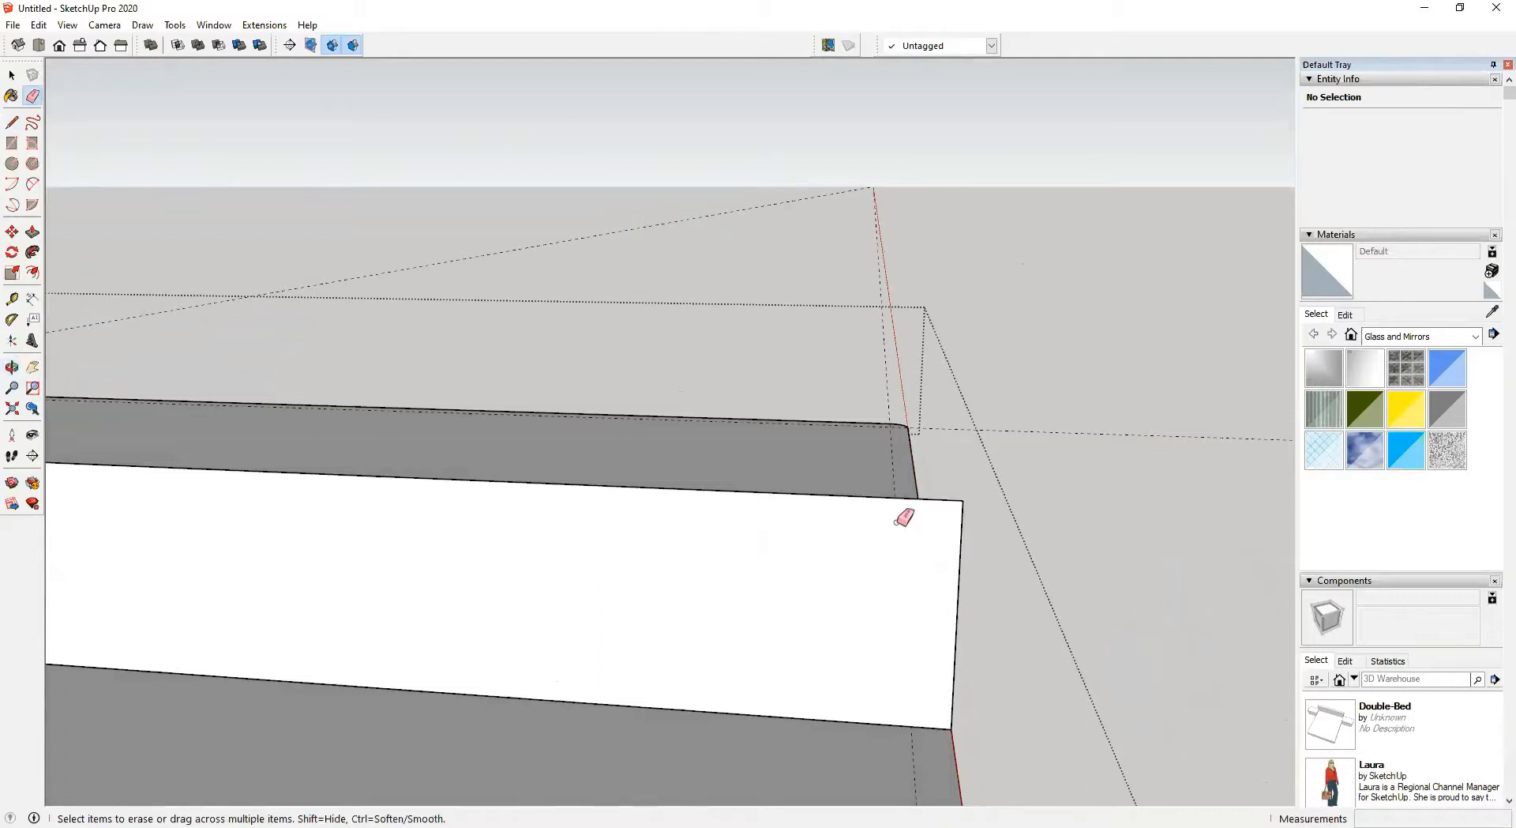
# Add guides 25 mm in from the top and side edges of the white face
pyautogui.press('t')
pyautogui.click(869, 497)
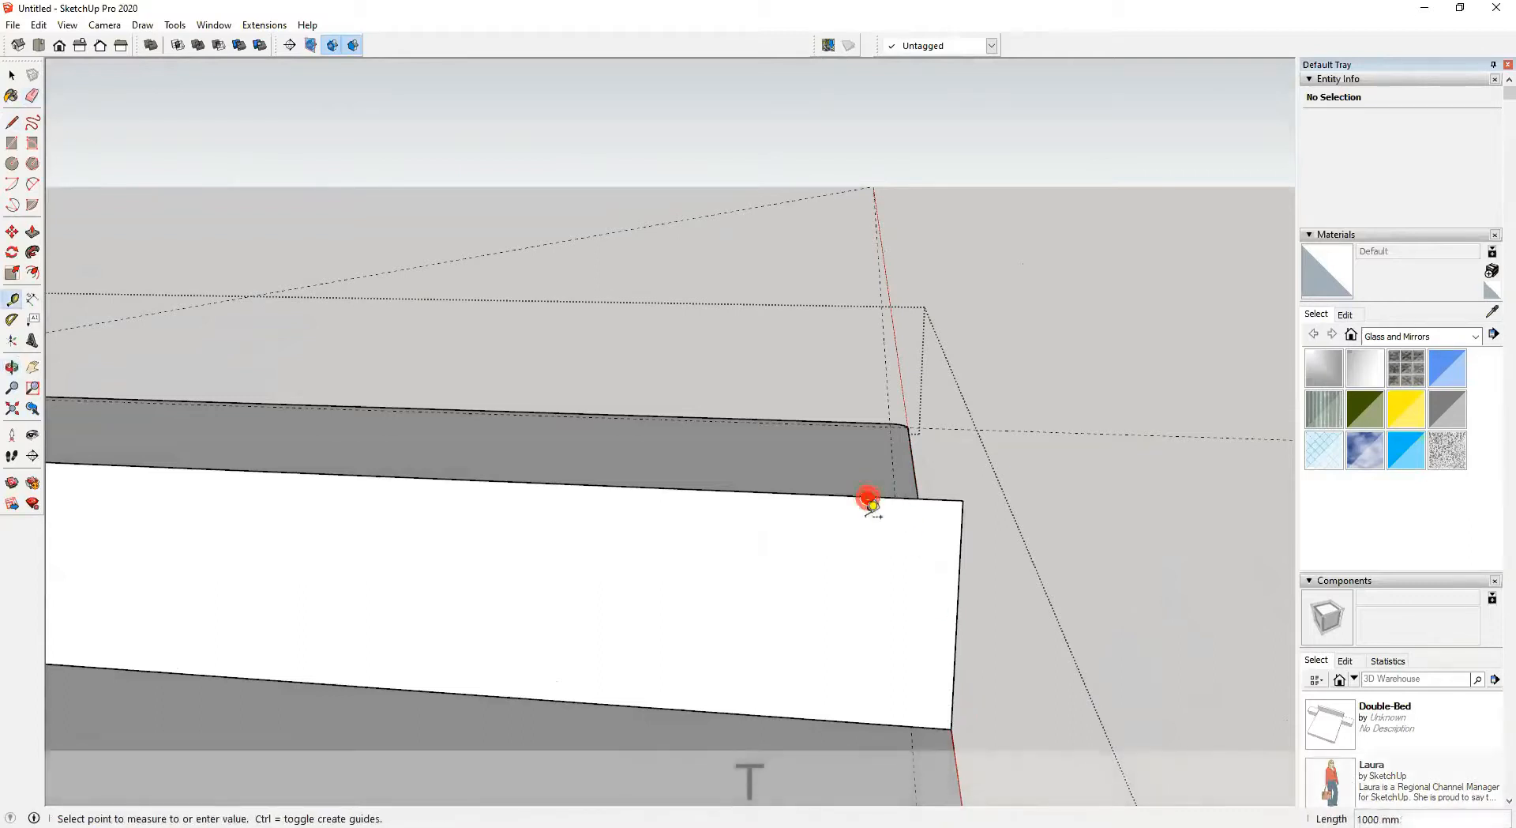
pyautogui.write('25')
pyautogui.press('Return')
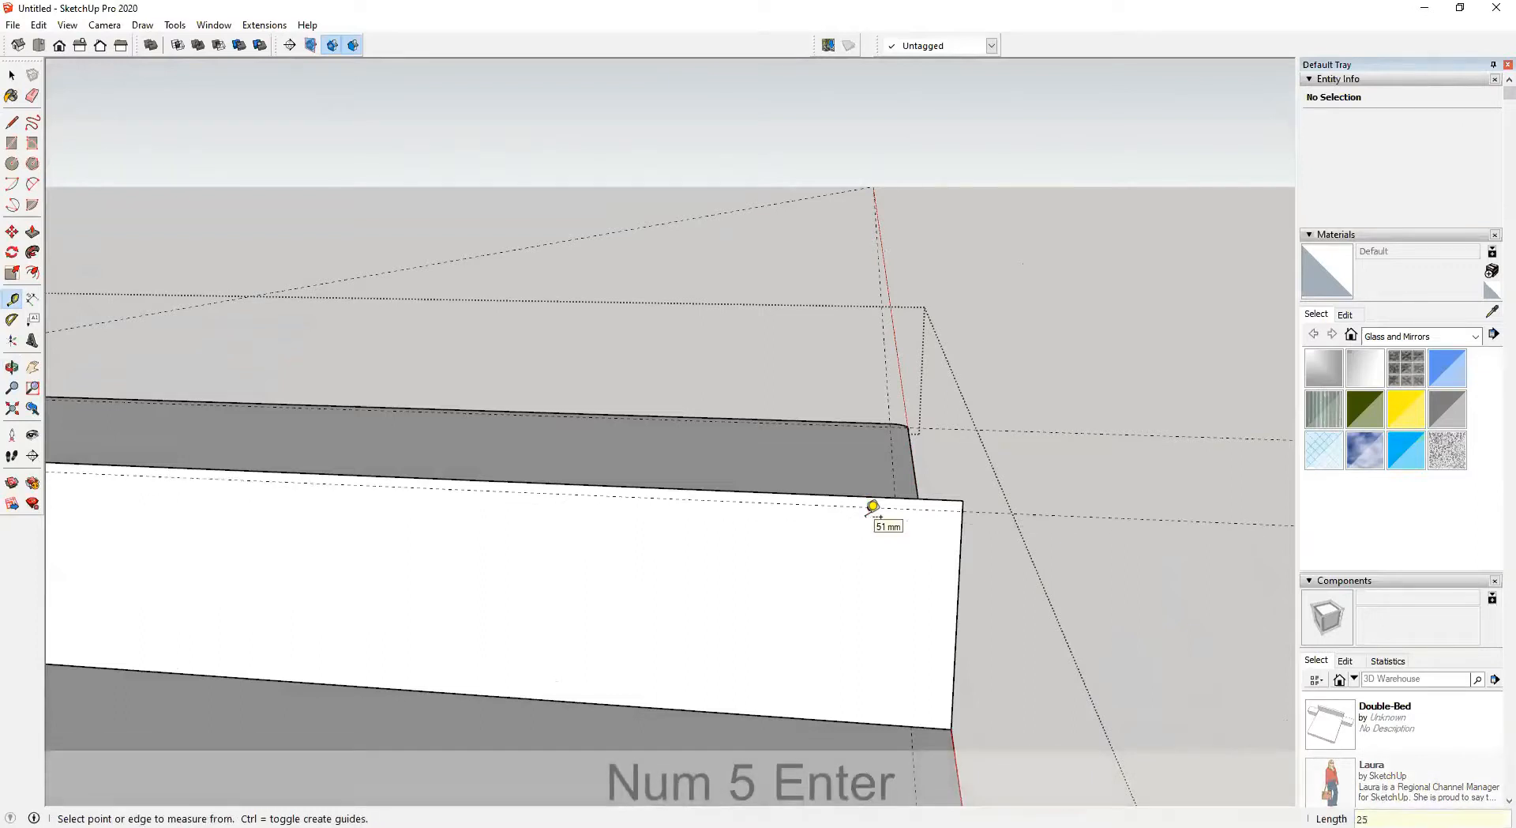
pyautogui.click(959, 576)
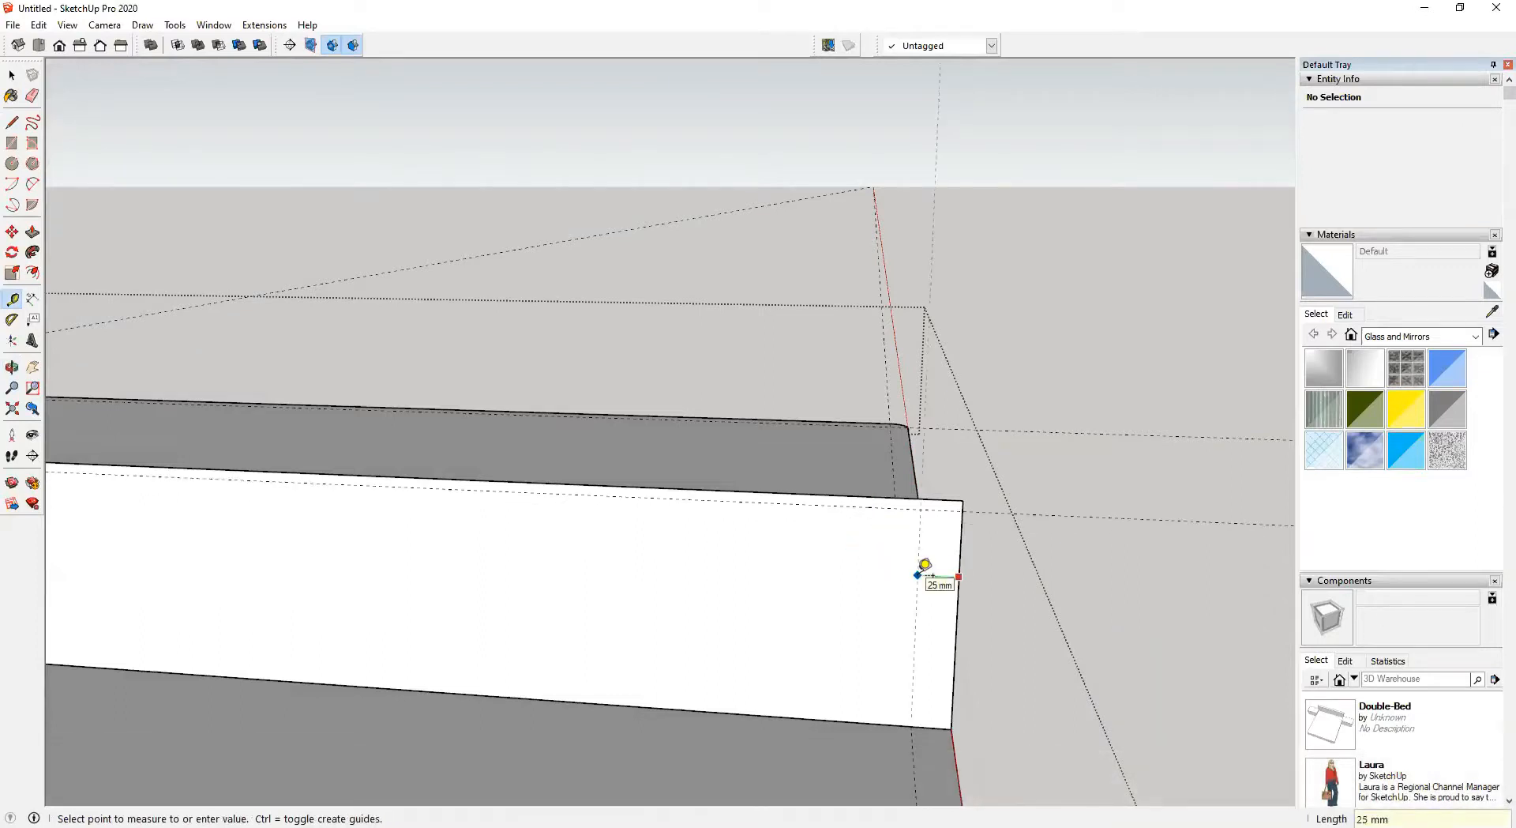
pyautogui.write('25')
pyautogui.press('Return')
pyautogui.moveTo(859, 562); pyautogui.dragTo(890, 494, button='middle')
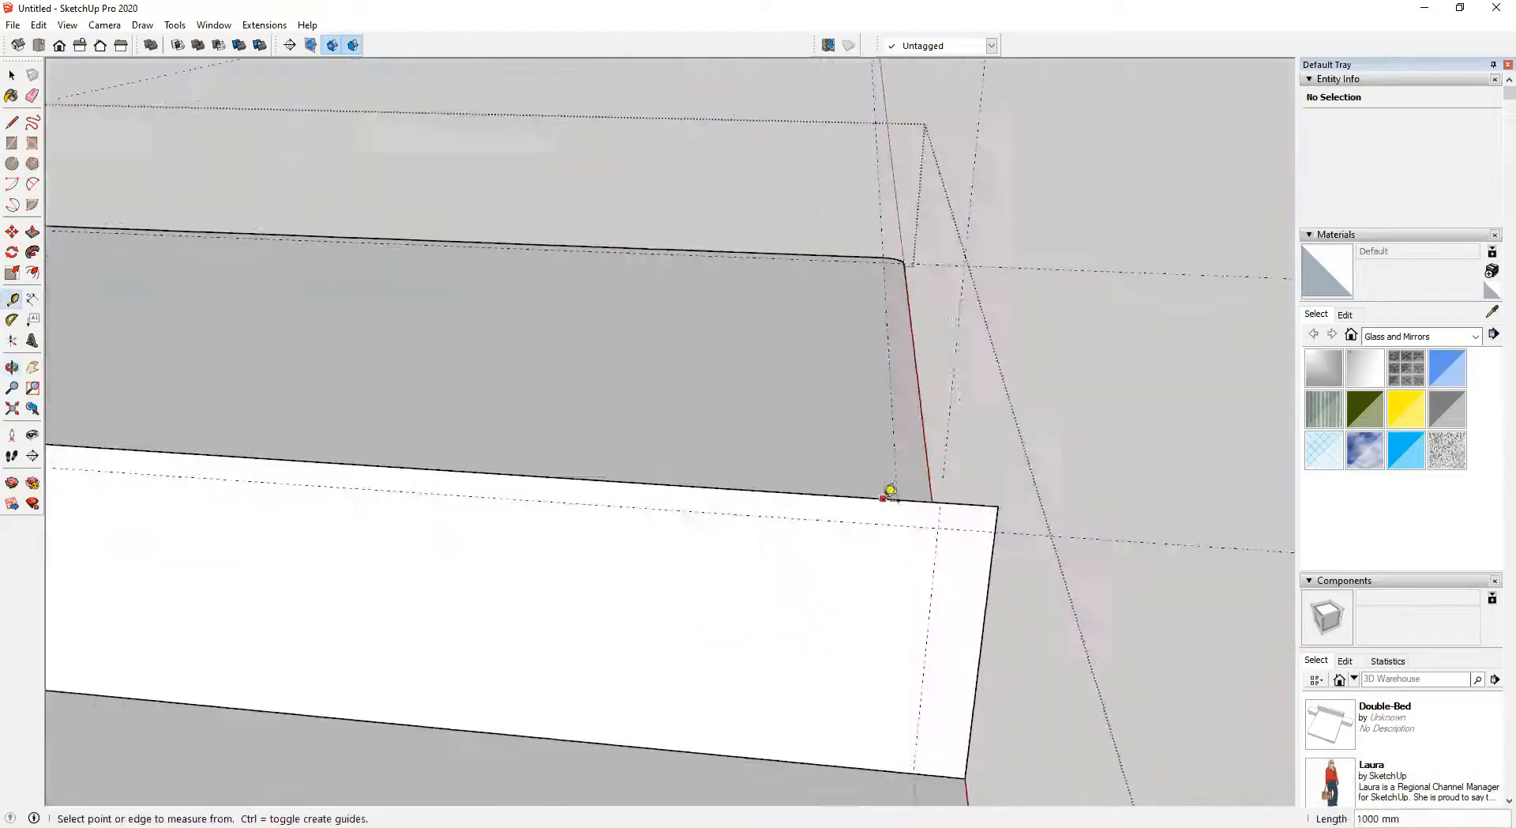
# Add guides 25 mm in from the white strip's upper and lower long edges
pyautogui.click(887, 487)
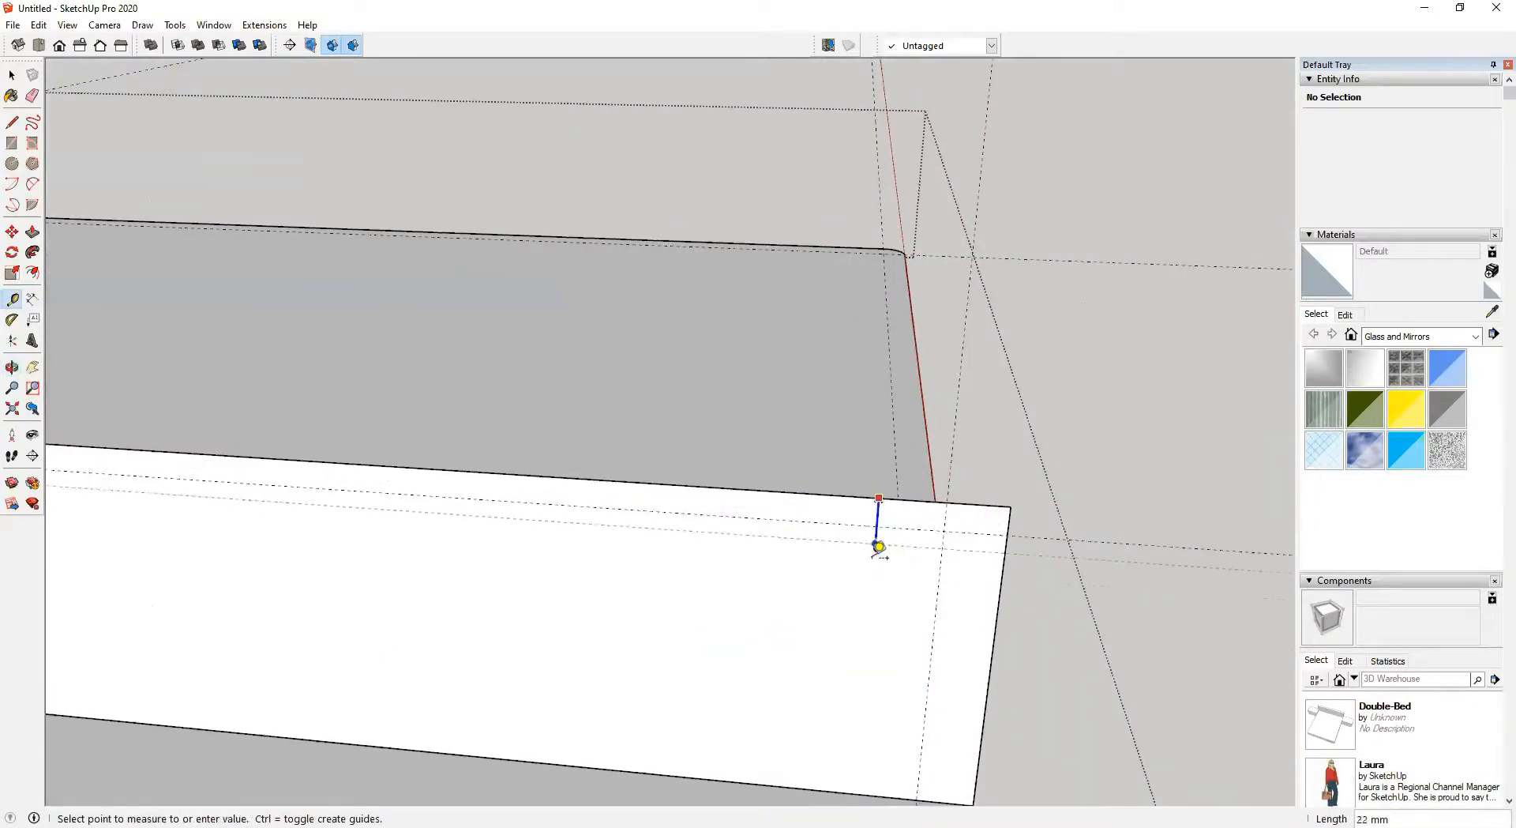
pyautogui.press('Up')
pyautogui.write('25')
pyautogui.press('Return')
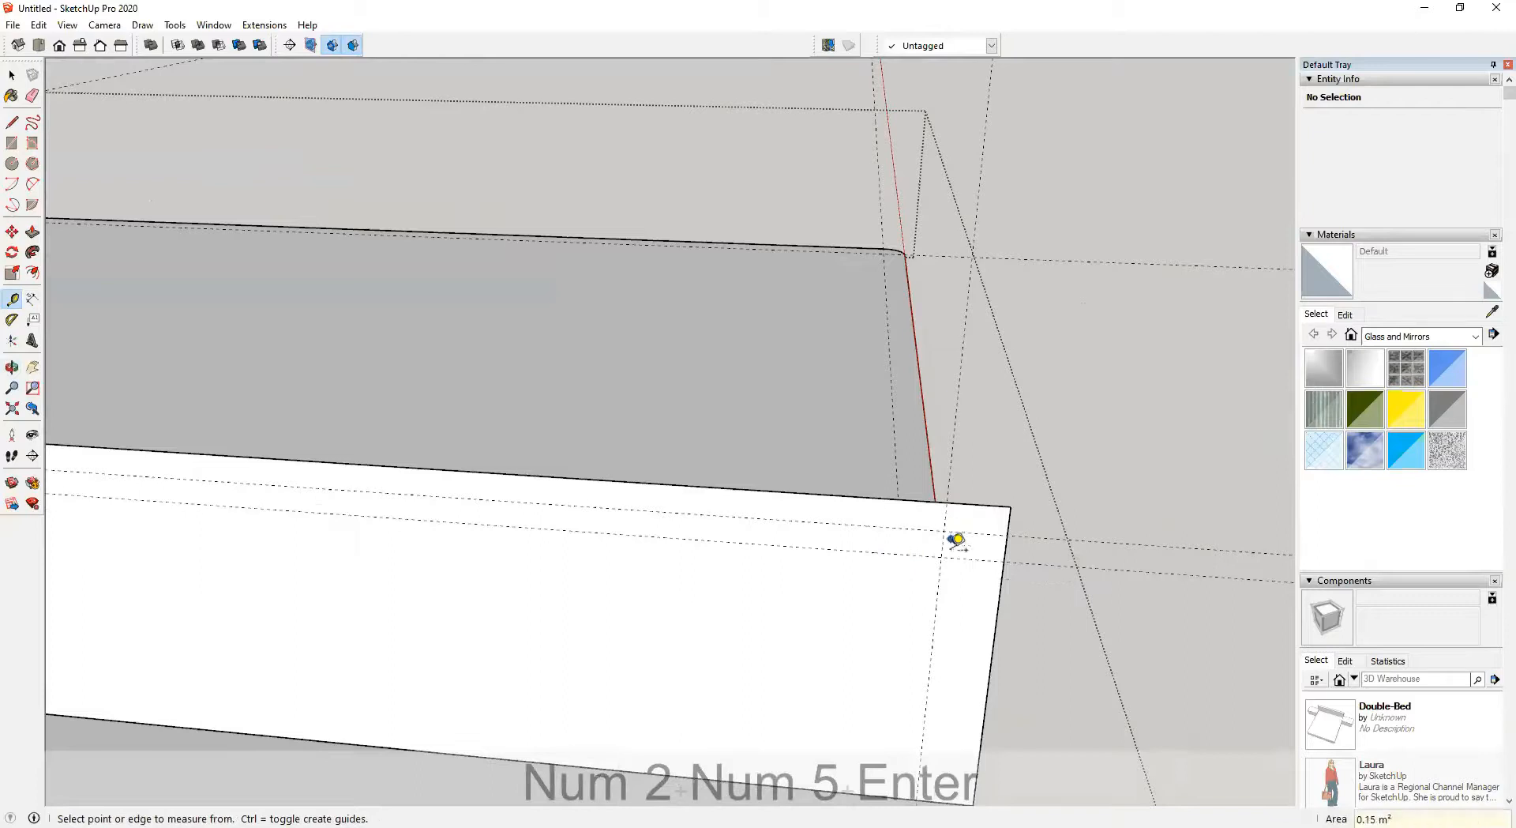
pyautogui.scroll(-1, 956, 540)
pyautogui.click(882, 740)
pyautogui.press('Up')
pyautogui.write('25')
pyautogui.press('Return')
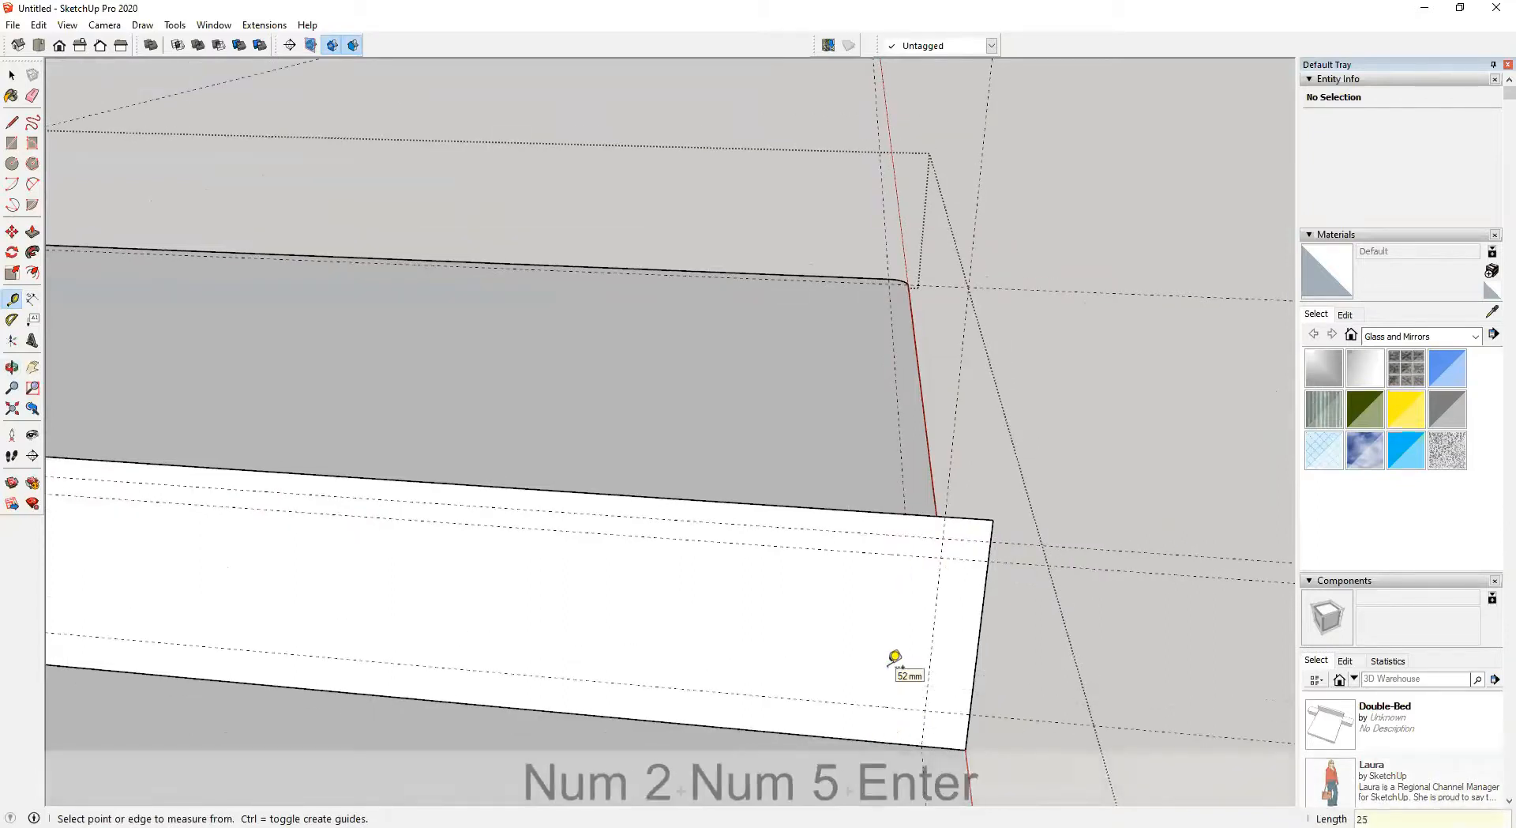
# Round the end corners of the white strip profile with fillet arcs at the guide intersections
pyautogui.press('a')
pyautogui.scroll(2, 903, 657)
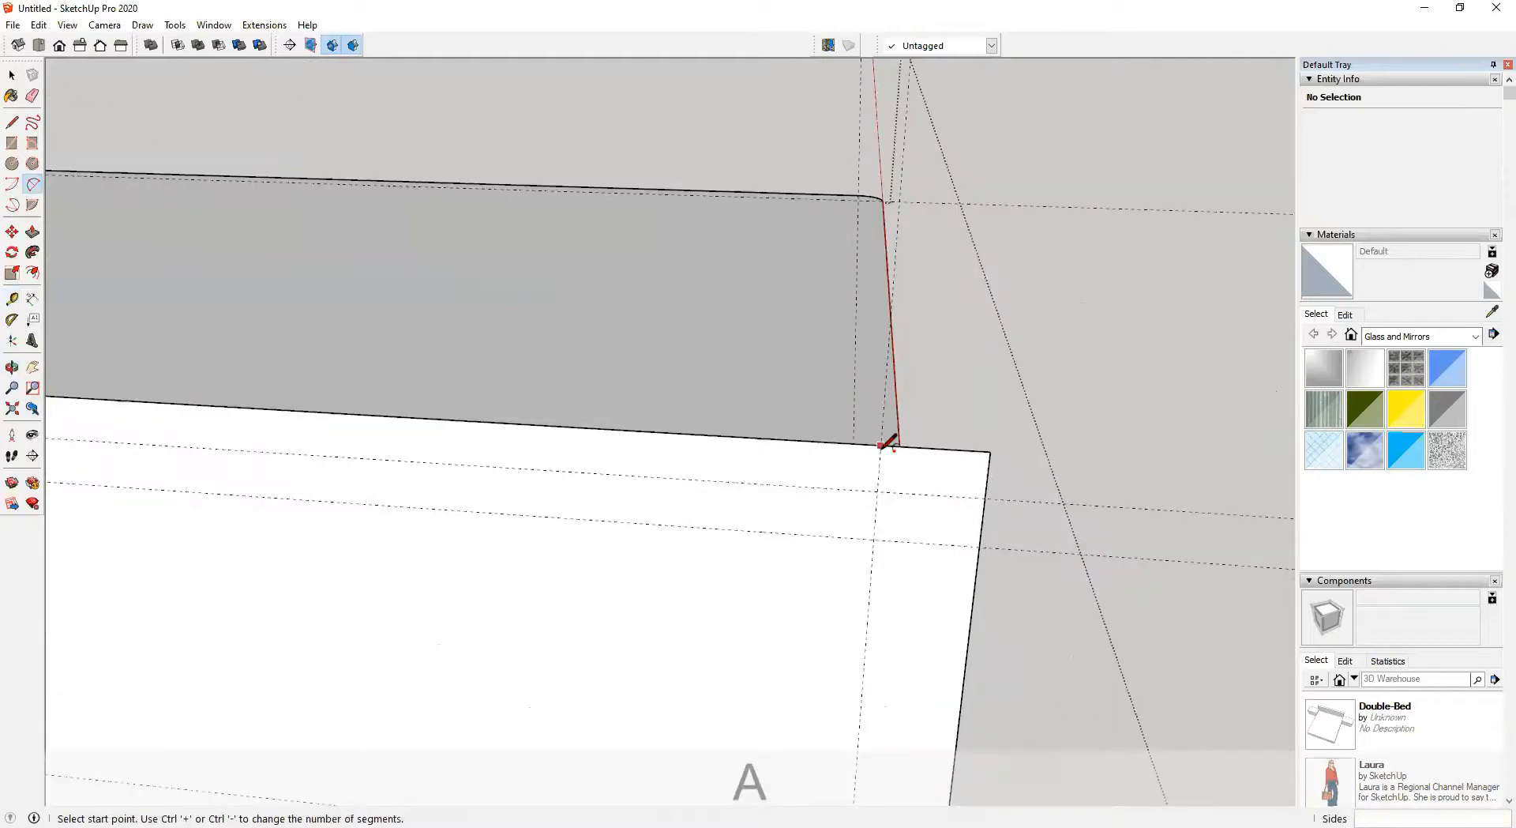
pyautogui.click(882, 446)
pyautogui.press('a')
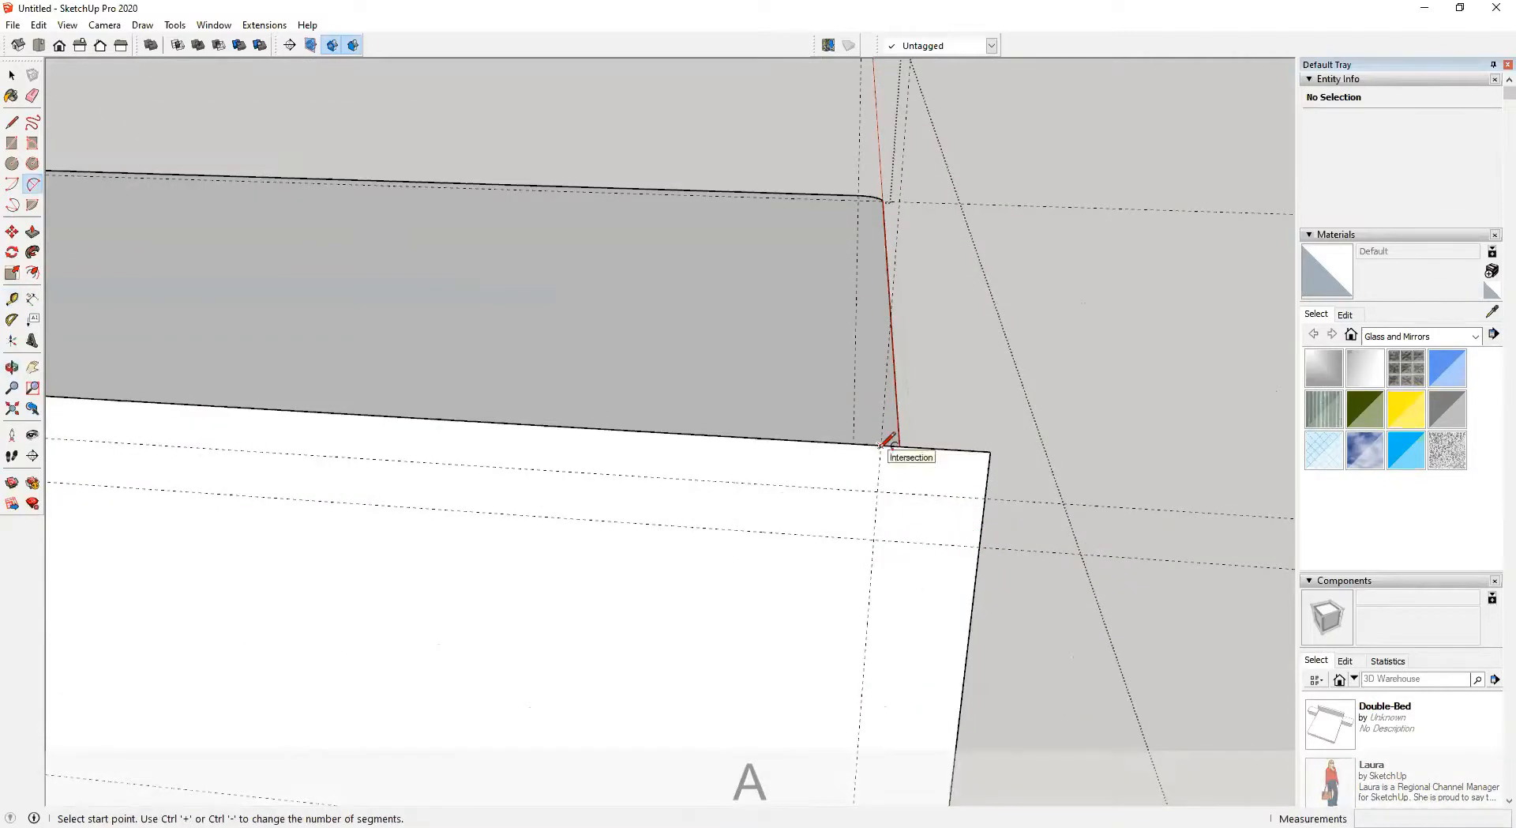
pyautogui.click(882, 446)
pyautogui.moveTo(906, 496); pyautogui.dragTo(903, 582, button='middle')
pyautogui.click(985, 563)
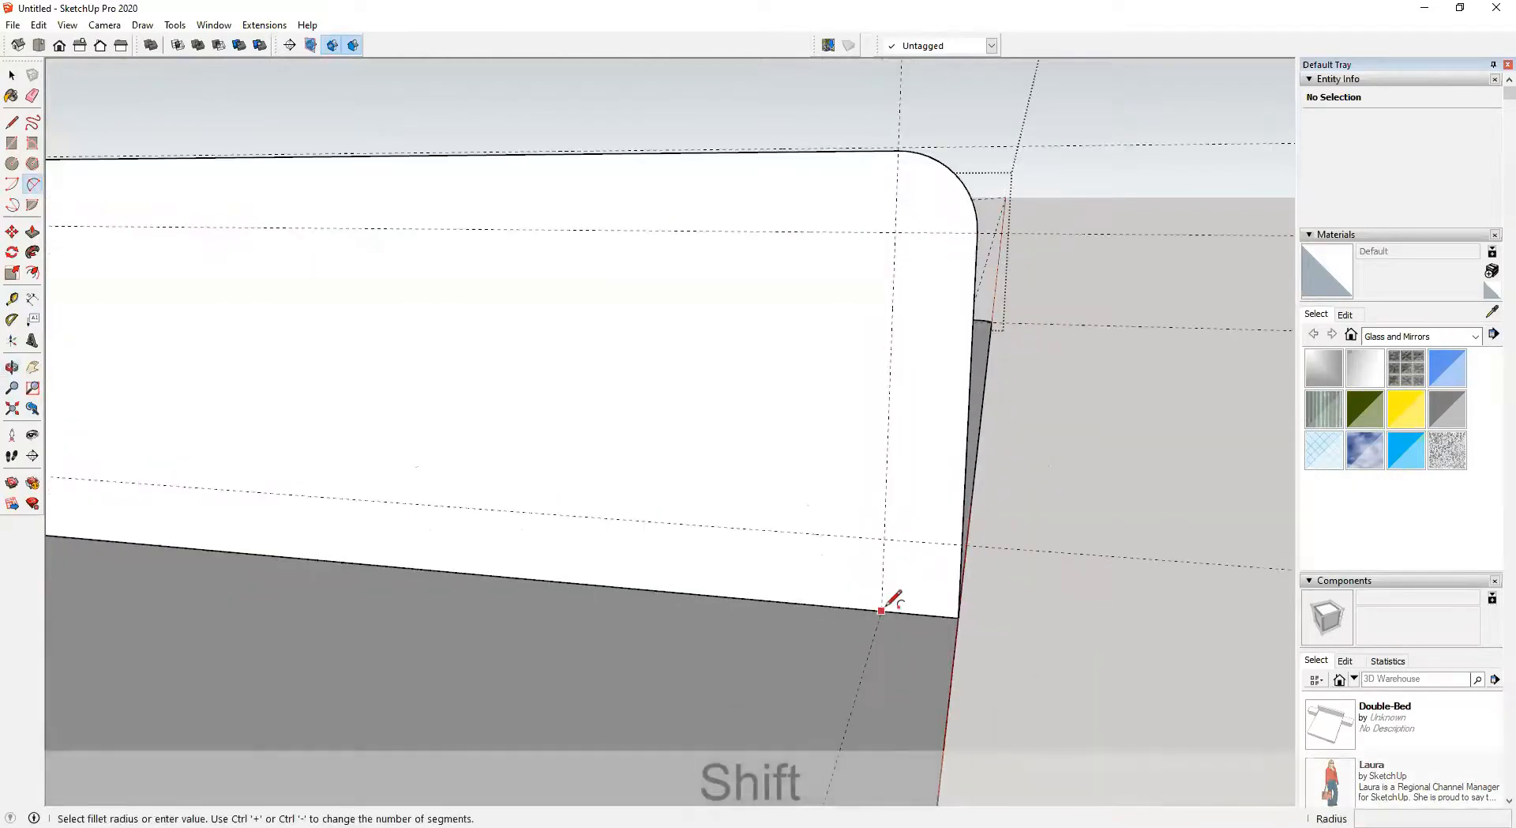
pyautogui.click(882, 609)
pyautogui.click(963, 543)
pyautogui.moveTo(958, 608); pyautogui.dragTo(908, 617, button='middle')
# Erase the leftover corner lines around the rounded profile with the Eraser
pyautogui.press('e')
pyautogui.moveTo(978, 571); pyautogui.dragTo(931, 628)
pyautogui.scroll(-6, 988, 628)
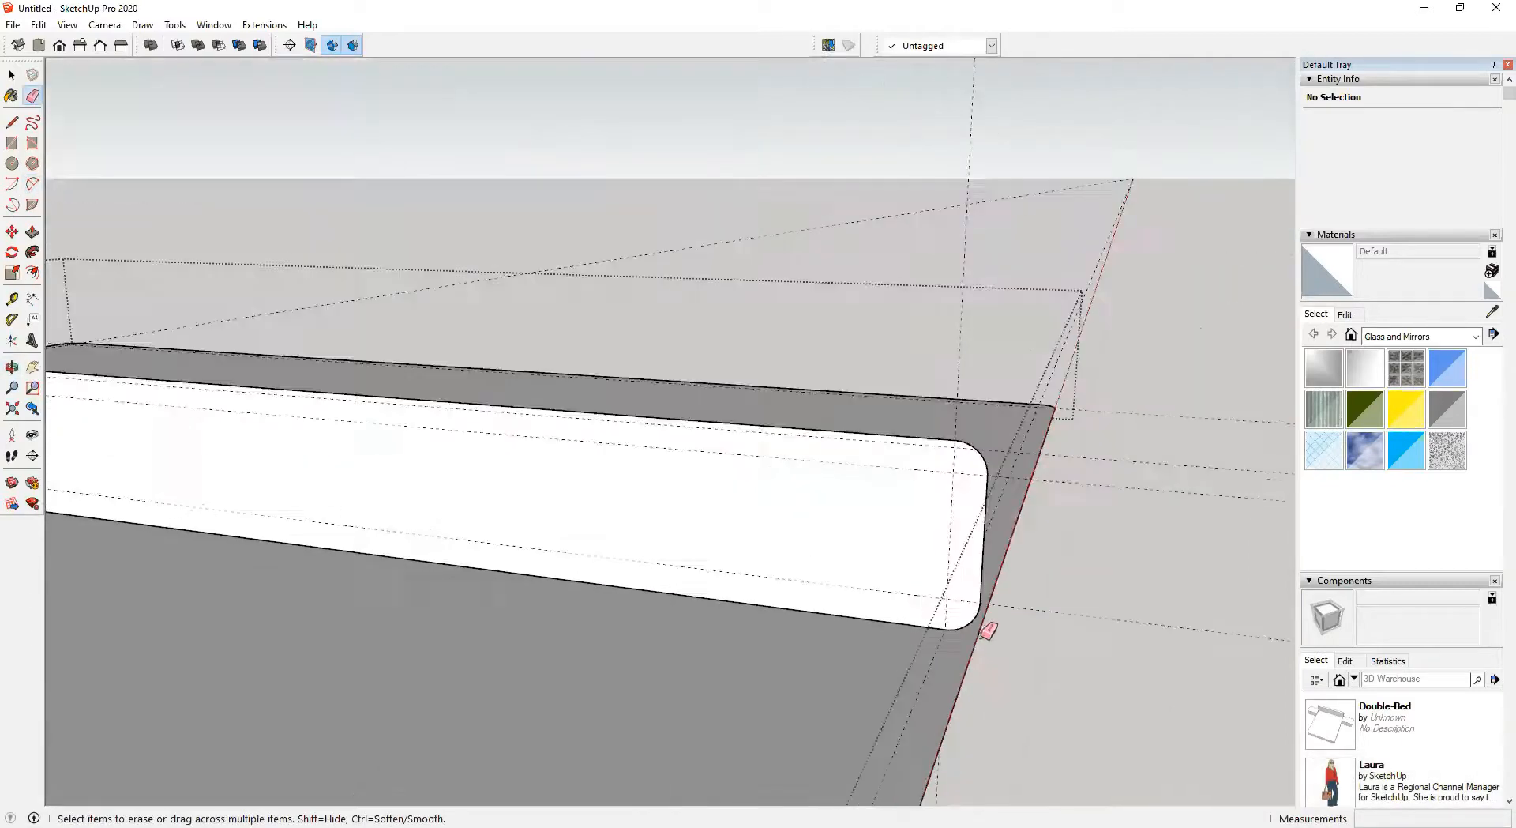
pyautogui.moveTo(961, 633)
pyautogui.mouseDown(button='middle')
pyautogui.moveTo(982, 671)
pyautogui.moveTo(824, 605)
pyautogui.moveTo(816, 678)
pyautogui.mouseUp(button='middle')
# Delete the slab's top face, keeping its outline edges as a path
pyautogui.press('space')
pyautogui.click(822, 574)
pyautogui.moveTo(822, 574); pyautogui.dragTo(842, 683, button='middle')
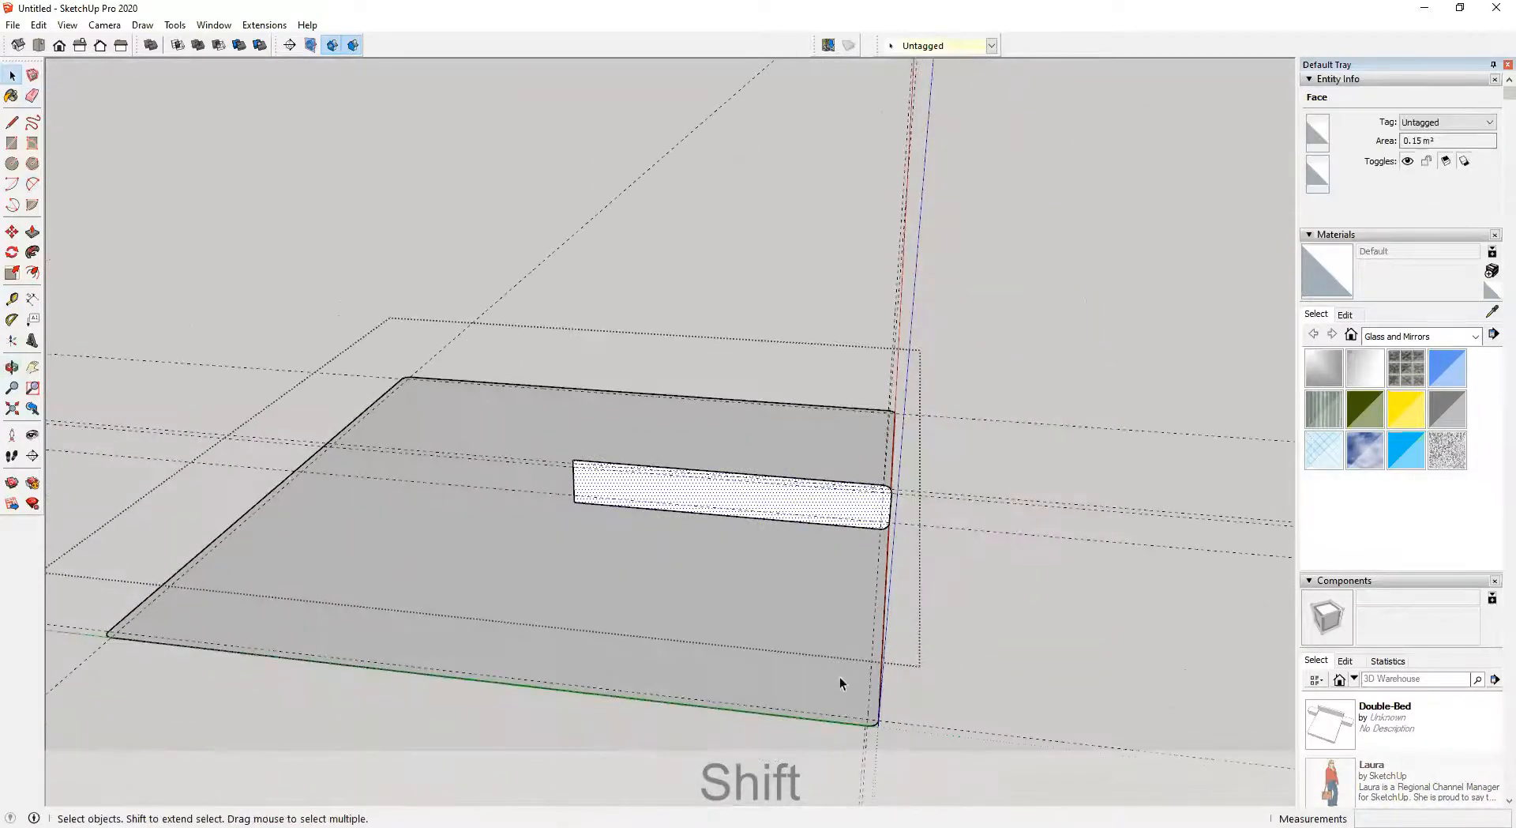
pyautogui.click(880, 684)
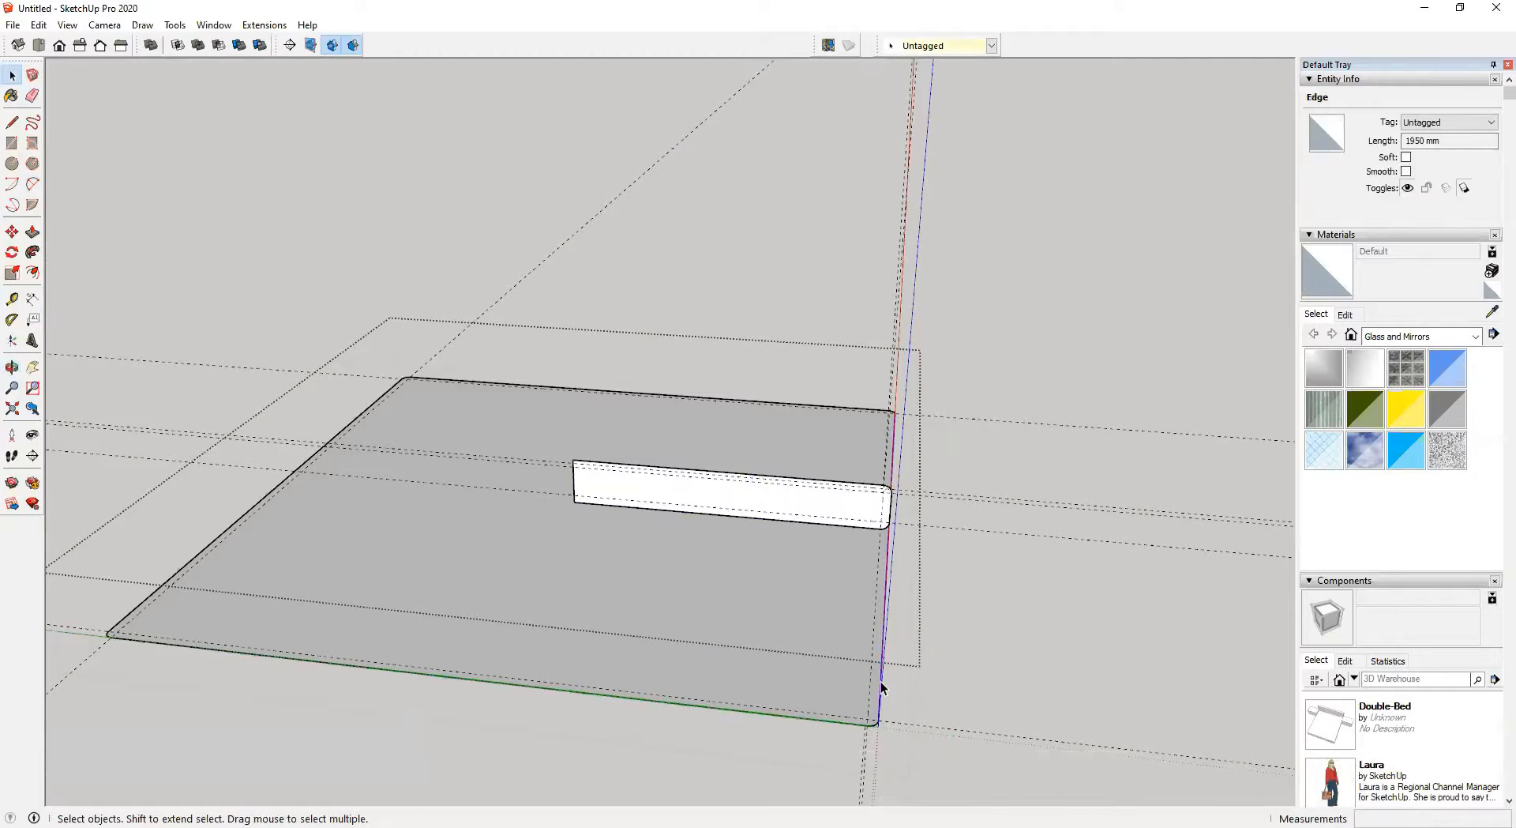
pyautogui.click(800, 663)
pyautogui.doubleClick(759, 619)
pyautogui.click(734, 619)
pyautogui.press('Delete')
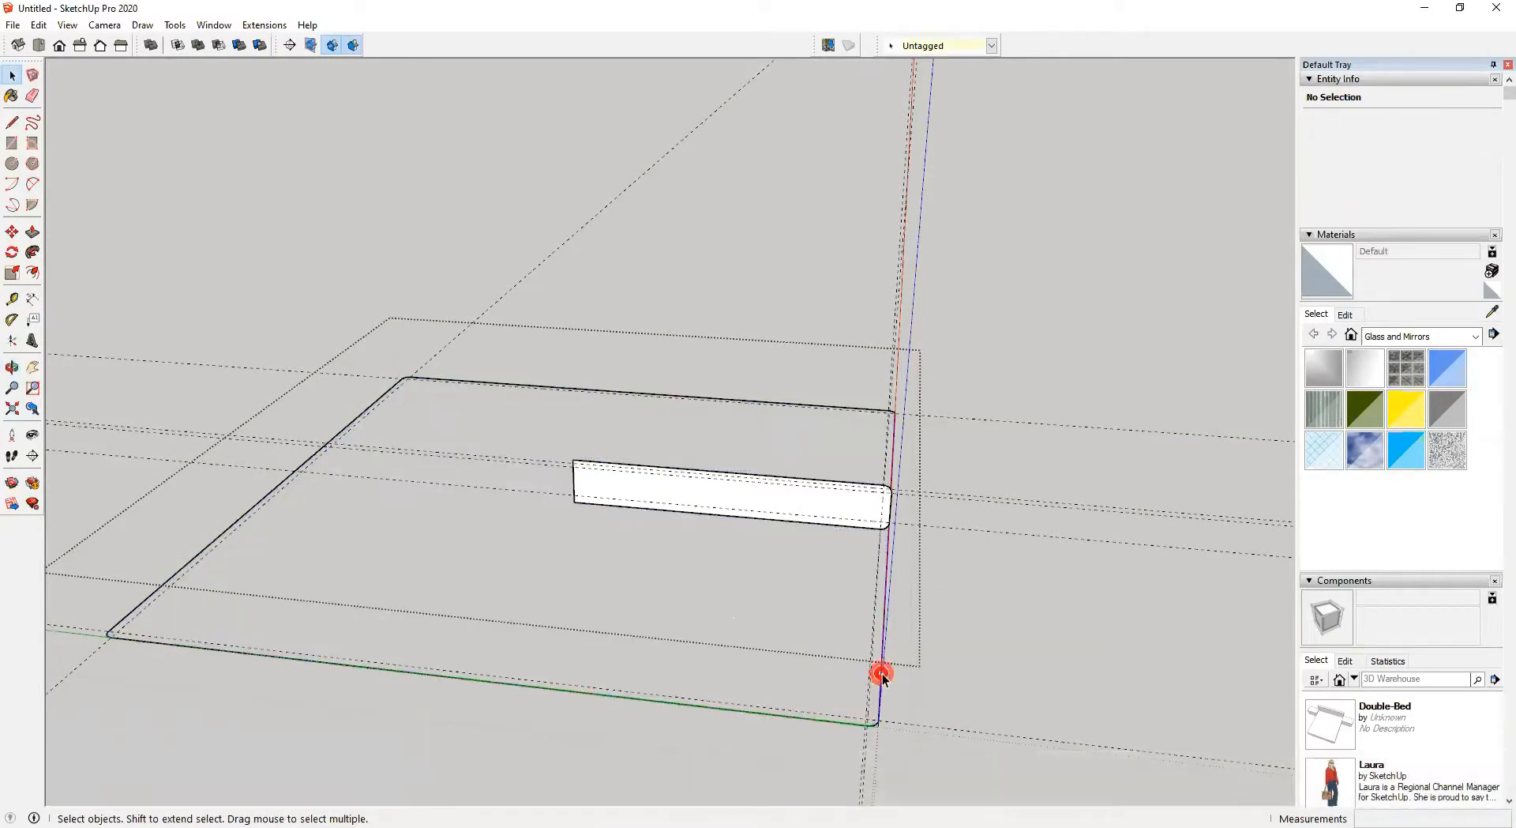
# Select the slab's outline path and sweep the rounded profile along it with Follow Me
pyautogui.tripleClick(882, 675)
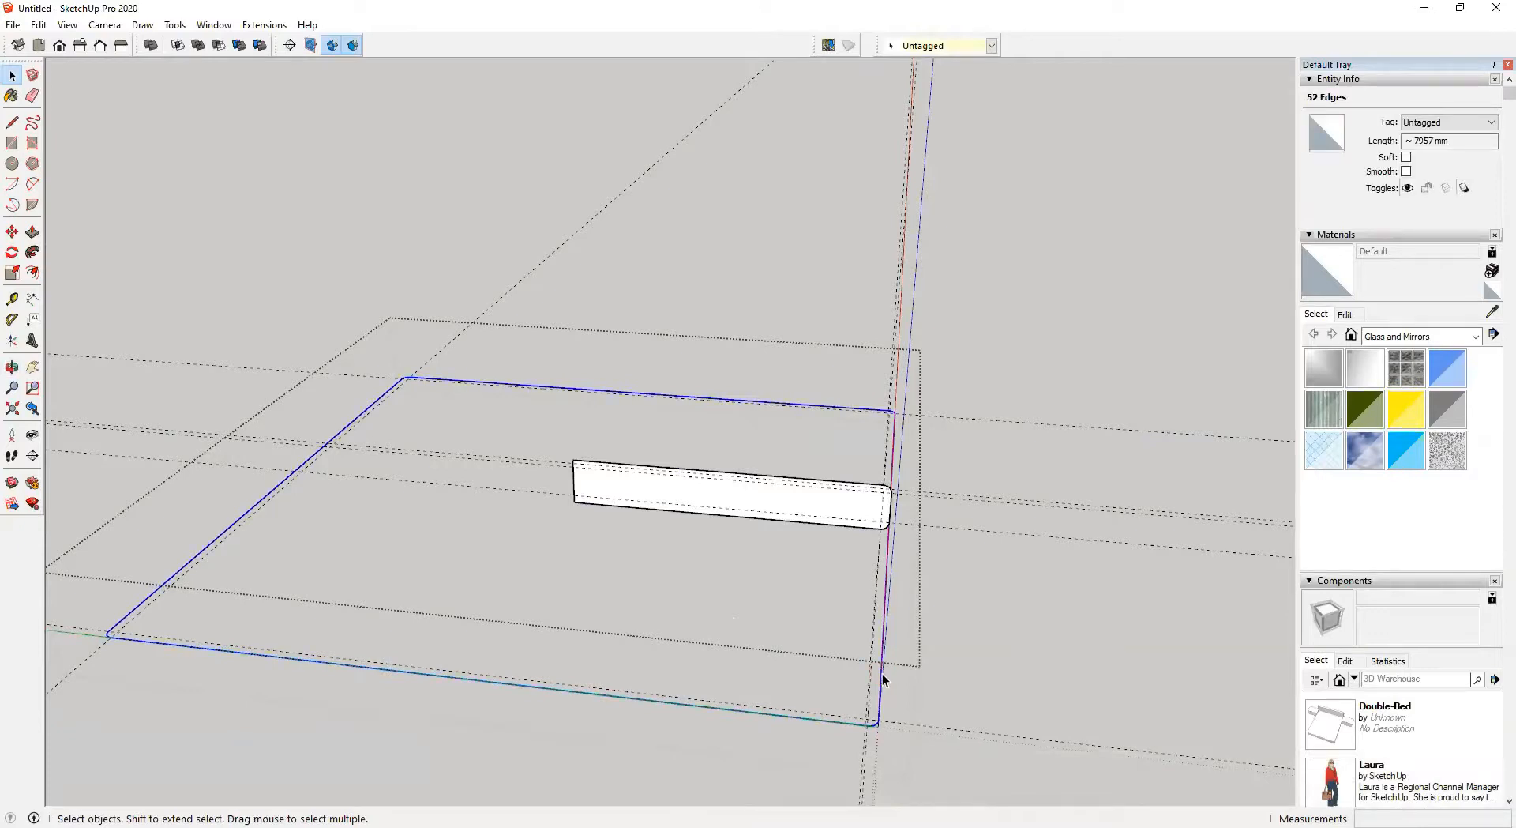
pyautogui.moveTo(887, 677); pyautogui.dragTo(718, 618, button='middle')
pyautogui.scroll(3, 711, 608)
pyautogui.scroll(2, 706, 594)
pyautogui.scroll(-3, 807, 580)
pyautogui.moveTo(699, 552); pyautogui.dragTo(411, 458, button='middle')
pyautogui.click(33, 255)
pyautogui.click(693, 491)
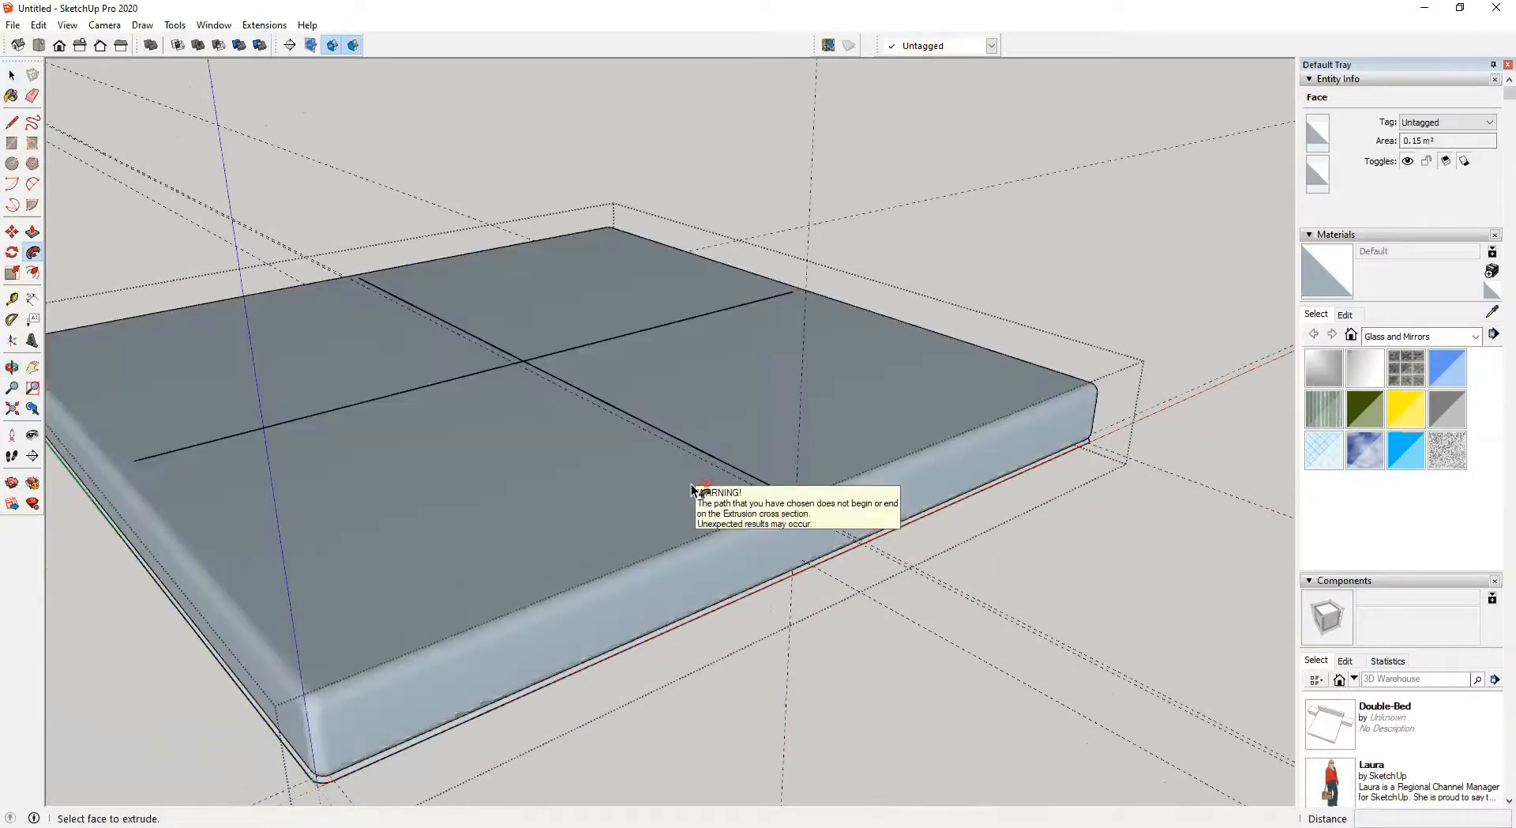
pyautogui.moveTo(694, 495); pyautogui.dragTo(738, 439, button='middle')
# Erase the leftover cross lines on the rounded mattress top
pyautogui.scroll(3, 840, 387)
pyautogui.scroll(-1, 841, 387)
pyautogui.moveTo(841, 387)
pyautogui.keyDown('shift'); pyautogui.mouseDown(button='middle')
pyautogui.moveTo(908, 758)
pyautogui.moveTo(886, 813)
pyautogui.mouseUp(button='middle'); pyautogui.keyUp('shift')
pyautogui.scroll(4, 794, 584)
pyautogui.press('e')
pyautogui.click(778, 507)
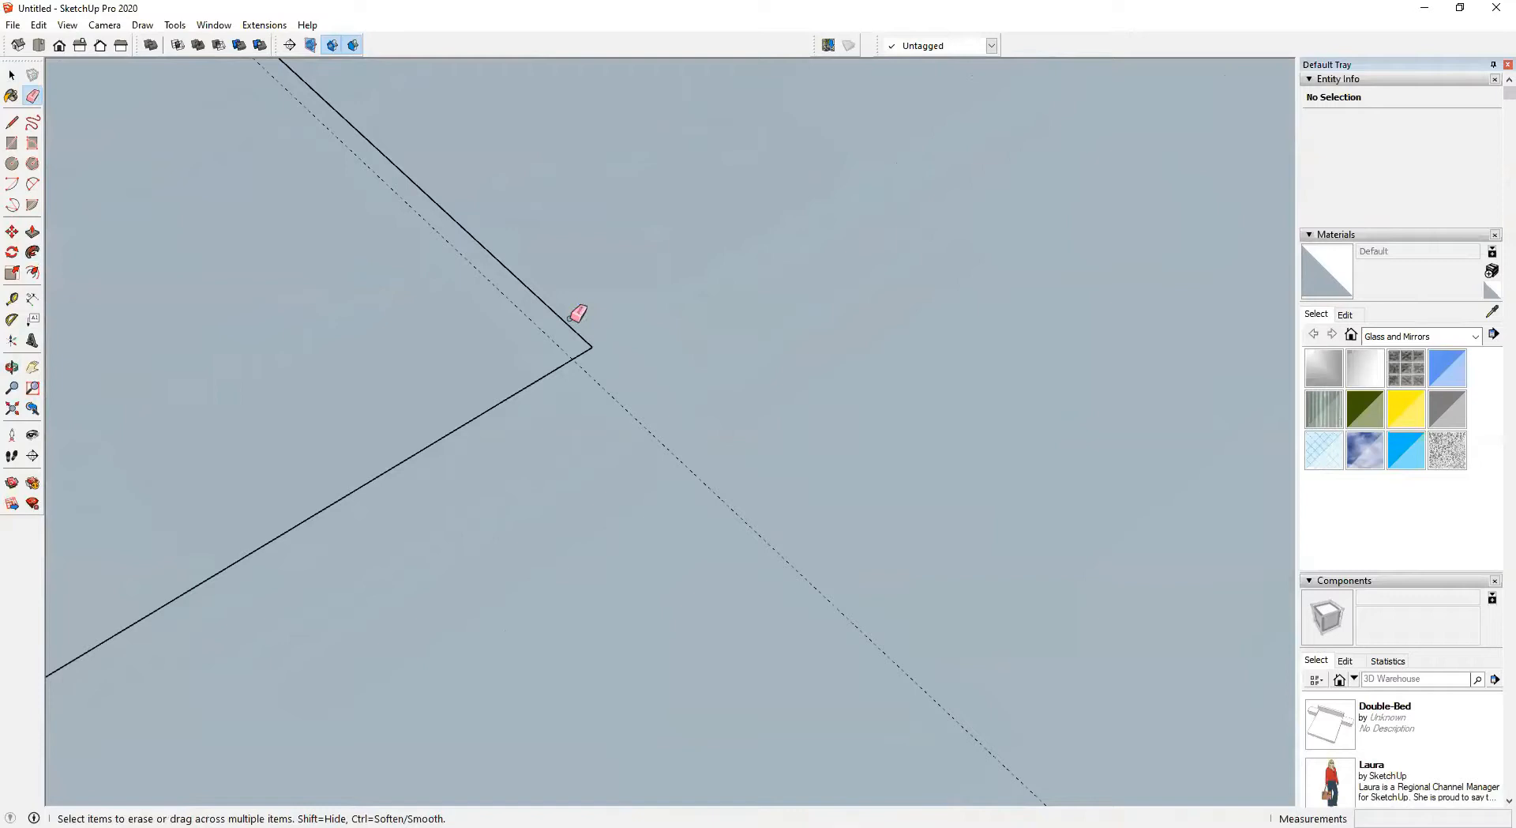
pyautogui.scroll(-6, 542, 464)
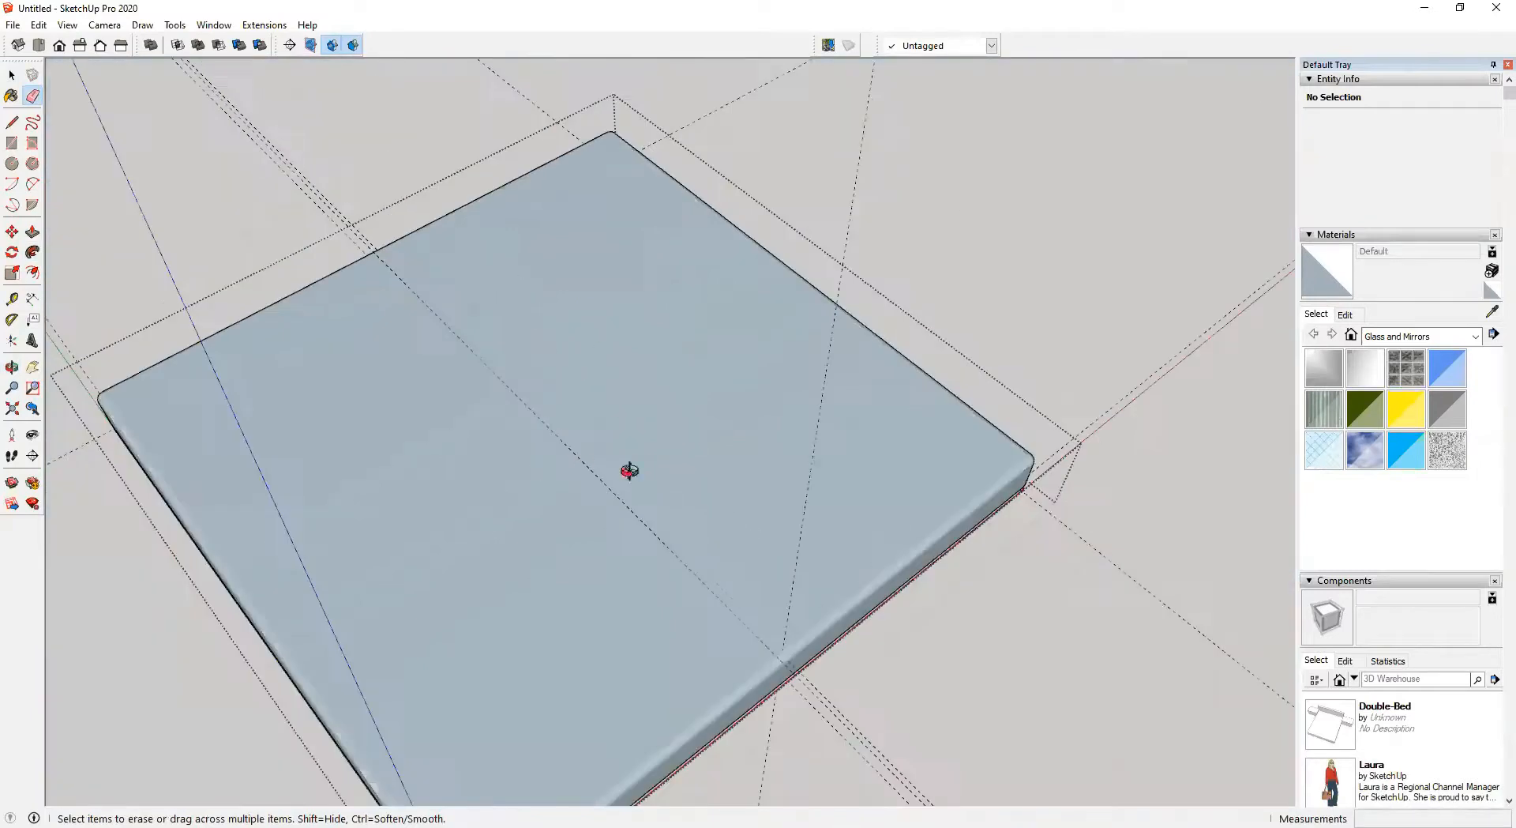
pyautogui.moveTo(629, 471); pyautogui.dragTo(791, 336, button='middle')
# Delete the leftover path edges around the mattress base
pyautogui.scroll(-3, 477, 485)
pyautogui.moveTo(464, 568); pyautogui.dragTo(759, 508, button='middle')
pyautogui.scroll(6, 558, 619)
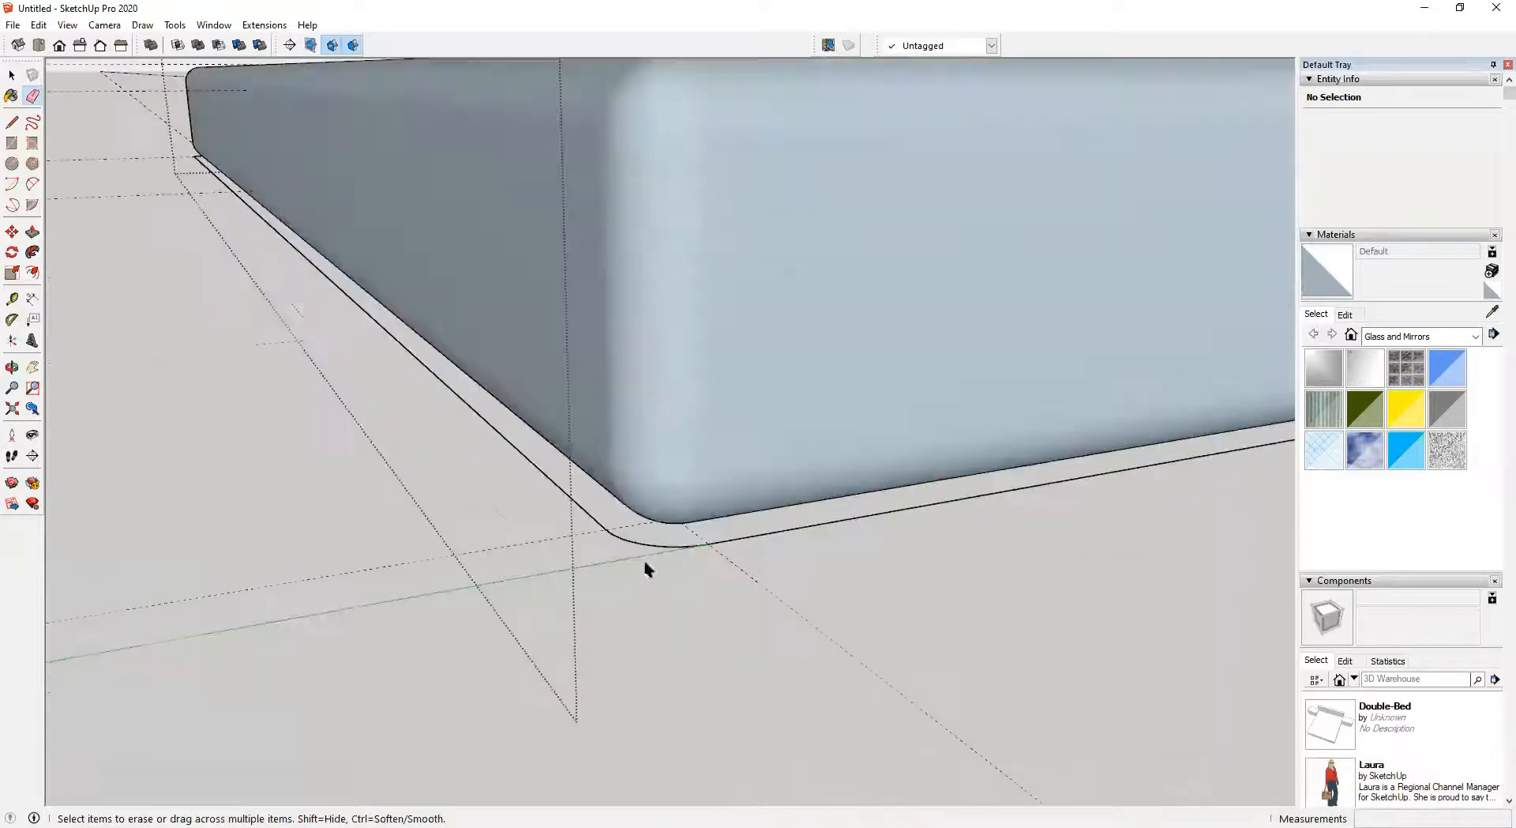
pyautogui.press('space')
pyautogui.click(675, 545)
pyautogui.press('Delete')
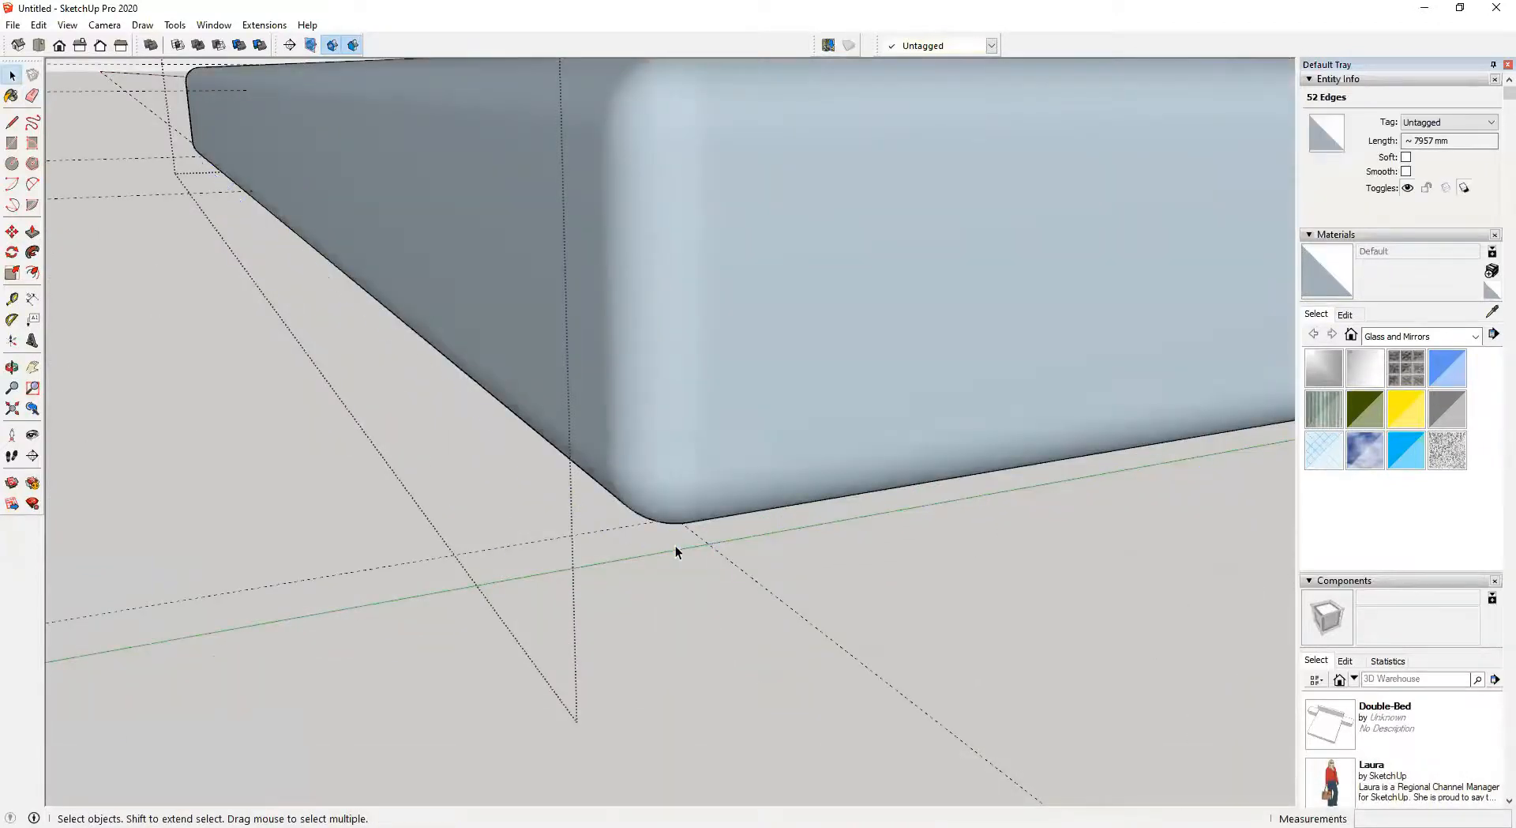
# Orbit around the whole bed to inspect the mattress, headboard and side tables
pyautogui.scroll(-6, 664, 552)
pyautogui.keyDown('shift'); pyautogui.moveTo(770, 534); pyautogui.dragTo(581, 573, button='middle'); pyautogui.keyUp('shift')
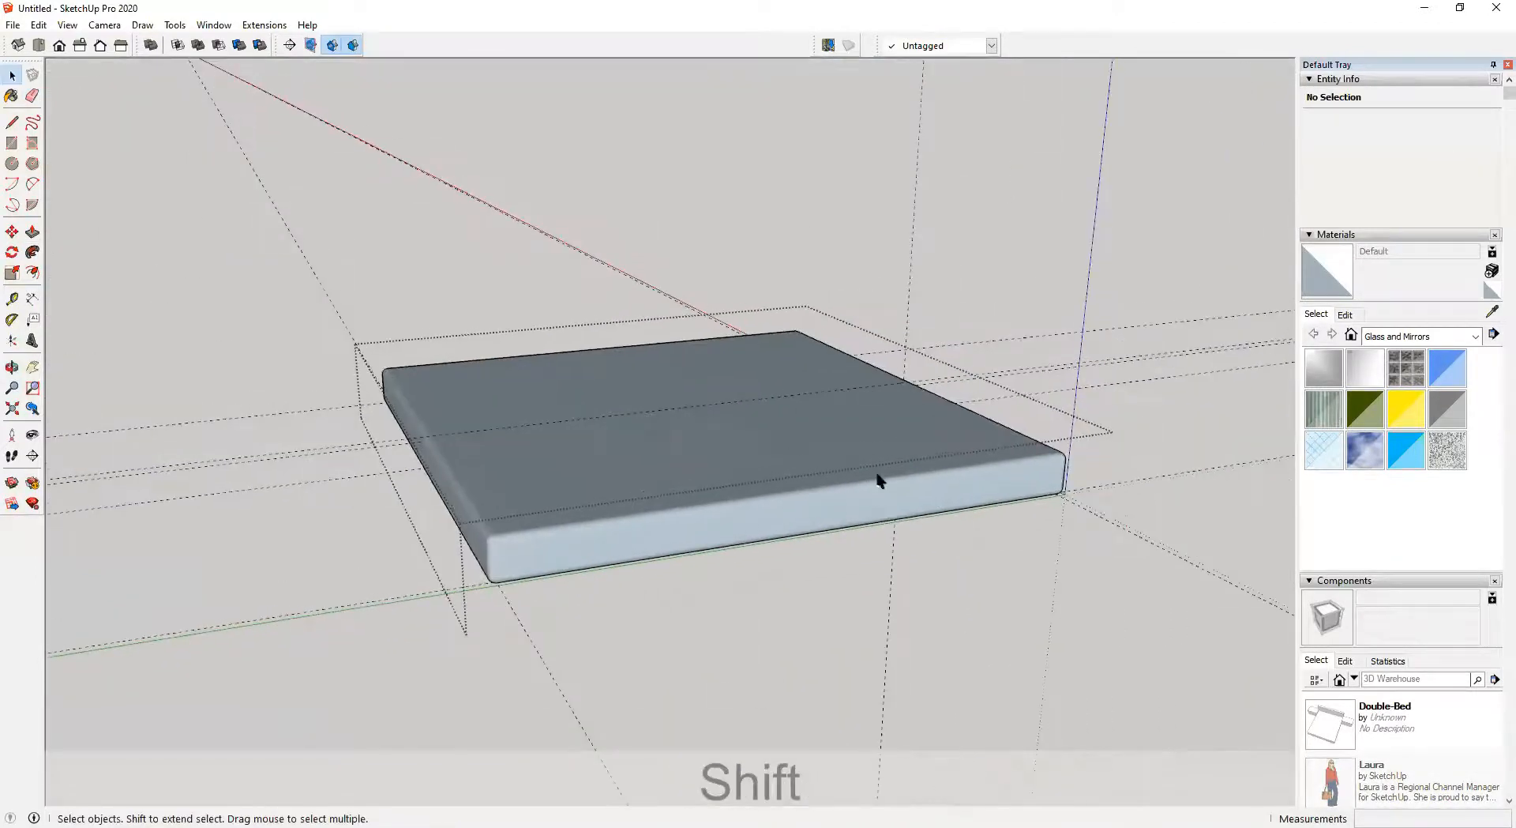
pyautogui.click(762, 467)
pyautogui.hotkey('ctrl', 'a')
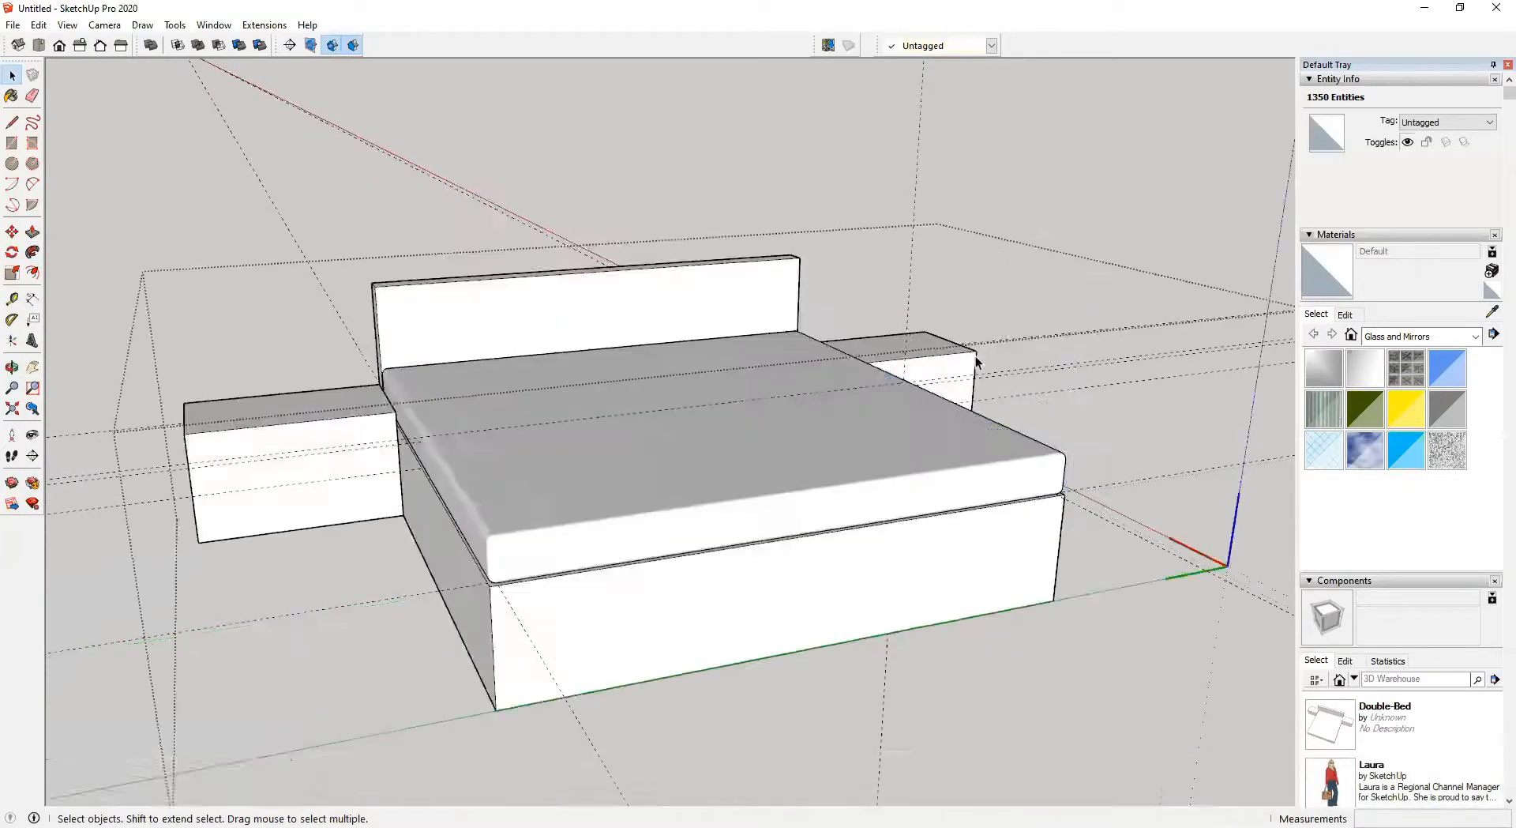
pyautogui.press('o')
pyautogui.moveTo(703, 437); pyautogui.dragTo(745, 516)
pyautogui.press('space')
pyautogui.press('o')
pyautogui.press('space')
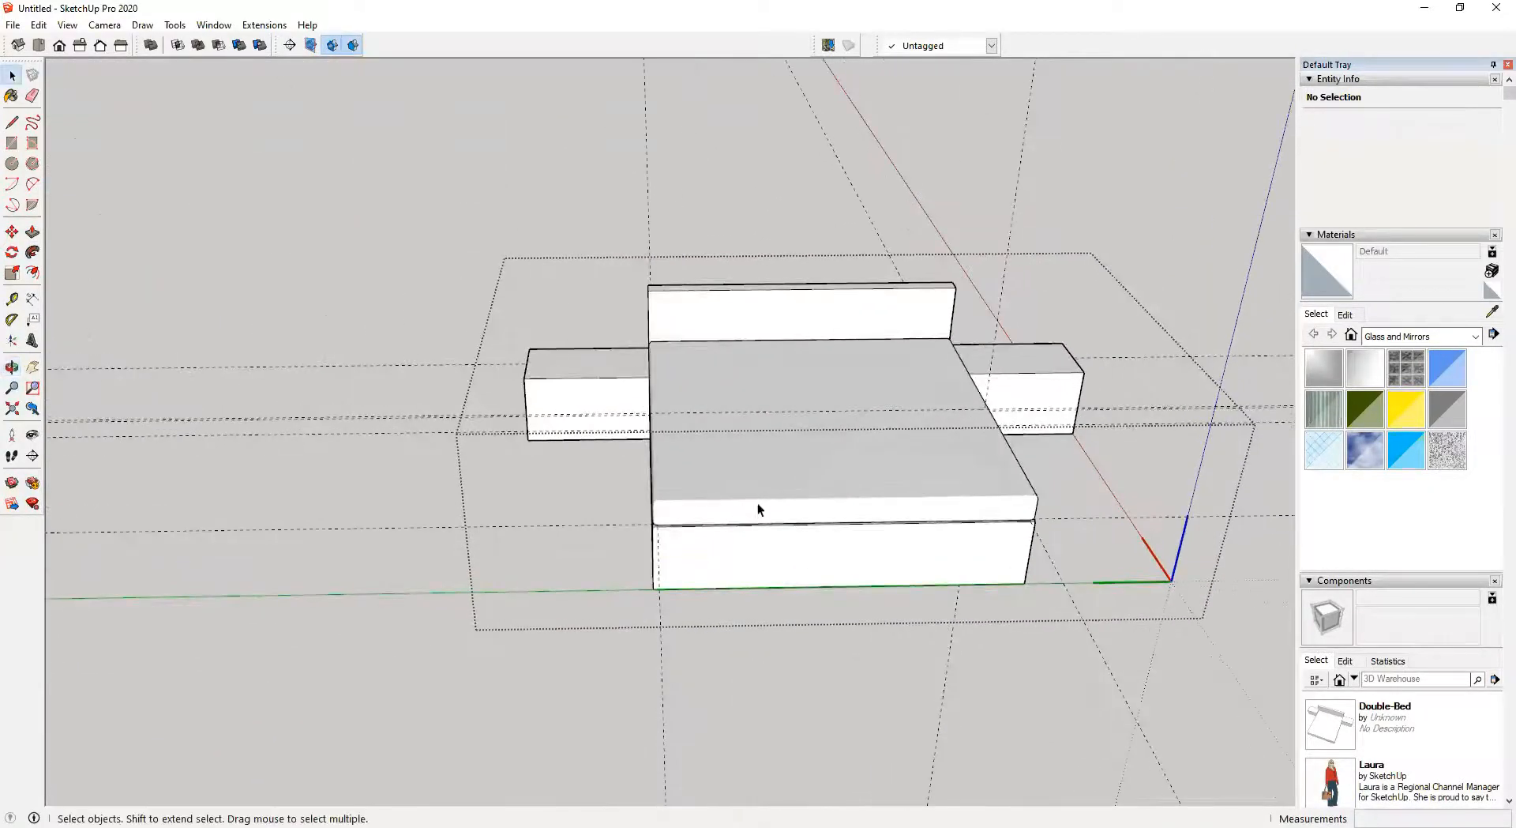
pyautogui.scroll(-1, 841, 463)
pyautogui.keyDown('shift'); pyautogui.moveTo(846, 464); pyautogui.dragTo(646, 548, button='middle'); pyautogui.keyUp('shift')
pyautogui.moveTo(856, 505); pyautogui.dragTo(621, 452, button='middle')
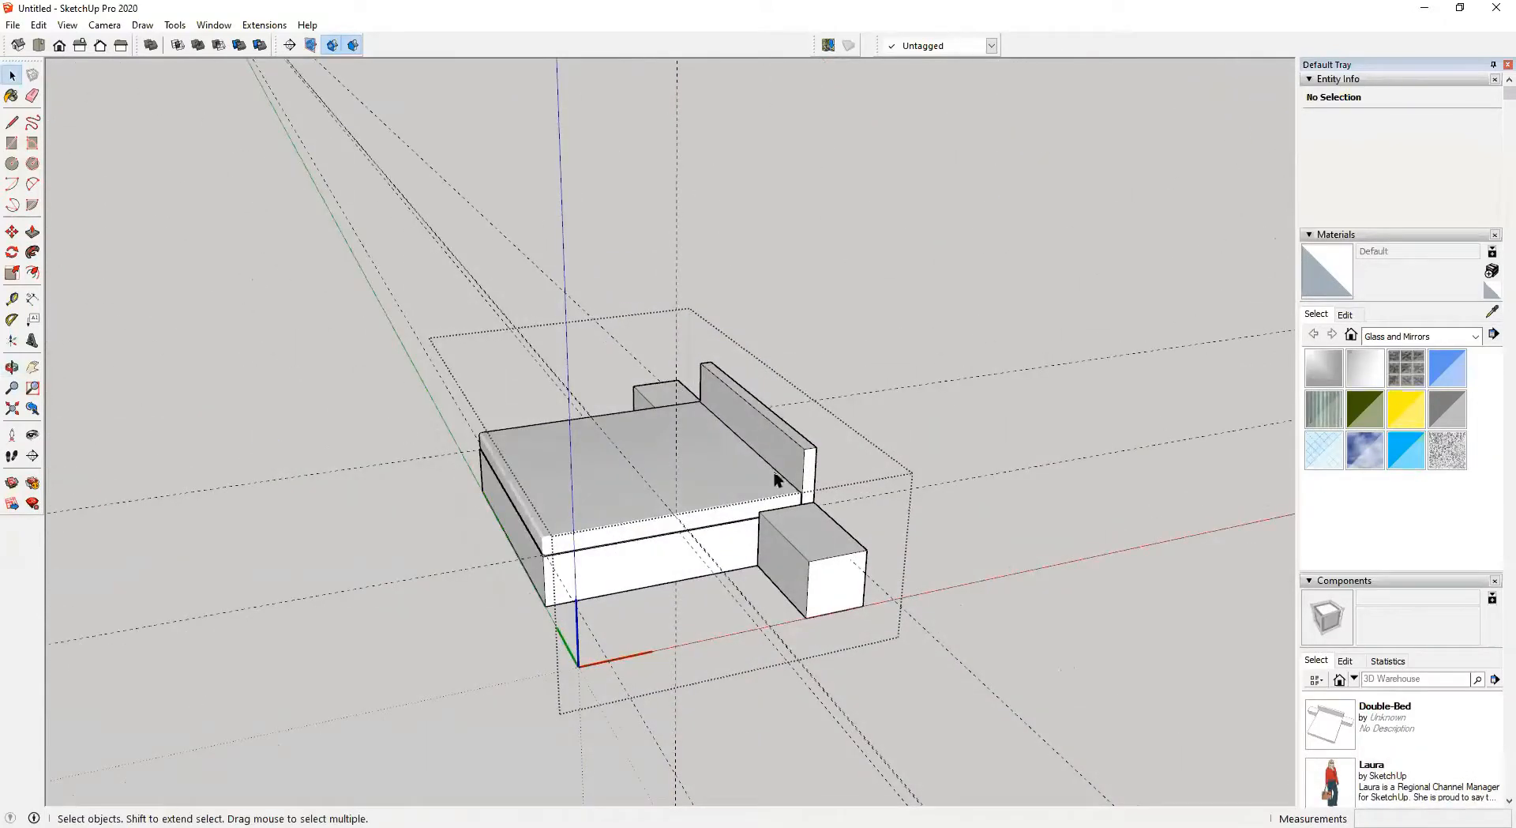
pyautogui.moveTo(791, 525); pyautogui.dragTo(884, 474, button='middle')
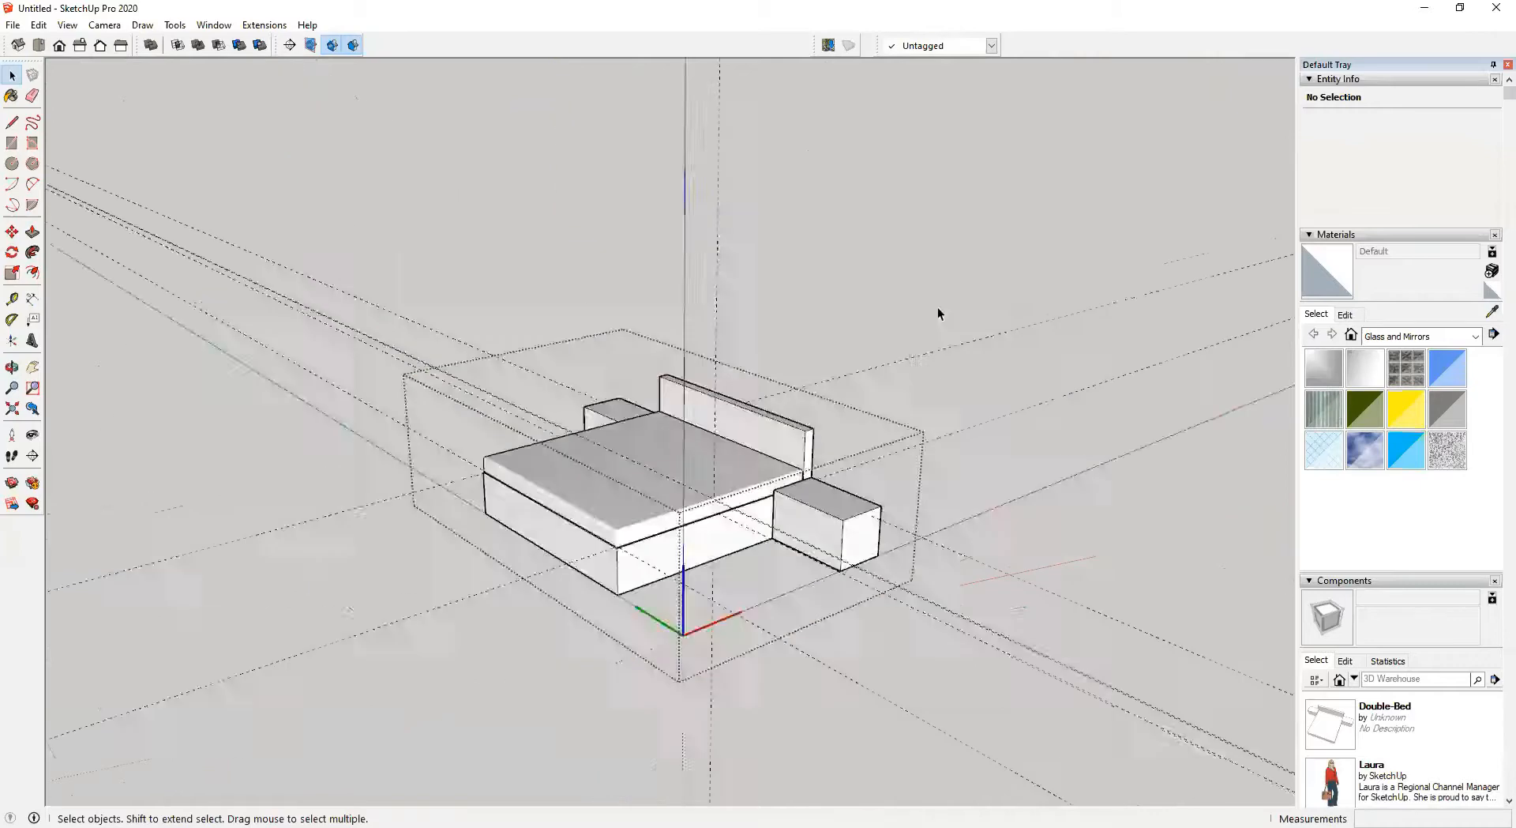
# Offset the side table's front face inward by 25 mm
pyautogui.click(937, 307)
pyautogui.scroll(-5, 793, 379)
pyautogui.keyDown('shift'); pyautogui.moveTo(799, 491); pyautogui.dragTo(806, 504, button='middle'); pyautogui.keyUp('shift')
pyautogui.moveTo(803, 499); pyautogui.dragTo(1100, 484, button='middle')
pyautogui.scroll(6, 785, 537)
pyautogui.scroll(8, 1012, 510)
pyautogui.scroll(-6, 1015, 510)
pyautogui.moveTo(775, 452)
pyautogui.mouseDown(button='middle')
pyautogui.moveTo(751, 261)
pyautogui.moveTo(835, 541)
pyautogui.moveTo(761, 490)
pyautogui.moveTo(819, 443)
pyautogui.moveTo(775, 443)
pyautogui.mouseUp(button='middle')
pyautogui.press('f')
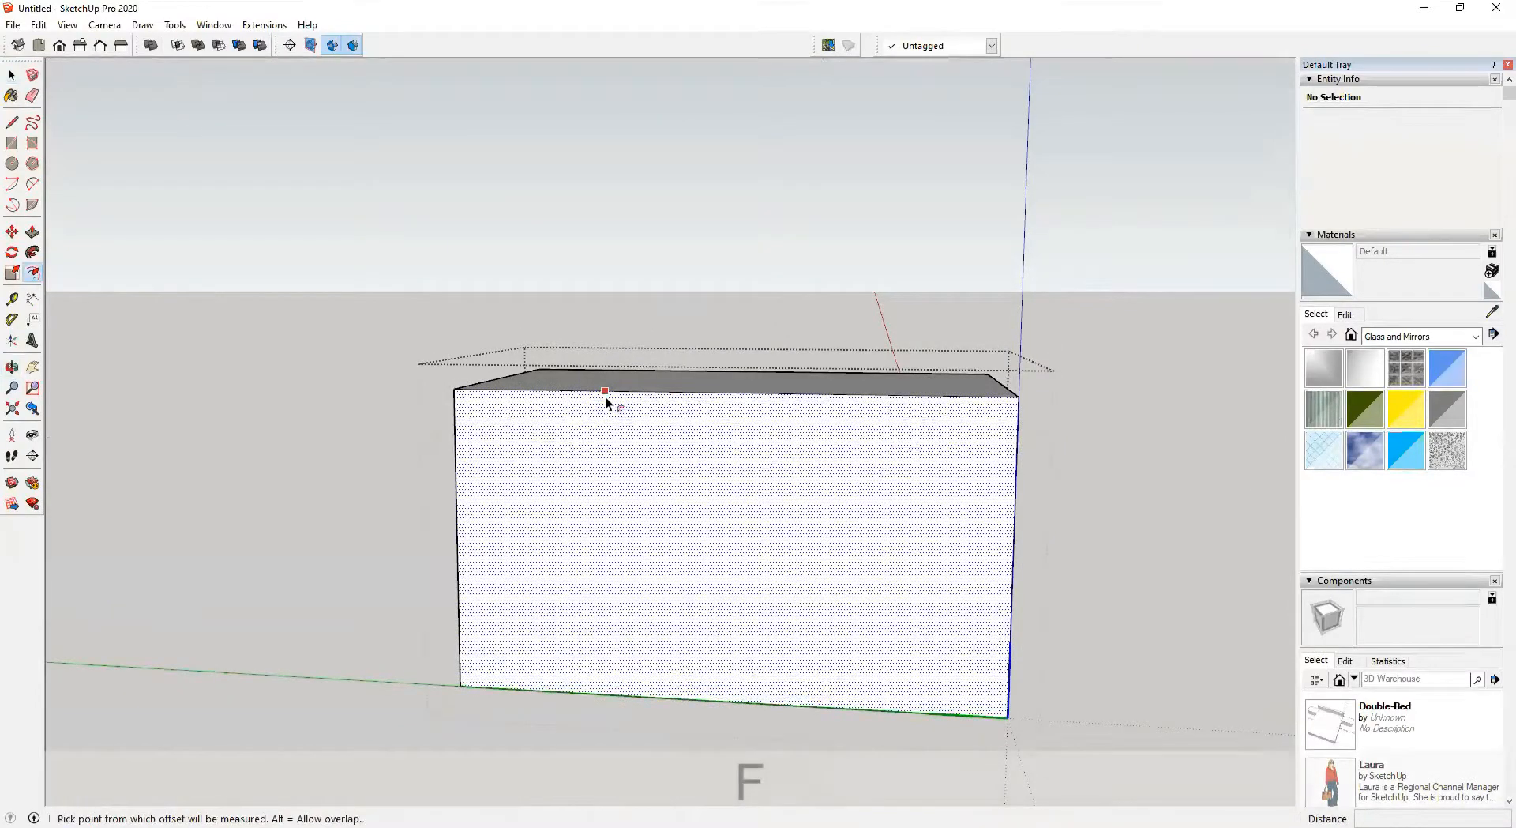
pyautogui.click(607, 391)
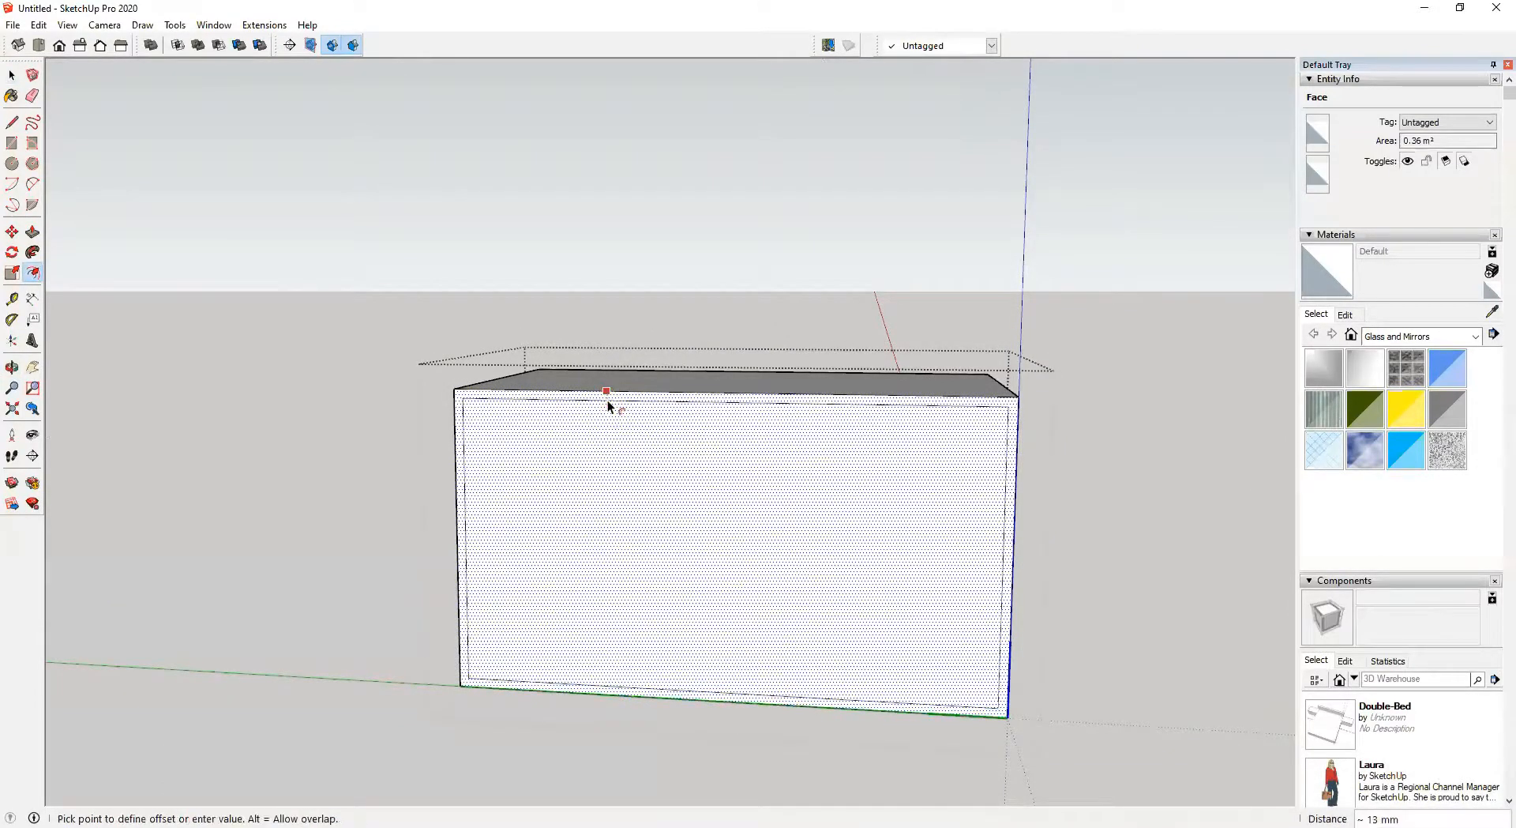
pyautogui.write('2')
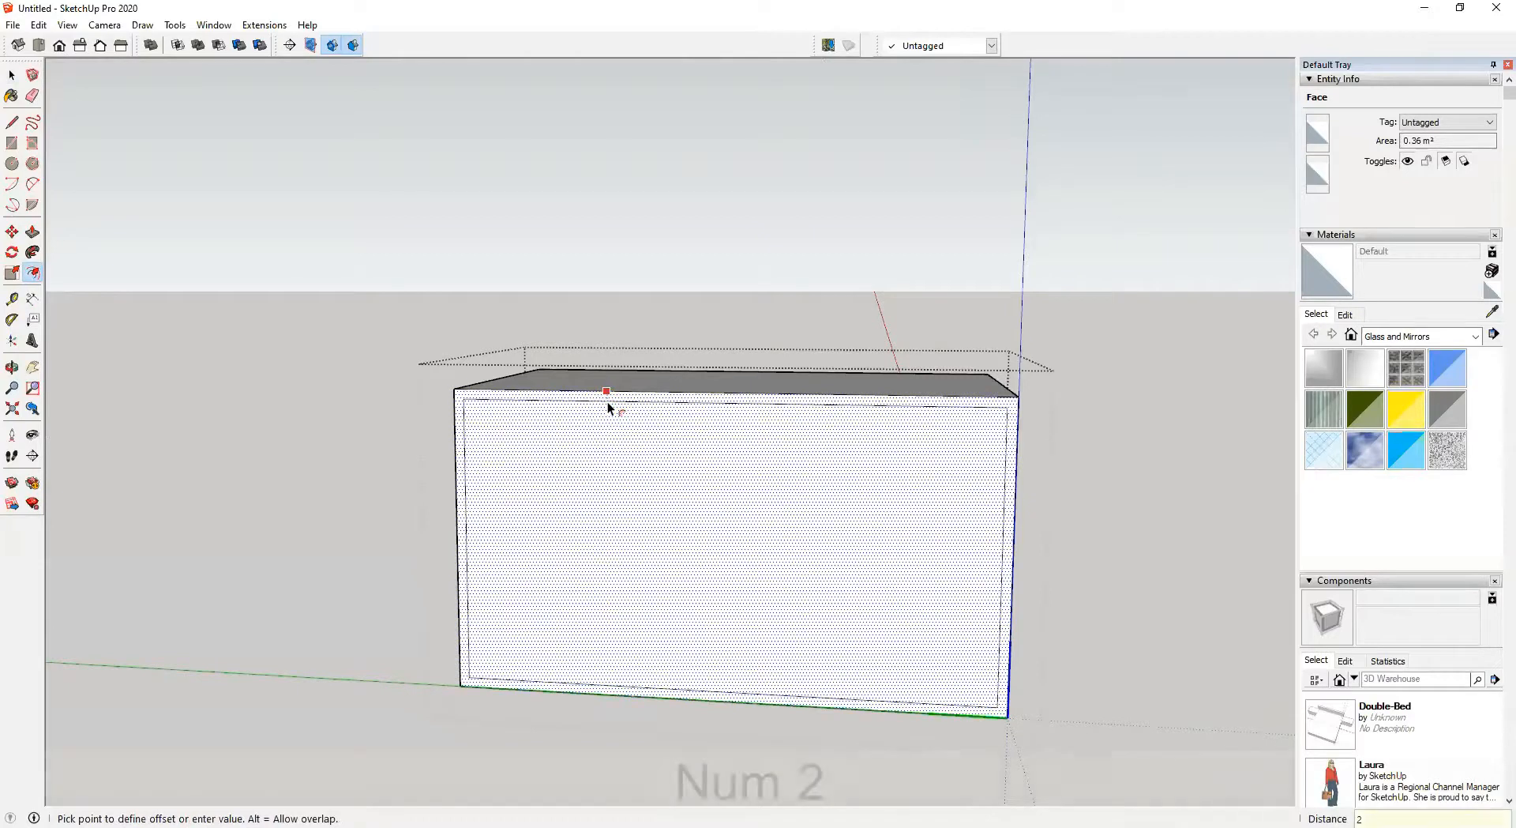
pyautogui.write('5')
pyautogui.press('Return')
# Add a guide 150 mm below the inner top edge of the side table's front
pyautogui.press('l')
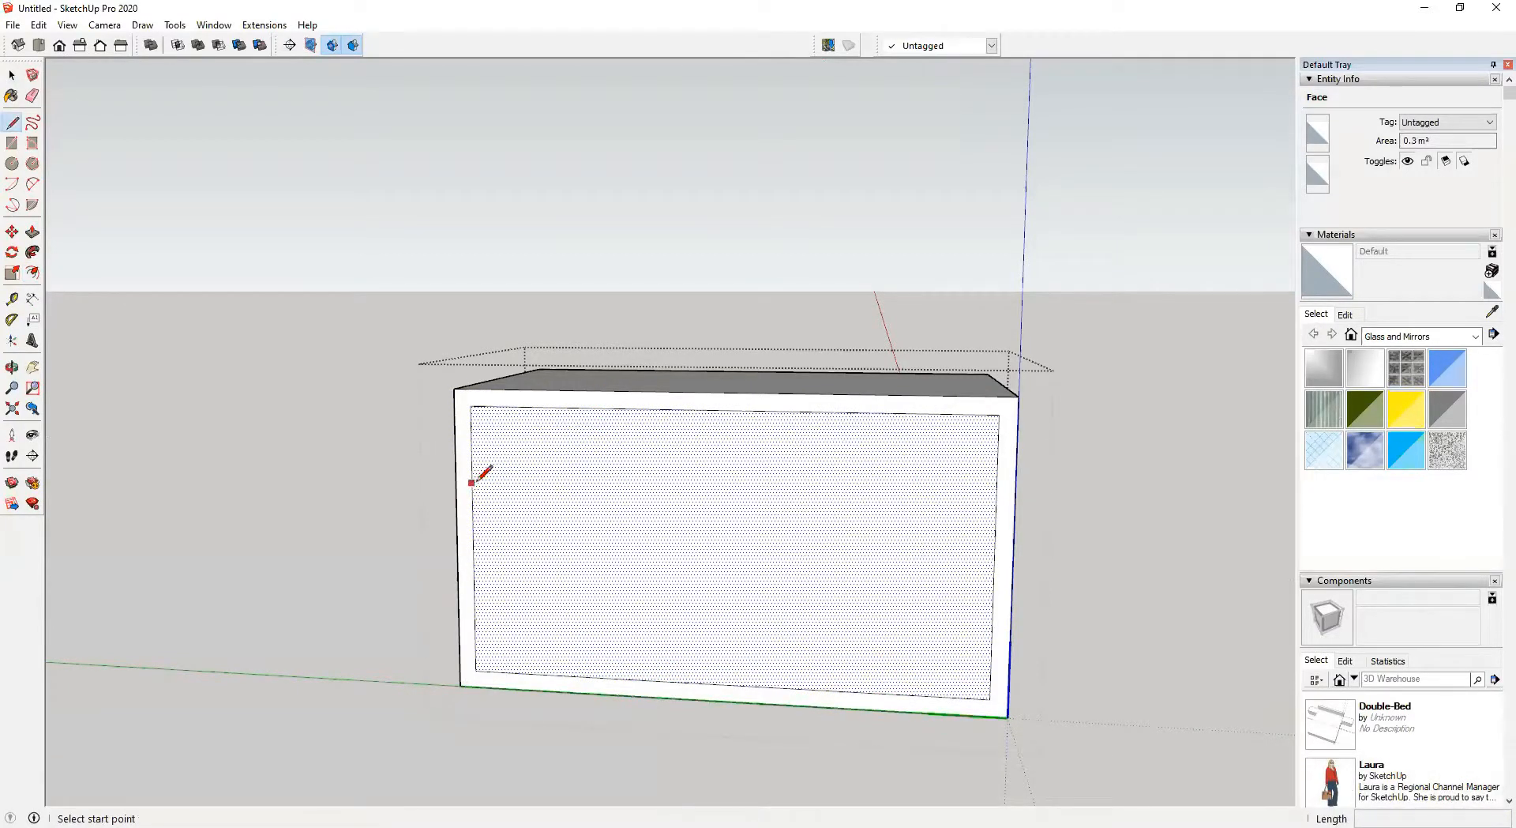
pyautogui.click(567, 407)
pyautogui.press('t')
pyautogui.click(570, 407)
pyautogui.write('100')
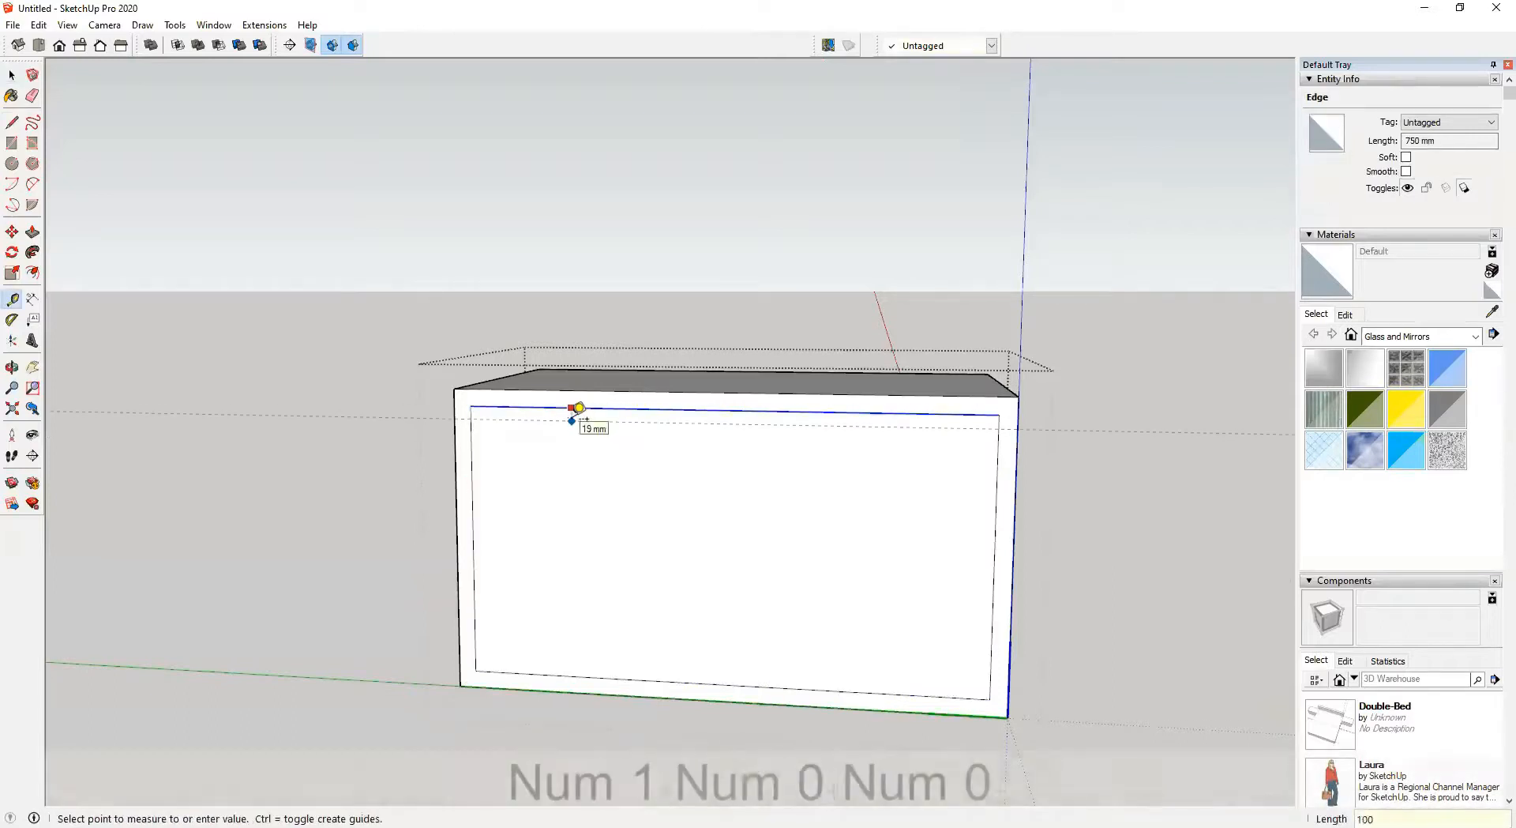
pyautogui.press('Return')
pyautogui.write('150')
pyautogui.press('Return')
# Draw a rectangle from the inner top corner down to the guide to form a drawer front
pyautogui.press('t')
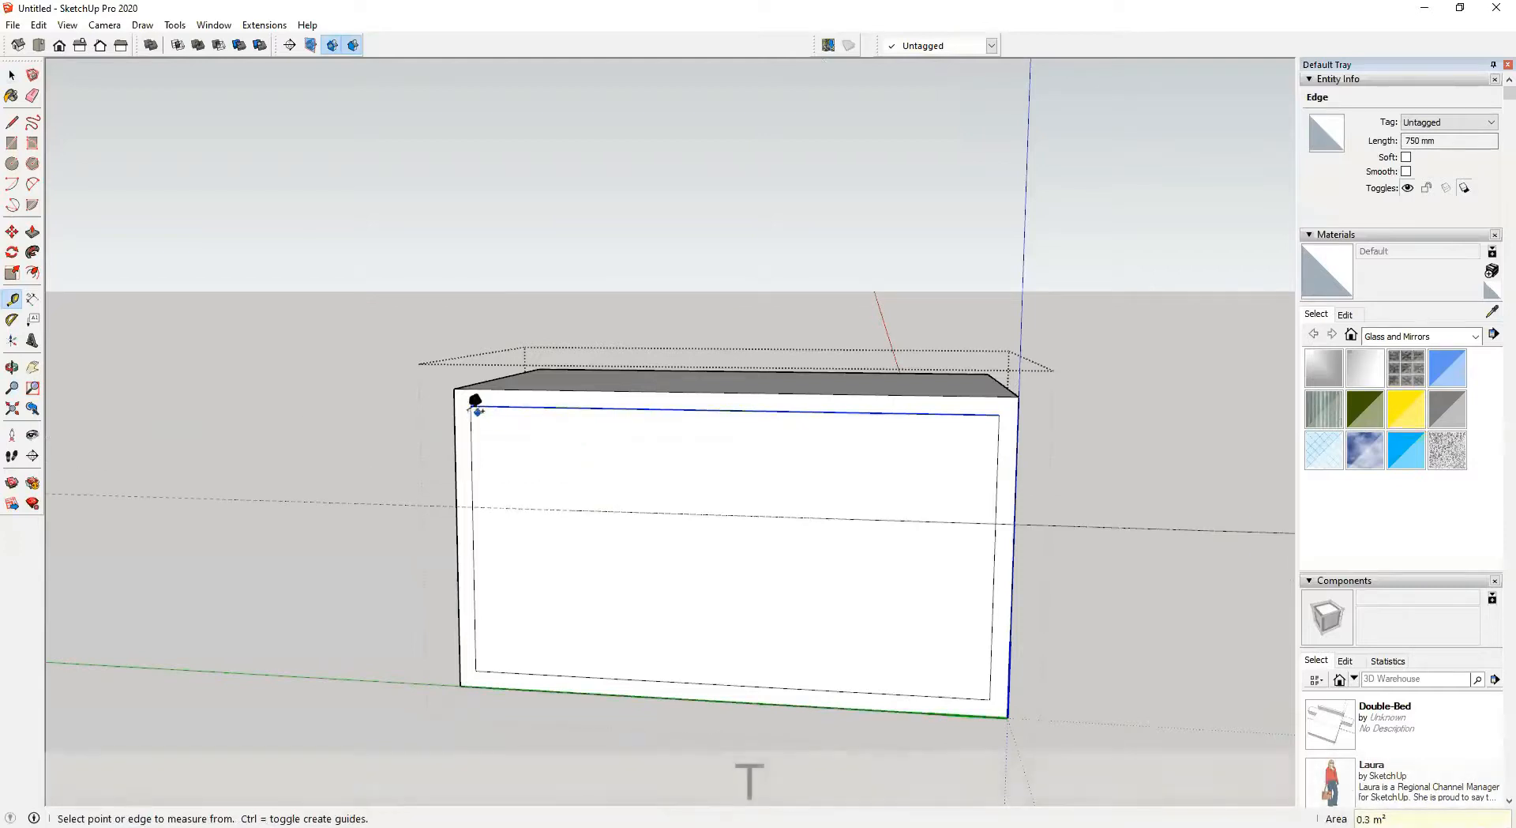
pyautogui.press('r')
pyautogui.click(469, 406)
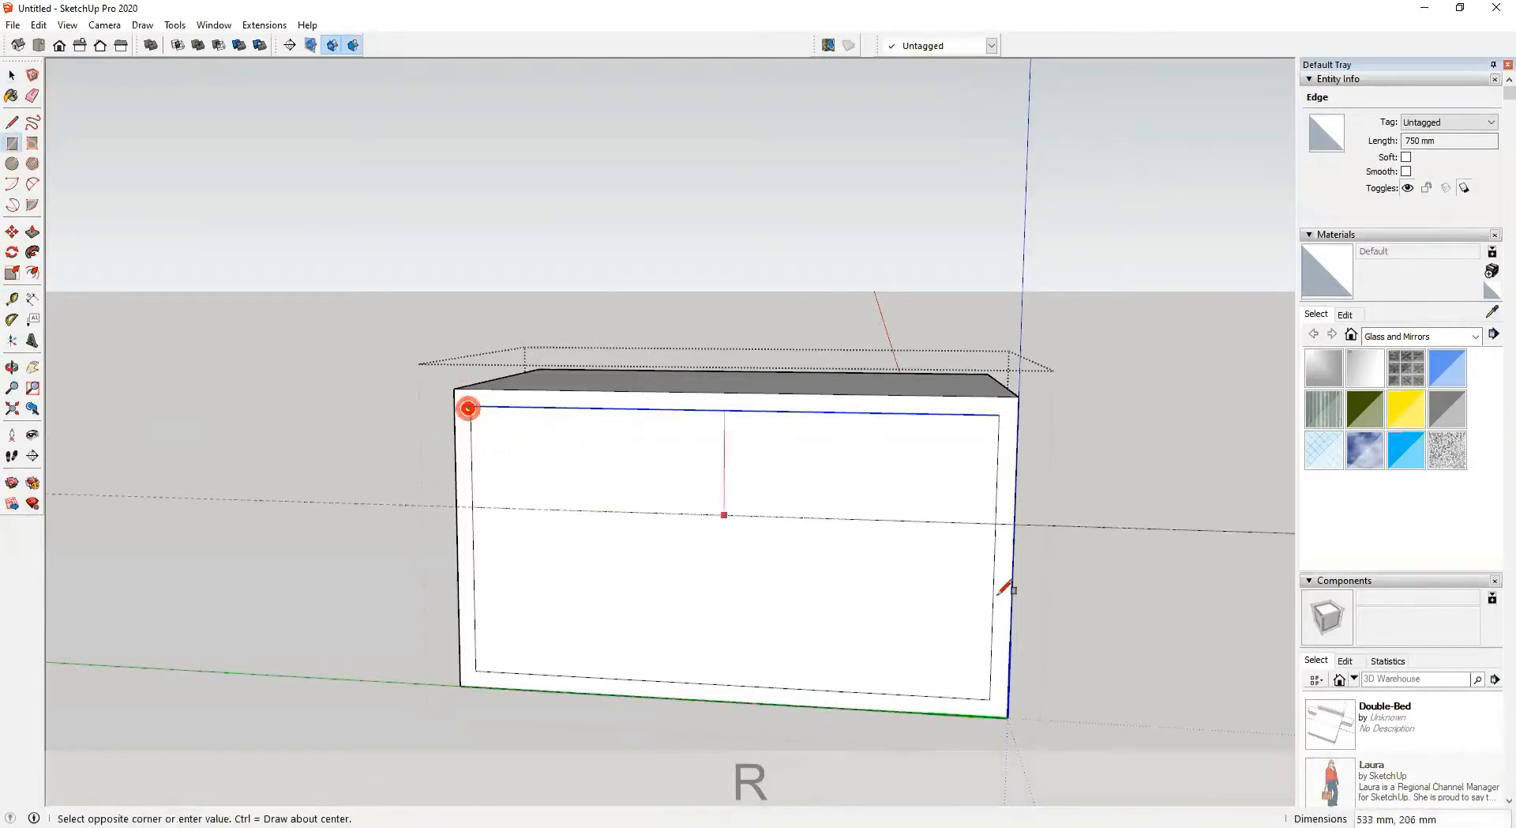
pyautogui.click(996, 521)
# Add guides marking the centre of the drawer front
pyautogui.moveTo(785, 528); pyautogui.dragTo(467, 474, button='middle')
pyautogui.moveTo(859, 545); pyautogui.dragTo(802, 490, button='middle')
pyautogui.press('space')
pyautogui.scroll(3, 735, 450)
pyautogui.press('c')
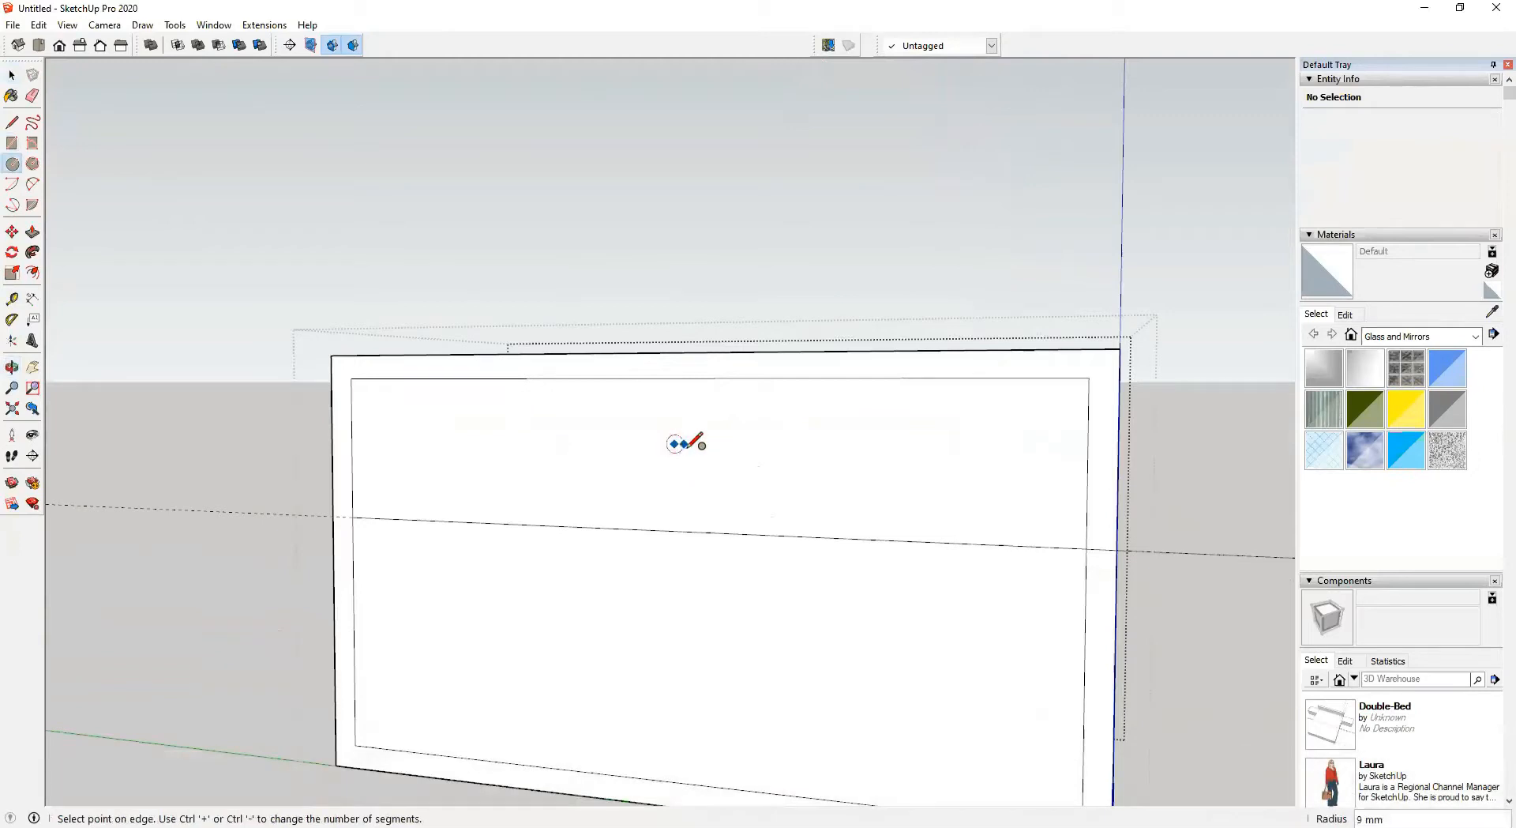
pyautogui.press('space')
pyautogui.moveTo(689, 447); pyautogui.dragTo(762, 440, button='middle')
pyautogui.press('t')
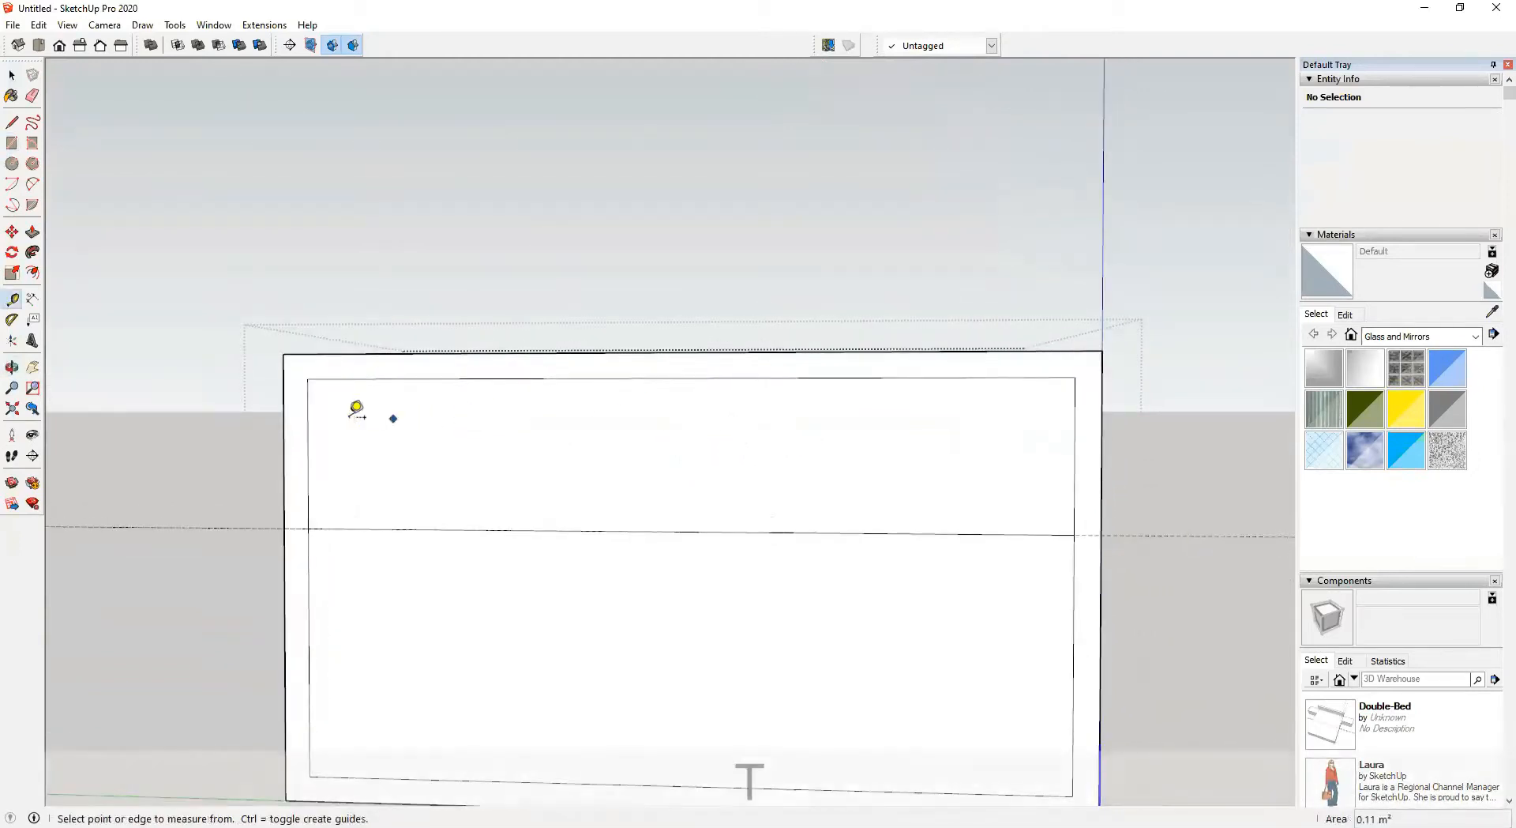
pyautogui.click(307, 409)
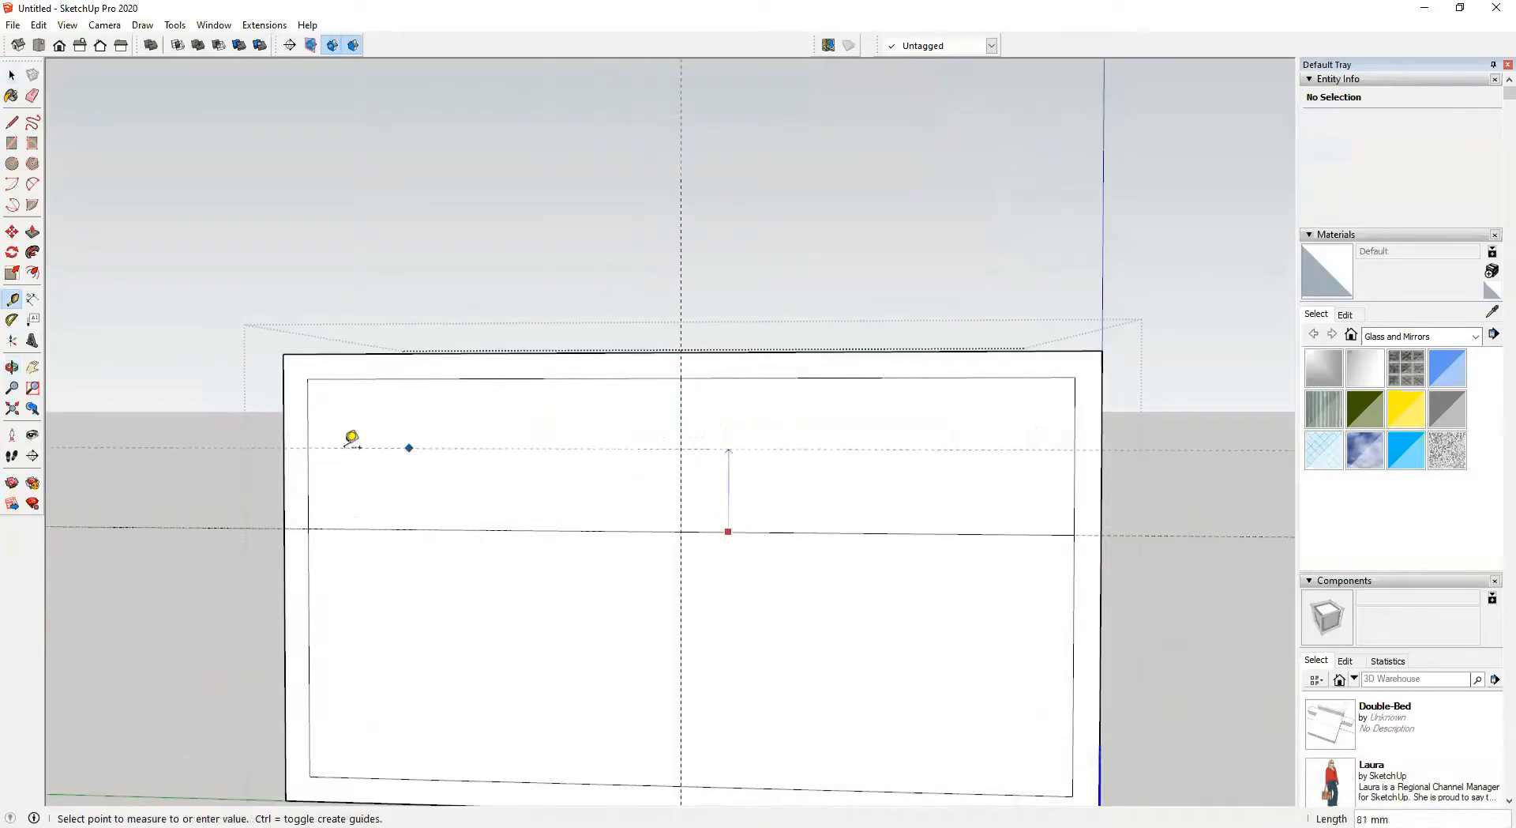
pyautogui.click(310, 451)
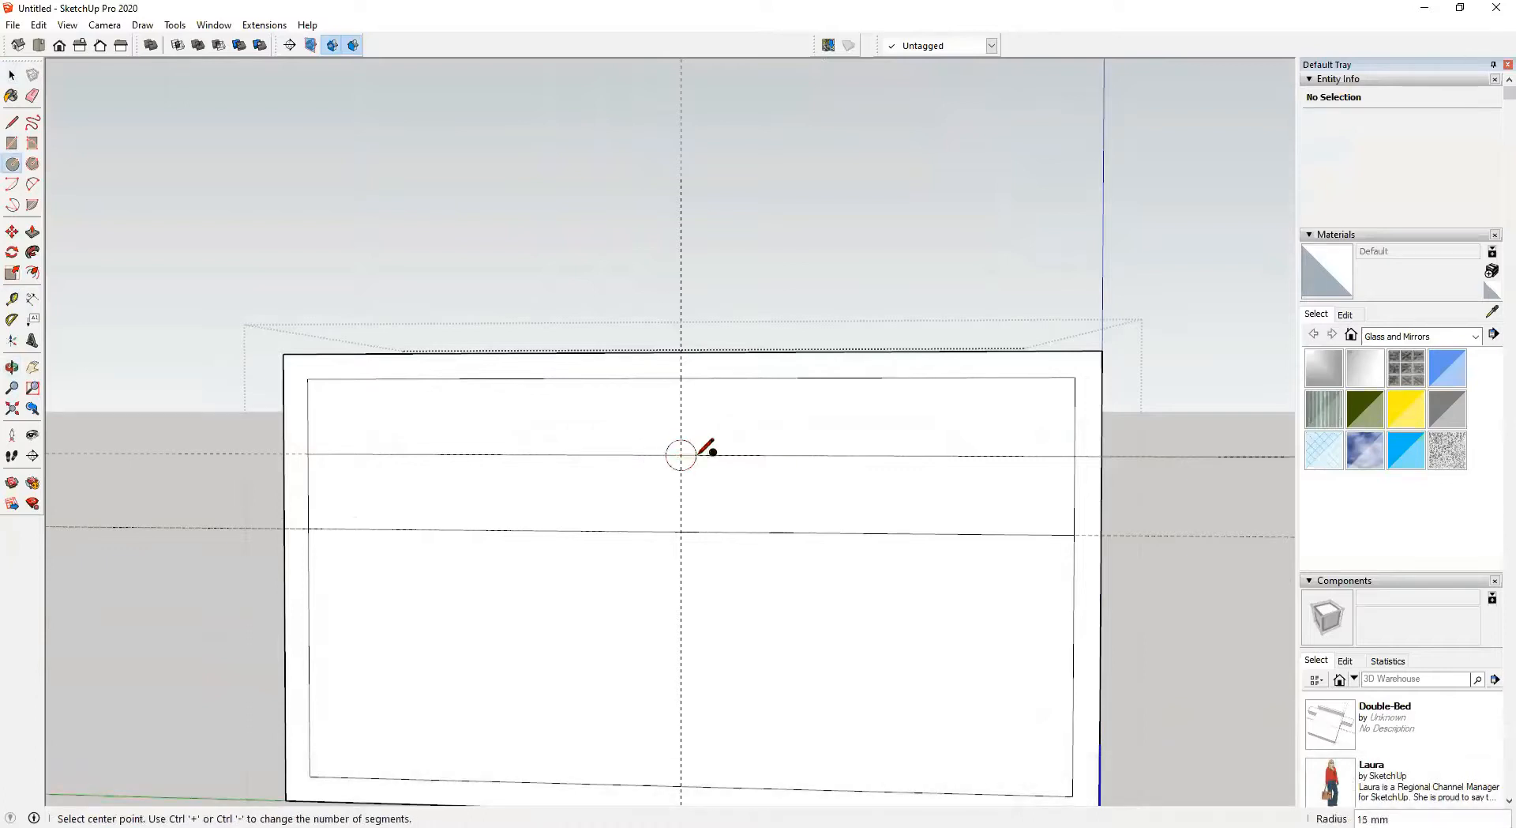
# Pull a 15 mm radius circle at the guide crossing out about 37 mm into a drawer knob
pyautogui.scroll(2, 680, 455)
pyautogui.press('o')
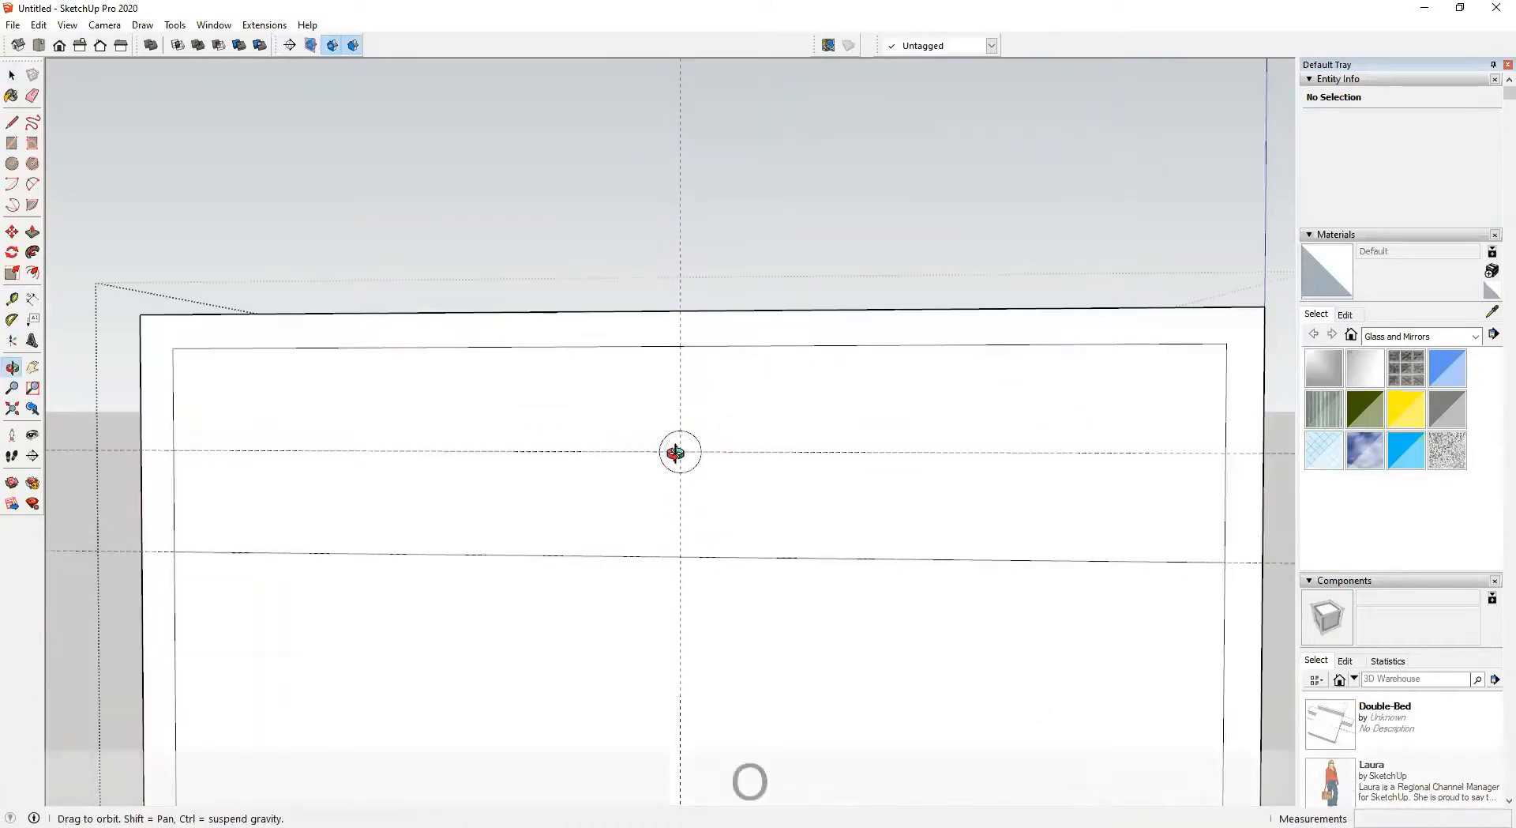
pyautogui.press('p')
pyautogui.click(677, 453)
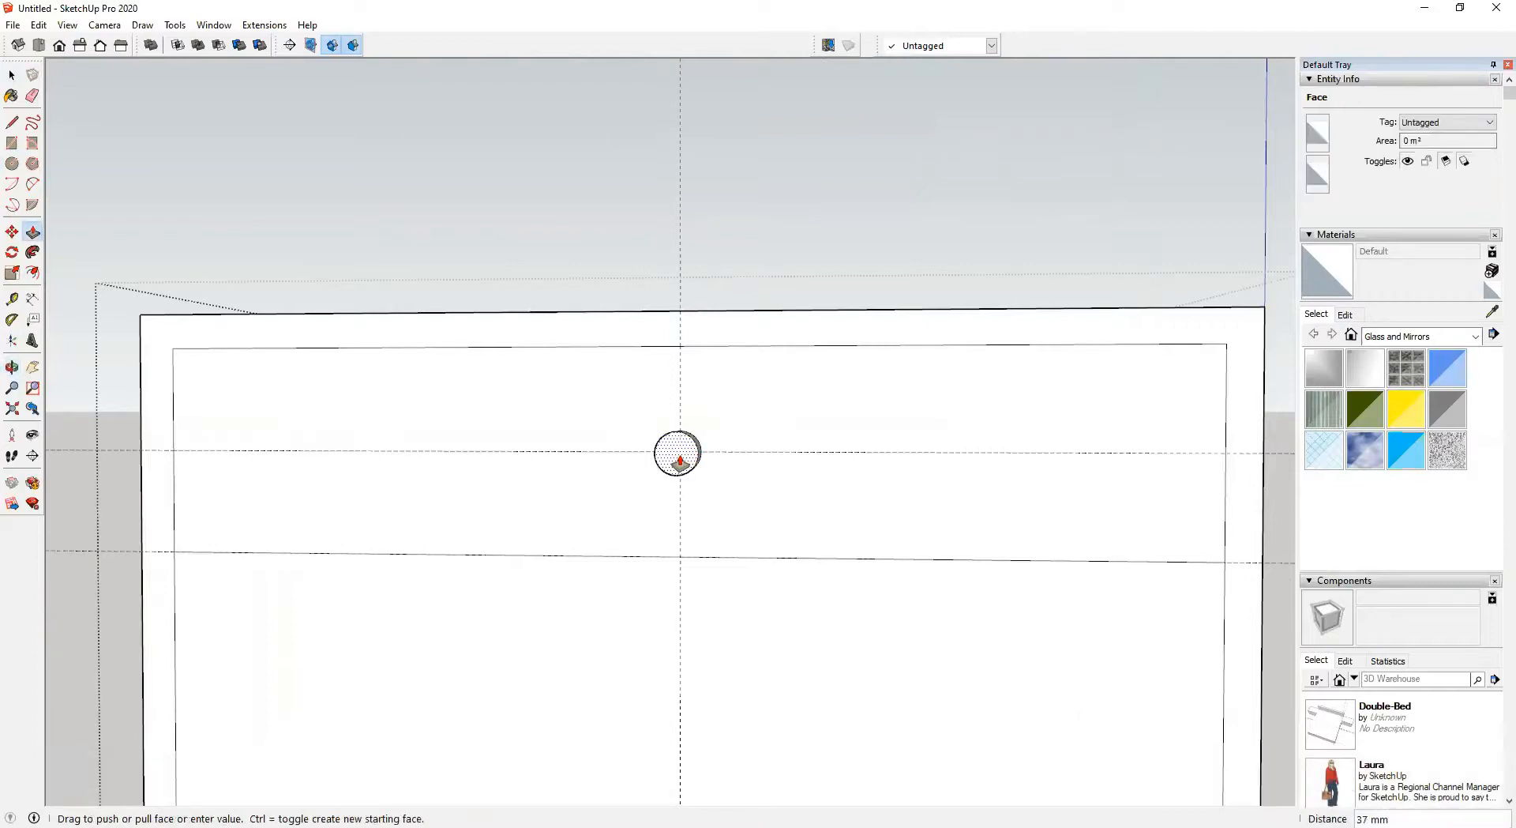
pyautogui.click(680, 460)
# Push the lower front face of the side table 425 mm inward to hollow out an open shelf
pyautogui.scroll(-3, 673, 505)
pyautogui.moveTo(670, 514); pyautogui.dragTo(904, 619, button='middle')
pyautogui.press('space')
pyautogui.scroll(-3, 683, 561)
pyautogui.scroll(3, 595, 566)
pyautogui.click(669, 597)
pyautogui.press('p')
pyautogui.click(760, 638)
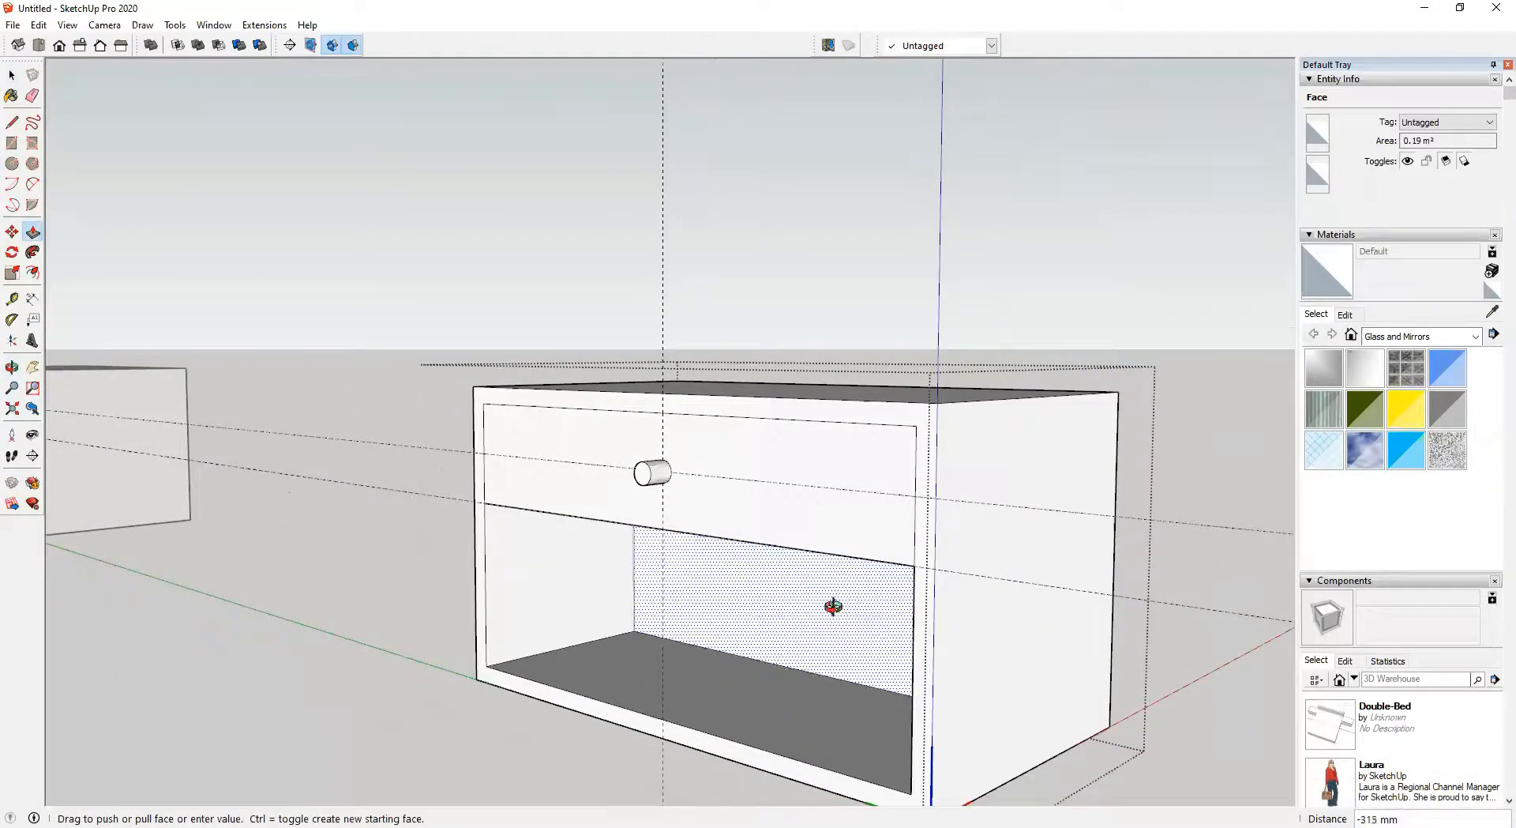
pyautogui.moveTo(833, 606); pyautogui.dragTo(1032, 460, button='middle')
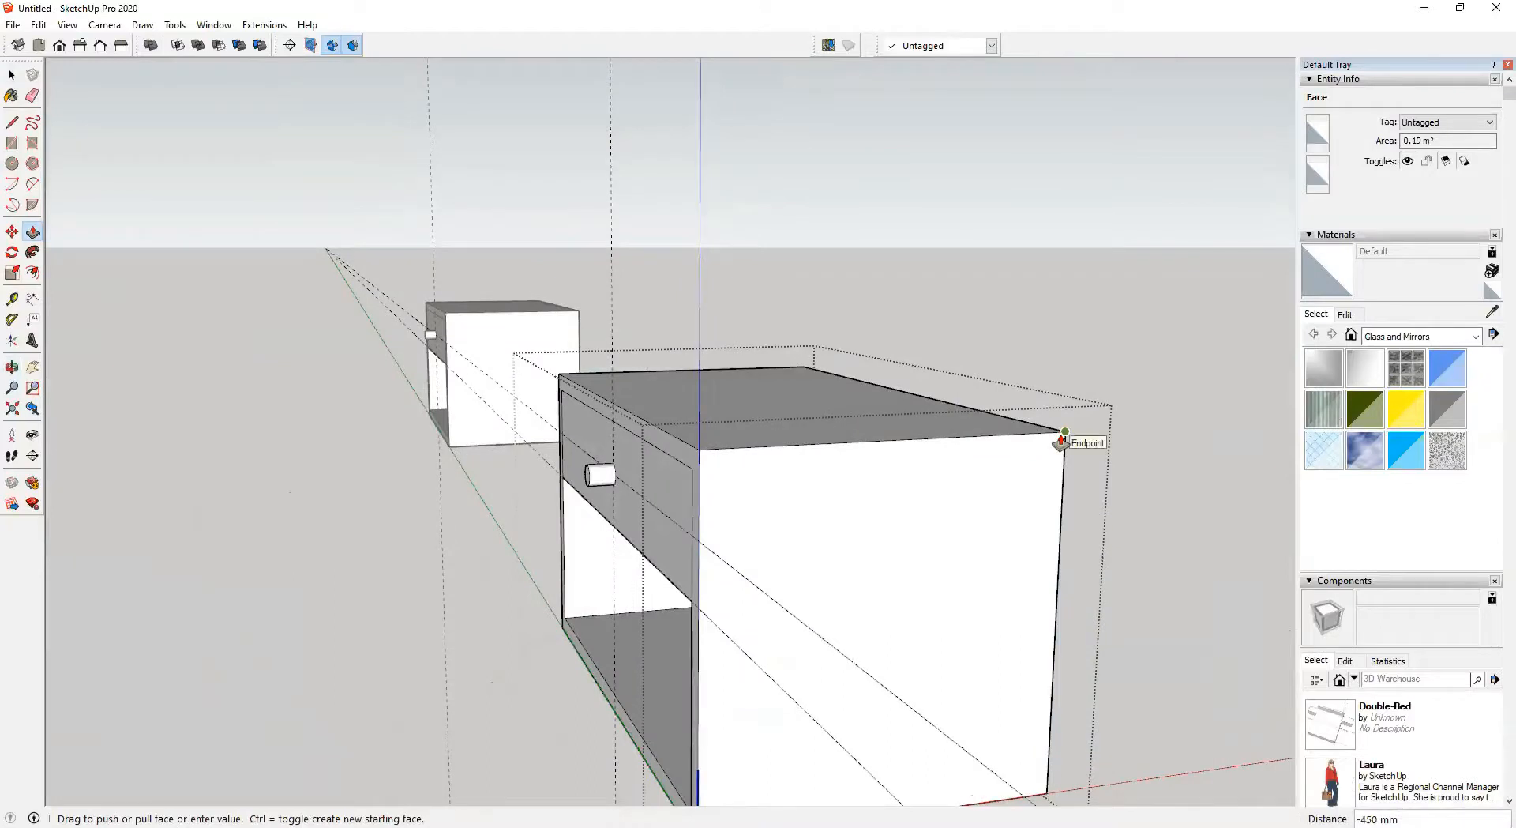
pyautogui.write('425')
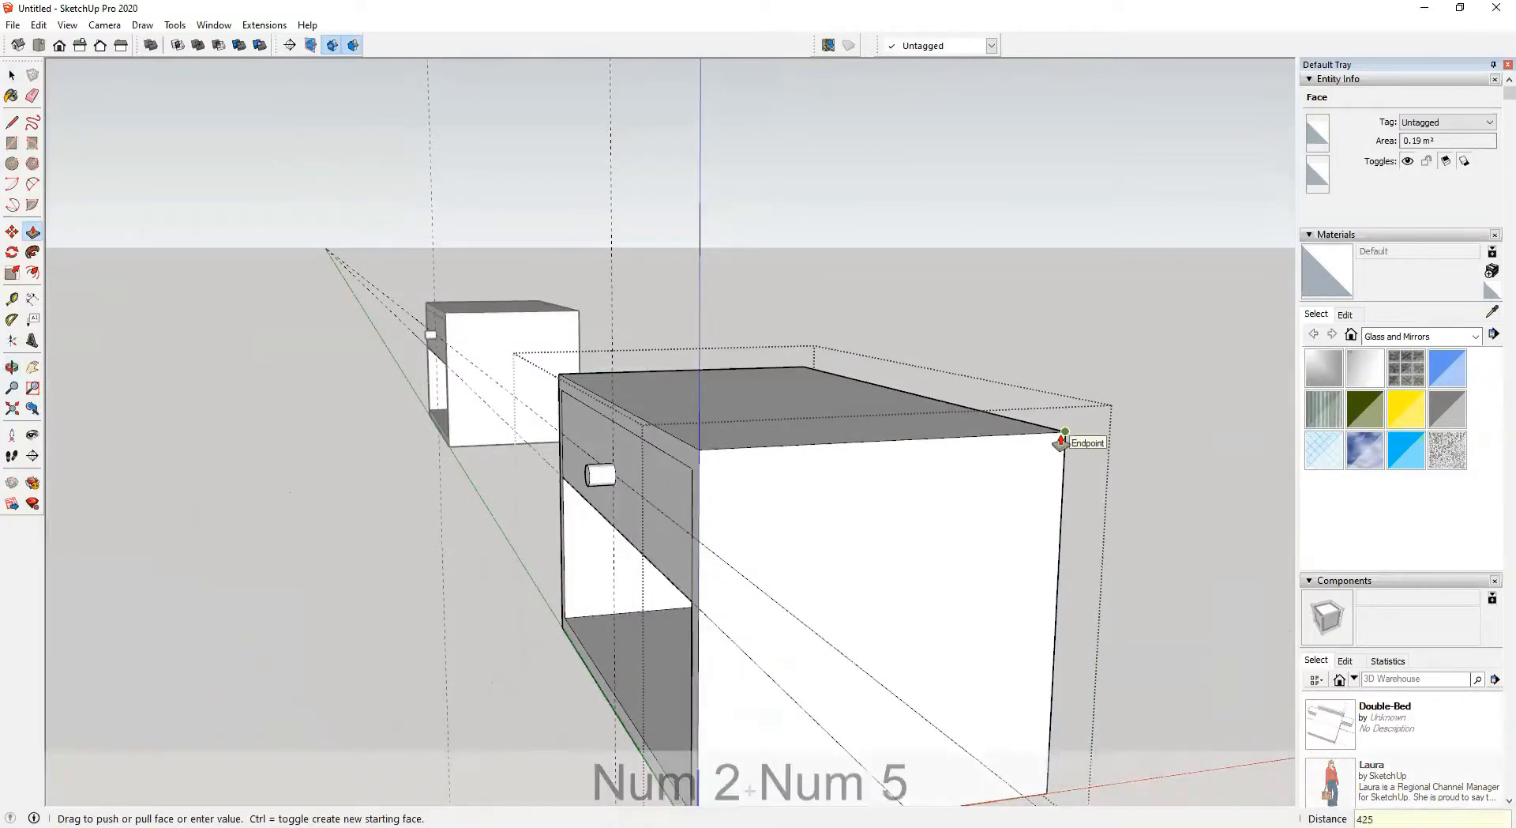
# Raise the headboard's top face 300 mm with Push/Pull
pyautogui.press('space')
pyautogui.moveTo(944, 253); pyautogui.dragTo(718, 742, button='middle')
pyautogui.scroll(-2, 589, 639)
pyautogui.keyDown('shift'); pyautogui.moveTo(589, 640); pyautogui.dragTo(813, 751, button='middle'); pyautogui.keyUp('shift')
pyautogui.moveTo(585, 596); pyautogui.dragTo(932, 656, button='middle')
pyautogui.moveTo(932, 656)
pyautogui.keyDown('shift'); pyautogui.mouseDown(button='middle')
pyautogui.moveTo(763, 615)
pyautogui.moveTo(943, 629)
pyautogui.mouseUp(button='middle'); pyautogui.keyUp('shift')
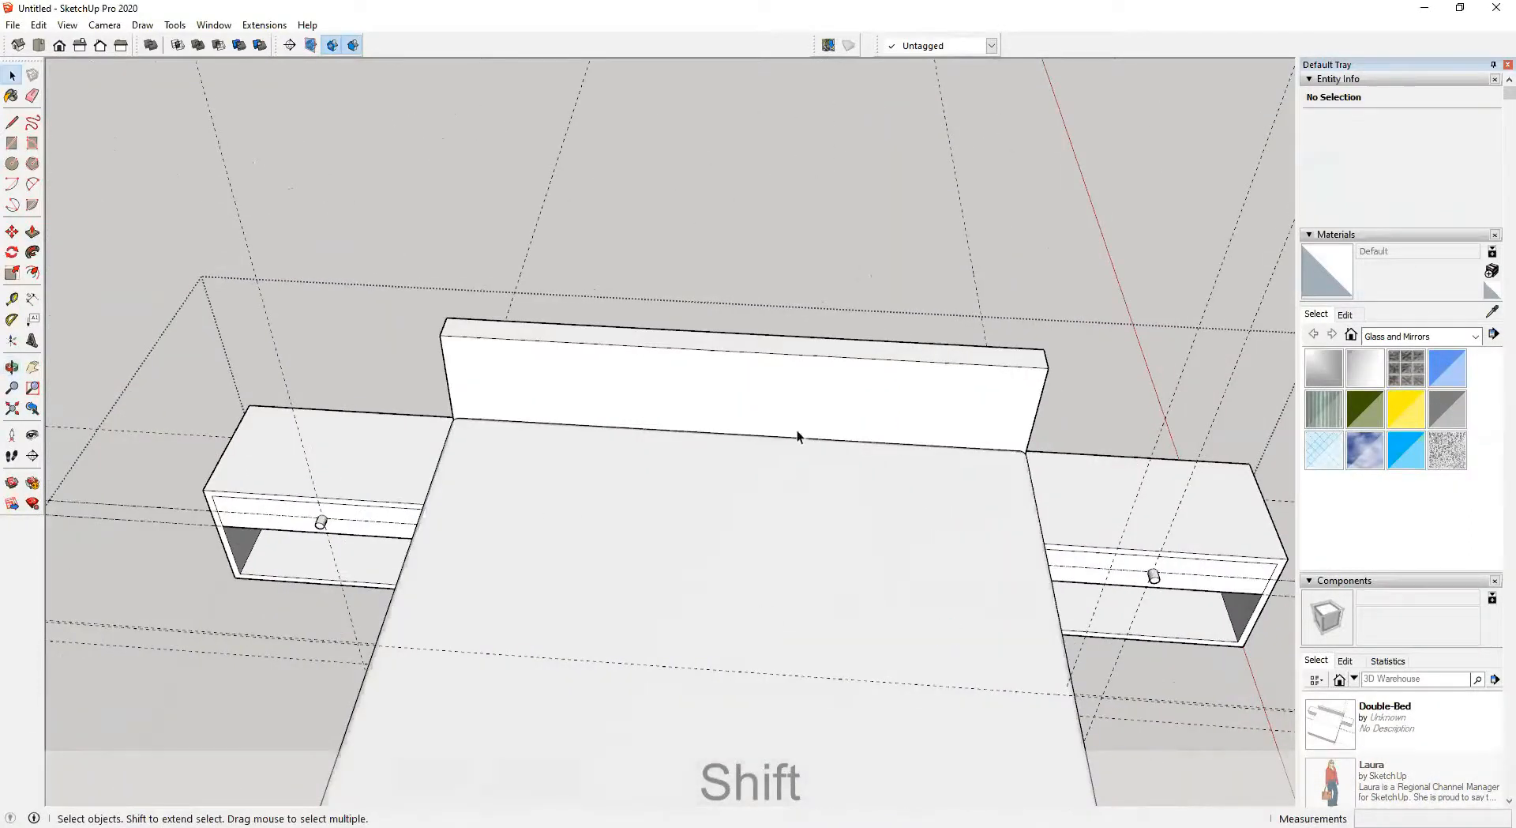
pyautogui.scroll(-2, 633, 511)
pyautogui.keyDown('shift'); pyautogui.moveTo(633, 511); pyautogui.dragTo(342, 305, button='middle'); pyautogui.keyUp('shift')
pyautogui.scroll(-1, 643, 453)
pyautogui.keyDown('shift'); pyautogui.moveTo(698, 480); pyautogui.dragTo(552, 486, button='middle'); pyautogui.keyUp('shift')
pyautogui.scroll(3, 908, 546)
pyautogui.moveTo(816, 545); pyautogui.dragTo(755, 430, button='middle')
pyautogui.scroll(3, 848, 534)
pyautogui.click(799, 517)
pyautogui.click(809, 476)
pyautogui.doubleClick(773, 411)
pyautogui.press('p')
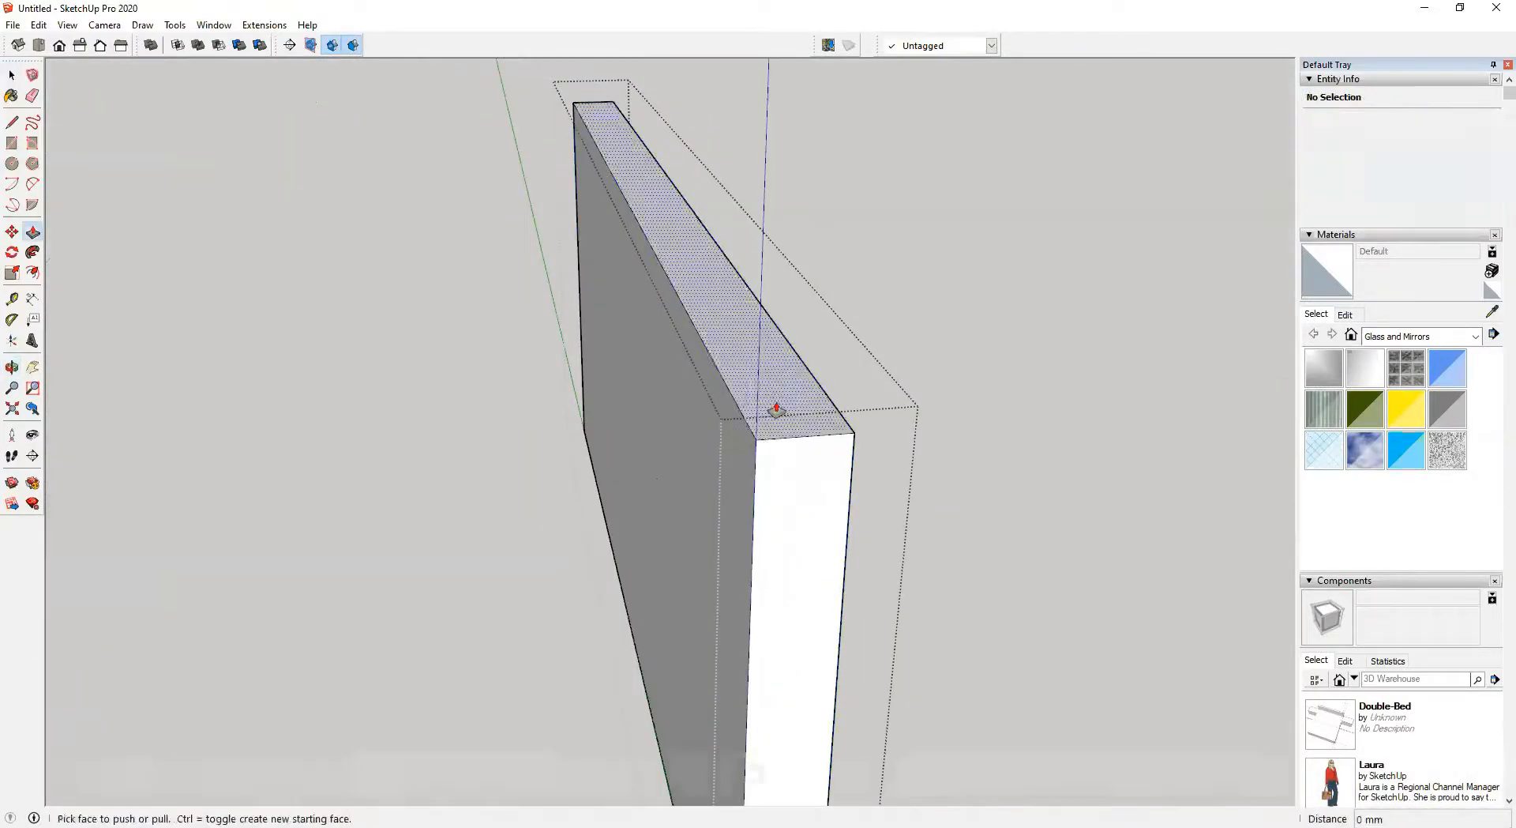
pyautogui.moveTo(776, 410); pyautogui.dragTo(781, 376)
pyautogui.write('15')
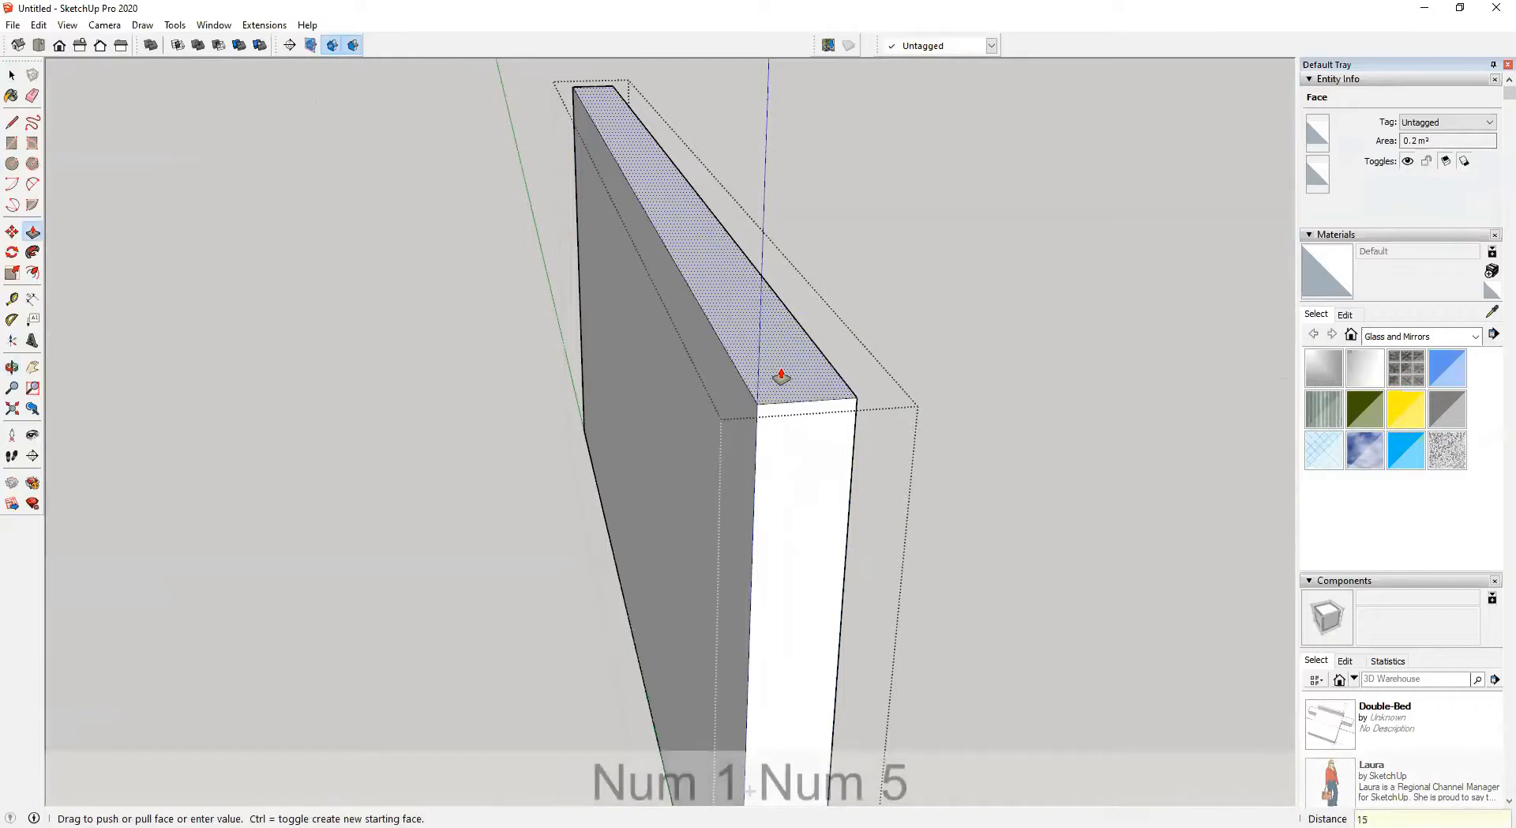
pyautogui.write('0')
pyautogui.press('BackSpace')
pyautogui.press('BackSpace')
pyautogui.press('BackSpace')
pyautogui.write('3')
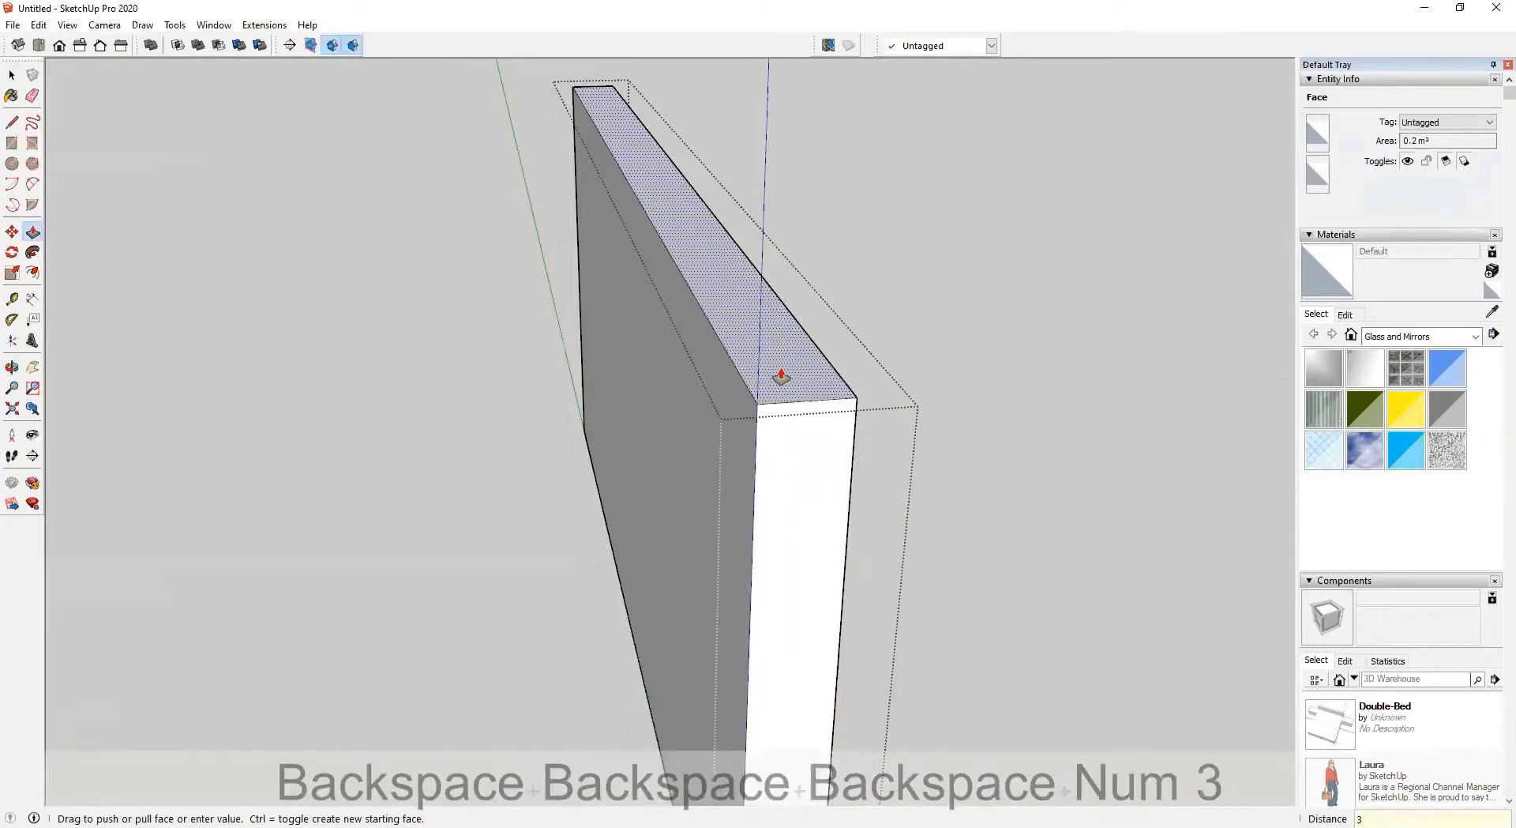
pyautogui.write('00')
pyautogui.press('Return')
pyautogui.scroll(-5, 755, 395)
pyautogui.press('space')
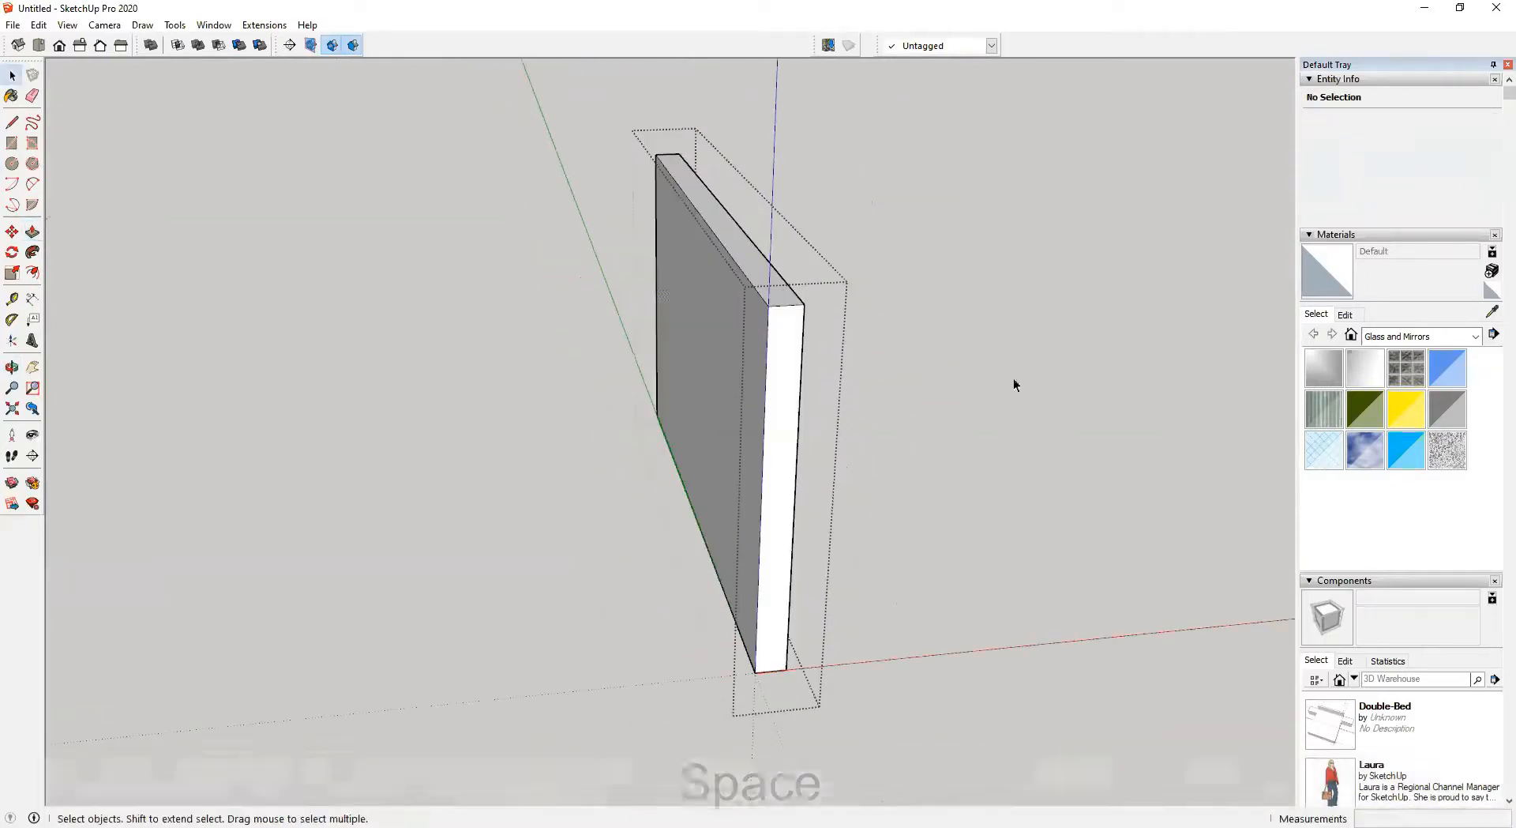
# Draw a small arc about 17 mm wide at the top of the headboard's side edge
pyautogui.click(1013, 379)
pyautogui.scroll(2, 770, 508)
pyautogui.scroll(2, 765, 517)
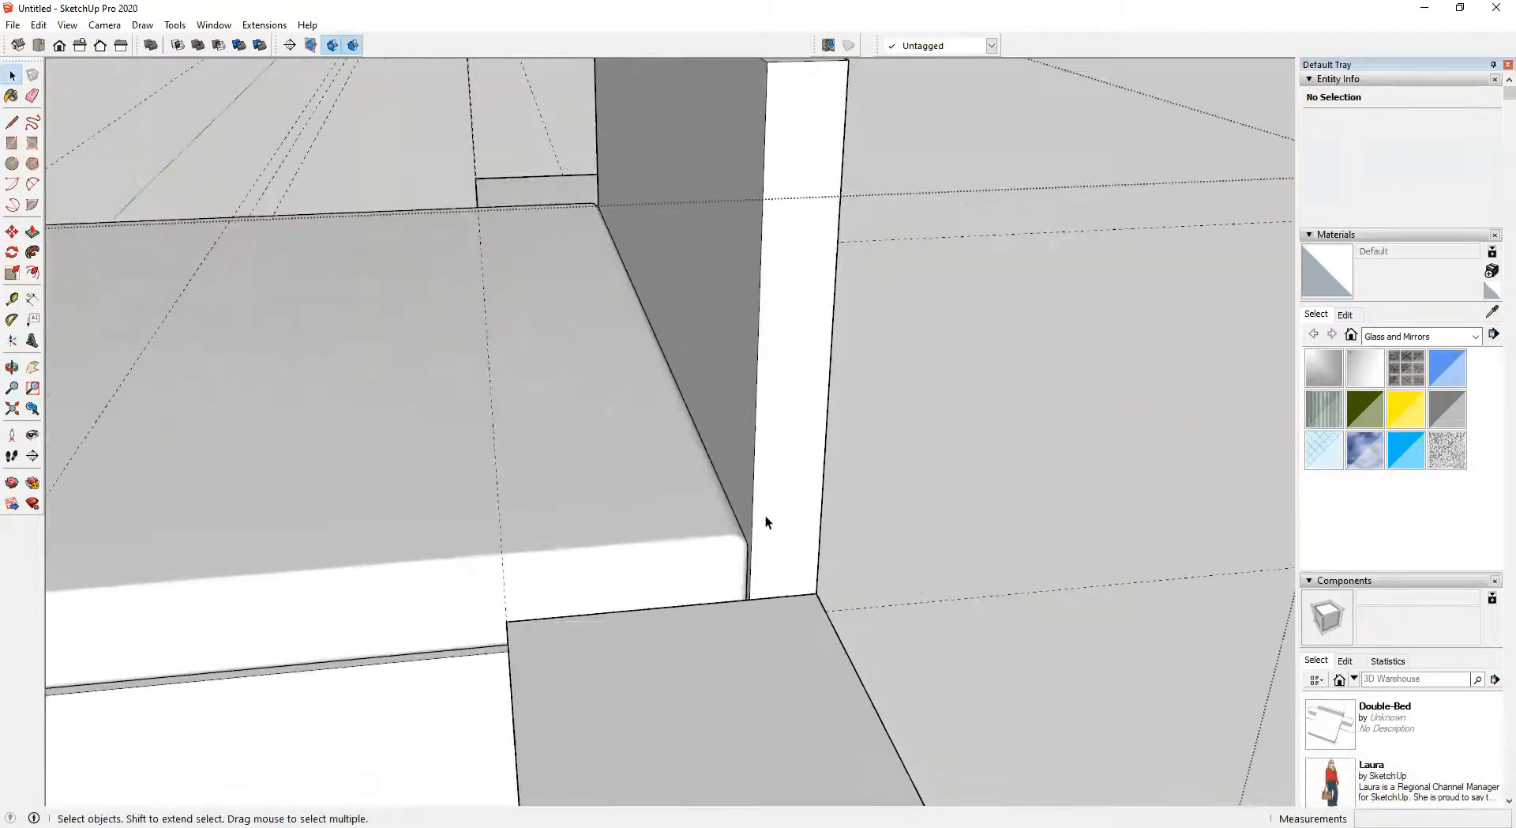
pyautogui.press('a')
pyautogui.scroll(-1, 764, 489)
pyautogui.keyDown('shift'); pyautogui.moveTo(763, 423); pyautogui.dragTo(755, 541, button='middle'); pyautogui.keyUp('shift')
pyautogui.press('space')
pyautogui.doubleClick(782, 332)
pyautogui.press('a')
pyautogui.scroll(3, 763, 265)
pyautogui.moveTo(774, 274); pyautogui.dragTo(688, 224, button='middle')
pyautogui.scroll(1, 770, 273)
pyautogui.click(769, 290)
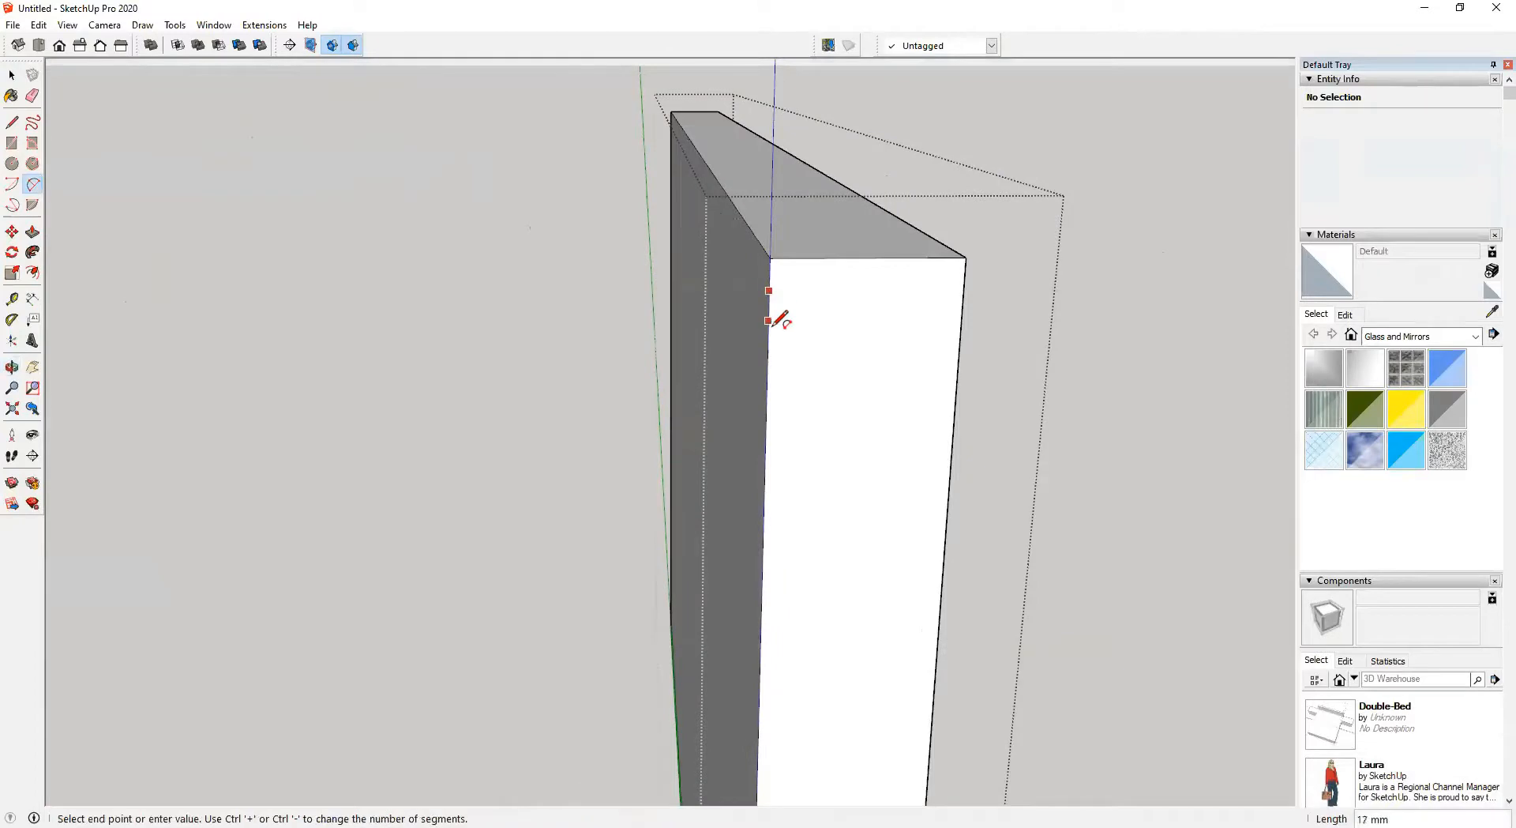
pyautogui.click(768, 341)
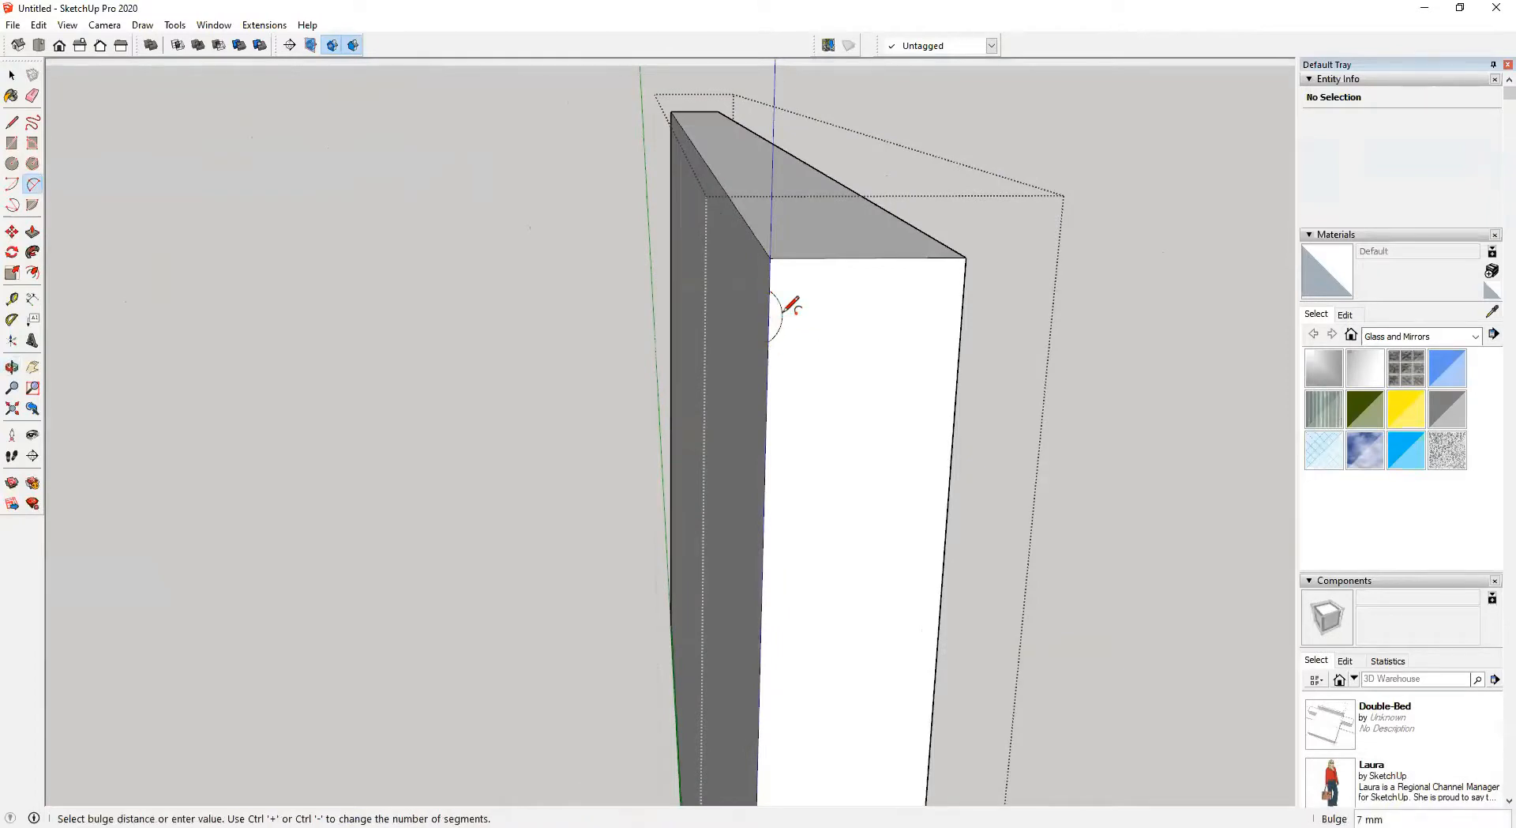
pyautogui.press('space')
# Copy the arc face down the headboard edge and repeat it as 10 copies
pyautogui.tripleClick(775, 317)
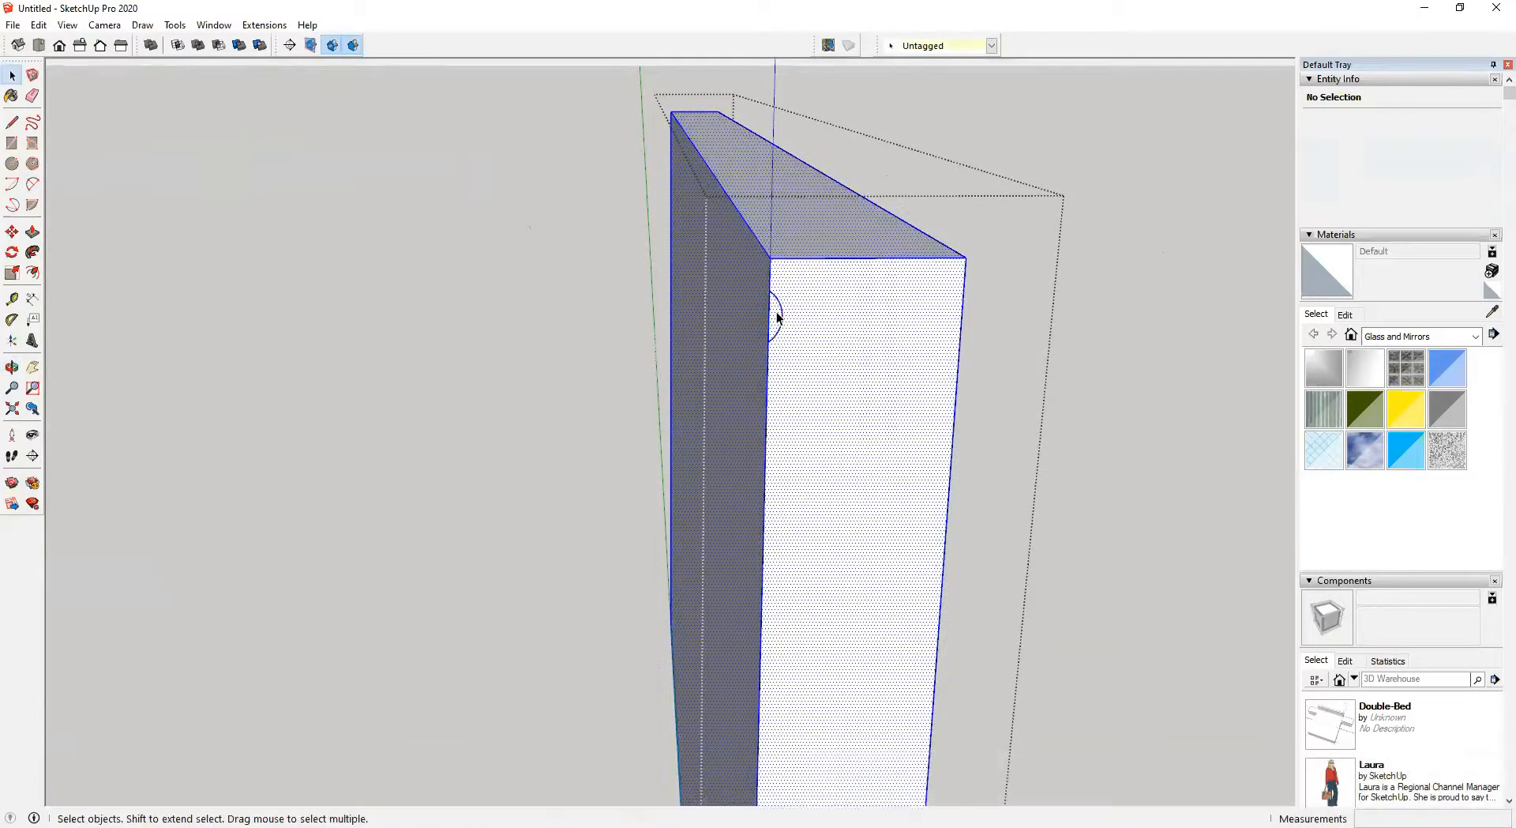
pyautogui.click(775, 317)
pyautogui.press('m')
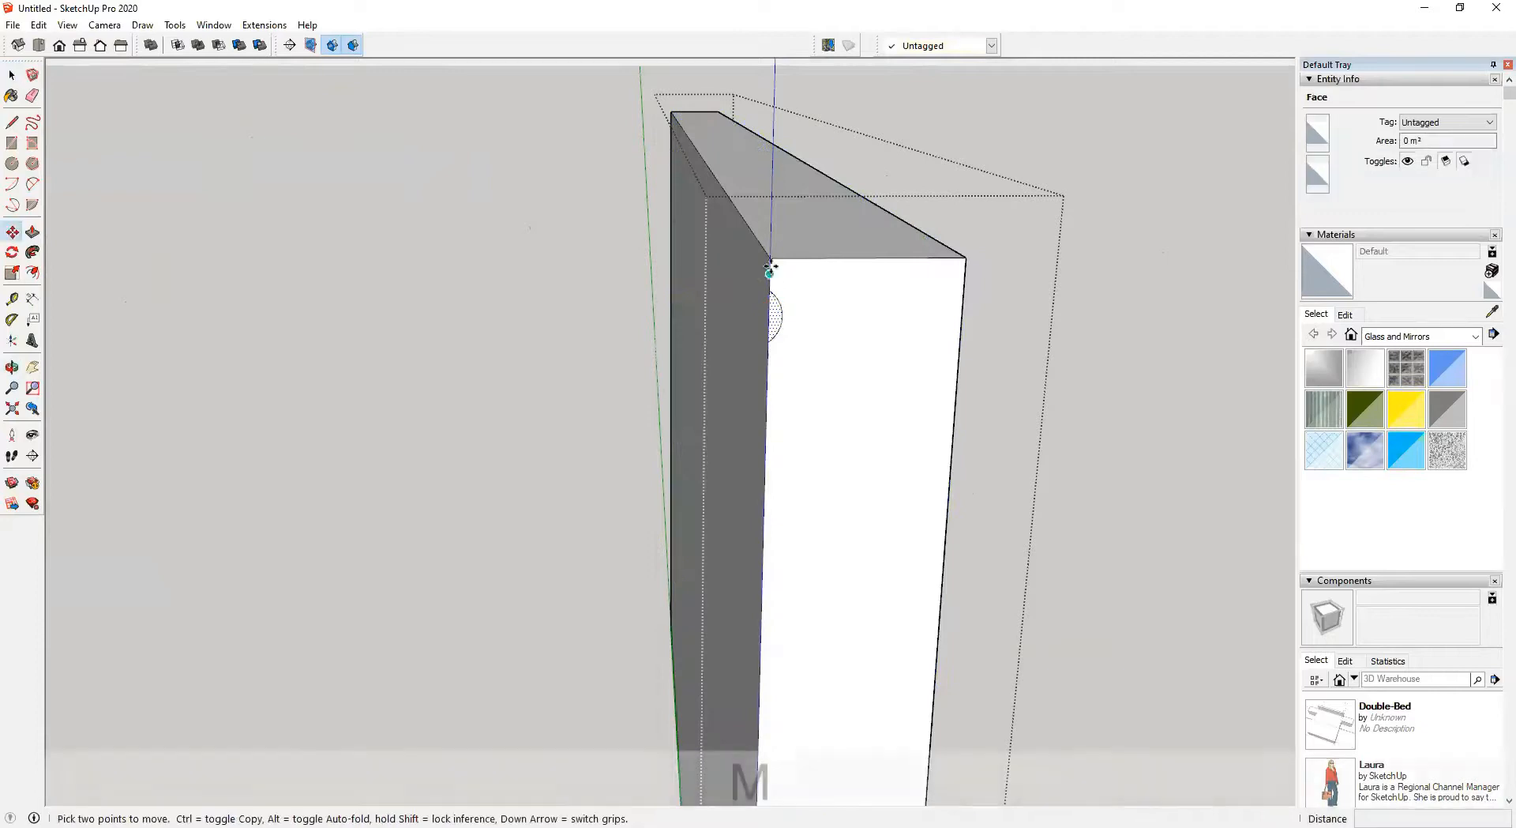
pyautogui.click(769, 262)
pyautogui.press('ctrl')
pyautogui.click(765, 338)
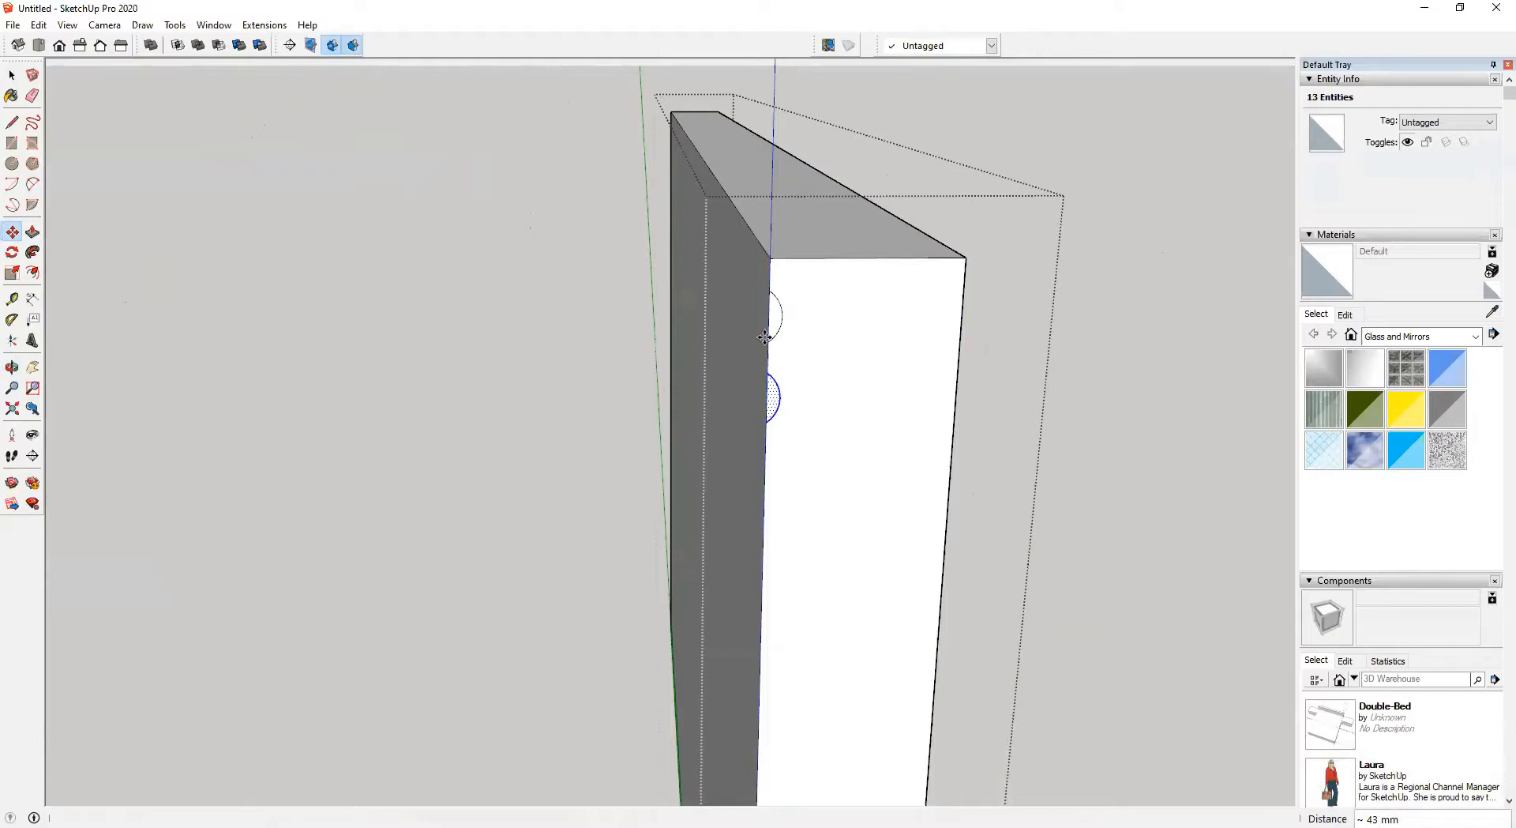
pyautogui.write('10x')
pyautogui.press('Return')
# Push/Pull each arc profile across the headboard's width to form rounded horizontal ridges
pyautogui.moveTo(764, 337); pyautogui.dragTo(839, 364, button='middle')
pyautogui.press('space')
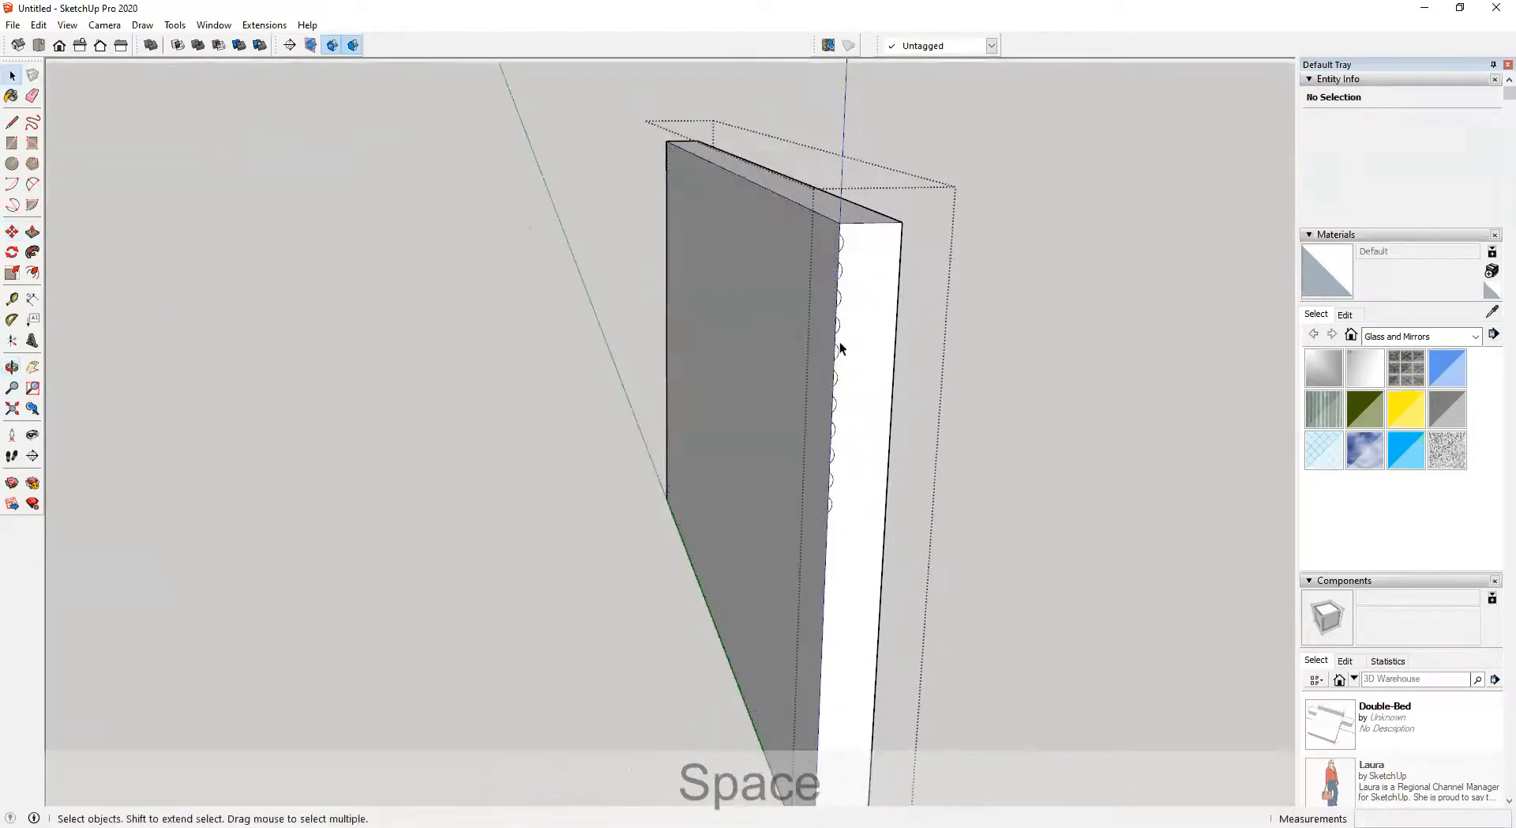
pyautogui.scroll(1, 841, 347)
pyautogui.press('p')
pyautogui.click(838, 240)
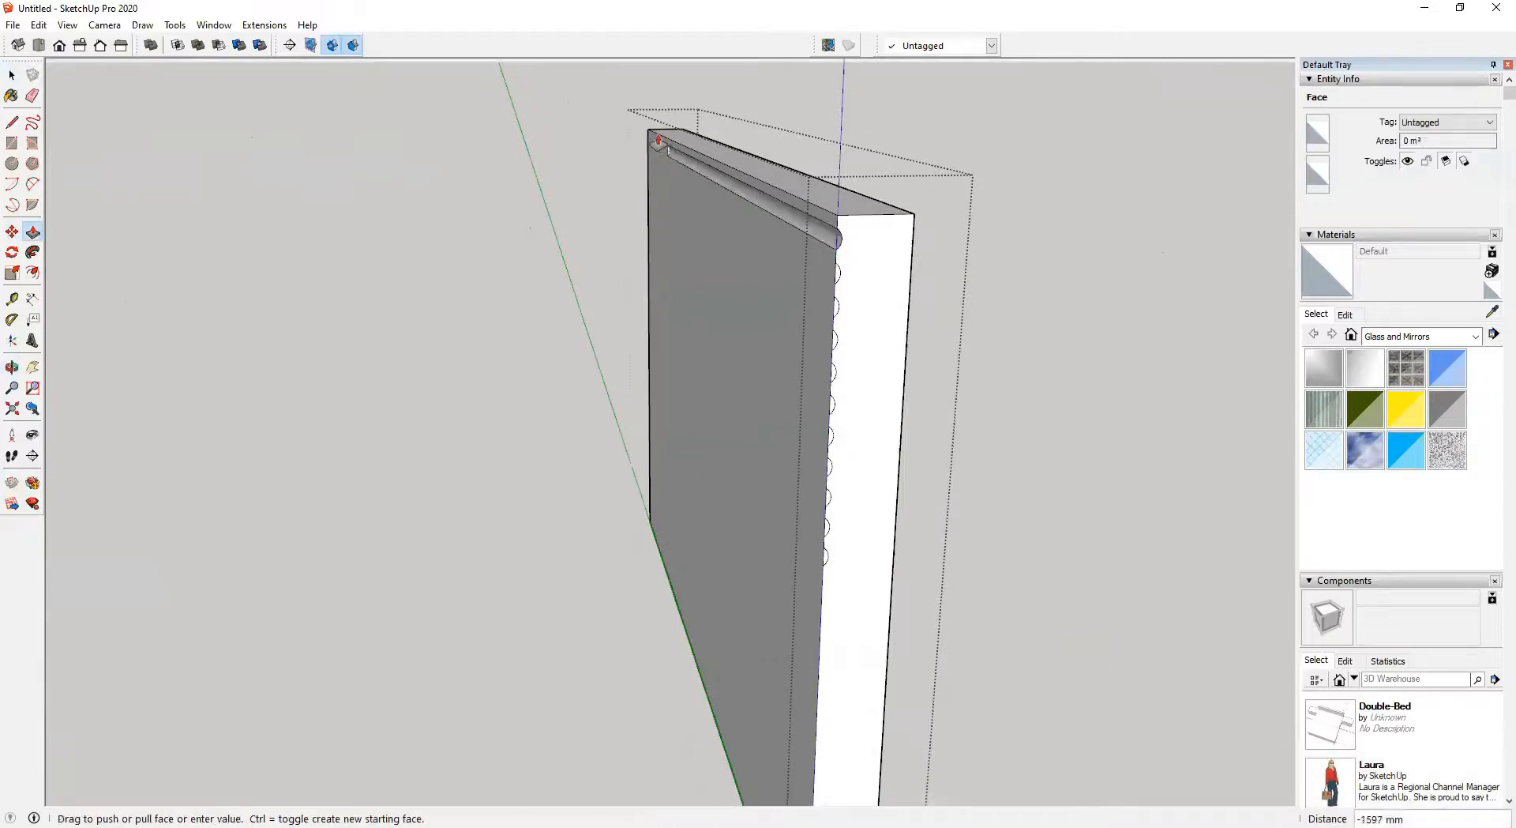
pyautogui.click(837, 274)
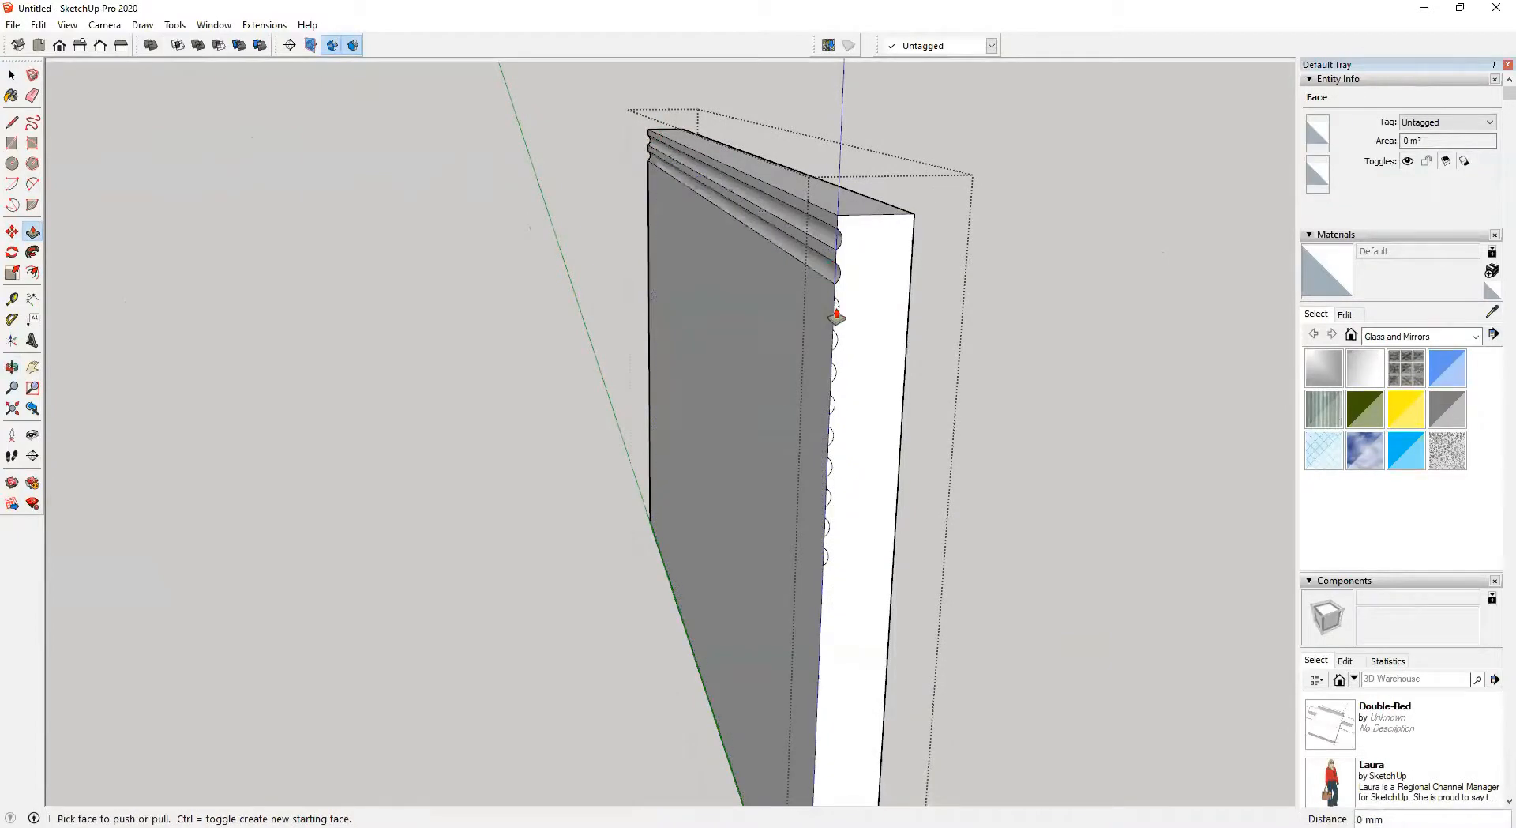
pyautogui.doubleClick(836, 312)
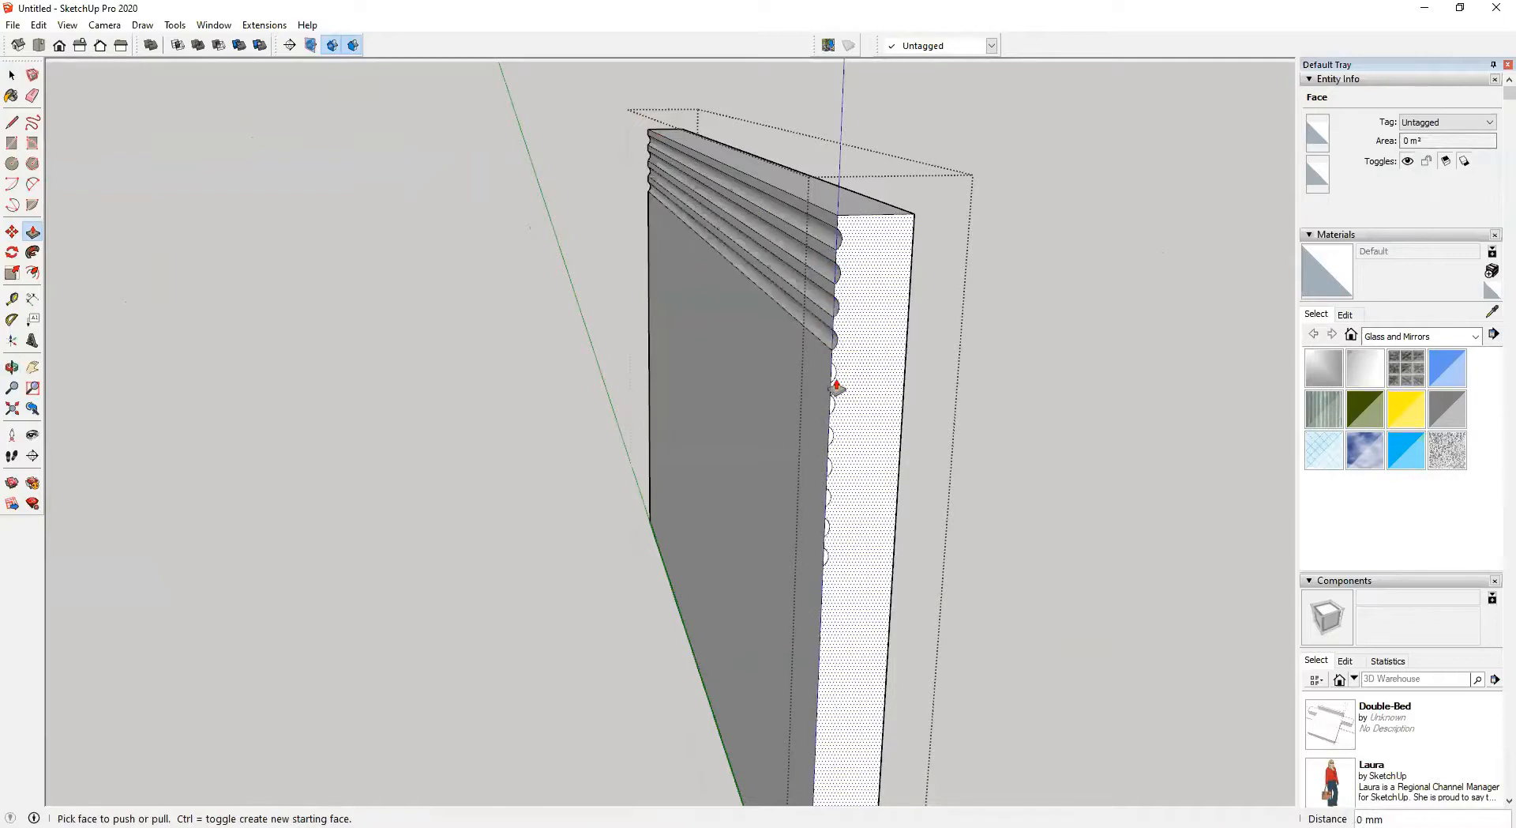
pyautogui.scroll(1, 833, 382)
pyautogui.doubleClick(832, 377)
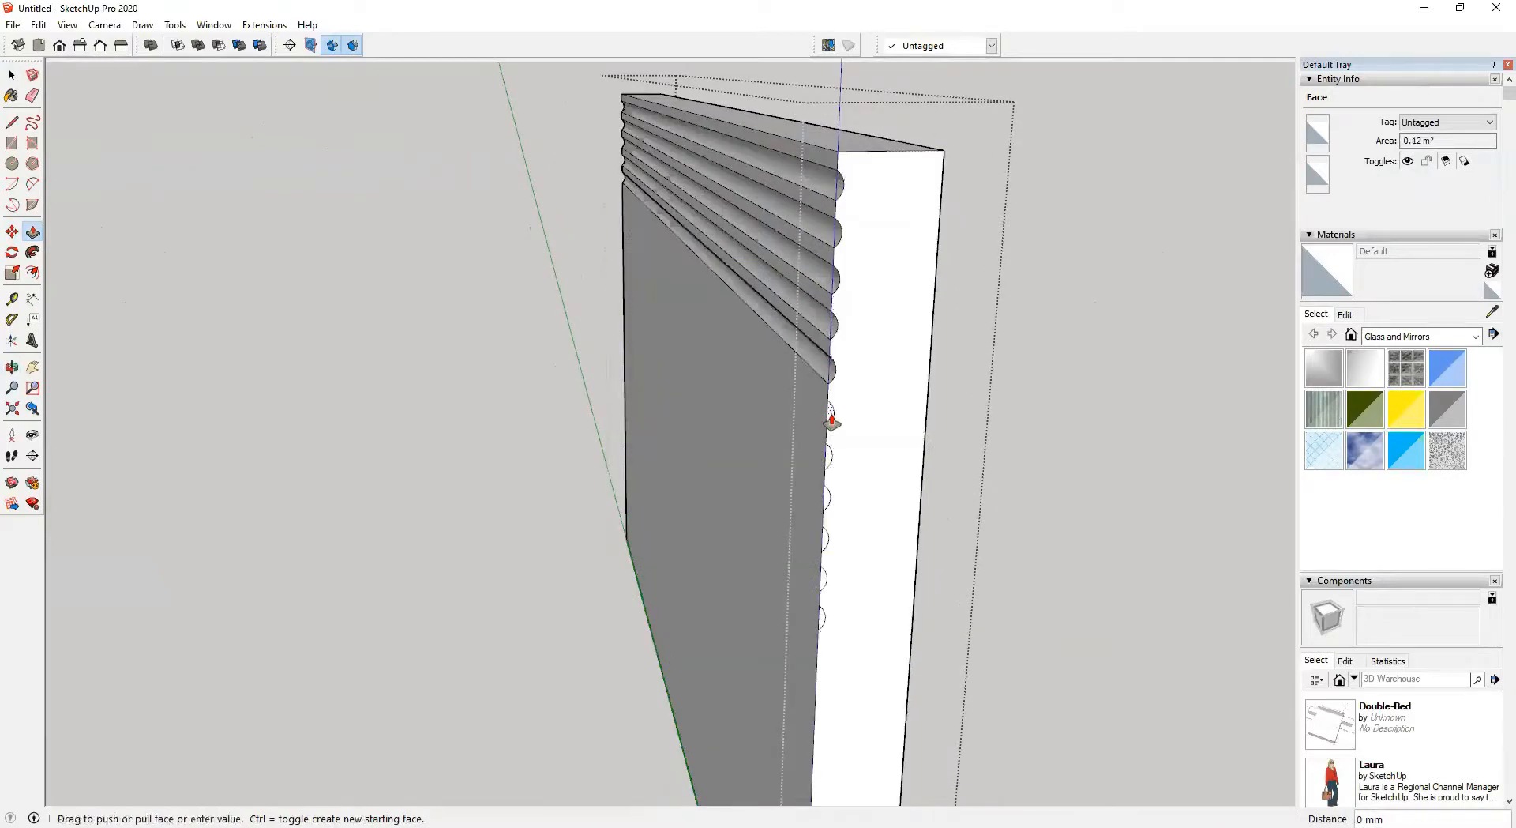
pyautogui.doubleClick(831, 414)
pyautogui.doubleClick(830, 464)
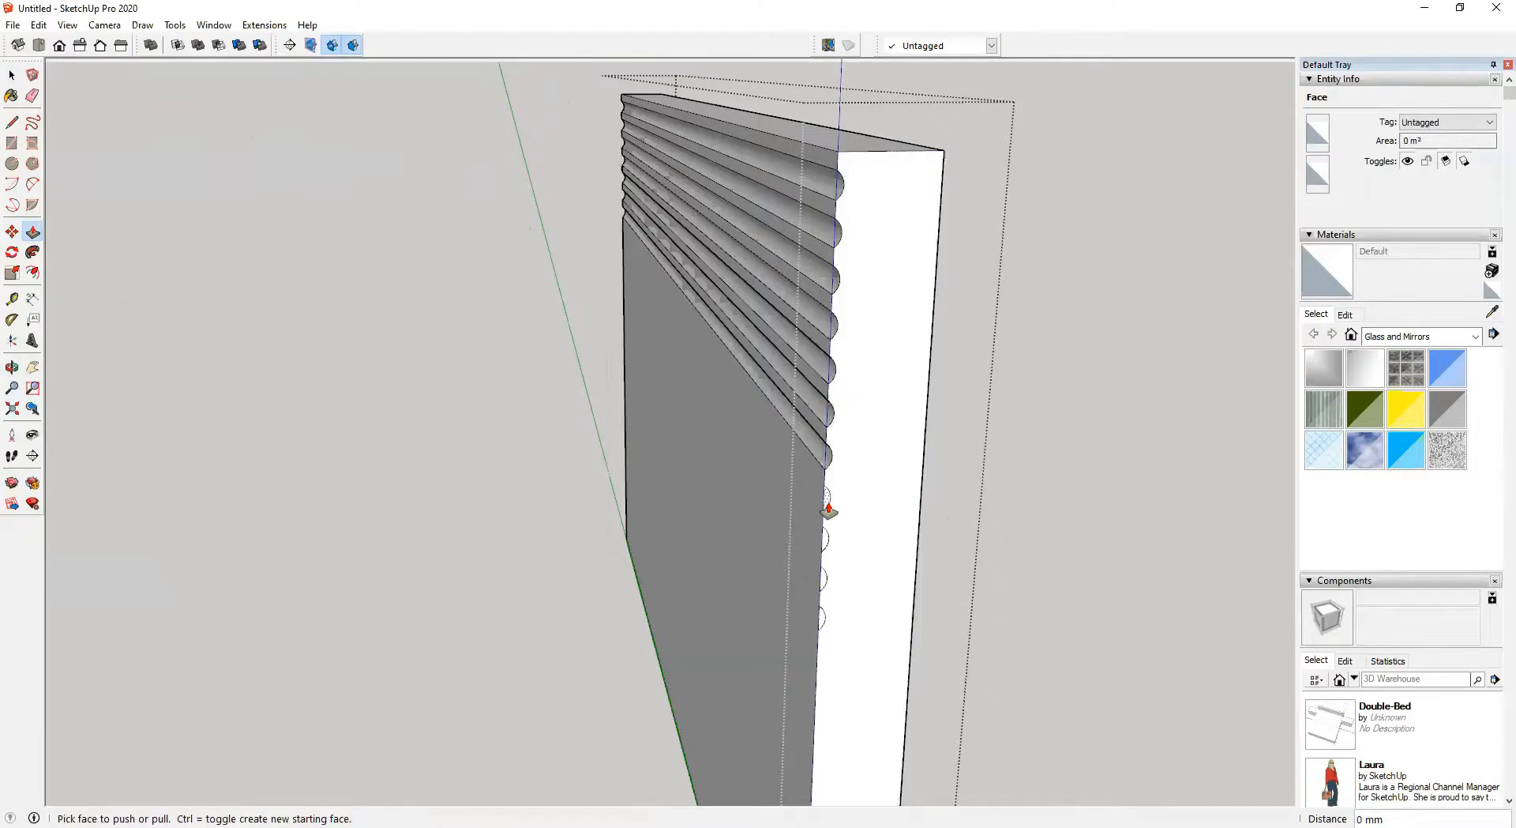
pyautogui.doubleClick(823, 537)
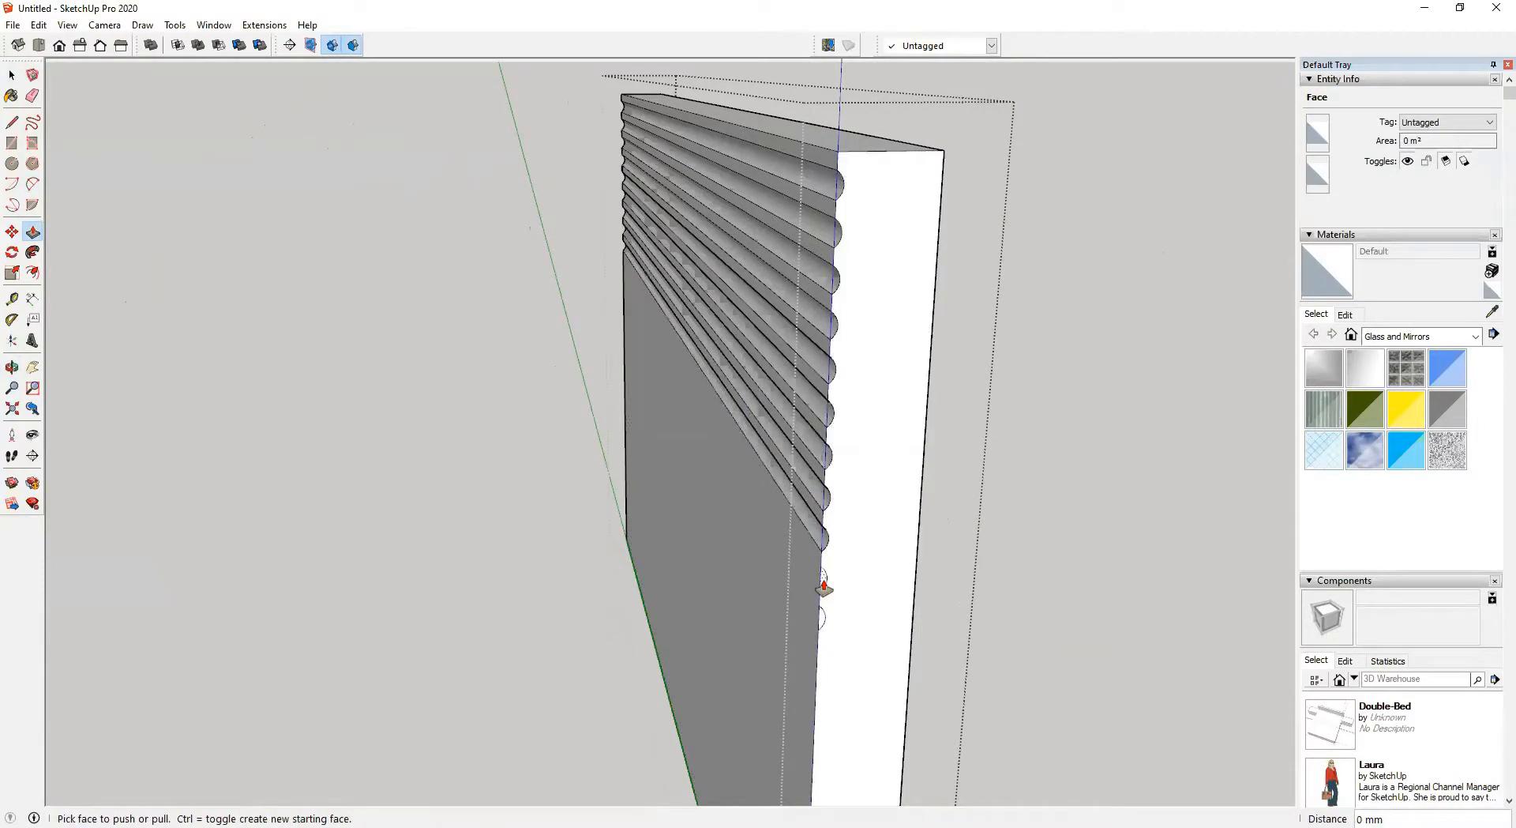
pyautogui.doubleClick(819, 624)
# Delete all guides from the model
pyautogui.scroll(-3, 815, 606)
pyautogui.moveTo(816, 606); pyautogui.dragTo(1157, 545, button='middle')
pyautogui.press('space')
pyautogui.click(1007, 432)
pyautogui.scroll(-3, 912, 483)
pyautogui.click(1039, 305)
pyautogui.scroll(5, 741, 412)
pyautogui.scroll(-8, 902, 430)
pyautogui.keyDown('shift'); pyautogui.moveTo(822, 411); pyautogui.dragTo(941, 665, button='middle'); pyautogui.keyUp('shift')
pyautogui.scroll(5, 770, 486)
pyautogui.moveTo(822, 518); pyautogui.dragTo(984, 531, button='middle')
pyautogui.scroll(4, 889, 521)
pyautogui.moveTo(873, 512); pyautogui.dragTo(753, 532, button='middle')
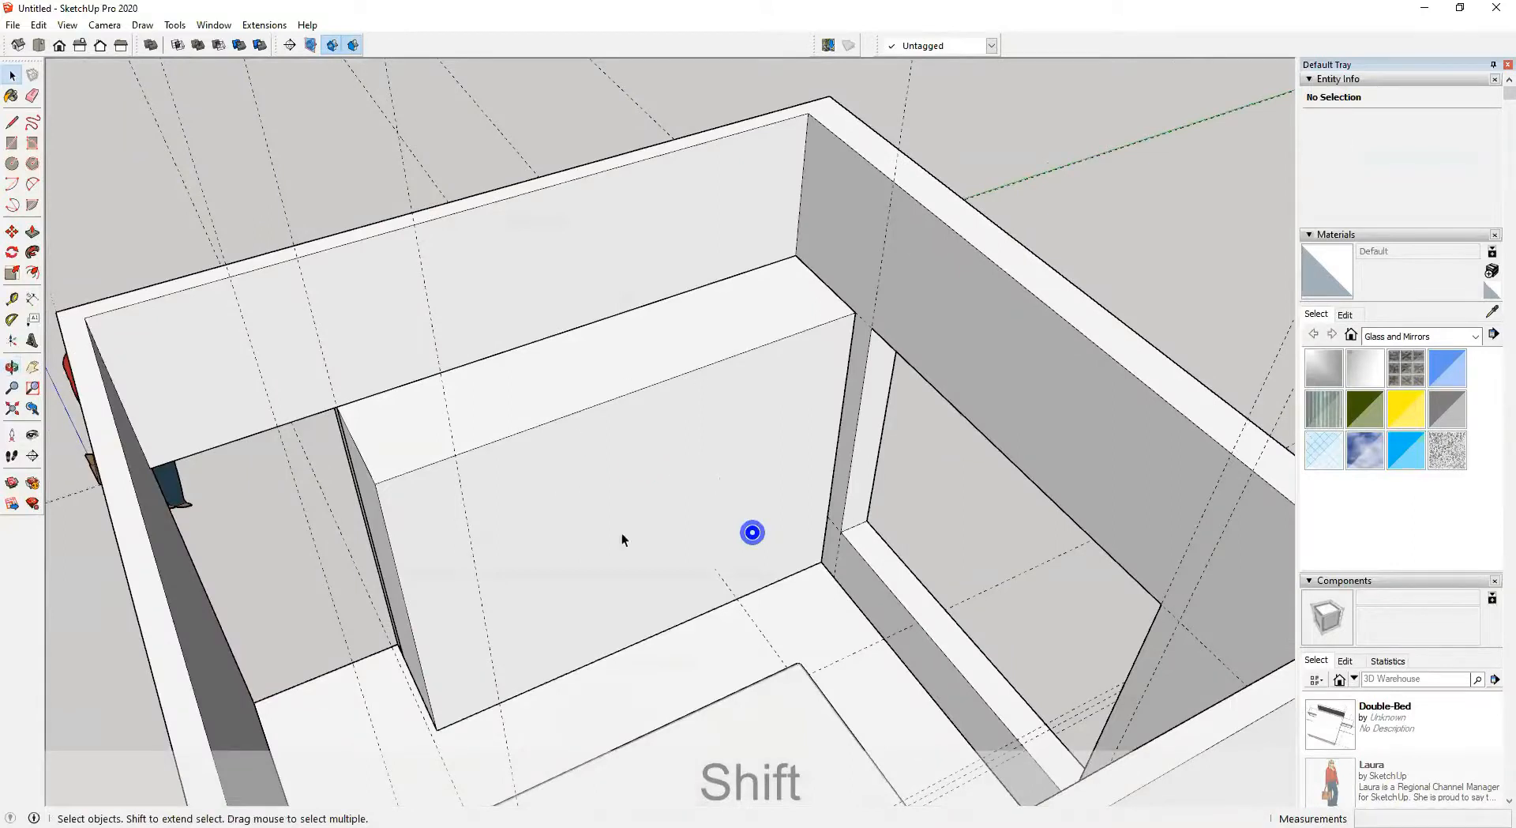
pyautogui.moveTo(622, 533); pyautogui.dragTo(657, 540, button='middle')
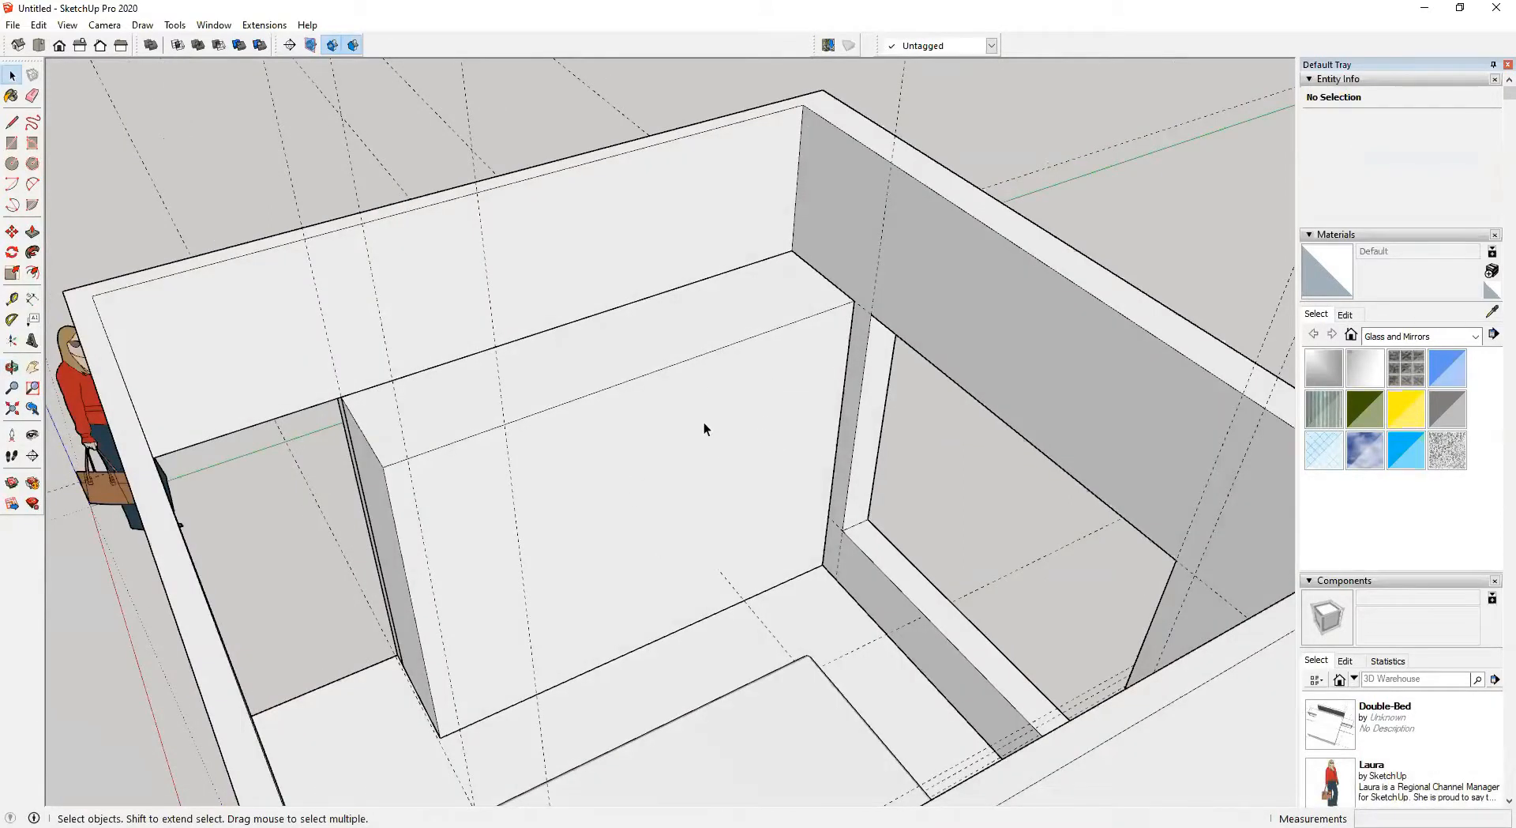
pyautogui.scroll(-2, 704, 438)
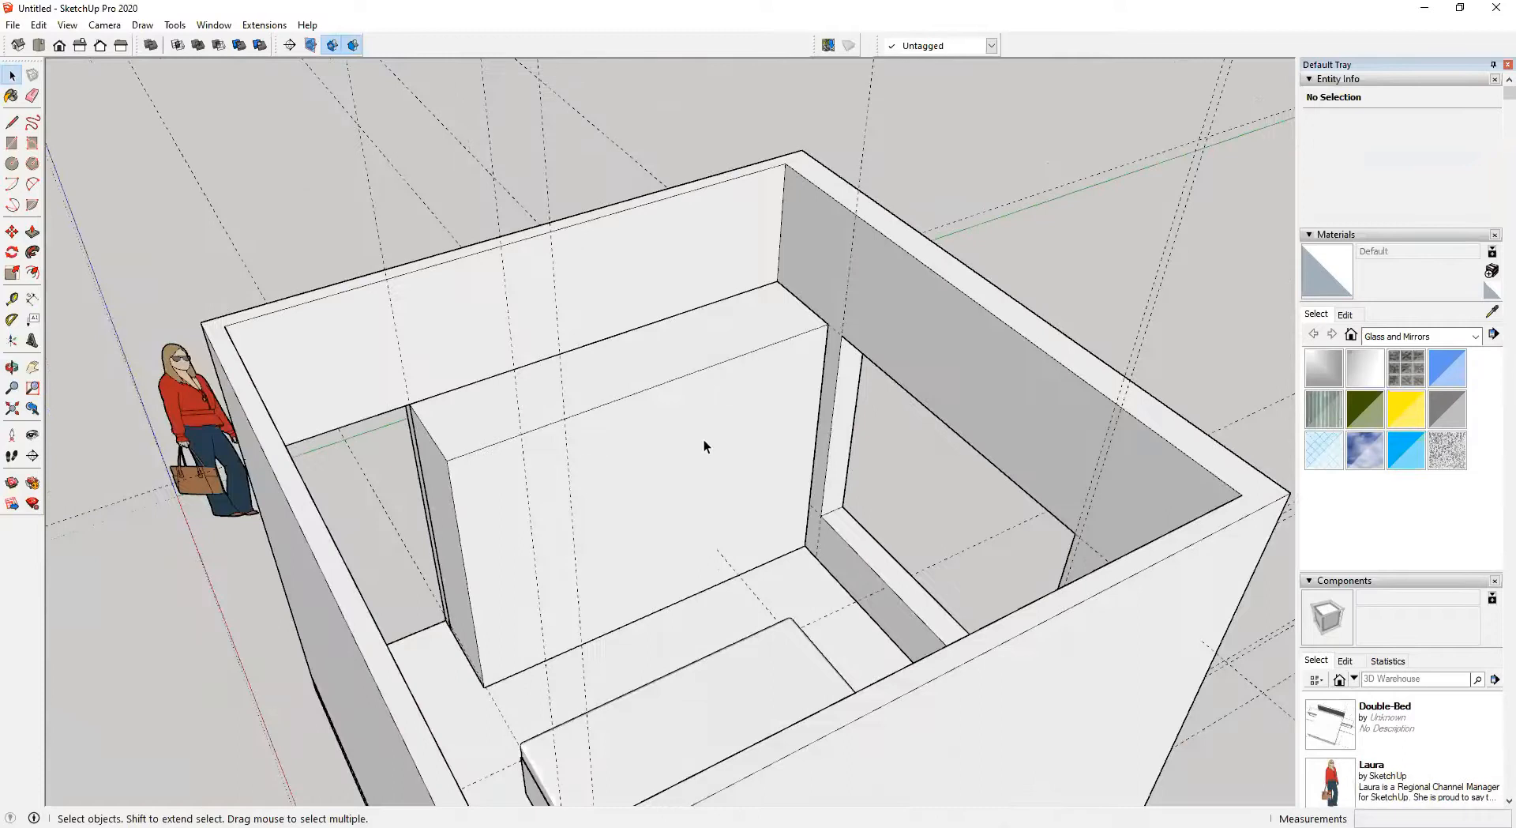
pyautogui.keyDown('shift'); pyautogui.moveTo(756, 469); pyautogui.dragTo(640, 476, button='middle'); pyautogui.keyUp('shift')
pyautogui.moveTo(870, 435); pyautogui.dragTo(407, 455, button='middle')
pyautogui.moveTo(829, 482); pyautogui.dragTo(420, 401, button='middle')
pyautogui.keyDown('shift'); pyautogui.moveTo(580, 377); pyautogui.dragTo(766, 415, button='middle'); pyautogui.keyUp('shift')
pyautogui.moveTo(699, 405); pyautogui.dragTo(484, 287, button='middle')
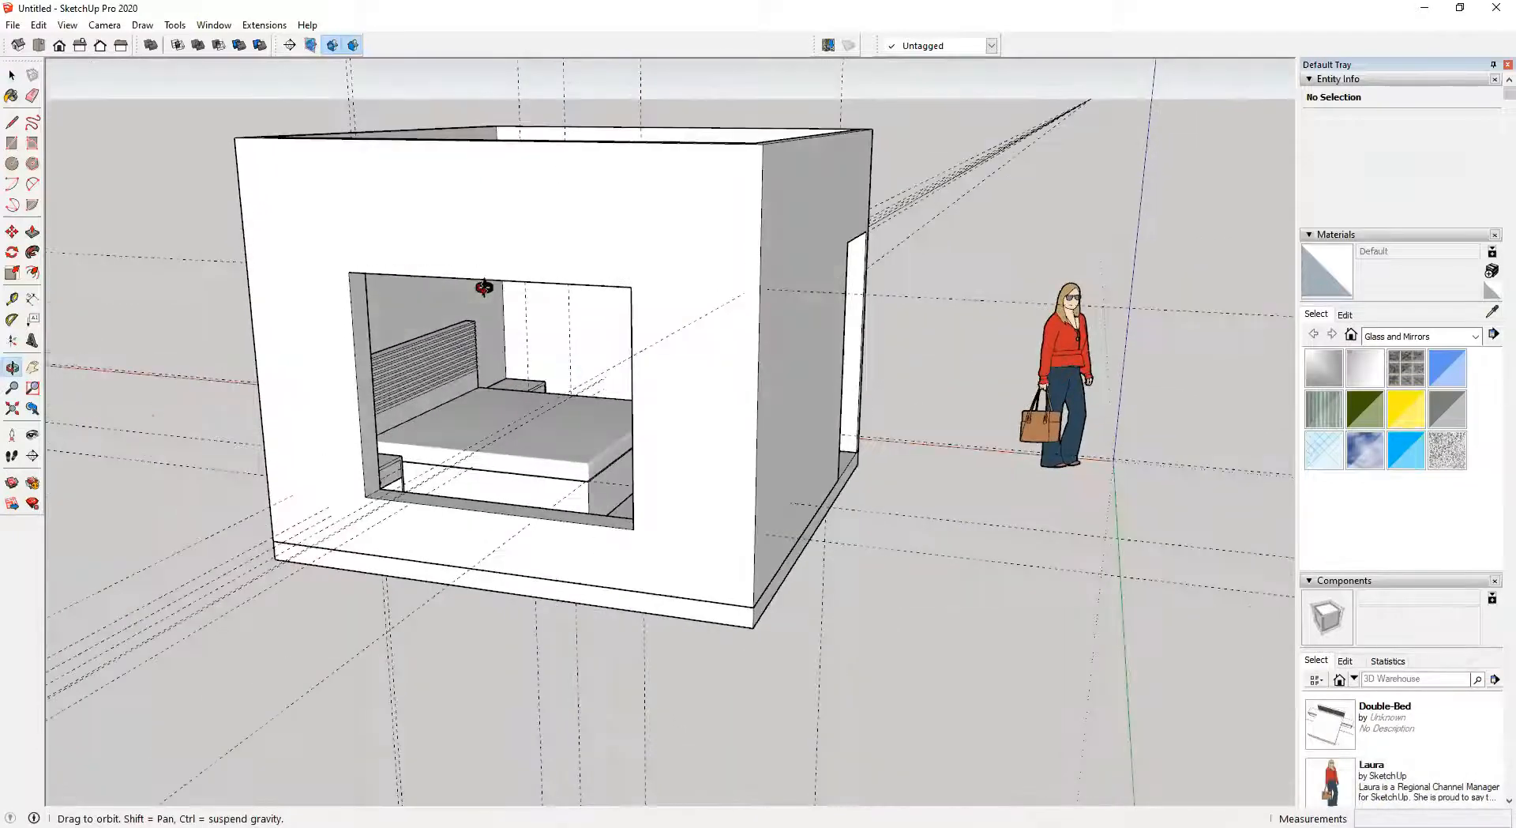
pyautogui.click(67, 26)
pyautogui.moveTo(42, 27)
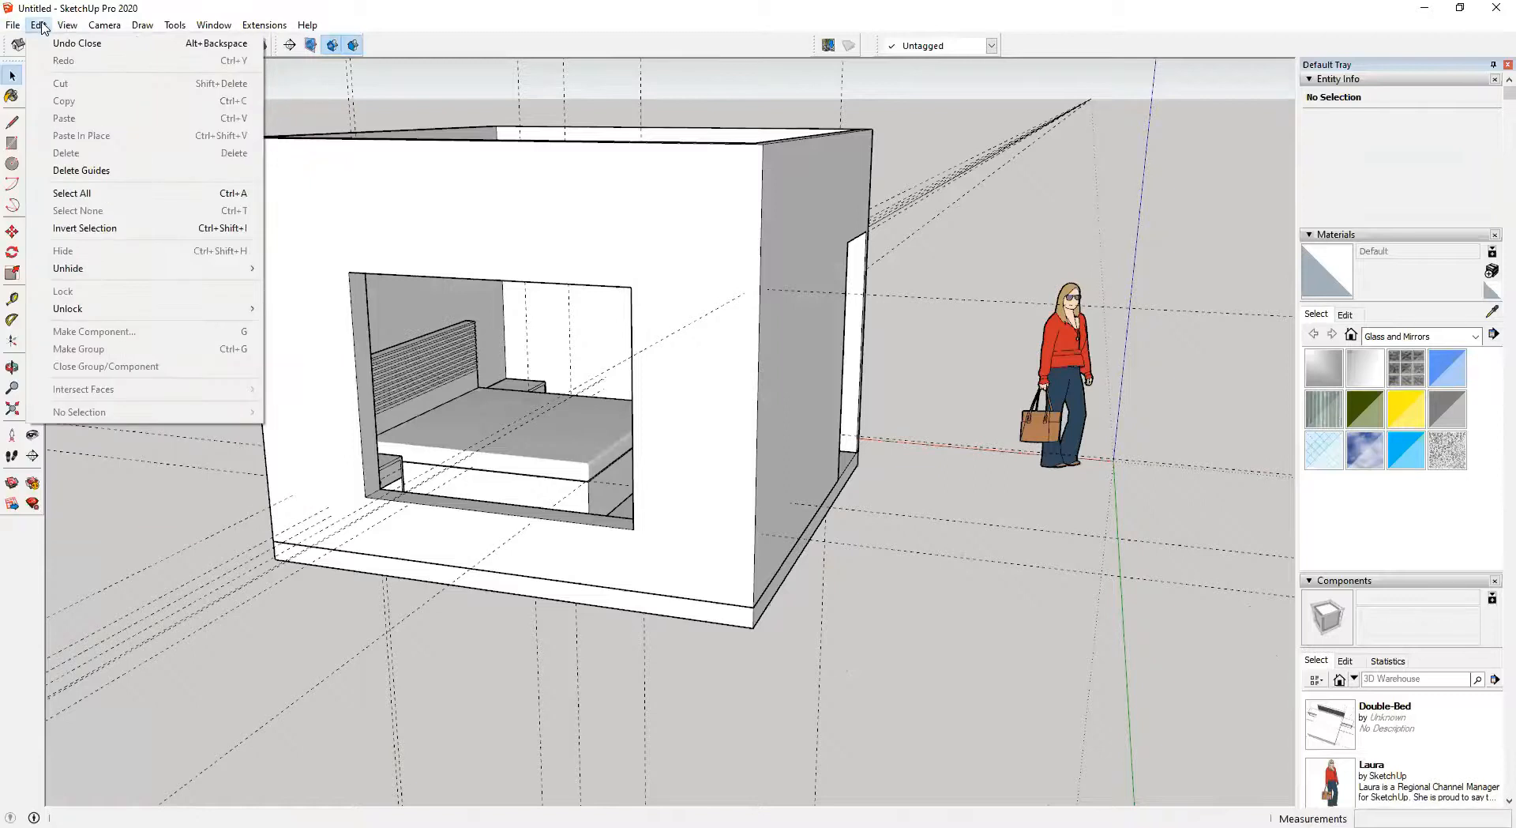
pyautogui.click(109, 172)
# Draw a 2100 mm by 1650 mm rectangle across the window opening
pyautogui.moveTo(404, 368); pyautogui.dragTo(387, 343, button='middle')
pyautogui.click(524, 239)
pyautogui.moveTo(514, 350); pyautogui.dragTo(293, 96, button='middle')
pyautogui.press('r')
pyautogui.scroll(4, 352, 288)
pyautogui.click(351, 305)
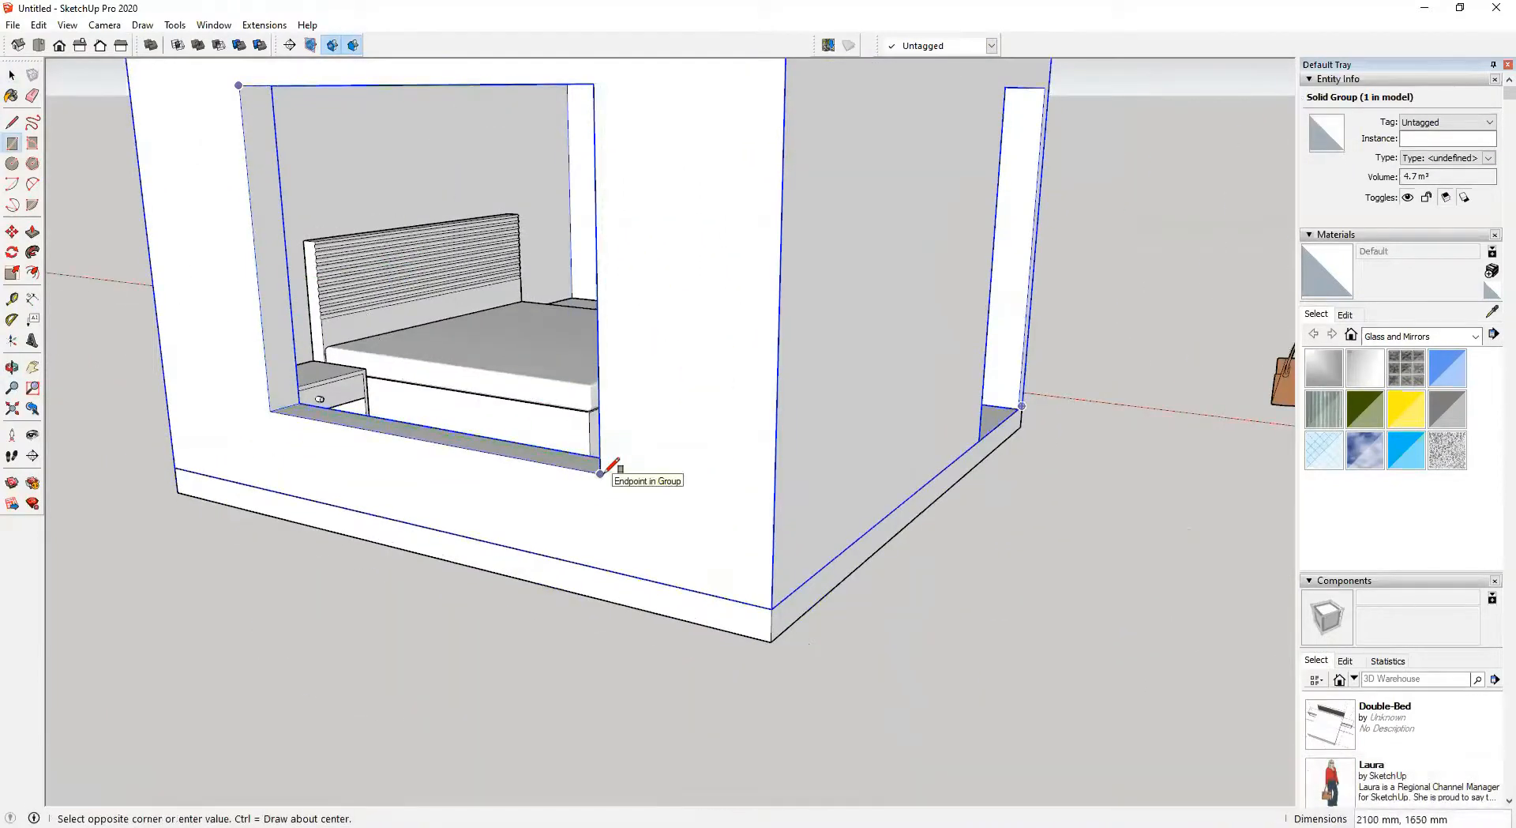
pyautogui.click(600, 472)
# Make the window rectangle a group and open it for editing
pyautogui.moveTo(410, 363); pyautogui.dragTo(504, 240, button='middle')
pyautogui.press('space')
pyautogui.click(504, 236)
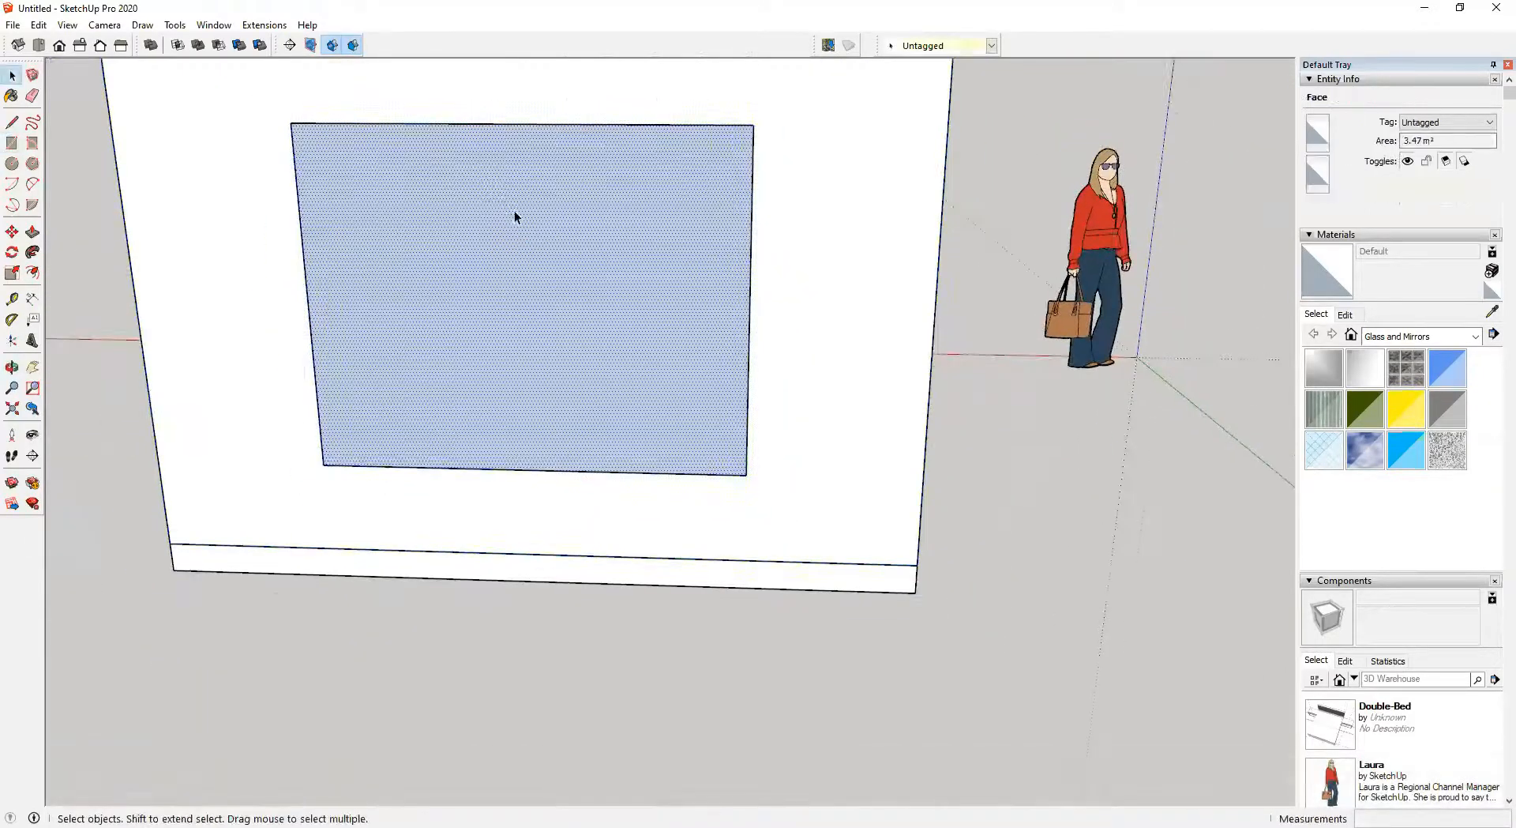
pyautogui.doubleClick(533, 202)
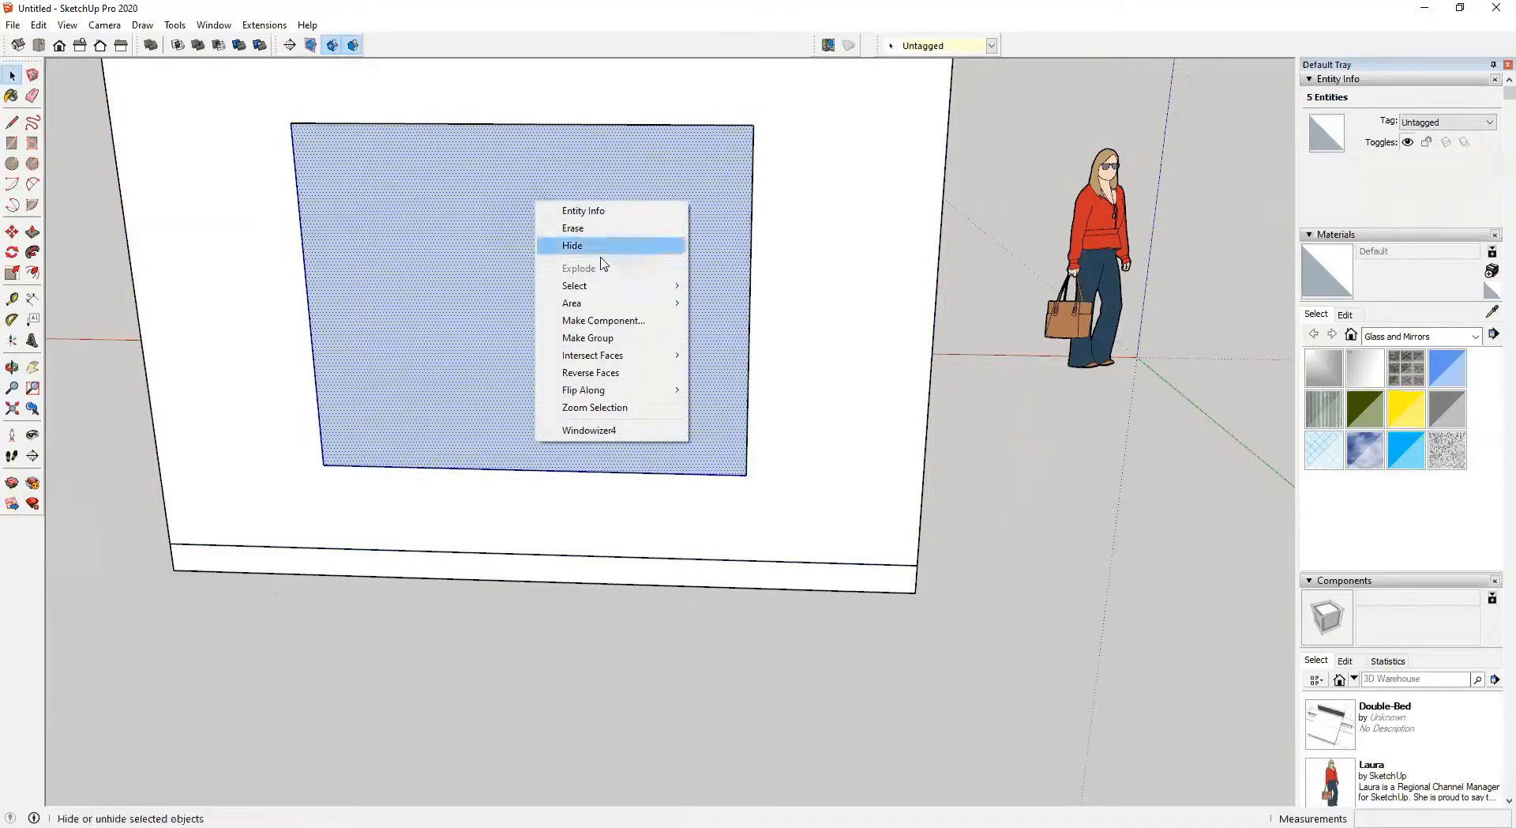
pyautogui.click(619, 333)
pyautogui.doubleClick(509, 232)
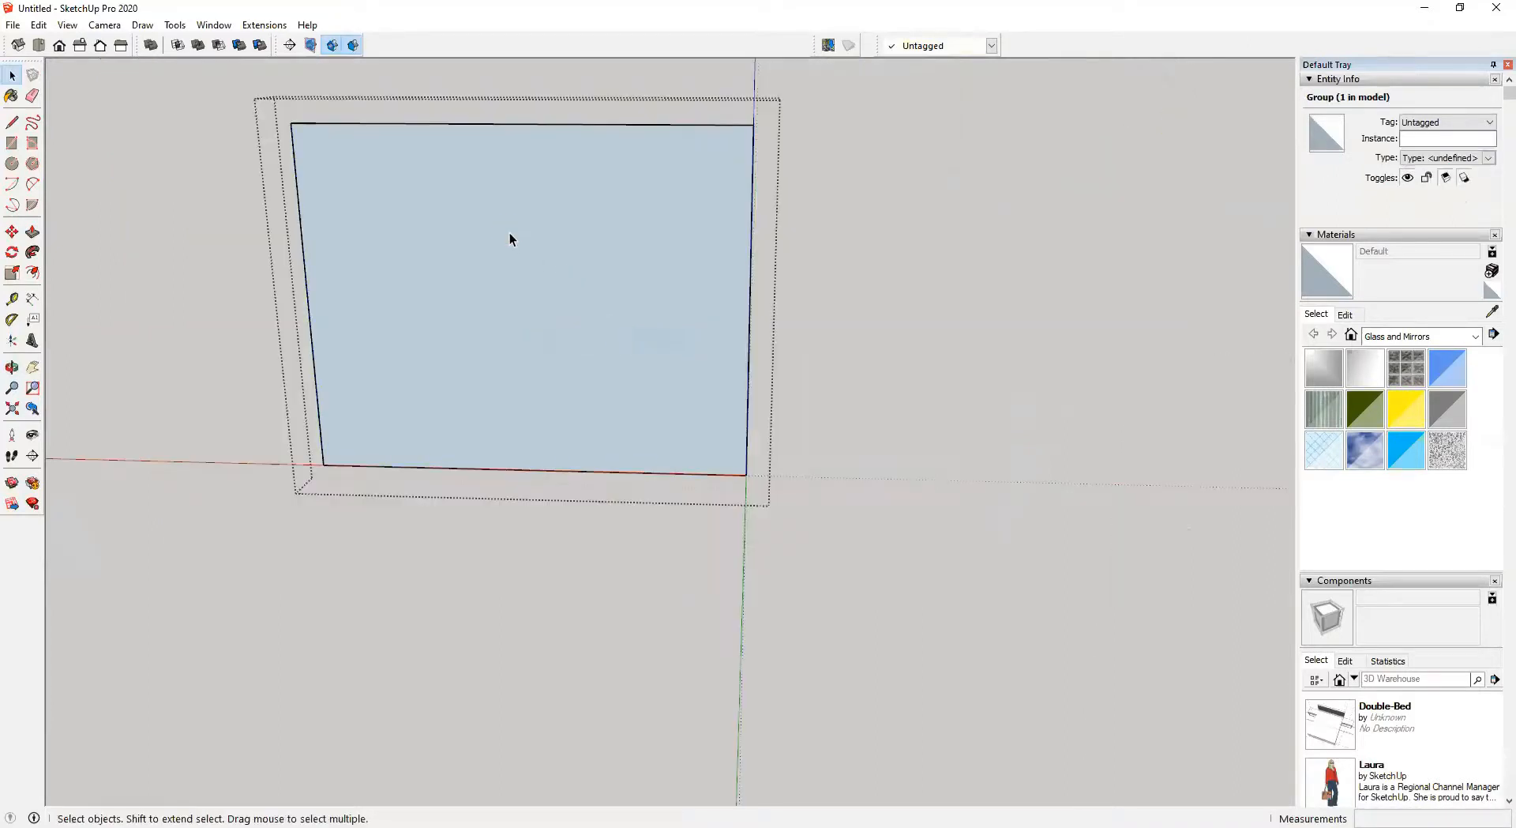
# Offset the window face's outline 75 mm inward to form a frame
pyautogui.press('f')
pyautogui.scroll(2, 297, 123)
pyautogui.scroll(1, 298, 125)
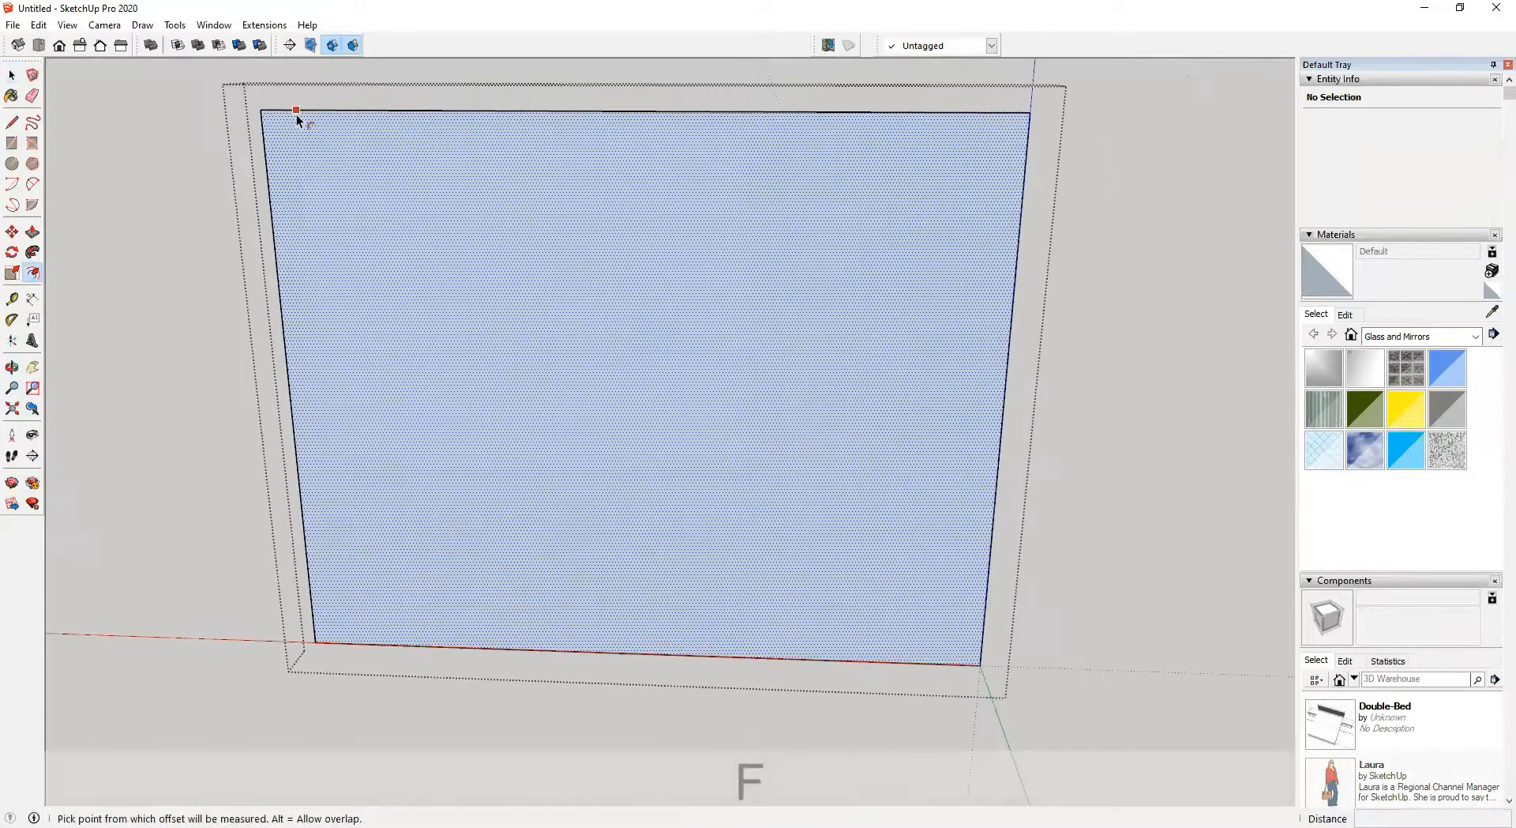
pyautogui.click(293, 121)
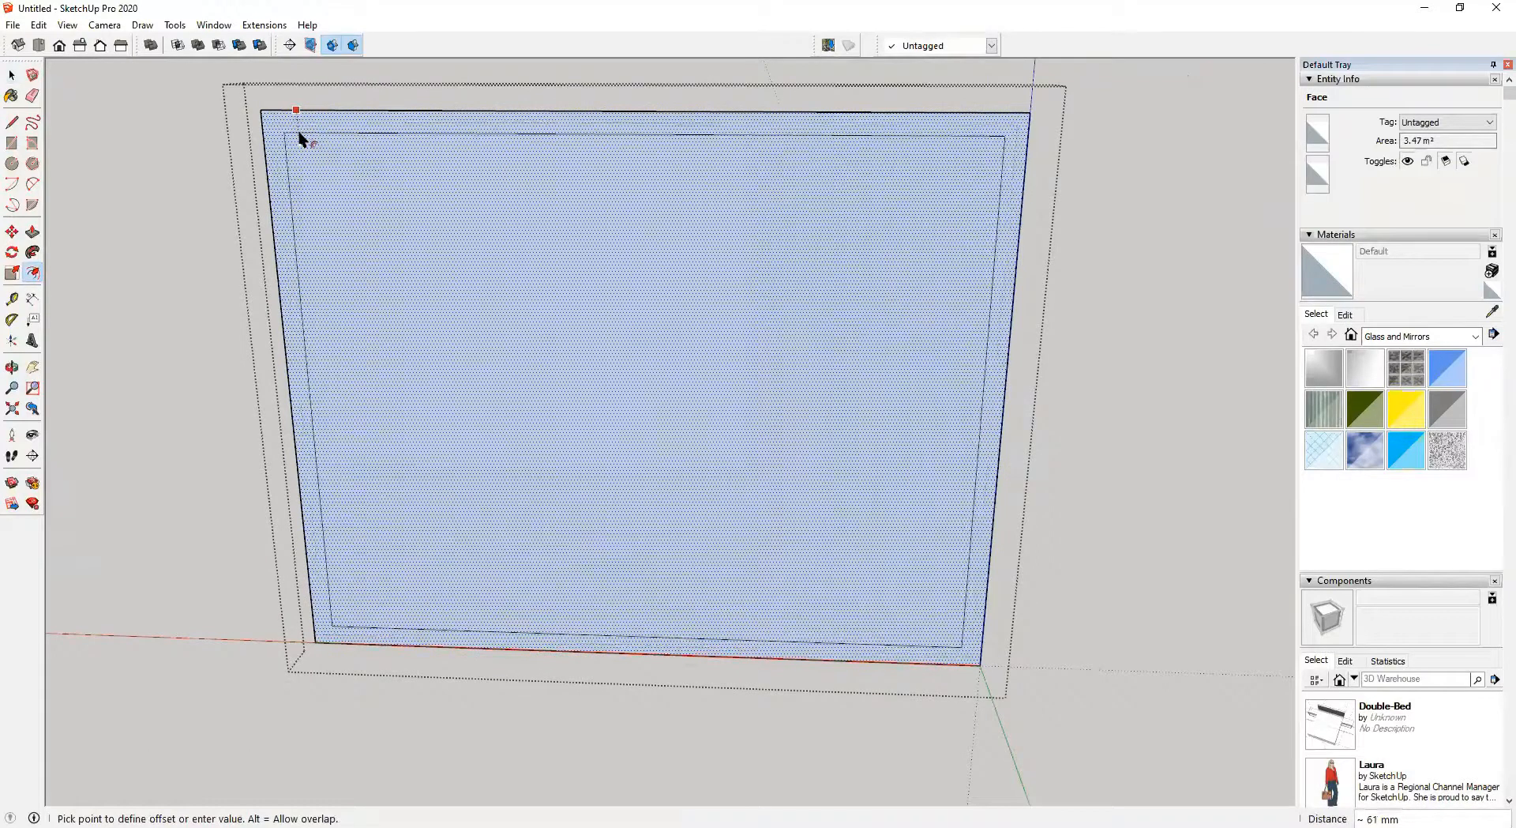
pyautogui.write('75')
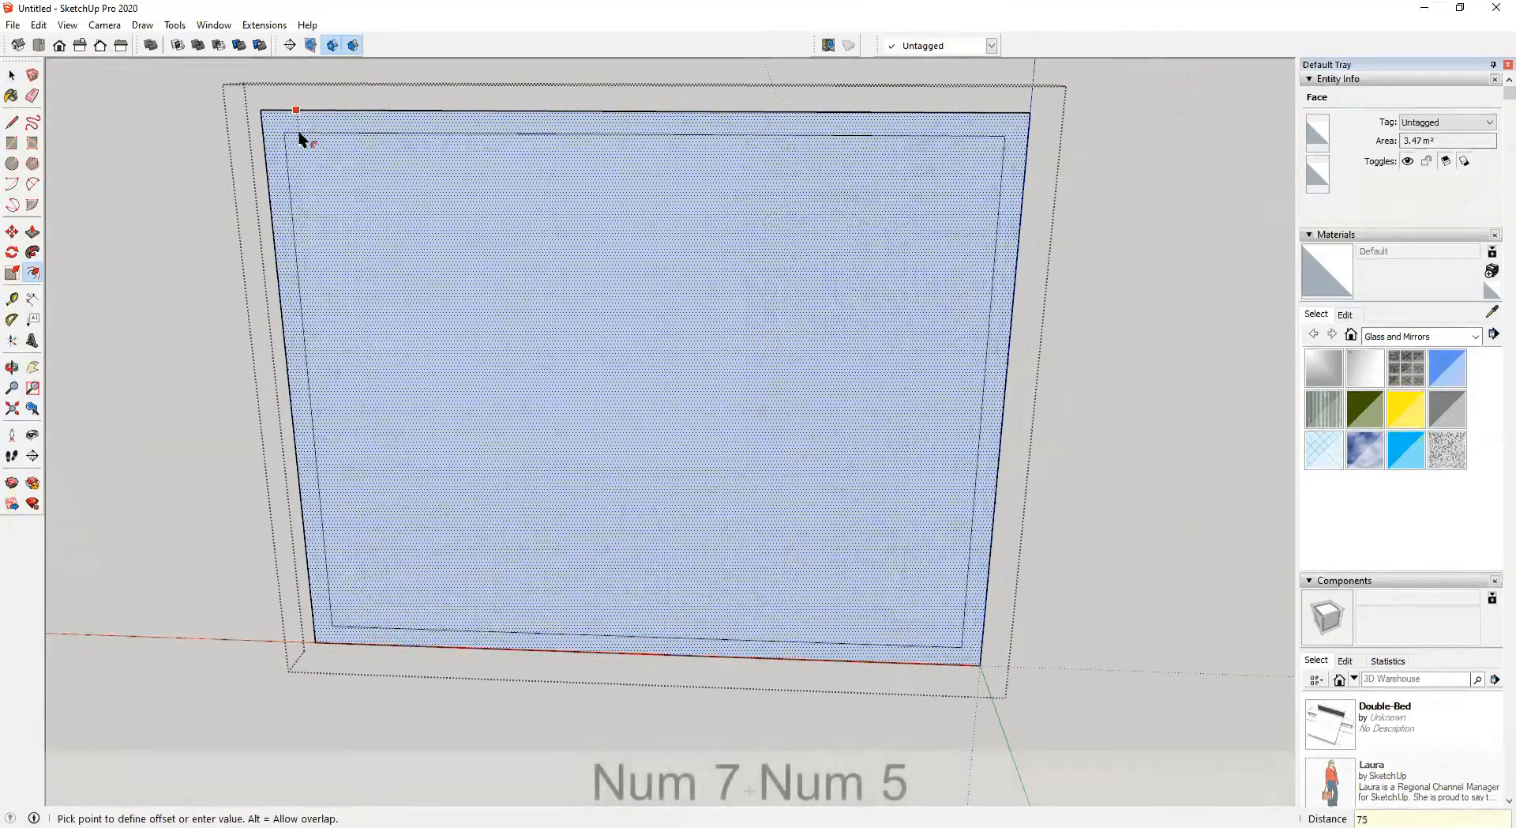
pyautogui.press('Return')
pyautogui.press('space')
# Select the 75 mm frame ring and group it
pyautogui.click(355, 120)
pyautogui.moveTo(355, 120); pyautogui.dragTo(830, 186, button='middle')
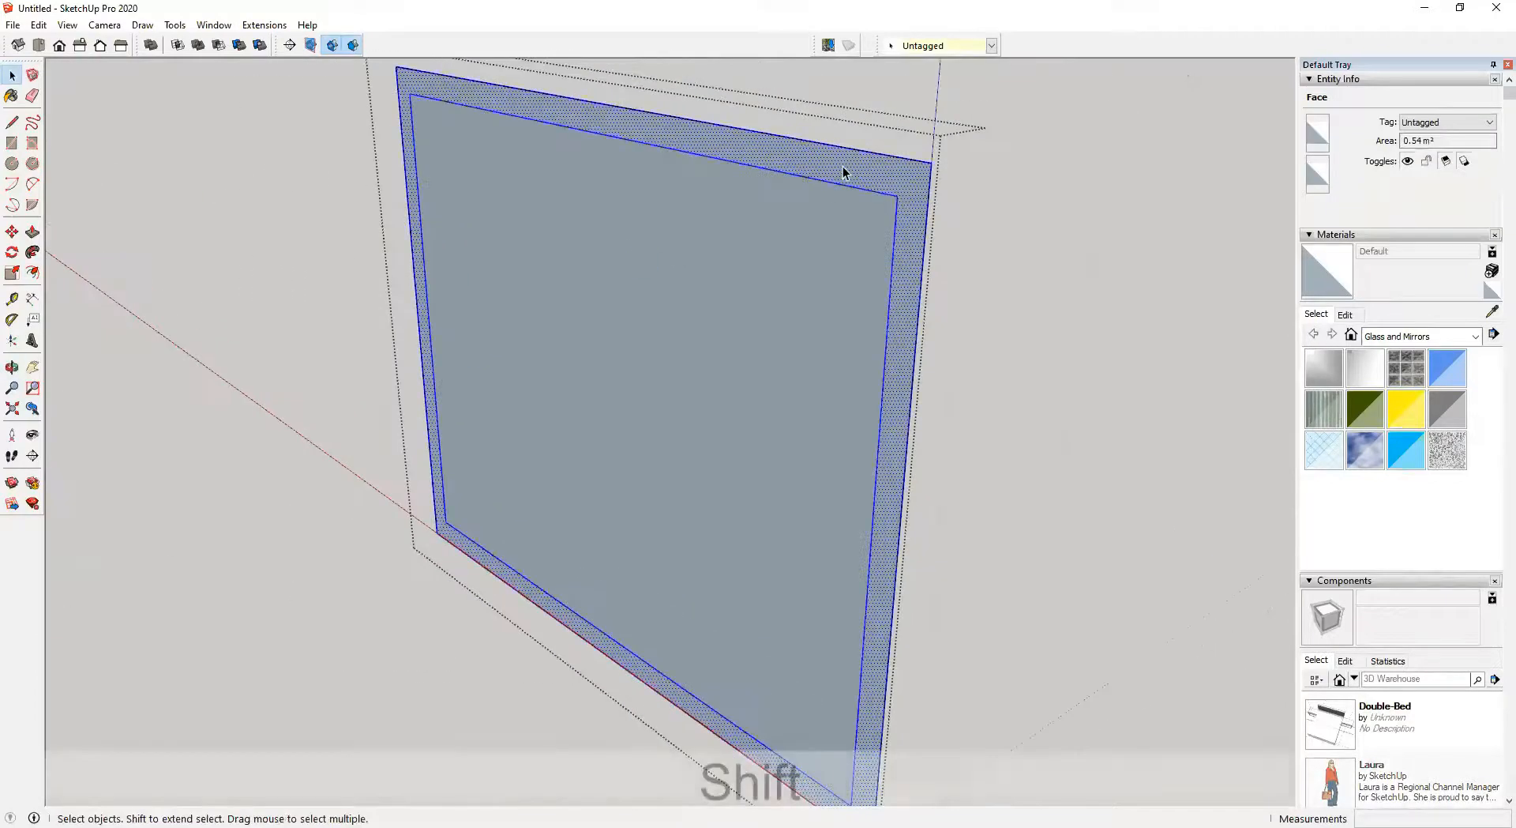
pyautogui.hotkey('ctrl', 'g')
pyautogui.moveTo(731, 216); pyautogui.dragTo(870, 174, button='middle')
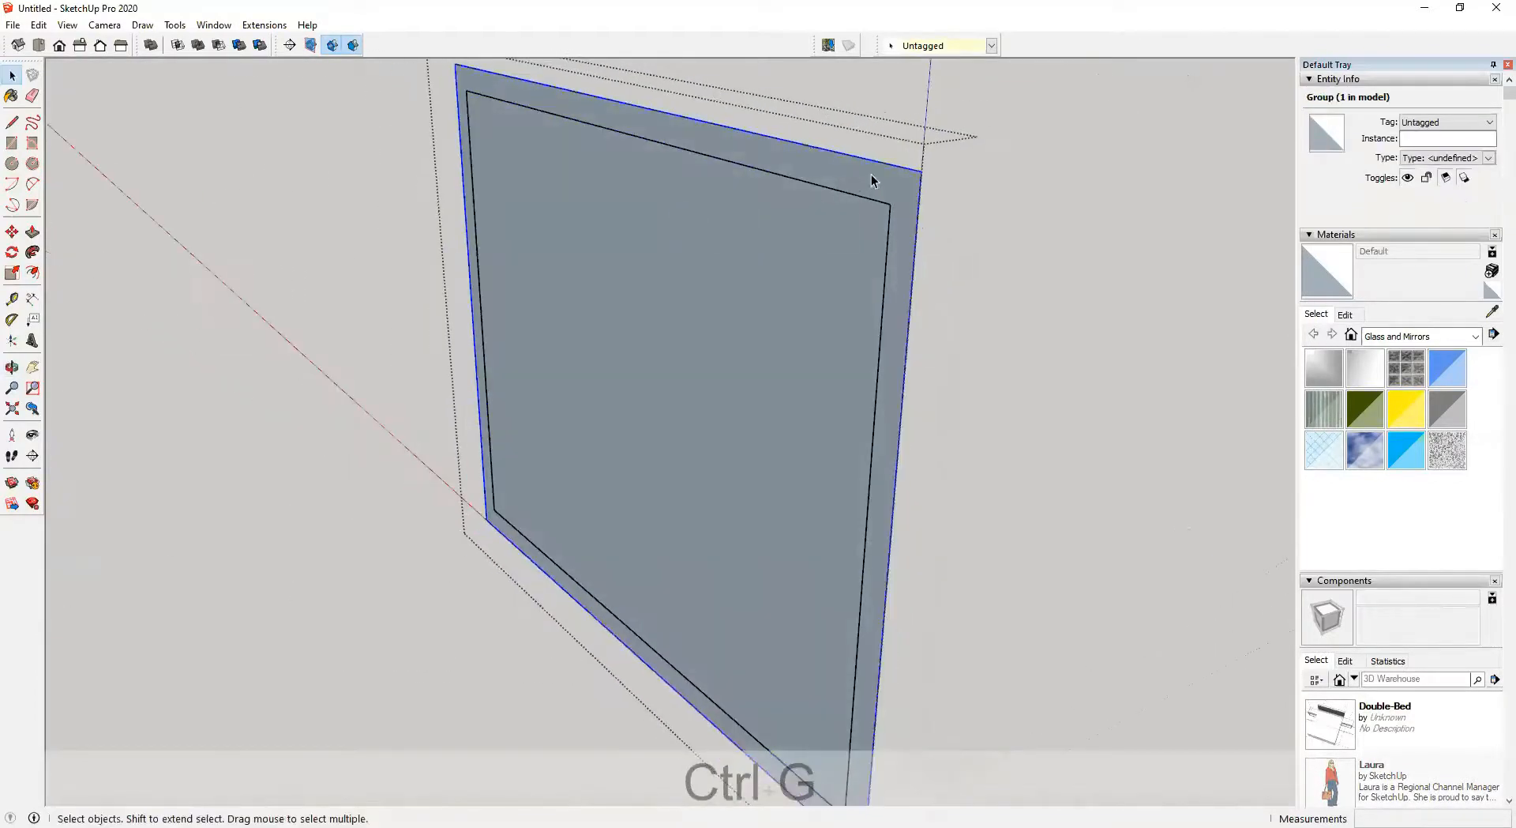
# Open the frame group and extrude the frame ring 75 mm deep with Push/Pull
pyautogui.doubleClick(870, 174)
pyautogui.press('p')
pyautogui.click(897, 186)
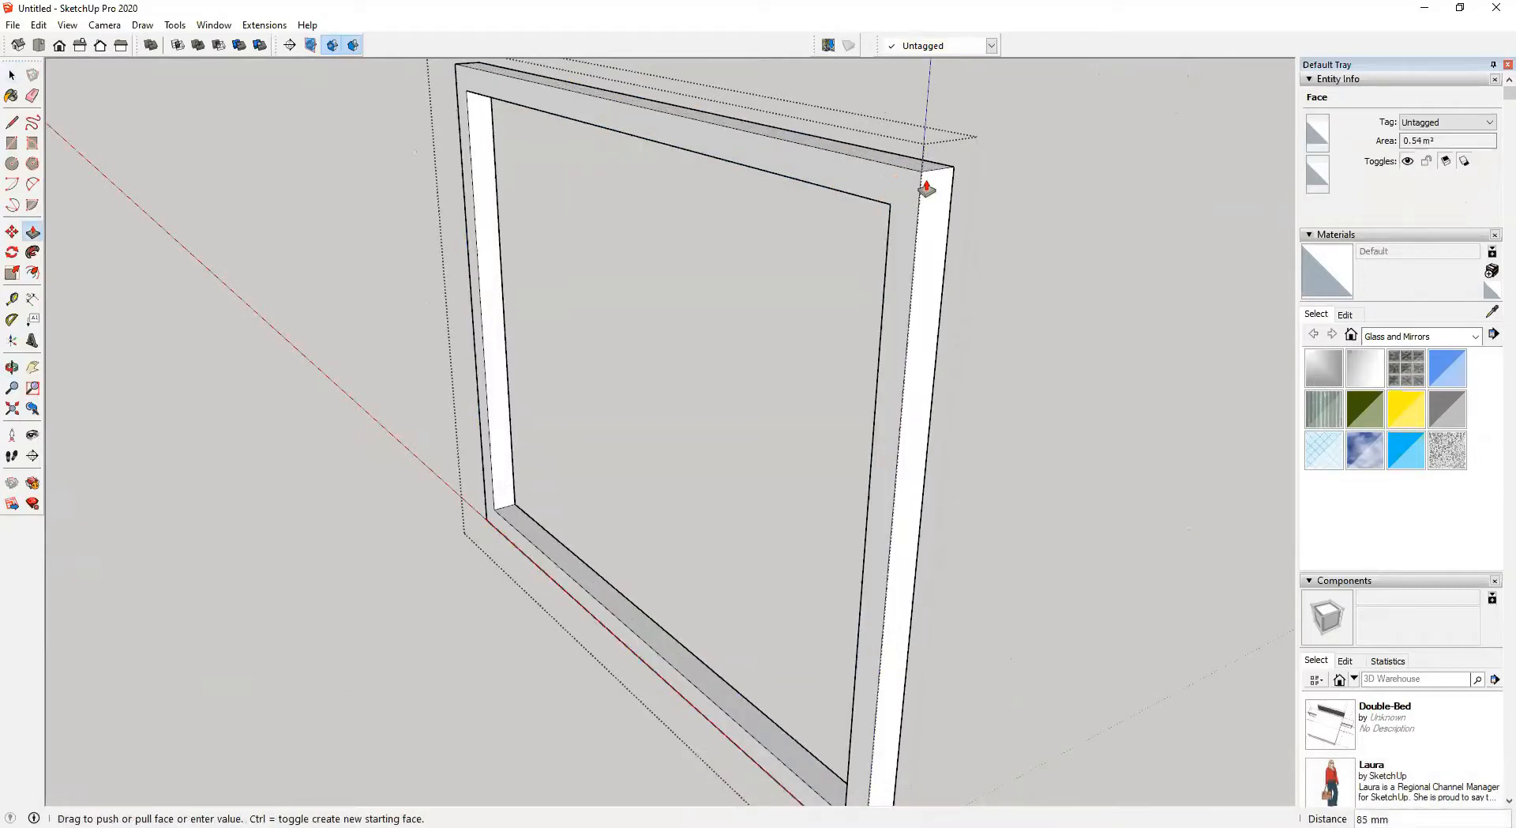
pyautogui.write('75')
pyautogui.press('Return')
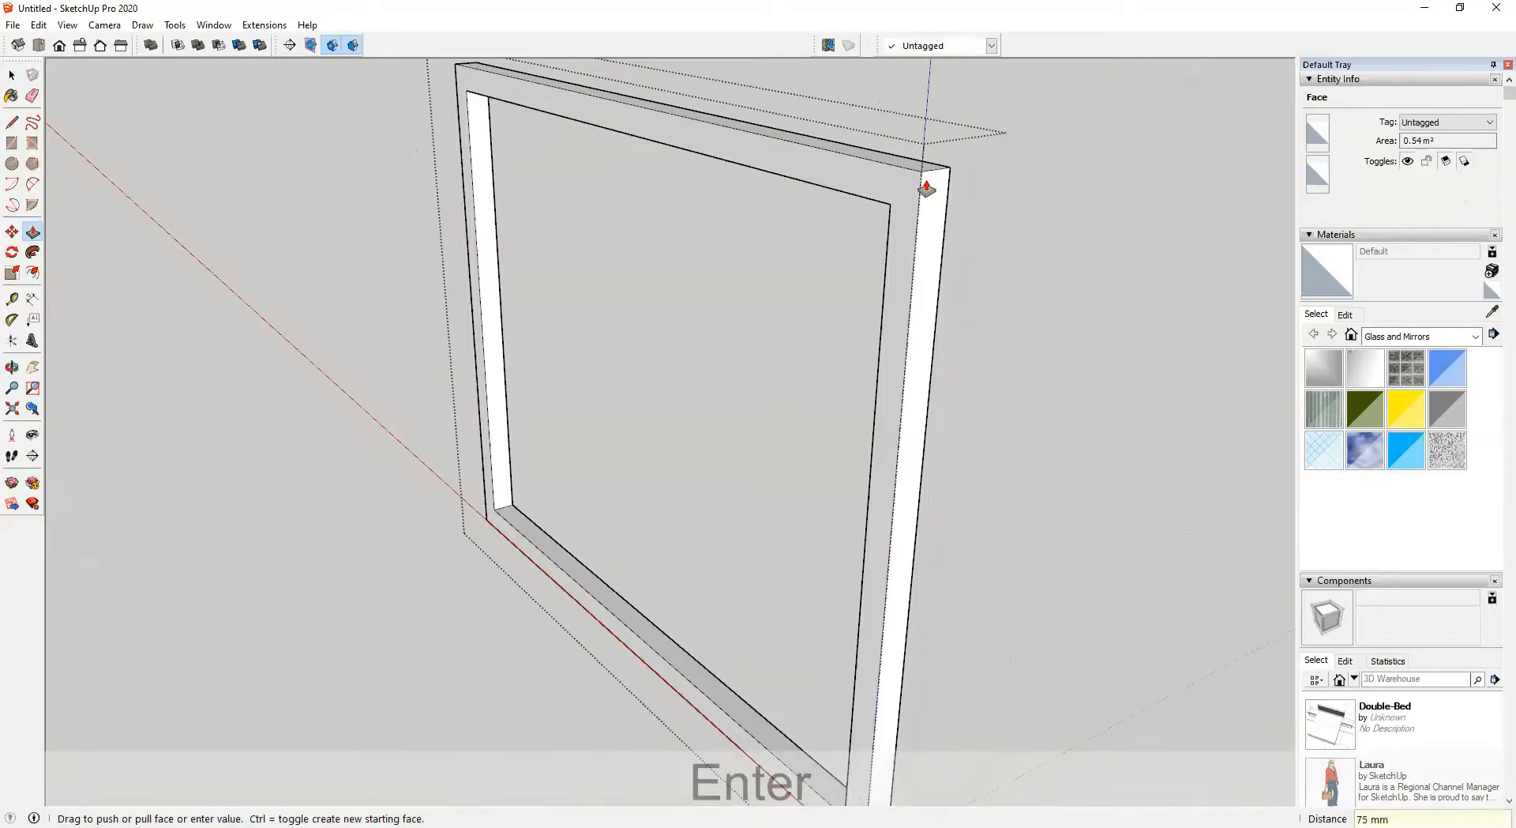
# Open the inner window face group and draw a vertical line splitting the face into two halves
pyautogui.press('space')
pyautogui.click(312, 444)
pyautogui.moveTo(335, 445); pyautogui.dragTo(657, 288, button='middle')
pyautogui.doubleClick(732, 270)
pyautogui.scroll(3, 641, 198)
pyautogui.click(642, 189)
pyautogui.click(600, 331)
pyautogui.click(248, 324)
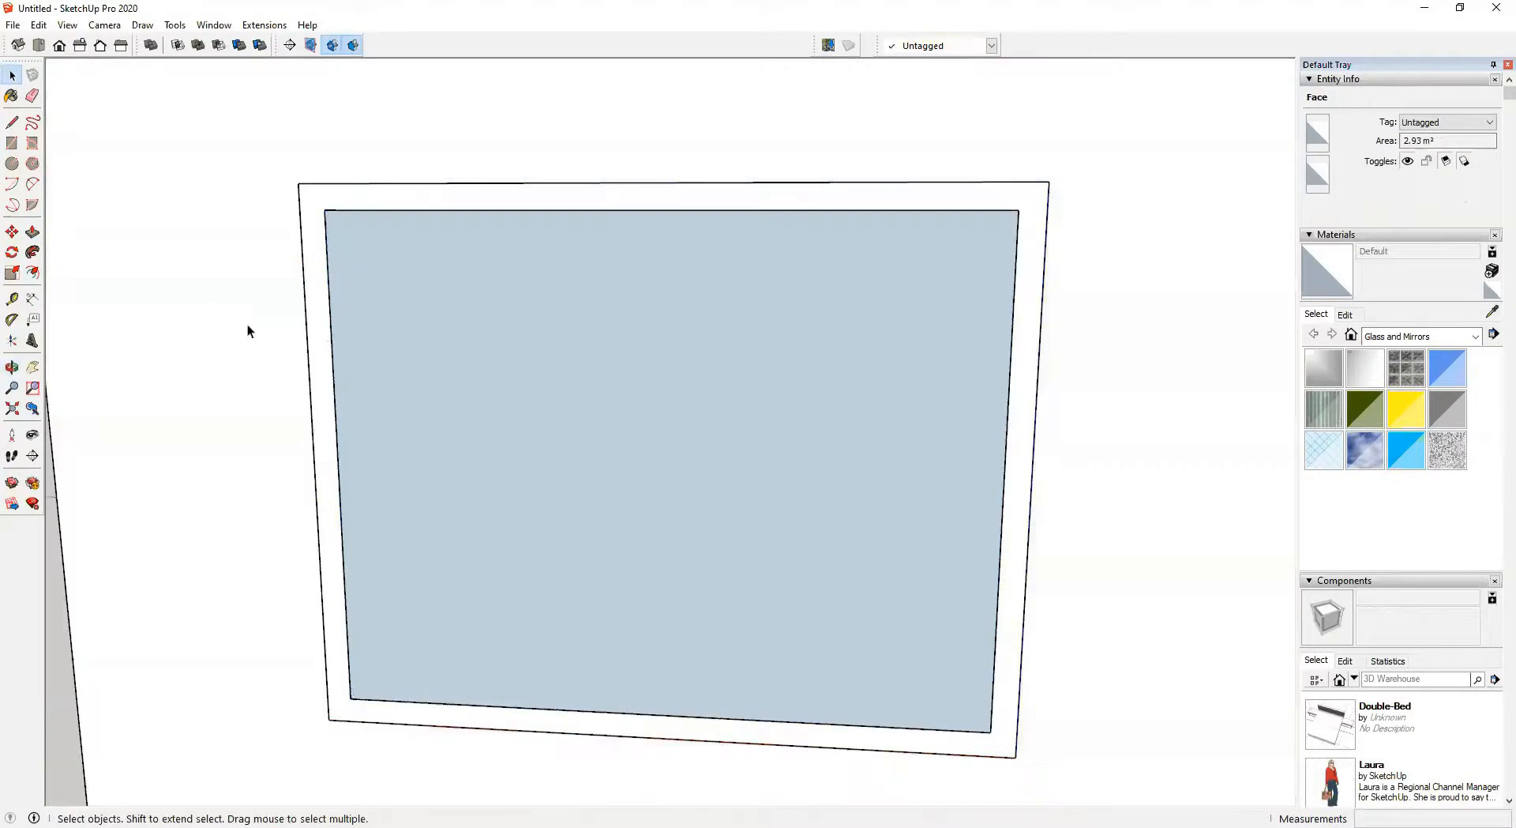
pyautogui.doubleClick(490, 322)
pyautogui.click(512, 292)
pyautogui.click(424, 259)
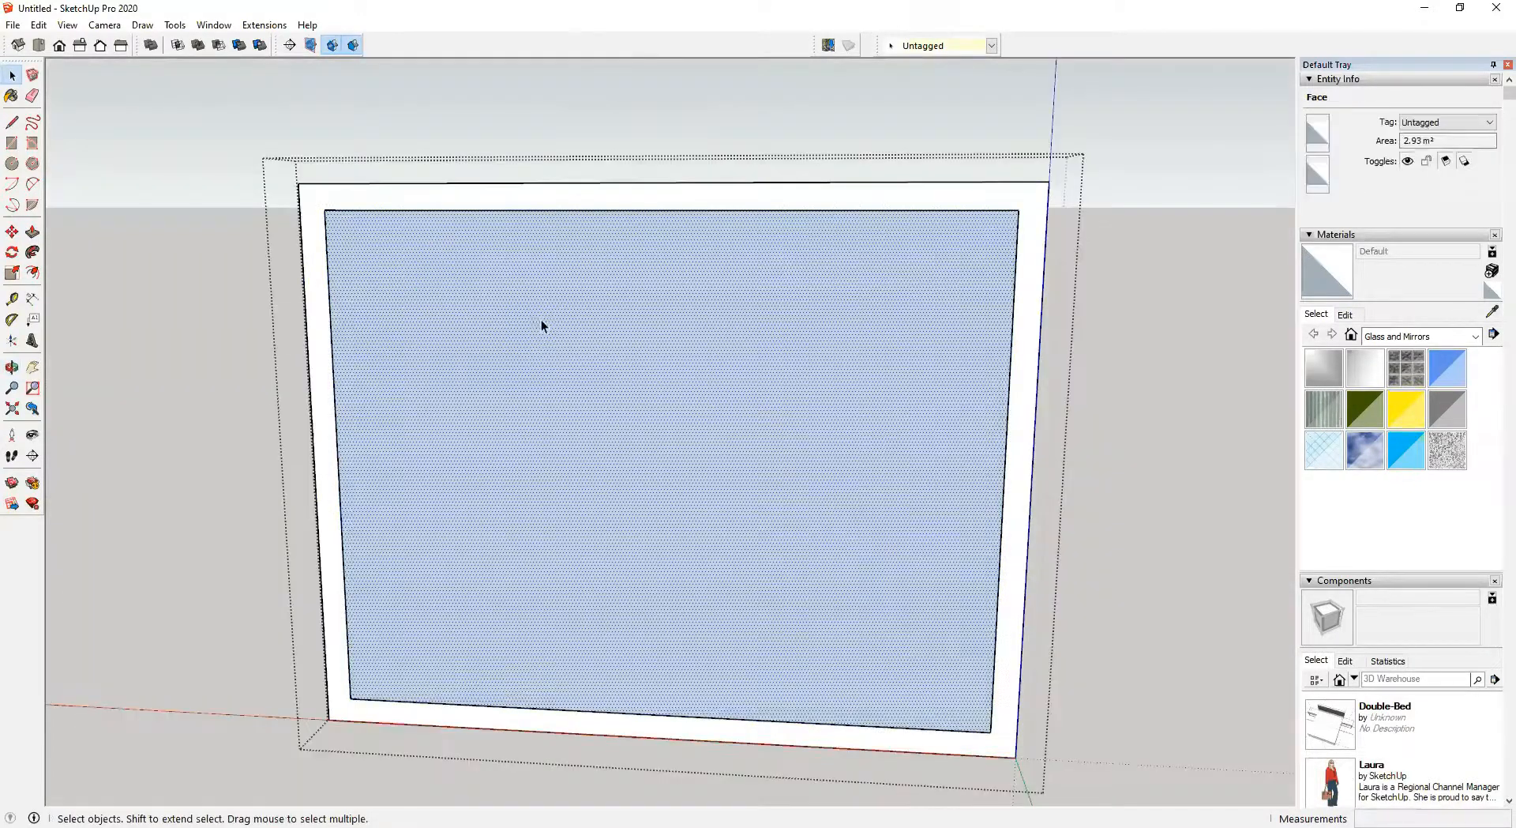
pyautogui.press('t')
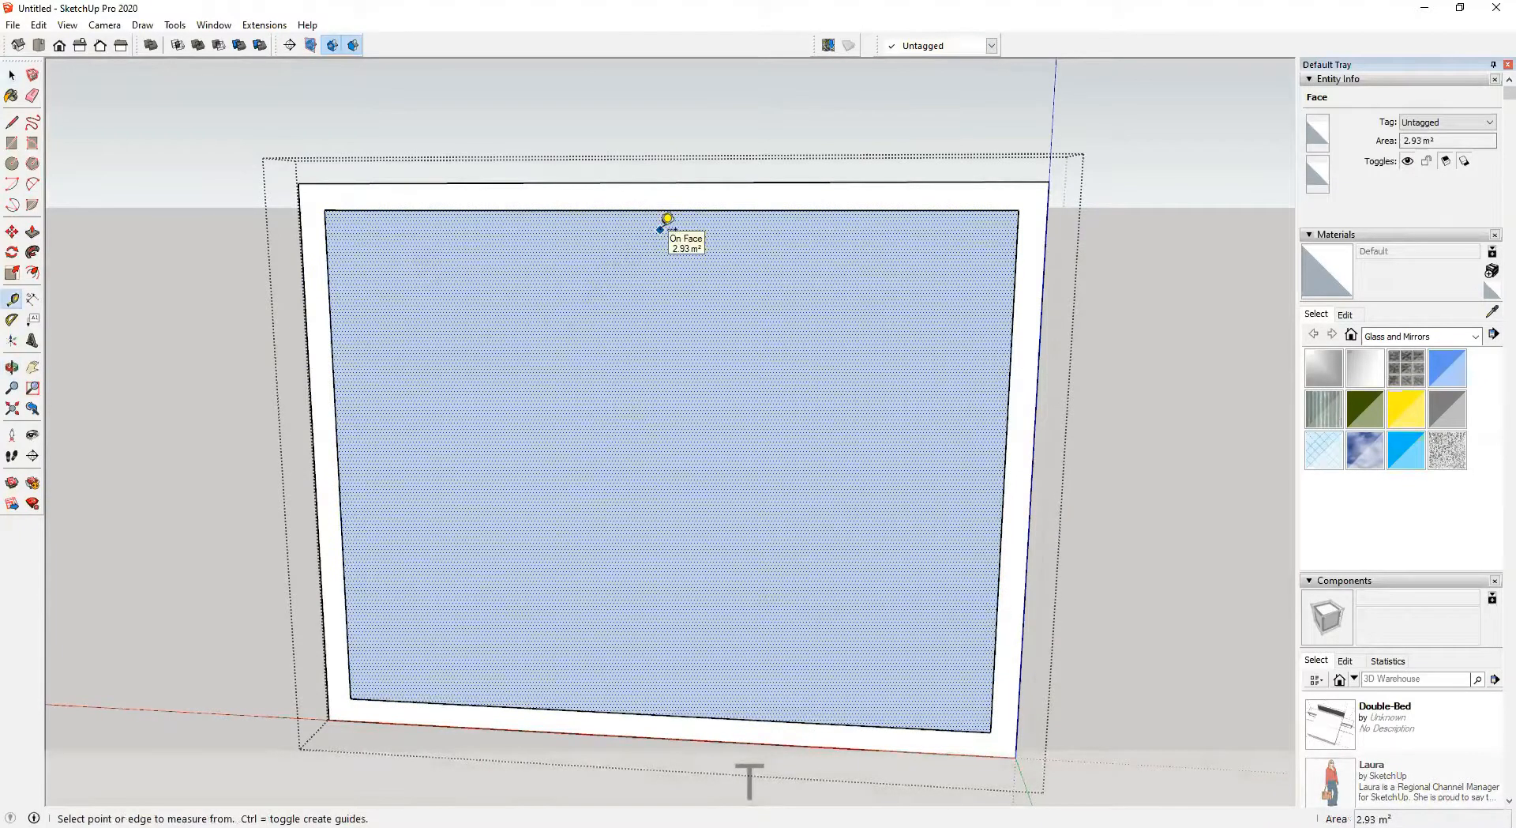
pyautogui.press('l')
pyautogui.click(659, 210)
pyautogui.click(660, 714)
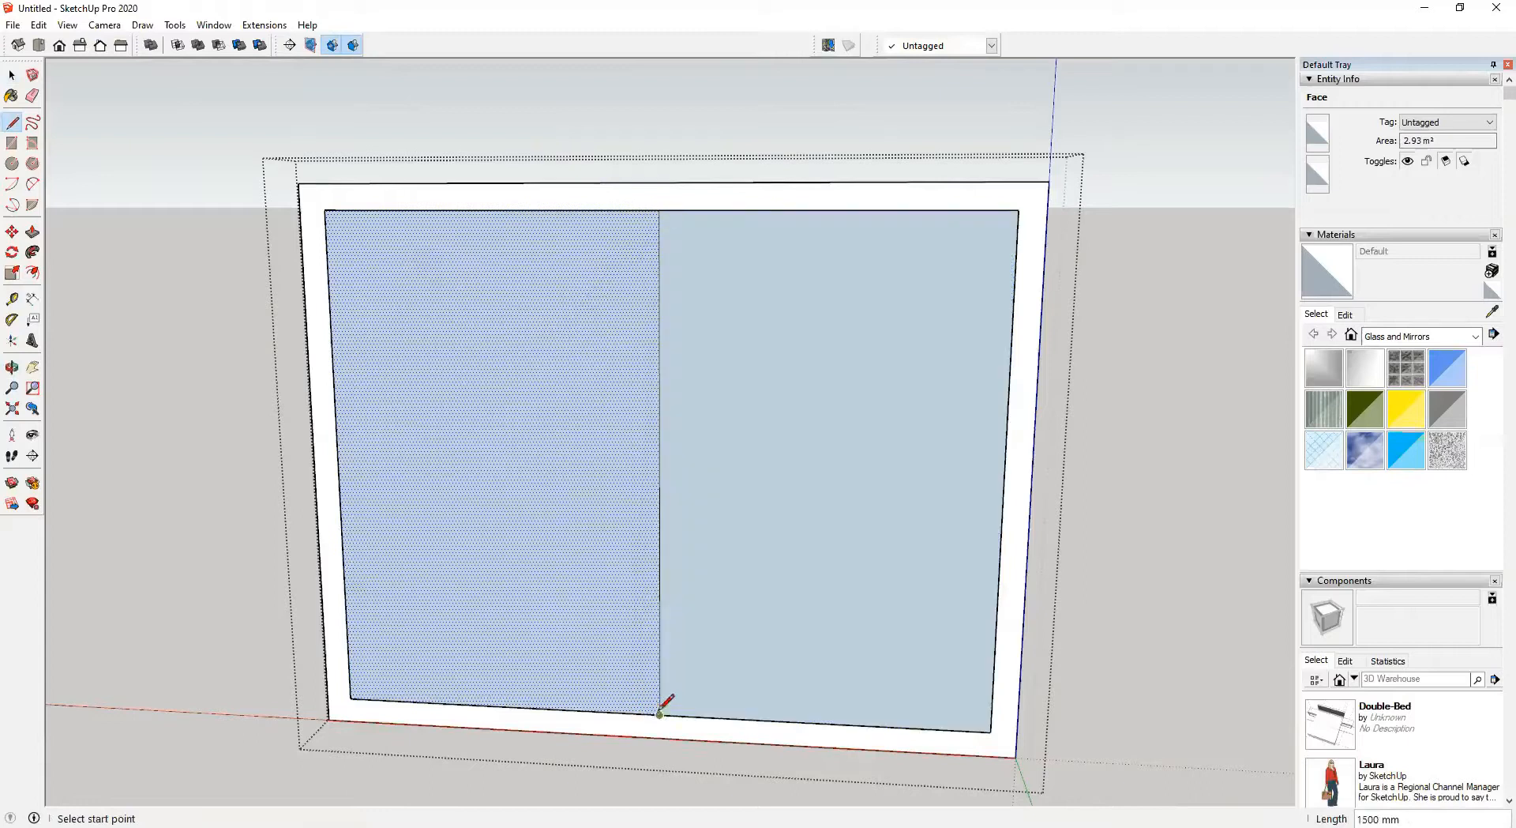
pyautogui.press('space')
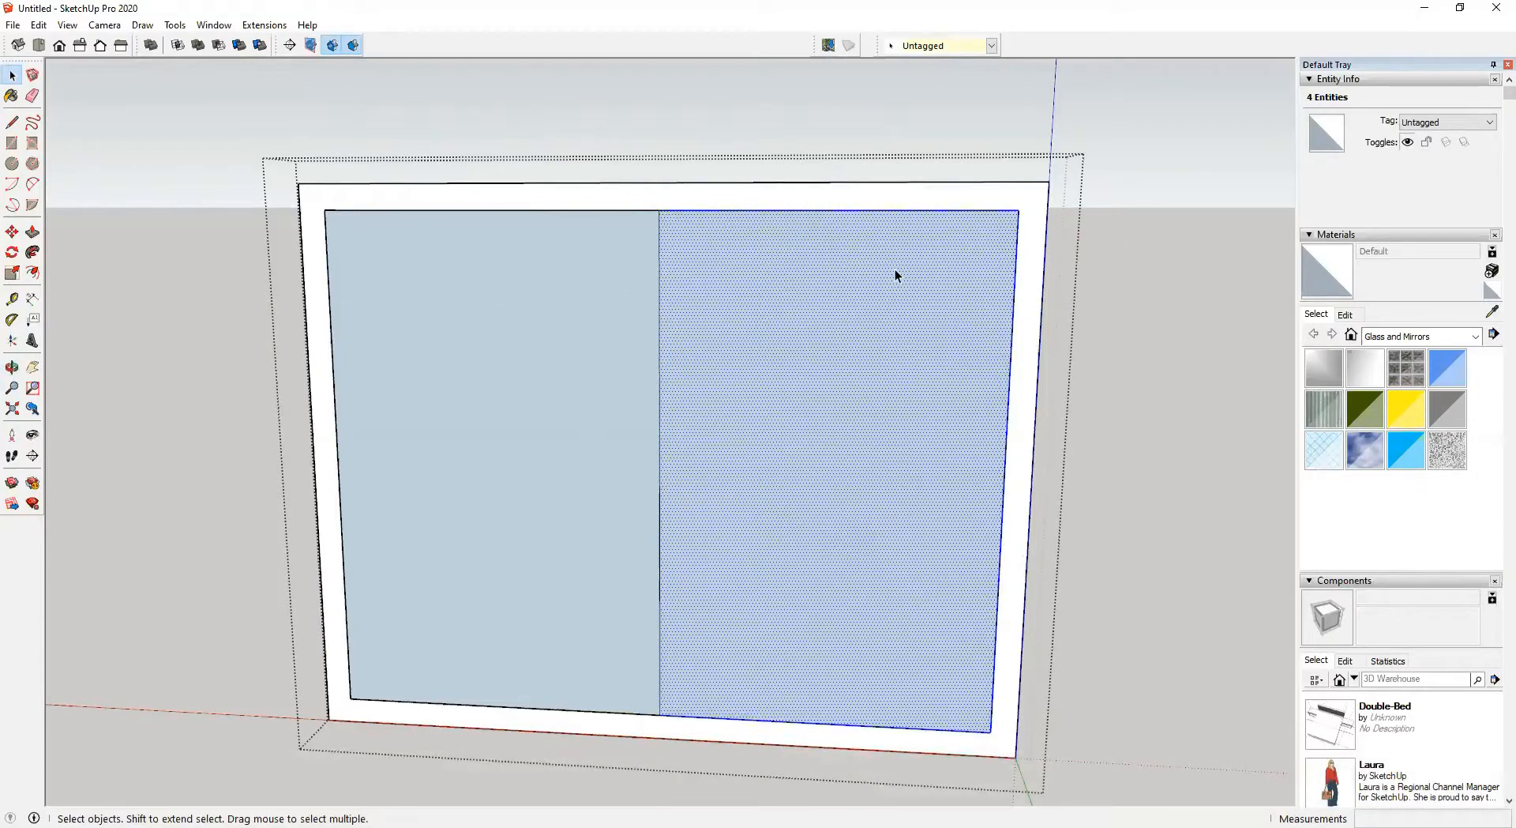
# Delete the right half of the inner face and offset the left half's outline 50 mm inward
pyautogui.press('Delete')
pyautogui.moveTo(604, 439); pyautogui.dragTo(419, 325, button='middle')
pyautogui.click(420, 326)
pyautogui.doubleClick(419, 325)
pyautogui.press('f')
pyautogui.click(538, 238)
pyautogui.write('50')
pyautogui.press('Return')
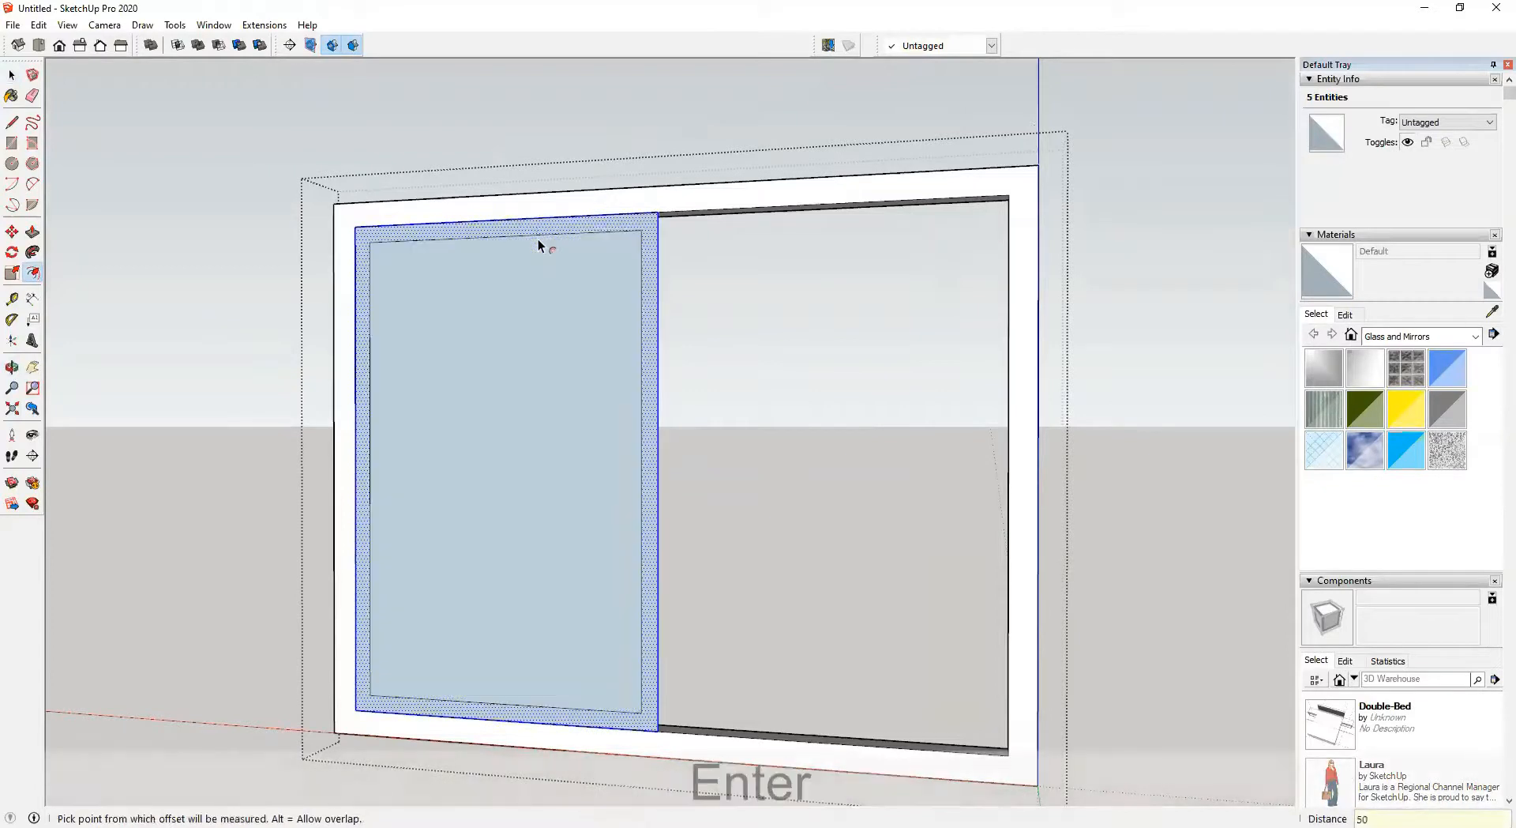
# Group the 50 mm sash ring, open it, and extrude it 30 mm with Push/Pull
pyautogui.moveTo(580, 243); pyautogui.dragTo(592, 284, button='middle')
pyautogui.scroll(3, 676, 242)
pyautogui.press('space')
pyautogui.press('p')
pyautogui.scroll(3, 644, 229)
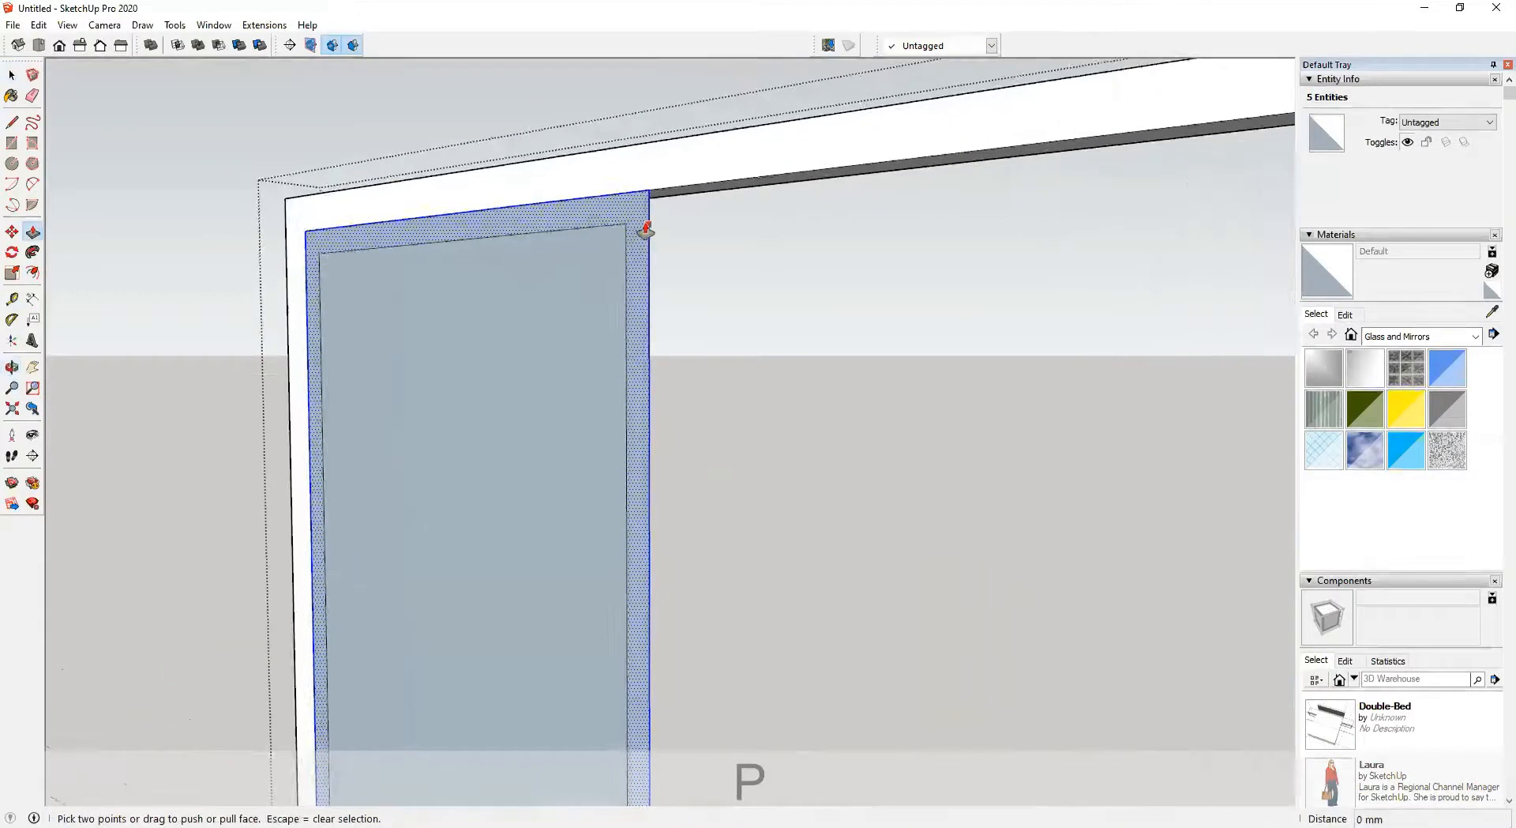
pyautogui.click(637, 222)
pyautogui.press('space')
pyautogui.hotkey('ctrl', 'g')
pyautogui.click(636, 216)
pyautogui.doubleClick(637, 215)
pyautogui.press('p')
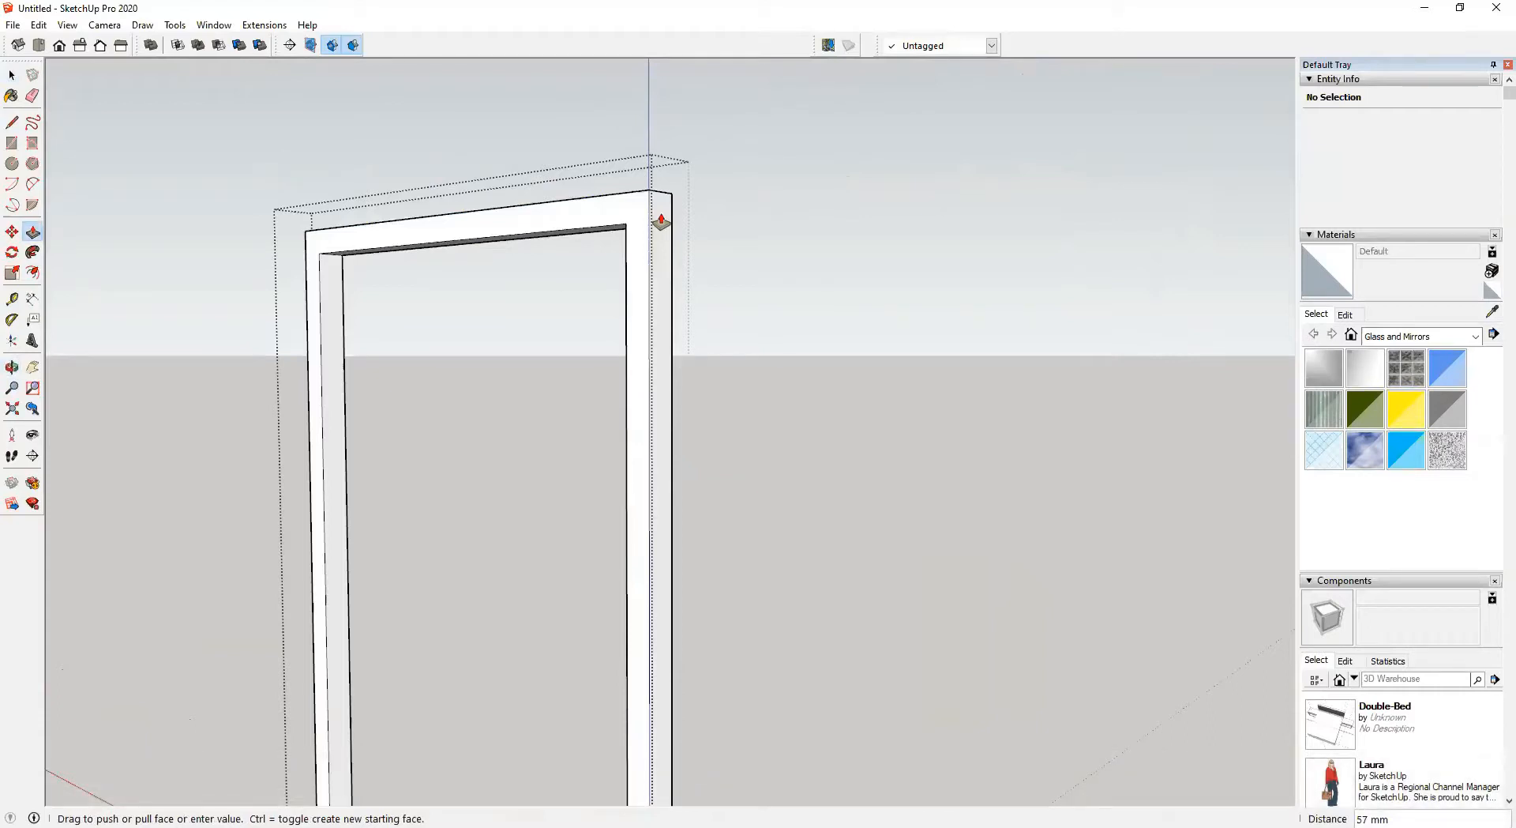
pyautogui.write('50')
pyautogui.press('BackSpace')
pyautogui.press('BackSpace')
pyautogui.write('30')
pyautogui.press('Return')
pyautogui.press('space')
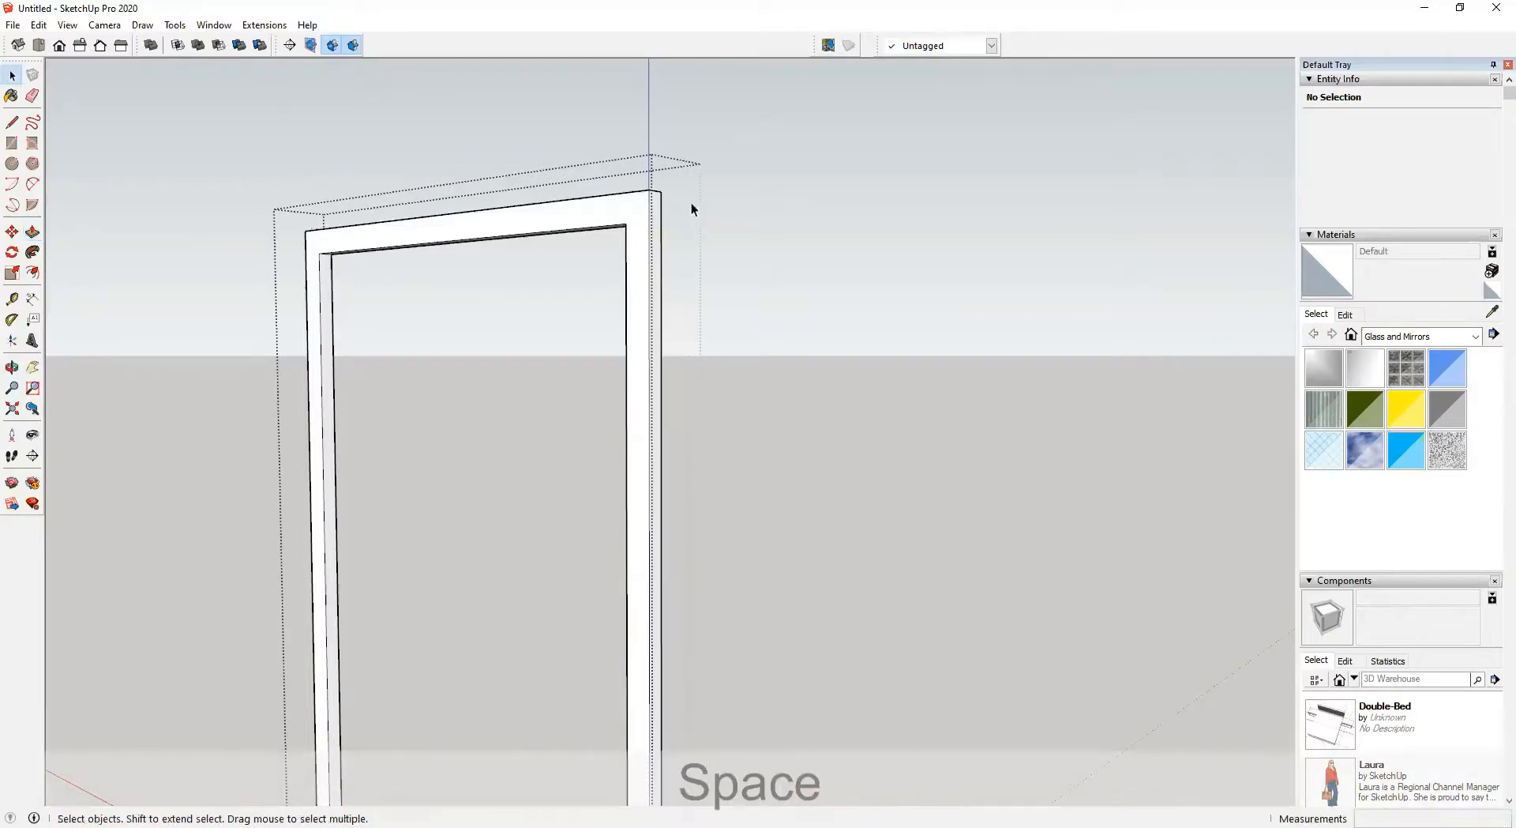
# Select the inner glass pane of the left sash and make it a group
pyautogui.click(739, 234)
pyautogui.scroll(-2, 745, 243)
pyautogui.moveTo(745, 244); pyautogui.dragTo(772, 272, button='middle')
pyautogui.click(542, 323)
pyautogui.scroll(2, 544, 280)
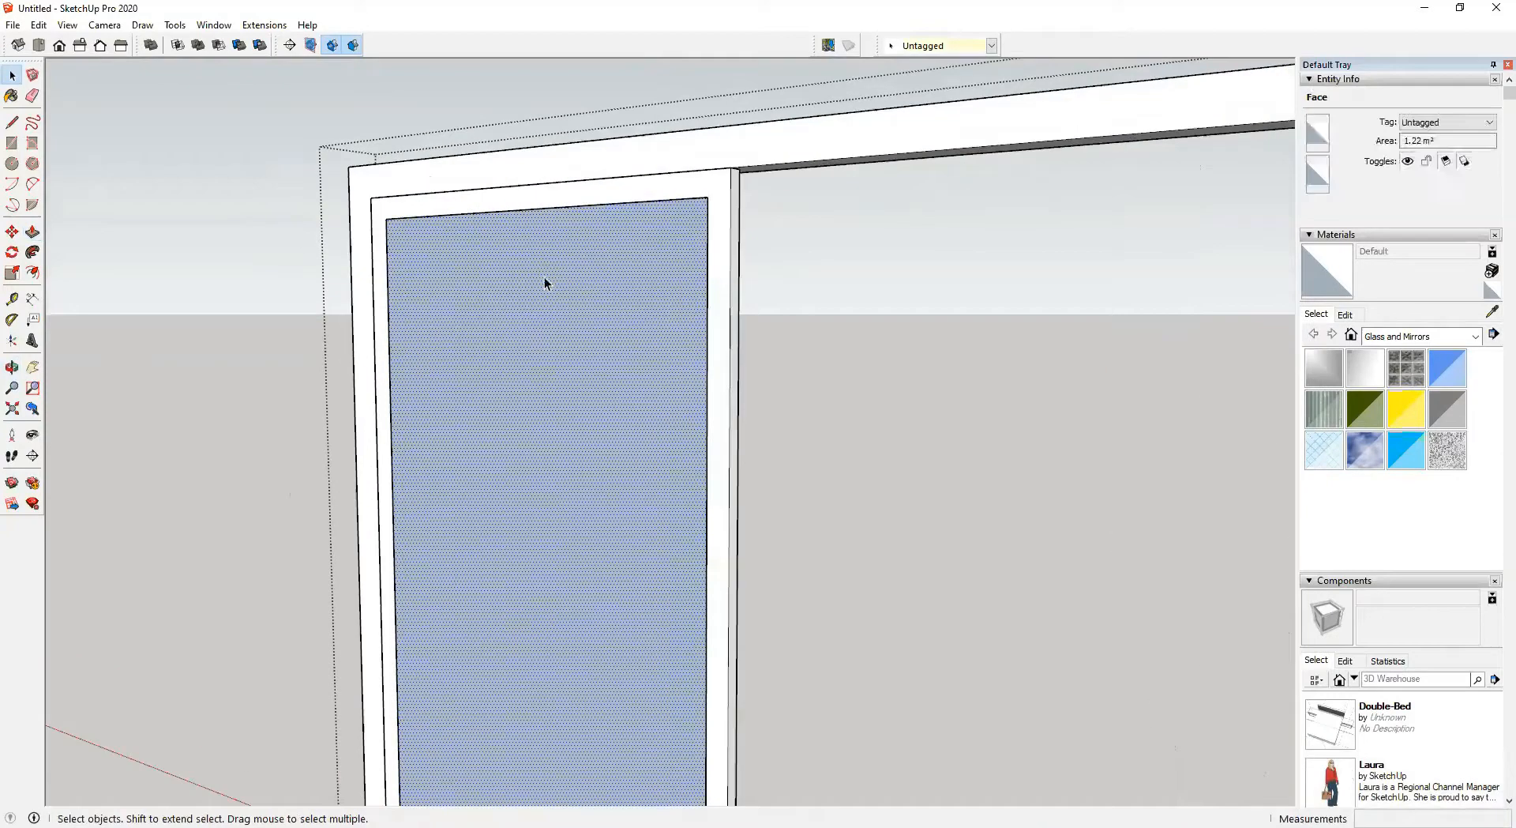
pyautogui.doubleClick(546, 278)
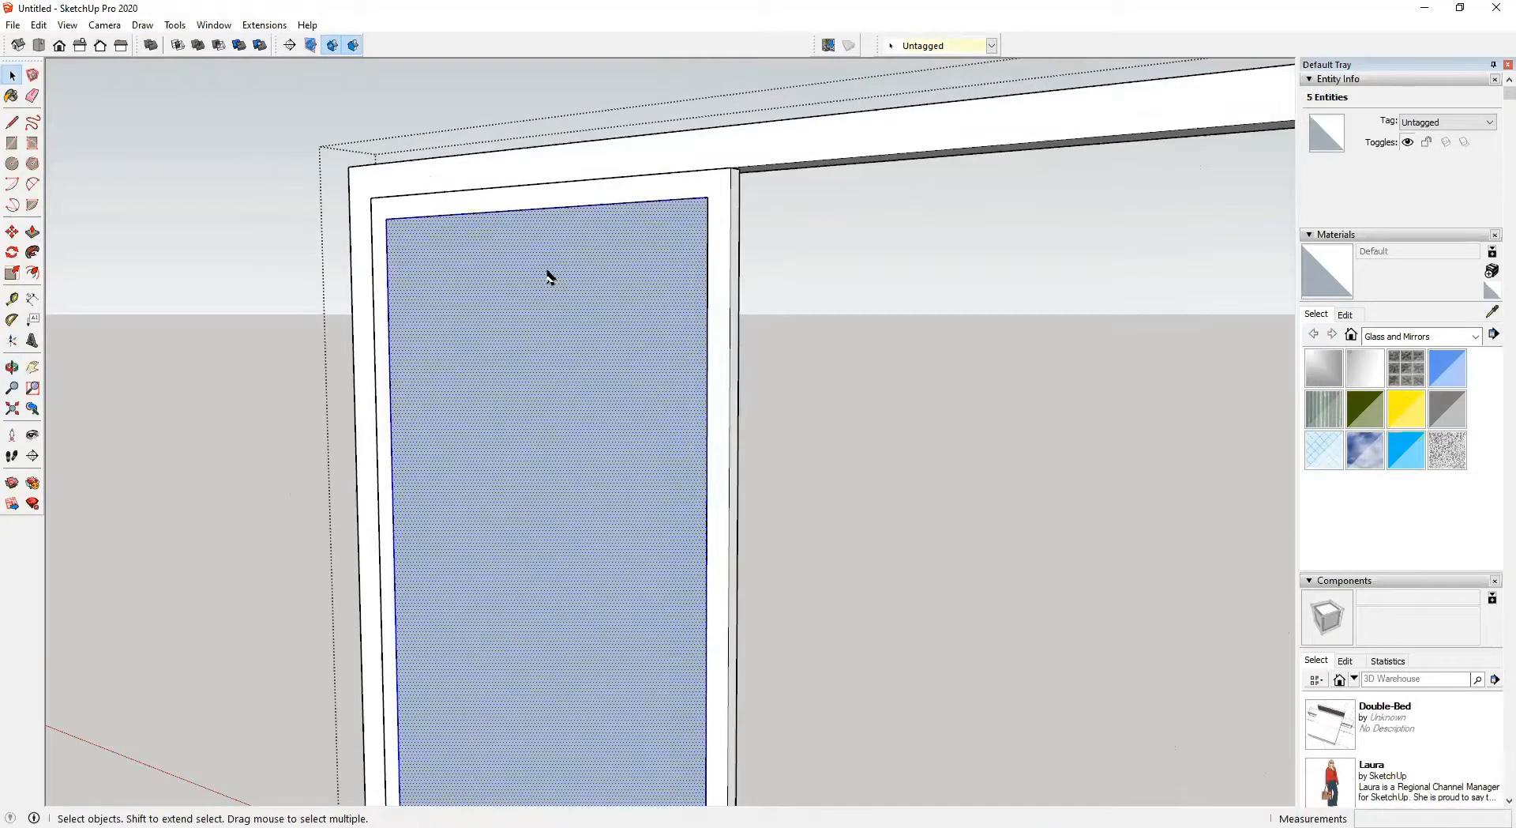
pyautogui.hotkey('ctrl', 'g')
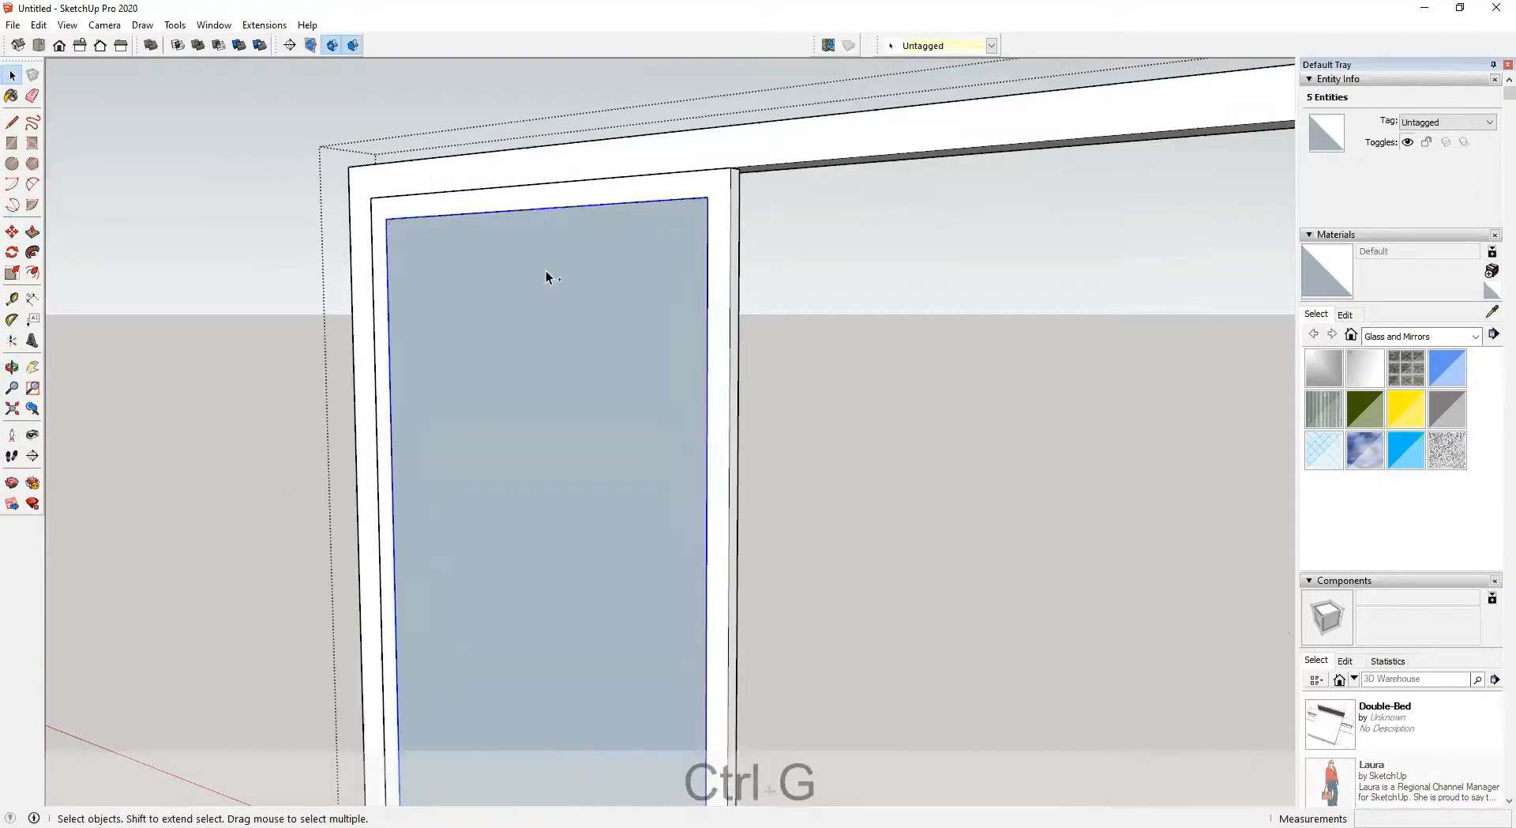
# Open the glass pane group and extrude the pane 6 mm thick
pyautogui.doubleClick(549, 287)
pyautogui.moveTo(576, 275); pyautogui.dragTo(12, 238, button='middle')
pyautogui.moveTo(665, 297); pyautogui.dragTo(1039, 317, button='middle')
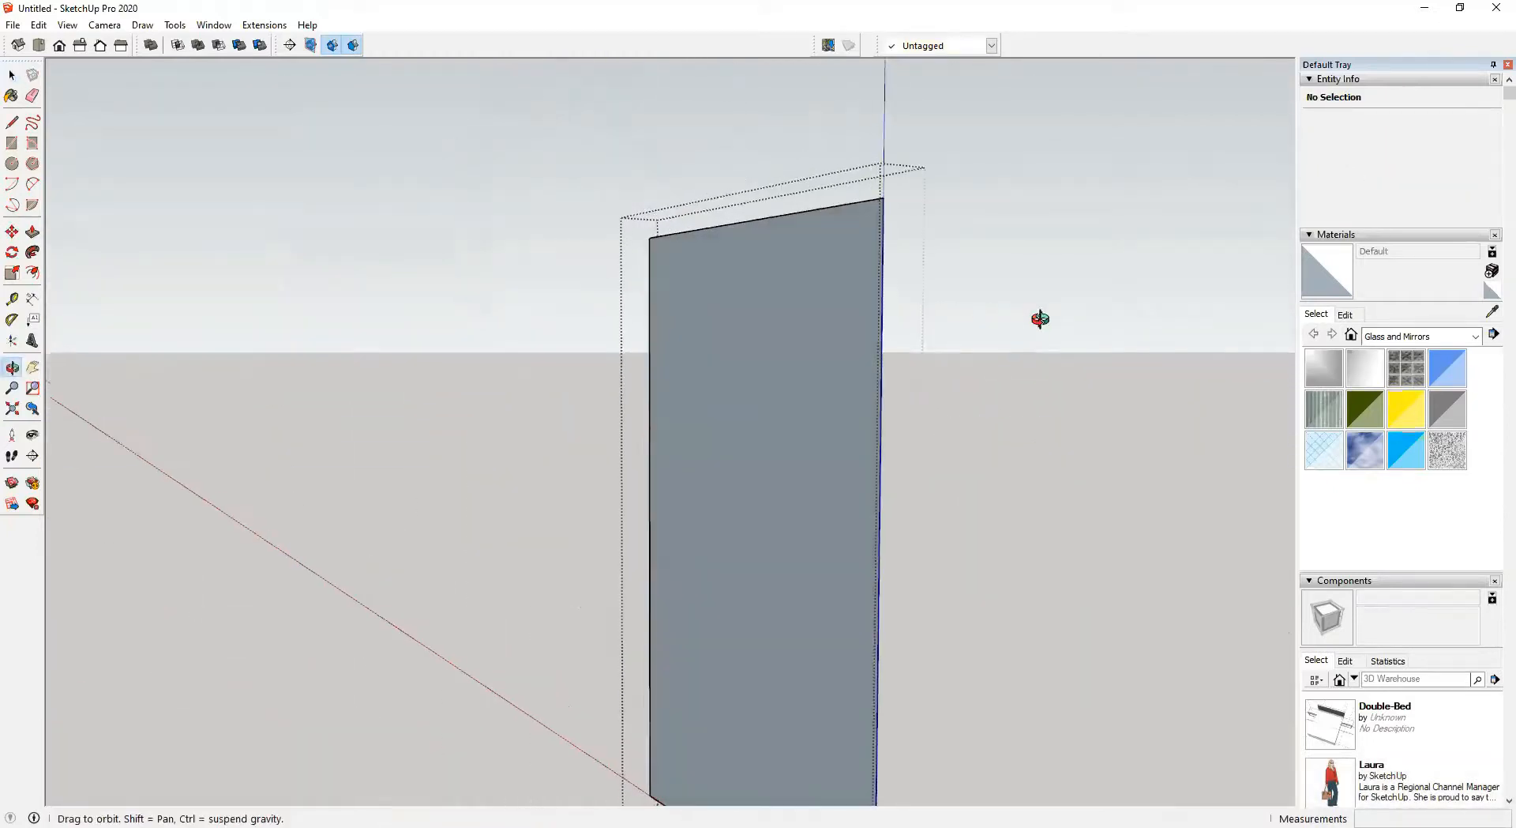
pyautogui.press('p')
pyautogui.click(806, 278)
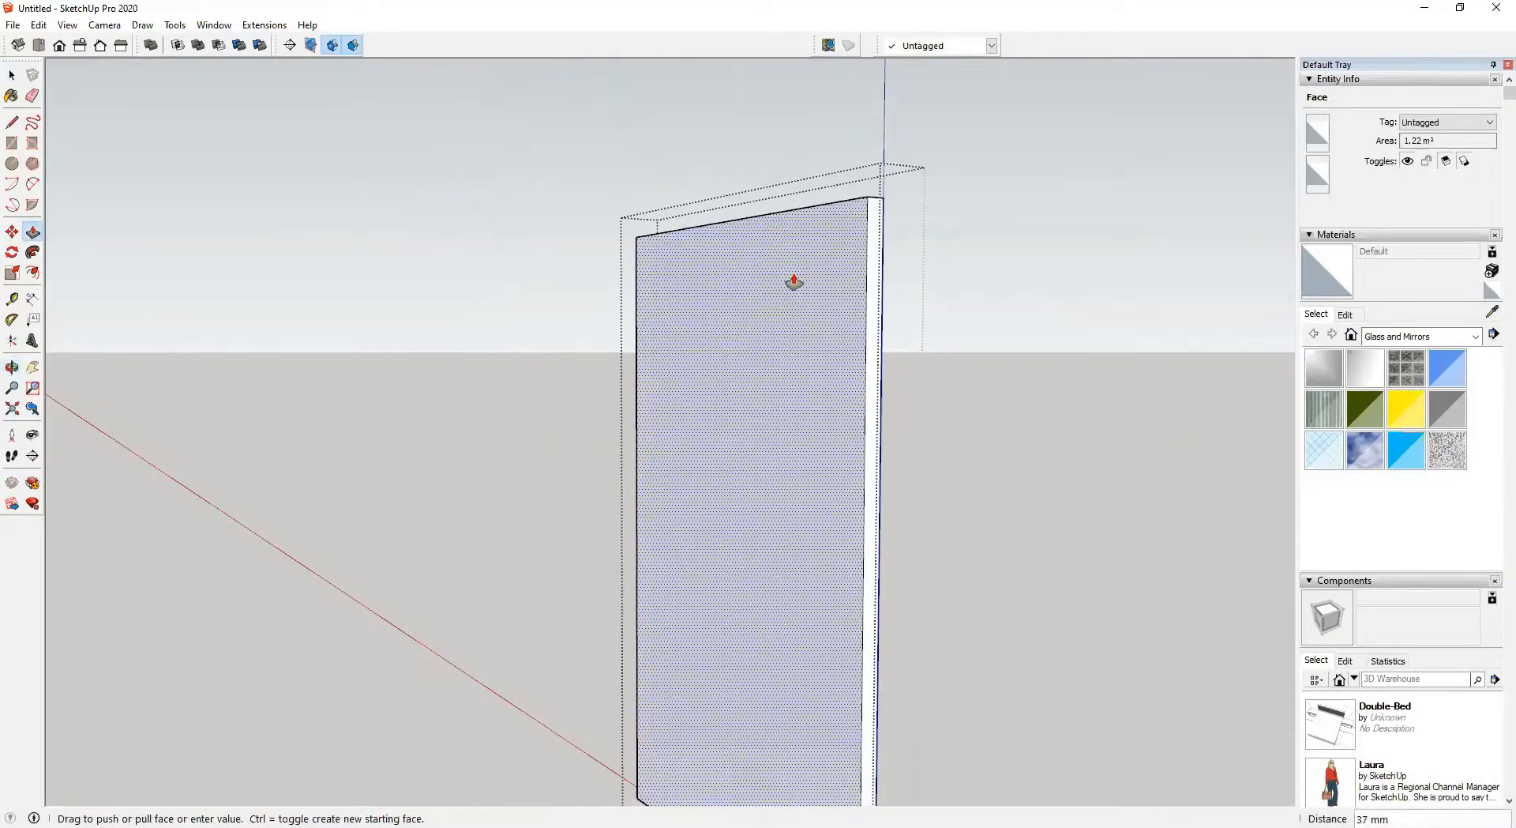
pyautogui.moveTo(793, 282); pyautogui.dragTo(970, 378, button='middle')
pyautogui.press('Escape')
pyautogui.moveTo(970, 378); pyautogui.dragTo(923, 348)
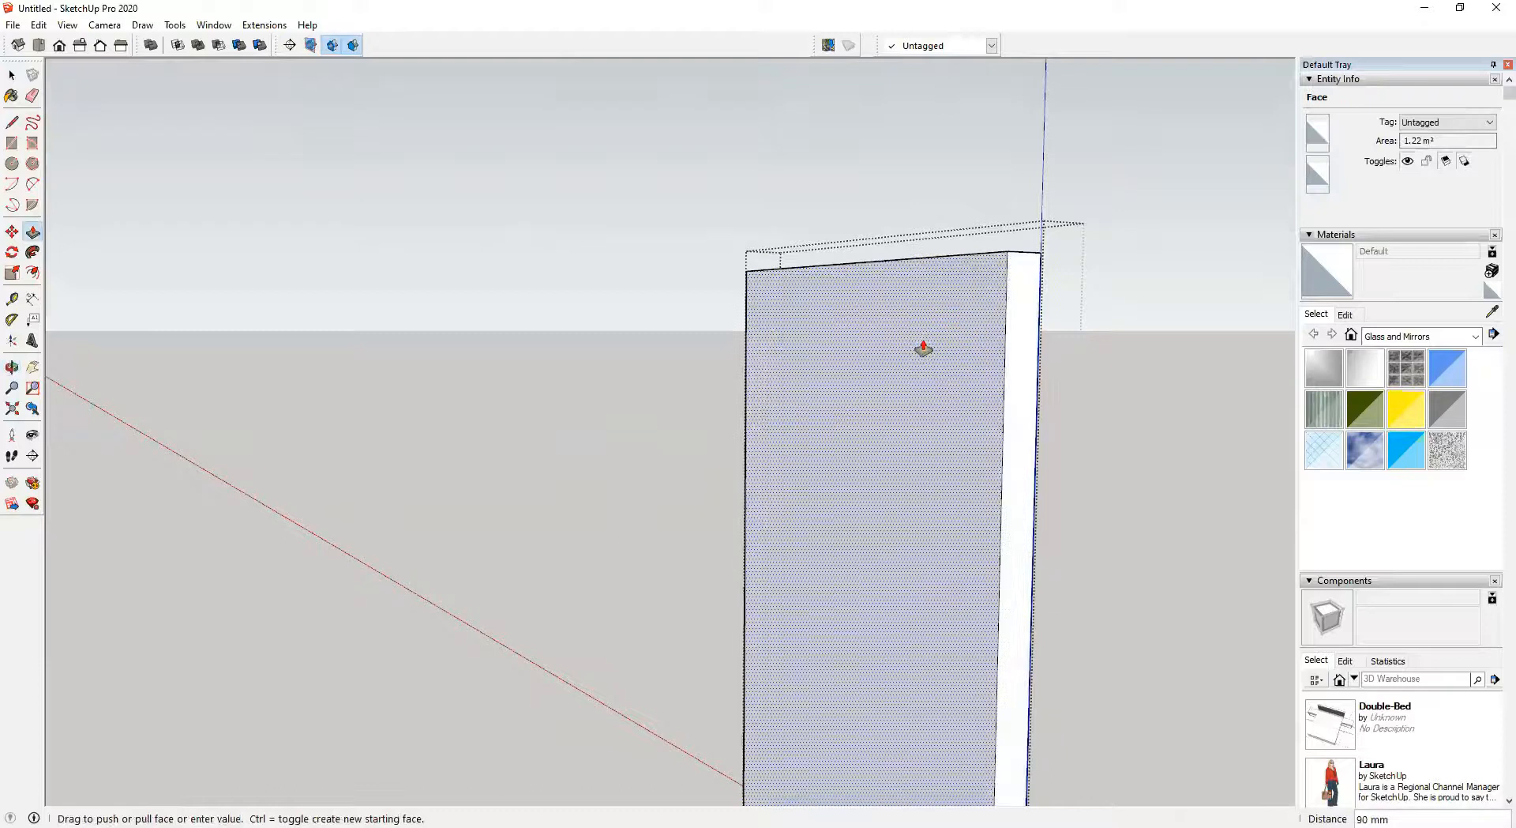
pyautogui.write('6')
pyautogui.press('Return')
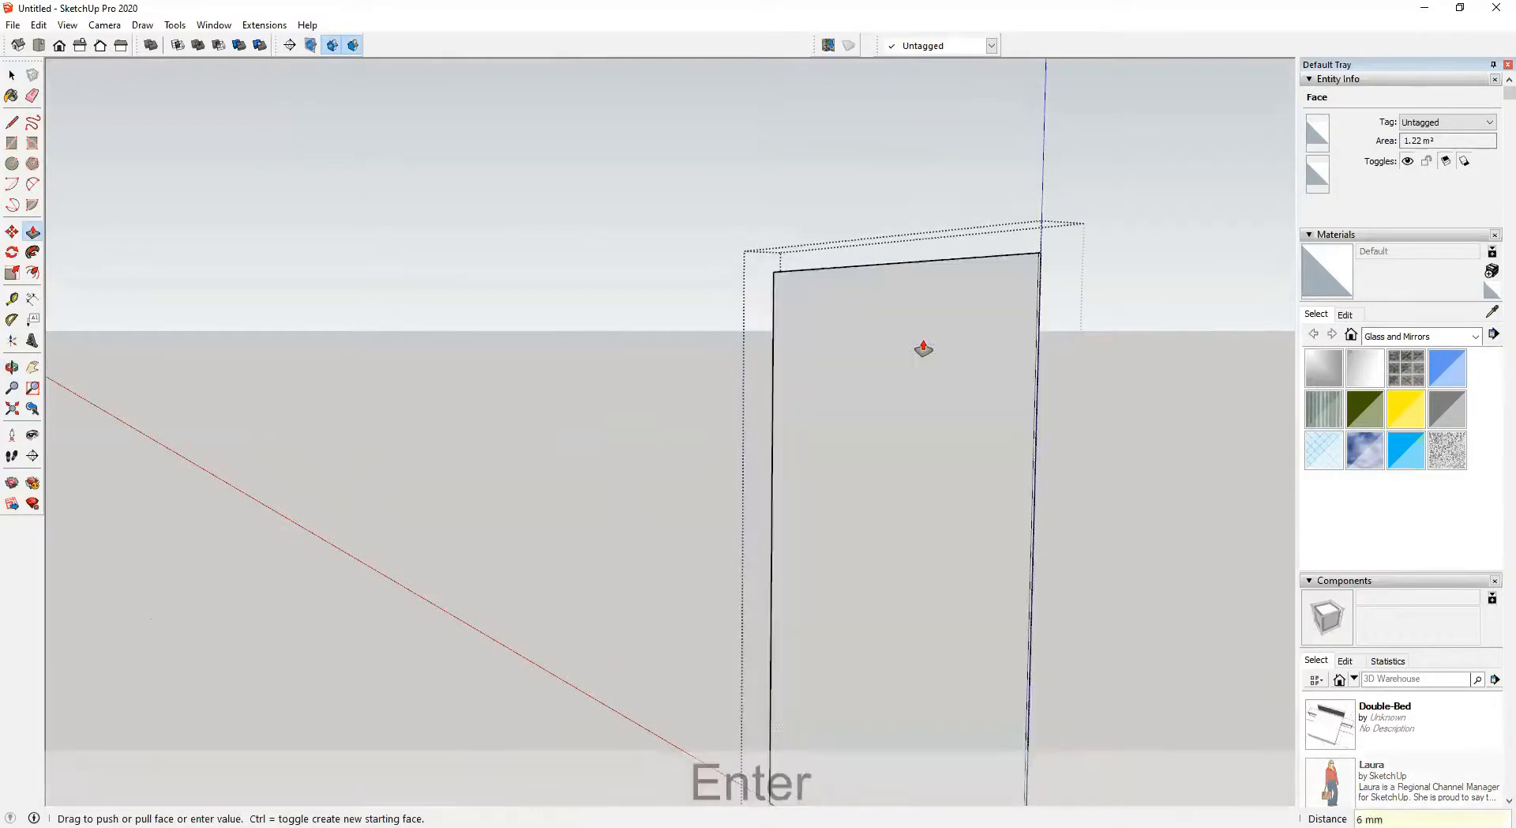
pyautogui.press('space')
# Inspect the window assembly from both sides of the wall
pyautogui.scroll(3, 960, 392)
pyautogui.click(962, 394)
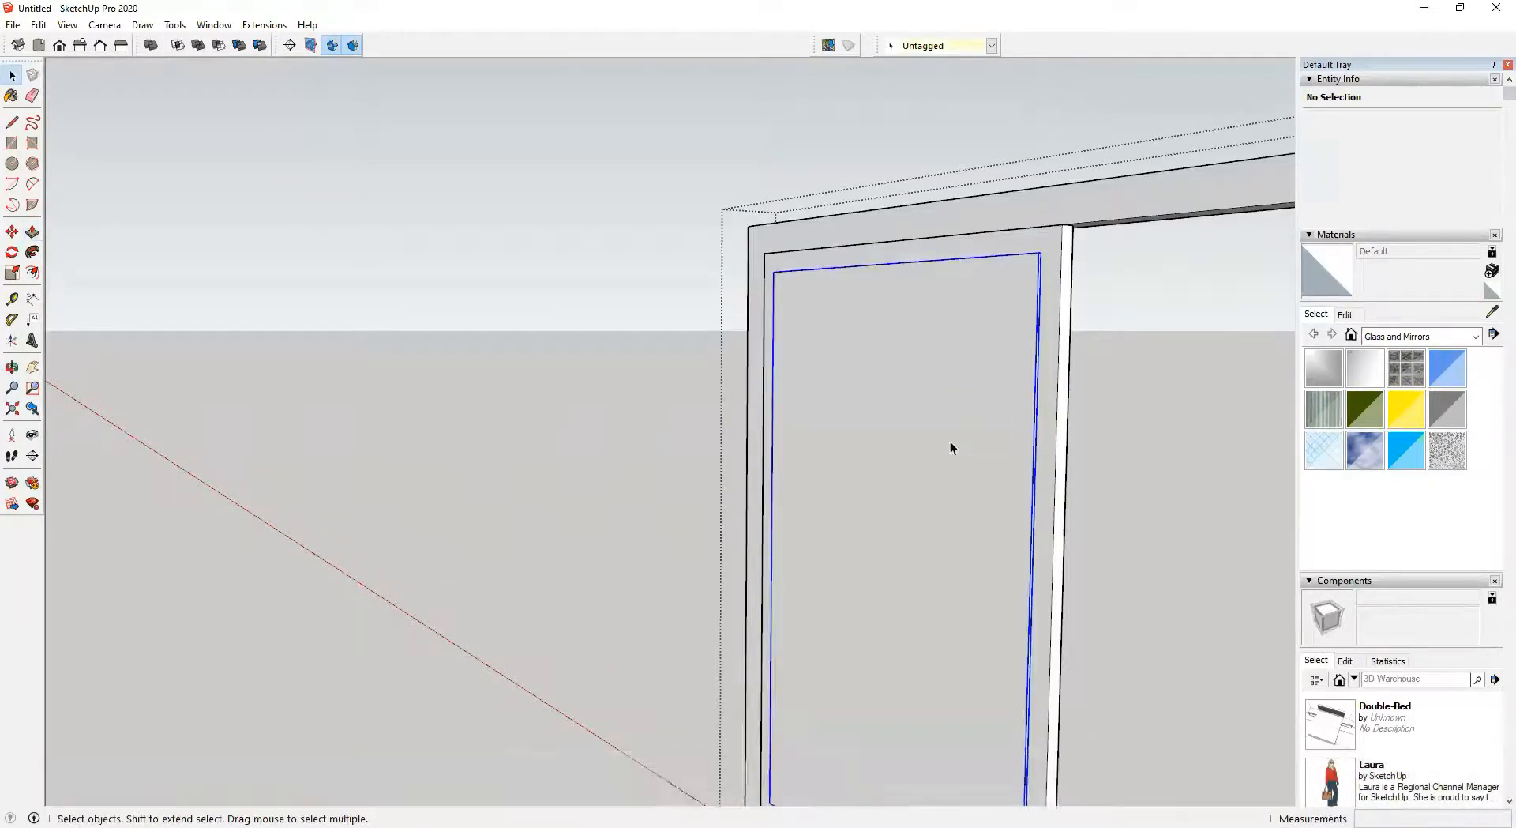
pyautogui.scroll(5, 1035, 619)
pyautogui.scroll(3, 648, 699)
pyautogui.scroll(-8, 765, 703)
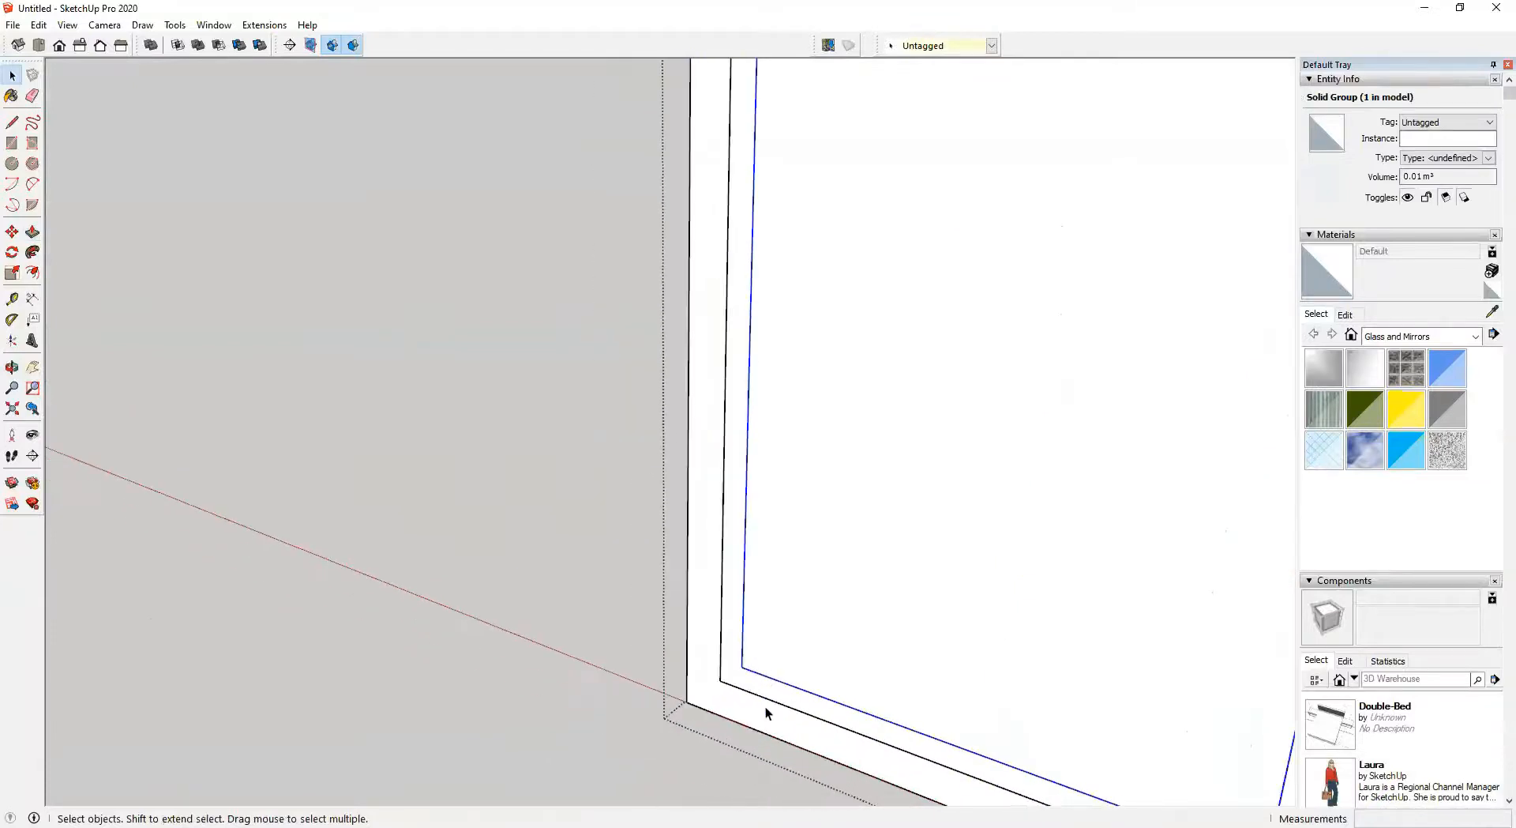
pyautogui.keyDown('shift'); pyautogui.moveTo(761, 616); pyautogui.dragTo(474, 518, button='middle'); pyautogui.keyUp('shift')
pyautogui.scroll(-3, 741, 611)
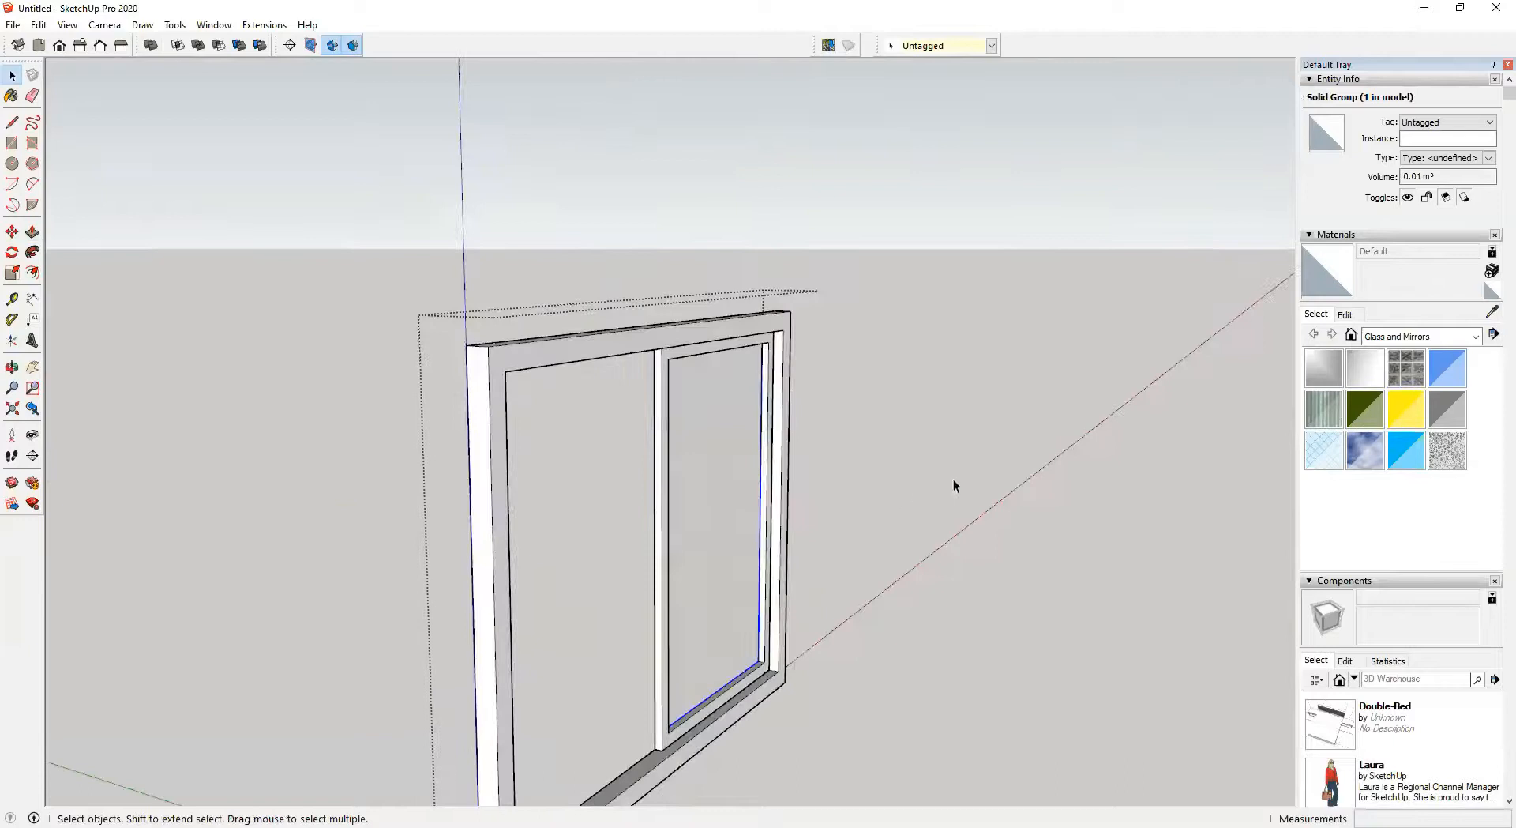
pyautogui.click(954, 478)
pyautogui.moveTo(575, 488); pyautogui.dragTo(904, 501, button='middle')
pyautogui.moveTo(427, 466); pyautogui.dragTo(650, 450, button='middle')
pyautogui.keyDown('shift'); pyautogui.moveTo(497, 474); pyautogui.dragTo(419, 358, button='middle'); pyautogui.keyUp('shift')
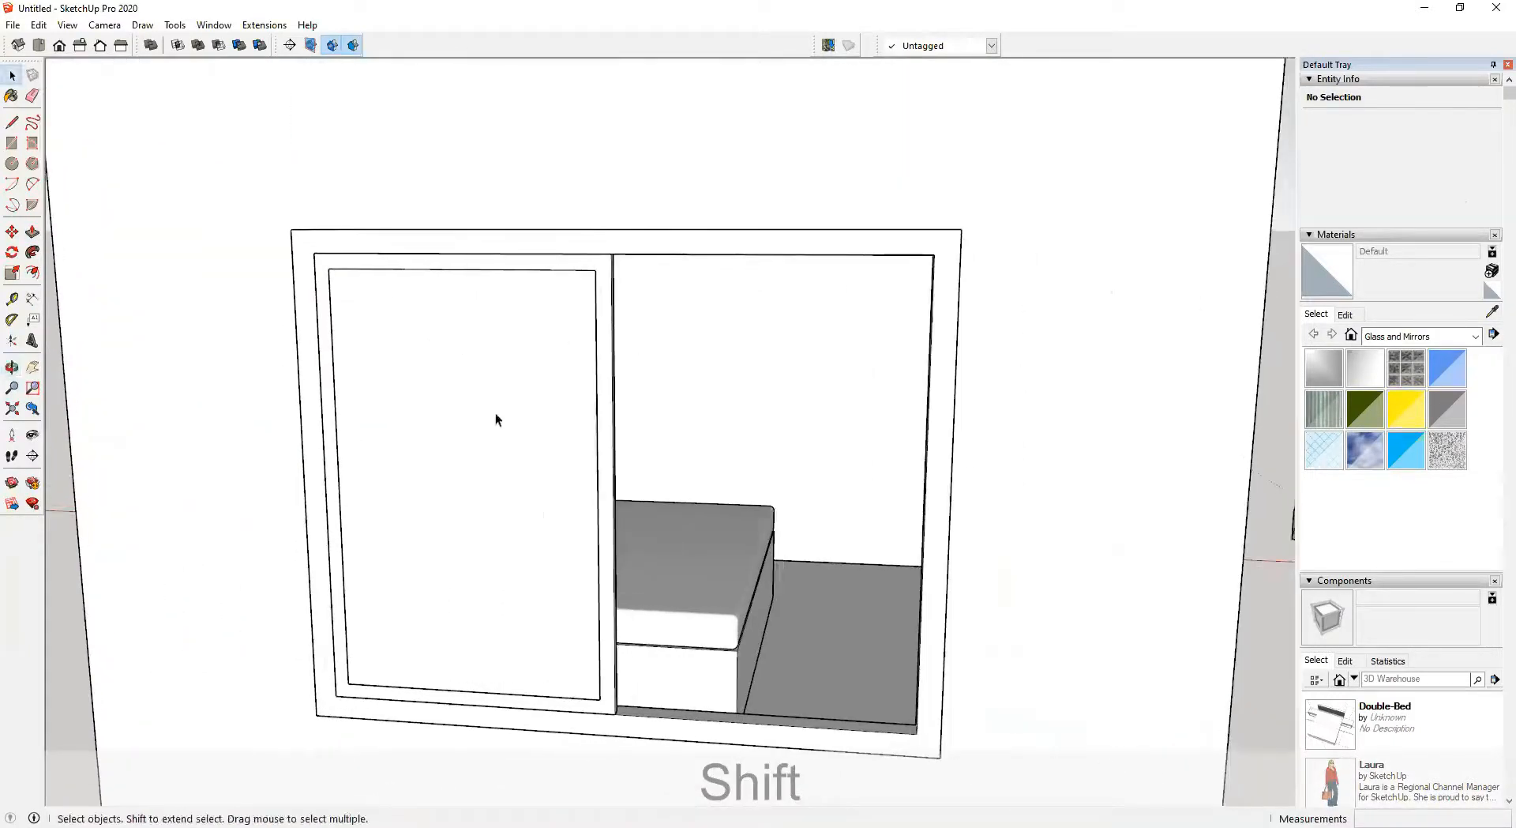
# Select the sash frame and glass pane together and make them a component named Window-Panel
pyautogui.click(636, 246)
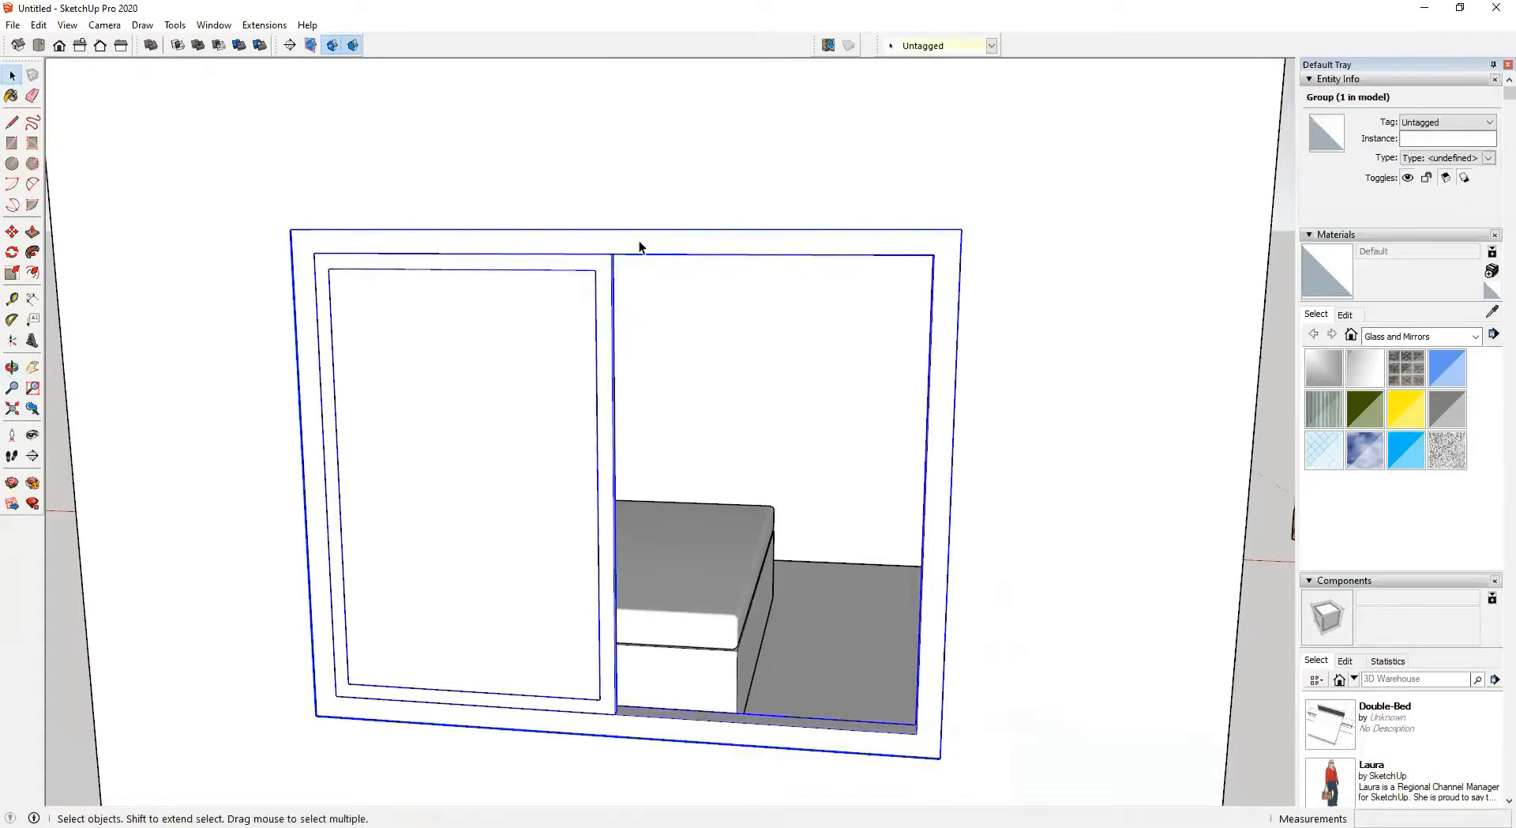
pyautogui.doubleClick(637, 240)
pyautogui.click(645, 232)
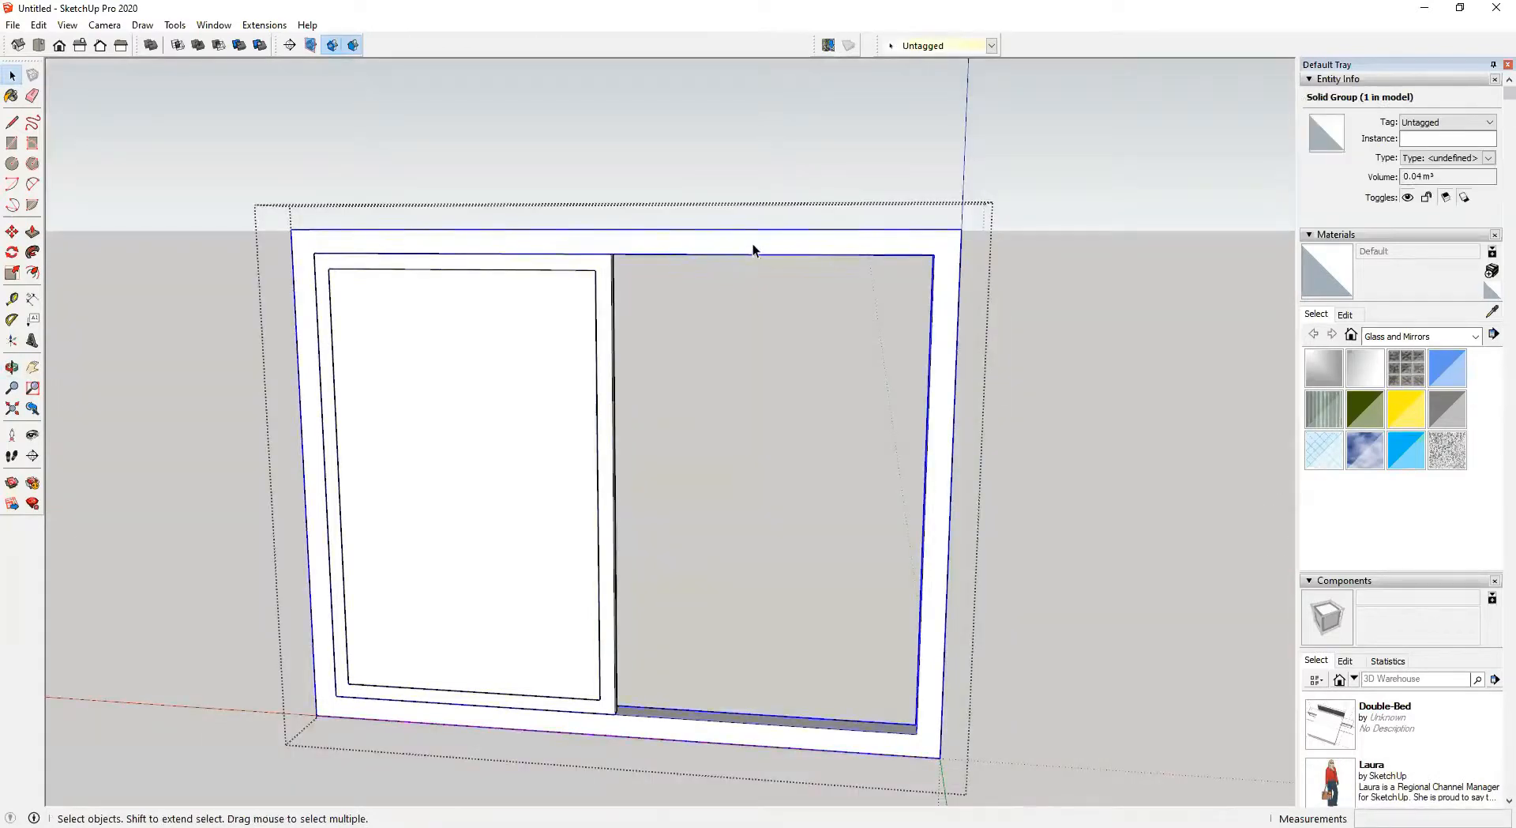
pyautogui.click(609, 264)
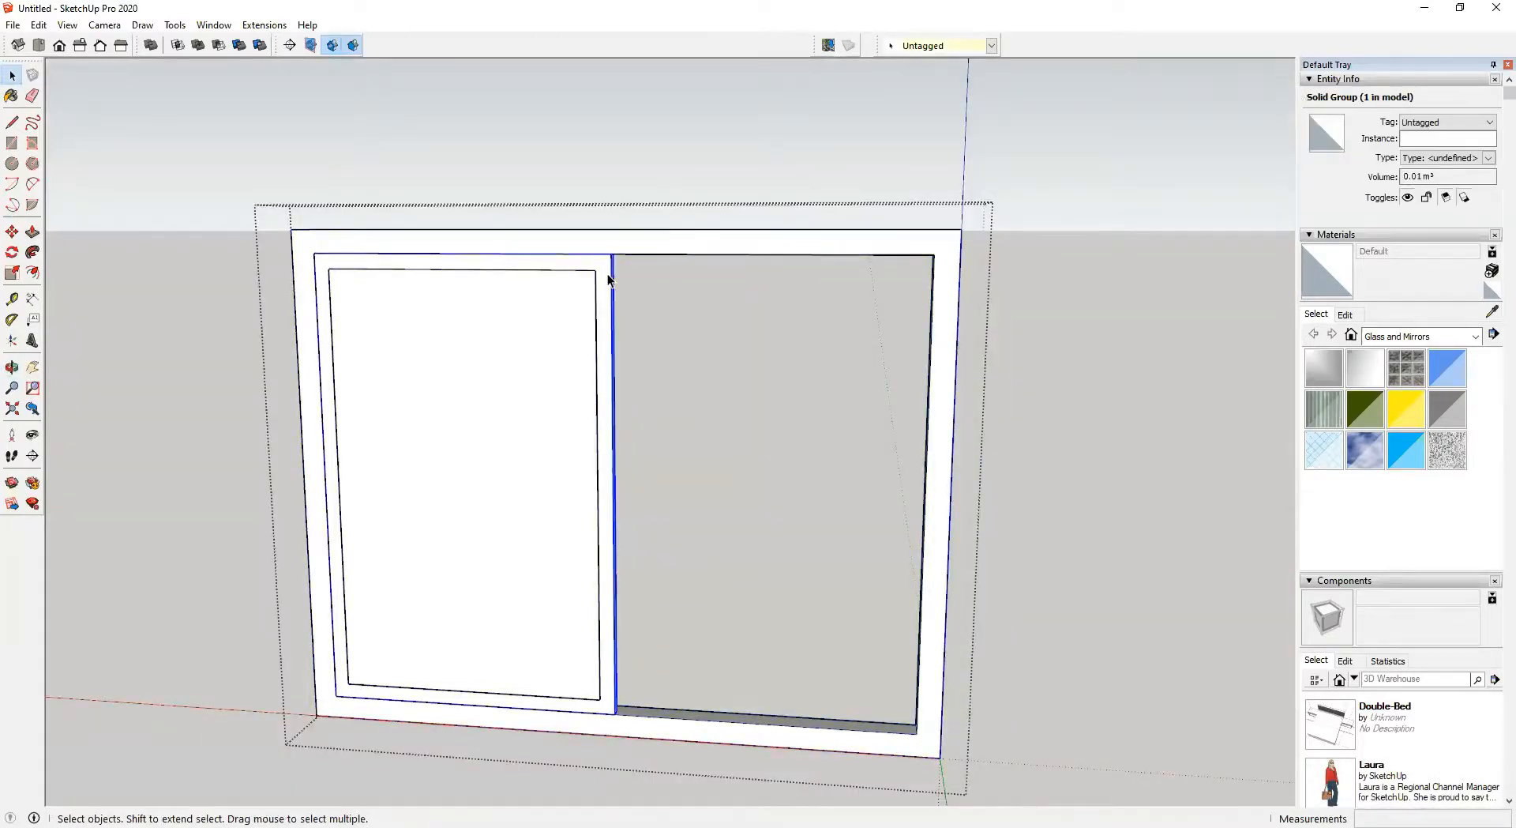
pyautogui.scroll(3, 608, 273)
pyautogui.click(529, 280)
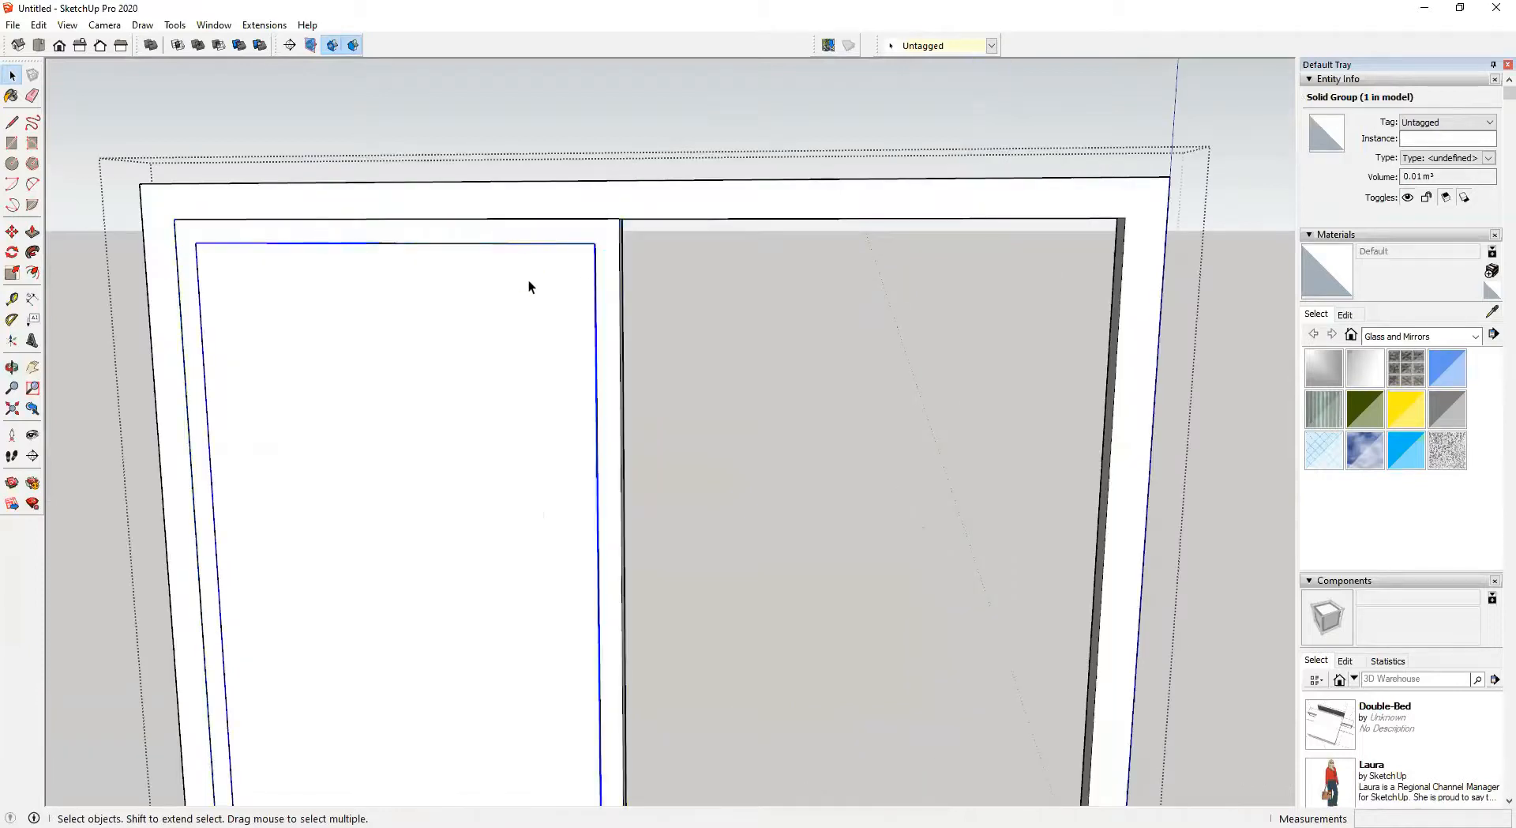
pyautogui.keyDown('ctrl'); pyautogui.click(614, 252); pyautogui.keyUp('ctrl')
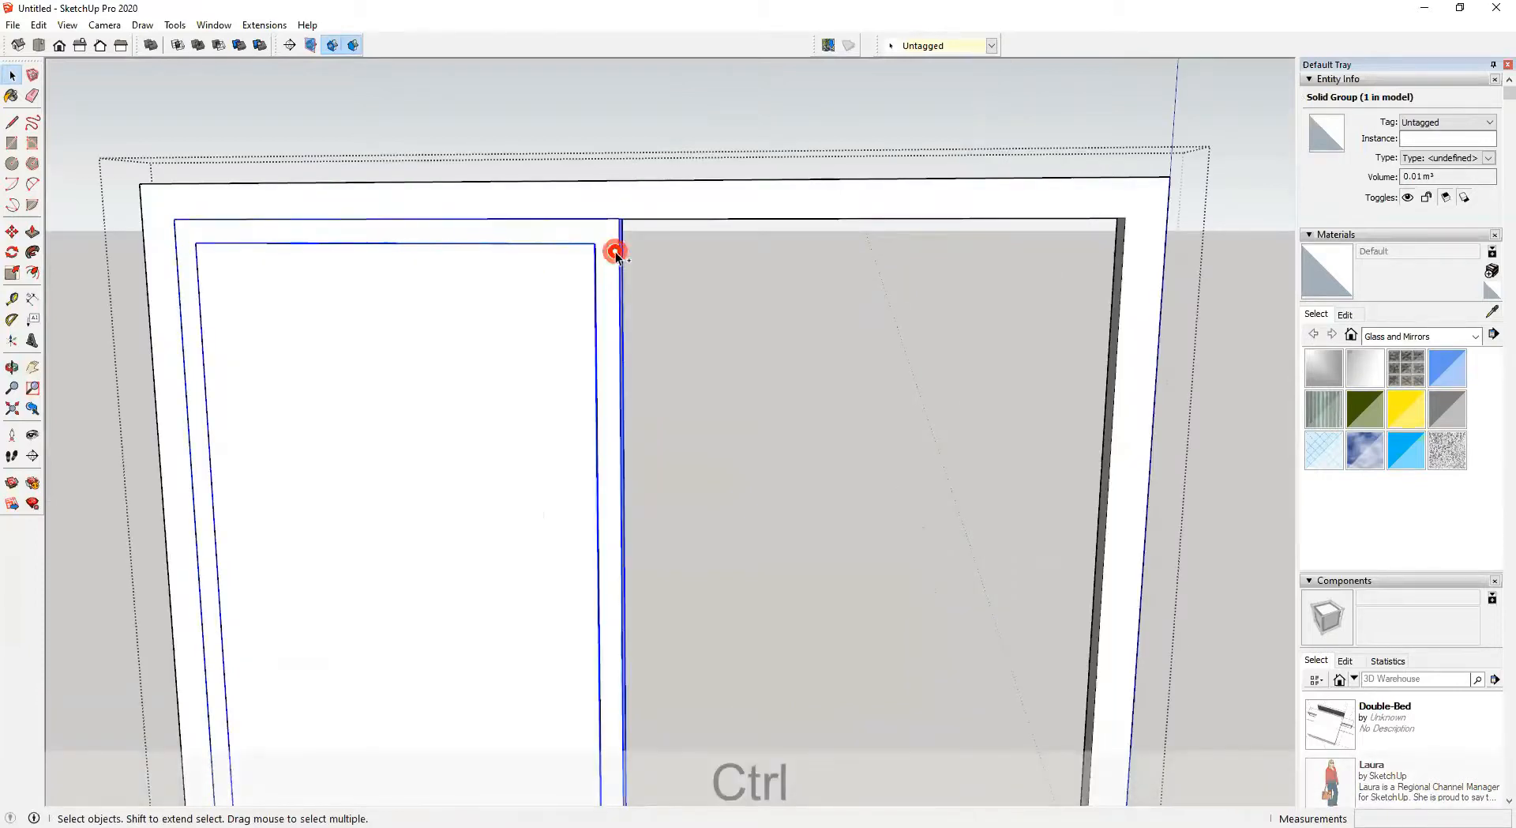
pyautogui.rightClick(613, 303)
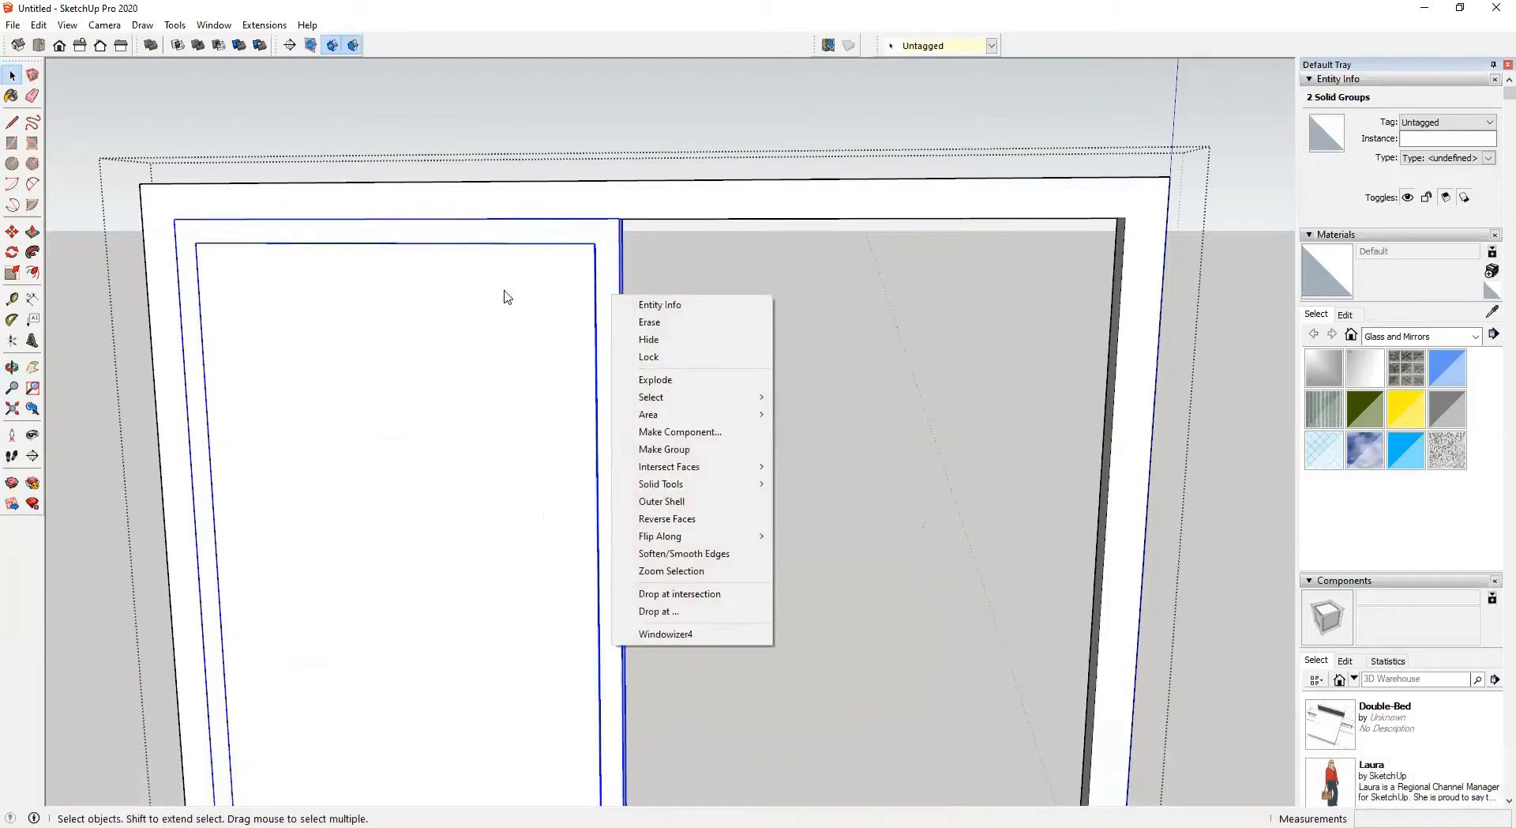
pyautogui.click(693, 432)
pyautogui.write('Window')
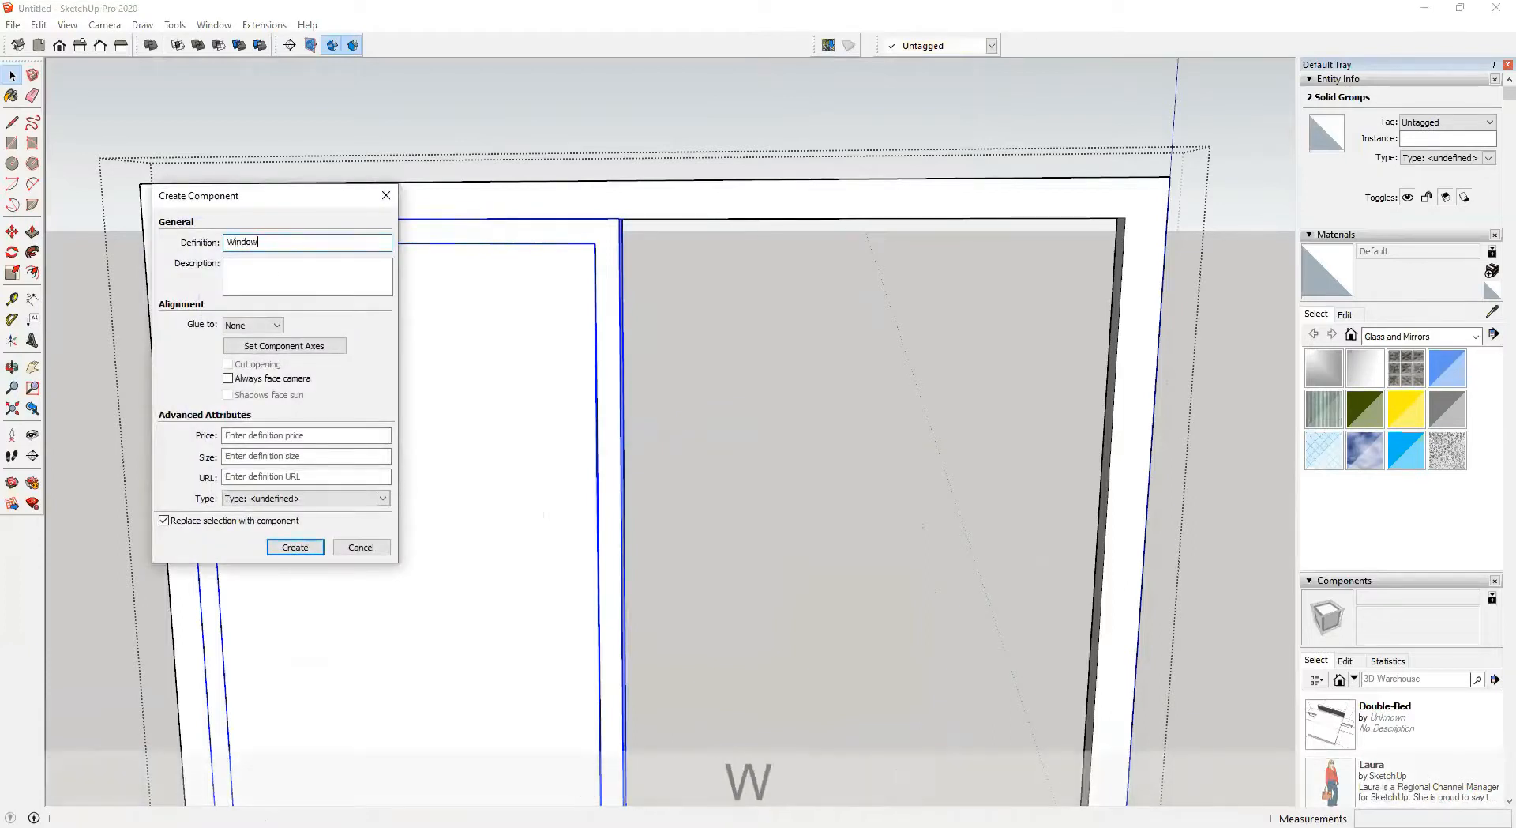
pyautogui.write('-Panel')
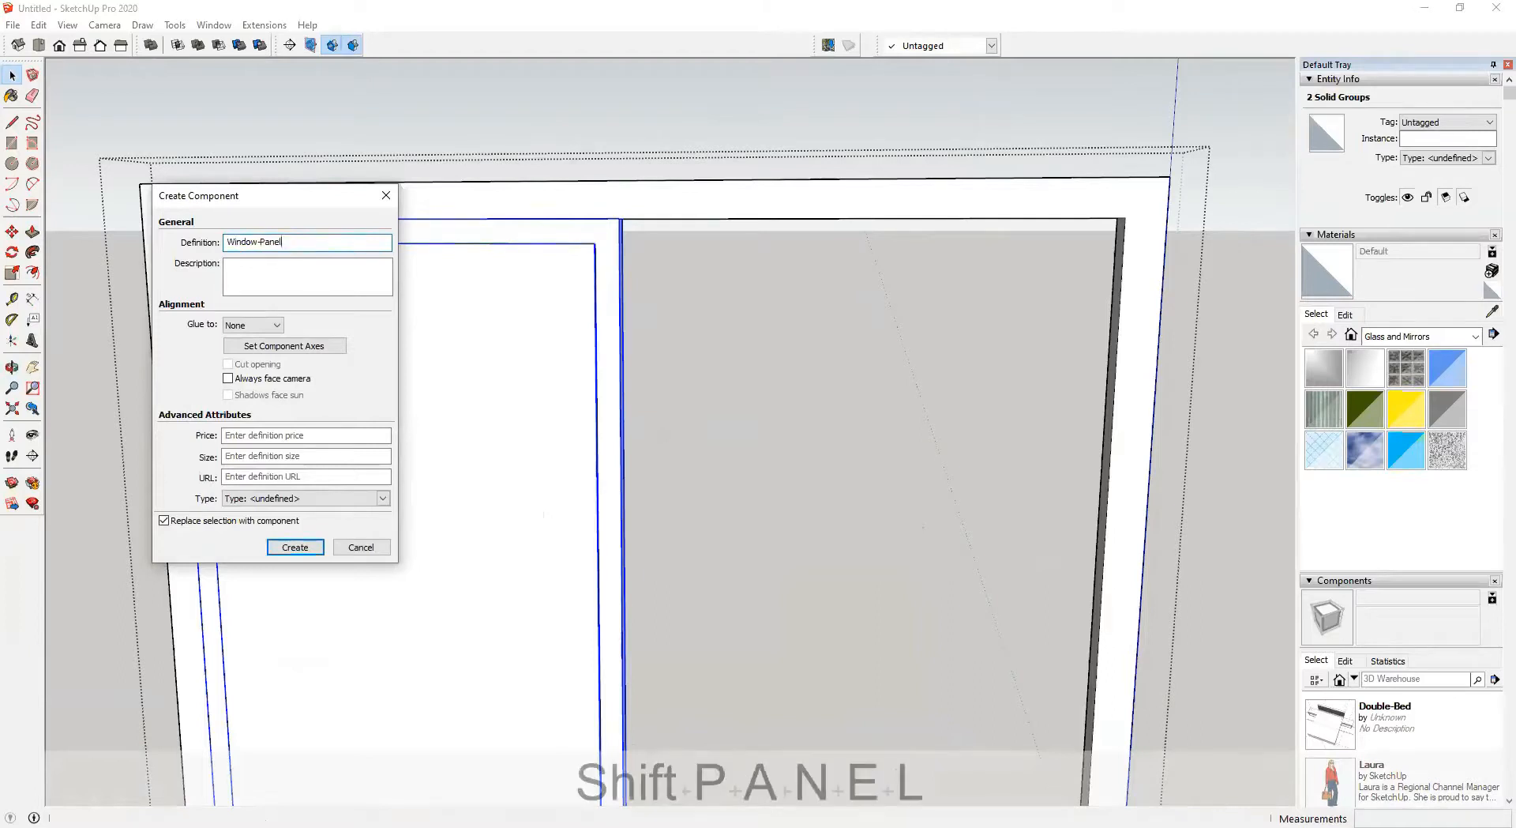
pyautogui.click(295, 547)
# Inspect the Window-Panel component and open it to examine the glass pane's edges against the sash frame
pyautogui.scroll(-1, 397, 518)
pyautogui.moveTo(396, 518)
pyautogui.keyDown('shift'); pyautogui.mouseDown(button='middle')
pyautogui.moveTo(650, 409)
pyautogui.moveTo(399, 493)
pyautogui.mouseUp(button='middle'); pyautogui.keyUp('shift')
pyautogui.moveTo(619, 589); pyautogui.dragTo(620, 613, button='middle')
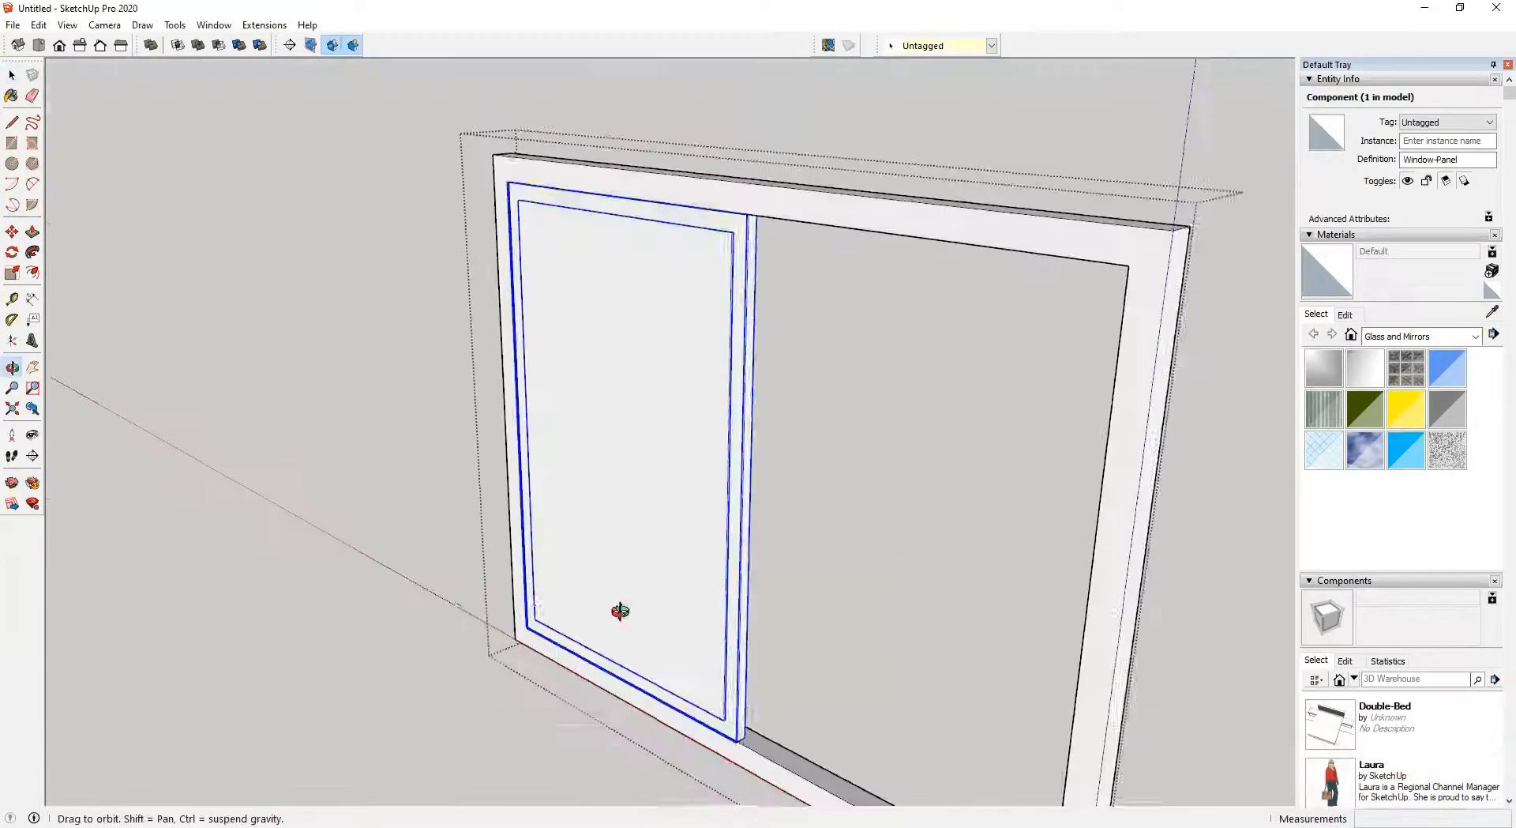
pyautogui.scroll(3, 580, 624)
pyautogui.scroll(2, 580, 629)
pyautogui.moveTo(732, 638); pyautogui.dragTo(670, 593, button='middle')
pyautogui.doubleClick(669, 589)
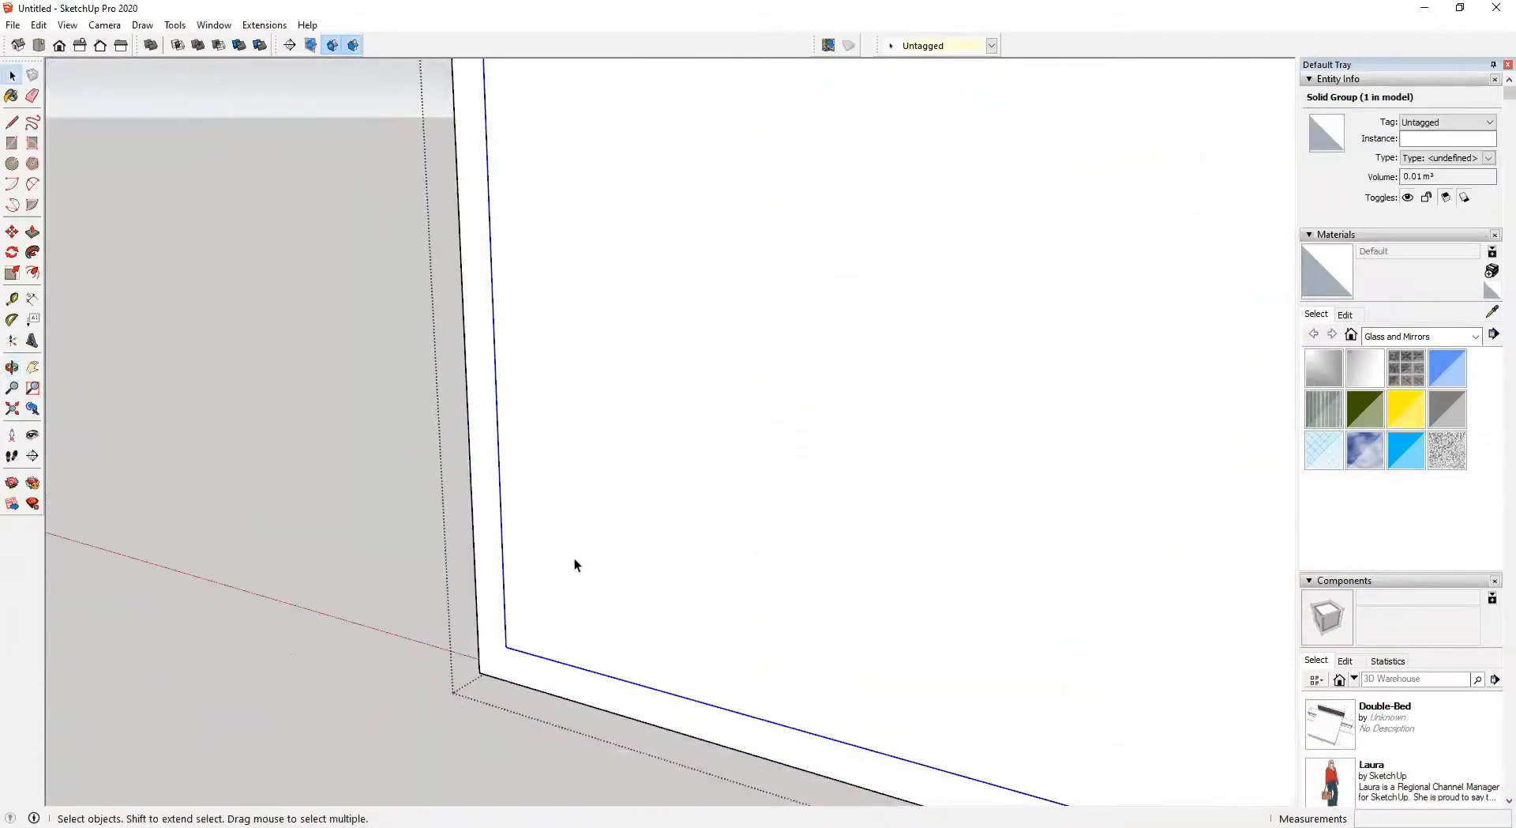
pyautogui.moveTo(595, 566); pyautogui.dragTo(548, 637, button='middle')
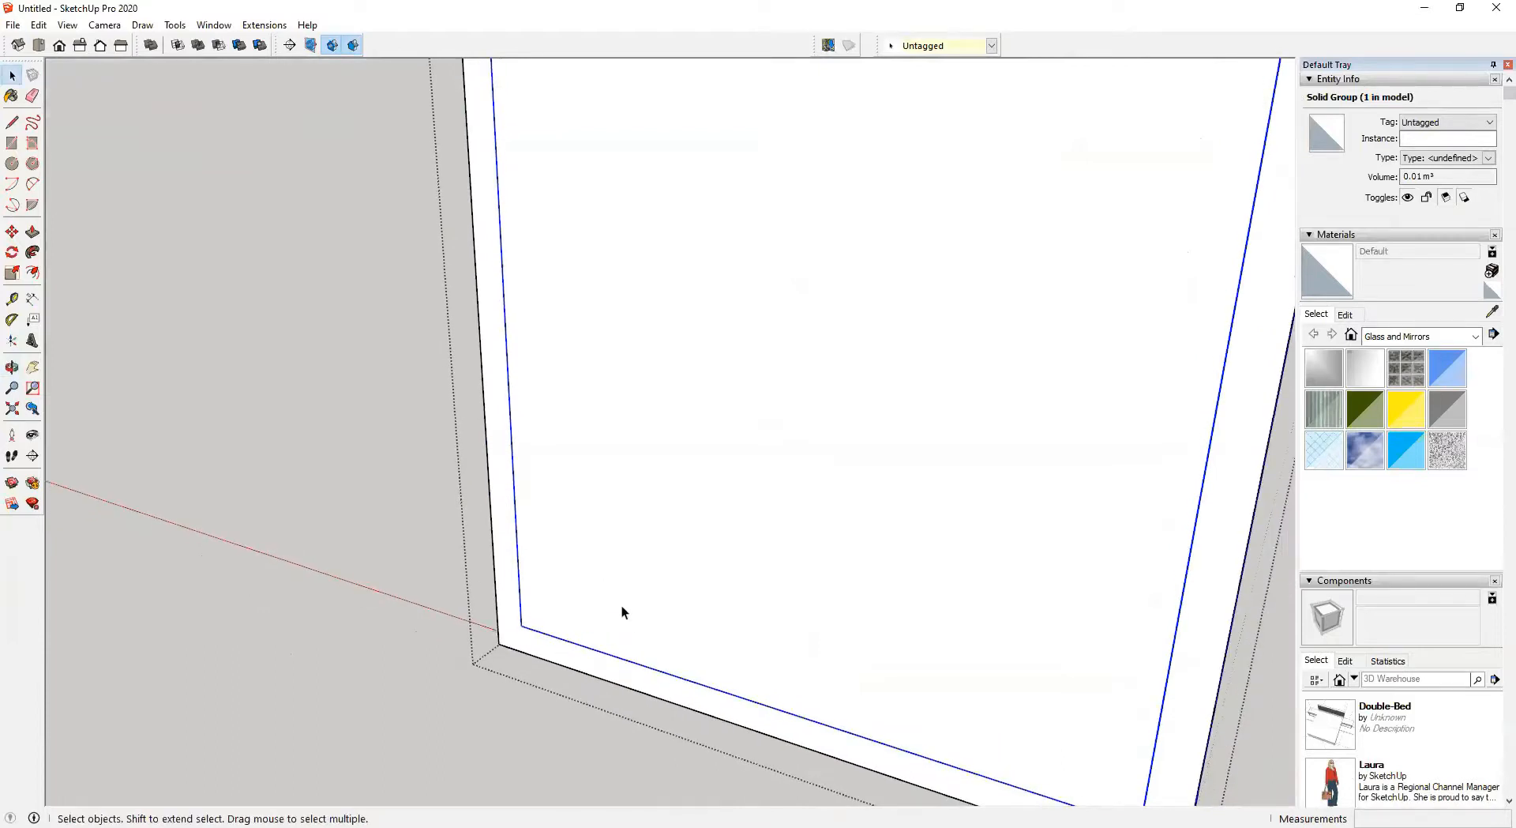
pyautogui.moveTo(649, 622); pyautogui.dragTo(507, 617, button='middle')
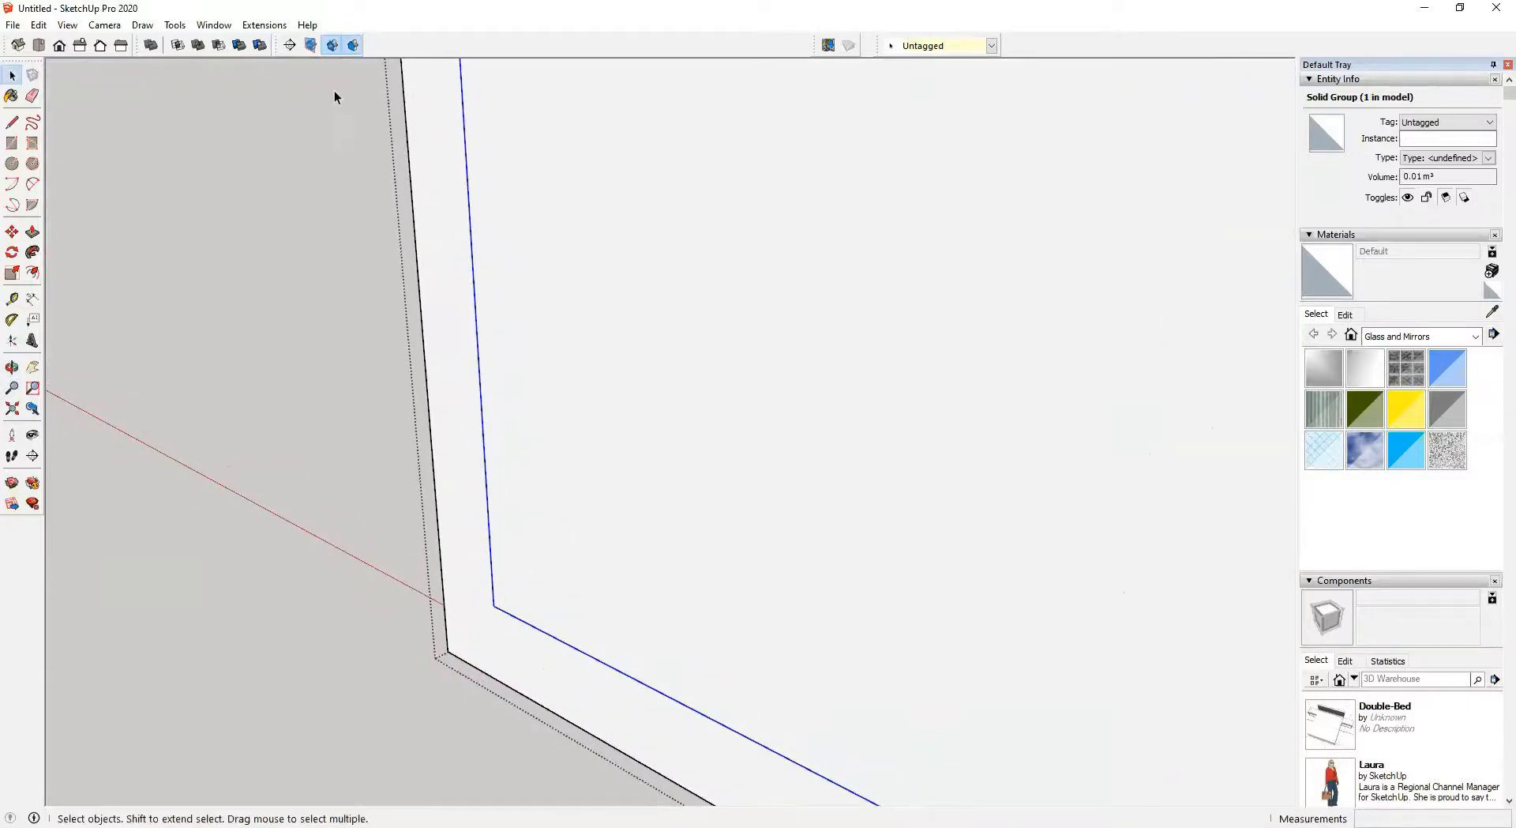
# Display the Styles toolbar and dock it beside the view toolbar
pyautogui.rightClick(400, 47)
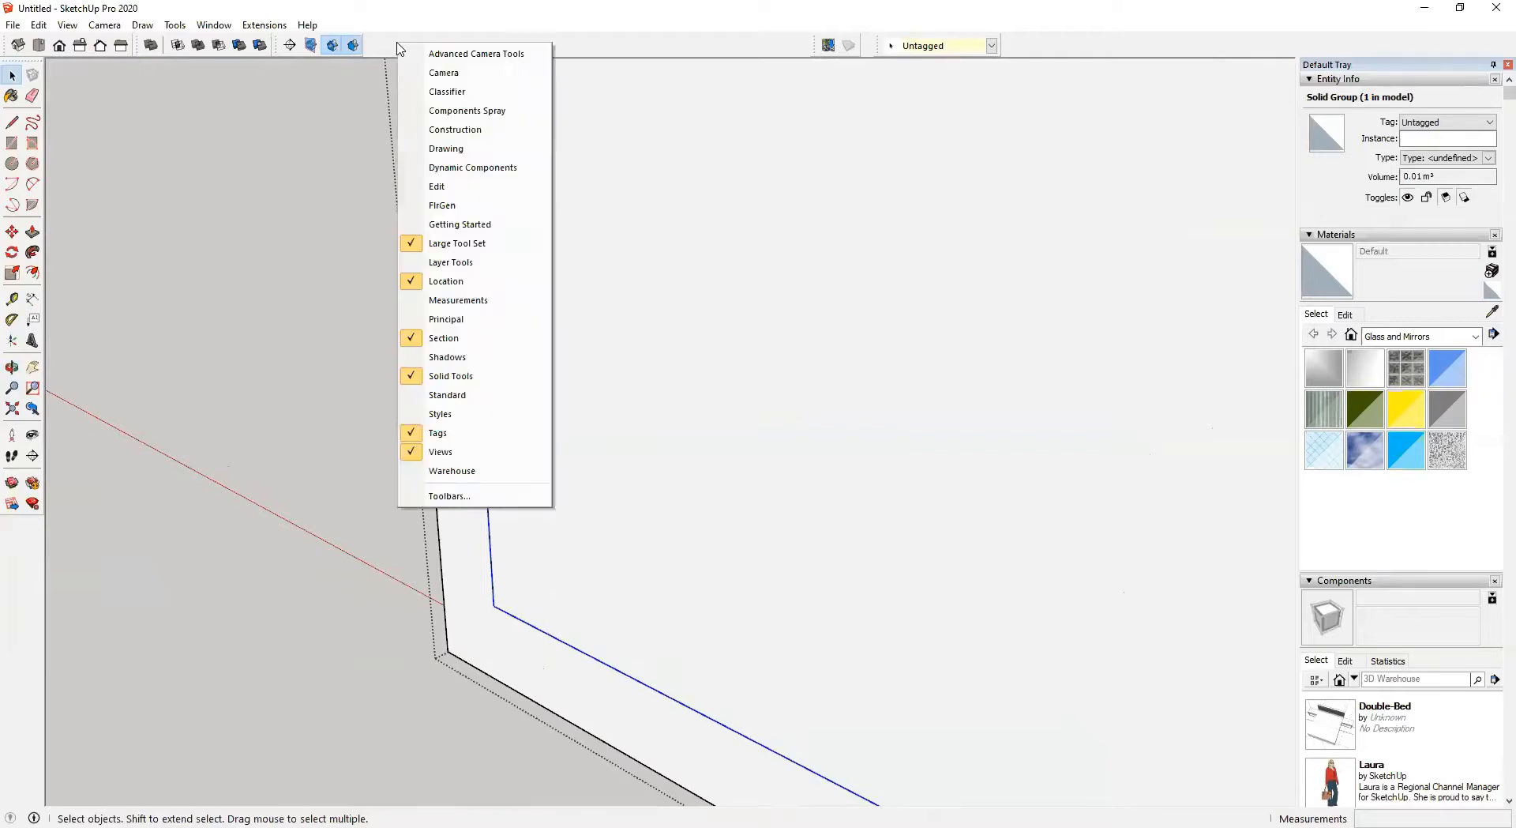
pyautogui.click(466, 422)
pyautogui.moveTo(544, 125); pyautogui.dragTo(390, 34)
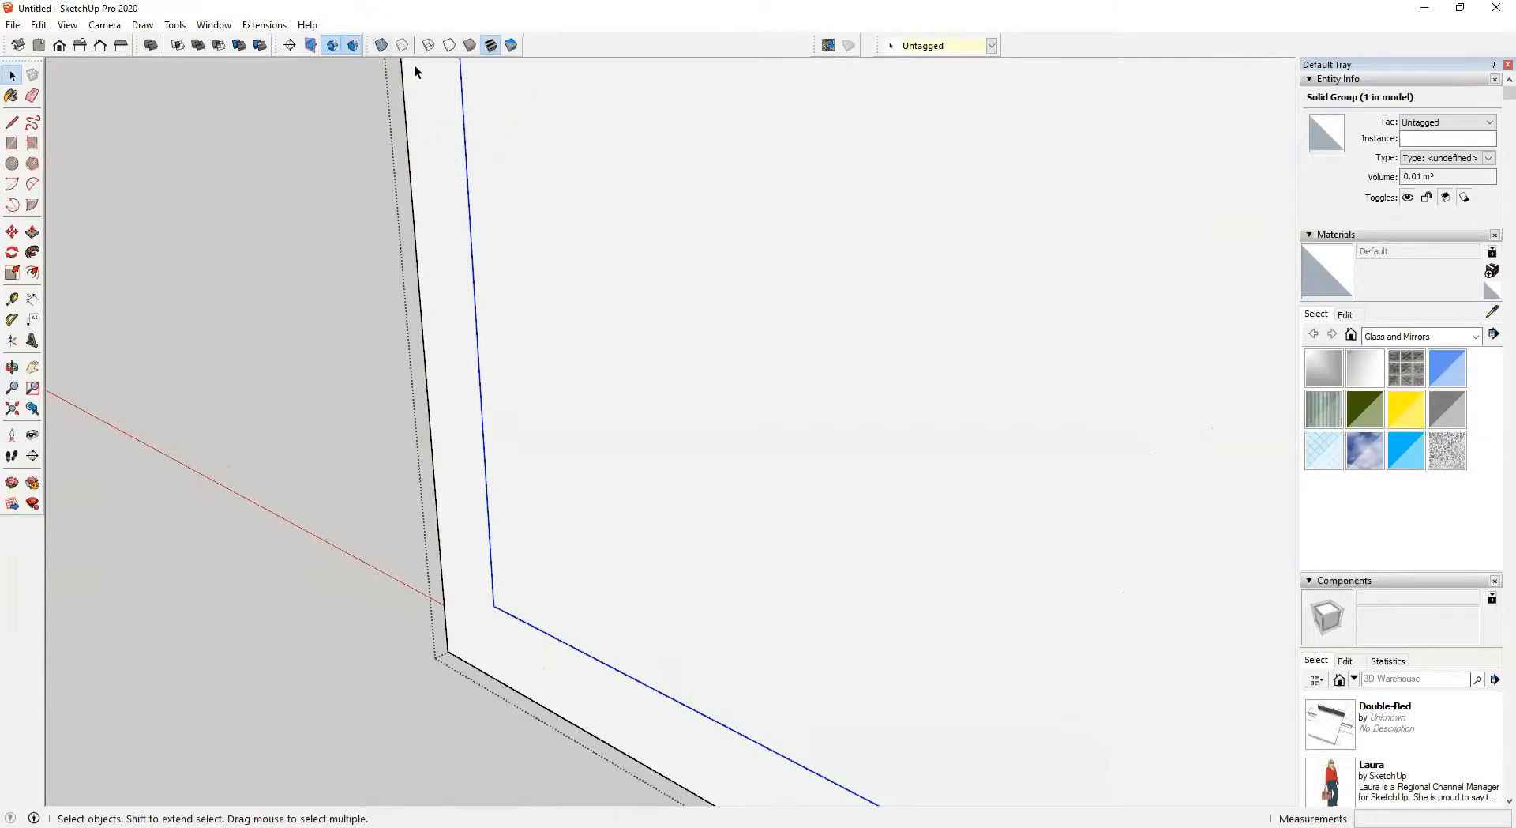
# Switch the display style to X-ray with back edges shown and textured shading
pyautogui.click(382, 45)
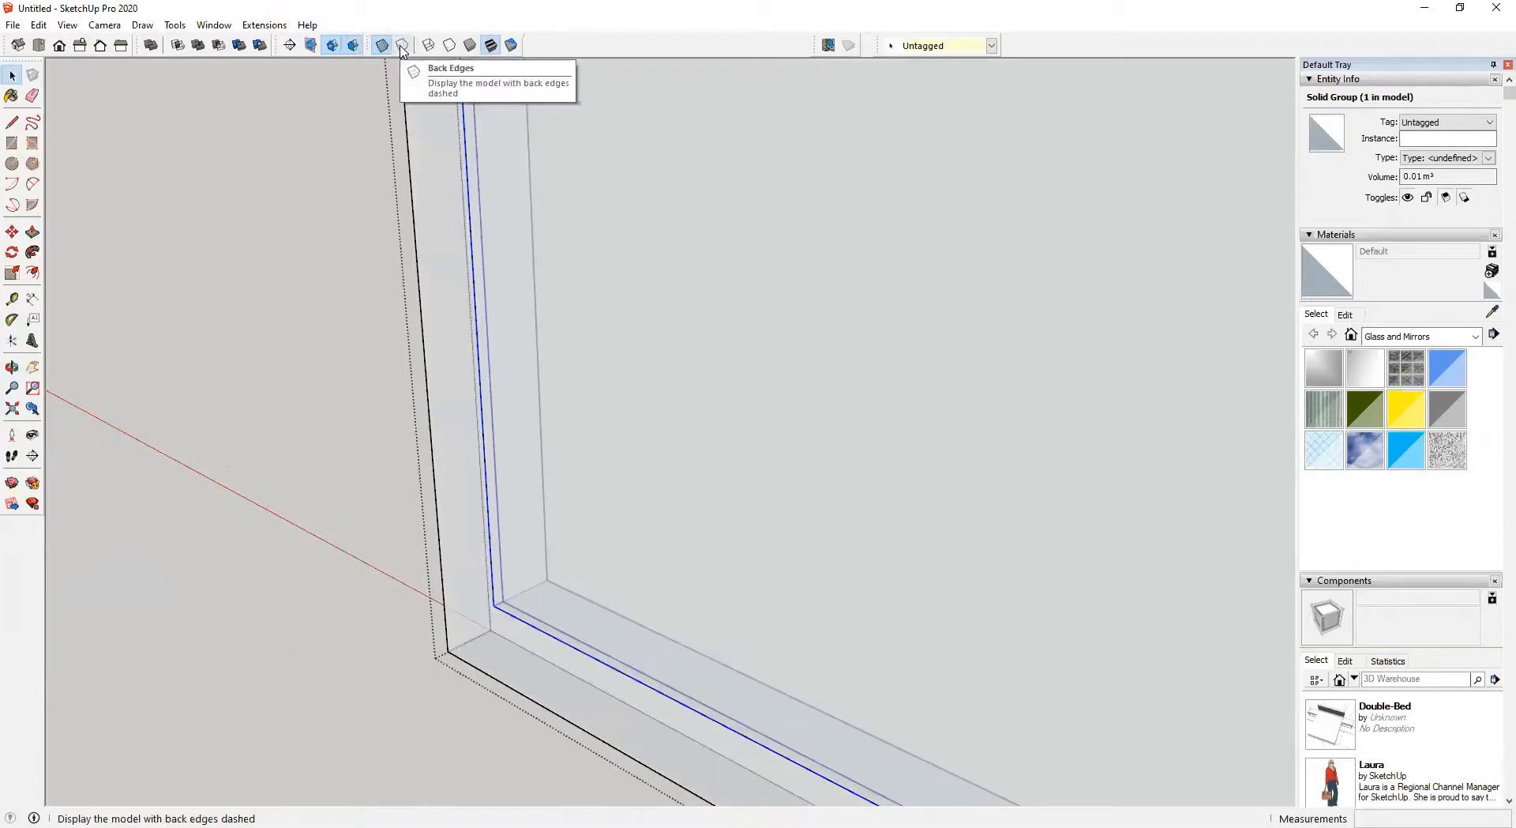
pyautogui.click(433, 52)
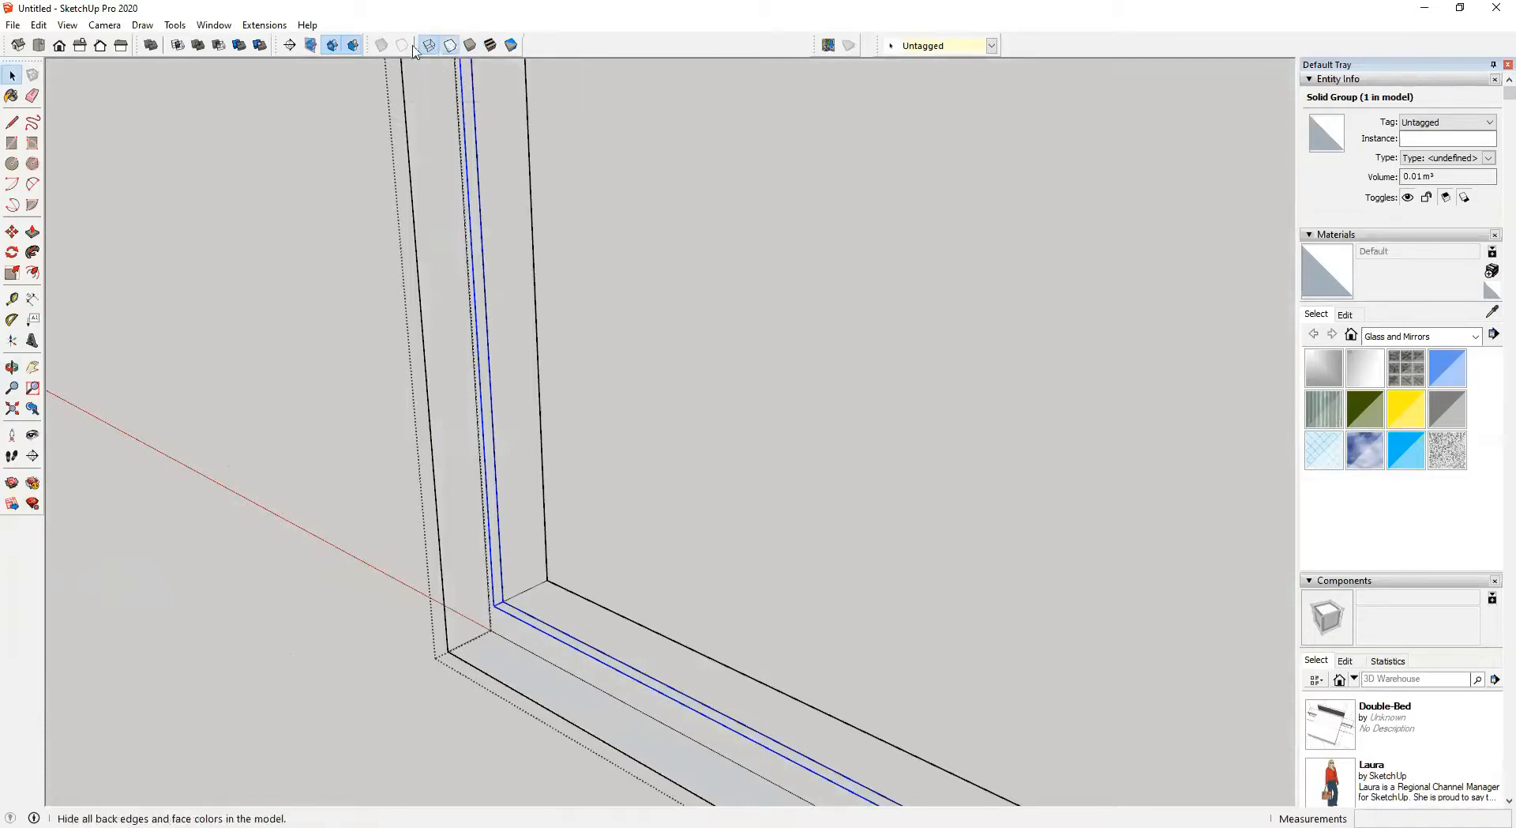
pyautogui.click(449, 45)
pyautogui.click(402, 48)
pyautogui.moveTo(634, 442); pyautogui.dragTo(581, 483, button='middle')
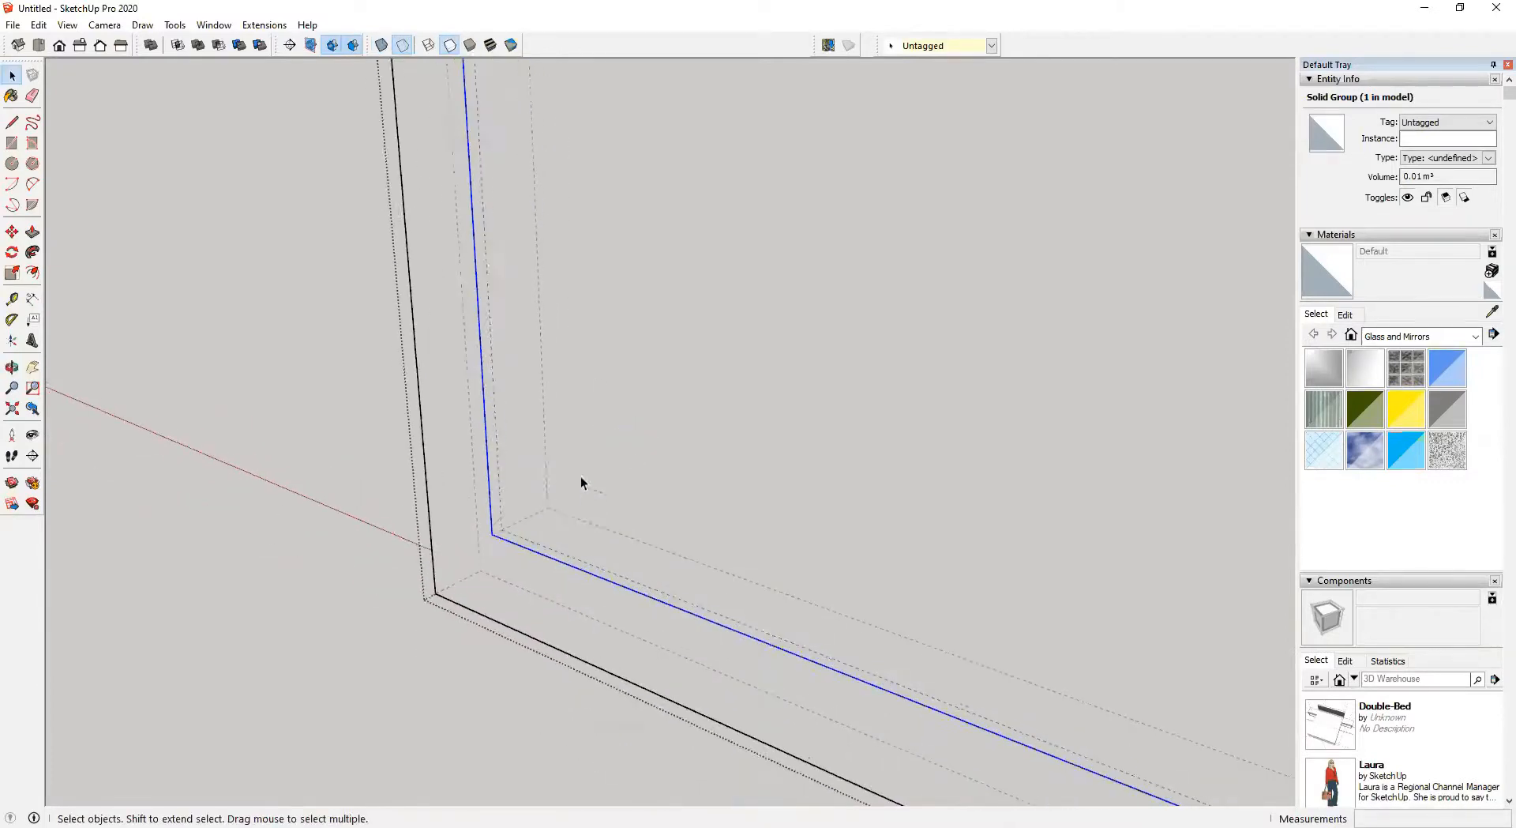
pyautogui.click(382, 45)
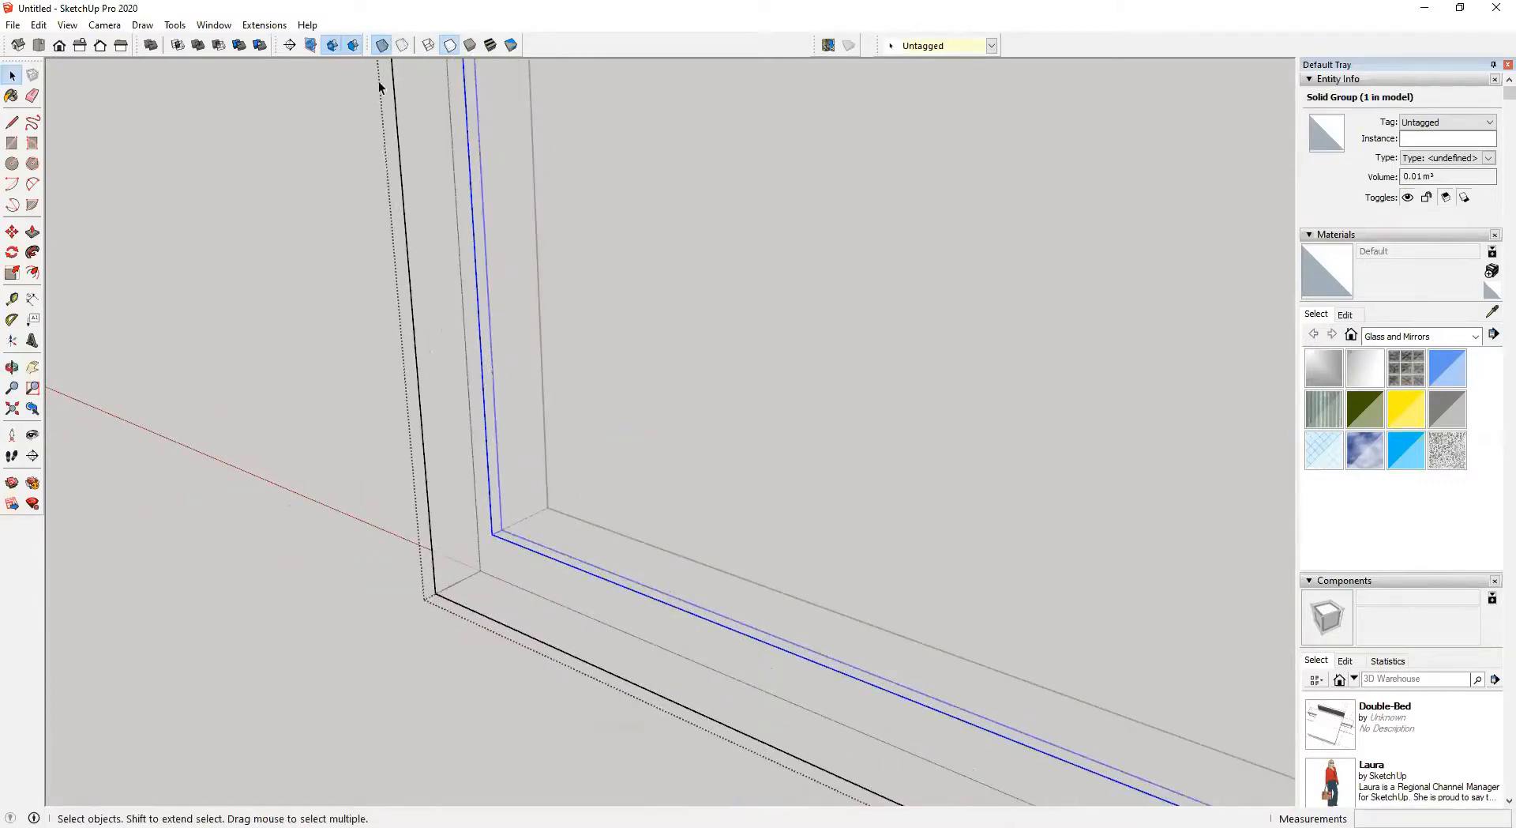
pyautogui.click(402, 46)
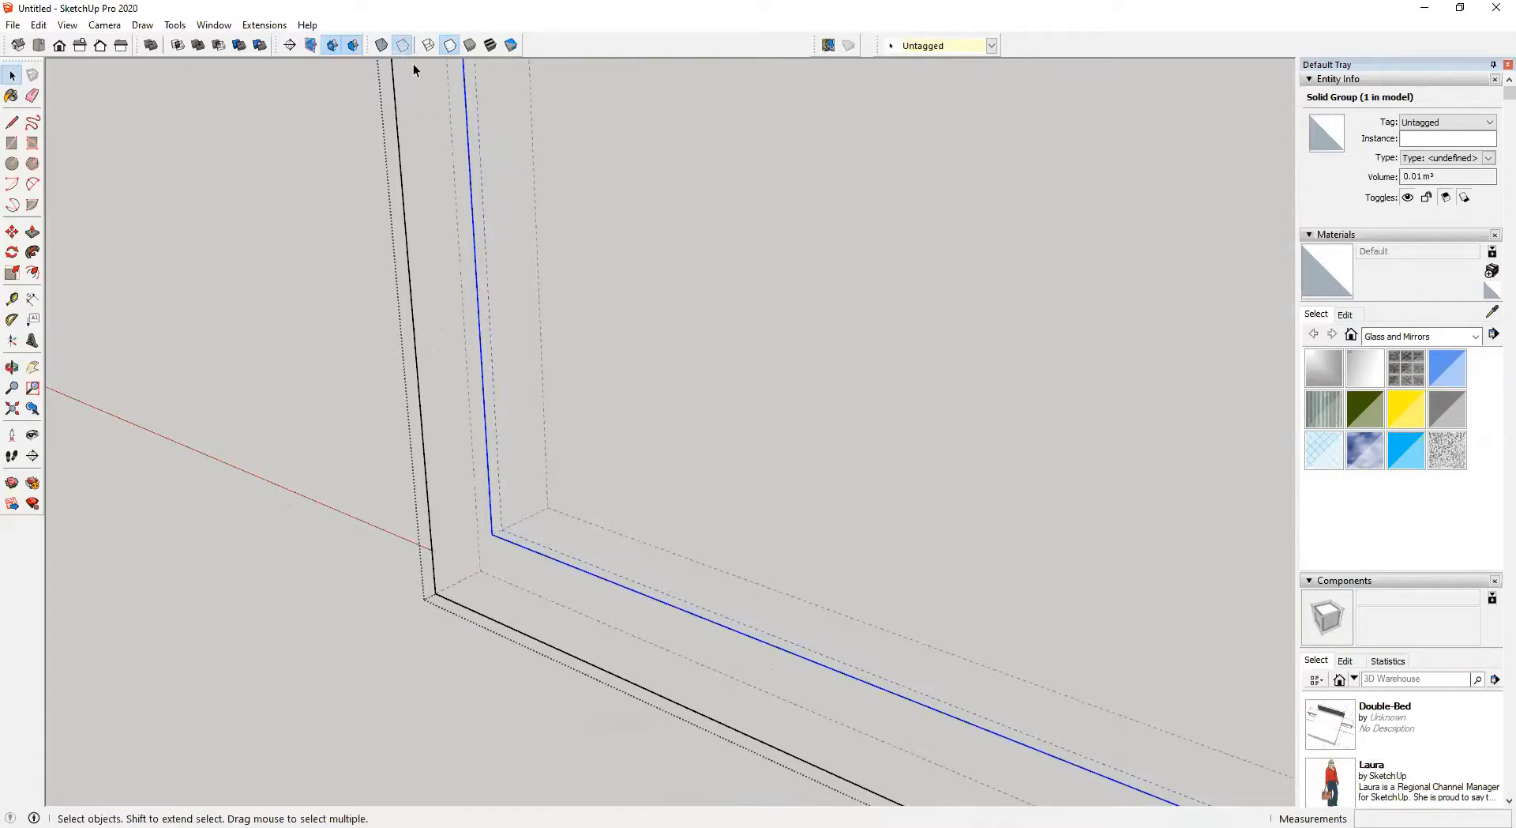
pyautogui.click(489, 46)
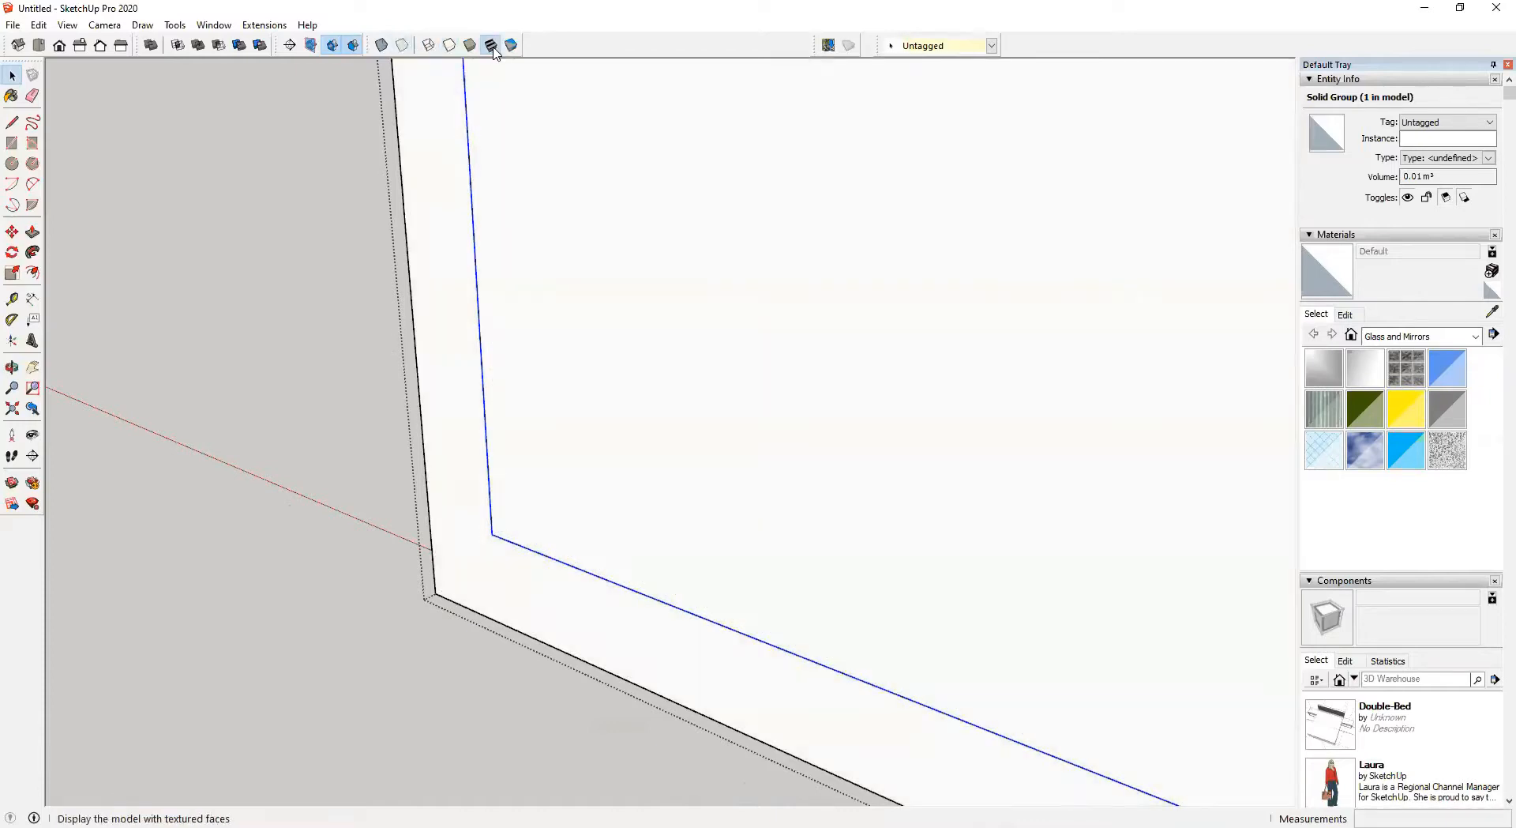
# Move the glass pane inside the sash so it lines up with the frame's inner corner
pyautogui.moveTo(438, 630); pyautogui.dragTo(478, 644, button='middle')
pyautogui.press('k')
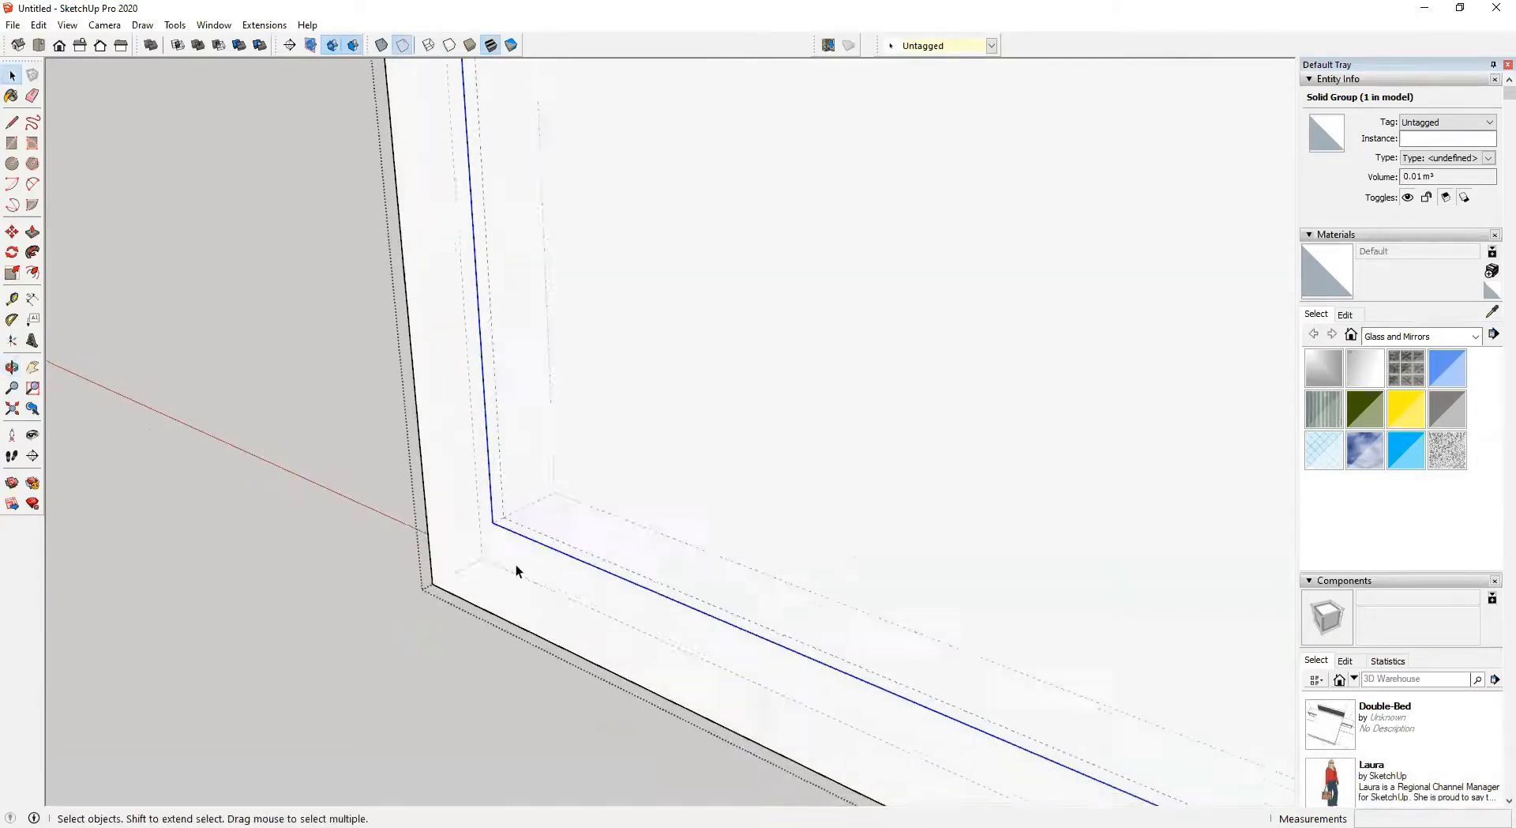
pyautogui.moveTo(501, 545); pyautogui.dragTo(443, 562, button='middle')
pyautogui.press('space')
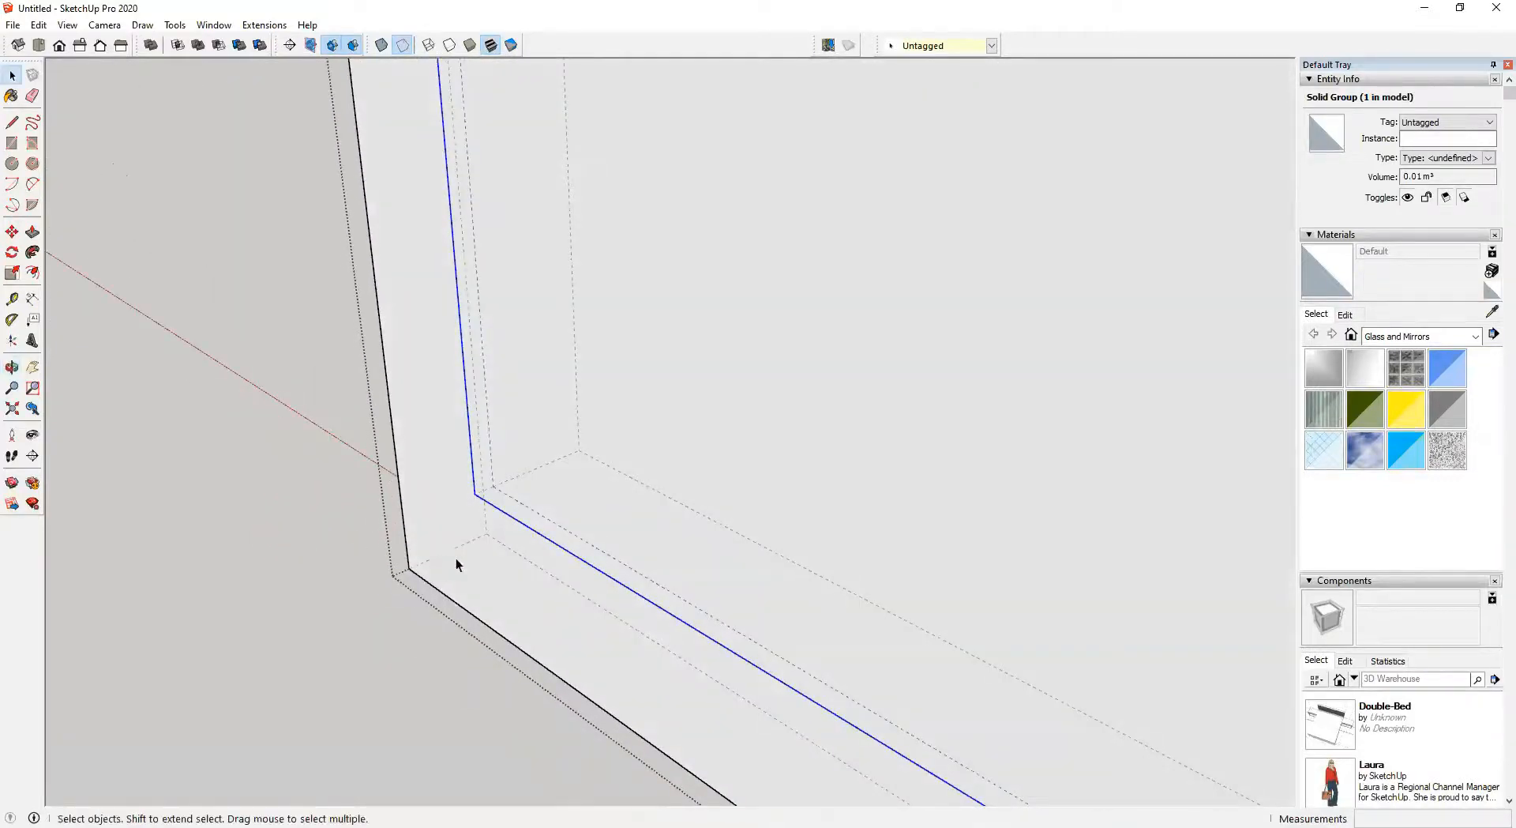
pyautogui.scroll(4, 457, 557)
pyautogui.press('m')
pyautogui.scroll(1, 468, 446)
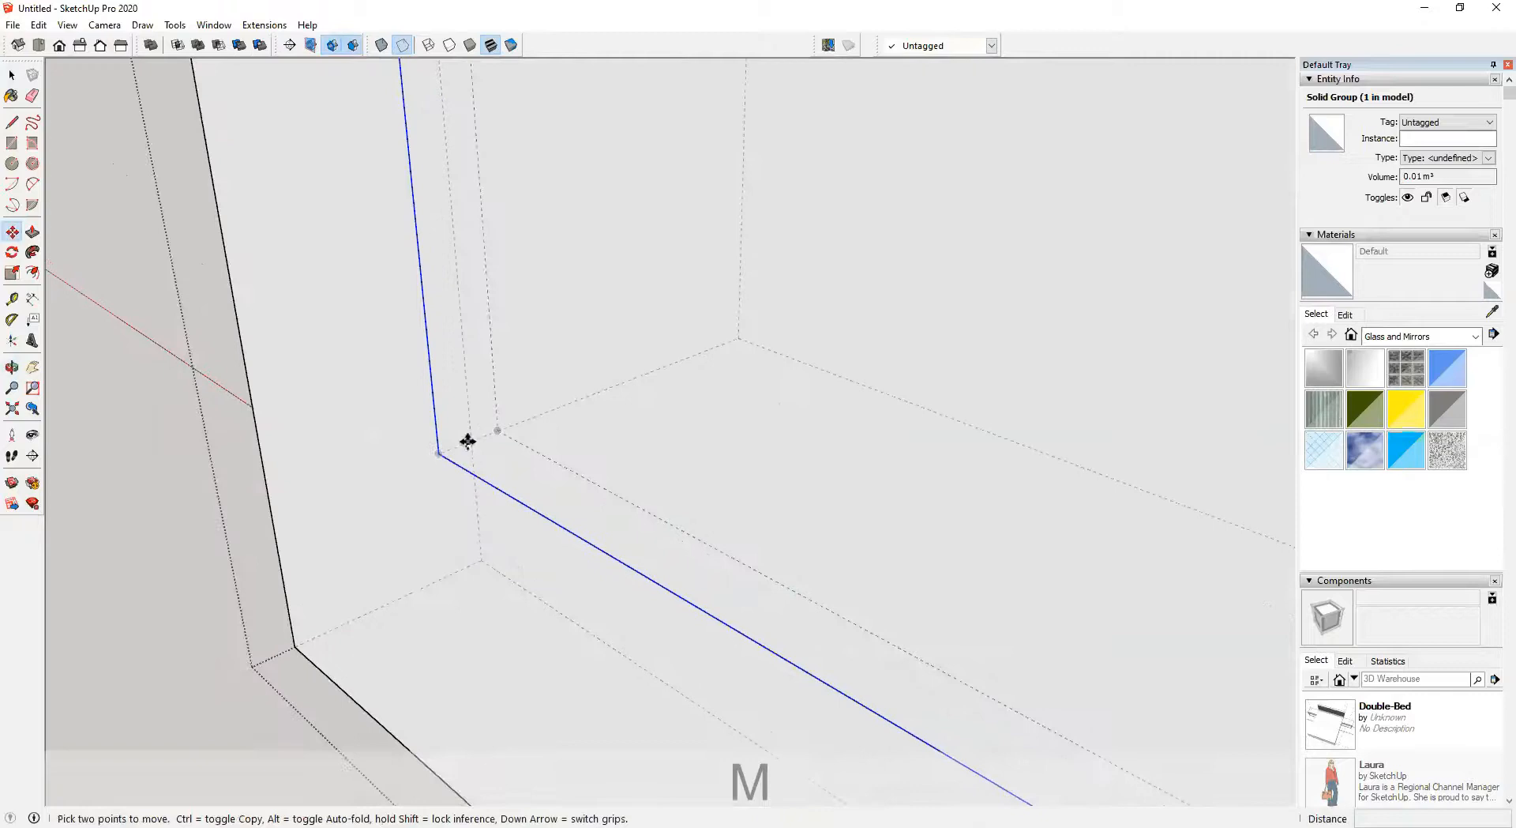
pyautogui.click(469, 443)
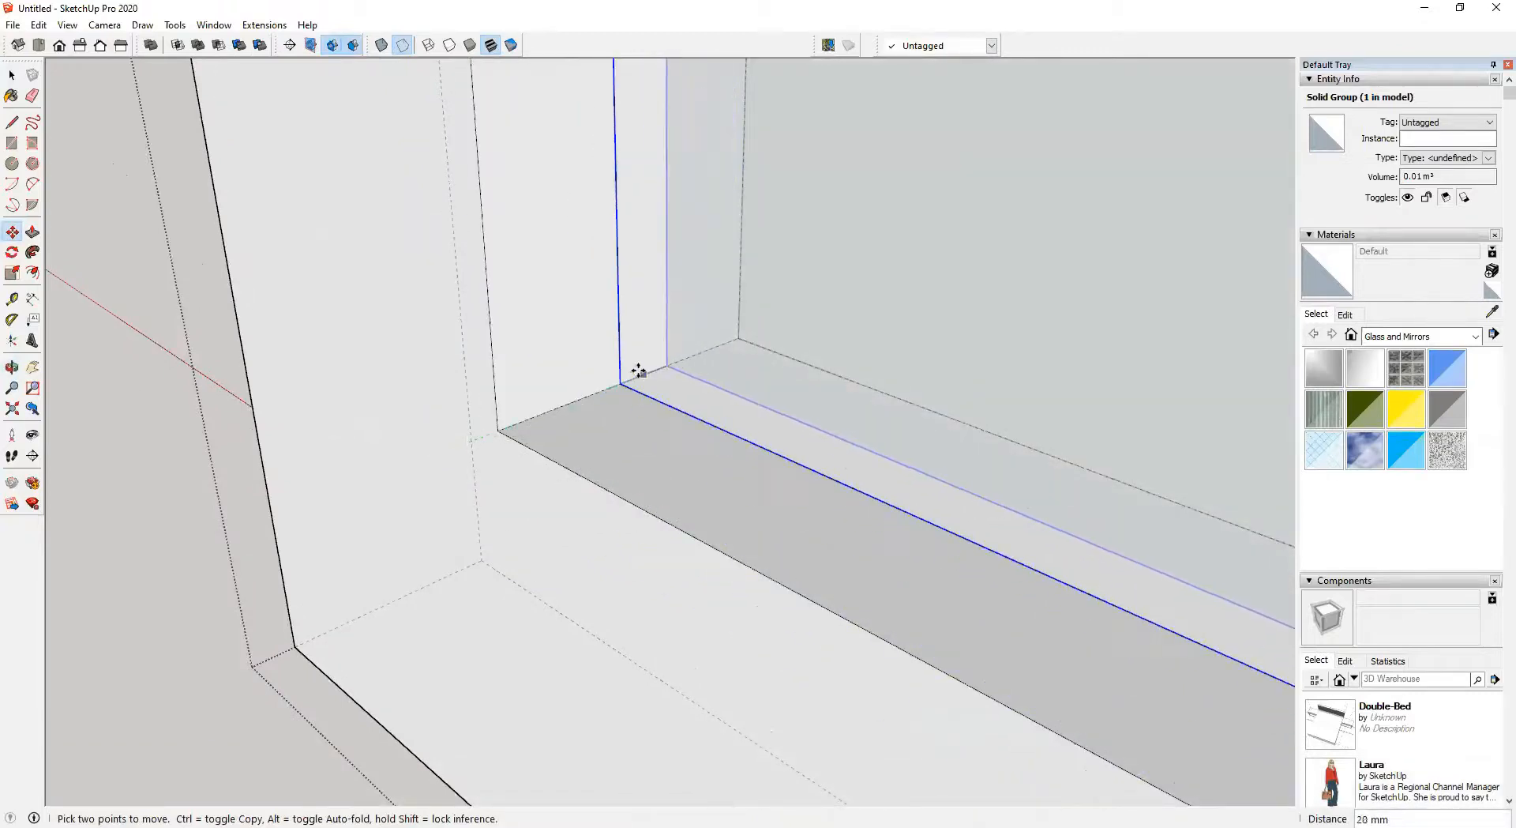
pyautogui.click(629, 377)
pyautogui.scroll(-4, 614, 451)
pyautogui.scroll(-5, 614, 451)
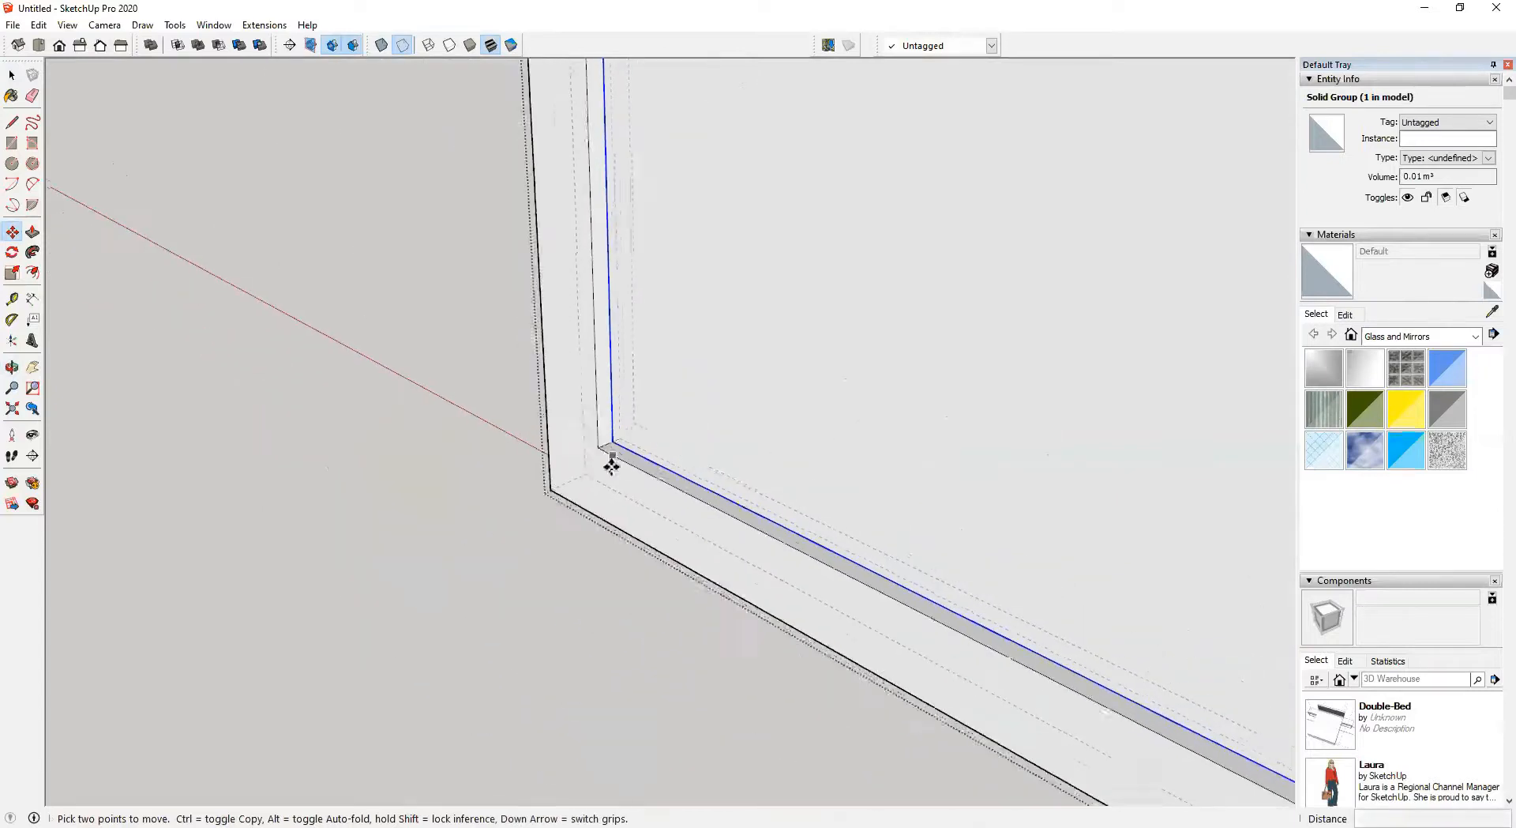
# Select the Window-Panel component and move it about 23 mm into the window frame
pyautogui.press('space')
pyautogui.moveTo(601, 501); pyautogui.dragTo(665, 585, button='middle')
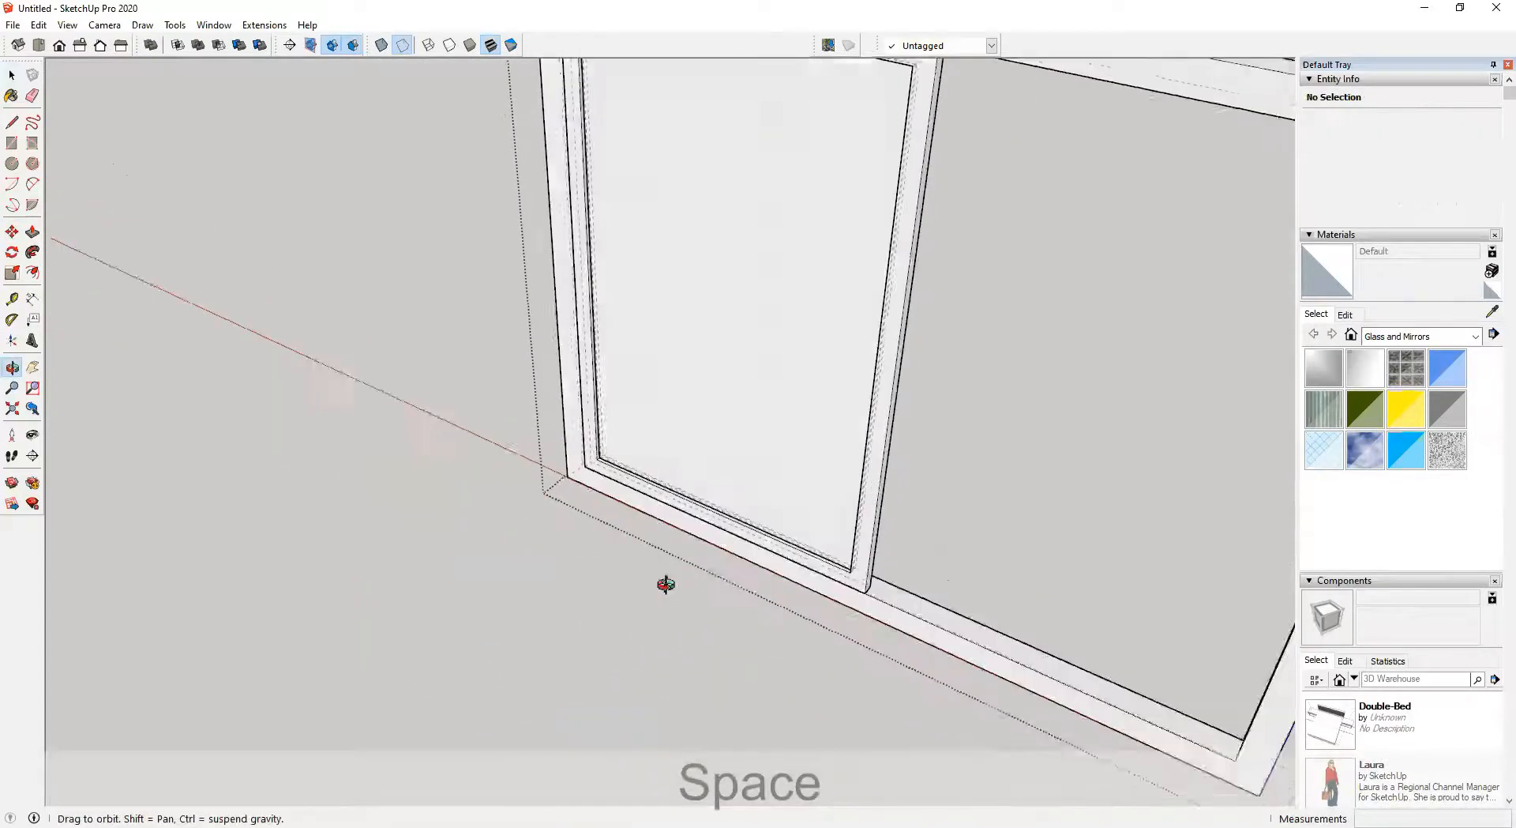
pyautogui.scroll(4, 603, 478)
pyautogui.scroll(2, 586, 447)
pyautogui.click(570, 437)
pyautogui.scroll(4, 569, 439)
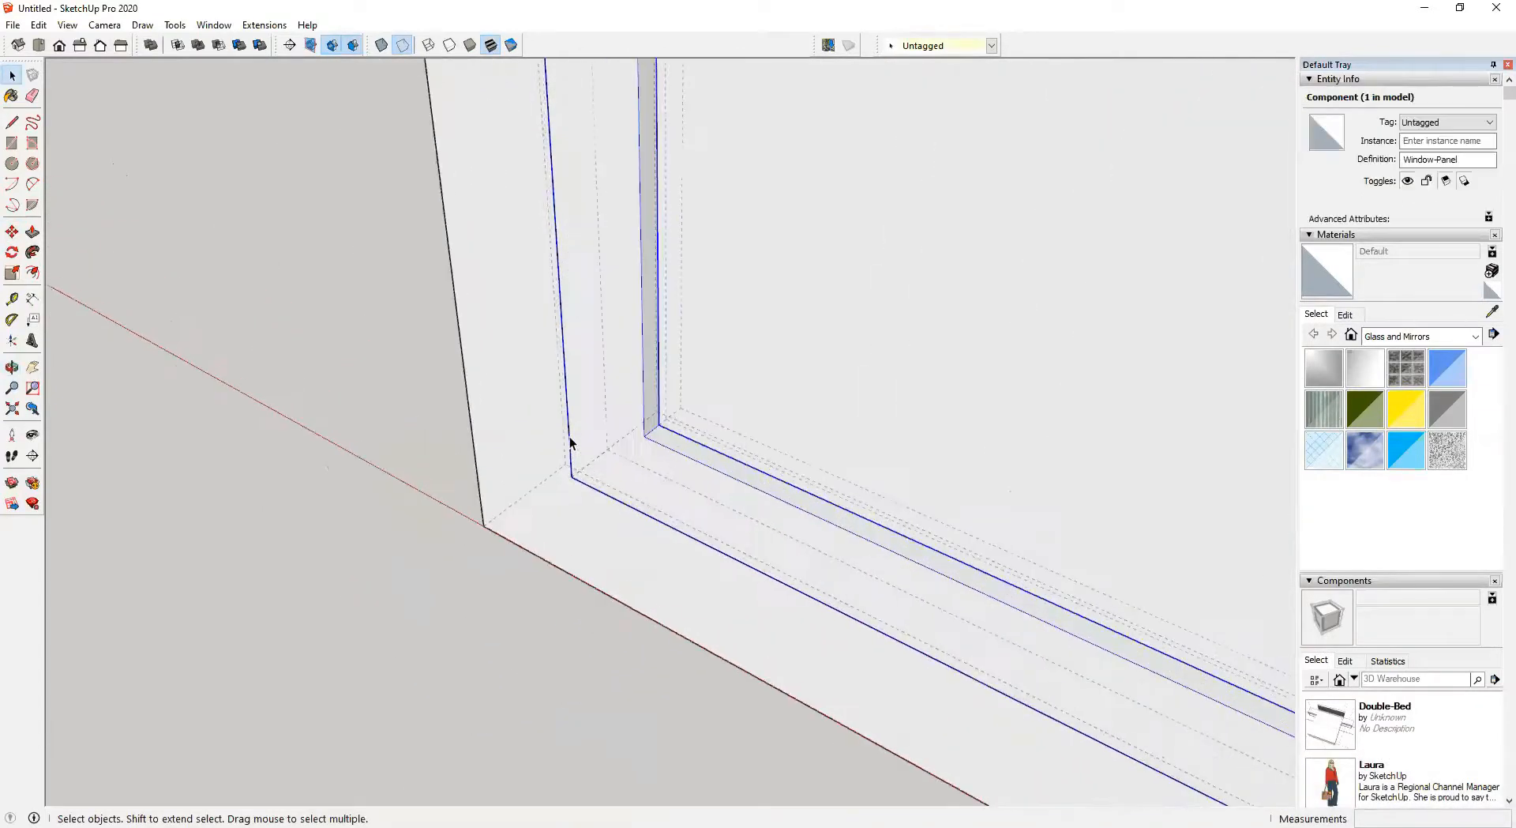
pyautogui.press('m')
pyautogui.click(621, 499)
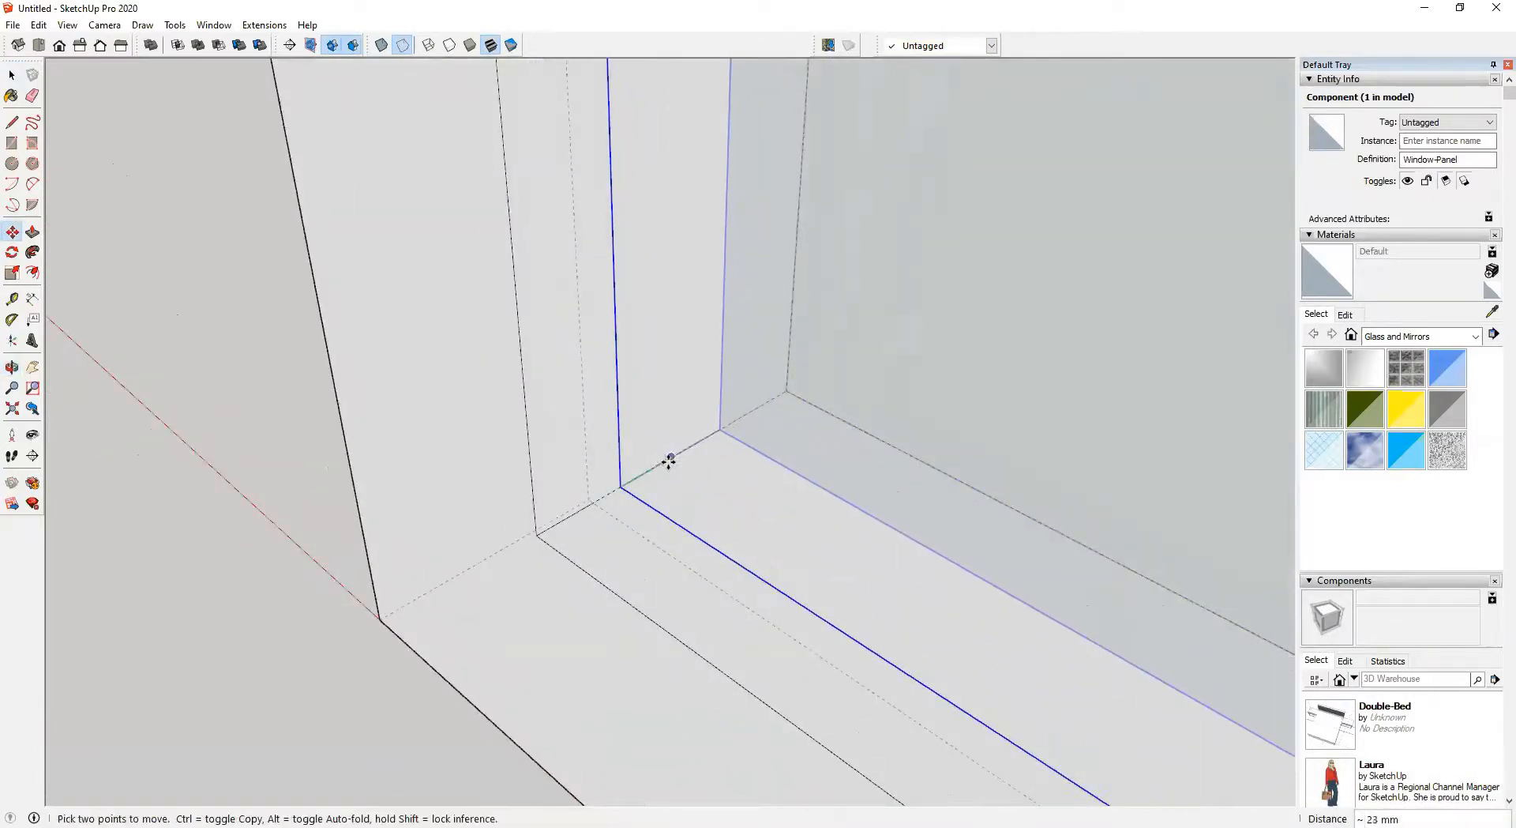
pyautogui.click(669, 457)
pyautogui.scroll(-6, 558, 513)
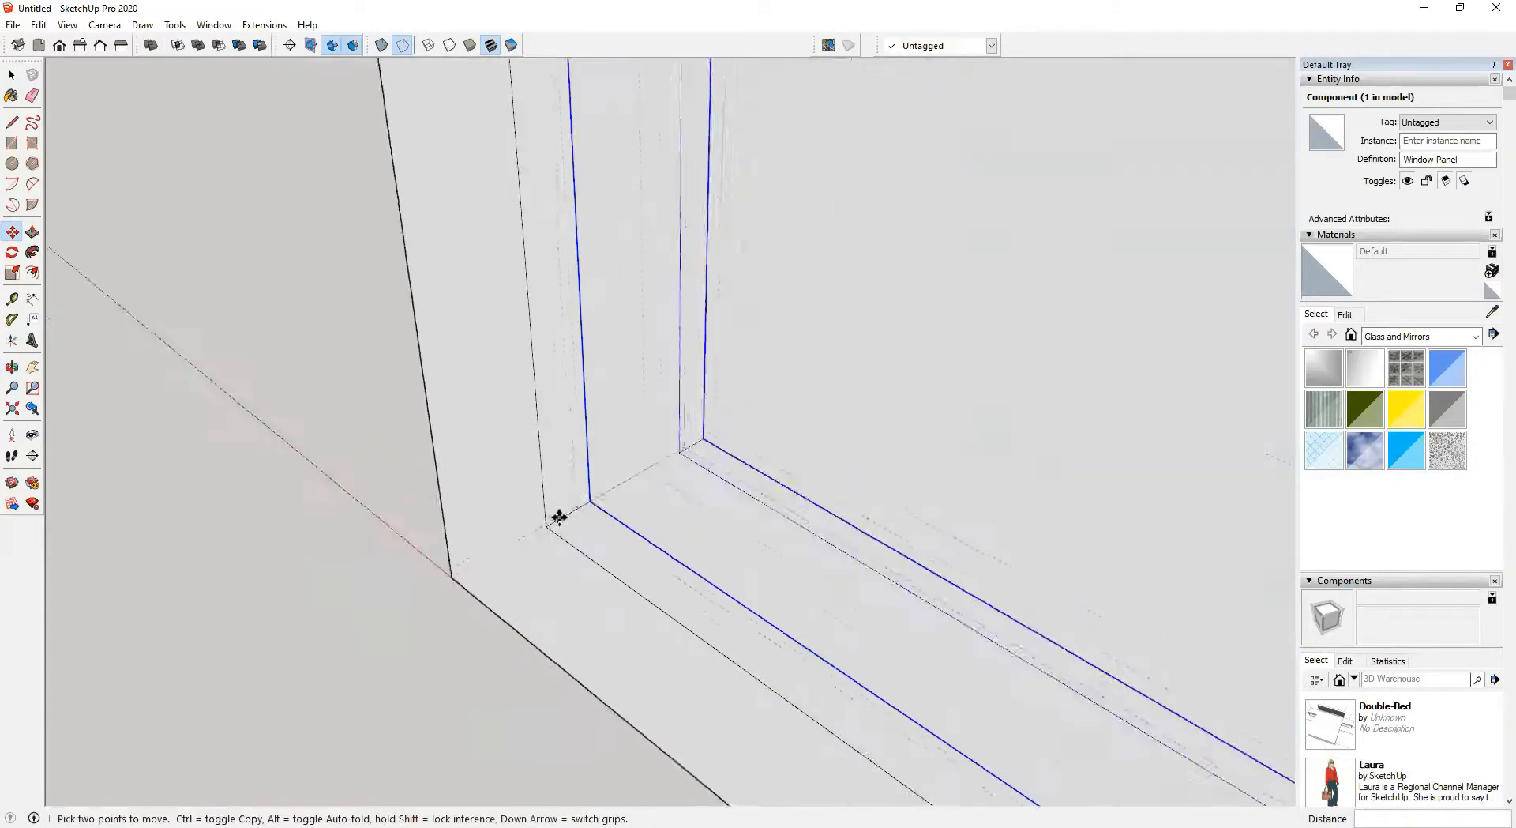
# Hide back edges and review the window from outside the room
pyautogui.press('space')
pyautogui.moveTo(558, 513); pyautogui.dragTo(850, 471, button='middle')
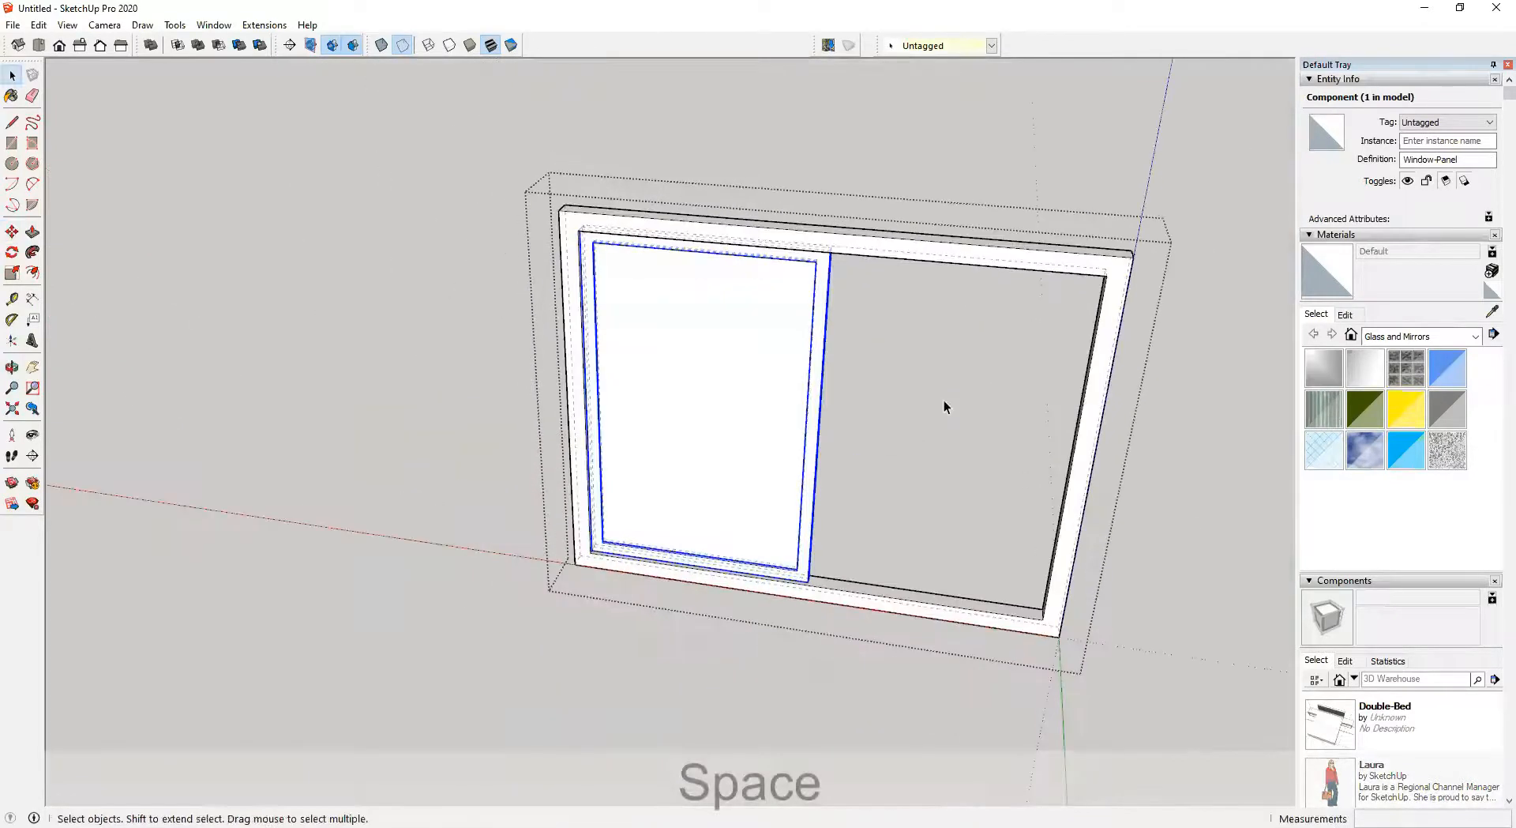
pyautogui.click(320, 435)
pyautogui.click(320, 435)
pyautogui.moveTo(513, 424); pyautogui.dragTo(471, 359, button='middle')
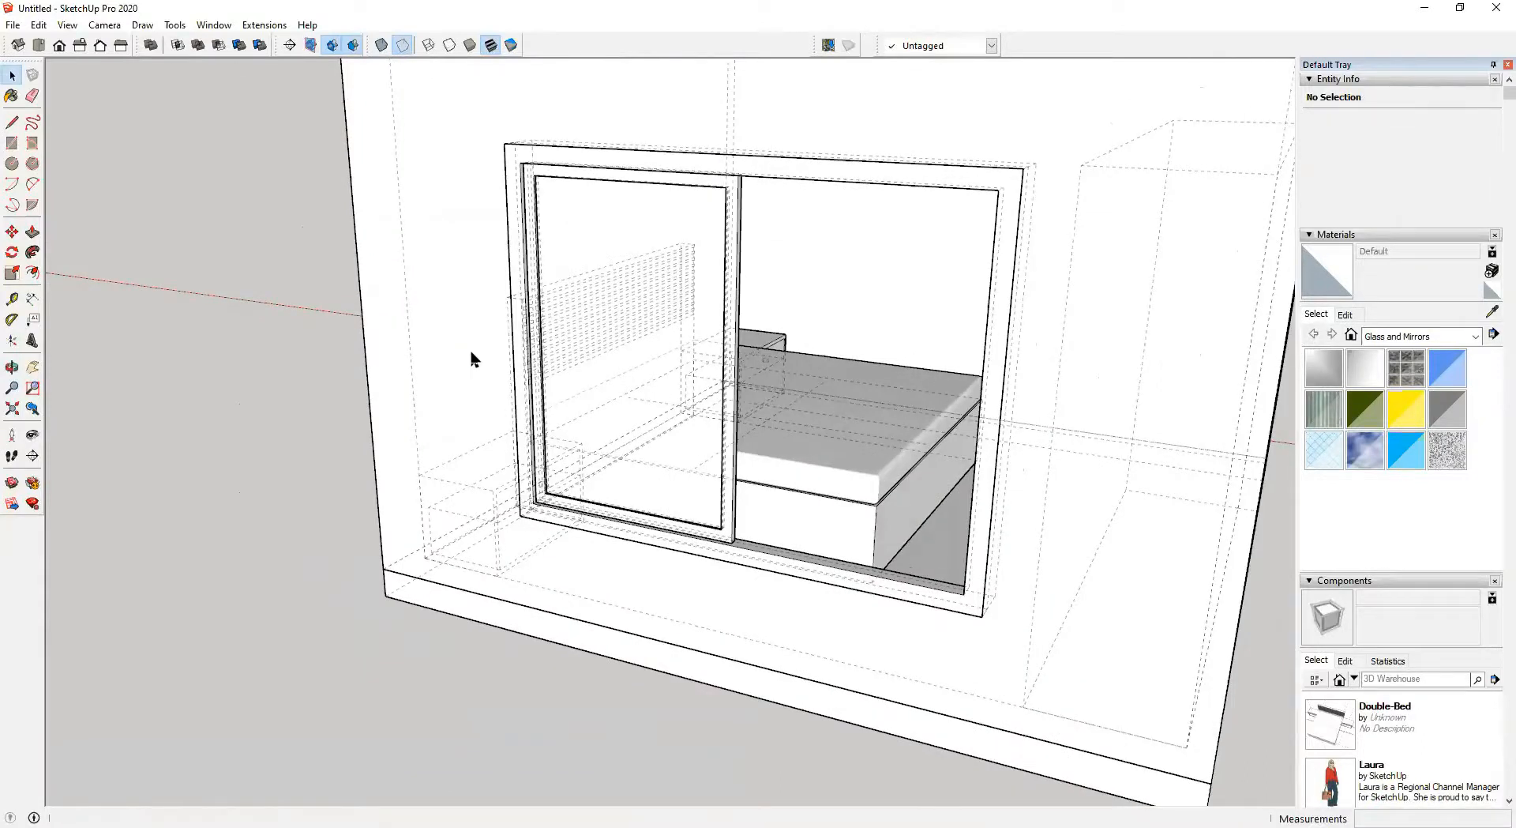
pyautogui.press('k')
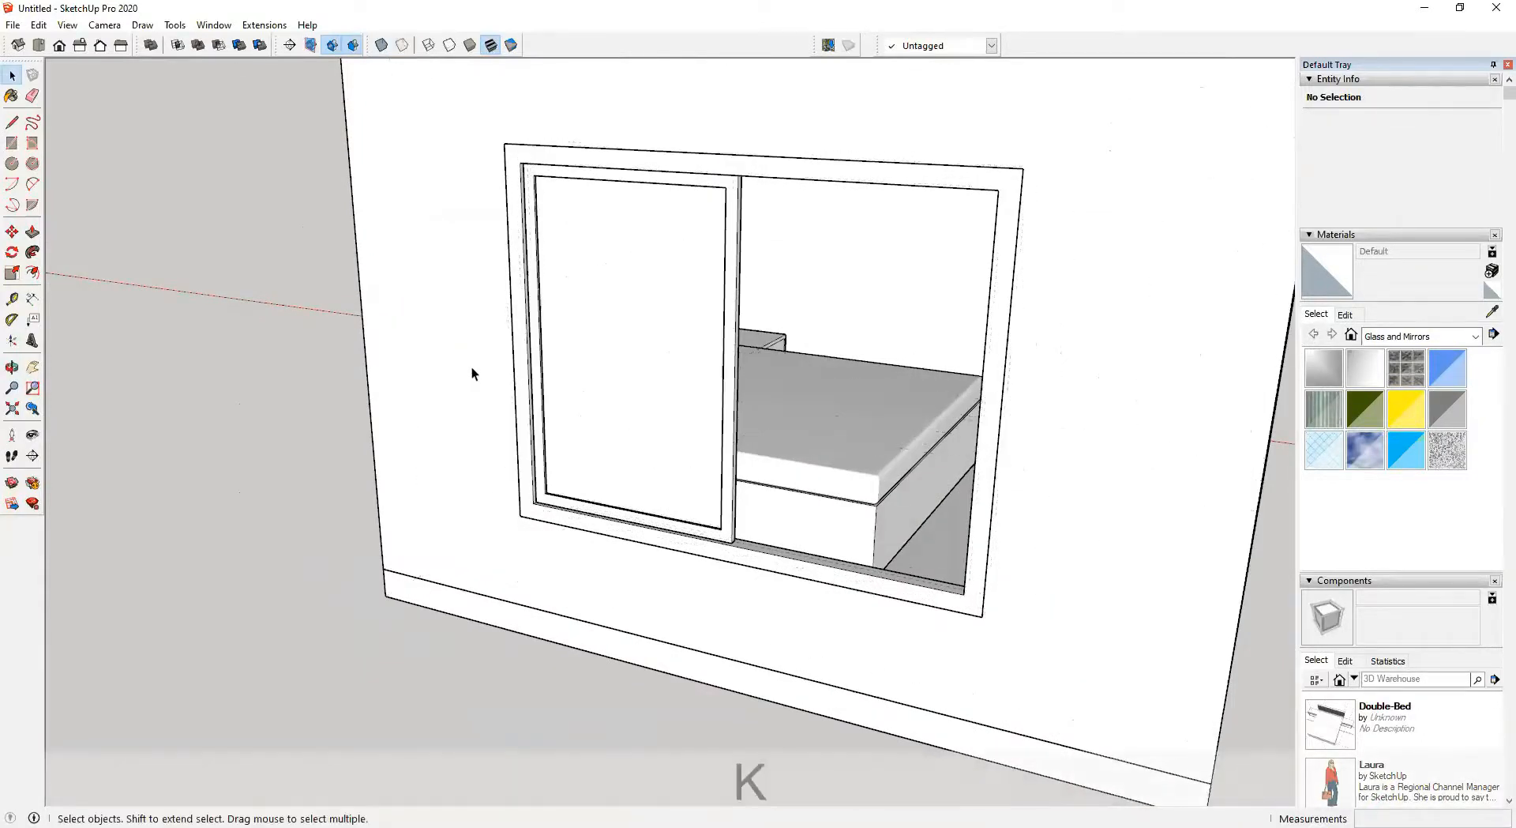
# Copy the Window-Panel component sideways to create a second sliding sash
pyautogui.scroll(3, 699, 375)
pyautogui.click(727, 348)
pyautogui.keyDown('shift'); pyautogui.moveTo(664, 361); pyautogui.dragTo(545, 411, button='middle'); pyautogui.keyUp('shift')
pyautogui.doubleClick(626, 311)
pyautogui.click(496, 290)
pyautogui.moveTo(453, 349); pyautogui.dragTo(551, 355, button='middle')
pyautogui.press('m')
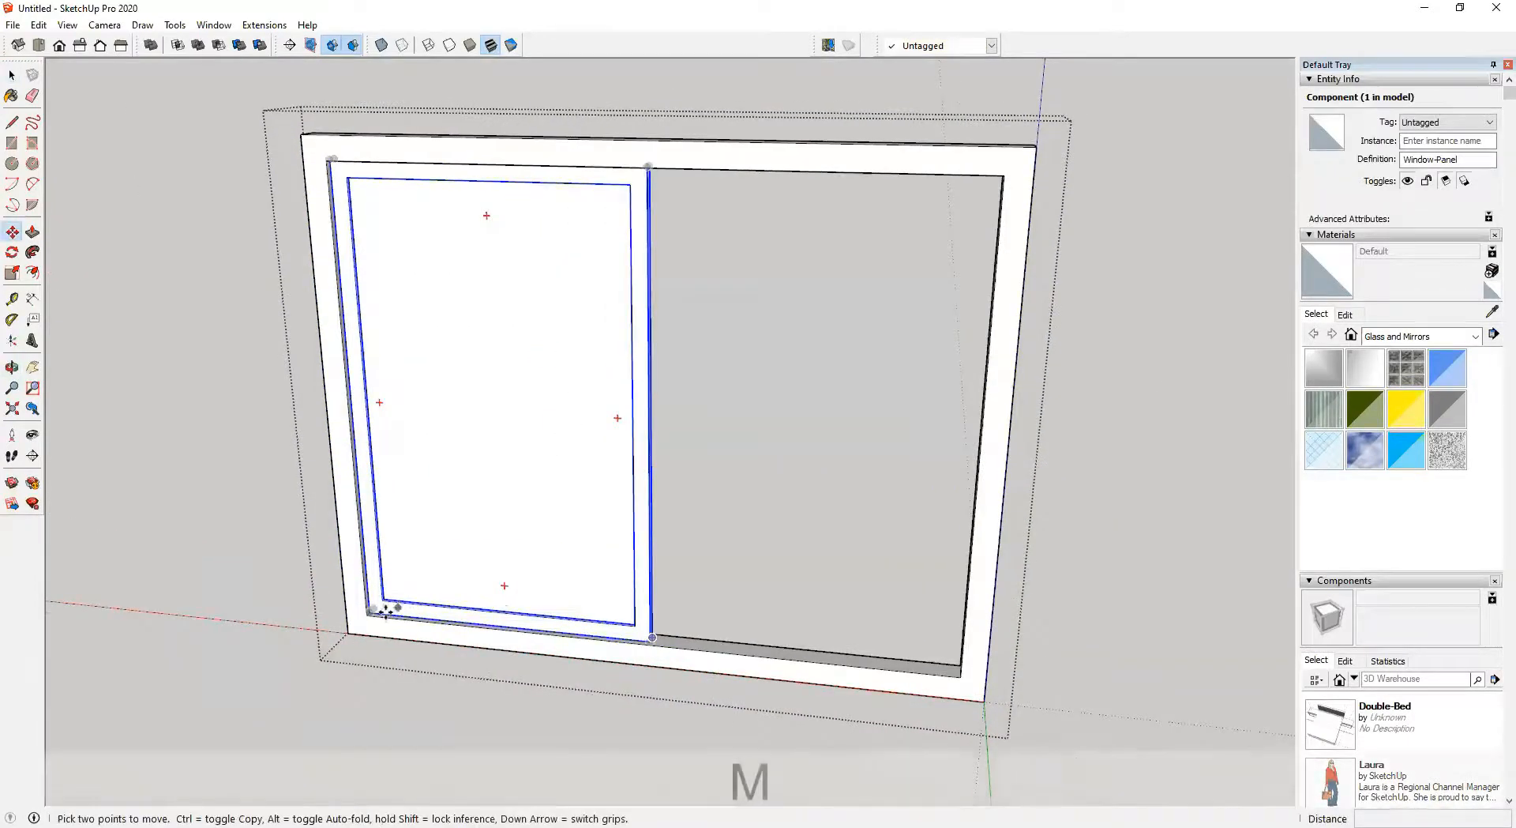
pyautogui.scroll(5, 360, 613)
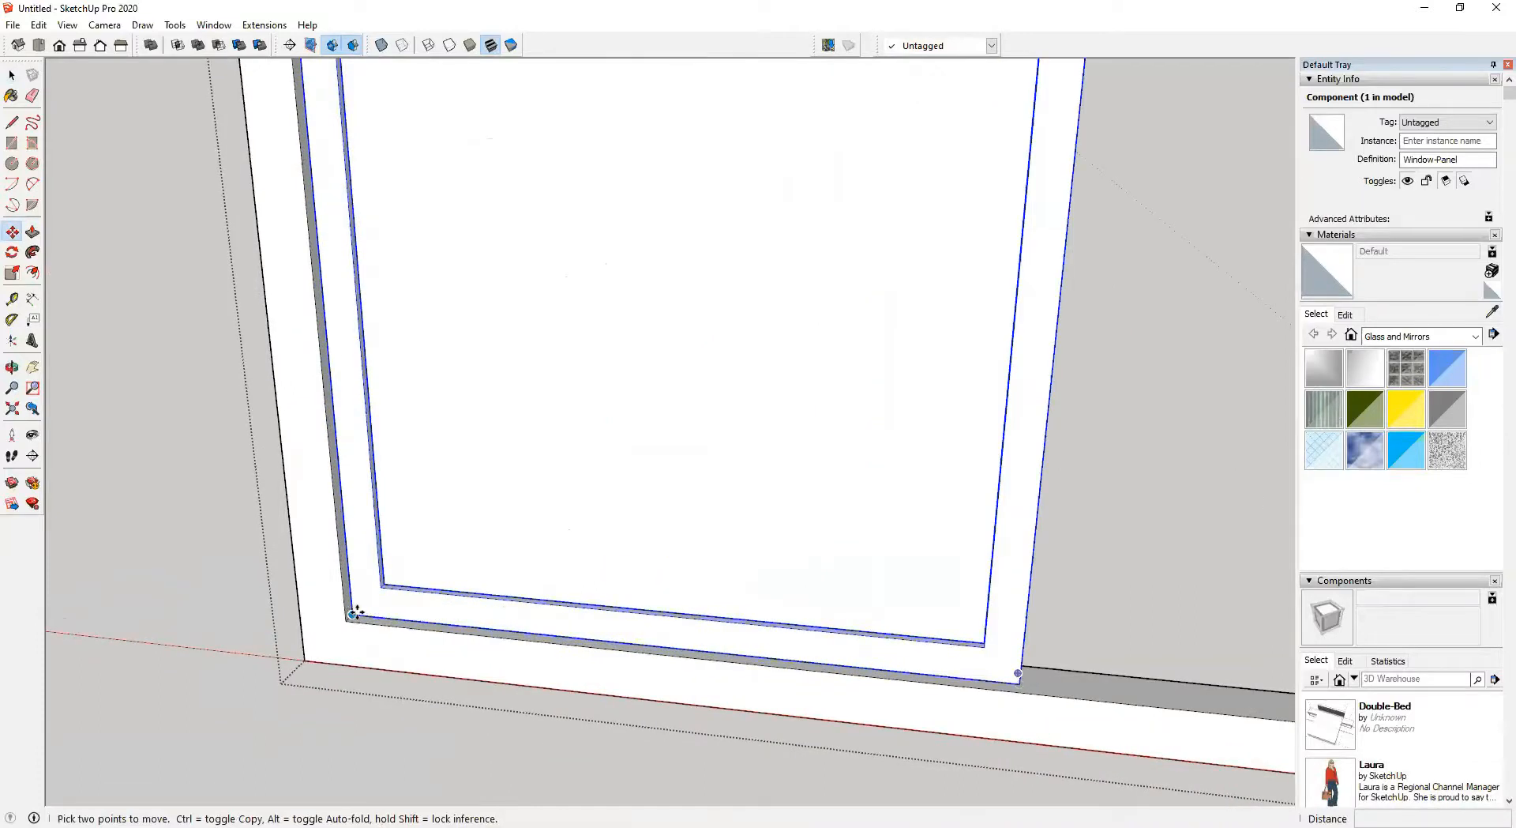
pyautogui.click(355, 610)
pyautogui.press('ctrl')
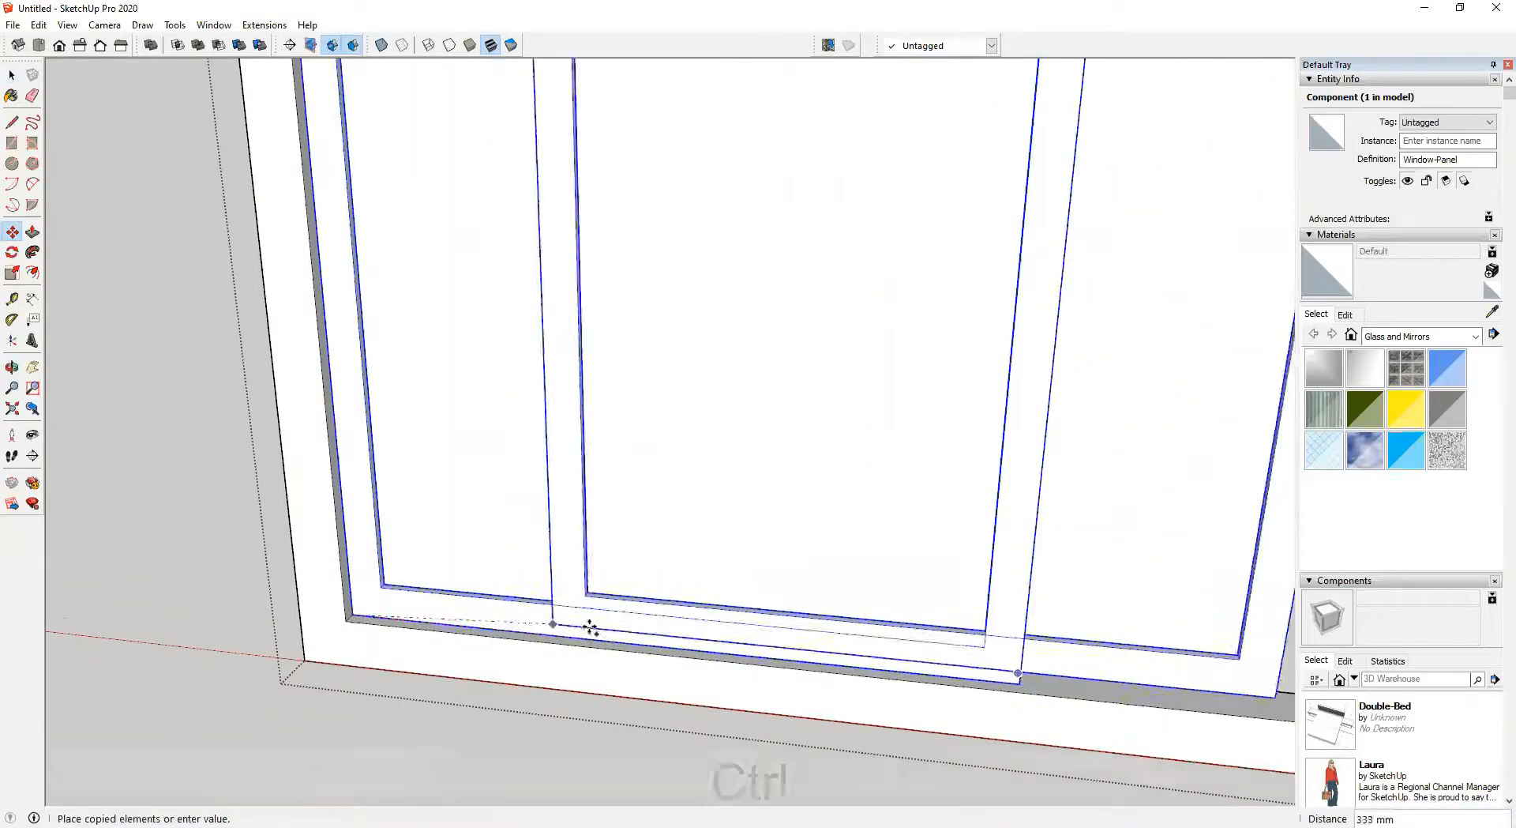
pyautogui.click(668, 648)
pyautogui.scroll(-3, 666, 624)
pyautogui.keyDown('shift'); pyautogui.moveTo(662, 594); pyautogui.dragTo(512, 700, button='middle'); pyautogui.keyUp('shift')
pyautogui.press('space')
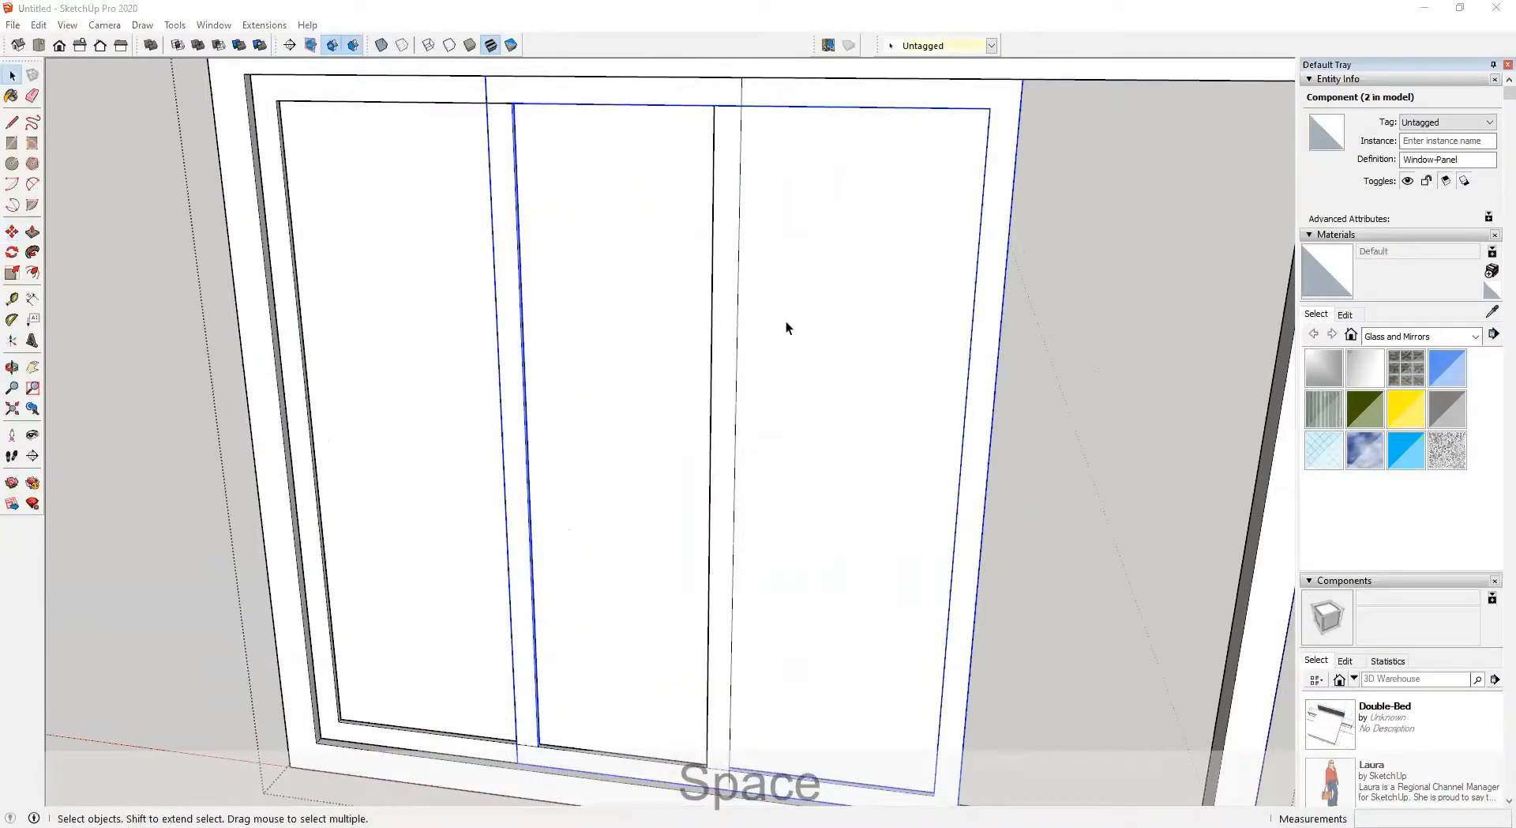
# Mirror the copied sash by scaling it -1 along the red axis
pyautogui.scroll(-3, 785, 320)
pyautogui.press('s')
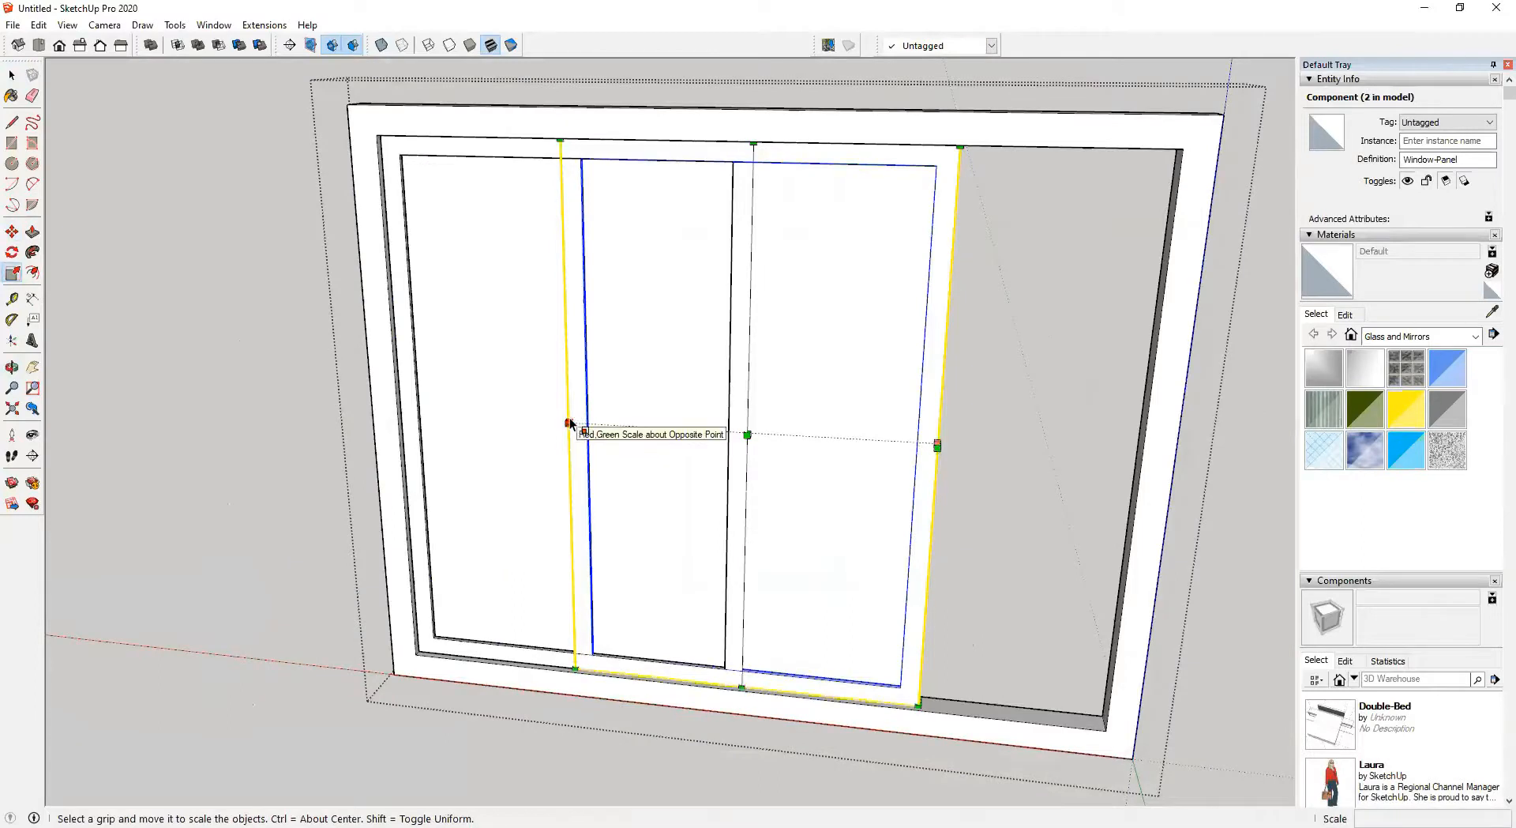
pyautogui.scroll(3, 570, 420)
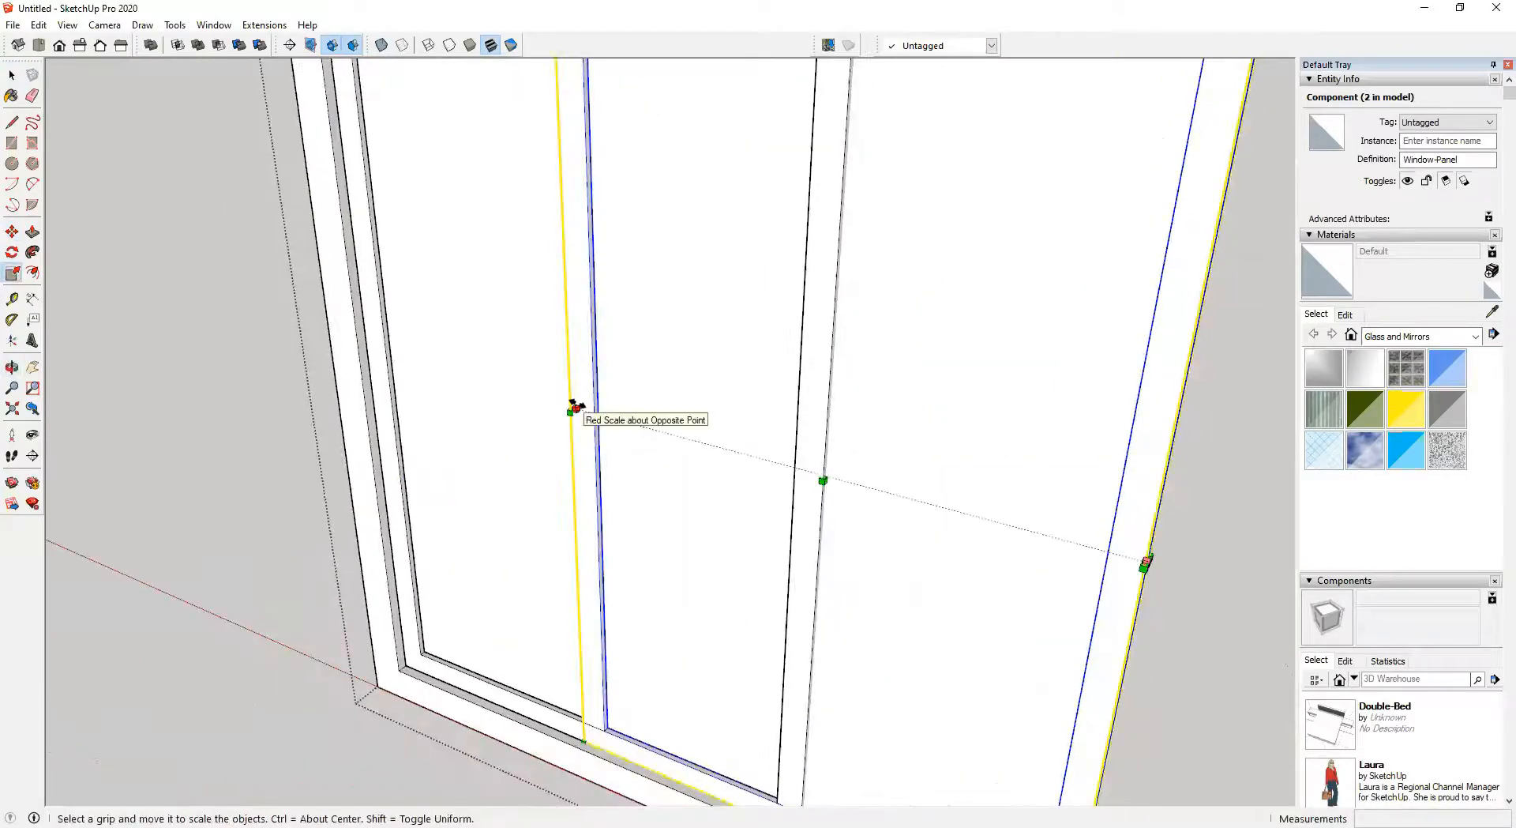
pyautogui.scroll(-10, 574, 407)
pyautogui.keyDown('shift'); pyautogui.moveTo(735, 430); pyautogui.dragTo(1137, 537); pyautogui.keyUp('shift')
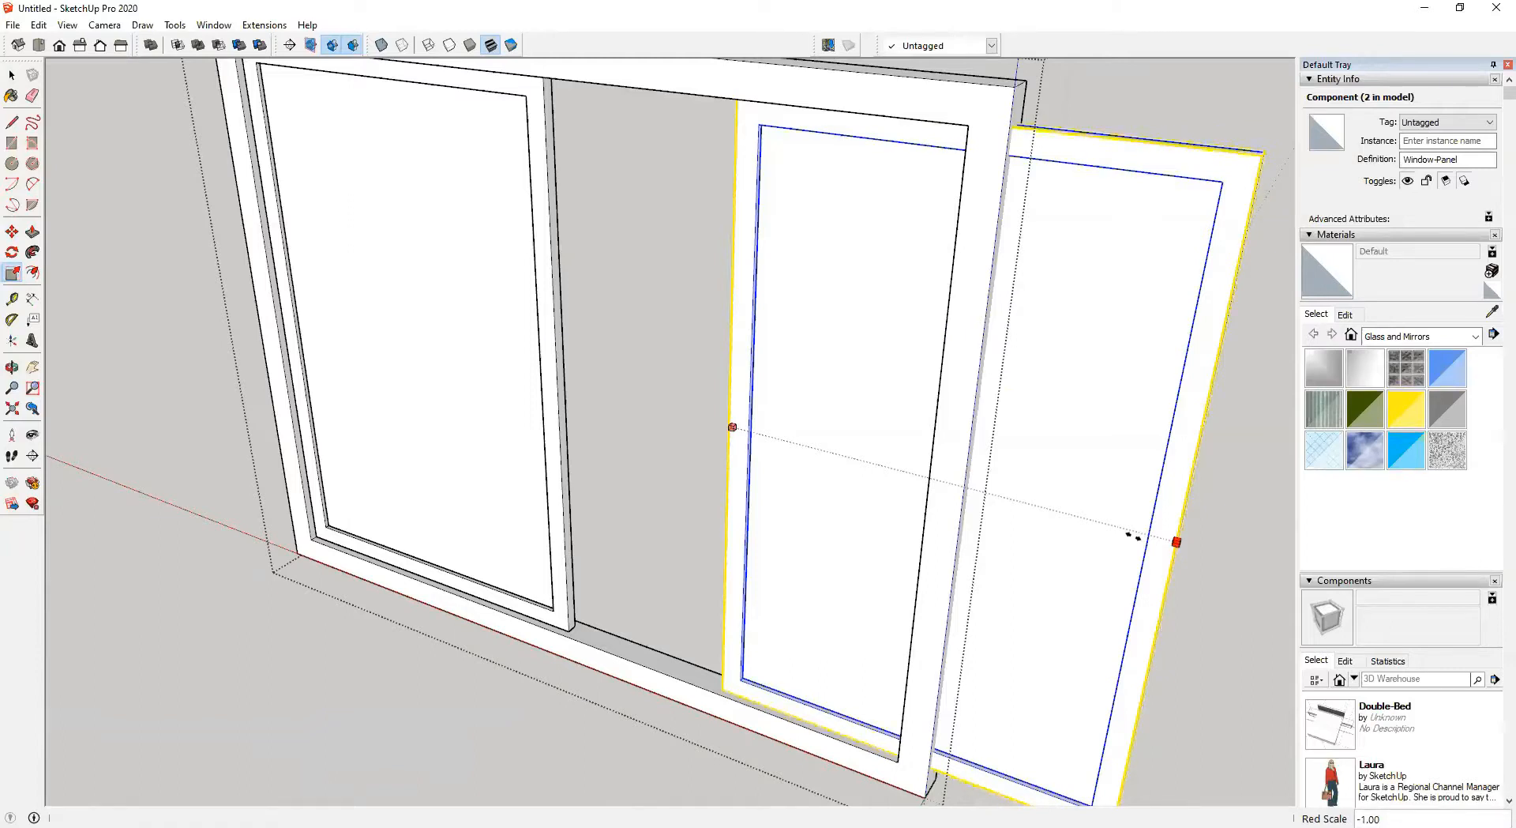
pyautogui.moveTo(1167, 538); pyautogui.dragTo(1168, 540)
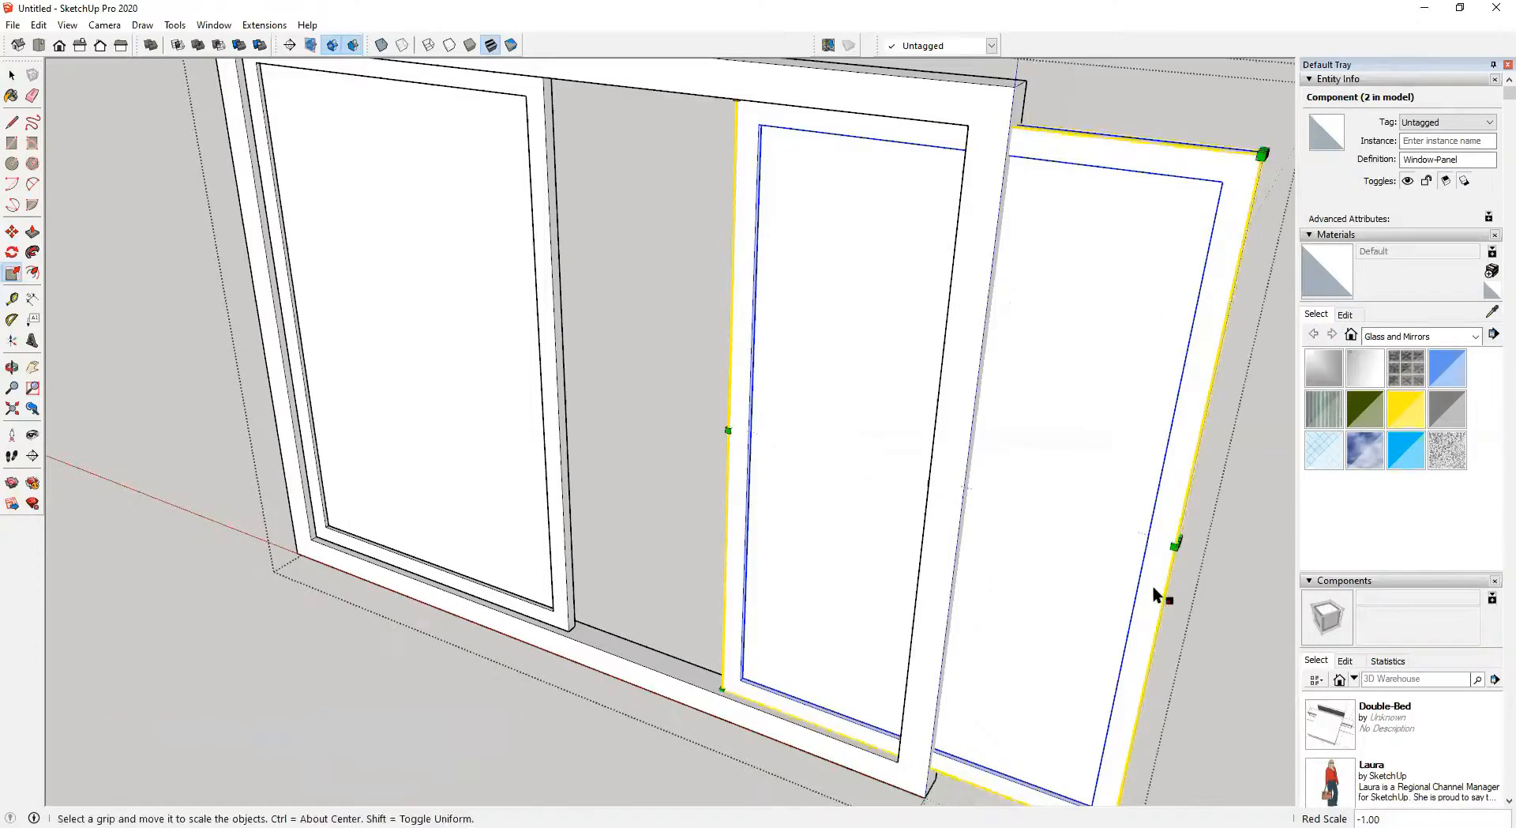
pyautogui.scroll(-3, 1153, 585)
pyautogui.keyDown('shift'); pyautogui.moveTo(1057, 545); pyautogui.dragTo(937, 487, button='middle'); pyautogui.keyUp('shift')
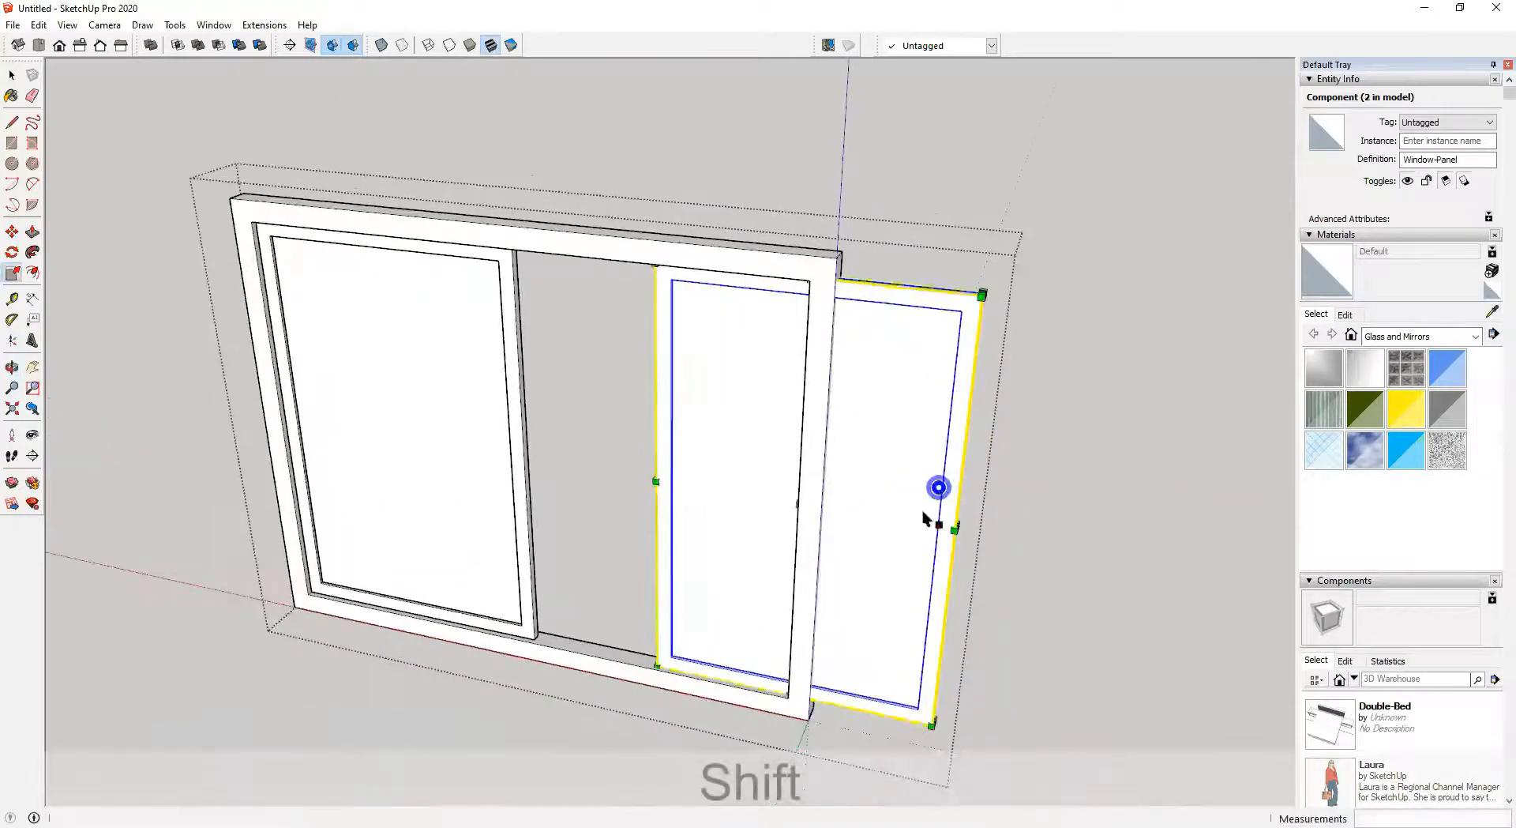
# Move the mirrored sash sideways along the red axis into place beside the first sash
pyautogui.scroll(3, 904, 692)
pyautogui.press('m')
pyautogui.scroll(2, 957, 772)
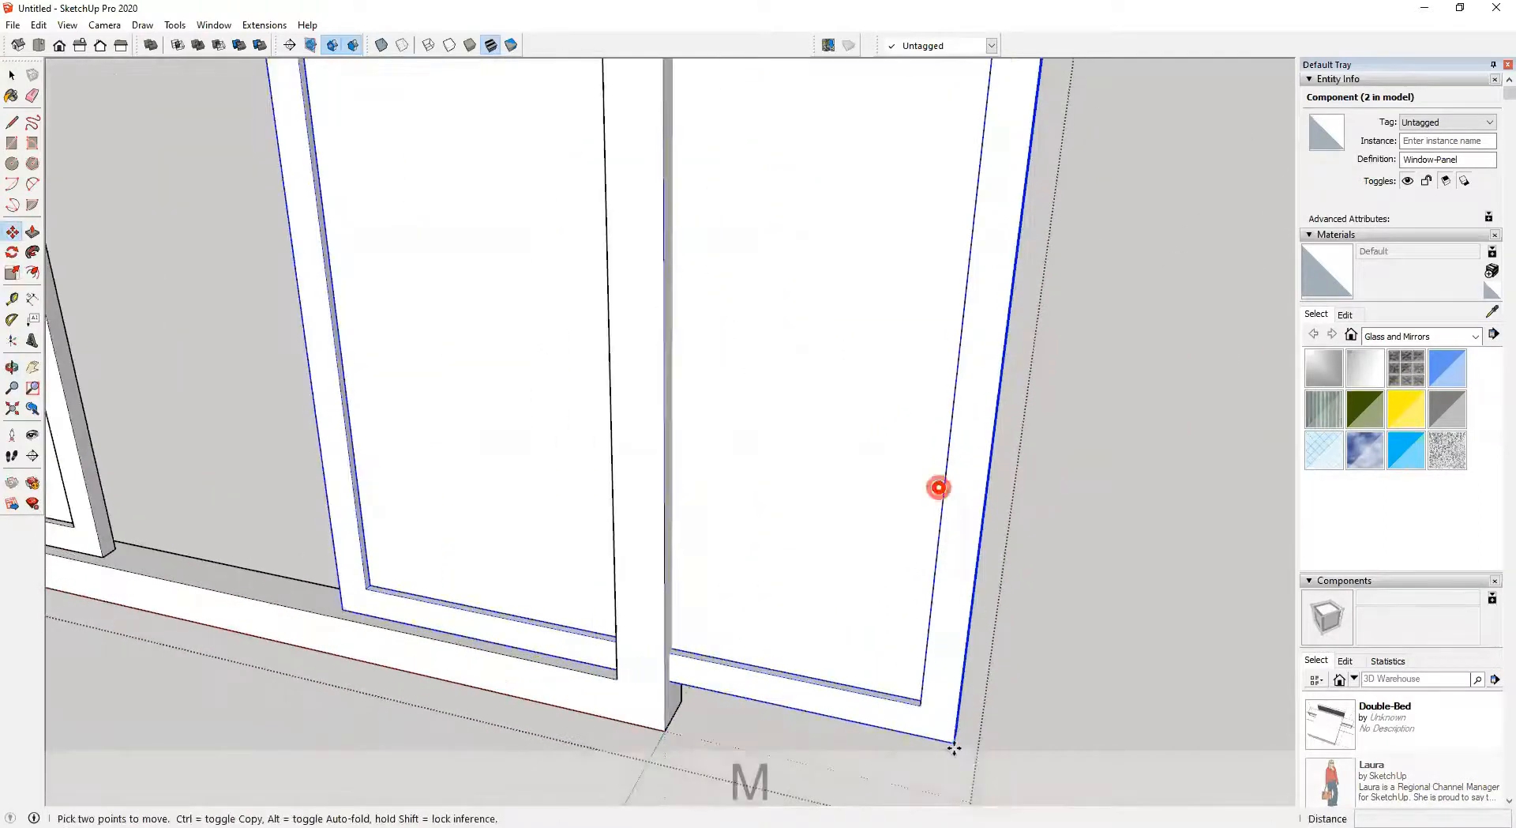
pyautogui.click(954, 745)
pyautogui.keyDown('shift'); pyautogui.moveTo(887, 732); pyautogui.dragTo(1086, 744, button='middle'); pyautogui.keyUp('shift')
pyautogui.scroll(1, 1094, 747)
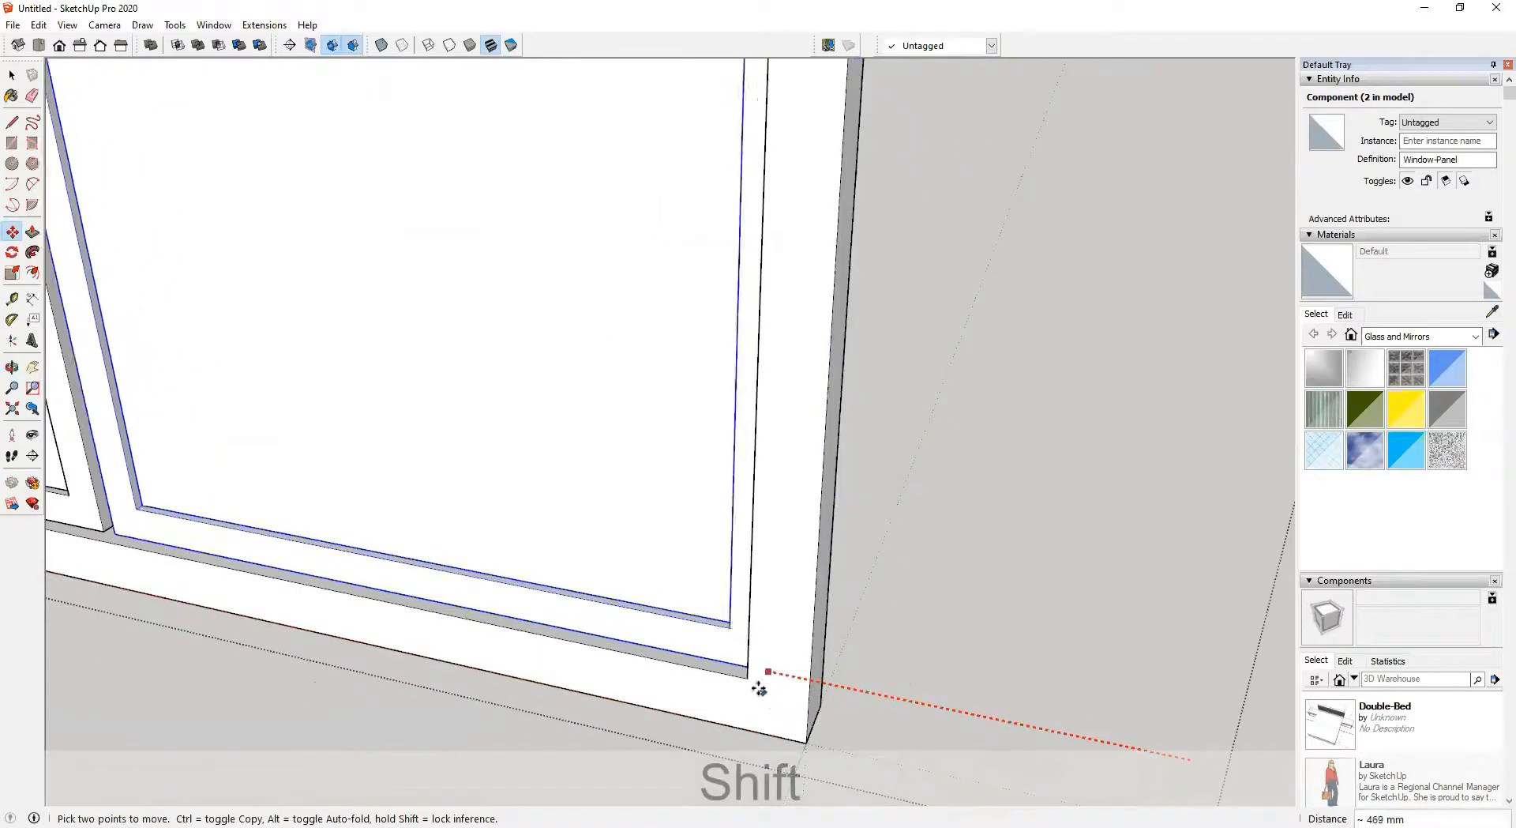
pyautogui.click(744, 678)
pyautogui.scroll(-2, 710, 673)
pyautogui.keyDown('shift'); pyautogui.moveTo(663, 653); pyautogui.dragTo(867, 789, button='middle'); pyautogui.keyUp('shift')
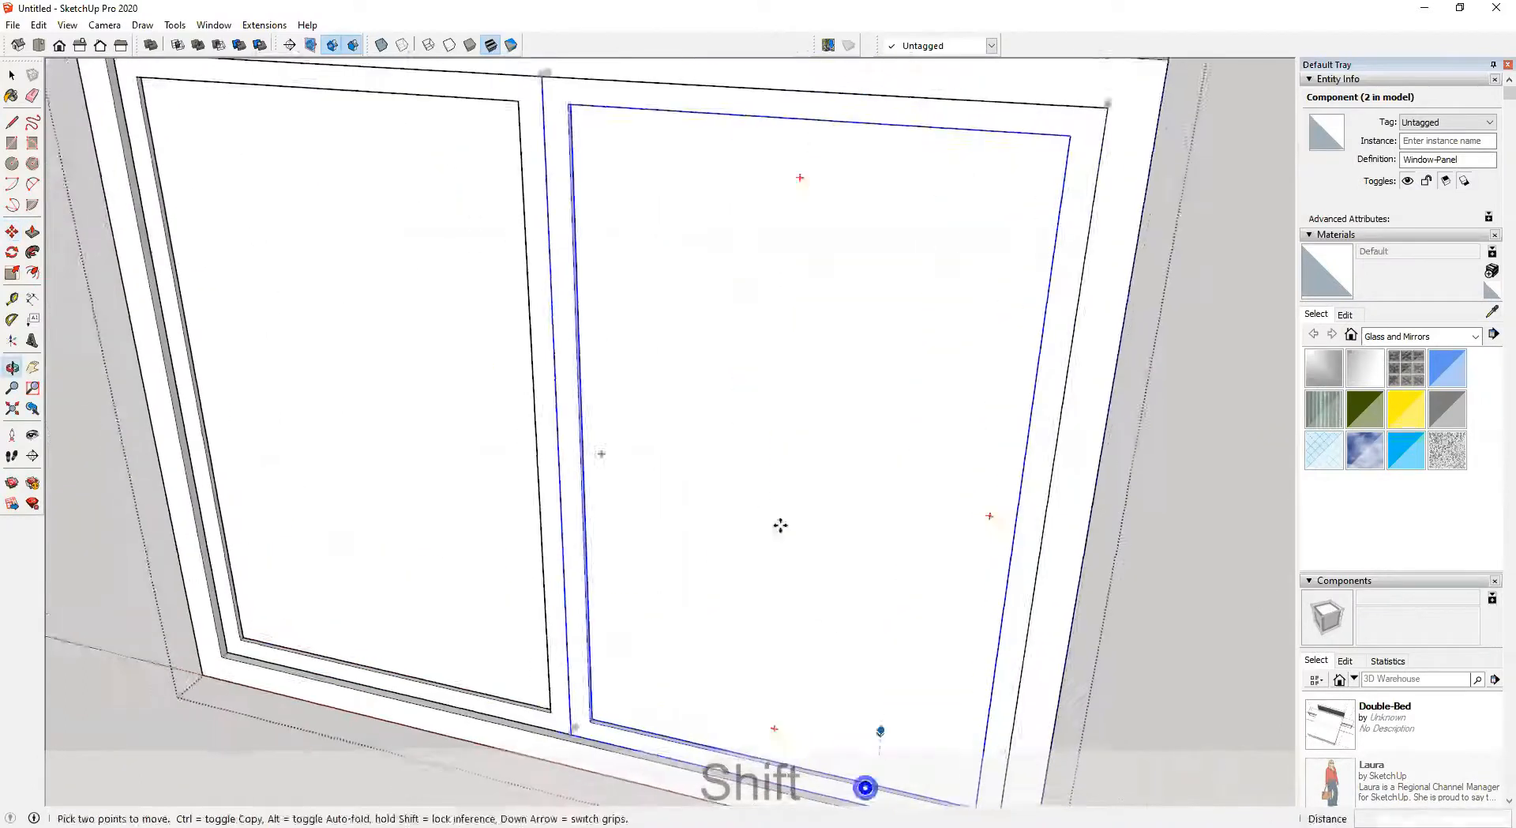
# Draw a small handle rectangle about 15 × 85 mm on one sash's meeting stile
pyautogui.moveTo(779, 525); pyautogui.dragTo(707, 358, button='middle')
pyautogui.press('space')
pyautogui.moveTo(617, 248); pyautogui.dragTo(10, 253, button='middle')
pyautogui.moveTo(742, 254); pyautogui.dragTo(487, 271, button='middle')
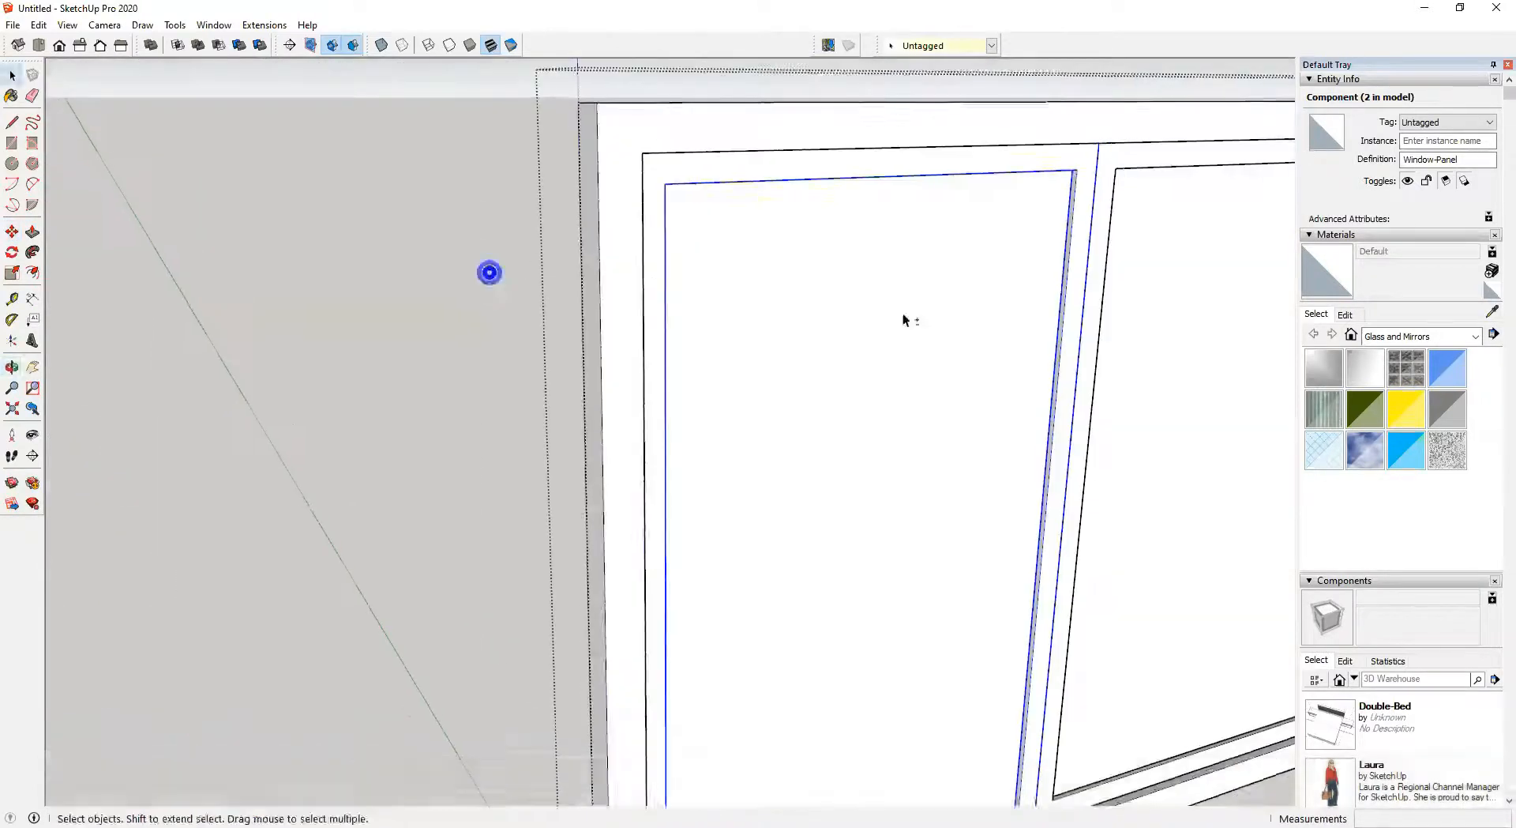
pyautogui.keyDown('shift'); pyautogui.moveTo(902, 314); pyautogui.dragTo(477, 301, button='middle'); pyautogui.keyUp('shift')
pyautogui.moveTo(714, 394); pyautogui.dragTo(611, 395, button='middle')
pyautogui.scroll(3, 675, 395)
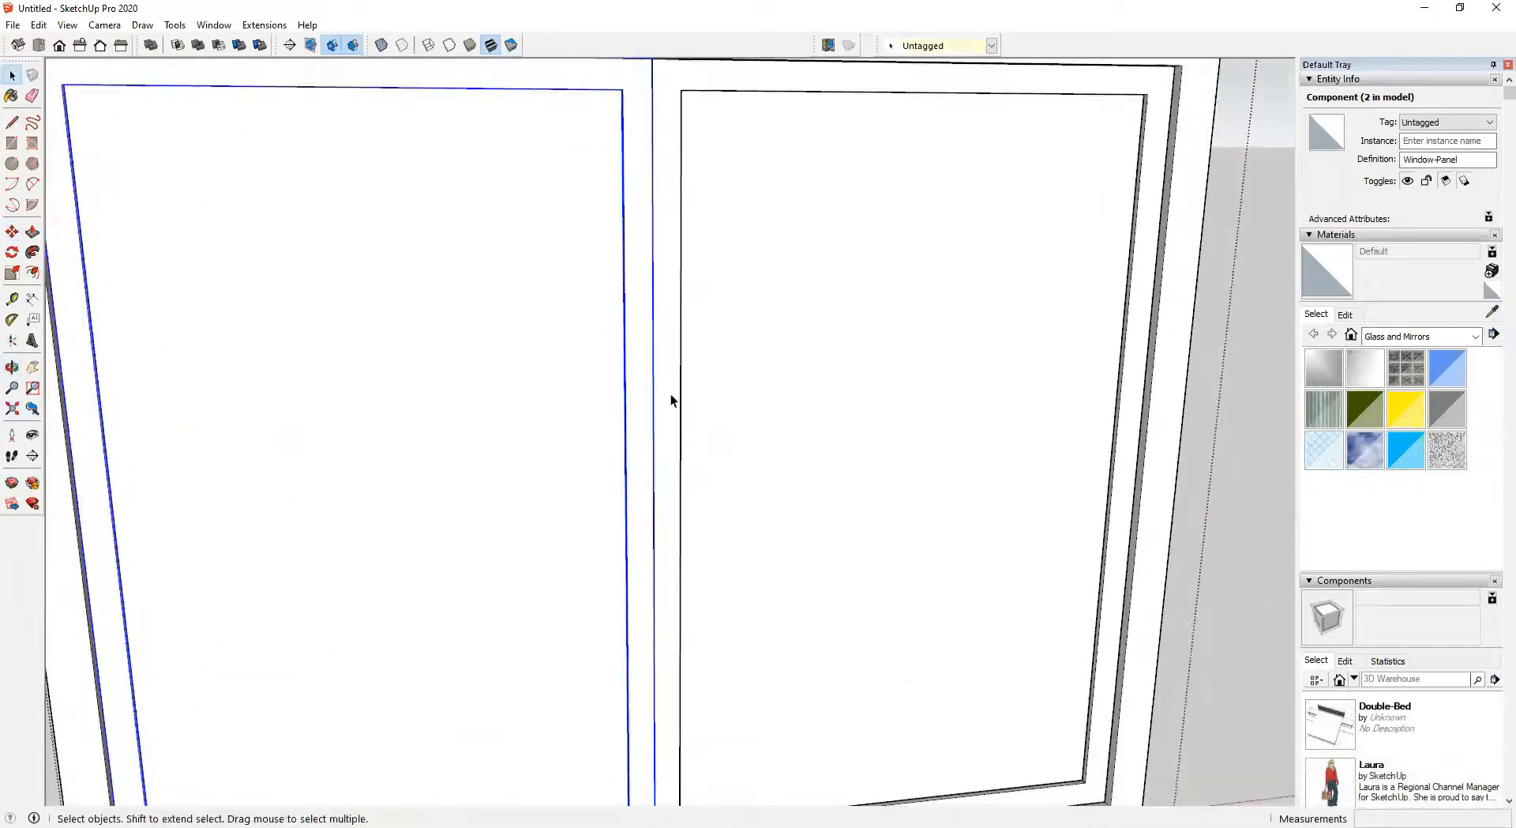
pyautogui.doubleClick(671, 394)
pyautogui.scroll(-4, 686, 452)
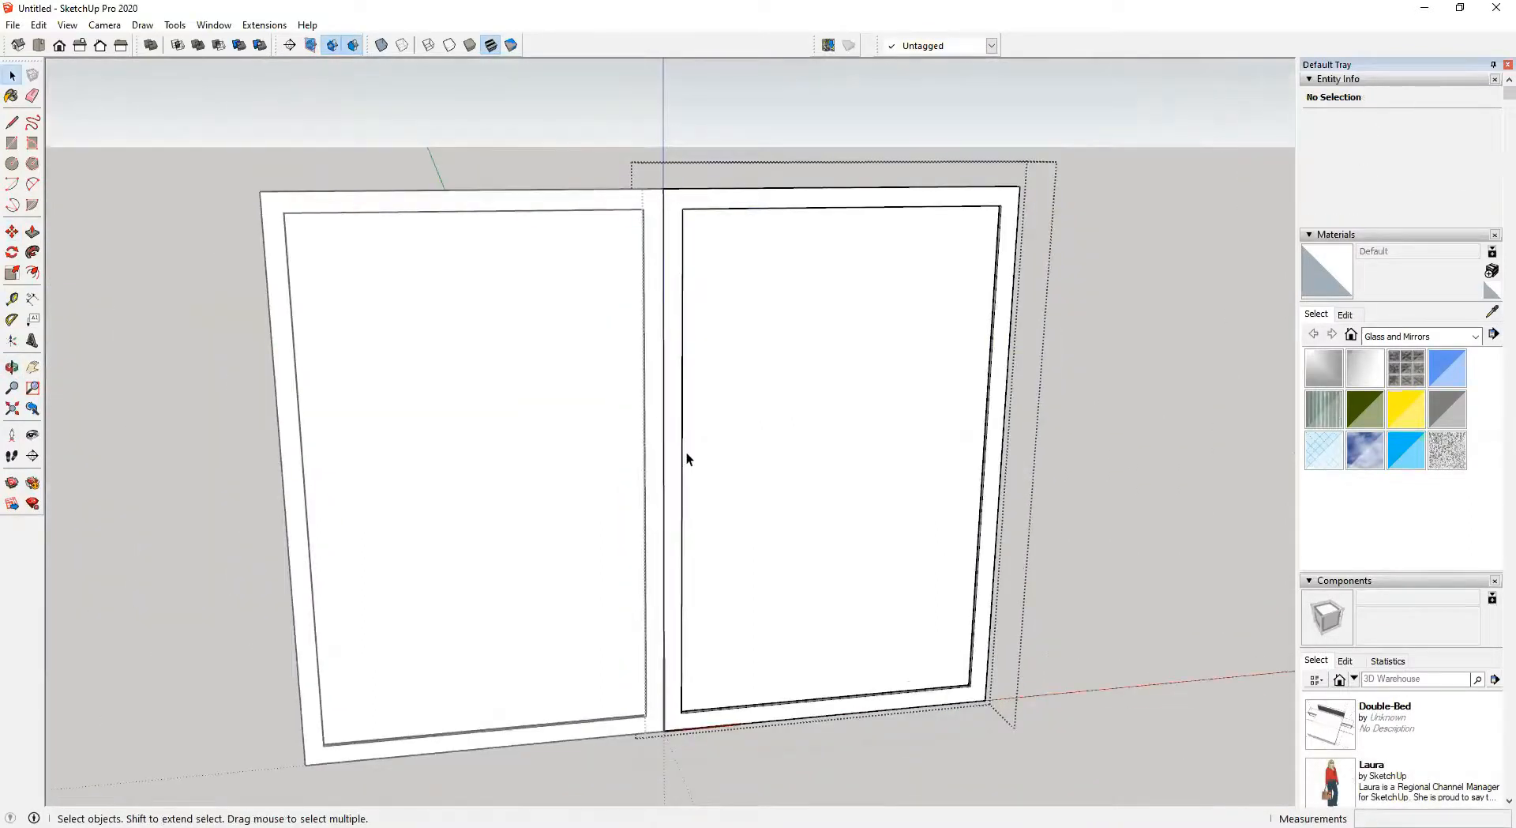
pyautogui.click(677, 399)
pyautogui.scroll(6, 677, 399)
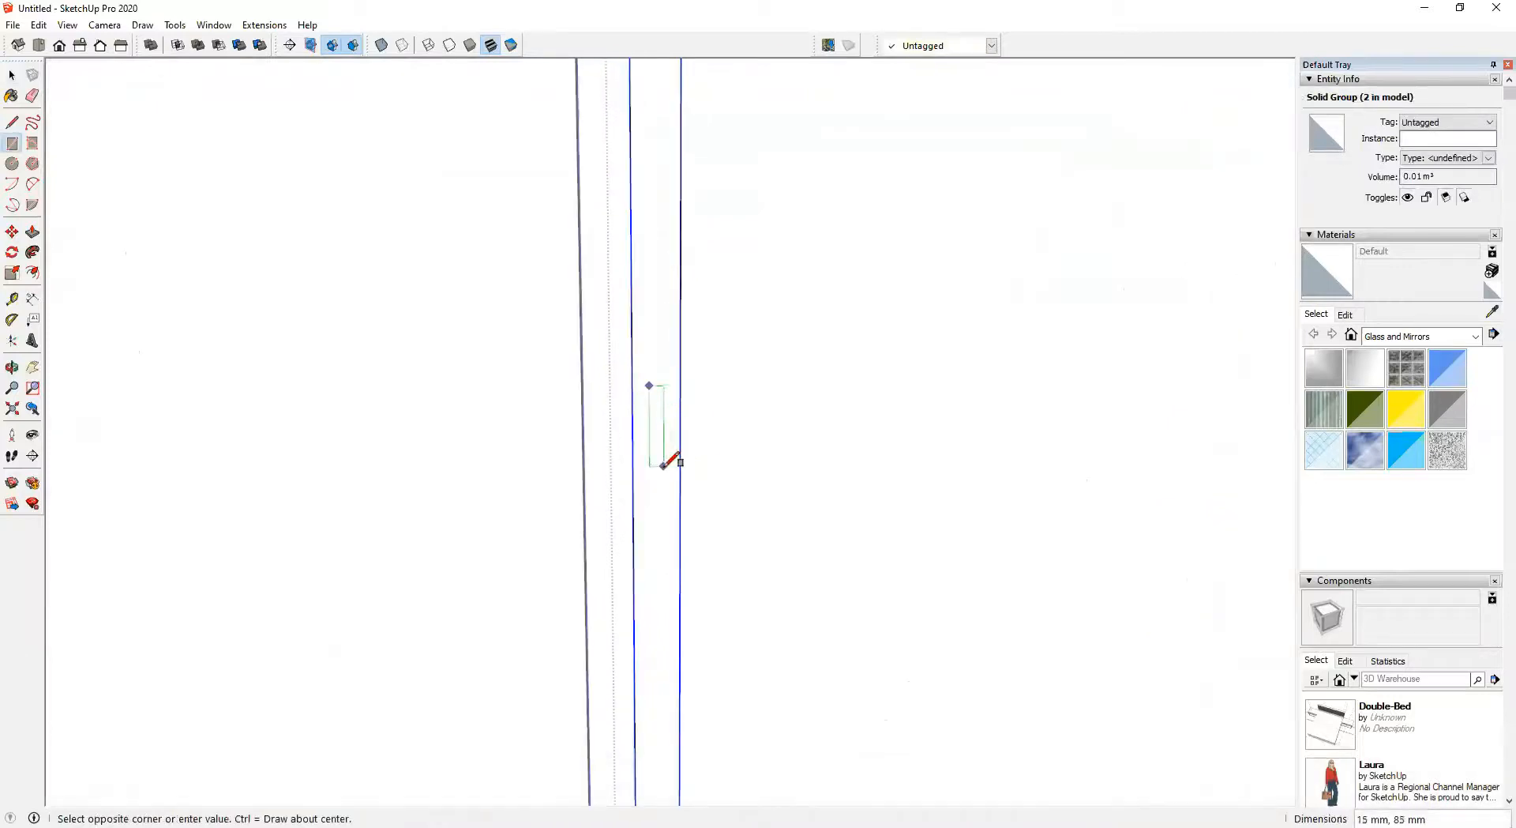
pyautogui.click(667, 472)
# Draw a matching handle rectangle on the other sash's meeting stile
pyautogui.scroll(-4, 748, 471)
pyautogui.moveTo(754, 501); pyautogui.dragTo(708, 413, button='middle')
pyautogui.scroll(8, 707, 443)
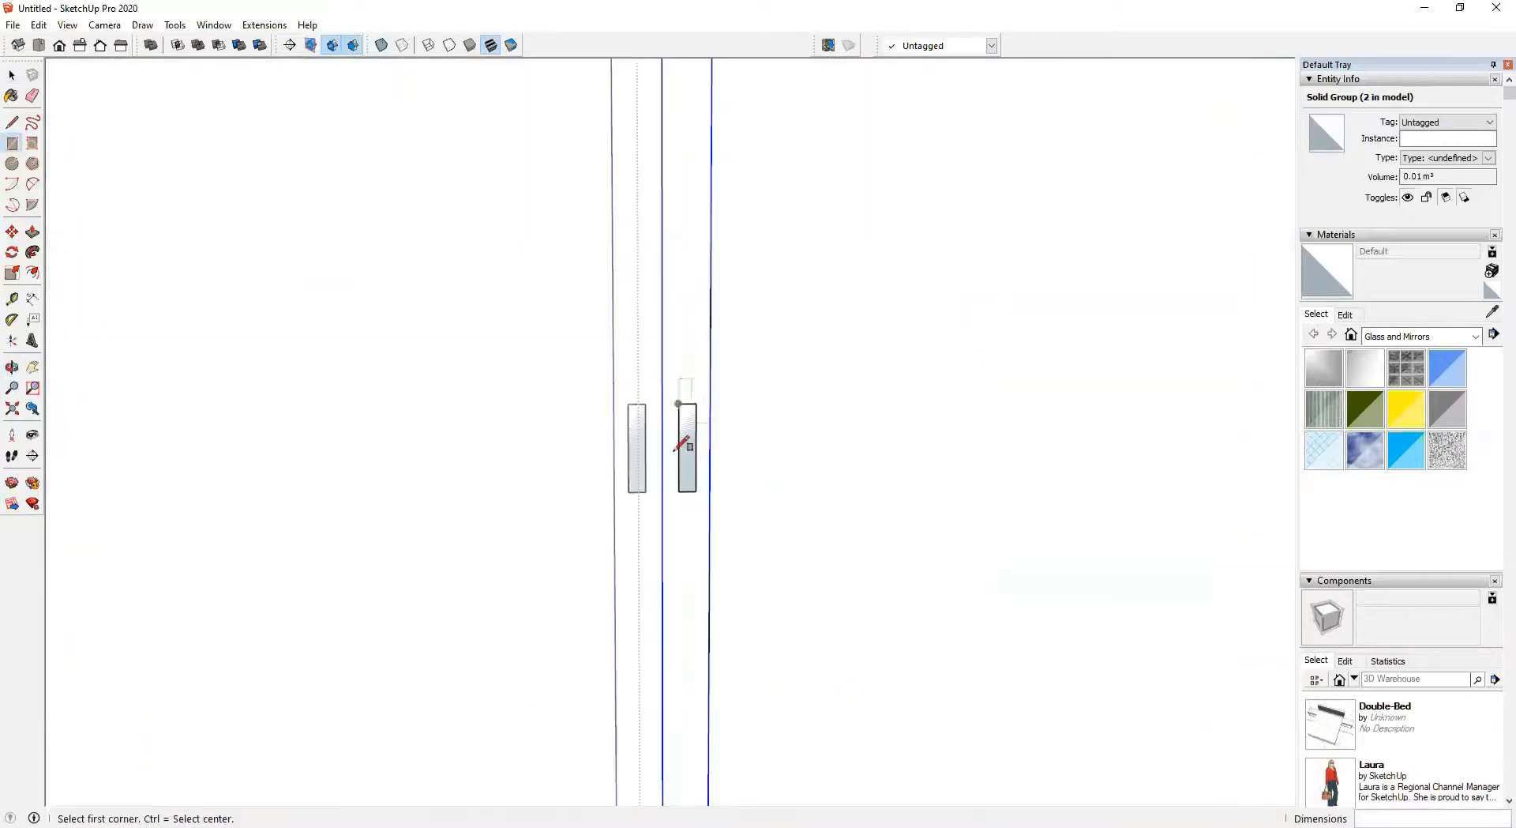
pyautogui.scroll(-8, 701, 437)
pyautogui.keyDown('shift'); pyautogui.moveTo(700, 473); pyautogui.dragTo(687, 366, button='middle'); pyautogui.keyUp('shift')
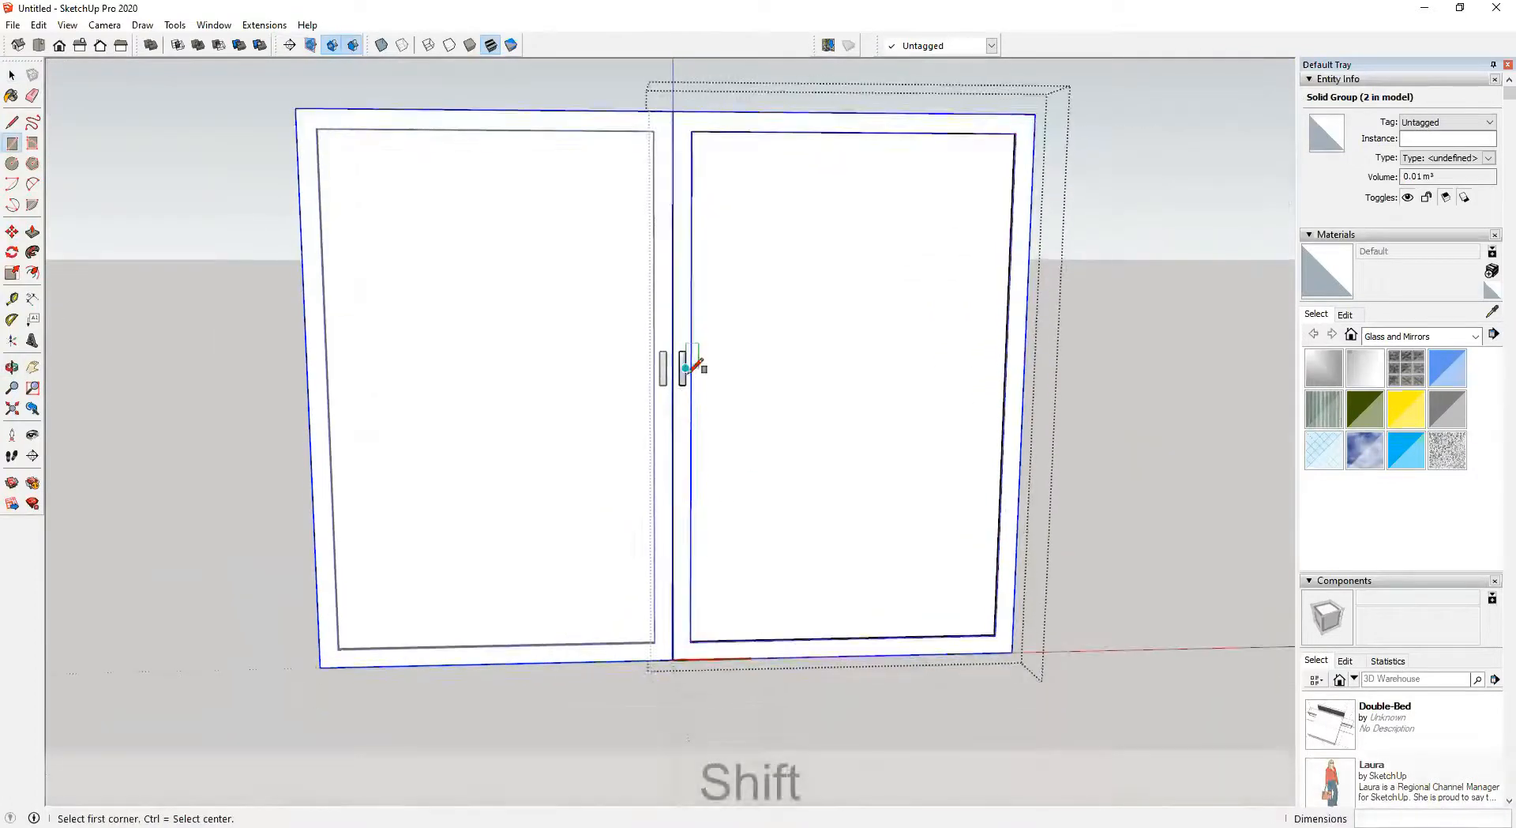
pyautogui.scroll(2, 693, 396)
pyautogui.scroll(2, 685, 379)
pyautogui.scroll(2, 672, 363)
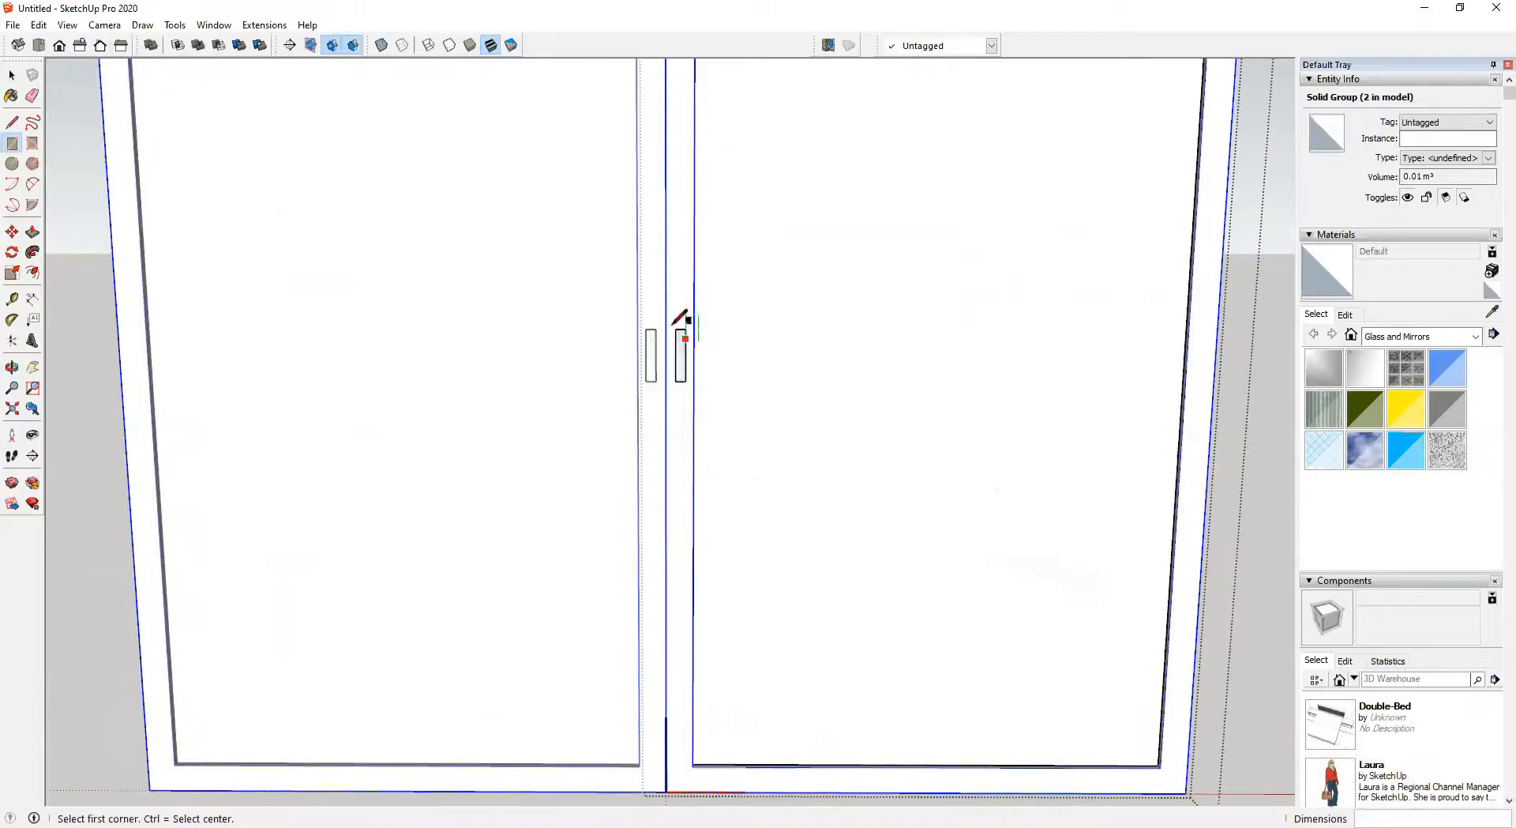
pyautogui.scroll(-1, 652, 353)
pyautogui.scroll(4, 660, 338)
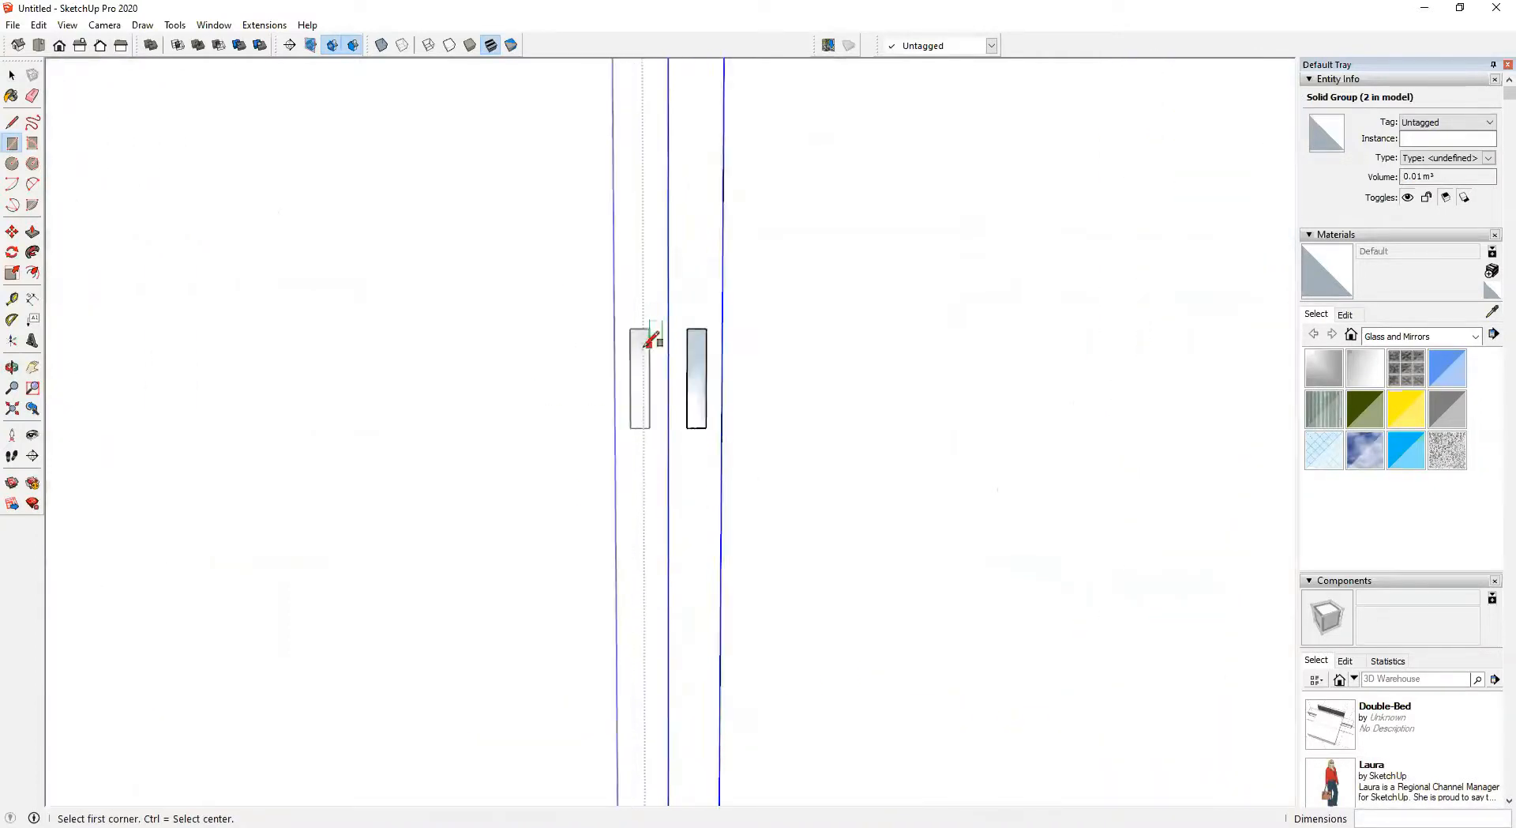
pyautogui.scroll(-4, 612, 367)
pyautogui.keyDown('shift'); pyautogui.moveTo(620, 370); pyautogui.dragTo(769, 372, button='middle'); pyautogui.keyUp('shift')
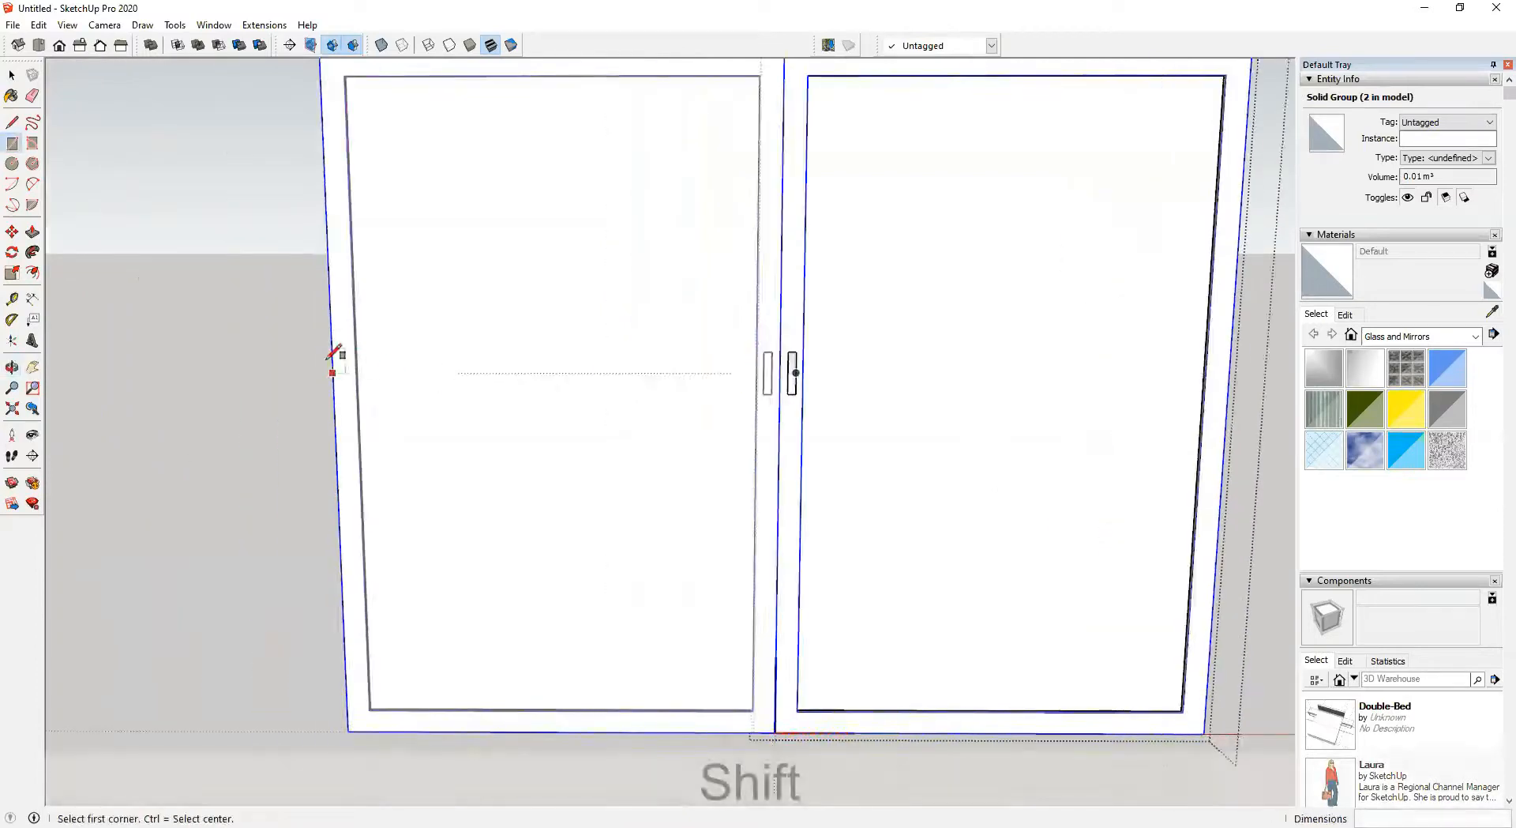
pyautogui.moveTo(430, 385); pyautogui.dragTo(718, 415, button='middle')
pyautogui.scroll(3, 813, 382)
pyautogui.hotkey('ctrl', 'z')
pyautogui.scroll(-5, 813, 427)
pyautogui.press('space')
# Open the wardrobe group and copy its bottom front edge 100 mm upward to mark a plinth
pyautogui.moveTo(983, 348); pyautogui.dragTo(928, 469, button='middle')
pyautogui.click(1206, 286)
pyautogui.moveTo(935, 343); pyautogui.dragTo(988, 569, button='middle')
pyautogui.moveTo(869, 291); pyautogui.dragTo(755, 586, button='middle')
pyautogui.moveTo(419, 336); pyautogui.dragTo(751, 434, button='middle')
pyautogui.click(850, 314)
pyautogui.scroll(3, 619, 329)
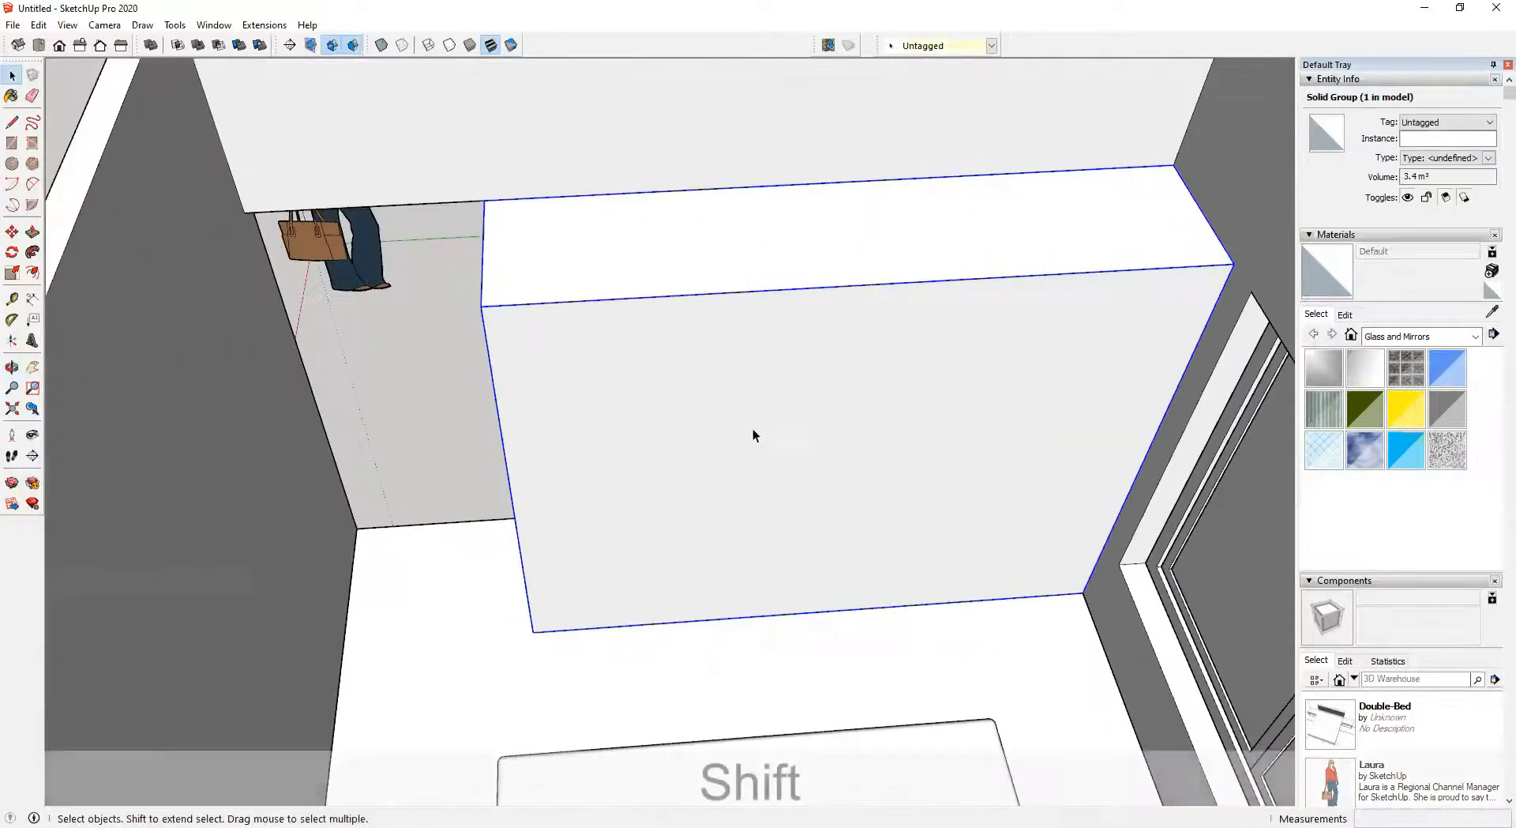
pyautogui.scroll(2, 638, 573)
pyautogui.doubleClick(689, 546)
pyautogui.moveTo(687, 545); pyautogui.dragTo(659, 478, button='middle')
pyautogui.click(635, 691)
pyautogui.click(637, 695)
pyautogui.press('m')
pyautogui.click(451, 706)
pyautogui.press('ctrl')
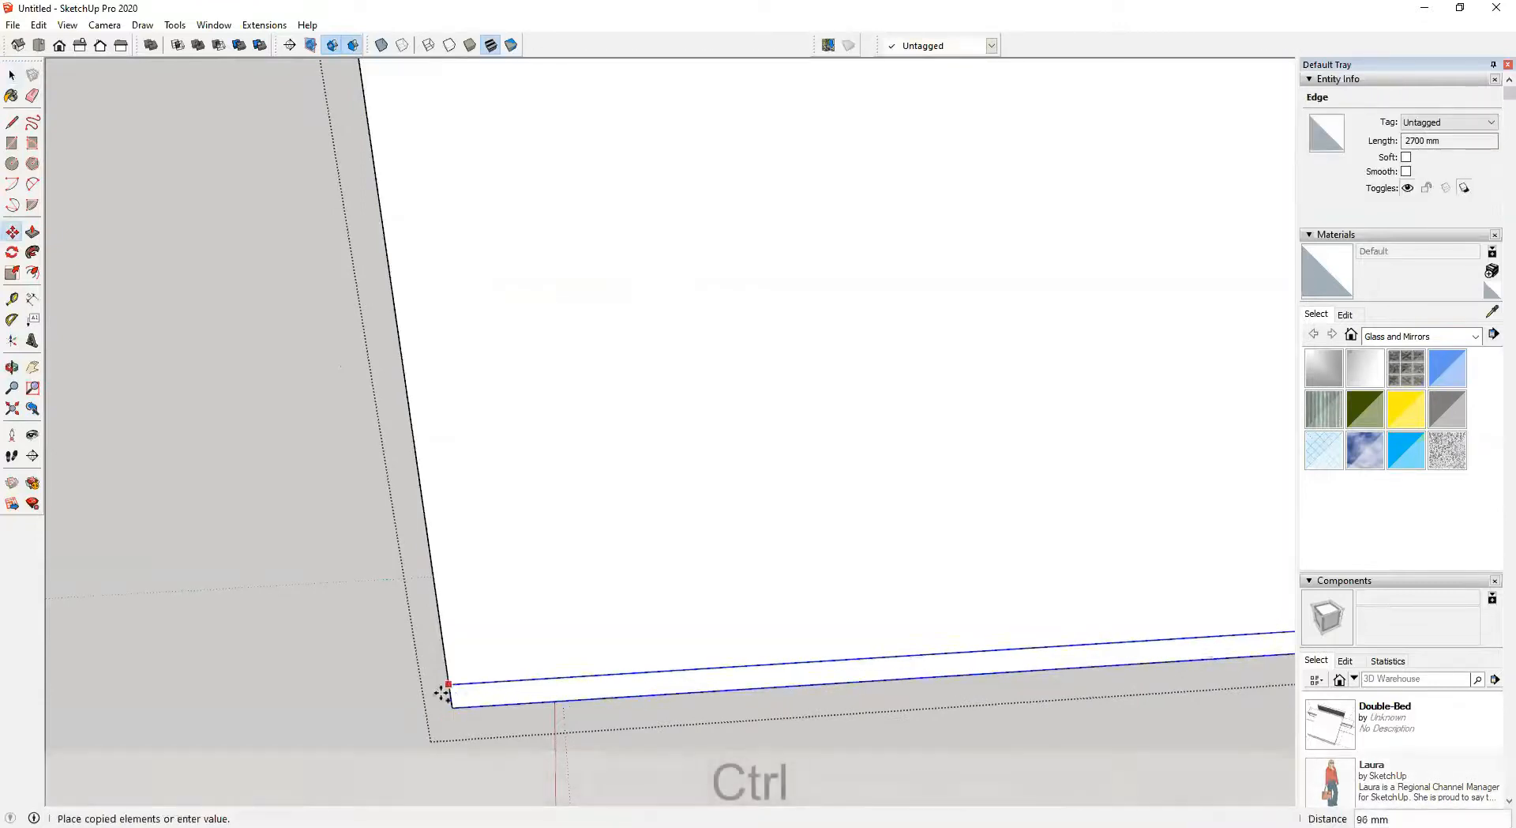
pyautogui.write('100')
pyautogui.press('Return')
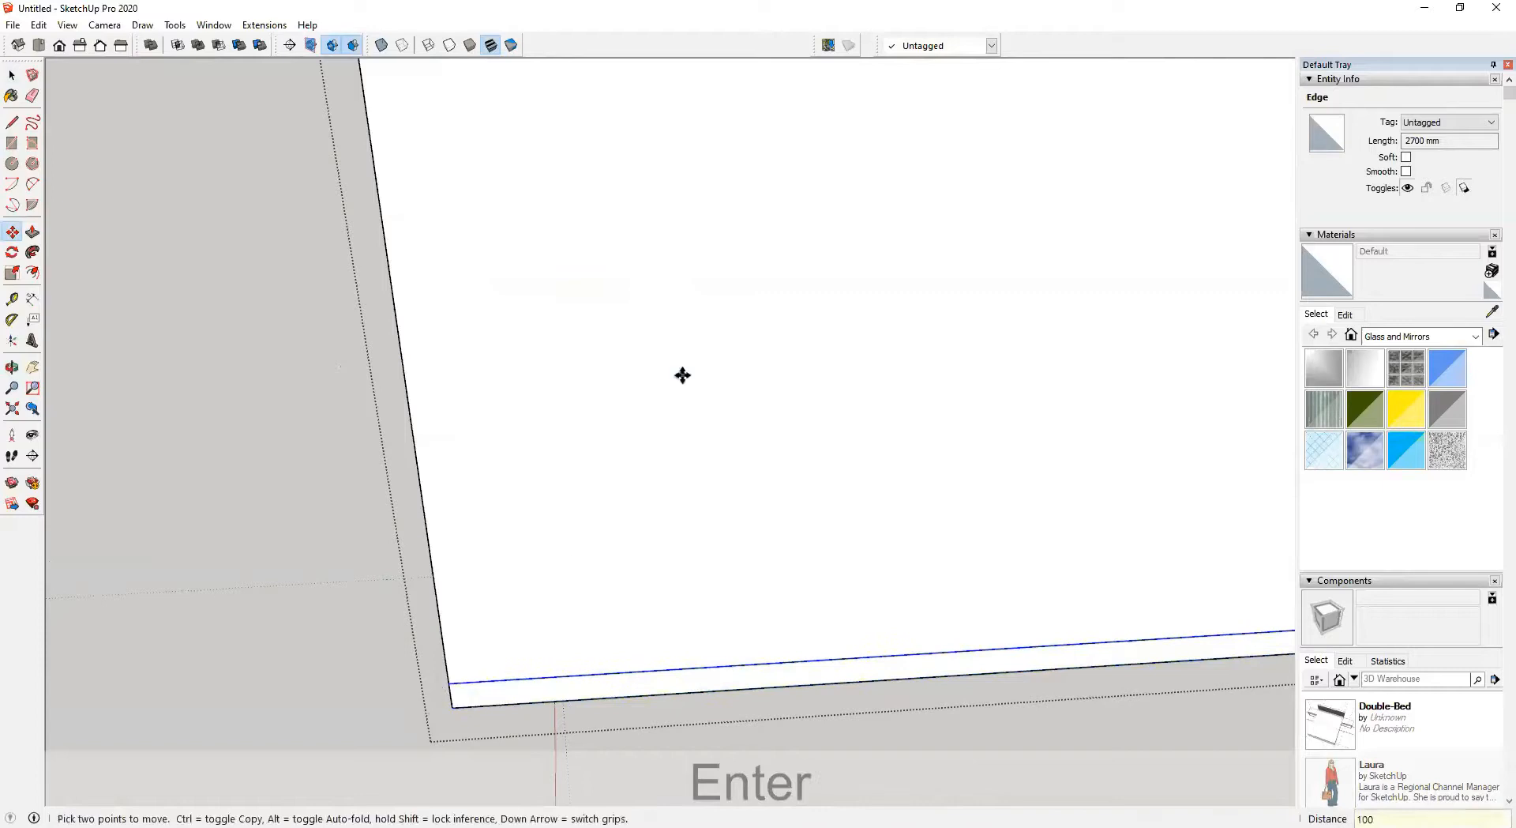
# Copy the wardrobe's left front edge to its right end and divide the copies into five equal door divisions
pyautogui.scroll(-2, 680, 410)
pyautogui.keyDown('shift'); pyautogui.moveTo(680, 410); pyautogui.dragTo(646, 469, button='middle'); pyautogui.keyUp('shift')
pyautogui.press('space')
pyautogui.moveTo(529, 278); pyautogui.dragTo(642, 217, button='middle')
pyautogui.press('m')
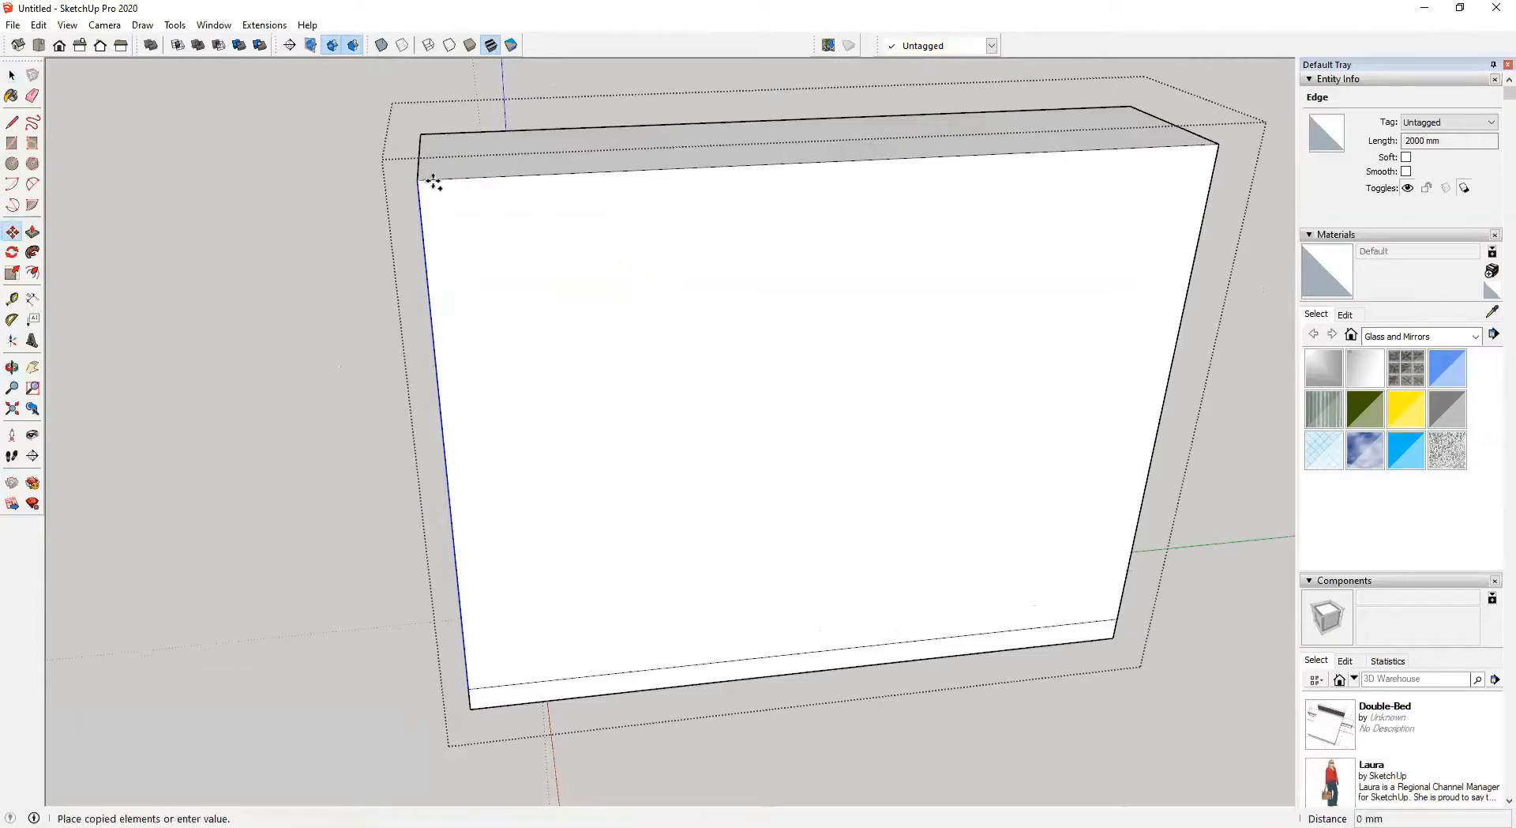
pyautogui.press('ctrl')
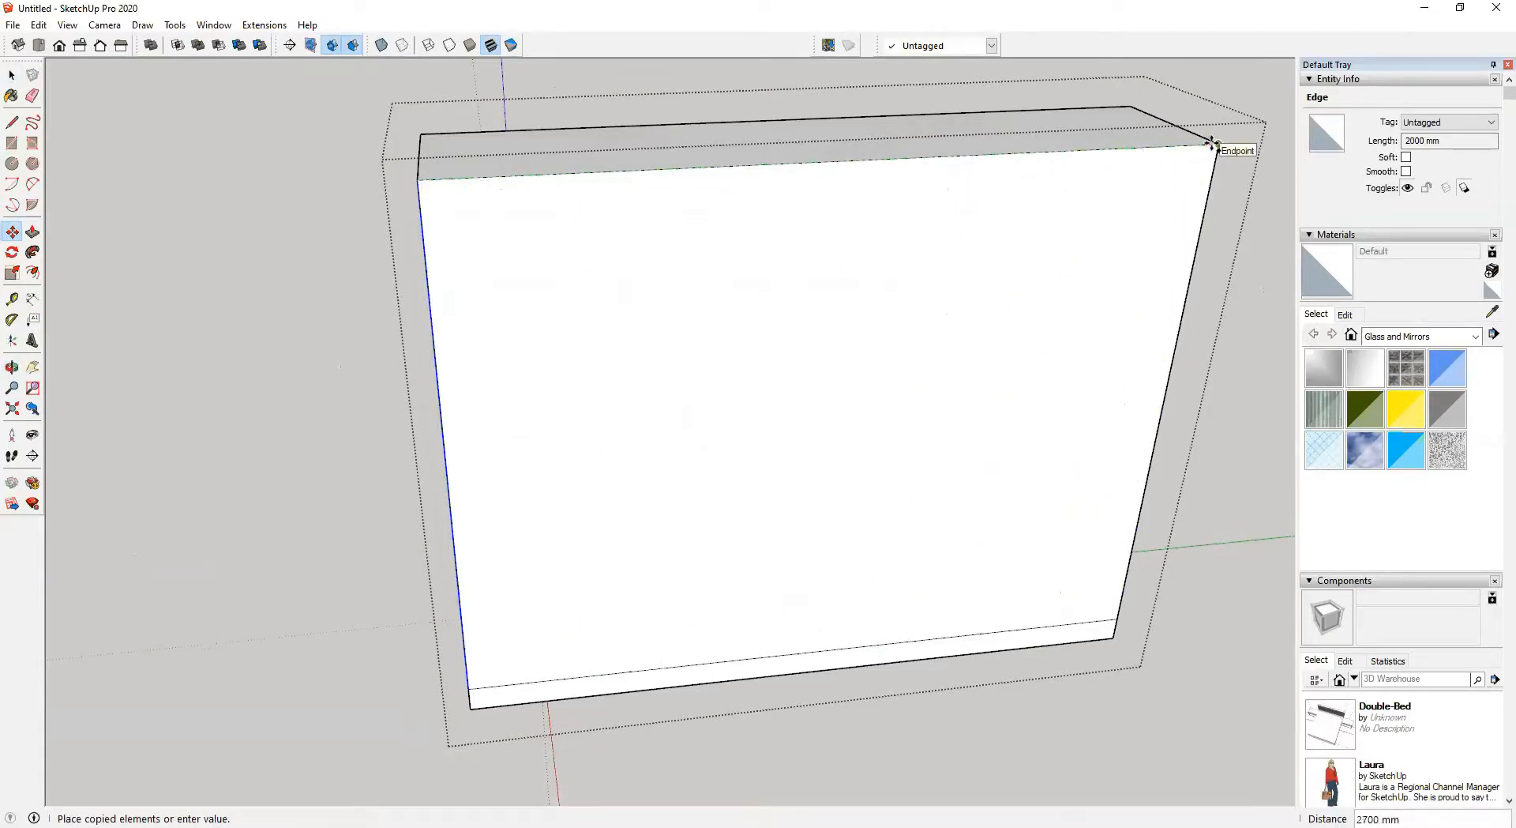
pyautogui.press('Escape')
pyautogui.moveTo(410, 264); pyautogui.dragTo(483, 268, button='middle')
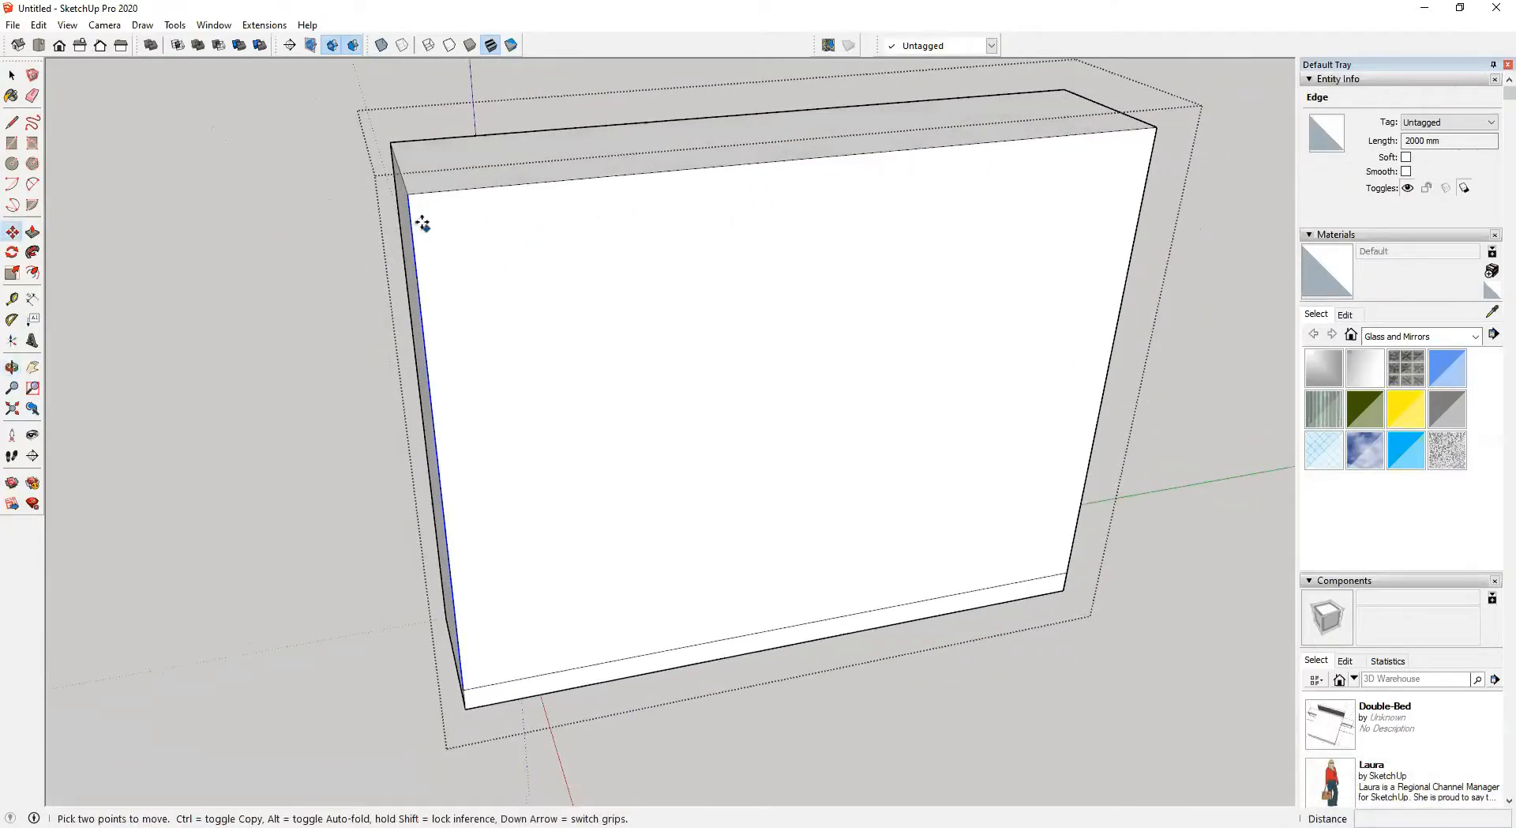
pyautogui.click(405, 196)
pyautogui.press('ctrl')
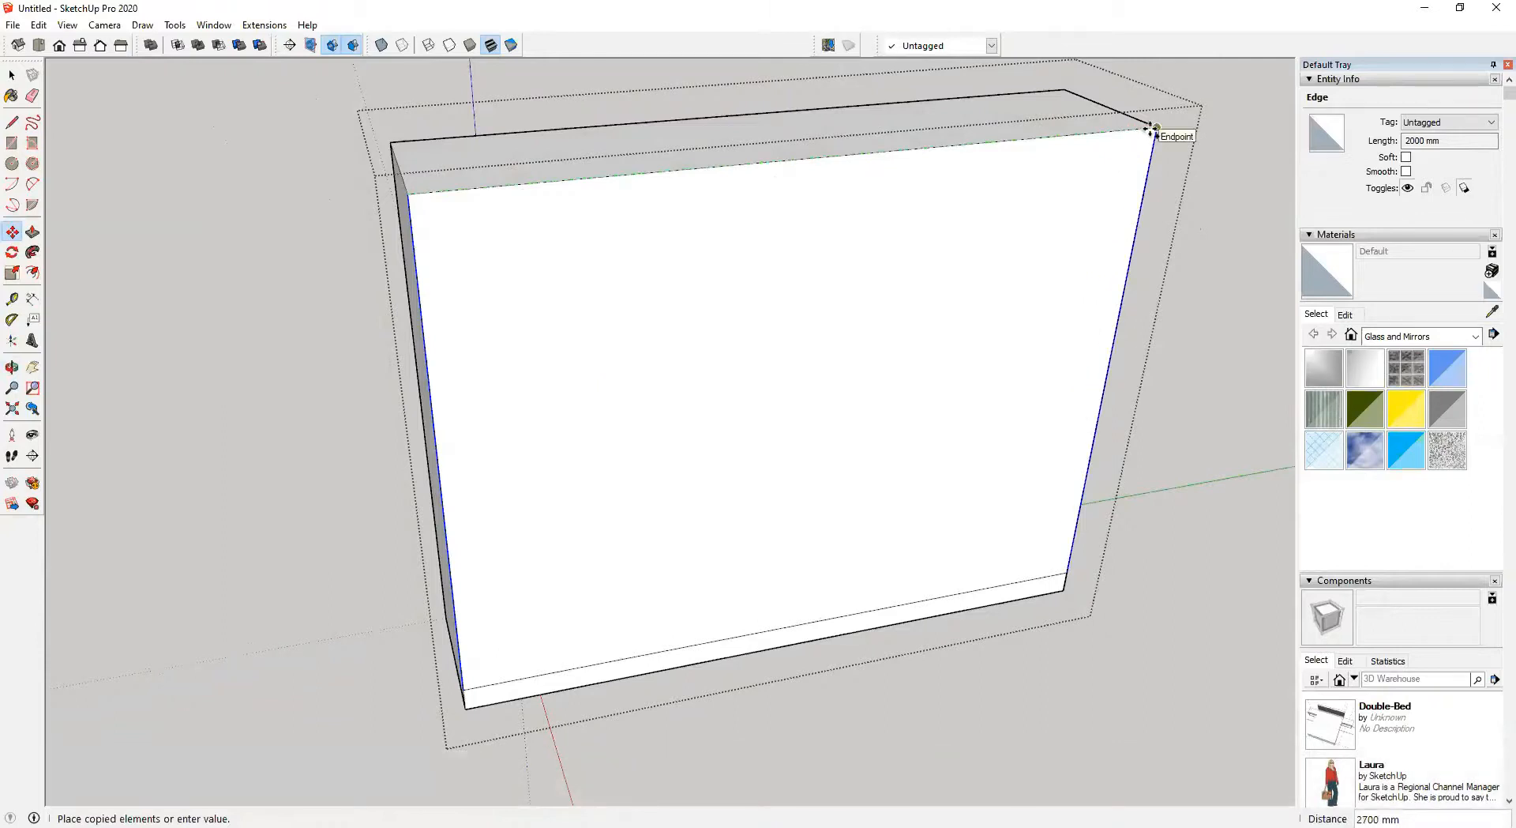
pyautogui.click(1150, 129)
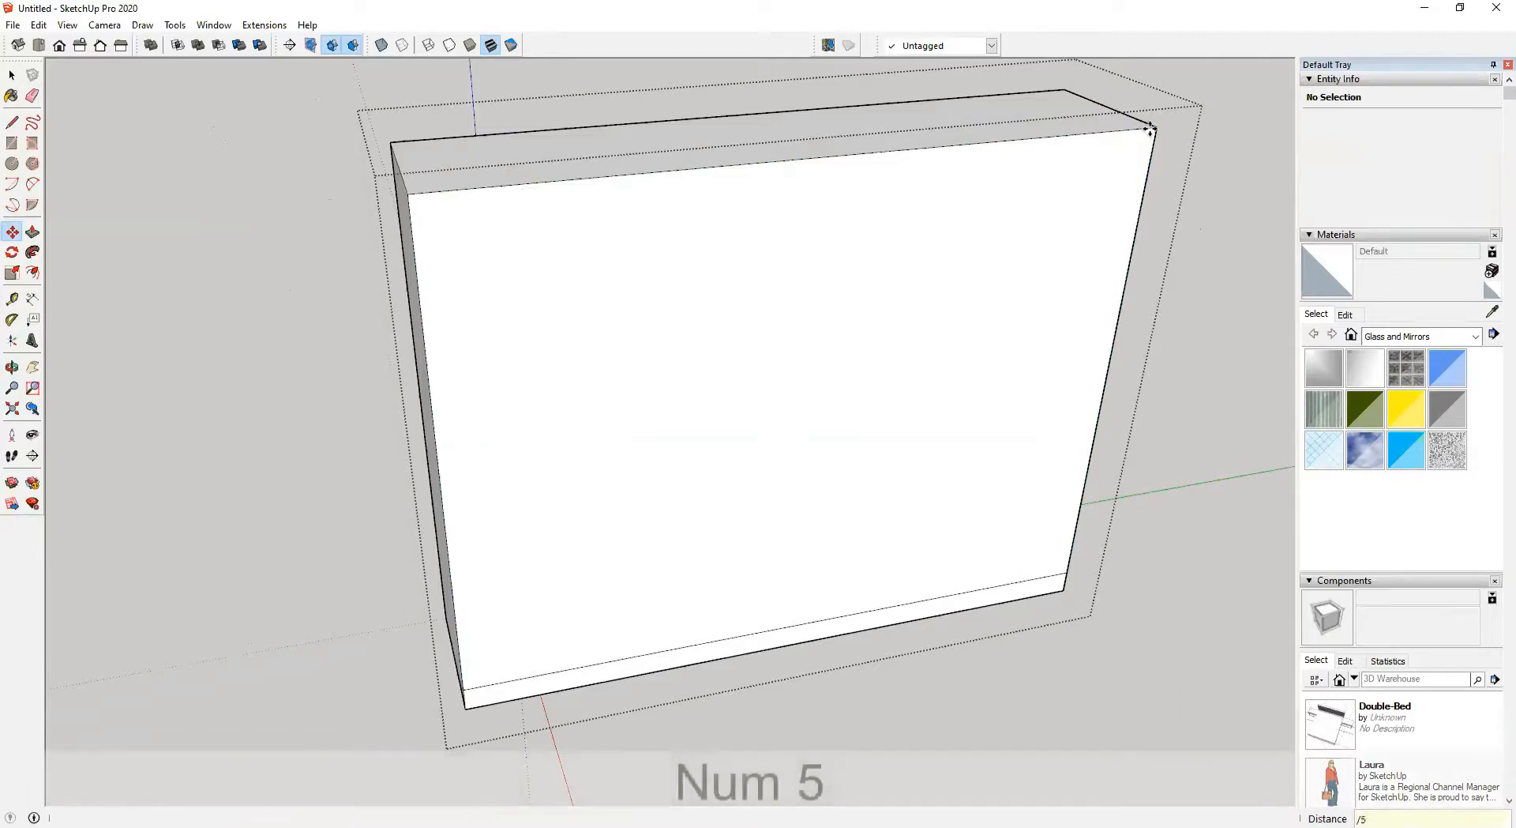
pyautogui.press('Return')
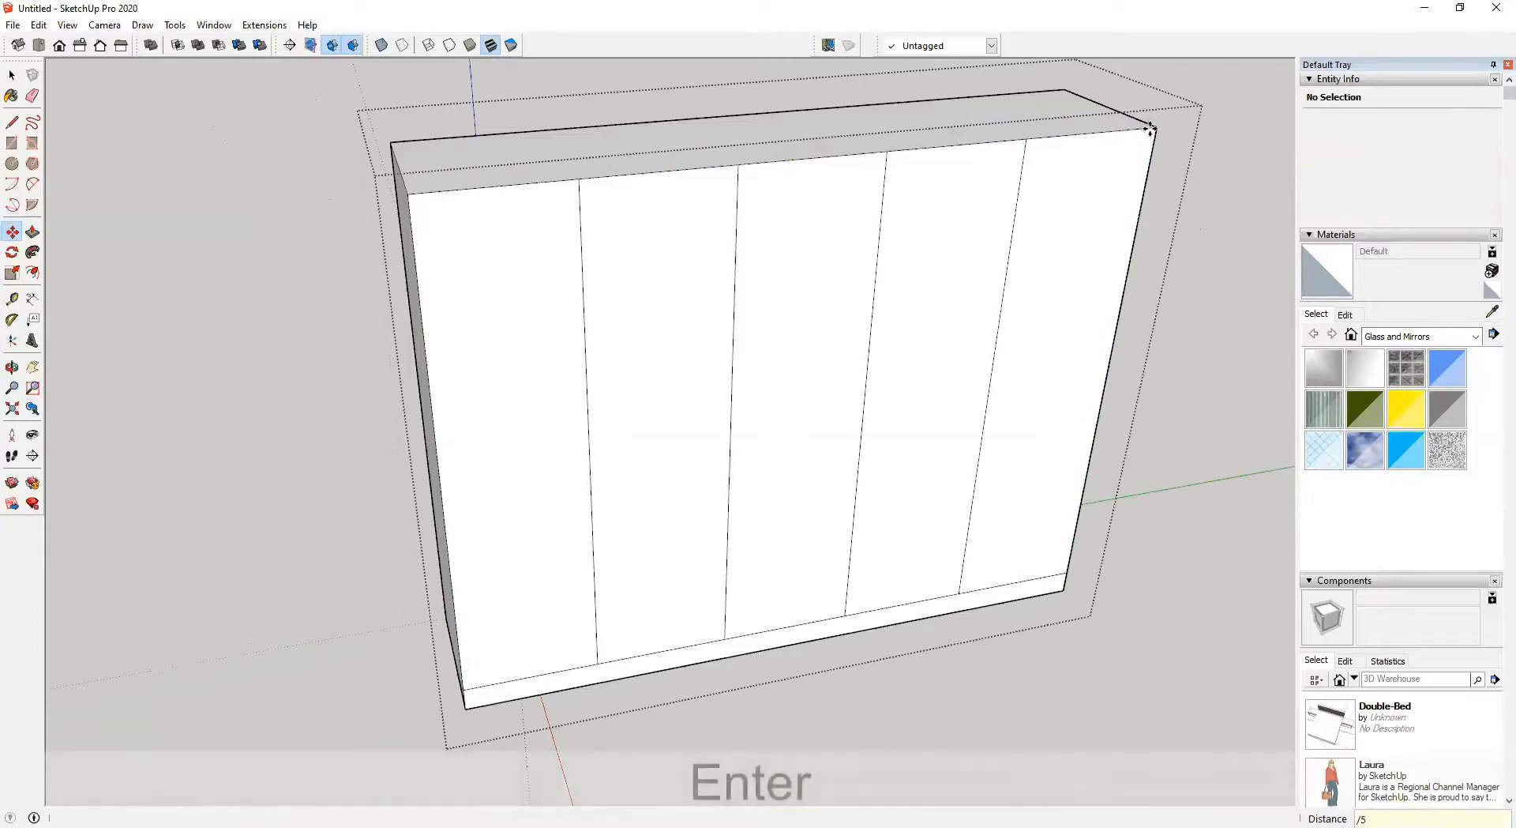
# Push the plinth strip below the wardrobe doors 25 mm inward to recess it
pyautogui.moveTo(1150, 131); pyautogui.dragTo(751, 297, button='middle')
pyautogui.press('m')
pyautogui.moveTo(514, 574); pyautogui.dragTo(930, 405, button='middle')
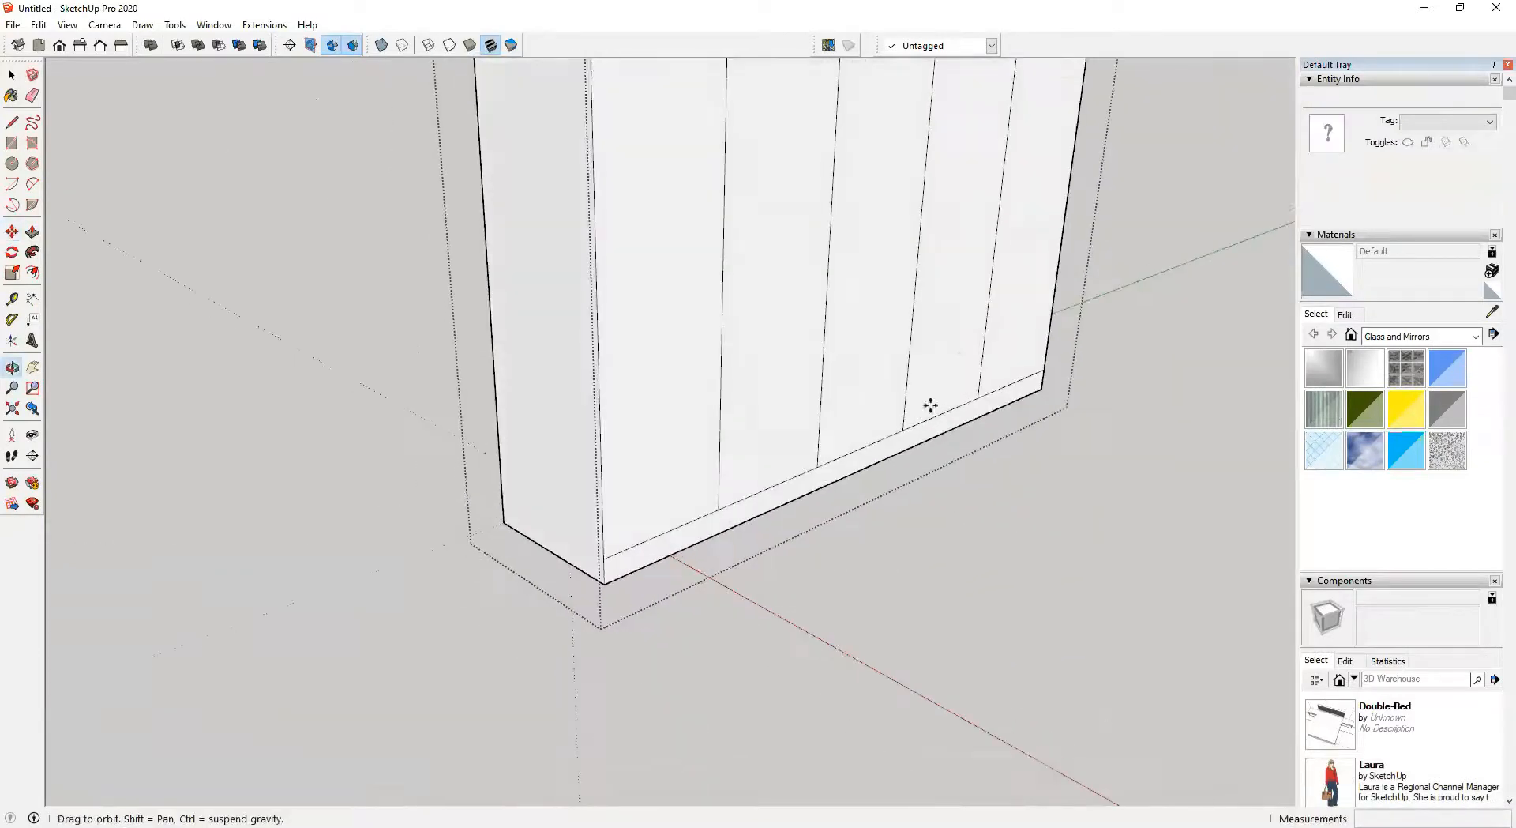
pyautogui.press('space')
pyautogui.press('p')
pyautogui.scroll(2, 667, 543)
pyautogui.click(661, 545)
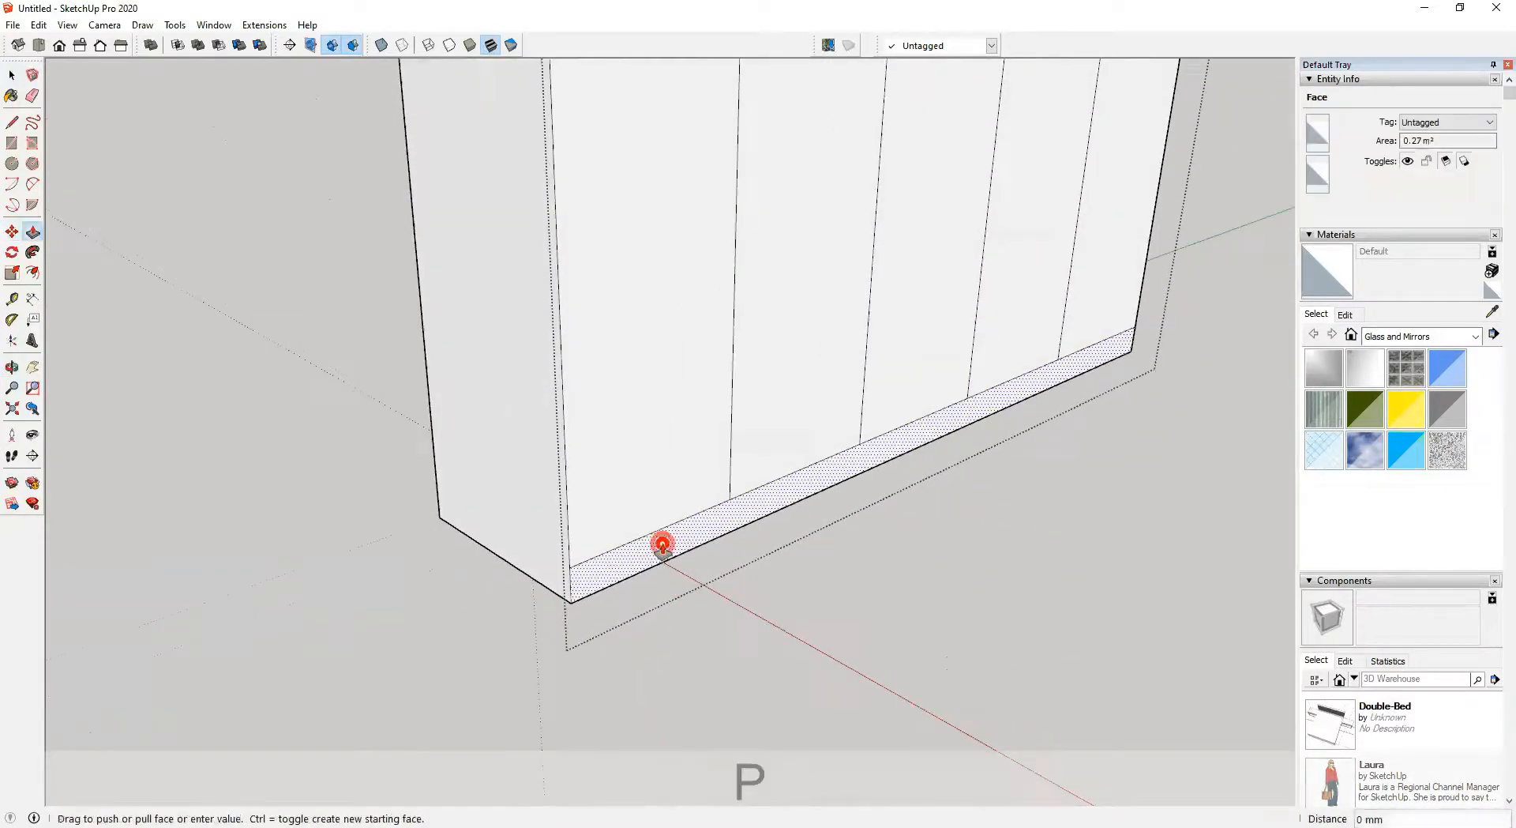
pyautogui.write('25')
pyautogui.press('Return')
pyautogui.press('space')
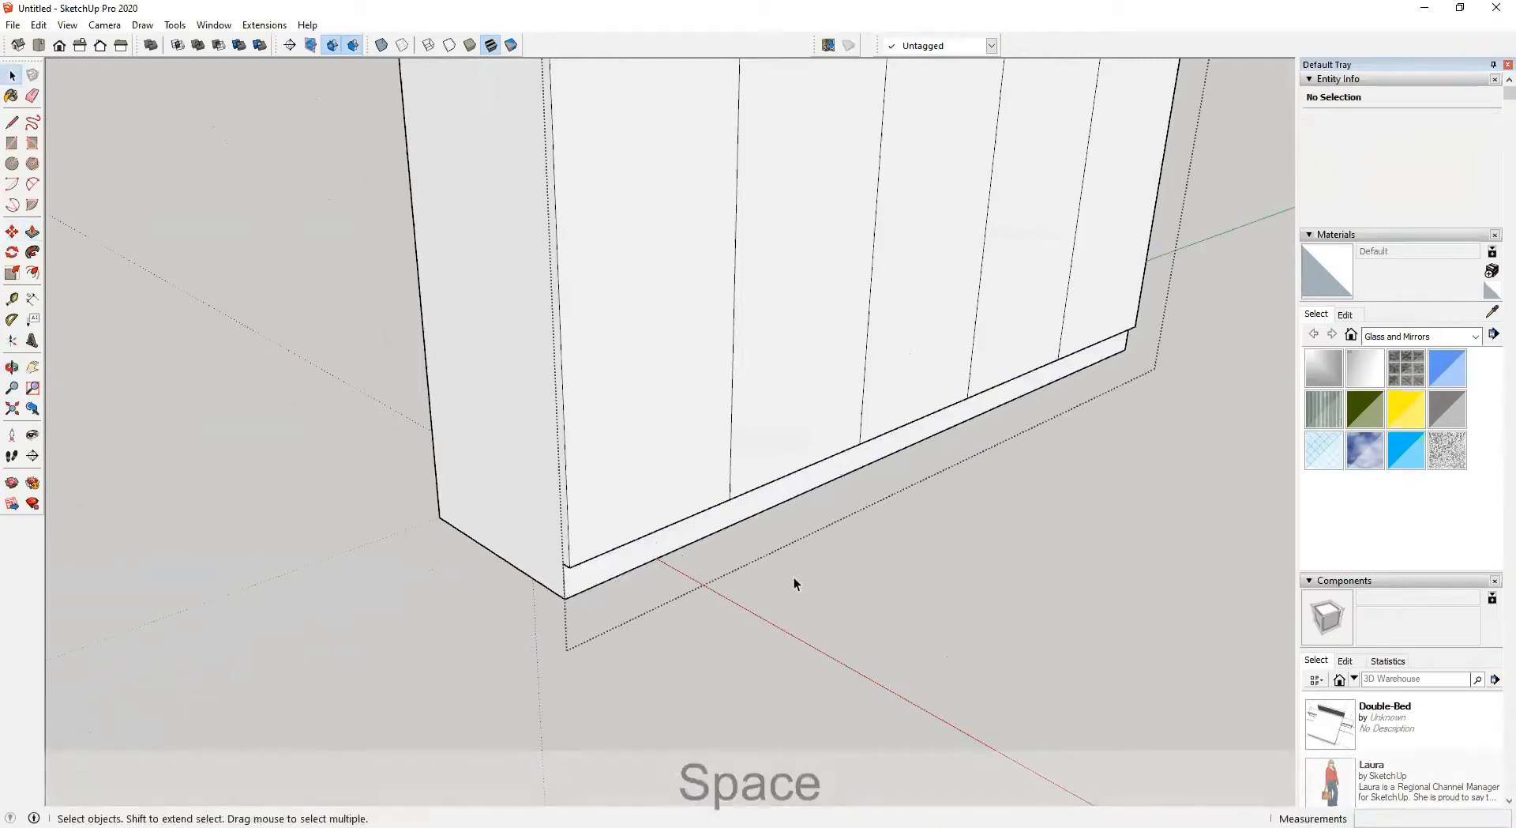
# Orbit around the room to review the wardrobe, window, bed and doorway
pyautogui.scroll(5, 869, 585)
pyautogui.scroll(-10, 792, 582)
pyautogui.moveTo(804, 530); pyautogui.dragTo(742, 580, button='middle')
pyautogui.keyDown('shift'); pyautogui.moveTo(742, 581); pyautogui.dragTo(640, 644, button='middle'); pyautogui.keyUp('shift')
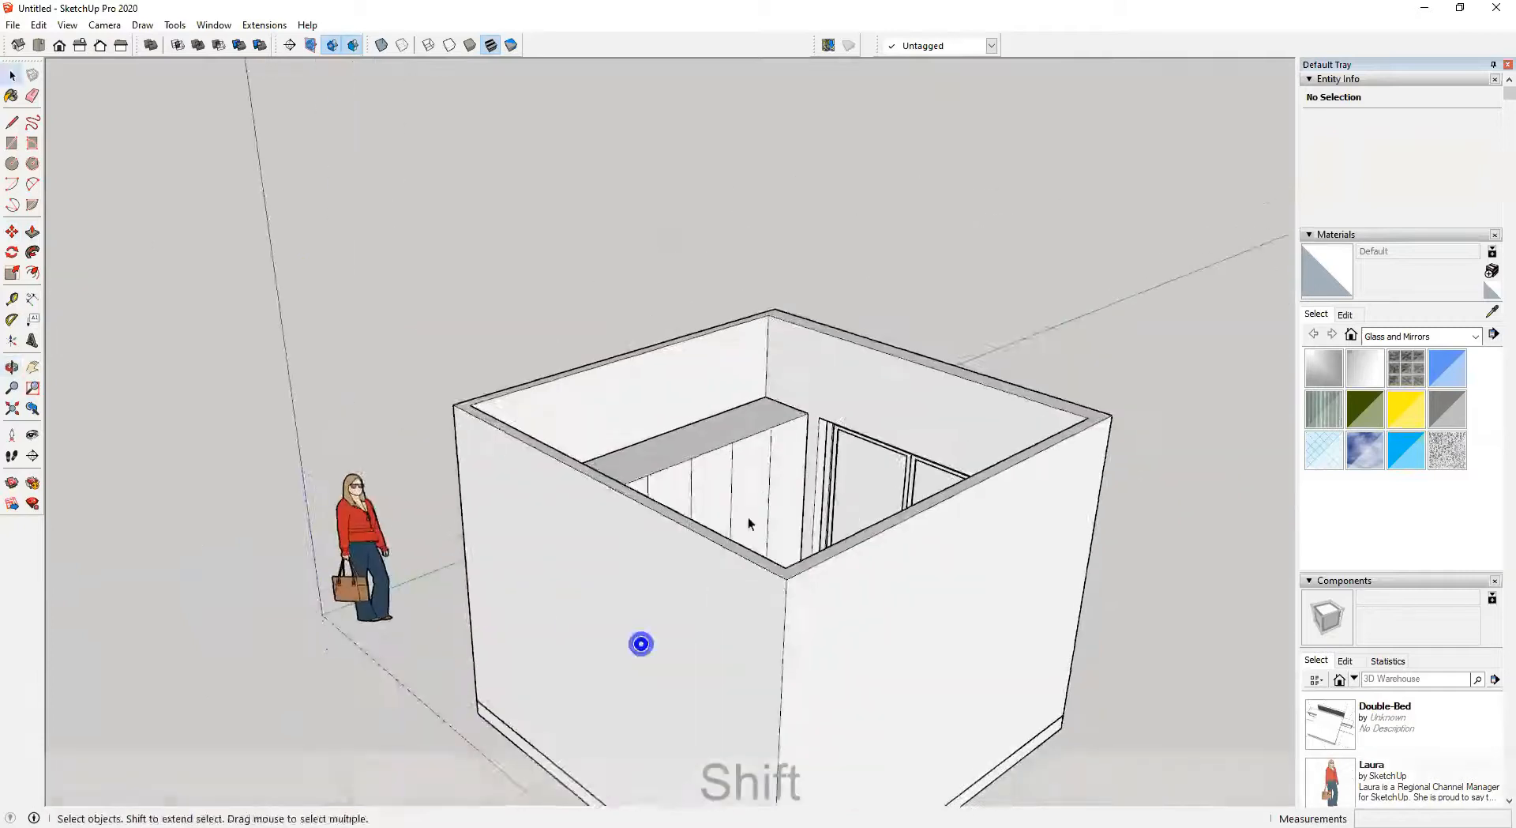
pyautogui.moveTo(747, 518); pyautogui.dragTo(644, 627, button='middle')
pyautogui.scroll(3, 598, 547)
pyautogui.moveTo(760, 551); pyautogui.dragTo(921, 579, button='middle')
pyautogui.moveTo(904, 340); pyautogui.dragTo(872, 379, button='middle')
pyautogui.keyDown('shift'); pyautogui.moveTo(873, 379); pyautogui.dragTo(679, 387, button='middle'); pyautogui.keyUp('shift')
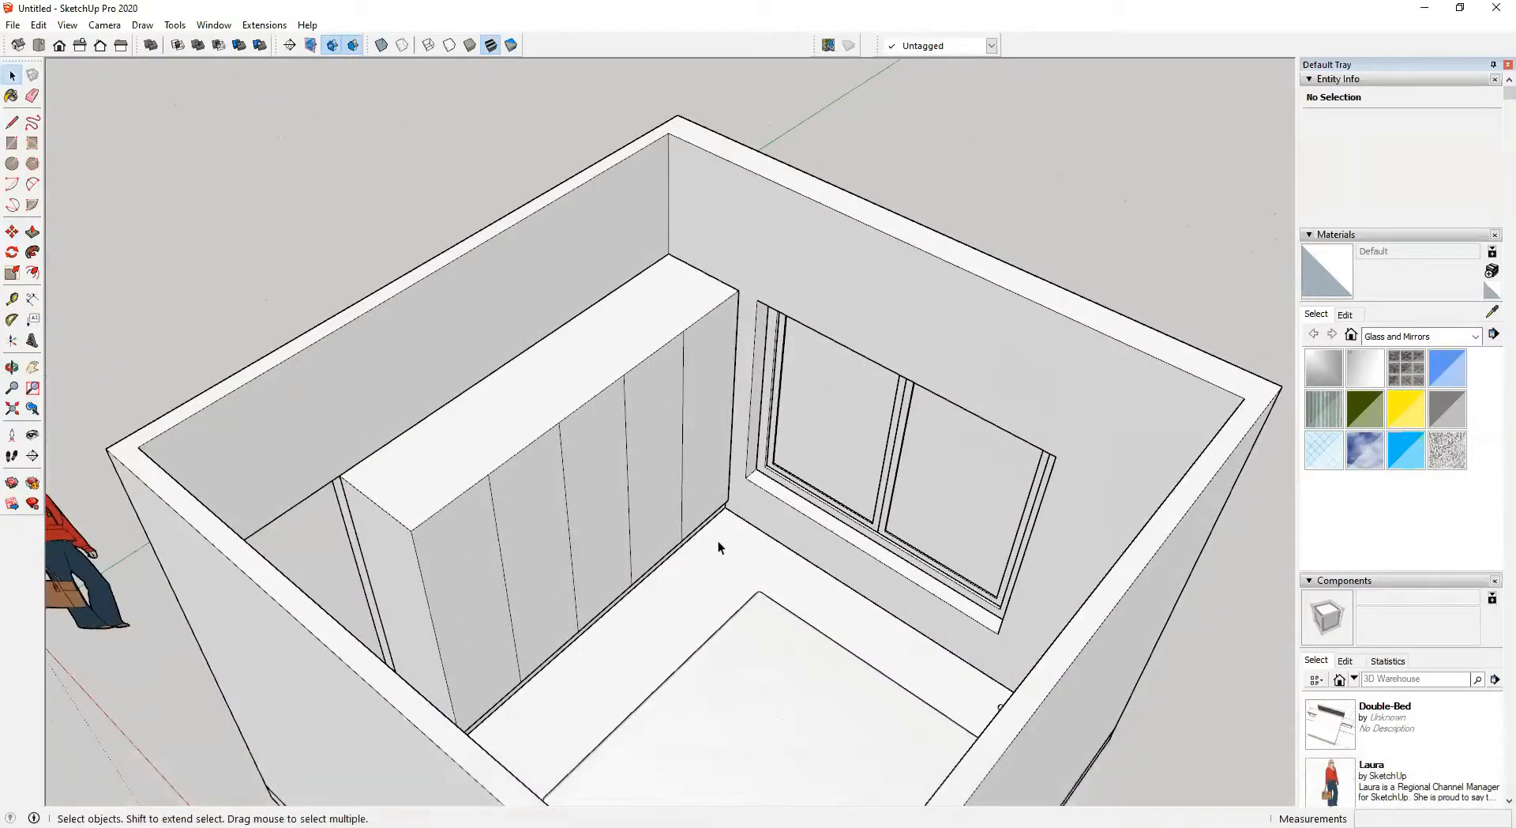
pyautogui.keyDown('shift'); pyautogui.moveTo(798, 506); pyautogui.dragTo(516, 443, button='middle'); pyautogui.keyUp('shift')
pyautogui.moveTo(441, 508); pyautogui.dragTo(1060, 512, button='middle')
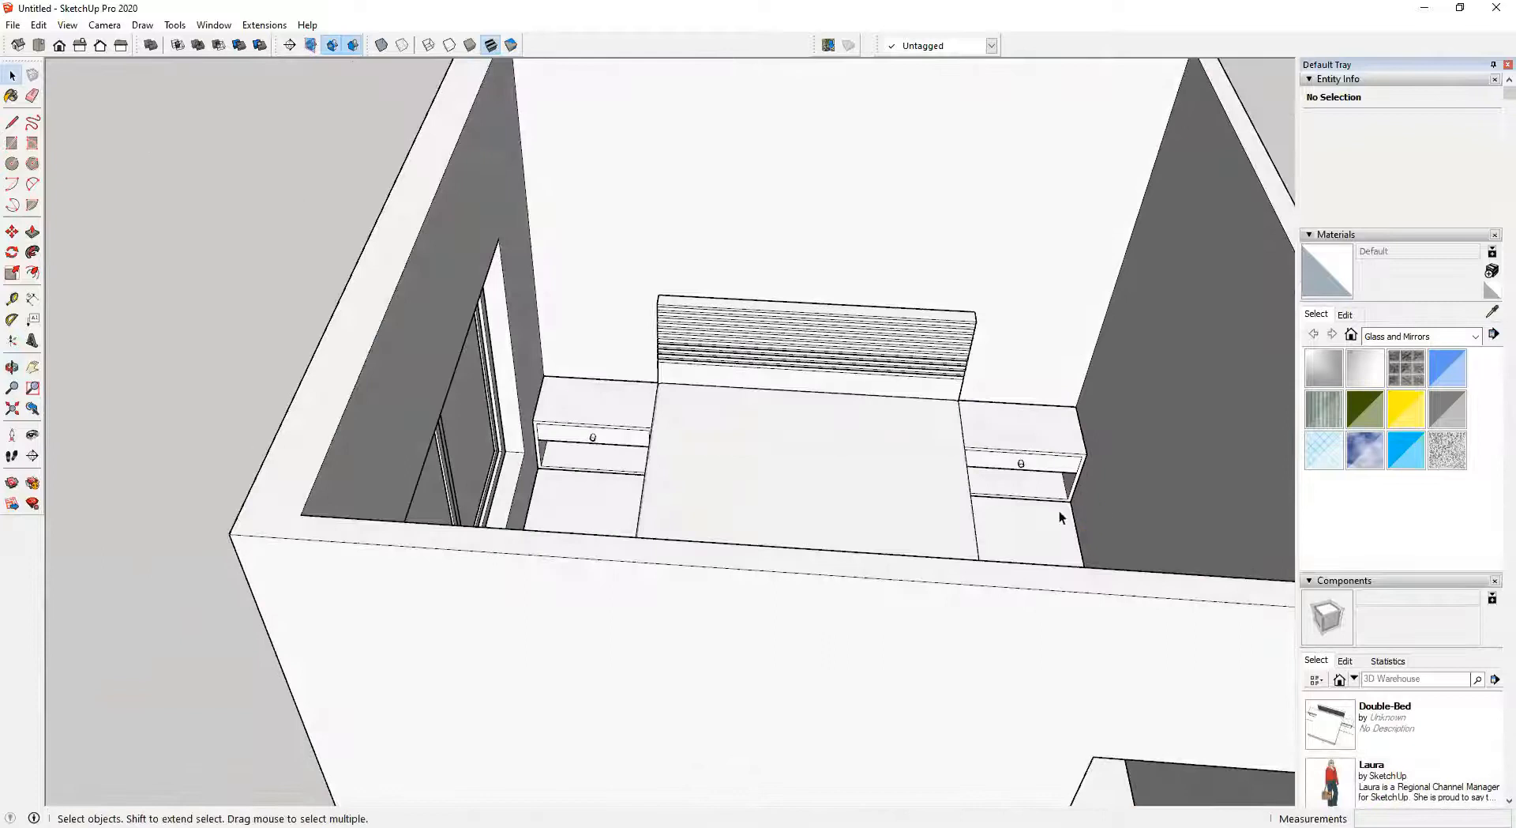
pyautogui.scroll(-3, 796, 449)
pyautogui.keyDown('shift'); pyautogui.moveTo(796, 452); pyautogui.dragTo(698, 490, button='middle'); pyautogui.keyUp('shift')
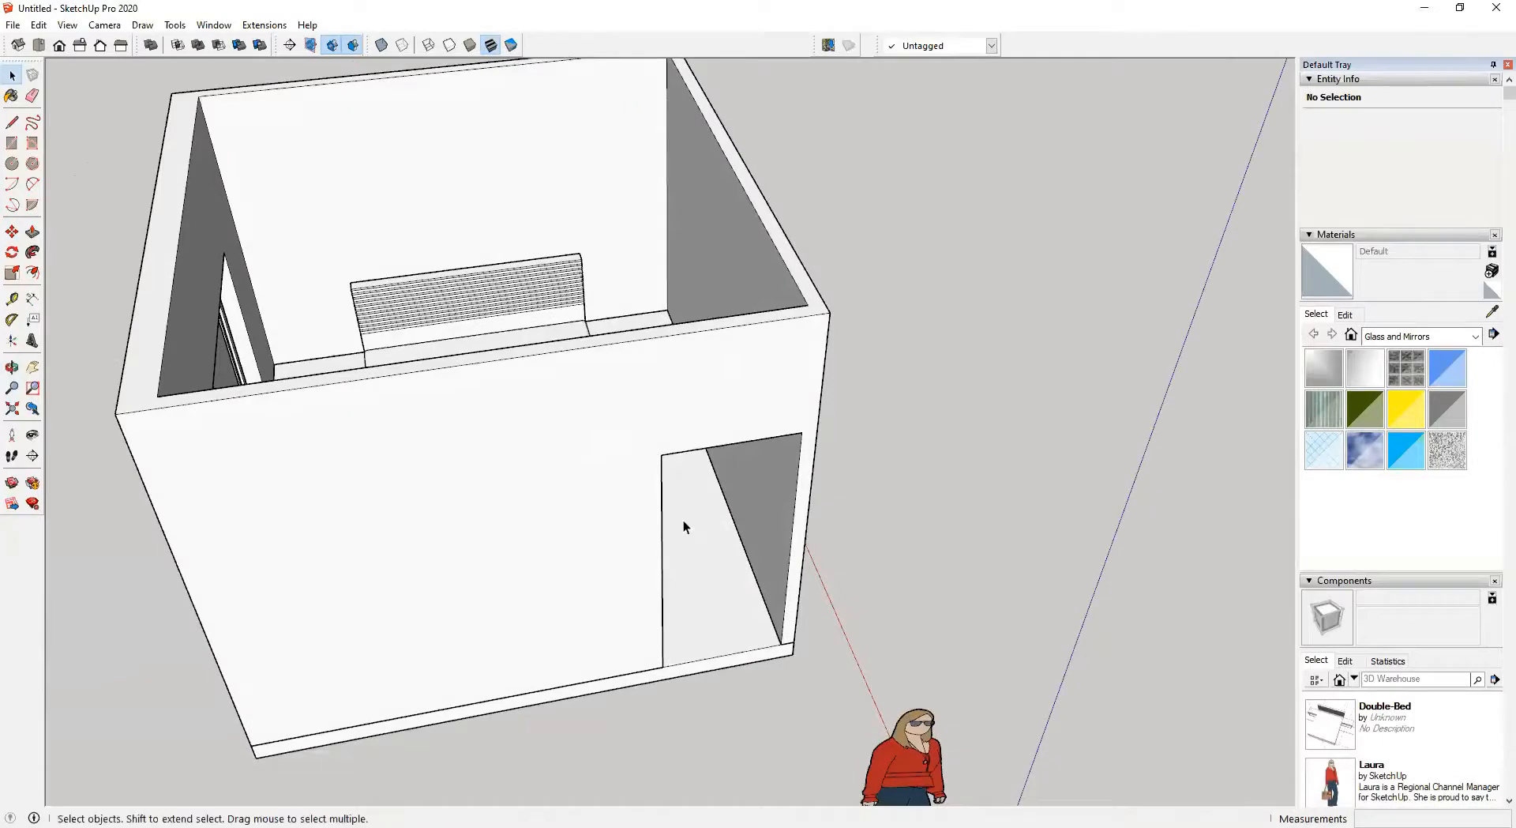
pyautogui.keyDown('shift'); pyautogui.moveTo(676, 545); pyautogui.dragTo(644, 534, button='middle'); pyautogui.keyUp('shift')
pyautogui.moveTo(643, 534); pyautogui.dragTo(619, 391, button='middle')
pyautogui.scroll(5, 618, 394)
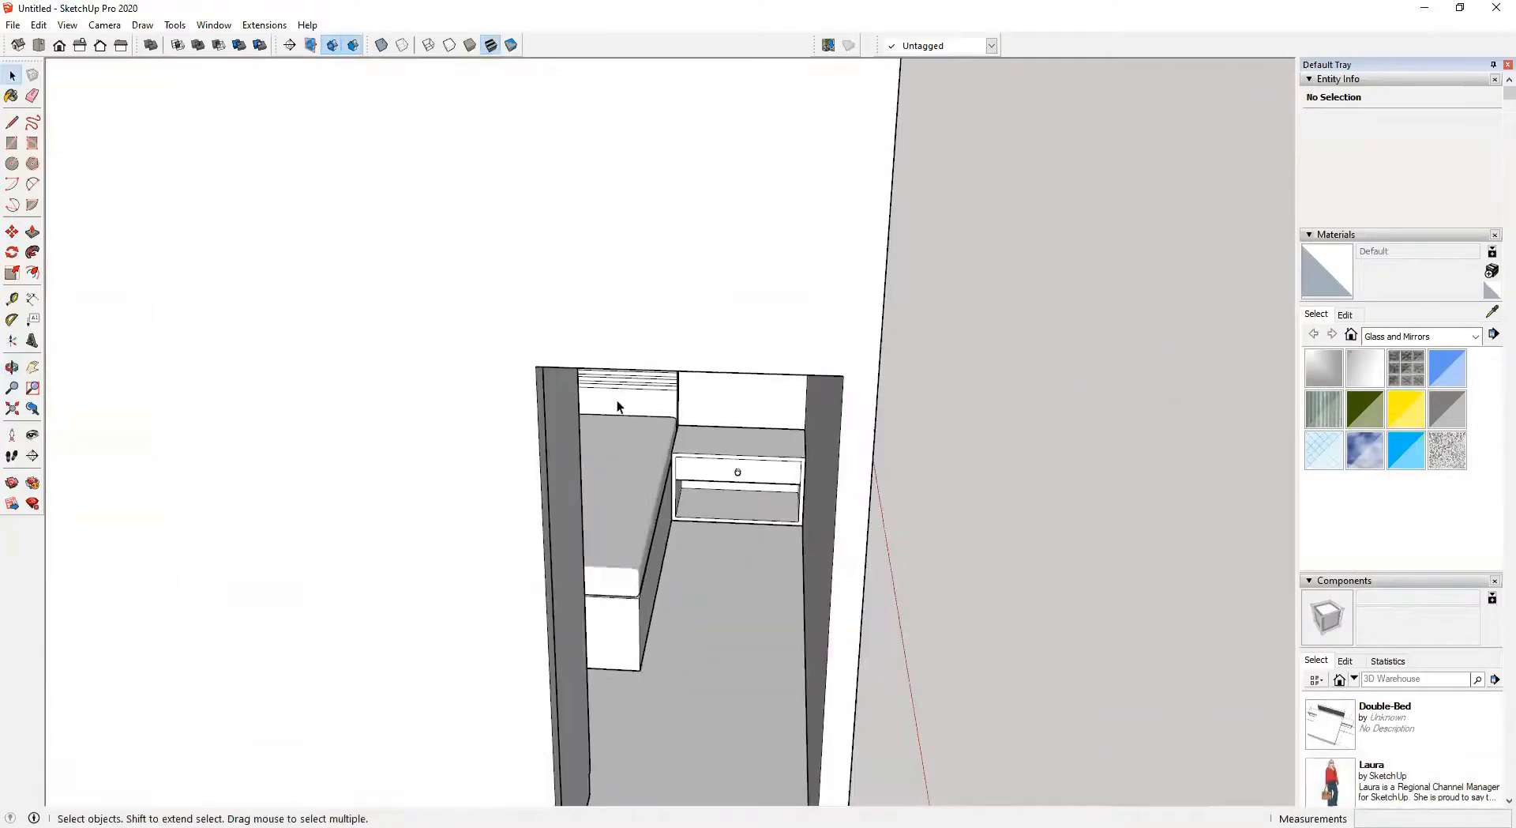
# Draw a rectangle about 900 by 2100 mm filling the doorway opening for a door
pyautogui.scroll(3, 565, 380)
pyautogui.press('r')
pyautogui.click(522, 358)
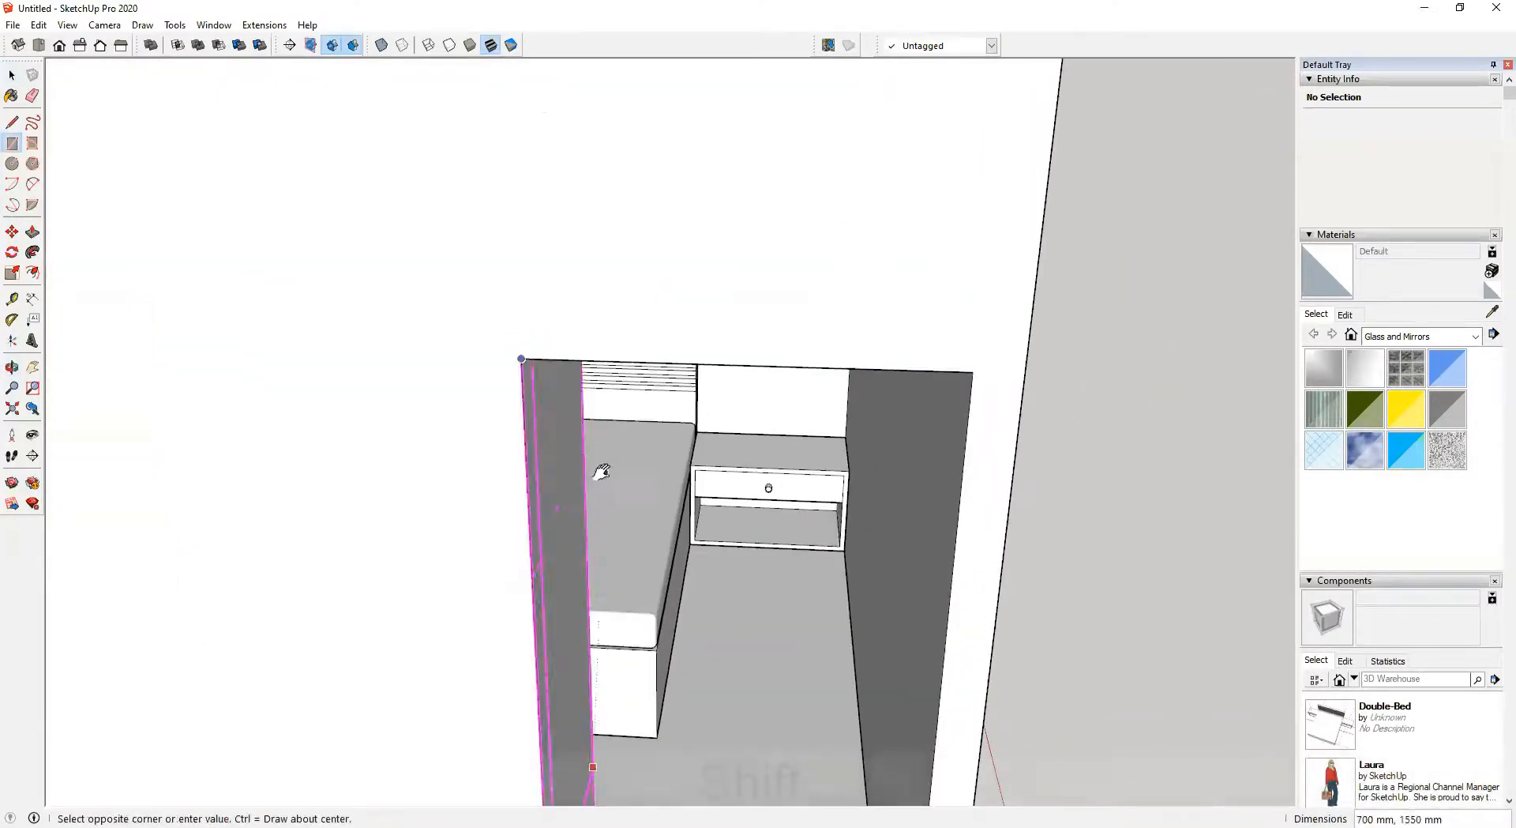
pyautogui.keyDown('shift'); pyautogui.moveTo(597, 478); pyautogui.dragTo(440, 239, button='middle'); pyautogui.keyUp('shift')
pyautogui.scroll(-2, 567, 486)
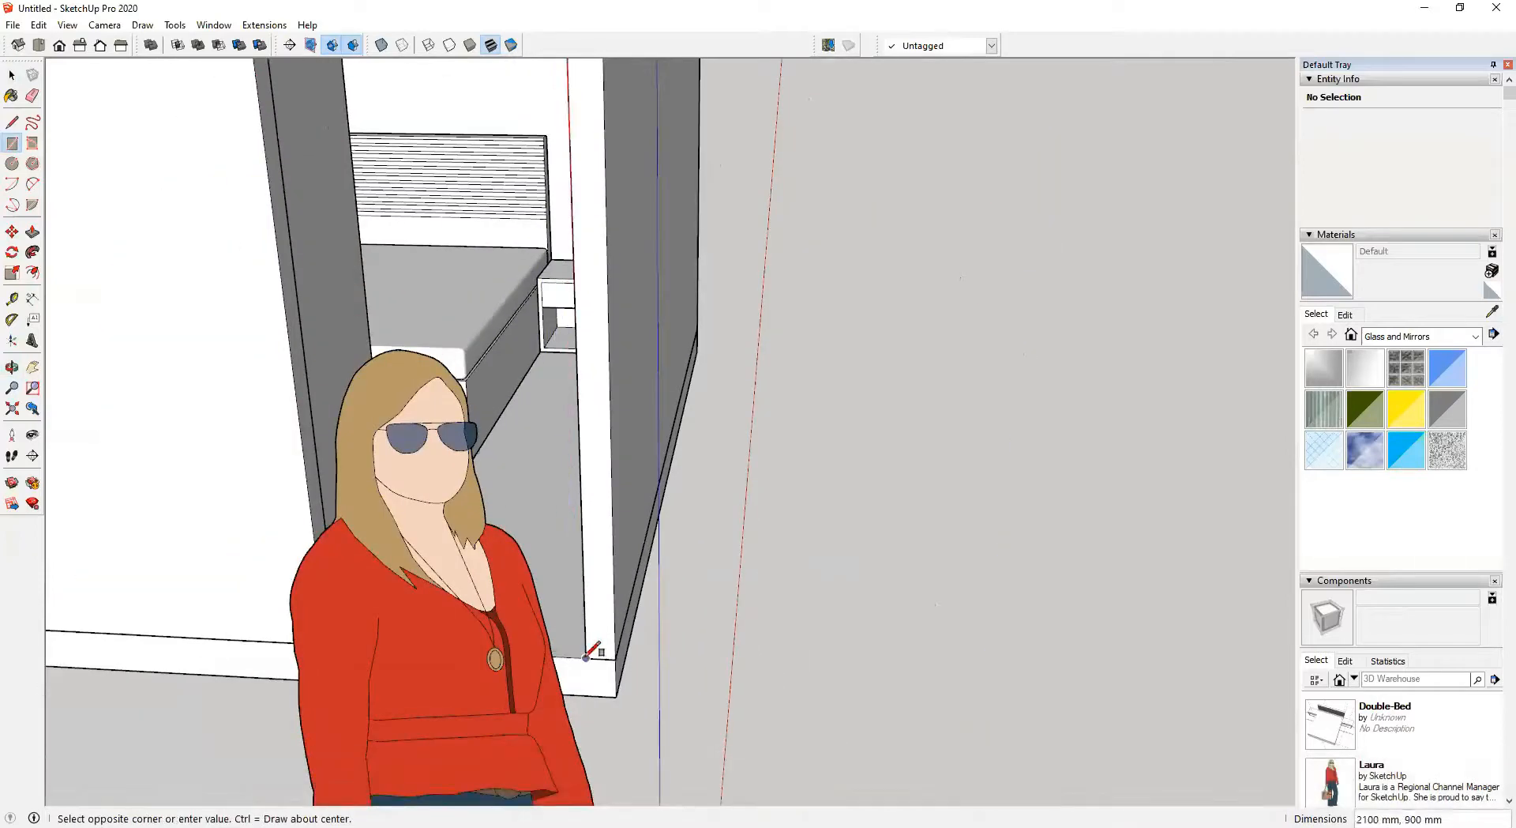
pyautogui.click(592, 655)
# Group the door rectangle and open the group for editing
pyautogui.moveTo(484, 474); pyautogui.dragTo(553, 474, button='middle')
pyautogui.keyDown('shift'); pyautogui.moveTo(553, 474); pyautogui.dragTo(701, 457, button='middle'); pyautogui.keyUp('shift')
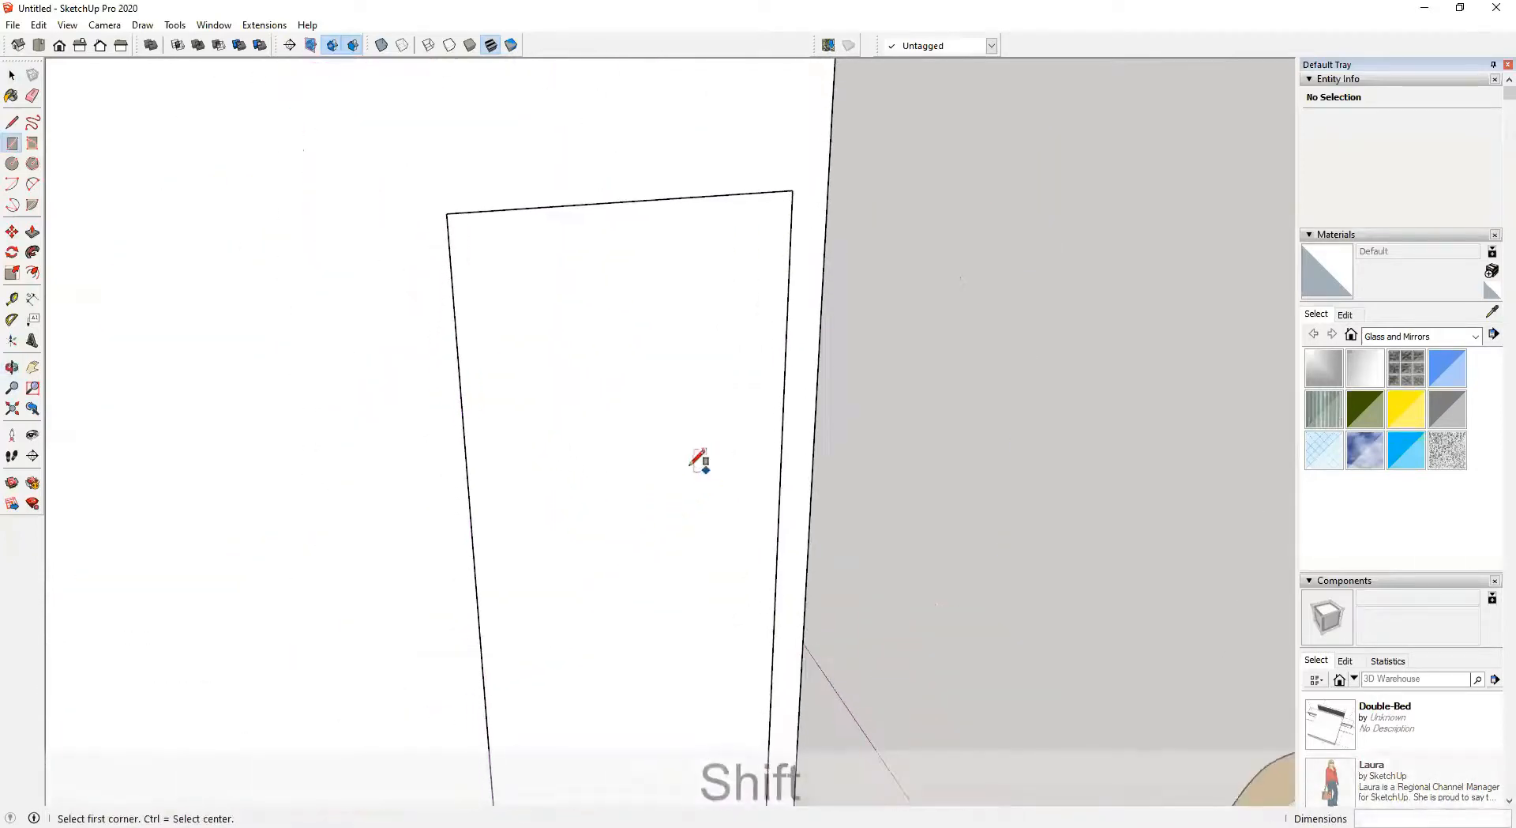
pyautogui.press('space')
pyautogui.click(632, 393)
pyautogui.hotkey('ctrl', 'g')
pyautogui.keyDown('shift'); pyautogui.moveTo(631, 400); pyautogui.dragTo(666, 387, button='middle'); pyautogui.keyUp('shift')
pyautogui.doubleClick(665, 387)
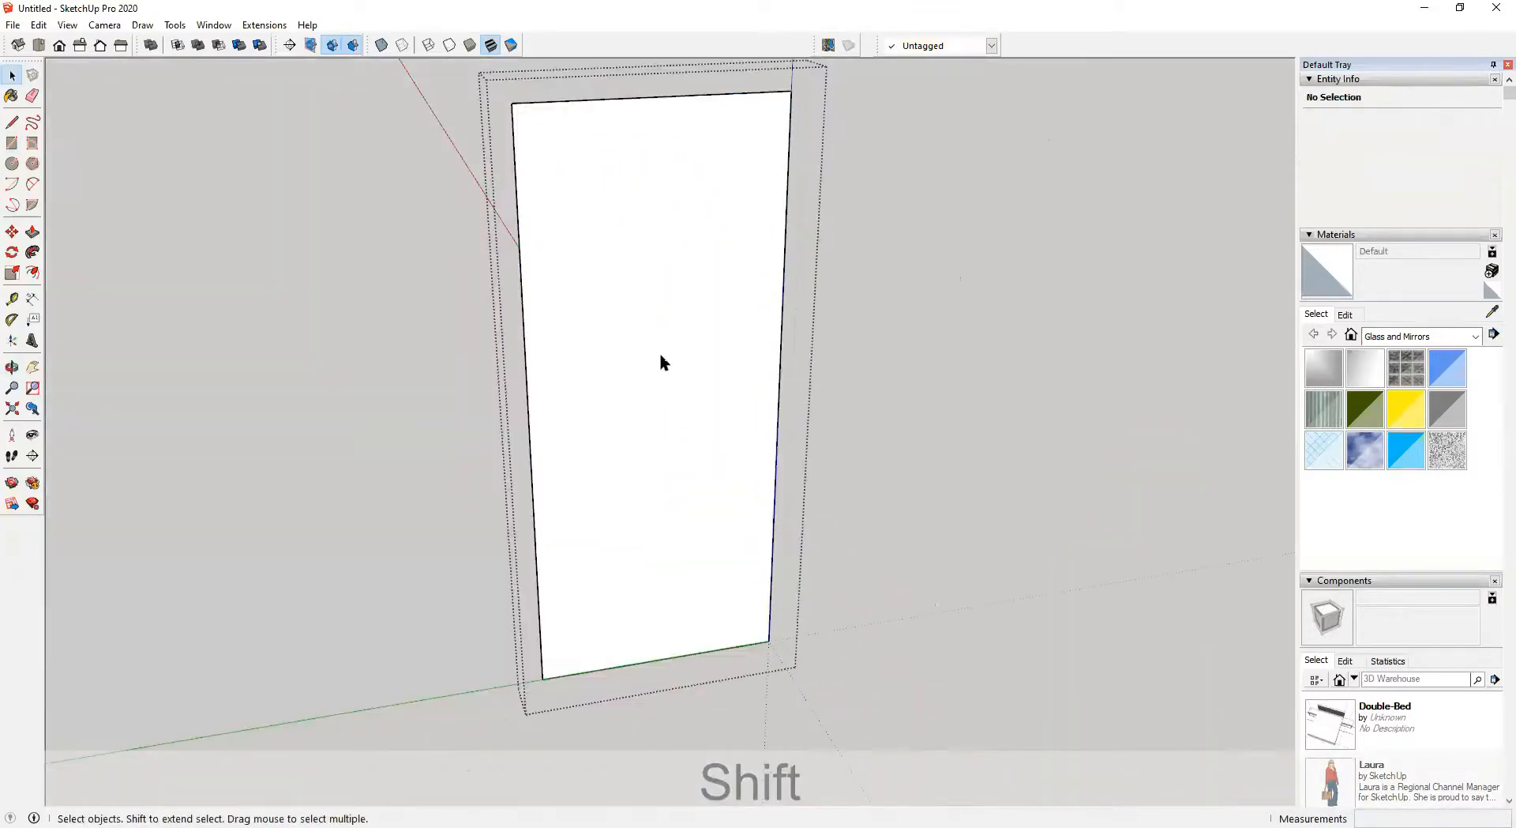
# Offset the door face's outline inward about 75 mm to form a frame border
pyautogui.press('f')
pyautogui.click(568, 131)
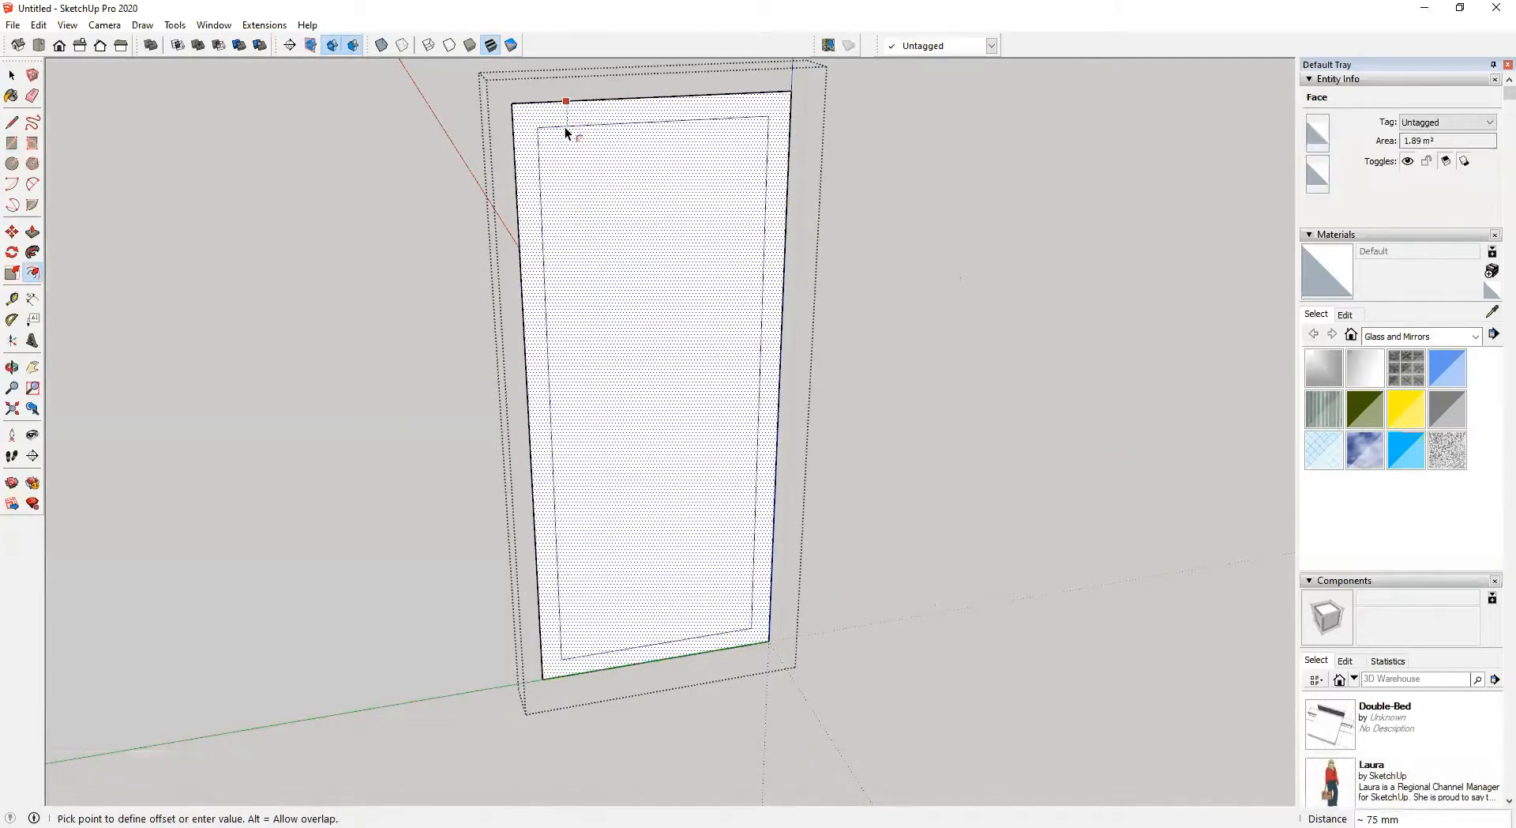
pyautogui.press('Return')
pyautogui.press('space')
pyautogui.press('space')
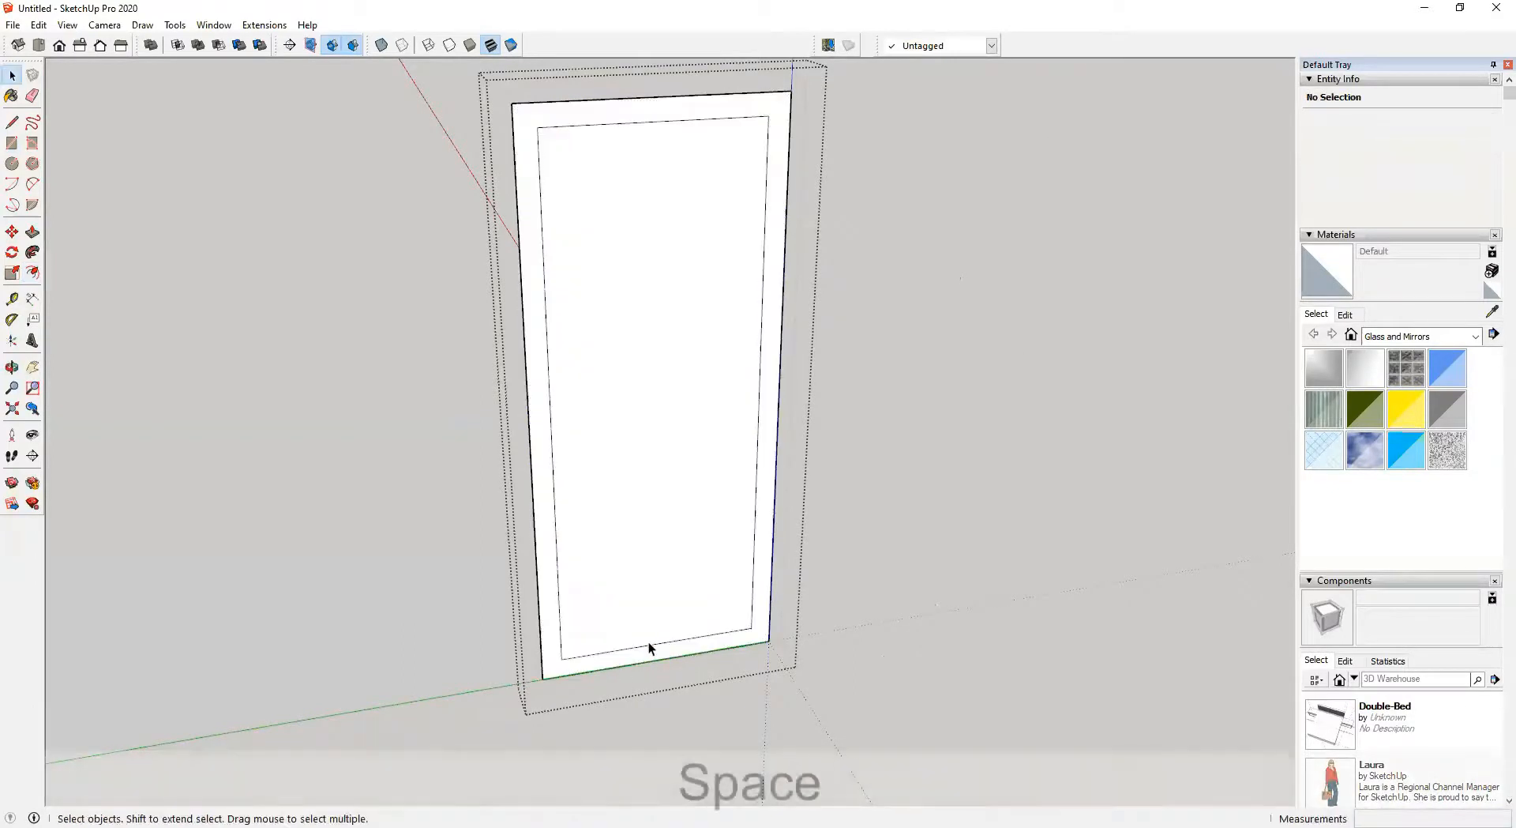
# Move the inner outline's bottom edge down onto the door's bottom edge so the border forms a three-sided frame
pyautogui.click(651, 647)
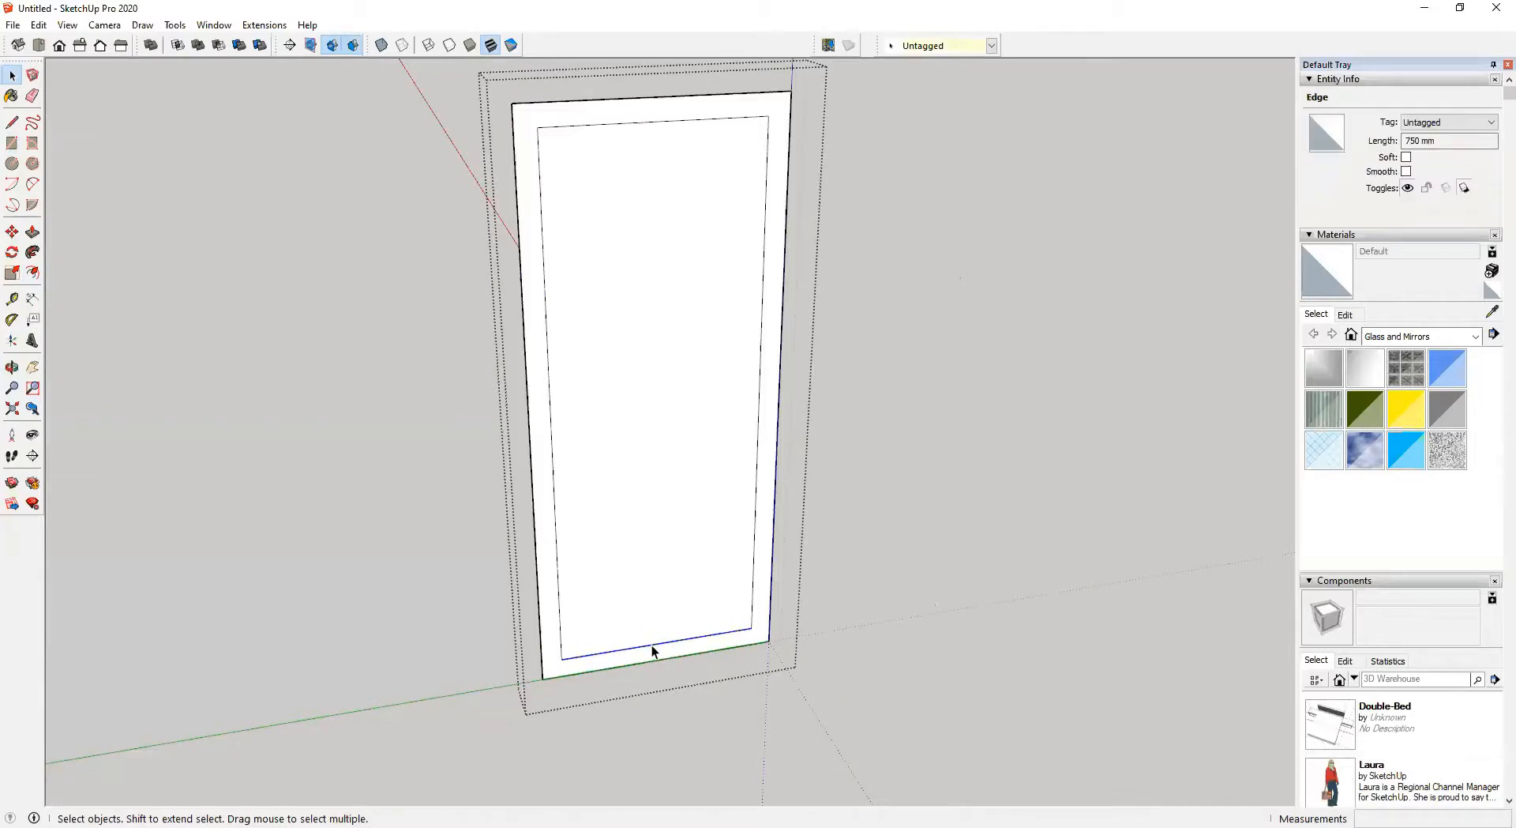
pyautogui.scroll(3, 653, 648)
pyautogui.press('m')
pyautogui.click(824, 598)
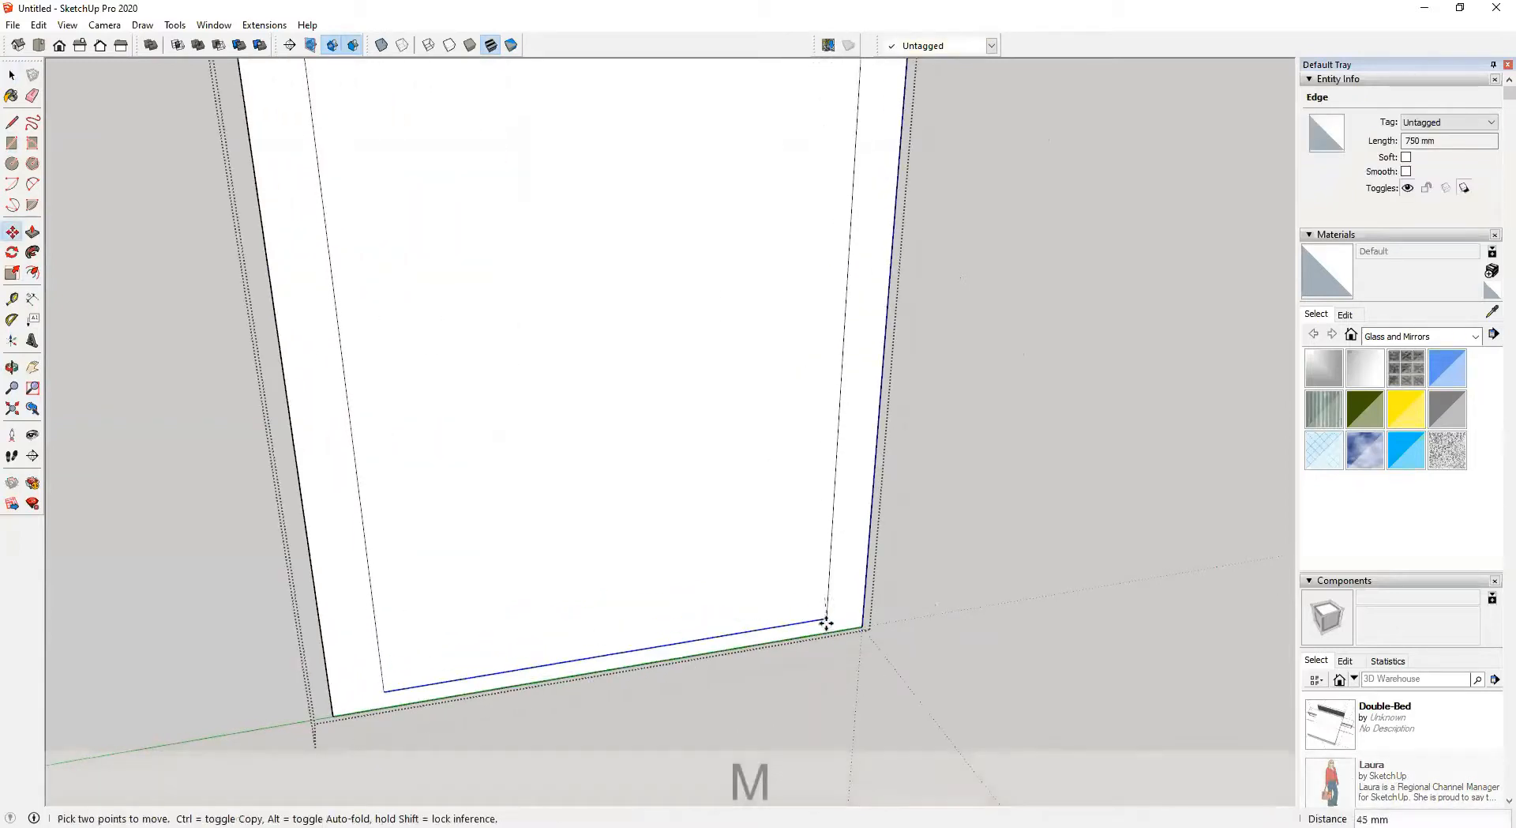
pyautogui.scroll(-5, 663, 671)
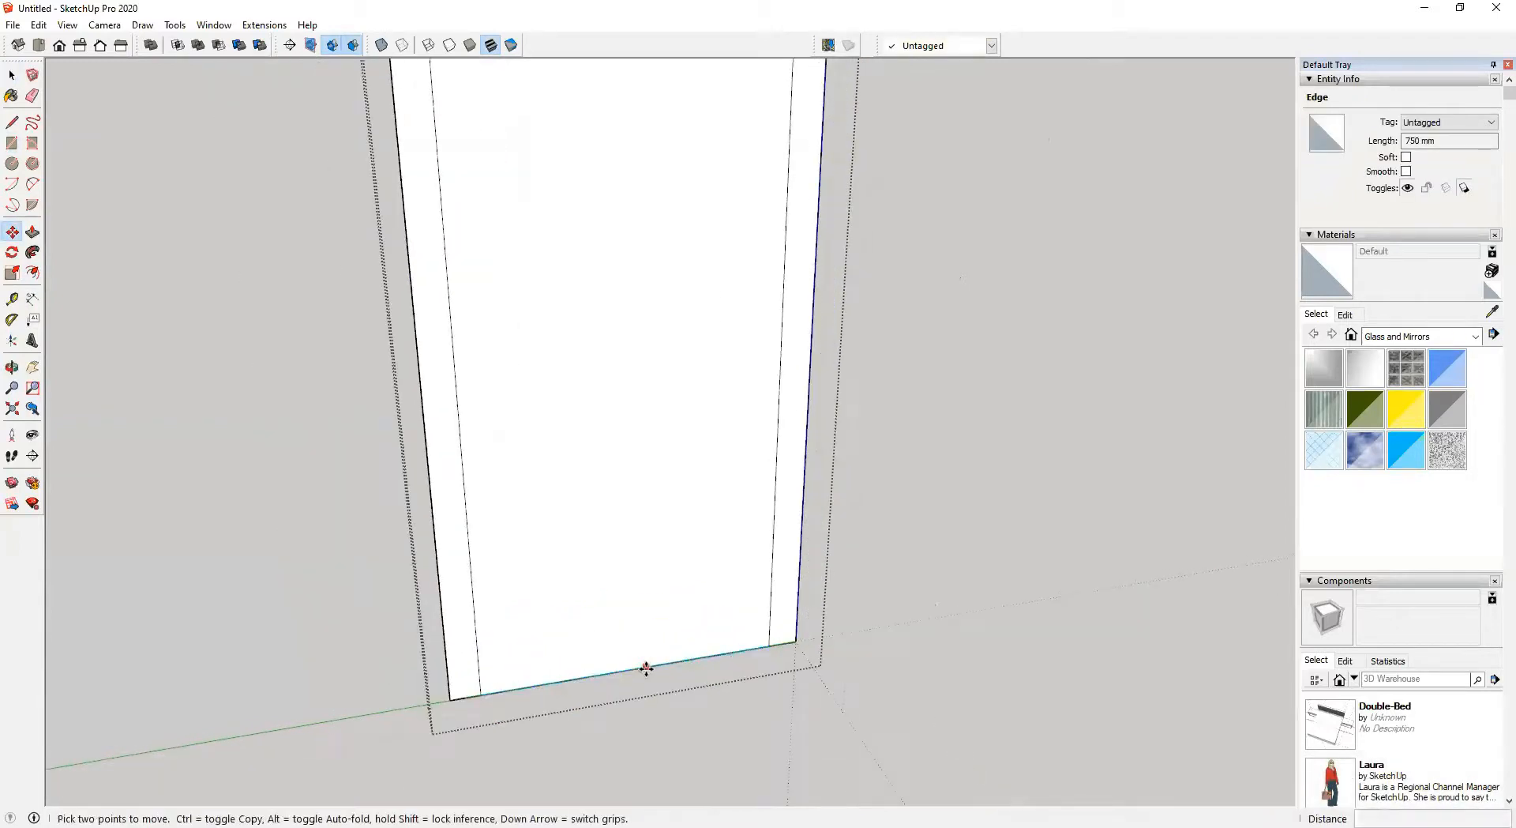
pyautogui.moveTo(671, 579); pyautogui.dragTo(674, 608, button='middle')
pyautogui.keyDown('shift'); pyautogui.moveTo(673, 608); pyautogui.dragTo(684, 677, button='middle'); pyautogui.keyUp('shift')
pyautogui.press('space')
# Group the door frame border, open it, and push/pull the frame 75 mm deep
pyautogui.scroll(1, 751, 276)
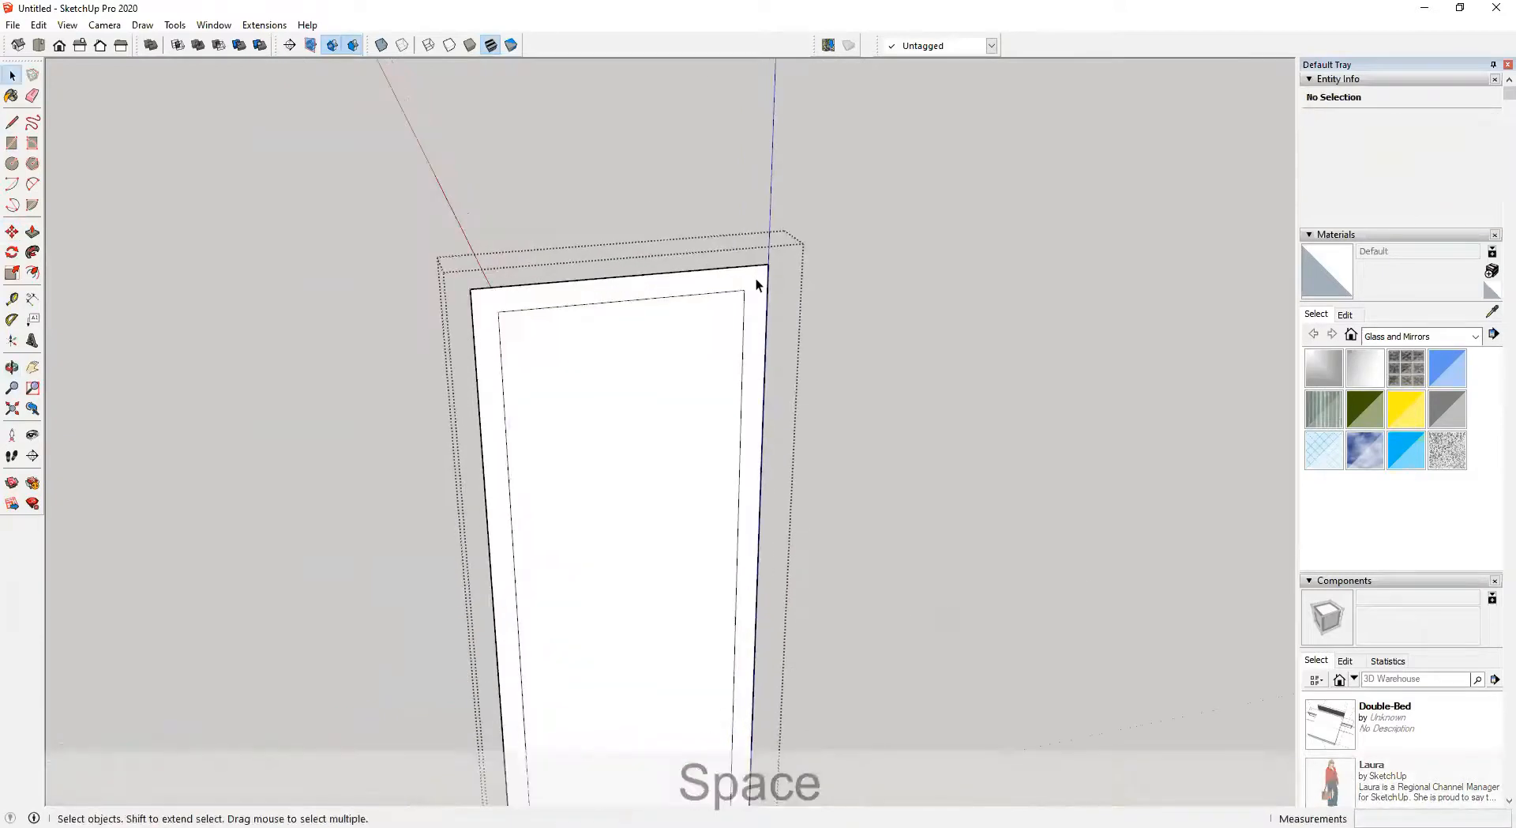
pyautogui.doubleClick(756, 278)
pyautogui.hotkey('ctrl', 'g')
pyautogui.moveTo(759, 285)
pyautogui.mouseDown(button='middle')
pyautogui.moveTo(735, 379)
pyautogui.moveTo(758, 297)
pyautogui.mouseUp(button='middle')
pyautogui.doubleClick(757, 292)
pyautogui.press('p')
pyautogui.click(762, 295)
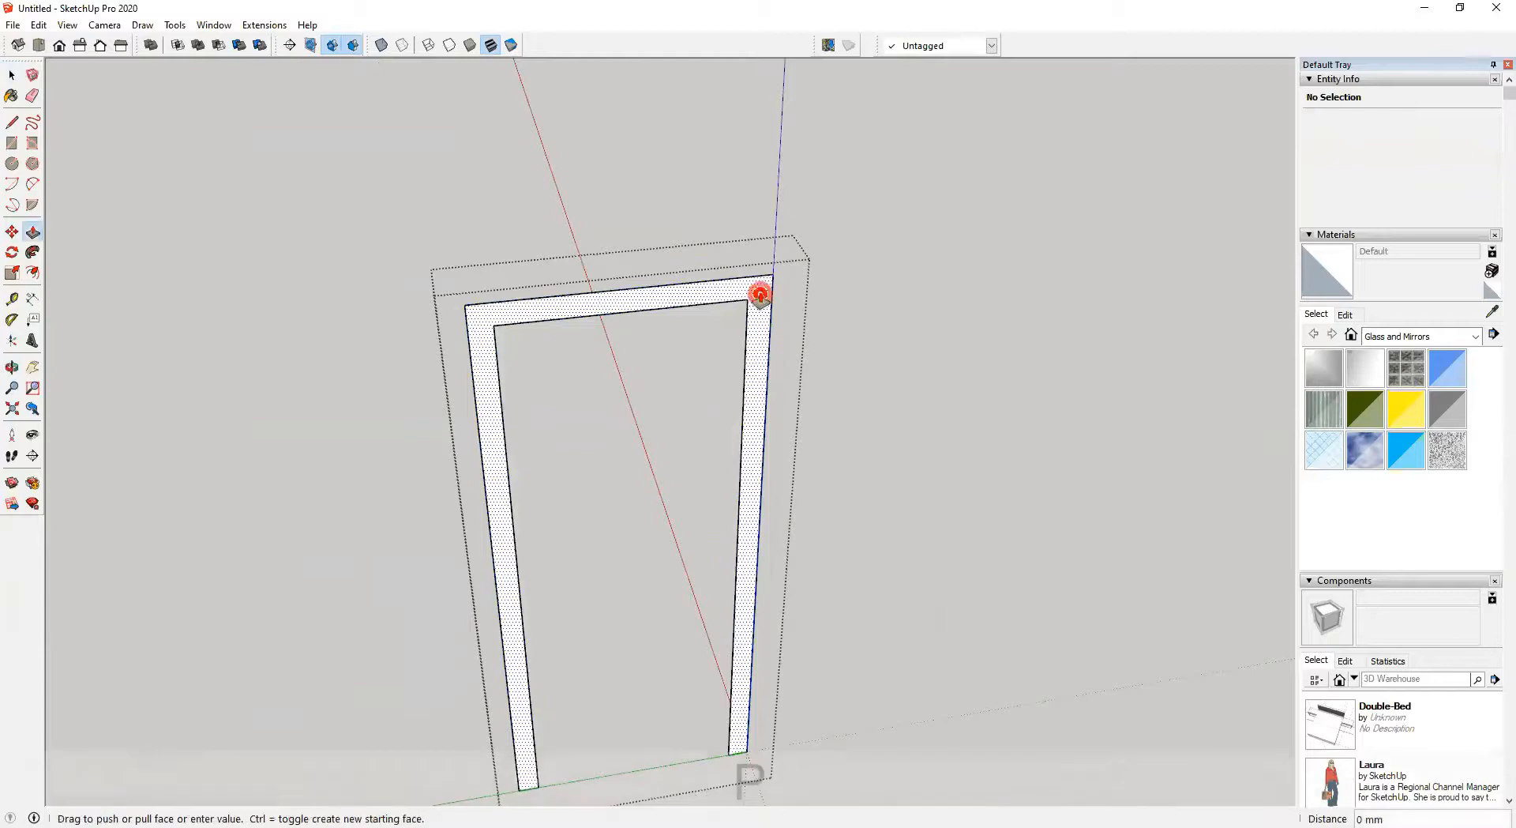
pyautogui.write('75')
pyautogui.press('Return')
# Group the inner door panel, open it, and push/pull the panel 35 mm thick
pyautogui.press('space')
pyautogui.click(619, 394)
pyautogui.moveTo(628, 467); pyautogui.dragTo(594, 422, button='middle')
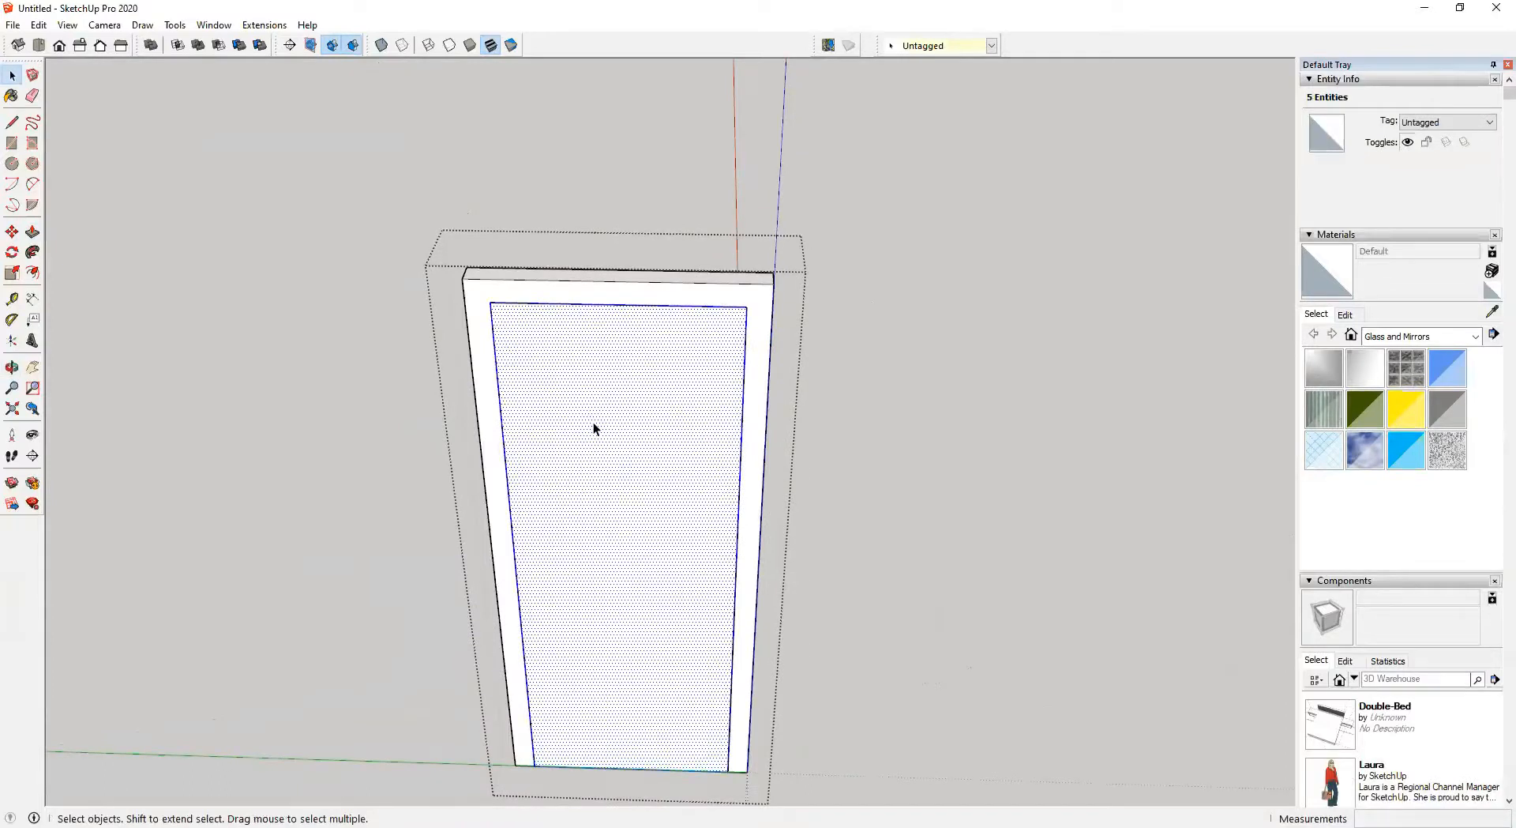
pyautogui.hotkey('ctrl', 'g')
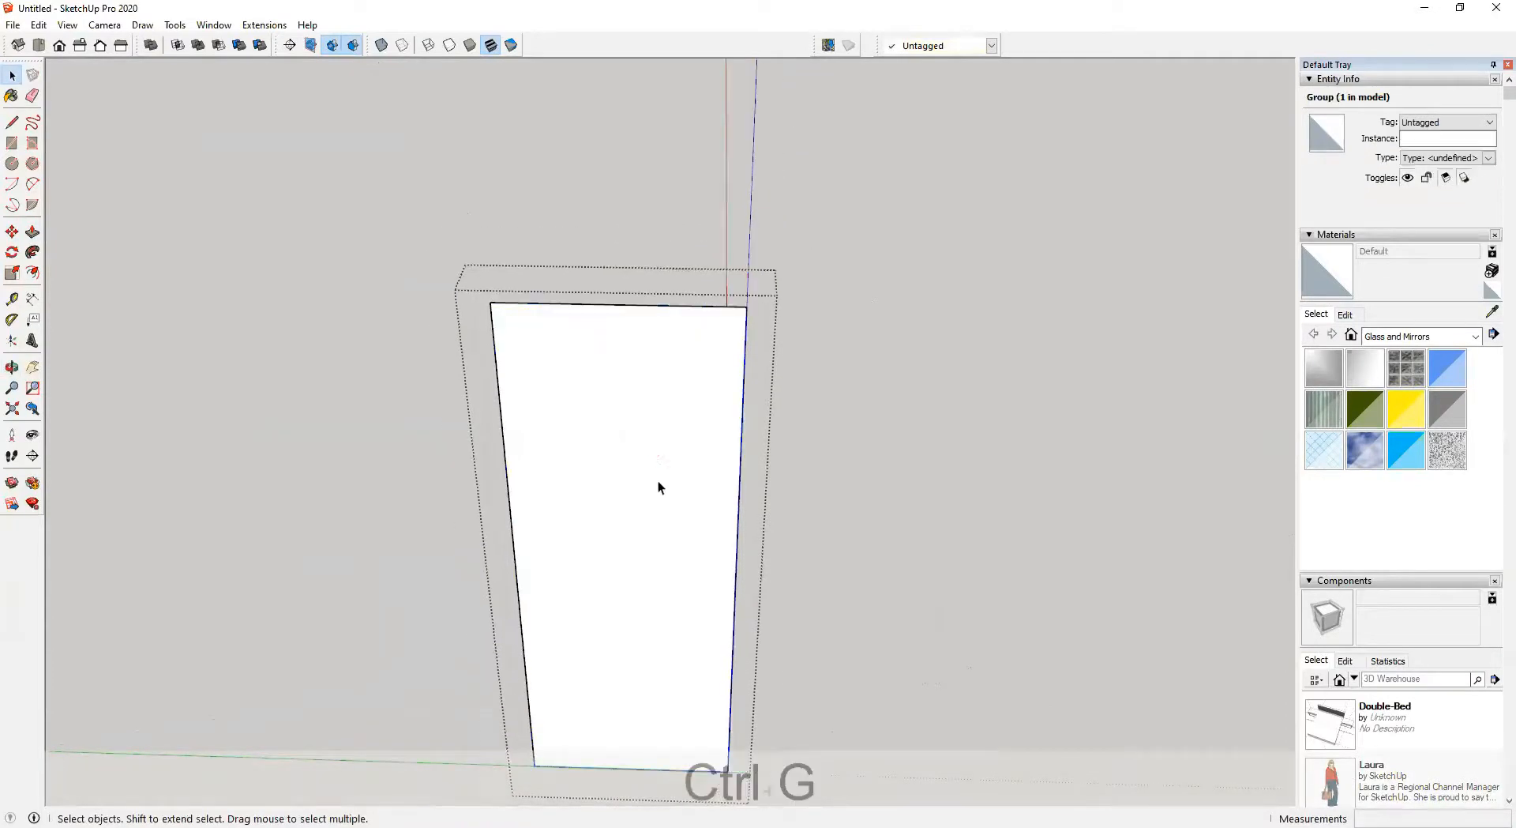
pyautogui.doubleClick(660, 486)
pyautogui.press('p')
pyautogui.click(646, 573)
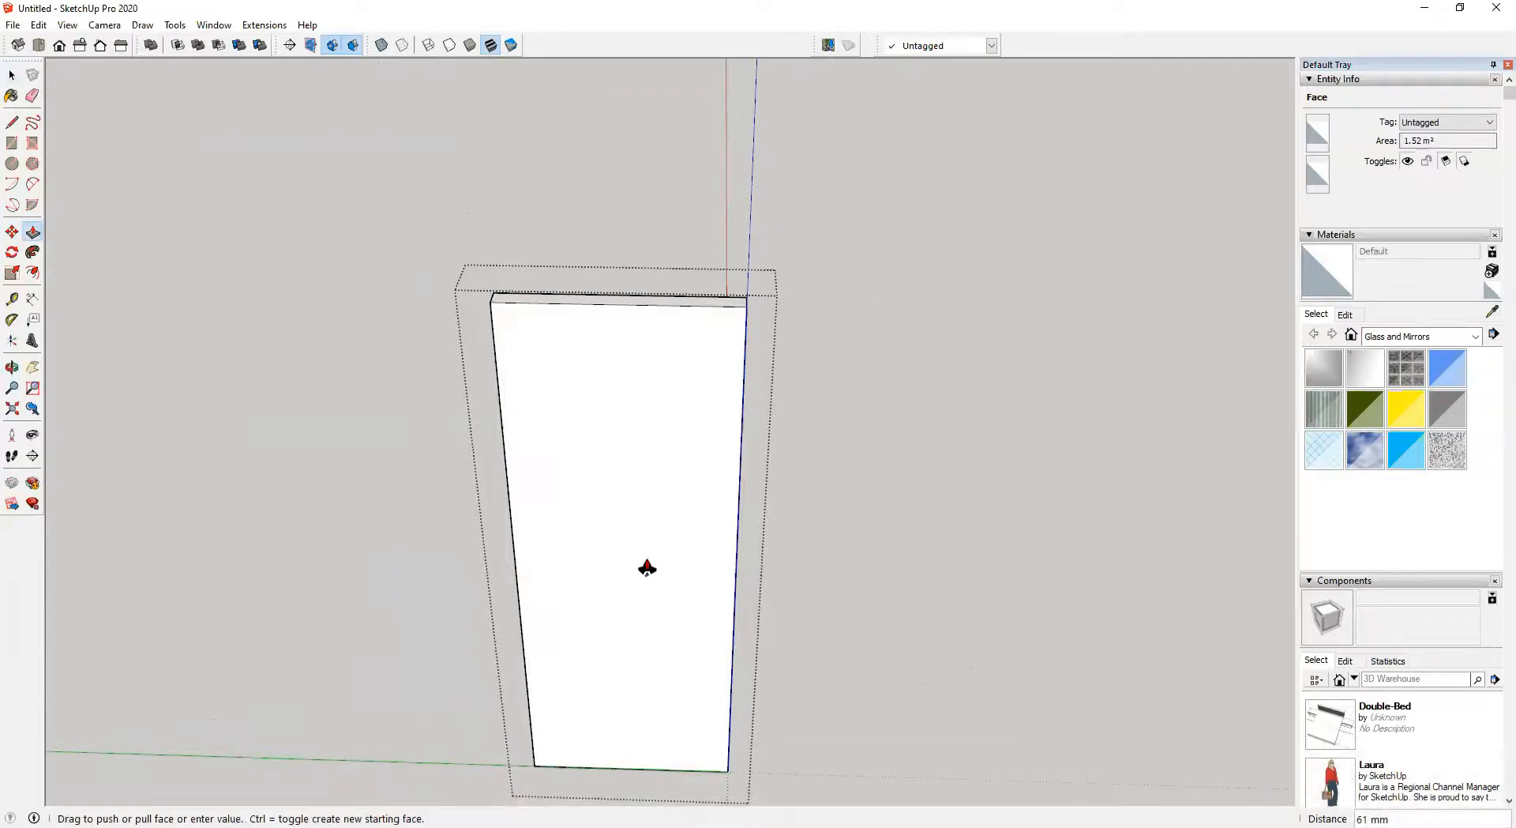
pyautogui.write('35')
pyautogui.press('Return')
# Move the door panel group back so it sits within the frame's depth, using X-ray to snap to the frame edge
pyautogui.press('space')
pyautogui.click(1101, 495)
pyautogui.moveTo(1100, 495); pyautogui.dragTo(797, 560, button='middle')
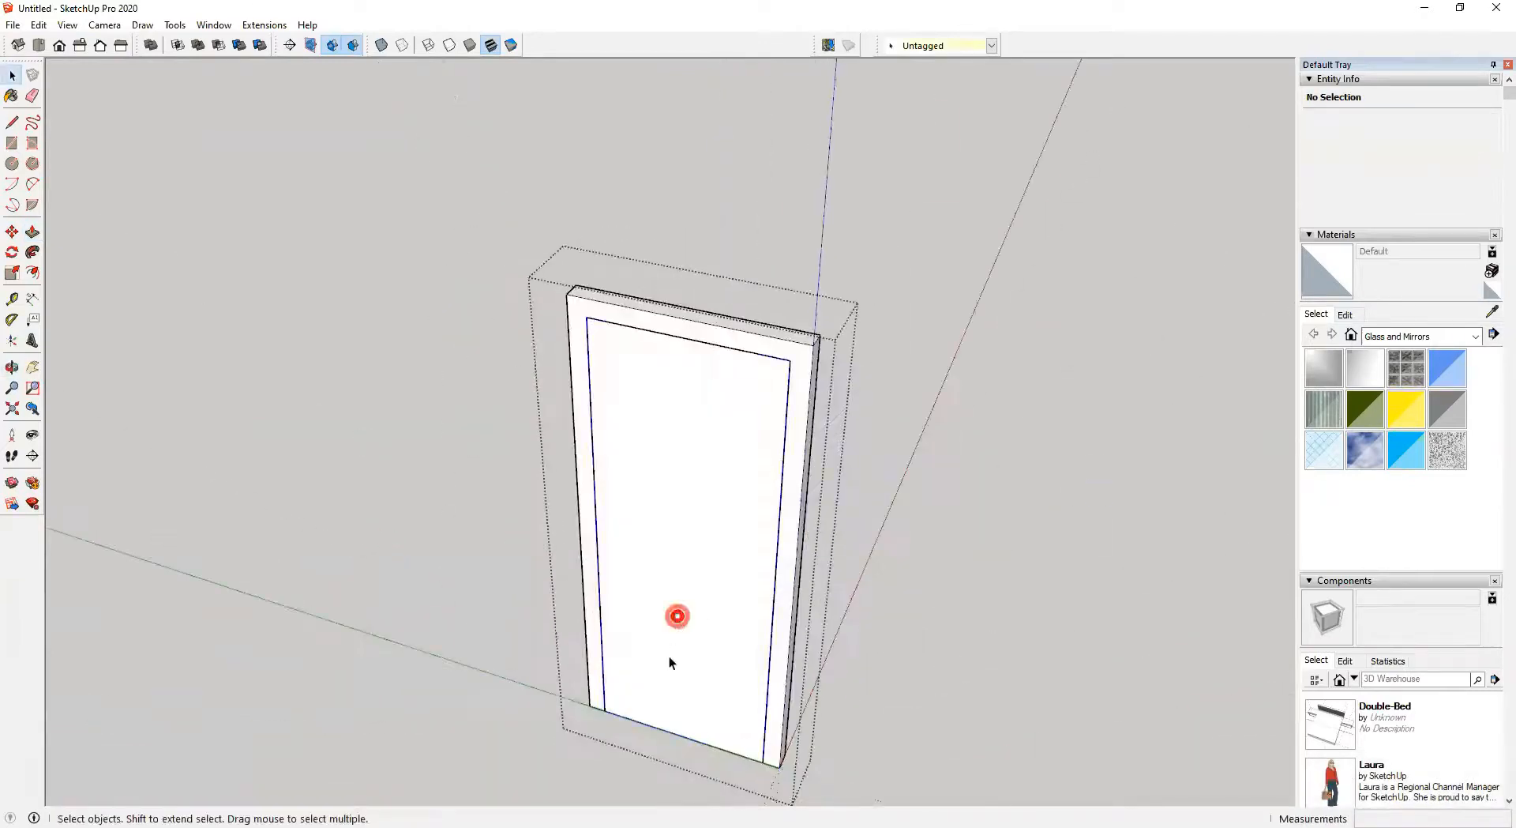
pyautogui.click(677, 615)
pyautogui.scroll(5, 731, 713)
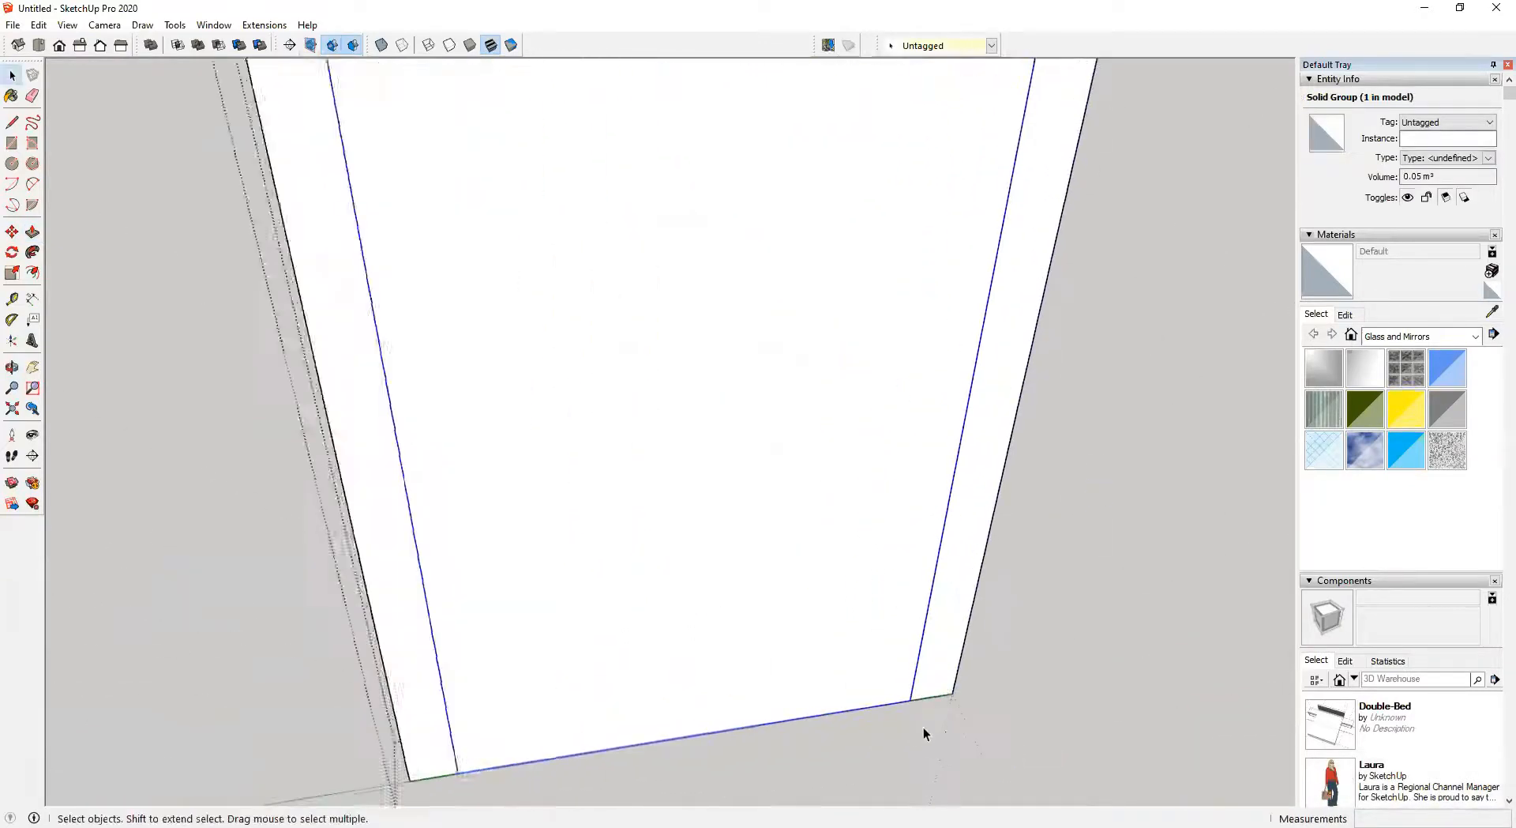
pyautogui.scroll(2, 923, 731)
pyautogui.press('m')
pyautogui.scroll(2, 901, 702)
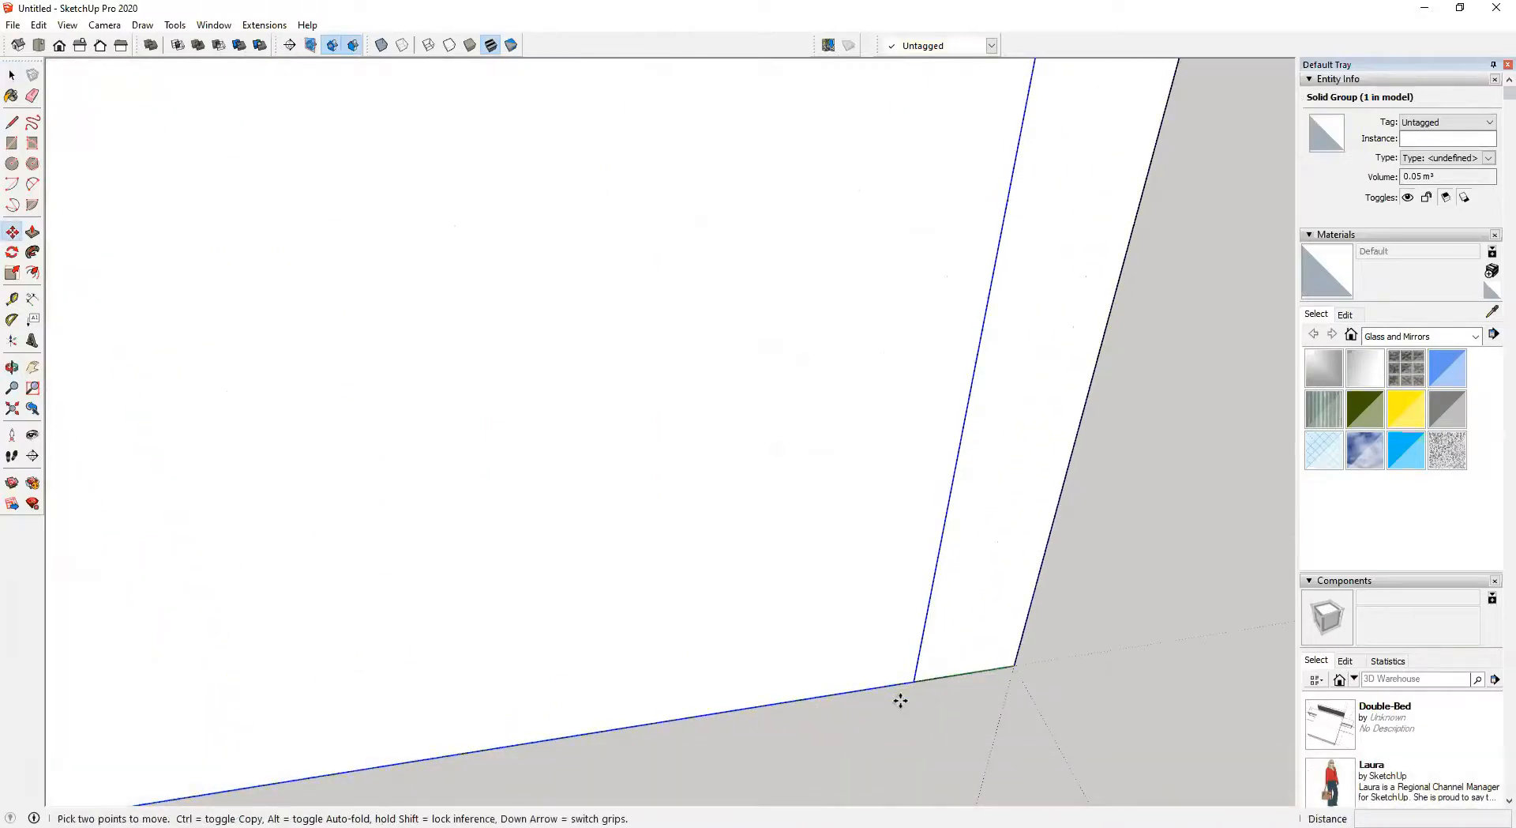
pyautogui.click(914, 684)
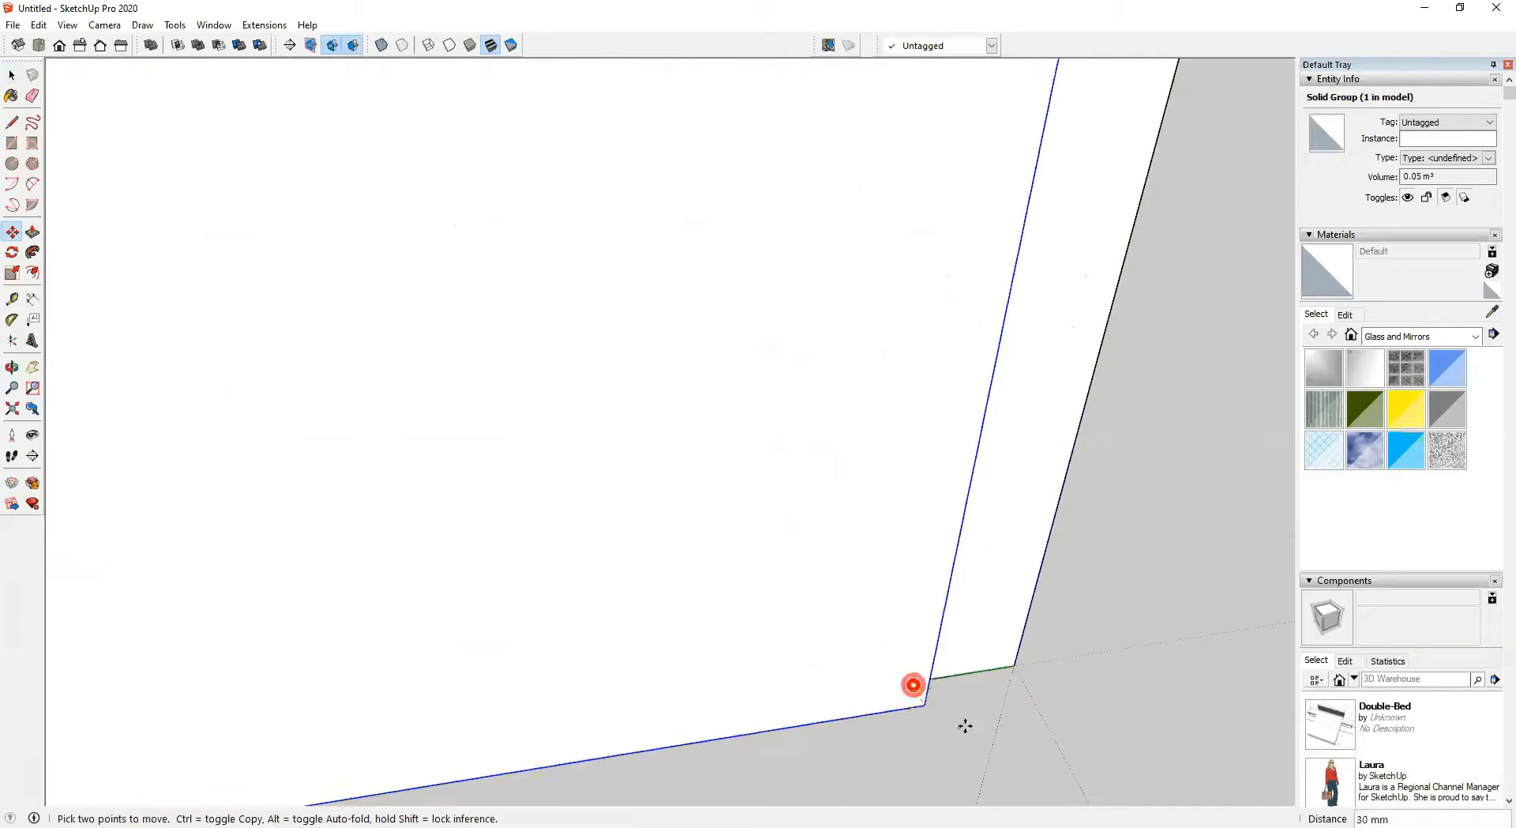
pyautogui.press('Escape')
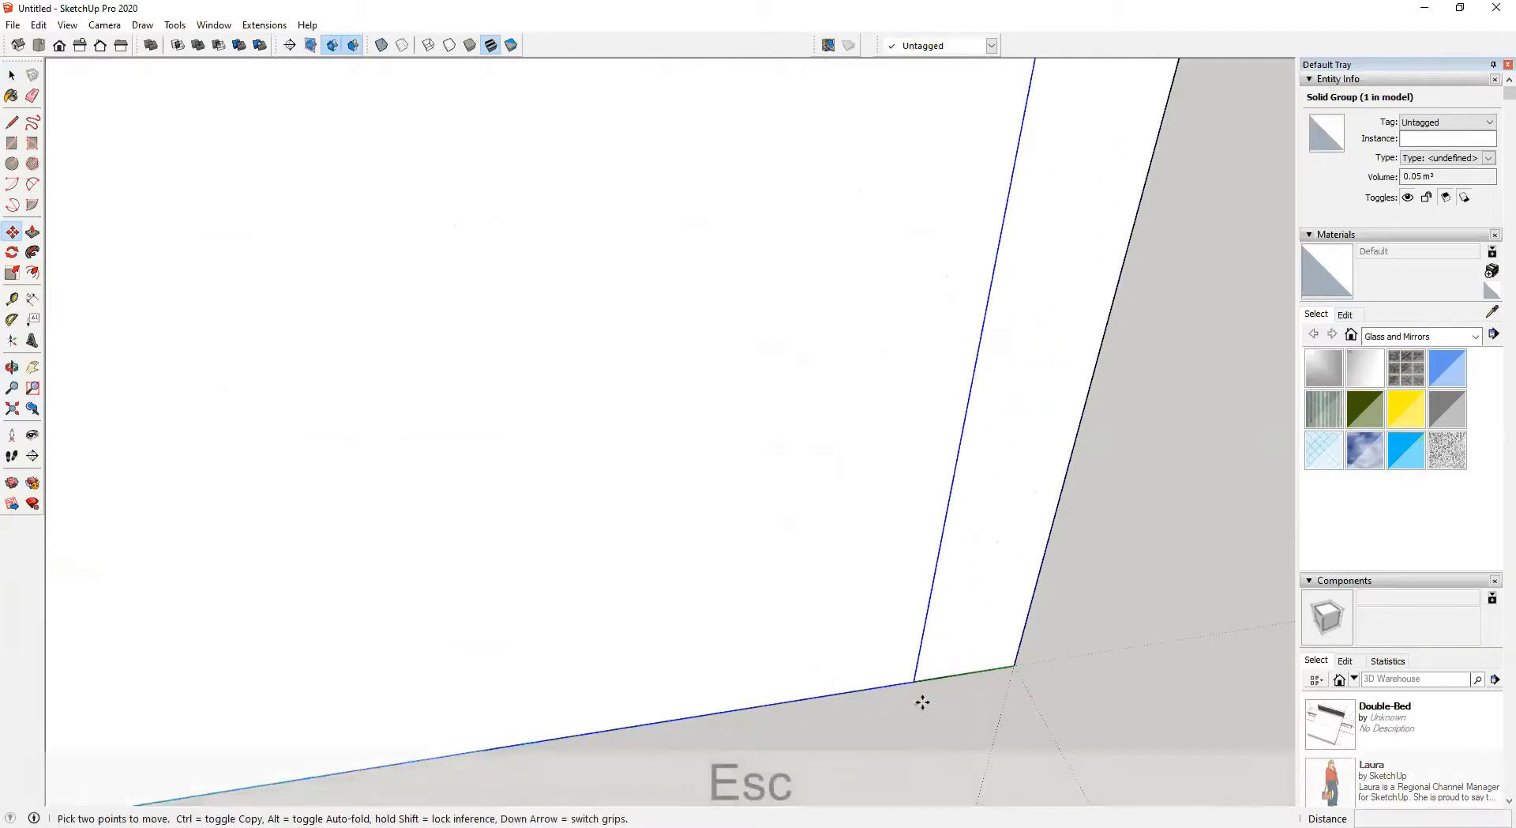
pyautogui.press('j')
pyautogui.scroll(4, 892, 689)
pyautogui.moveTo(892, 688); pyautogui.dragTo(765, 642, button='middle')
pyautogui.press('j')
pyautogui.press('k')
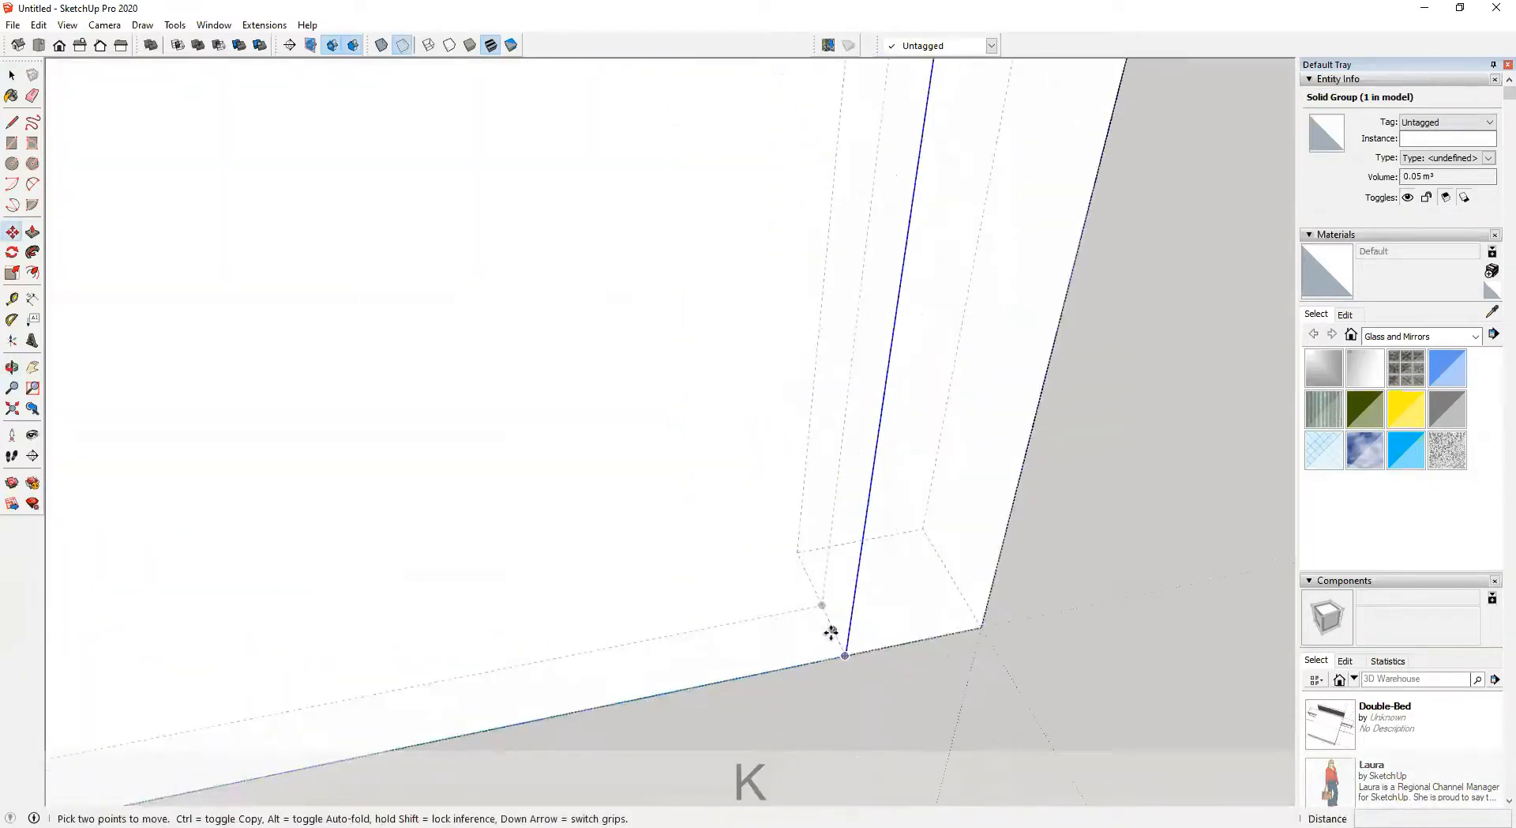
pyautogui.click(831, 632)
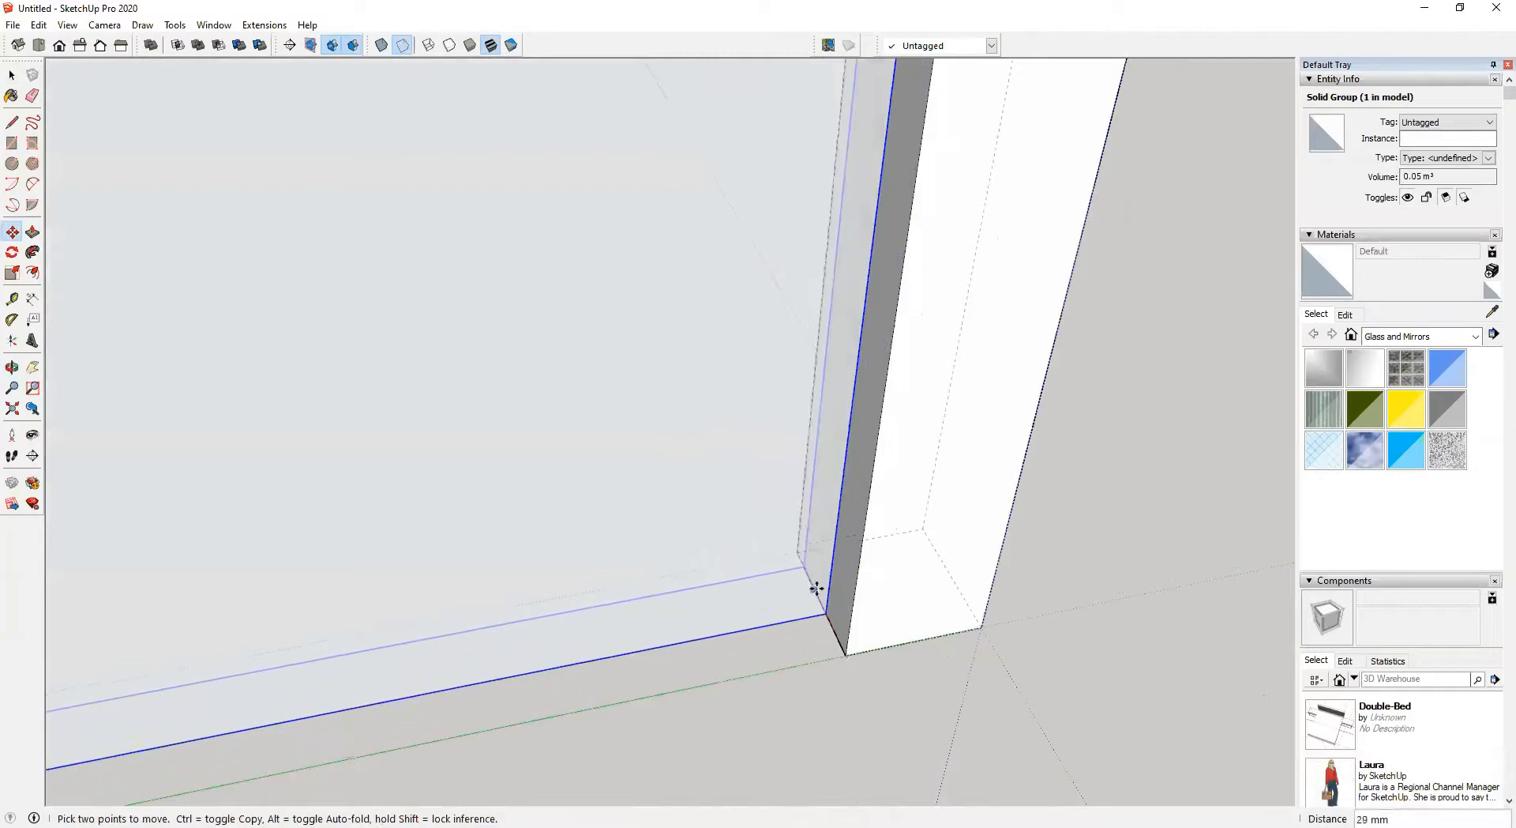
pyautogui.click(820, 601)
pyautogui.scroll(-3, 804, 613)
pyautogui.moveTo(802, 613); pyautogui.dragTo(442, 529, button='middle')
pyautogui.press('space')
# Move the door frame group about 21 mm to align it with the doorway's edge
pyautogui.scroll(-3, 770, 624)
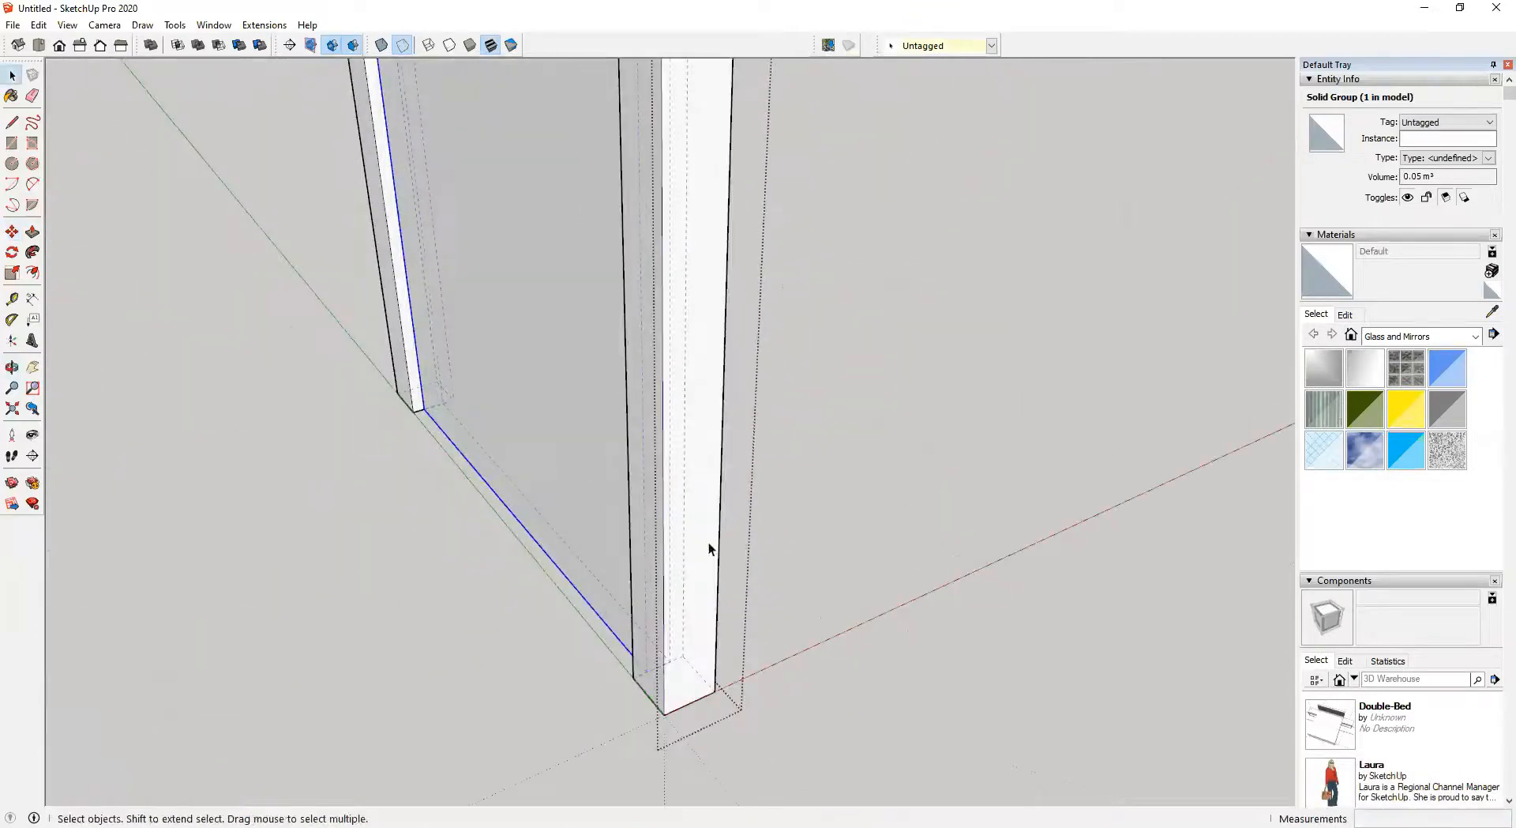
pyautogui.click(932, 669)
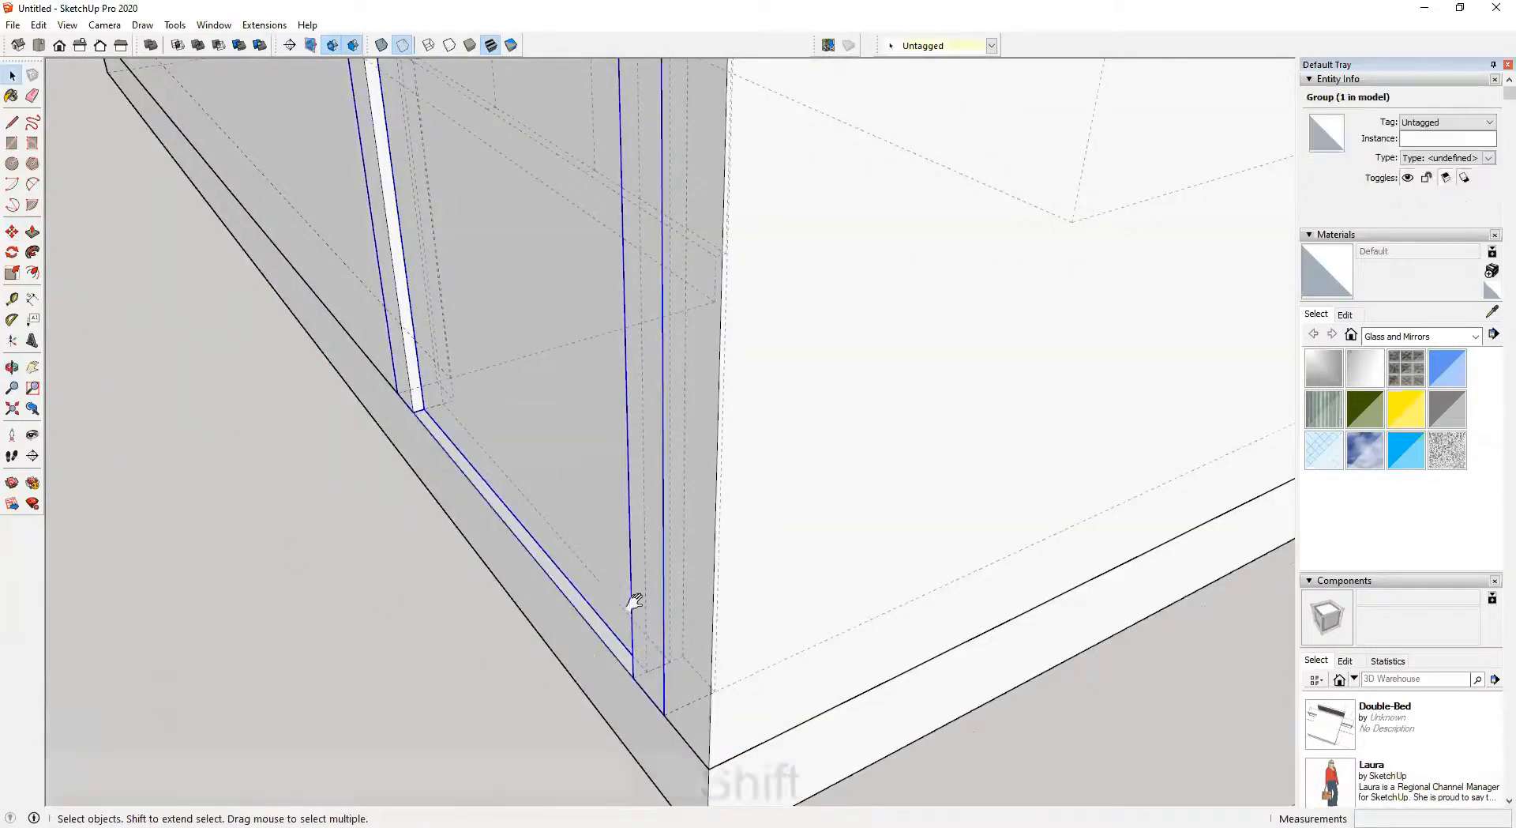
pyautogui.keyDown('shift'); pyautogui.moveTo(633, 602); pyautogui.dragTo(993, 764, button='middle'); pyautogui.keyUp('shift')
pyautogui.scroll(6, 799, 643)
pyautogui.moveTo(705, 517)
pyautogui.mouseDown(button='middle')
pyautogui.moveTo(648, 516)
pyautogui.moveTo(698, 527)
pyautogui.mouseUp(button='middle')
pyautogui.press('m')
pyautogui.scroll(2, 699, 505)
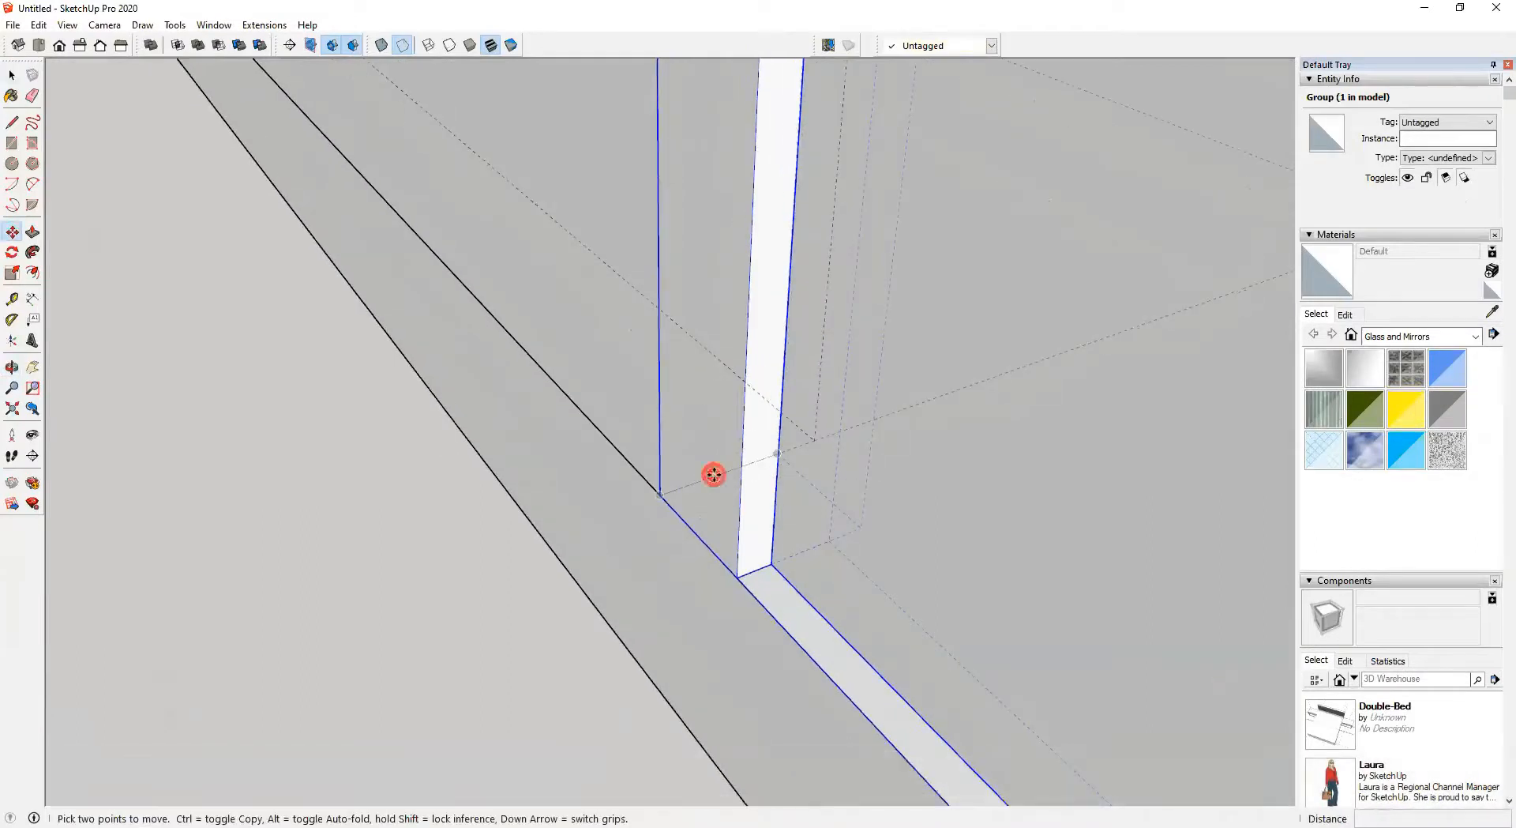
pyautogui.click(713, 475)
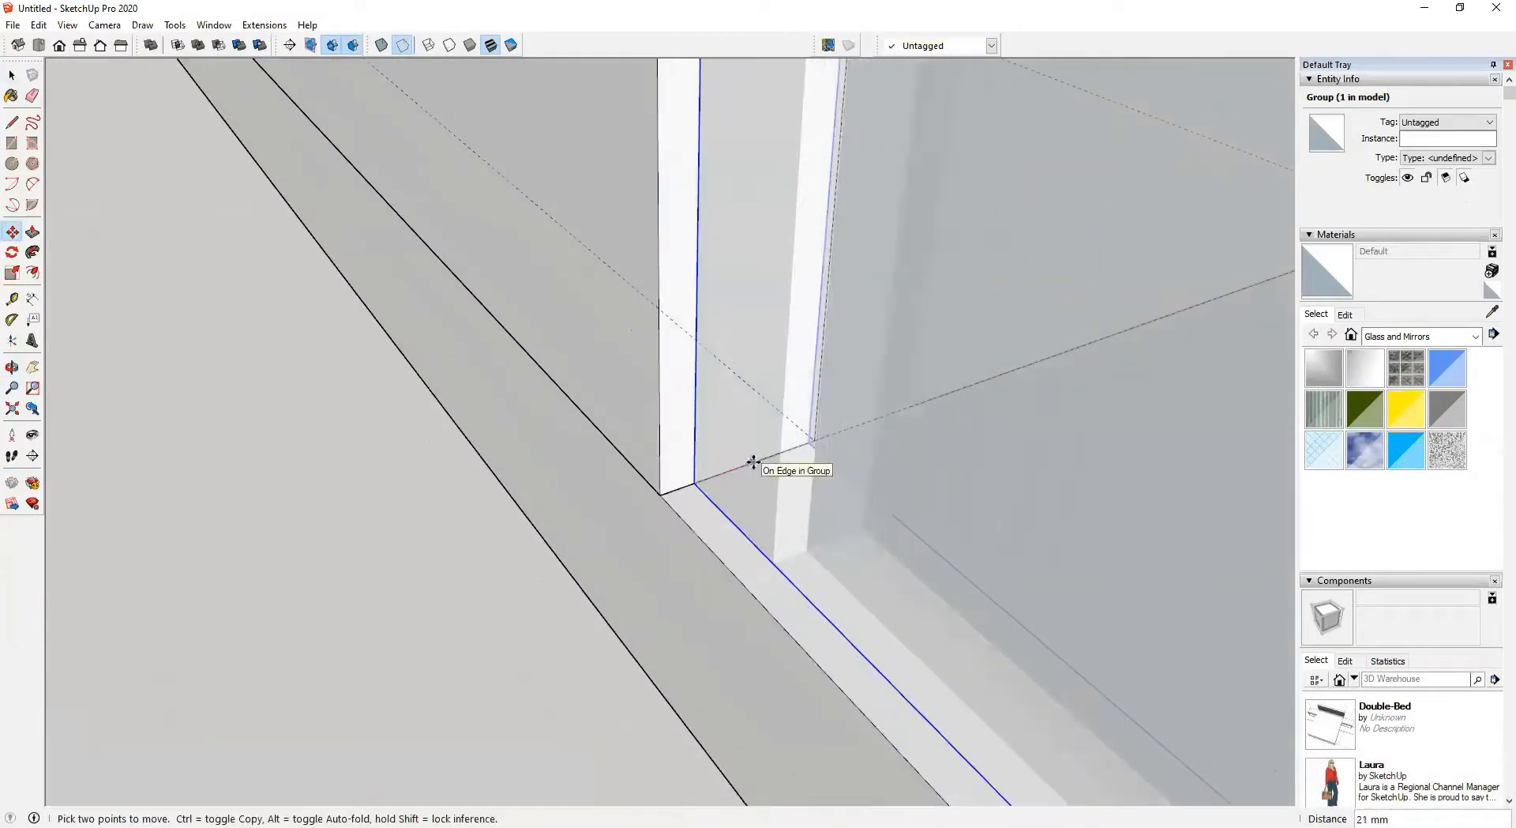
pyautogui.click(753, 462)
pyautogui.press('k')
pyautogui.scroll(-3, 707, 557)
pyautogui.scroll(-6, 798, 597)
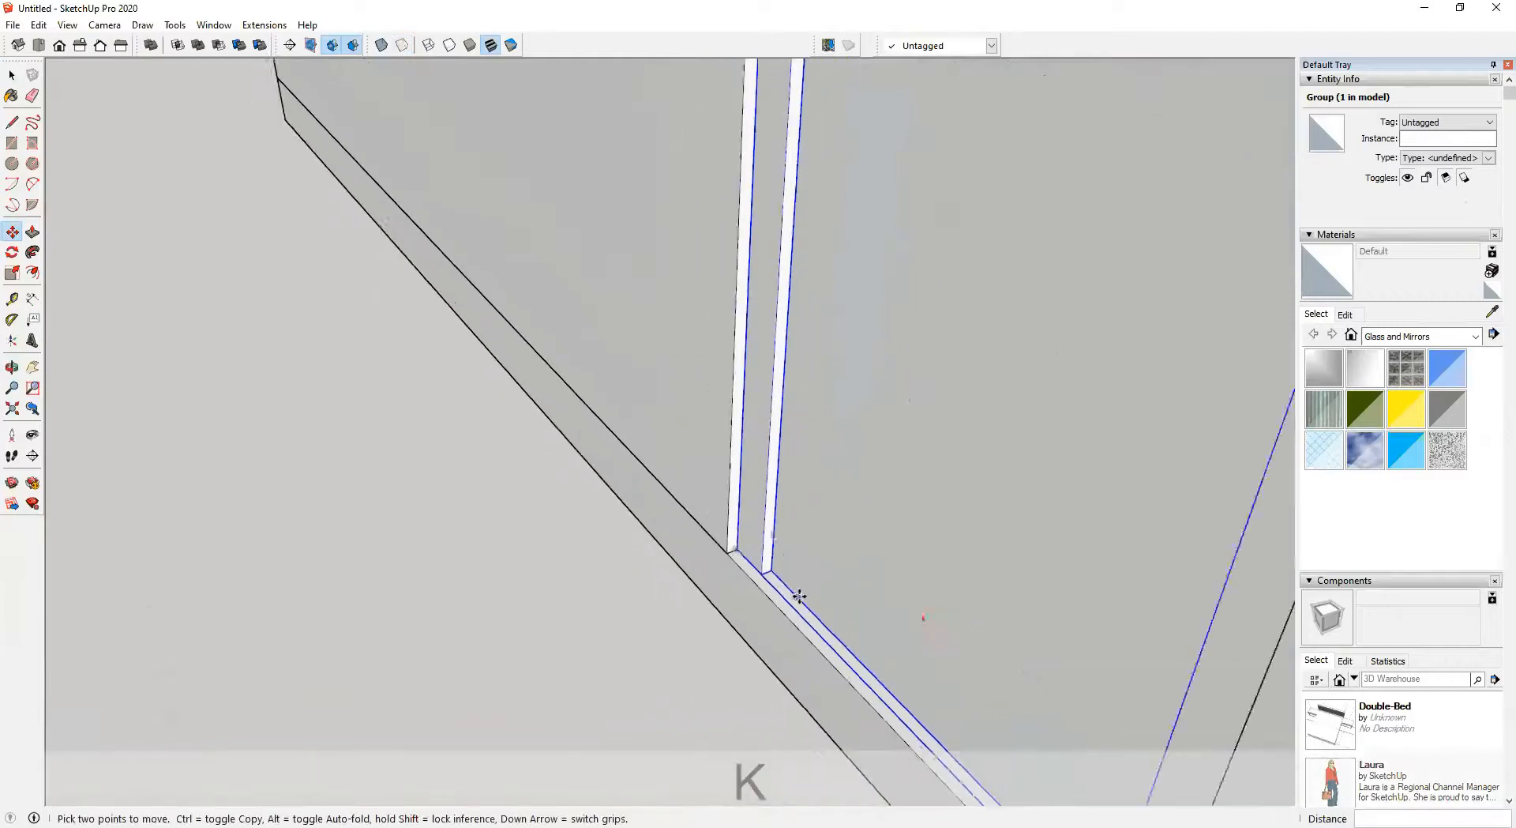
pyautogui.moveTo(798, 599); pyautogui.dragTo(509, 611, button='middle')
pyautogui.press('space')
# Rotate the door panel 90° about its bottom hinge corner around the vertical axis
pyautogui.doubleClick(949, 523)
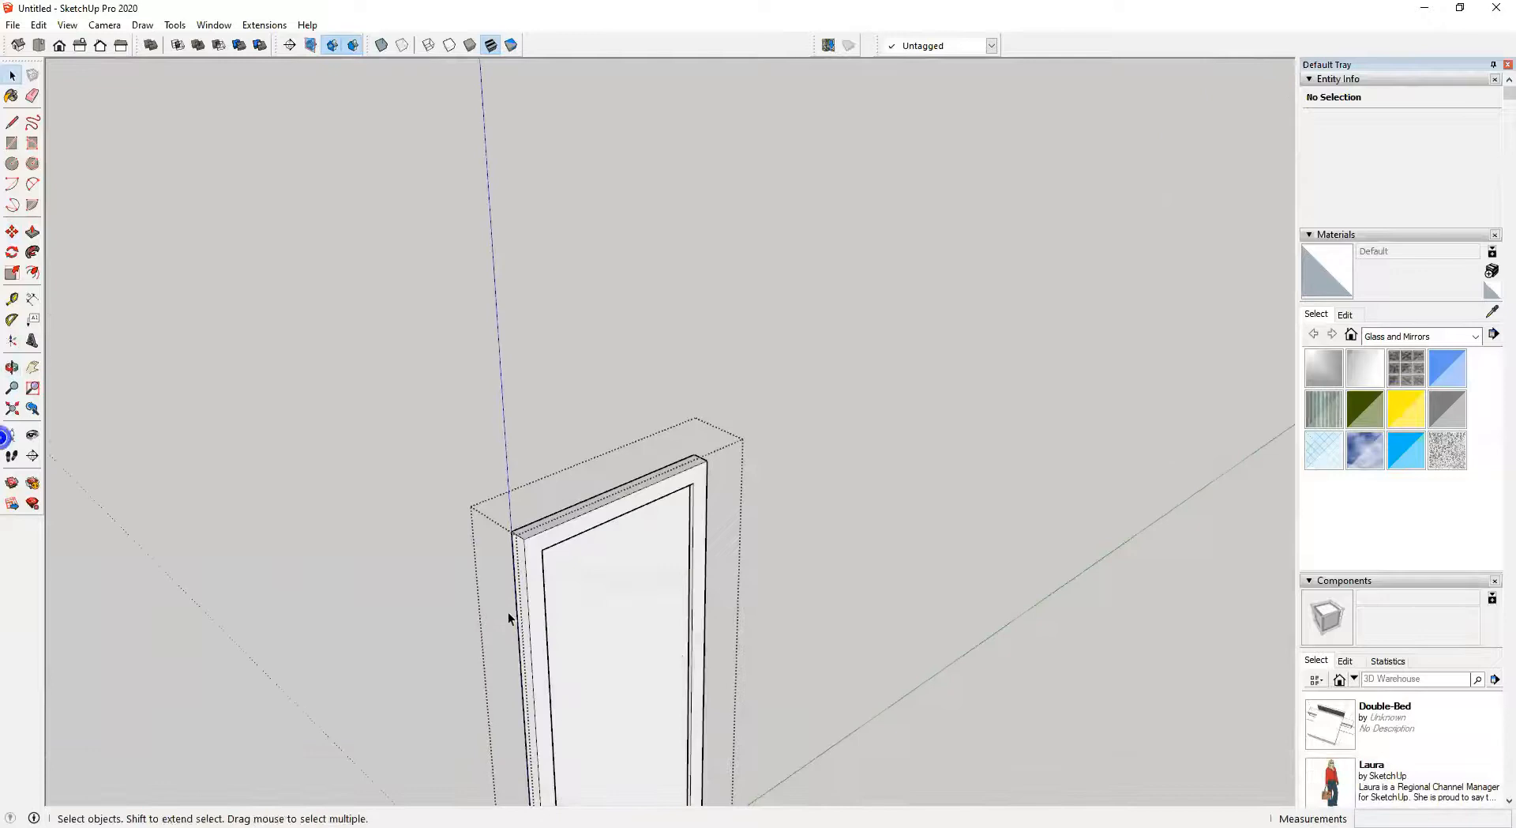
pyautogui.click(560, 544)
pyautogui.keyDown('shift'); pyautogui.moveTo(637, 632); pyautogui.dragTo(186, 604, button='middle'); pyautogui.keyUp('shift')
pyautogui.press('q')
pyautogui.scroll(3, 491, 627)
pyautogui.scroll(5, 442, 501)
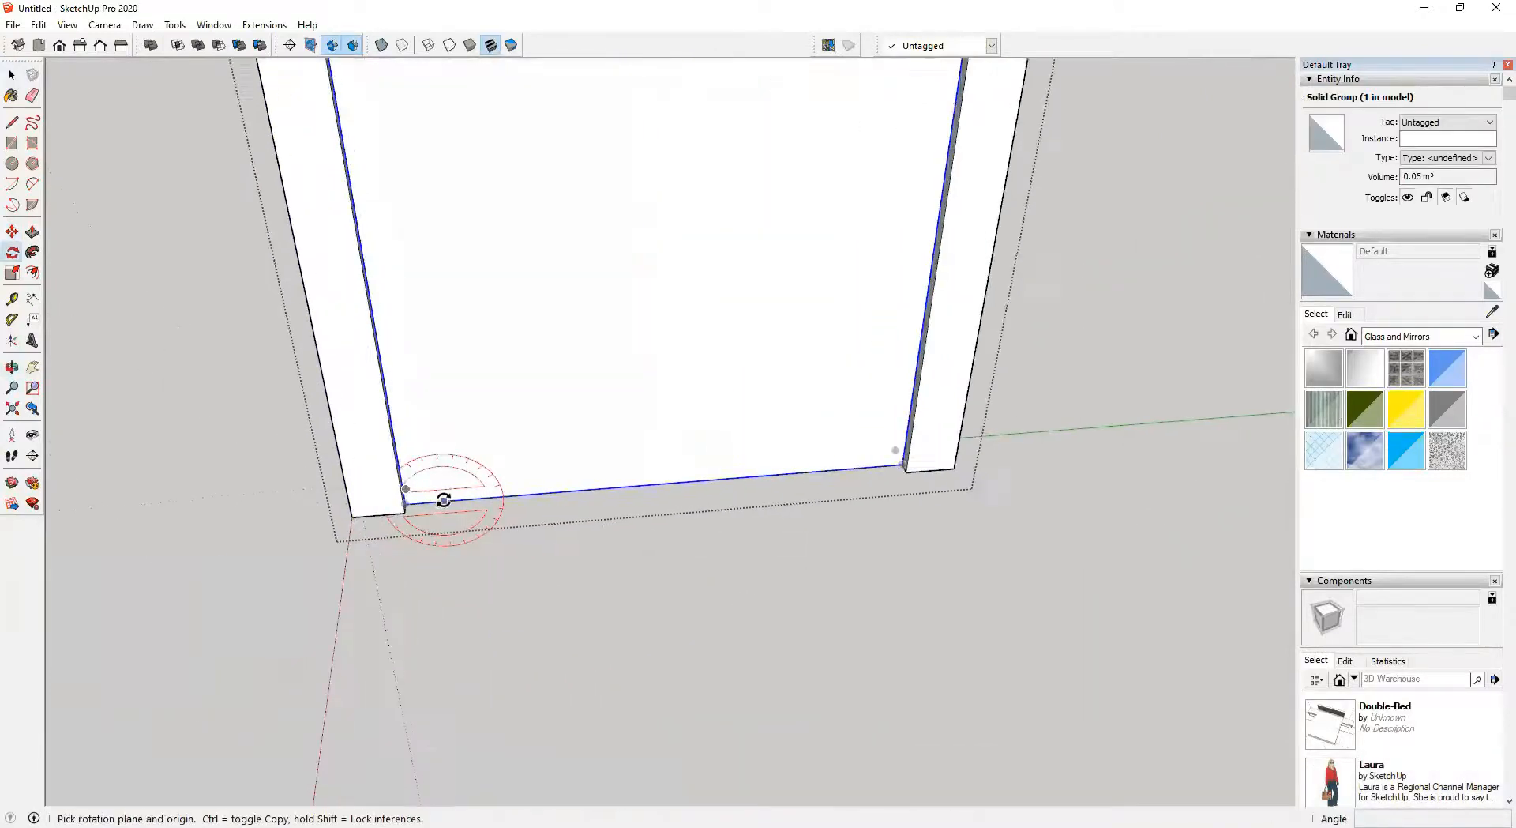
pyautogui.moveTo(433, 506); pyautogui.dragTo(324, 538, button='middle')
pyautogui.scroll(1, 379, 489)
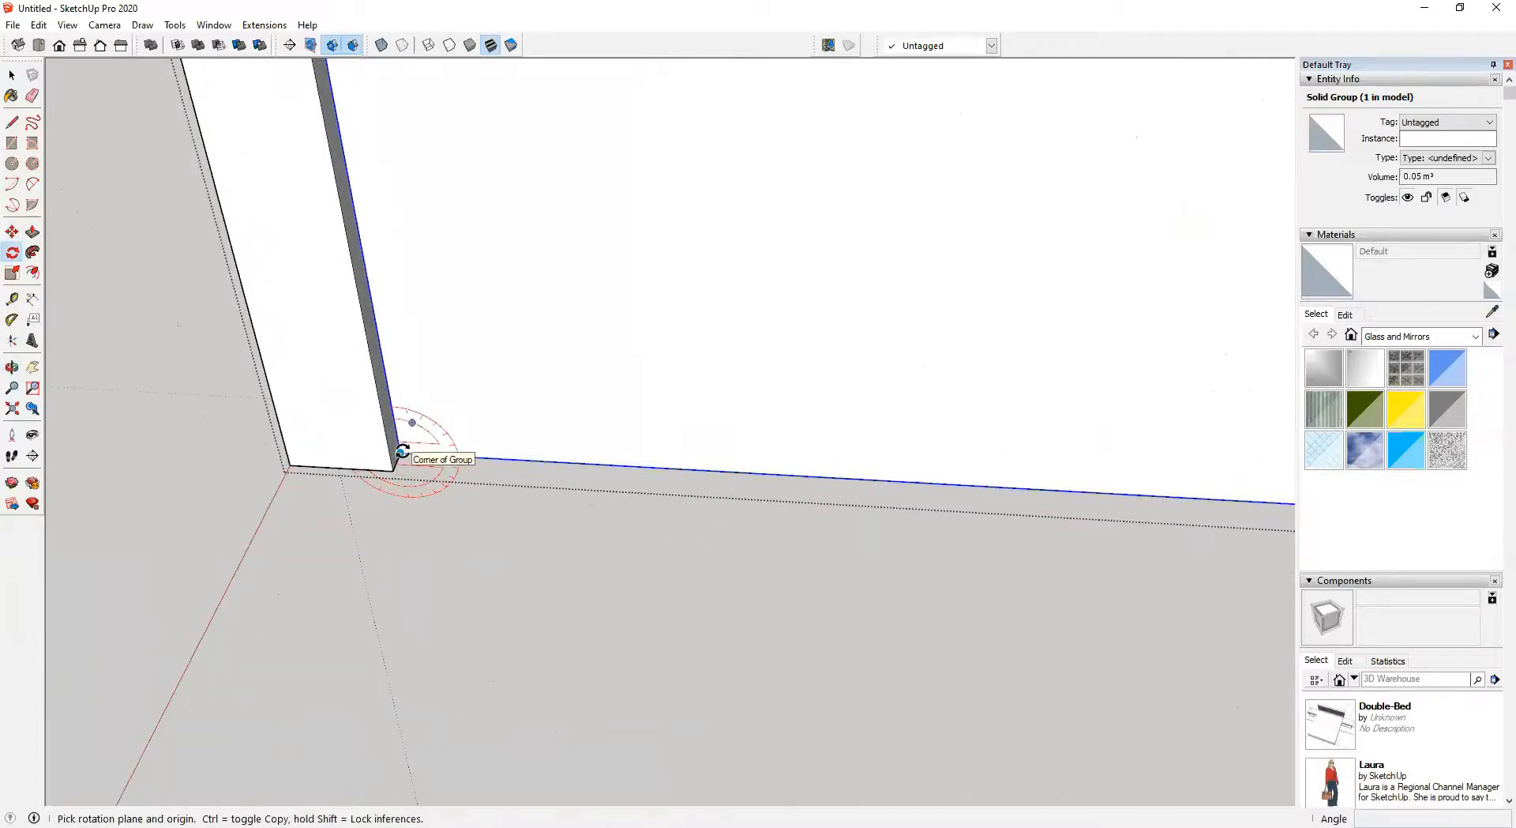
pyautogui.press('Up')
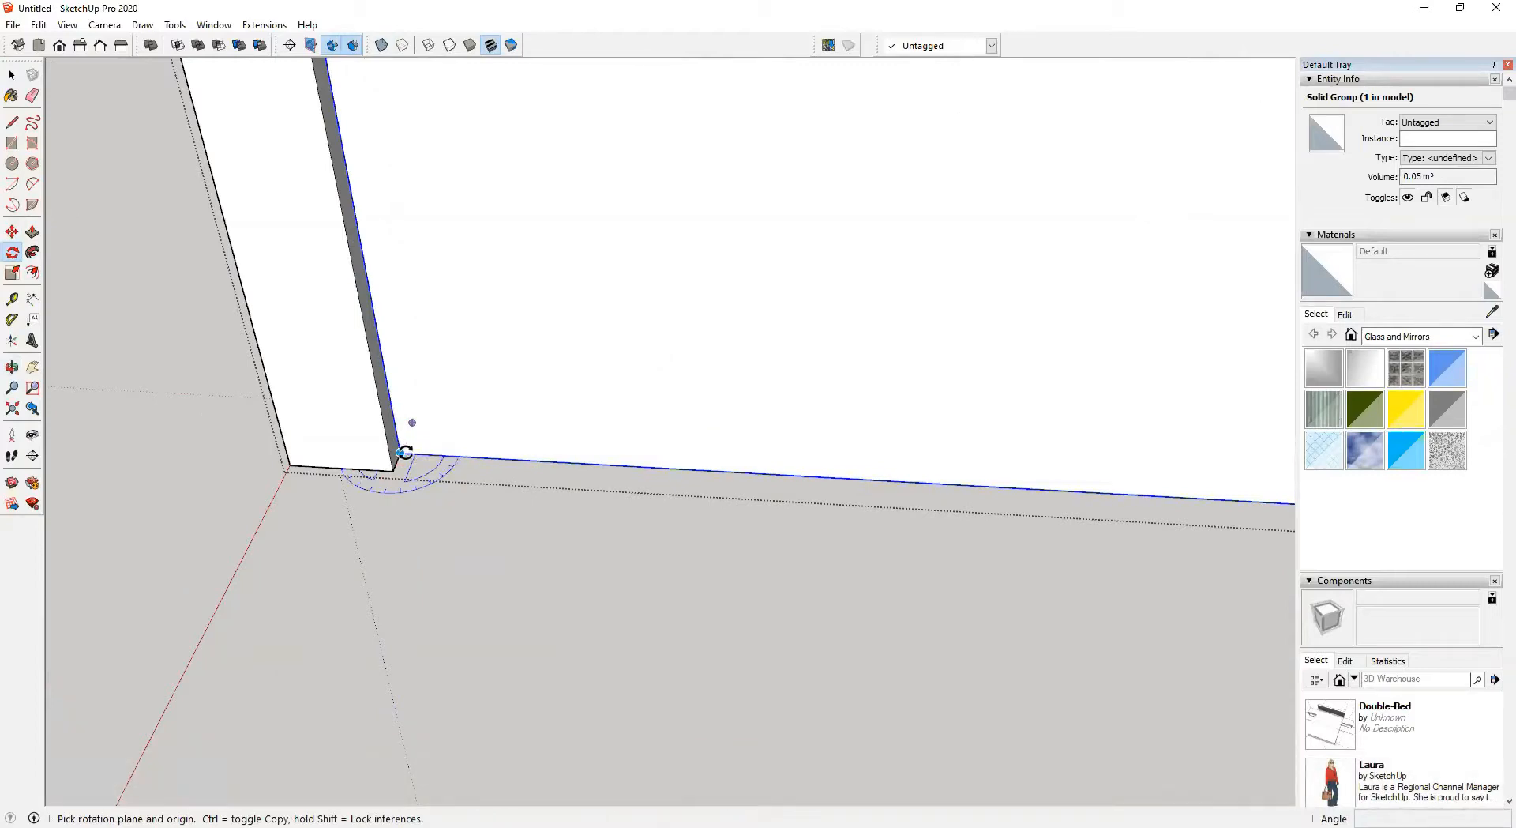
pyautogui.click(405, 451)
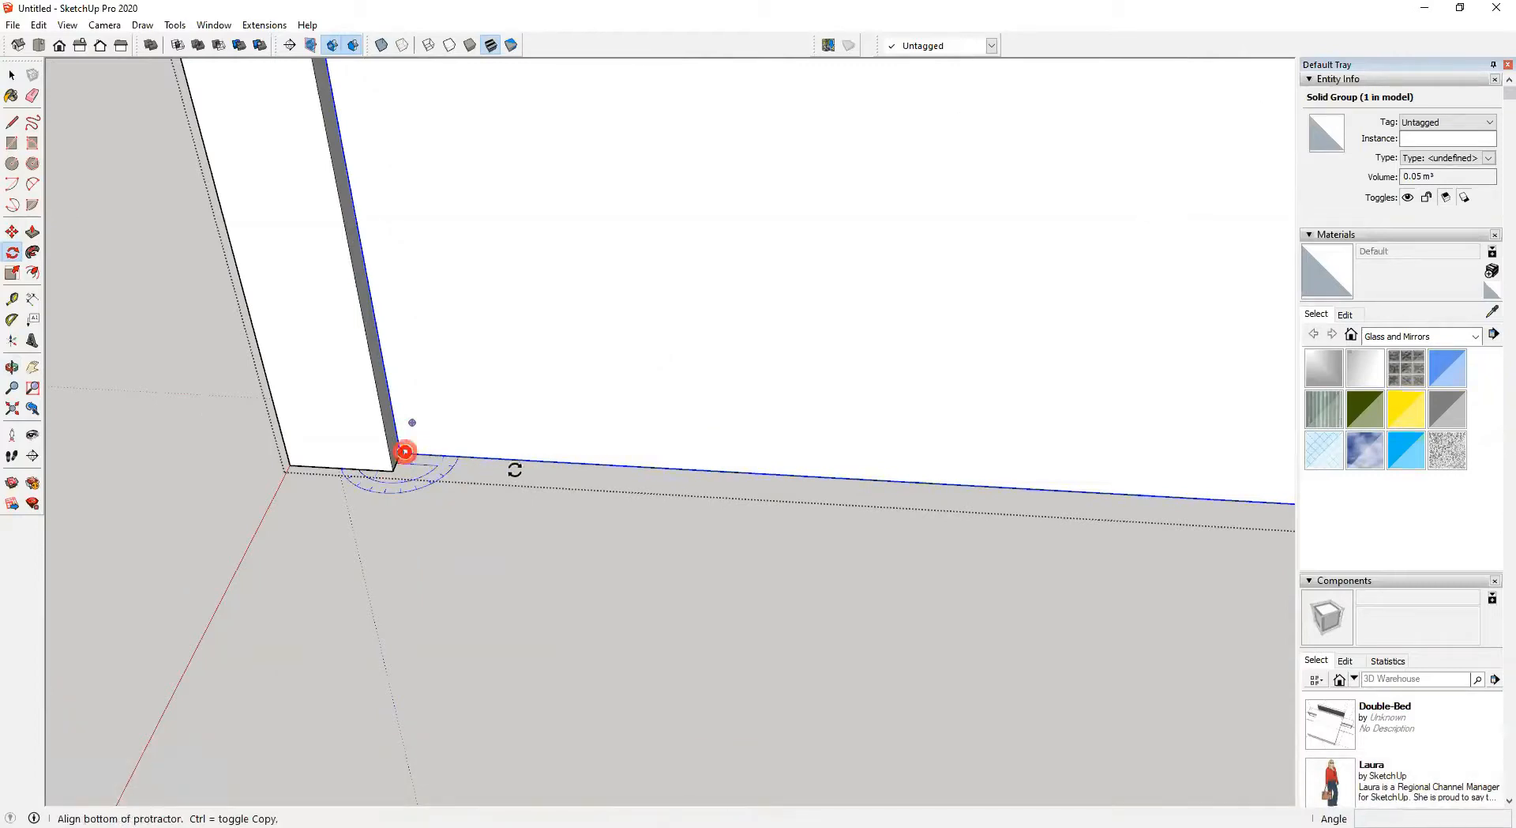
pyautogui.click(576, 462)
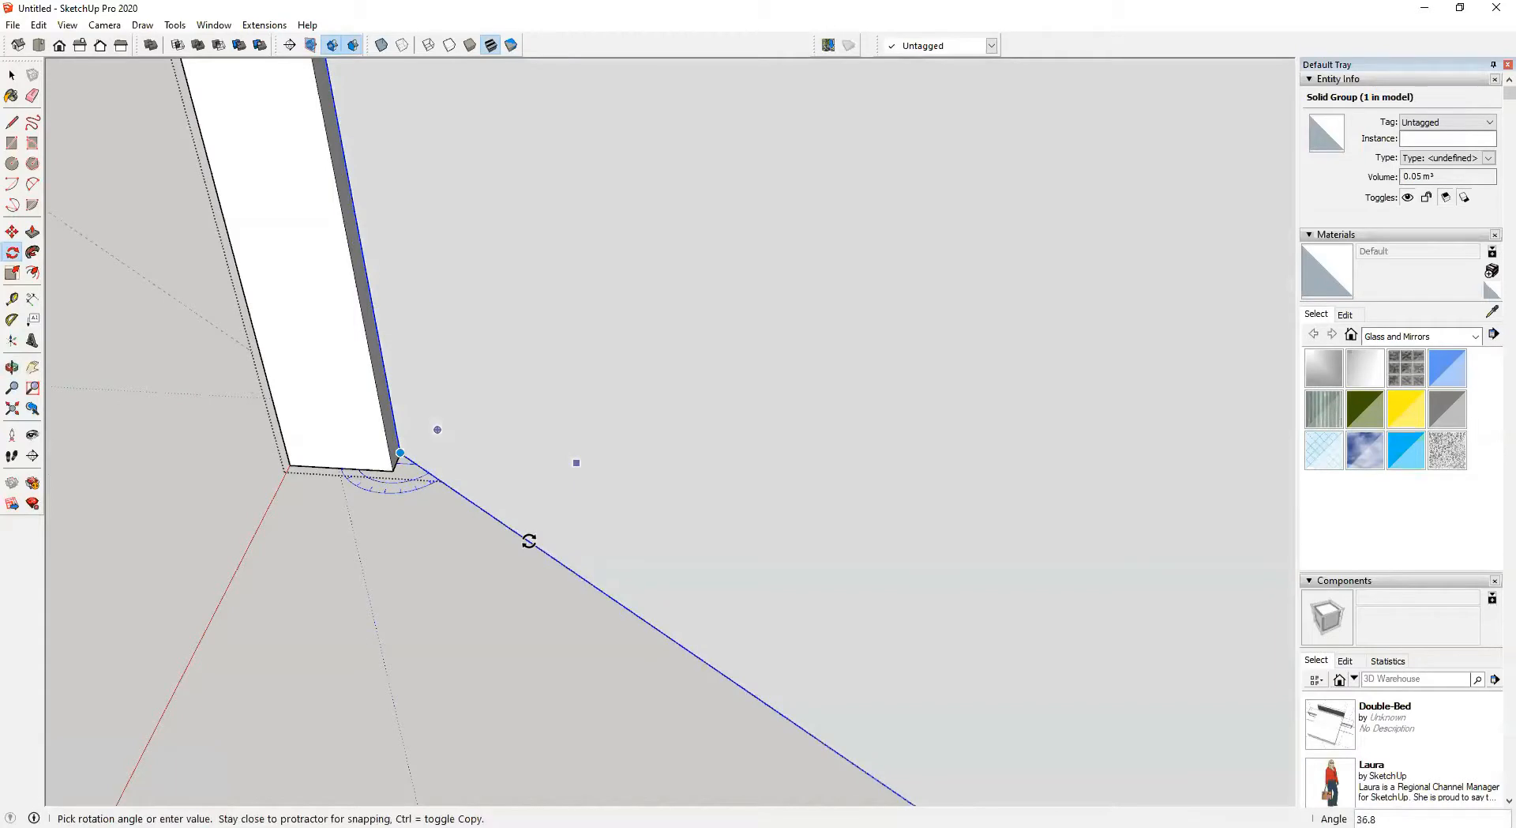
pyautogui.write('90')
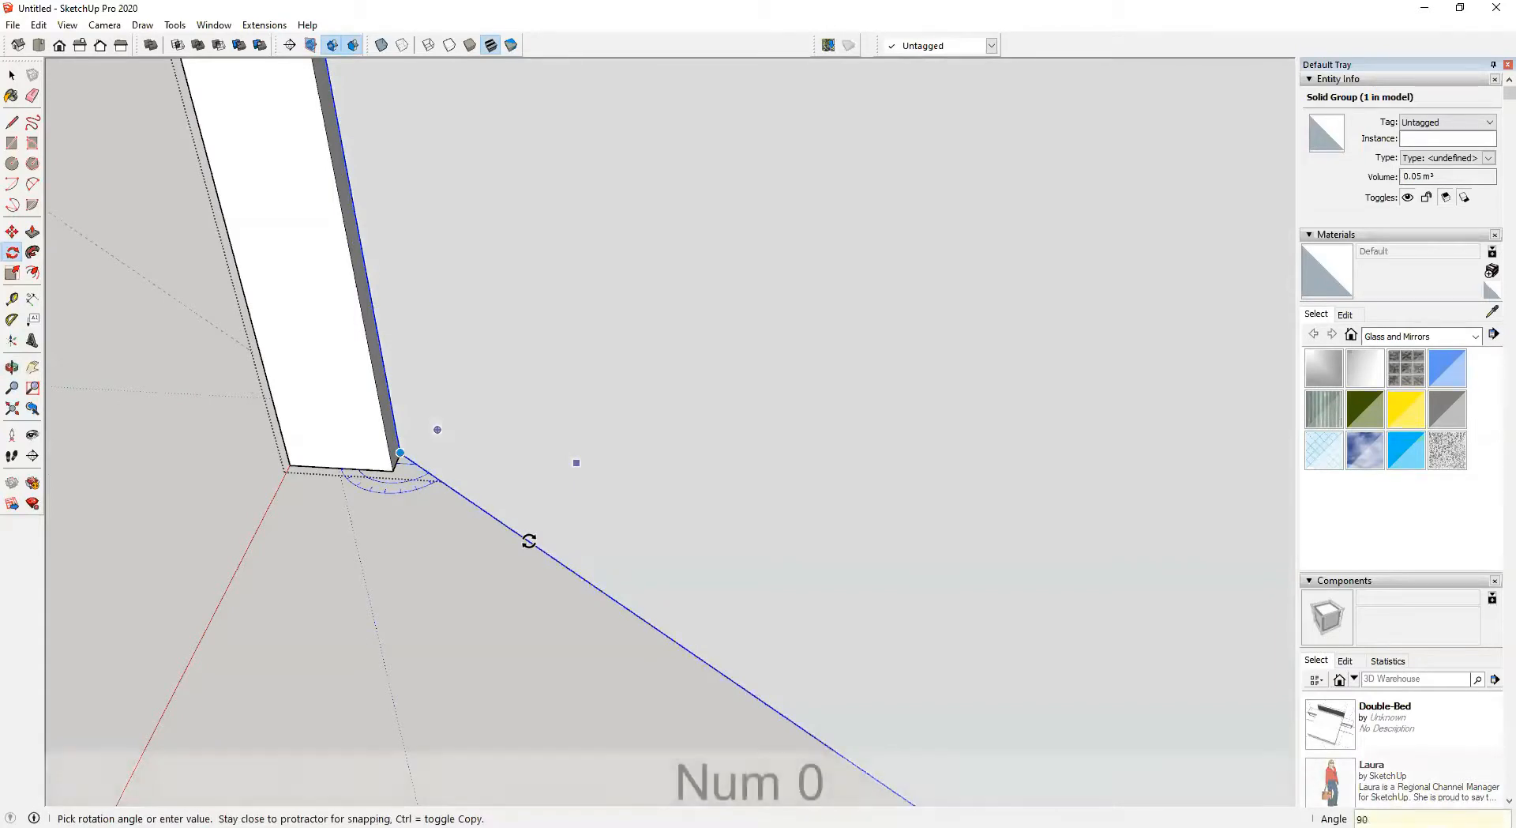
pyautogui.press('Return')
# Orbit and zoom out to review the door within the furnished room
pyautogui.scroll(-10, 530, 541)
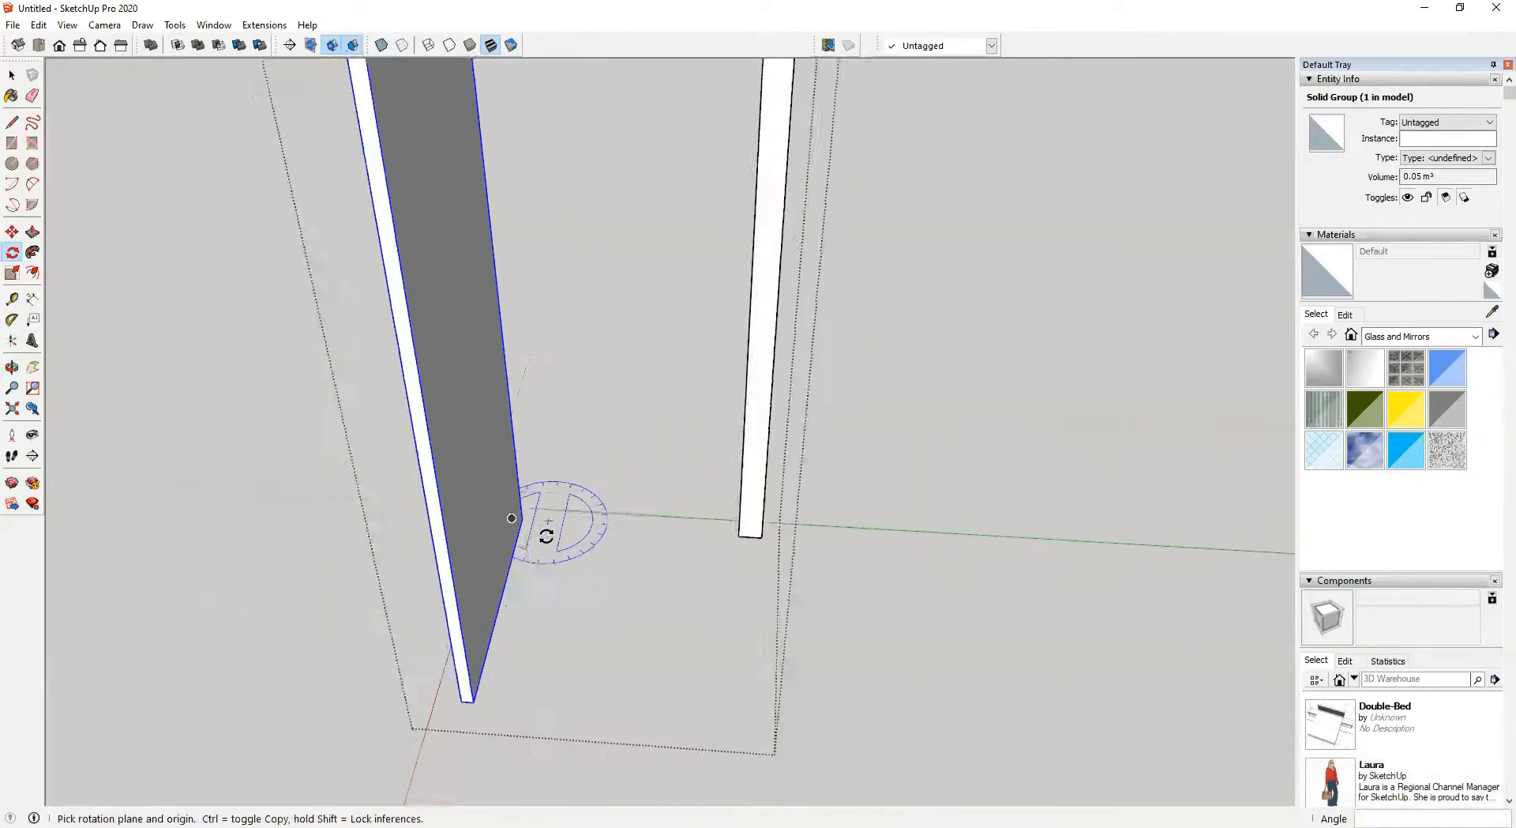
pyautogui.moveTo(552, 534); pyautogui.dragTo(979, 545, button='middle')
pyautogui.press('space')
pyautogui.click(941, 383)
pyautogui.scroll(-5, 789, 472)
pyautogui.moveTo(789, 472); pyautogui.dragTo(1168, 379, button='middle')
pyautogui.keyDown('shift'); pyautogui.moveTo(789, 395); pyautogui.dragTo(1232, 703, button='middle'); pyautogui.keyUp('shift')
pyautogui.moveTo(823, 501); pyautogui.dragTo(939, 616, button='middle')
pyautogui.keyDown('shift'); pyautogui.moveTo(940, 615); pyautogui.dragTo(912, 496, button='middle'); pyautogui.keyUp('shift')
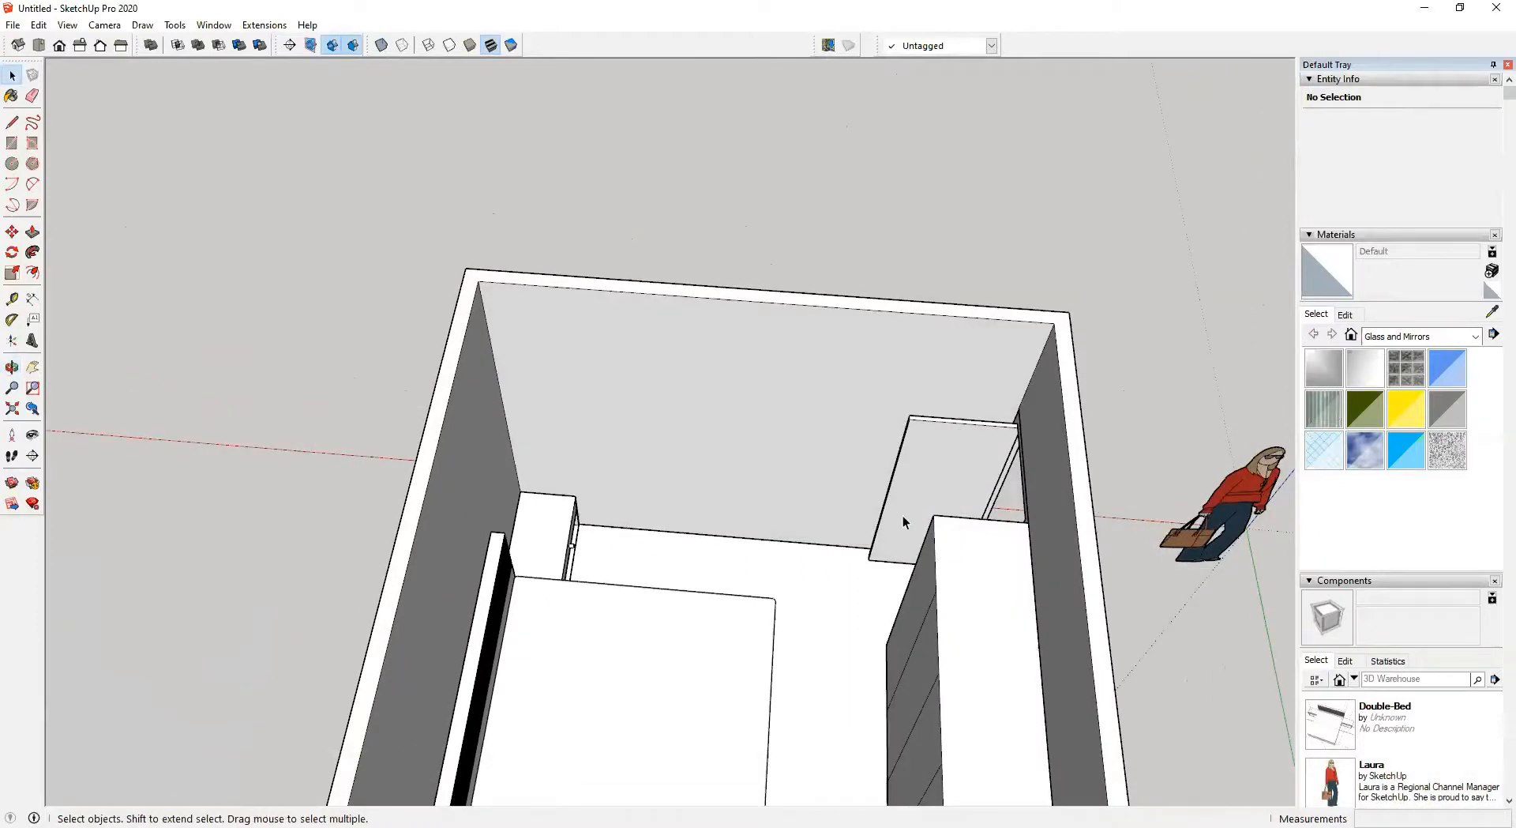
pyautogui.scroll(-2, 904, 521)
pyautogui.moveTo(904, 531); pyautogui.dragTo(643, 653, button='middle')
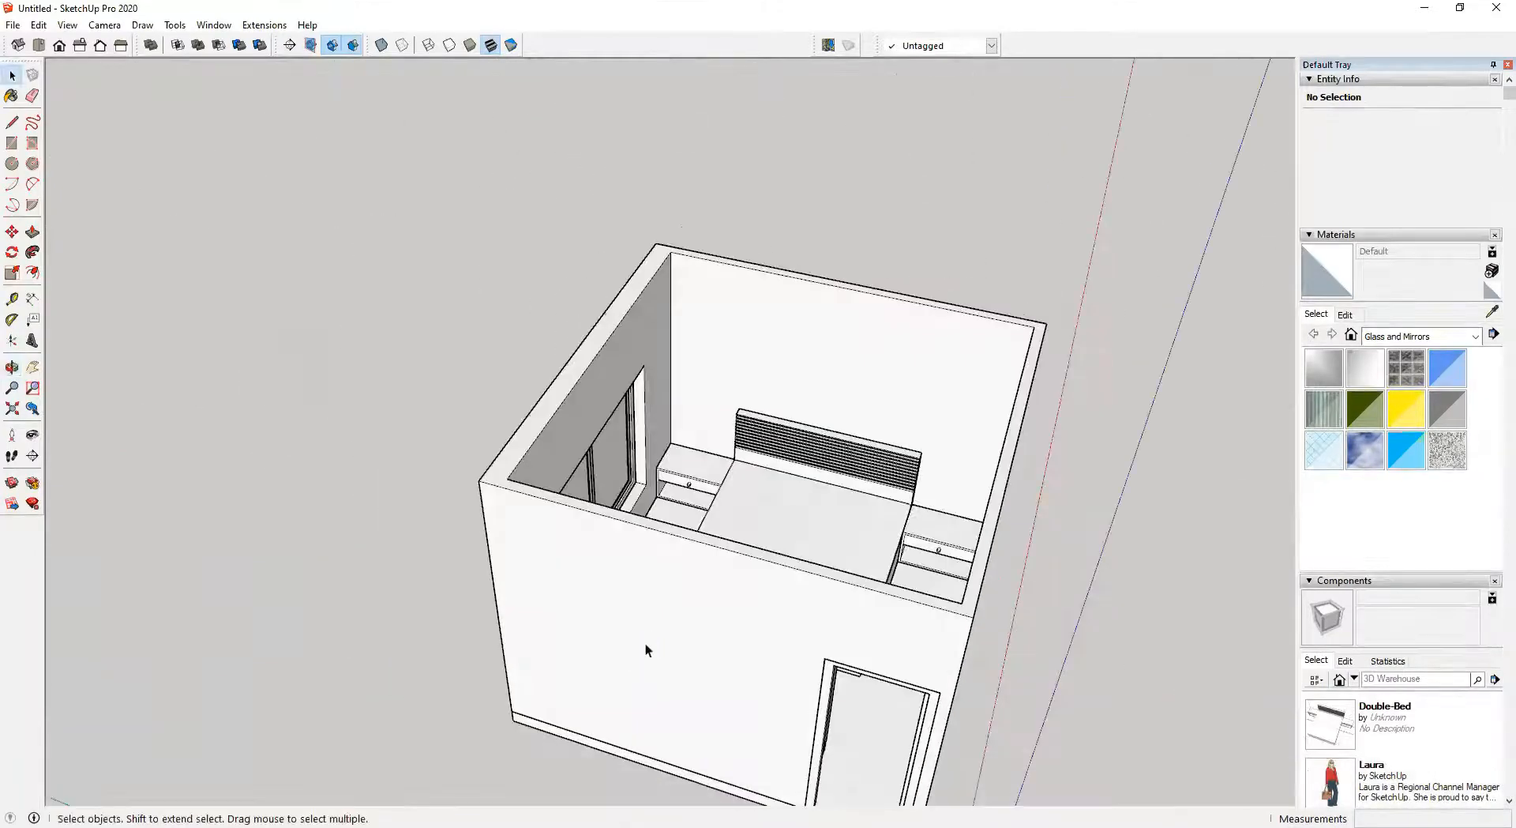
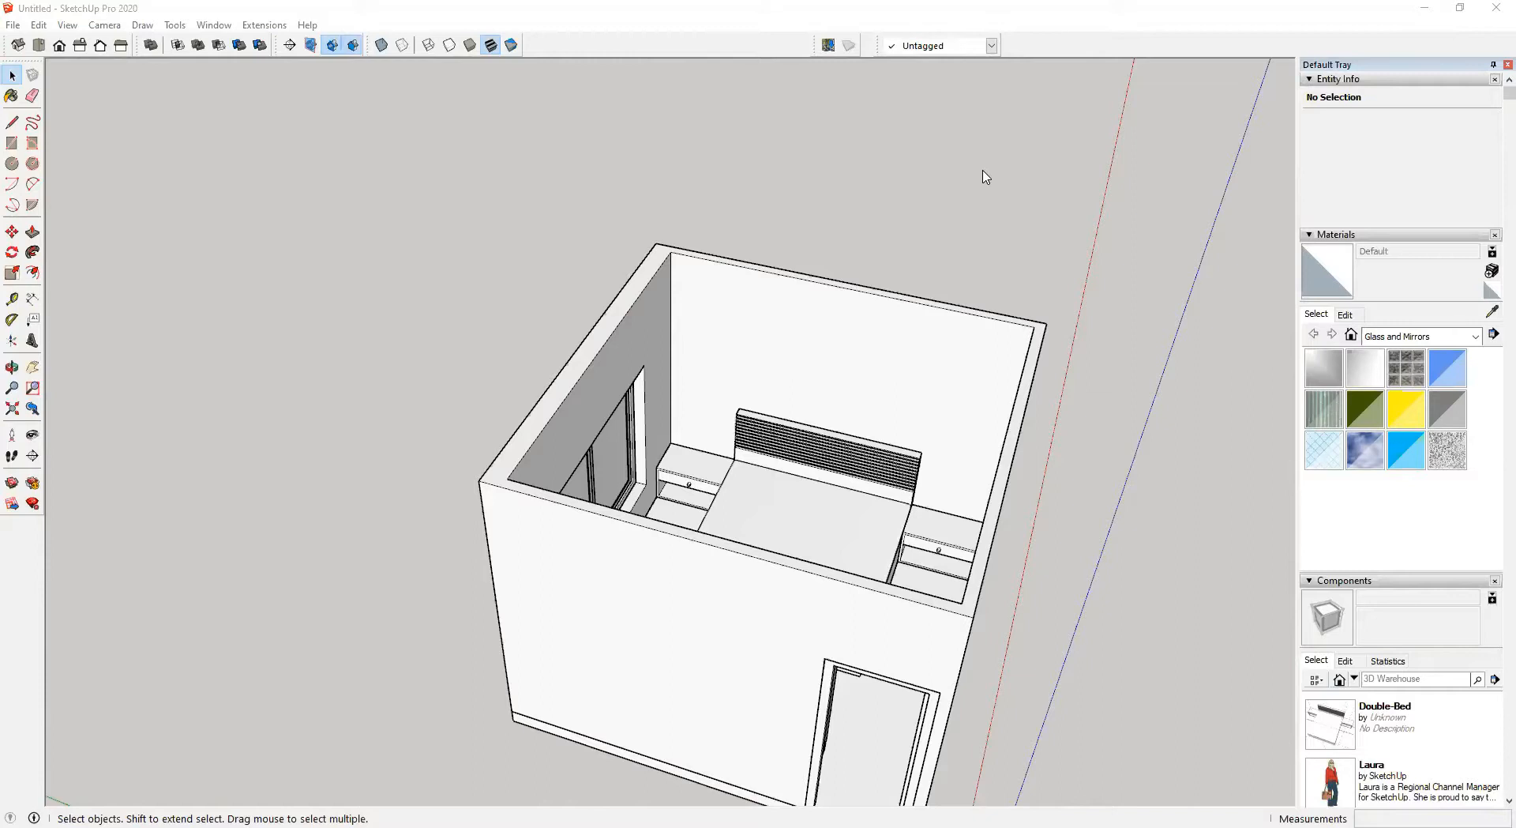
# Select the room's wall group and open the Tags panel in the tray
pyautogui.click(926, 348)
pyautogui.moveTo(908, 371); pyautogui.dragTo(569, 474, button='middle')
pyautogui.keyDown('shift'); pyautogui.moveTo(568, 474); pyautogui.dragTo(803, 488, button='middle'); pyautogui.keyUp('shift')
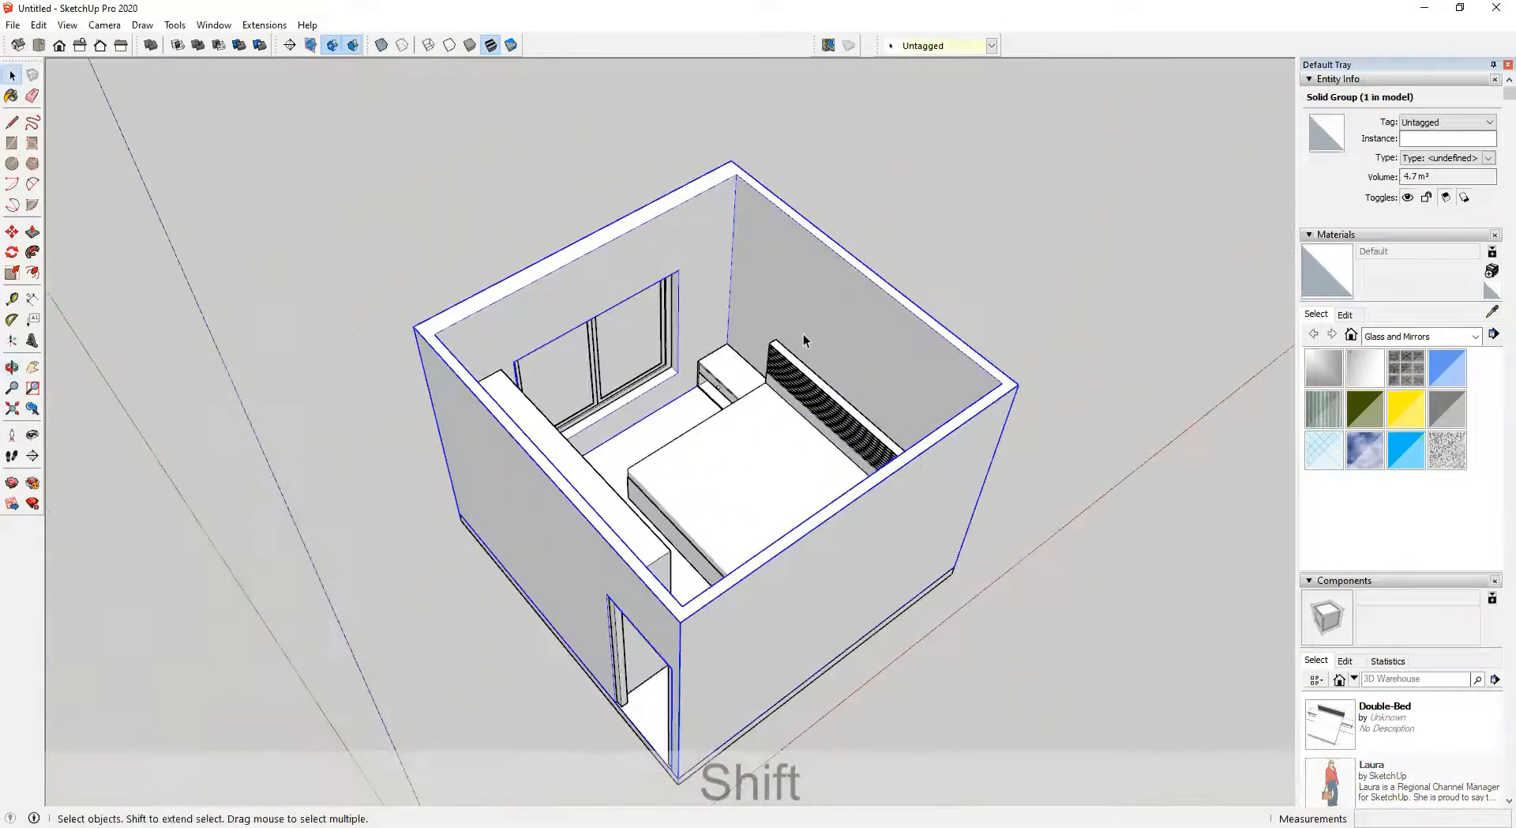
pyautogui.scroll(1, 803, 334)
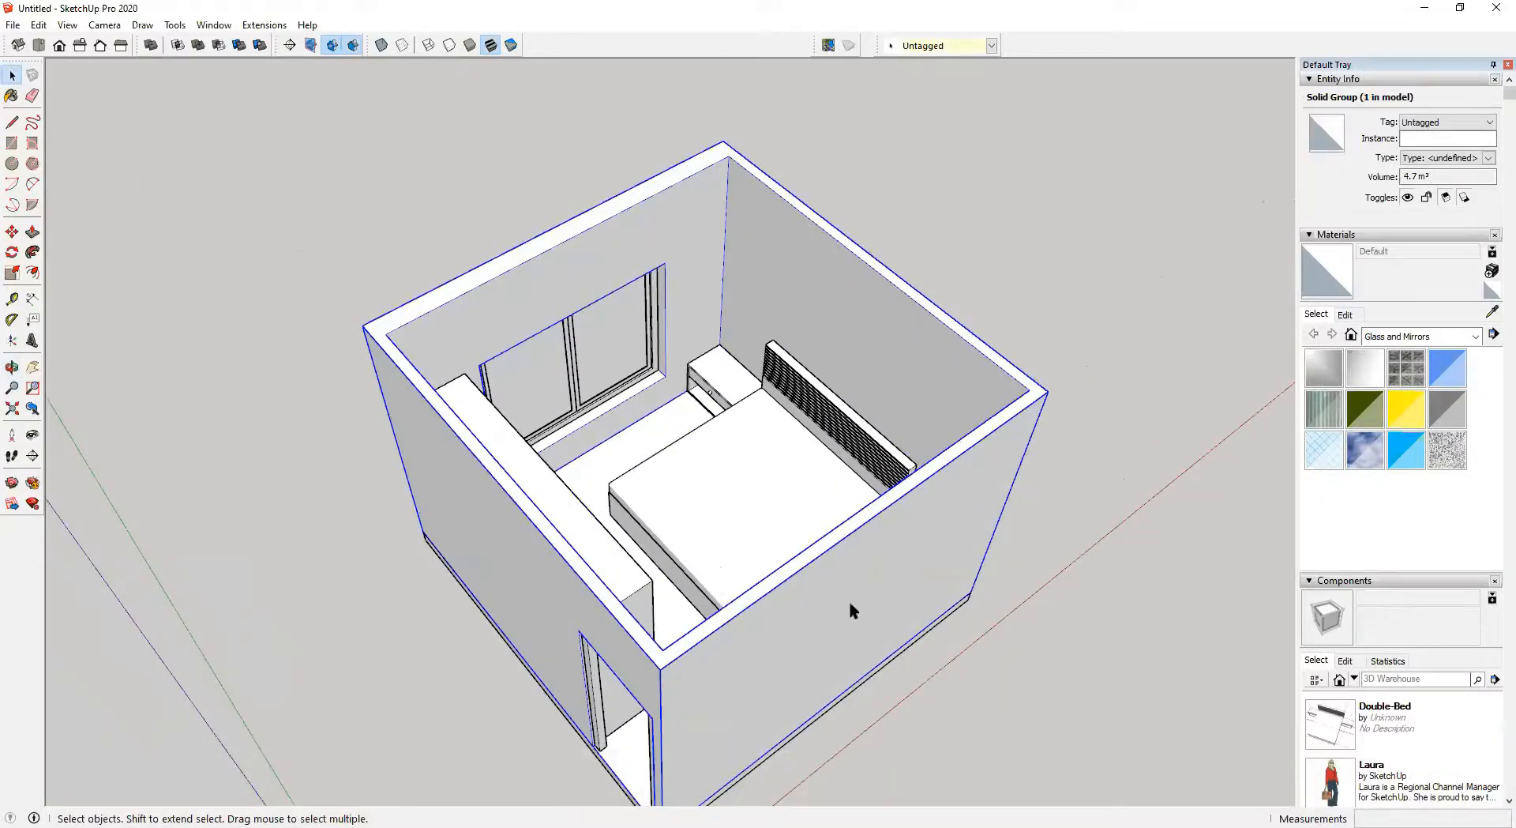
pyautogui.click(1311, 79)
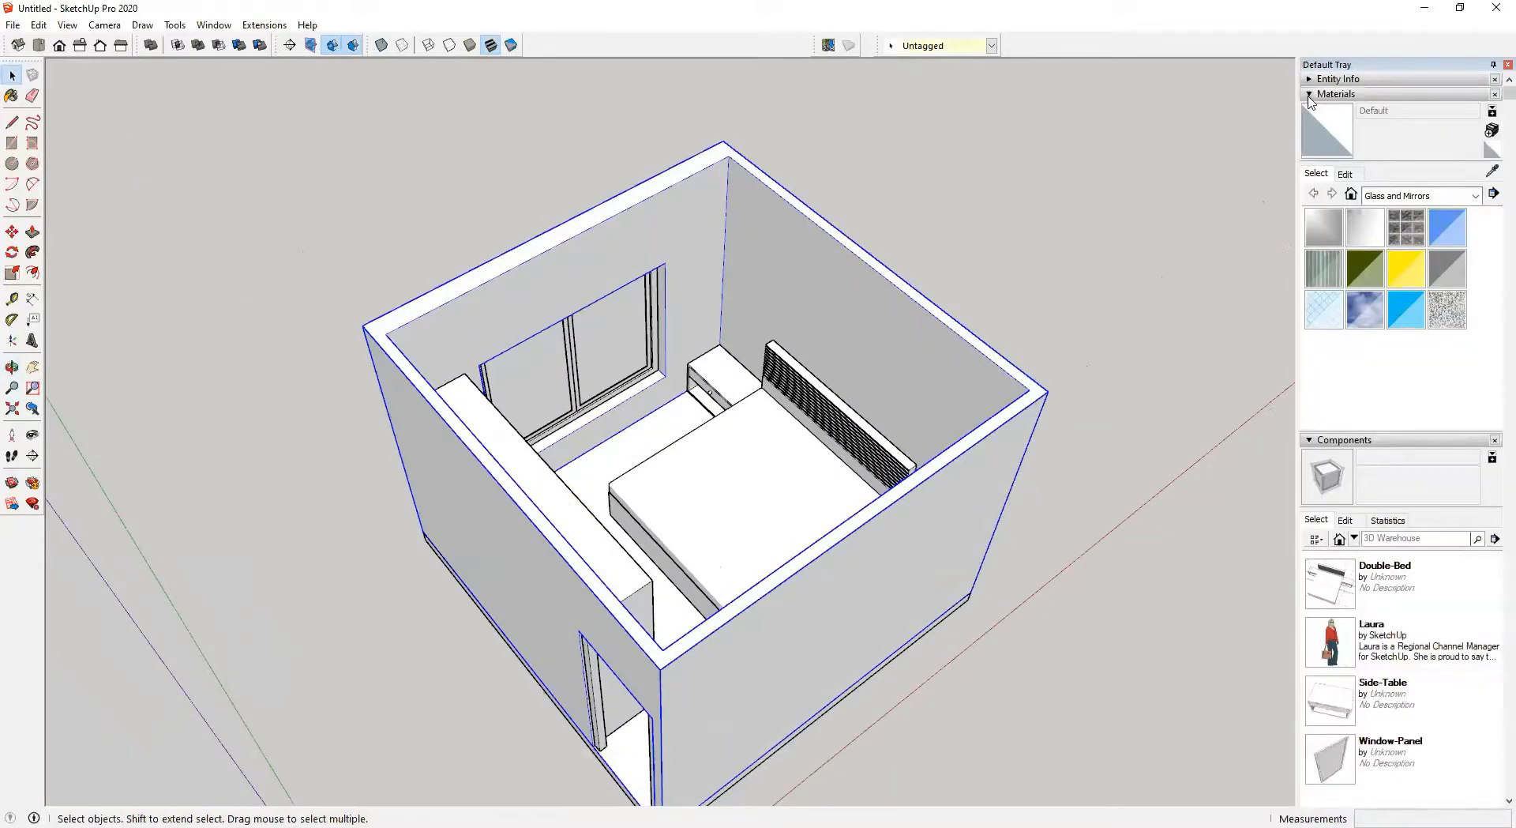
pyautogui.click(1310, 94)
pyautogui.click(1312, 110)
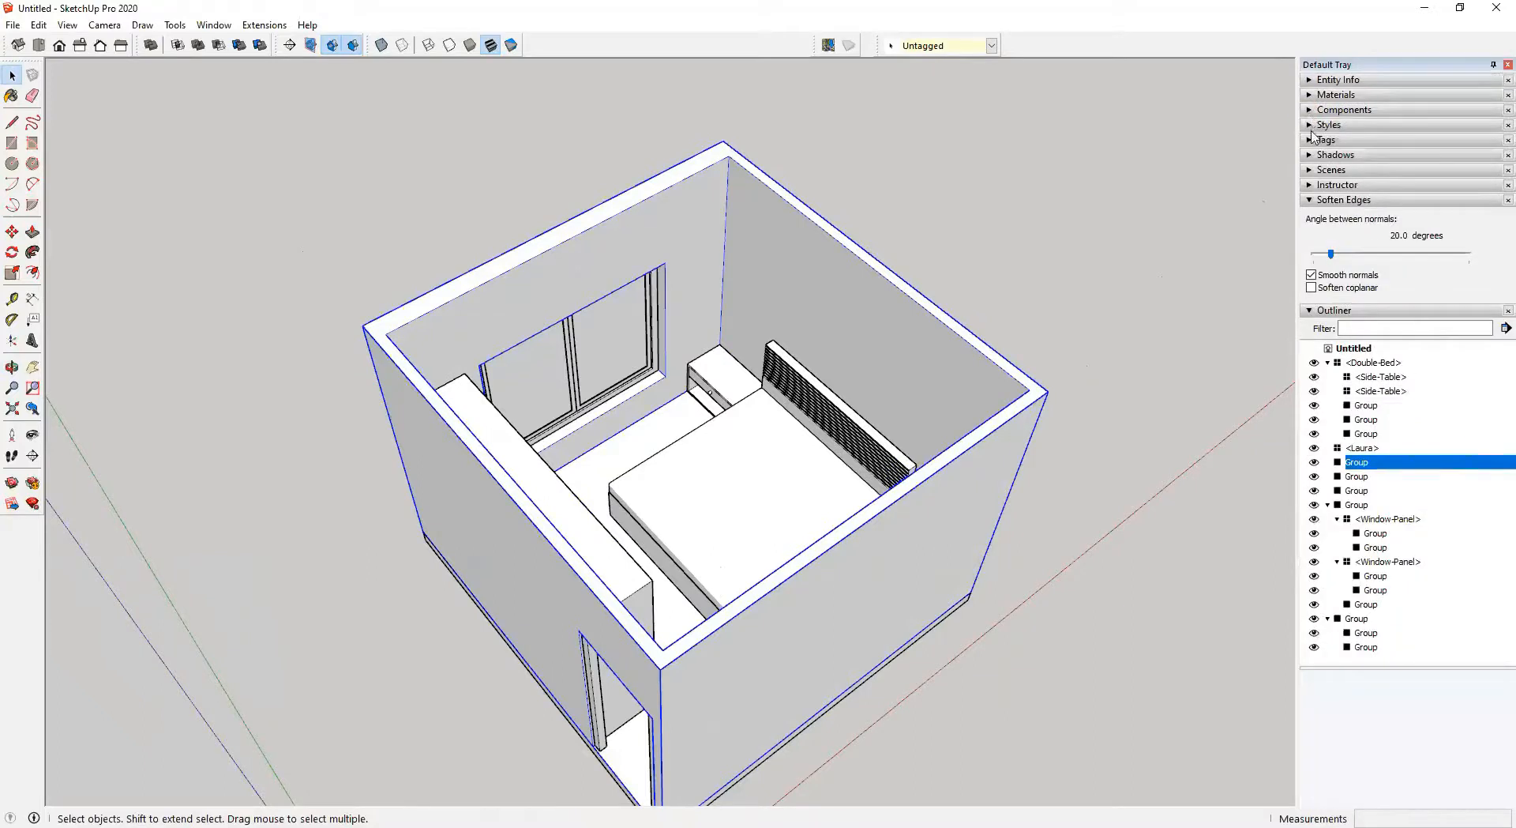
pyautogui.click(1308, 200)
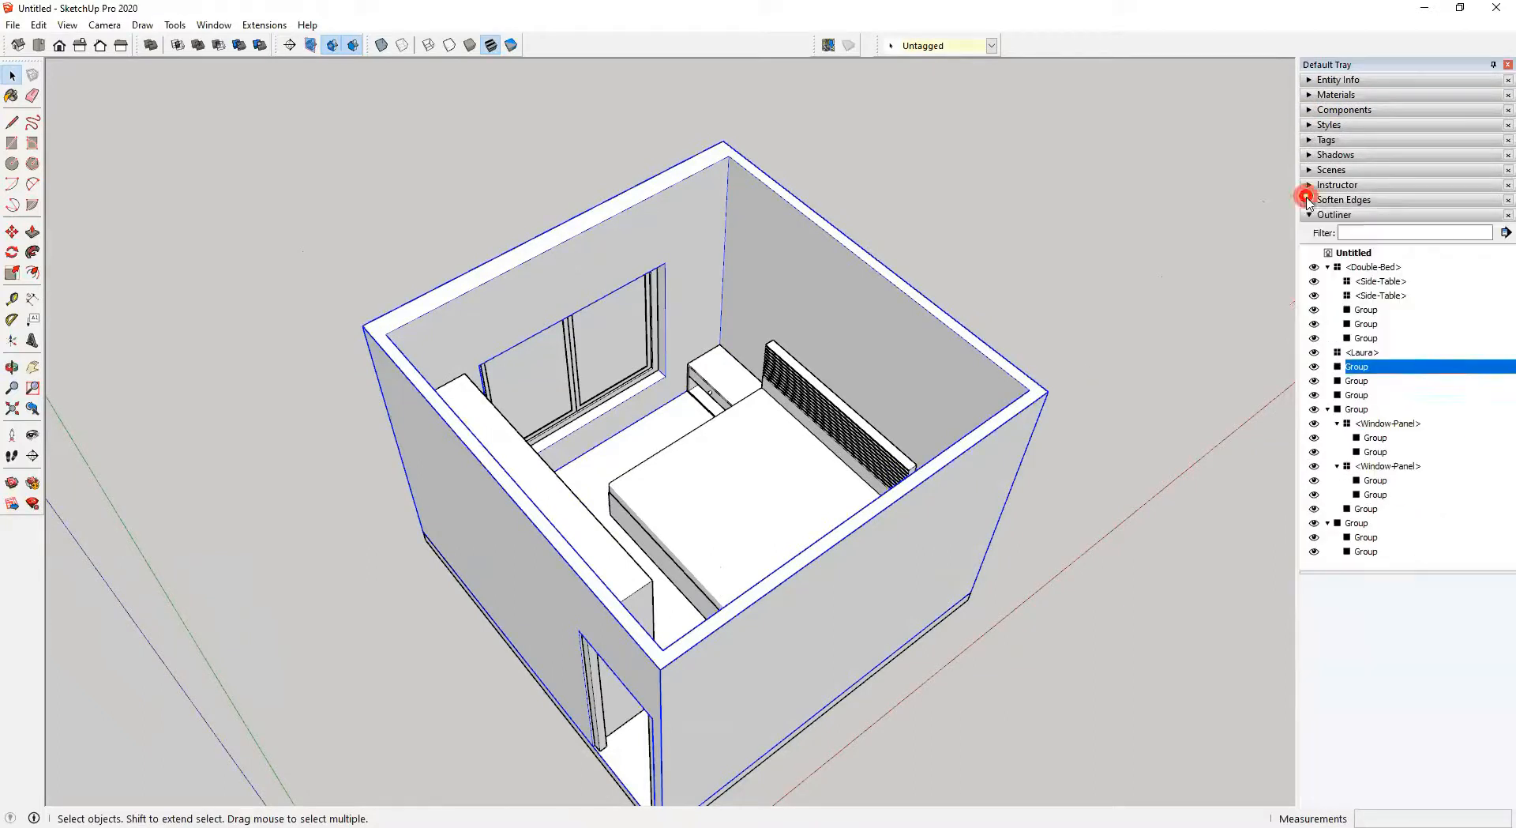
pyautogui.click(1311, 140)
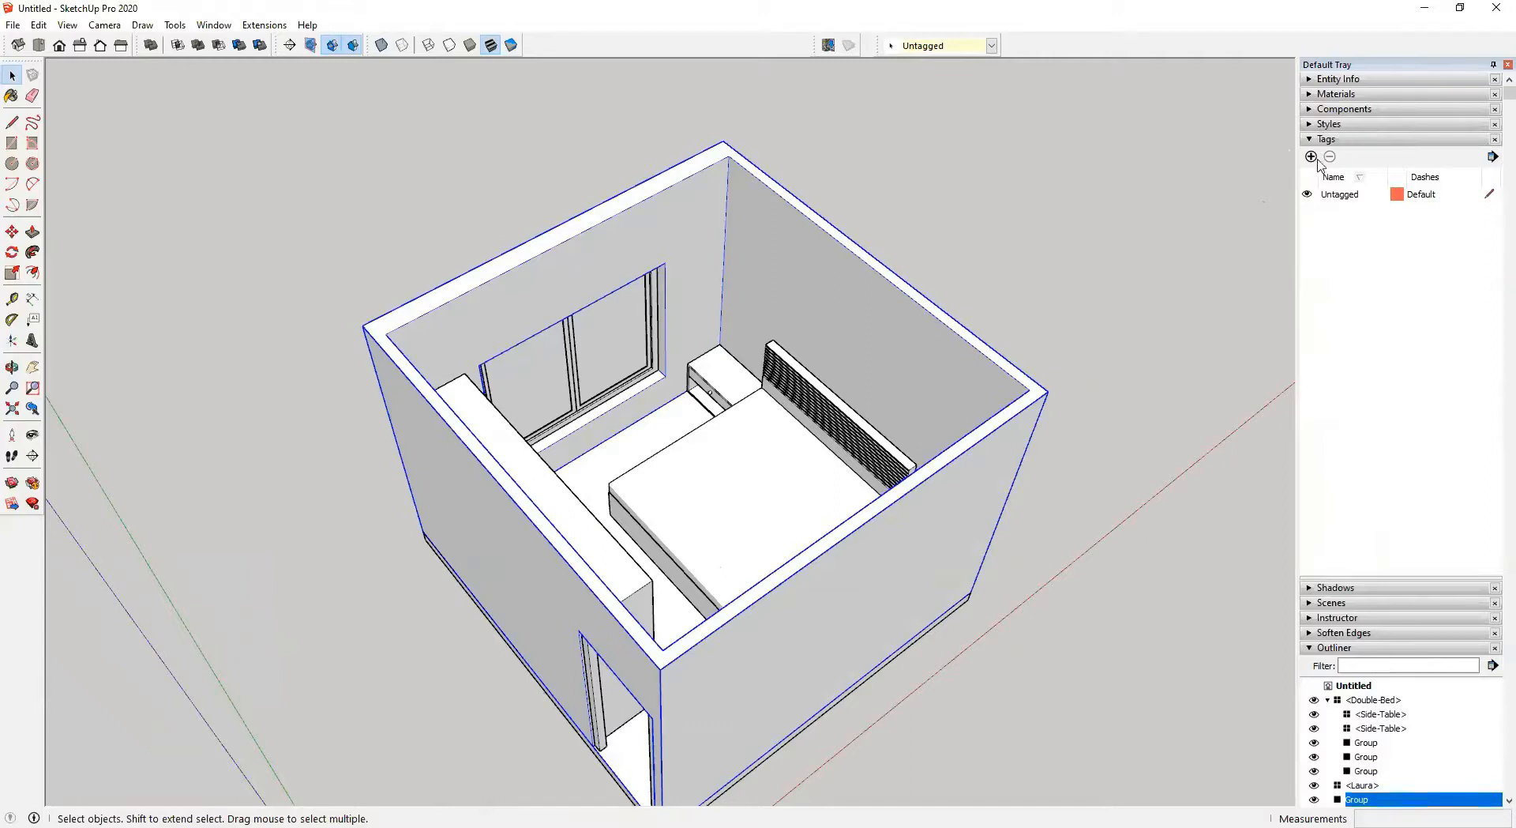
pyautogui.click(212, 24)
pyautogui.click(227, 44)
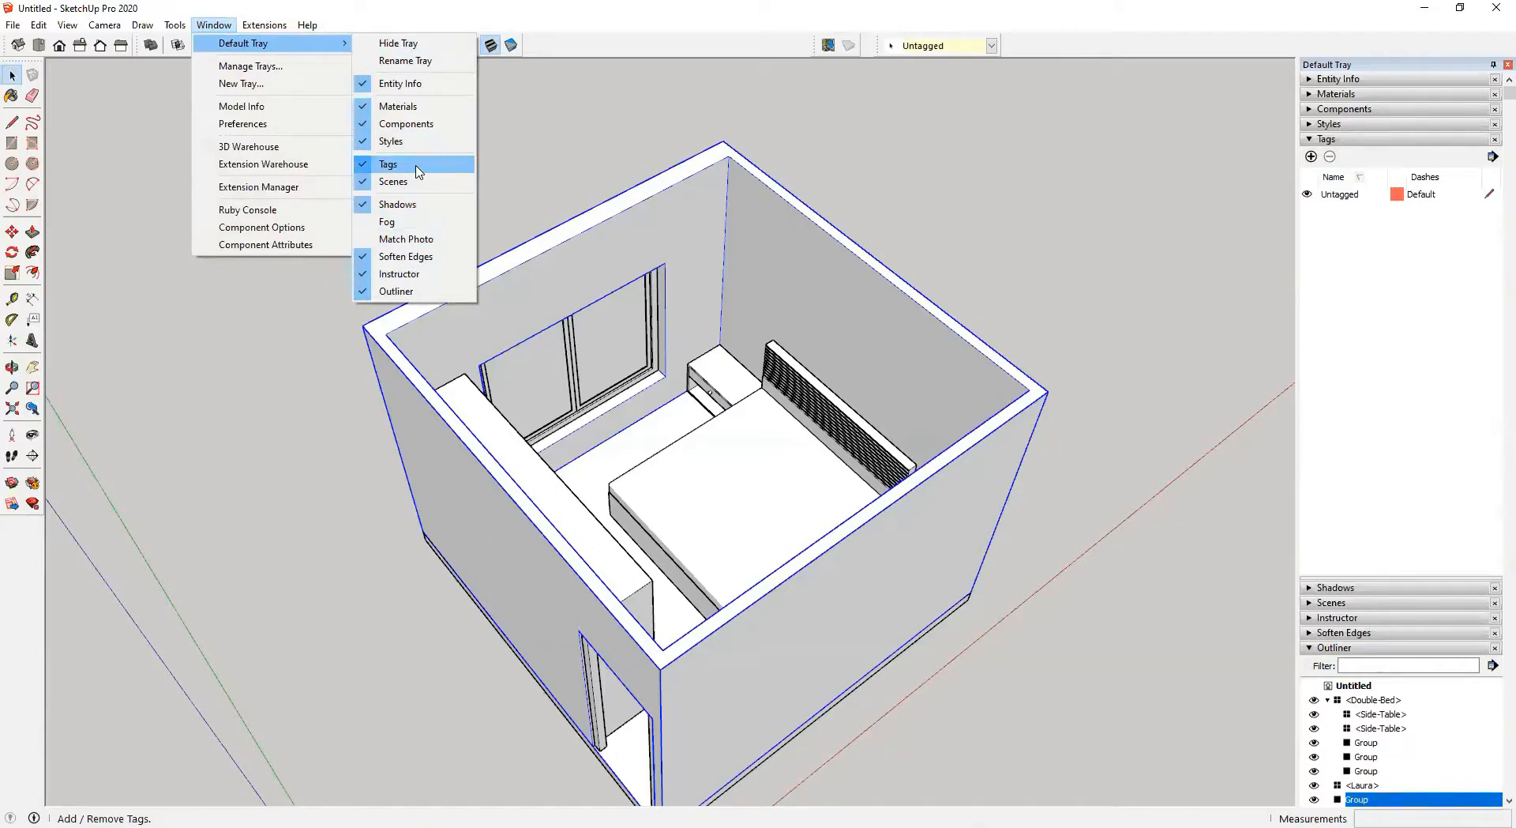
pyautogui.click(1139, 11)
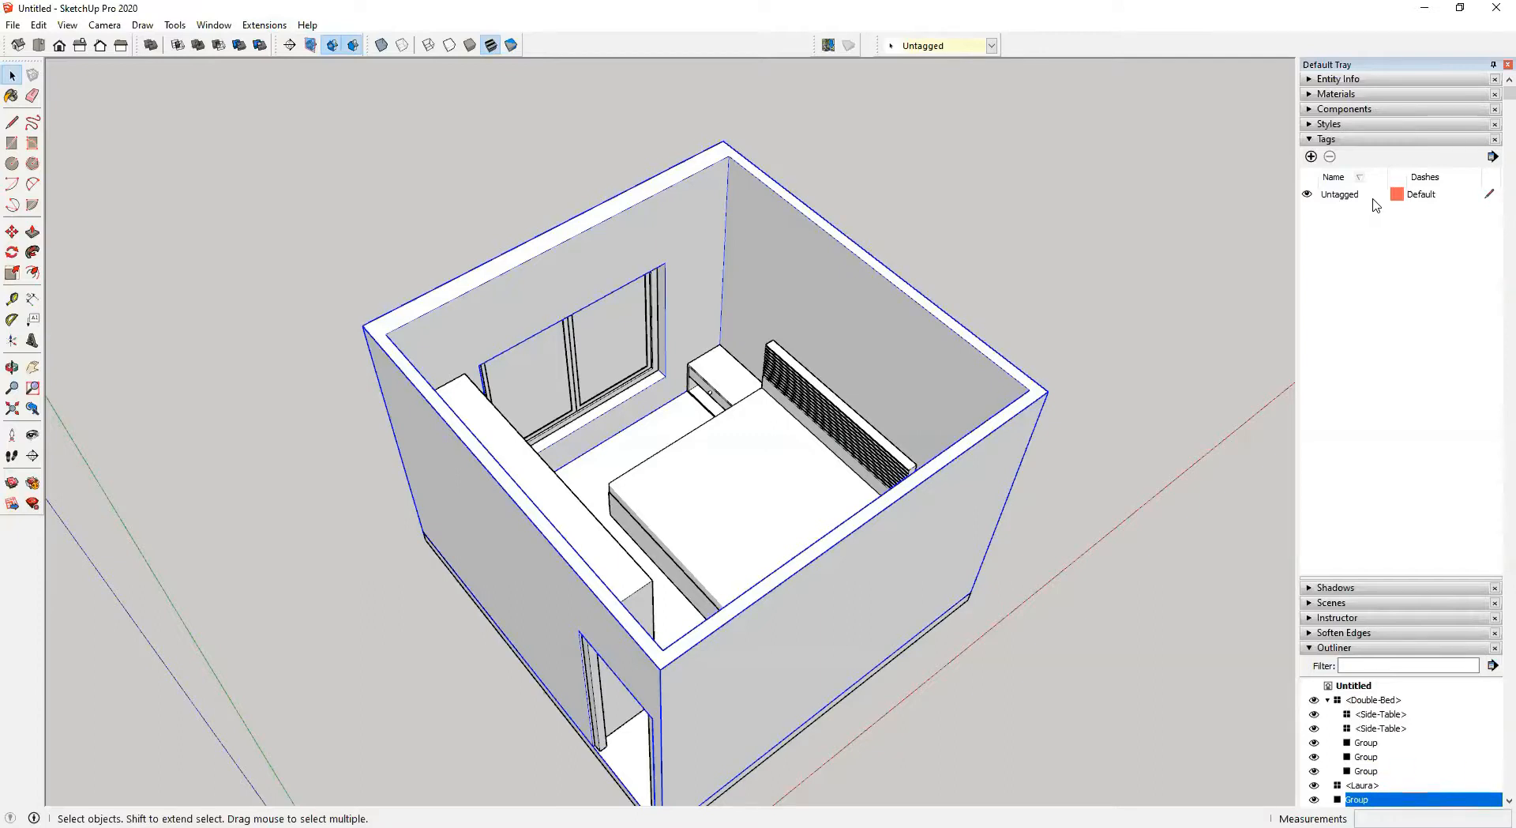
# Add a new tag named ARCH_WALL_BRICK
pyautogui.click(1311, 157)
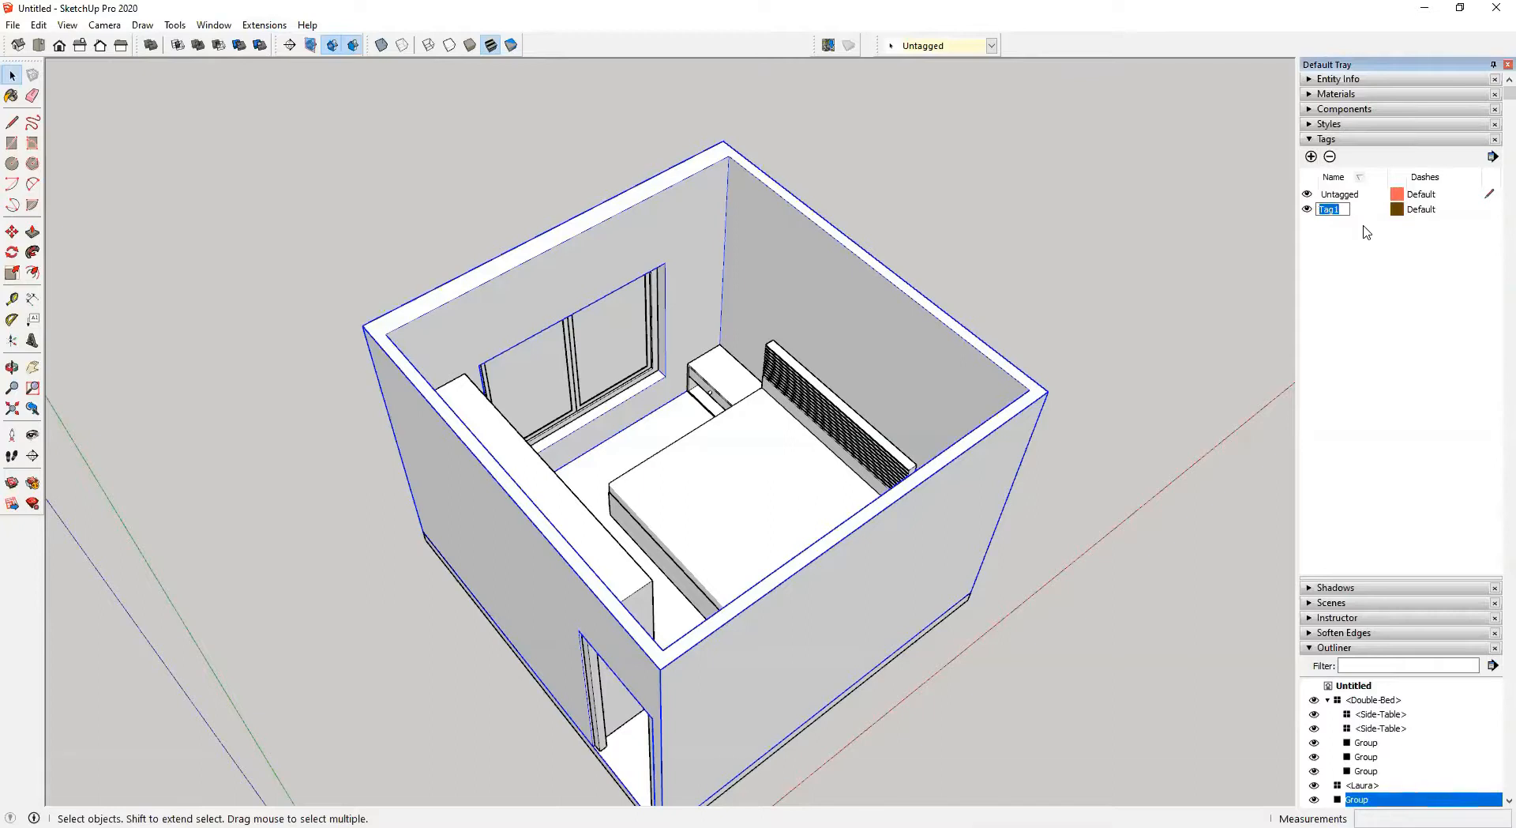
pyautogui.press('shift')
pyautogui.press('capslock')
pyautogui.write('ARCH')
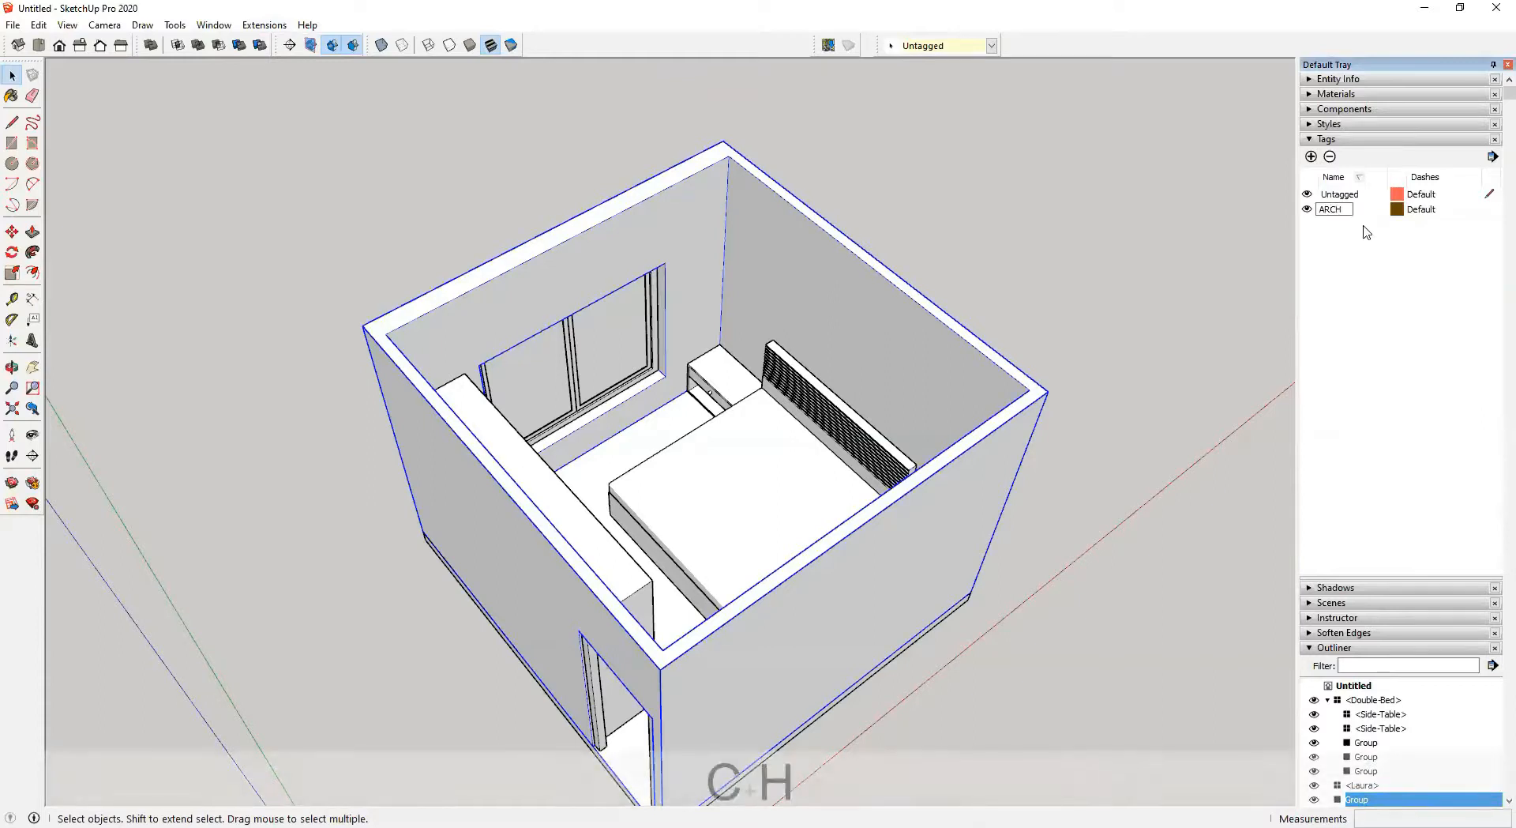
pyautogui.write('-')
pyautogui.press('BackSpace')
pyautogui.write('_')
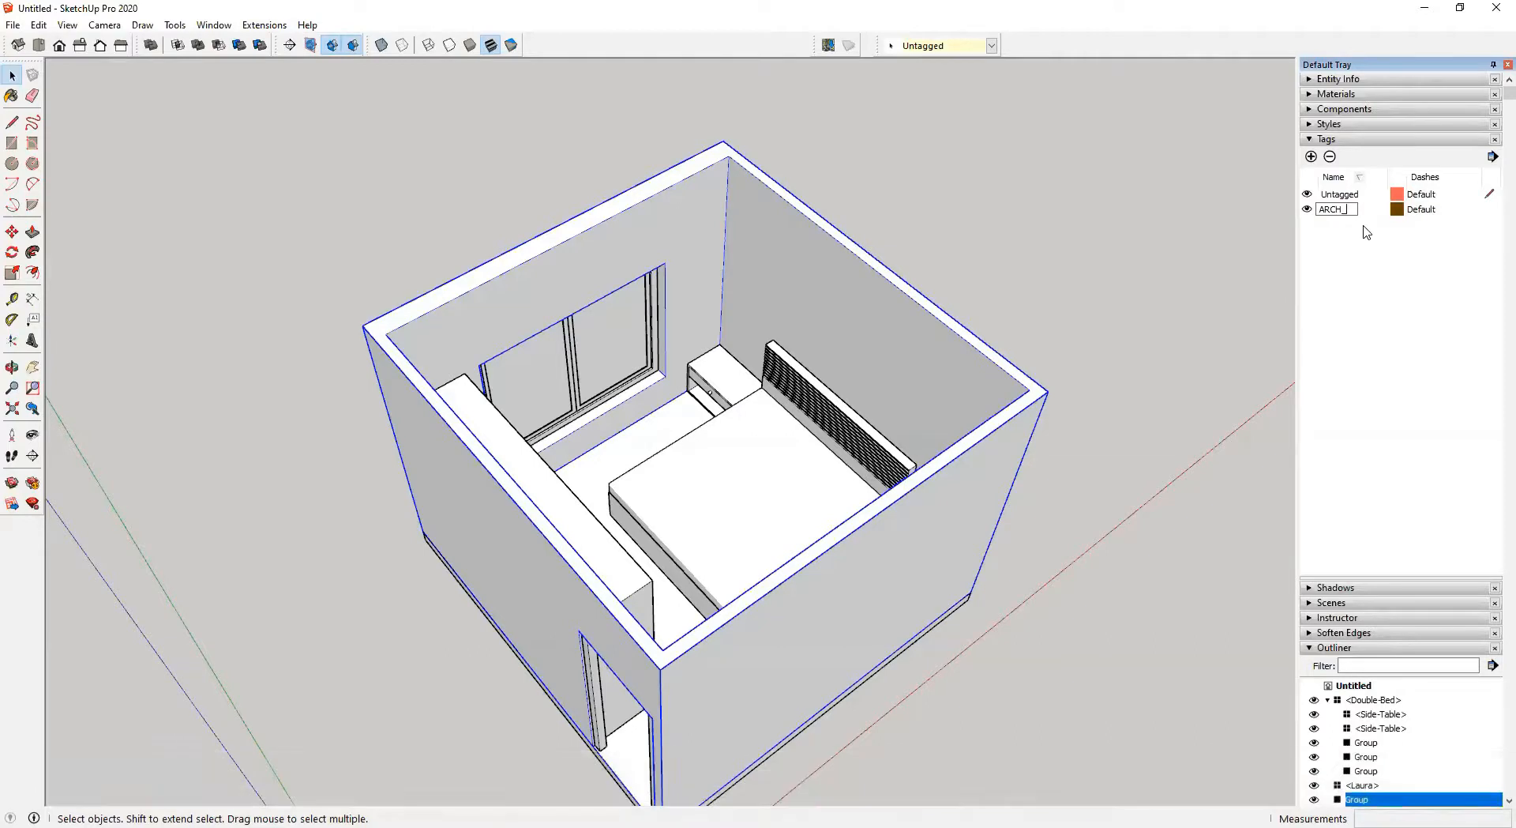
pyautogui.write('WALL_')
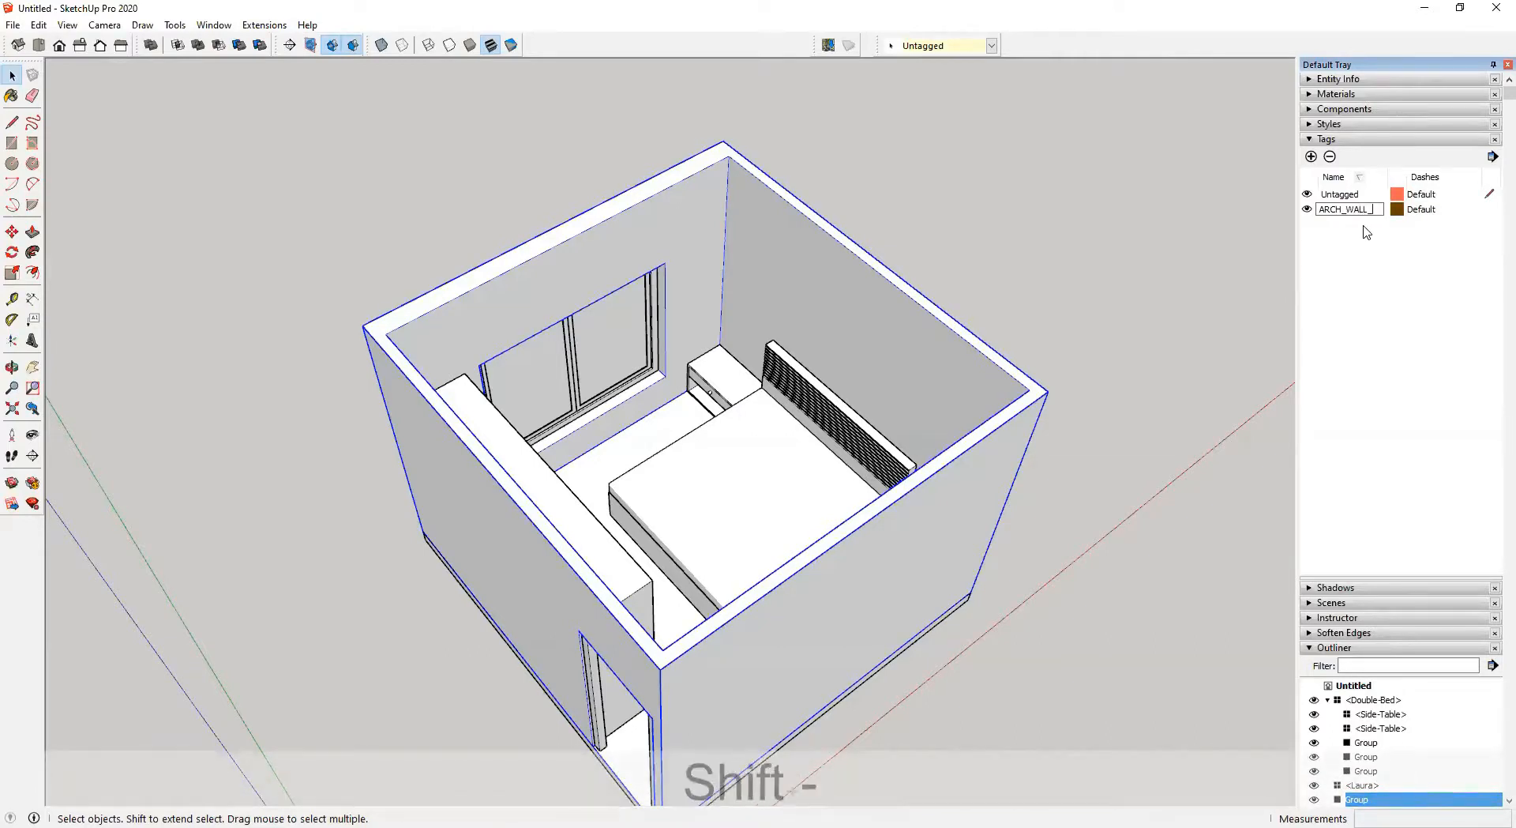
pyautogui.write('BRICK')
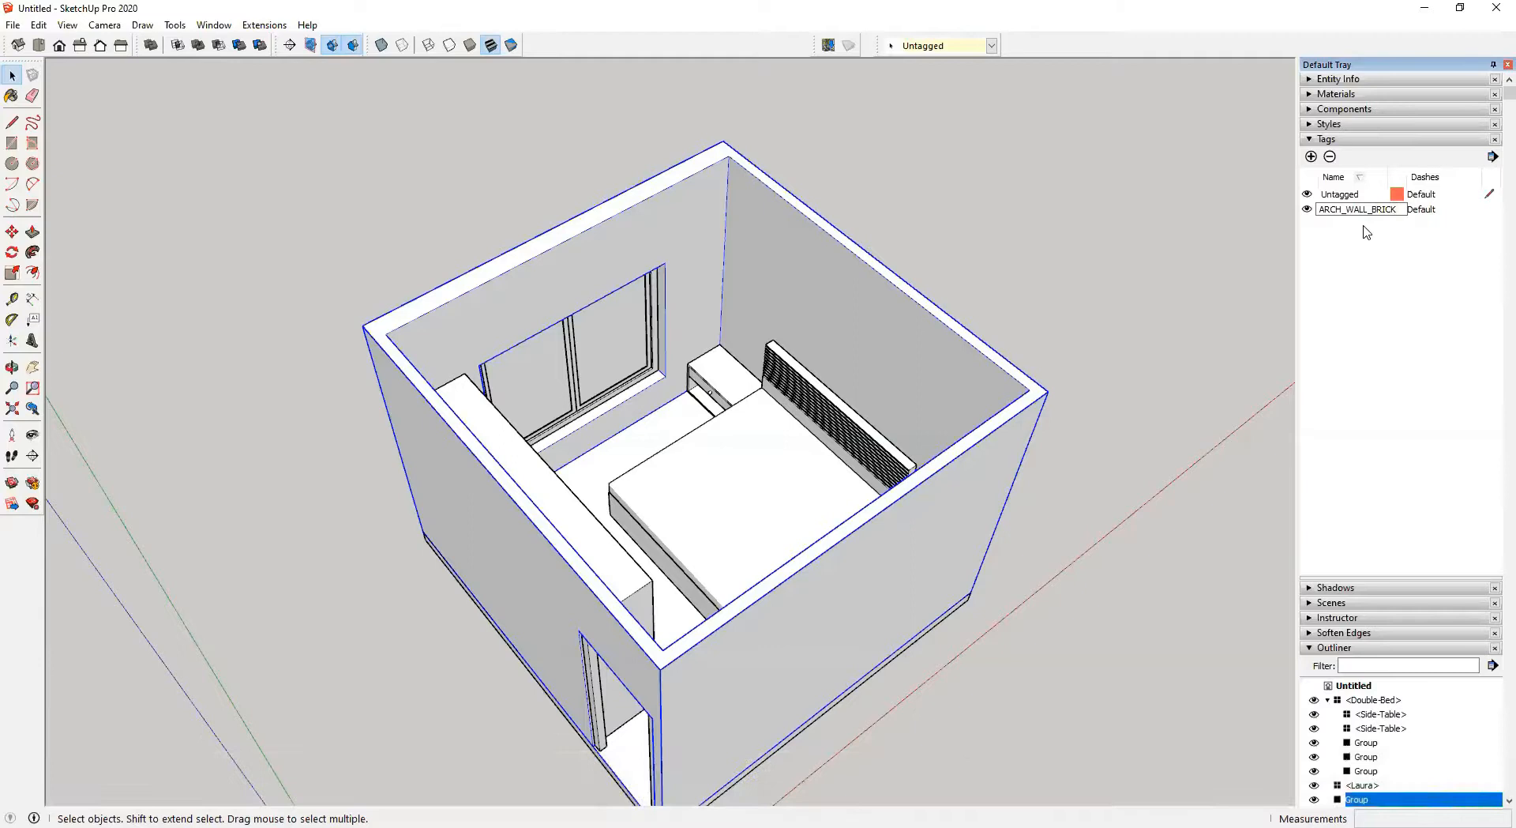
pyautogui.press('Return')
pyautogui.press('capslock')
# Assign the ARCH_WALL_BRICK tag to the selected wall group
pyautogui.click(887, 317)
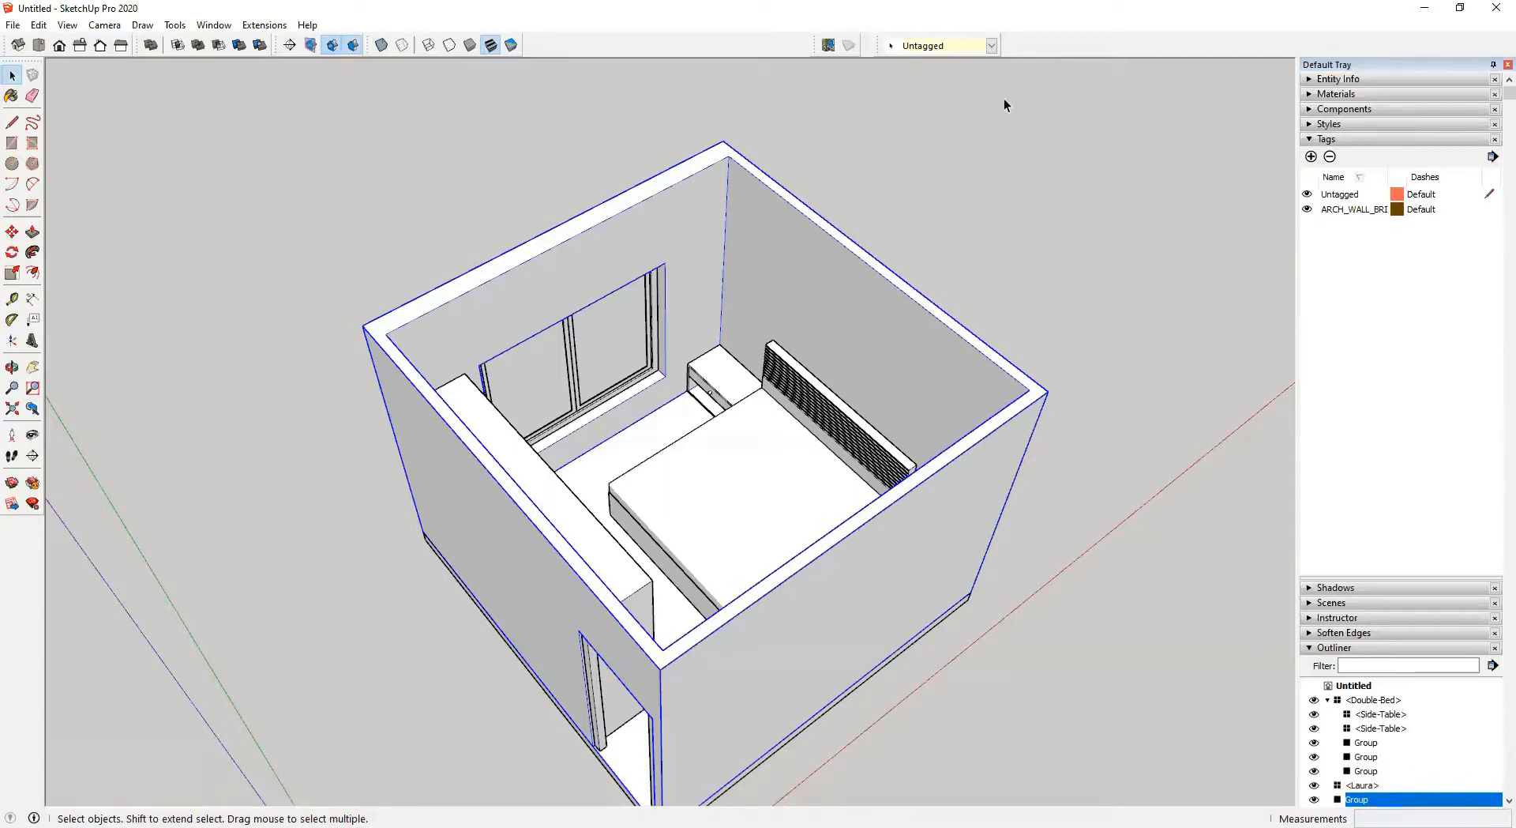
pyautogui.click(992, 46)
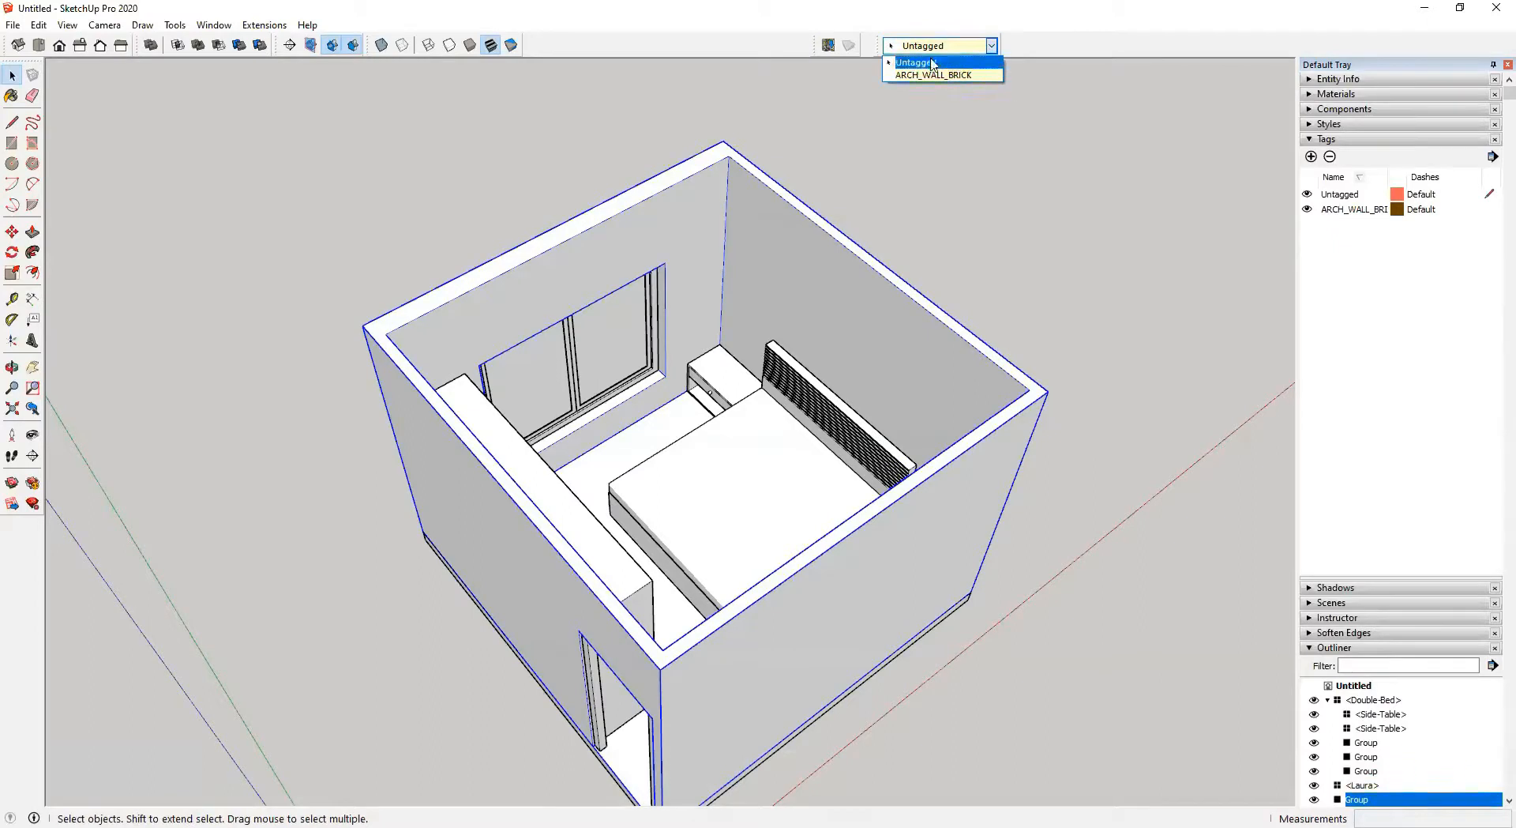
pyautogui.click(877, 46)
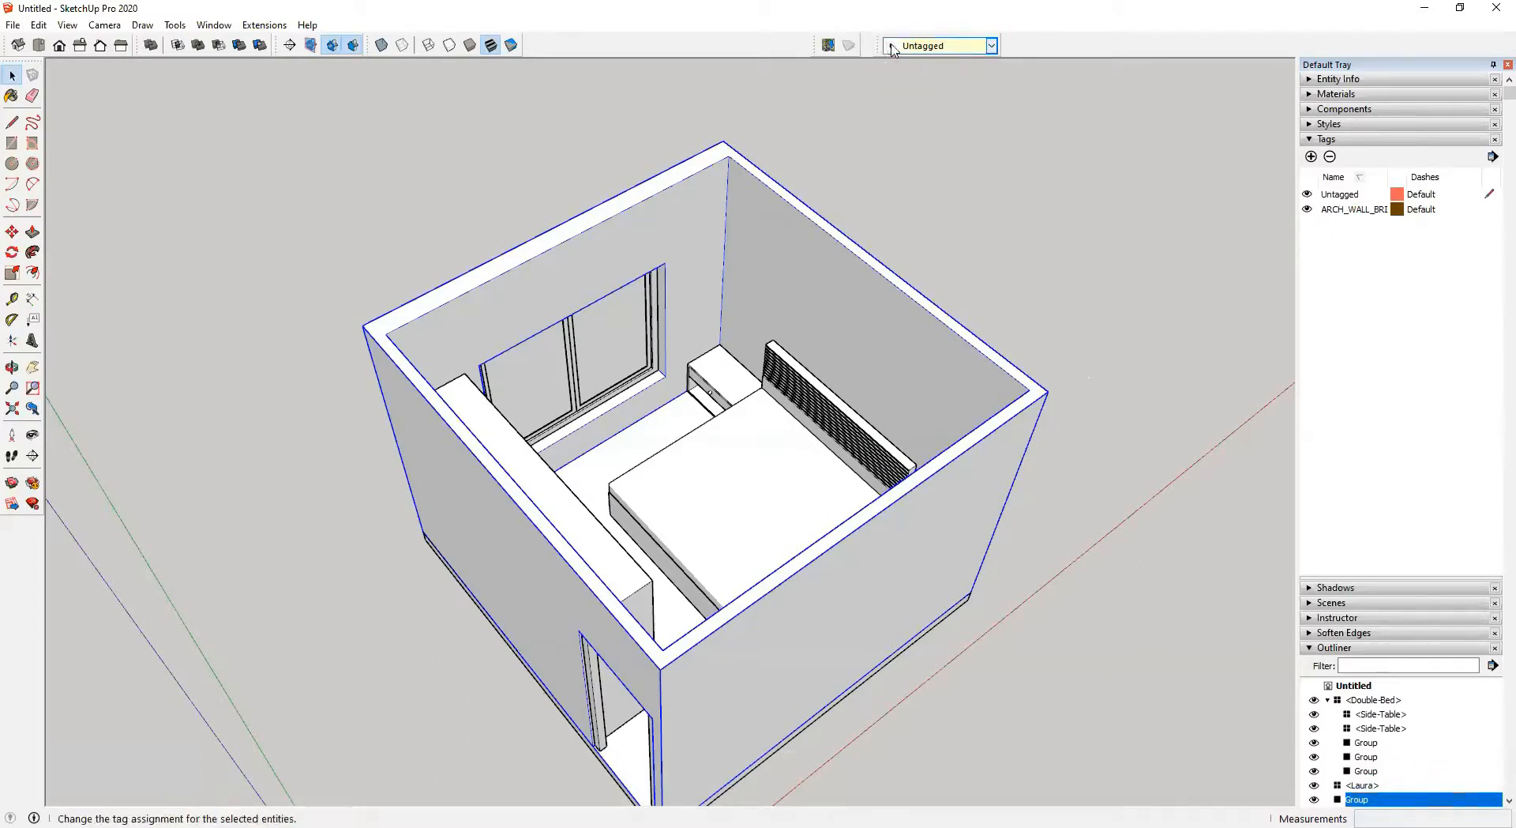
pyautogui.rightClick(1037, 50)
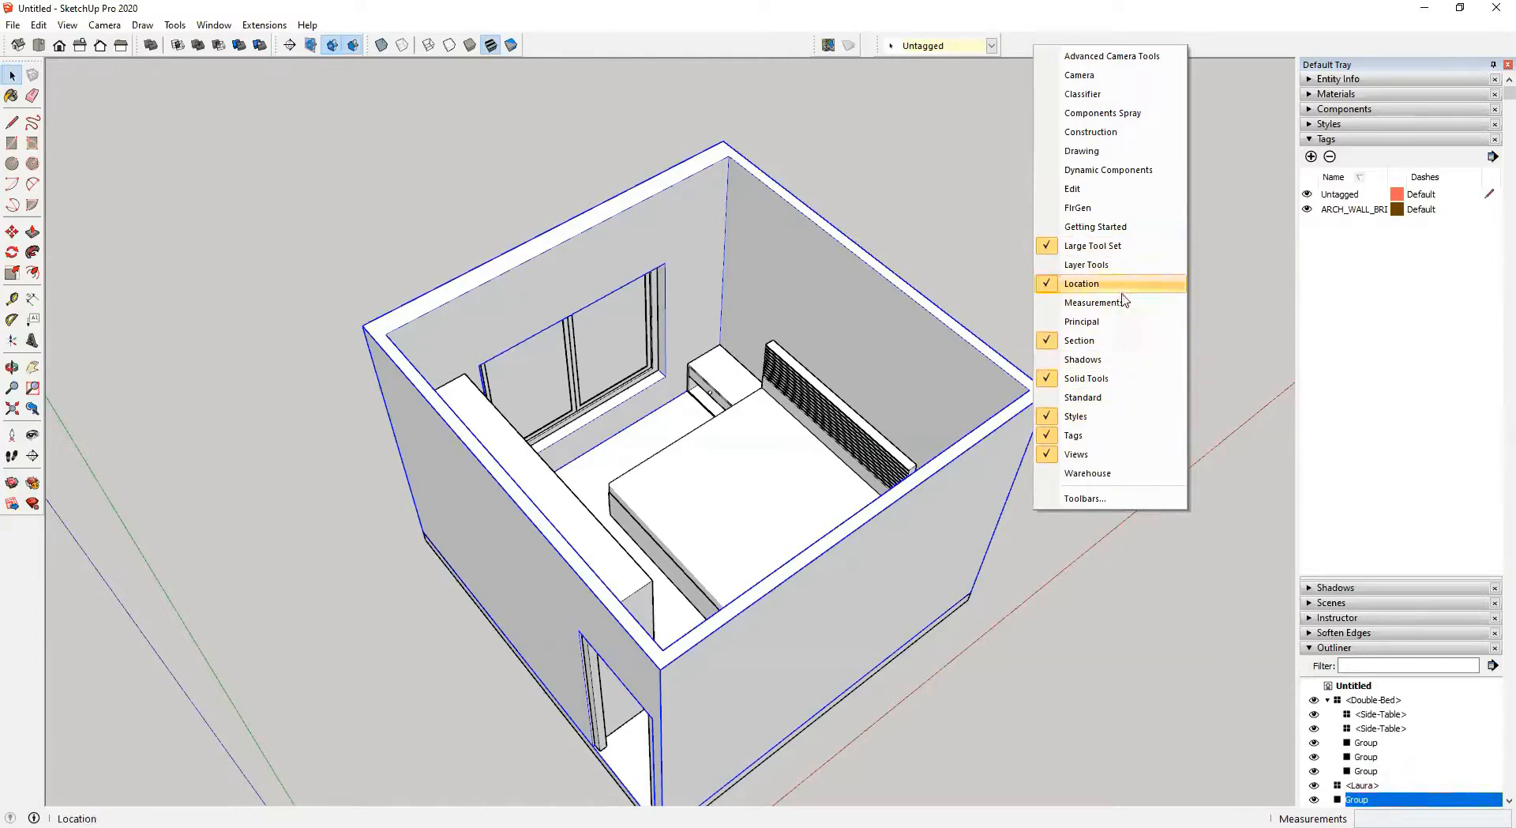
pyautogui.click(1094, 440)
pyautogui.rightClick(991, 51)
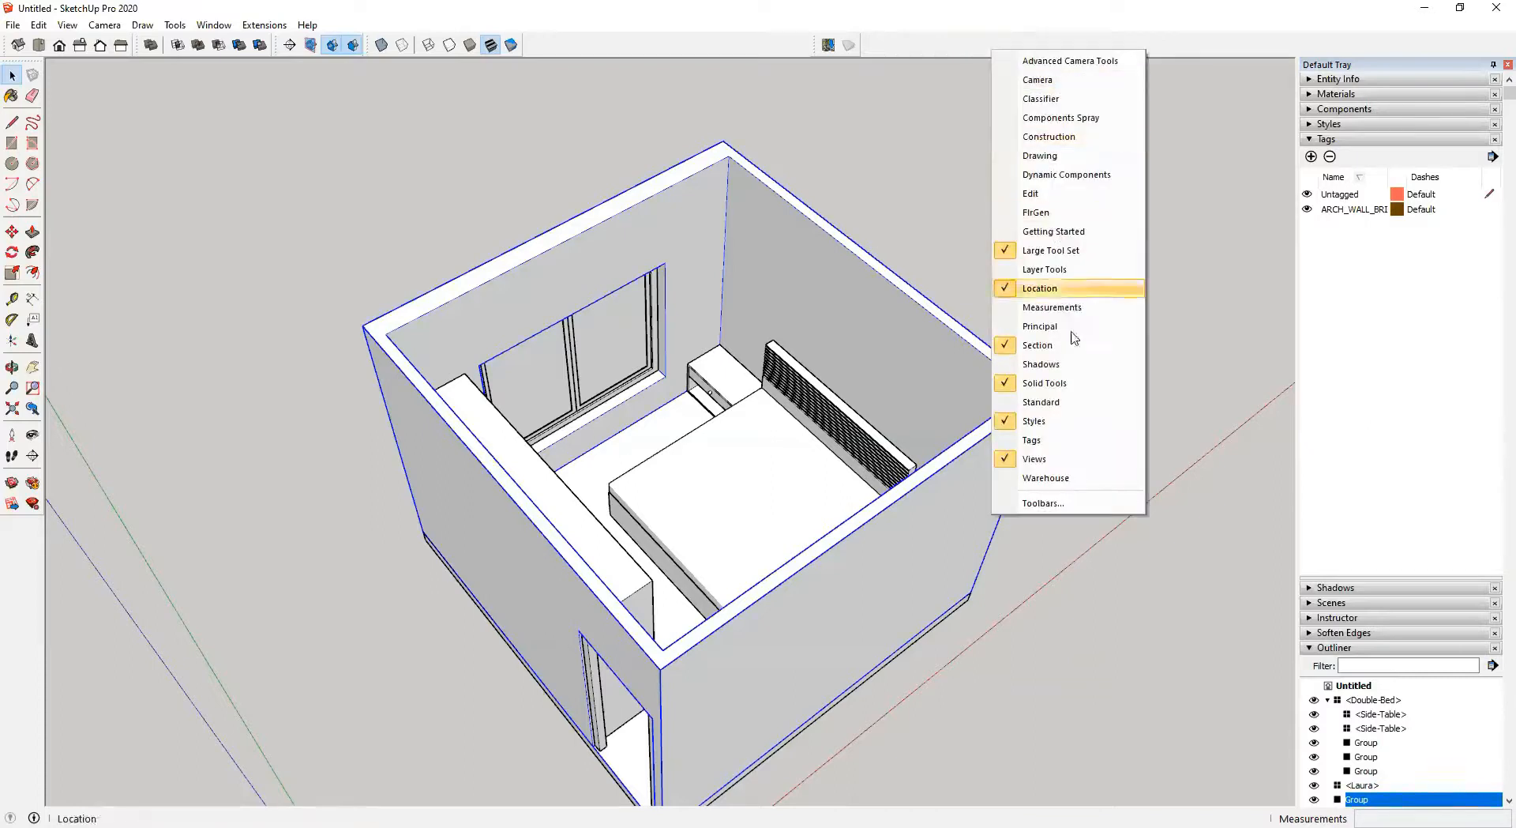
pyautogui.click(1039, 442)
pyautogui.click(971, 49)
pyautogui.click(934, 75)
pyautogui.click(1123, 283)
pyautogui.click(884, 311)
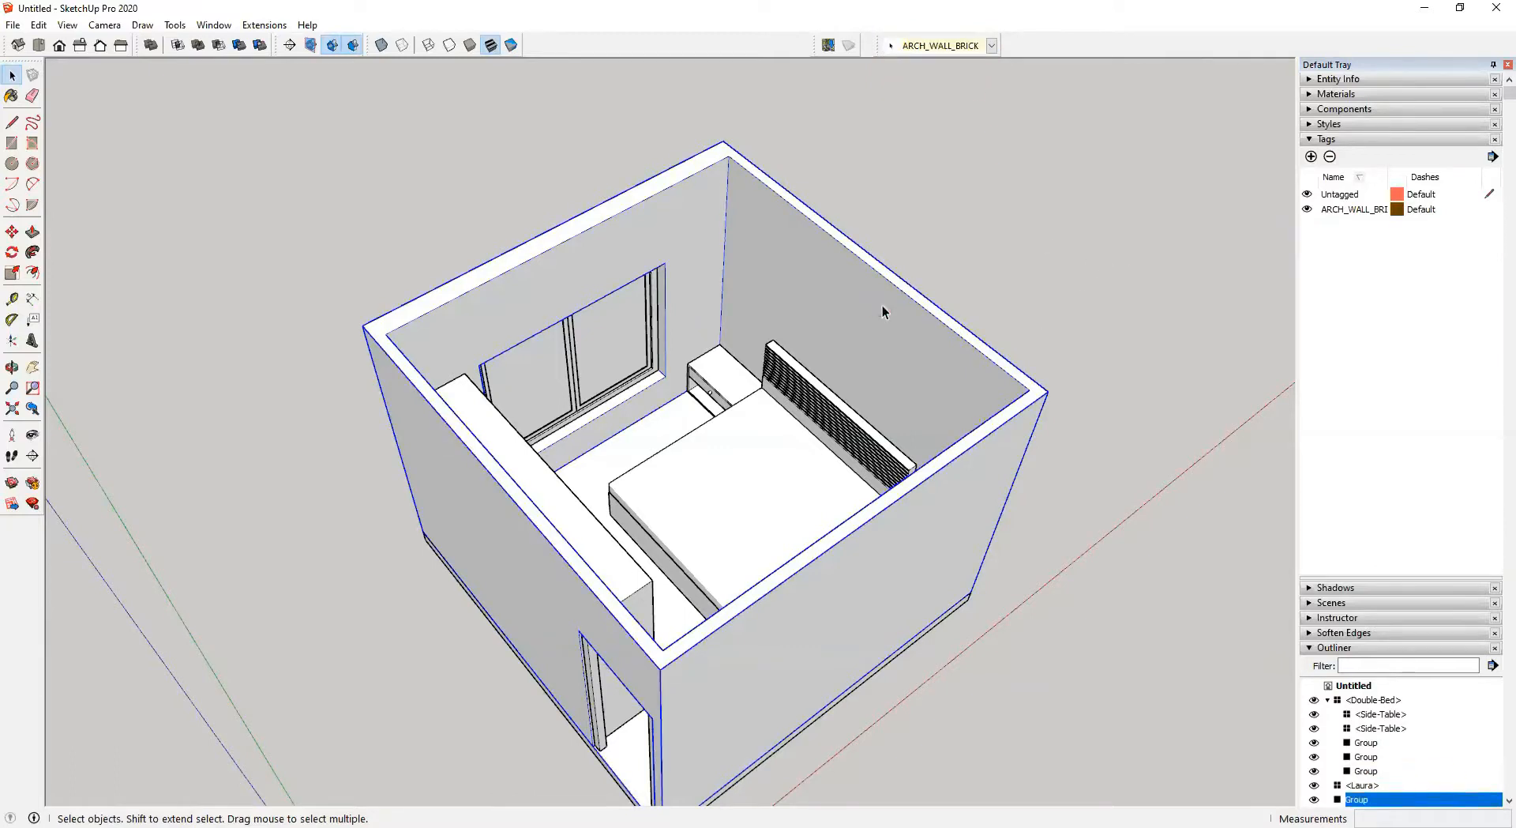
pyautogui.click(1309, 79)
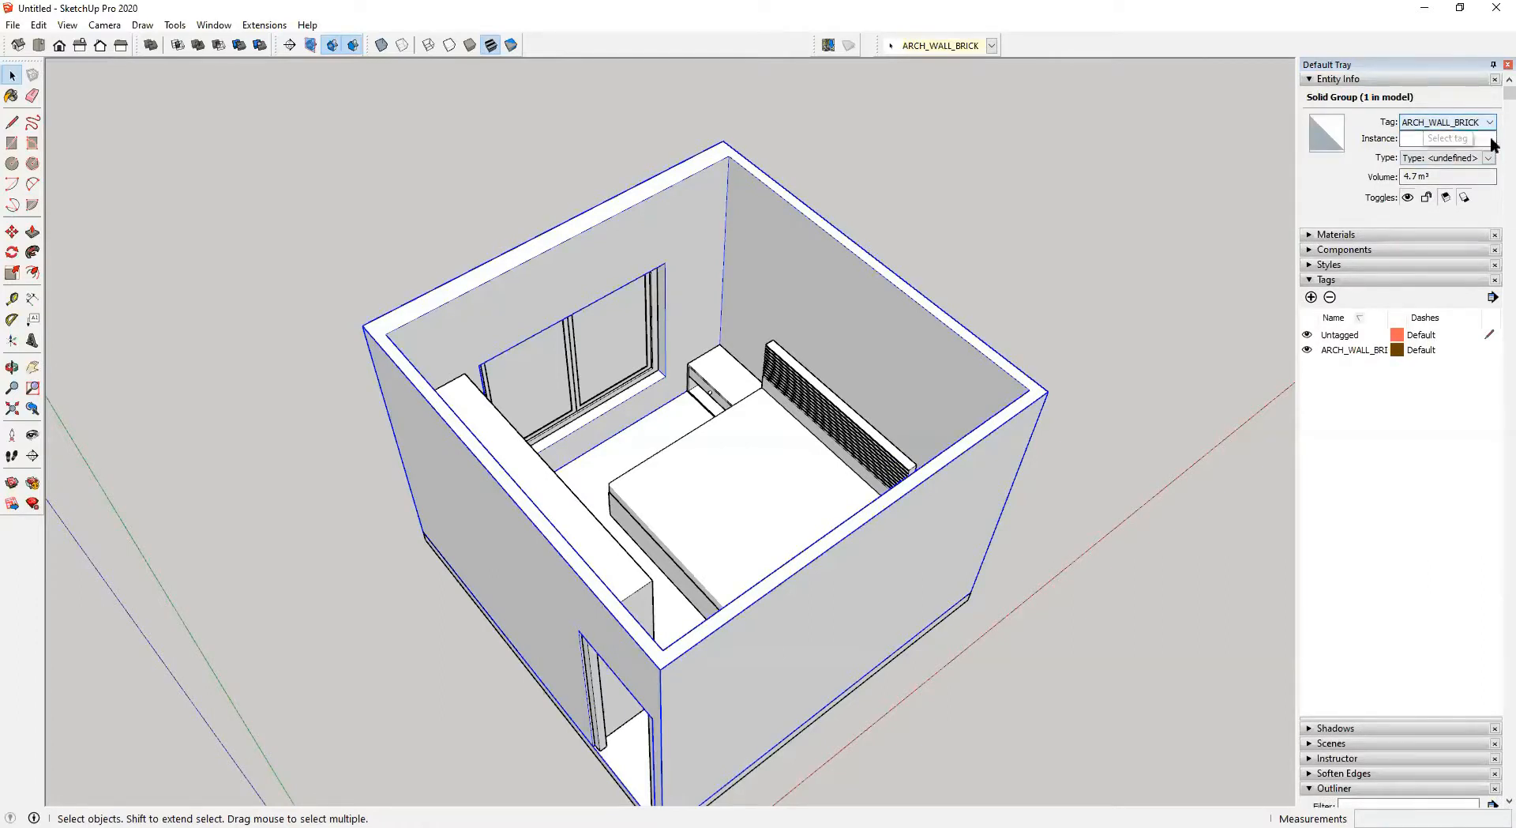
pyautogui.click(1007, 192)
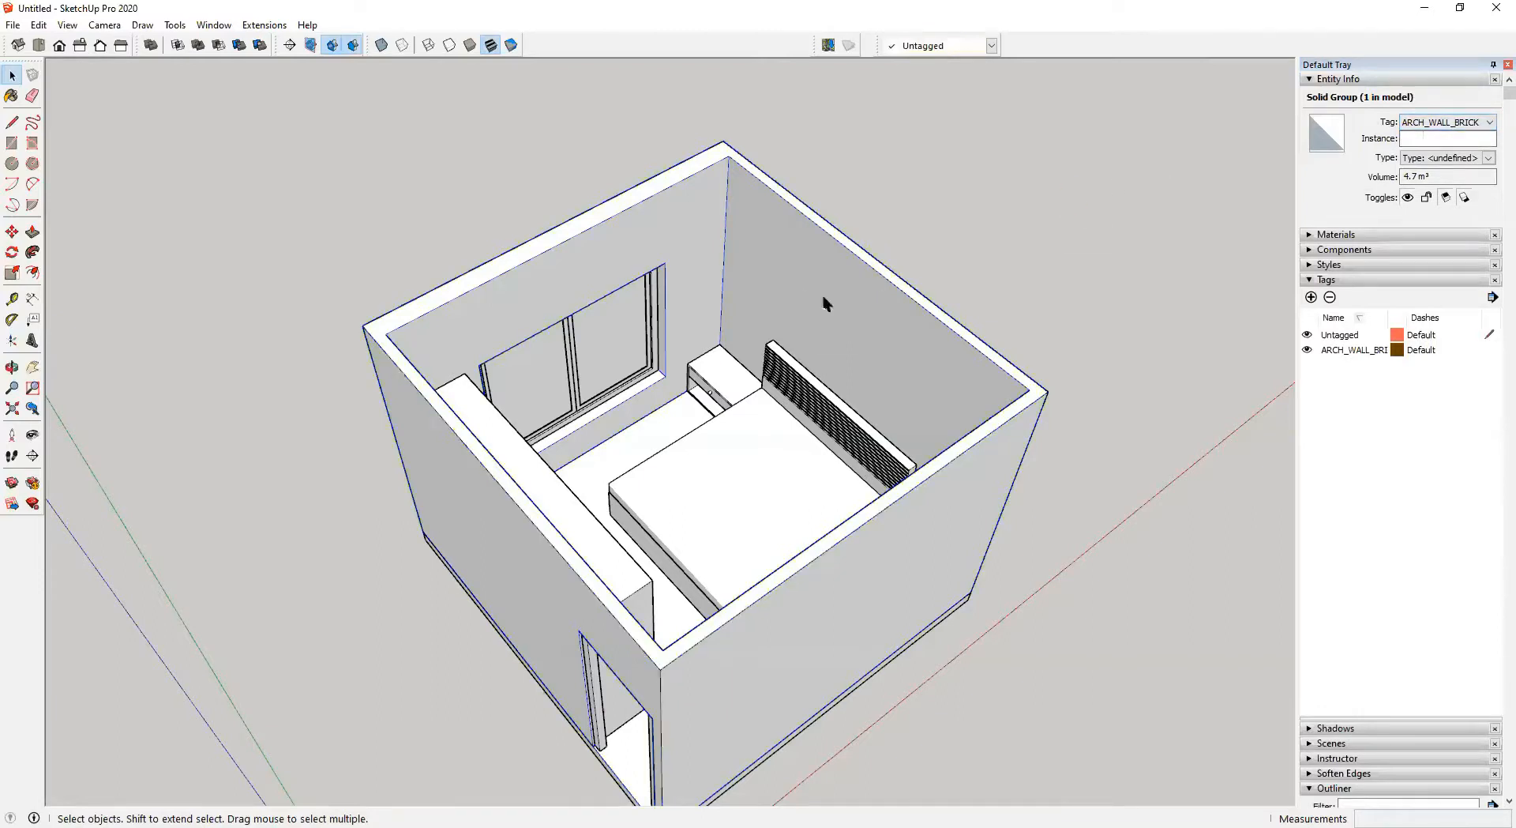
# Select the window group and add a new tag named ARCH_WINDOW for it
pyautogui.scroll(-2, 824, 300)
pyautogui.moveTo(824, 300); pyautogui.dragTo(689, 298, button='middle')
pyautogui.click(688, 327)
pyautogui.scroll(3, 680, 343)
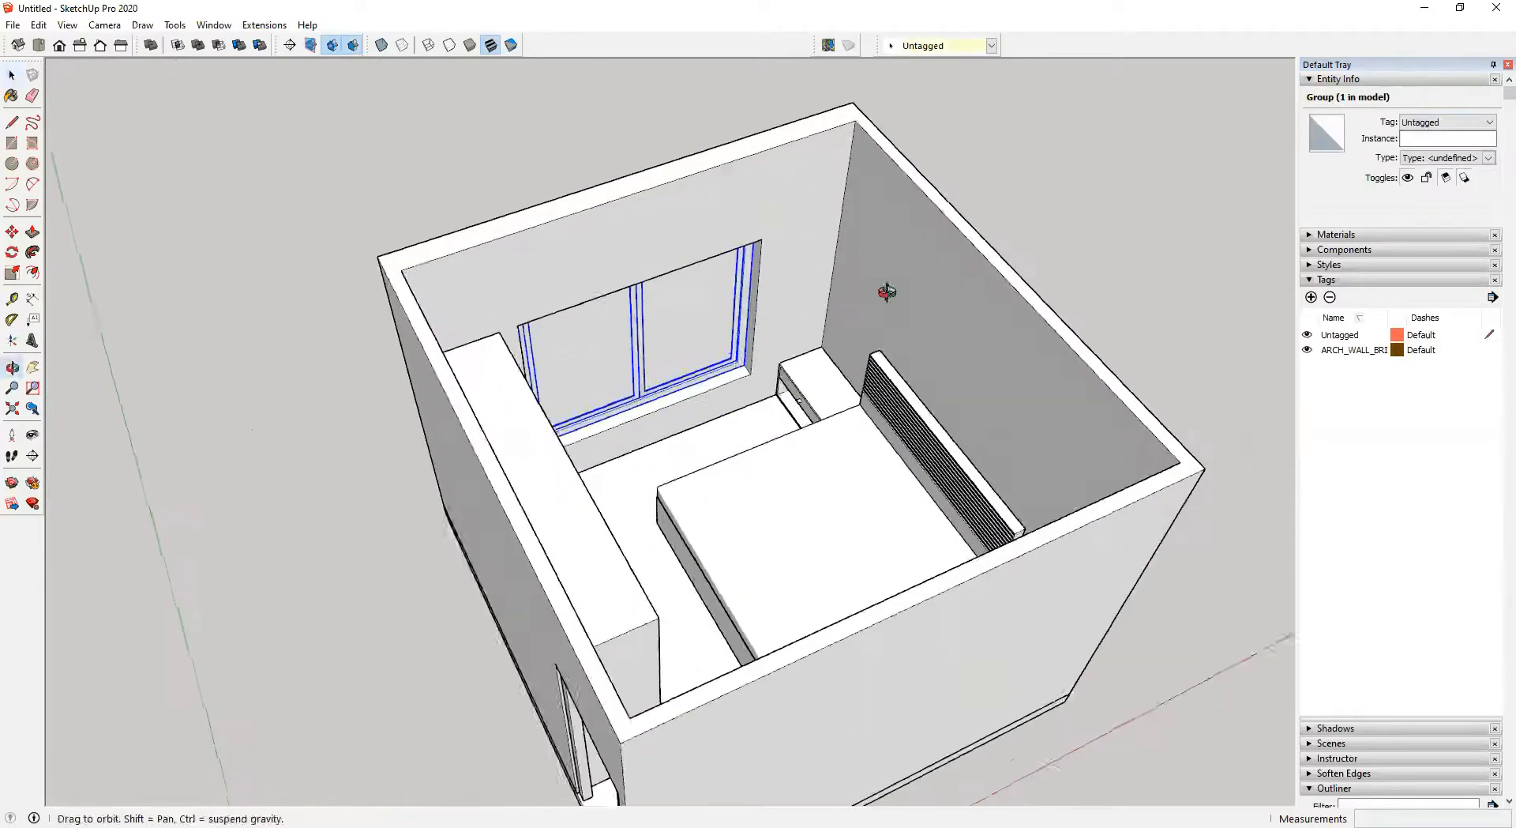
pyautogui.click(1312, 297)
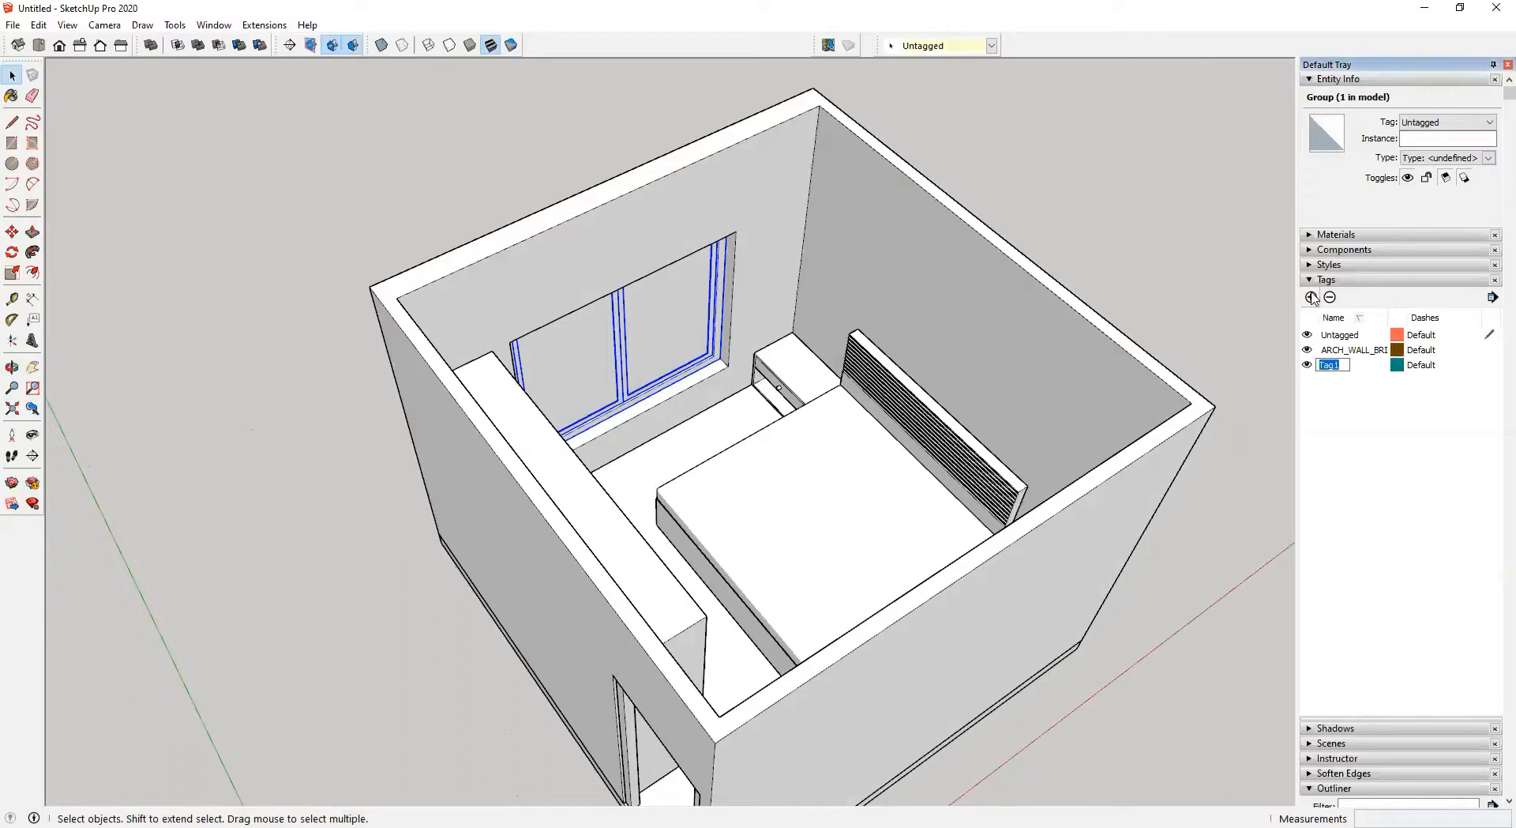
pyautogui.write('A')
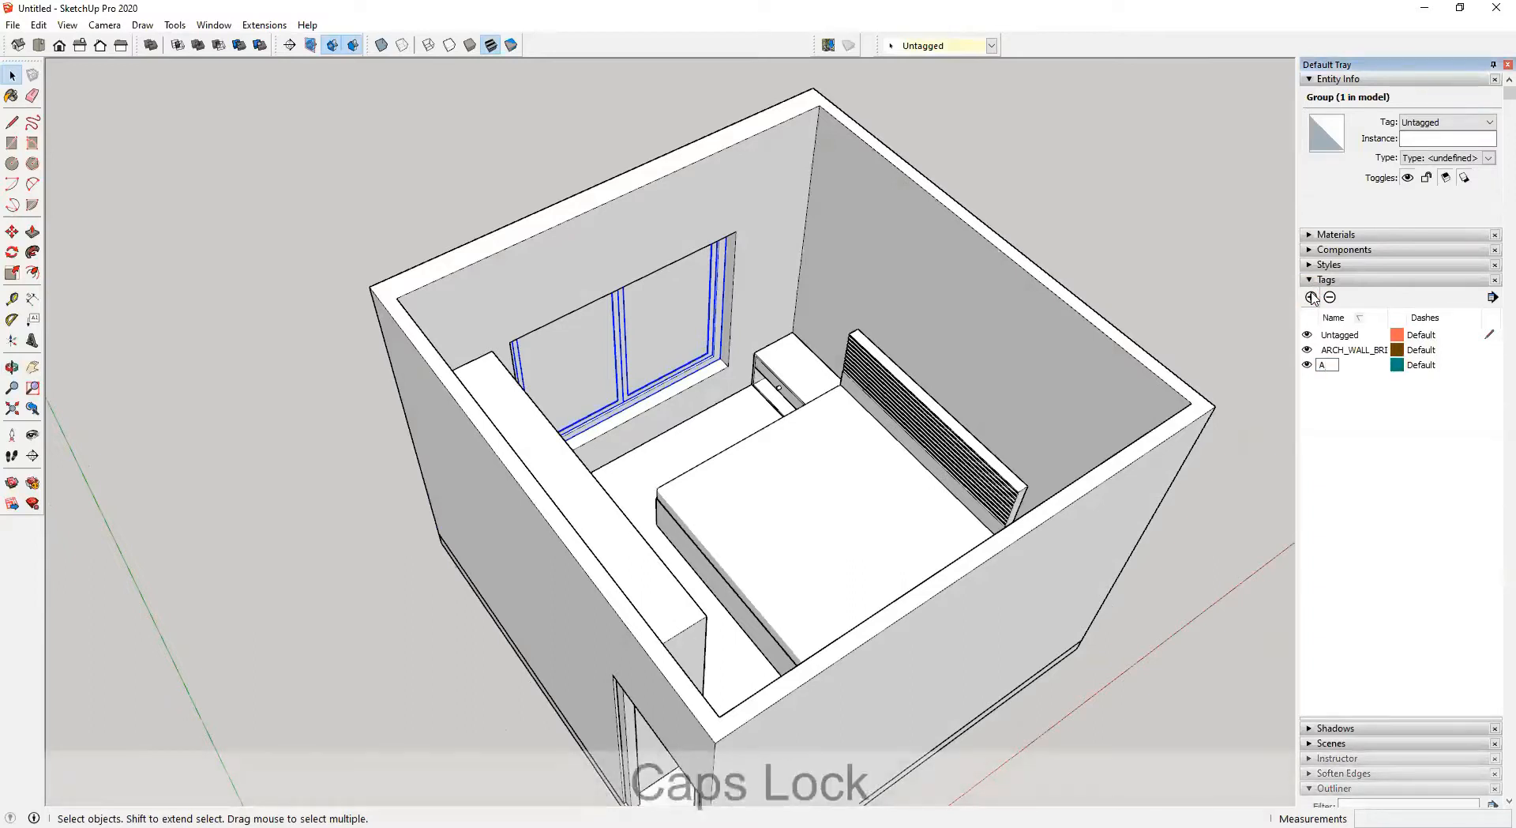
pyautogui.write('RCH_')
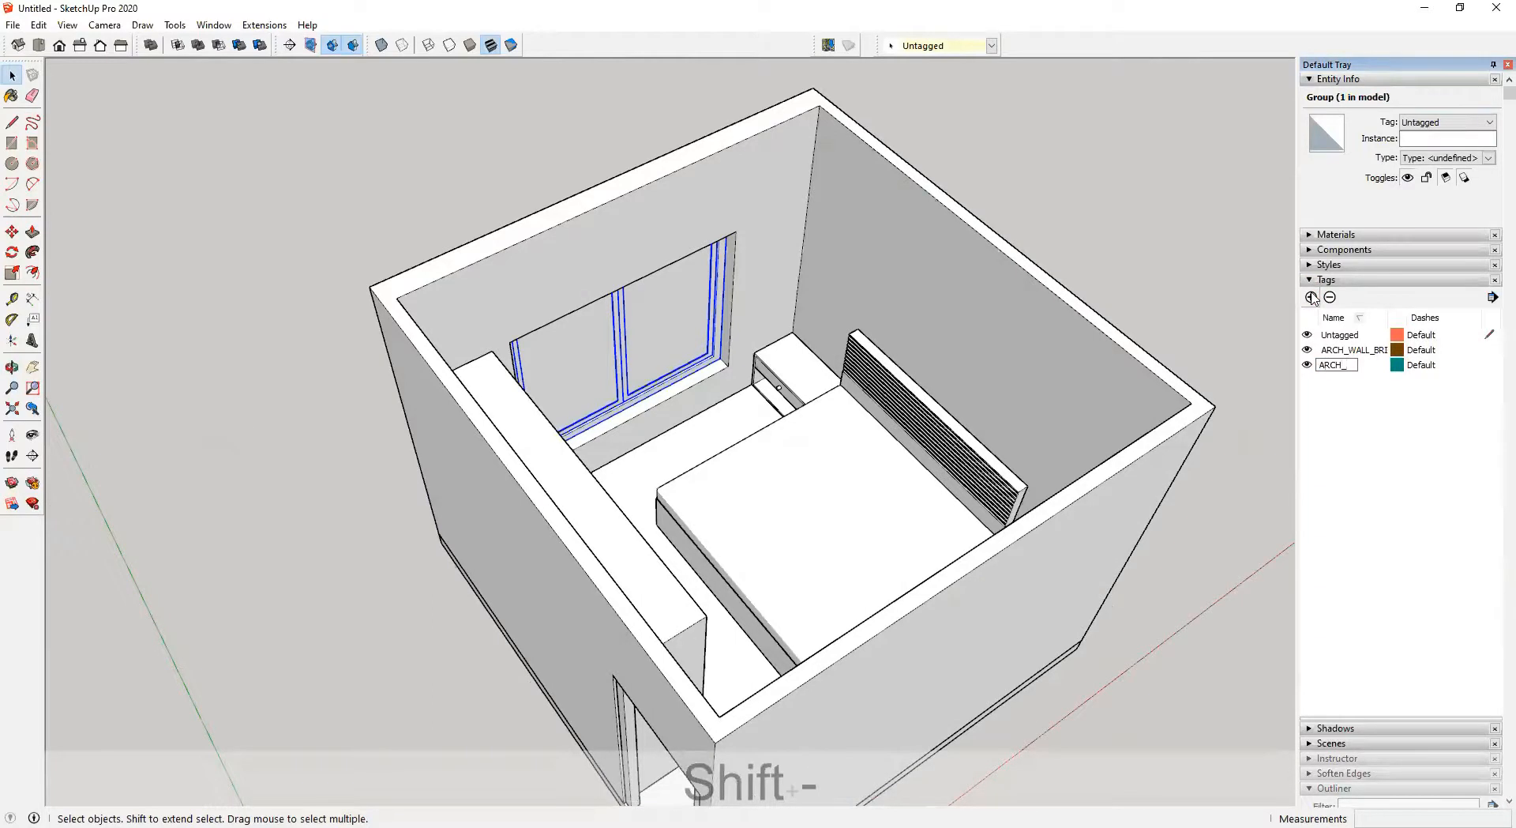
pyautogui.write('WINDOW')
pyautogui.press('Return')
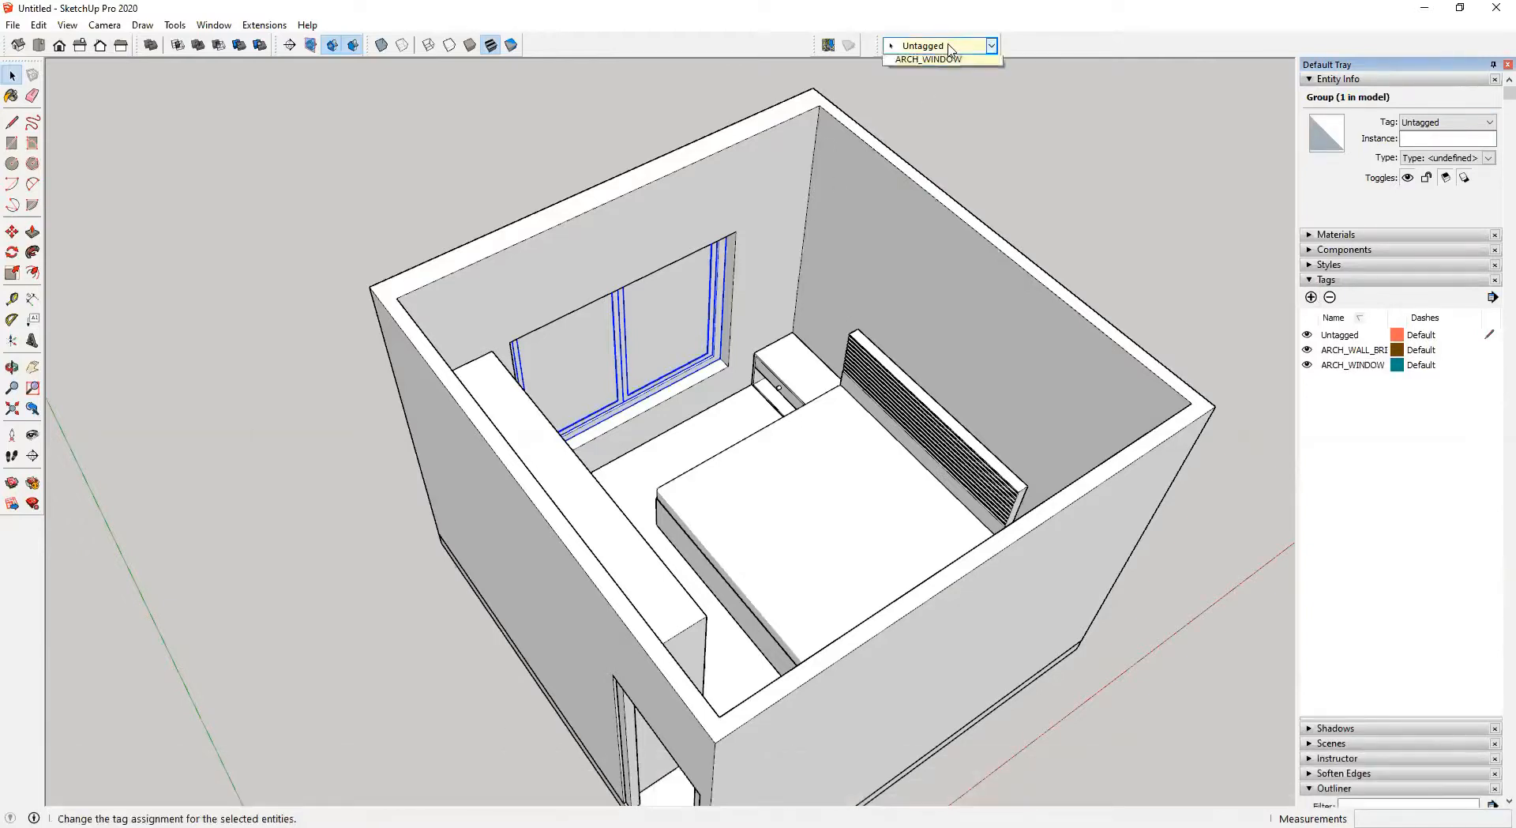
pyautogui.click(940, 46)
pyautogui.click(1021, 122)
# Select the door frame group and add a new tag named ARCH_DOORS
pyautogui.moveTo(710, 280); pyautogui.dragTo(636, 271, button='middle')
pyautogui.click(216, 470)
pyautogui.moveTo(536, 477); pyautogui.dragTo(1226, 316, button='middle')
pyautogui.press('space')
pyautogui.click(840, 542)
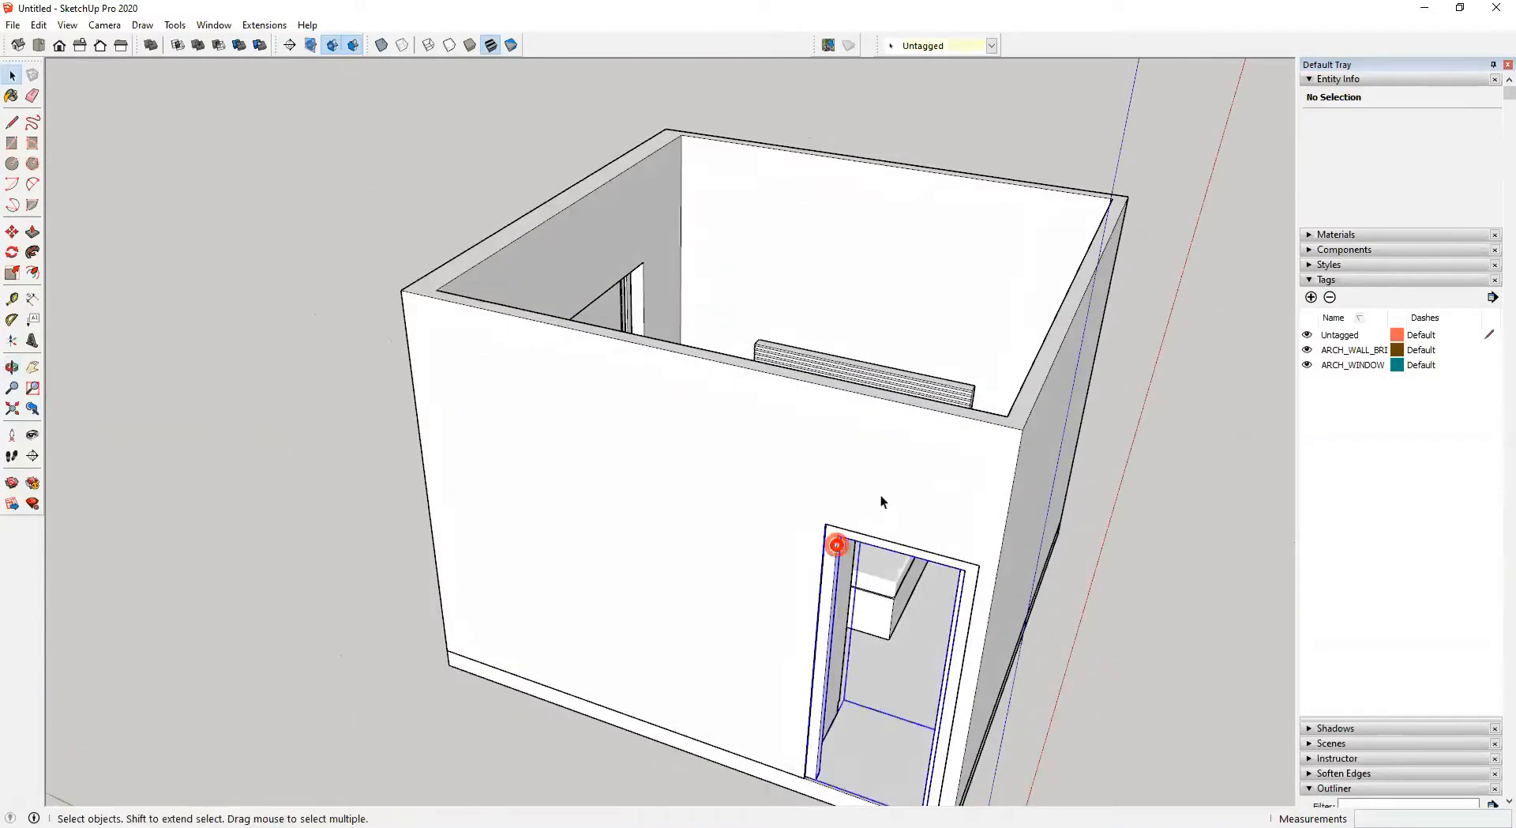
pyautogui.keyDown('shift'); pyautogui.moveTo(880, 501); pyautogui.dragTo(716, 543, button='middle'); pyautogui.keyUp('shift')
pyautogui.click(1311, 297)
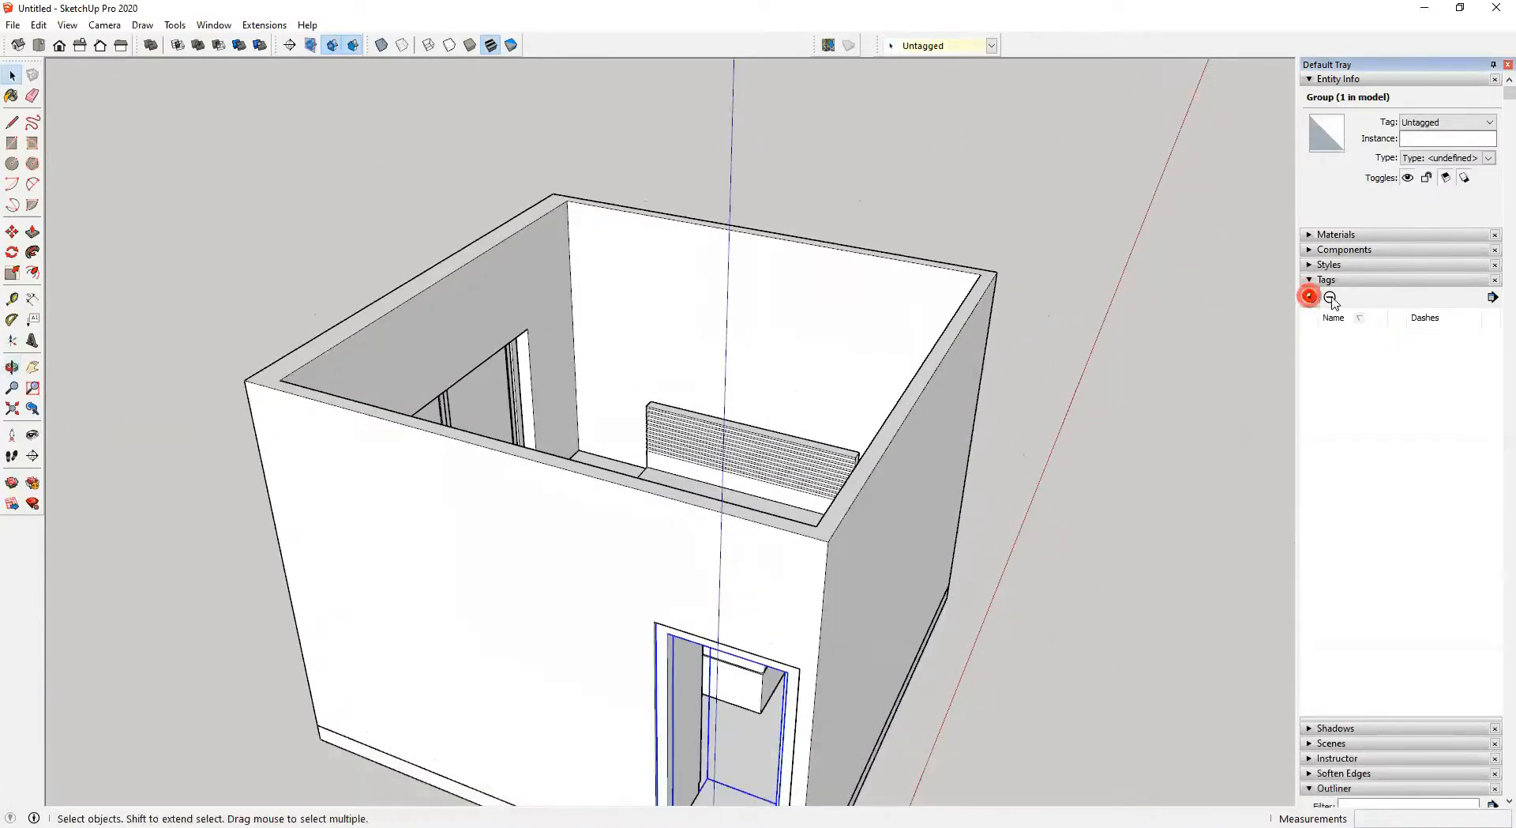
pyautogui.write('ARCH')
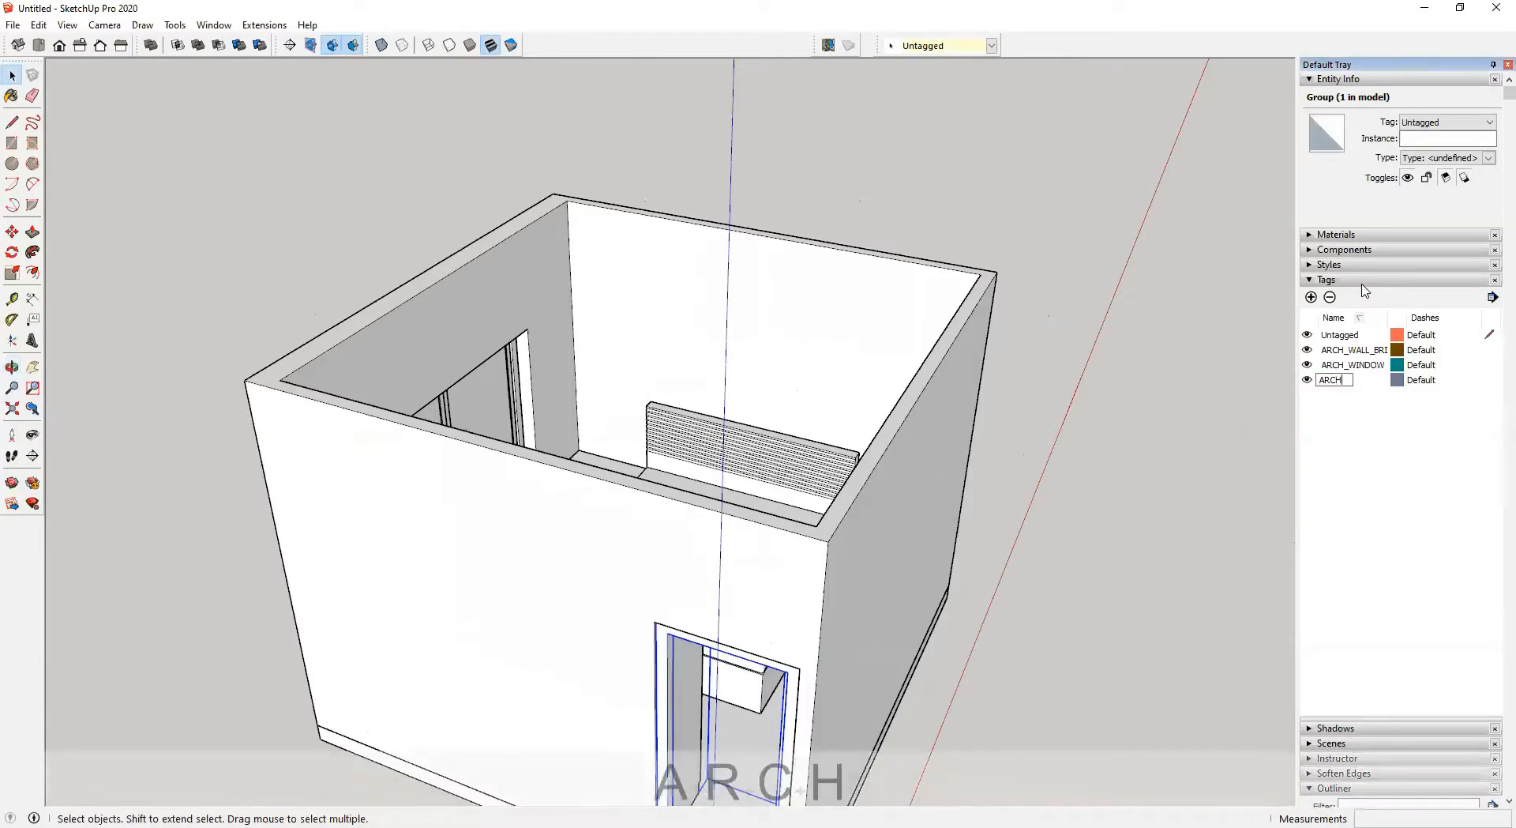
pyautogui.write('_DOORS')
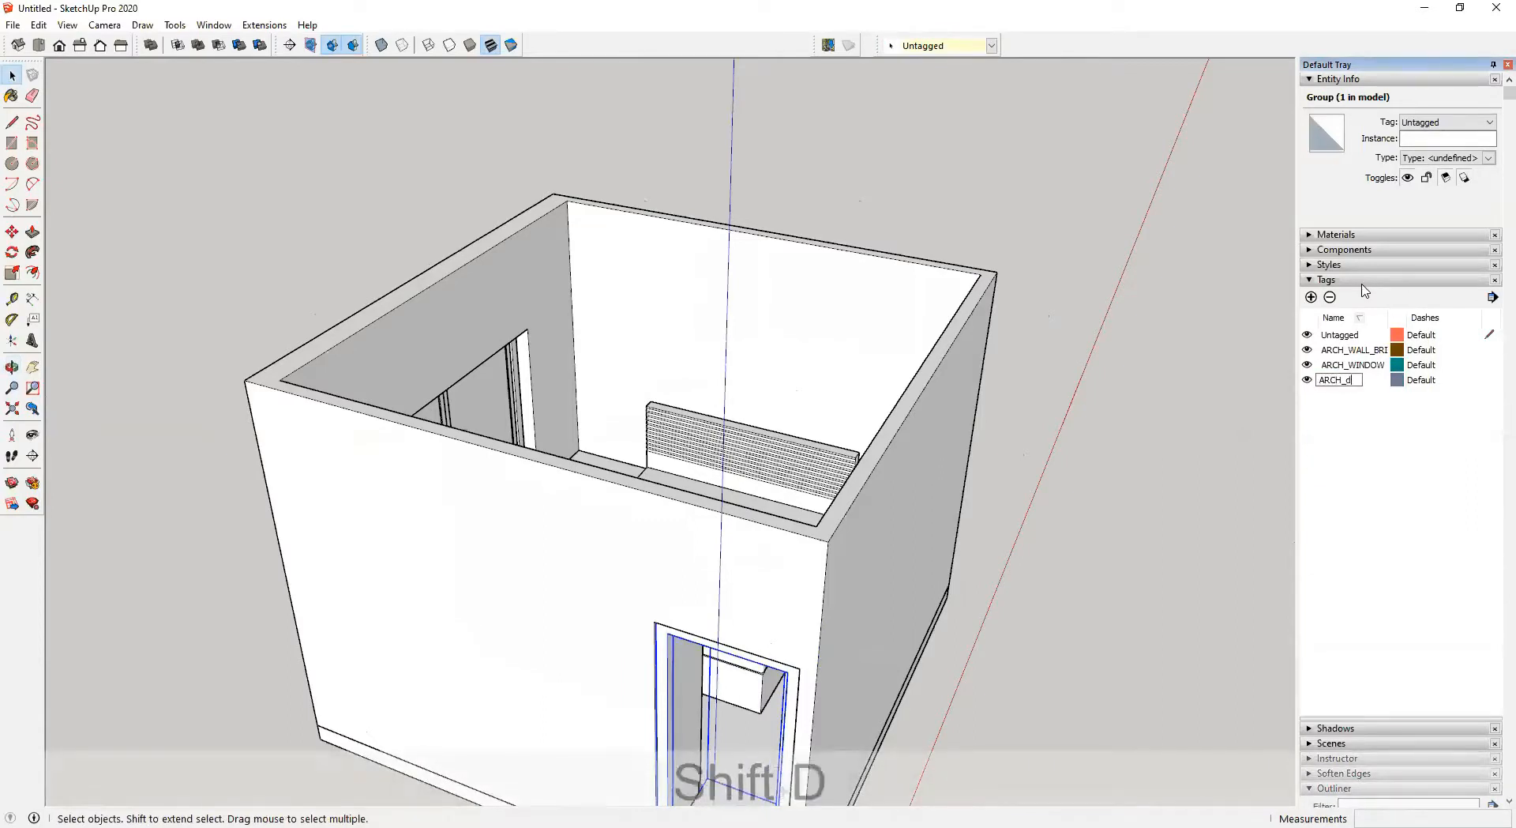
pyautogui.press('BackSpace')
pyautogui.press('BackSpace')
pyautogui.press('BackSpace')
pyautogui.press('BackSpace')
pyautogui.press('BackSpace')
pyautogui.write('DOORS')
pyautogui.press('Return')
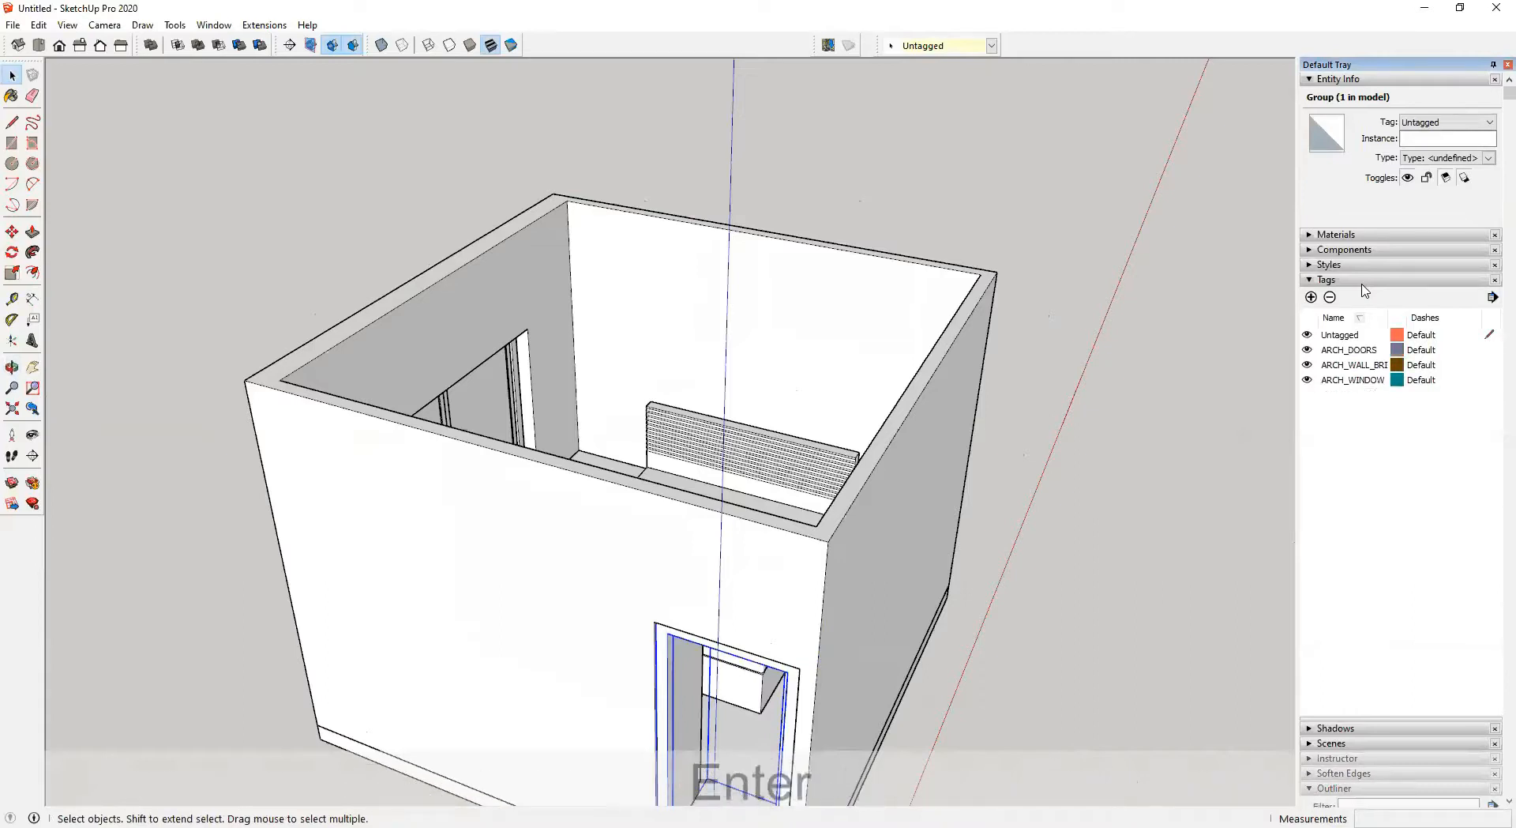
pyautogui.click(948, 45)
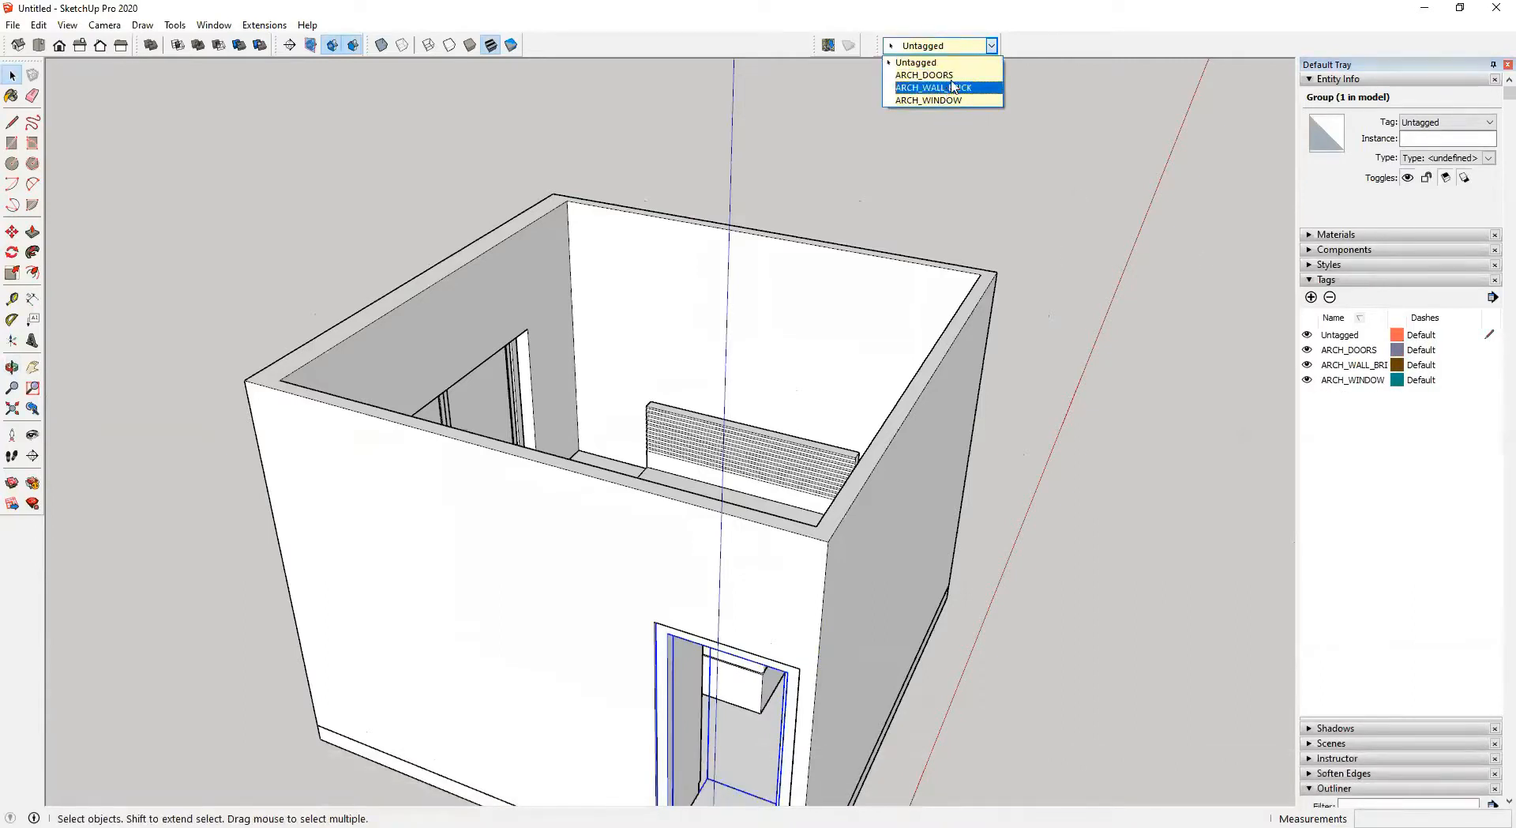
pyautogui.press('Return')
# Select the bed and the other furniture pieces in the room and combine them into one group
pyautogui.moveTo(992, 187); pyautogui.dragTo(1115, 575, button='middle')
pyautogui.click(426, 523)
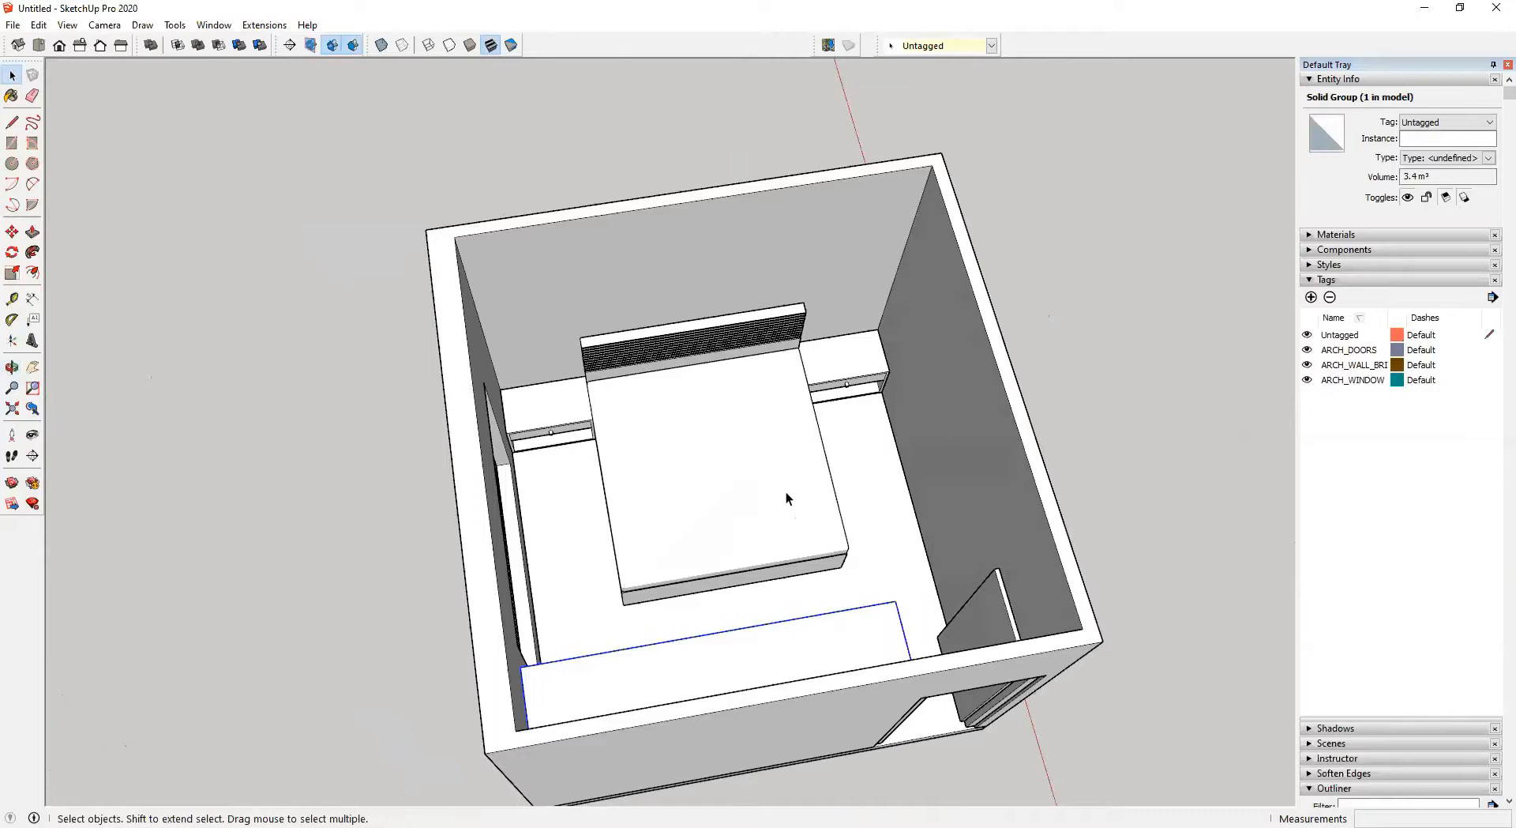
pyautogui.moveTo(787, 498); pyautogui.dragTo(671, 440, button='middle')
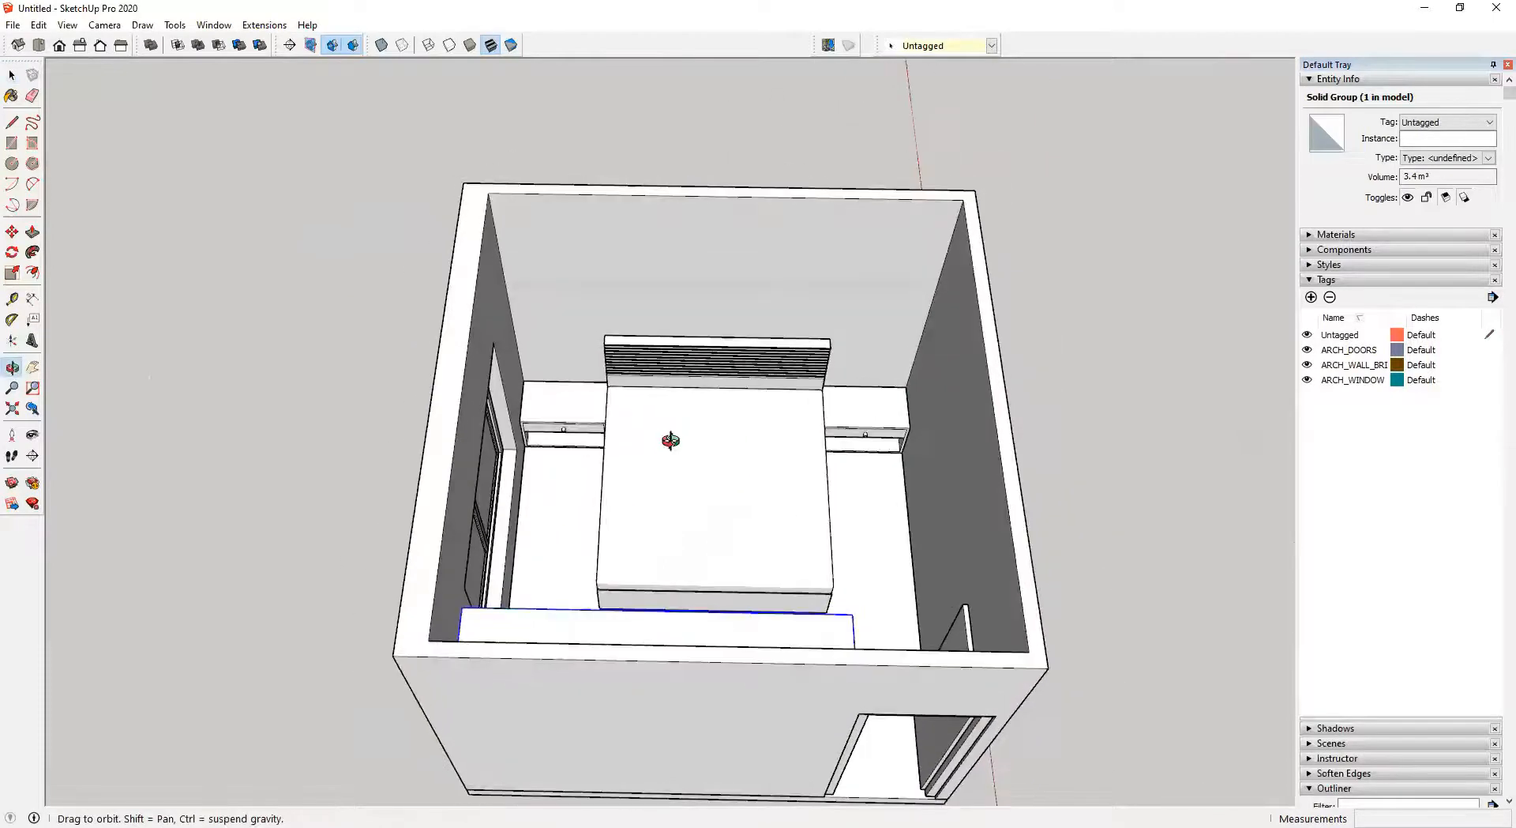
pyautogui.keyDown('ctrl'); pyautogui.click(718, 515); pyautogui.keyUp('ctrl')
pyautogui.moveTo(880, 410); pyautogui.dragTo(779, 484, button='middle')
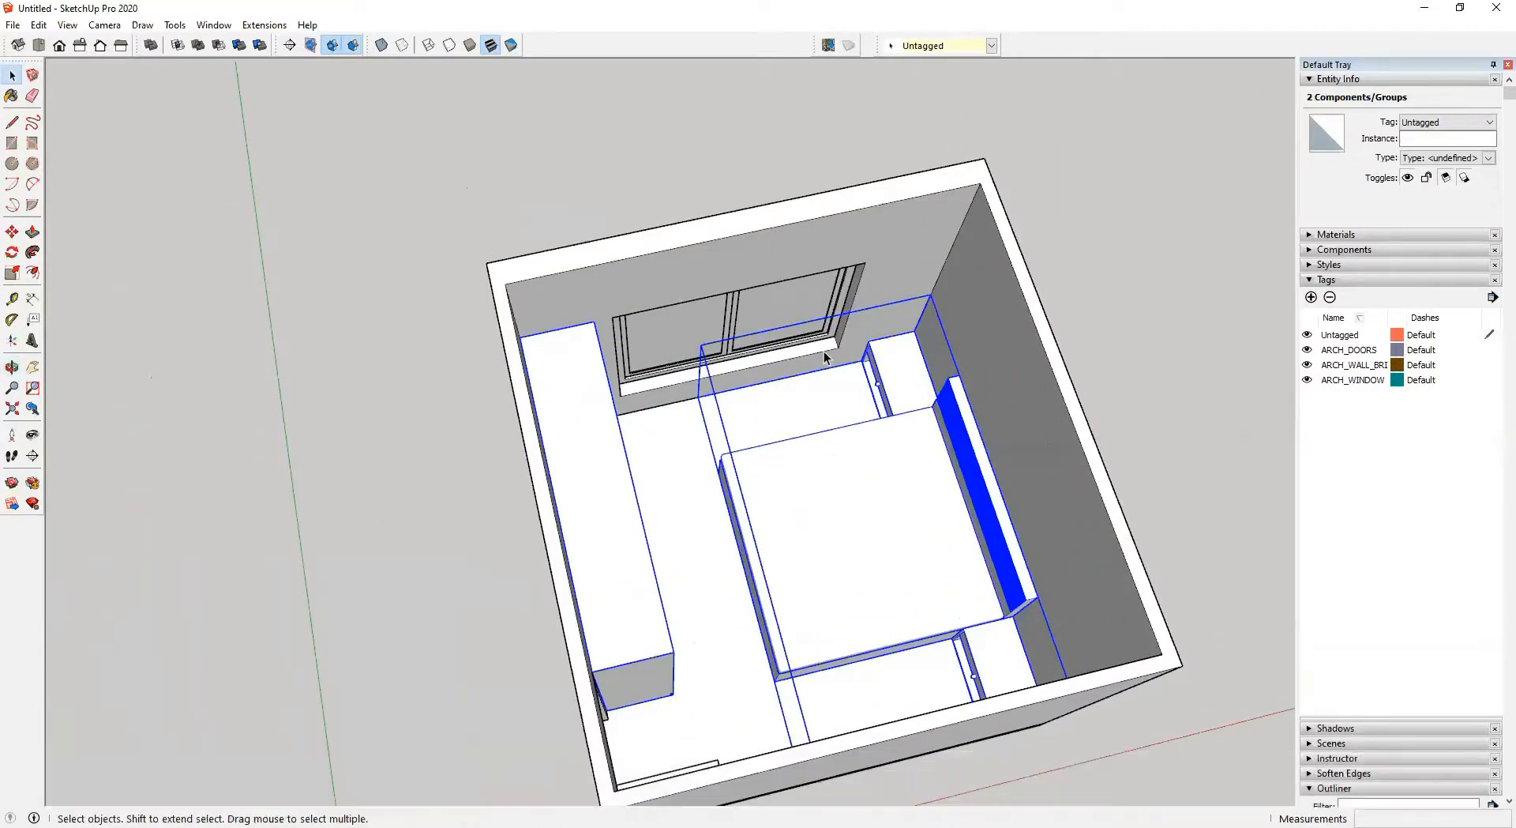
pyautogui.moveTo(878, 404); pyautogui.dragTo(664, 340, button='middle')
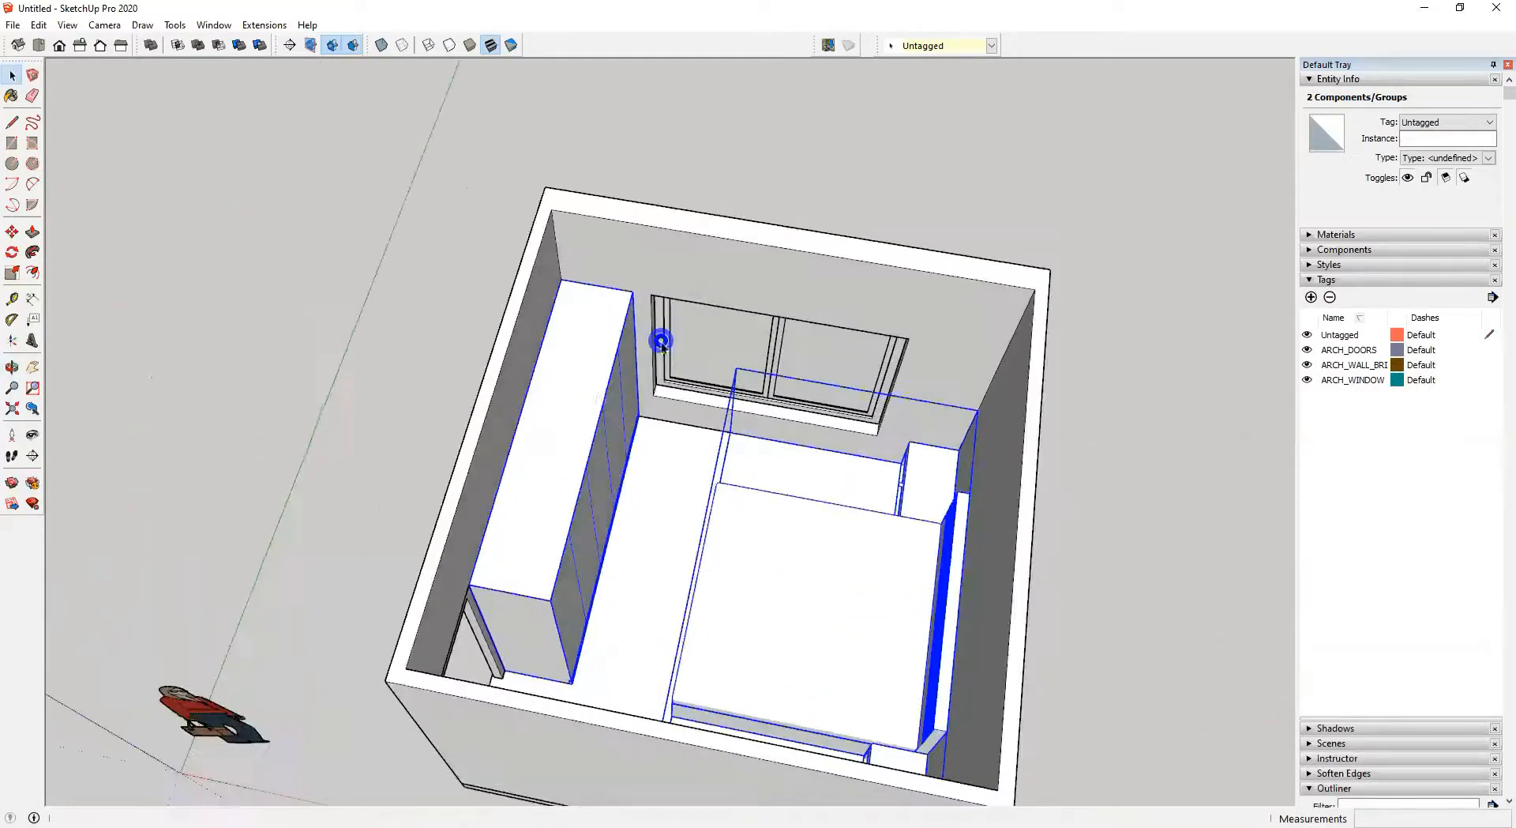
pyautogui.rightClick(589, 395)
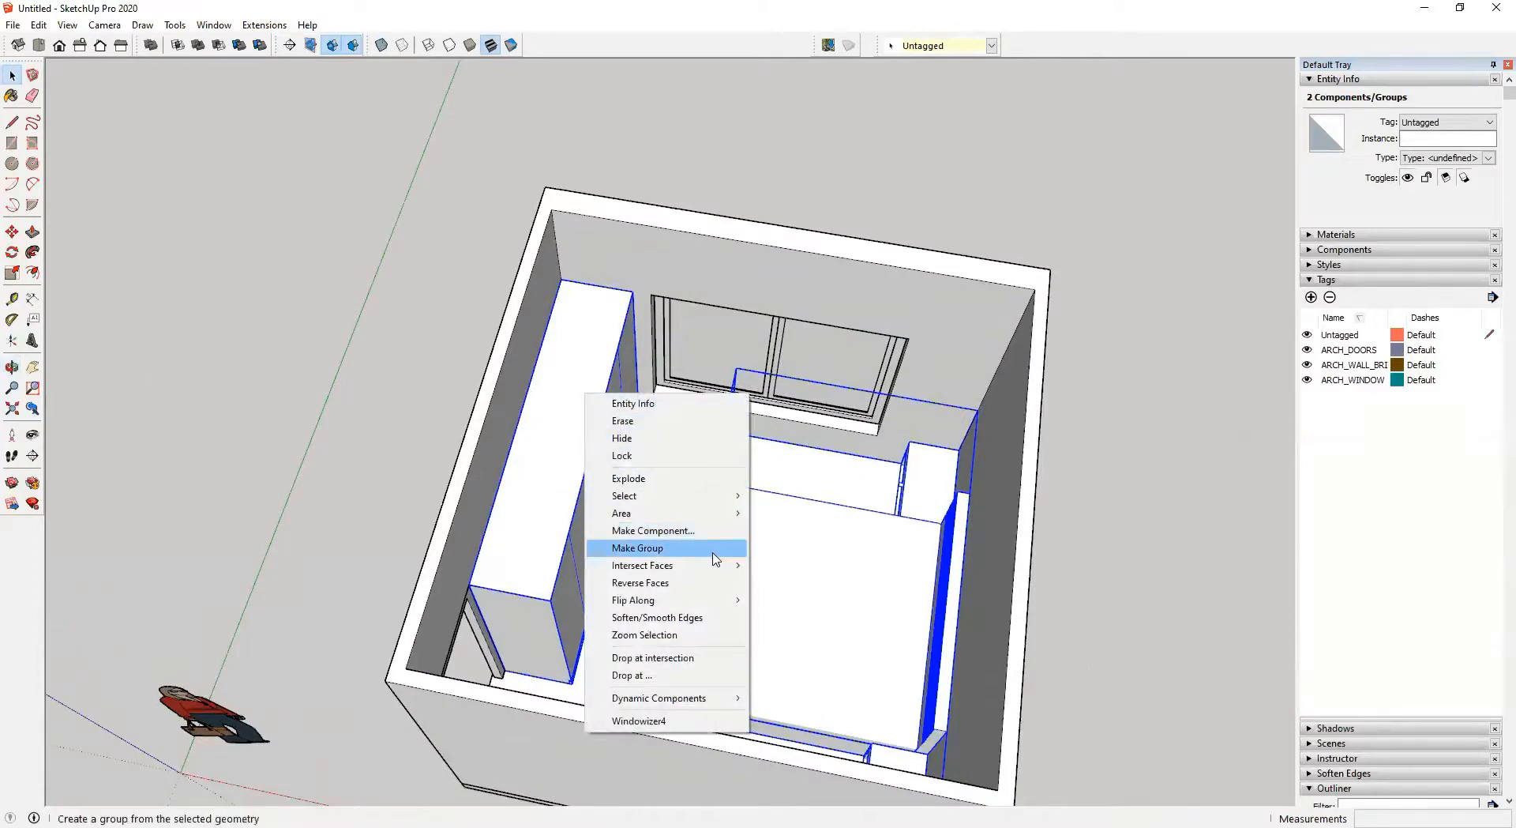
pyautogui.click(679, 548)
# Add a new tag named ARCH_FURNITURE
pyautogui.moveTo(718, 553); pyautogui.dragTo(774, 512, button='middle')
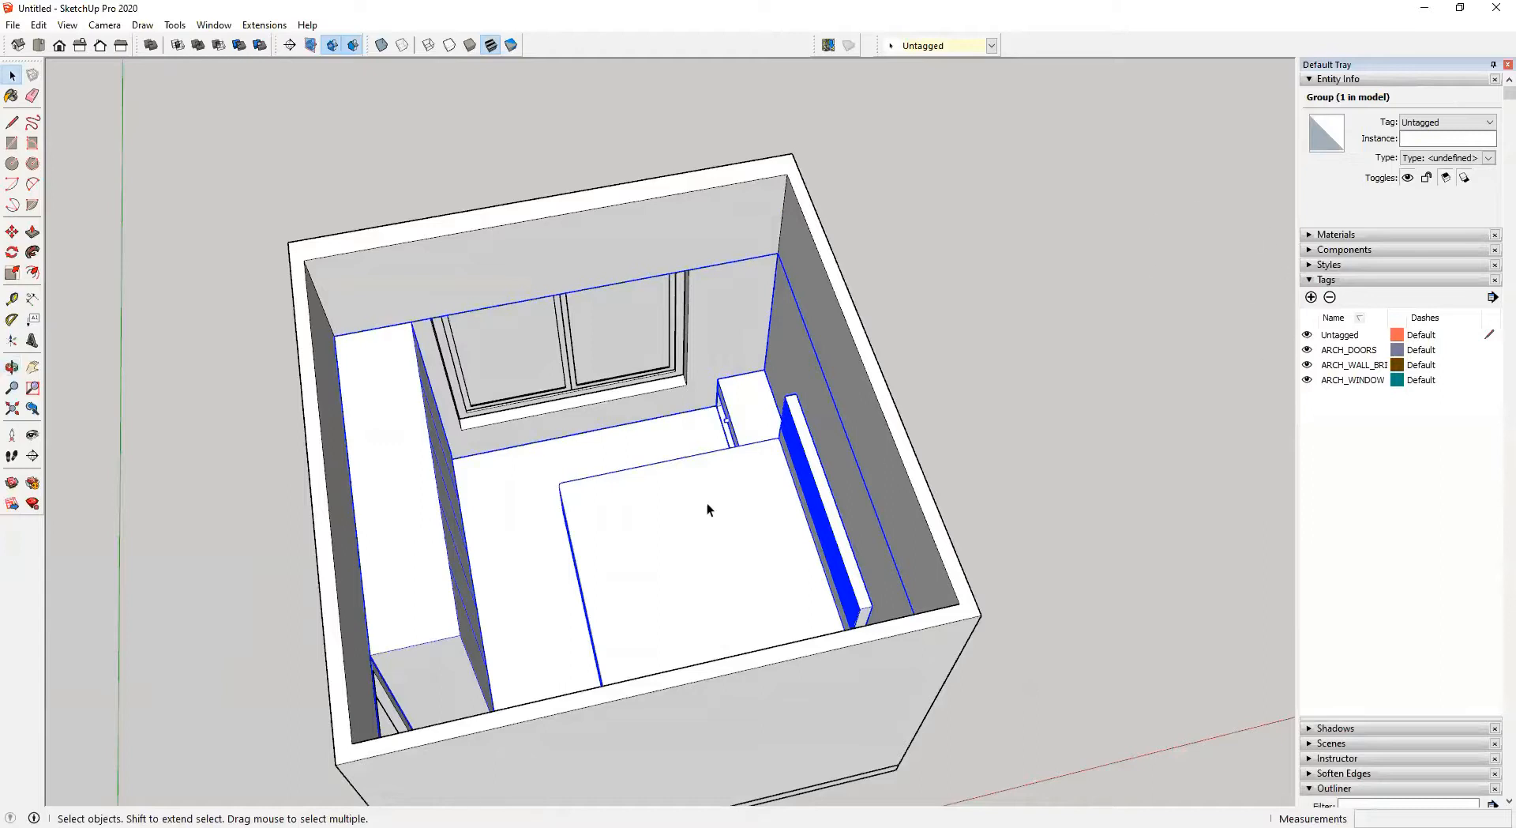
pyautogui.click(1312, 298)
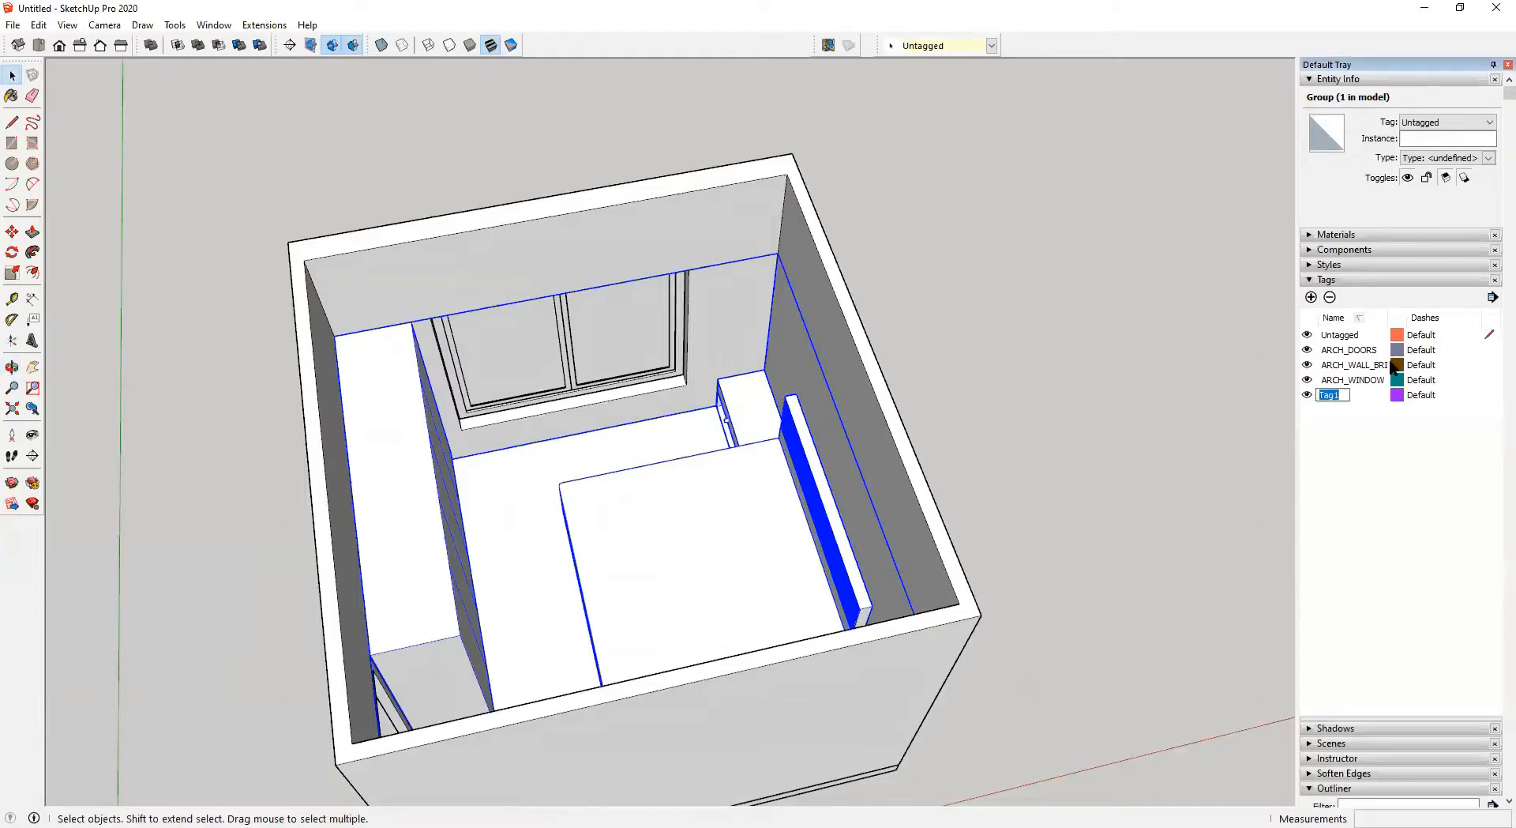
pyautogui.write('ARCH_FURNITURE')
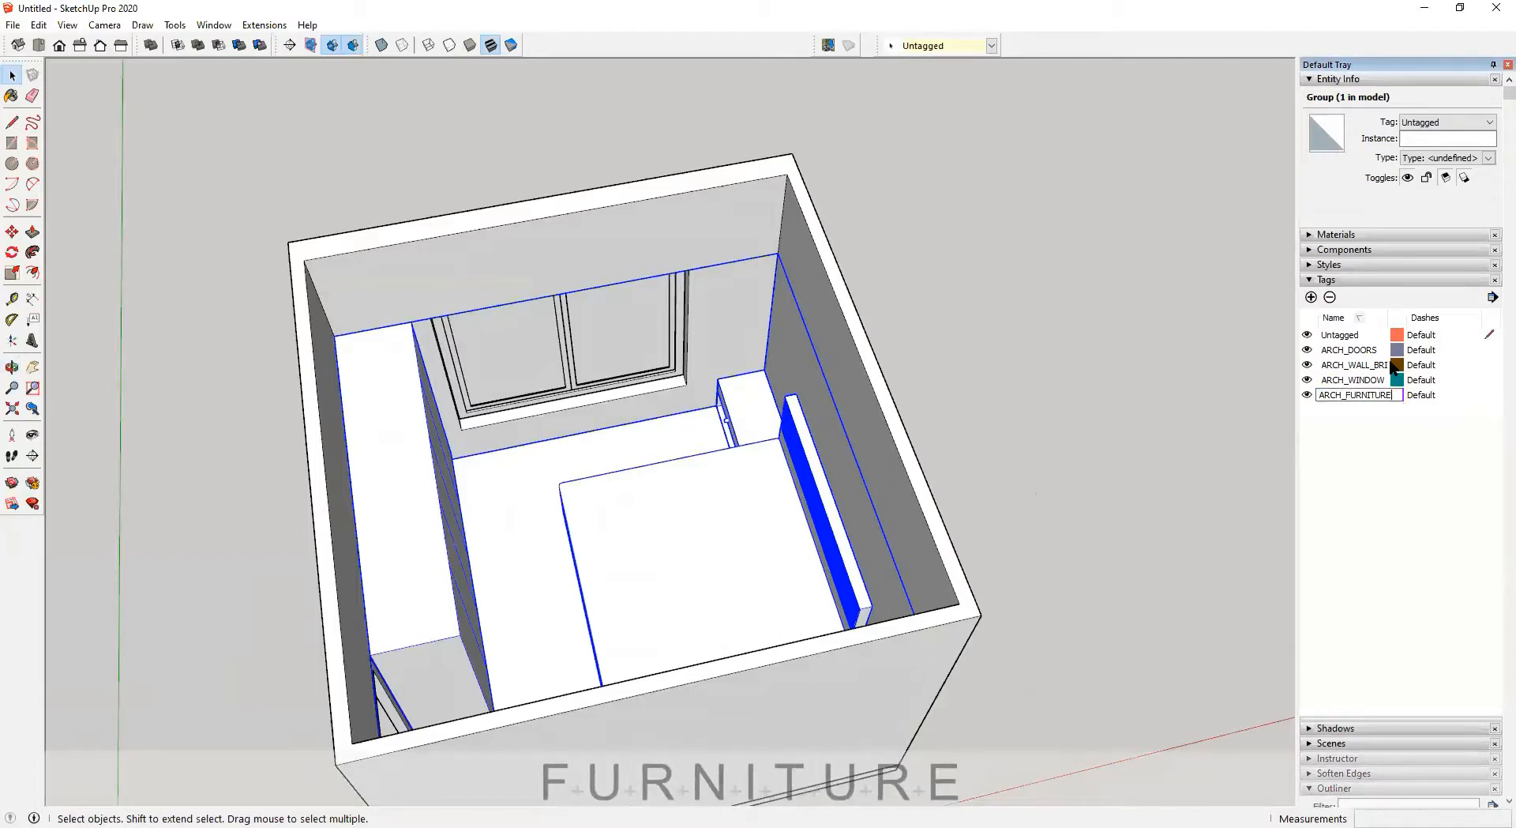
pyautogui.press('Return')
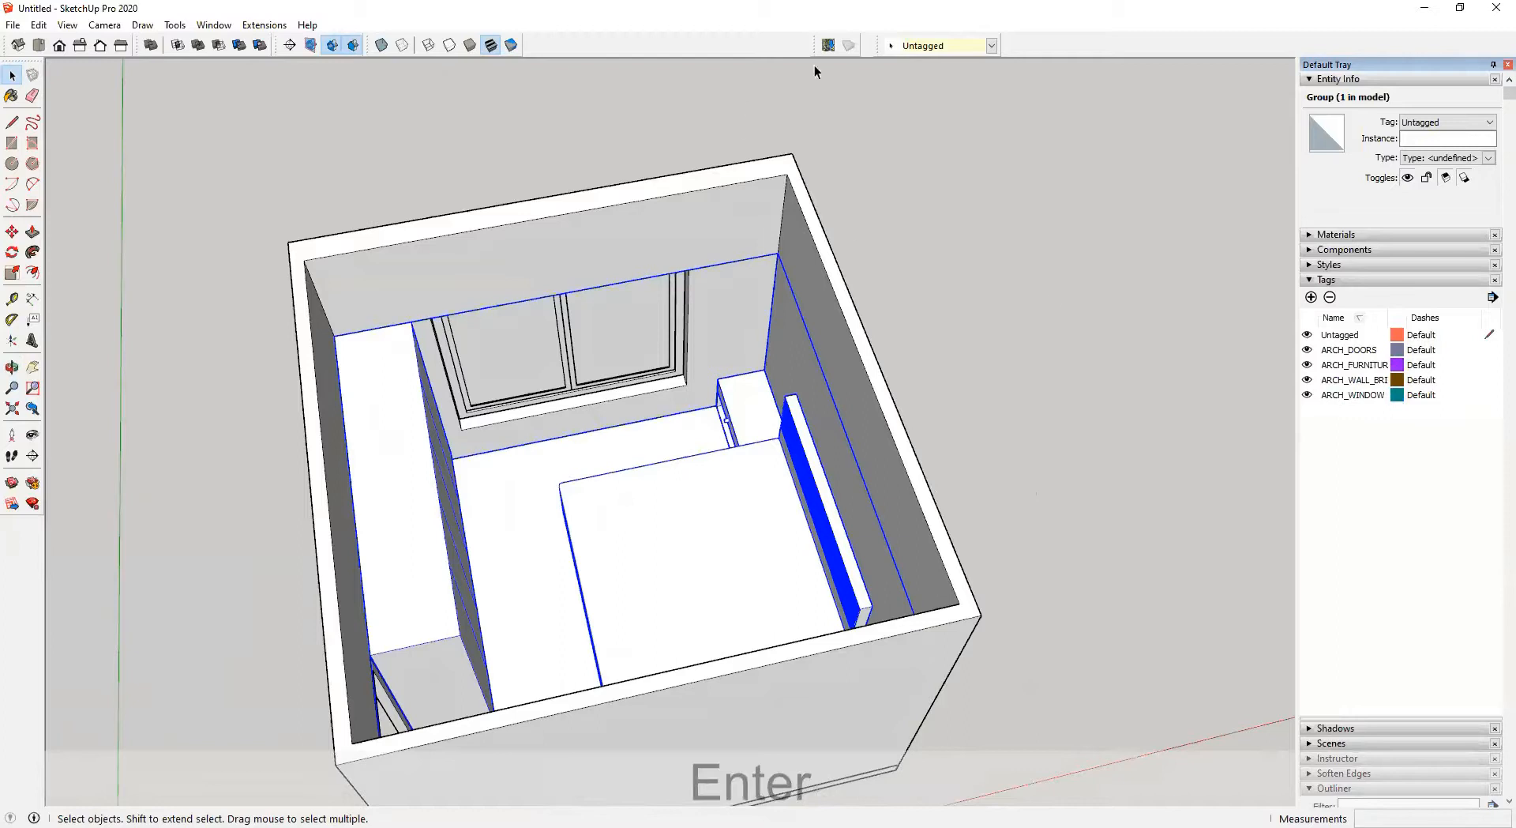
# Assign the ARCH_FURNITURE tag to the furniture group and clear the selection
pyautogui.click(940, 45)
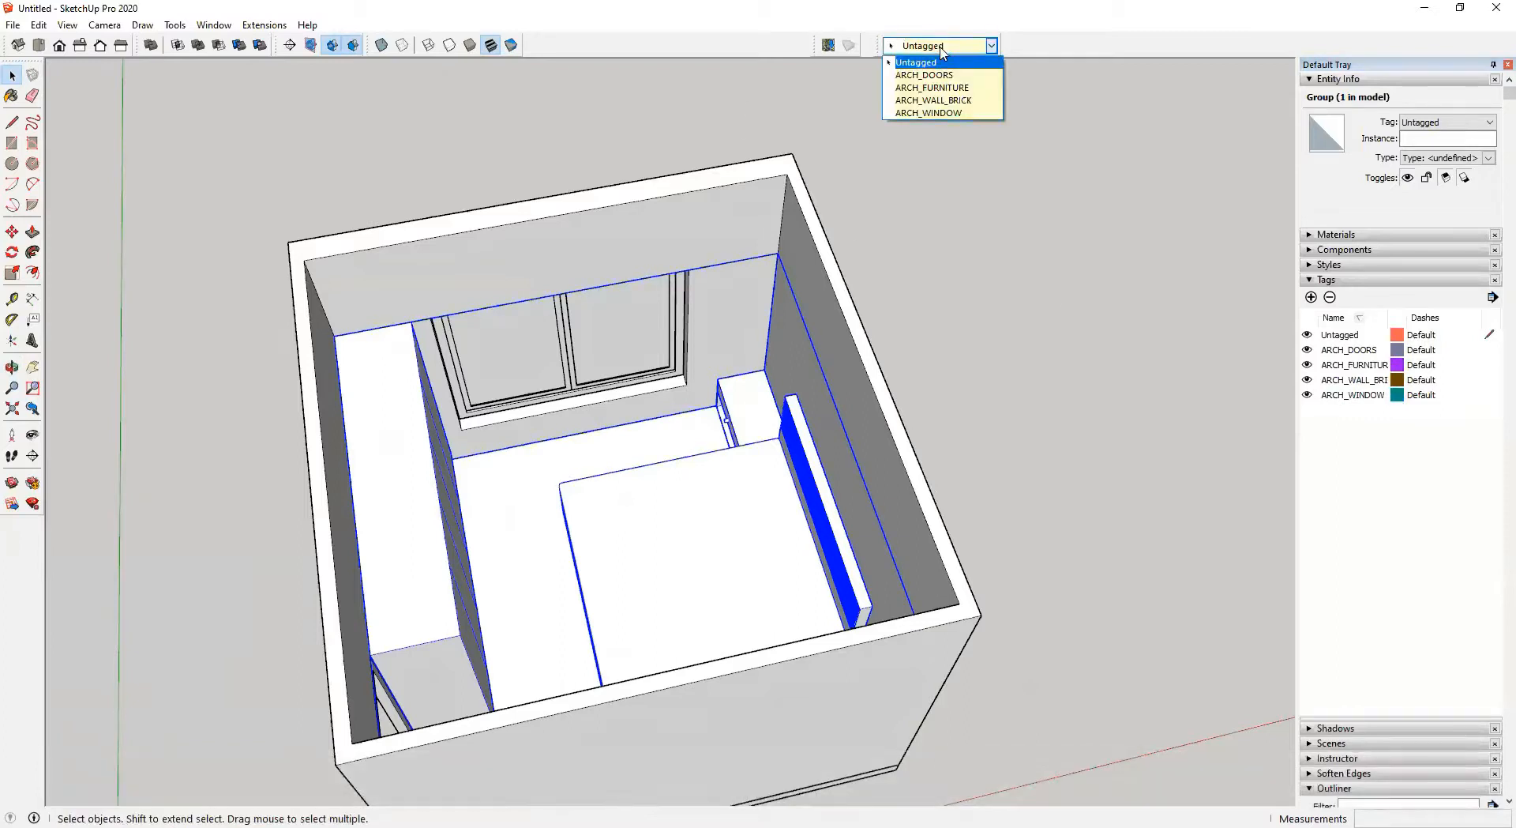
pyautogui.click(976, 103)
pyautogui.click(1097, 518)
# Toggle the ARCH_WINDOW tag's visibility off and on and check the tag assigned to the window
pyautogui.click(1307, 395)
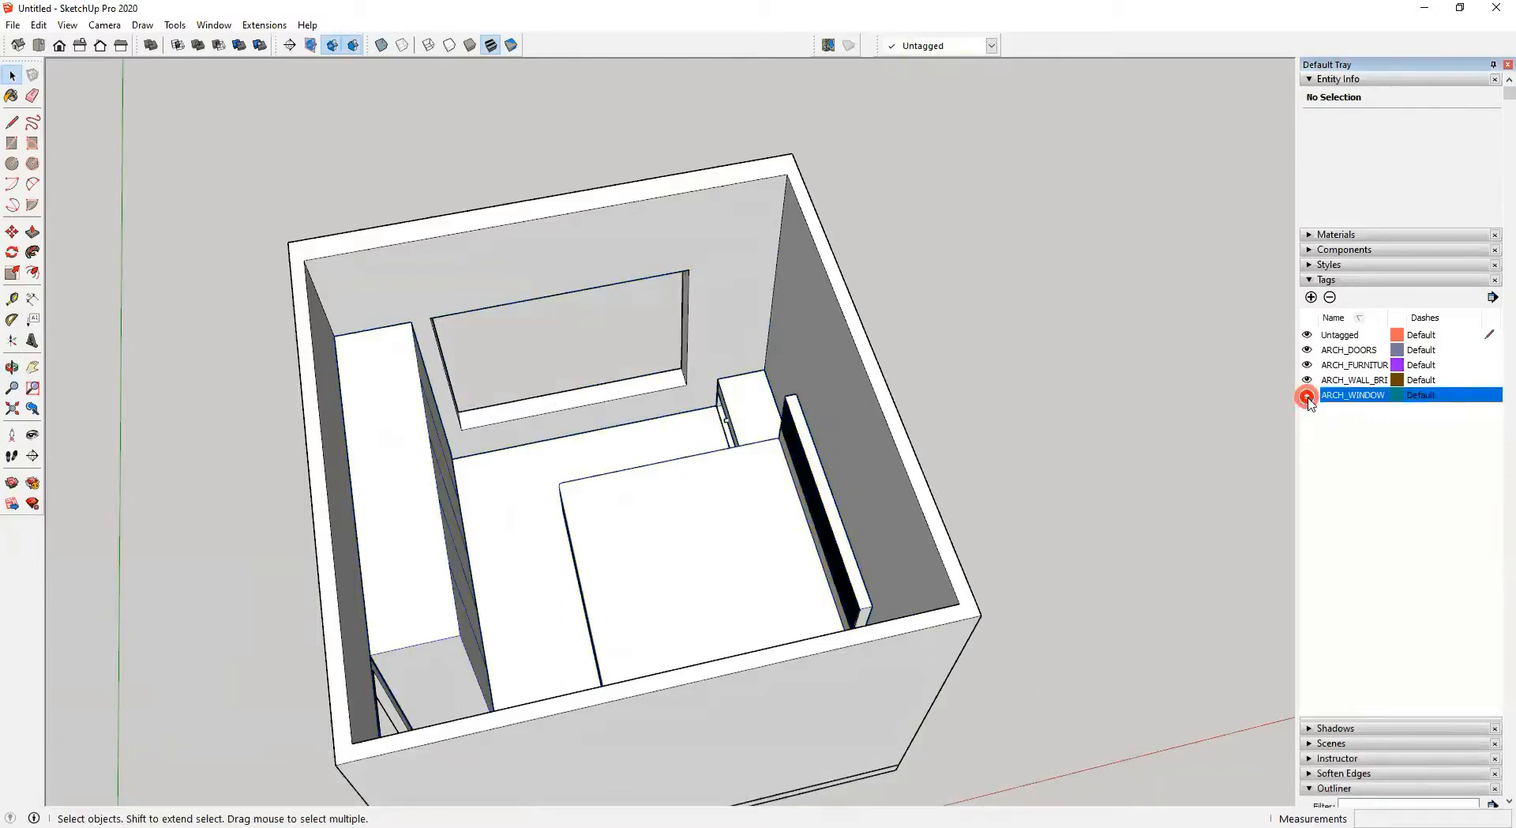
pyautogui.moveTo(931, 451); pyautogui.dragTo(649, 425, button='middle')
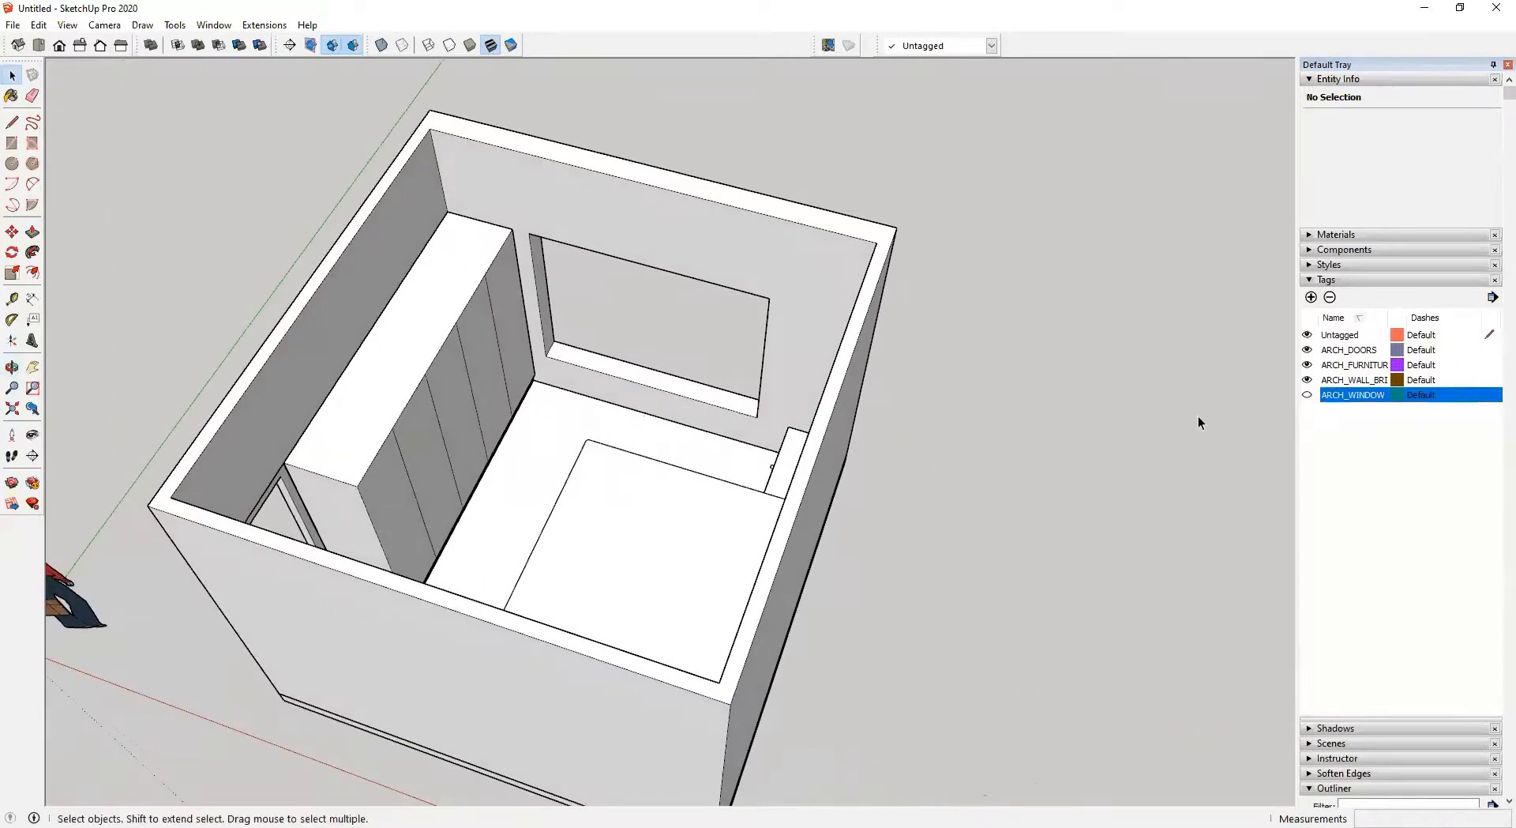
pyautogui.click(1307, 394)
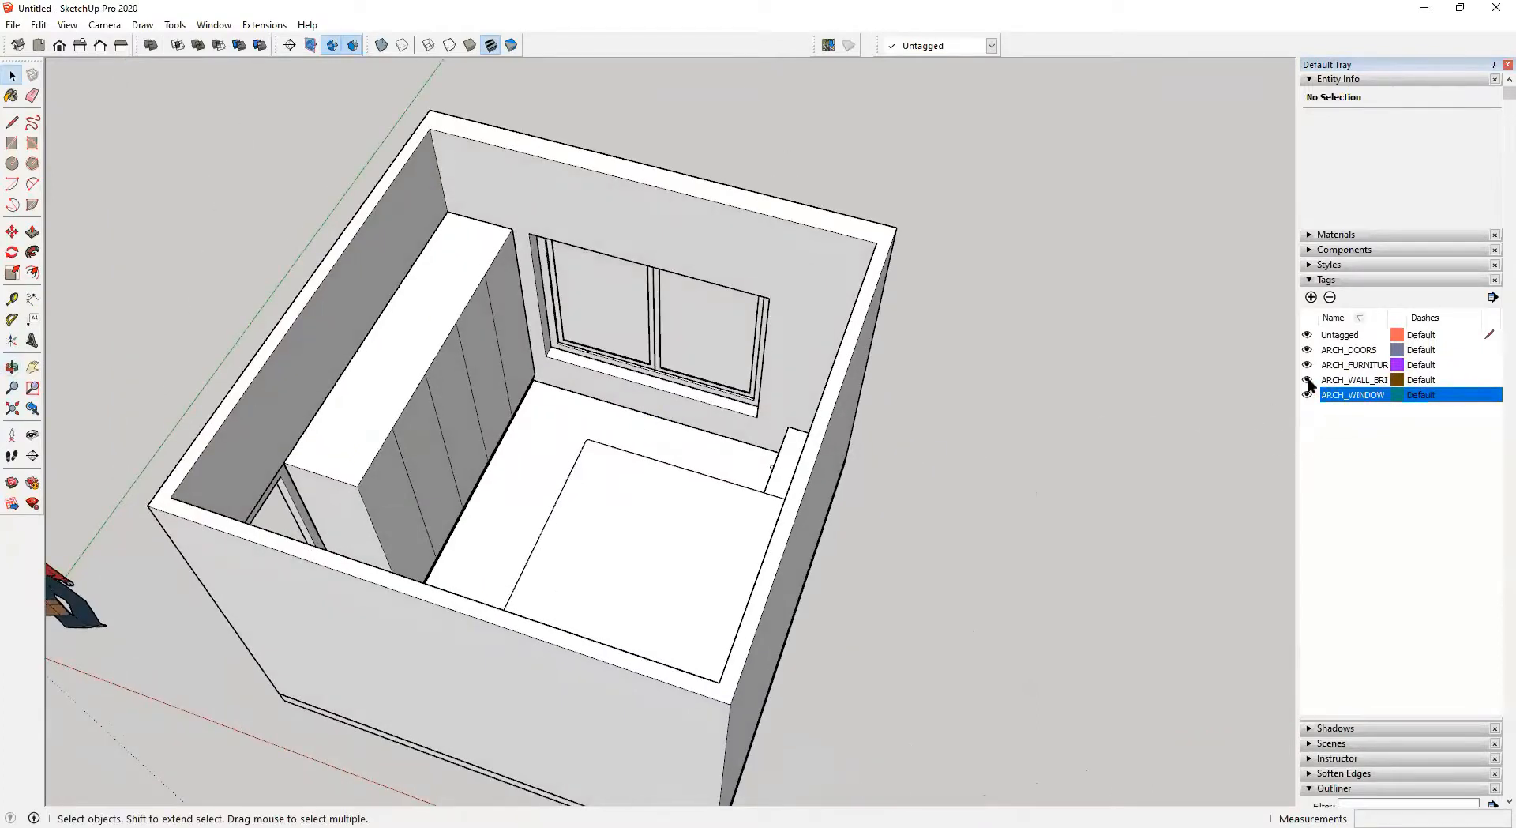
pyautogui.click(697, 321)
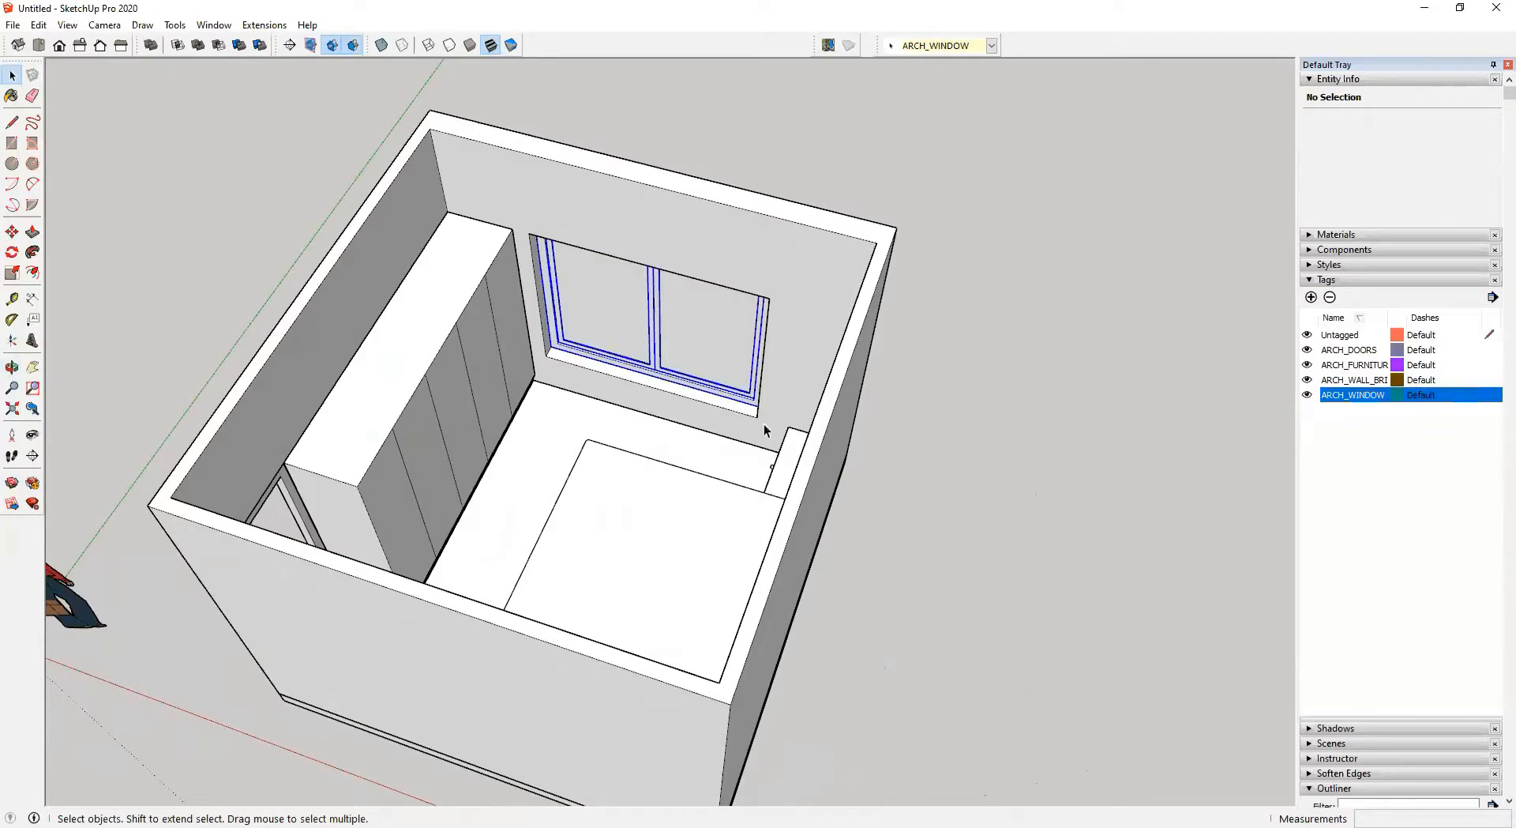
pyautogui.click(1031, 428)
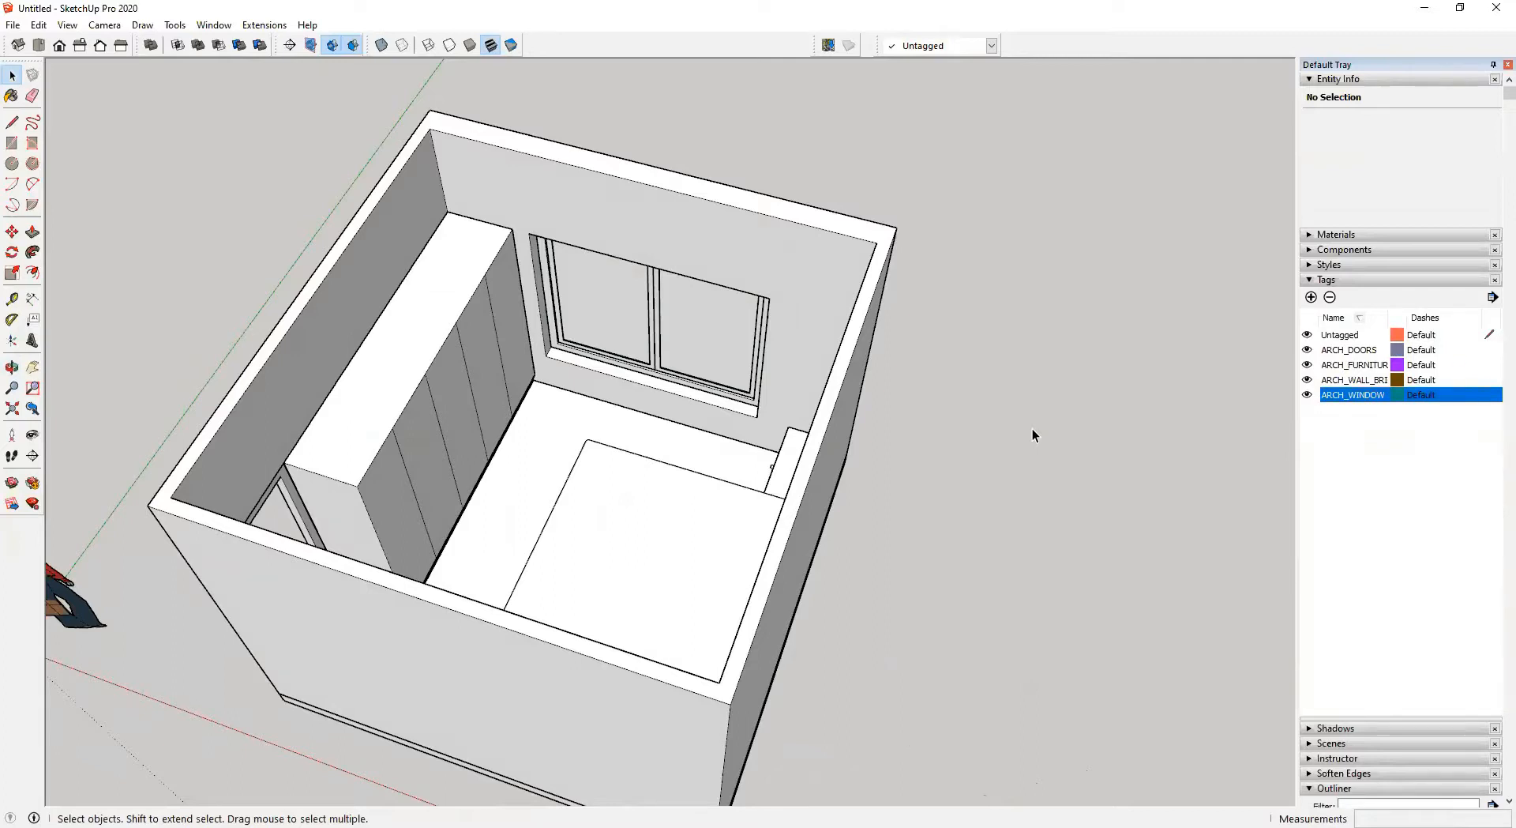
# Hide the ARCH_WALL_BRICK, ARCH_FURNITURE, ARCH_DOORS and ARCH_WINDOW tags and select the floor slab
pyautogui.click(1307, 380)
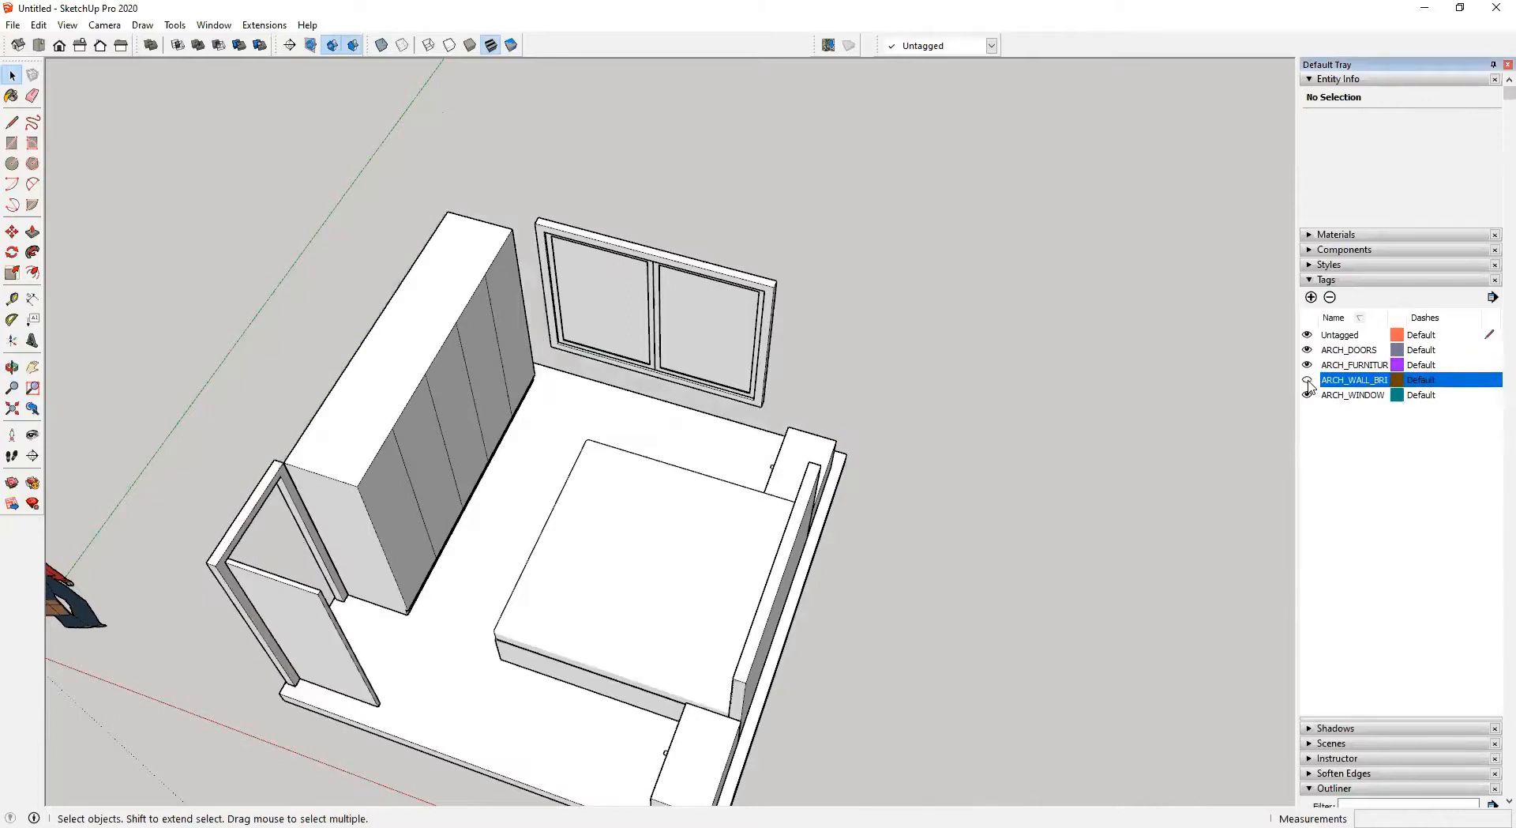
pyautogui.click(1307, 366)
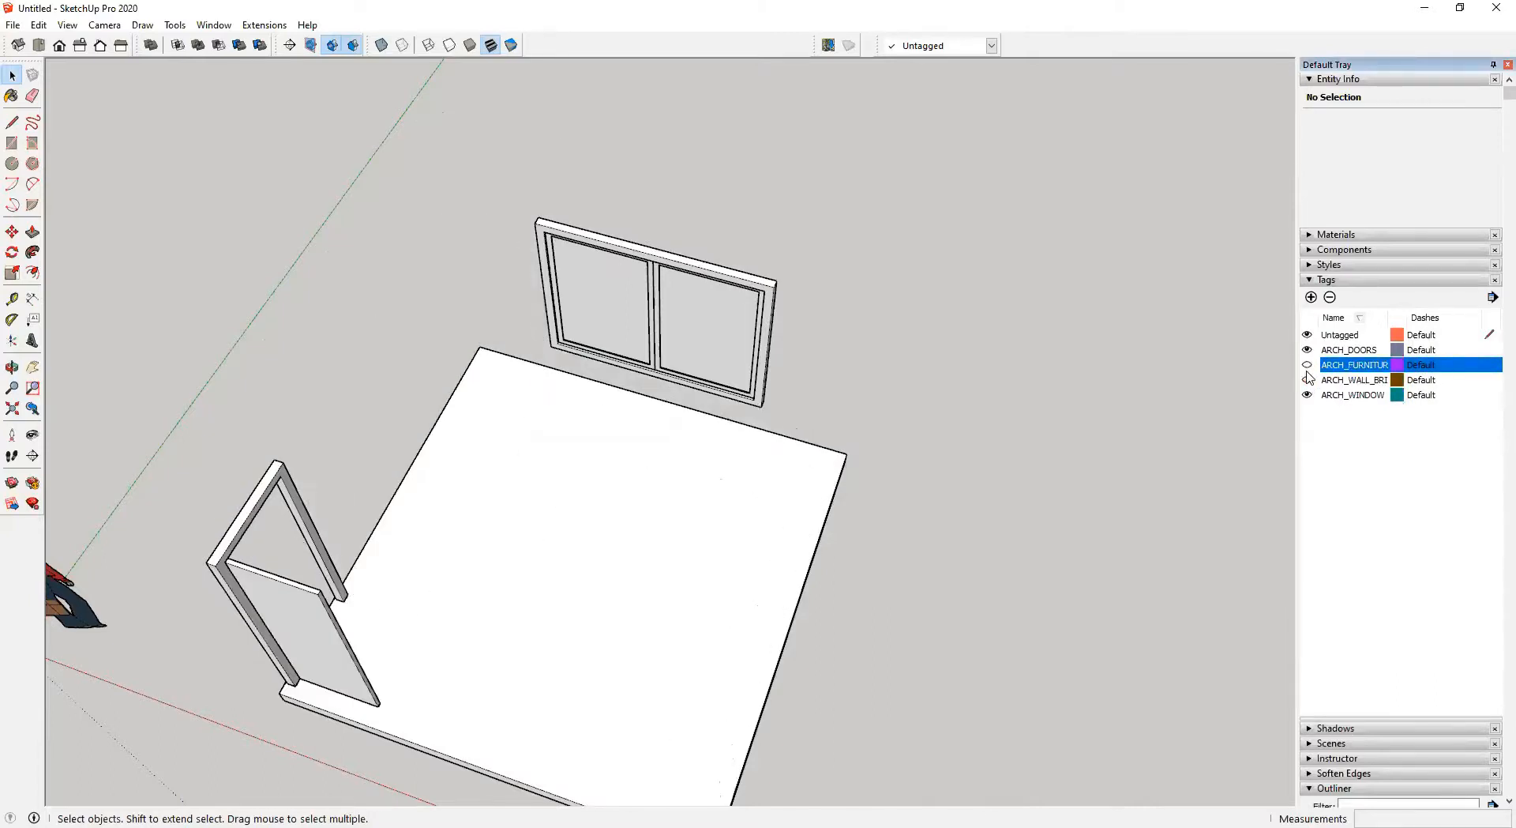
pyautogui.click(1307, 349)
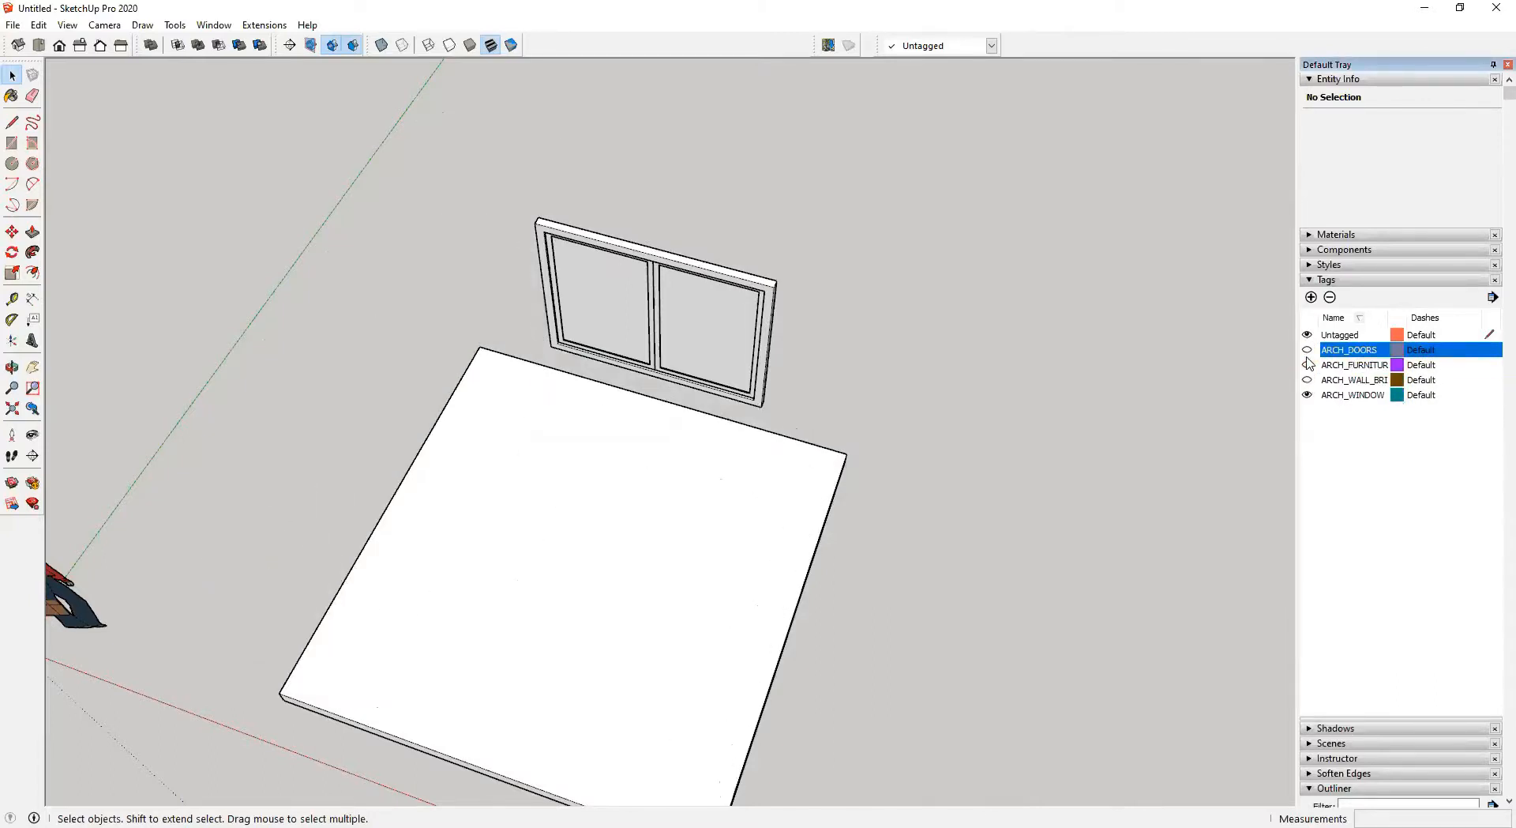
pyautogui.click(1307, 394)
pyautogui.click(727, 529)
pyautogui.moveTo(727, 530); pyautogui.dragTo(841, 519, button='middle')
# Add a new tag named ARCH_RCC_SLAB
pyautogui.click(1311, 298)
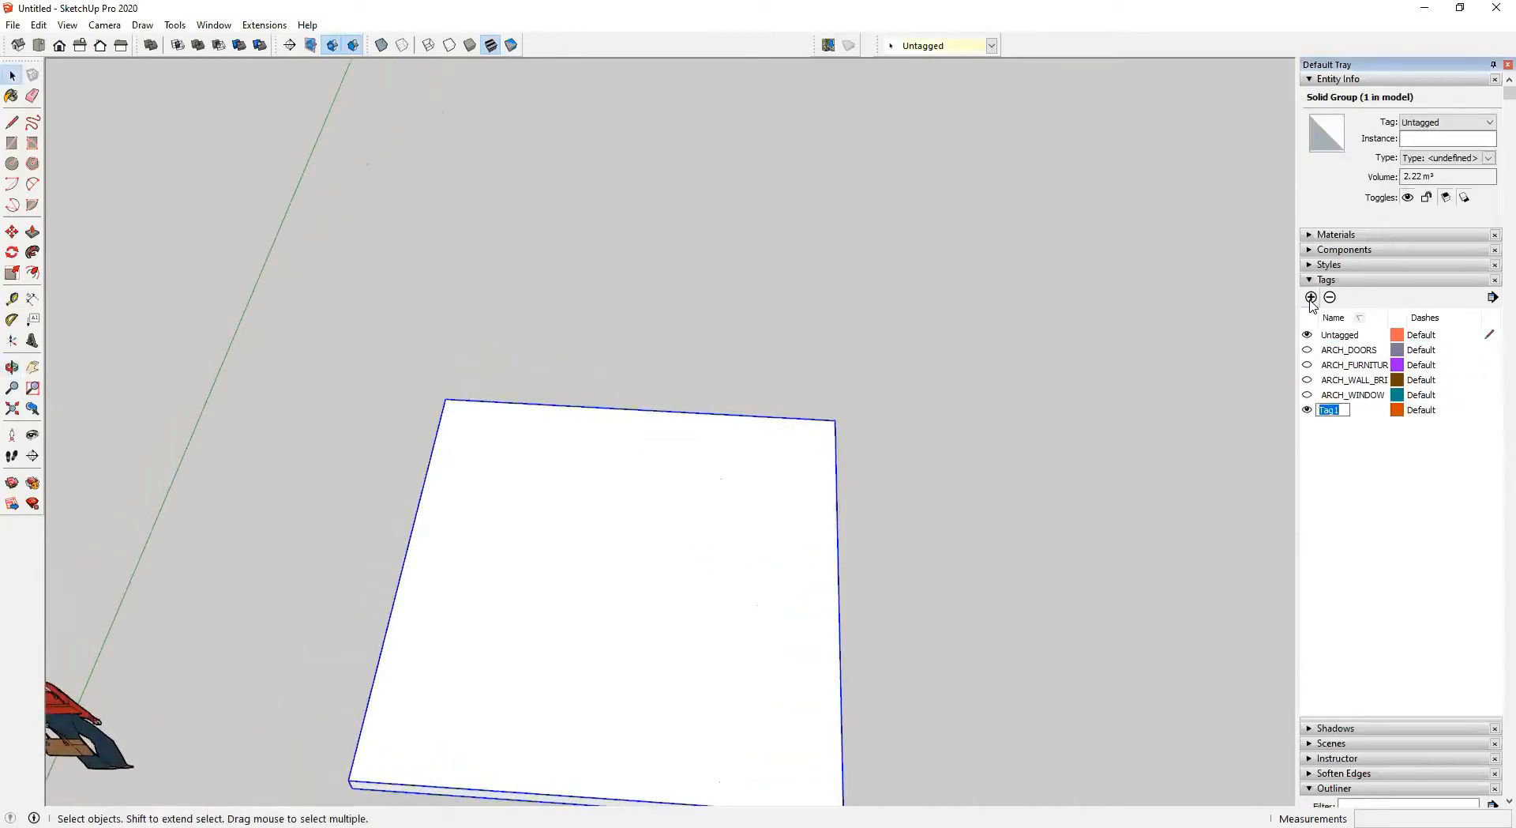
pyautogui.write('ARCH_RCC')
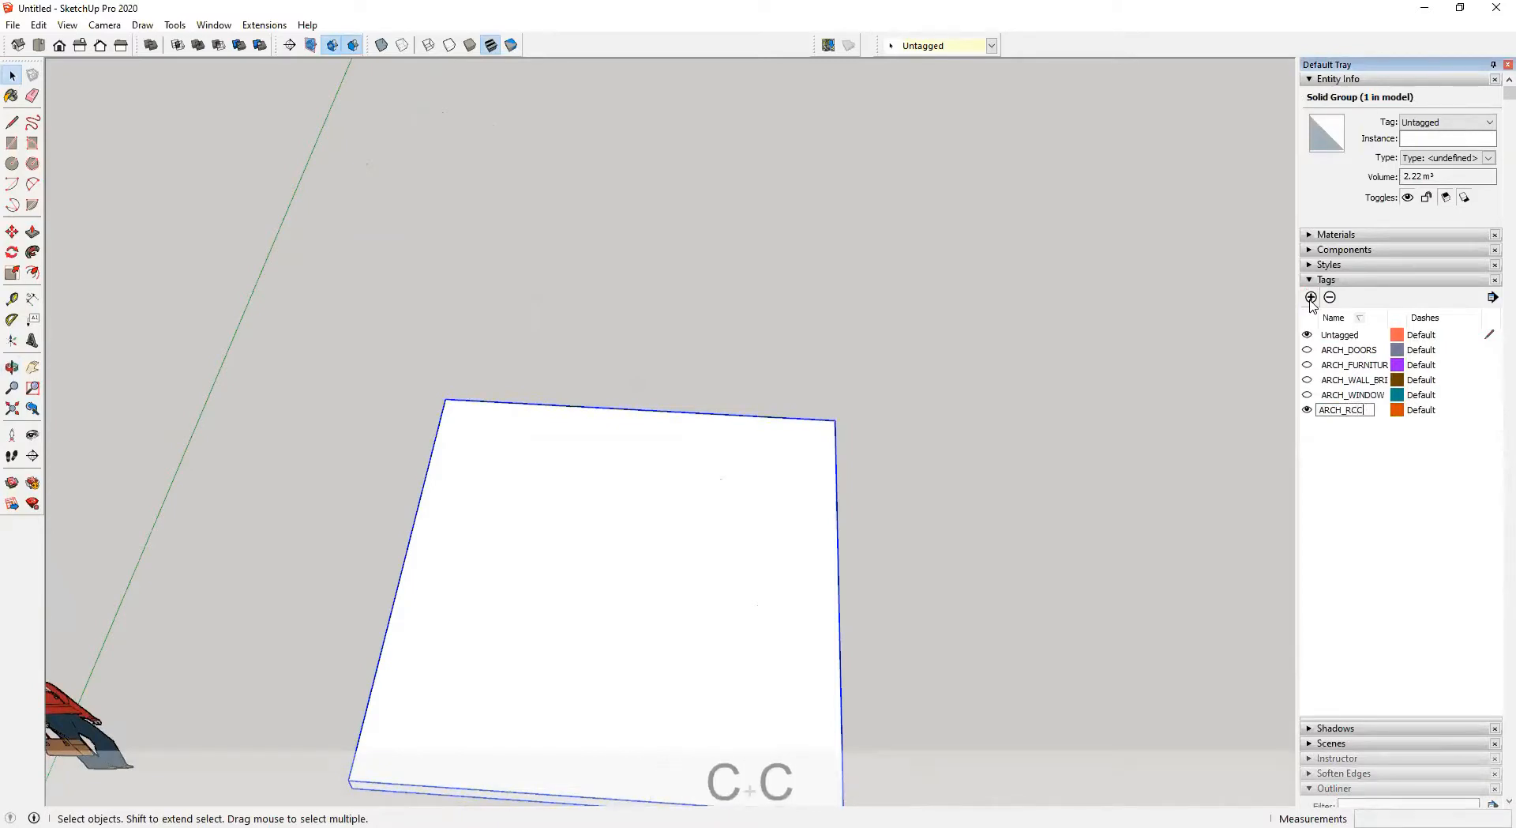
pyautogui.write('_SLAB')
pyautogui.press('Return')
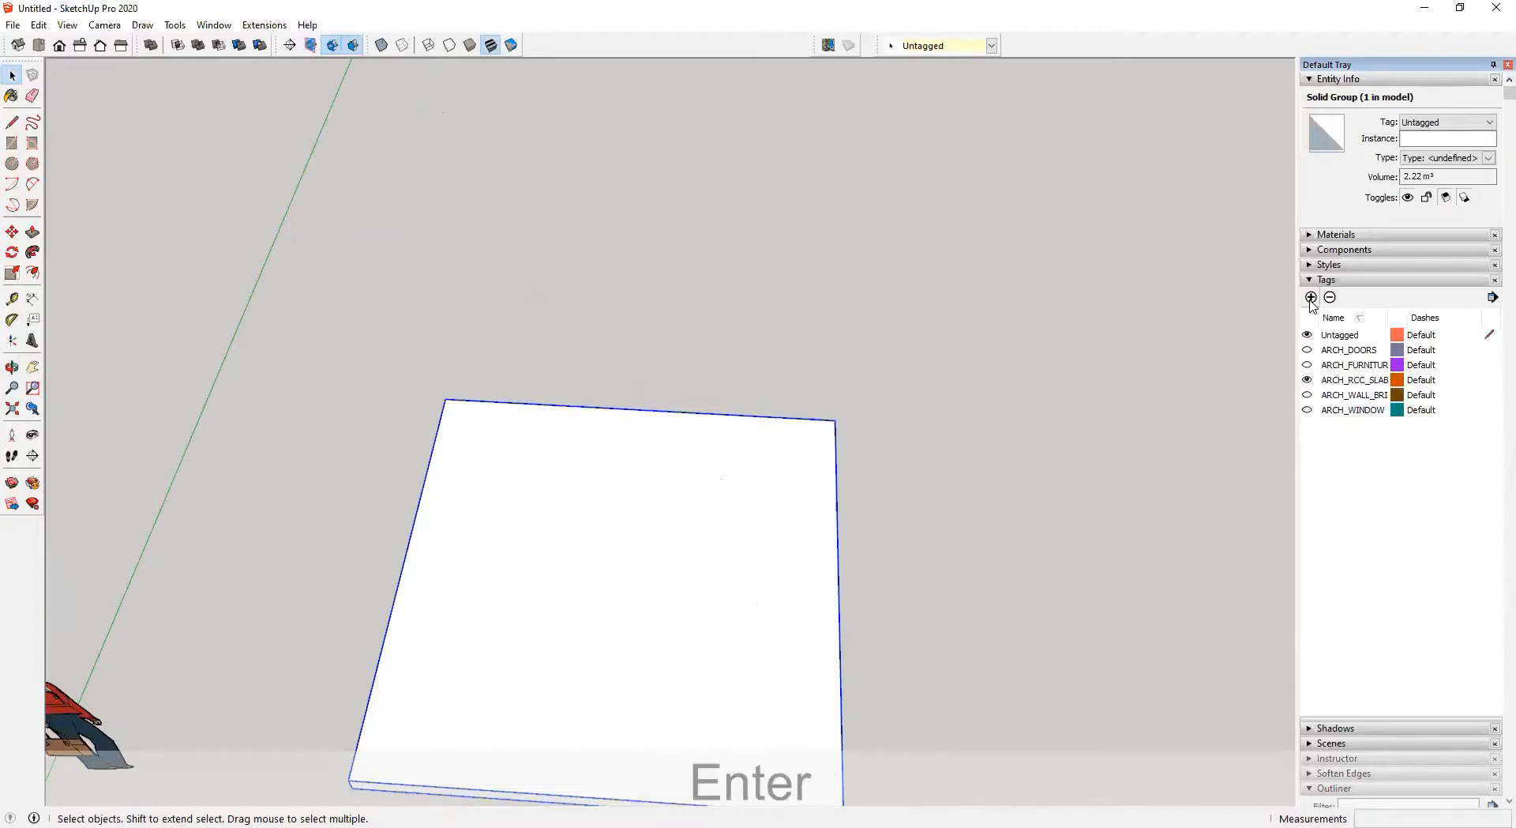
# Assign the ARCH_RCC_SLAB tag to the selected slab and hide that tag
pyautogui.click(979, 46)
pyautogui.click(970, 100)
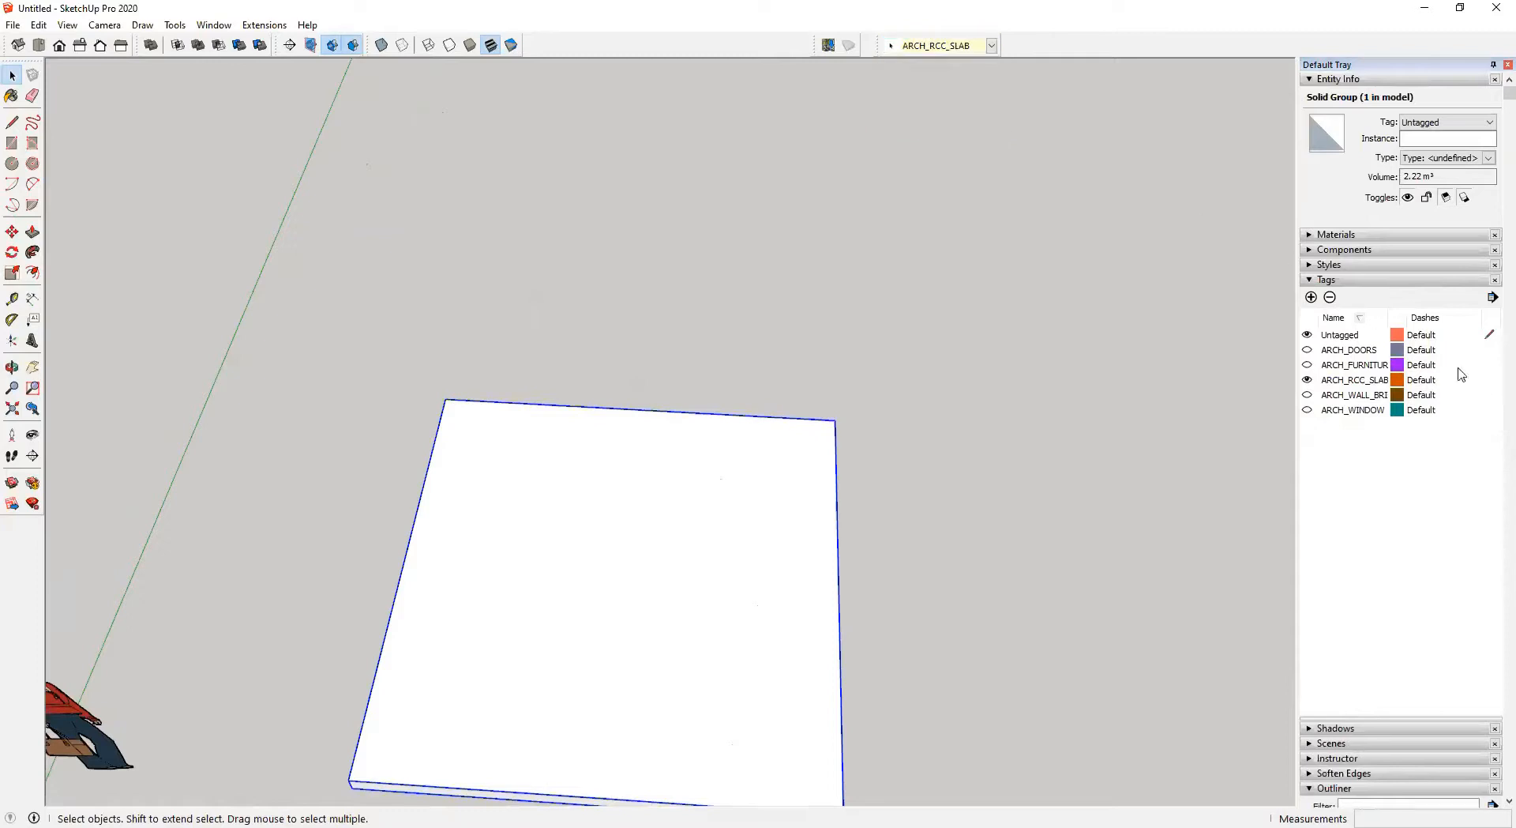
pyautogui.click(1307, 380)
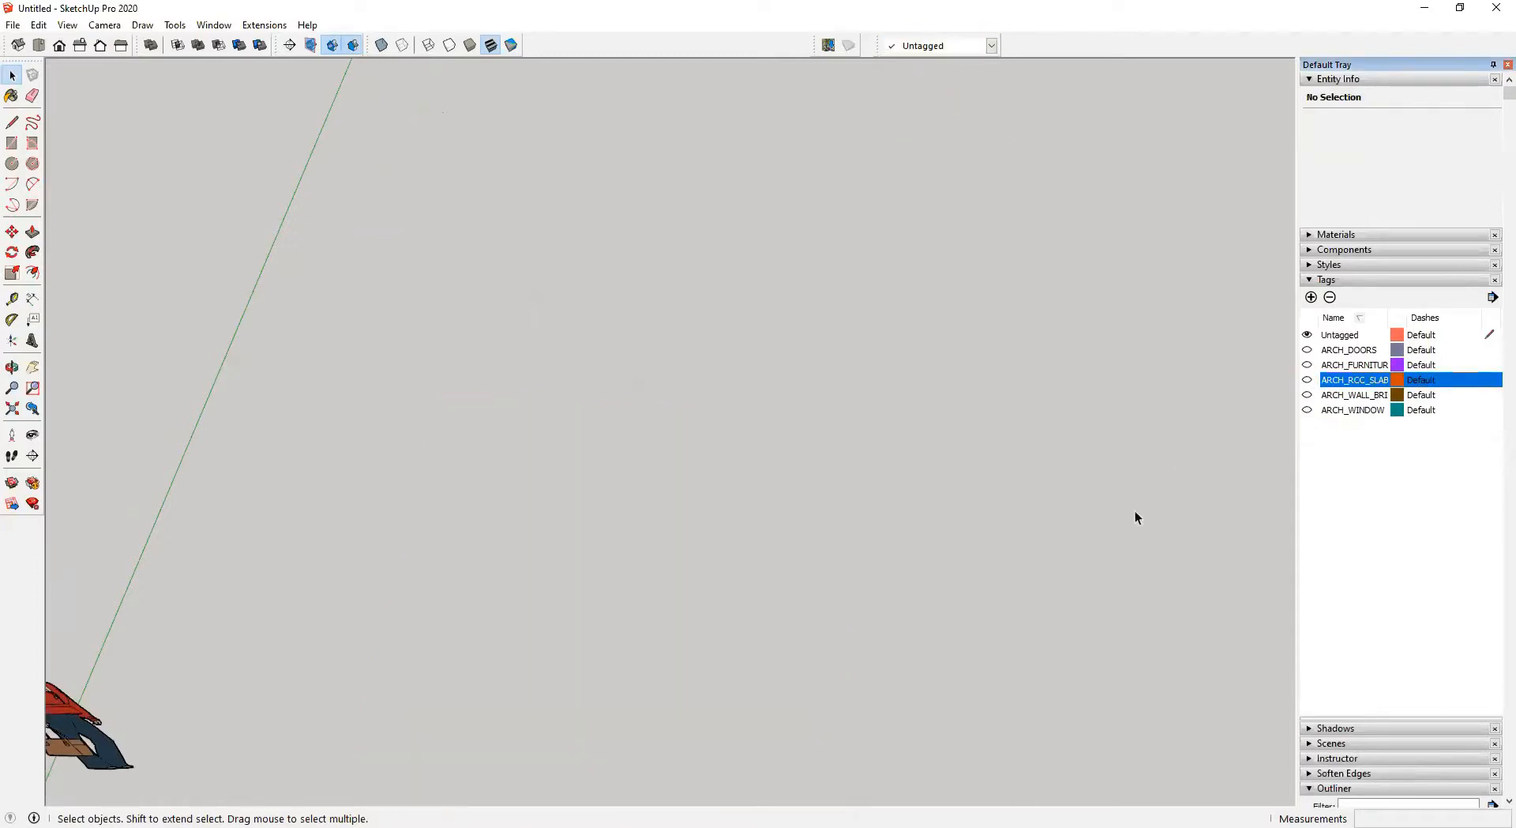
# Make all the architectural tags visible again
pyautogui.click(1307, 349)
pyautogui.click(1307, 365)
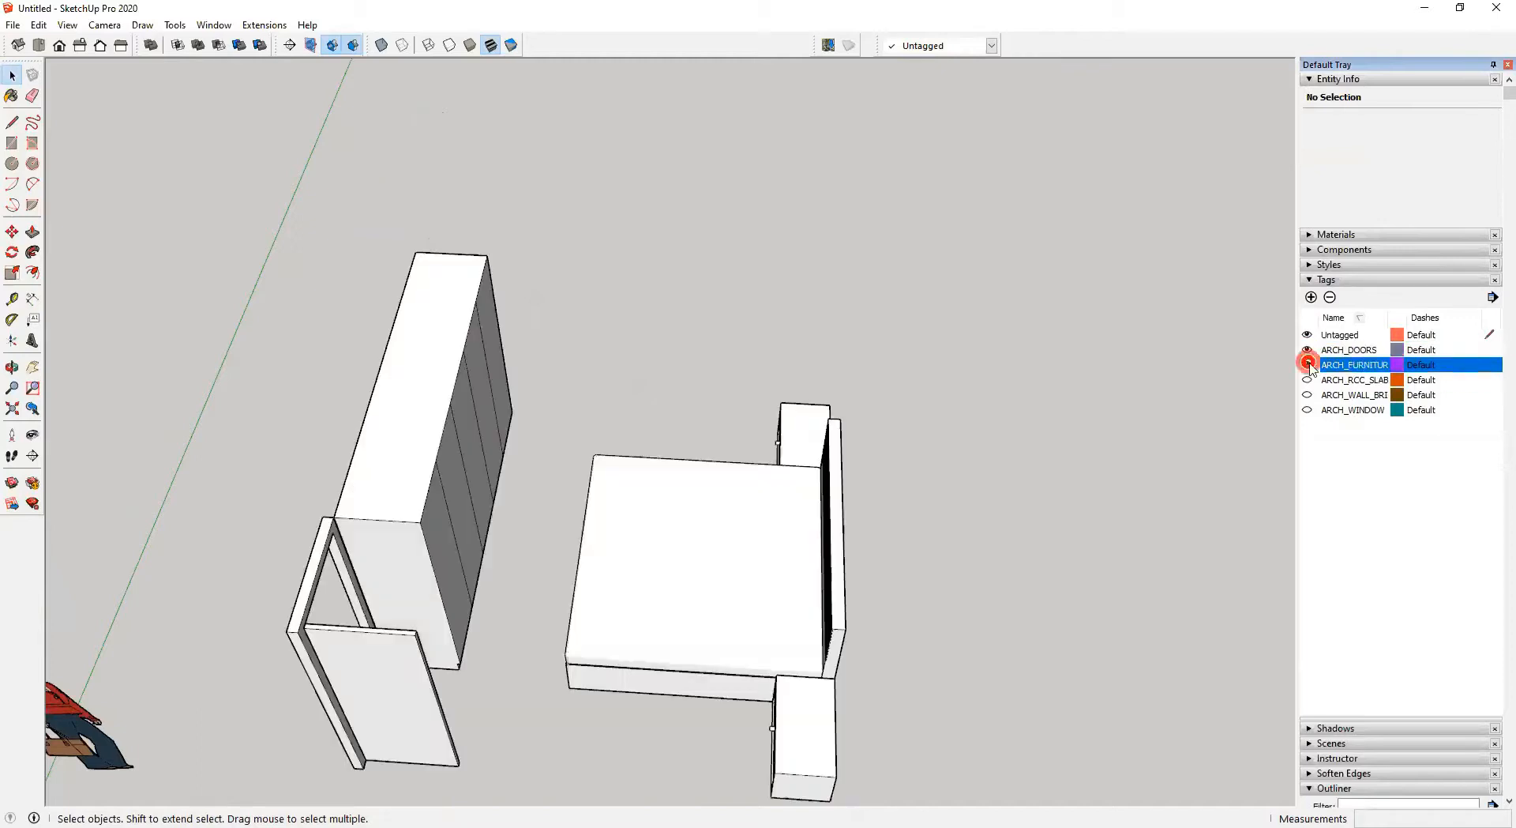
pyautogui.click(1307, 380)
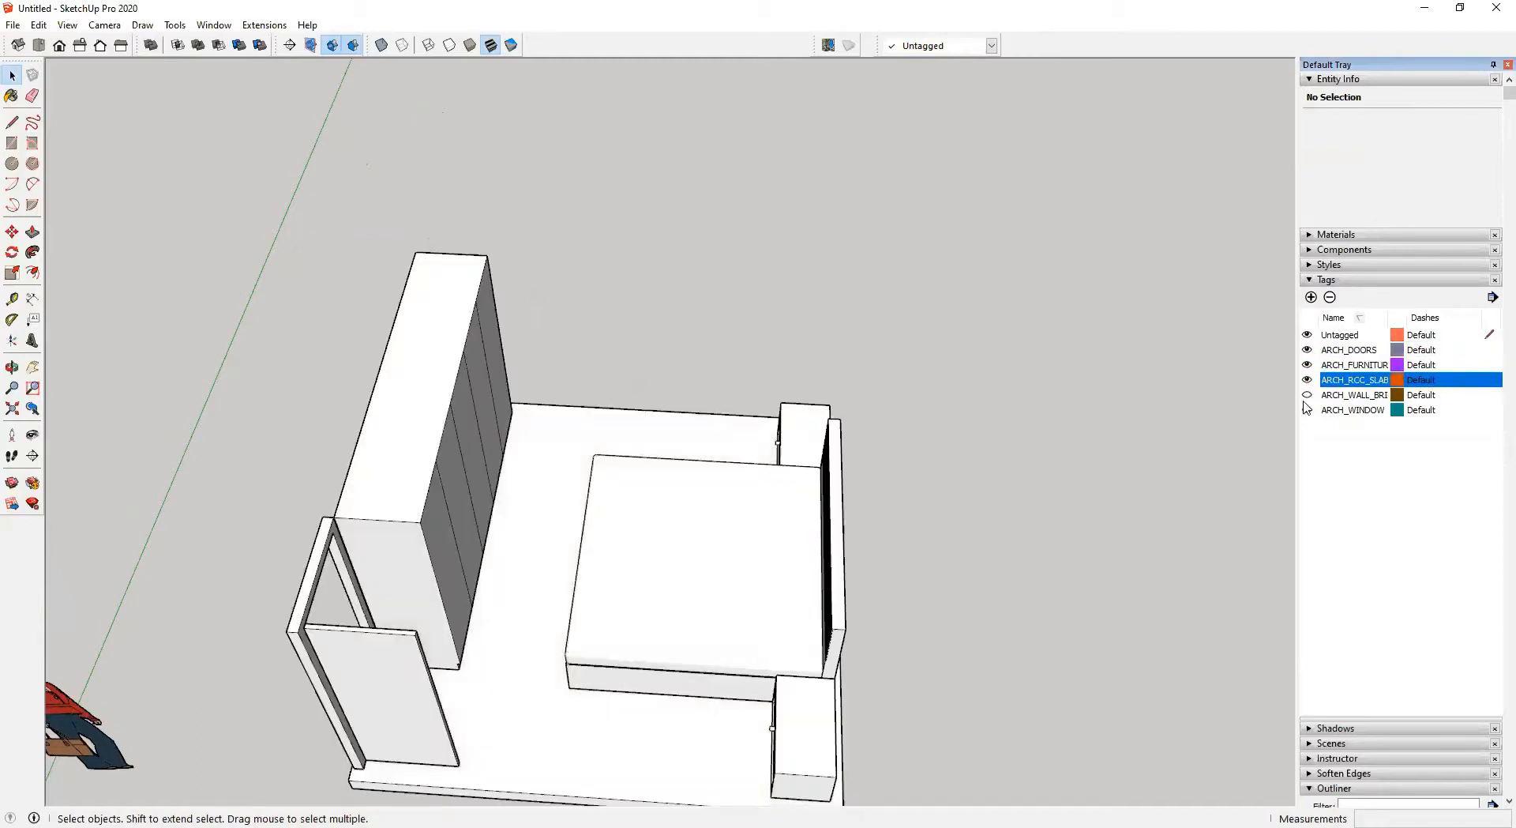
pyautogui.click(1307, 395)
pyautogui.click(1307, 395)
pyautogui.click(1307, 409)
pyautogui.moveTo(987, 409); pyautogui.dragTo(1200, 396, button='middle')
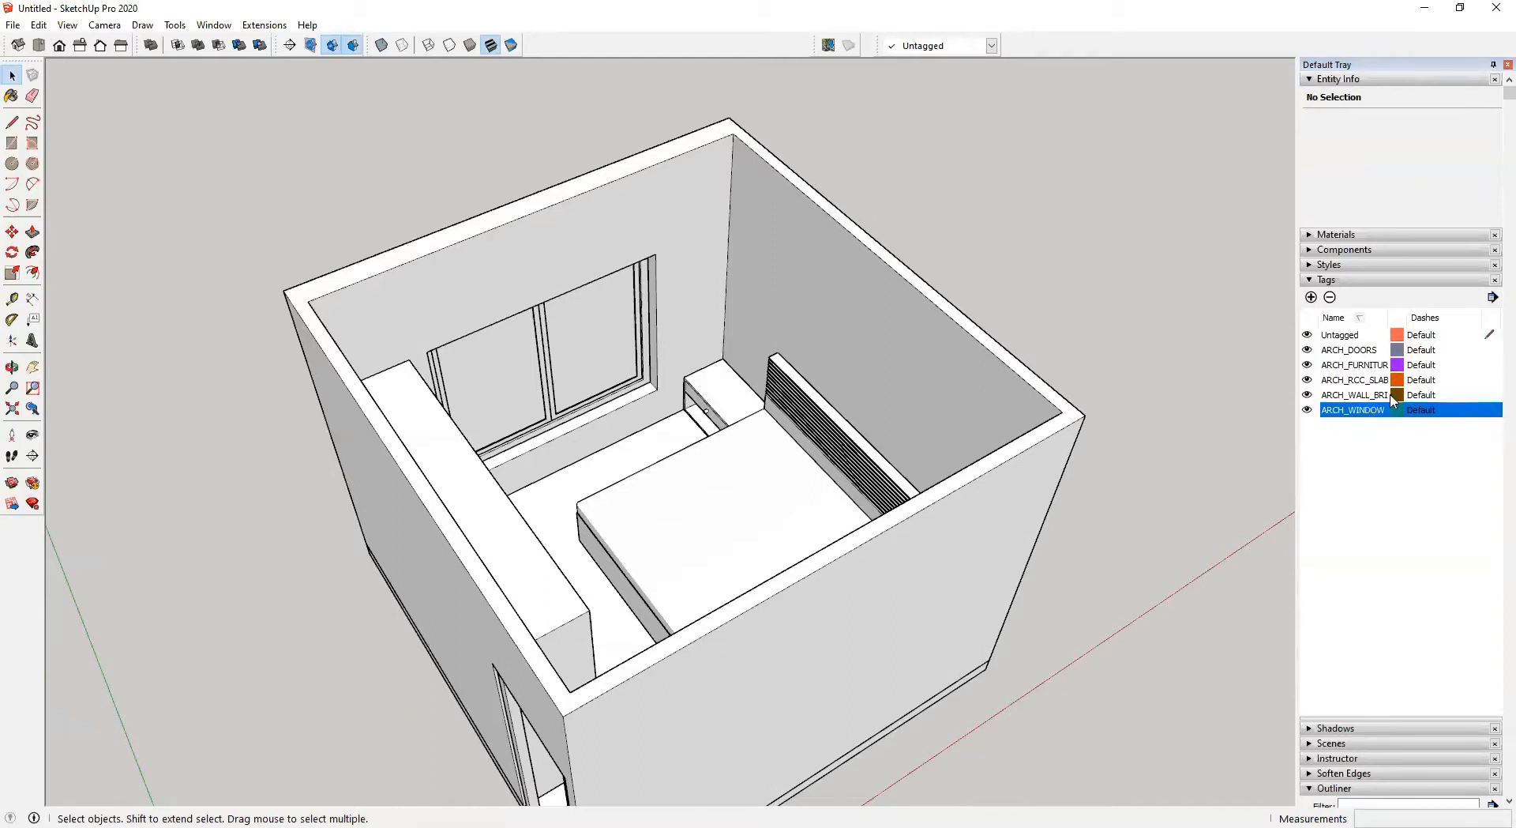
# Make Untagged the active tag and draw a rectangle beside the room, push-pulling it into a box
pyautogui.click(1491, 338)
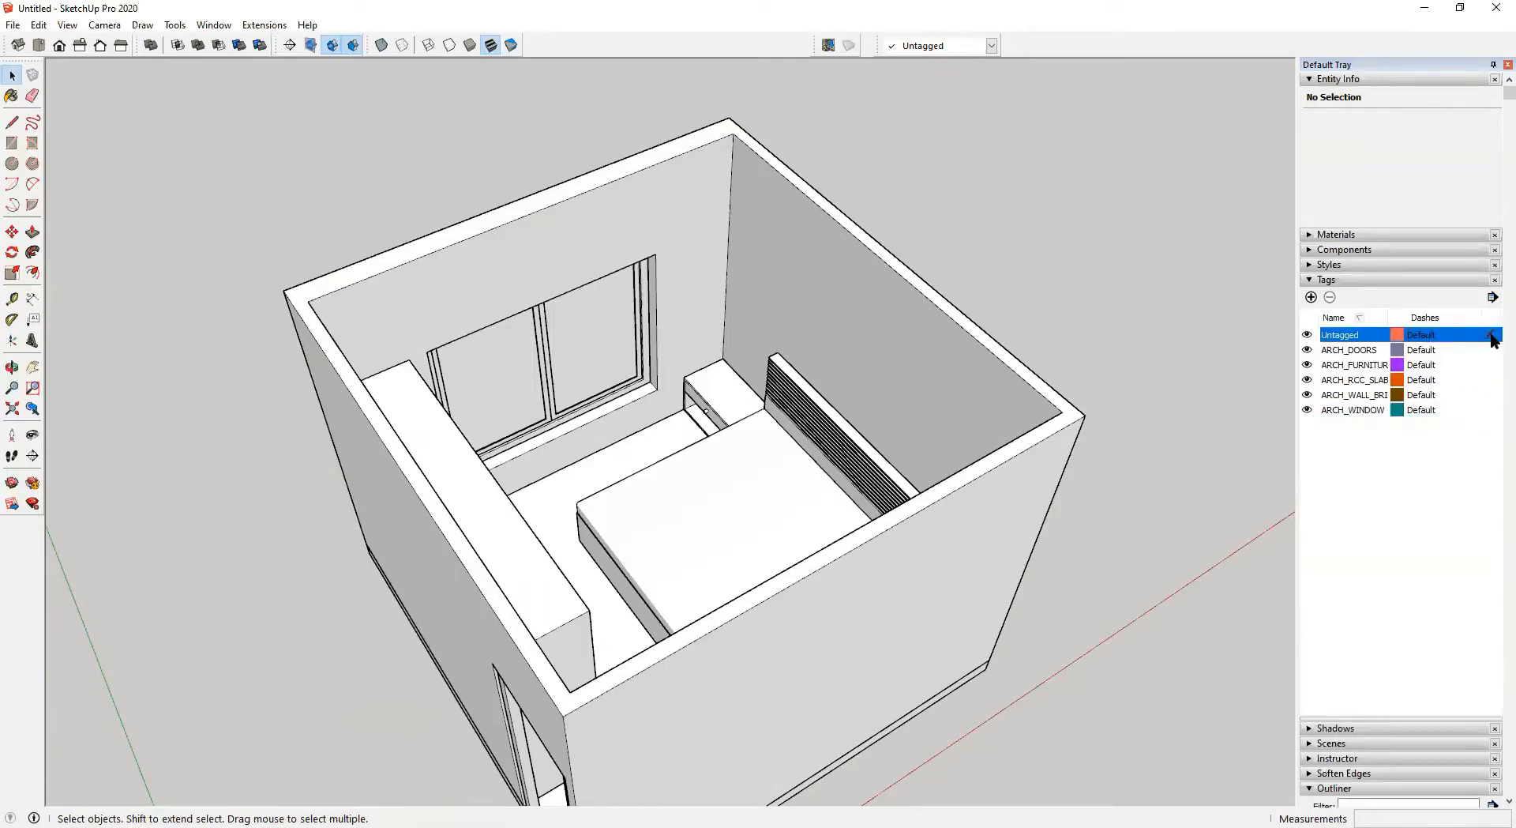
pyautogui.press('r')
pyautogui.click(1135, 374)
pyautogui.click(1164, 482)
pyautogui.press('p')
pyautogui.moveTo(1181, 464); pyautogui.dragTo(1187, 403)
pyautogui.press('space')
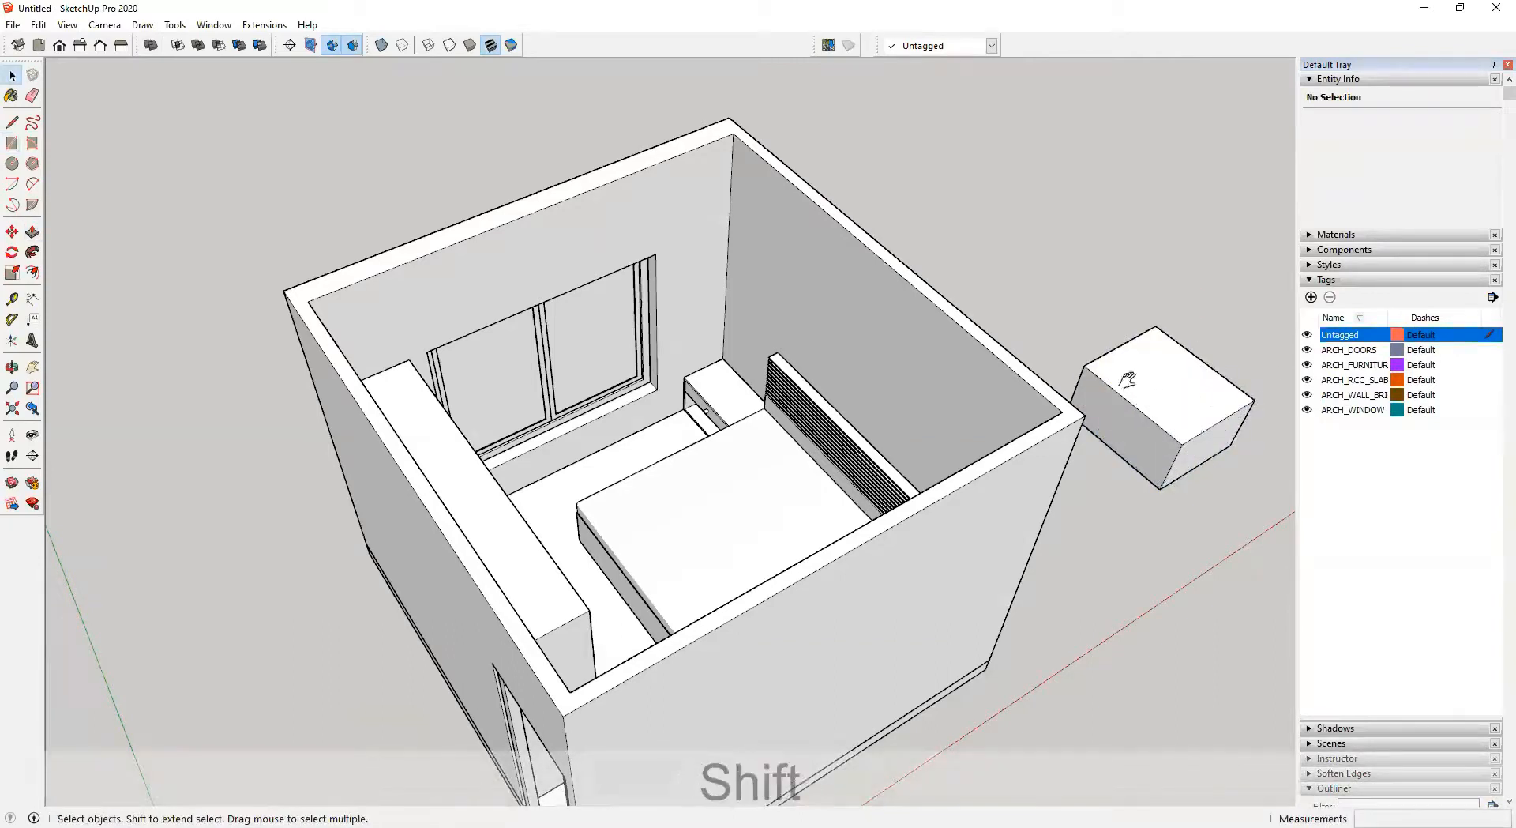
# Select the whole box and make it a group
pyautogui.keyDown('shift'); pyautogui.moveTo(1127, 380); pyautogui.dragTo(855, 380, button='middle'); pyautogui.keyUp('shift')
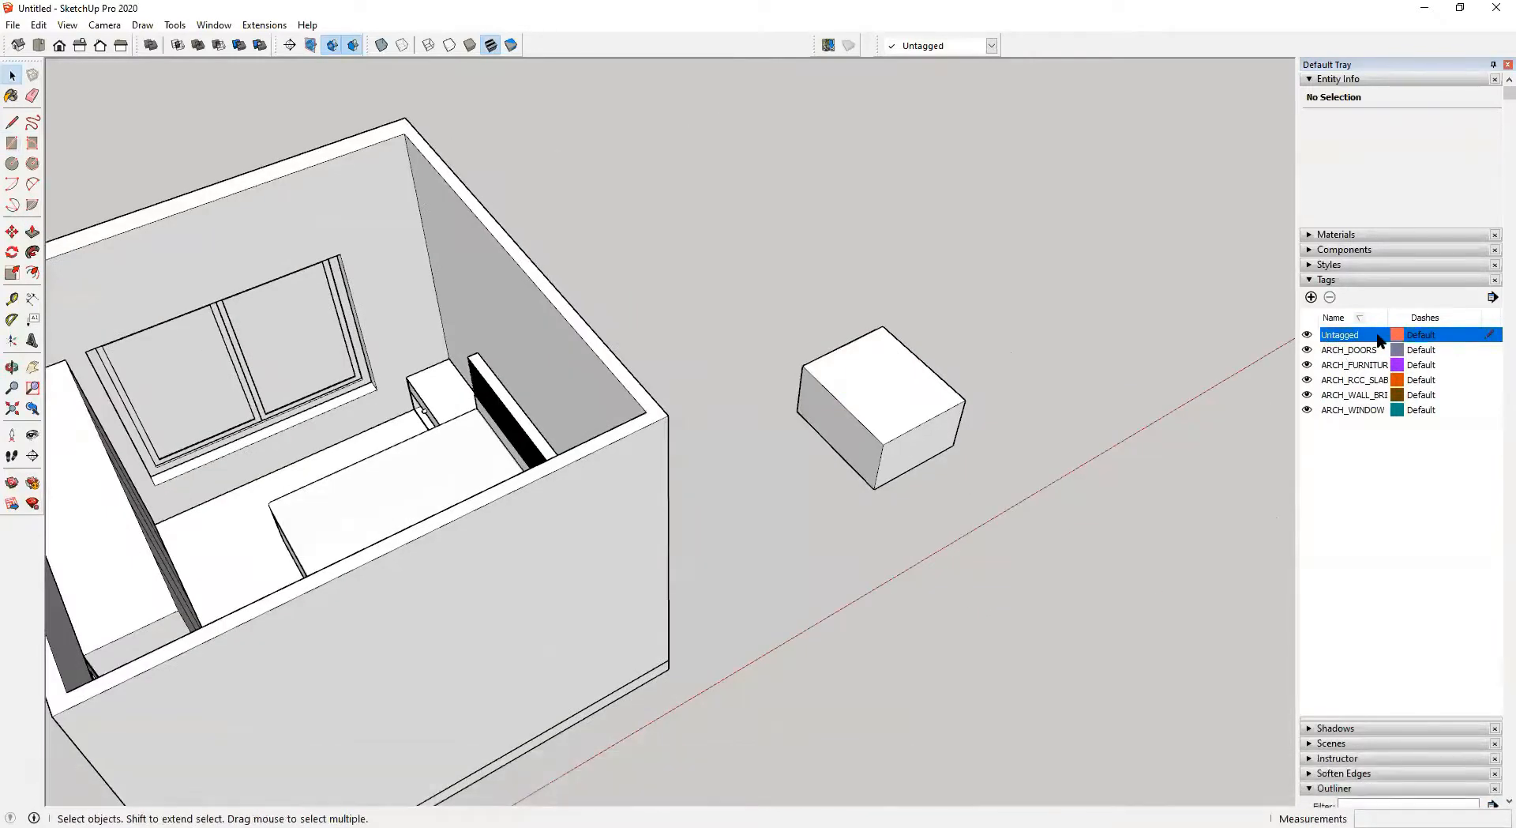
pyautogui.tripleClick(893, 395)
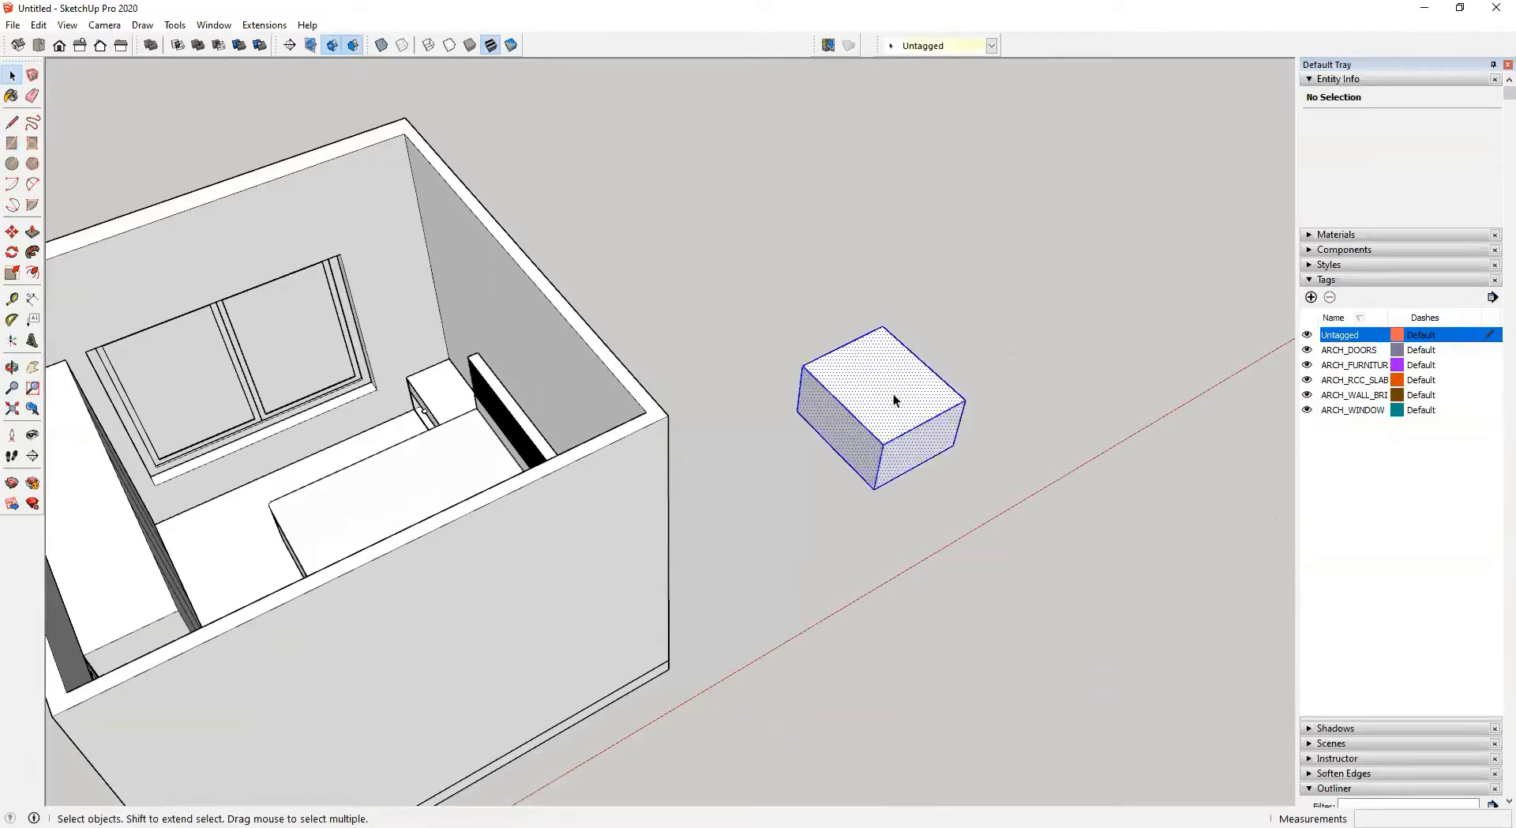
pyautogui.rightClick(893, 394)
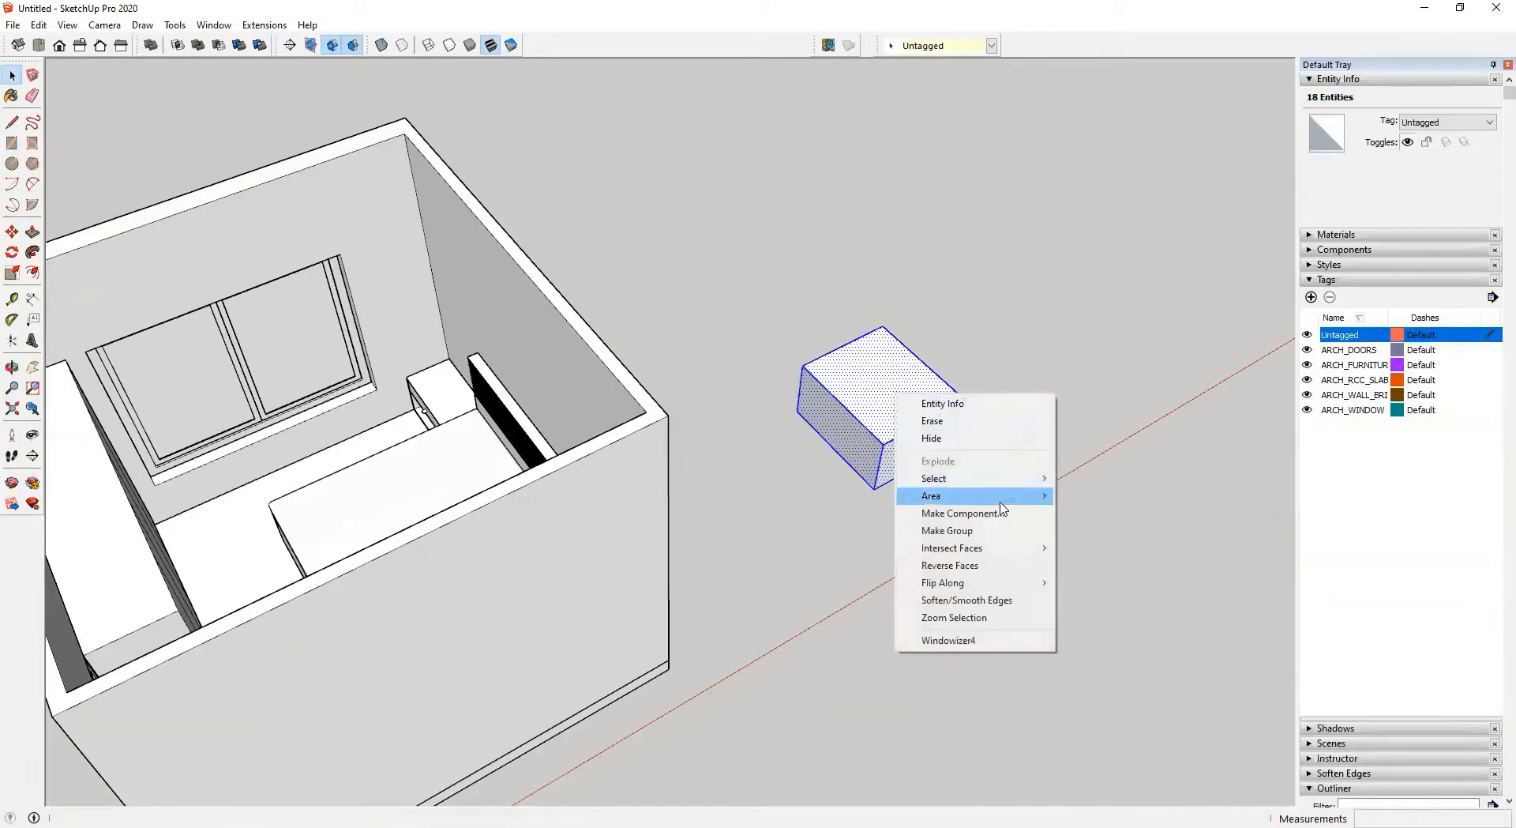
pyautogui.click(987, 525)
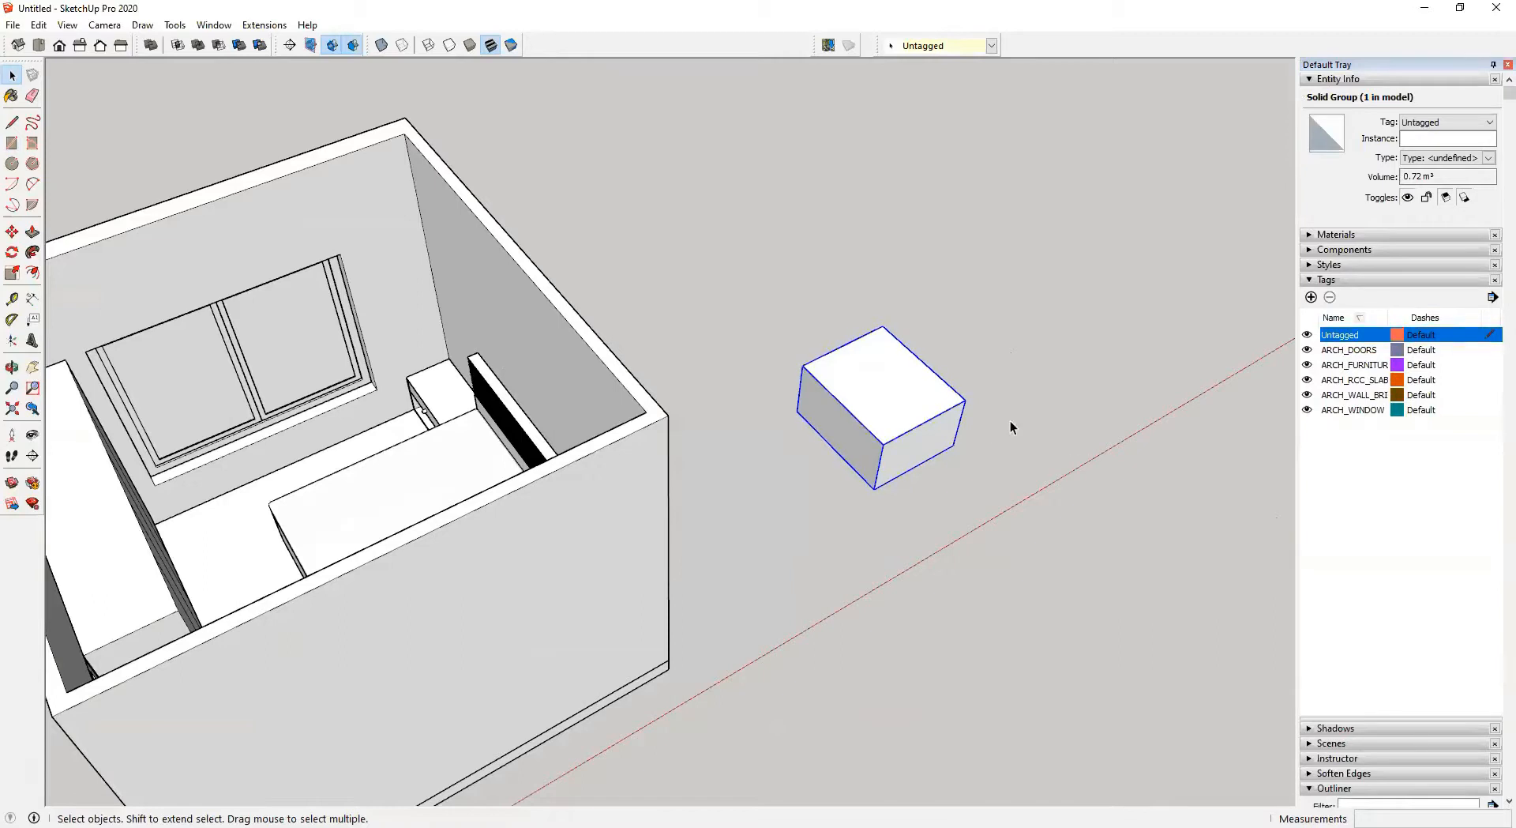
# Open the box group for editing and assign the ARCH_FURNITURE tag to one of its side faces
pyautogui.doubleClick(862, 377)
pyautogui.click(1102, 469)
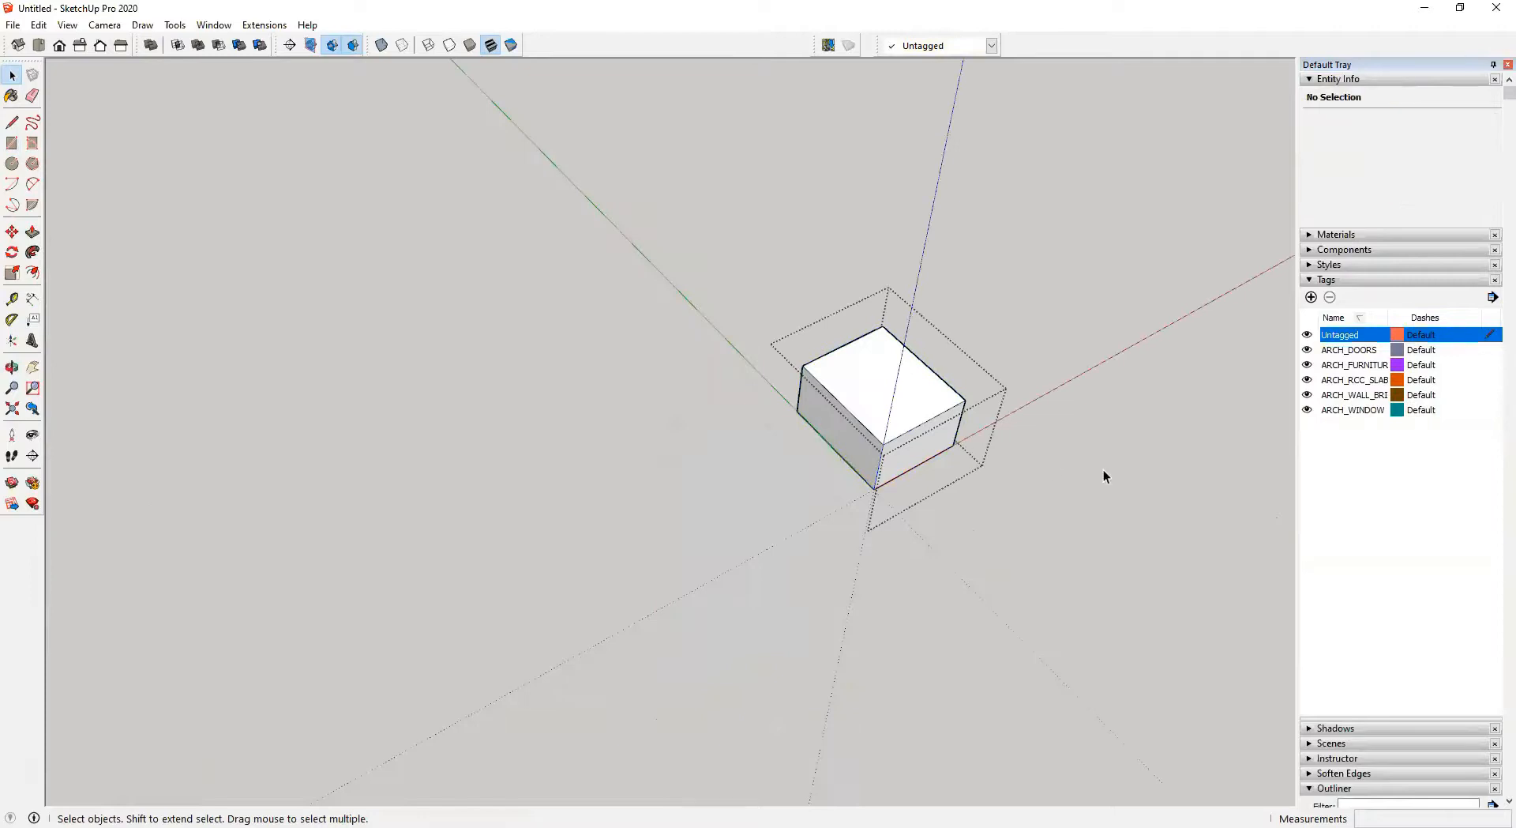
pyautogui.doubleClick(897, 390)
pyautogui.click(865, 365)
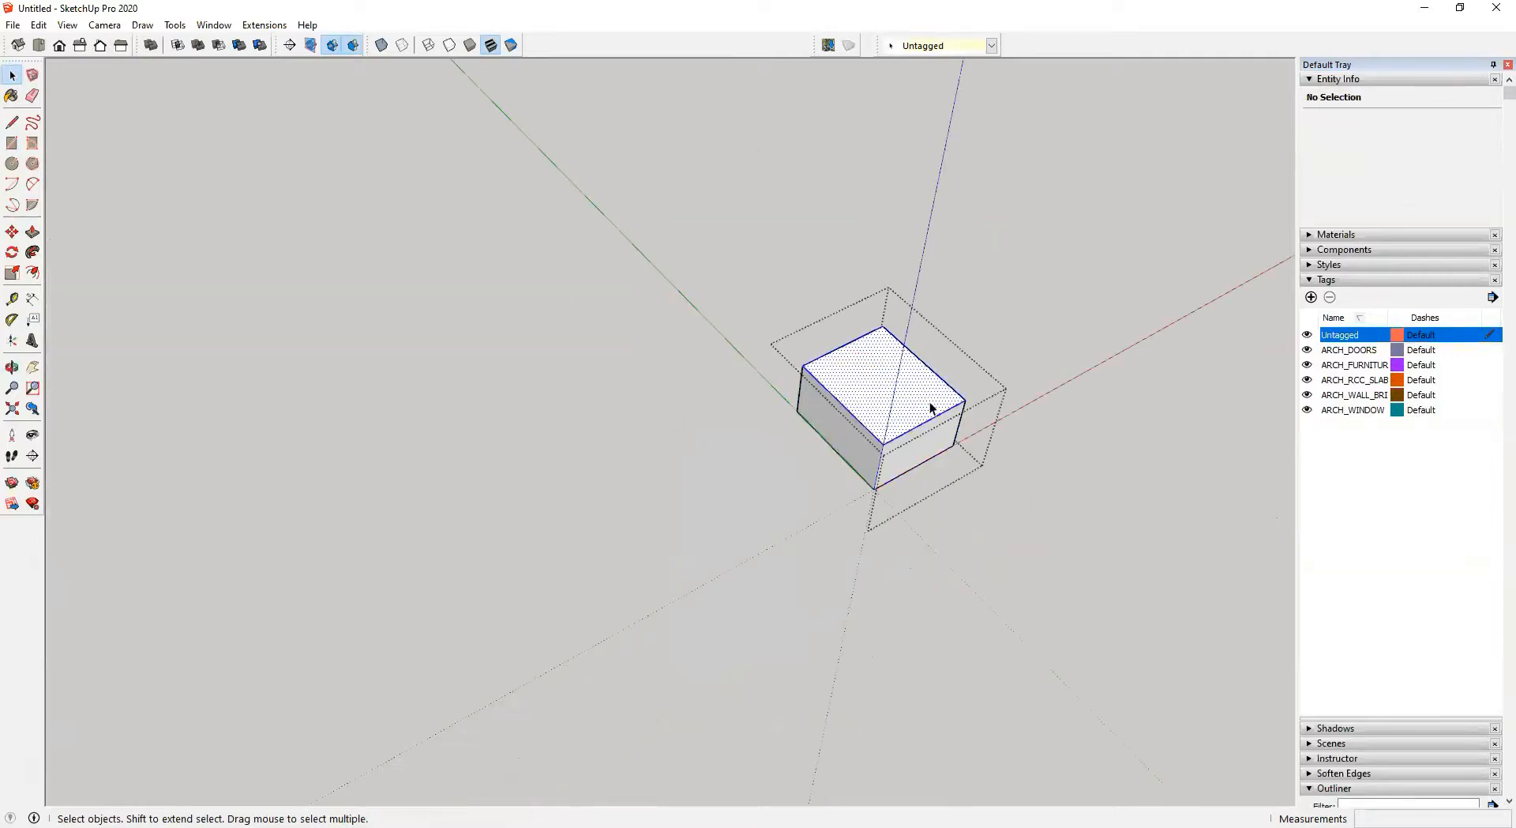
pyautogui.scroll(3, 913, 444)
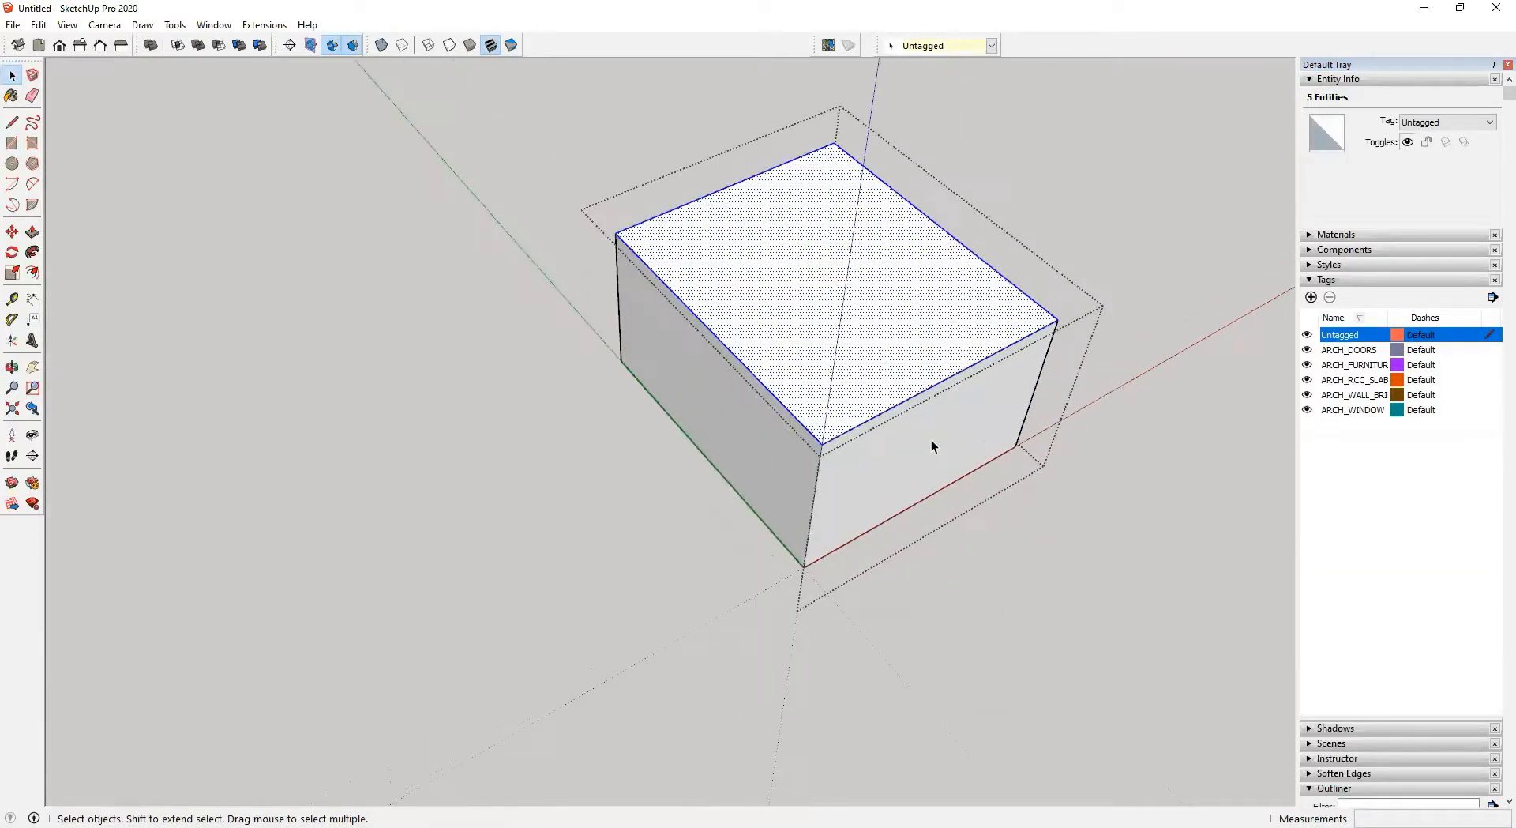
pyautogui.click(931, 439)
pyautogui.click(936, 46)
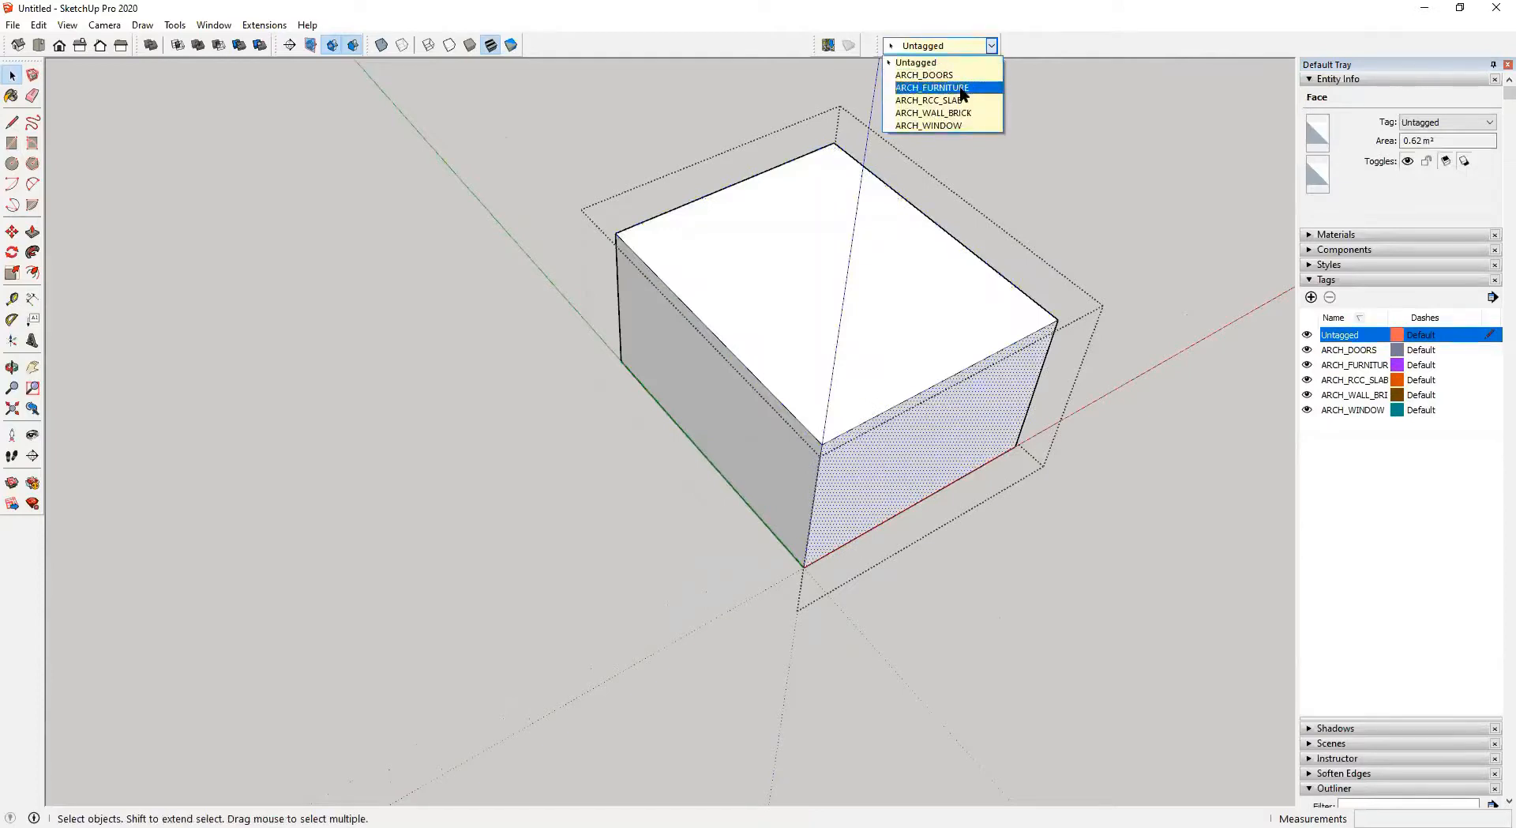
pyautogui.click(962, 87)
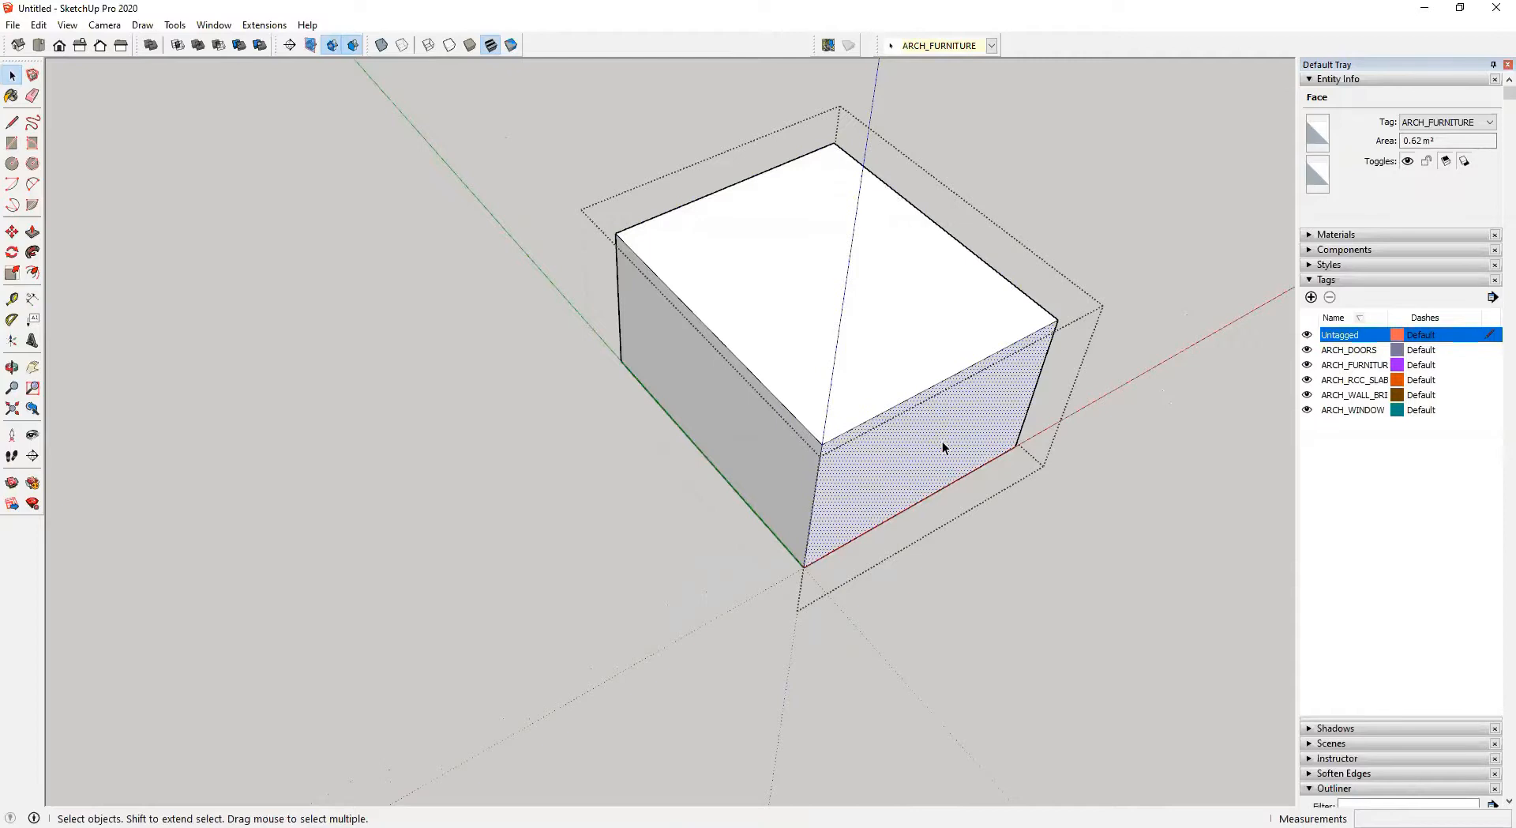
# Toggle the ARCH_FURNITURE tag's visibility repeatedly to hide the box's tagged face
pyautogui.click(1145, 240)
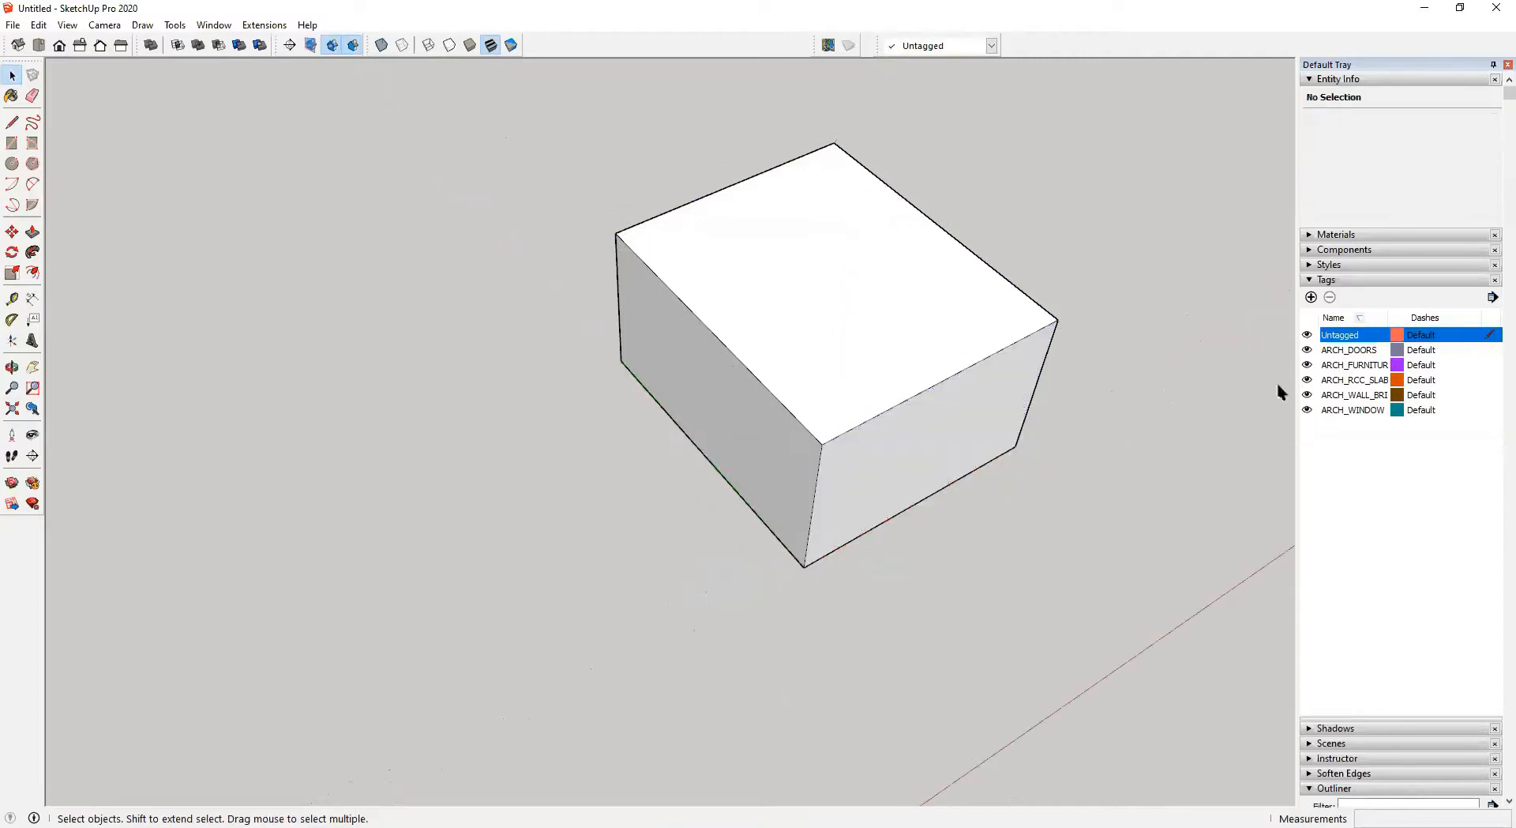
pyautogui.scroll(-5, 1120, 422)
pyautogui.click(1308, 365)
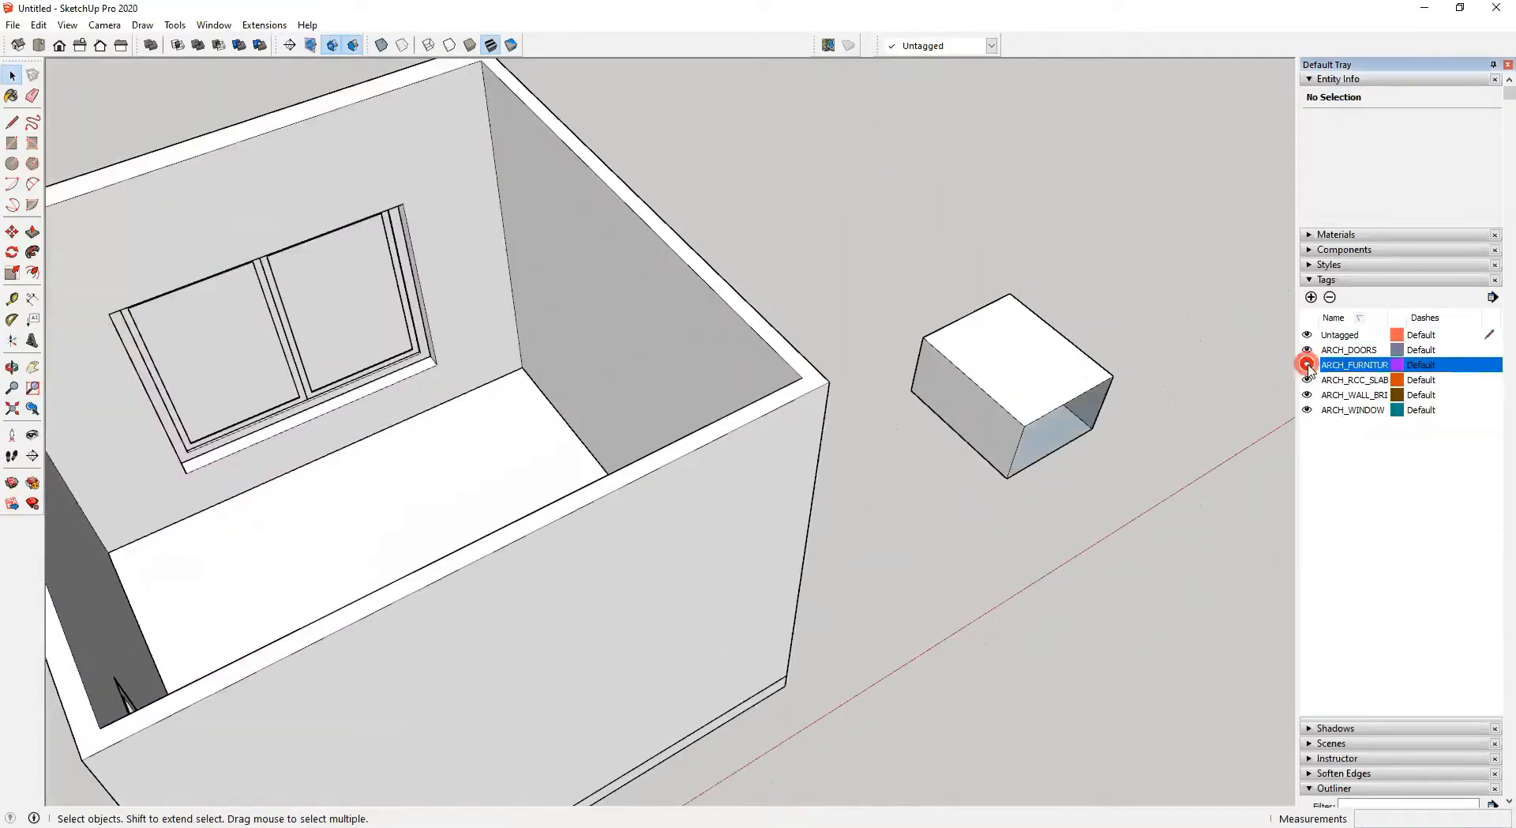
pyautogui.click(1307, 365)
pyautogui.click(1308, 365)
pyautogui.click(1308, 365)
pyautogui.click(1307, 365)
pyautogui.moveTo(992, 406); pyautogui.dragTo(1039, 464, button='middle')
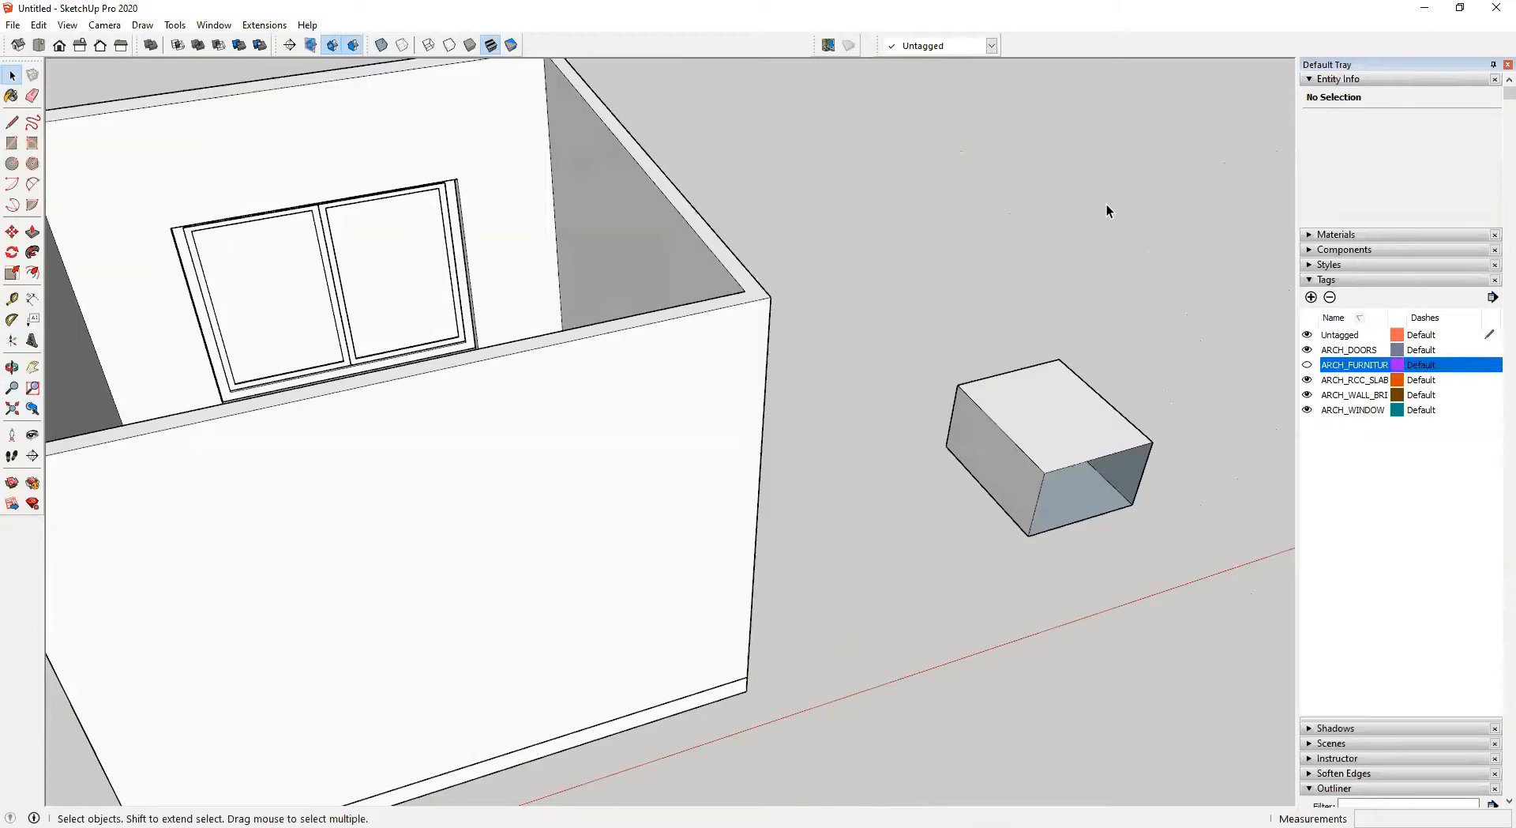
# Select the box group beside the room and delete it
pyautogui.scroll(-3, 992, 402)
pyautogui.moveTo(992, 402); pyautogui.dragTo(954, 419, button='middle')
pyautogui.moveTo(928, 309); pyautogui.dragTo(1231, 562)
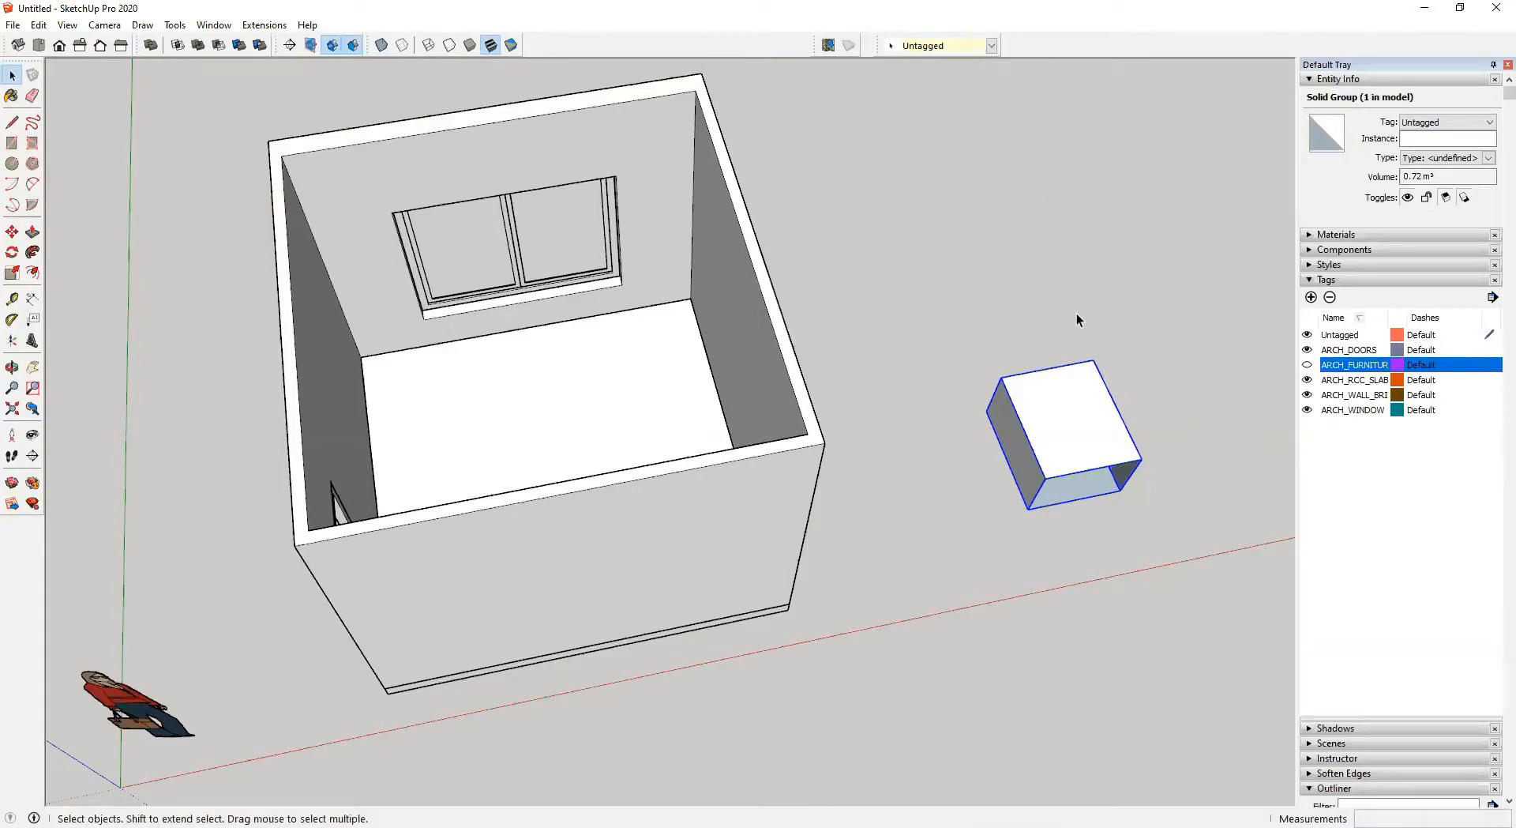
pyautogui.press('Delete')
# Select the whole room with all its groups and combine them into one group
pyautogui.moveTo(885, 400); pyautogui.dragTo(566, 429, button='middle')
pyautogui.moveTo(327, 111); pyautogui.dragTo(1011, 722)
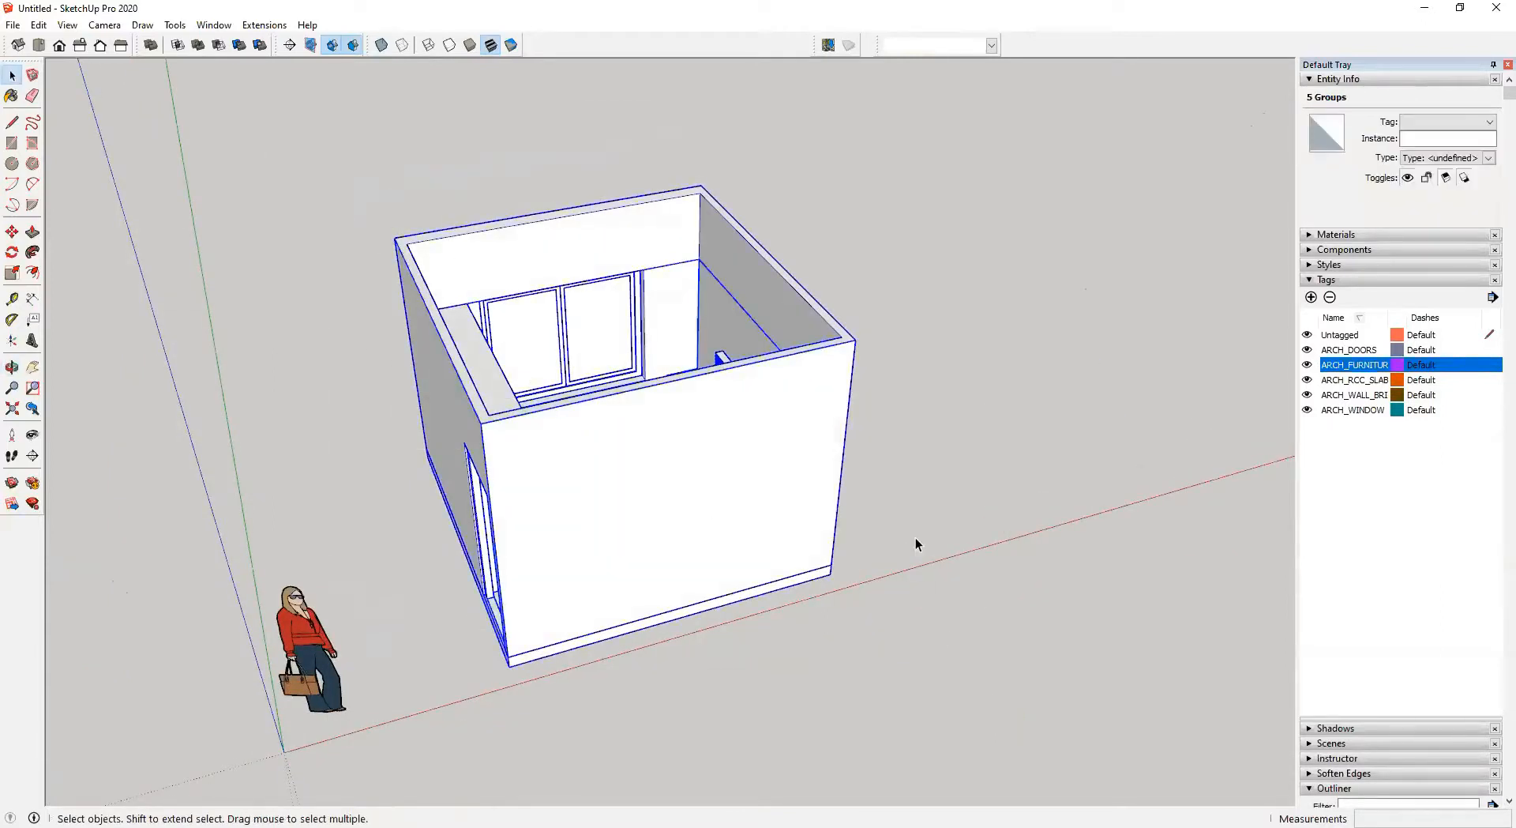
pyautogui.moveTo(860, 436); pyautogui.dragTo(759, 476, button='middle')
pyautogui.press('capslock')
pyautogui.hotkey('ctrl', 'g')
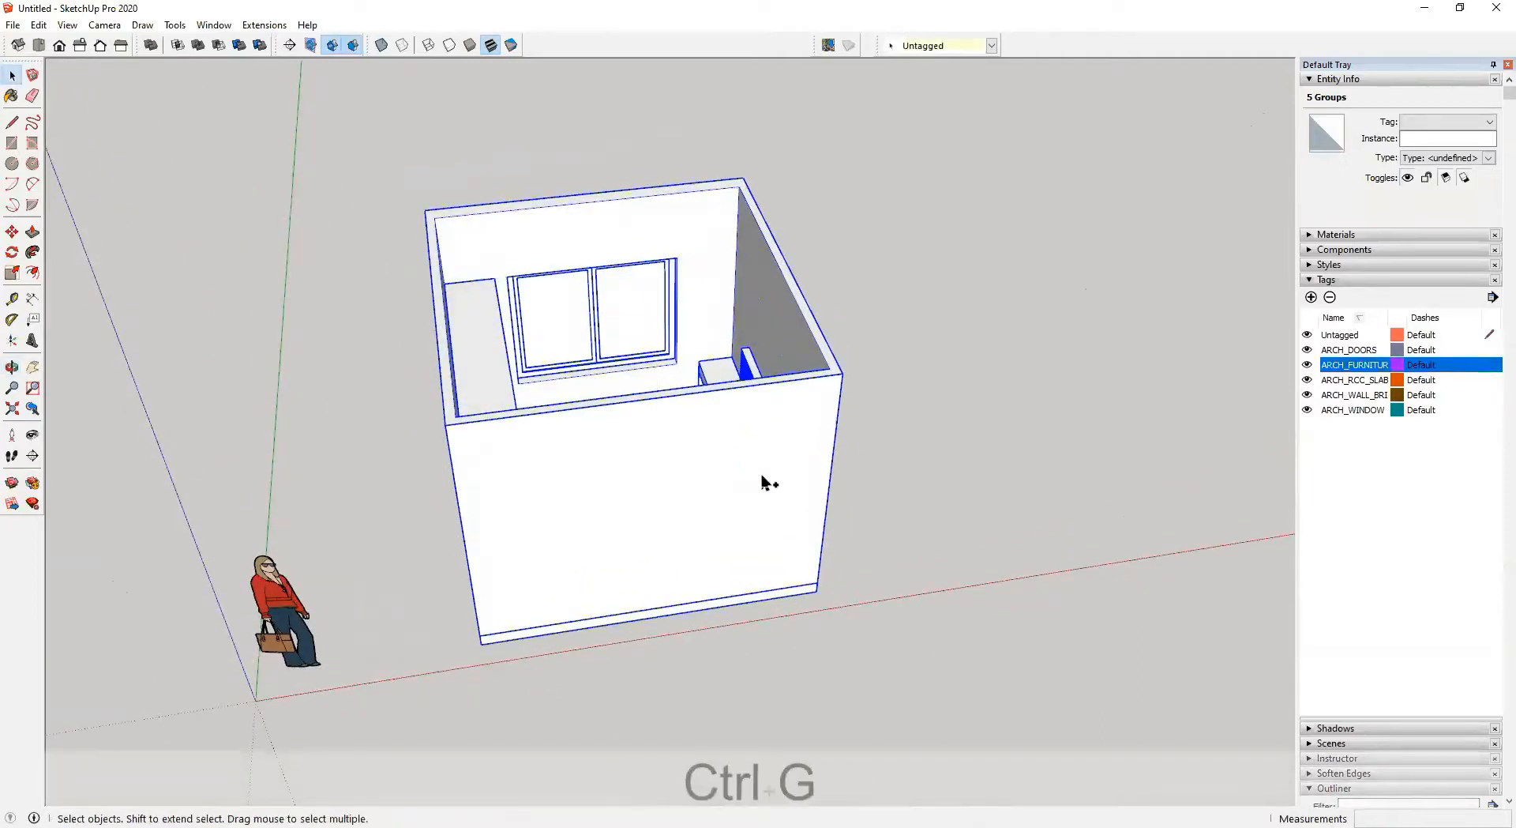
pyautogui.moveTo(795, 481); pyautogui.dragTo(863, 427, button='middle')
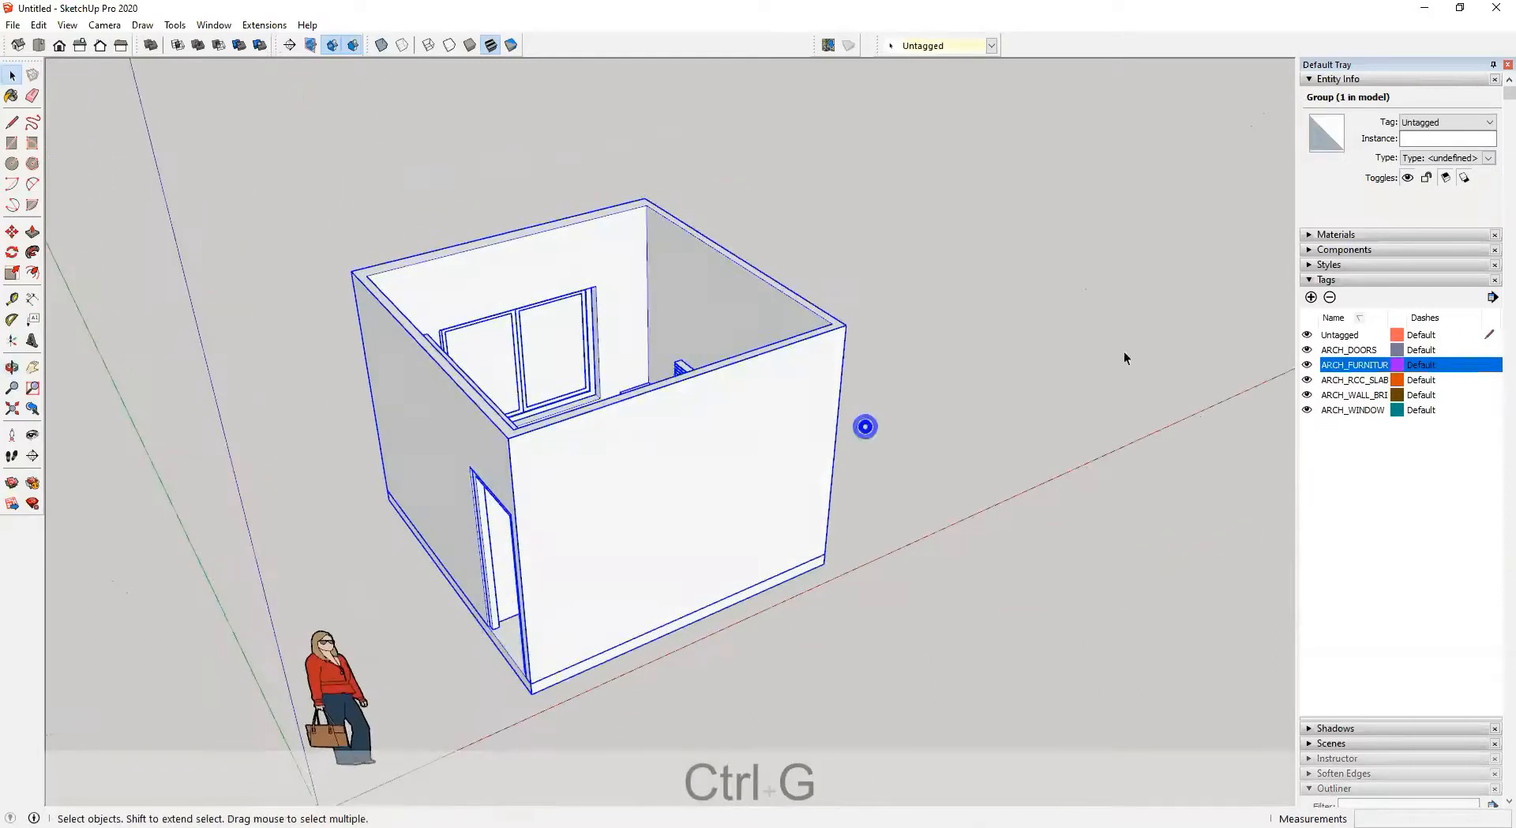
pyautogui.click(1309, 280)
pyautogui.click(1308, 80)
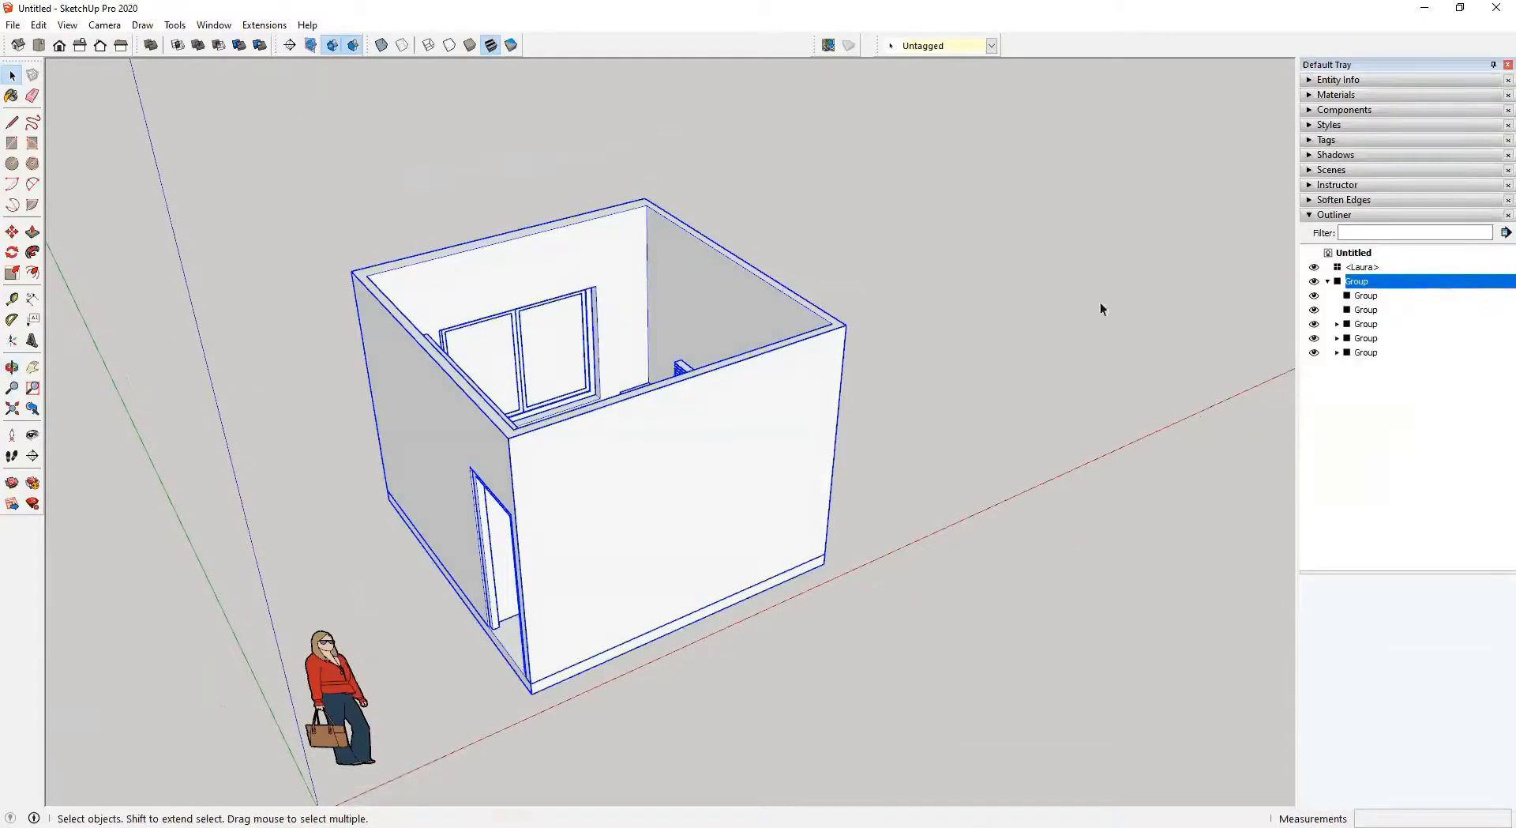
# Select the scale figure standing beside the room and delete it
pyautogui.moveTo(660, 507); pyautogui.dragTo(616, 503, button='middle')
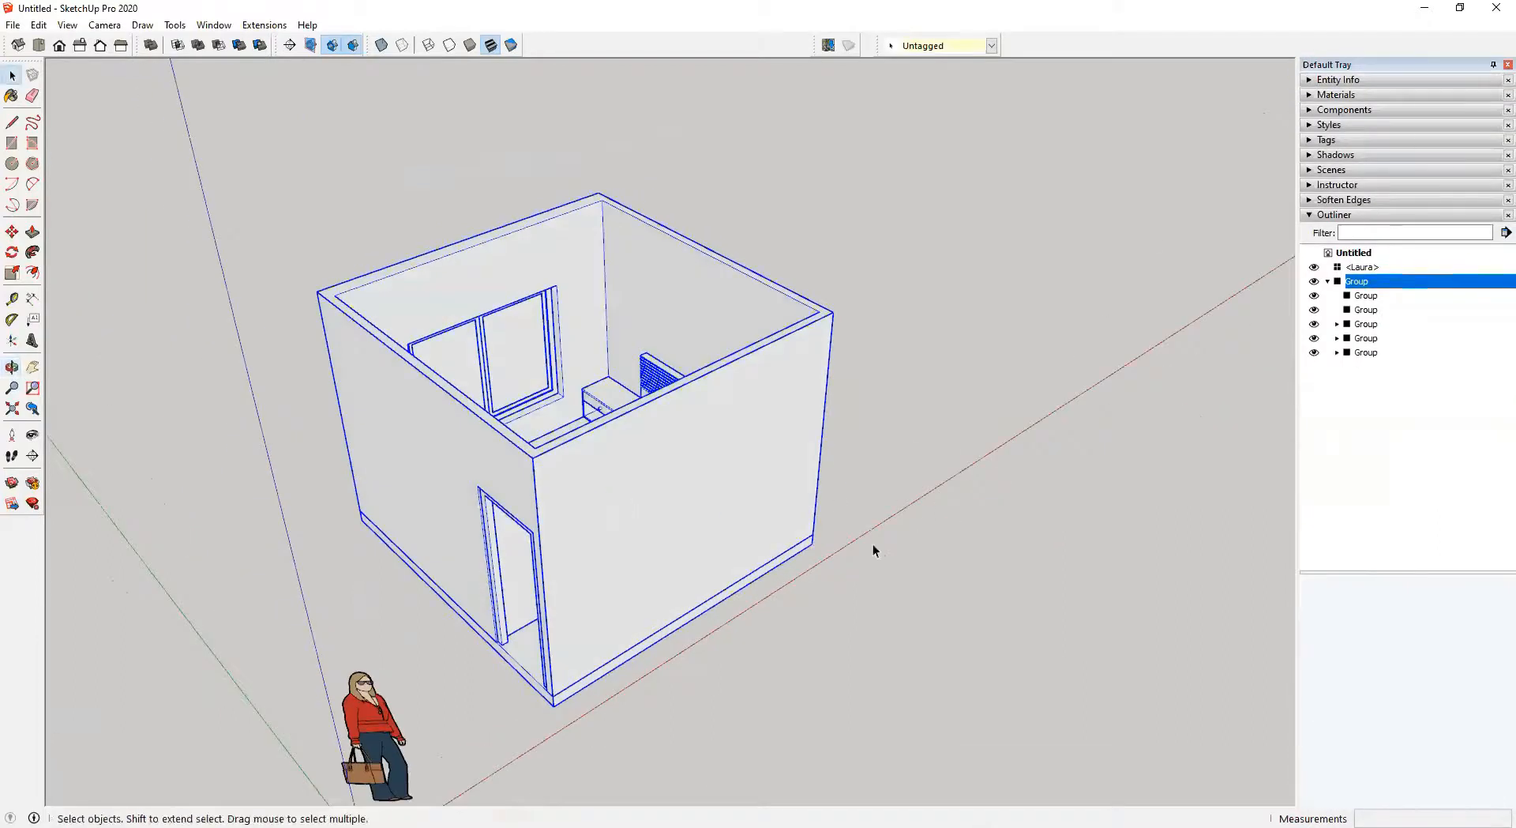
pyautogui.click(370, 719)
pyautogui.press('Delete')
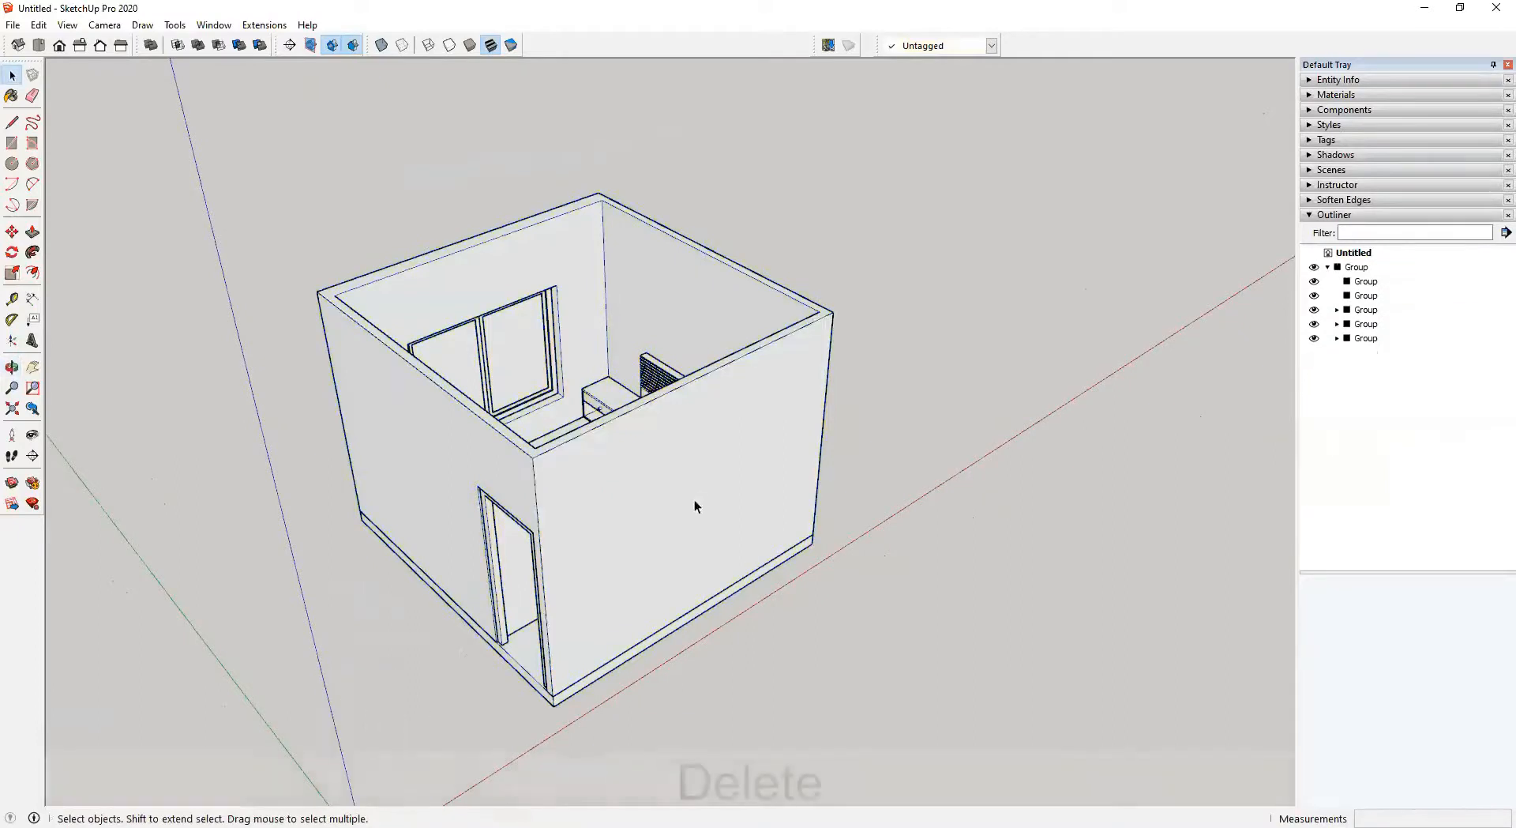
# Rename the room's outer group as BedRoom in the outliner
pyautogui.click(675, 494)
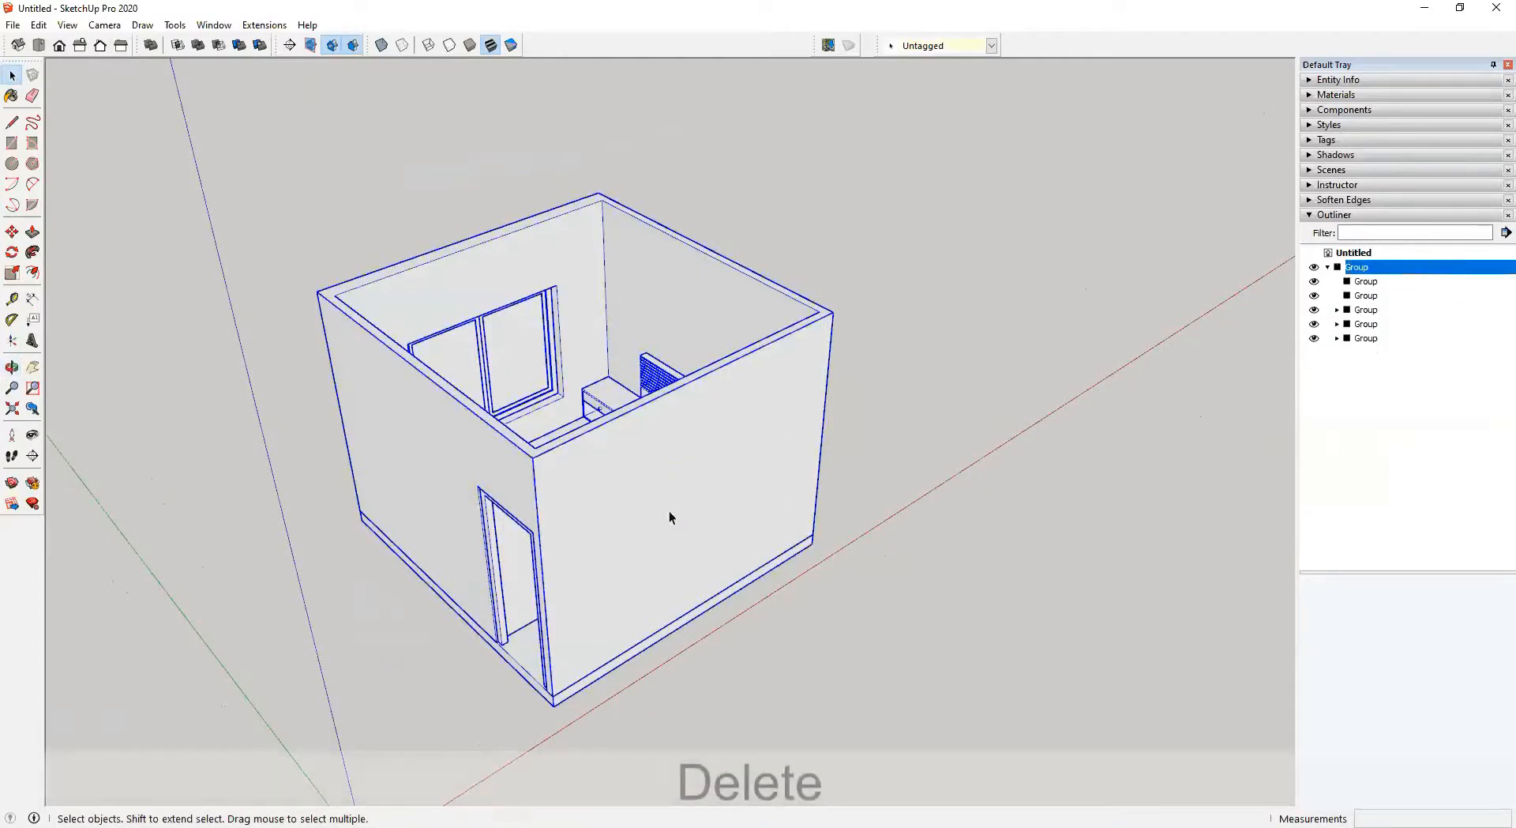
pyautogui.rightClick(1358, 269)
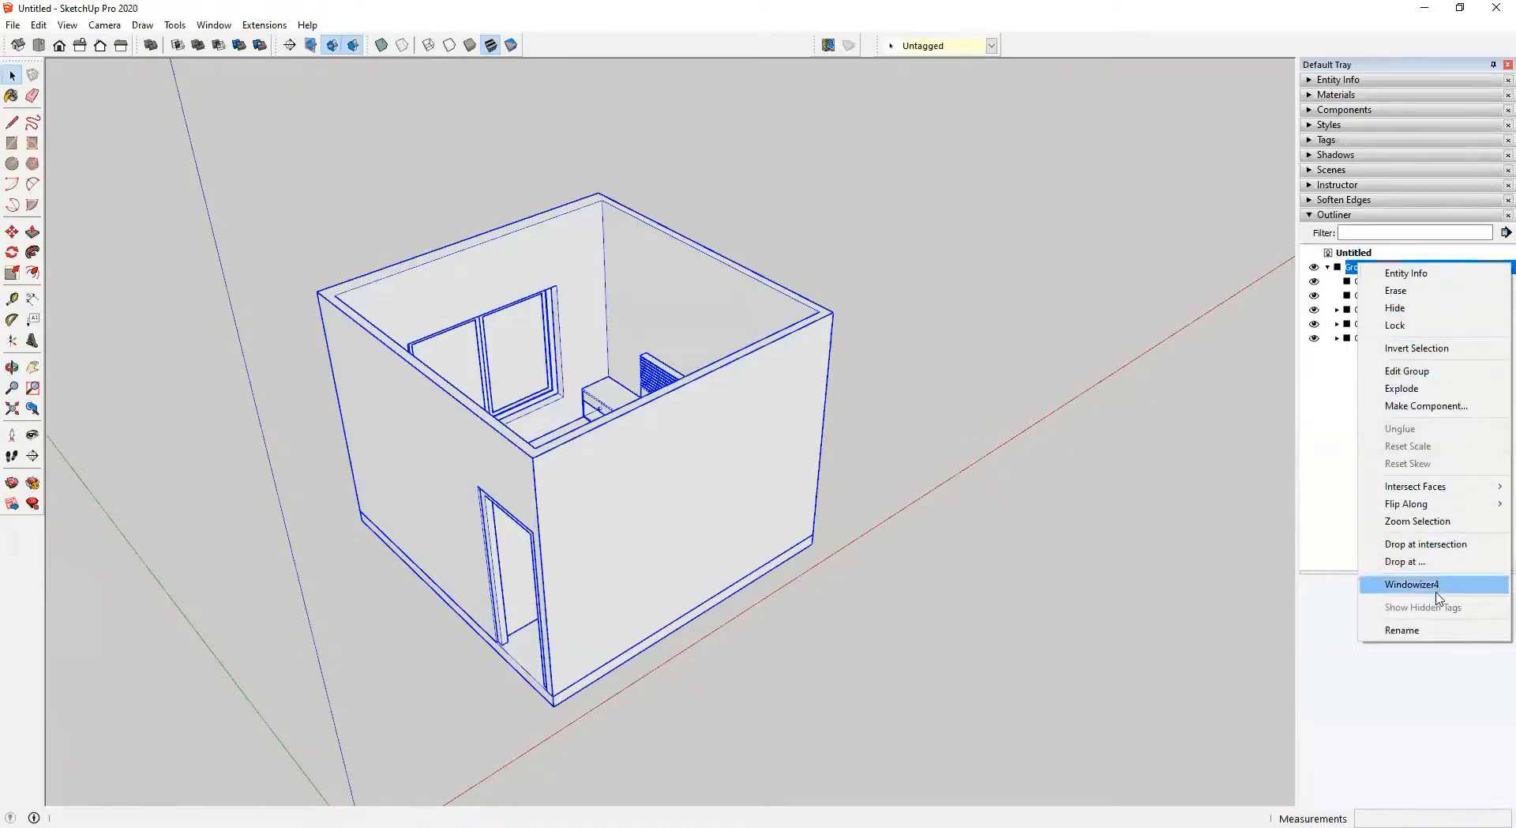
pyautogui.click(1435, 632)
pyautogui.press('shift')
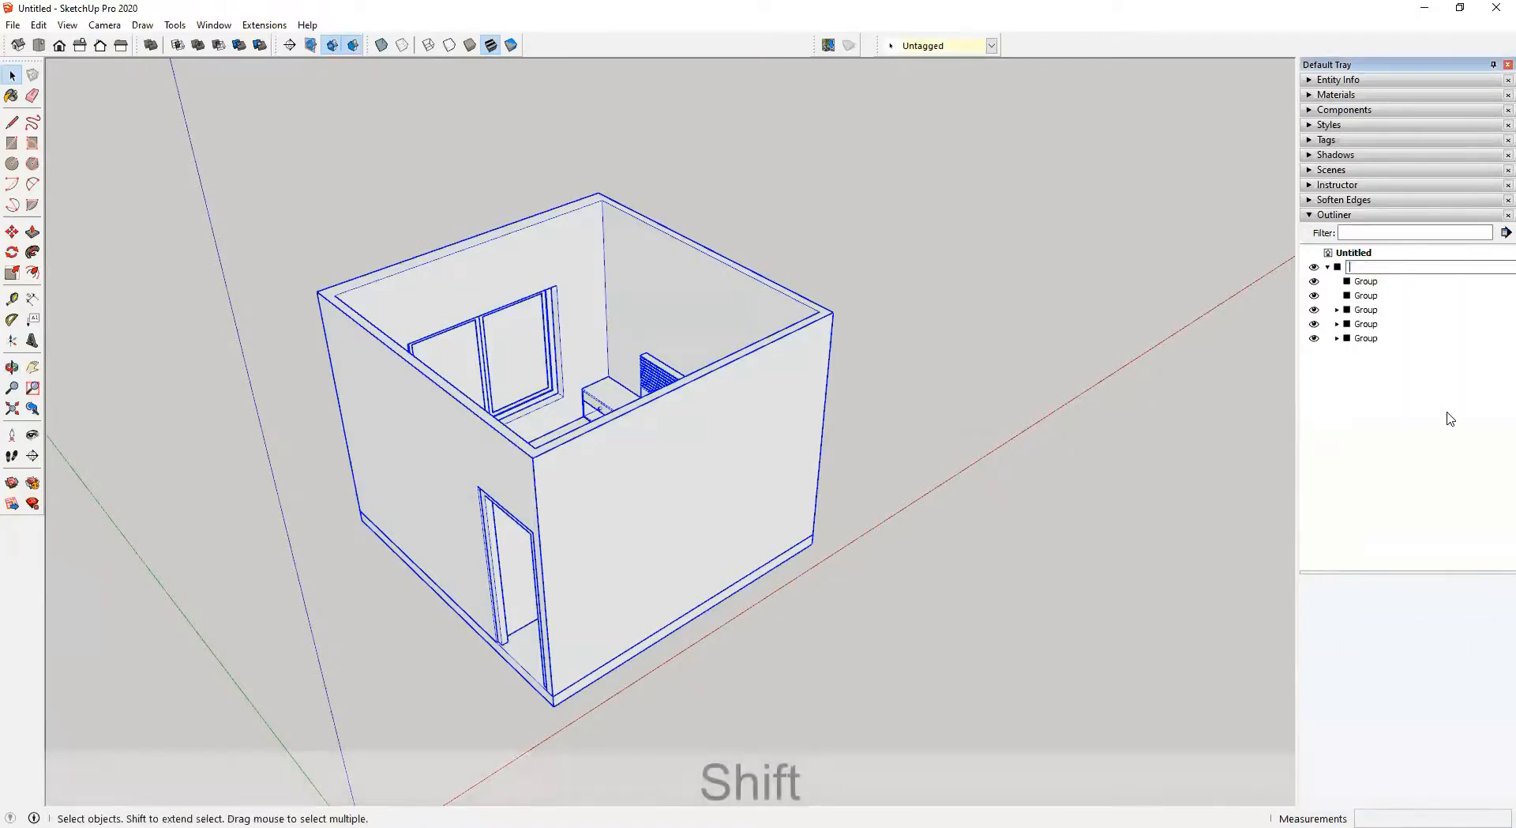
pyautogui.write('BedRoom')
pyautogui.press('Return')
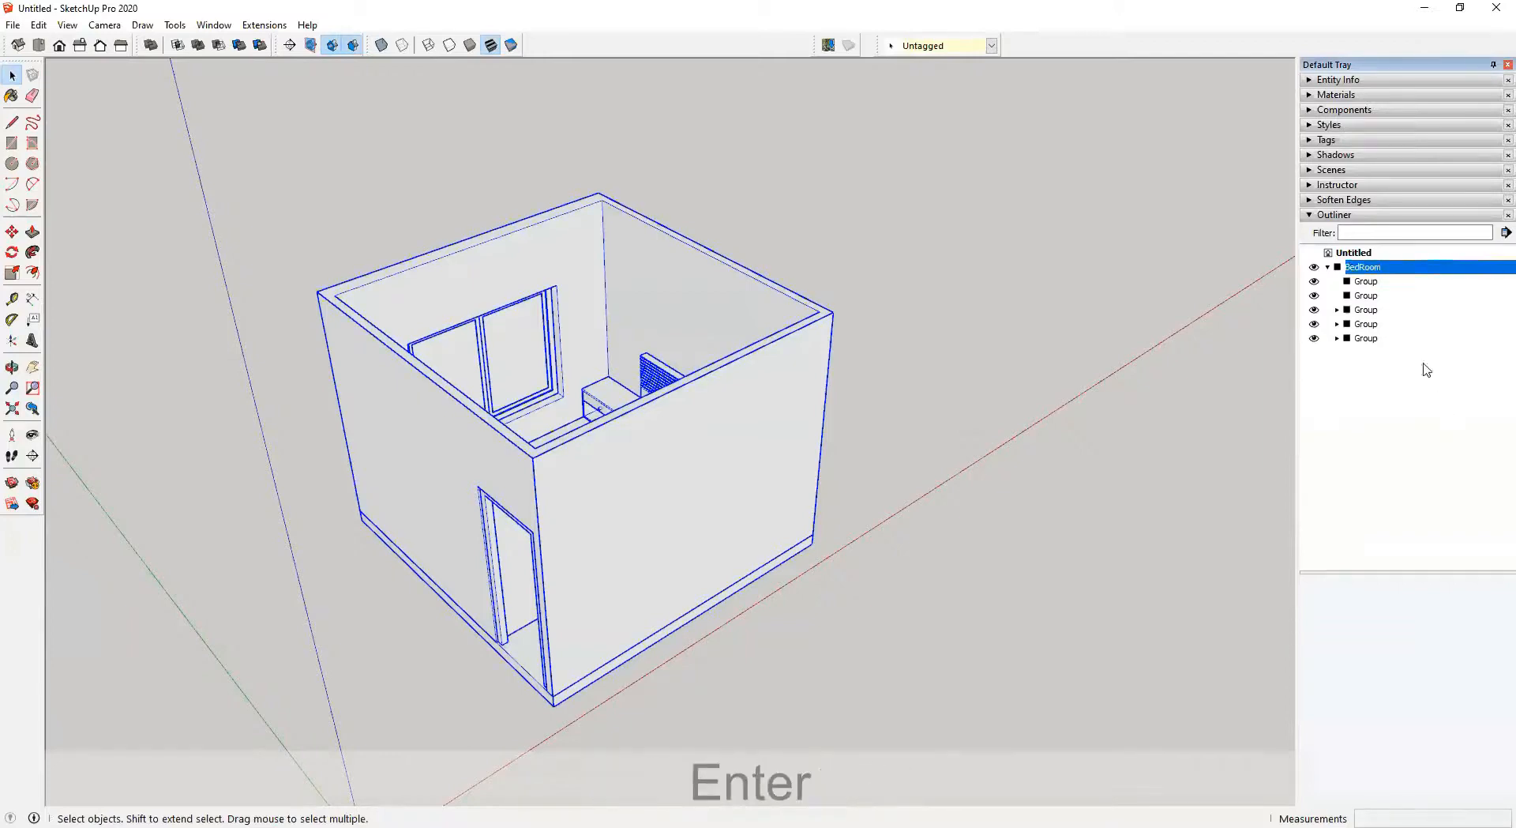
# Rename the nested wall group as Walls
pyautogui.click(1357, 280)
pyautogui.moveTo(1020, 333); pyautogui.dragTo(1007, 417, button='middle')
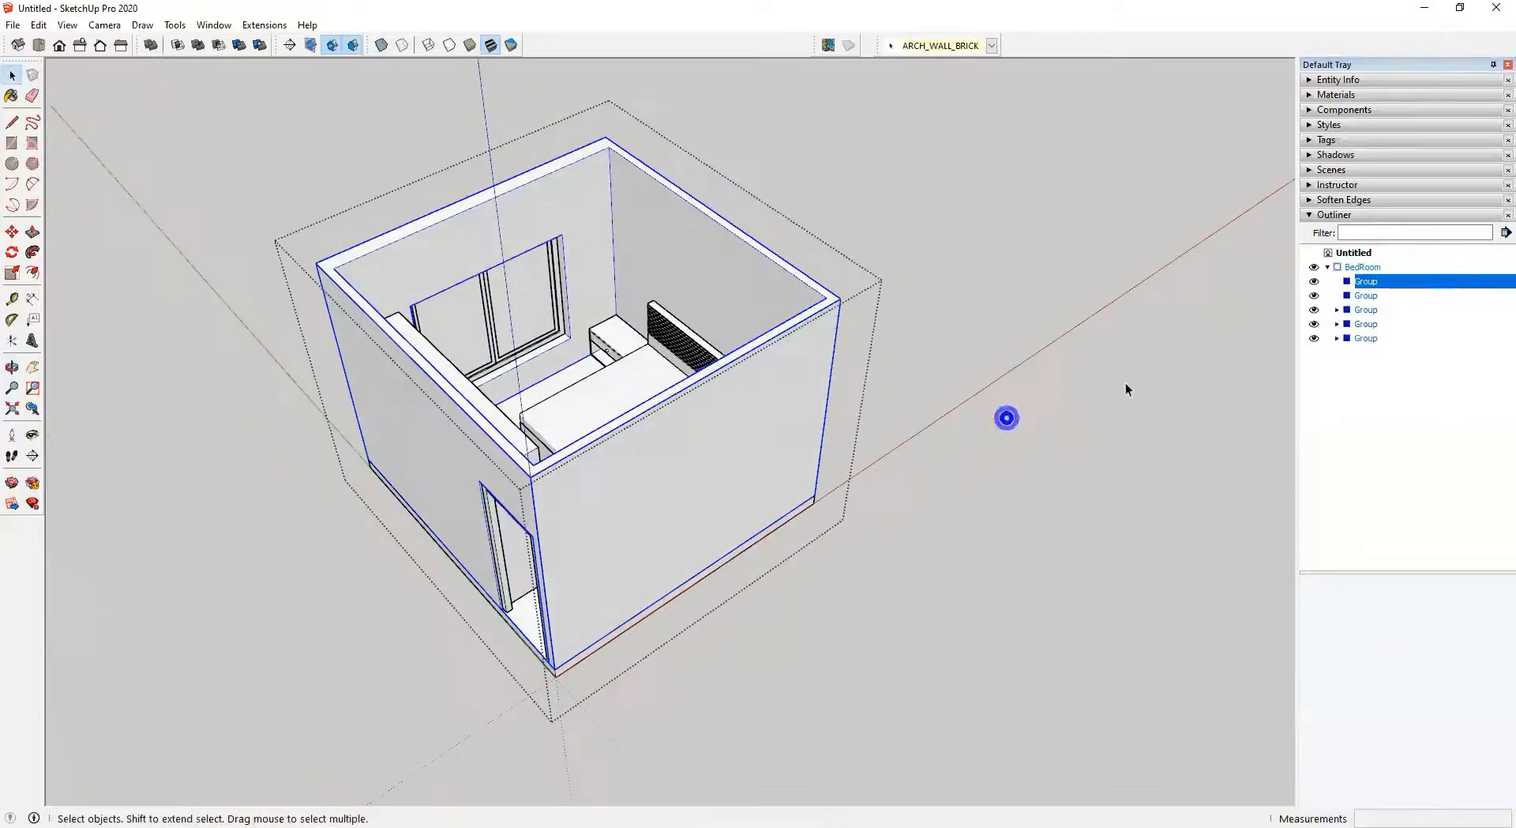
pyautogui.rightClick(1363, 287)
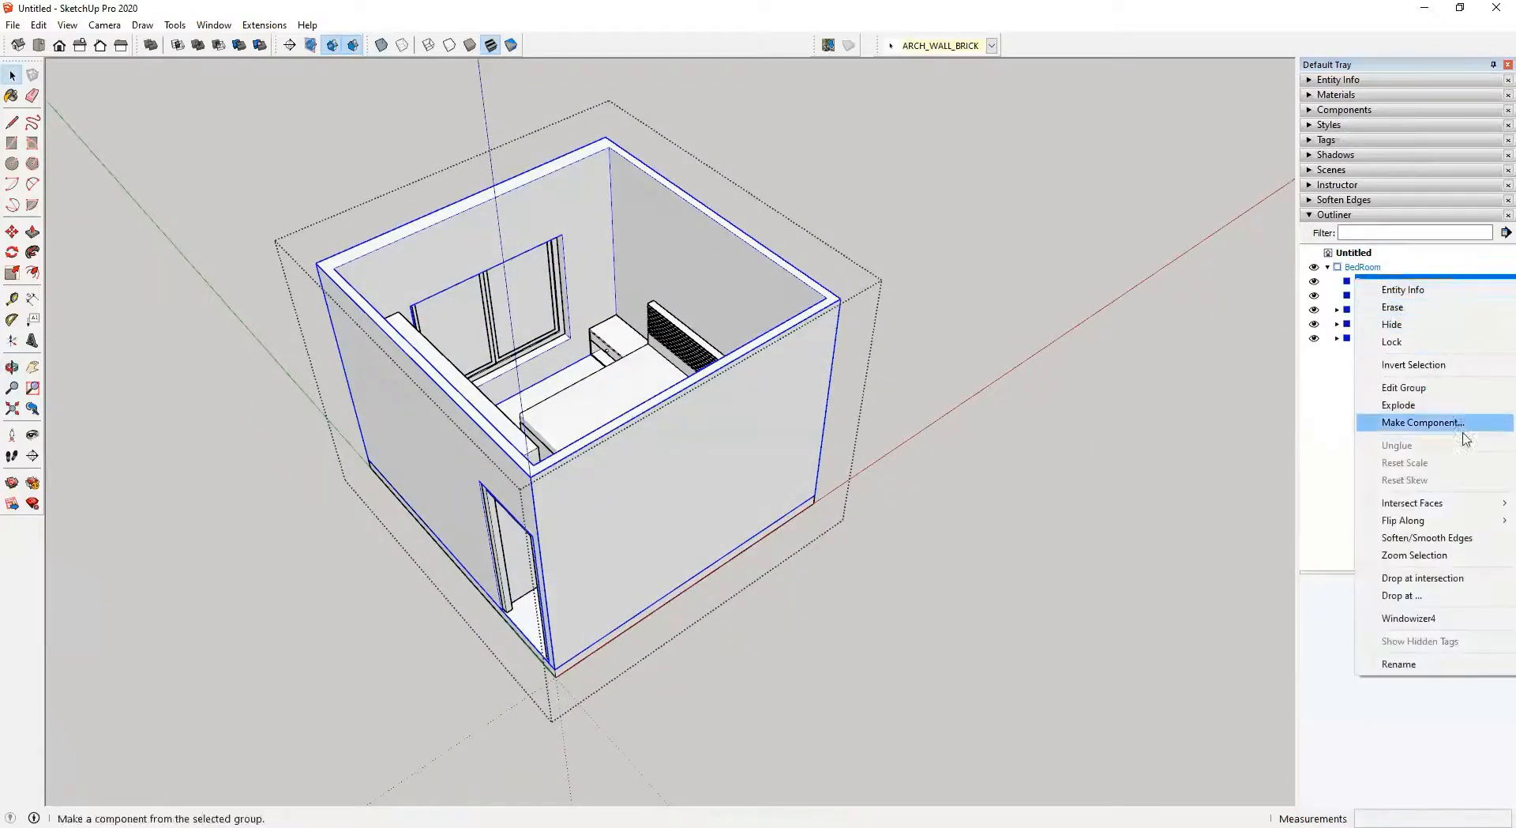
pyautogui.click(1399, 664)
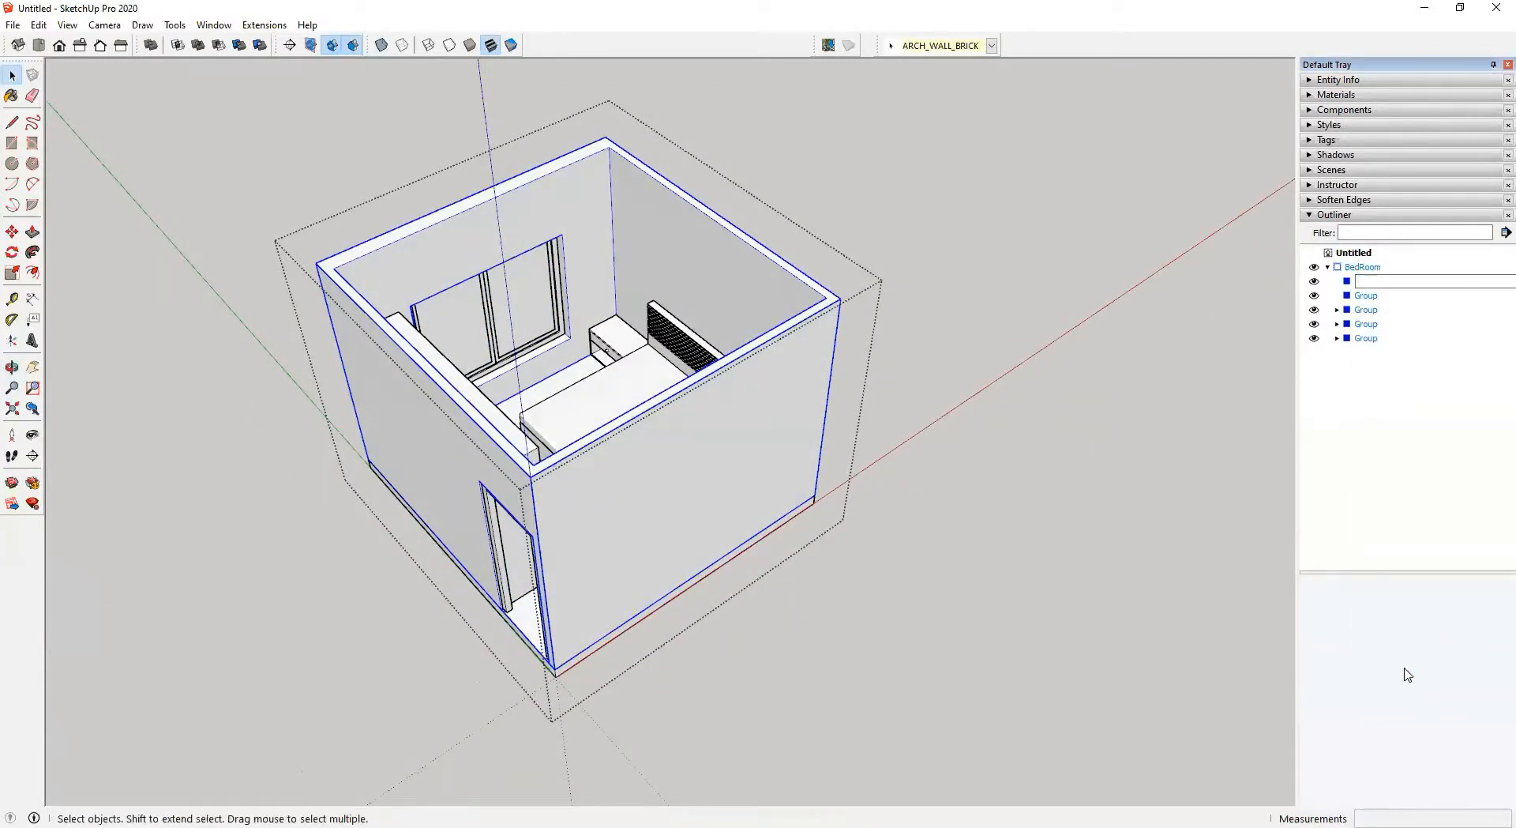
pyautogui.write('Walls')
pyautogui.press('Return')
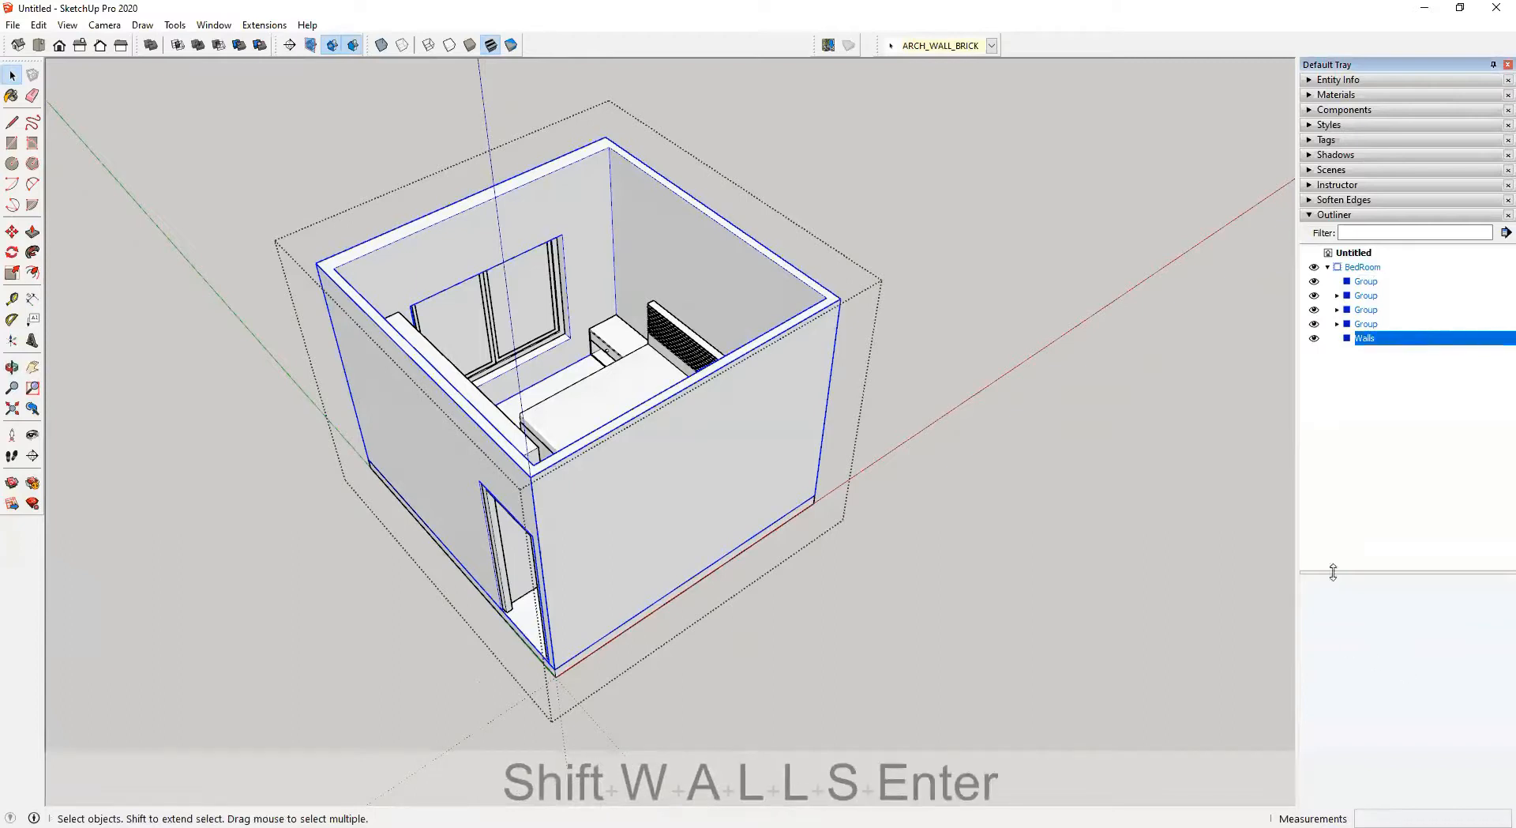
# Rename the nested furniture group as Furniture
pyautogui.click(1371, 325)
pyautogui.moveTo(927, 345); pyautogui.dragTo(430, 372, button='middle')
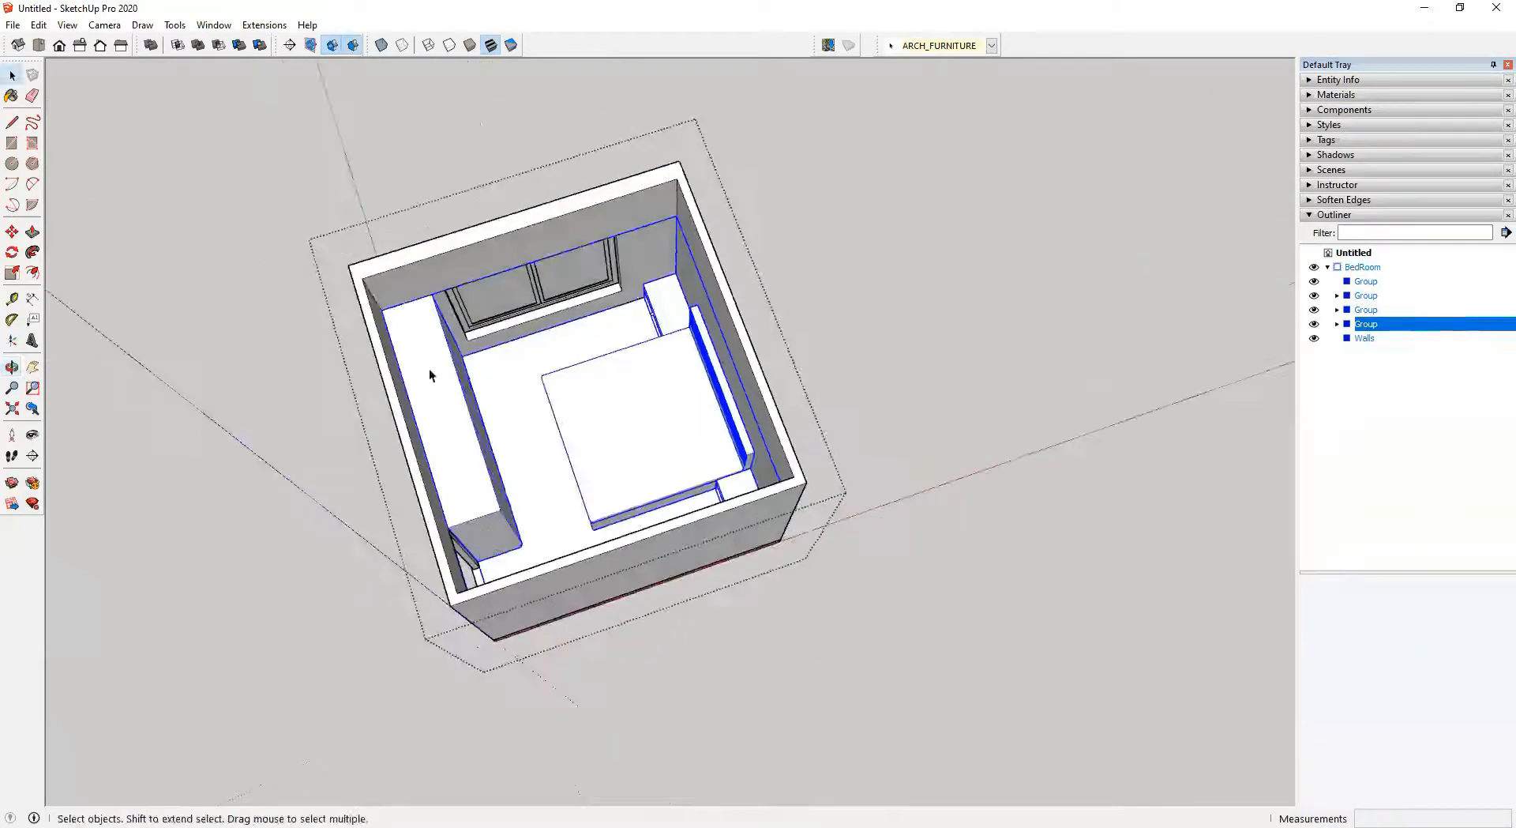
pyautogui.rightClick(1371, 329)
pyautogui.click(1410, 691)
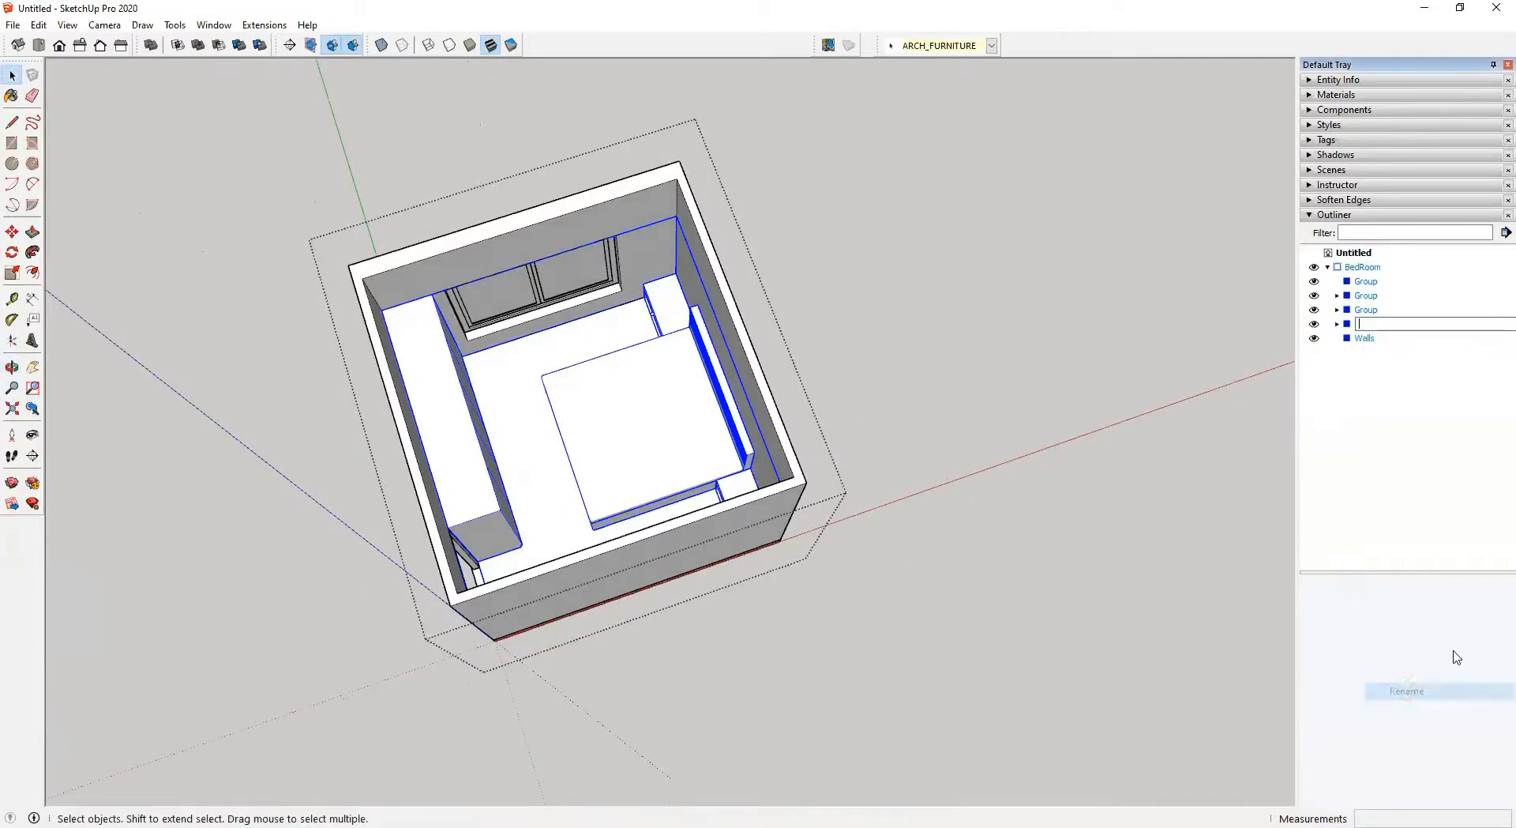
pyautogui.write('Furnitur')
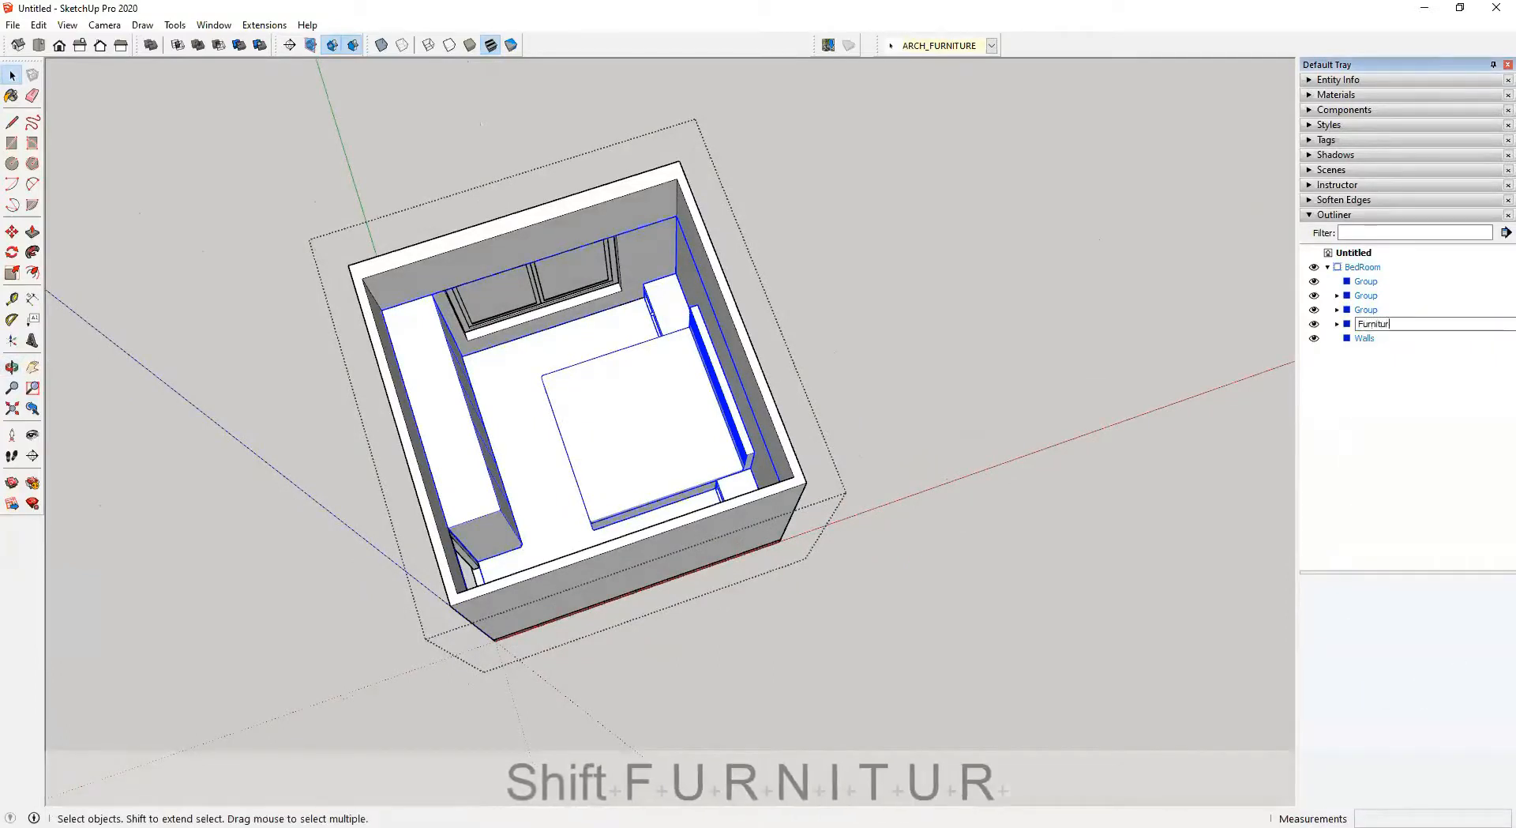
pyautogui.write('e')
pyautogui.press('Return')
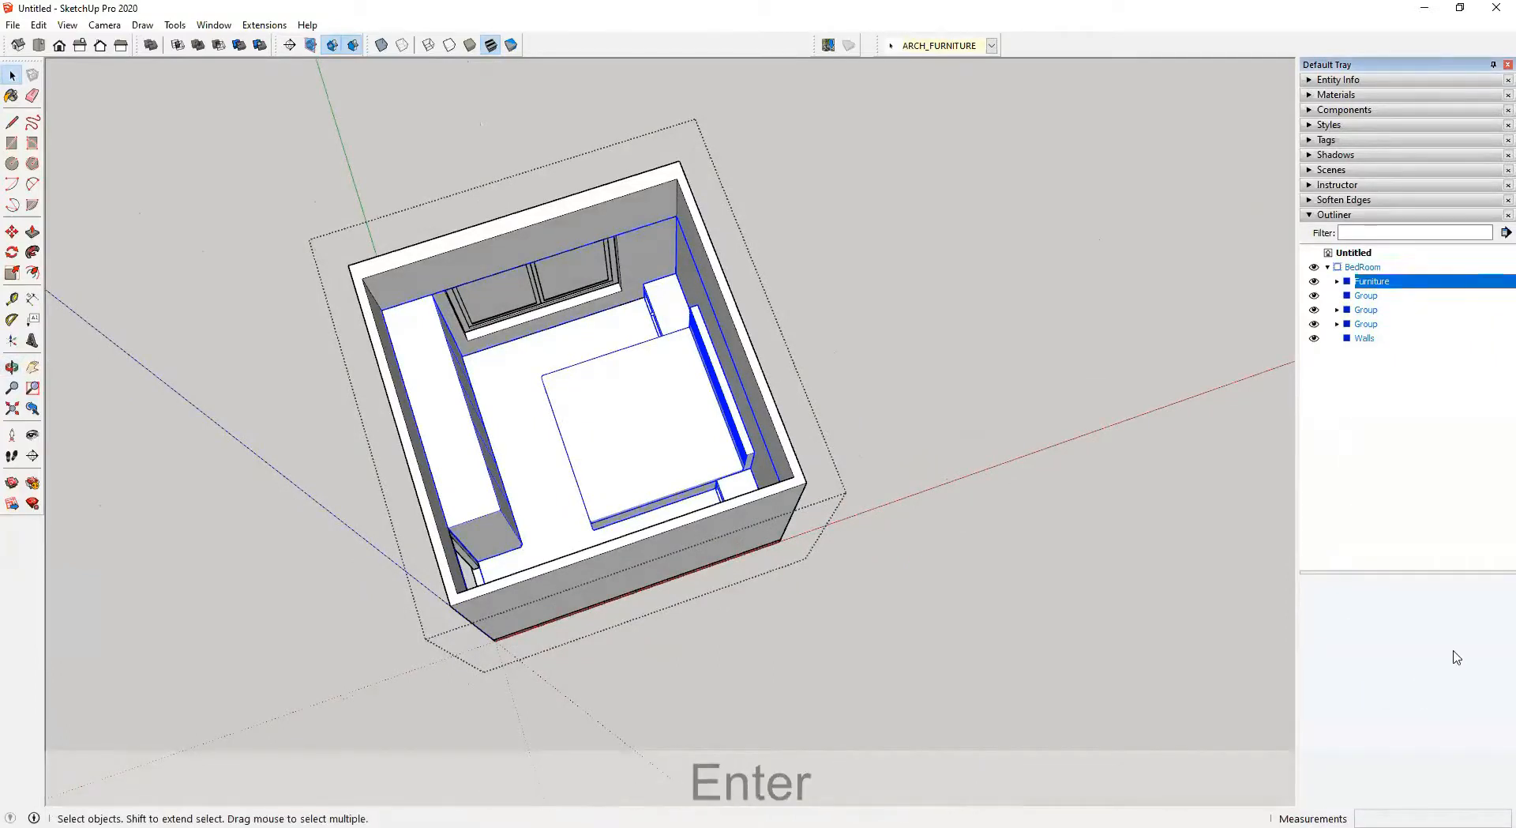
# Rename the nested slab group as Floor Slab
pyautogui.click(1367, 297)
pyautogui.moveTo(874, 517); pyautogui.dragTo(680, 237, button='middle')
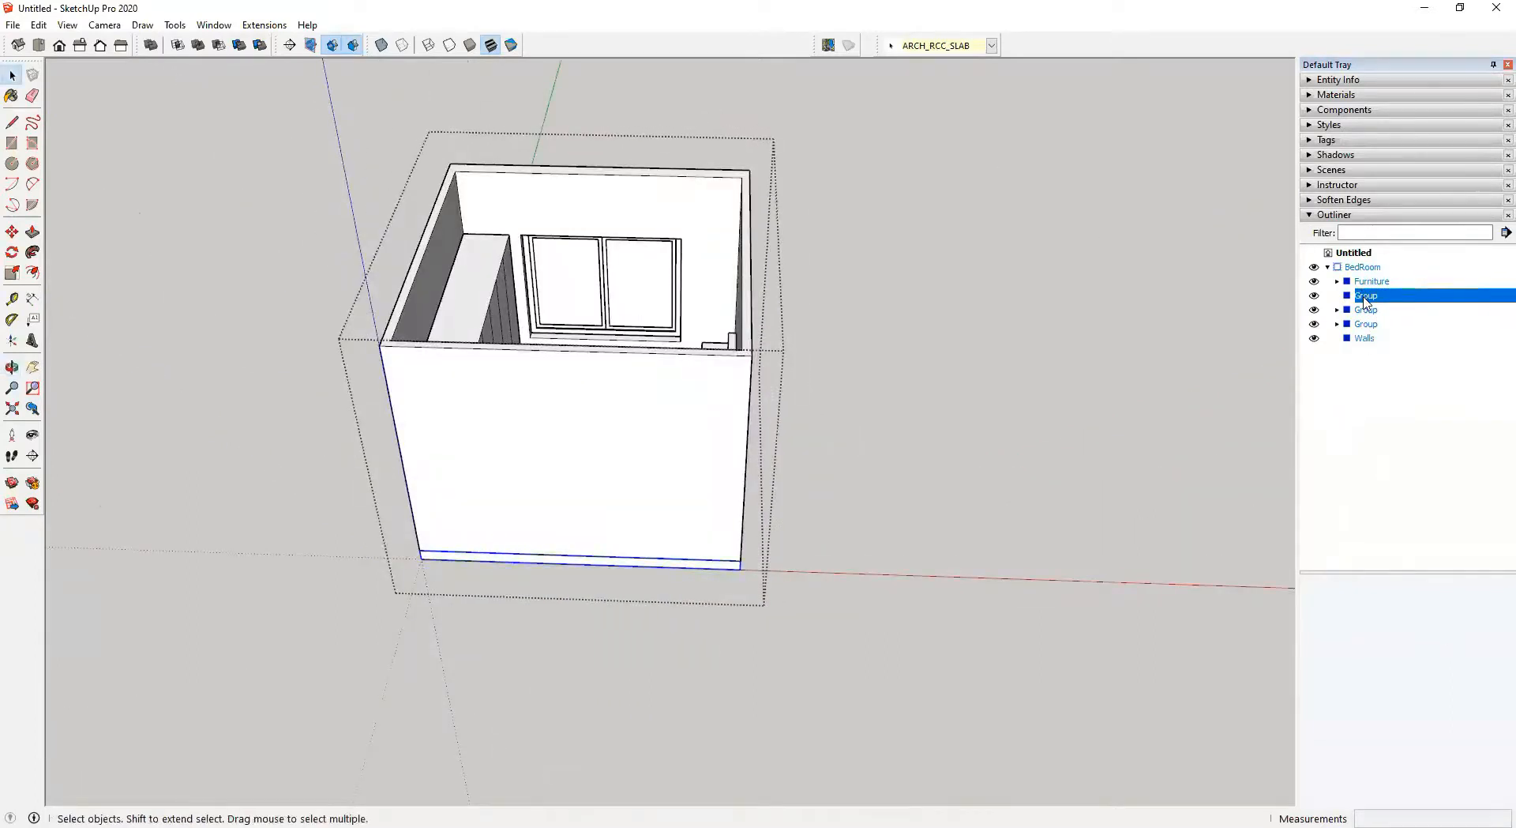
pyautogui.rightClick(1365, 299)
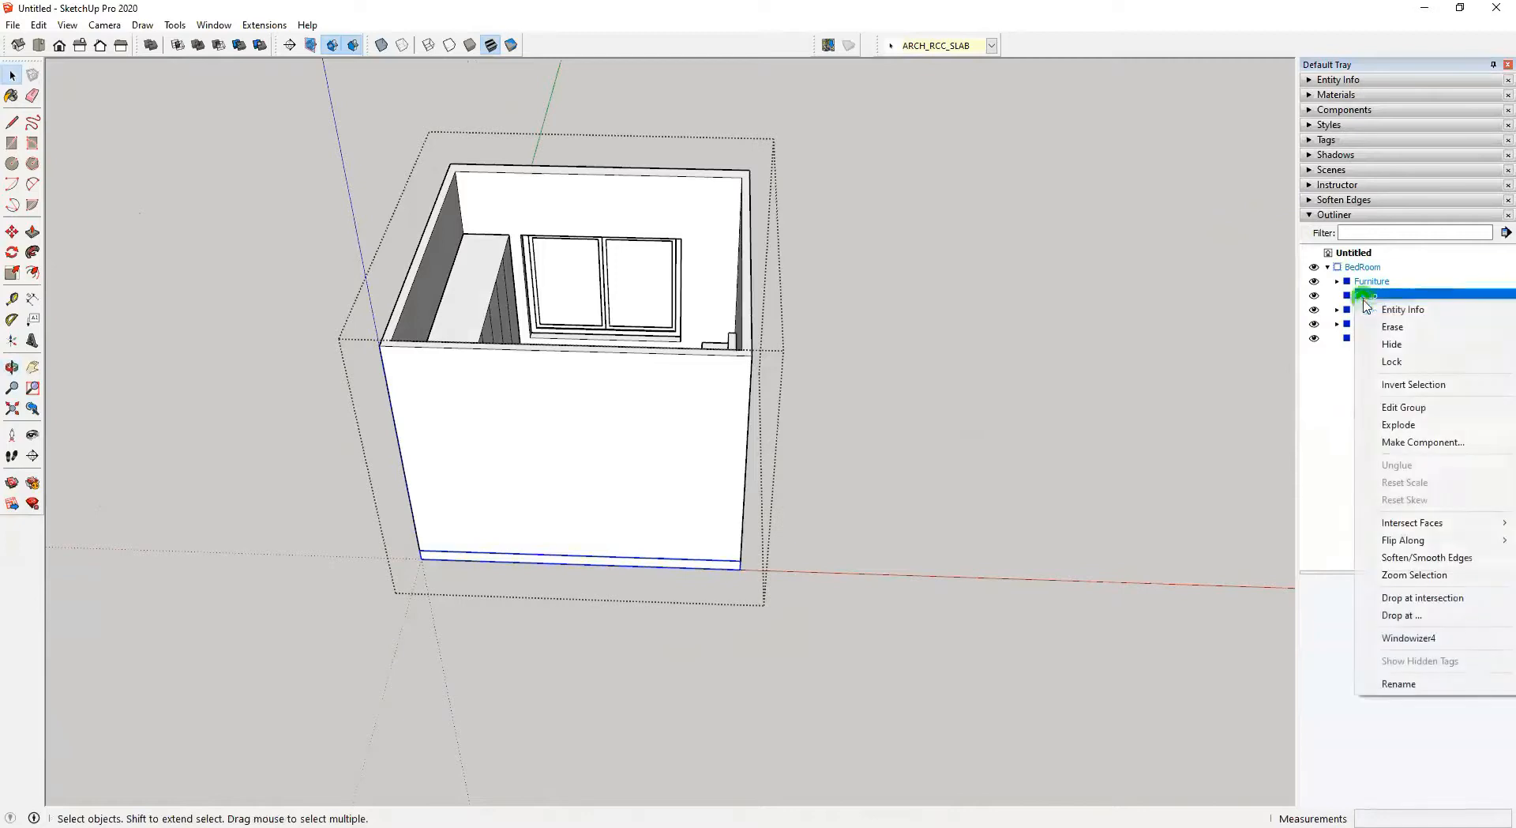
pyautogui.click(1419, 690)
pyautogui.write('Flor')
pyautogui.press('BackSpace')
pyautogui.write('or Sla')
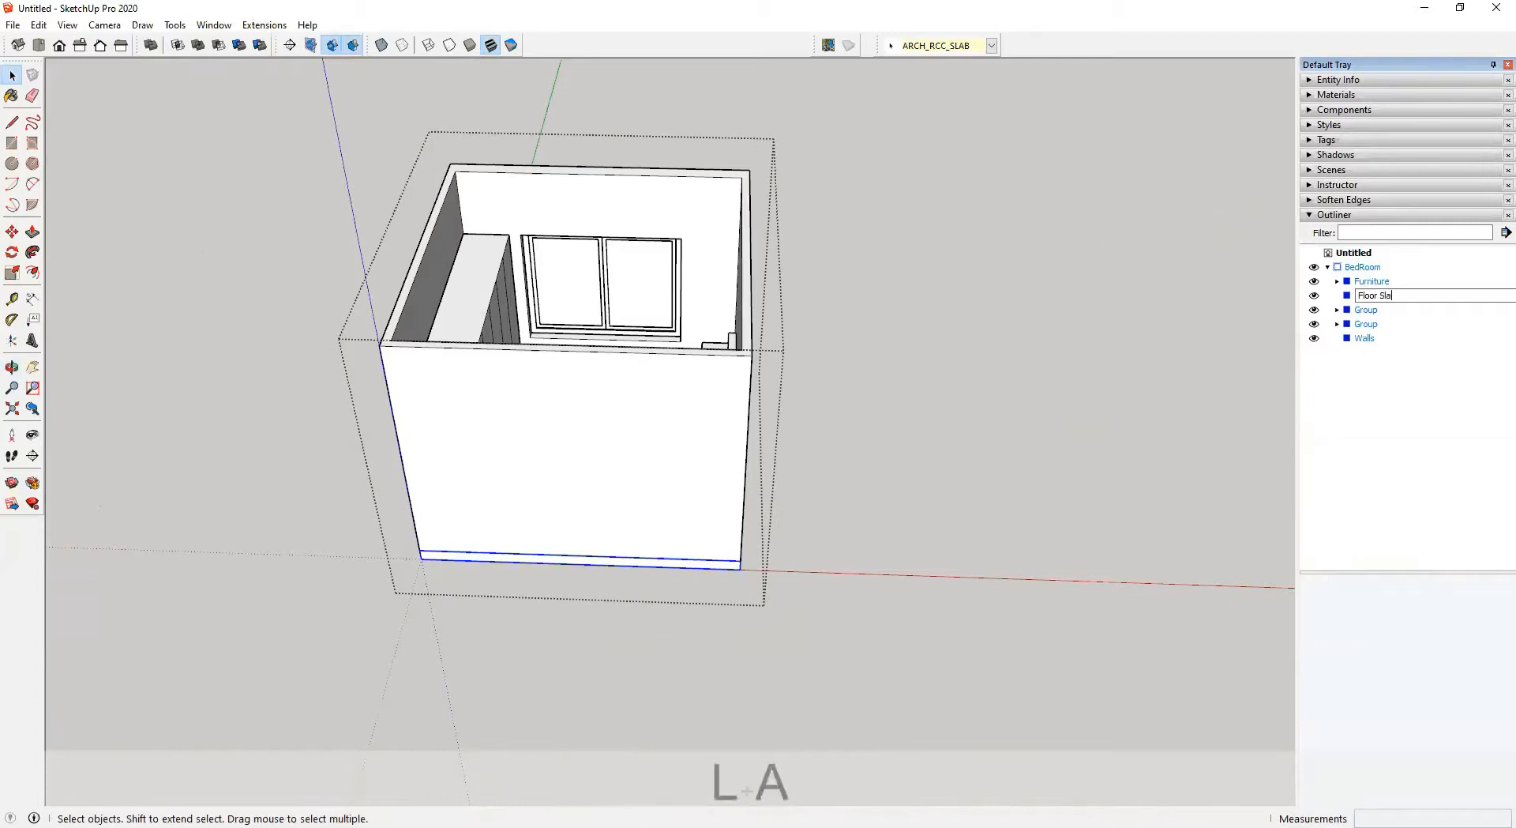
pyautogui.write('b')
pyautogui.press('Return')
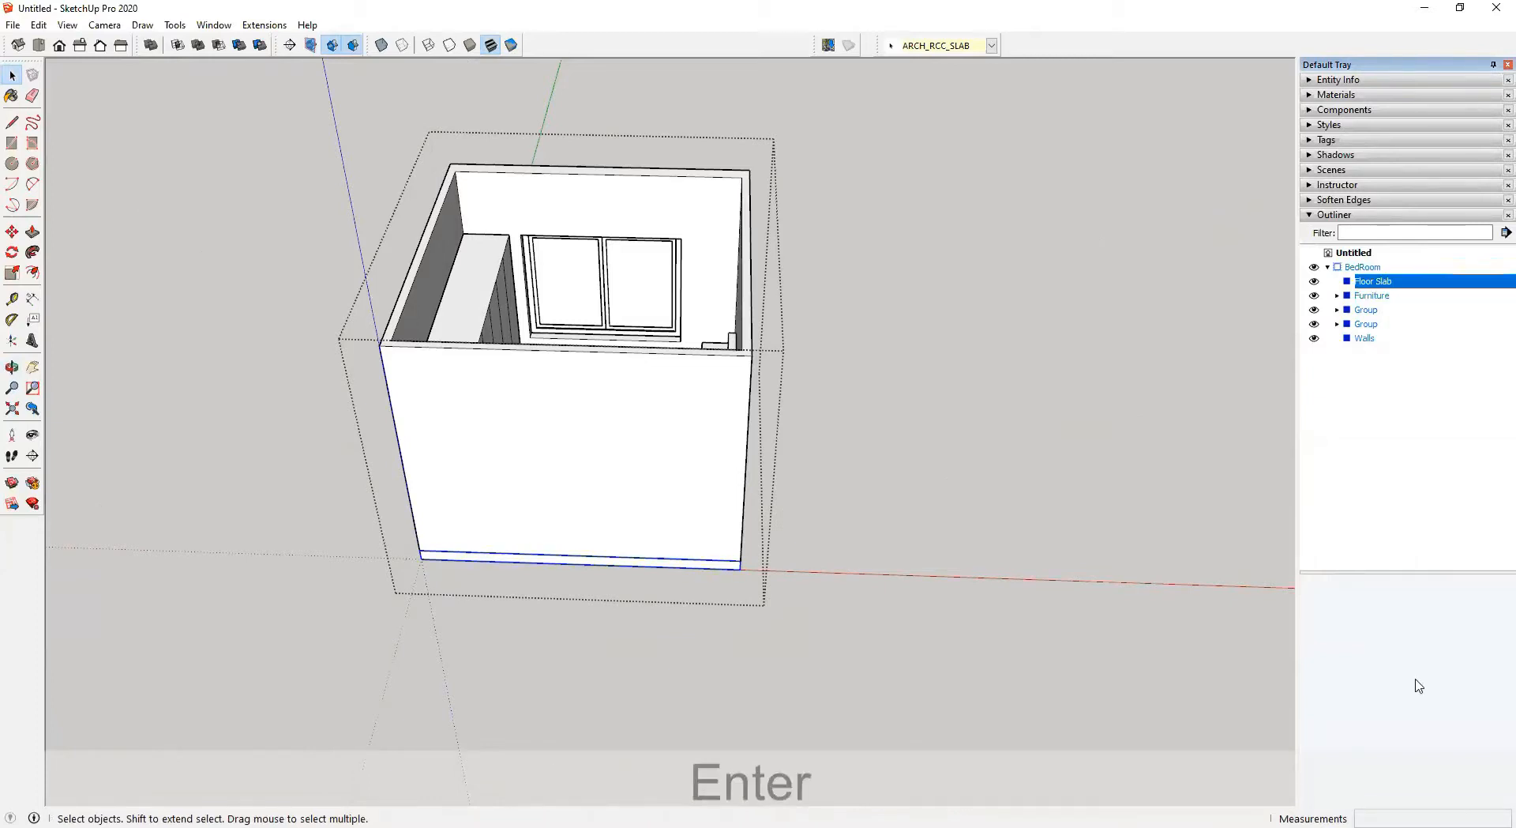
# Rename the nested window group as Window
pyautogui.click(1373, 310)
pyautogui.moveTo(681, 376); pyautogui.dragTo(619, 406, button='middle')
pyautogui.rightClick(1363, 311)
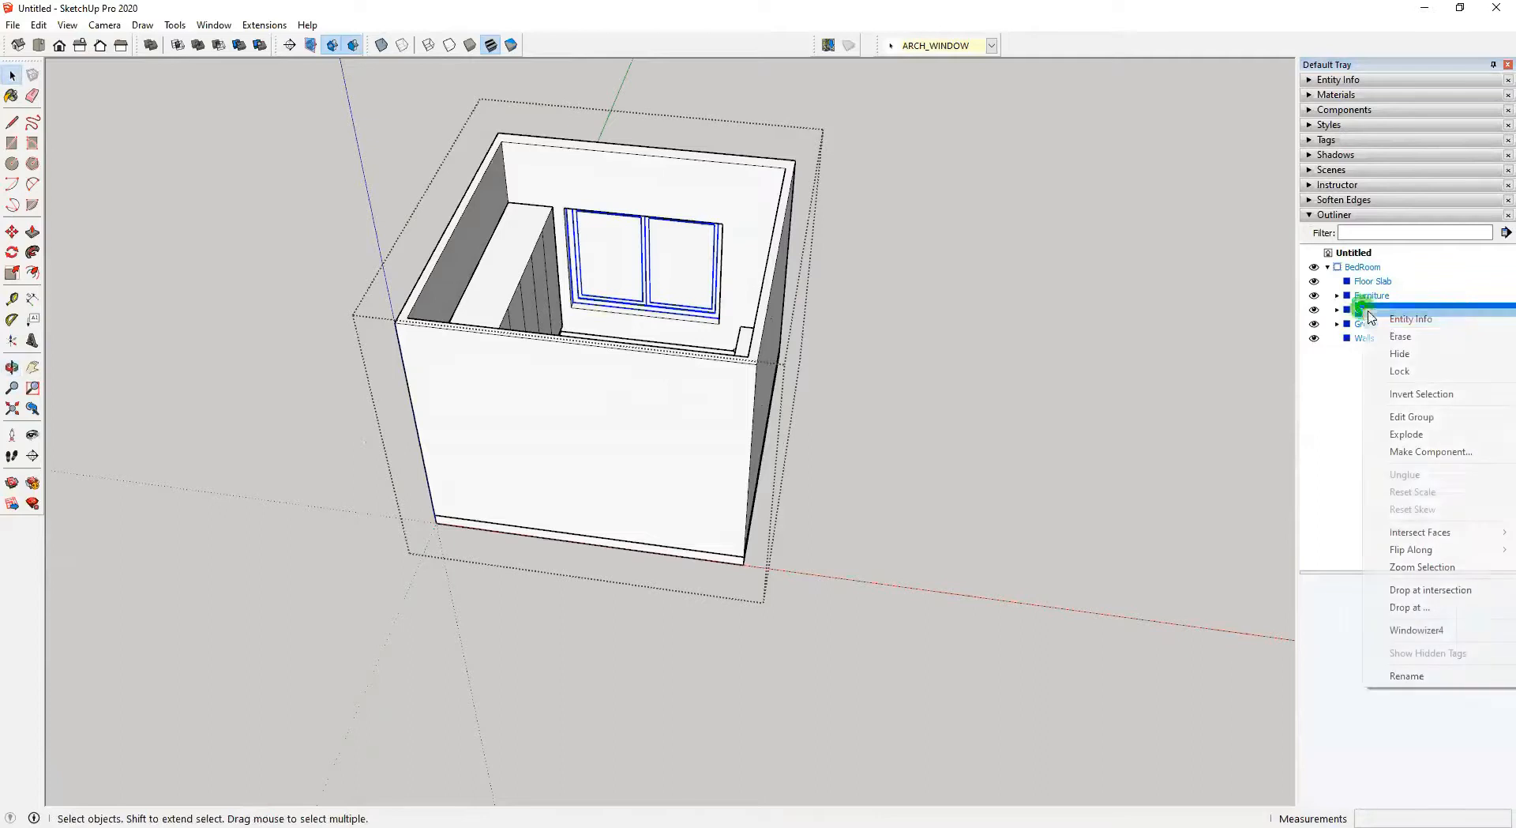
pyautogui.click(1407, 675)
pyautogui.write('Window')
pyautogui.press('Return')
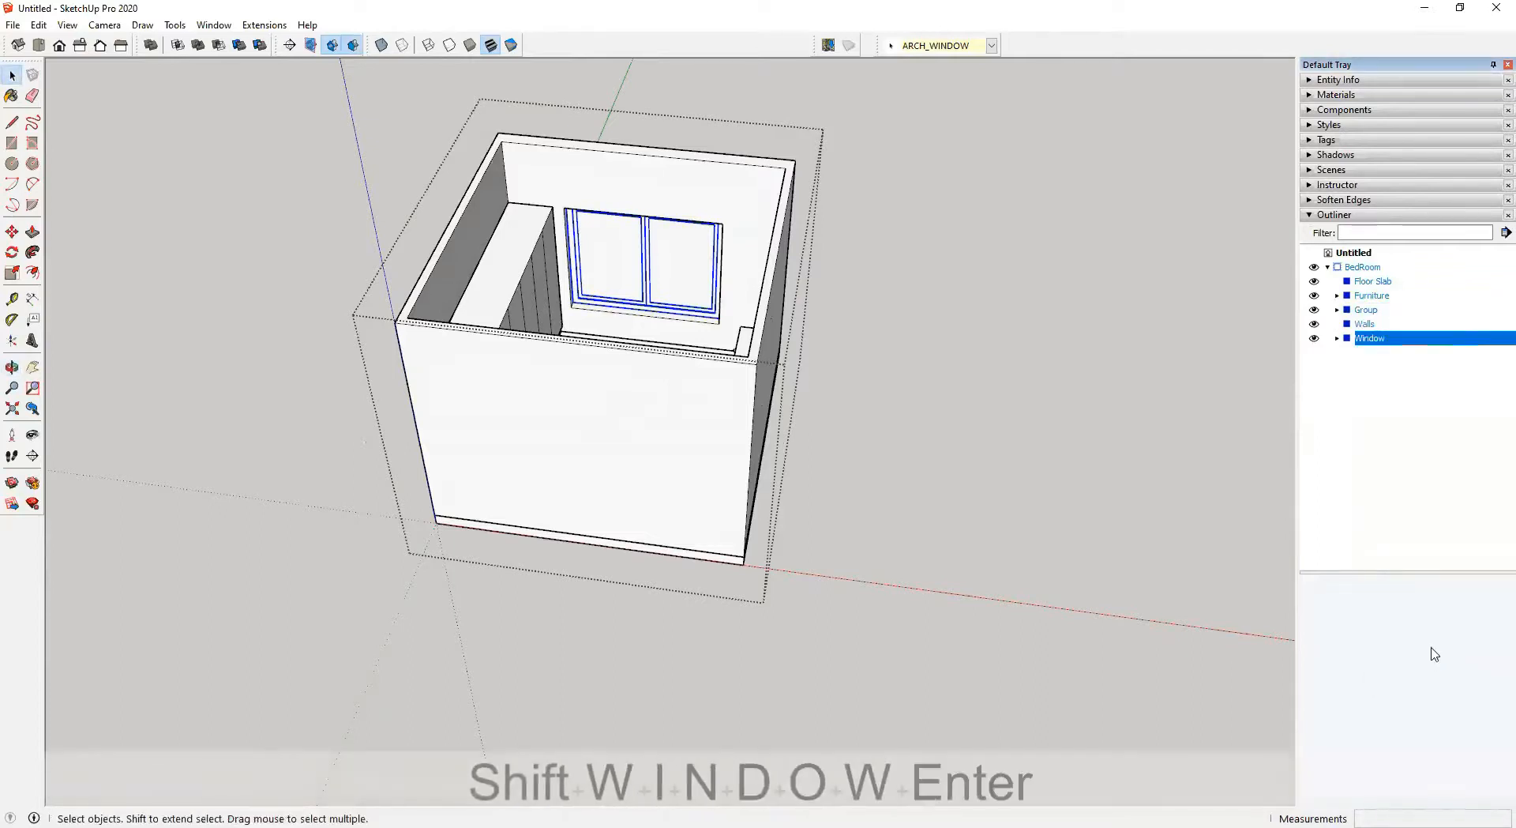
# Rename the nested door group as Door
pyautogui.rightClick(1375, 311)
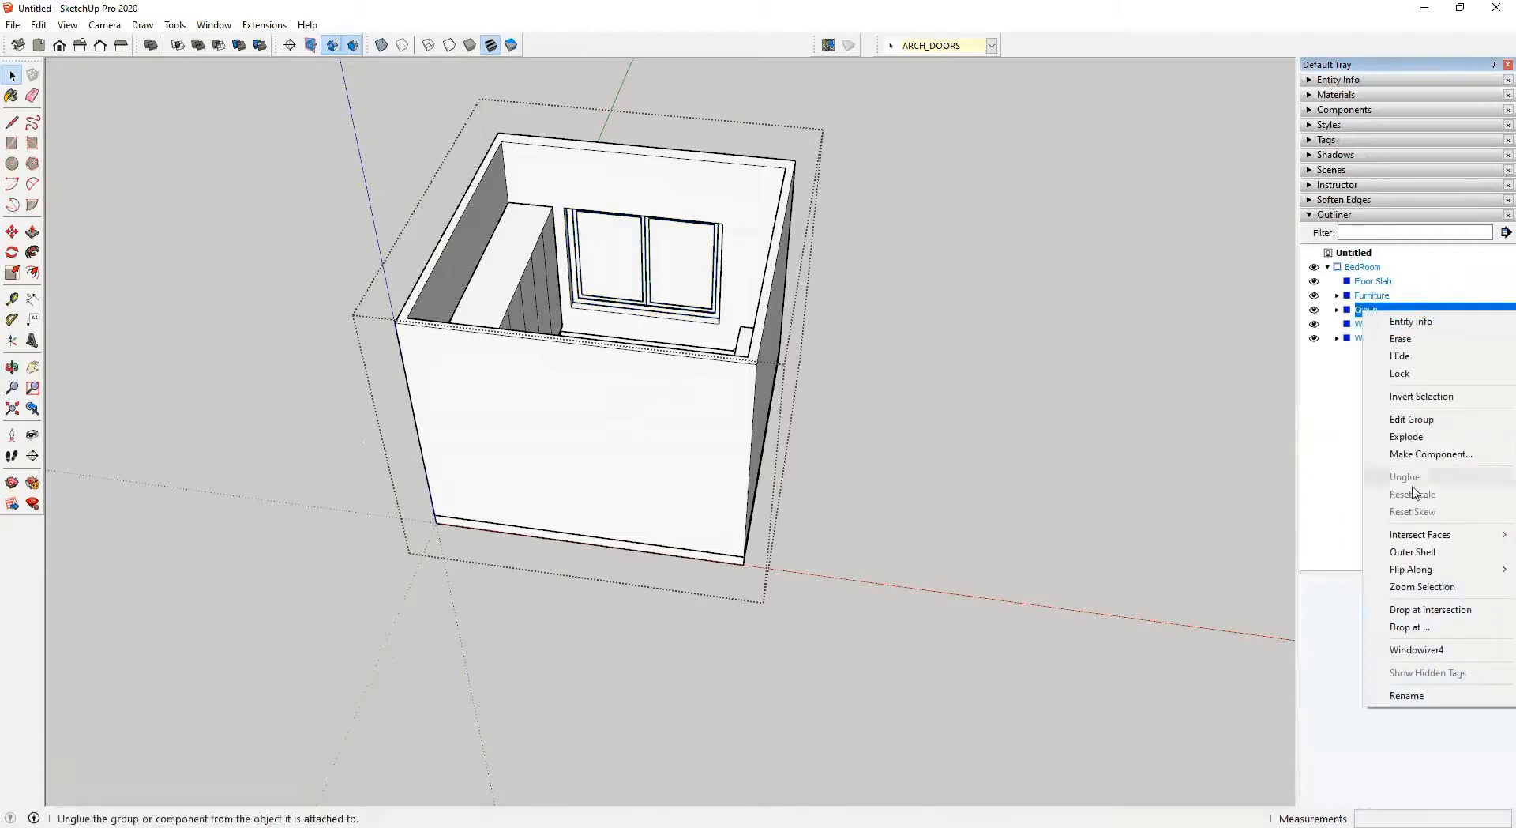
pyautogui.click(1418, 693)
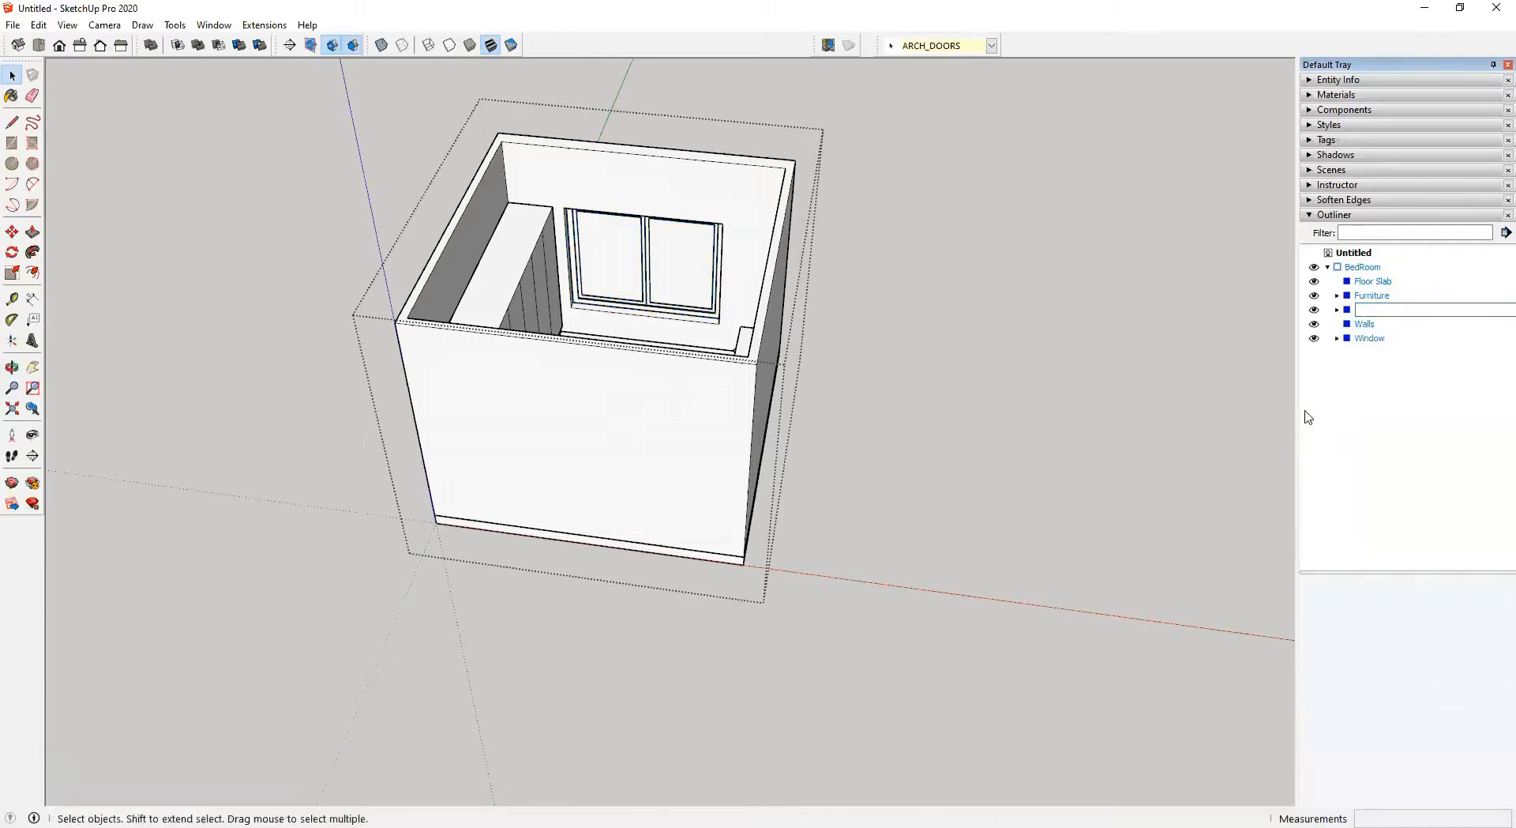
pyautogui.write('Door')
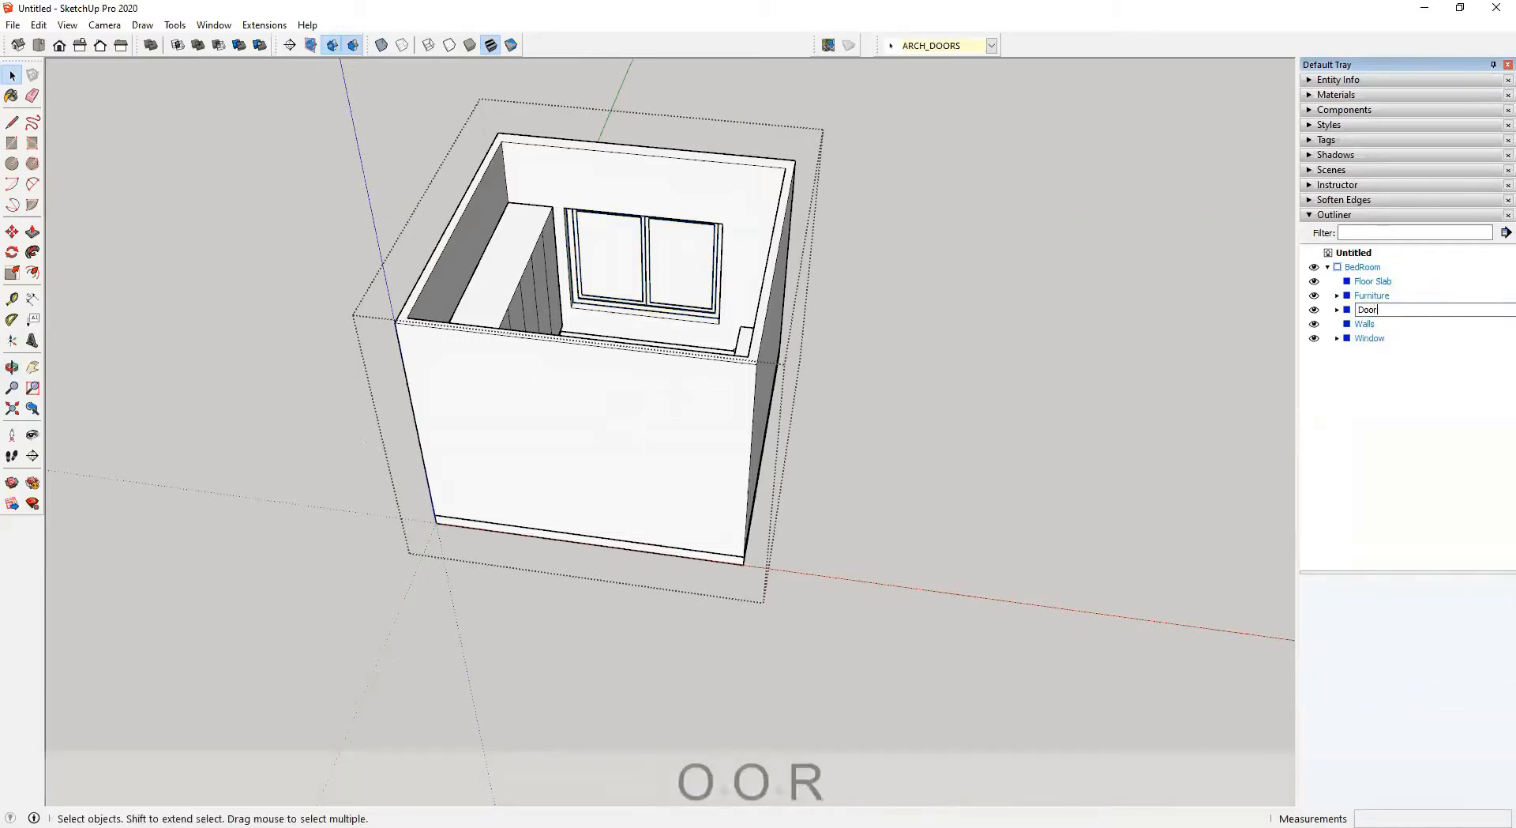
pyautogui.press('Return')
# Rename the wardrobe group inside Furniture as Wardrobe
pyautogui.moveTo(803, 372); pyautogui.dragTo(924, 507, button='middle')
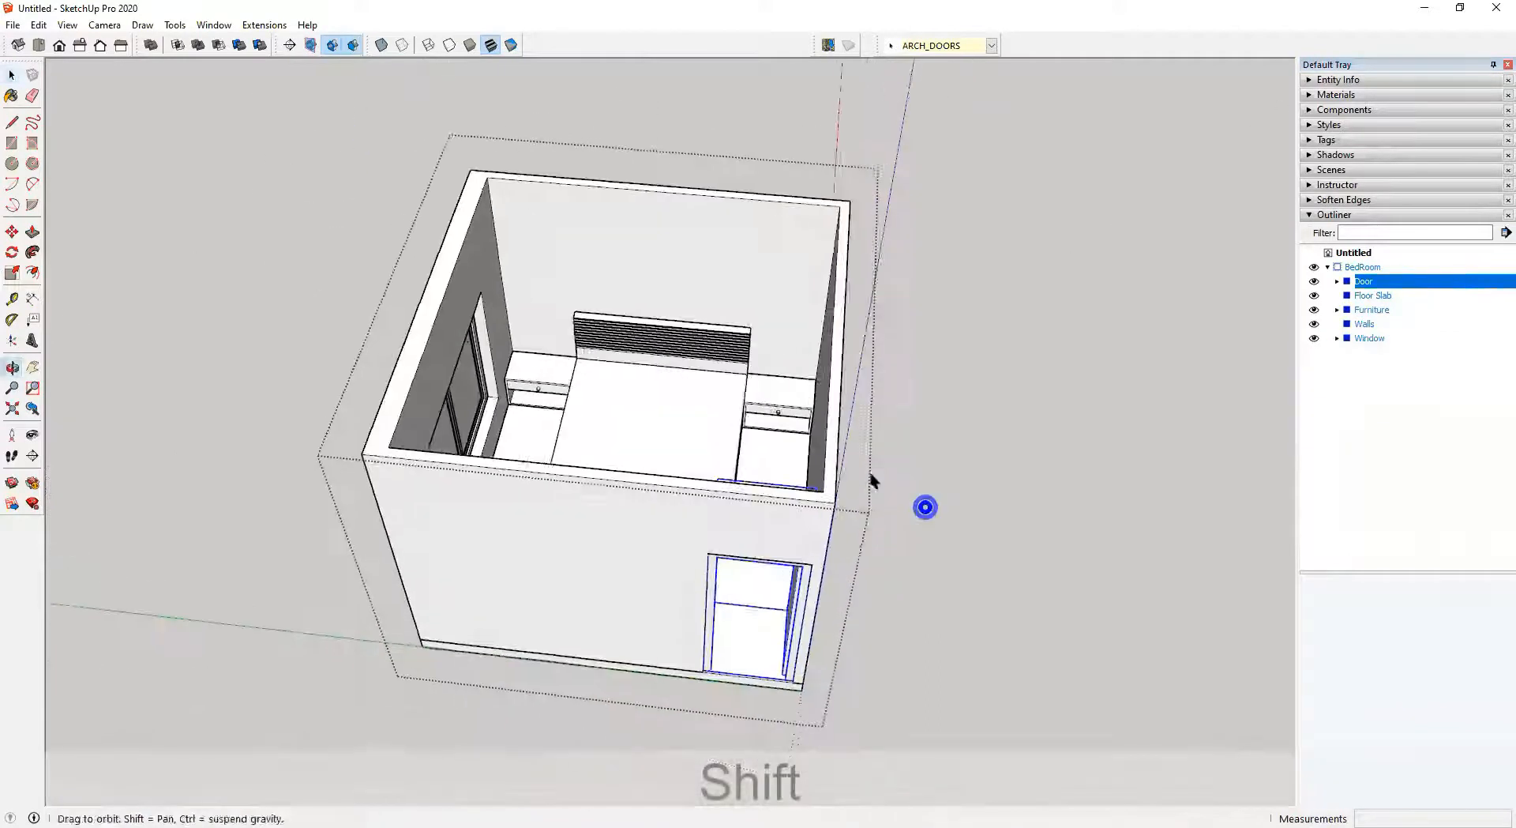
pyautogui.click(1337, 309)
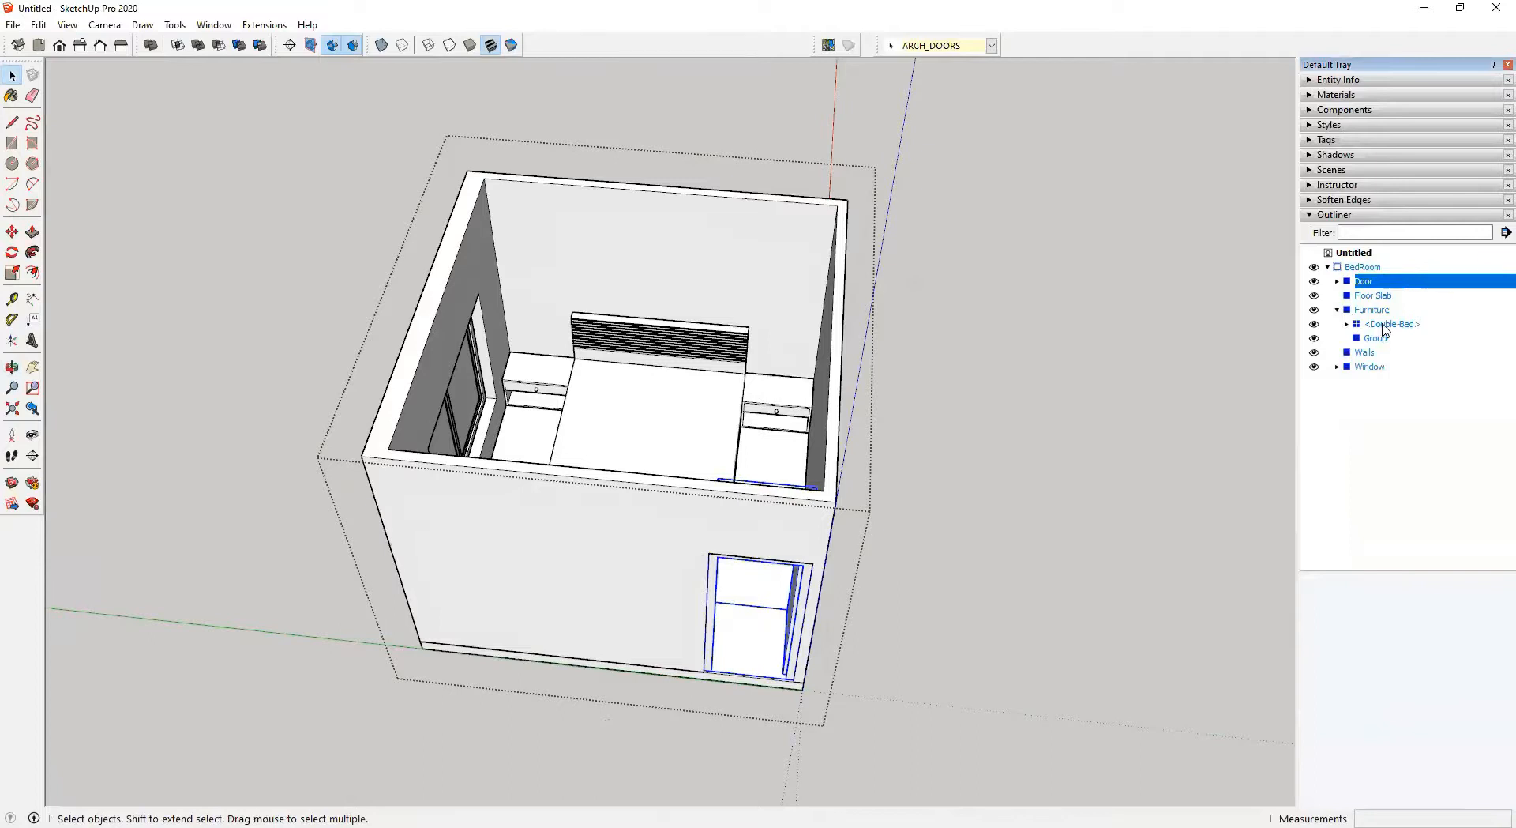
pyautogui.click(1383, 326)
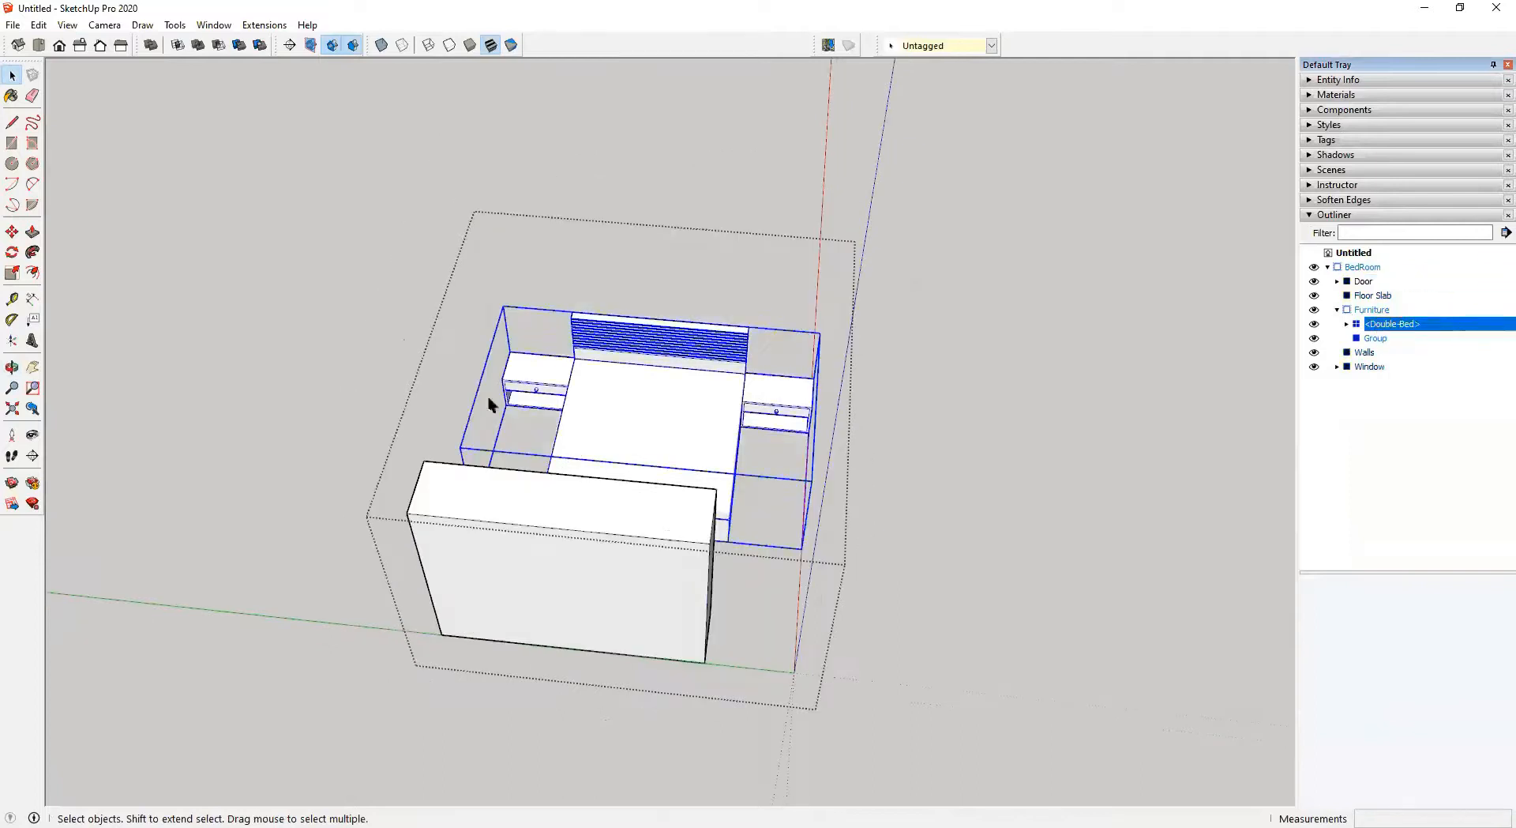
pyautogui.click(1388, 341)
pyautogui.moveTo(722, 340); pyautogui.dragTo(7, 332, button='middle')
pyautogui.moveTo(759, 276); pyautogui.dragTo(166, 257, button='middle')
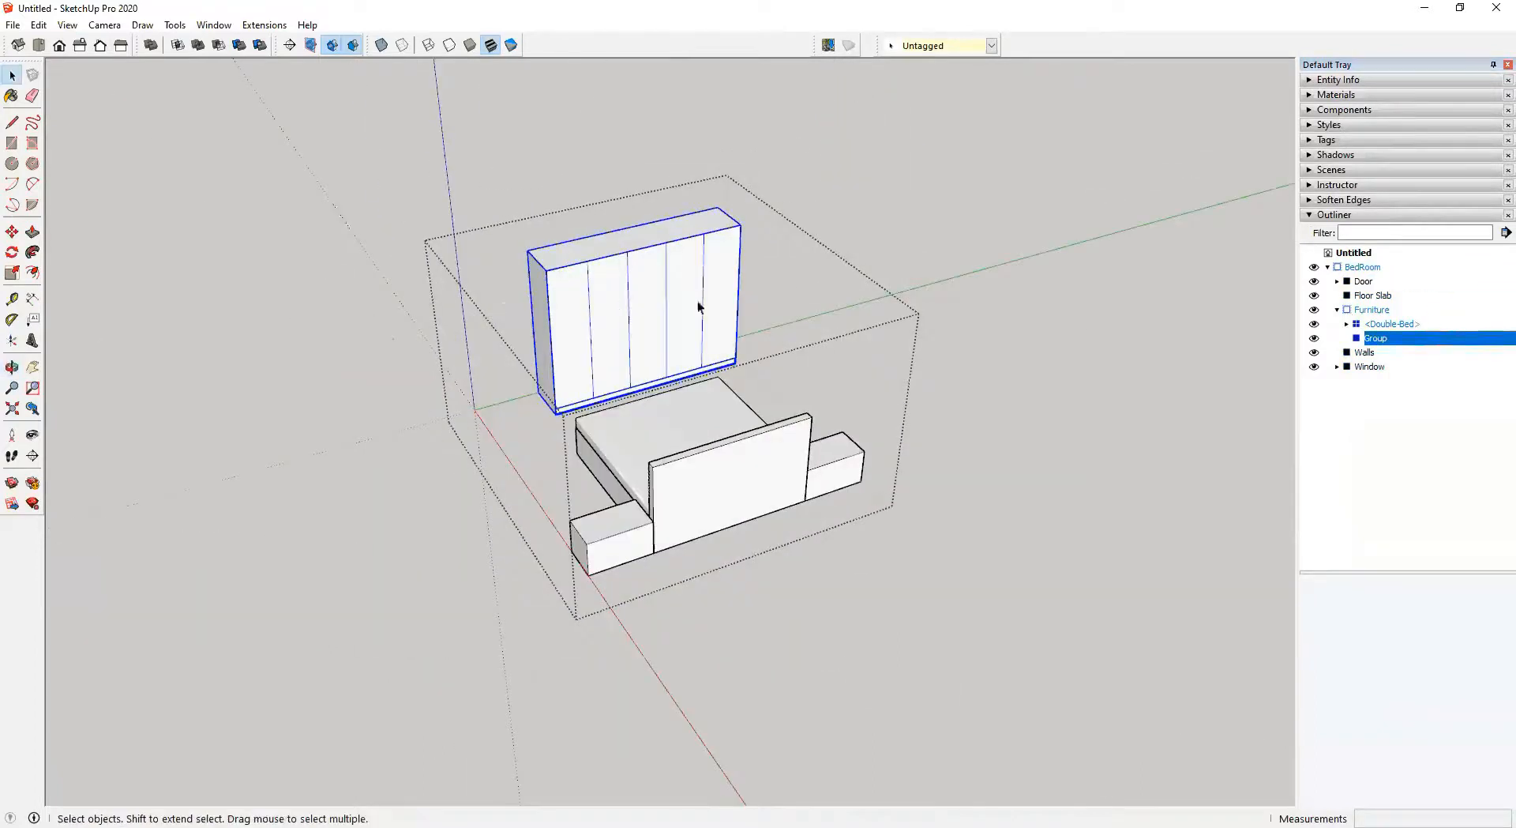
pyautogui.rightClick(1376, 340)
pyautogui.click(1388, 720)
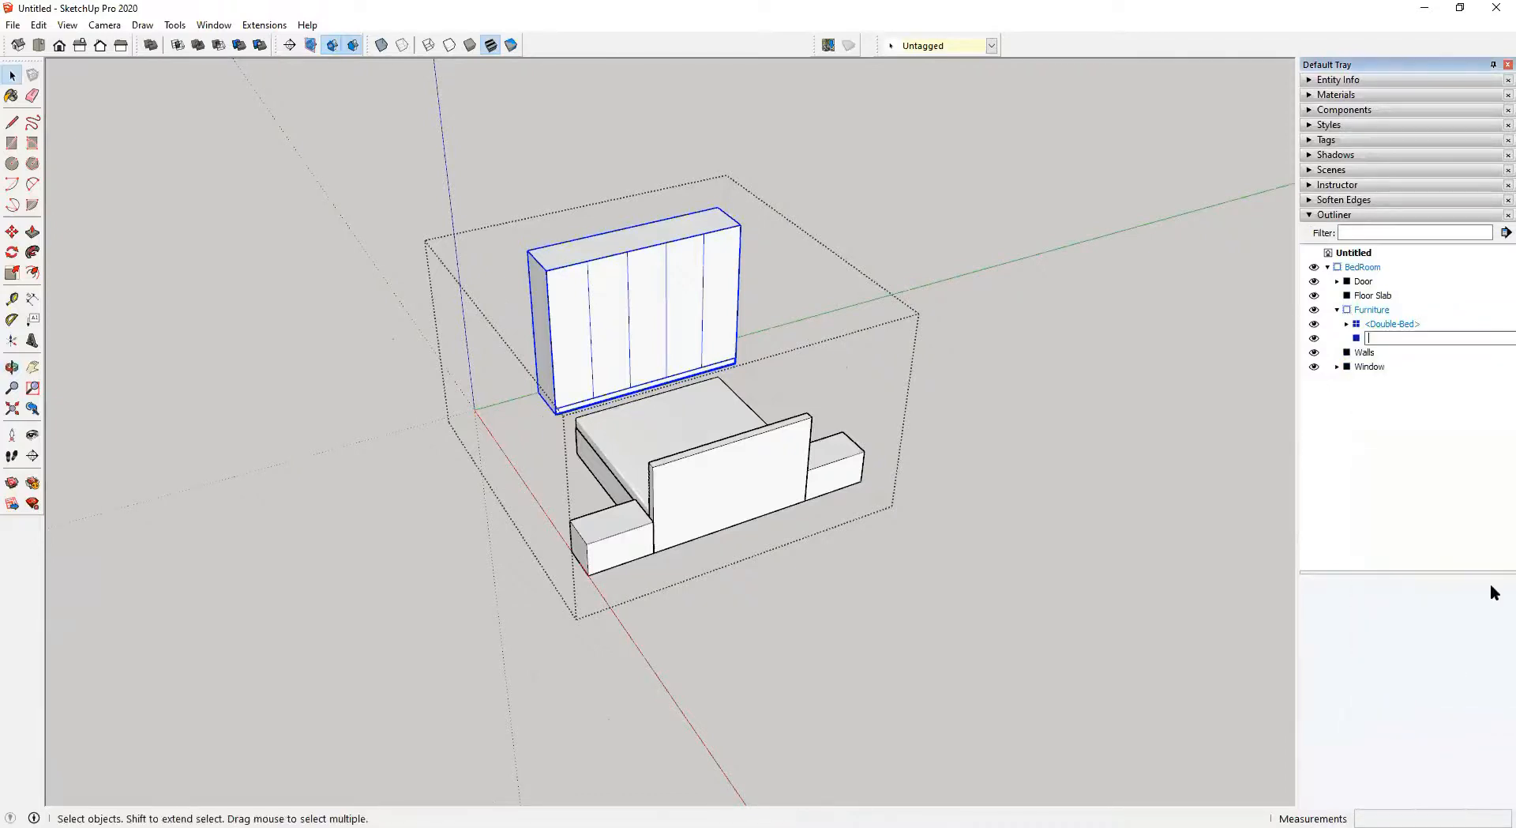
pyautogui.write('Wa')
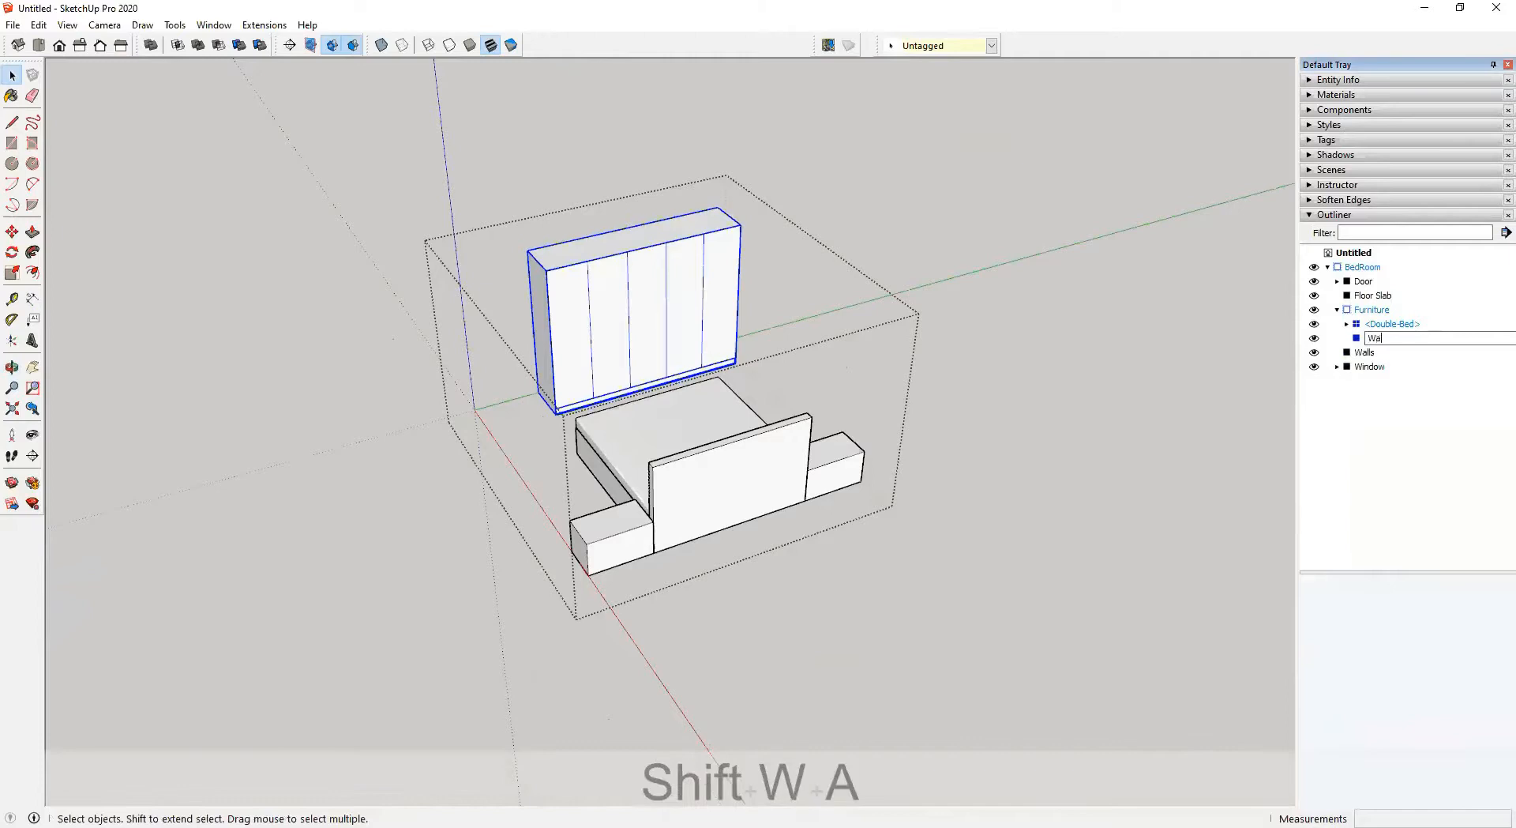
pyautogui.write('rdrobe')
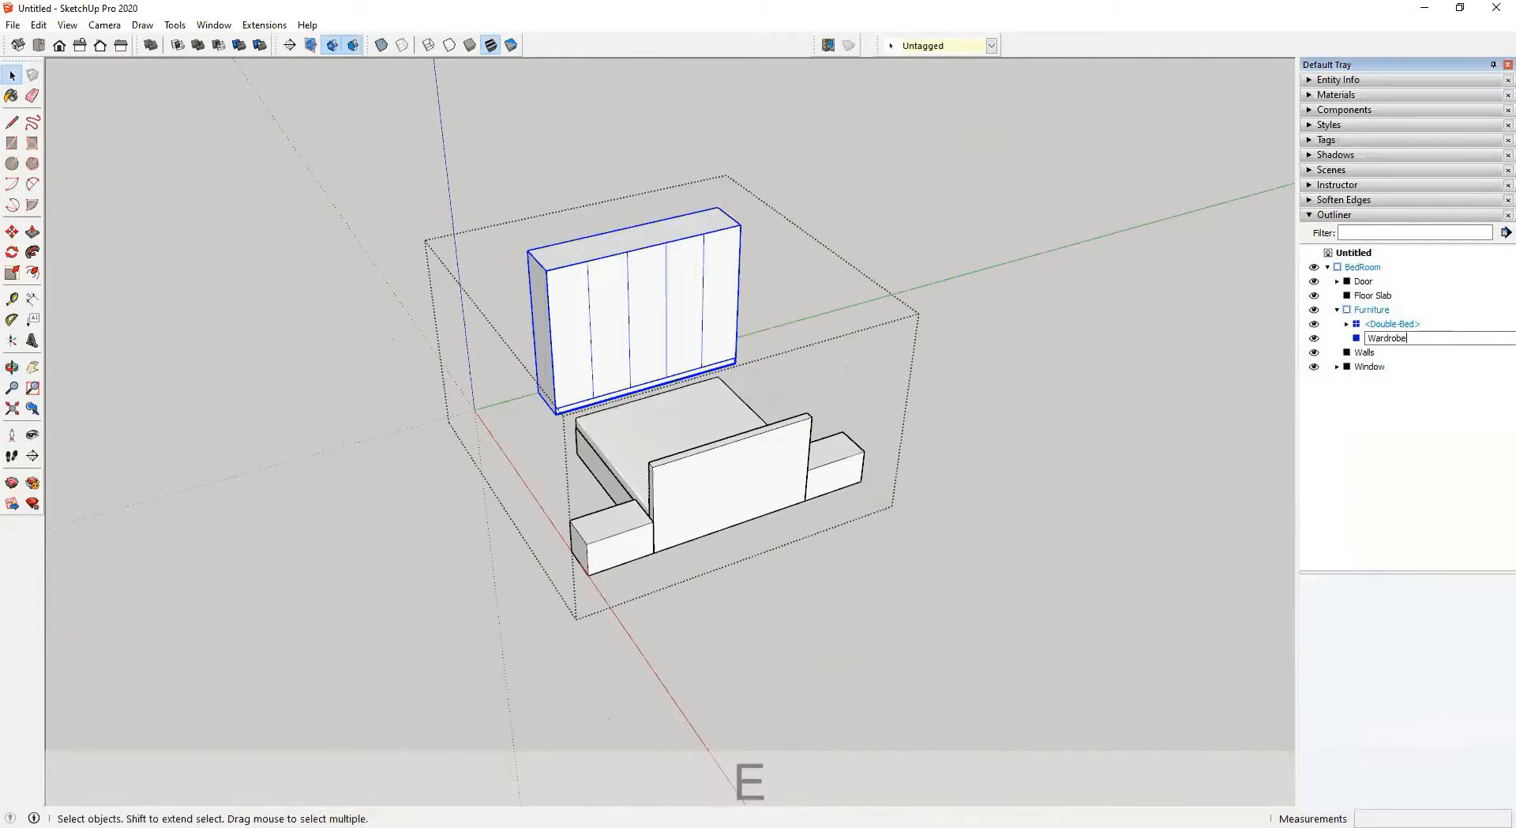
pyautogui.press('Return')
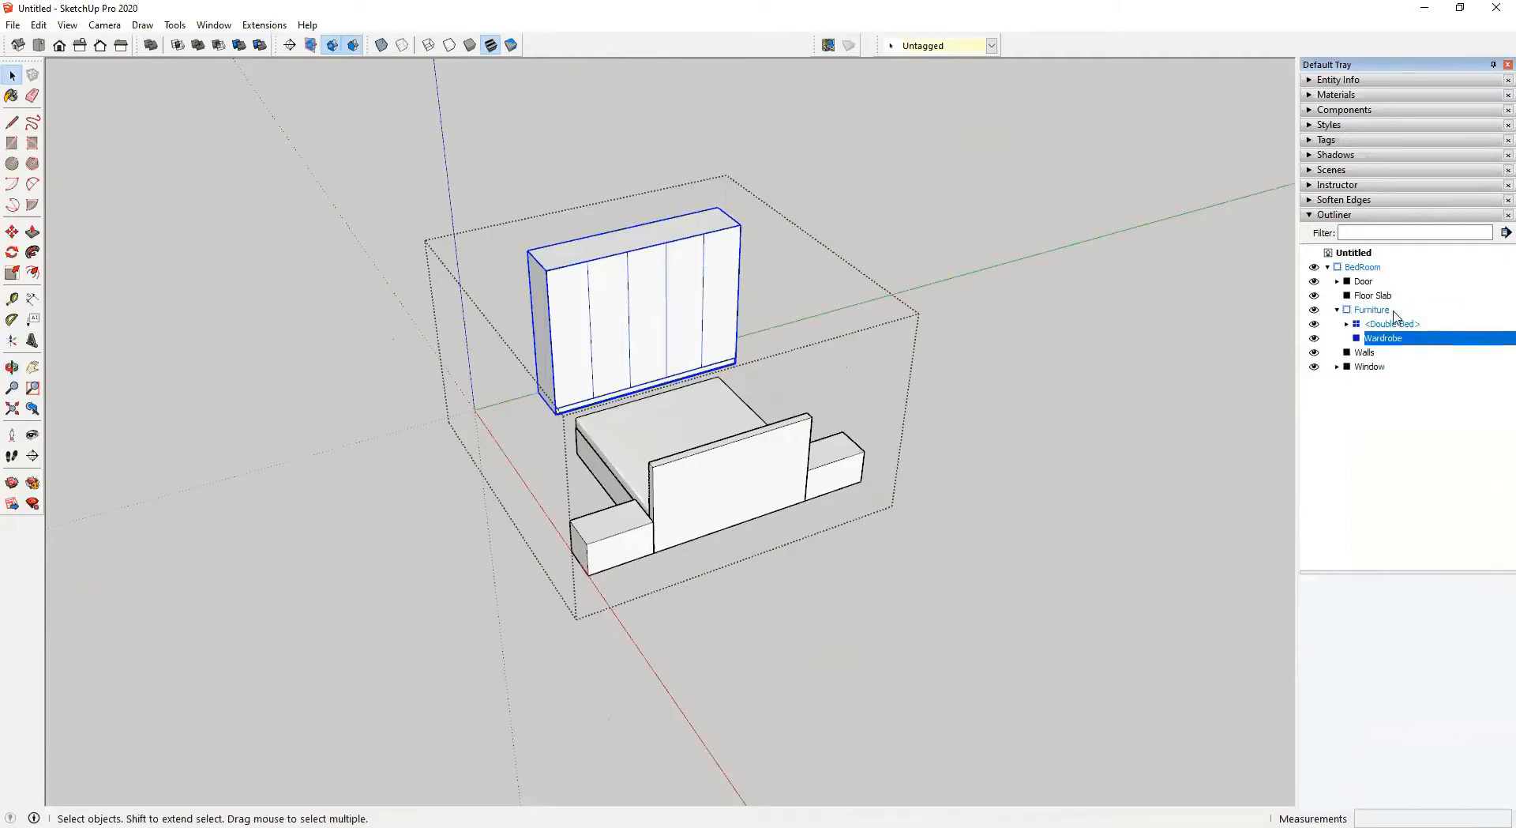
# Inspect the BedRoom group hierarchy by expanding groups and toggling the window group's visibility
pyautogui.click(1338, 282)
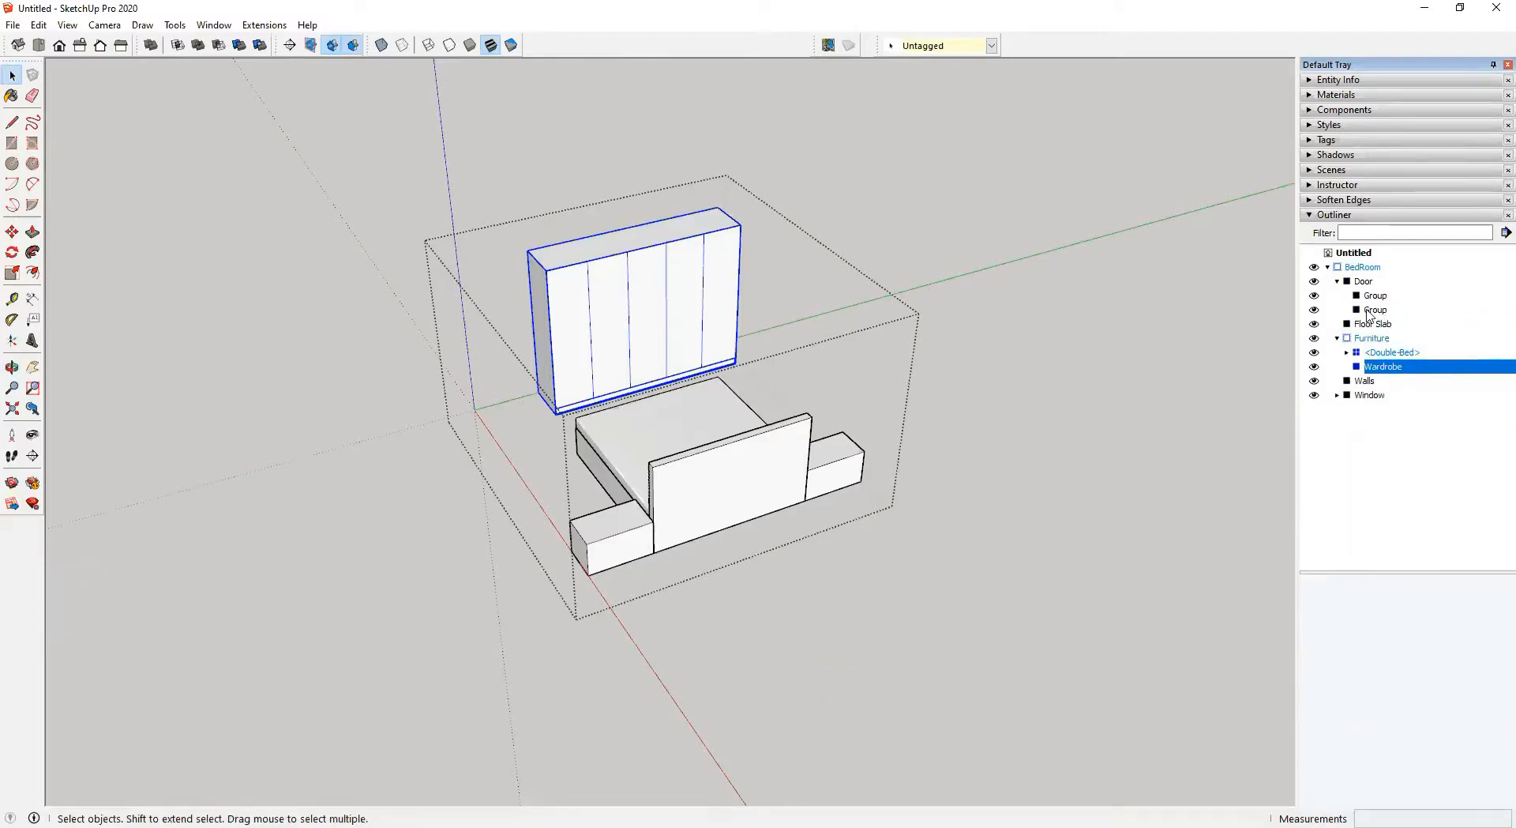
pyautogui.click(1338, 282)
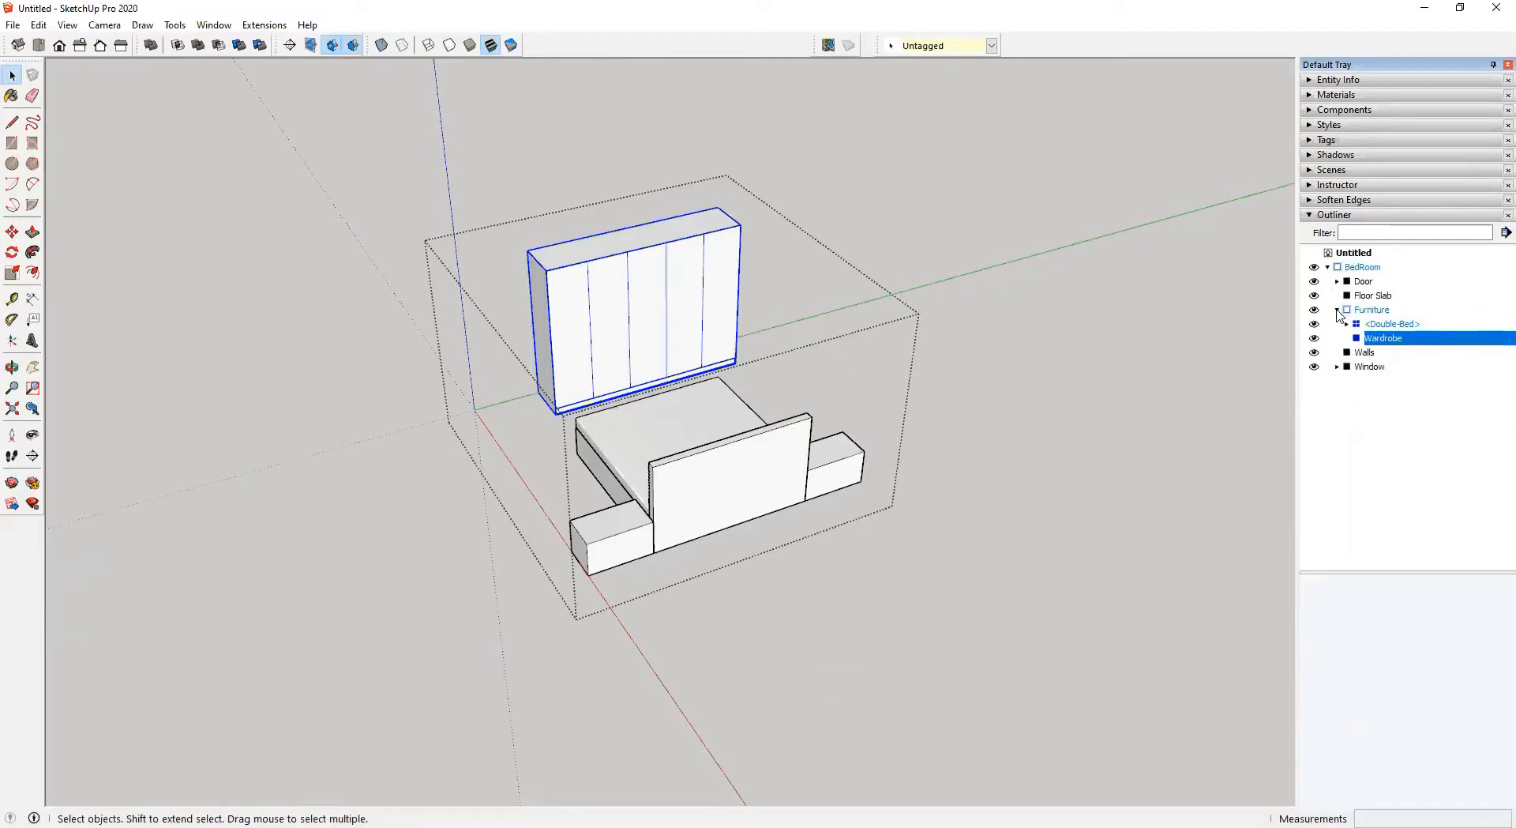
pyautogui.click(1338, 309)
pyautogui.click(1154, 381)
pyautogui.click(1096, 403)
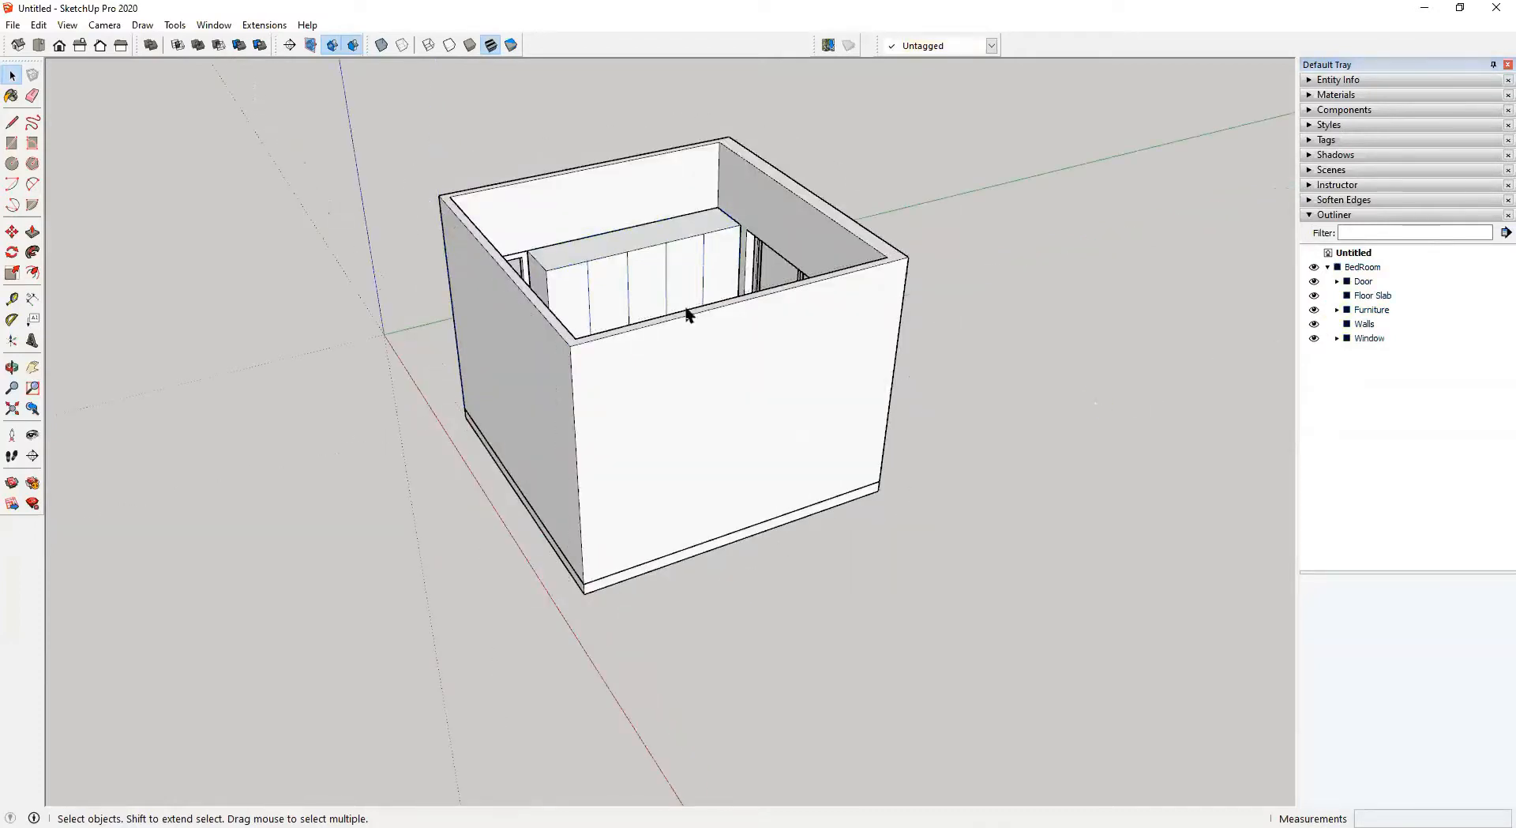
pyautogui.moveTo(372, 97); pyautogui.dragTo(1046, 680)
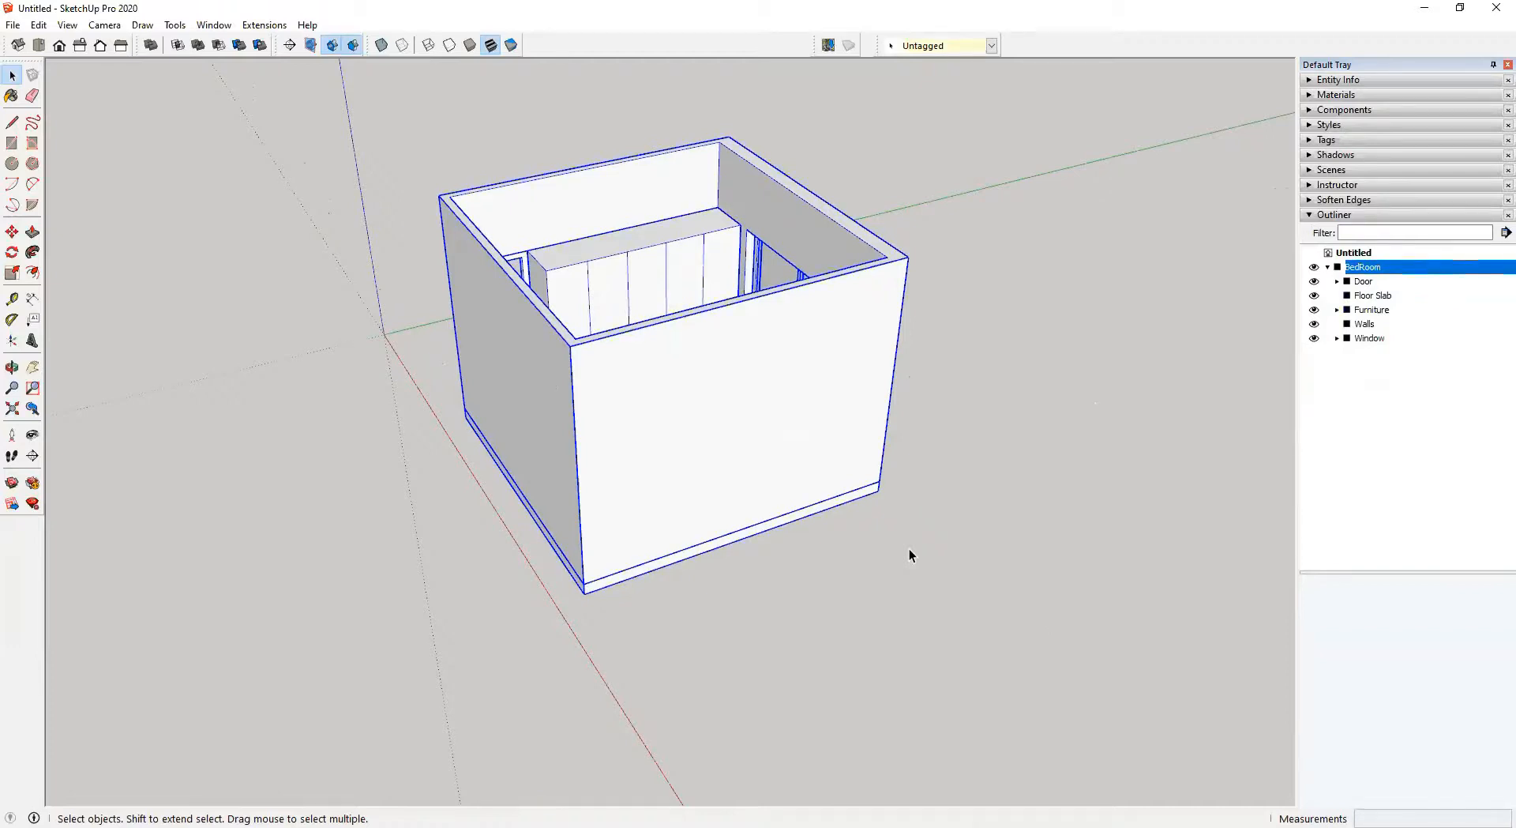
pyautogui.moveTo(992, 473); pyautogui.dragTo(1023, 330, button='middle')
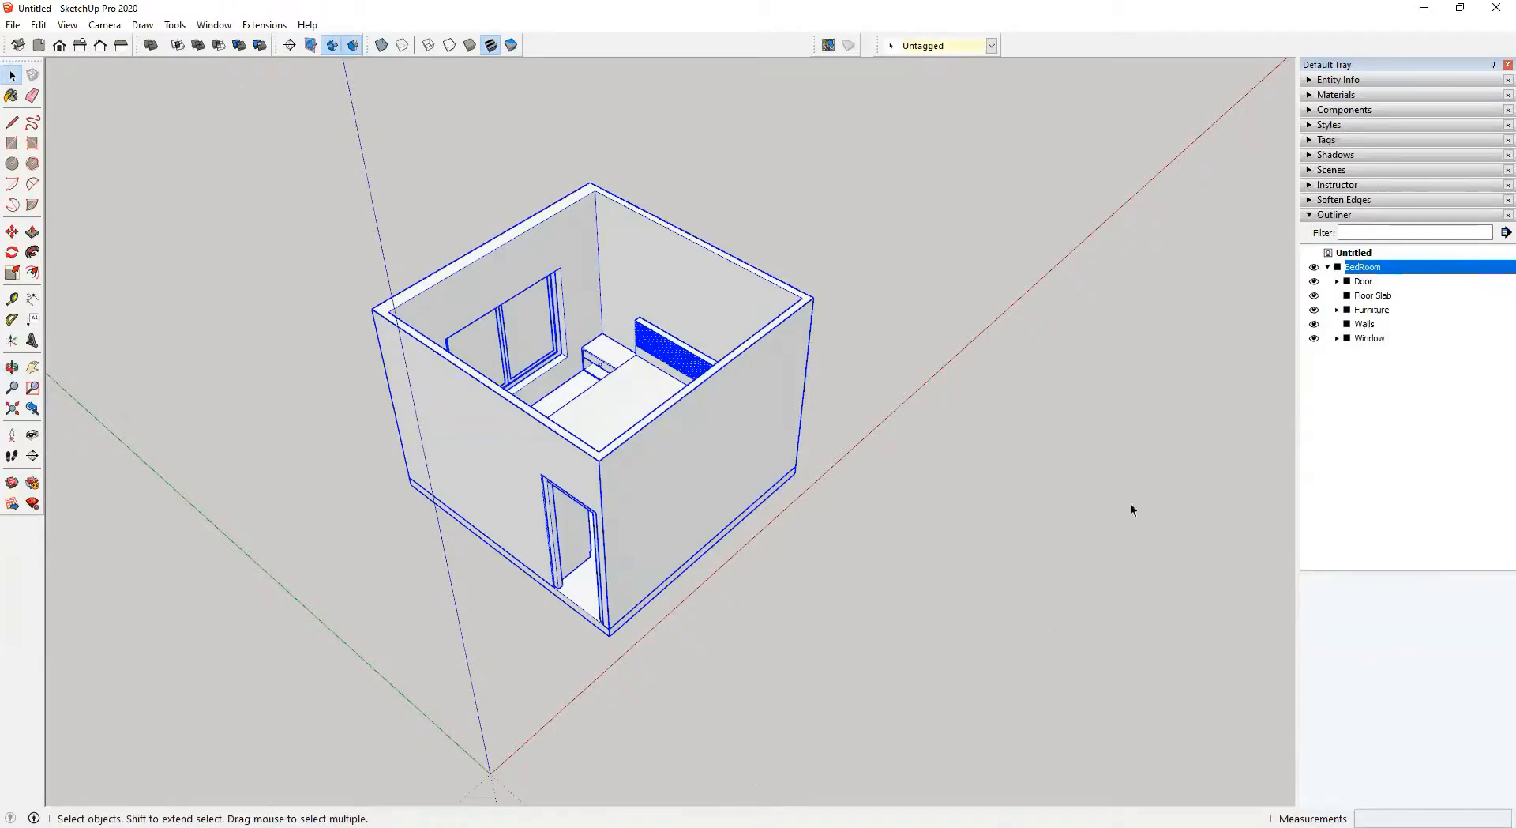
pyautogui.click(1100, 525)
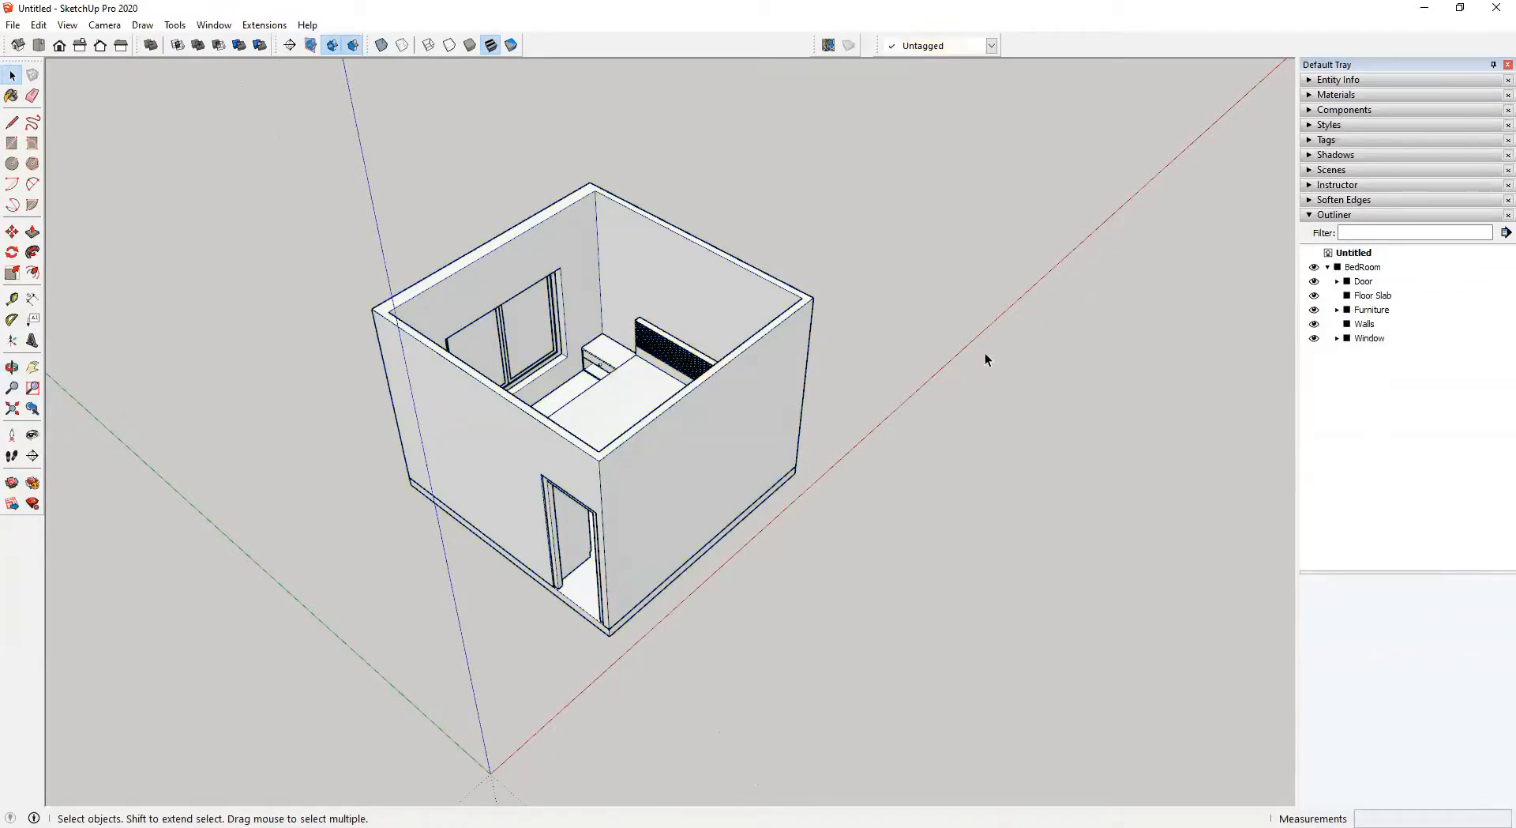
pyautogui.click(1314, 339)
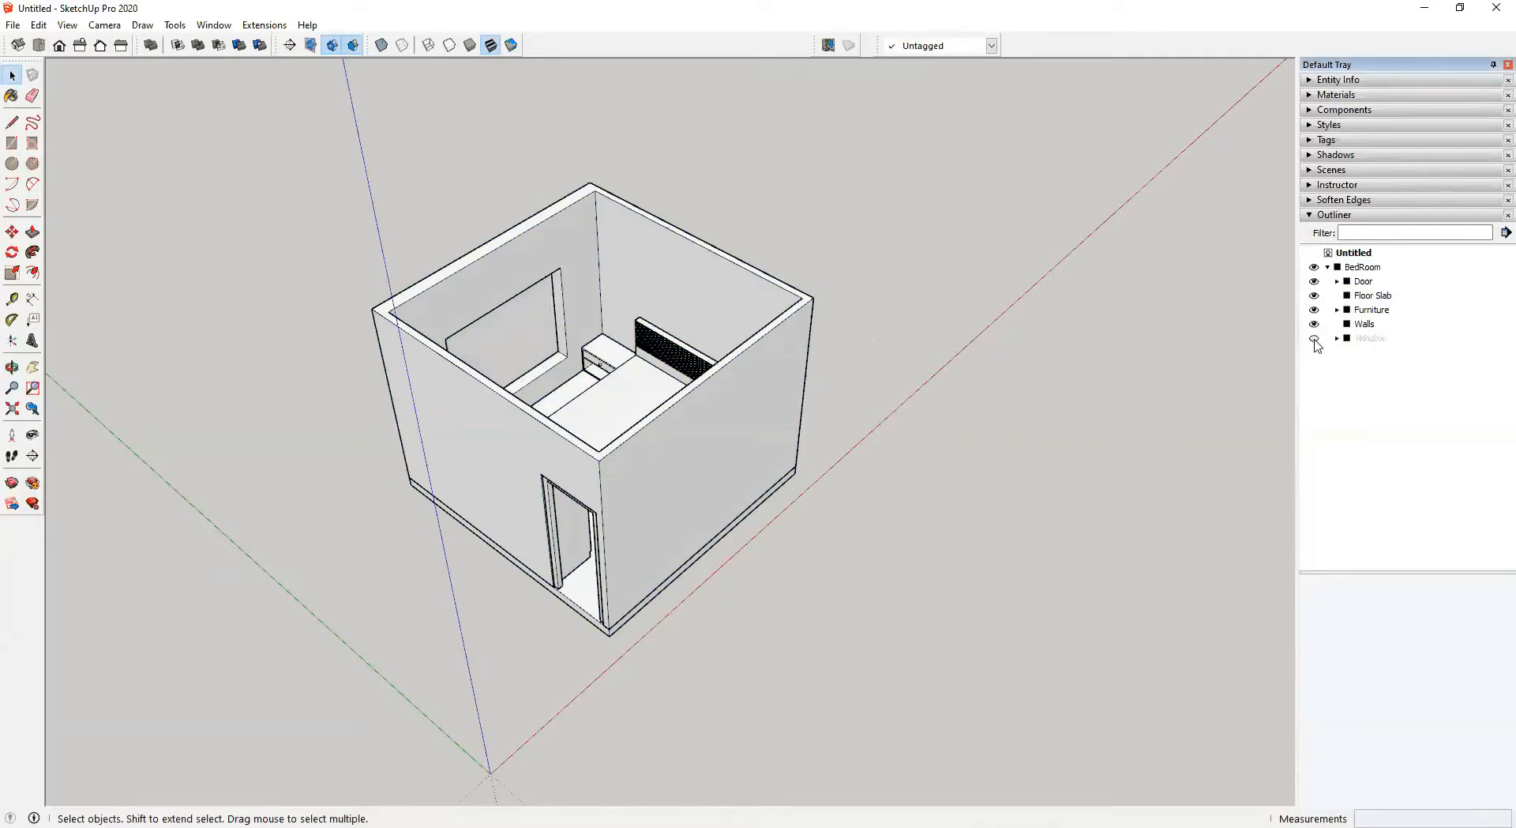
pyautogui.click(1314, 338)
pyautogui.click(1337, 338)
pyautogui.click(1314, 354)
pyautogui.click(1314, 354)
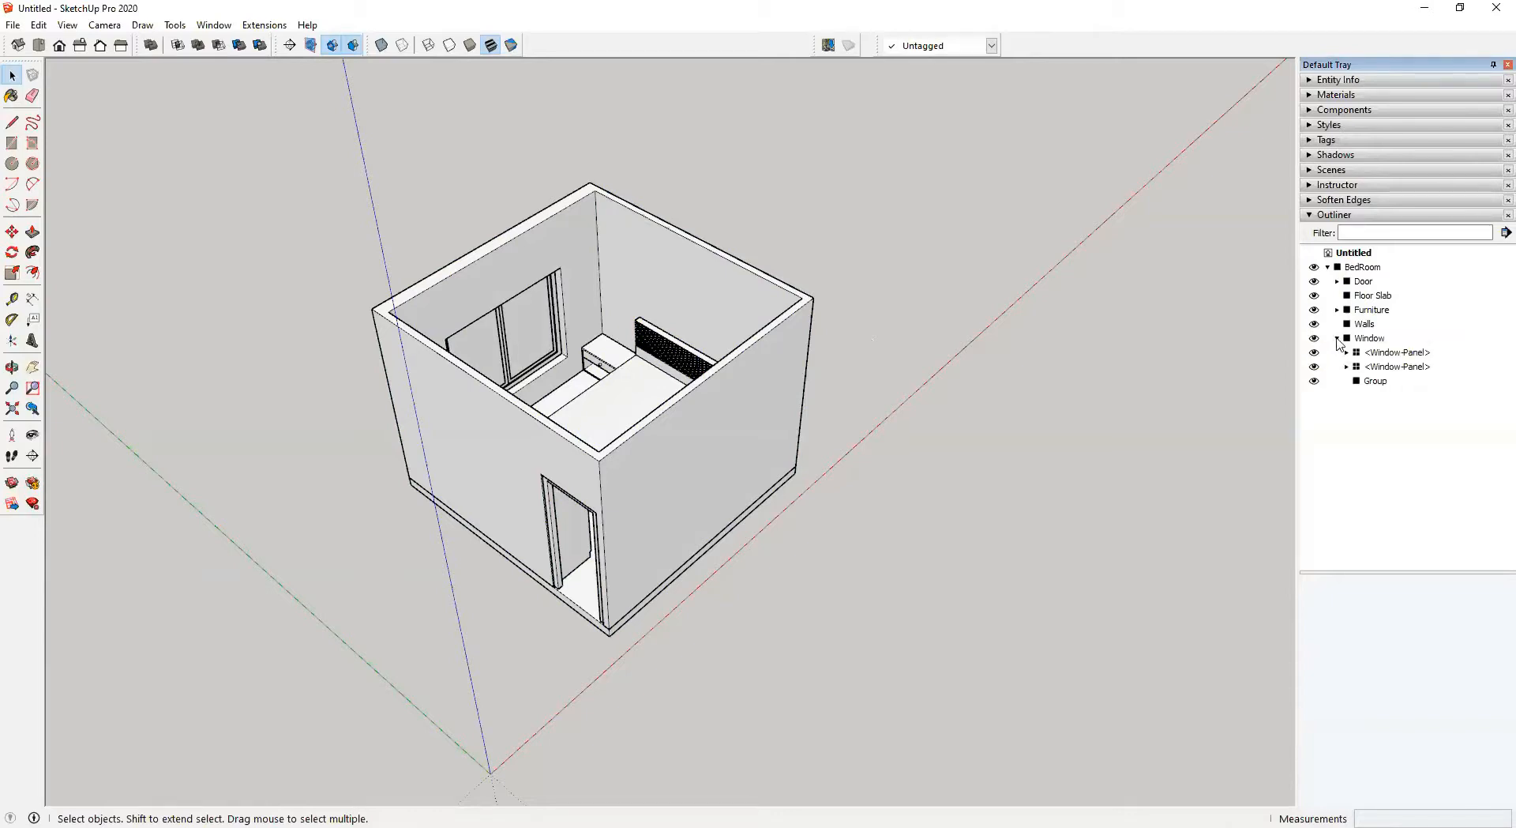
pyautogui.click(1337, 338)
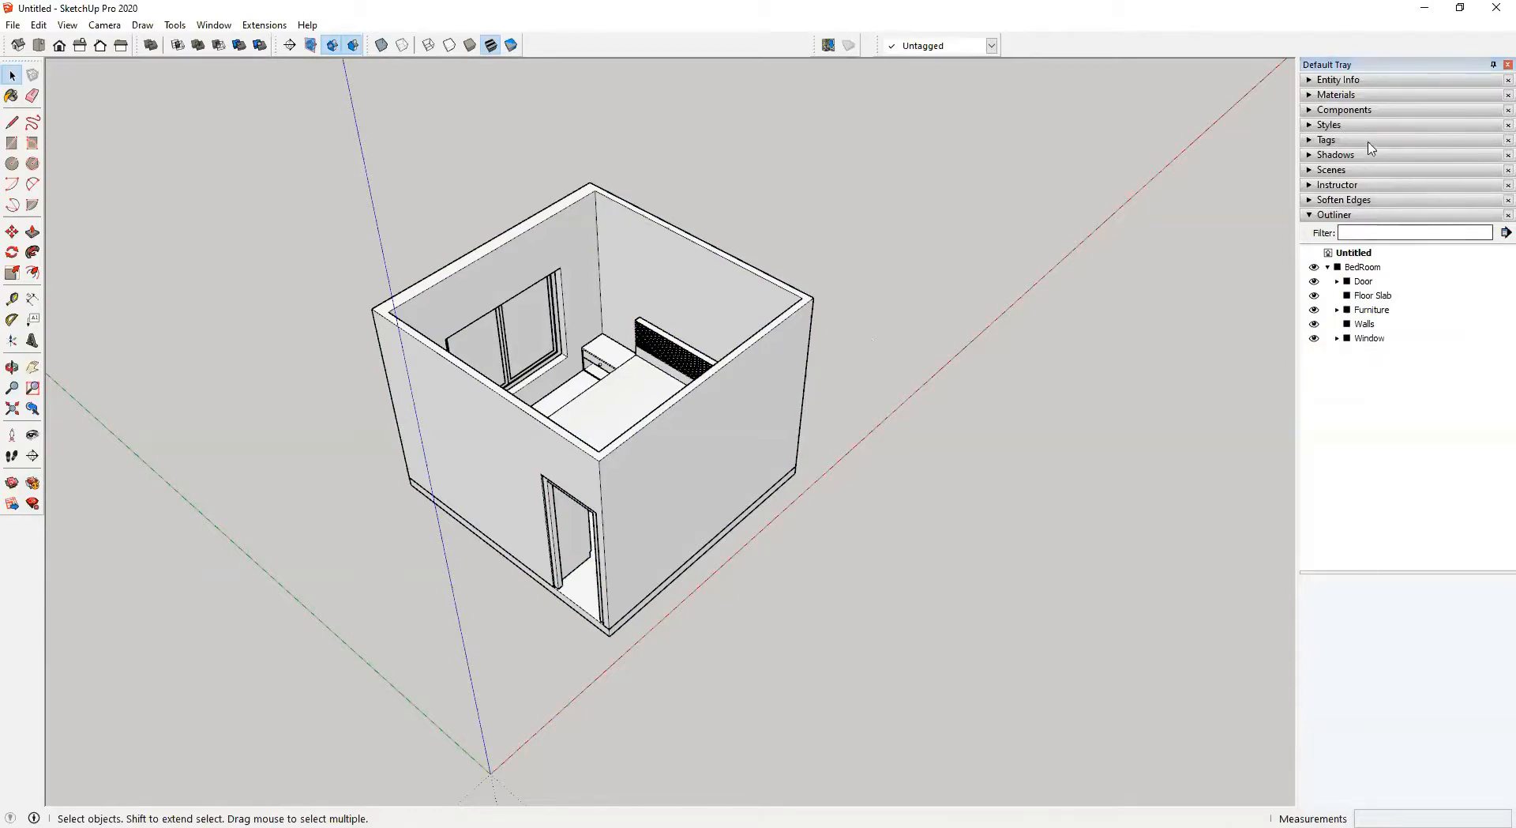
# Turn on Color by tag to display the model coloured by its tags
pyautogui.click(1308, 139)
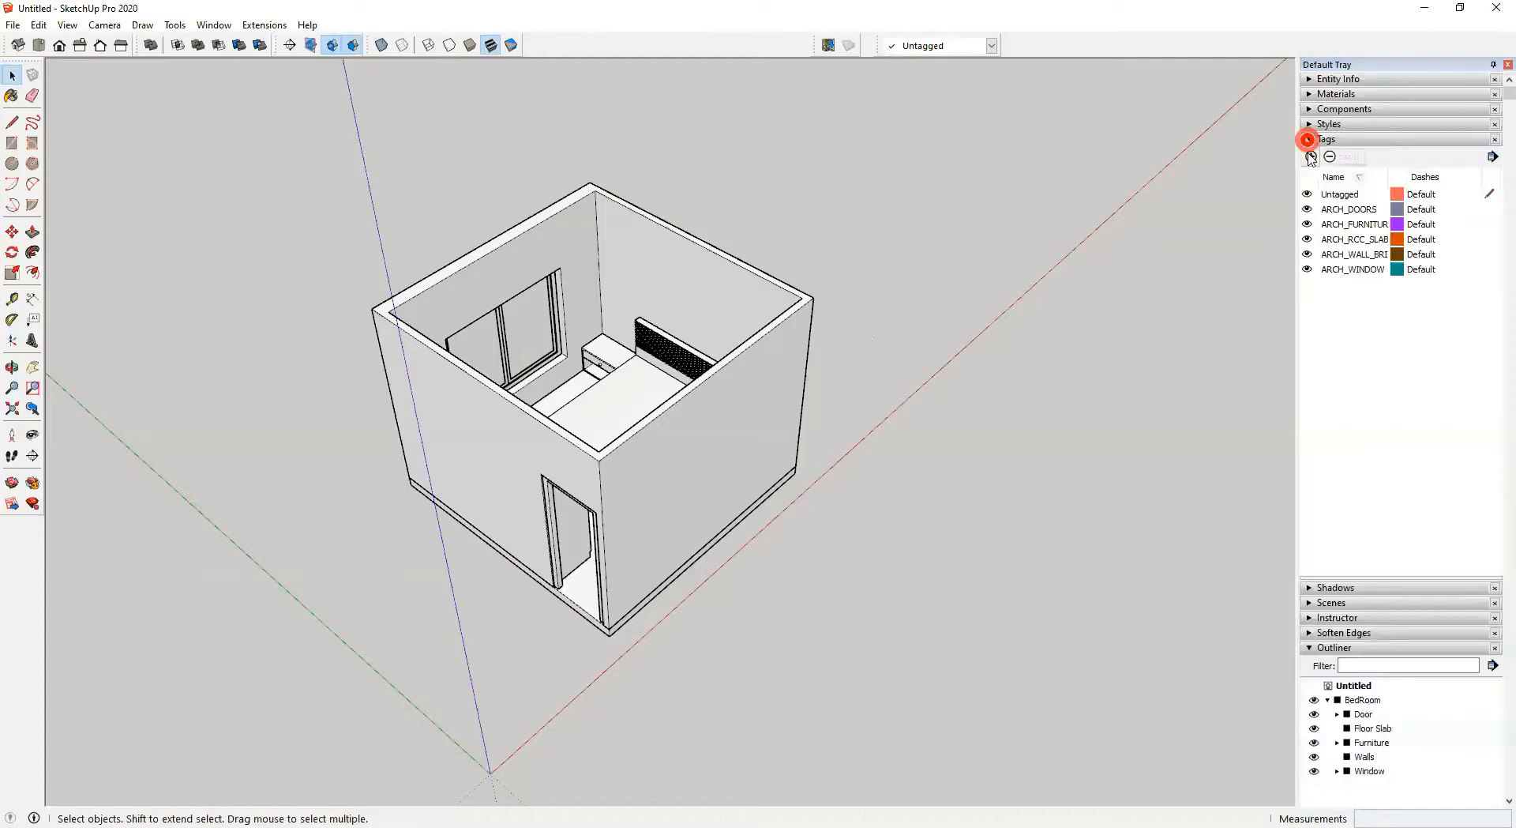
pyautogui.click(1311, 225)
pyautogui.click(1307, 224)
pyautogui.click(1307, 224)
pyautogui.scroll(5, 837, 387)
pyautogui.scroll(2, 779, 389)
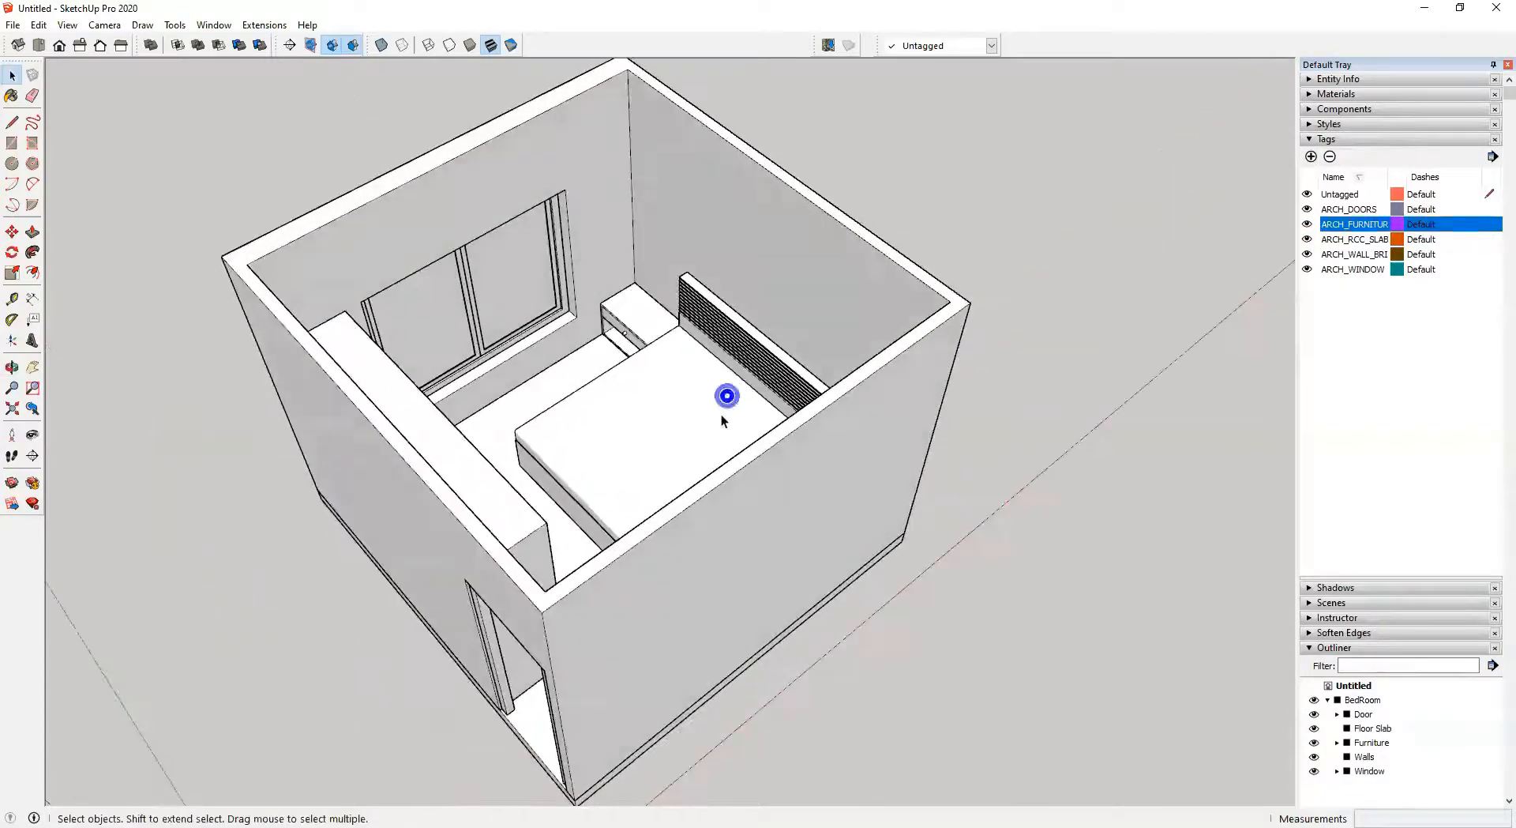
pyautogui.click(1491, 158)
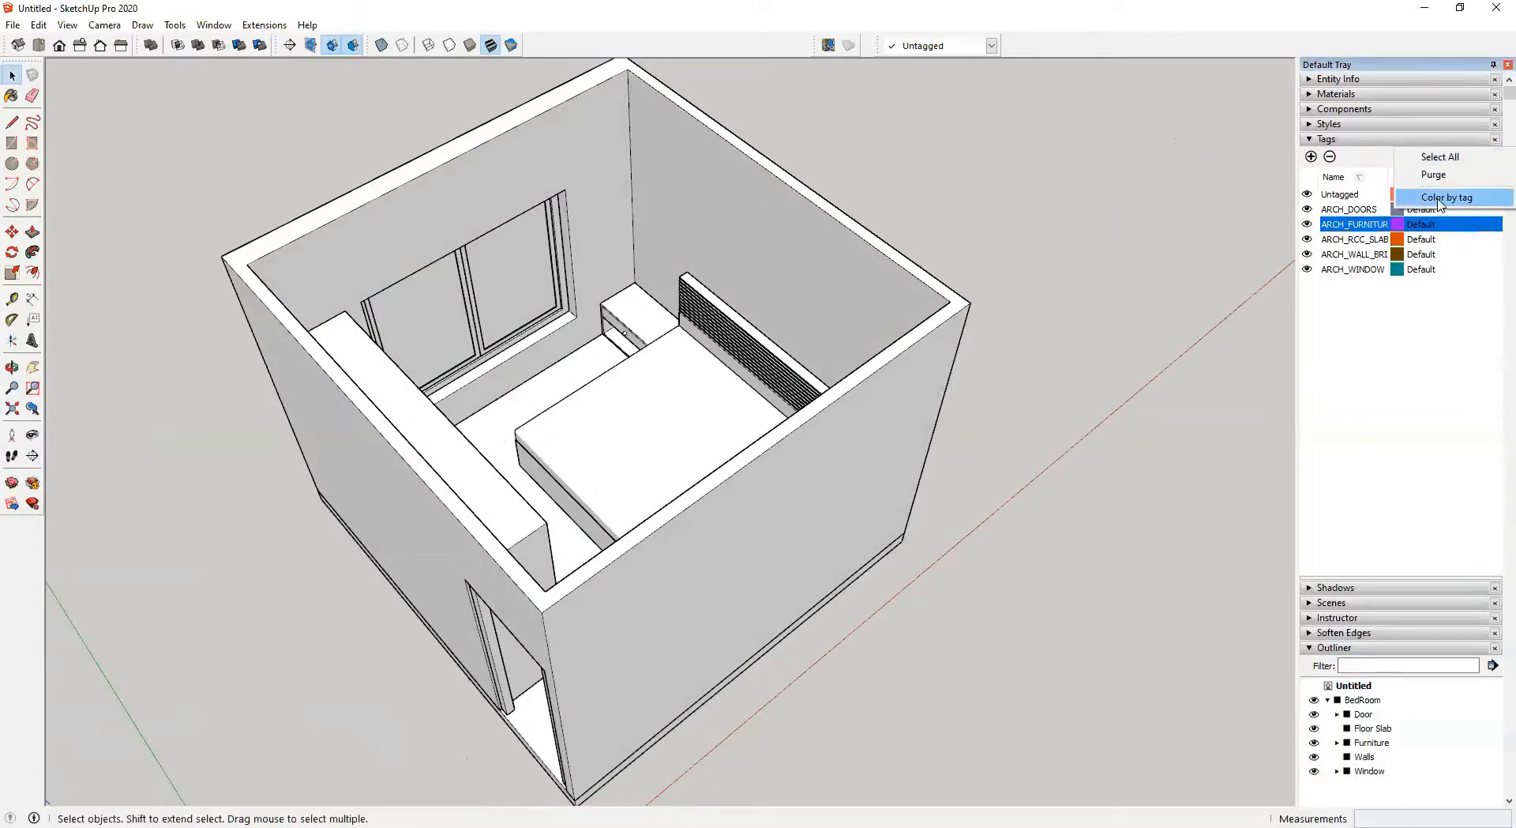
pyautogui.click(1439, 198)
pyautogui.click(1492, 158)
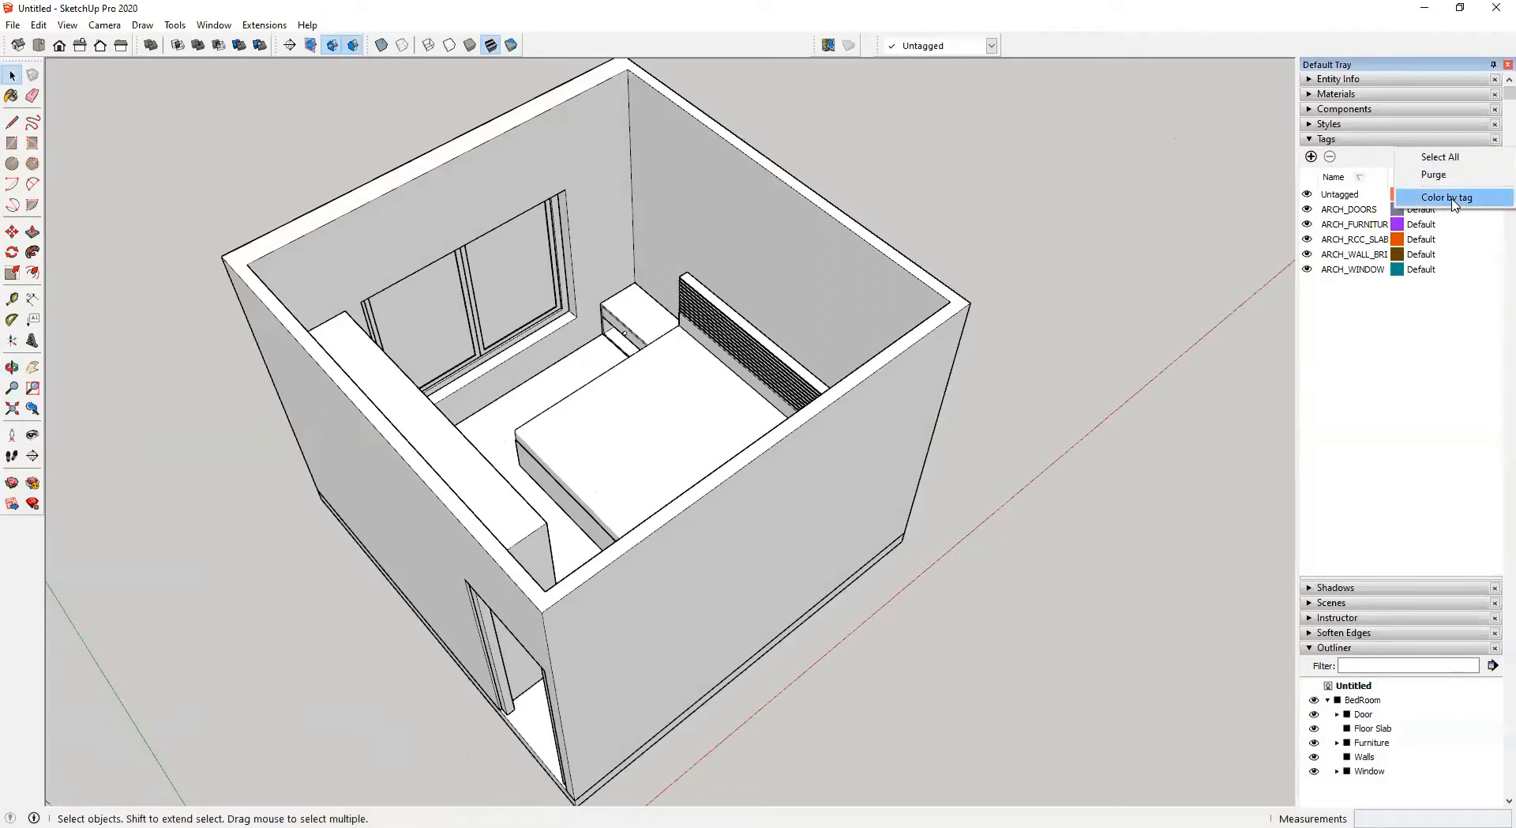
pyautogui.click(1455, 203)
# Examine the tag-coloured room from several angles and switch Color by tag off
pyautogui.moveTo(655, 399); pyautogui.dragTo(1012, 515, button='middle')
pyautogui.moveTo(759, 503); pyautogui.dragTo(860, 434, button='middle')
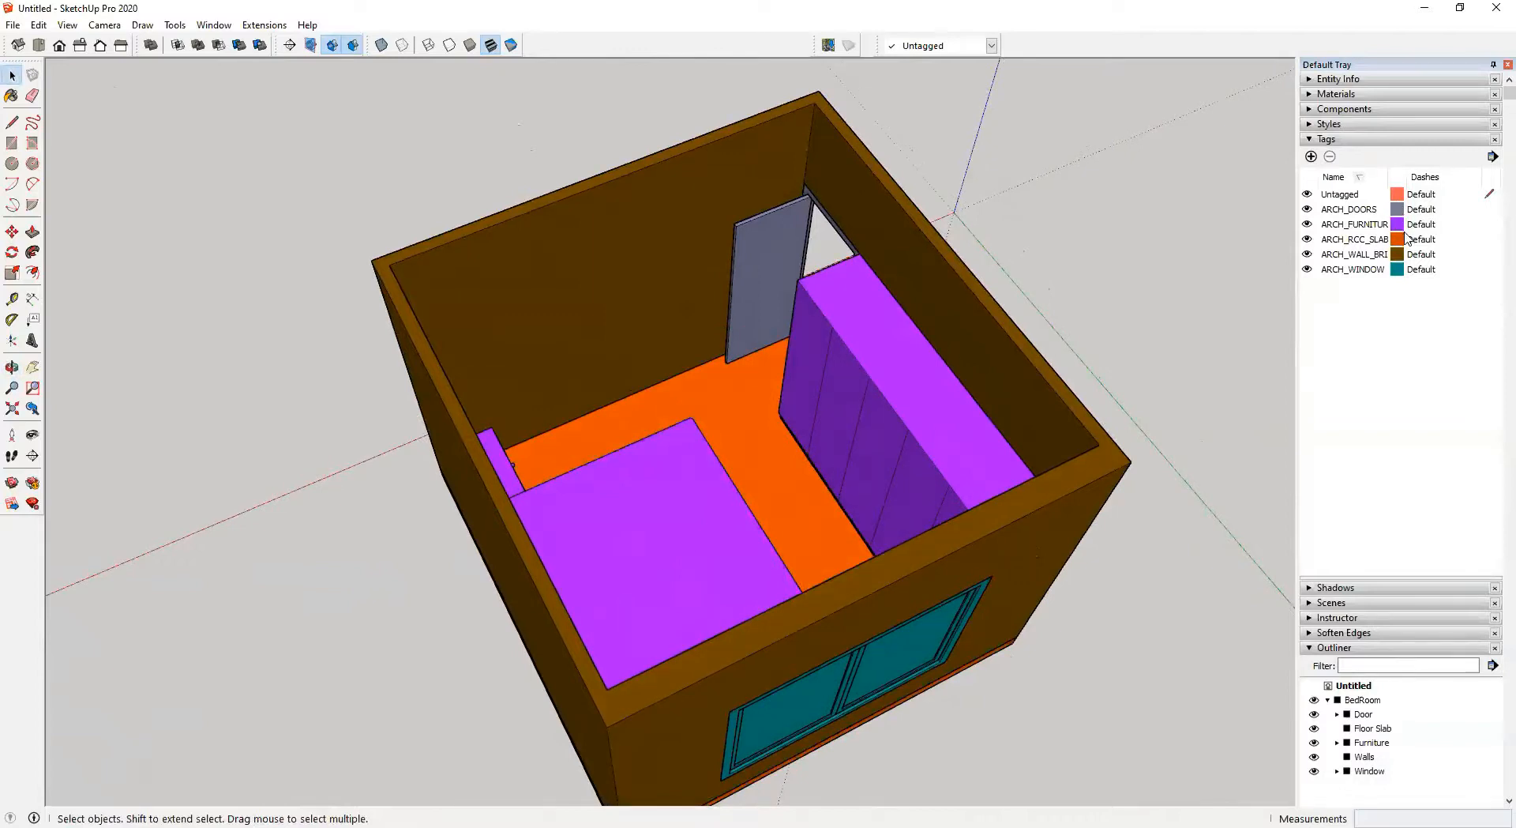
pyautogui.moveTo(746, 393); pyautogui.dragTo(597, 221, button='middle')
pyautogui.scroll(2, 720, 764)
pyautogui.moveTo(720, 765); pyautogui.dragTo(1090, 608, button='middle')
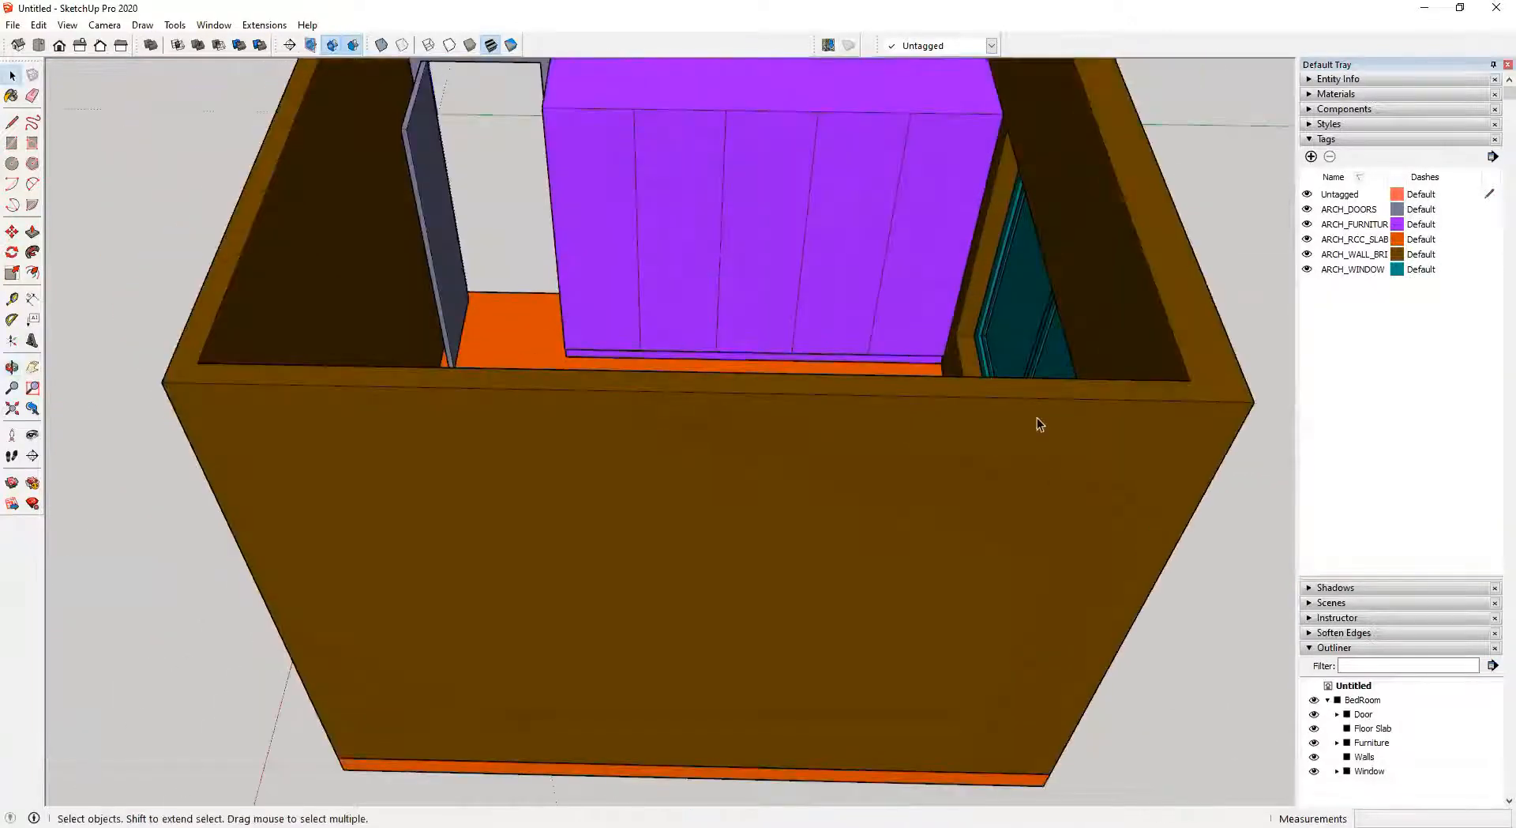
pyautogui.moveTo(1016, 386); pyautogui.dragTo(1079, 514, button='middle')
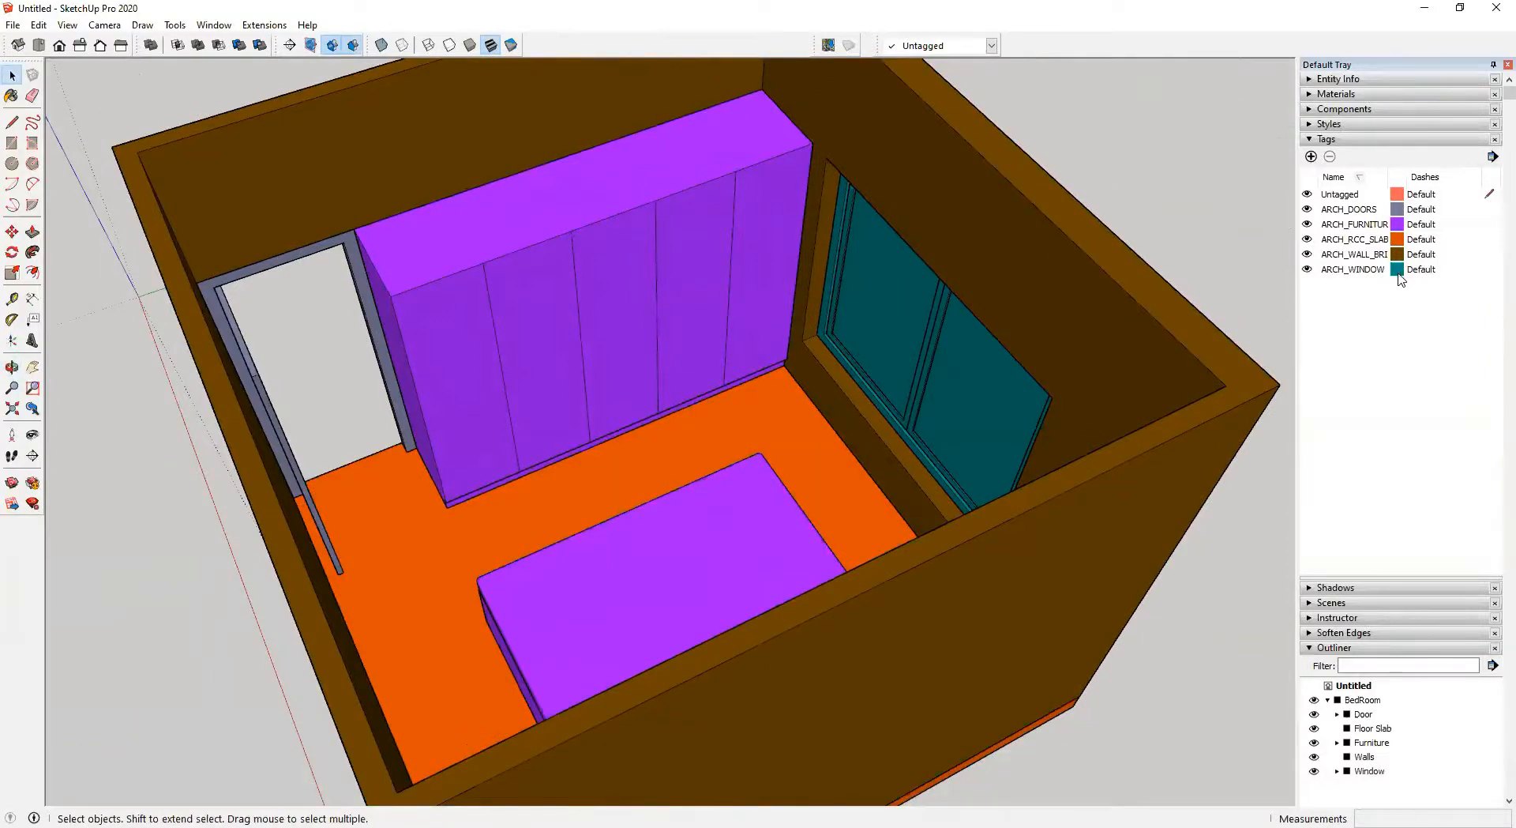
pyautogui.moveTo(820, 379); pyautogui.dragTo(932, 487, button='middle')
pyautogui.scroll(3, 736, 370)
pyautogui.moveTo(736, 370); pyautogui.dragTo(521, 296, button='middle')
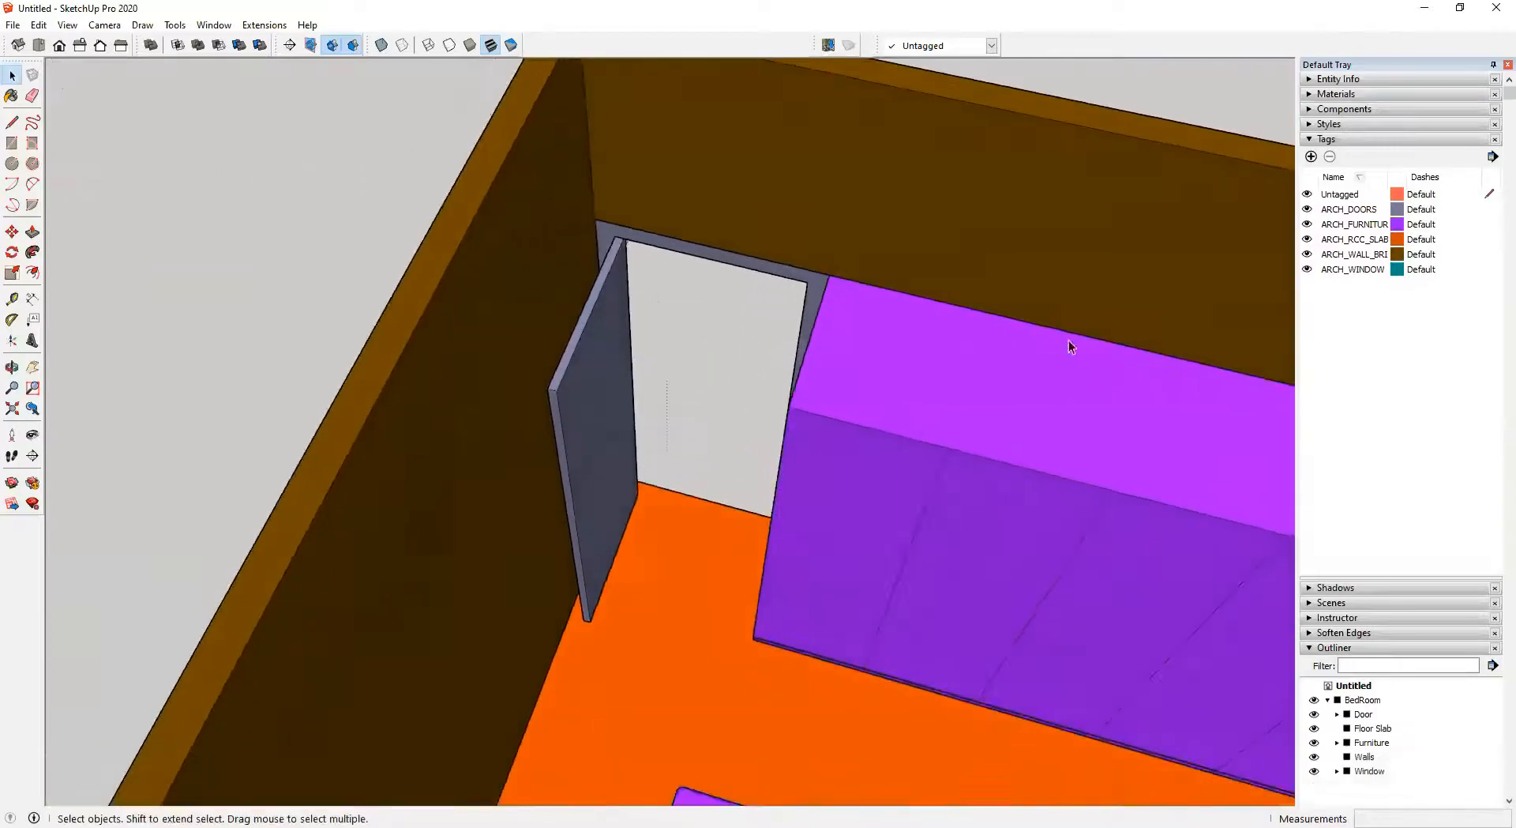
pyautogui.scroll(-3, 823, 474)
pyautogui.scroll(-4, 821, 478)
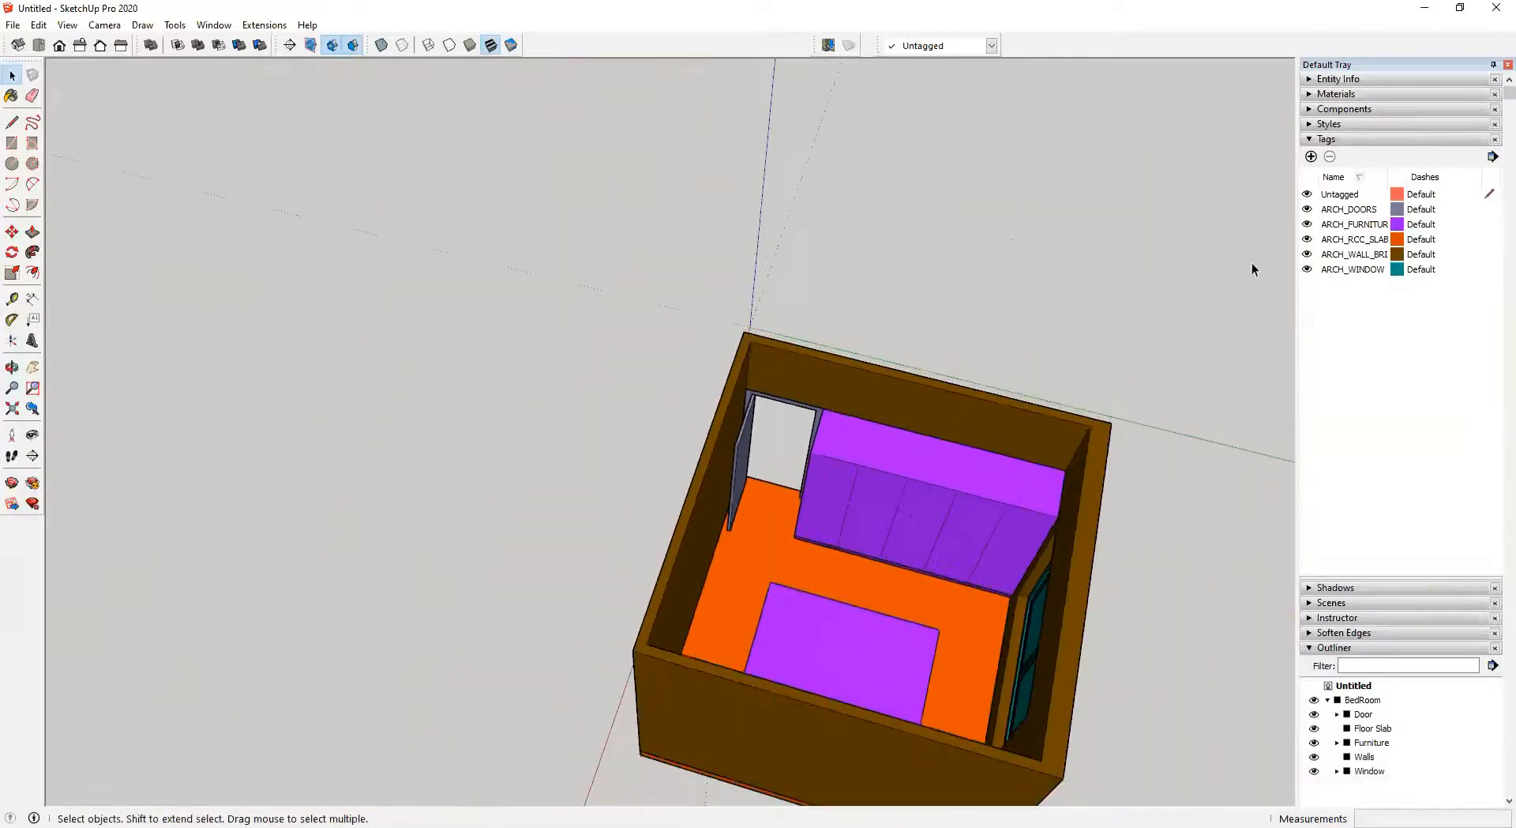
pyautogui.scroll(3, 1053, 618)
pyautogui.keyDown('shift'); pyautogui.moveTo(1038, 586); pyautogui.dragTo(977, 511, button='middle'); pyautogui.keyUp('shift')
pyautogui.click(1493, 158)
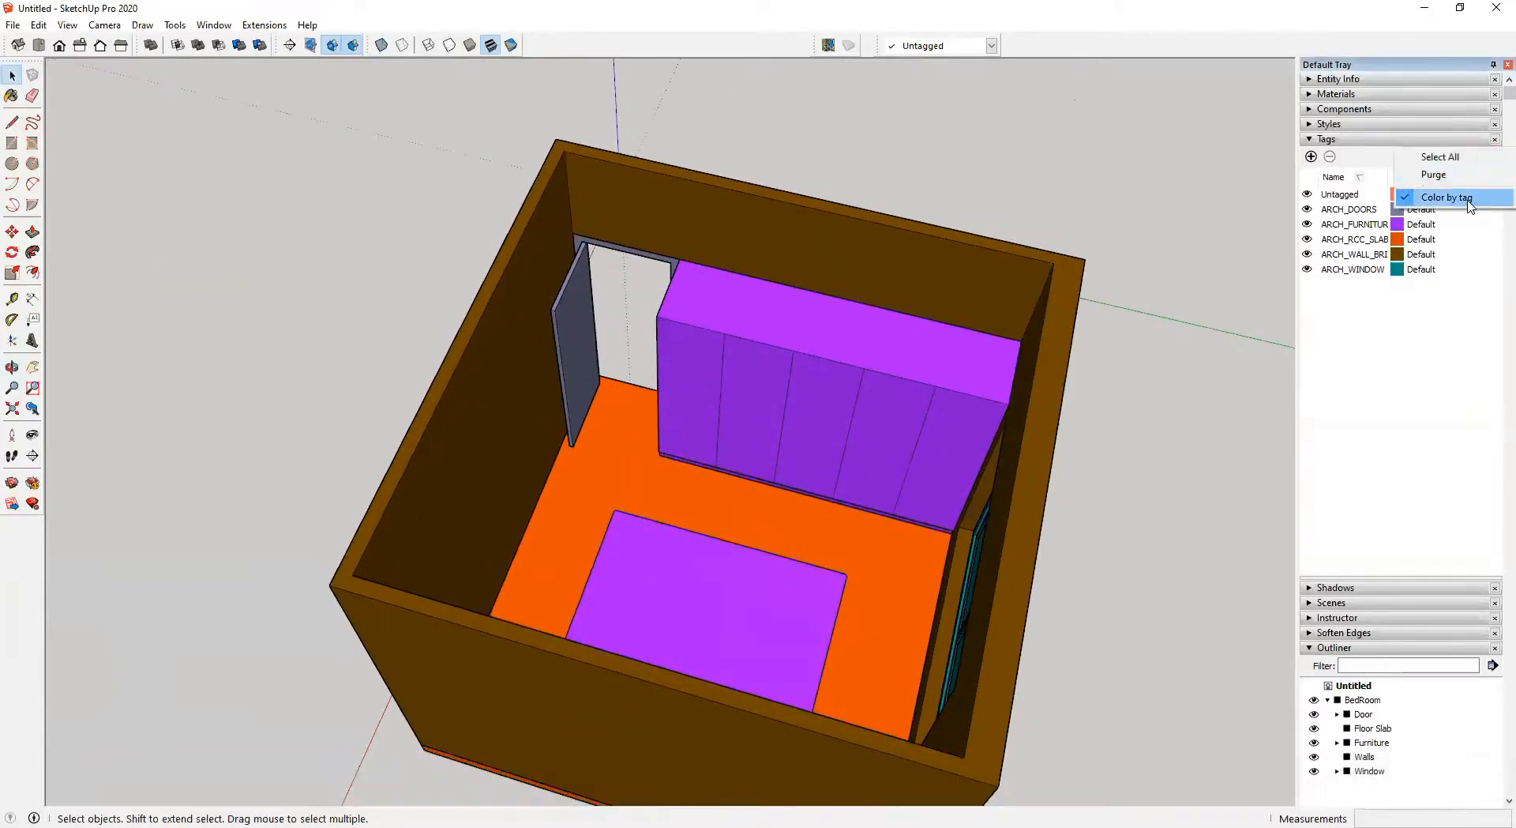
pyautogui.click(1447, 198)
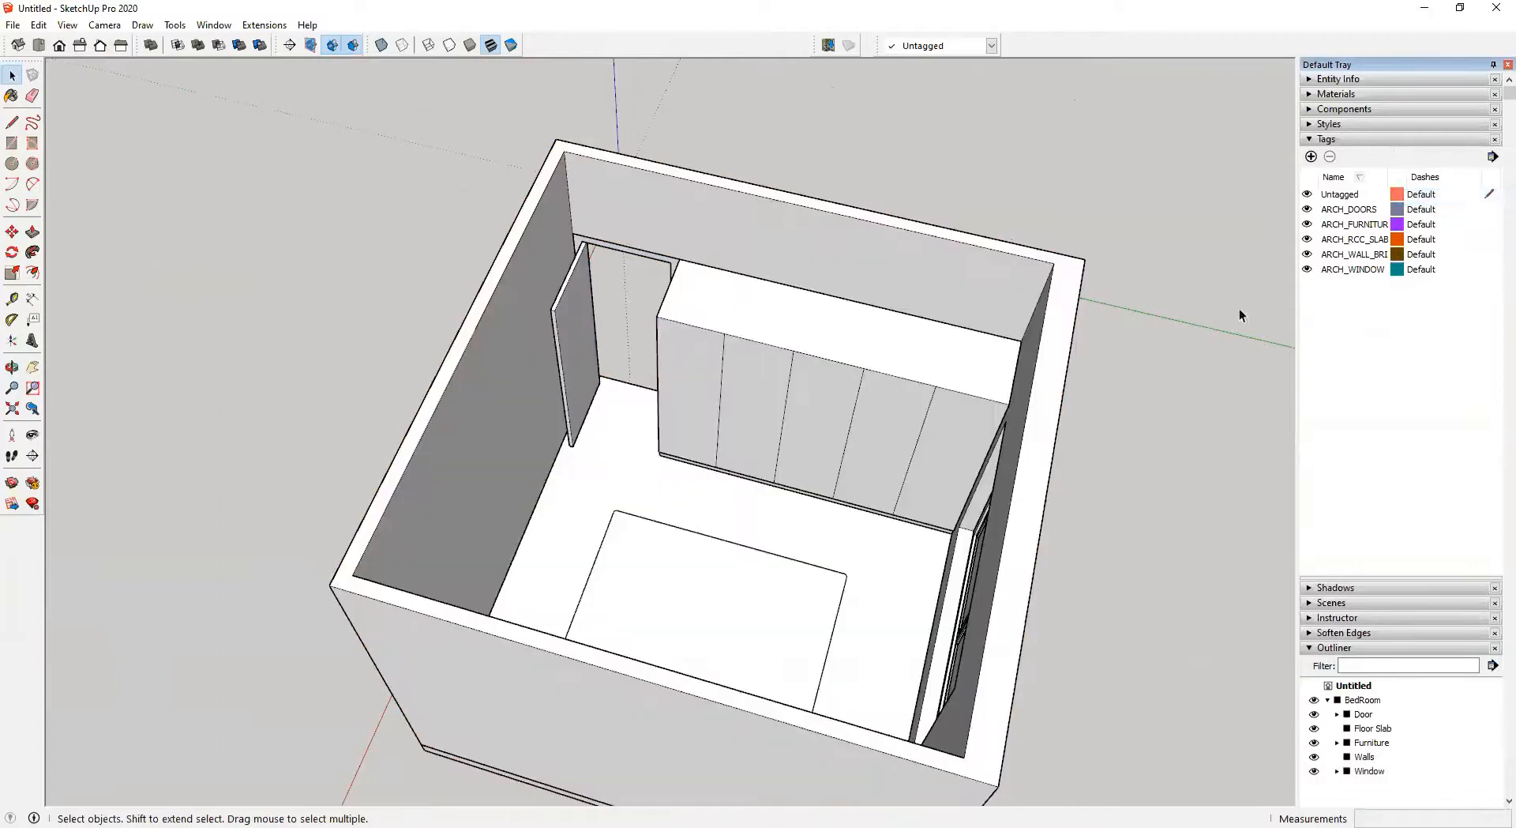
# Swap the Tags panel for the Materials panel showing the Glass and Mirrors collection
pyautogui.moveTo(869, 588); pyautogui.dragTo(882, 427, button='middle')
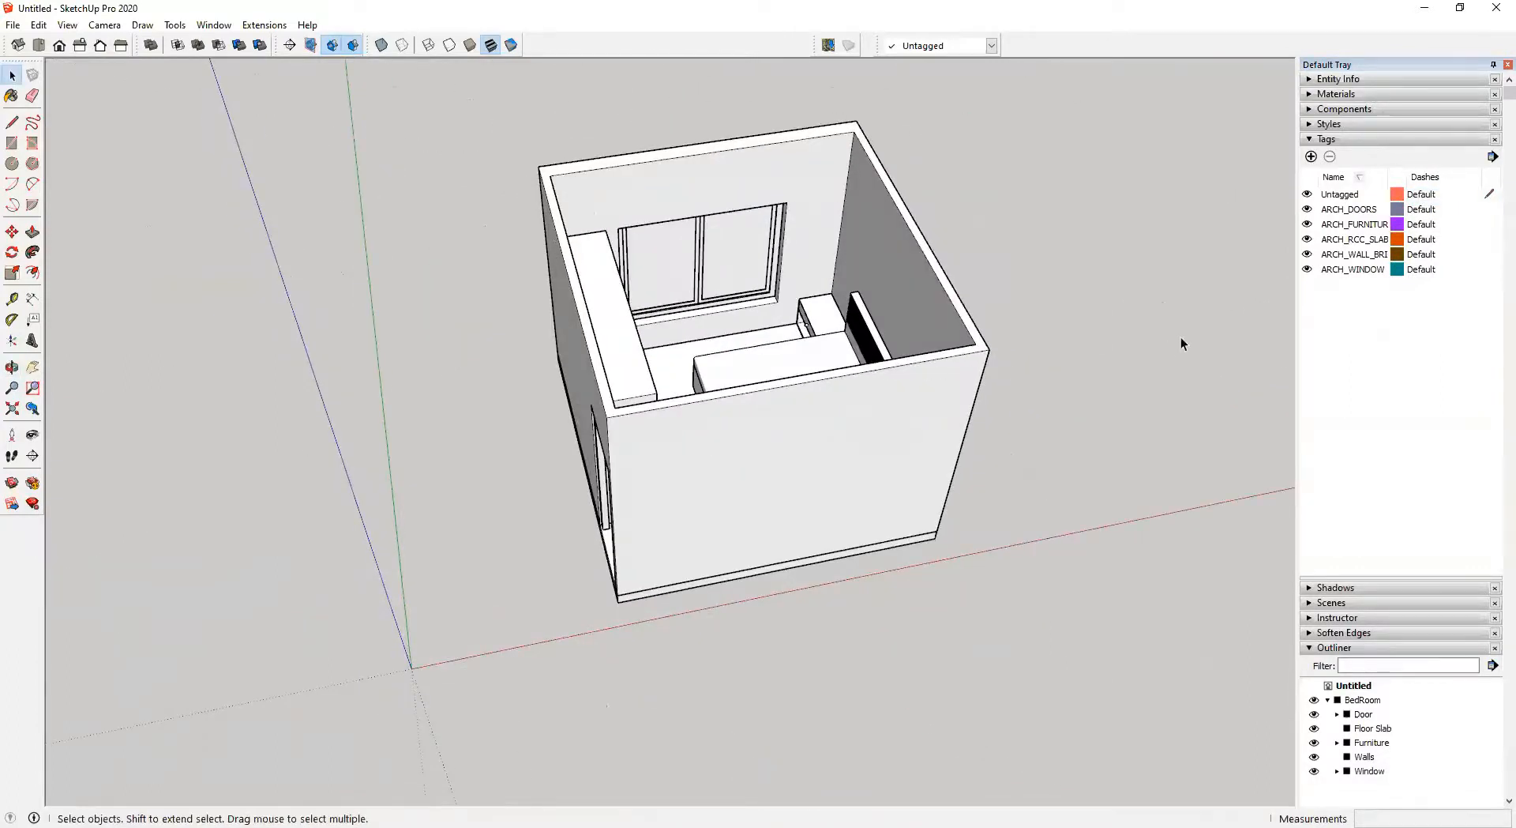
pyautogui.click(1310, 140)
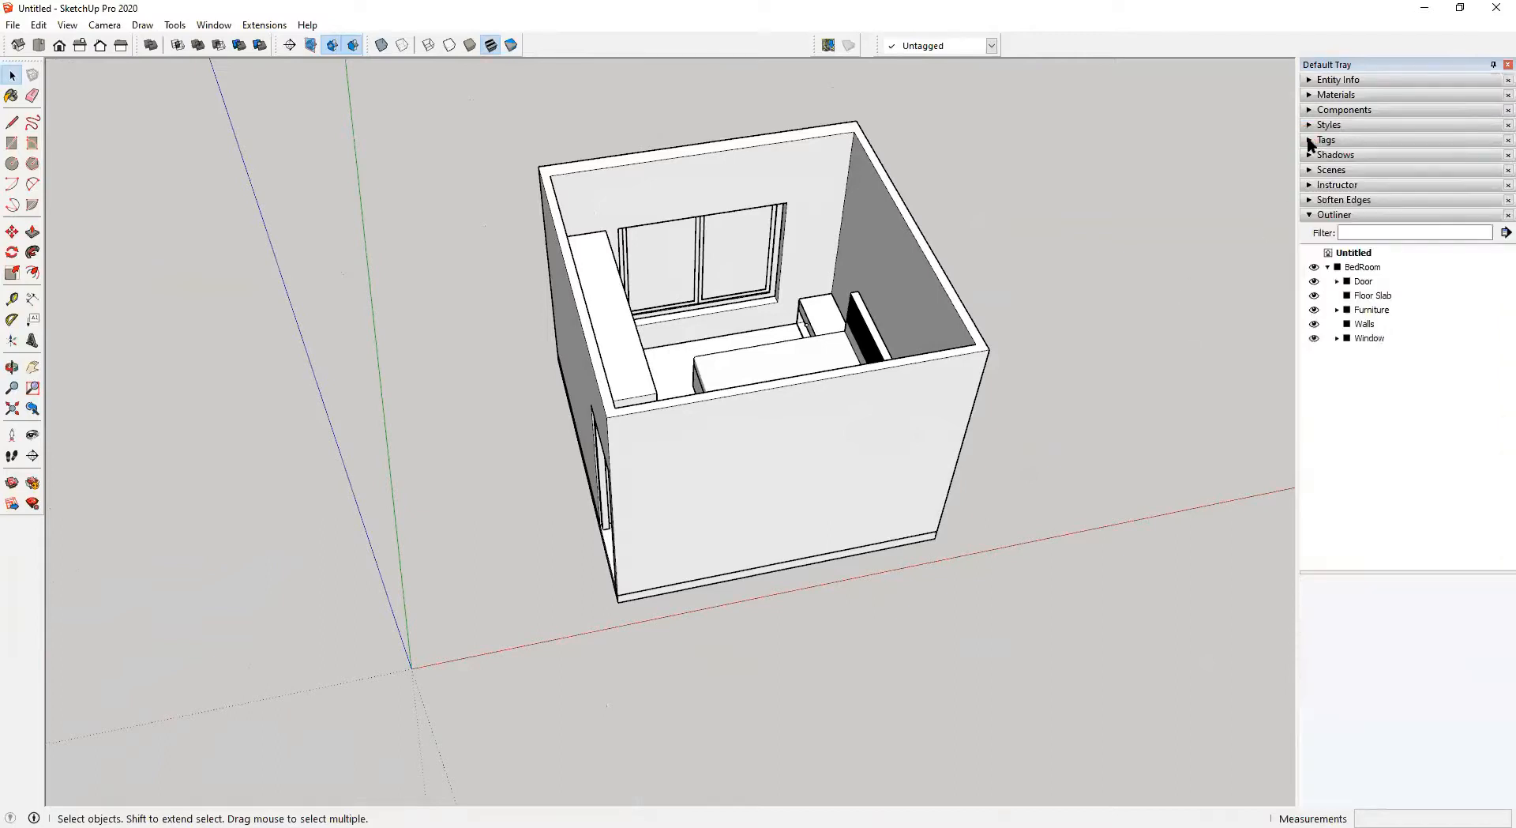
pyautogui.click(1308, 95)
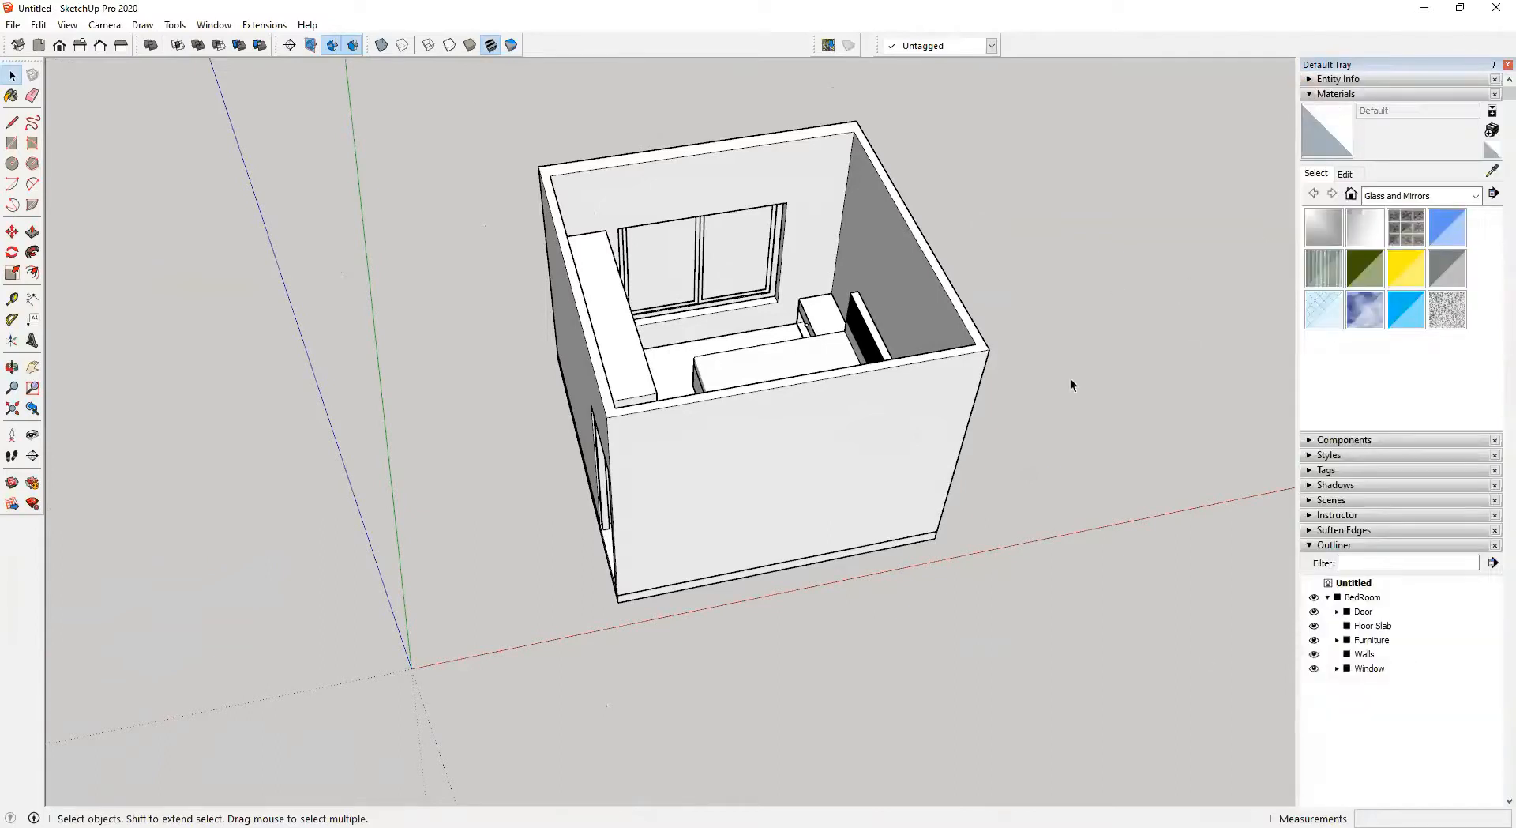
# Open the BedRoom group and then the Window group for editing, zooming in on the window
pyautogui.moveTo(669, 274); pyautogui.dragTo(671, 200, button='middle')
pyautogui.scroll(2, 670, 199)
pyautogui.scroll(5, 671, 199)
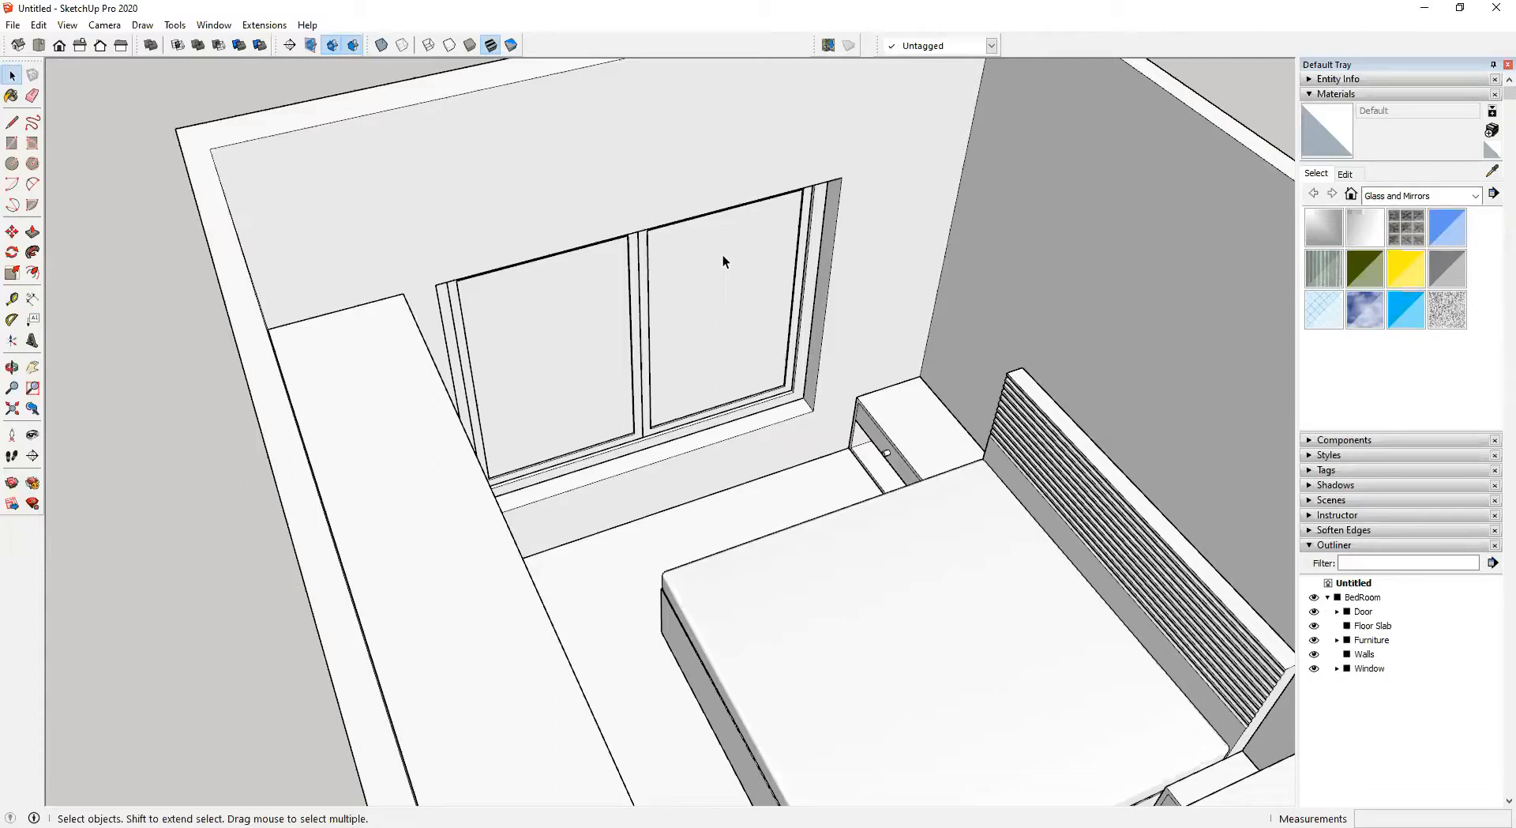
pyautogui.click(730, 265)
pyautogui.moveTo(748, 281); pyautogui.dragTo(744, 229, button='middle')
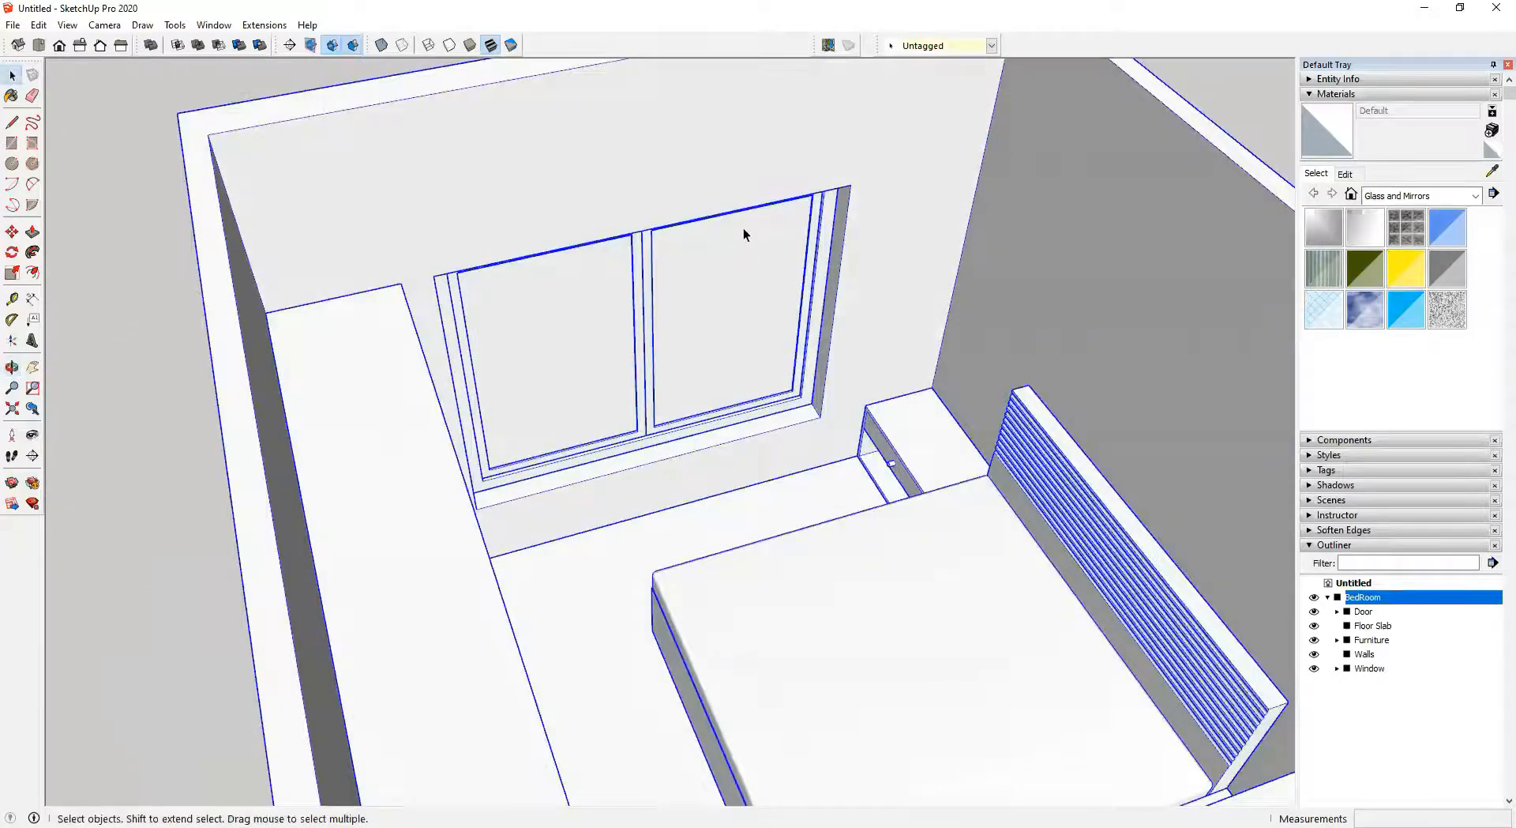
pyautogui.scroll(3, 744, 230)
pyautogui.keyDown('shift'); pyautogui.moveTo(764, 321); pyautogui.dragTo(703, 354, button='middle'); pyautogui.keyUp('shift')
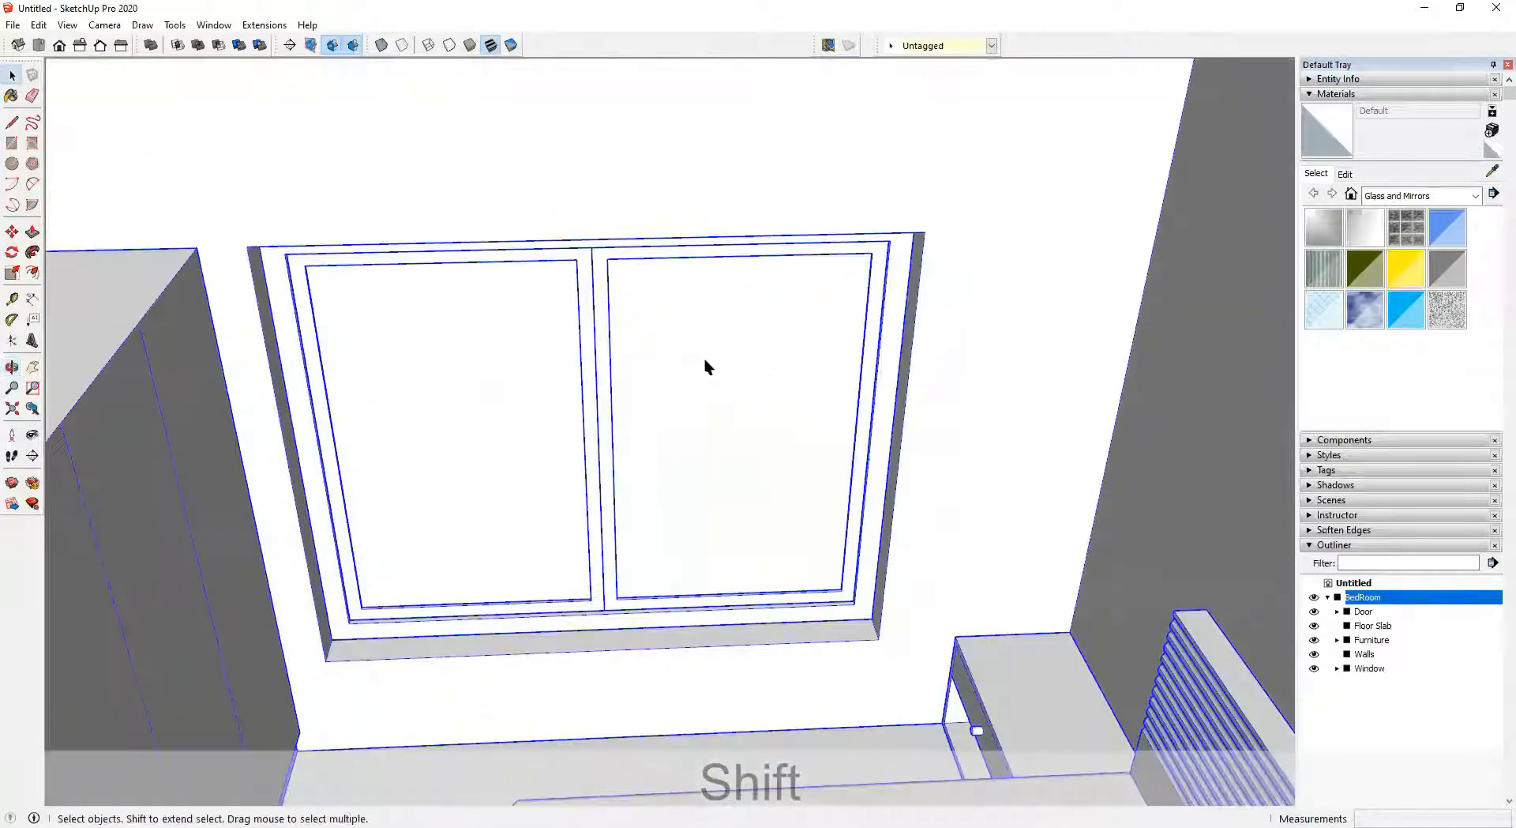
pyautogui.moveTo(817, 420); pyautogui.dragTo(760, 338, button='middle')
pyautogui.doubleClick(761, 337)
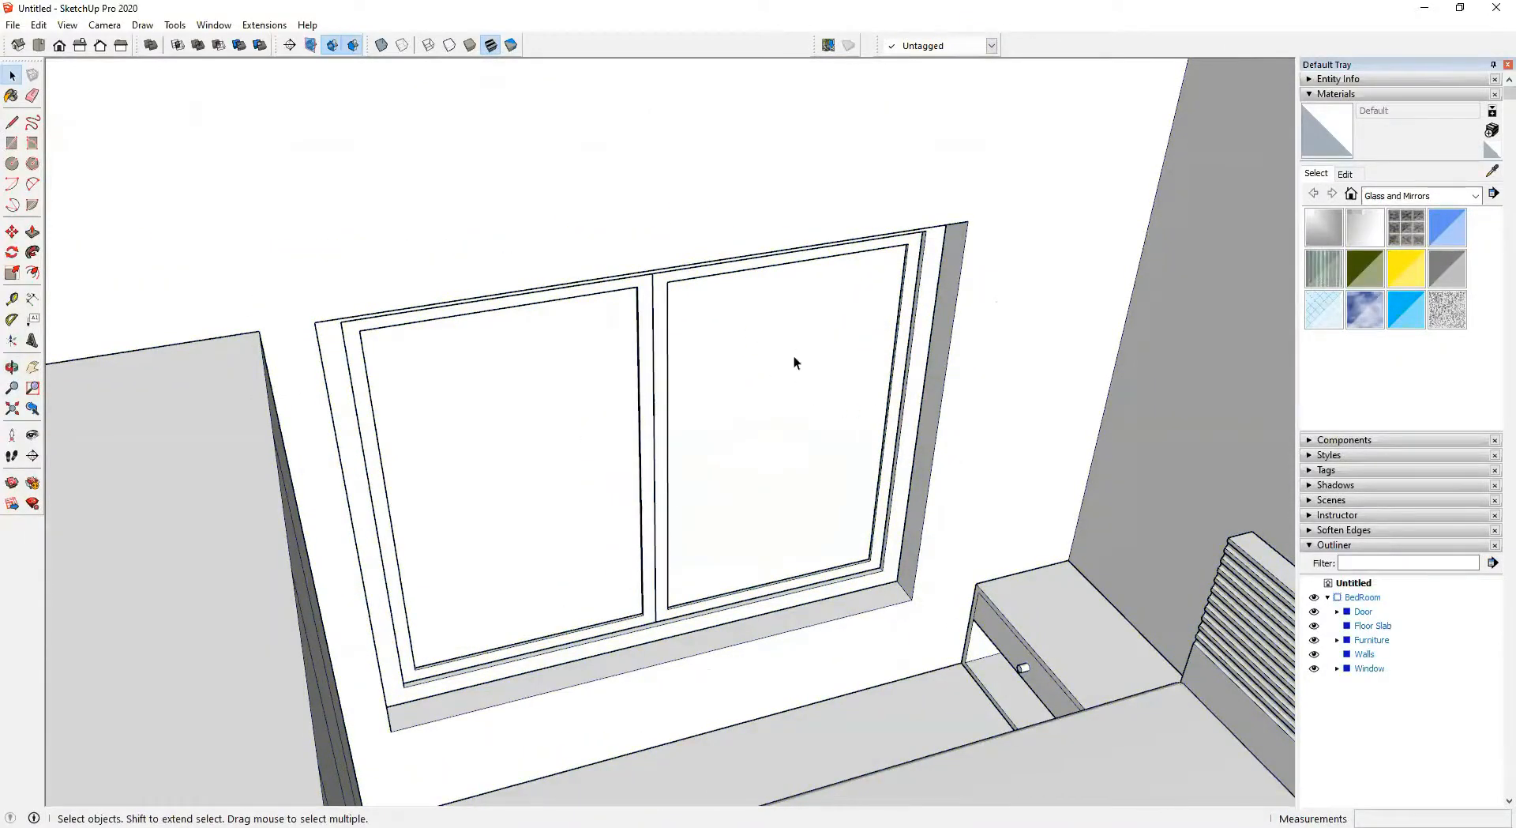
pyautogui.click(945, 300)
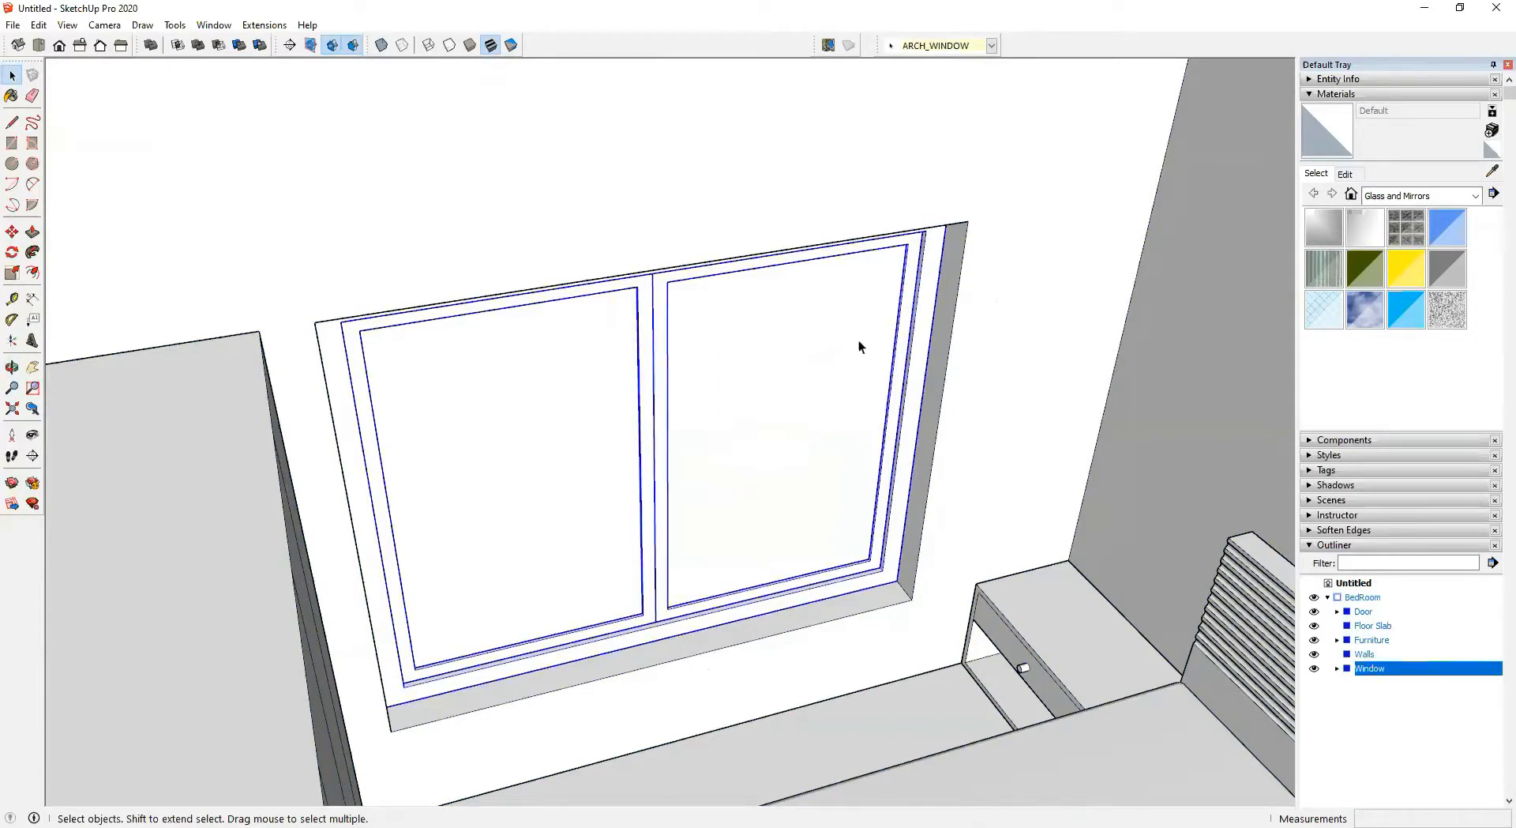
pyautogui.doubleClick(905, 292)
pyautogui.moveTo(901, 311); pyautogui.dragTo(1259, 450, button='middle')
pyautogui.scroll(4, 926, 362)
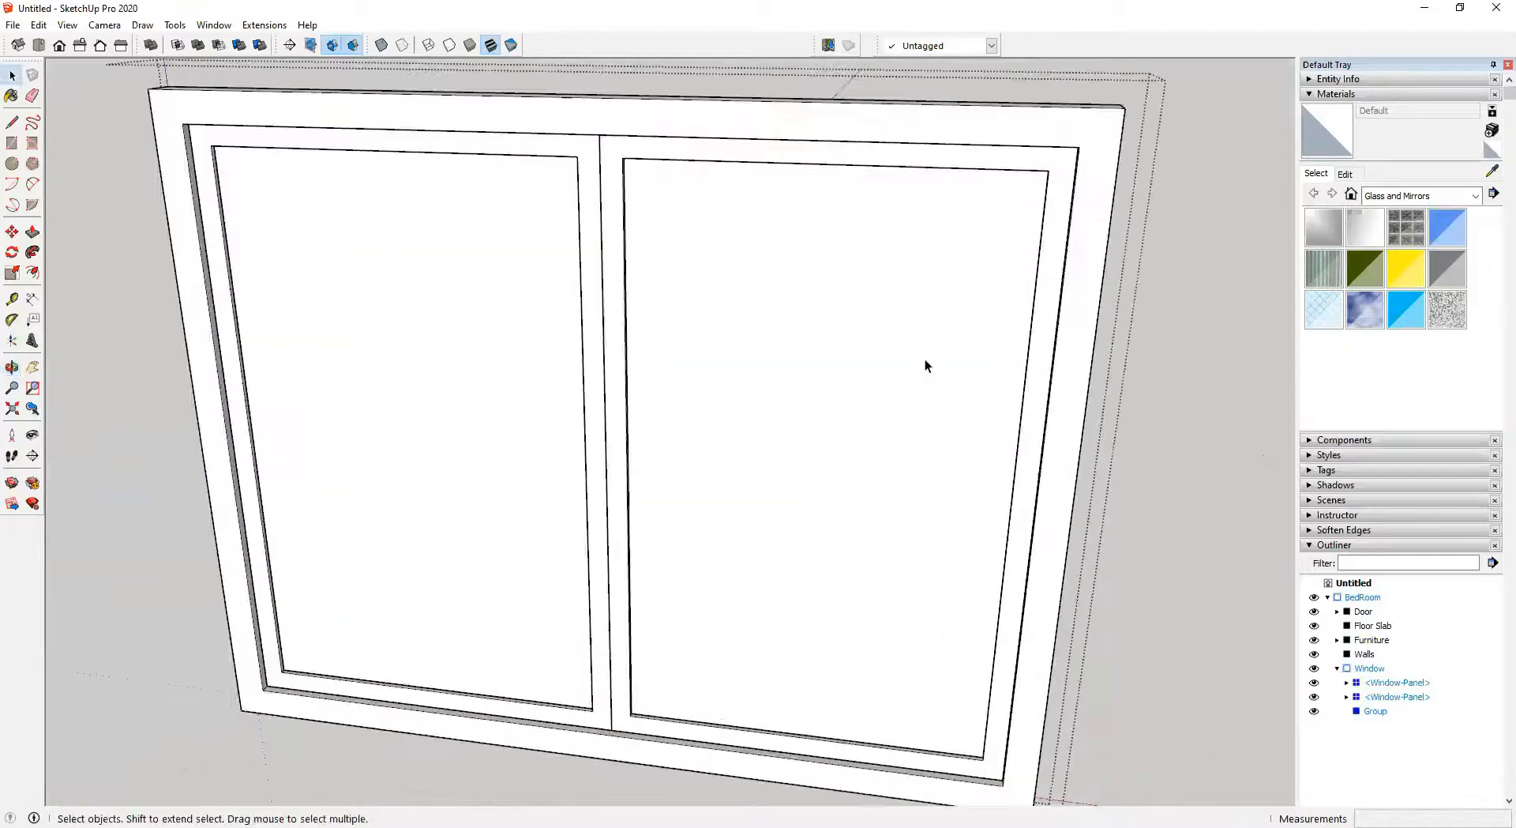
# Open one window panel group and select its glass pane
pyautogui.moveTo(786, 432); pyautogui.dragTo(569, 442, button='middle')
pyautogui.click(884, 352)
pyautogui.moveTo(883, 353); pyautogui.dragTo(1294, 437, button='middle')
pyautogui.moveTo(627, 371); pyautogui.dragTo(557, 288, button='middle')
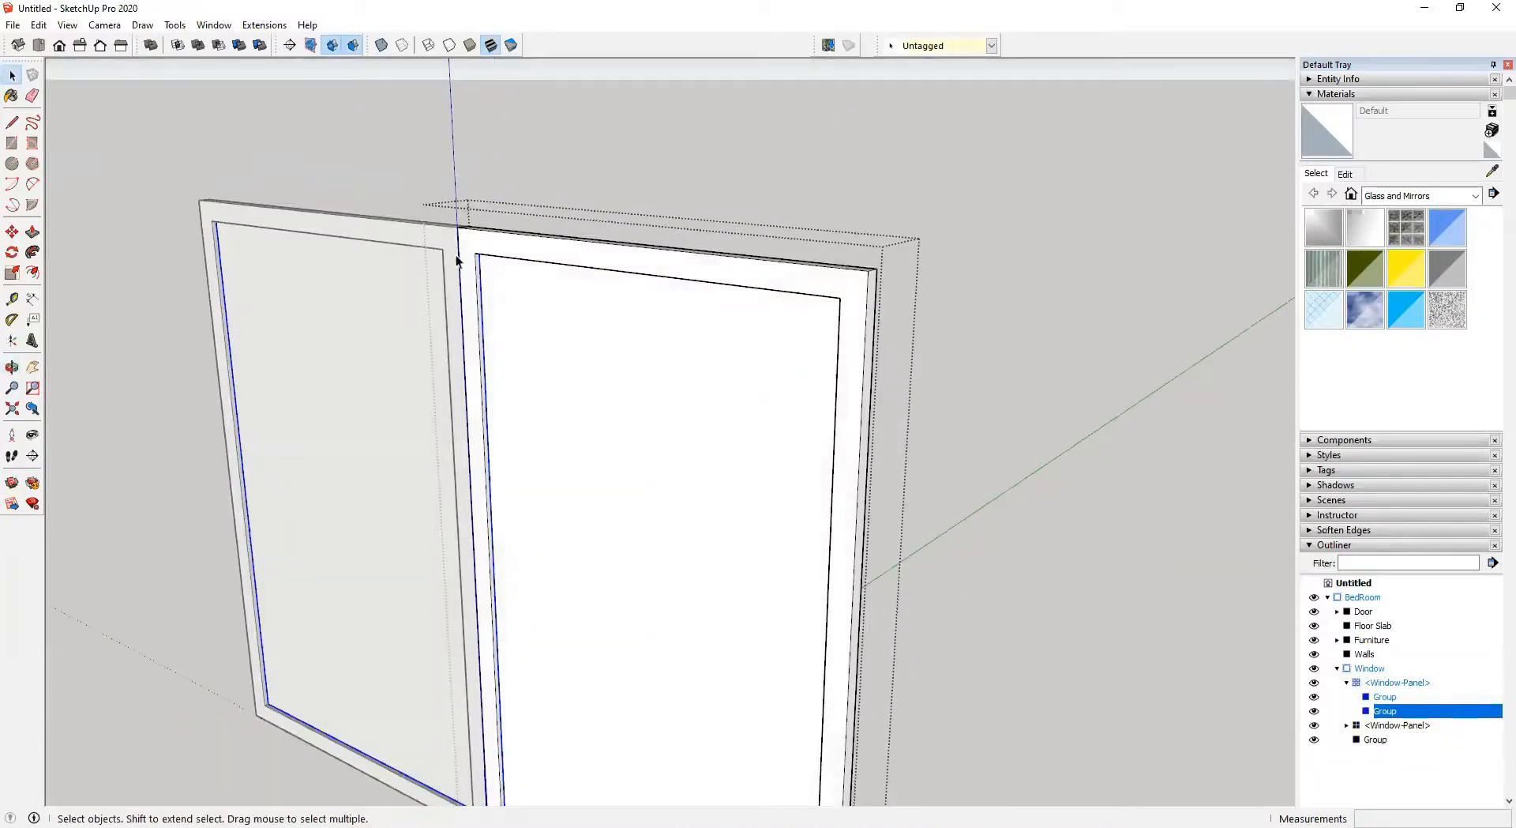
pyautogui.keyDown('shift'); pyautogui.moveTo(670, 519); pyautogui.dragTo(736, 396, button='middle'); pyautogui.keyUp('shift')
pyautogui.doubleClick(703, 317)
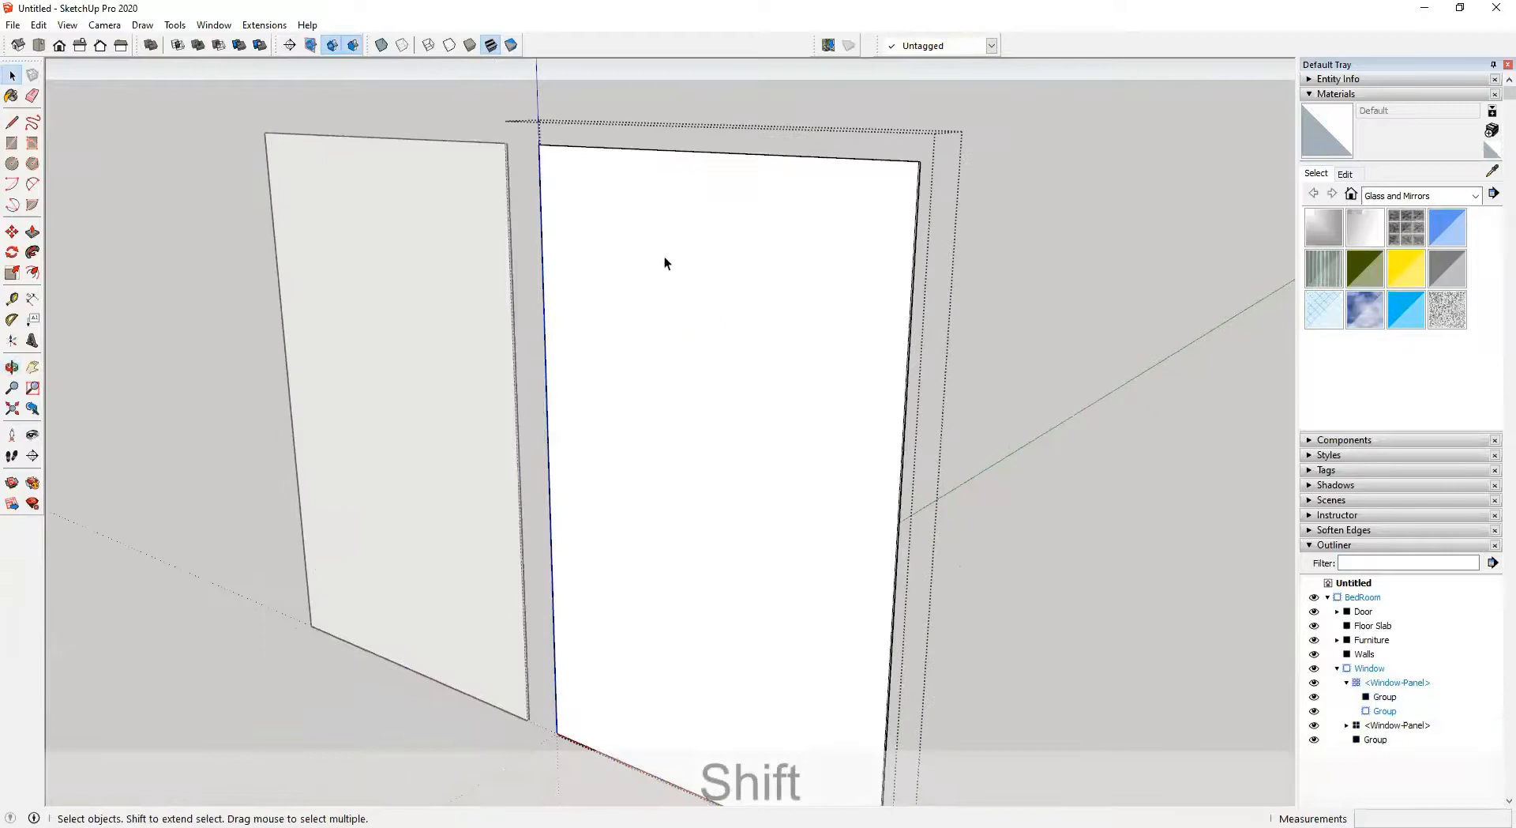
pyautogui.click(665, 256)
pyautogui.moveTo(888, 395); pyautogui.dragTo(1087, 352, button='middle')
pyautogui.click(1054, 302)
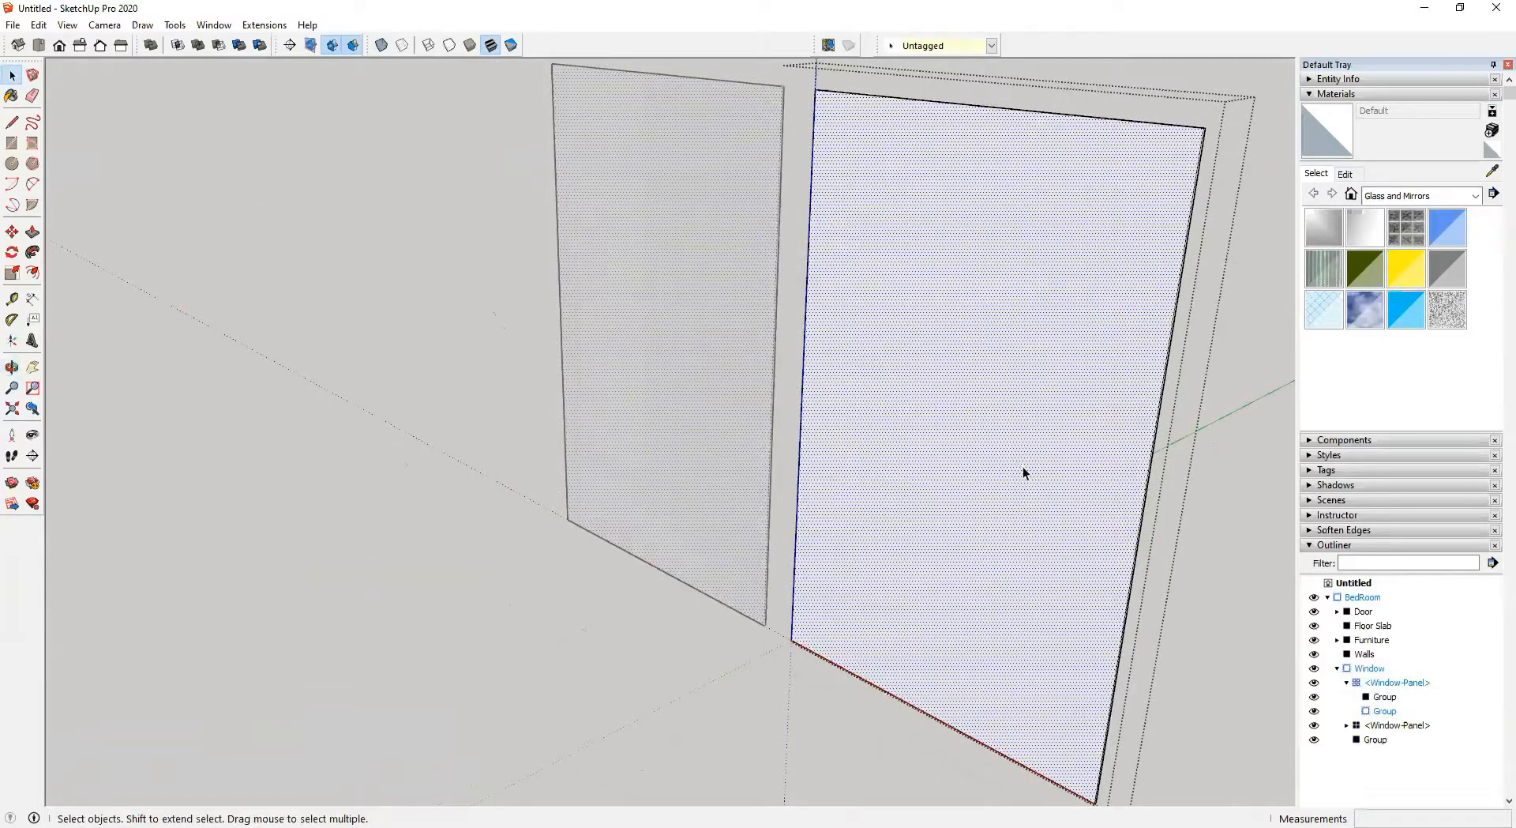
# Try painting the glass pane with Translucent Glass Blue, undoing the attempts
pyautogui.scroll(-6, 1022, 470)
pyautogui.scroll(1, 1289, 367)
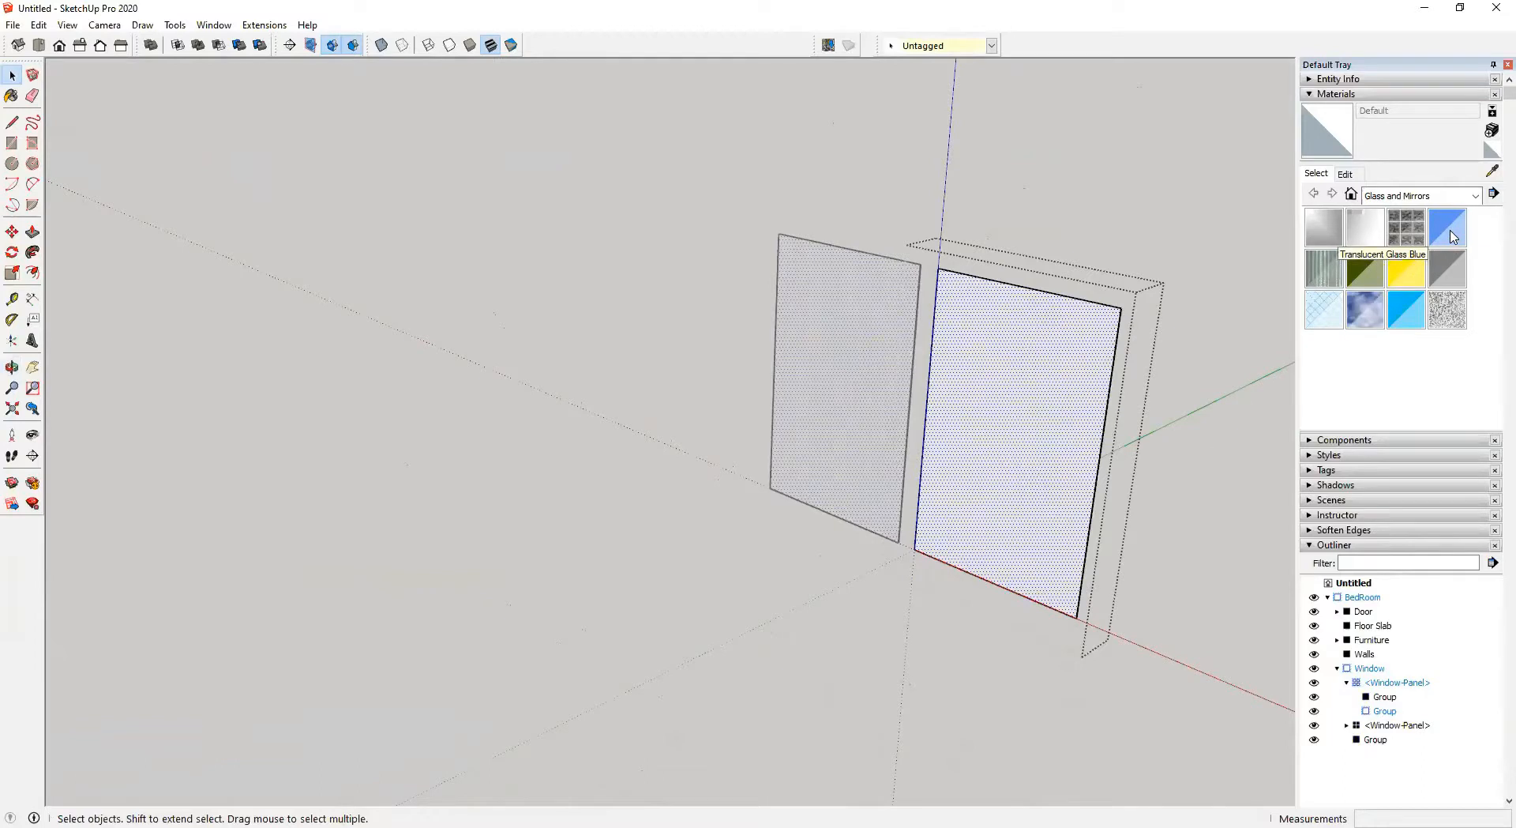
pyautogui.click(1448, 229)
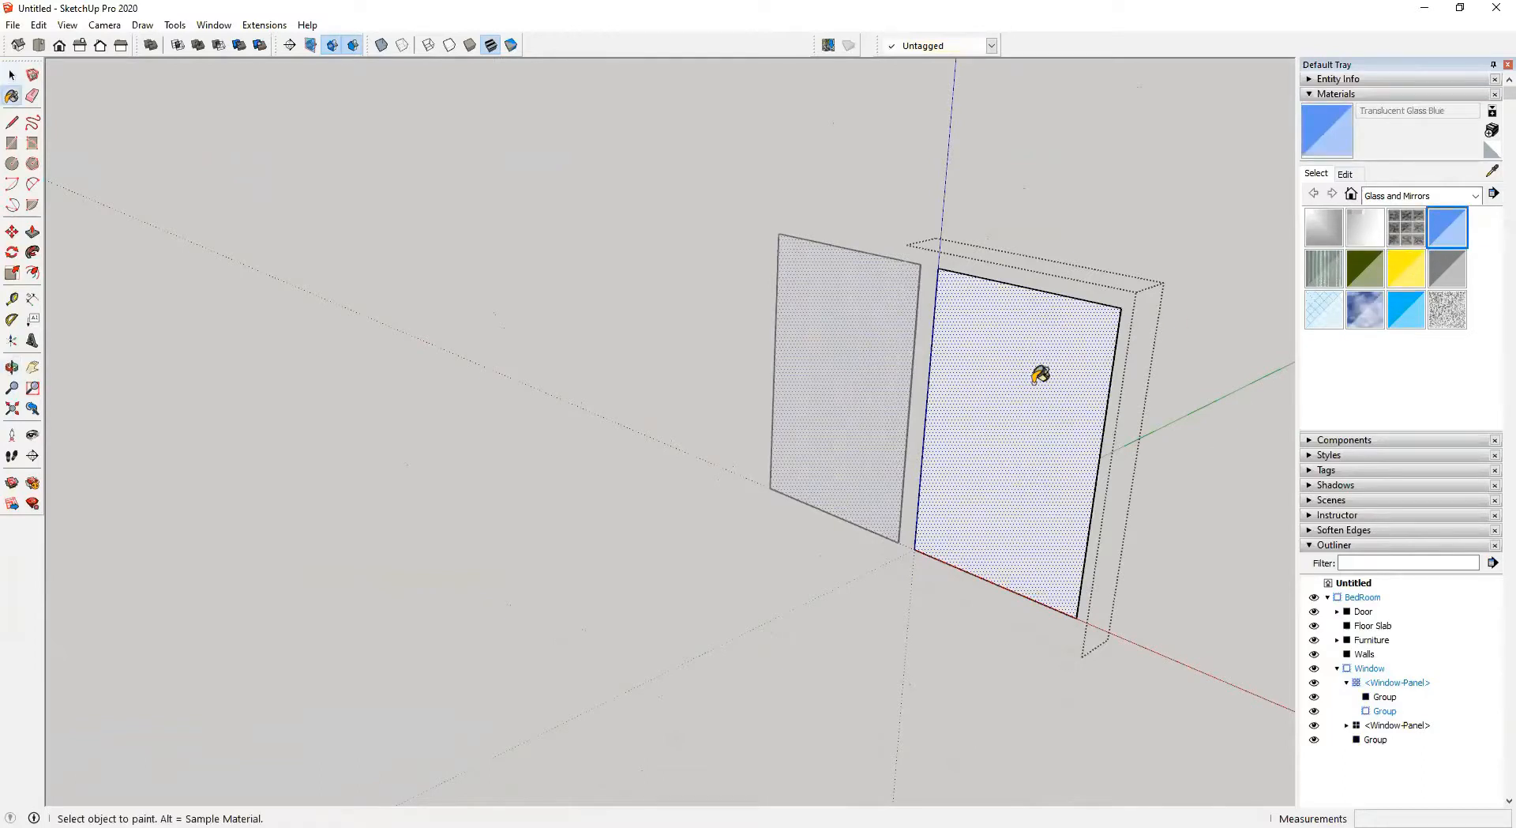
pyautogui.click(1040, 374)
pyautogui.moveTo(1186, 325)
pyautogui.mouseDown(button='middle')
pyautogui.moveTo(508, 352)
pyautogui.moveTo(424, 336)
pyautogui.mouseUp(button='middle')
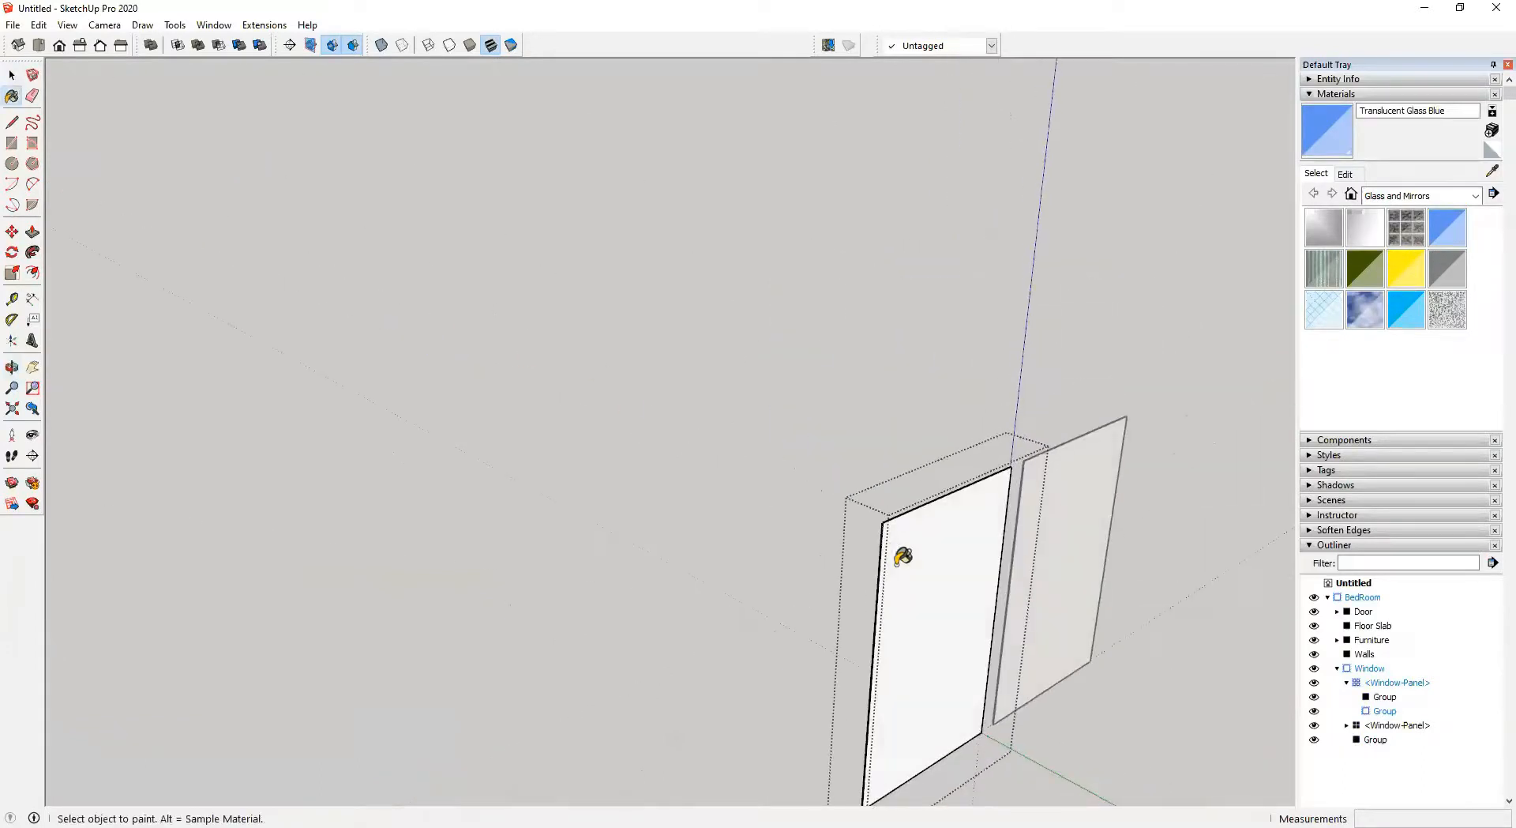
pyautogui.click(933, 542)
pyautogui.moveTo(624, 484)
pyautogui.mouseDown(button='middle')
pyautogui.moveTo(1212, 507)
pyautogui.moveTo(1140, 497)
pyautogui.moveTo(1183, 324)
pyautogui.mouseUp(button='middle')
pyautogui.press('space')
pyautogui.click(1204, 287)
pyautogui.click(1221, 419)
pyautogui.moveTo(1221, 418); pyautogui.dragTo(971, 409, button='middle')
pyautogui.click(1093, 377)
pyautogui.hotkey('ctrl', 'z')
pyautogui.hotkey('ctrl', 'z')
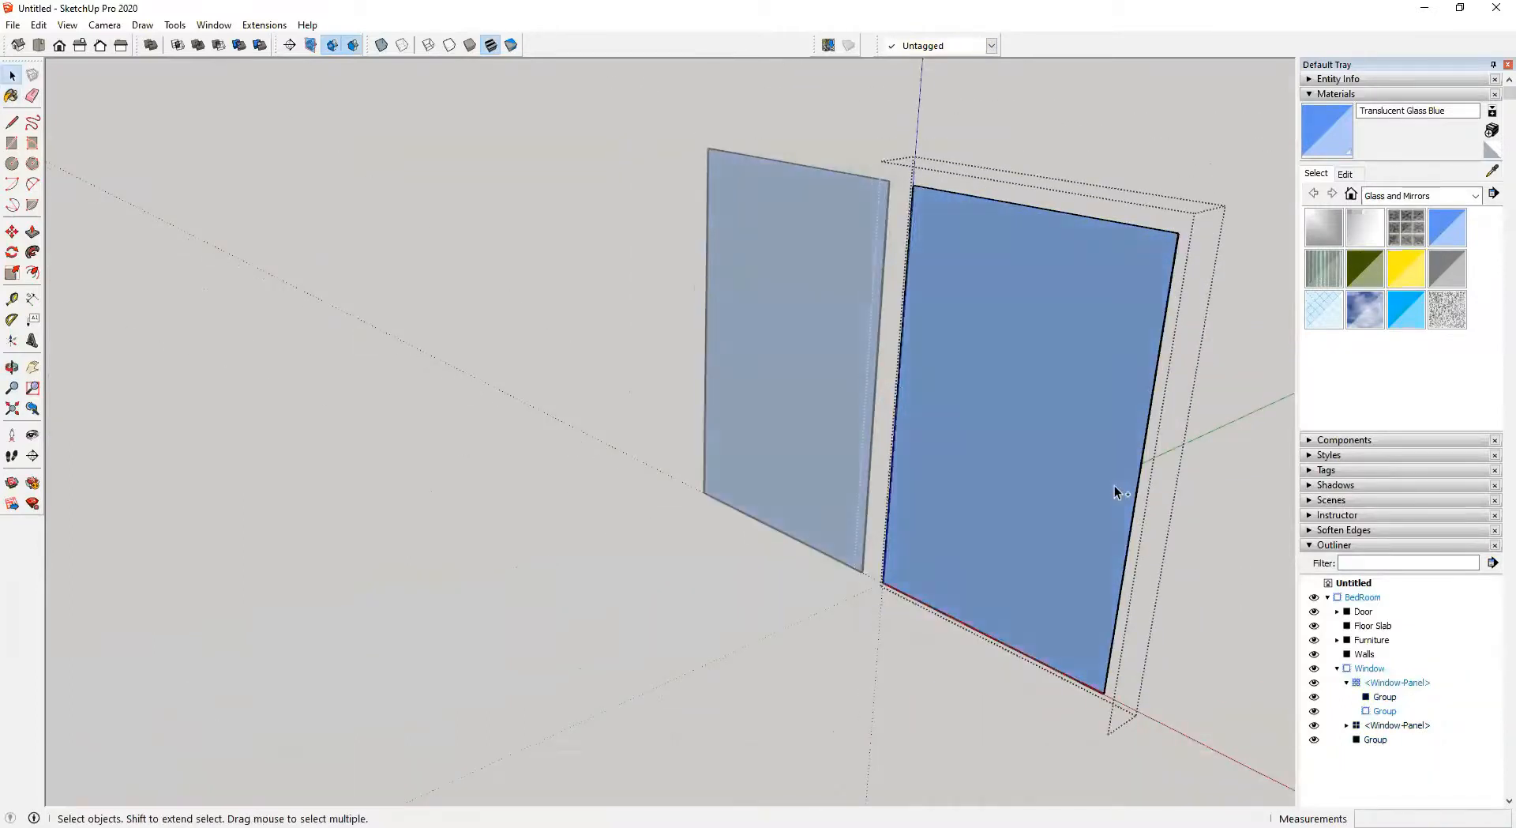
pyautogui.hotkey('ctrl', 'z')
pyautogui.moveTo(1107, 470); pyautogui.dragTo(1081, 466, button='middle')
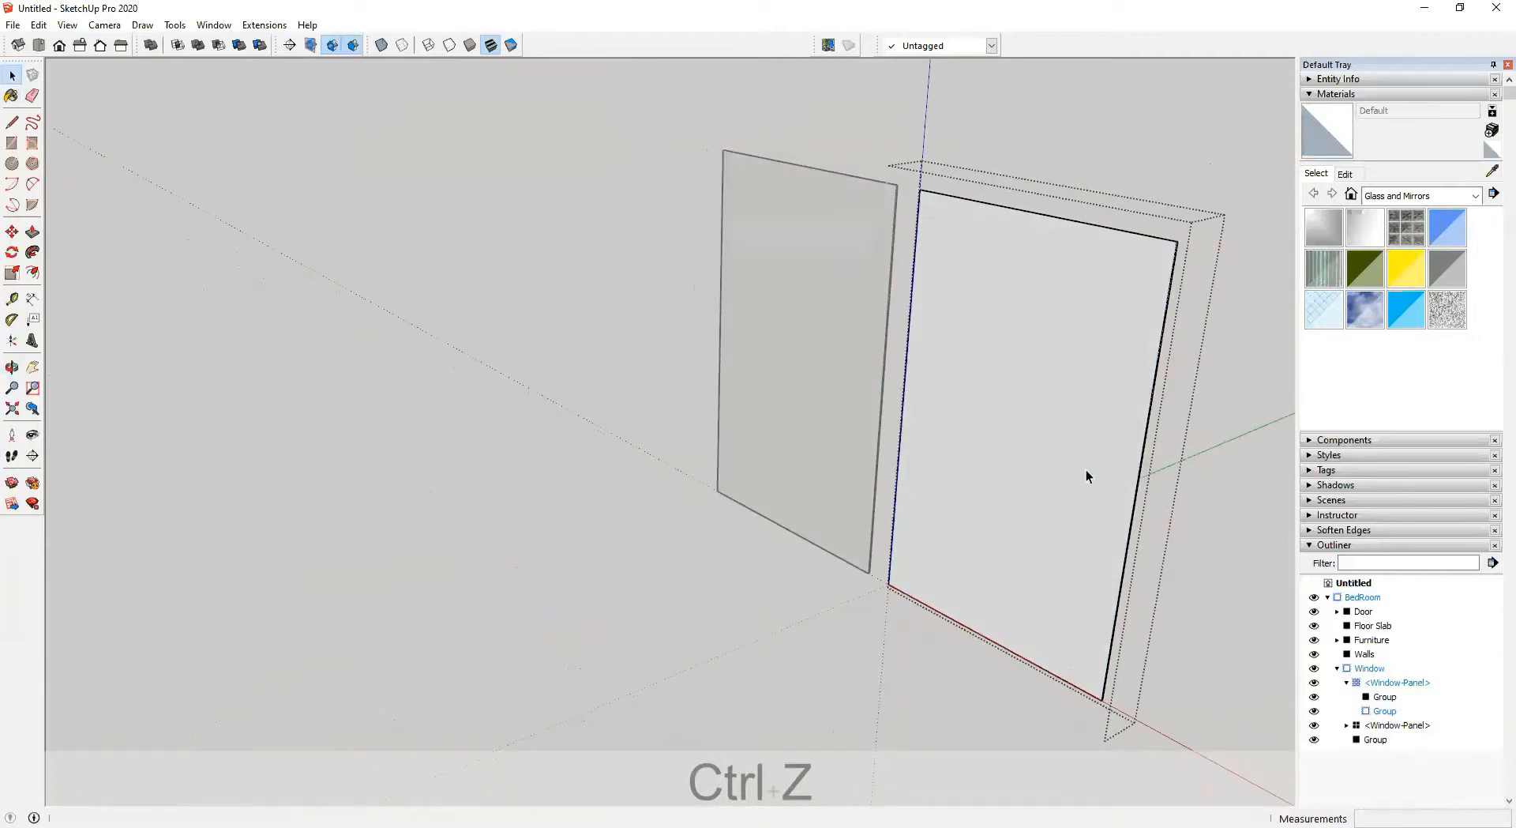
pyautogui.press('b')
pyautogui.click(1448, 223)
pyautogui.click(1013, 387)
pyautogui.moveTo(1014, 387)
pyautogui.mouseDown(button='middle')
pyautogui.moveTo(518, 305)
pyautogui.moveTo(332, 237)
pyautogui.mouseUp(button='middle')
pyautogui.click(1128, 563)
pyautogui.moveTo(846, 557)
pyautogui.mouseDown(button='middle')
pyautogui.moveTo(1266, 690)
pyautogui.moveTo(863, 569)
pyautogui.moveTo(874, 558)
pyautogui.moveTo(751, 551)
pyautogui.mouseUp(button='middle')
pyautogui.hotkey('ctrl', 'z')
pyautogui.hotkey('ctrl', 'z')
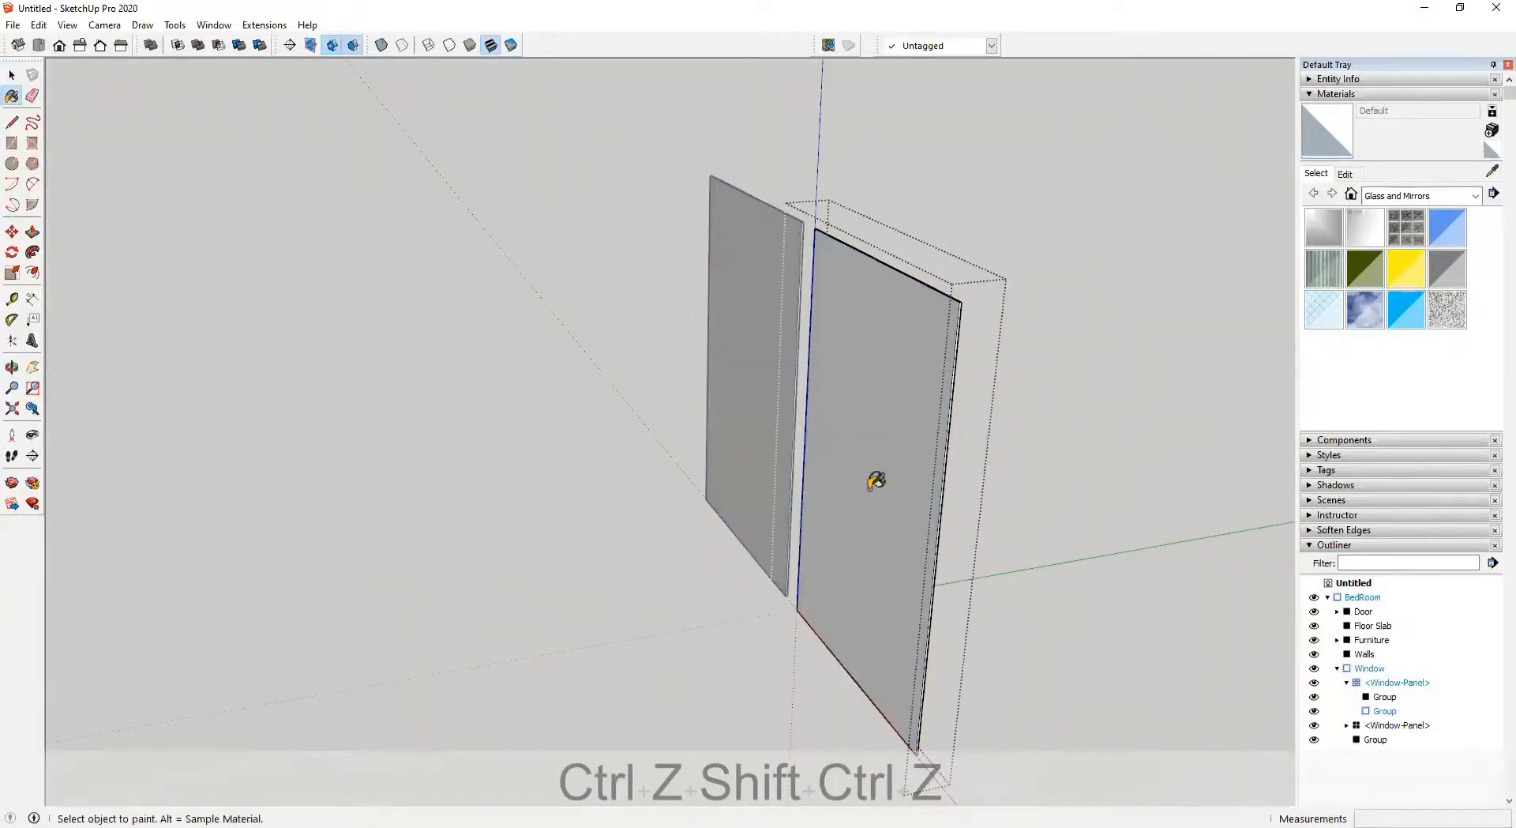
# Select the window panel's glass group and paint it with Translucent Glass Blue
pyautogui.press('space')
pyautogui.click(590, 517)
pyautogui.click(890, 458)
pyautogui.moveTo(890, 458); pyautogui.dragTo(1041, 499, button='middle')
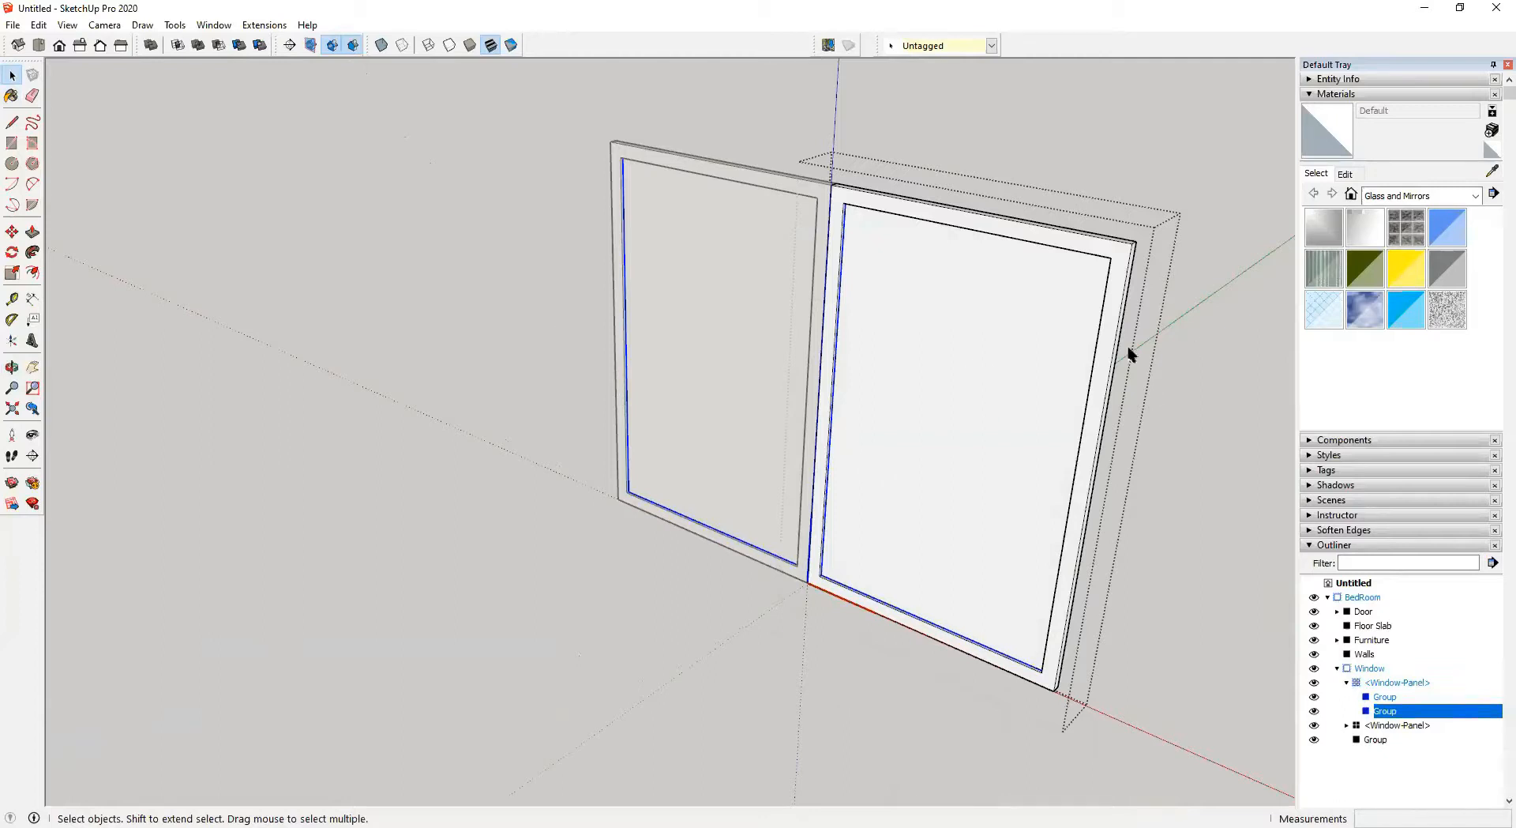
pyautogui.click(1454, 229)
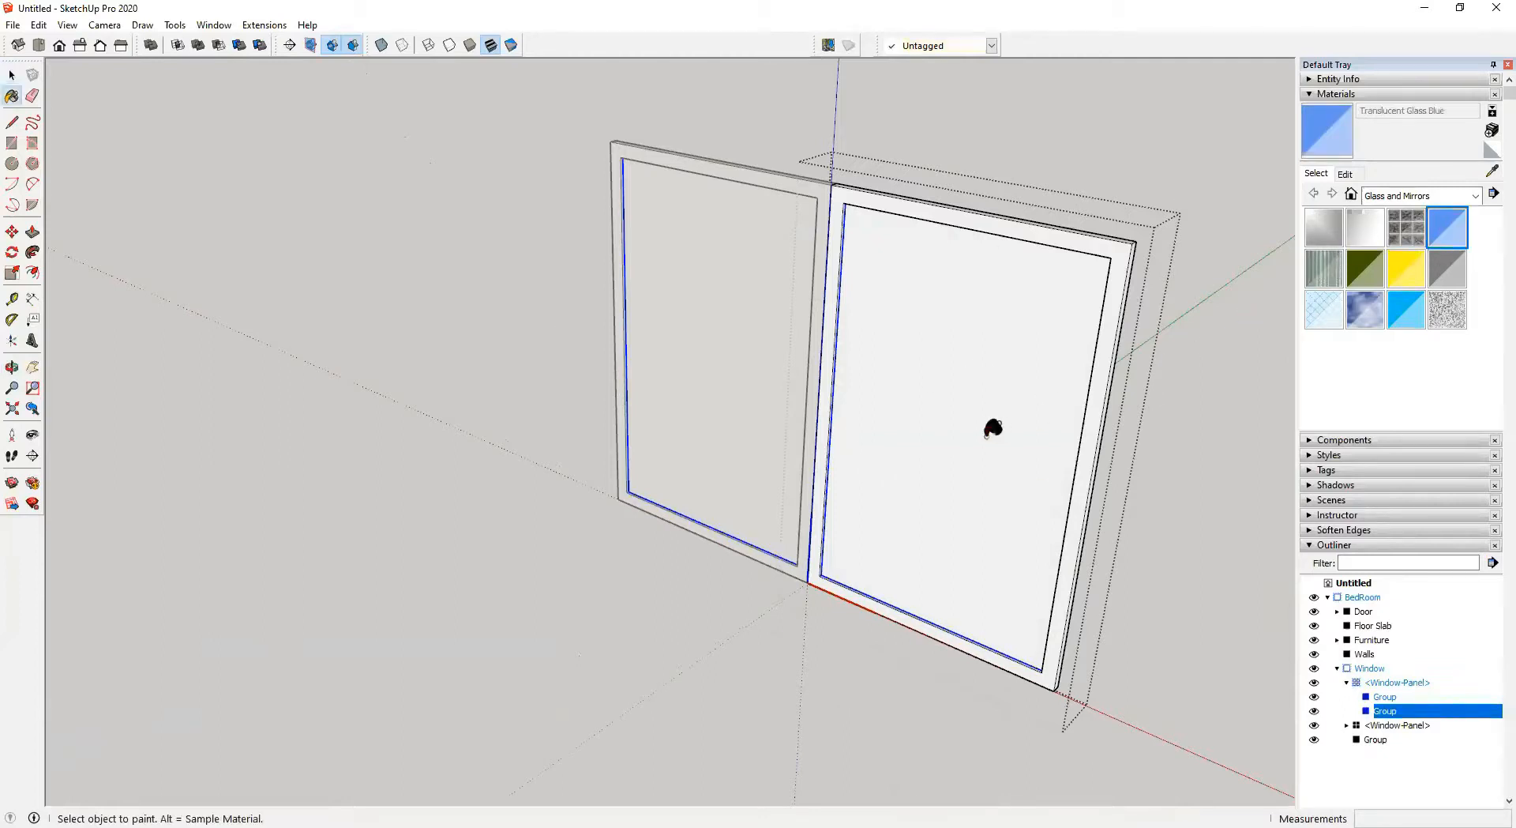
pyautogui.scroll(3, 1016, 457)
pyautogui.click(986, 304)
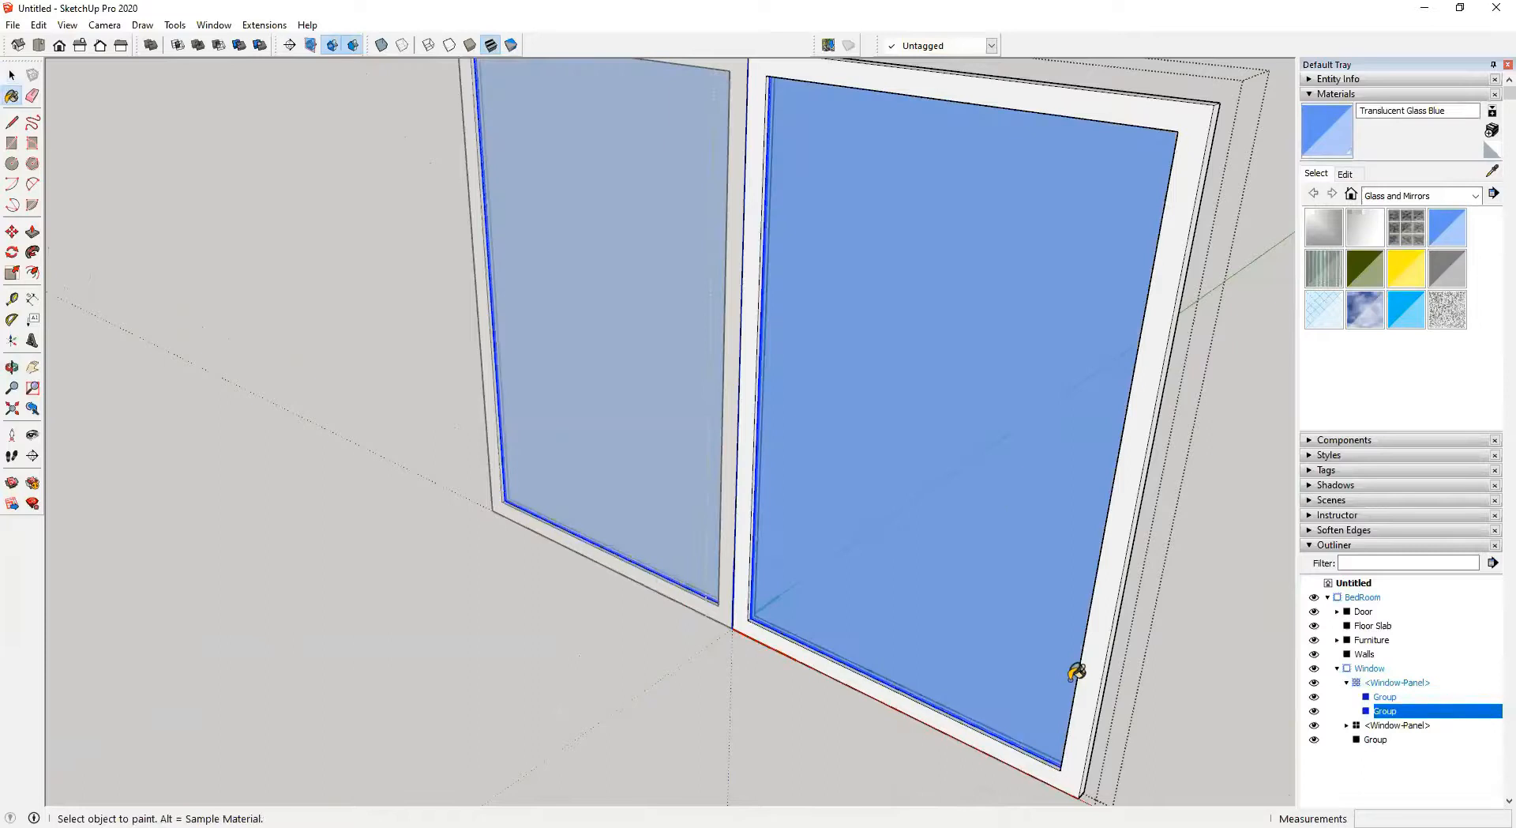
# Inspect the painted window glass from several angles and close the group
pyautogui.moveTo(1065, 291); pyautogui.dragTo(595, 234, button='middle')
pyautogui.moveTo(1071, 359); pyautogui.dragTo(749, 334, button='middle')
pyautogui.scroll(2, 1026, 462)
pyautogui.moveTo(1026, 460); pyautogui.dragTo(1394, 510, button='middle')
pyautogui.moveTo(996, 443); pyautogui.dragTo(1165, 414, button='middle')
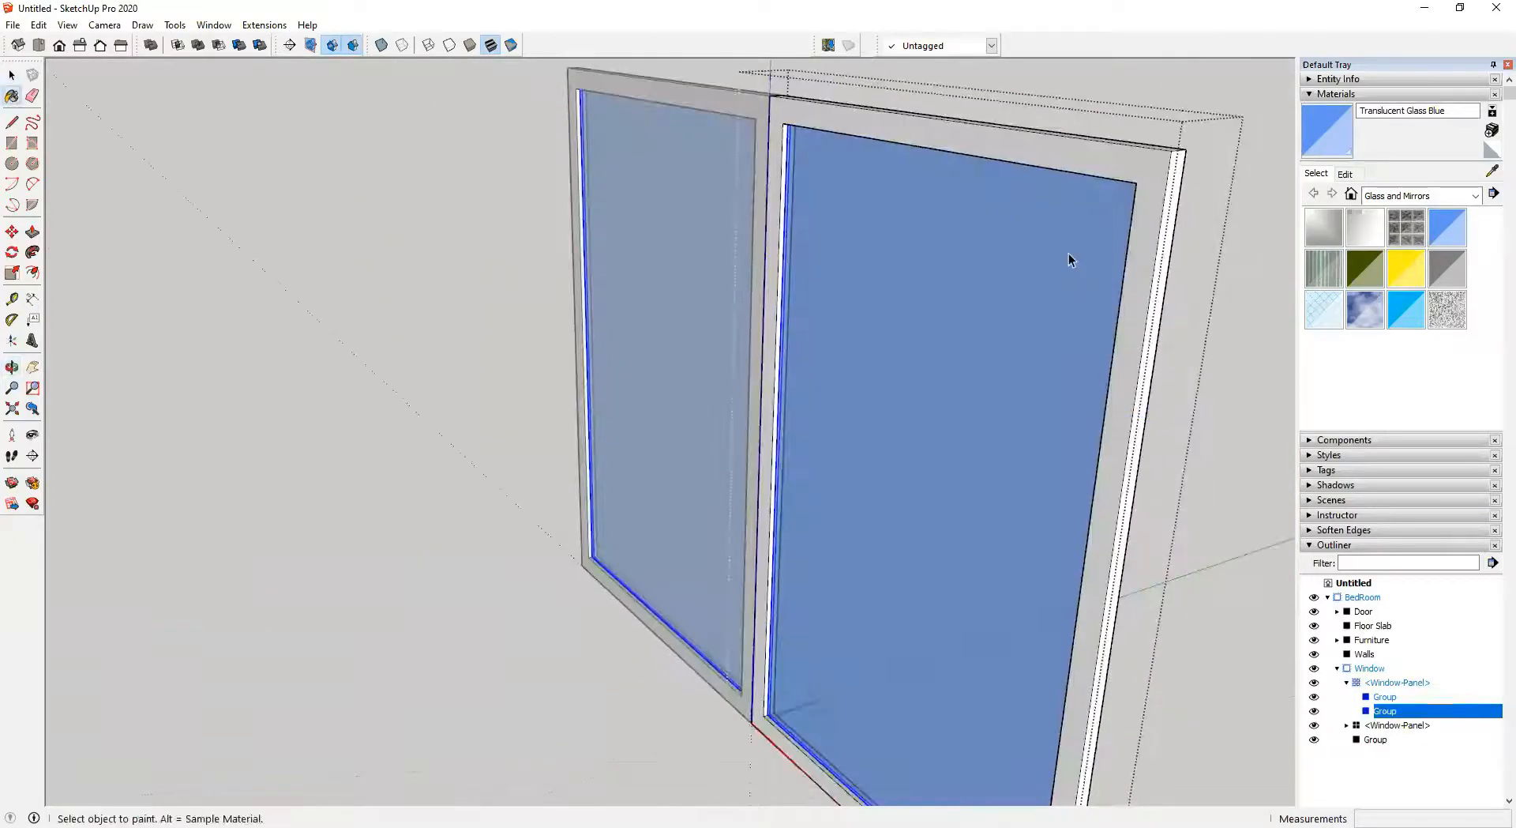
pyautogui.press('space')
pyautogui.moveTo(1069, 240); pyautogui.dragTo(1224, 275, button='middle')
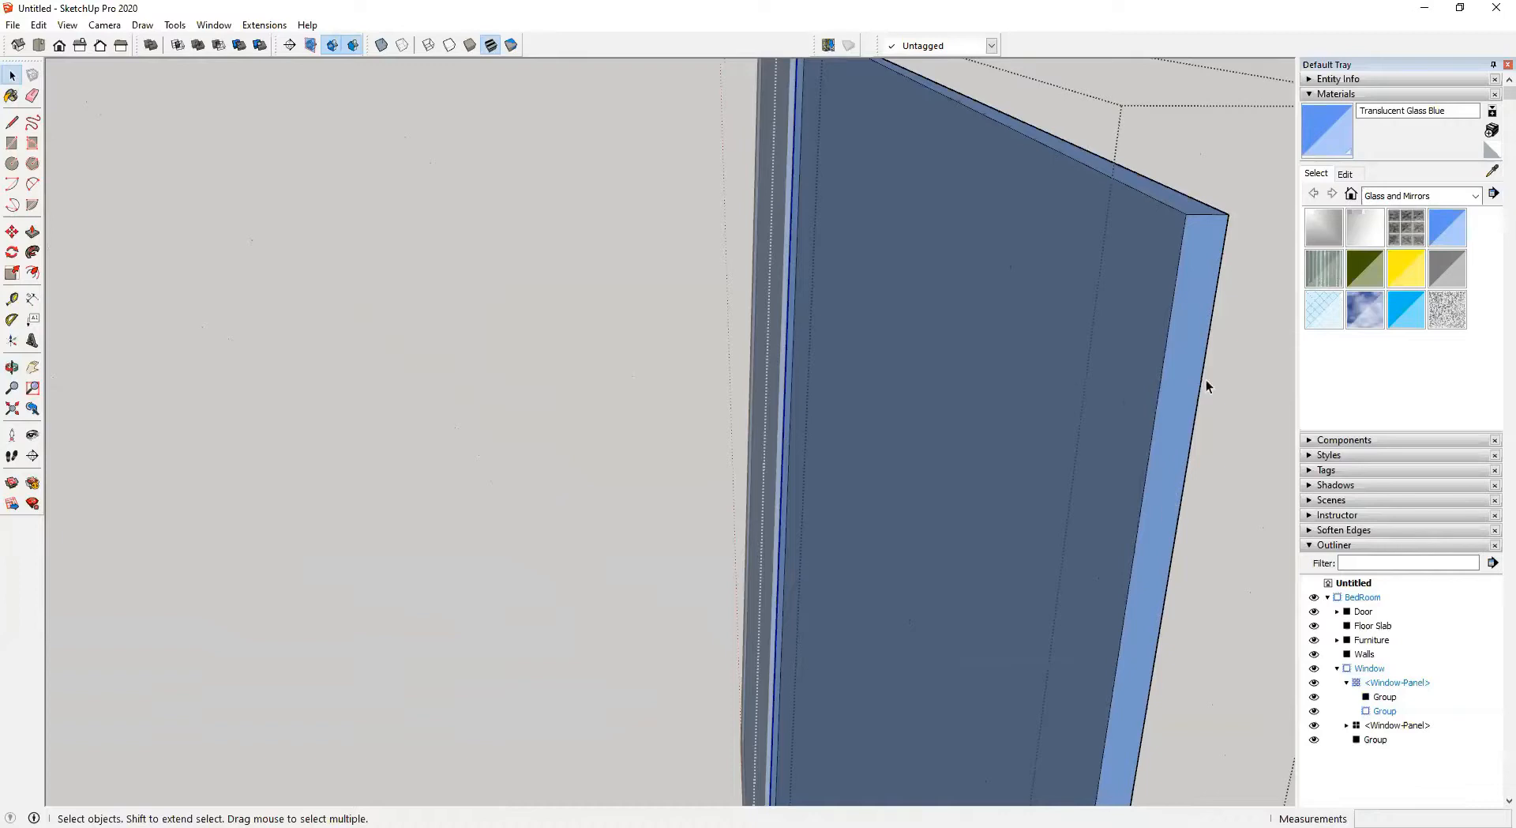
pyautogui.scroll(-6, 1106, 207)
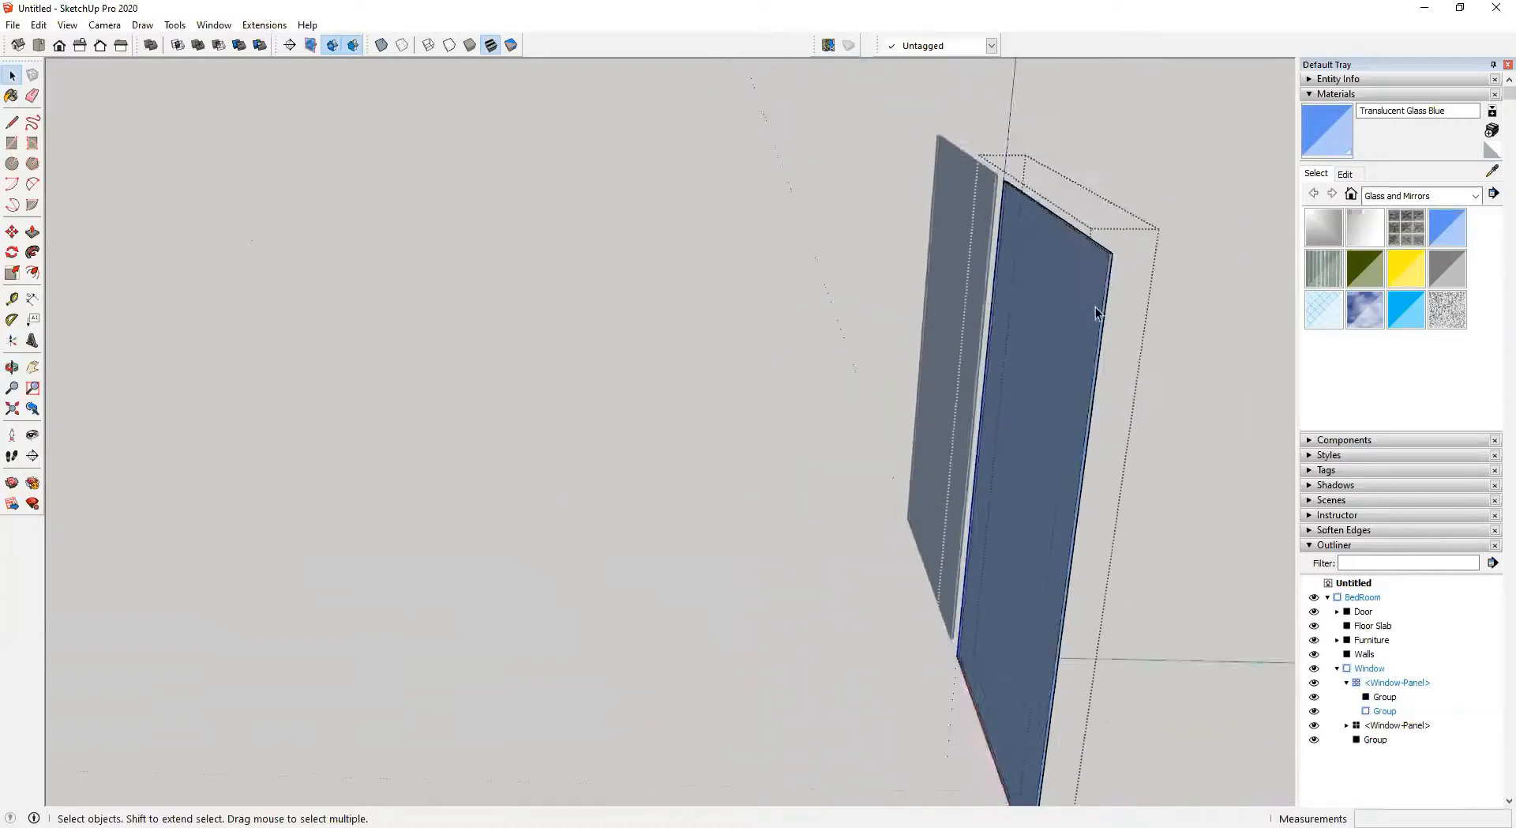
pyautogui.moveTo(761, 601); pyautogui.dragTo(1377, 544, button='middle')
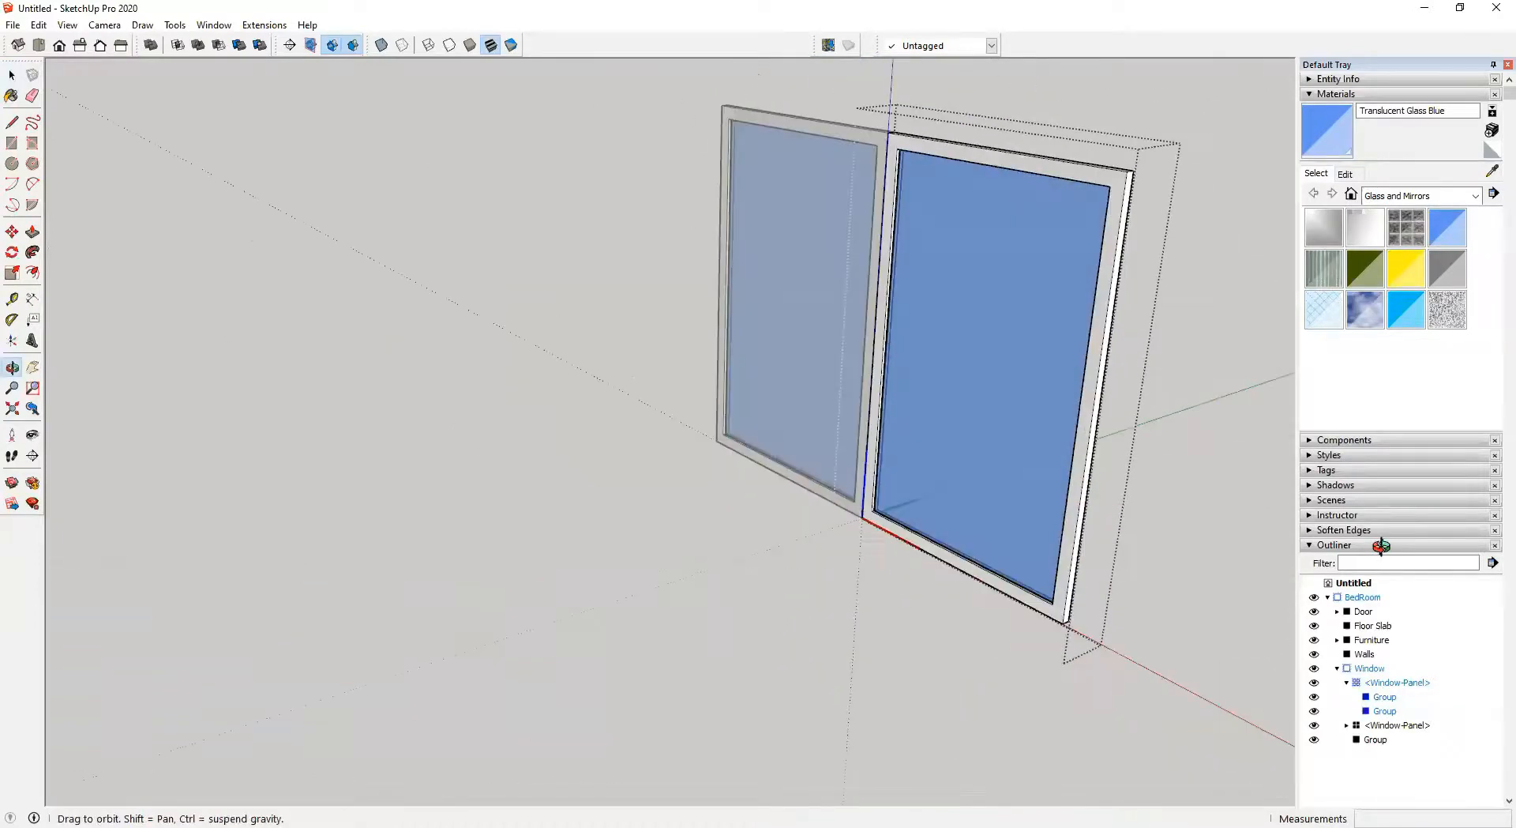
pyautogui.moveTo(1090, 551); pyautogui.dragTo(1155, 586, button='middle')
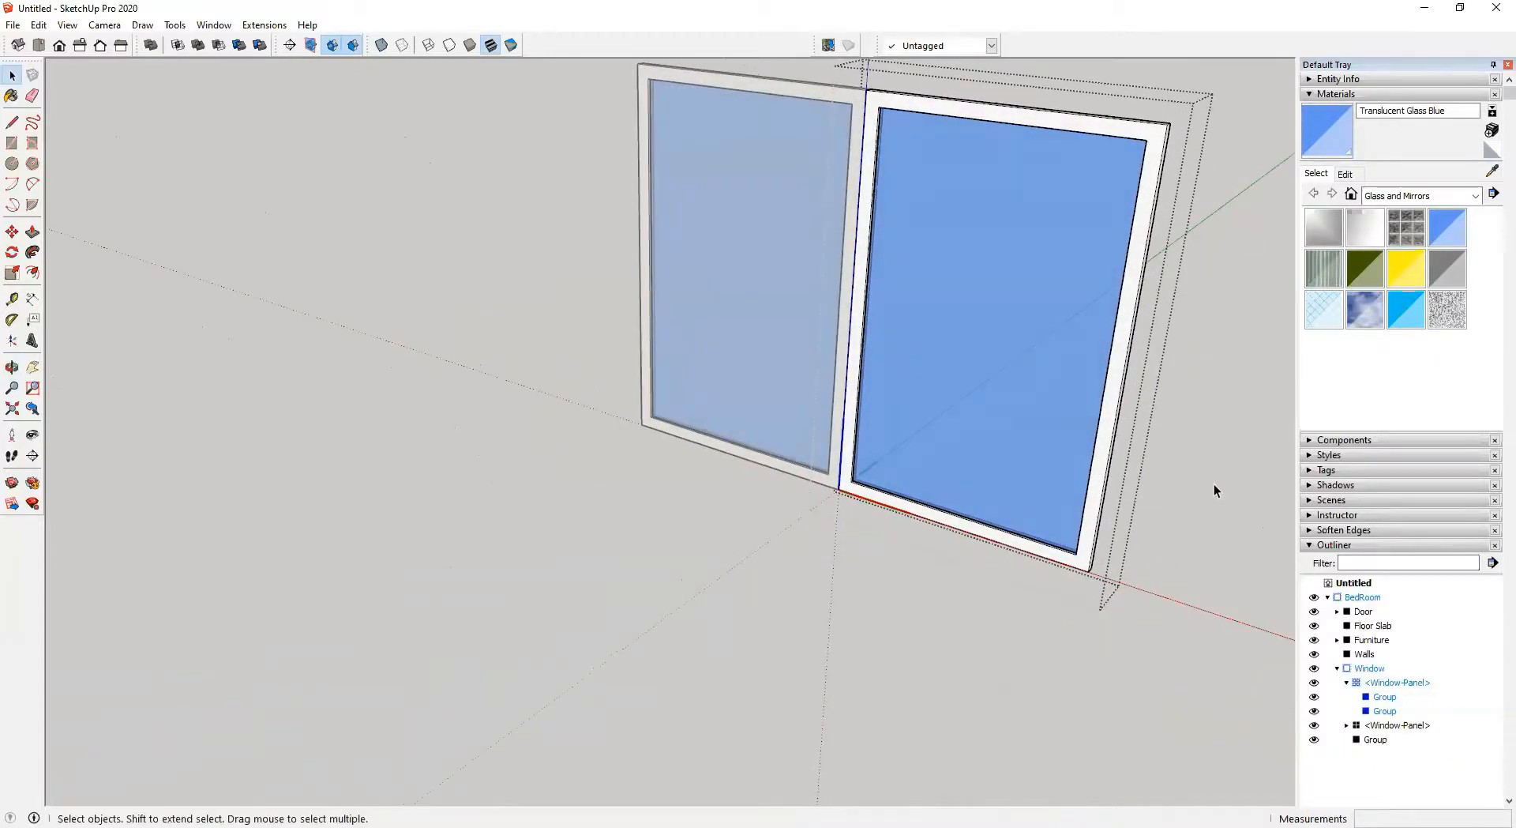
pyautogui.click(1237, 474)
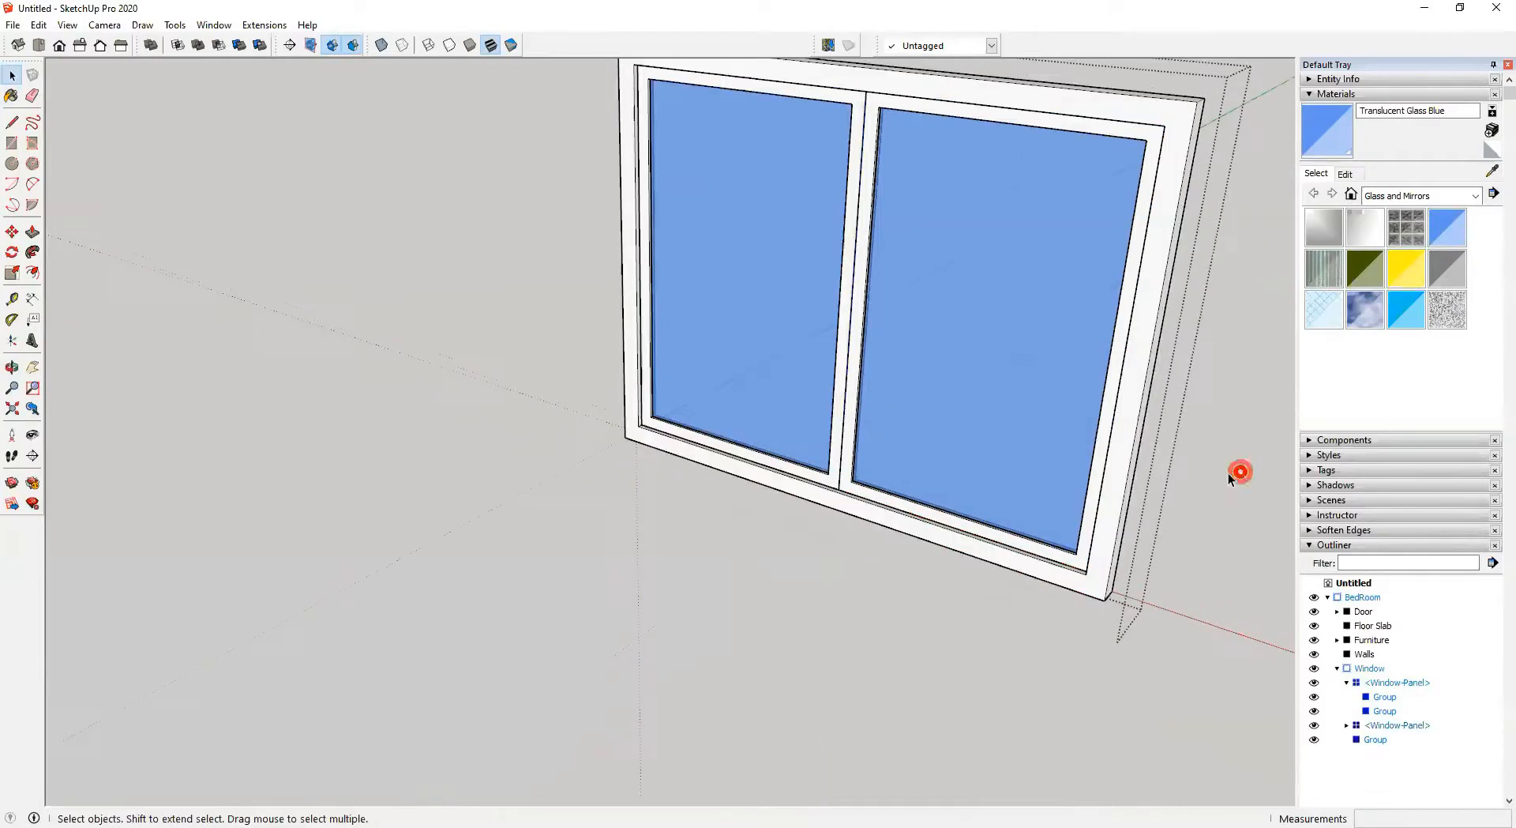
# Open the Double-Bed group inside Furniture and select the headboard group
pyautogui.click(653, 632)
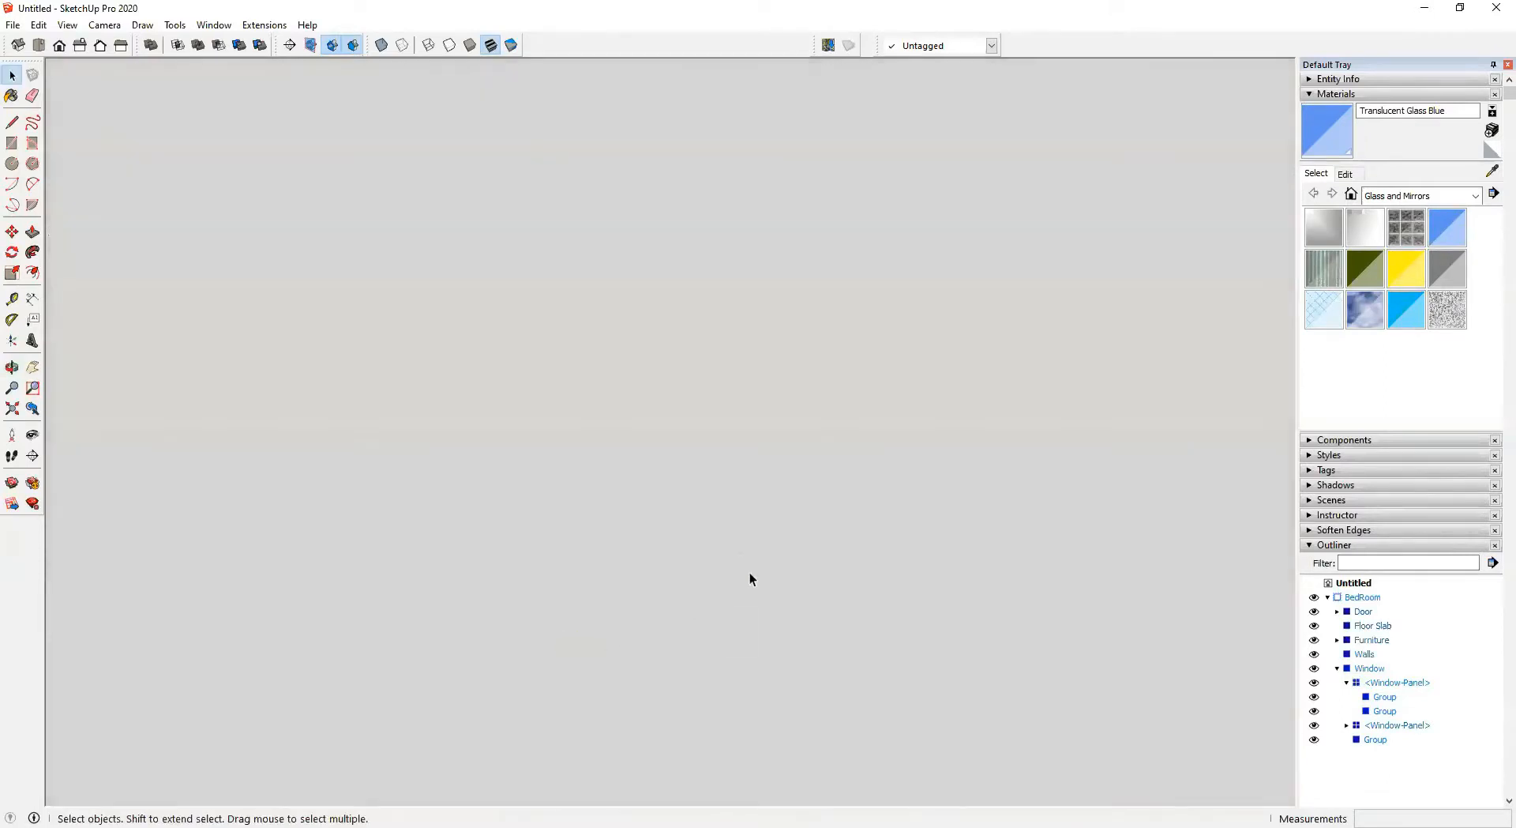
pyautogui.hotkey('shift', 'z')
pyautogui.moveTo(771, 541); pyautogui.dragTo(1256, 472, button='middle')
pyautogui.moveTo(466, 562); pyautogui.dragTo(751, 570, button='middle')
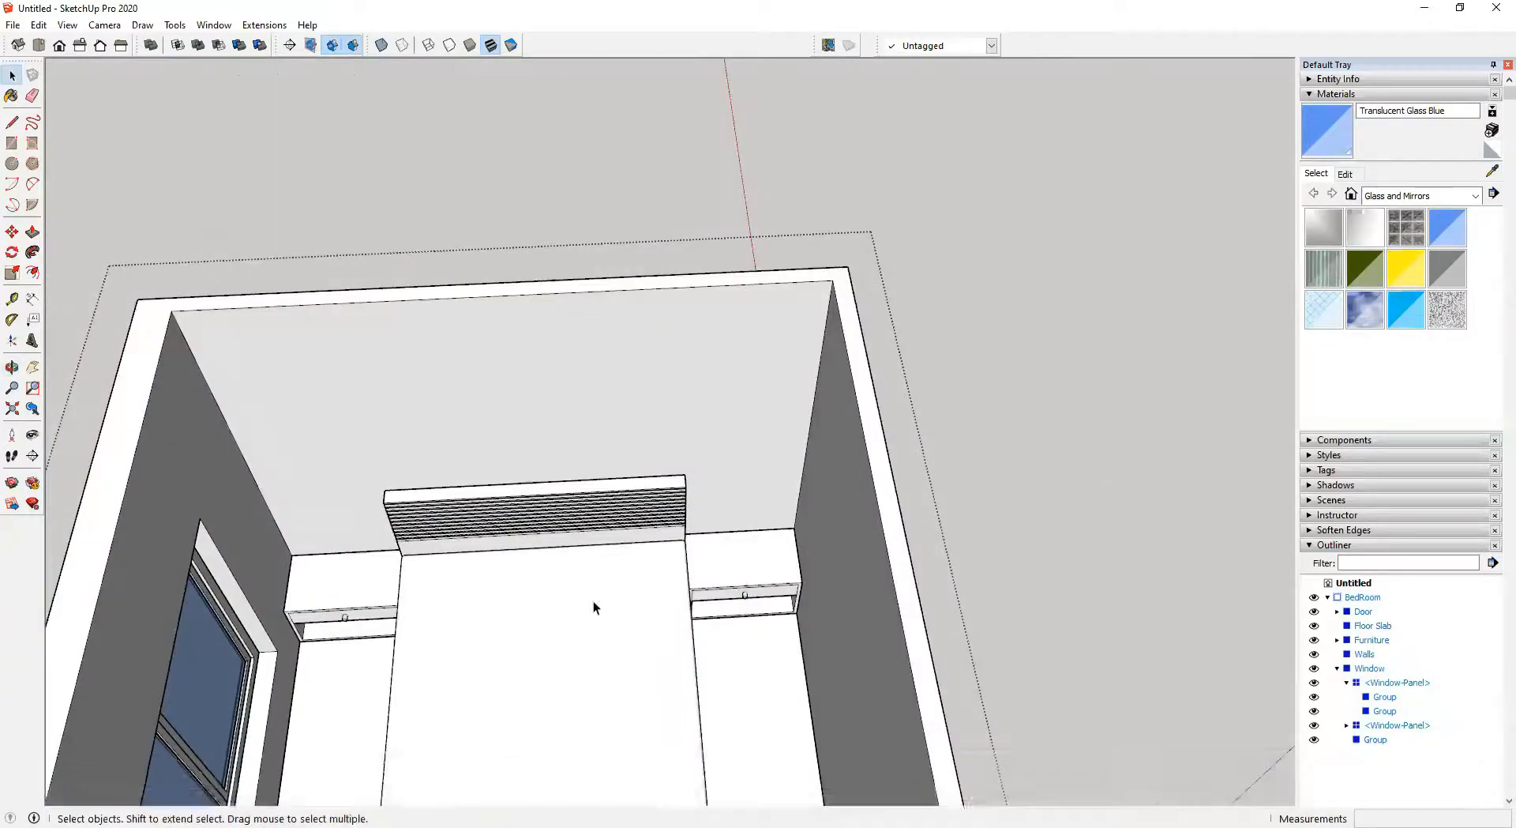
pyautogui.keyDown('shift'); pyautogui.moveTo(594, 605); pyautogui.dragTo(689, 424, button='middle'); pyautogui.keyUp('shift')
pyautogui.scroll(3, 575, 517)
pyautogui.doubleClick(491, 267)
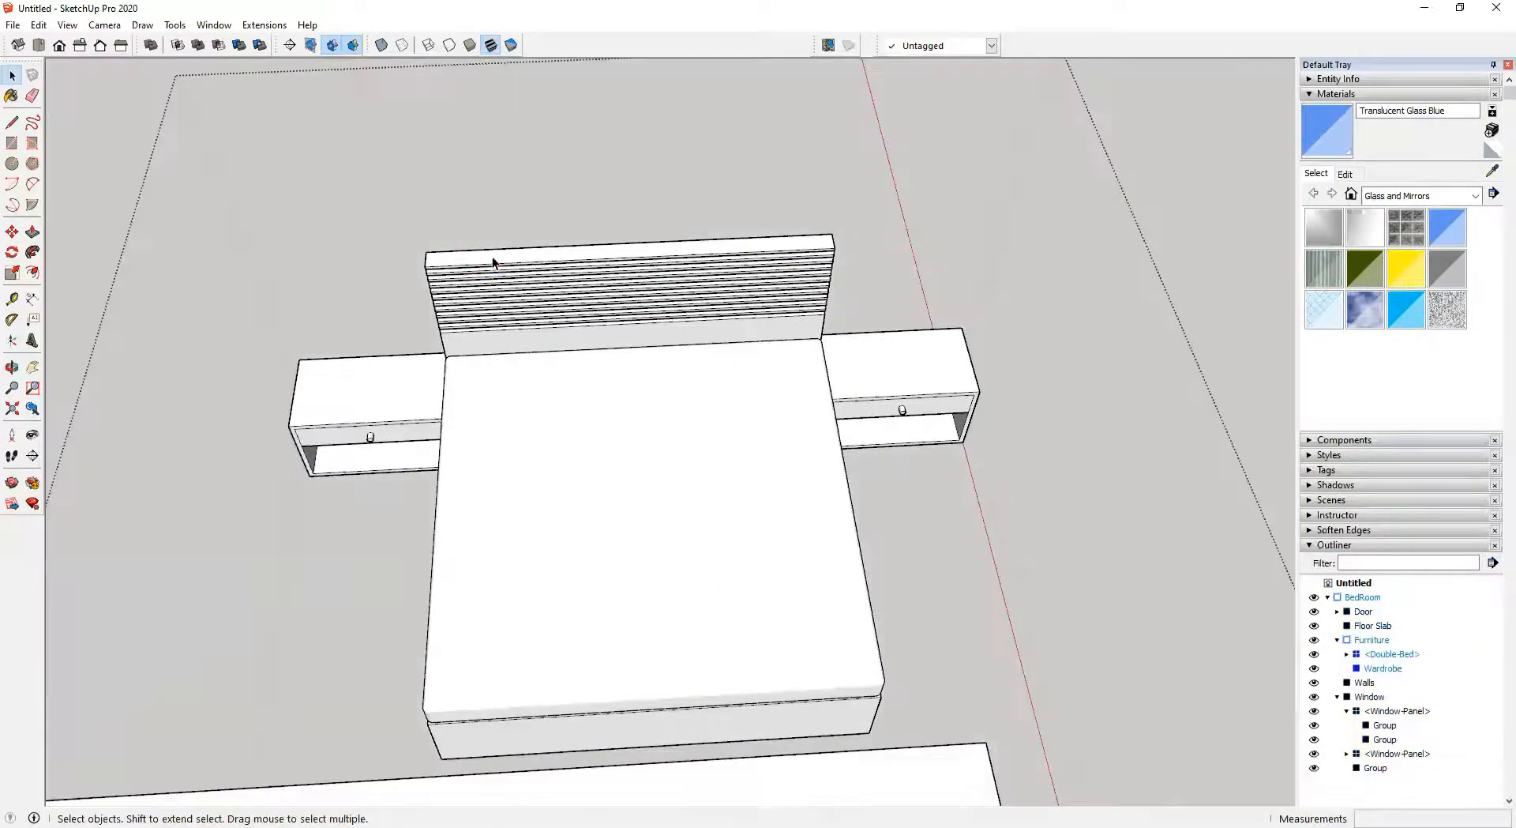
pyautogui.click(491, 256)
pyautogui.moveTo(491, 256); pyautogui.dragTo(382, 231, button='middle')
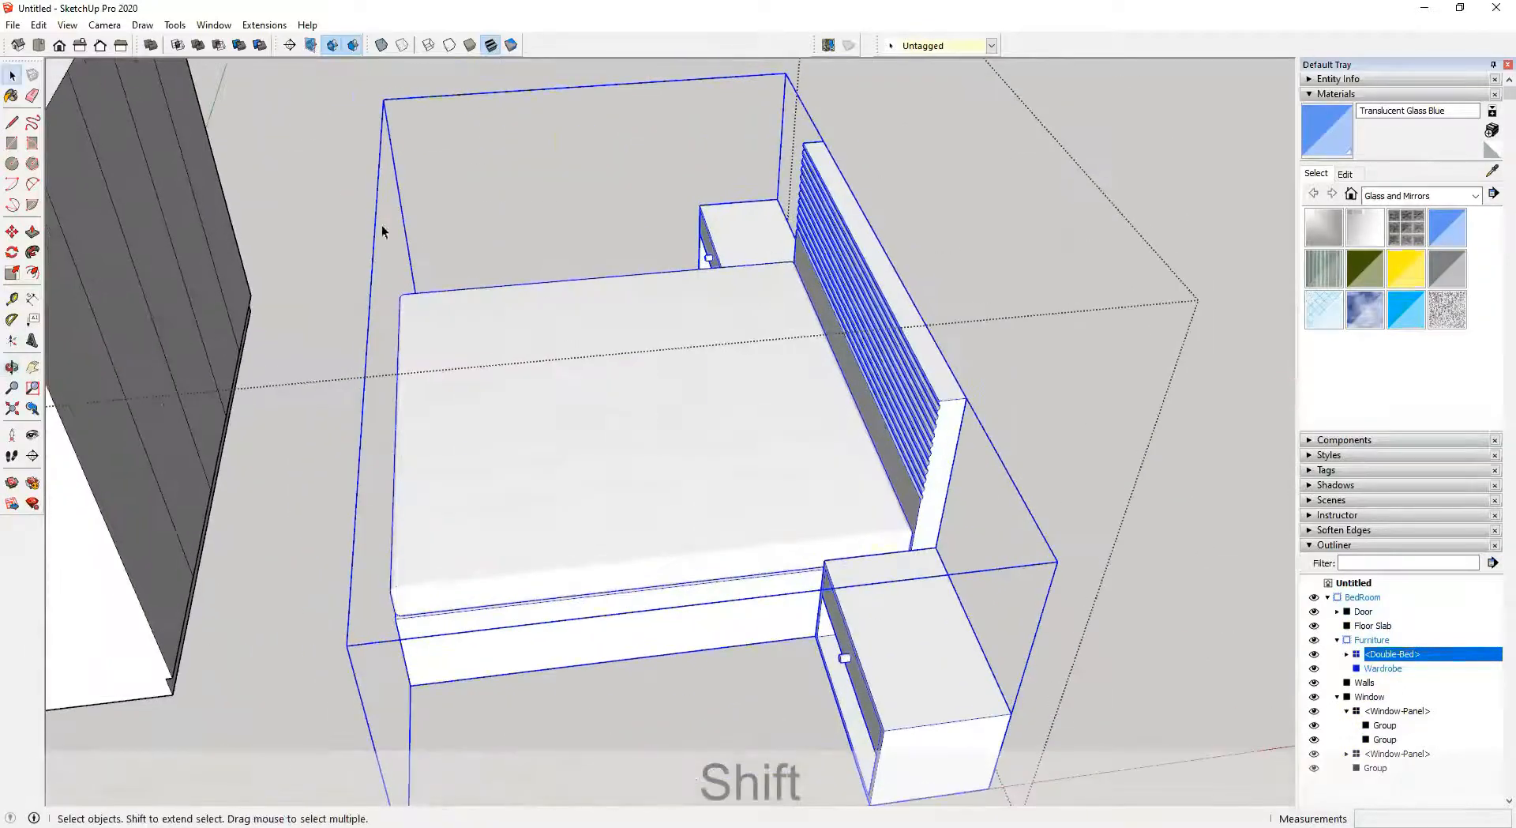
pyautogui.doubleClick(940, 445)
pyautogui.click(920, 482)
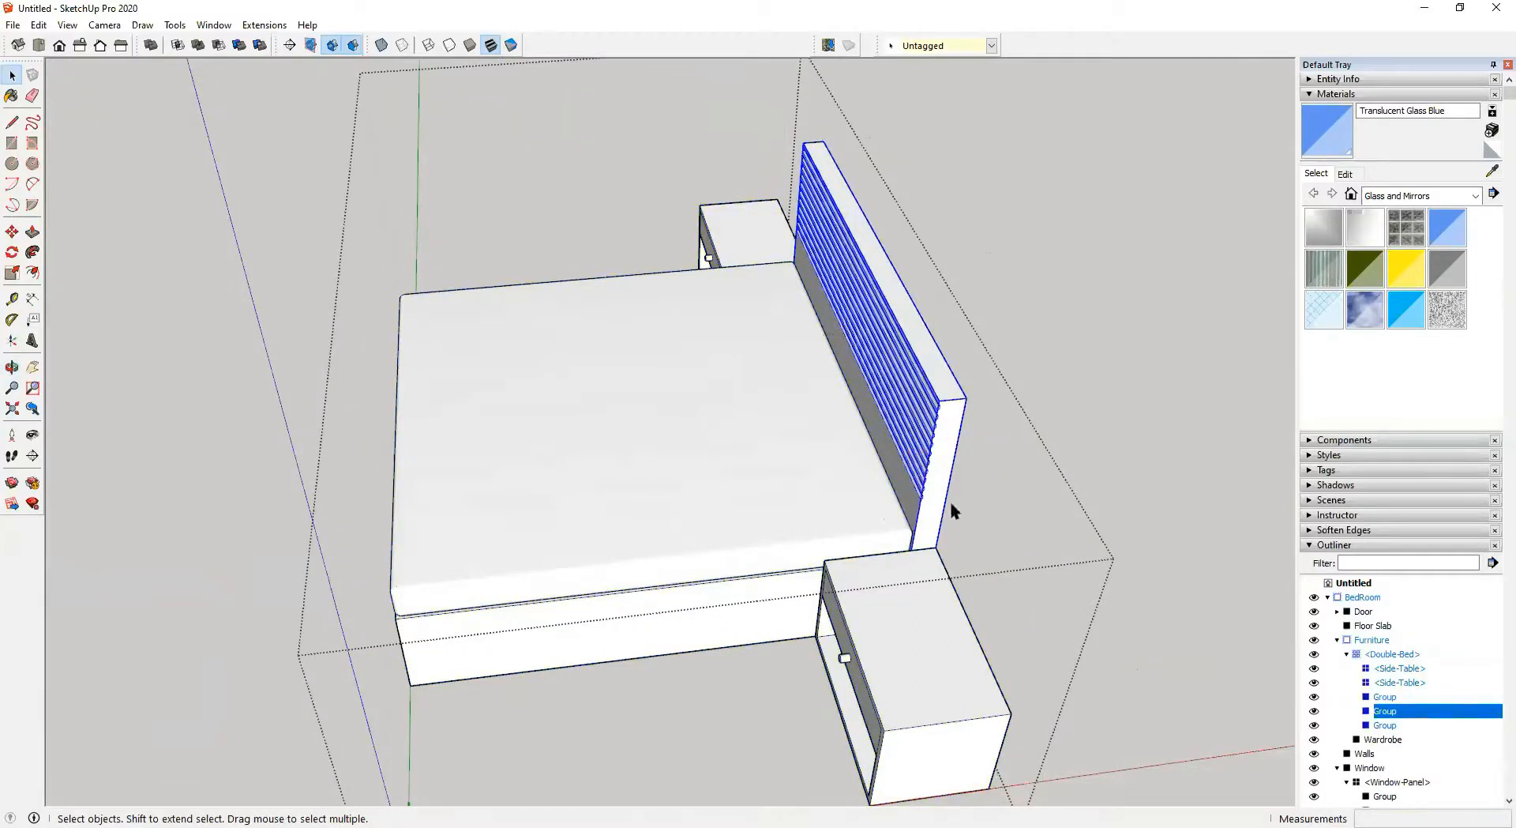
# Try painting the headboard group with Wood Cherry Original from the Wood library, undoing the paint
pyautogui.click(1378, 196)
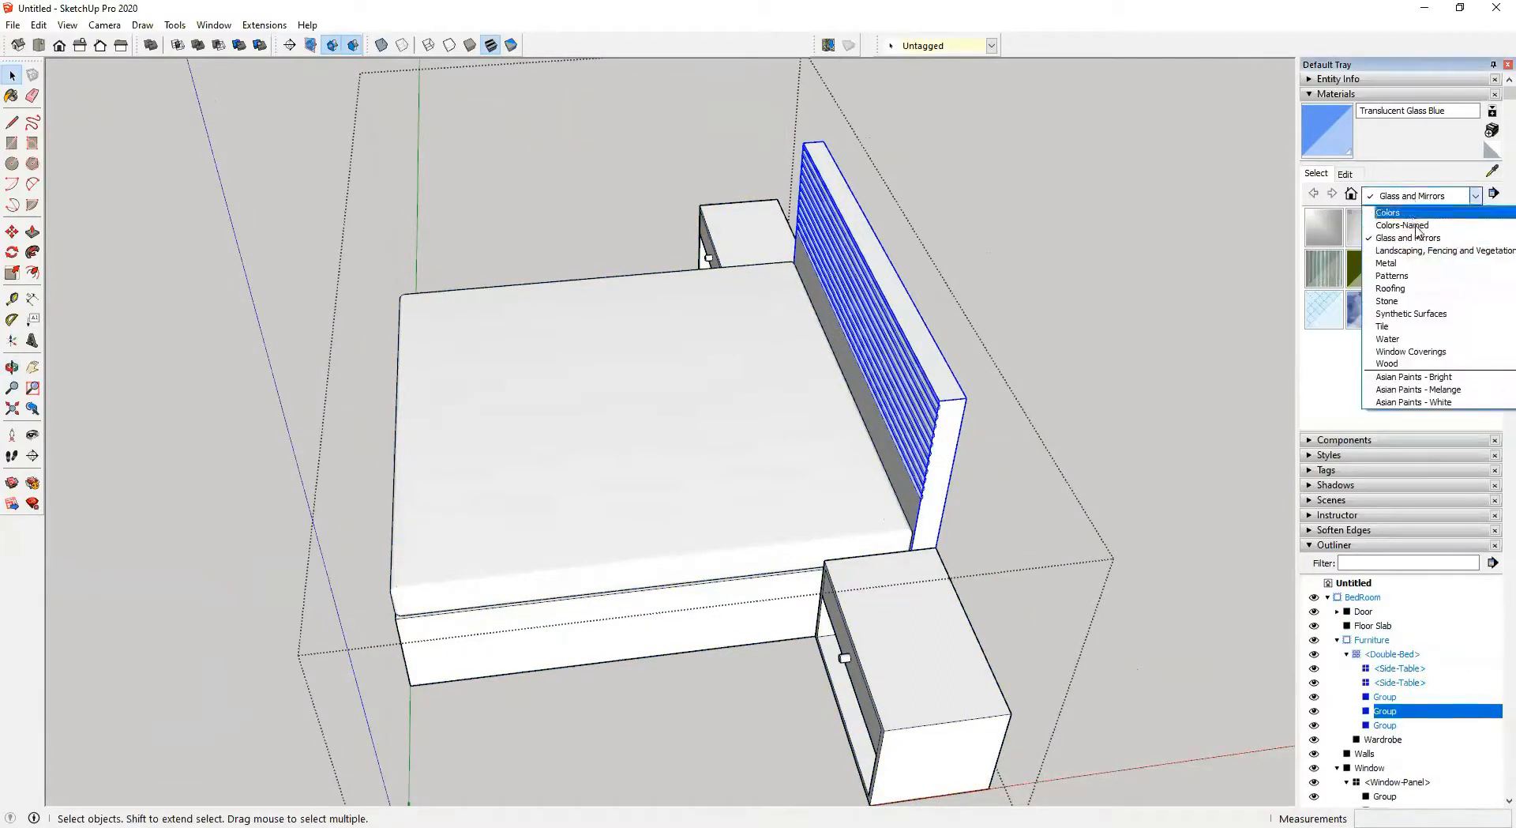
pyautogui.click(1424, 365)
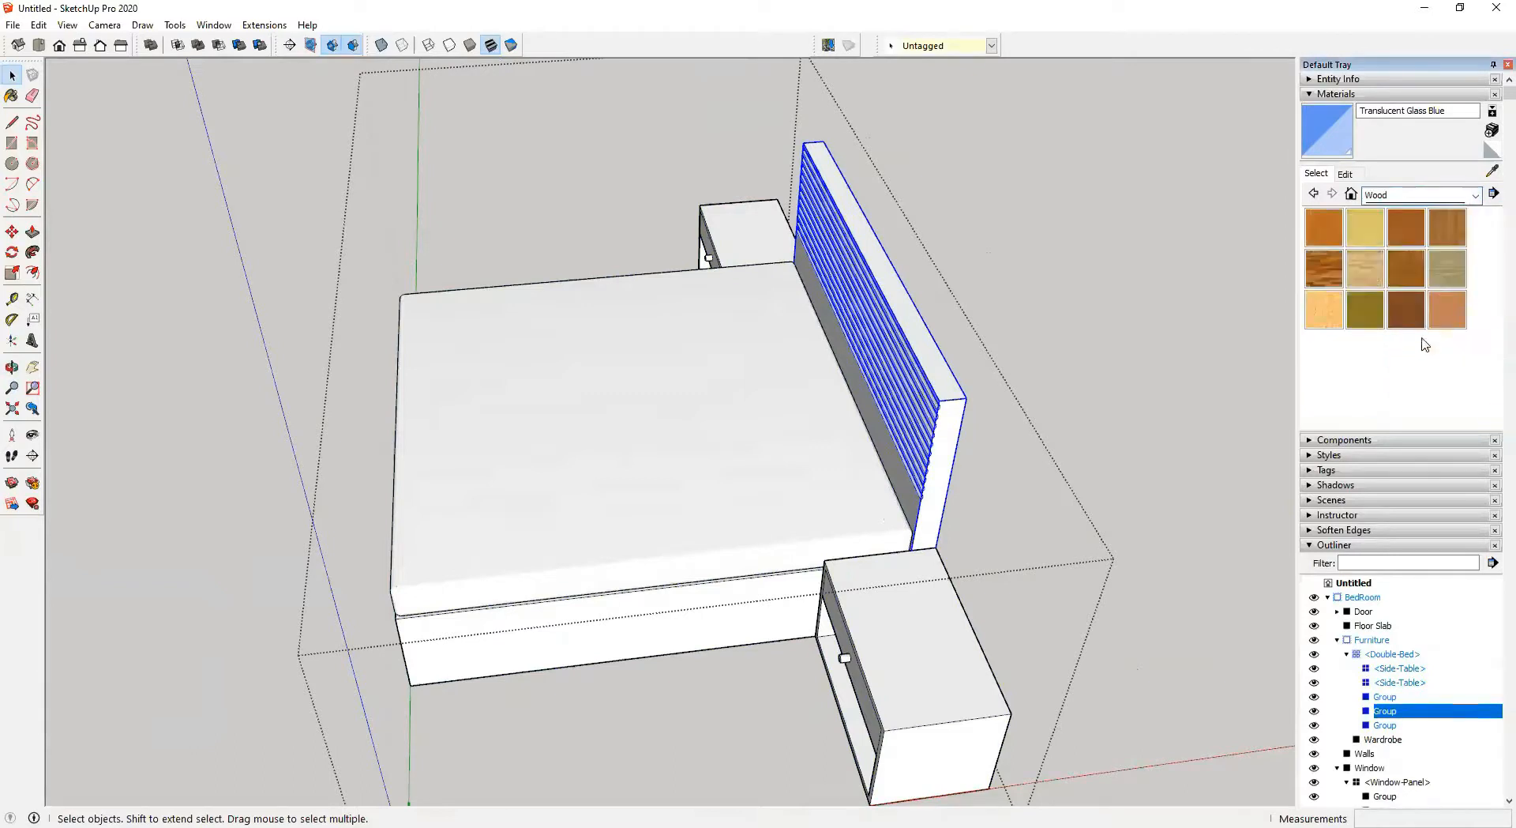
pyautogui.click(1409, 228)
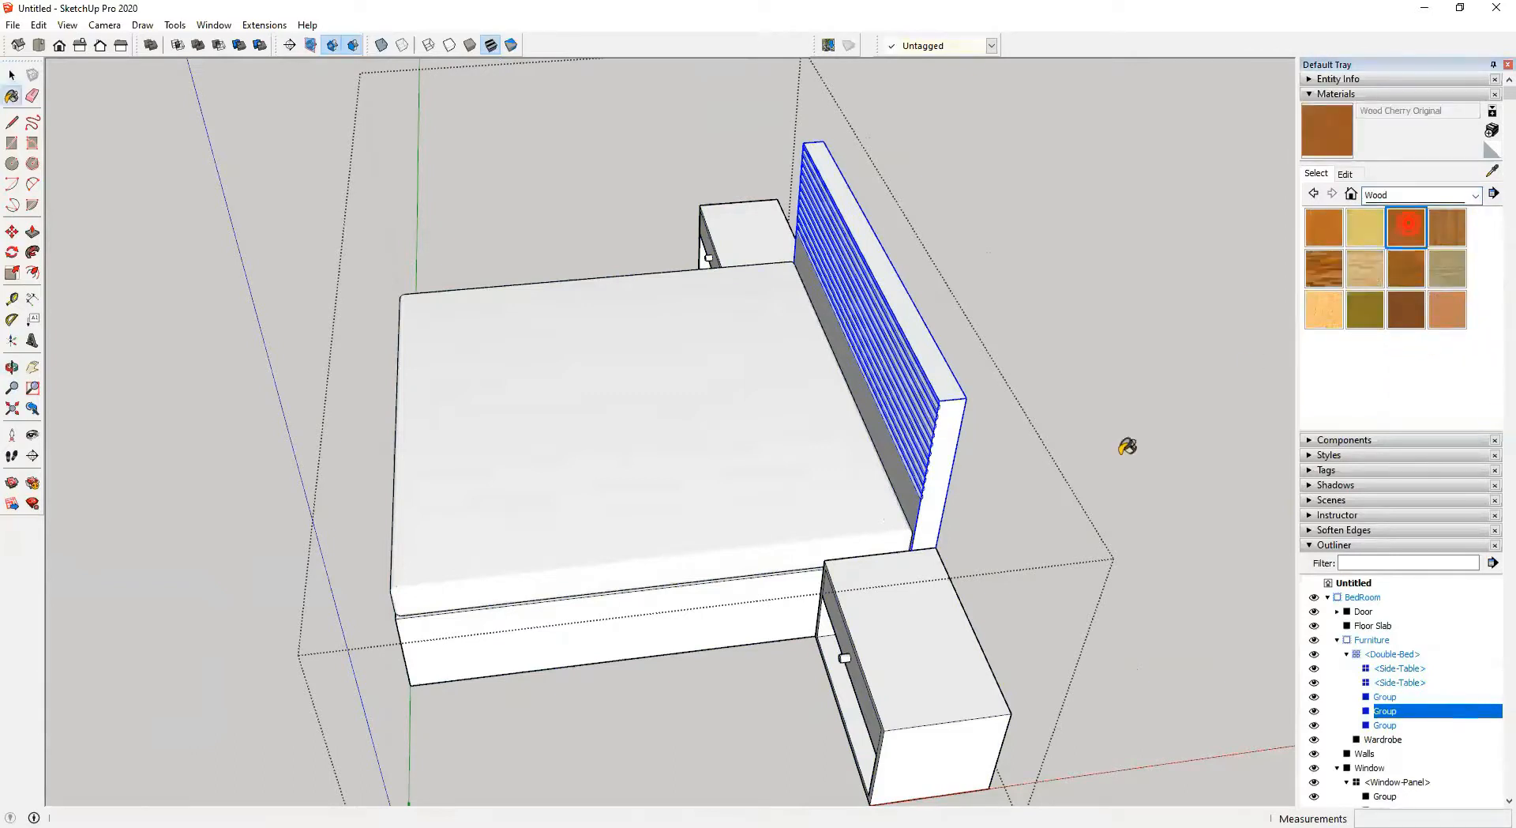
pyautogui.click(965, 409)
pyautogui.moveTo(774, 497)
pyautogui.mouseDown(button='middle')
pyautogui.moveTo(812, 501)
pyautogui.moveTo(765, 511)
pyautogui.moveTo(827, 491)
pyautogui.mouseUp(button='middle')
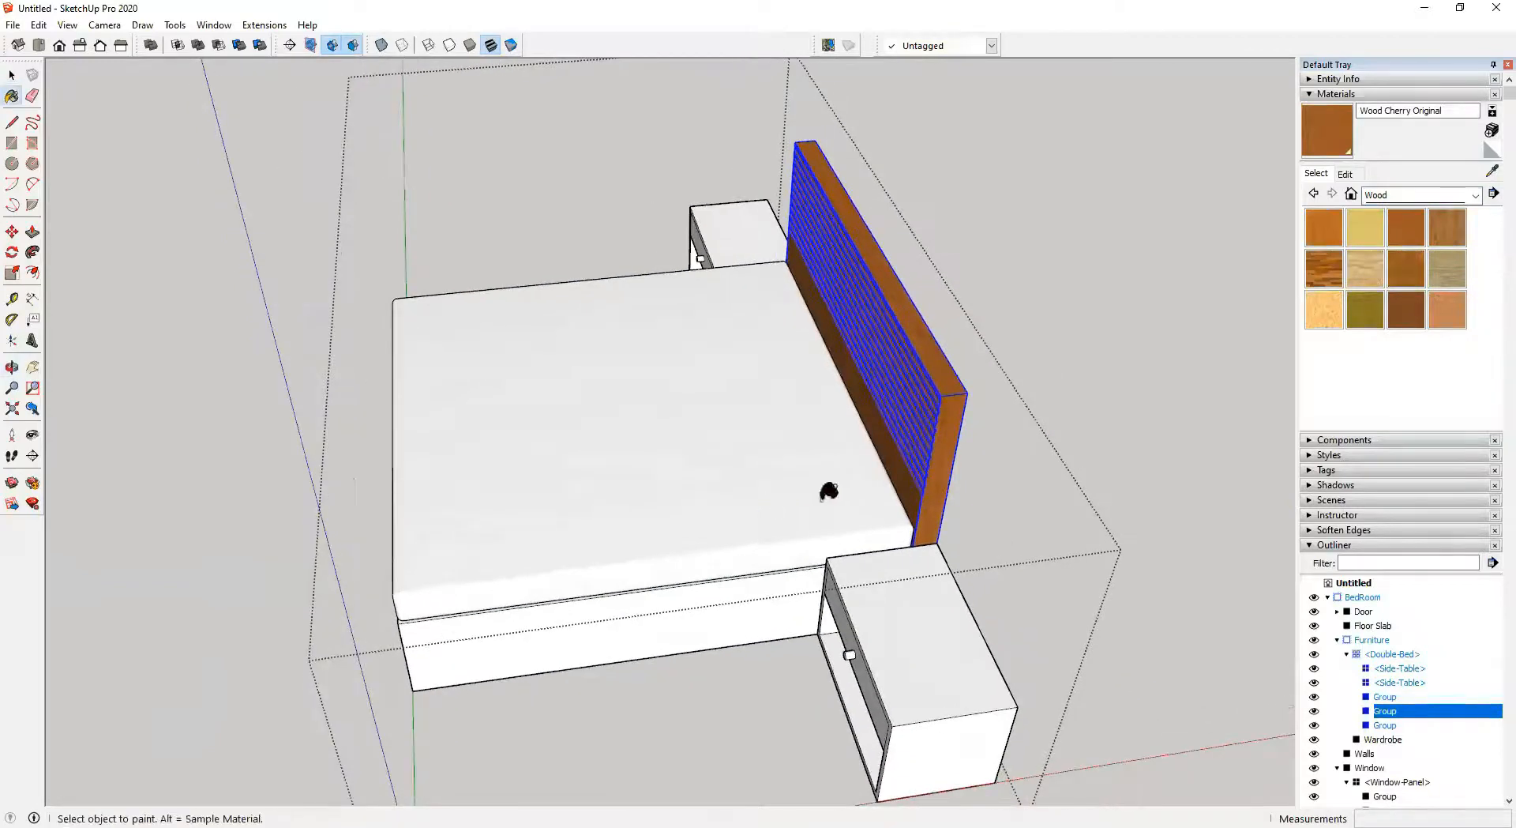
pyautogui.scroll(4, 948, 401)
pyautogui.press('space')
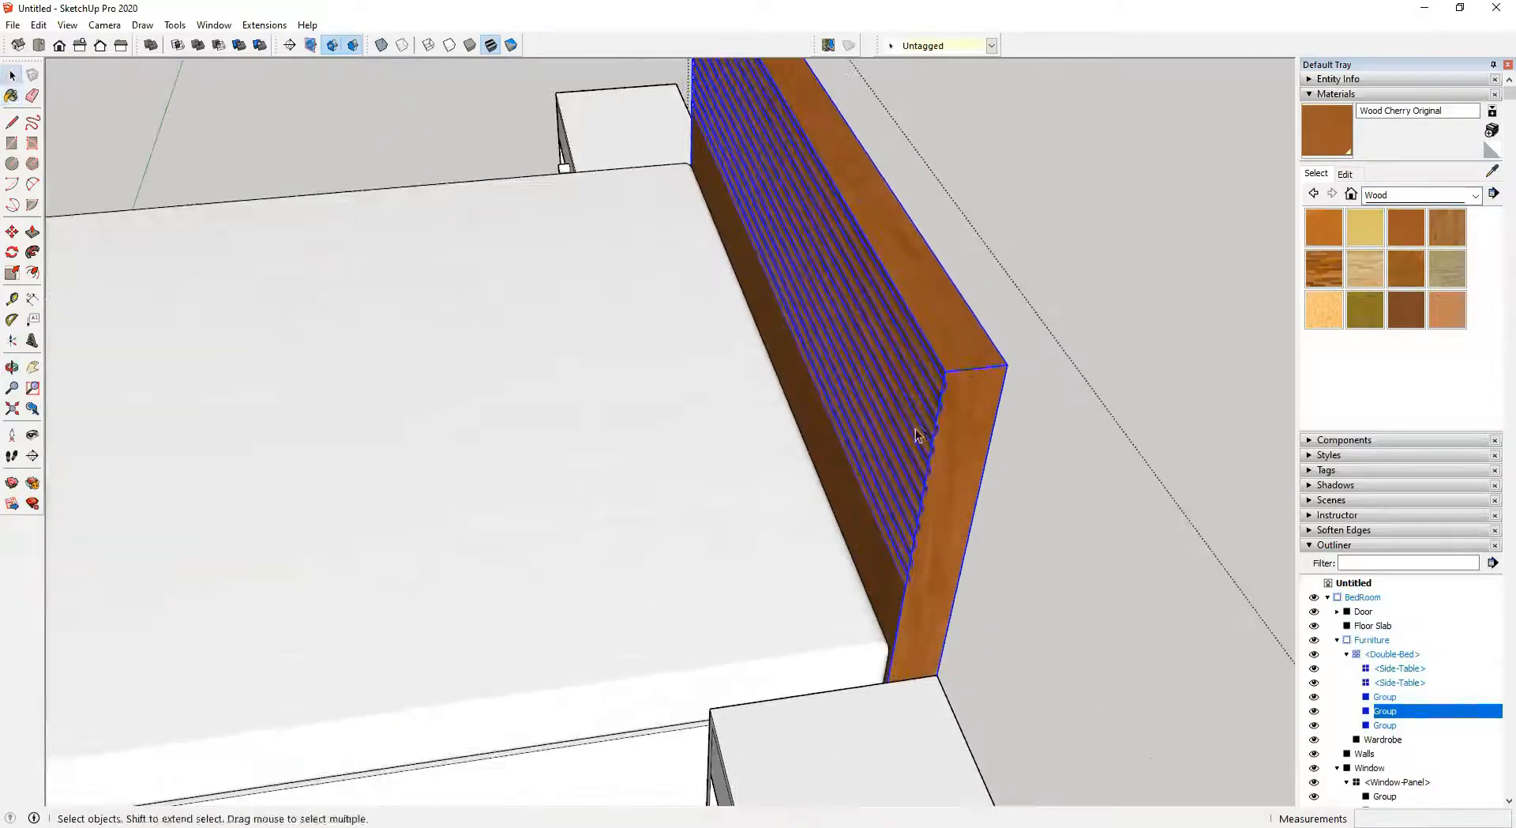
pyautogui.moveTo(917, 434); pyautogui.dragTo(1256, 295, button='middle')
pyautogui.scroll(5, 856, 575)
pyautogui.moveTo(940, 539); pyautogui.dragTo(657, 450, button='middle')
pyautogui.scroll(-2, 827, 504)
pyautogui.scroll(-4, 814, 476)
pyautogui.hotkey('ctrl', 'z')
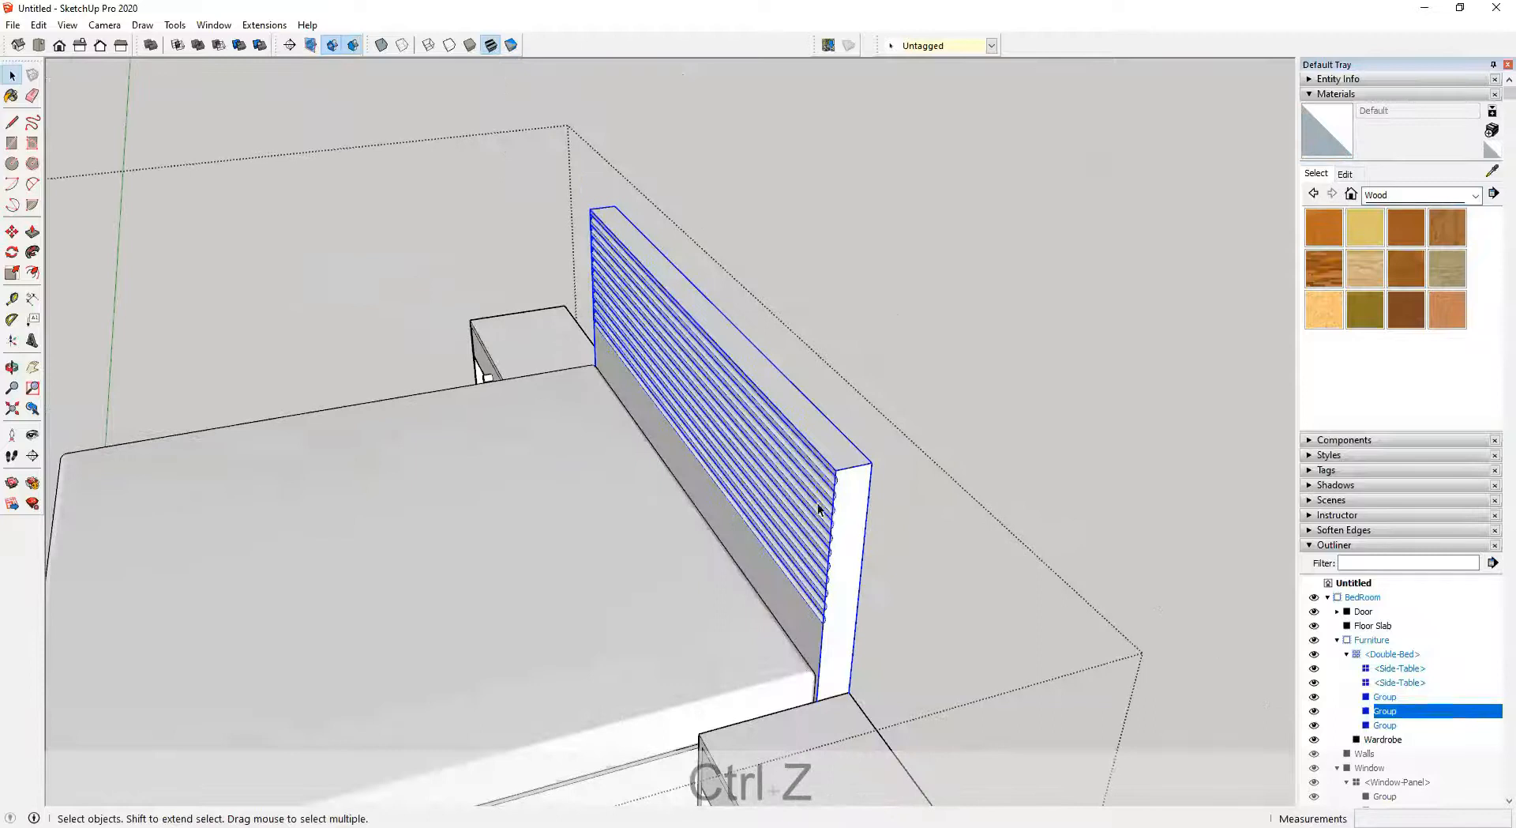
# Try painting individual headboard faces inside its group with Wood Cherry Original, undoing the attempts
pyautogui.scroll(2, 819, 506)
pyautogui.doubleClick(804, 664)
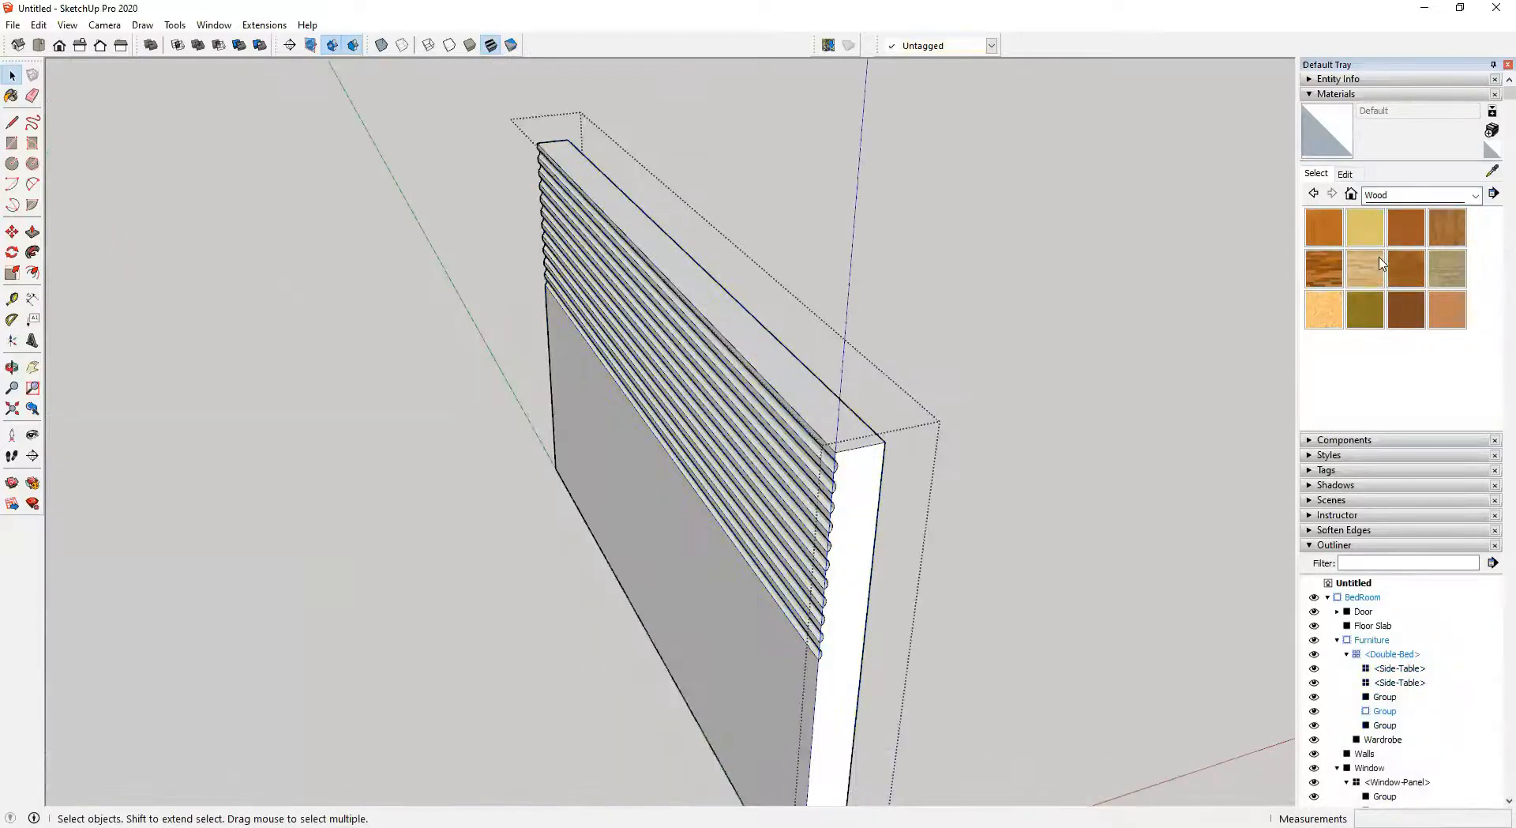
pyautogui.click(1424, 238)
pyautogui.click(761, 658)
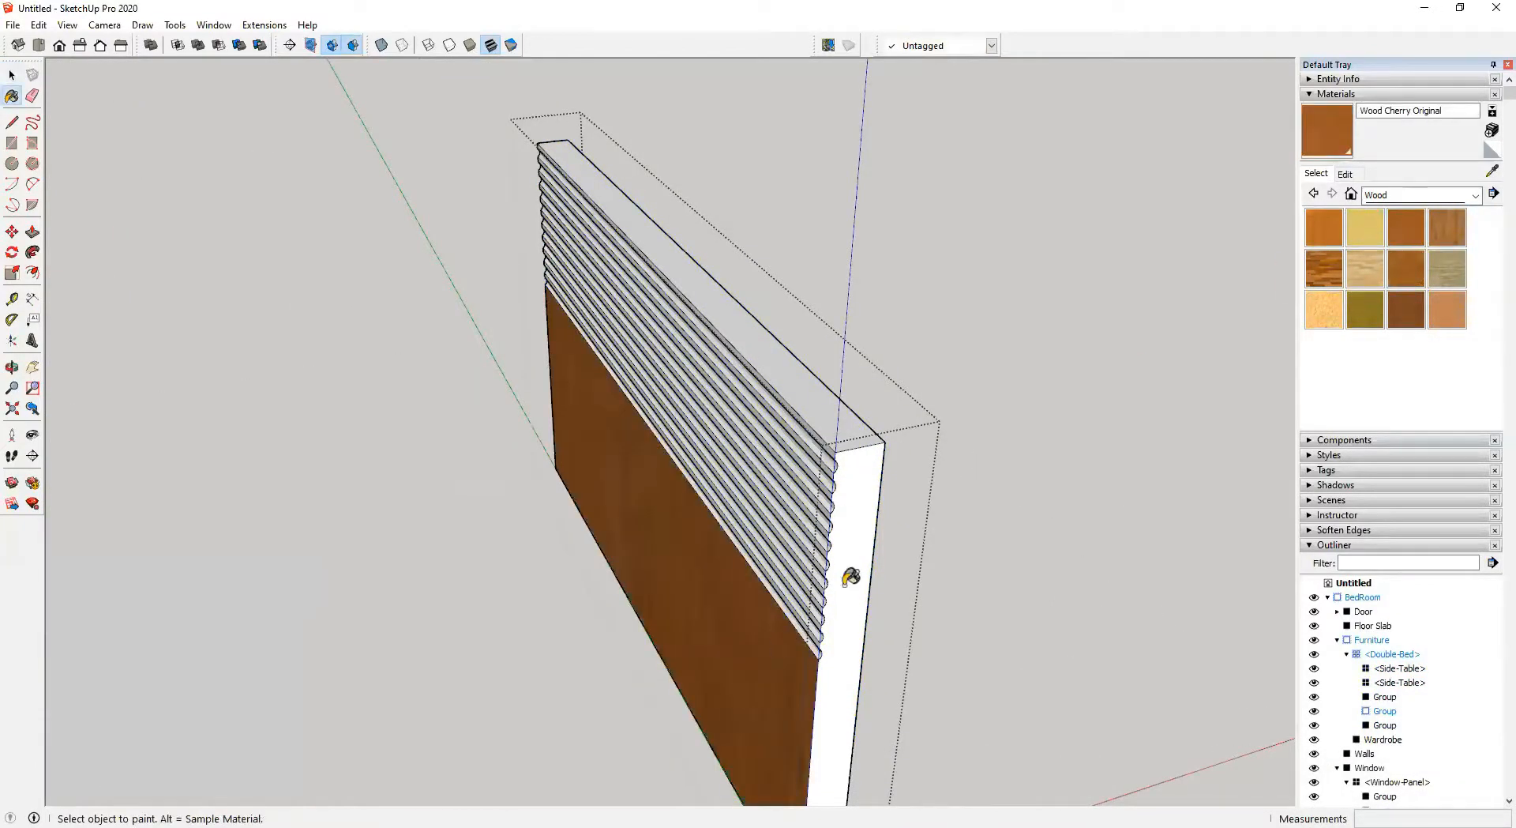
pyautogui.click(850, 574)
pyautogui.click(825, 424)
pyautogui.scroll(3, 837, 428)
pyautogui.click(884, 412)
pyautogui.click(873, 441)
pyautogui.click(870, 500)
pyautogui.click(870, 548)
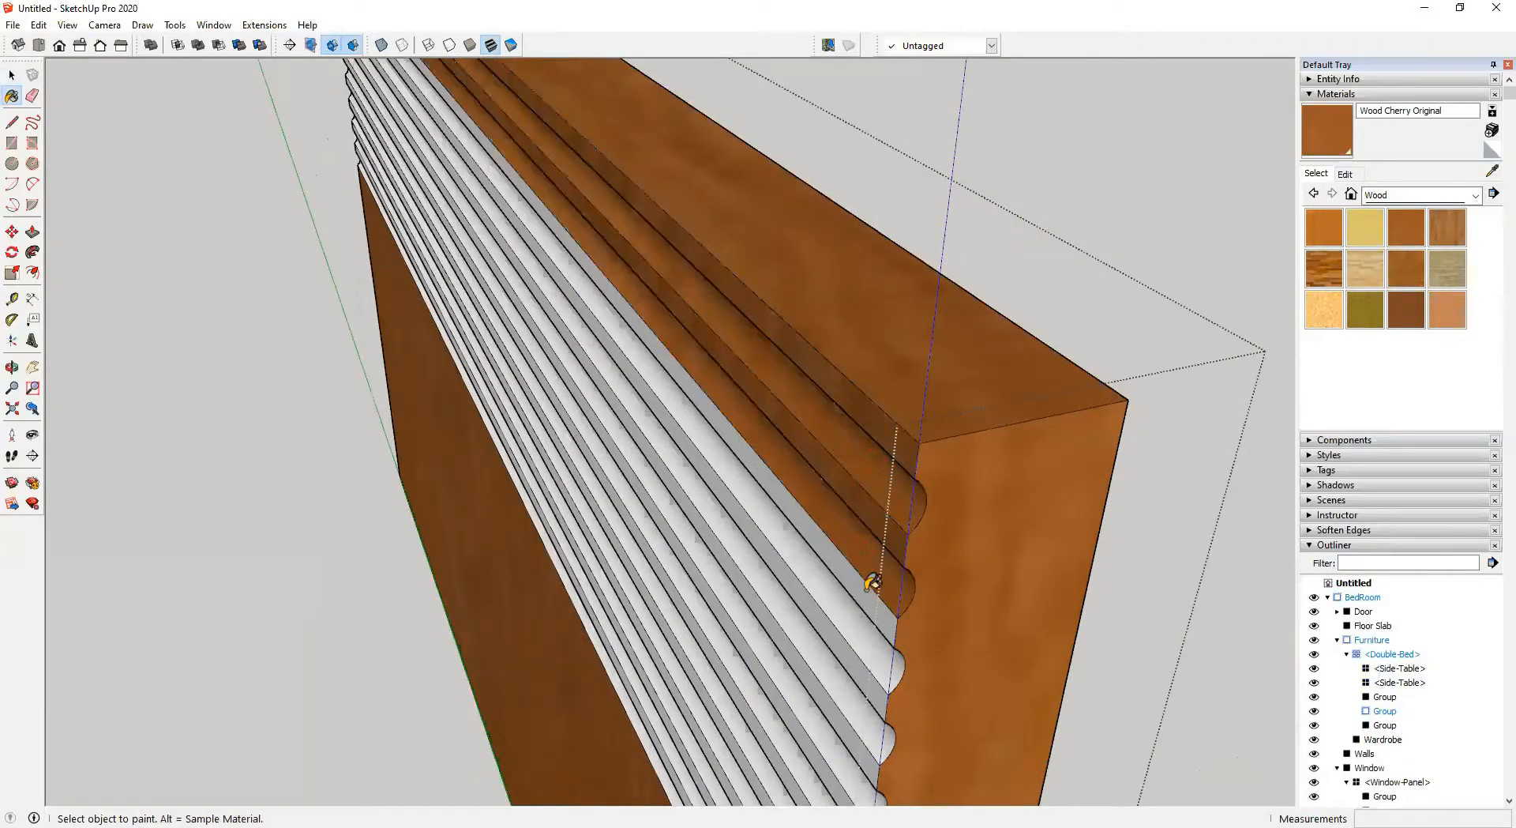
pyautogui.click(867, 590)
pyautogui.click(852, 622)
pyautogui.keyDown('shift'); pyautogui.moveTo(848, 565); pyautogui.dragTo(837, 503, button='middle'); pyautogui.keyUp('shift')
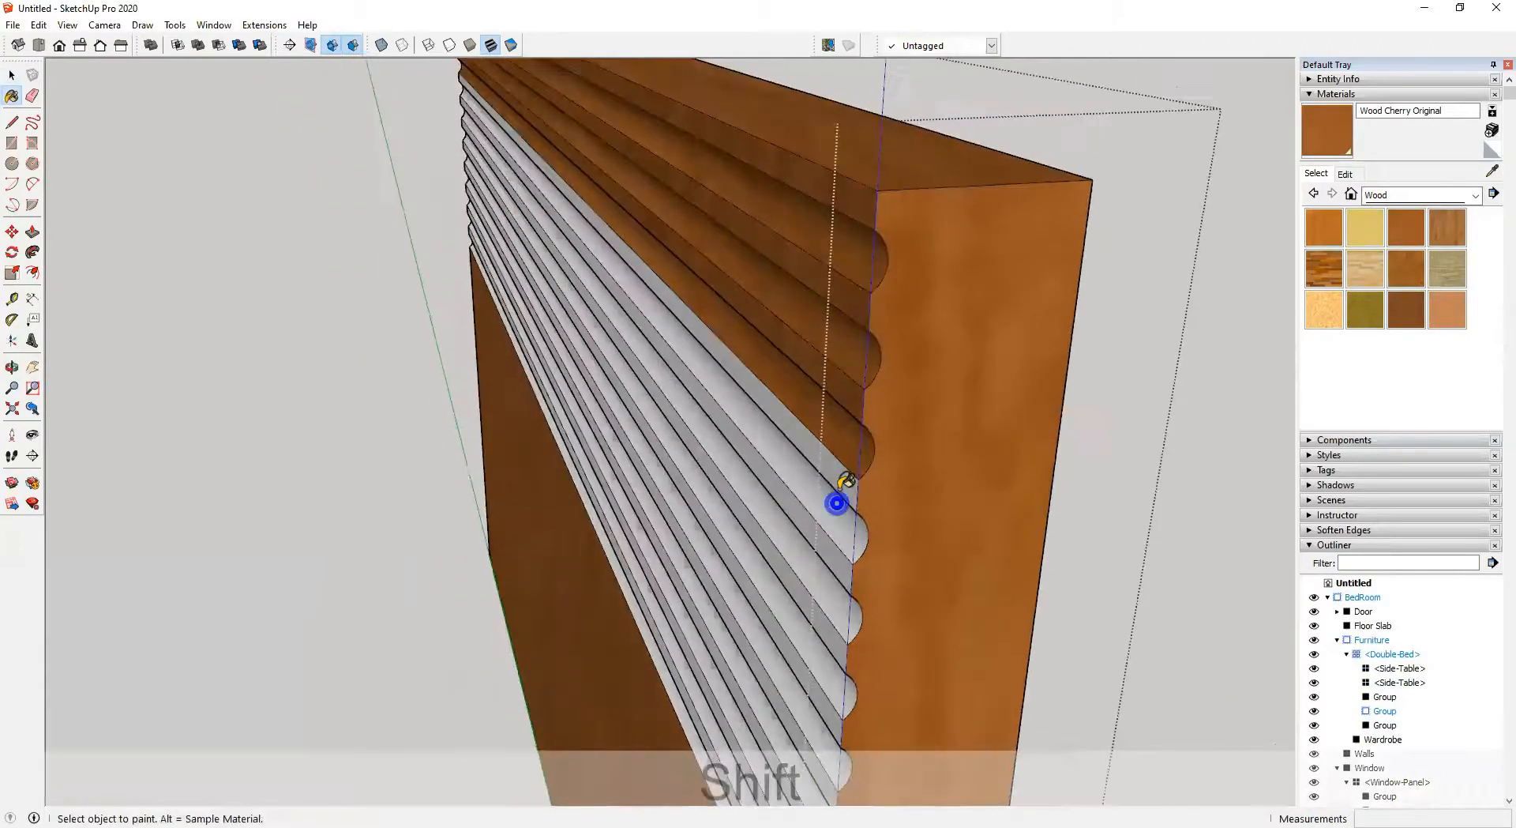
pyautogui.scroll(-5, 842, 483)
pyautogui.hotkey('ctrl', 'z')
pyautogui.hotkey('ctrl', 'z')
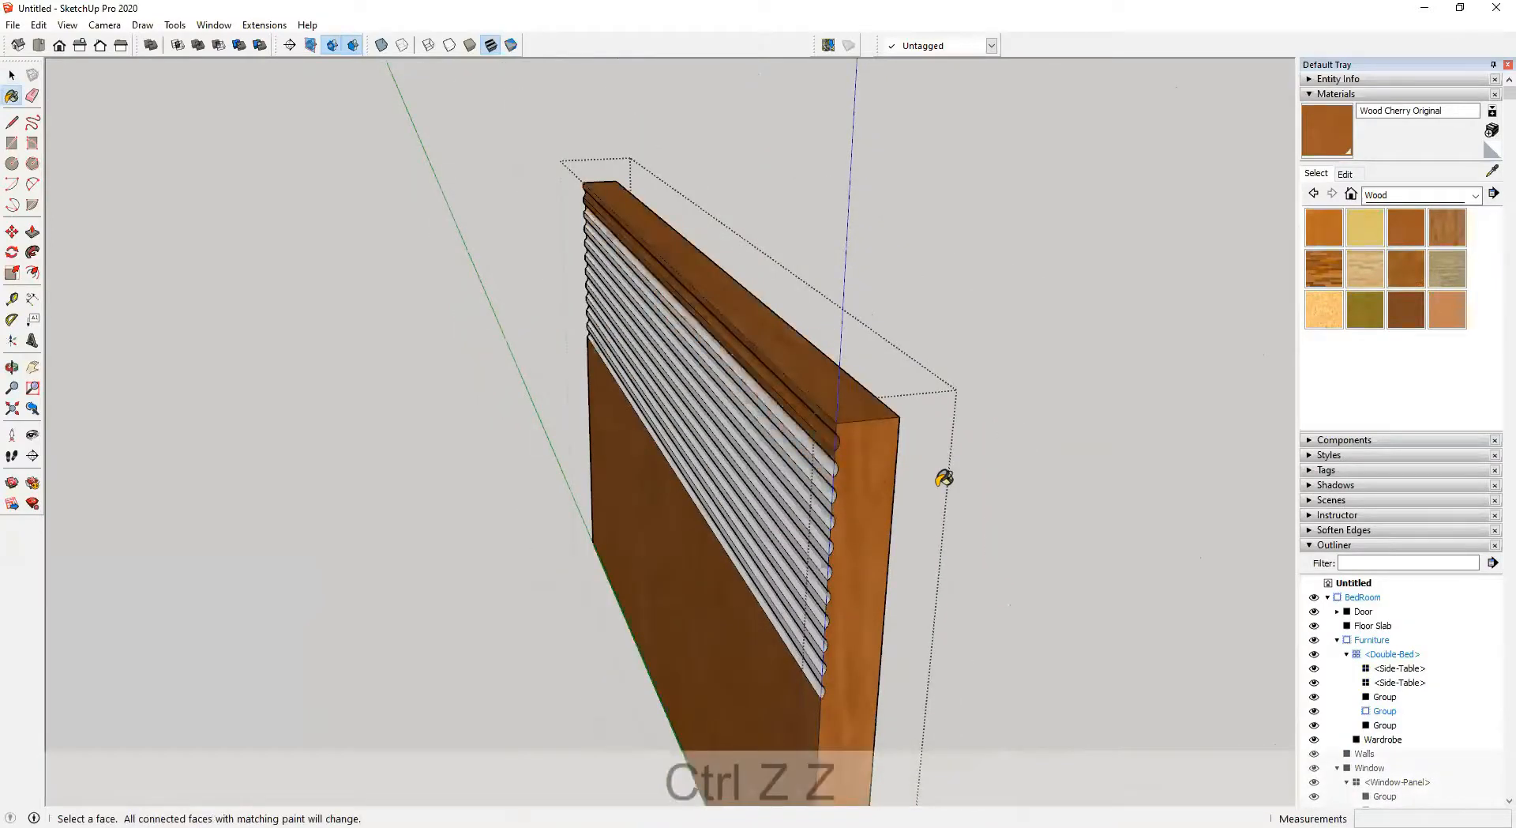
pyautogui.hotkey('ctrl', 'z')
pyautogui.hotkey('ctrl', 'z')
pyautogui.hotkey('ctrl', 'z')
pyautogui.hotkey('ctrl', 'z')
pyautogui.hotkey('ctrl', 'z')
pyautogui.hotkey('ctrl', 'z')
pyautogui.hotkey('ctrl', 'z')
# Paint the whole headboard group with Wood Cherry Original
pyautogui.moveTo(1009, 439); pyautogui.dragTo(1139, 381, button='middle')
pyautogui.press('space')
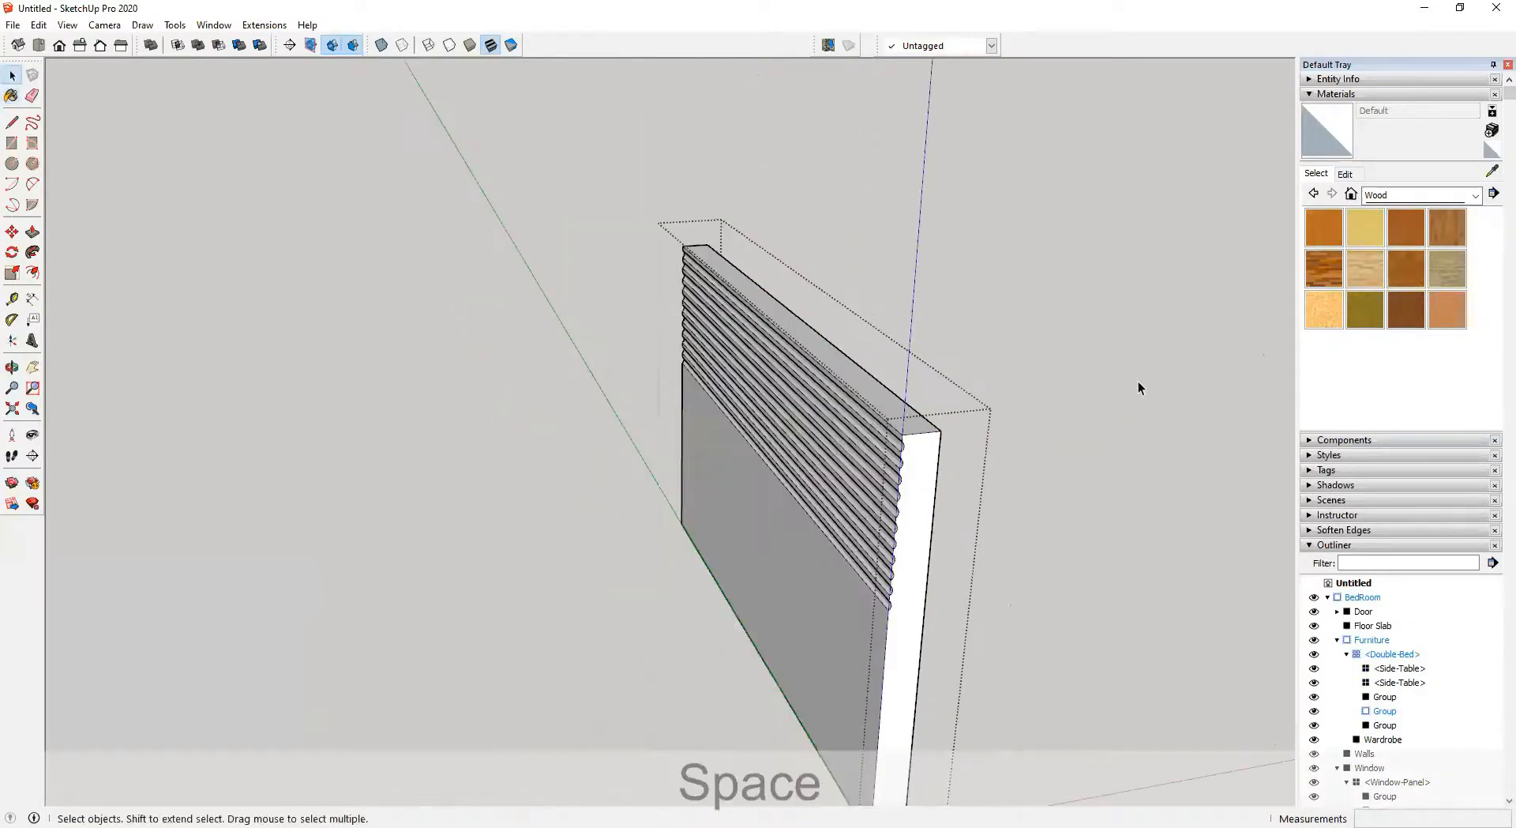
pyautogui.click(1139, 383)
pyautogui.click(1413, 229)
pyautogui.click(863, 396)
pyautogui.moveTo(863, 396)
pyautogui.mouseDown(button='middle')
pyautogui.moveTo(771, 545)
pyautogui.moveTo(1049, 642)
pyautogui.moveTo(1025, 513)
pyautogui.moveTo(899, 652)
pyautogui.mouseUp(button='middle')
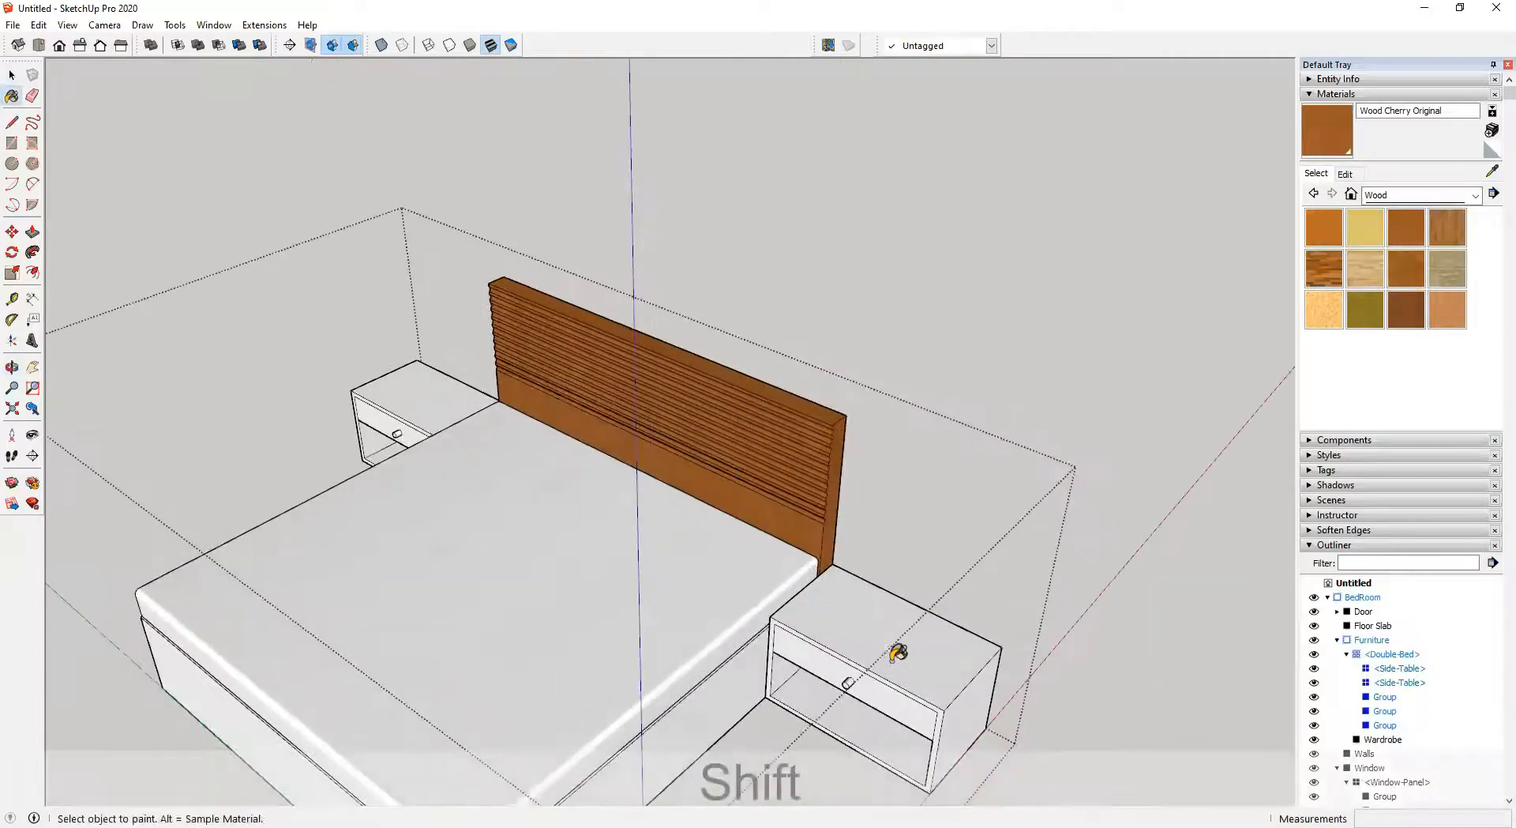
# Paint both side tables and the bed base with Wood Cherry Original
pyautogui.click(897, 615)
pyautogui.click(397, 386)
pyautogui.moveTo(397, 386)
pyautogui.mouseDown(button='middle')
pyautogui.moveTo(687, 575)
pyautogui.moveTo(924, 653)
pyautogui.moveTo(1178, 609)
pyautogui.moveTo(945, 598)
pyautogui.moveTo(743, 439)
pyautogui.moveTo(644, 443)
pyautogui.mouseUp(button='middle')
pyautogui.click(715, 735)
pyautogui.moveTo(877, 590); pyautogui.dragTo(553, 532, button='middle')
pyautogui.press('space')
pyautogui.scroll(3, 605, 491)
# Paint the wardrobe group with Wood Cherry Original
pyautogui.click(619, 445)
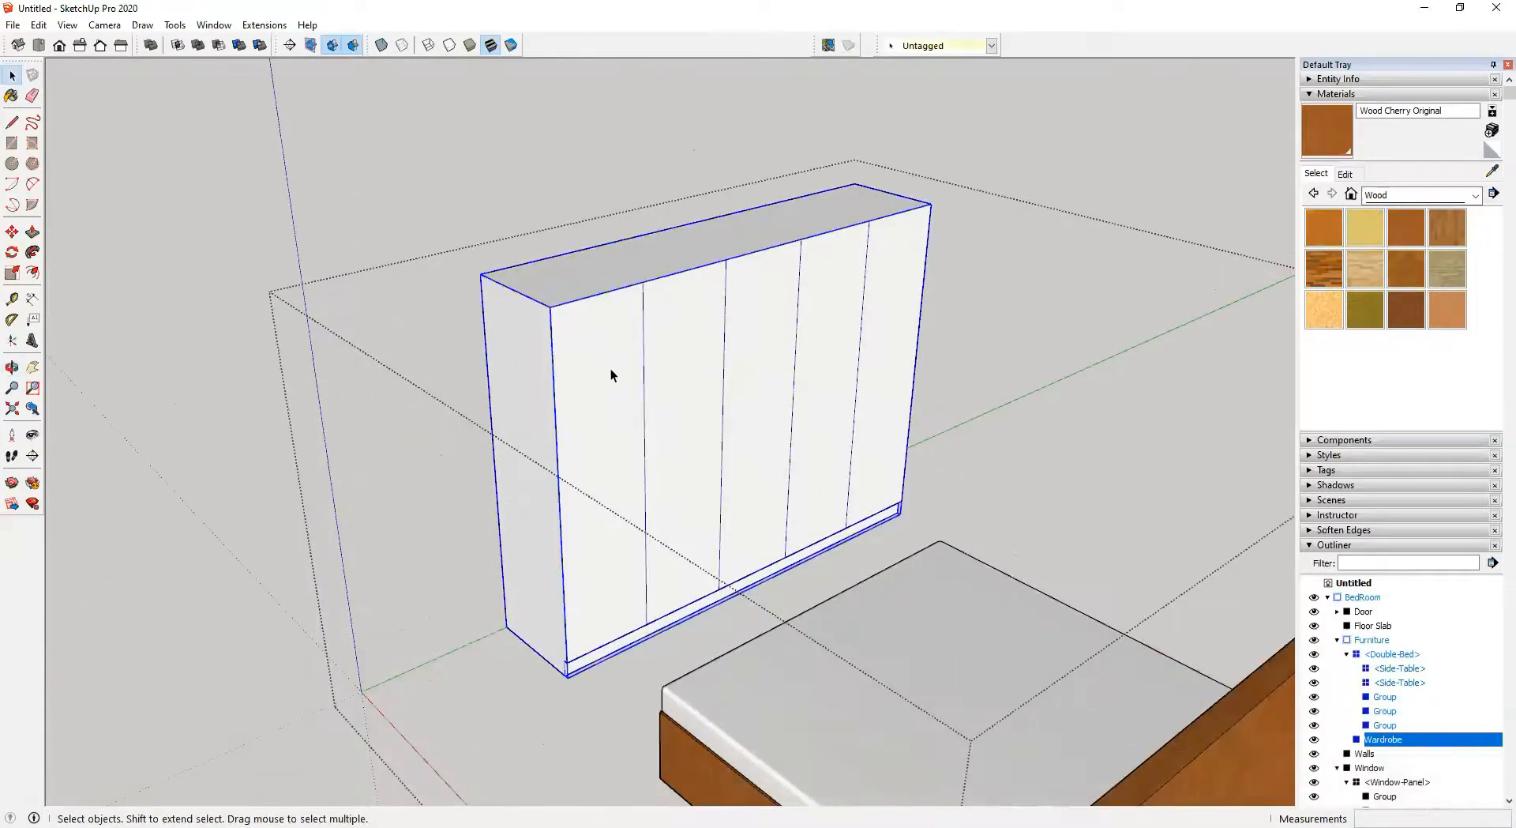
pyautogui.doubleClick(589, 334)
pyautogui.click(619, 317)
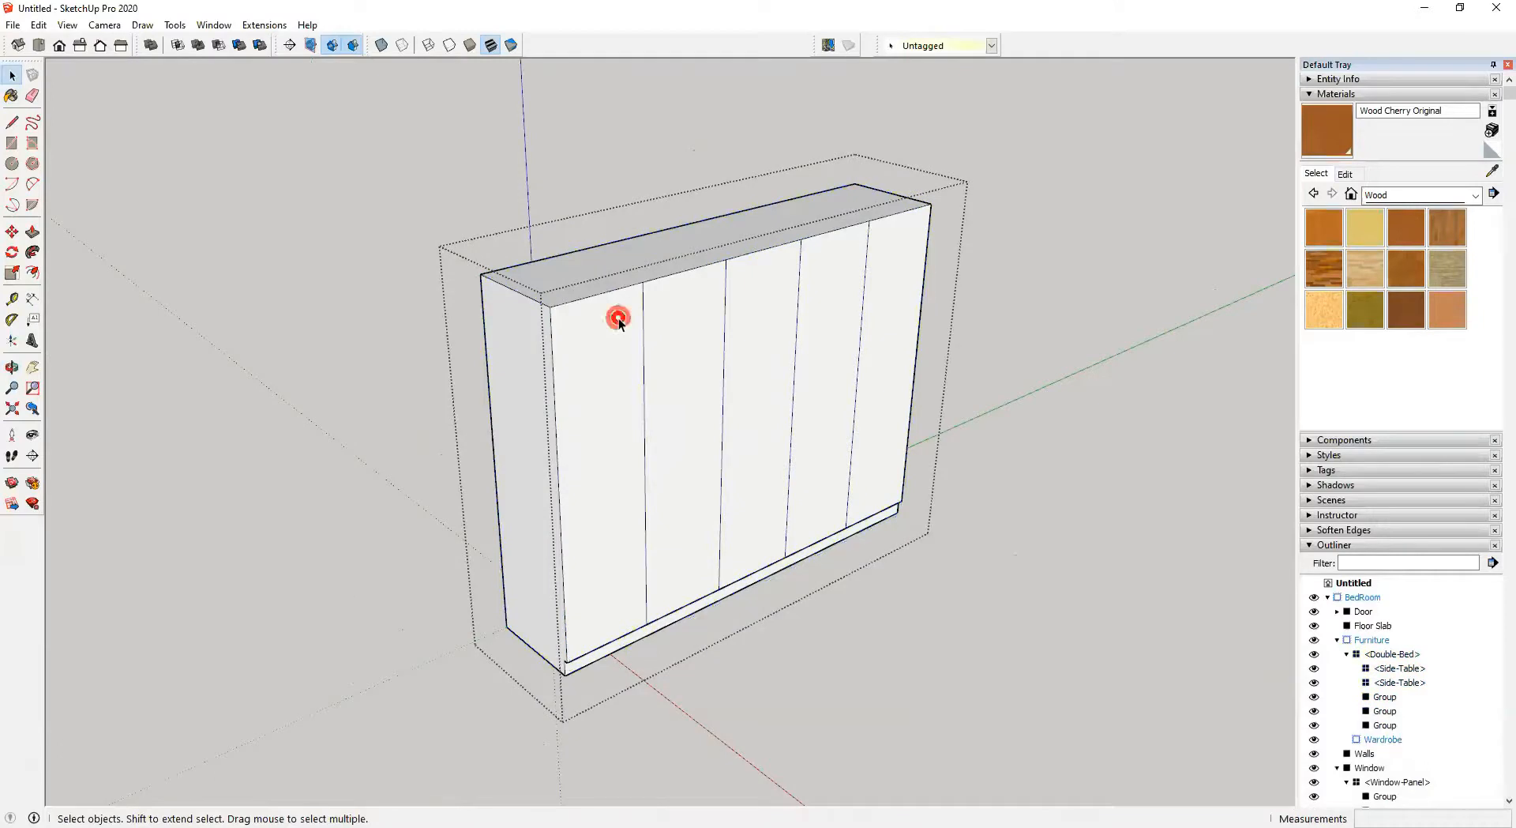
pyautogui.click(416, 193)
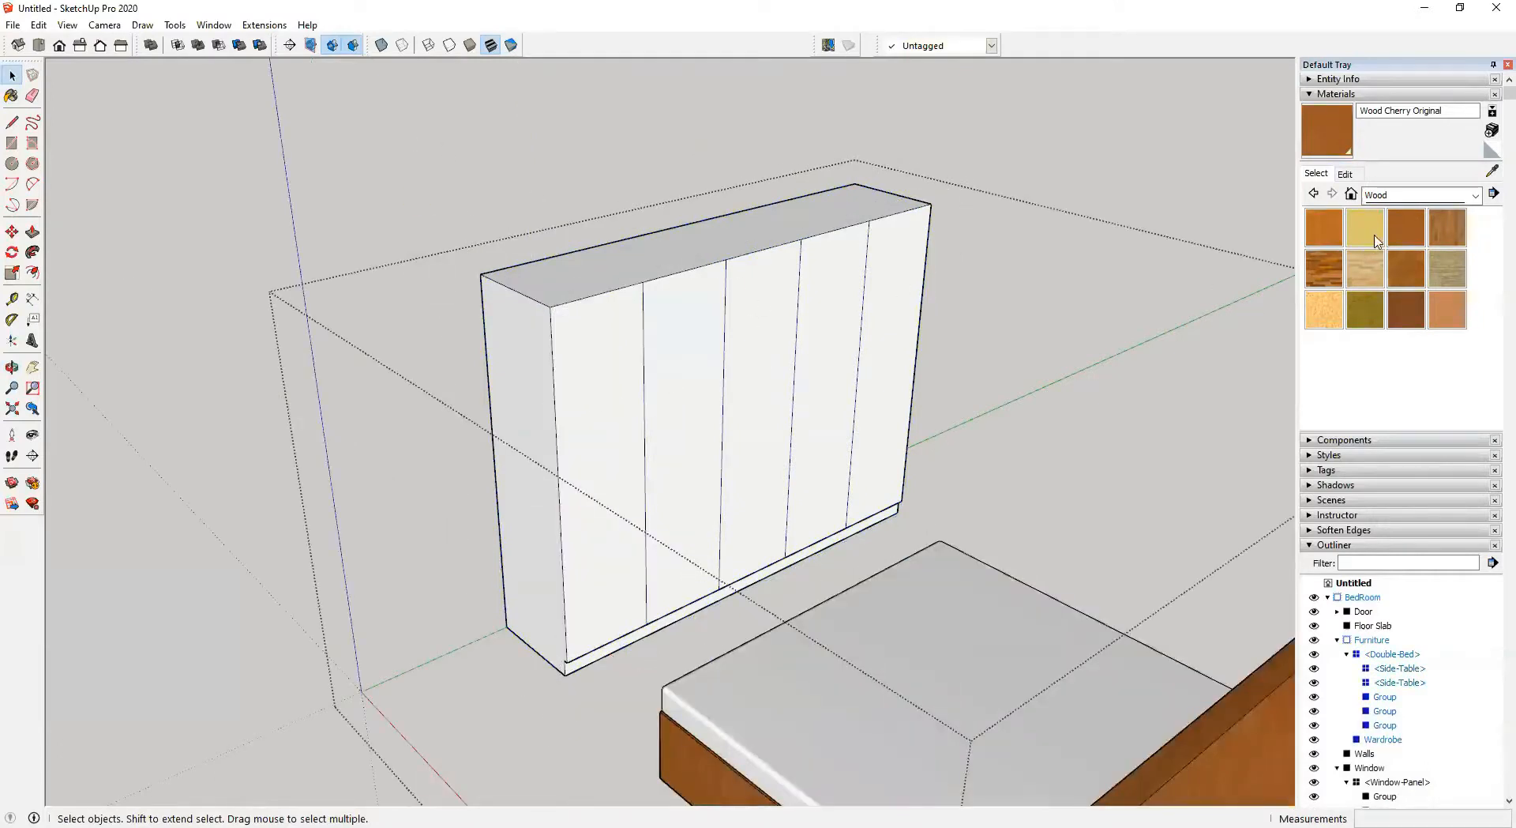
pyautogui.click(1412, 233)
pyautogui.click(556, 332)
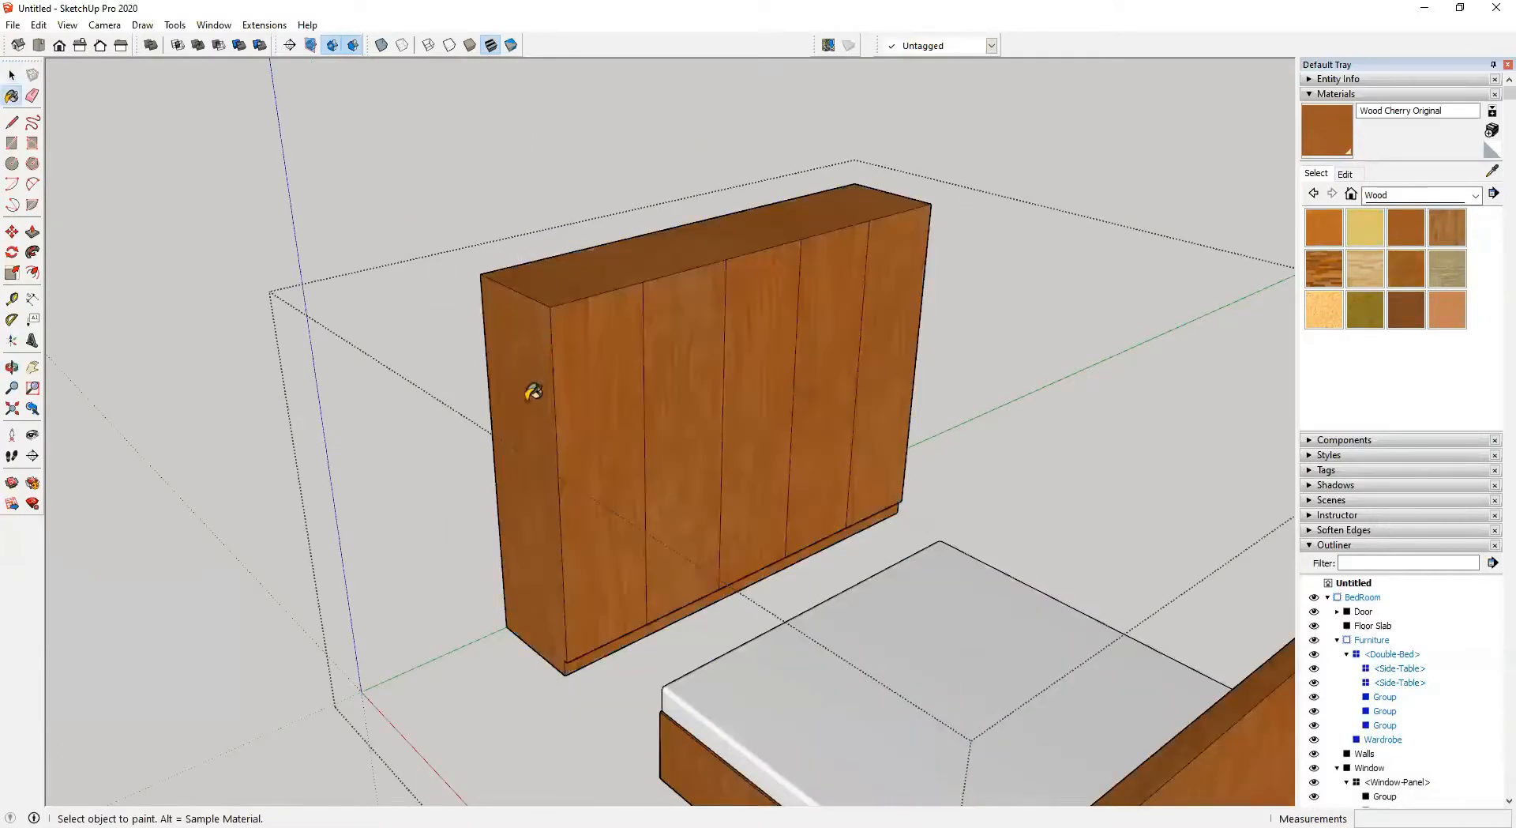
pyautogui.scroll(-2, 543, 398)
pyautogui.moveTo(647, 430); pyautogui.dragTo(805, 440, button='middle')
pyautogui.press('space')
# Open the Double-Bed group, select the mattress group and paint it with Carpet Berber Multi from the Carpet, Fabrics, Leathers library
pyautogui.click(914, 235)
pyautogui.moveTo(734, 567); pyautogui.dragTo(1248, 731, button='middle')
pyautogui.moveTo(711, 418); pyautogui.dragTo(1032, 511, button='middle')
pyautogui.scroll(4, 477, 597)
pyautogui.click(476, 596)
pyautogui.keyDown('shift'); pyautogui.moveTo(604, 606); pyautogui.dragTo(796, 491, button='middle'); pyautogui.keyUp('shift')
pyautogui.doubleClick(726, 533)
pyautogui.click(644, 502)
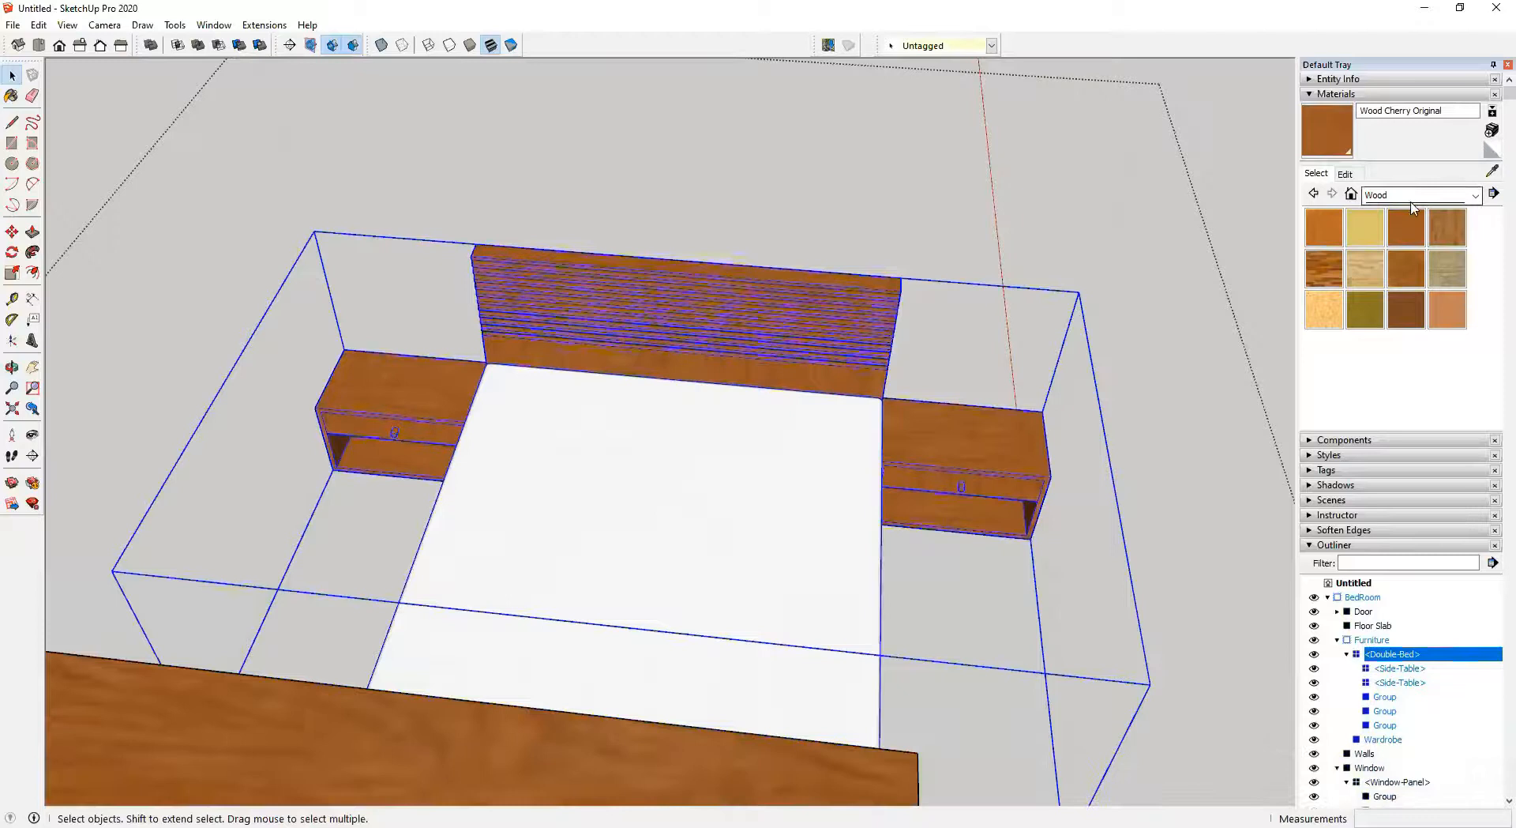
pyautogui.doubleClick(675, 485)
pyautogui.click(680, 470)
pyautogui.click(1403, 199)
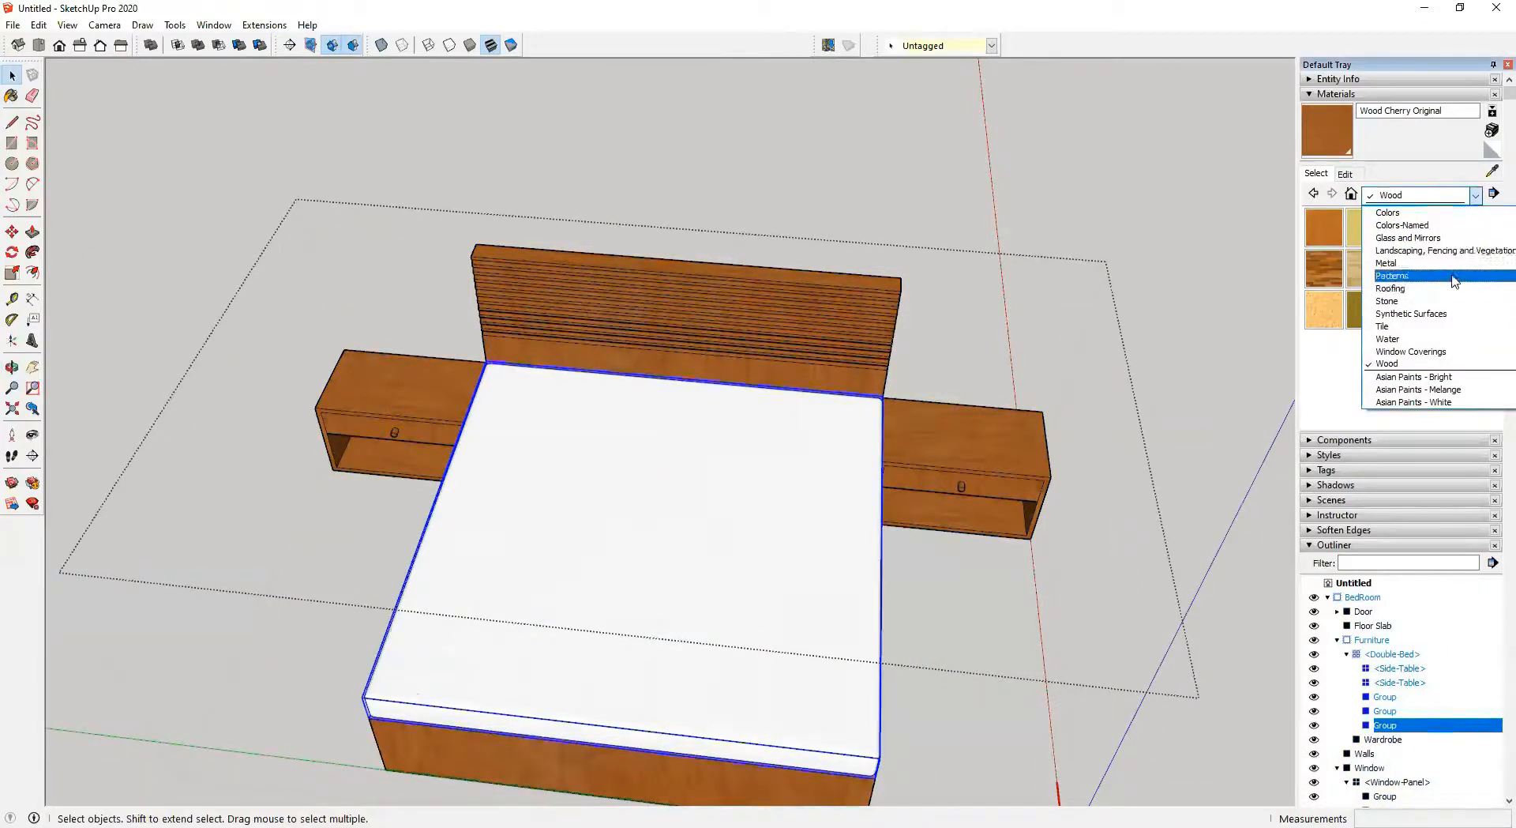
pyautogui.scroll(1, 1447, 248)
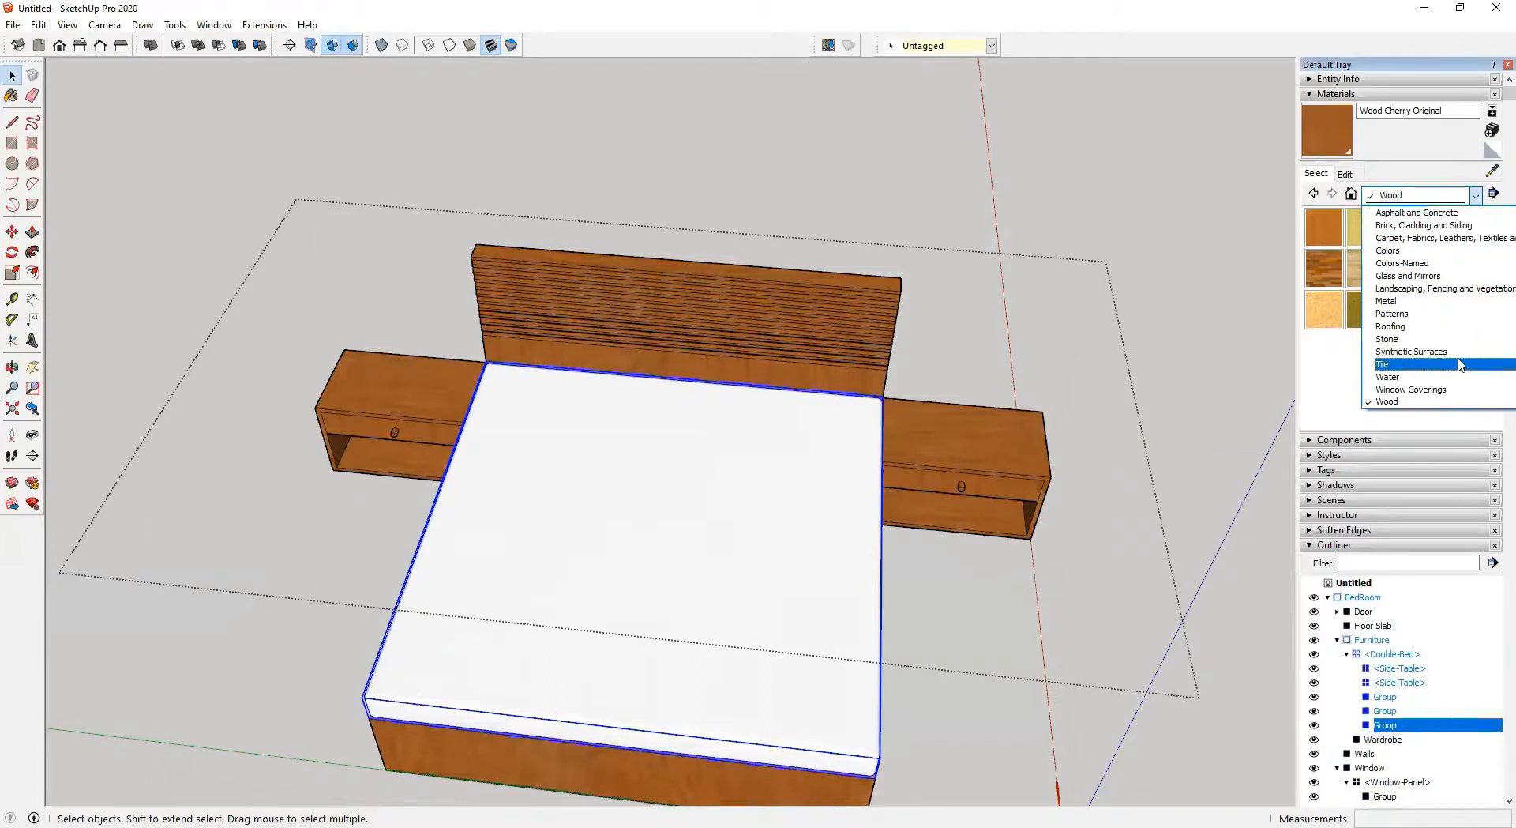
pyautogui.click(1457, 239)
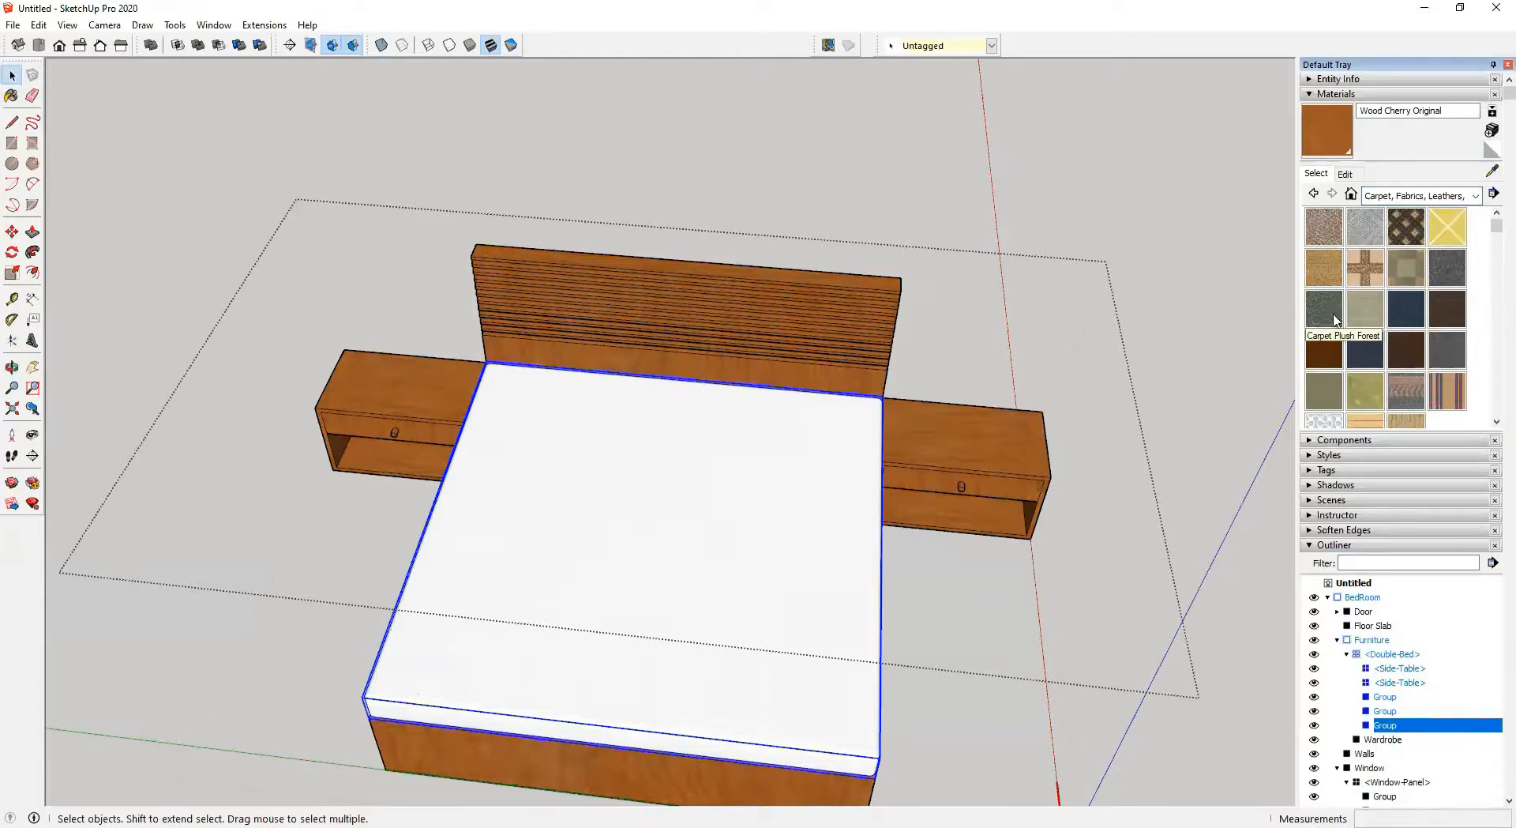
pyautogui.click(1325, 228)
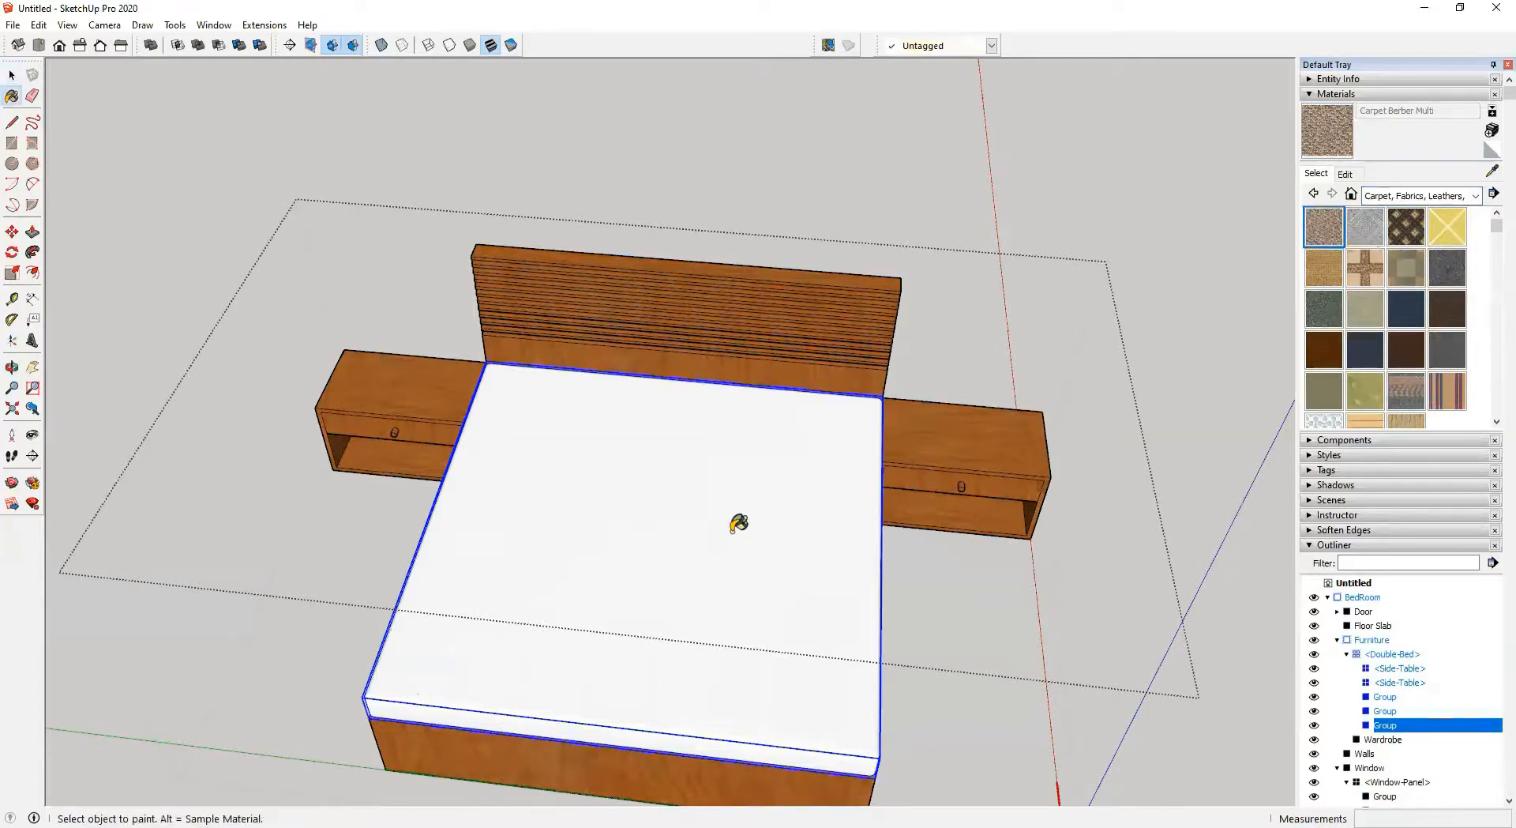
pyautogui.click(735, 527)
# Inspect the furnished bedroom with its new materials from several angles
pyautogui.scroll(-3, 735, 528)
pyautogui.moveTo(775, 531); pyautogui.dragTo(807, 450, button='middle')
pyautogui.press('space')
pyautogui.moveTo(907, 271); pyautogui.dragTo(735, 596, button='middle')
pyautogui.scroll(5, 795, 567)
pyautogui.press('space')
pyautogui.scroll(-10, 580, 537)
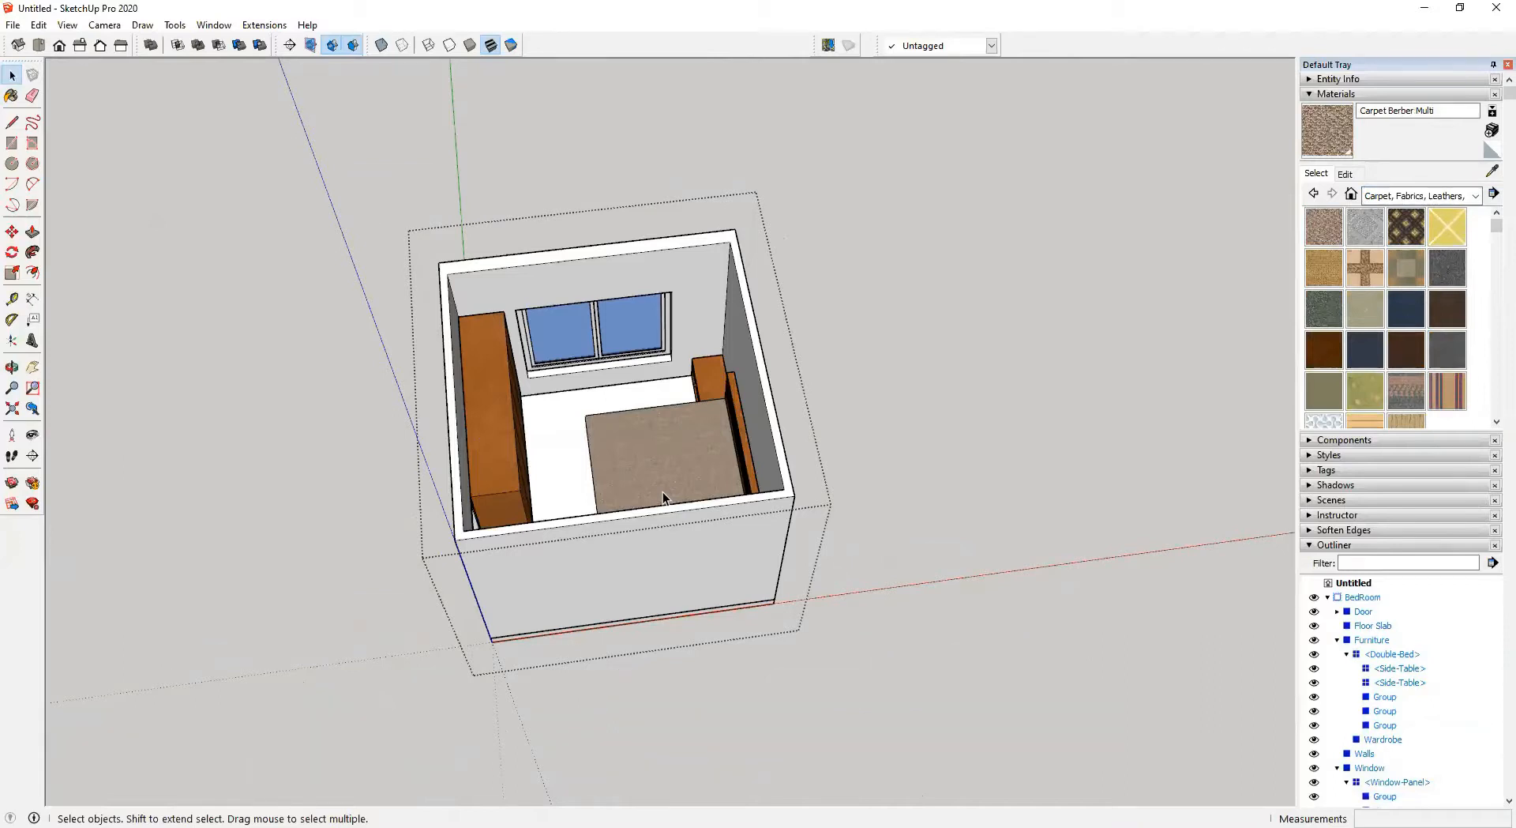
pyautogui.moveTo(655, 499); pyautogui.dragTo(992, 405, button='middle')
pyautogui.scroll(3, 660, 445)
pyautogui.scroll(3, 660, 445)
pyautogui.scroll(3, 467, 335)
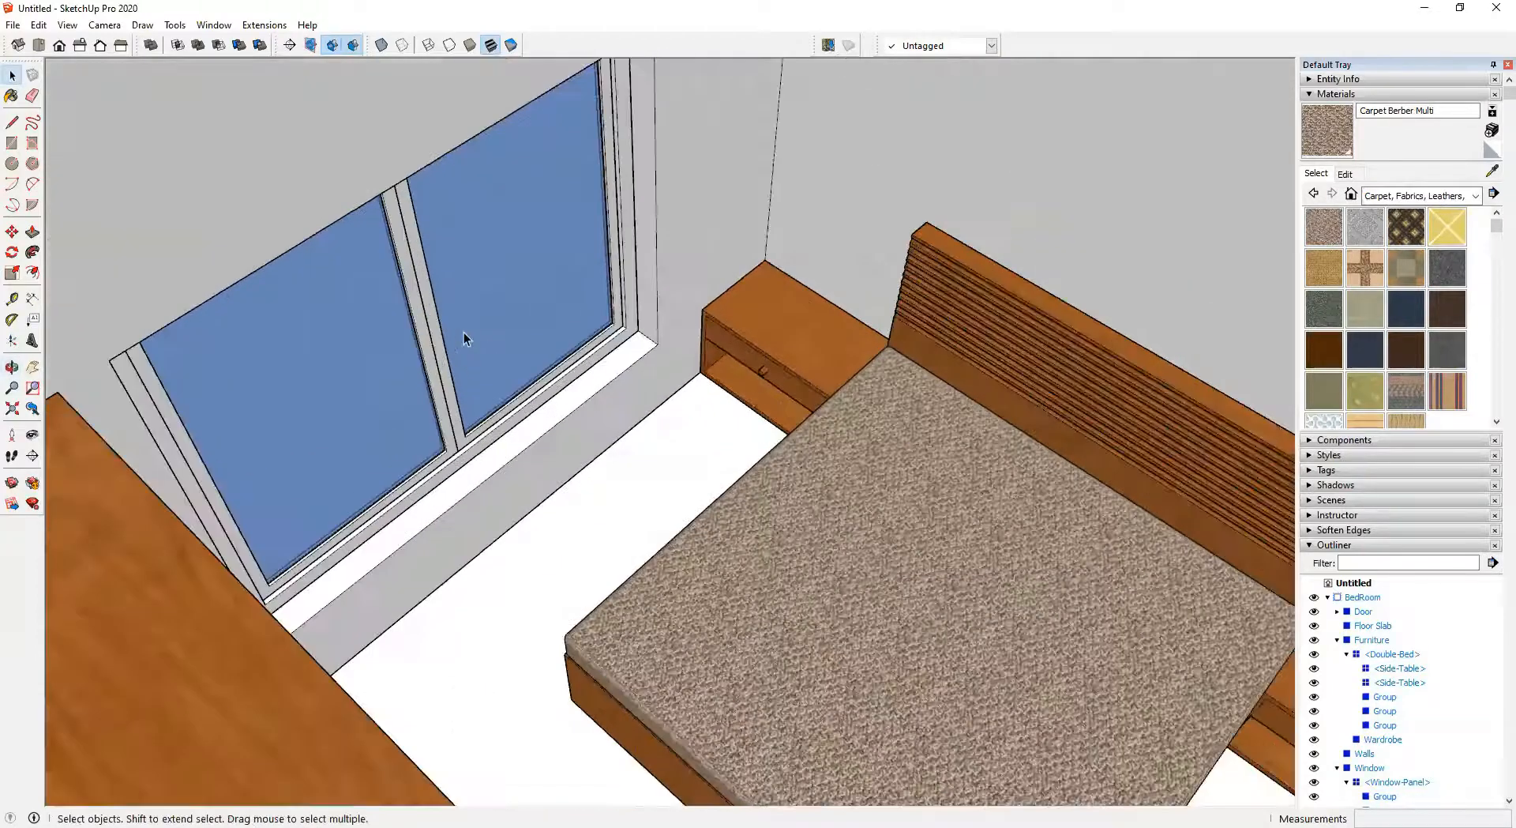
pyautogui.scroll(-4, 599, 442)
pyautogui.scroll(2, 613, 437)
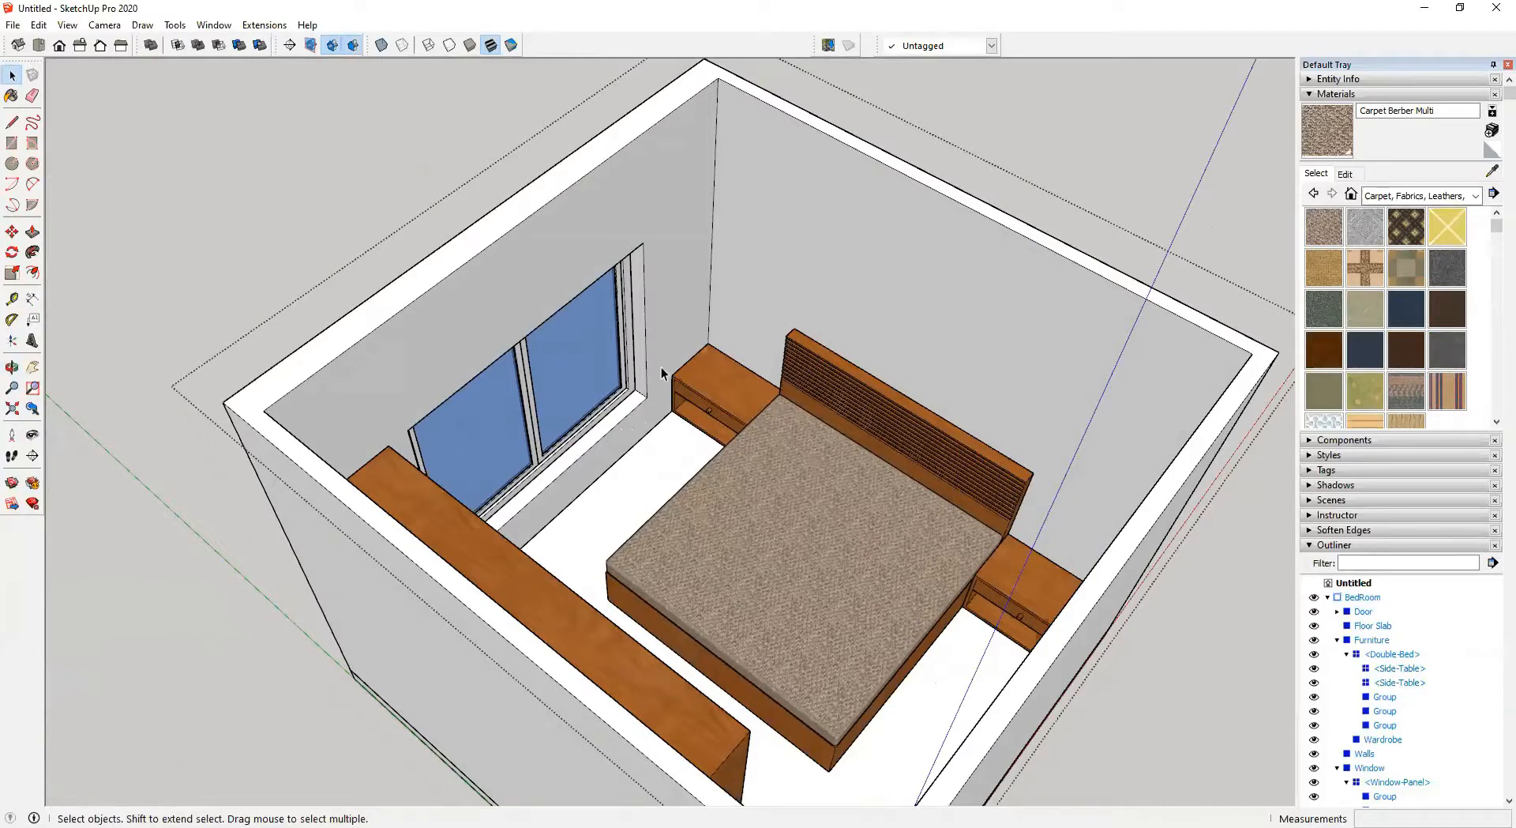
pyautogui.click(1041, 126)
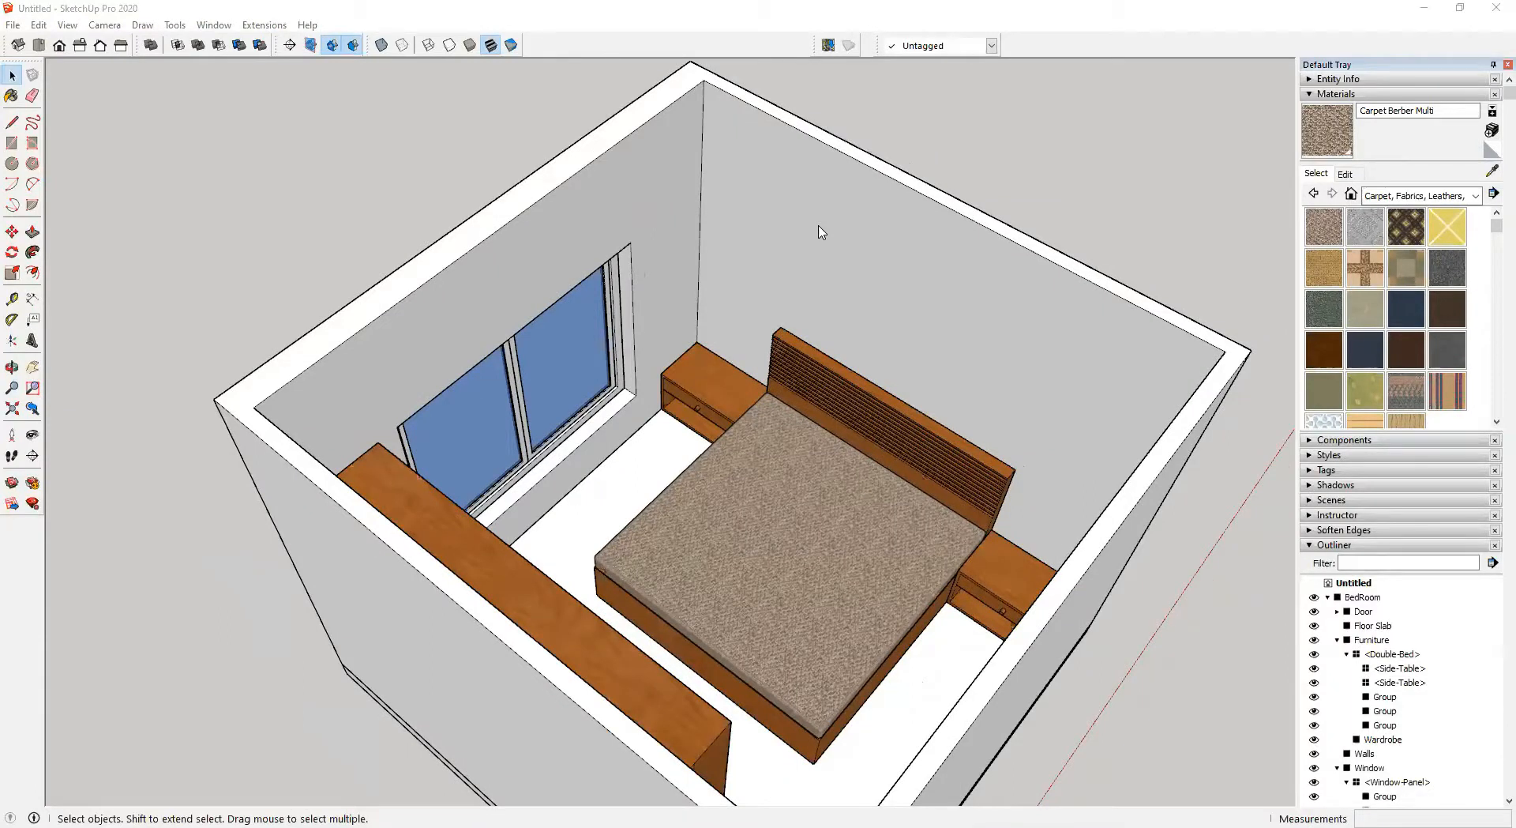
# Examine the window from outside the room, selecting it and showing back edges
pyautogui.moveTo(643, 441); pyautogui.dragTo(893, 440, button='middle')
pyautogui.moveTo(314, 463); pyautogui.dragTo(737, 389, button='middle')
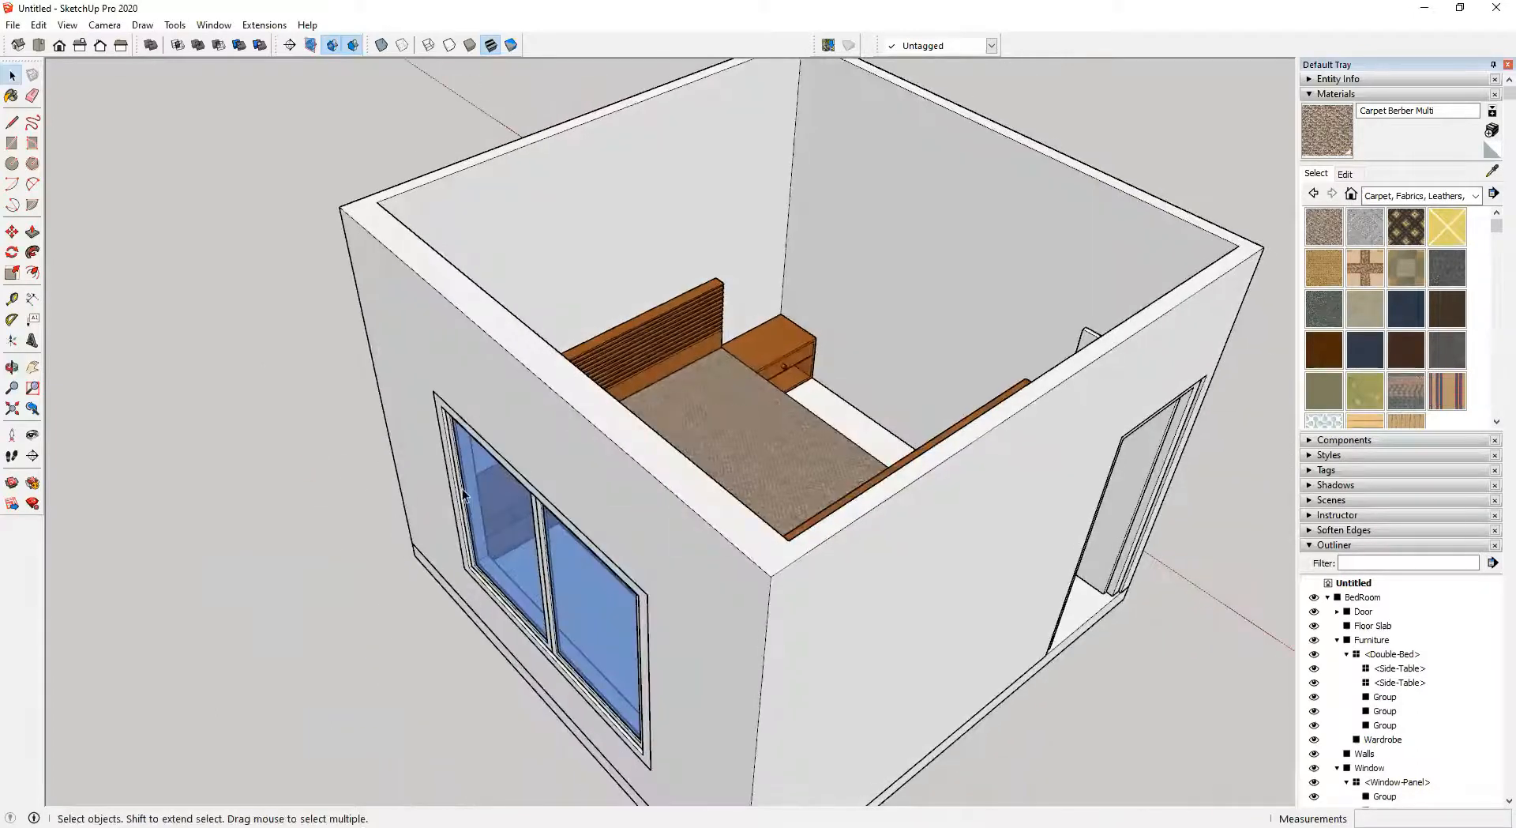
pyautogui.moveTo(466, 492); pyautogui.dragTo(888, 348, button='middle')
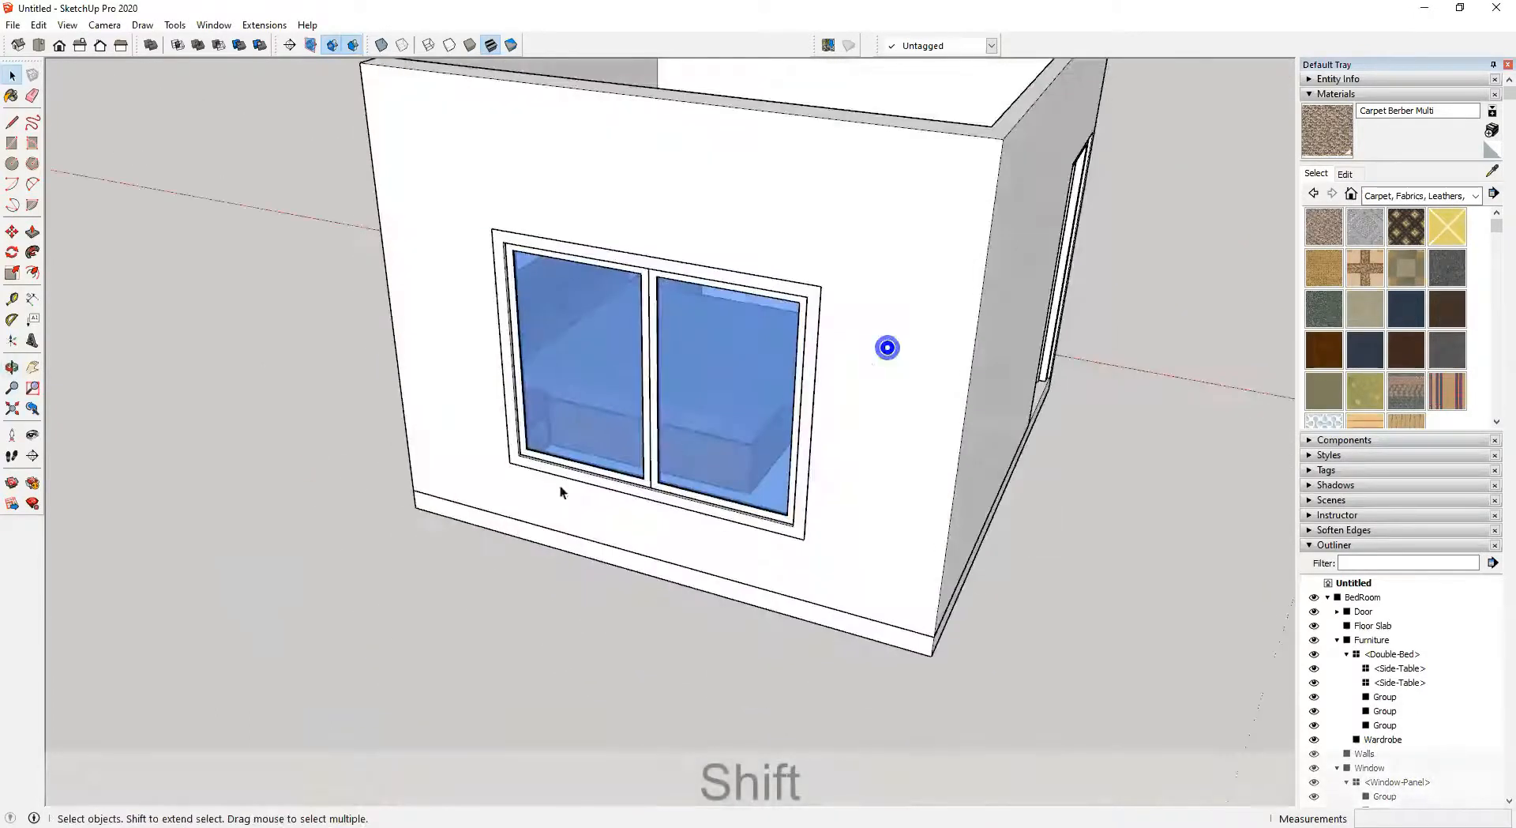
pyautogui.scroll(8, 609, 427)
pyautogui.moveTo(524, 440); pyautogui.dragTo(400, 433, button='middle')
pyautogui.click(474, 384)
pyautogui.scroll(3, 431, 379)
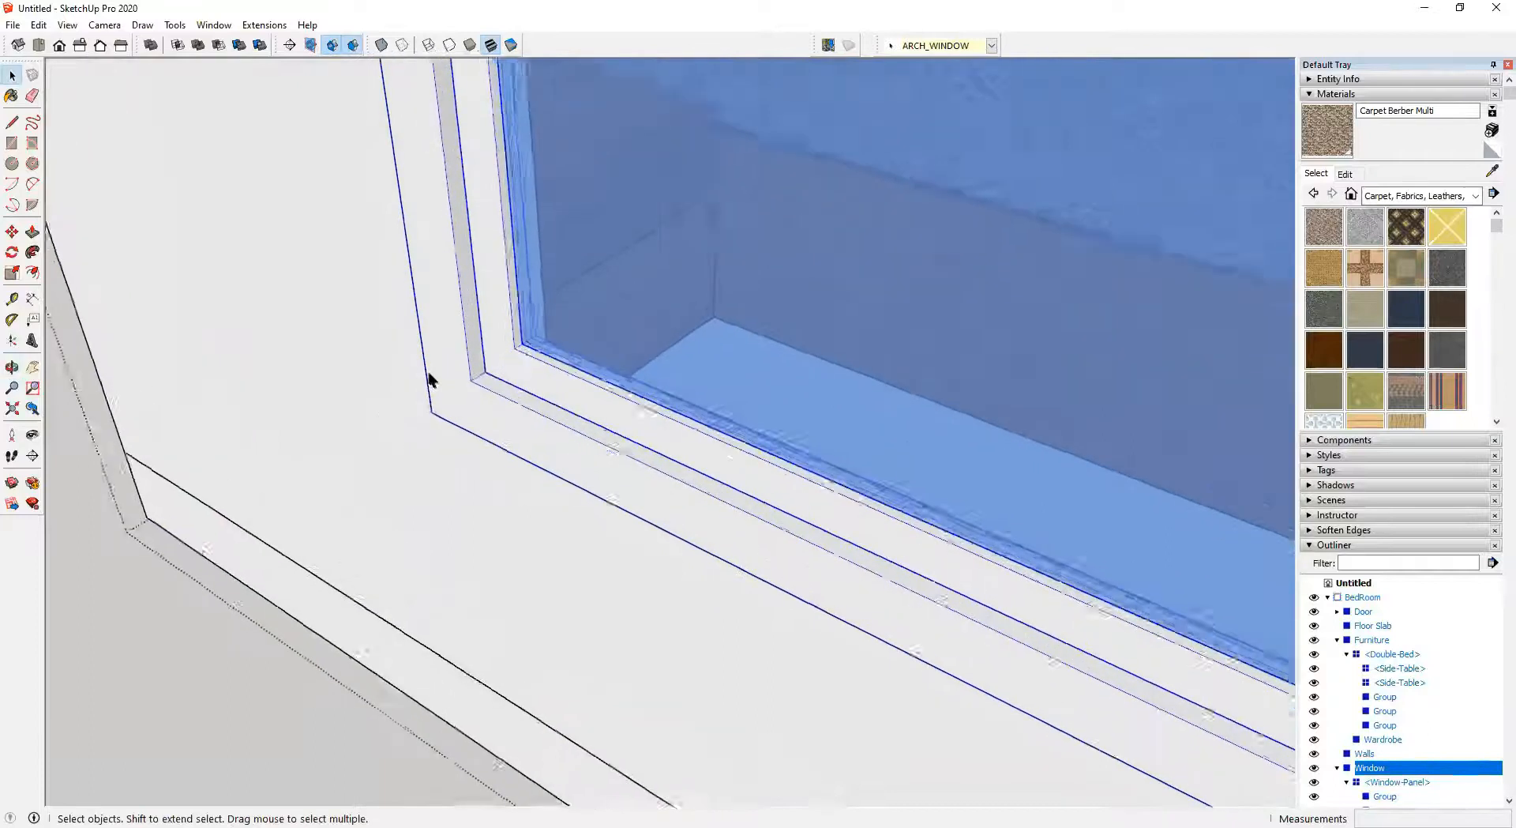
pyautogui.scroll(1, 432, 387)
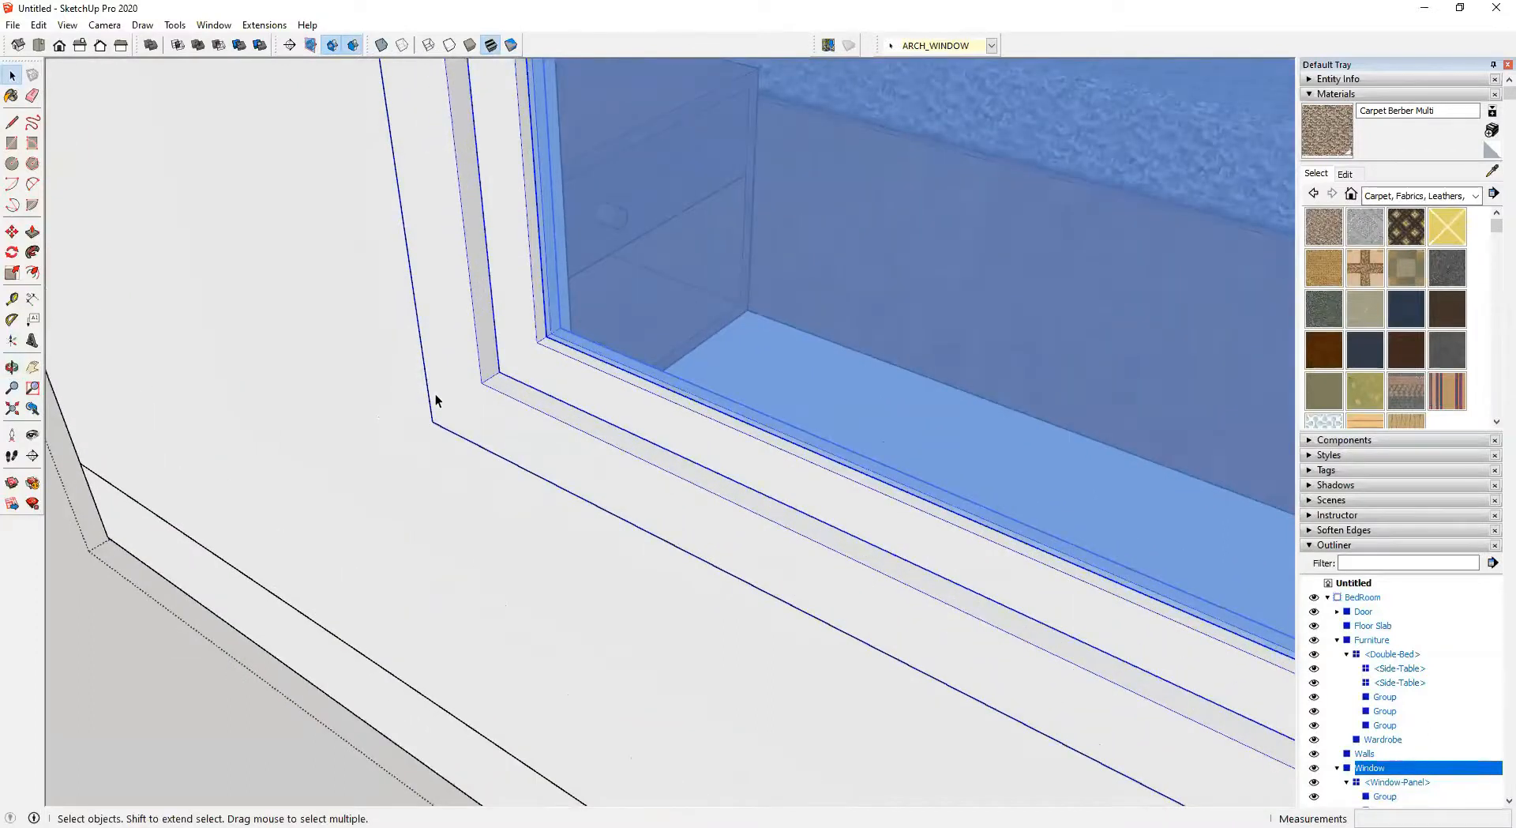
pyautogui.press('k')
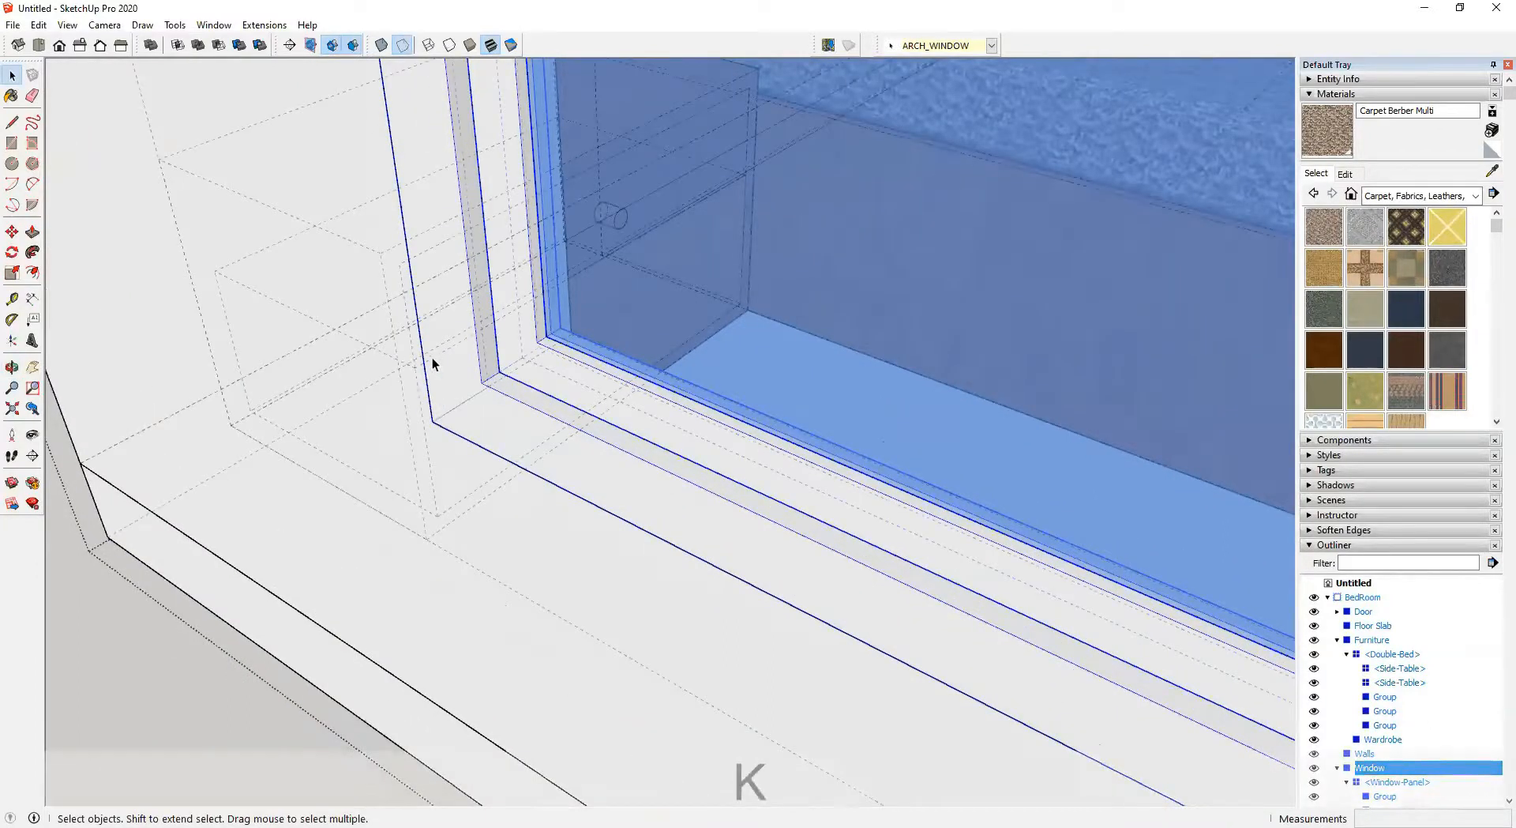
pyautogui.moveTo(433, 363); pyautogui.dragTo(531, 476, button='middle')
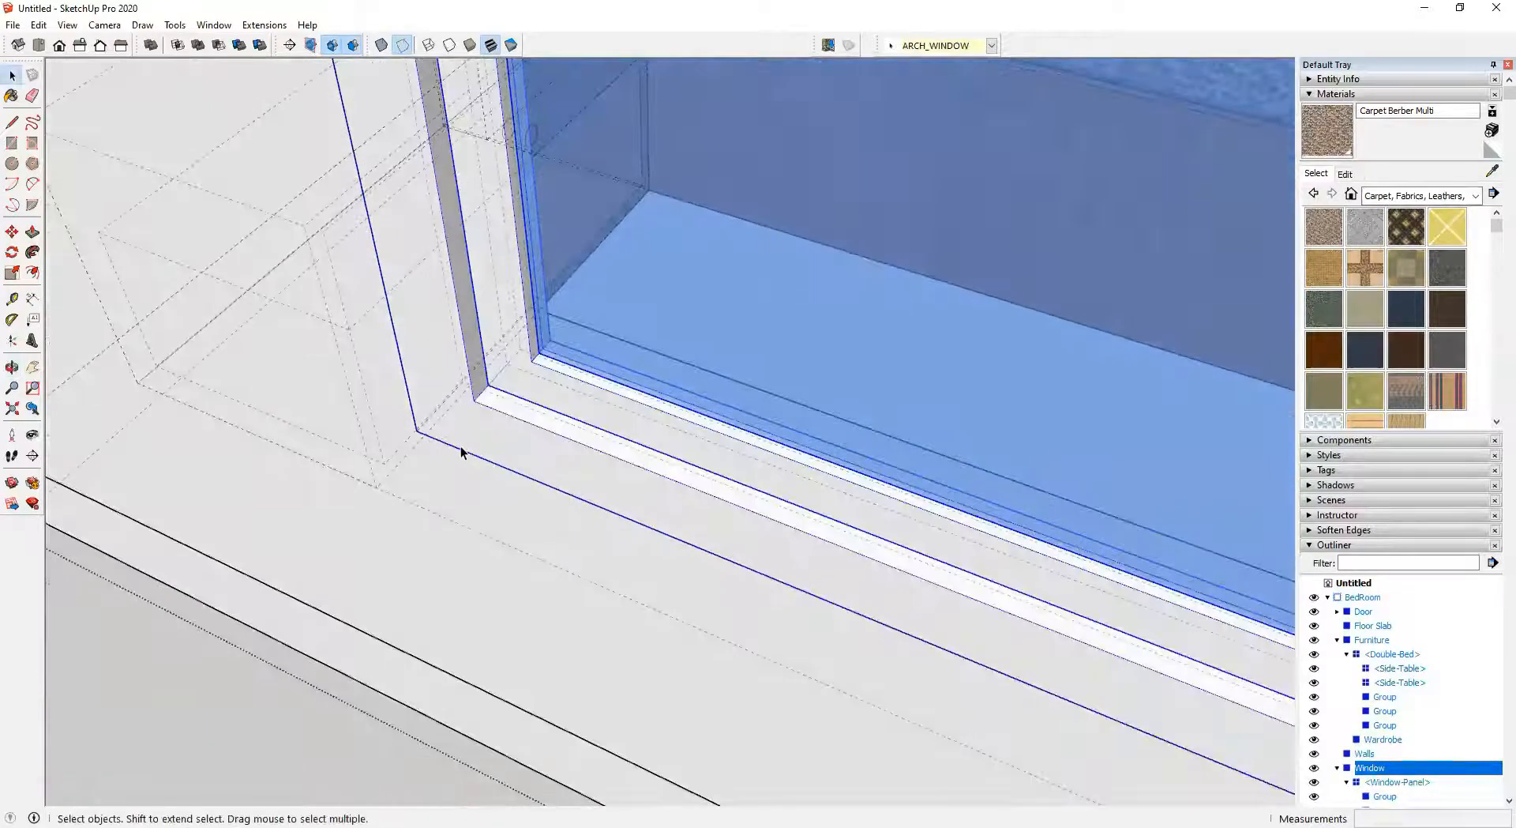
pyautogui.scroll(2, 457, 427)
pyautogui.press('m')
pyautogui.moveTo(456, 415); pyautogui.dragTo(437, 386, button='middle')
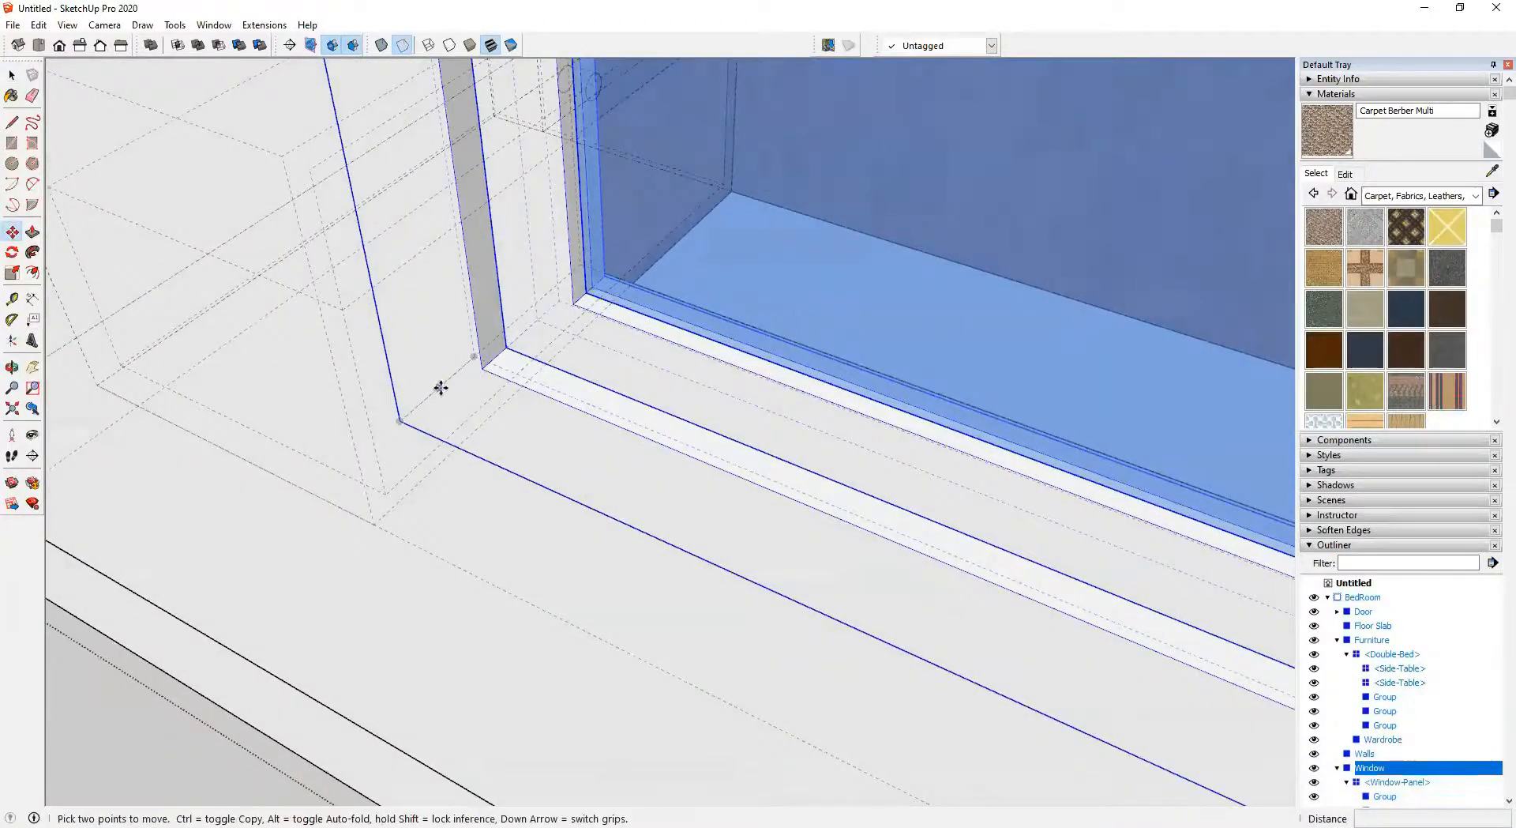
pyautogui.click(440, 385)
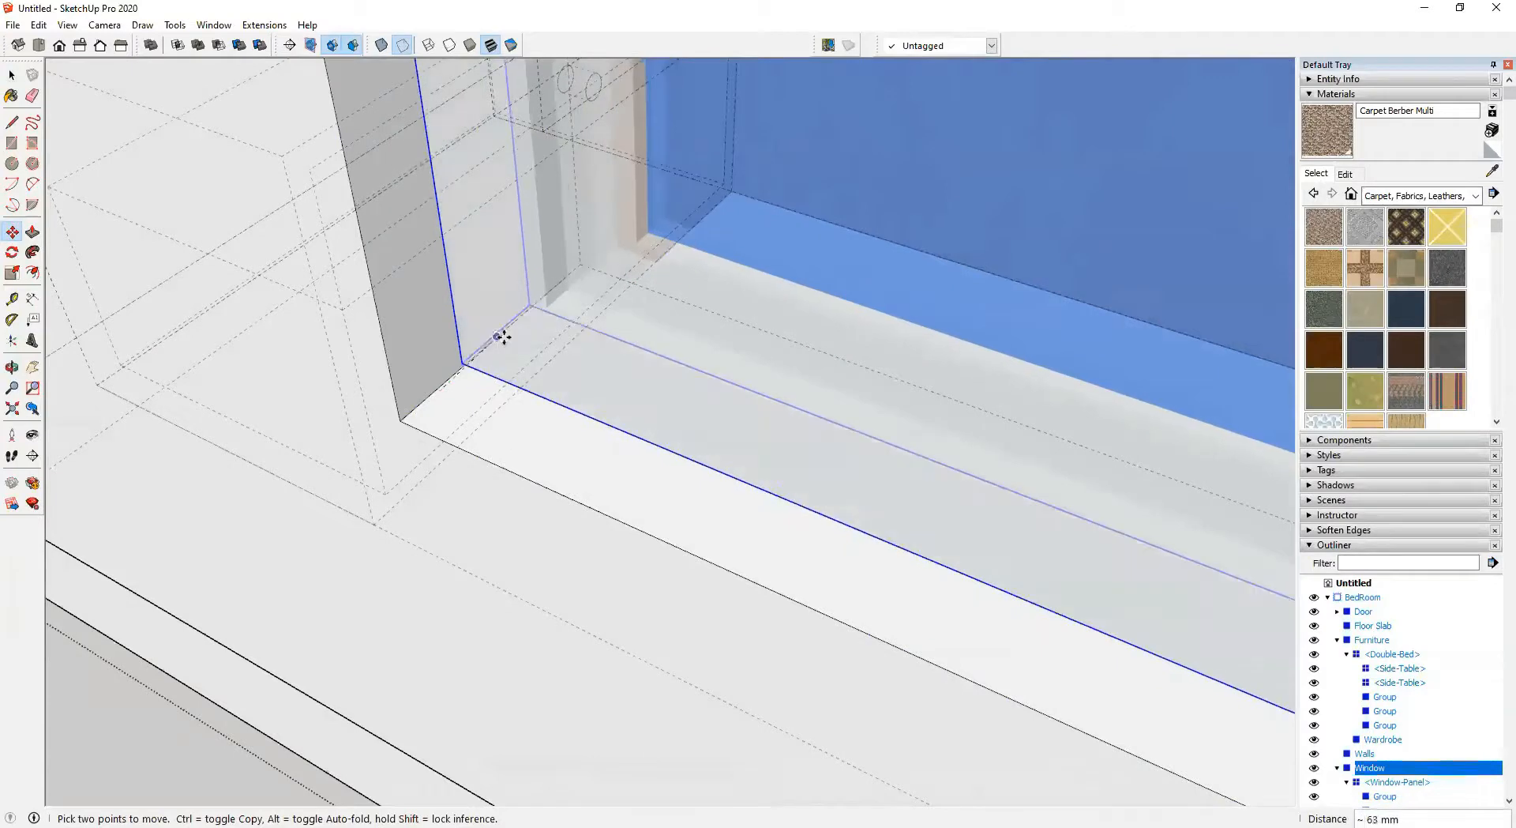
pyautogui.press('Escape')
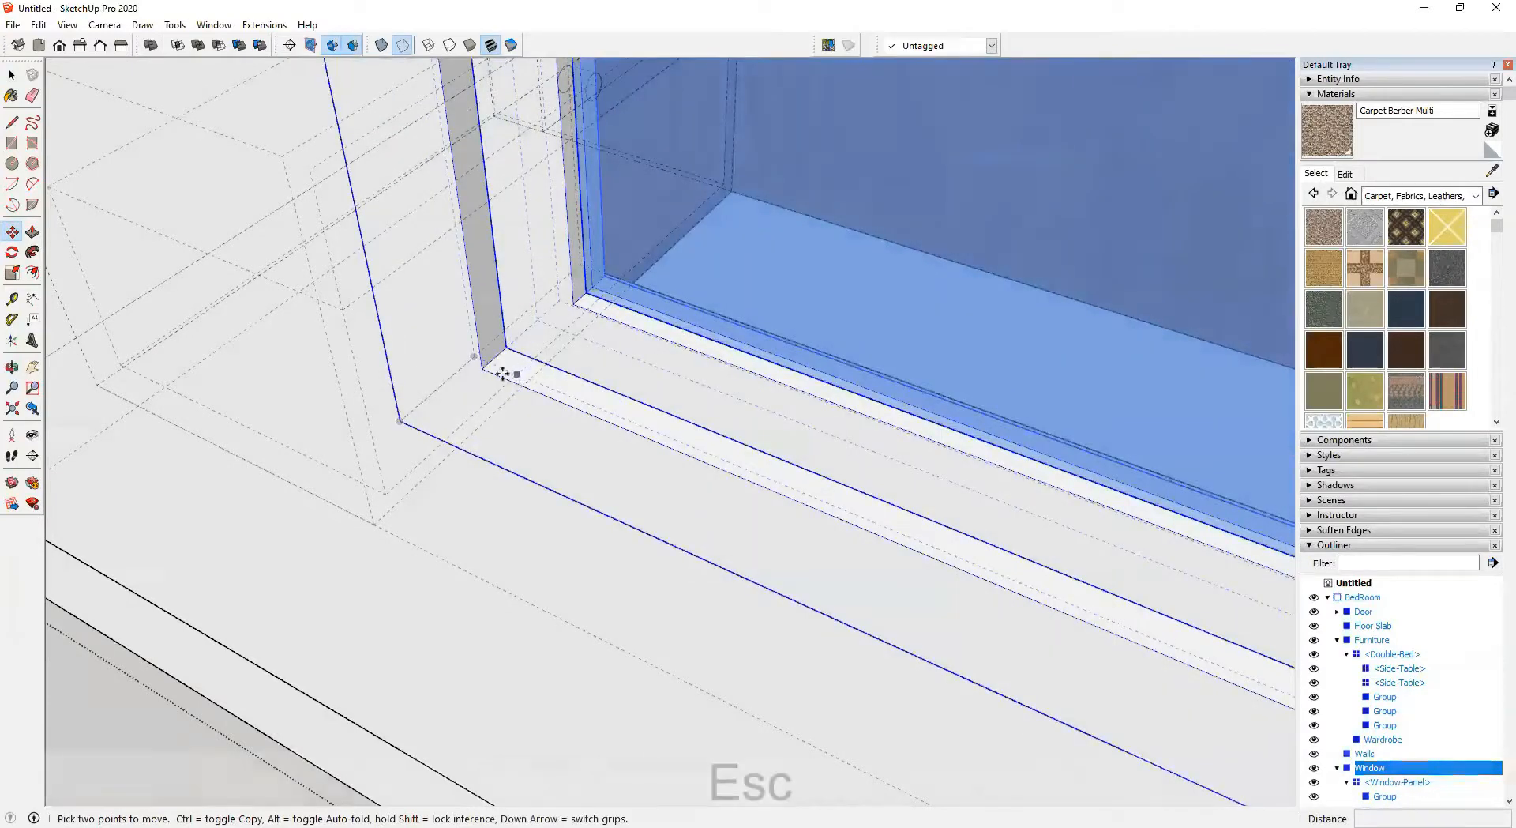
# Inspect the window frame up close, then zoom out to view the whole room
pyautogui.click(437, 386)
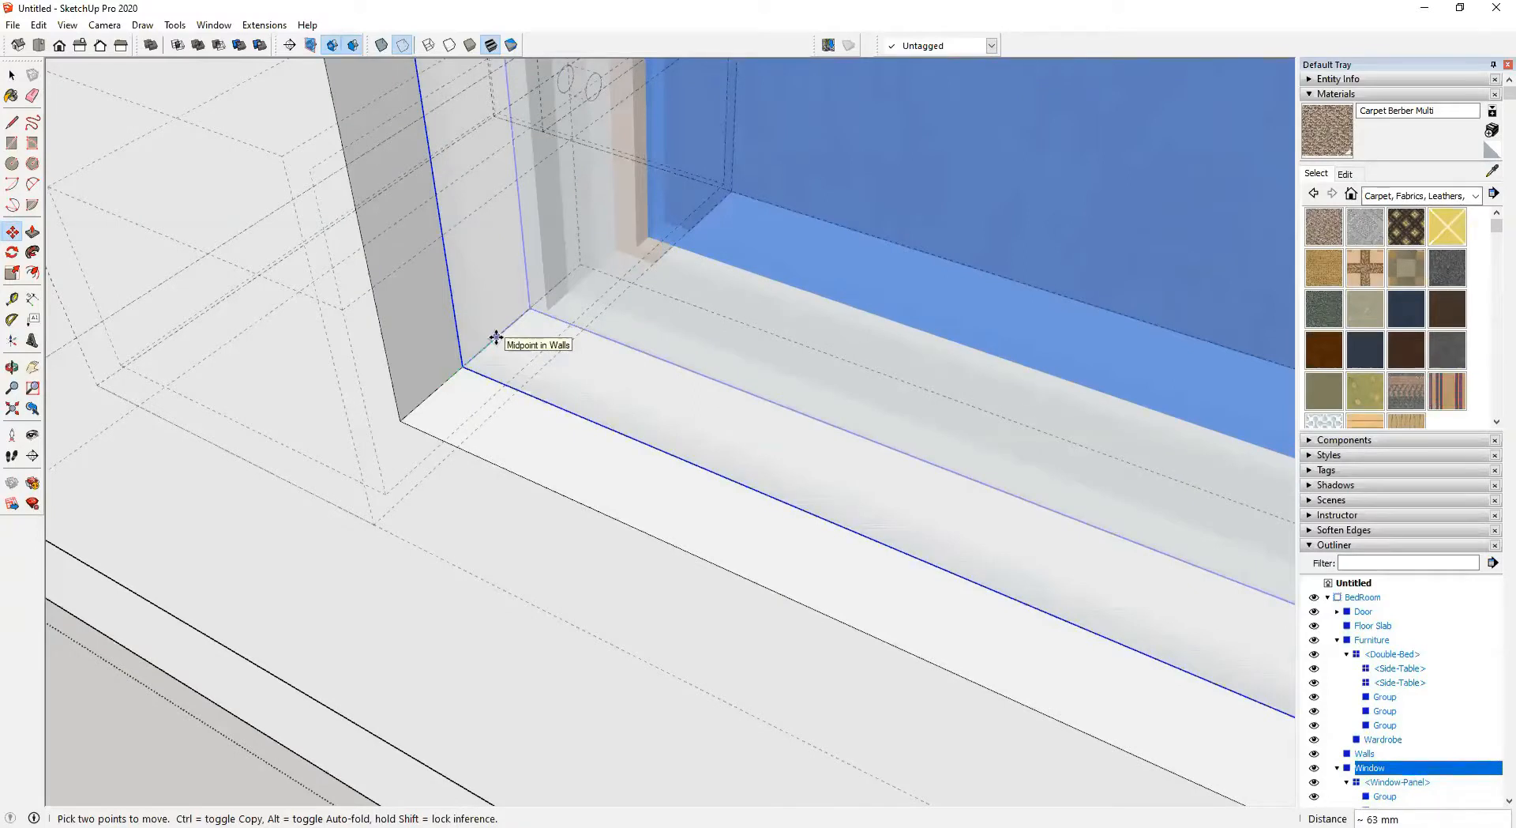
pyautogui.moveTo(496, 338); pyautogui.dragTo(494, 334, button='middle')
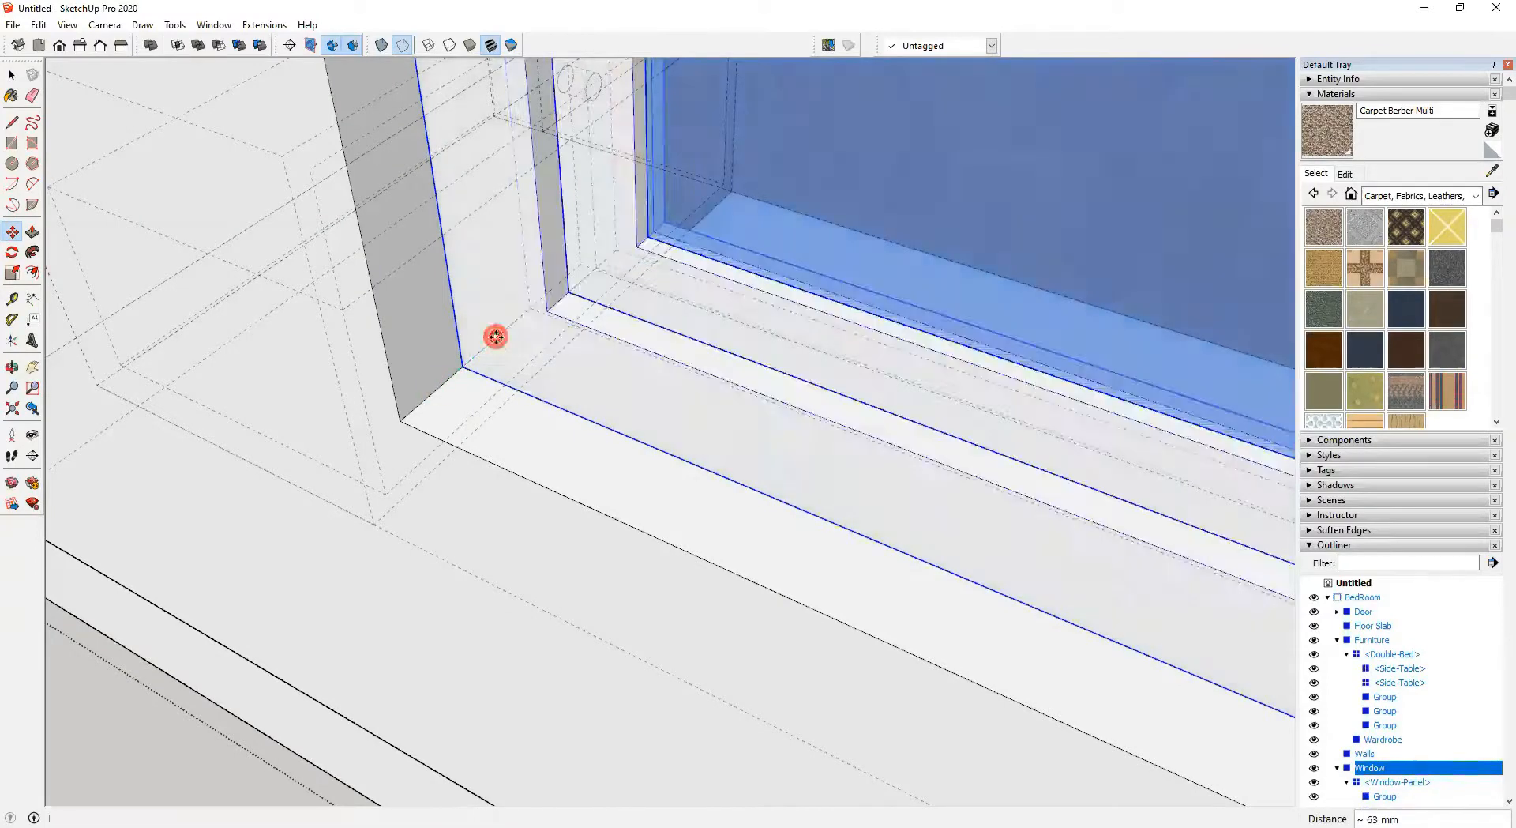
pyautogui.moveTo(609, 524); pyautogui.dragTo(372, 315, button='middle')
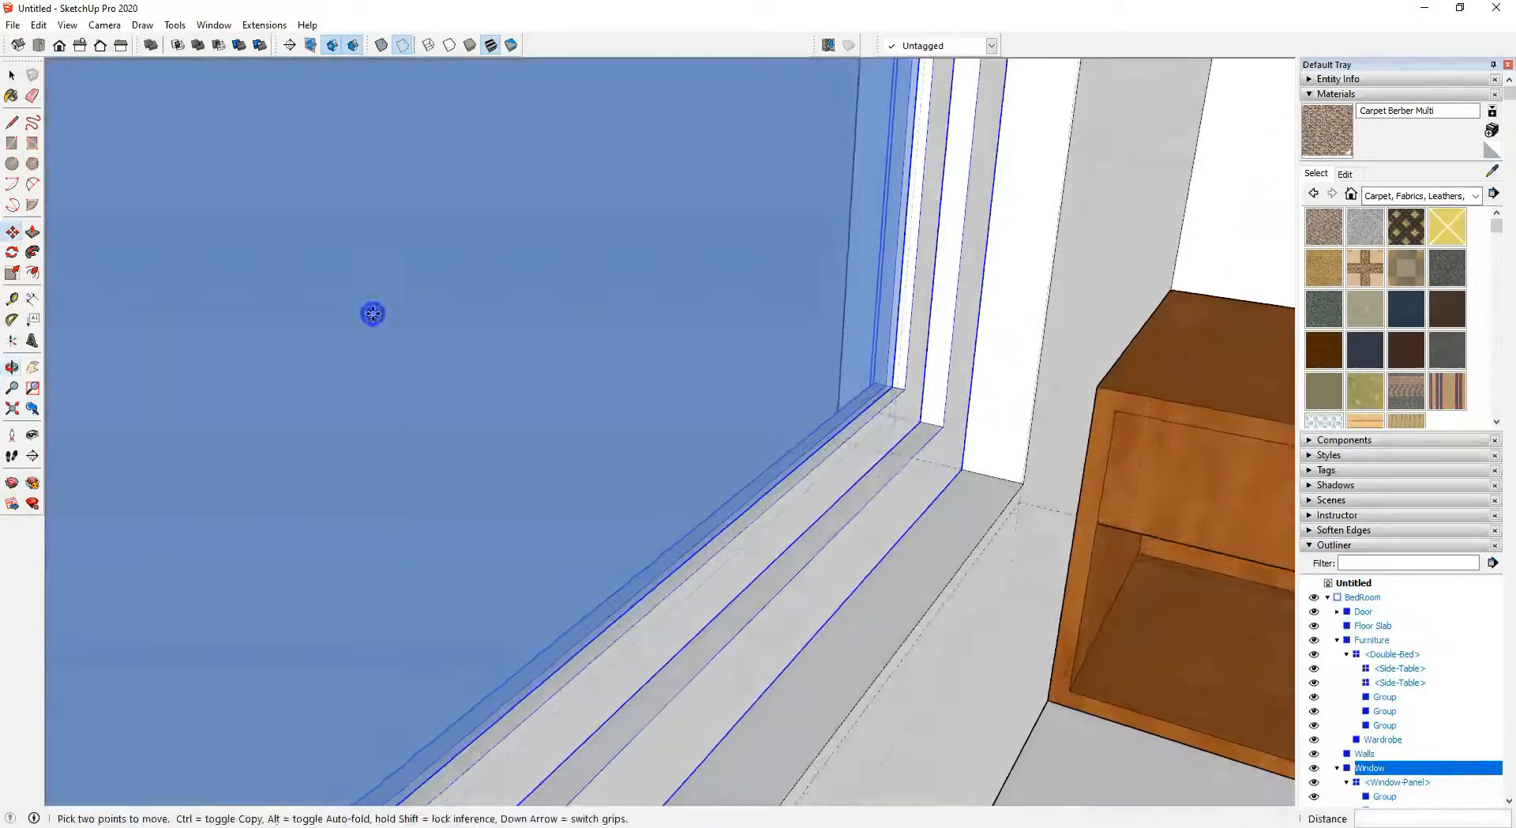
pyautogui.press('k')
pyautogui.moveTo(938, 490); pyautogui.dragTo(728, 532, button='middle')
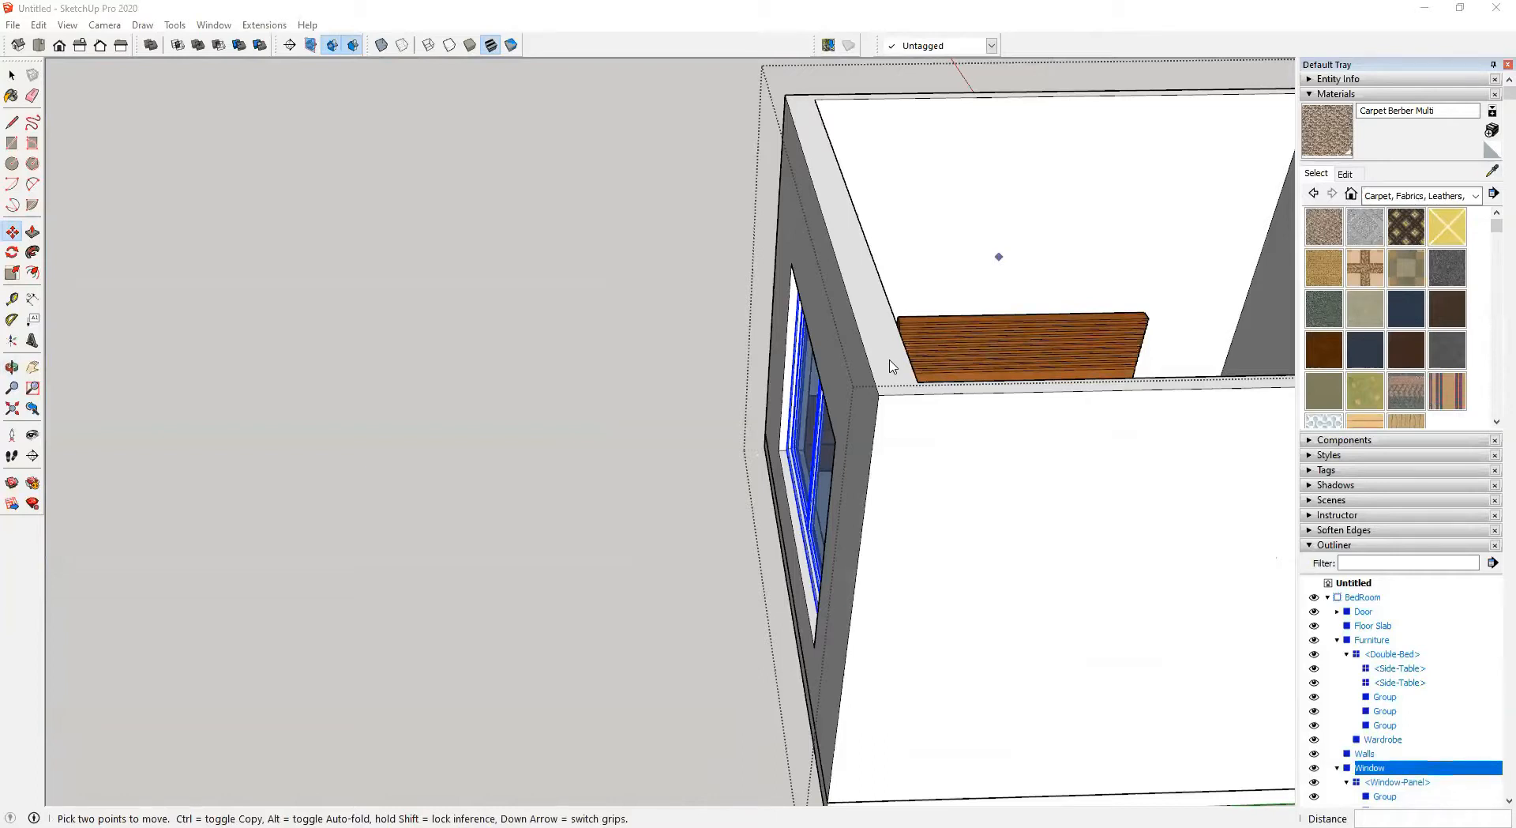
pyautogui.hotkey('shift', 'z')
pyautogui.moveTo(732, 653); pyautogui.dragTo(676, 559, button='middle')
pyautogui.scroll(3, 676, 559)
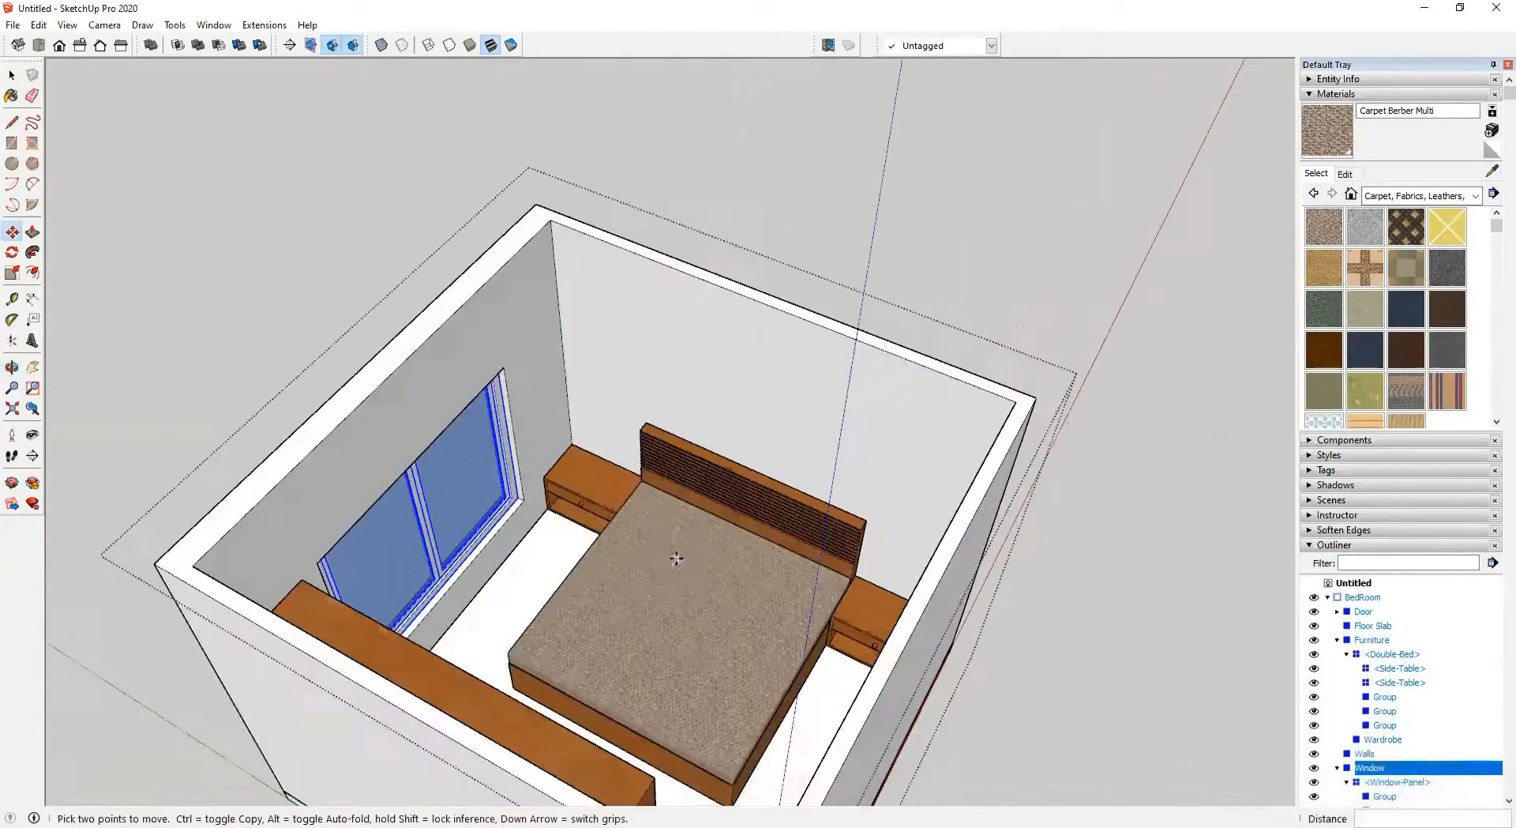
# Examine the Double-Bed group and its mattress closely from several angles with back edges shown
pyautogui.press('space')
pyautogui.click(681, 567)
pyautogui.scroll(5, 695, 584)
pyautogui.click(726, 533)
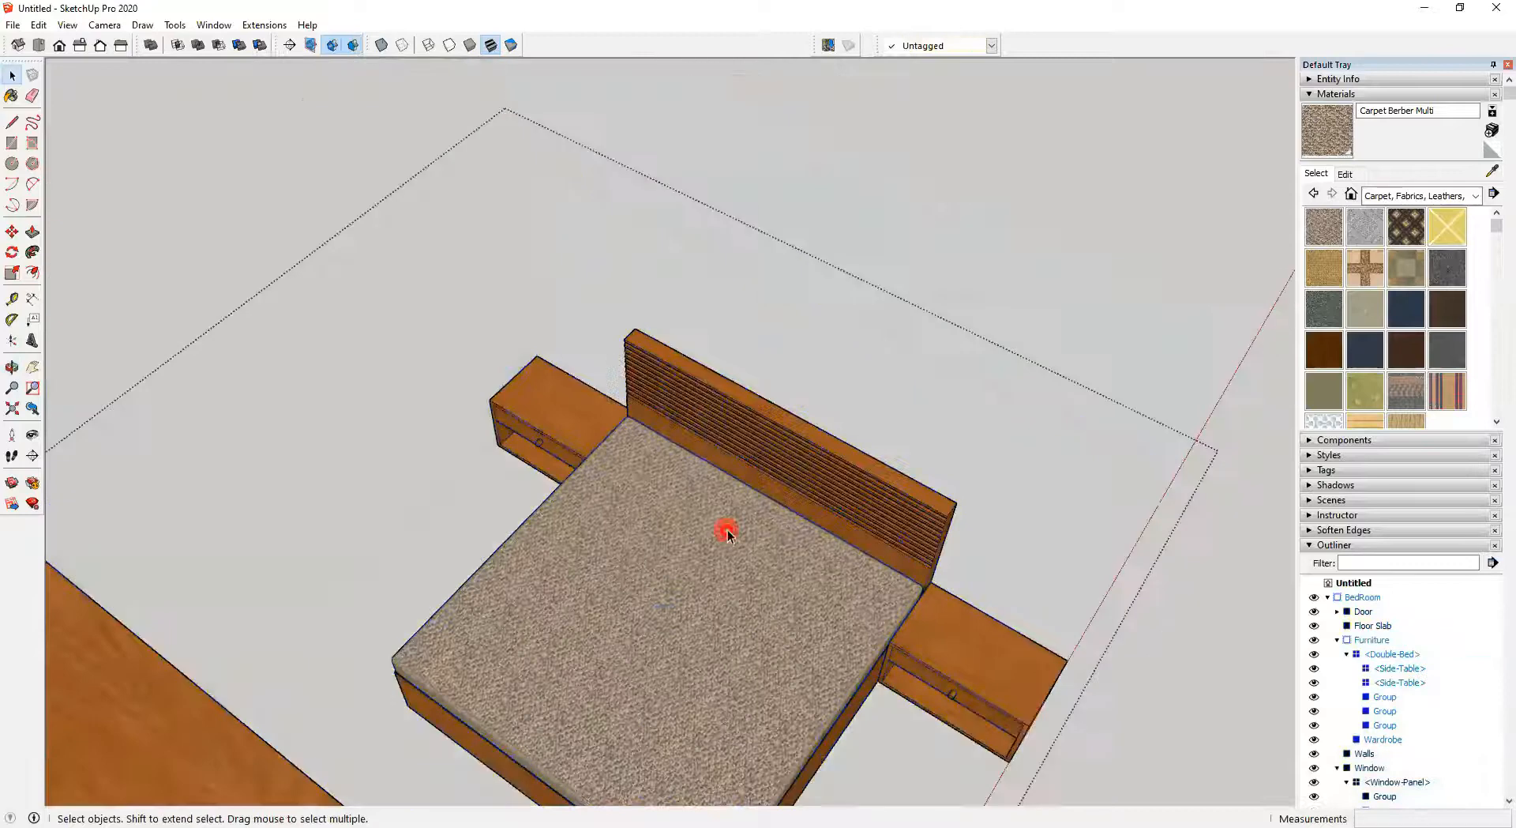
pyautogui.scroll(-3, 627, 488)
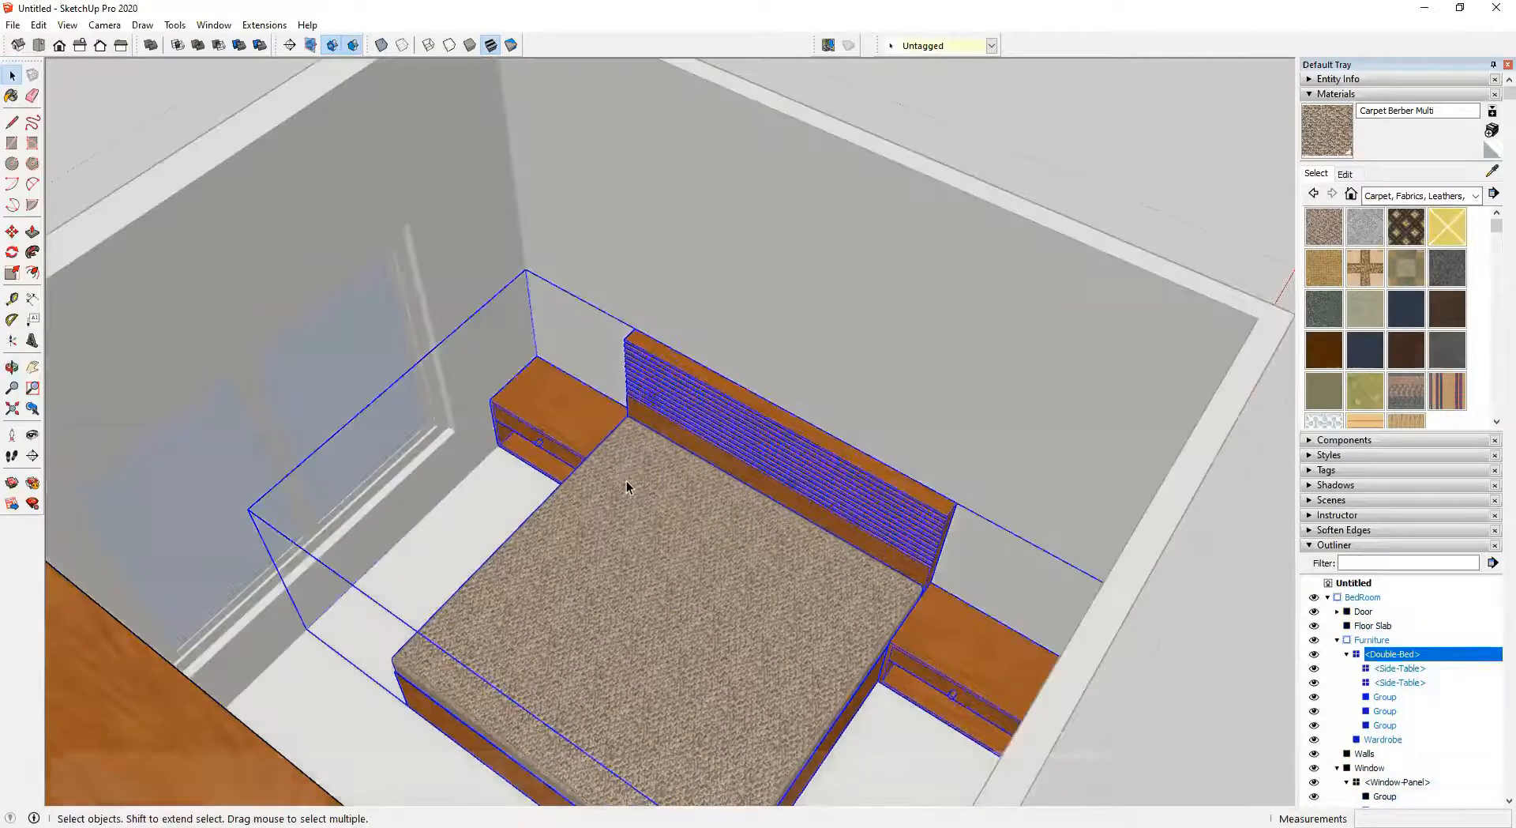
pyautogui.scroll(2, 778, 555)
pyautogui.press('k')
pyautogui.scroll(4, 759, 537)
pyautogui.moveTo(760, 537); pyautogui.dragTo(812, 513, button='middle')
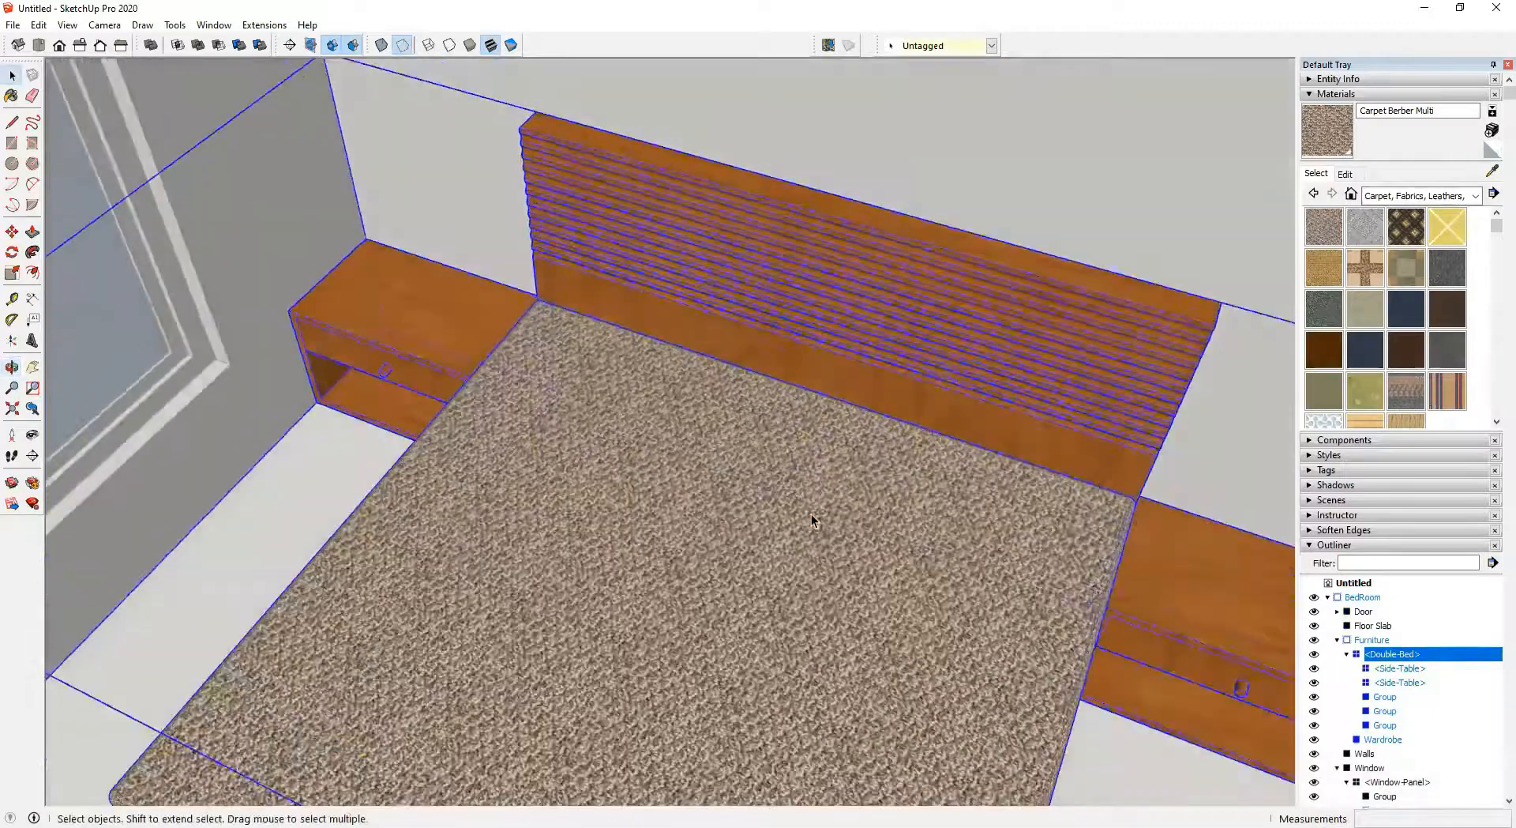
pyautogui.scroll(3, 811, 514)
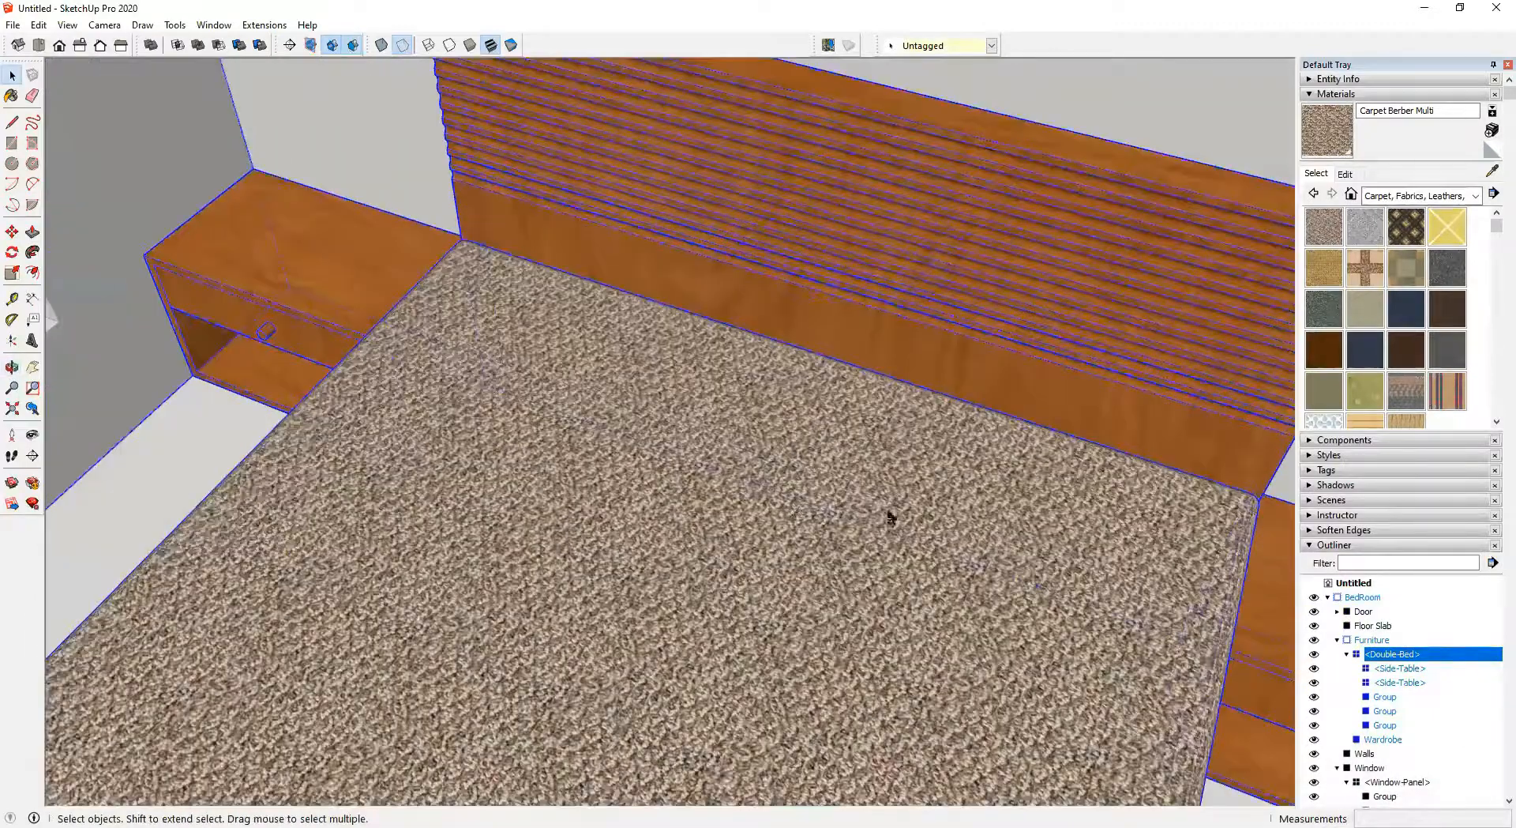
pyautogui.click(448, 46)
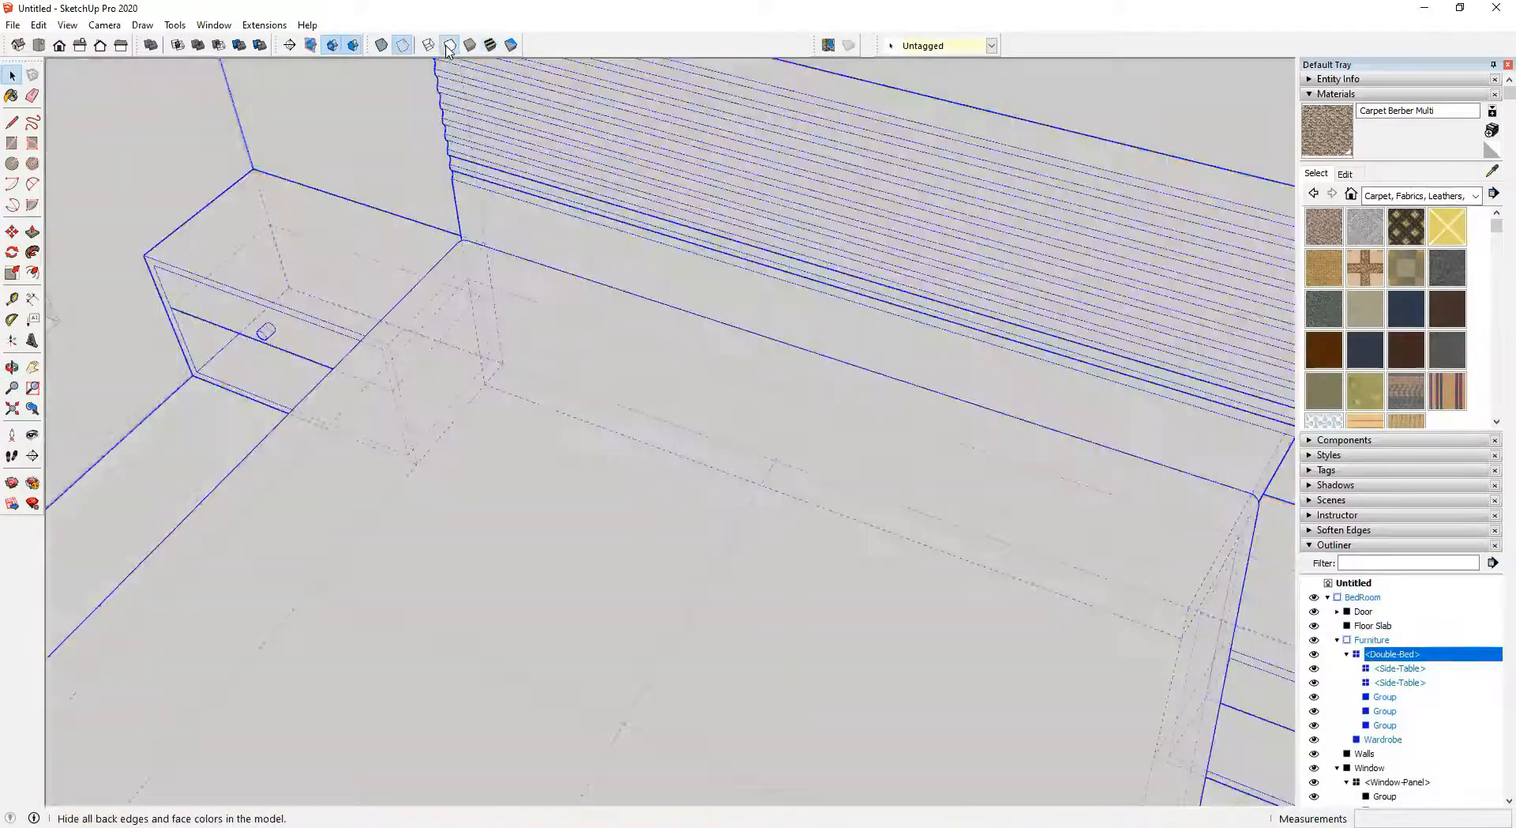
pyautogui.scroll(-5, 870, 591)
pyautogui.moveTo(842, 573); pyautogui.dragTo(822, 505, button='middle')
pyautogui.press('m')
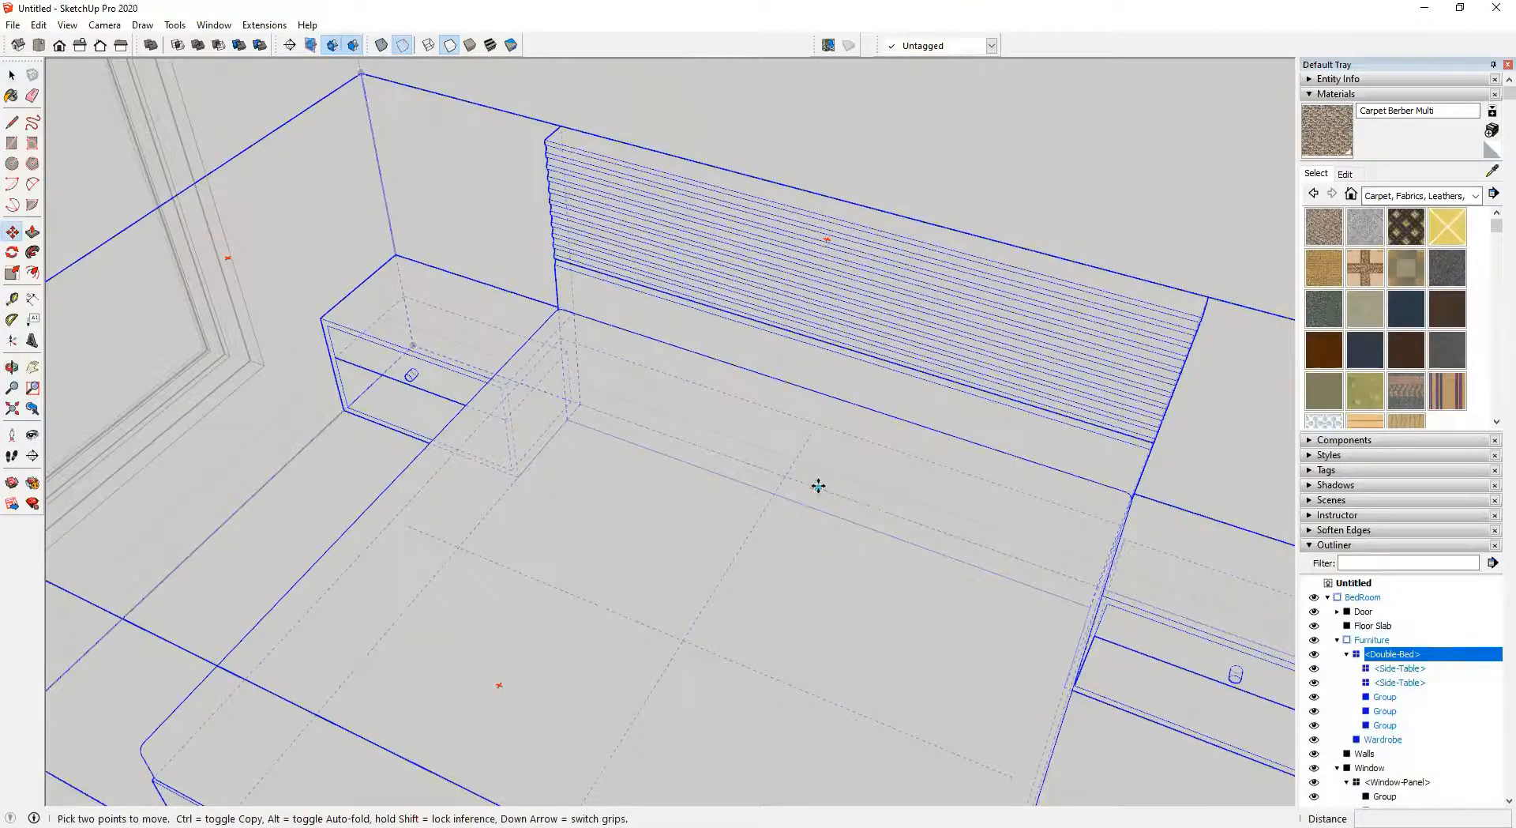
pyautogui.click(816, 487)
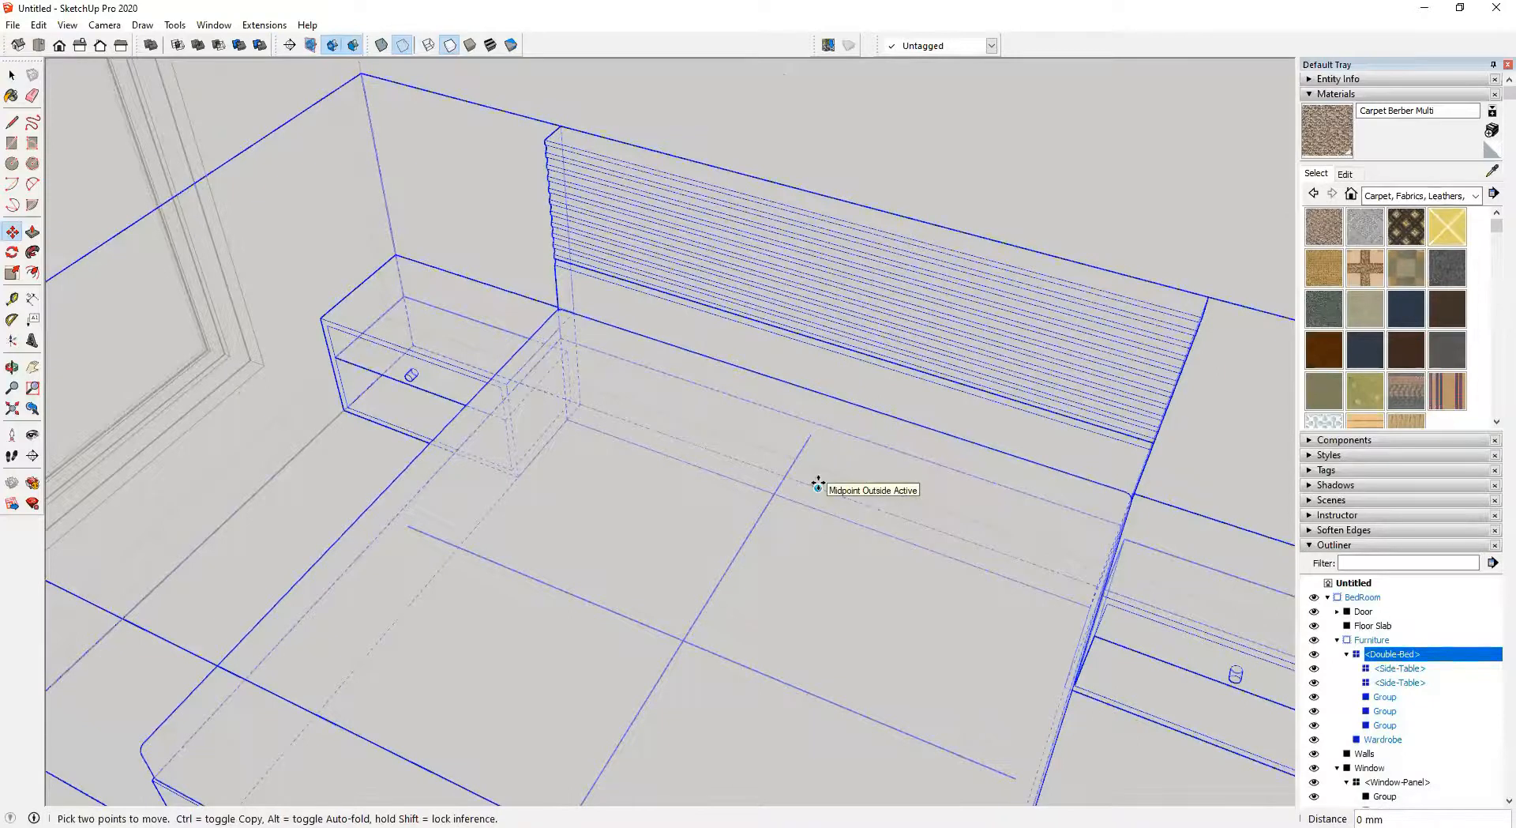
pyautogui.press('space')
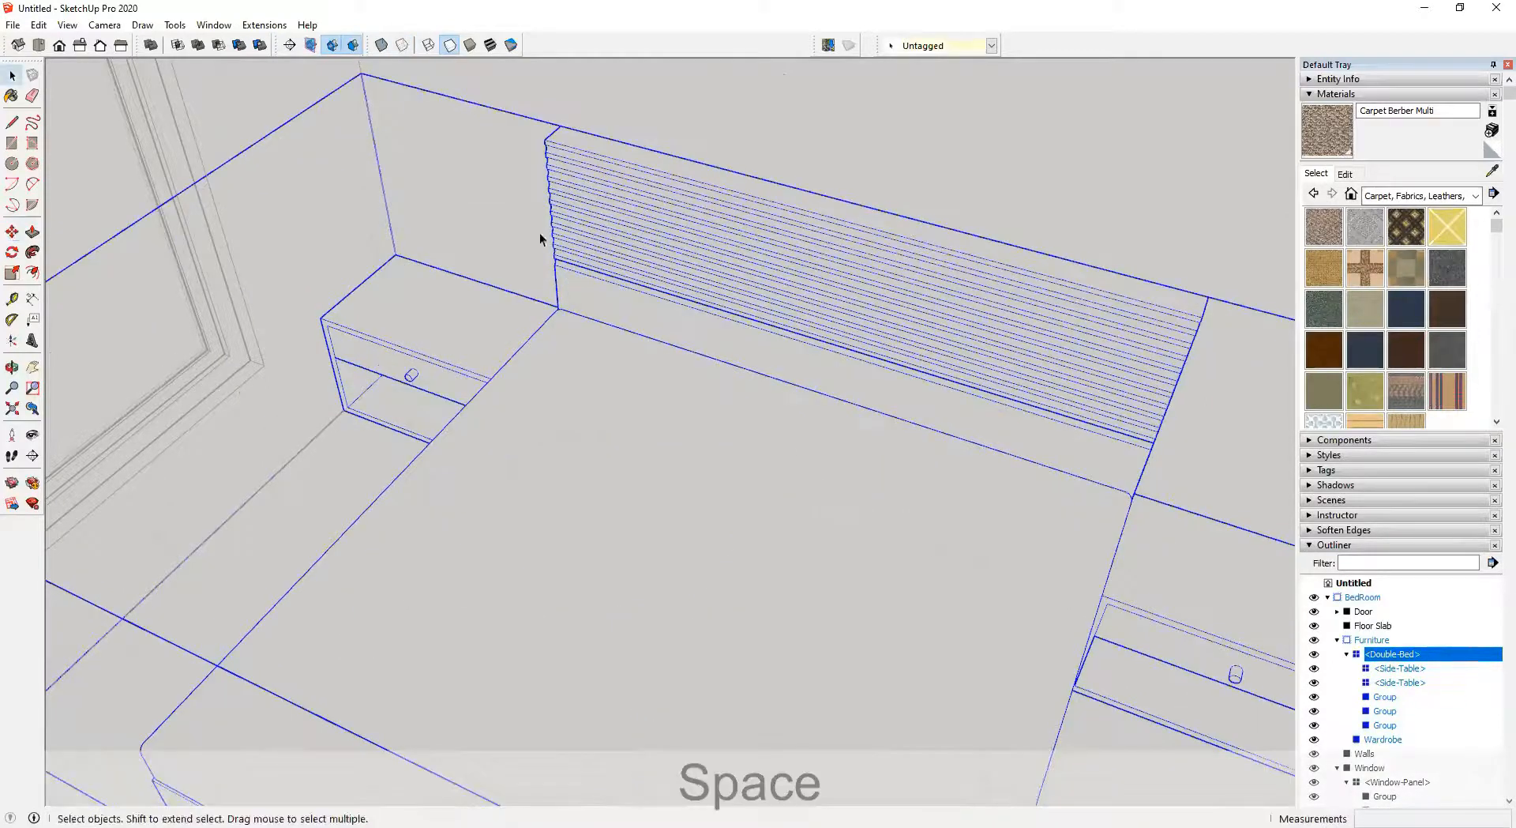
# Compare the face styles — monochrome, shaded, hidden line, wireframe, back edges and X-ray — ending on shaded with textures
pyautogui.click(490, 45)
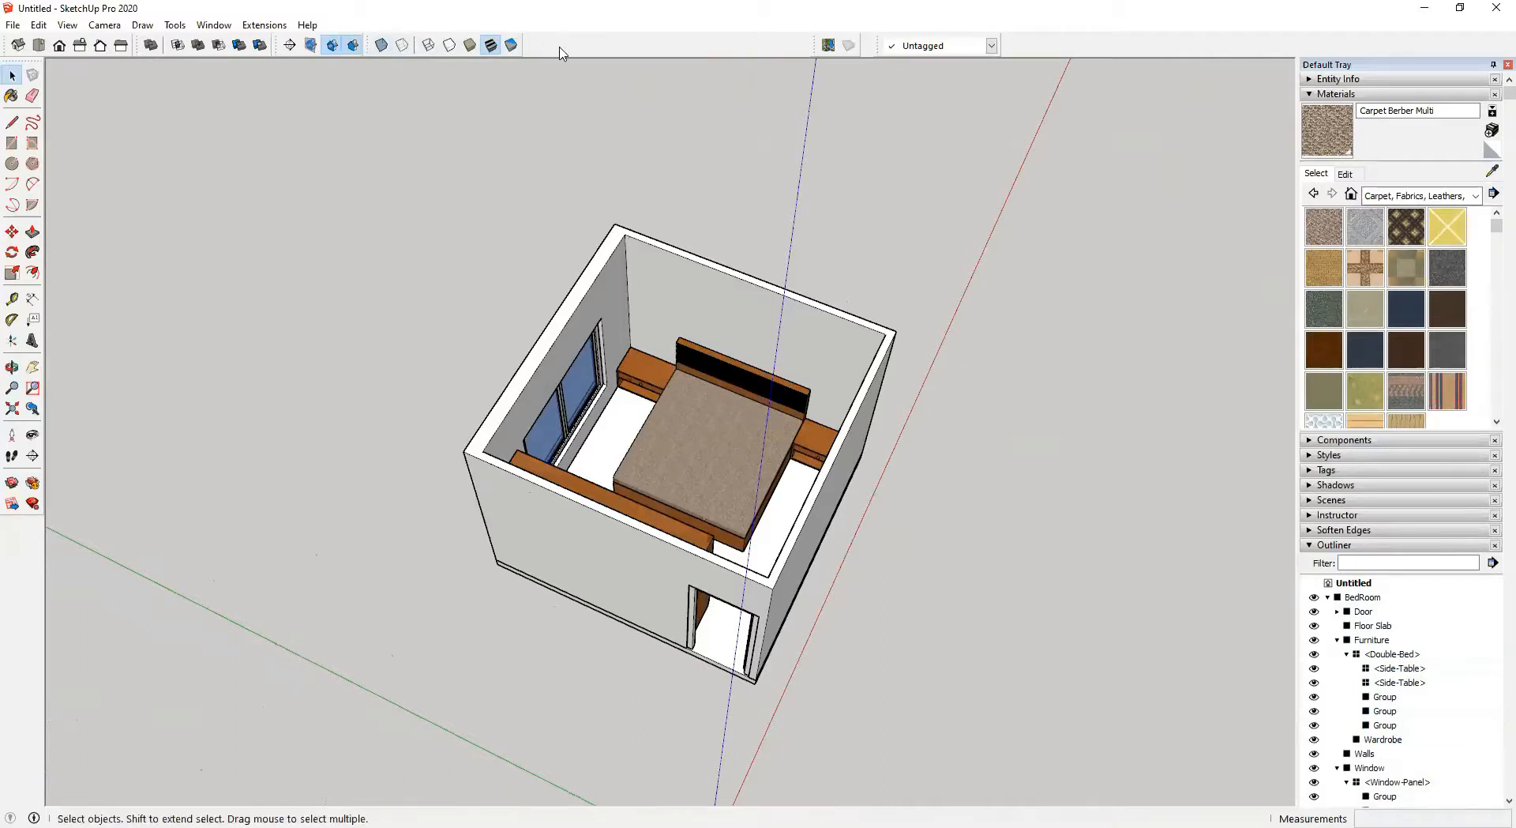
pyautogui.click(1323, 455)
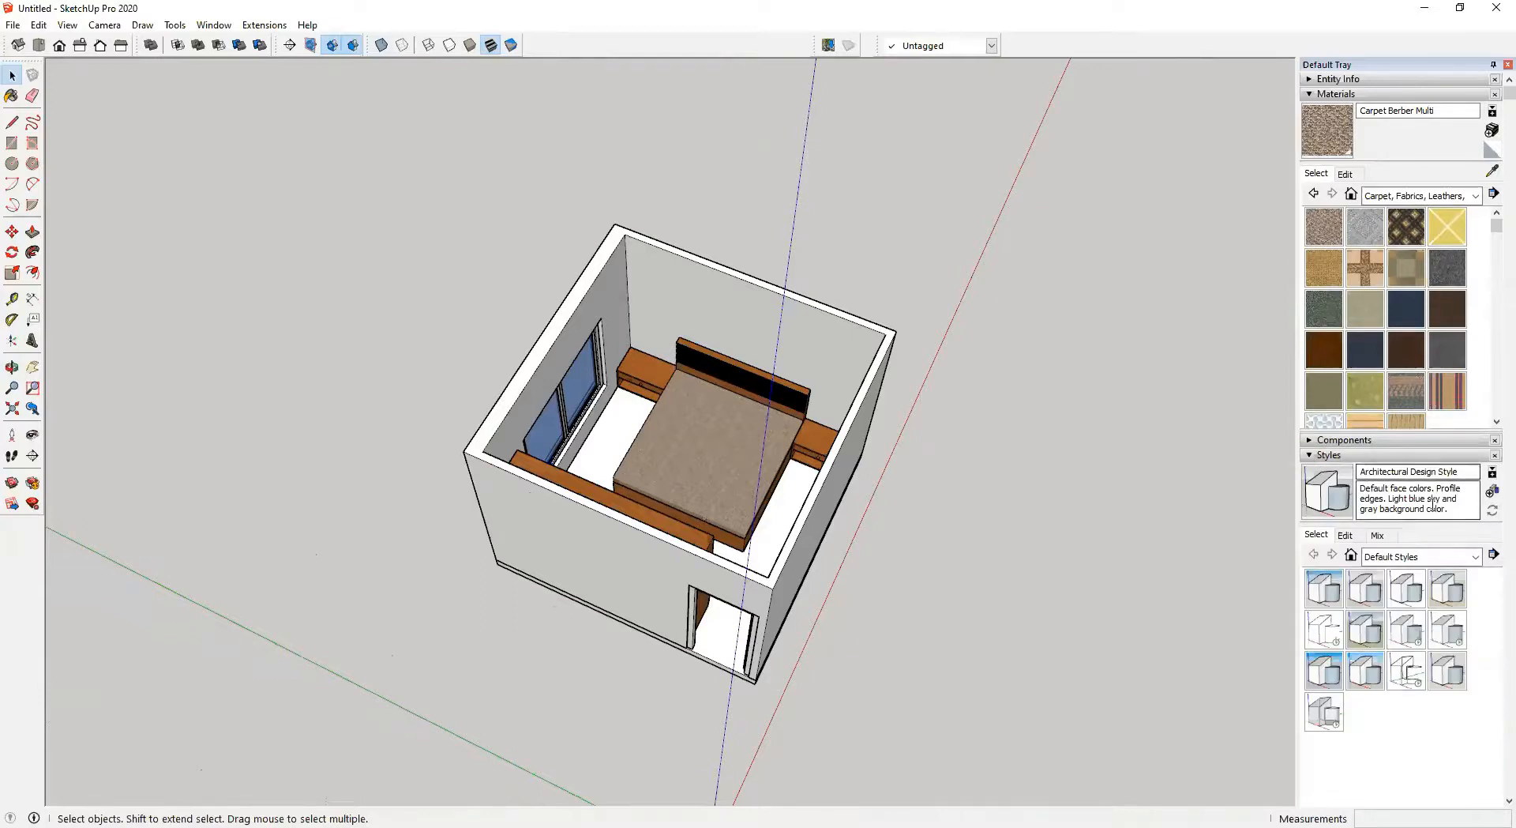
pyautogui.click(1316, 456)
pyautogui.scroll(5, 688, 502)
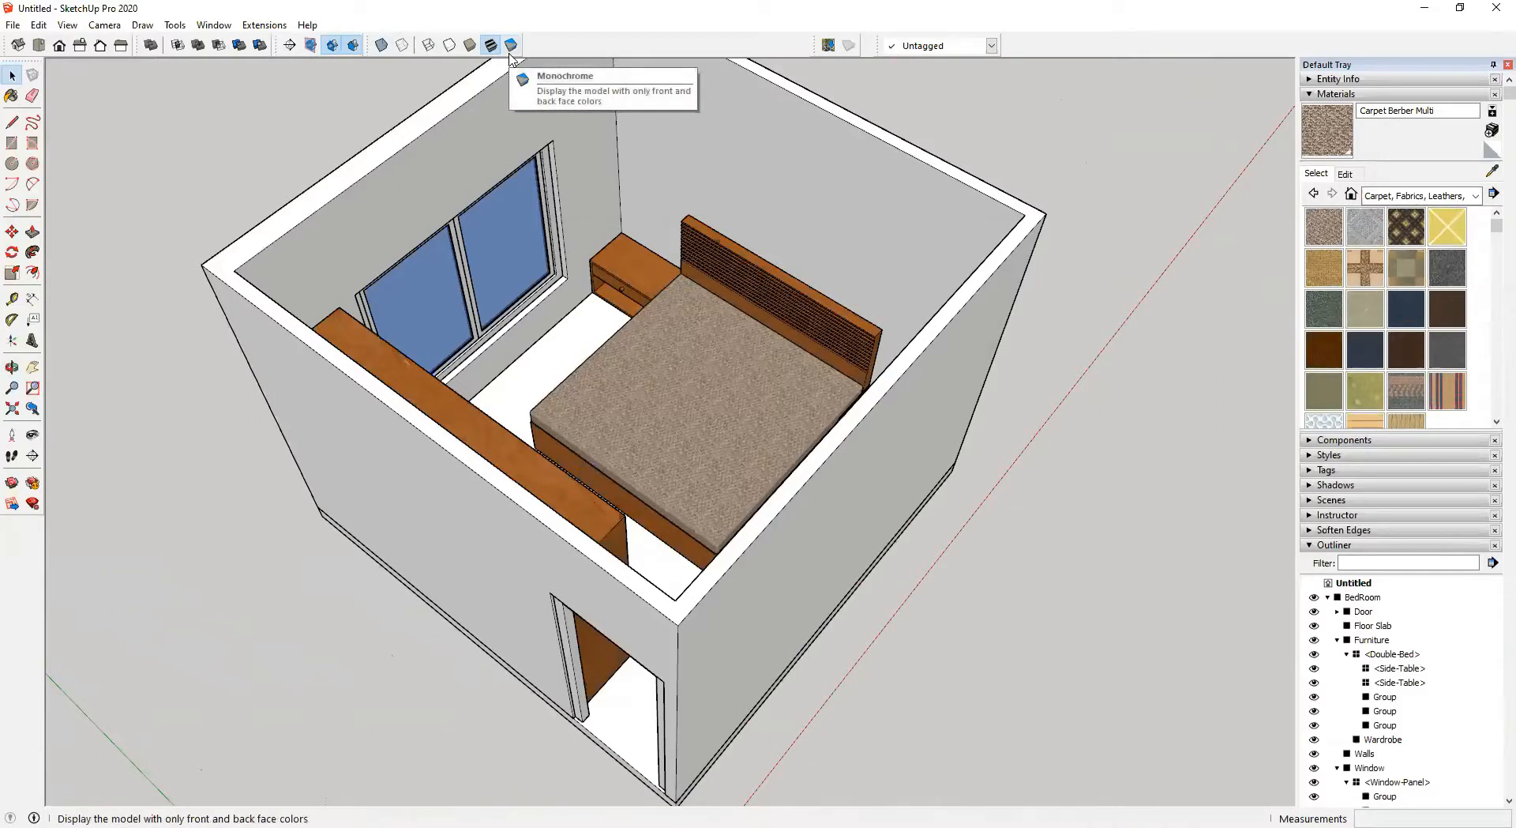
pyautogui.click(511, 45)
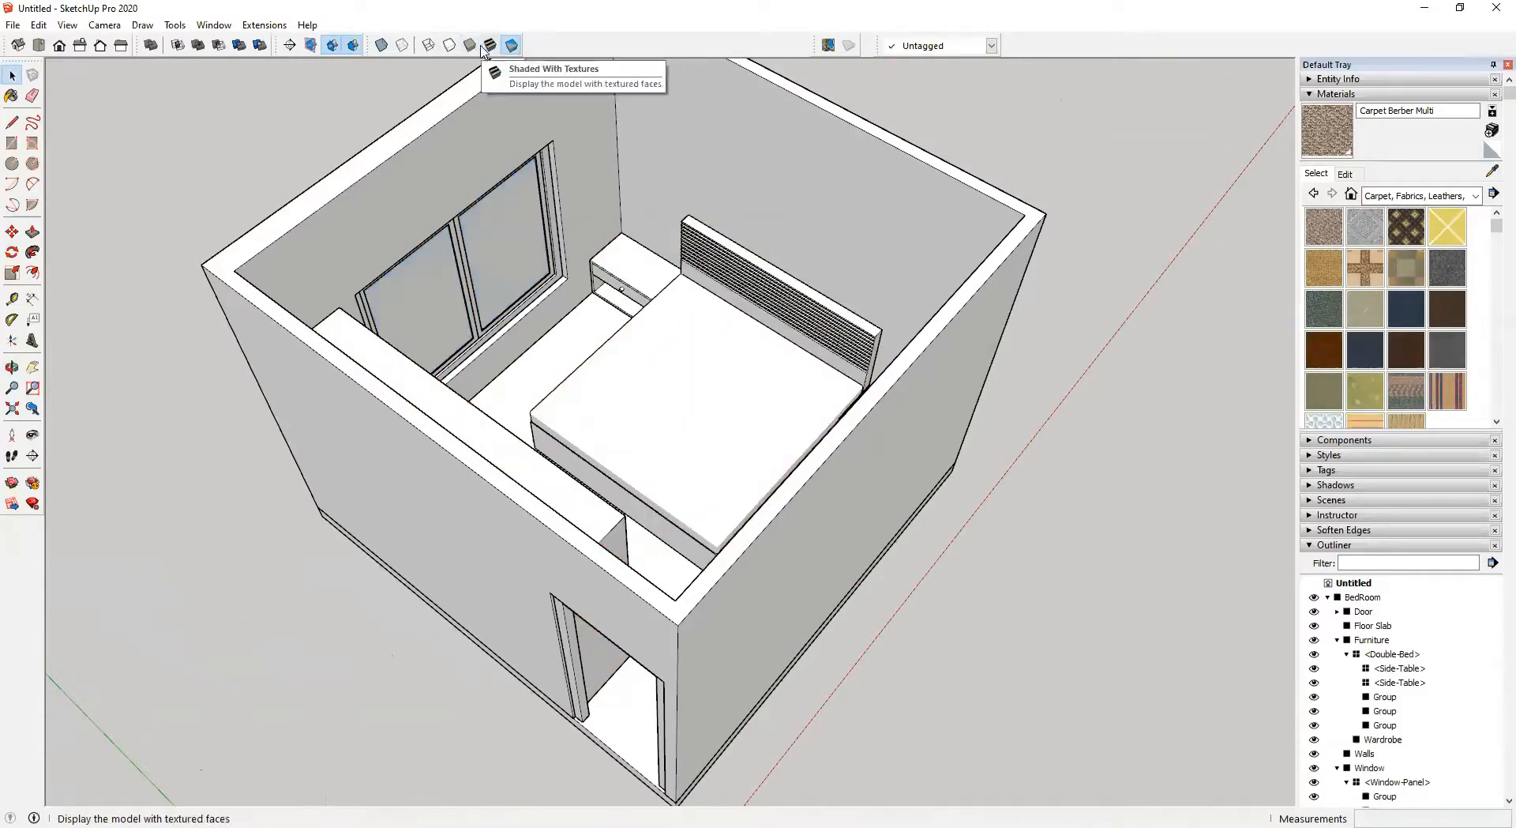
pyautogui.click(490, 45)
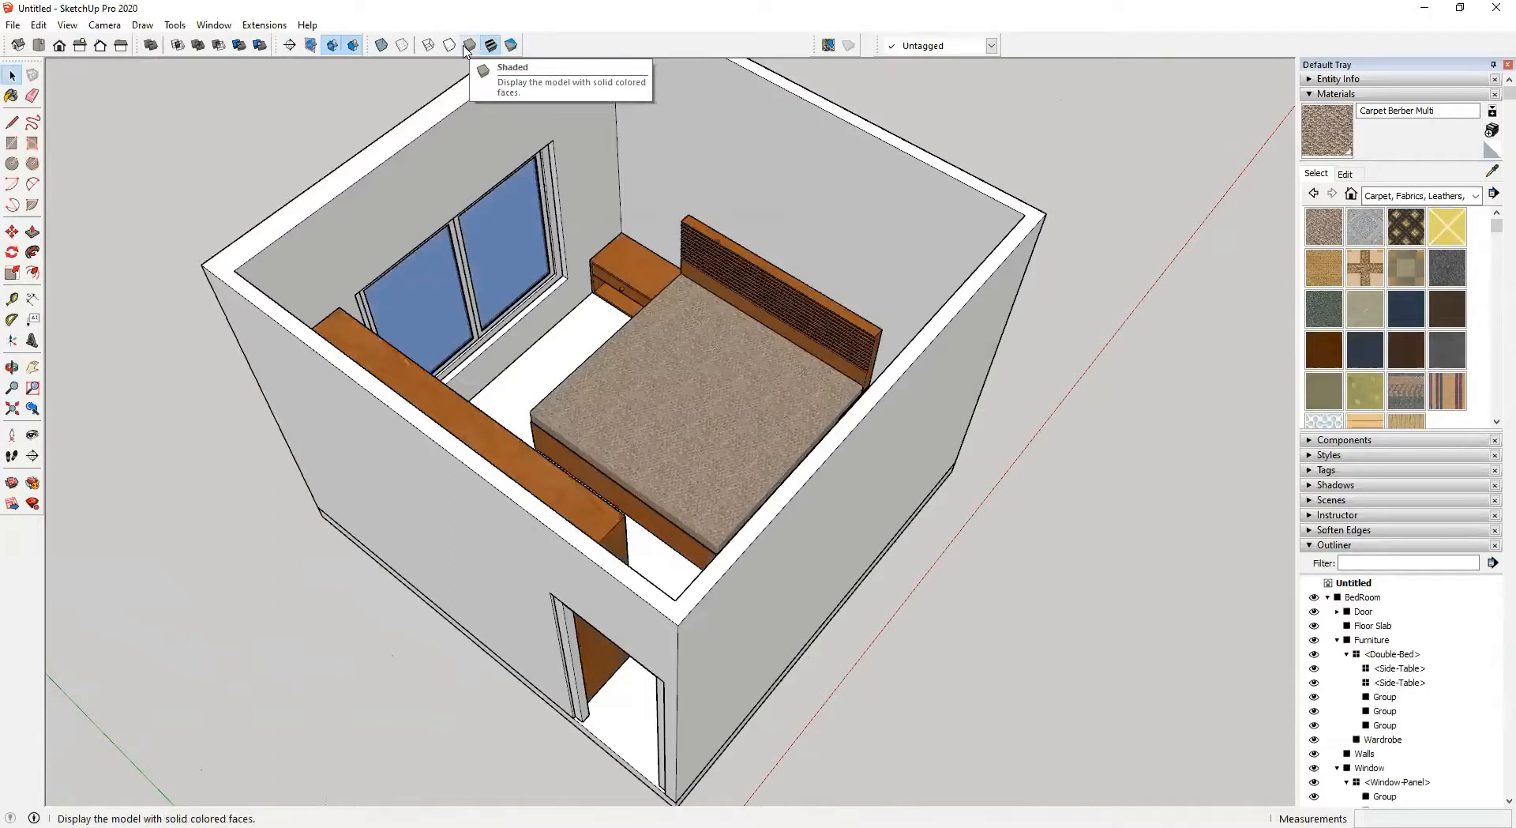
pyautogui.click(467, 46)
pyautogui.moveTo(642, 436); pyautogui.dragTo(456, 138, button='middle')
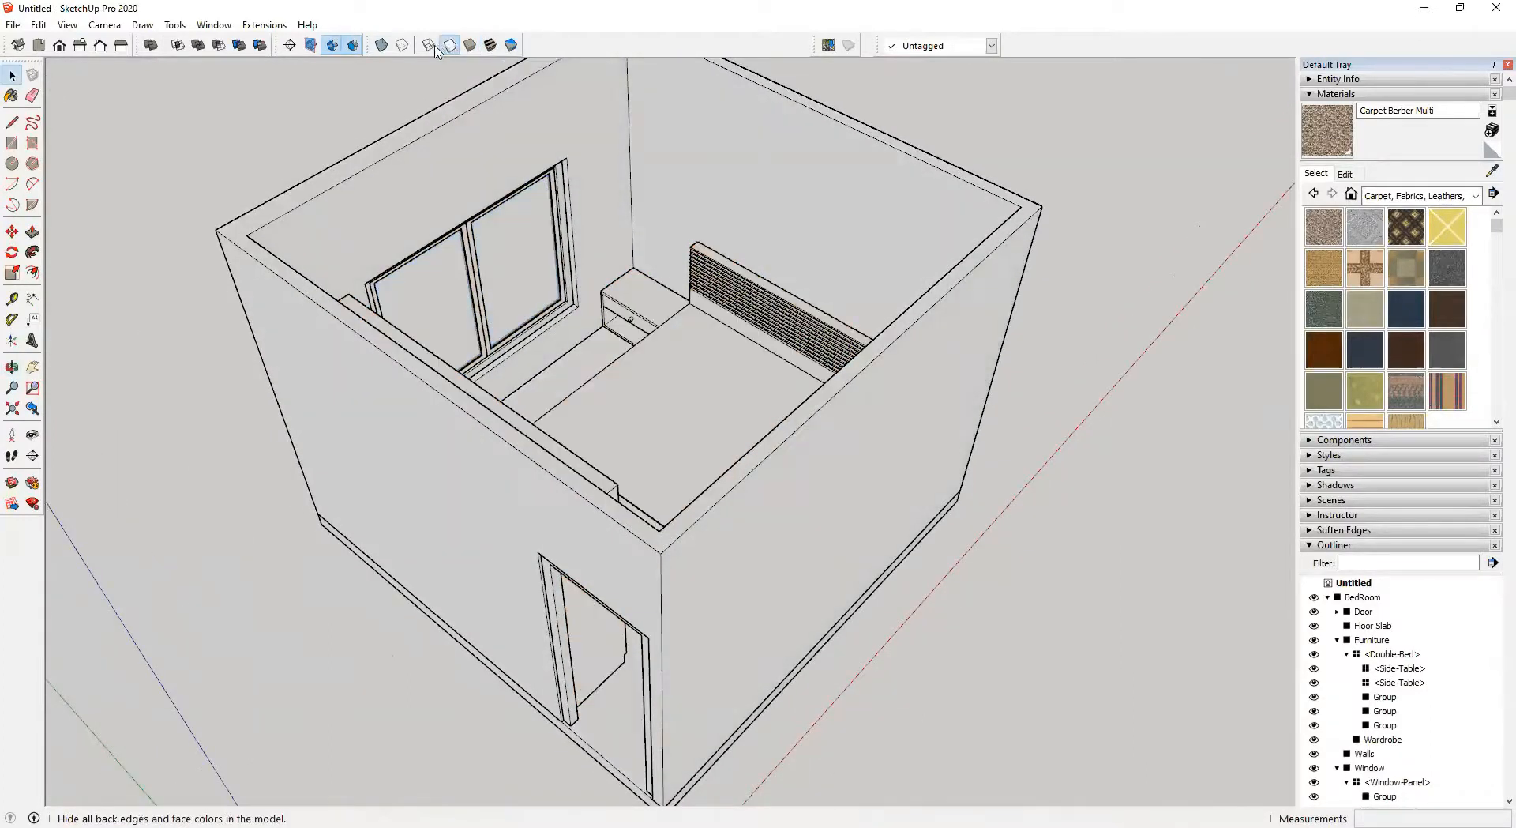
pyautogui.click(431, 47)
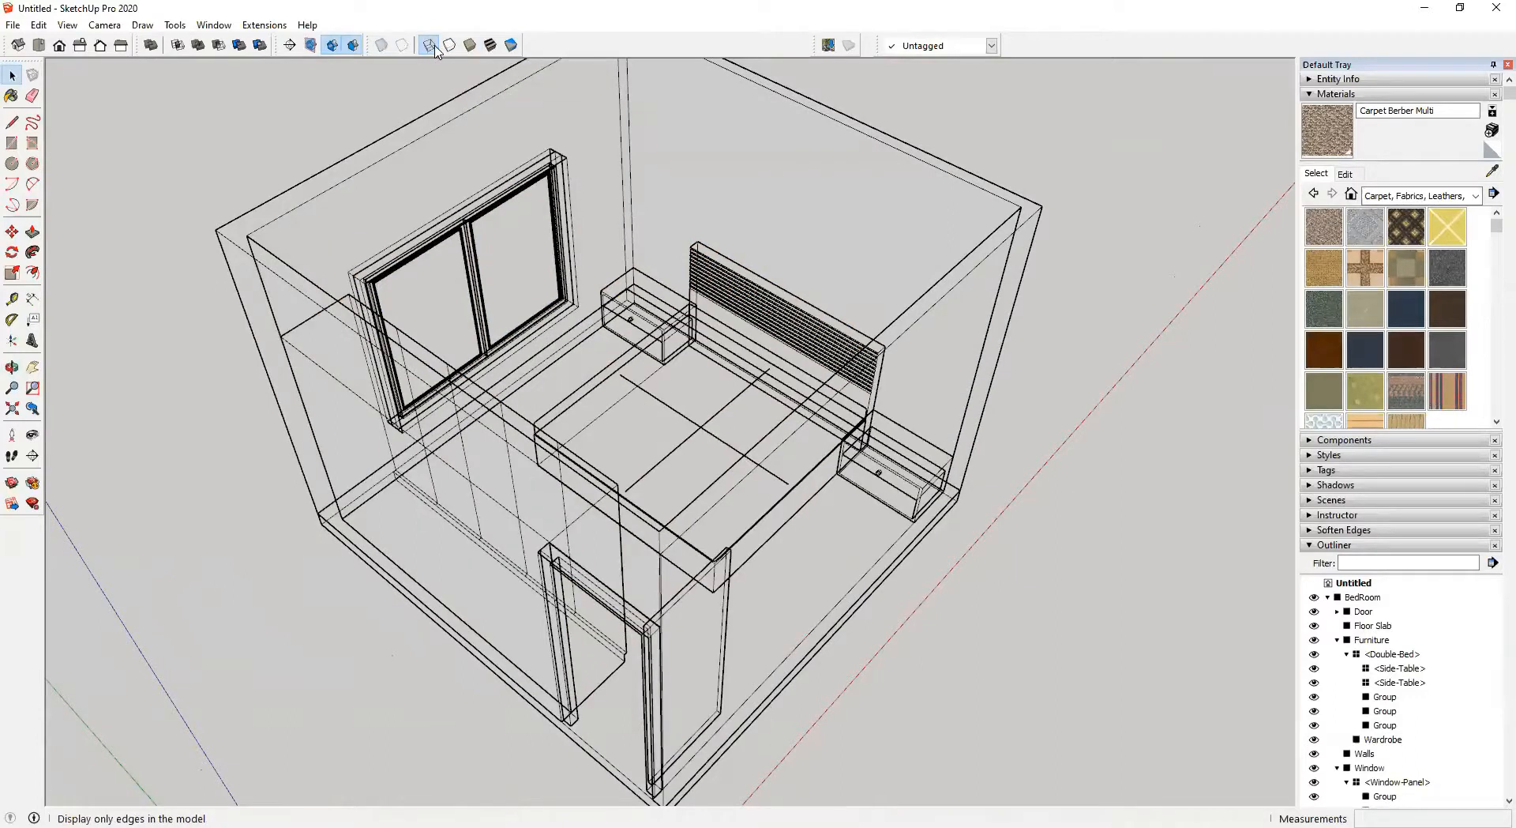
pyautogui.click(450, 45)
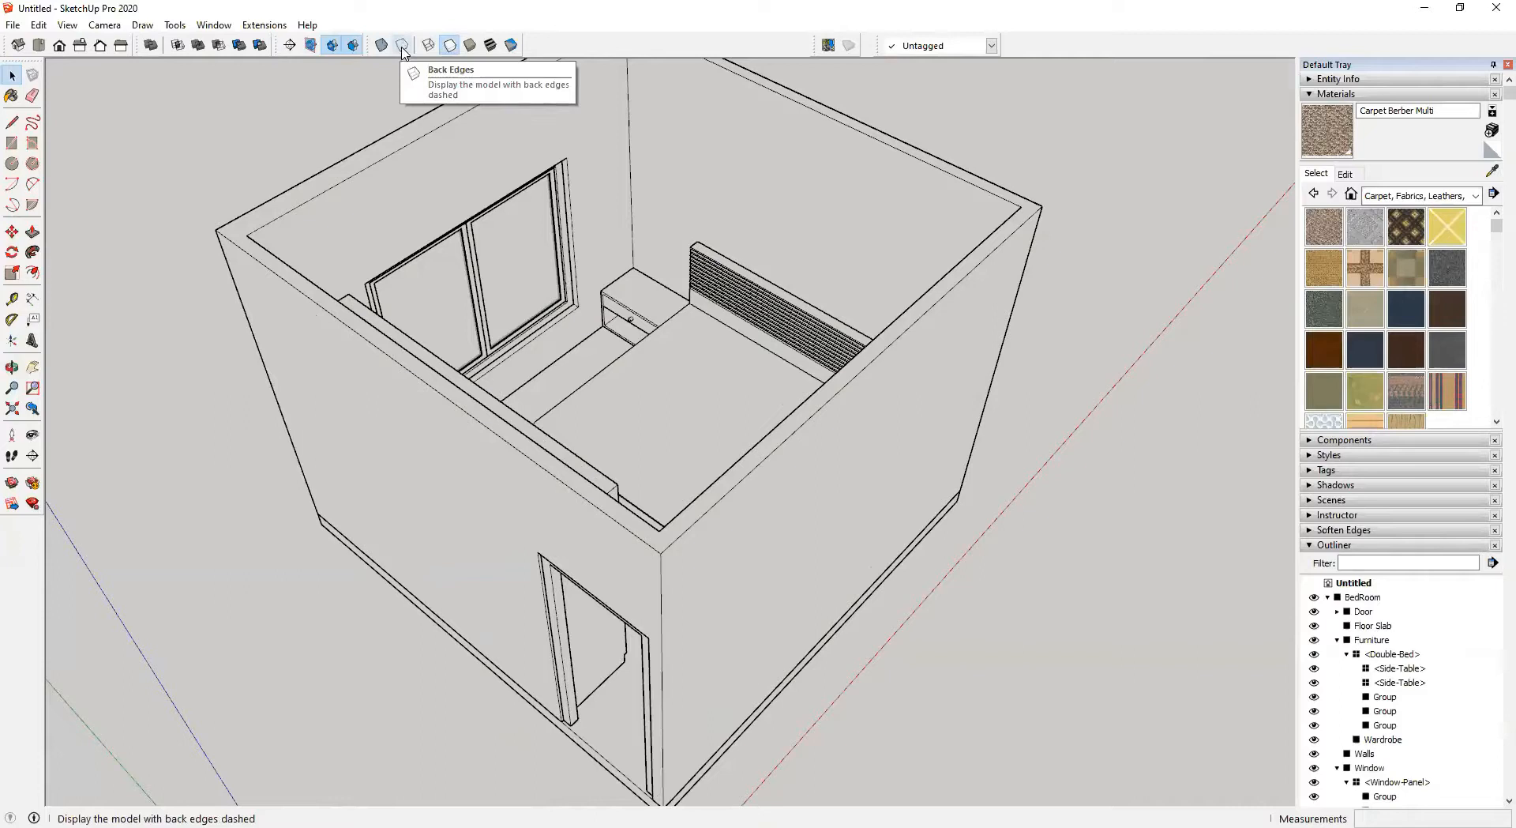
pyautogui.click(403, 47)
pyautogui.click(403, 47)
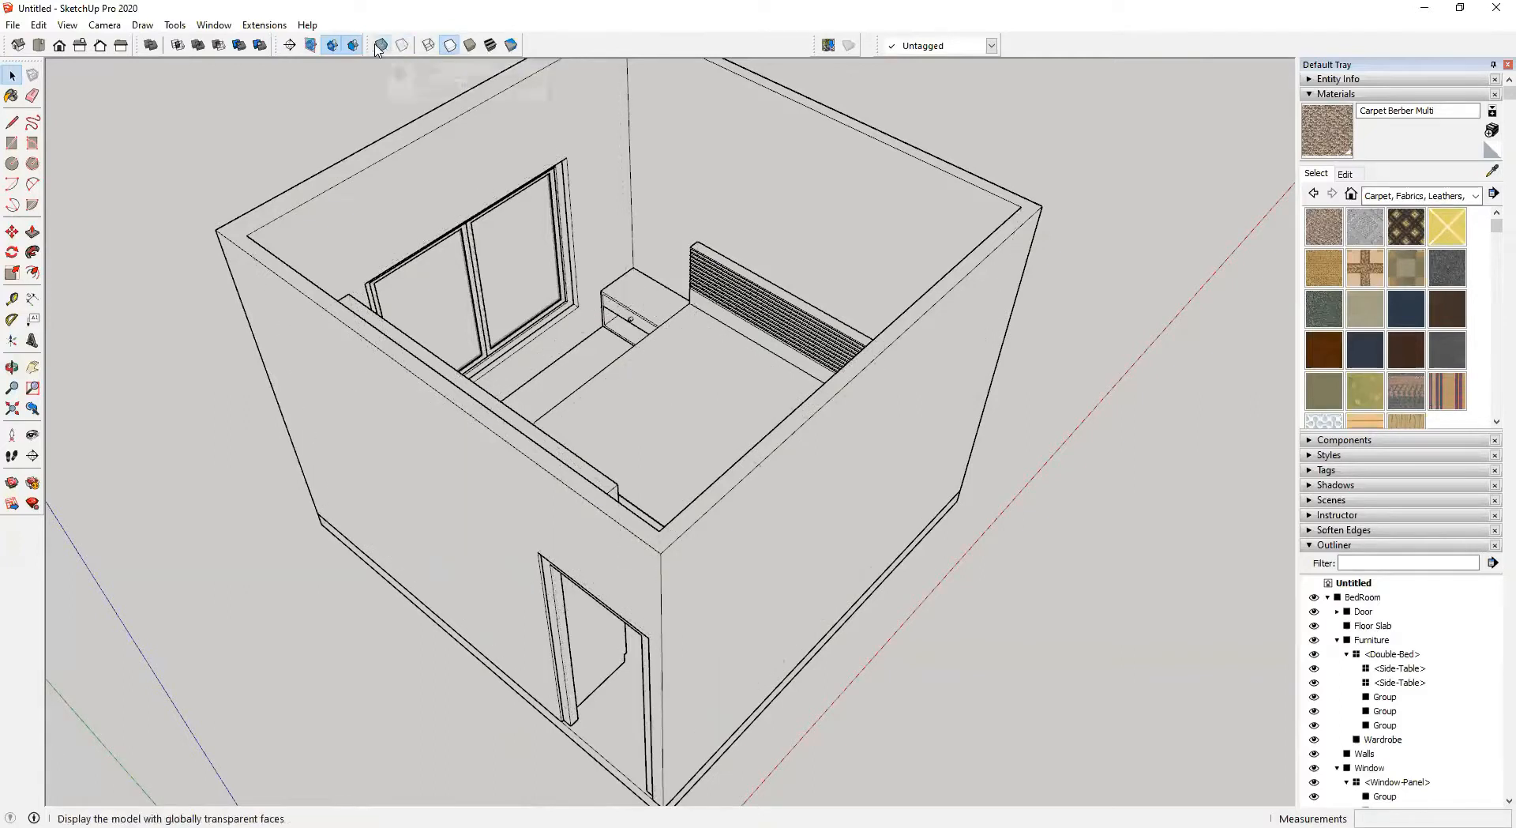
pyautogui.click(379, 50)
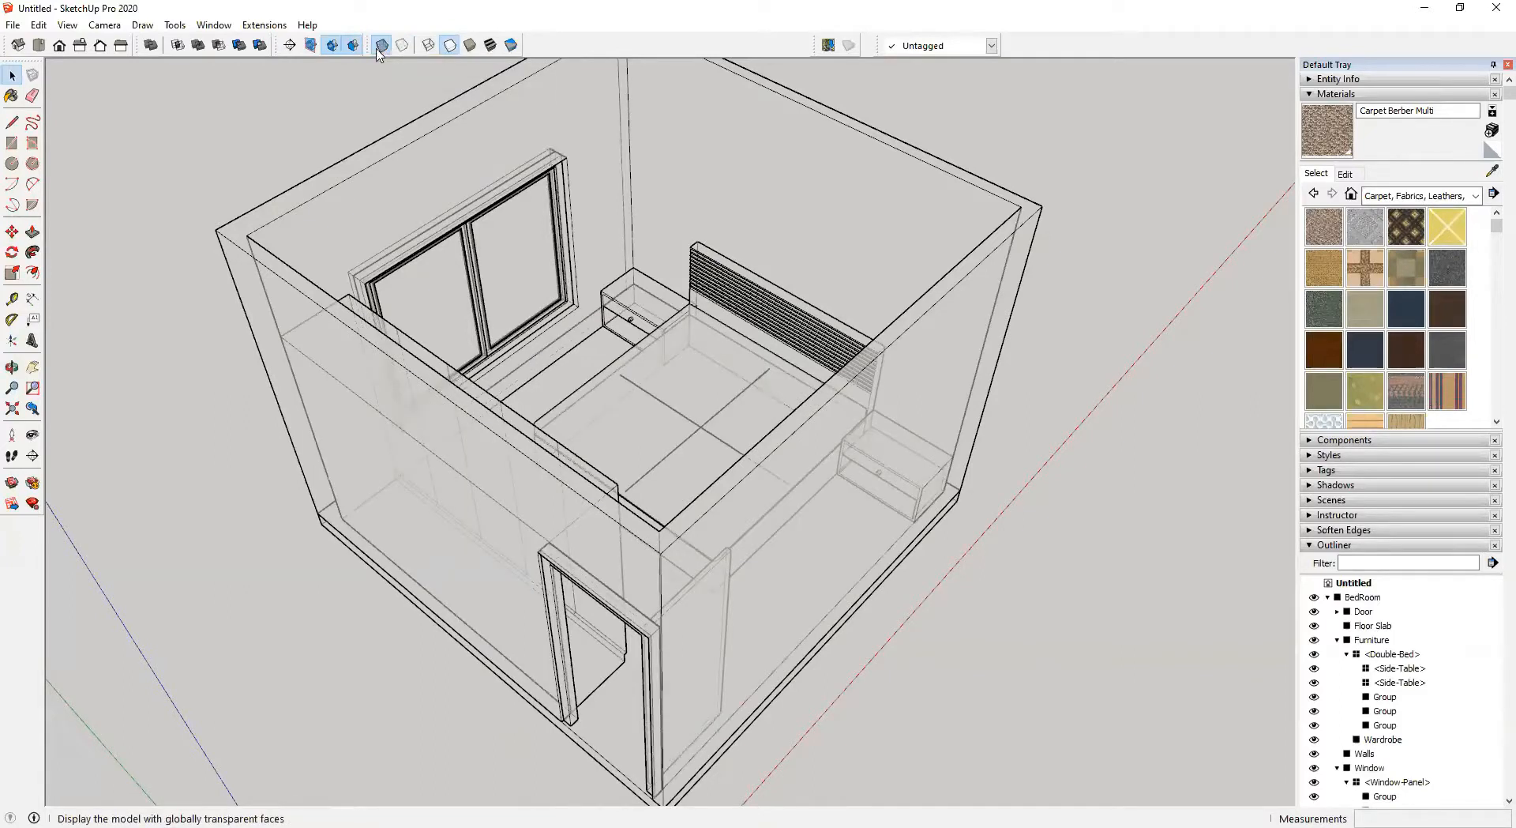
pyautogui.click(490, 47)
pyautogui.moveTo(569, 323)
pyautogui.mouseDown(button='middle')
pyautogui.moveTo(375, 109)
pyautogui.moveTo(711, 409)
pyautogui.moveTo(434, 243)
pyautogui.moveTo(928, 426)
pyautogui.moveTo(671, 500)
pyautogui.mouseUp(button='middle')
pyautogui.moveTo(751, 417); pyautogui.dragTo(425, 319, button='middle')
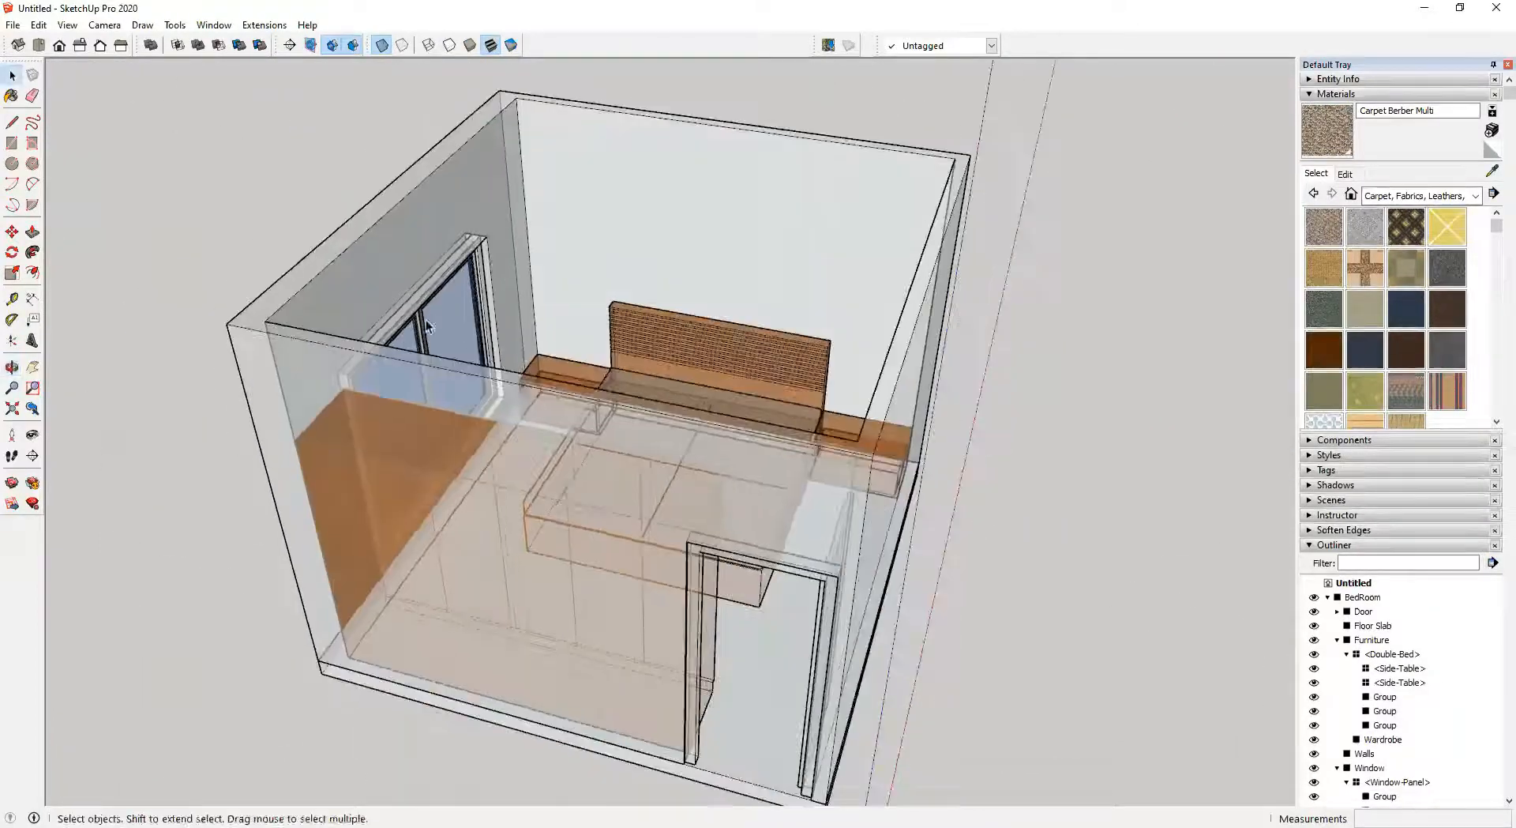
pyautogui.click(380, 44)
pyautogui.moveTo(570, 251); pyautogui.dragTo(600, 332, button='middle')
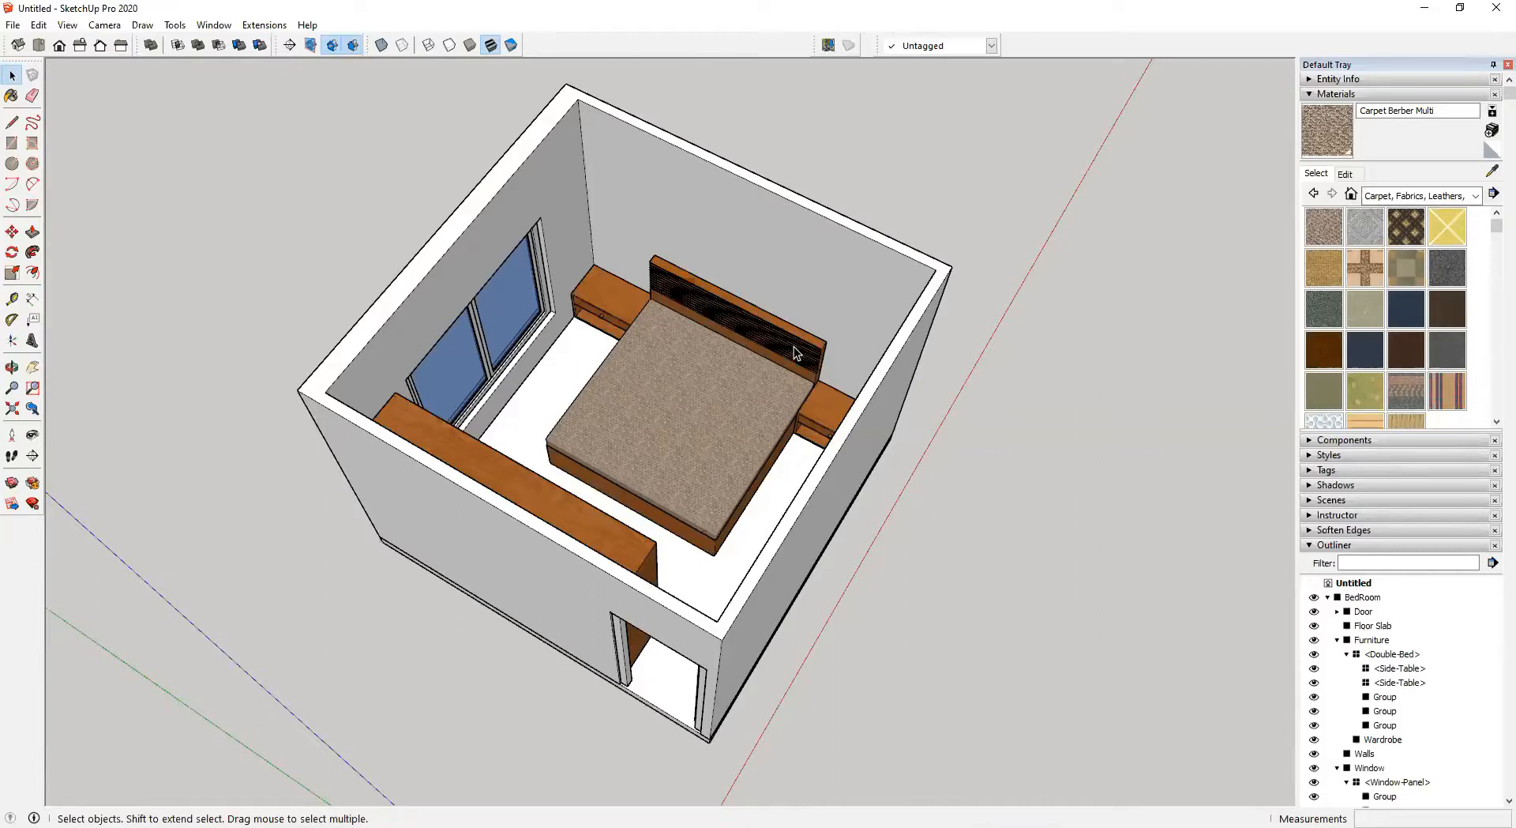
# Collapse the Outliner hierarchy down to BedRoom and fold away the Materials and Outliner tray panels
pyautogui.click(1336, 640)
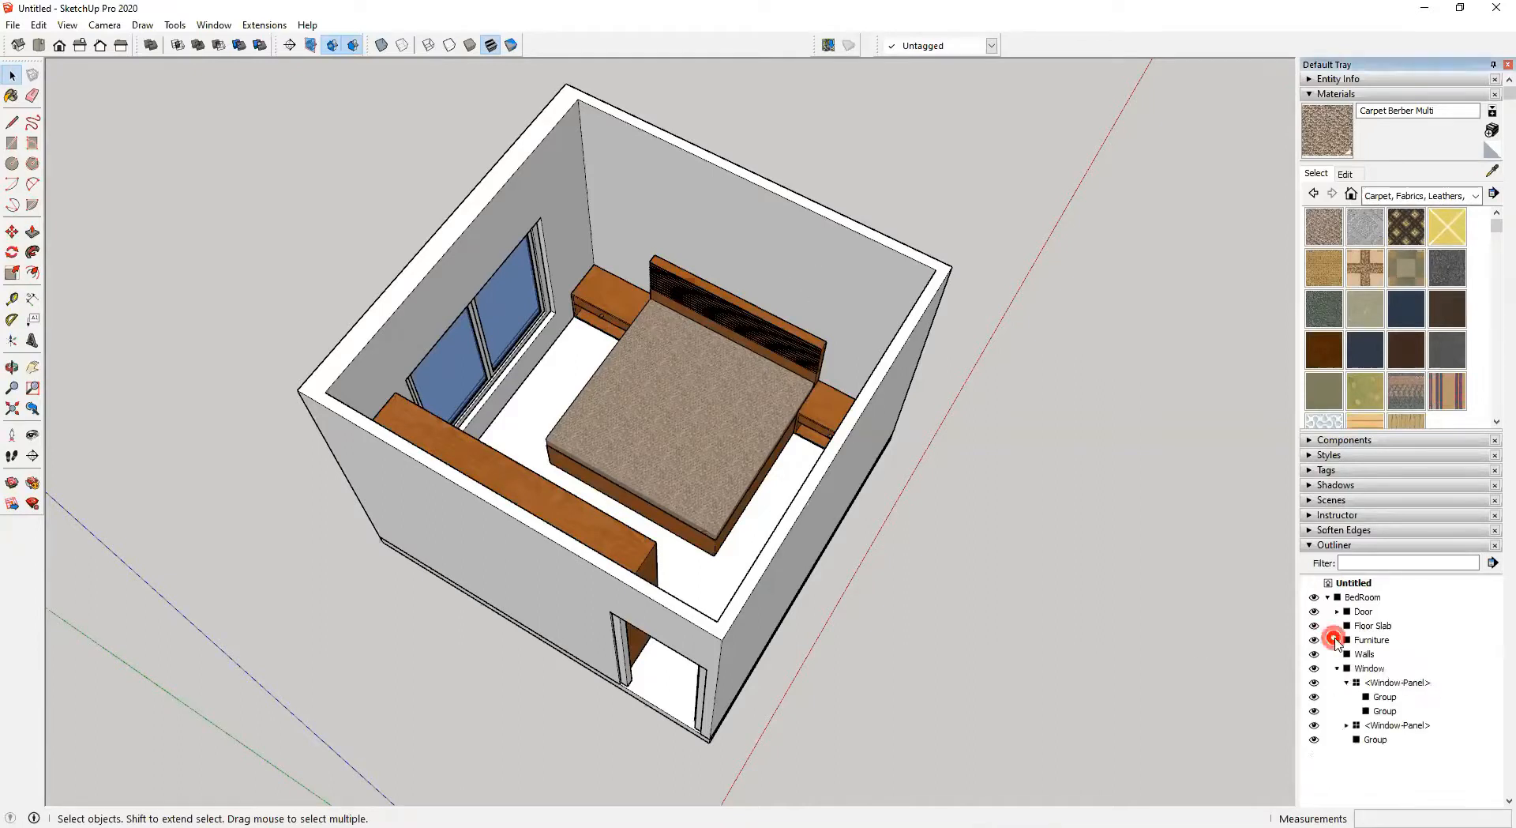
pyautogui.click(1337, 668)
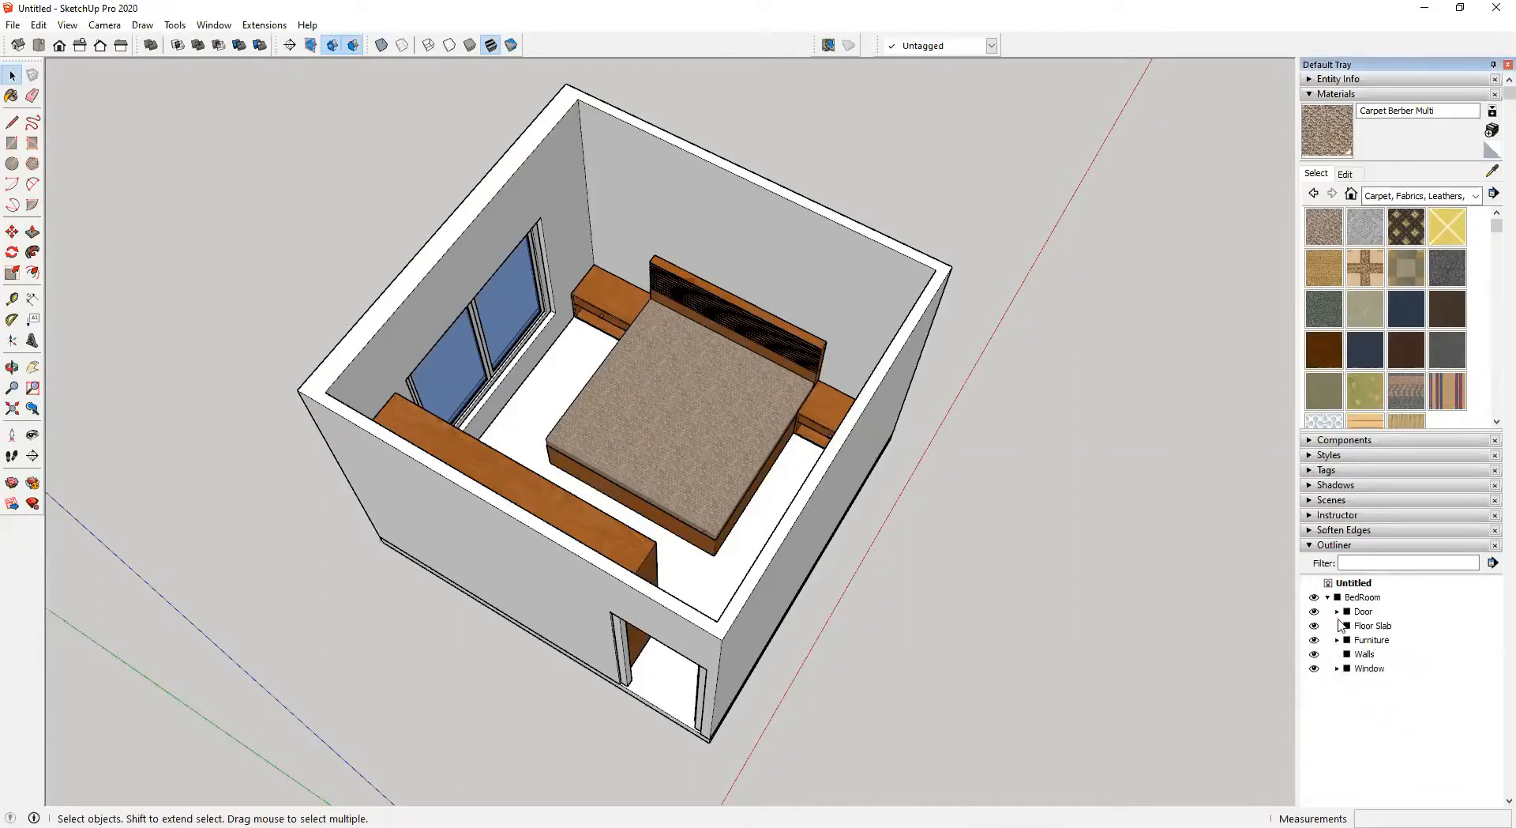
pyautogui.click(1330, 598)
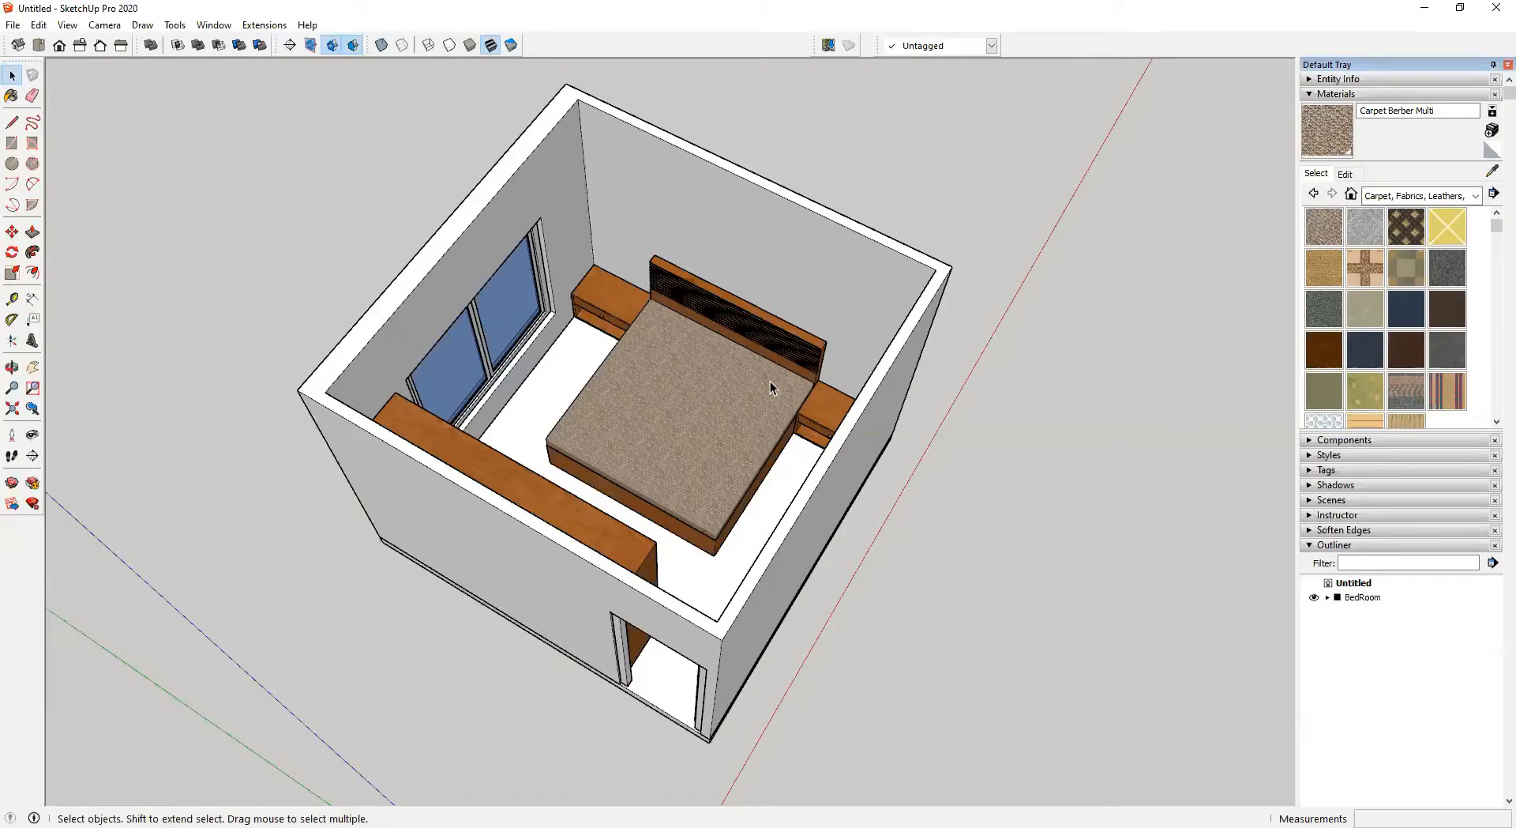
pyautogui.click(1313, 95)
pyautogui.click(1311, 215)
pyautogui.click(968, 547)
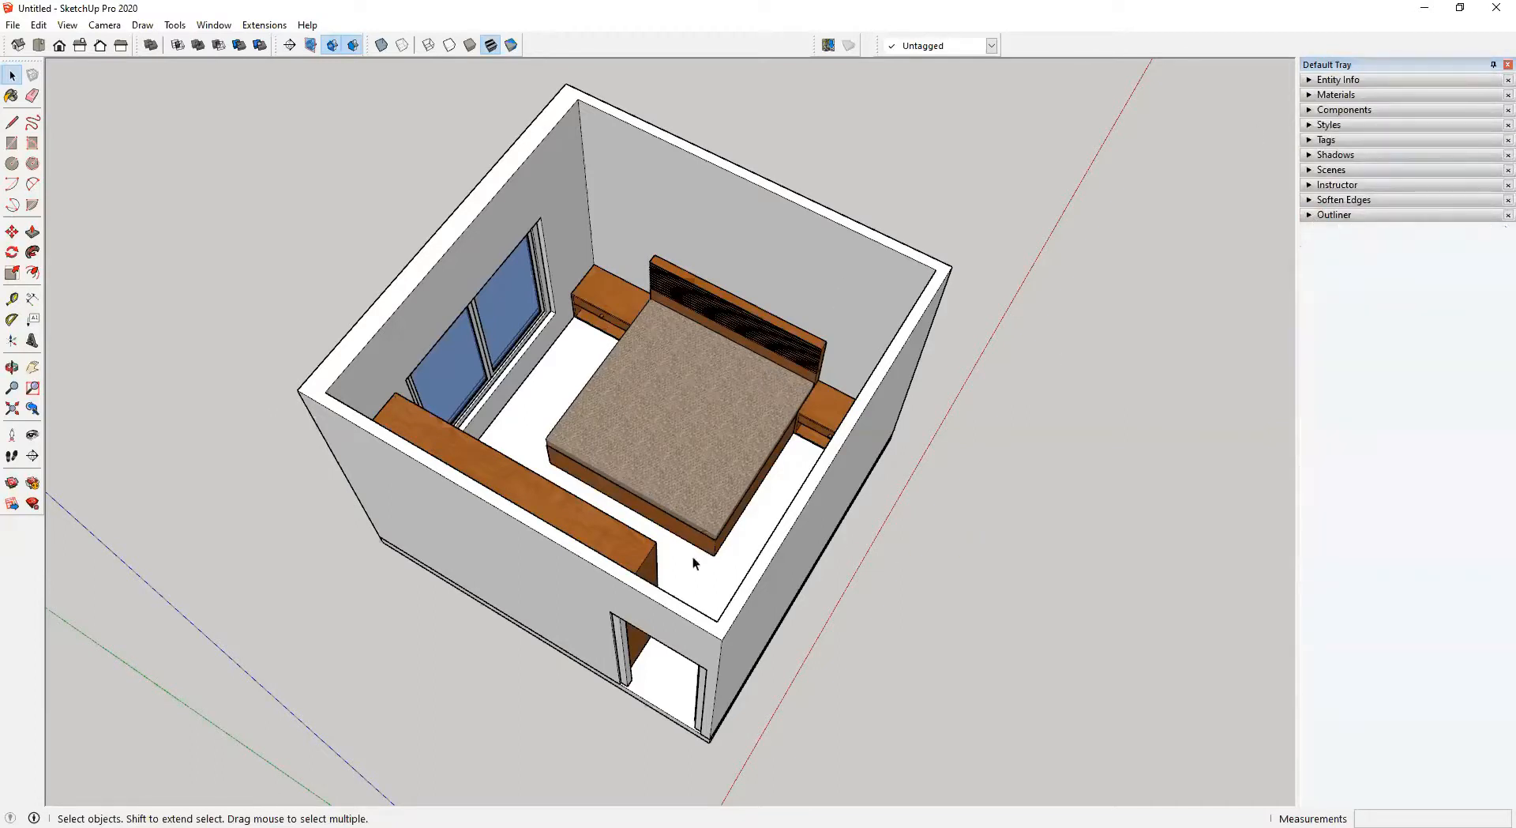
pyautogui.scroll(3, 669, 558)
pyautogui.moveTo(701, 509); pyautogui.dragTo(722, 381, button='middle')
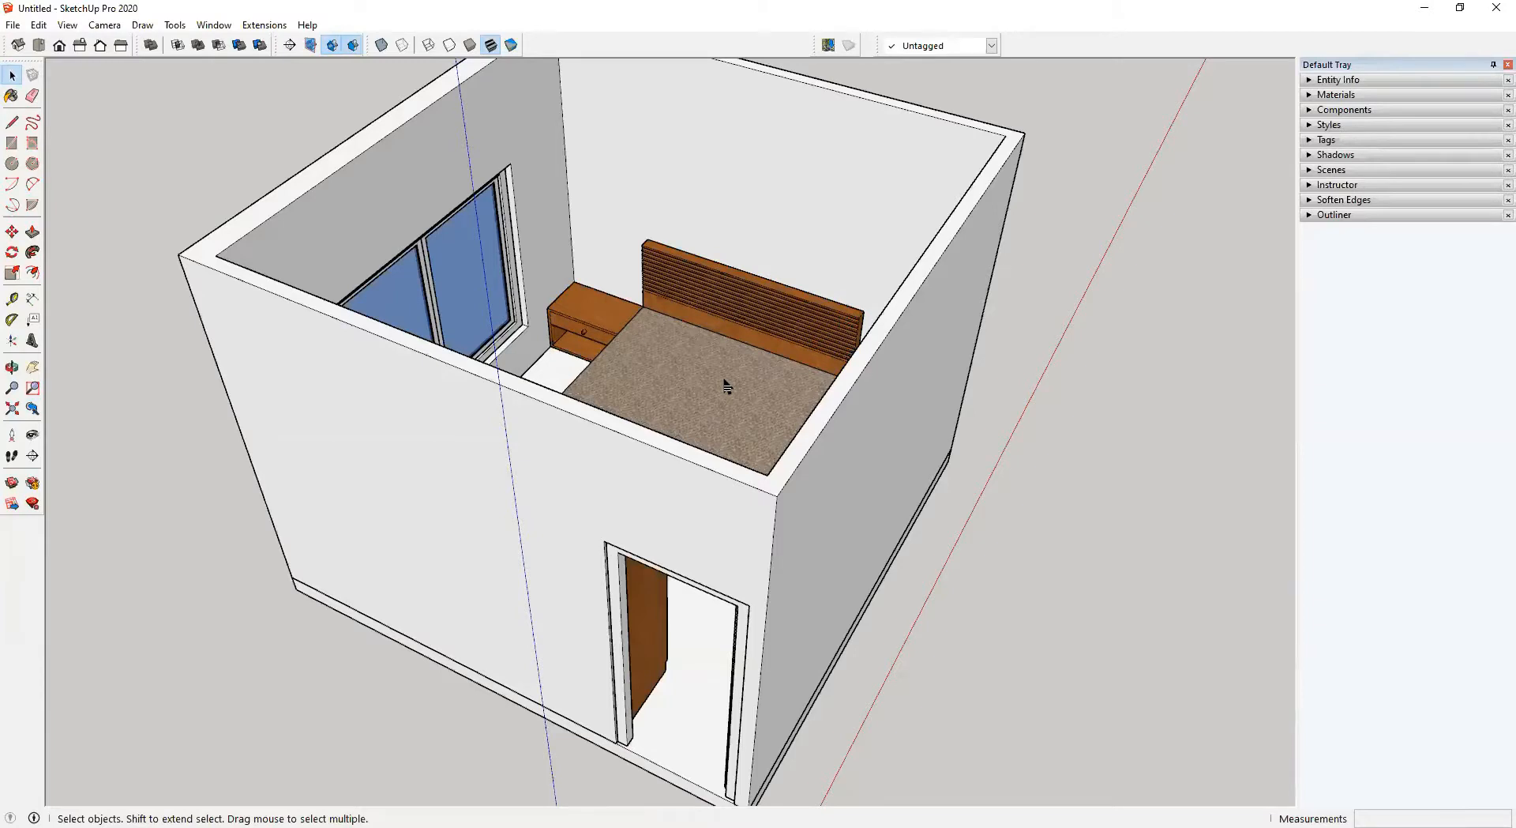
pyautogui.click(998, 173)
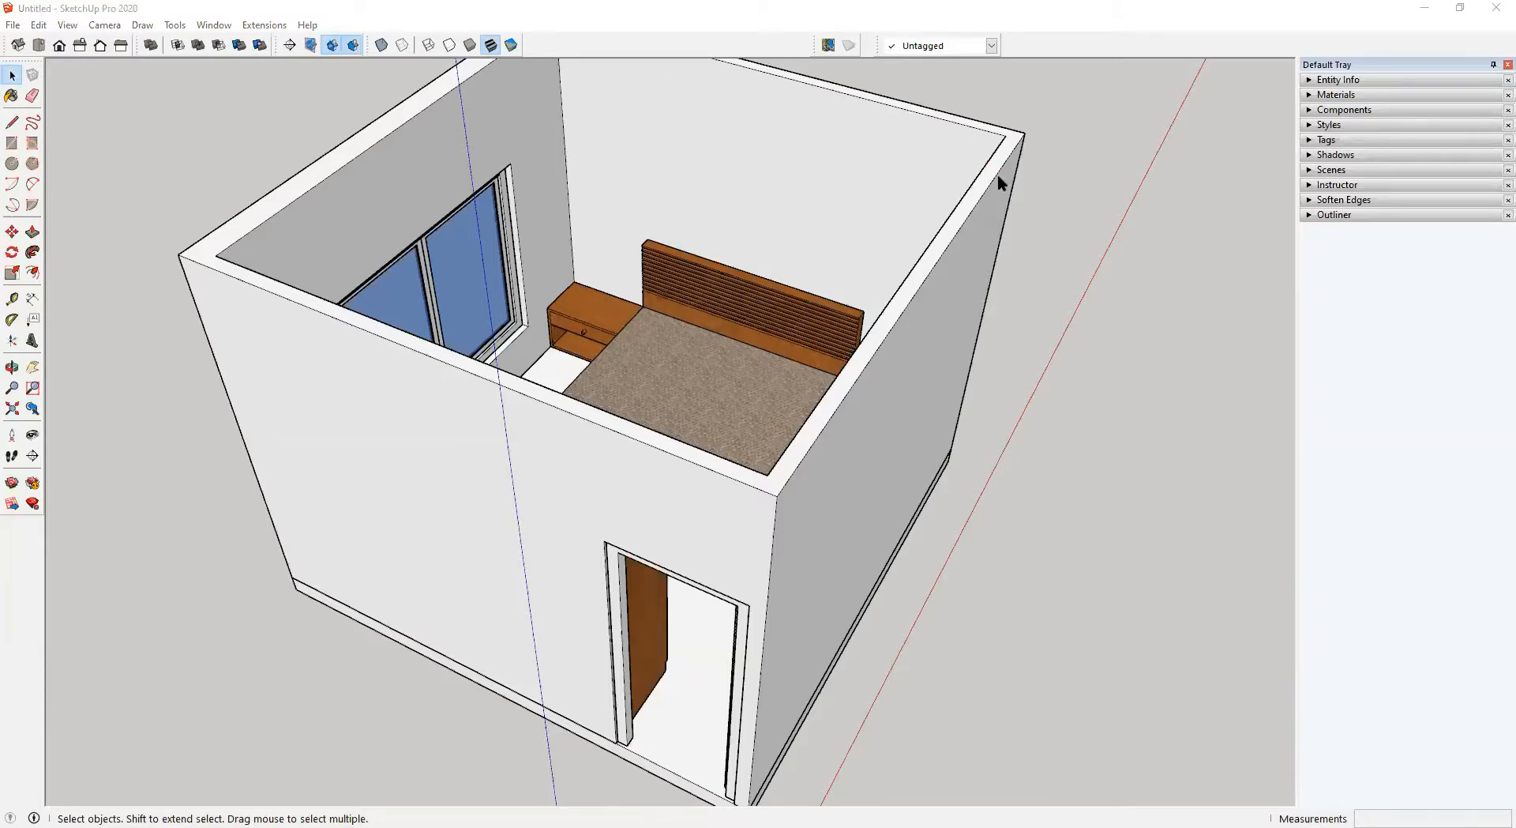